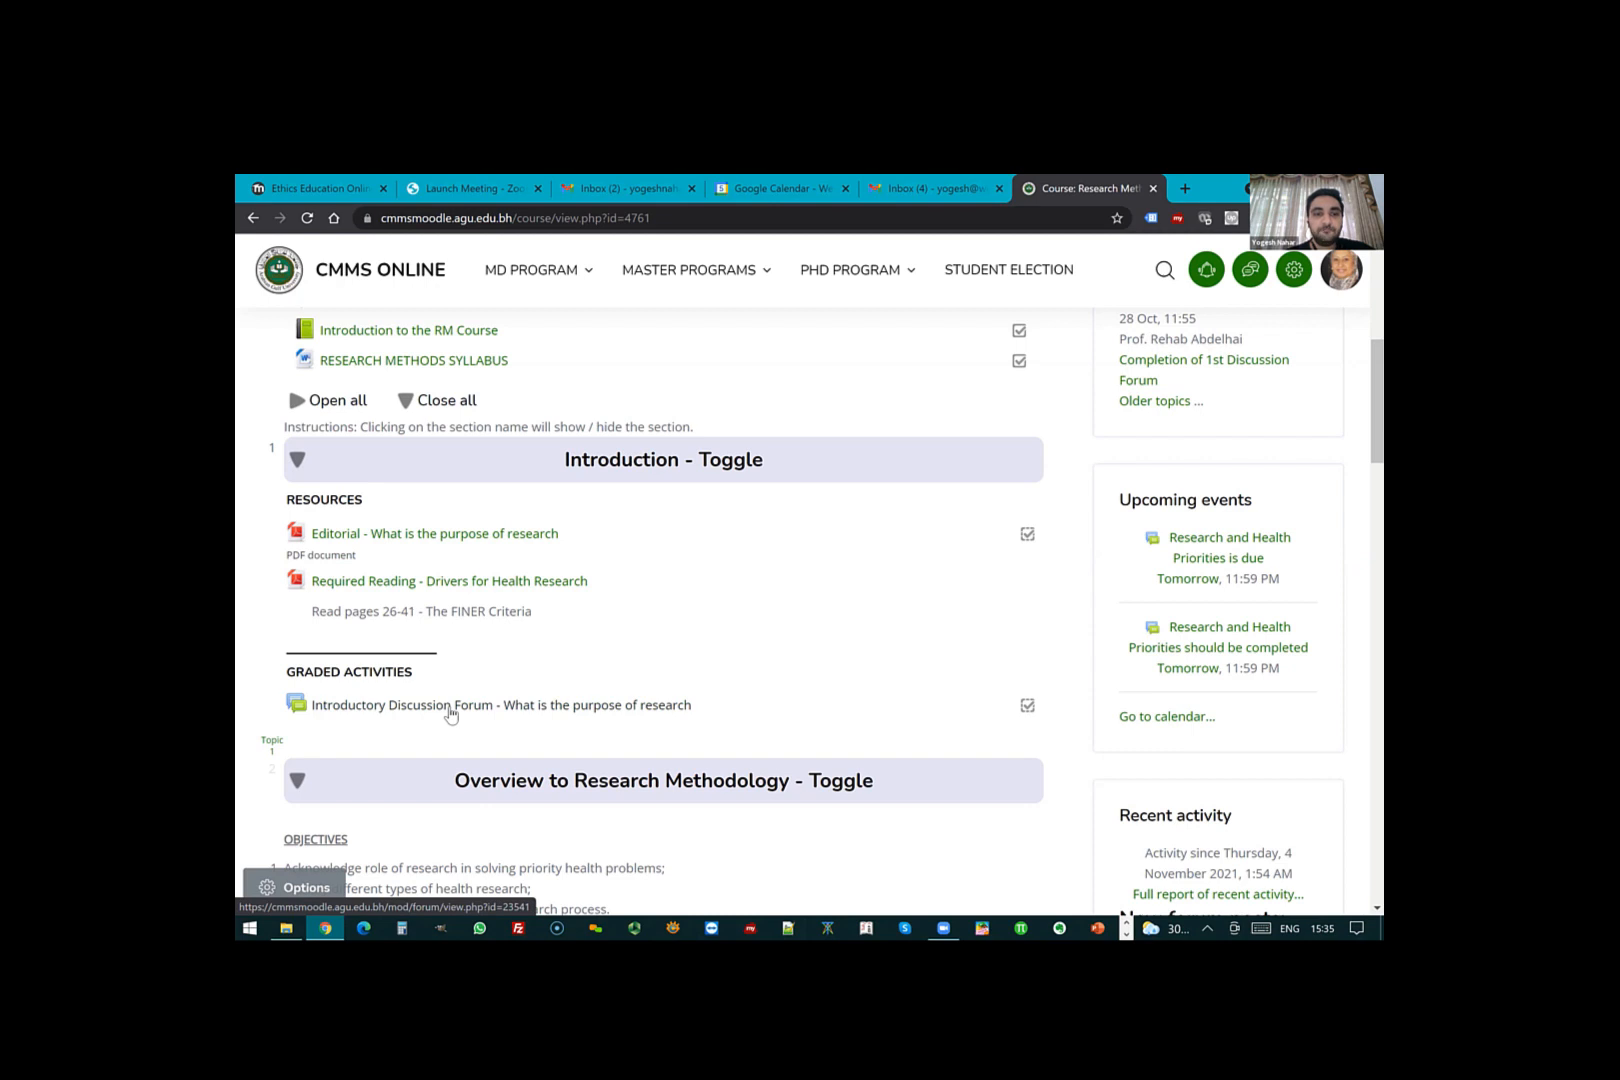
- Open the introductory discussion forum on the purpose of research, return to the course page and review its list of sections
click(451, 714)
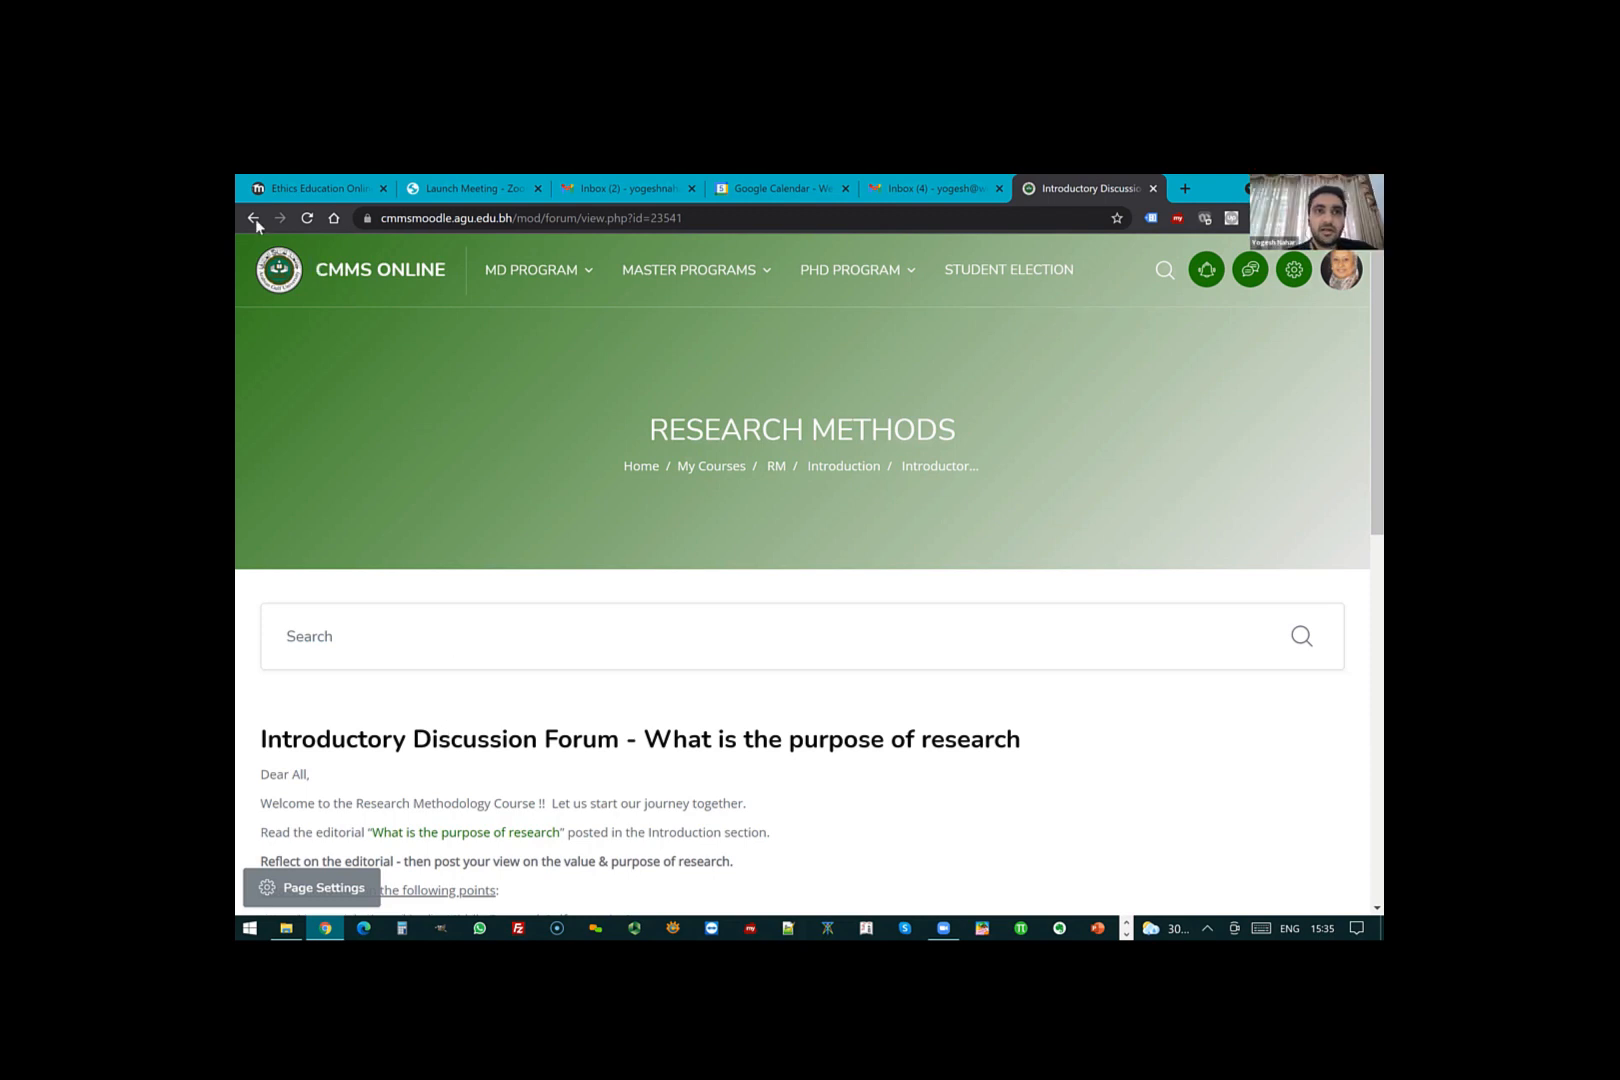
key(alt+Left)
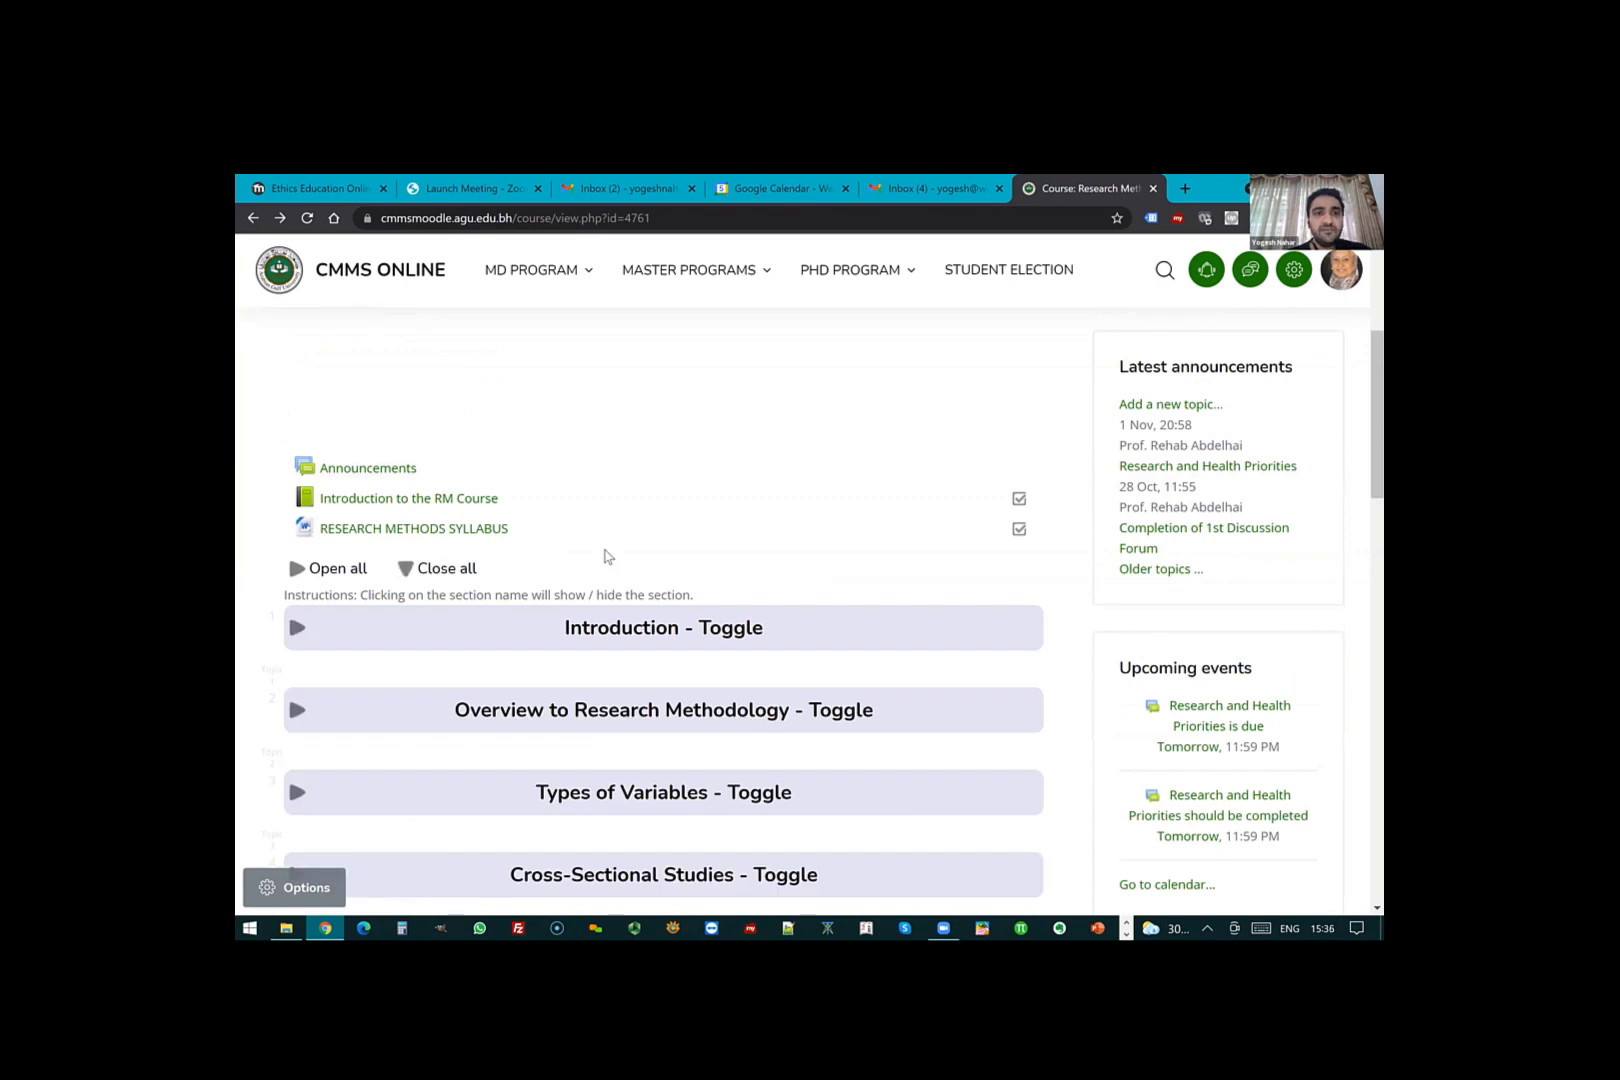
scroll(581, 648, down, 2)
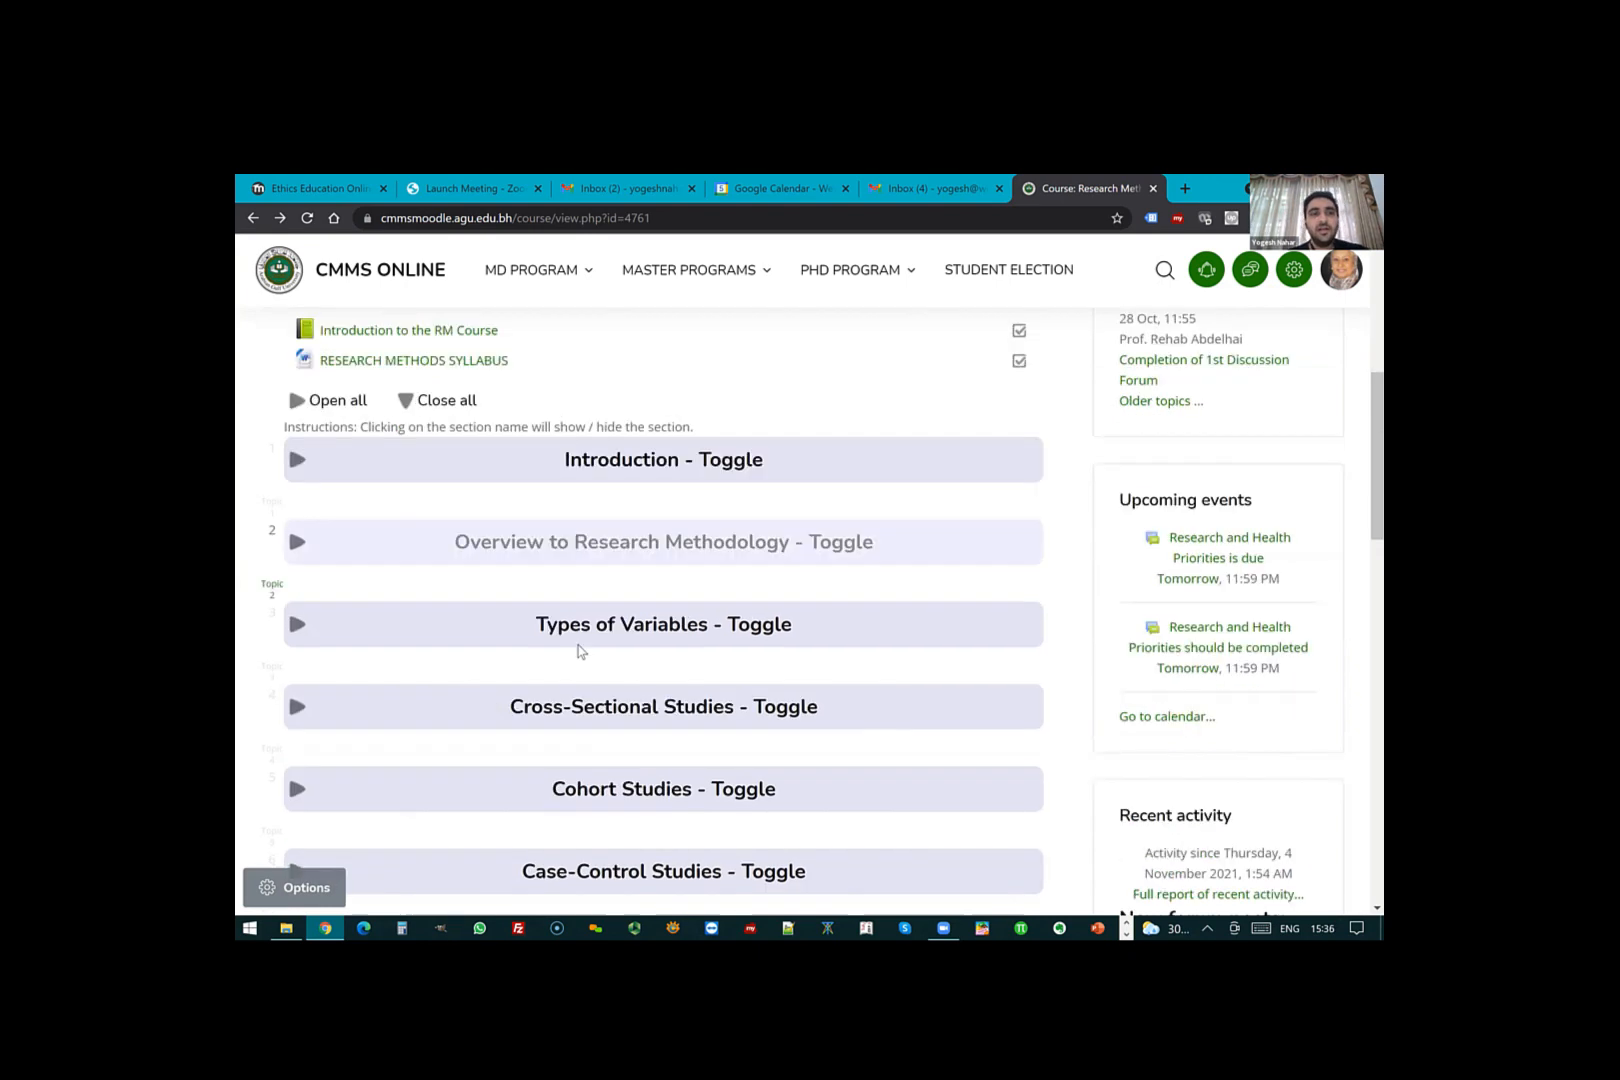
scroll(578, 658, down, 1)
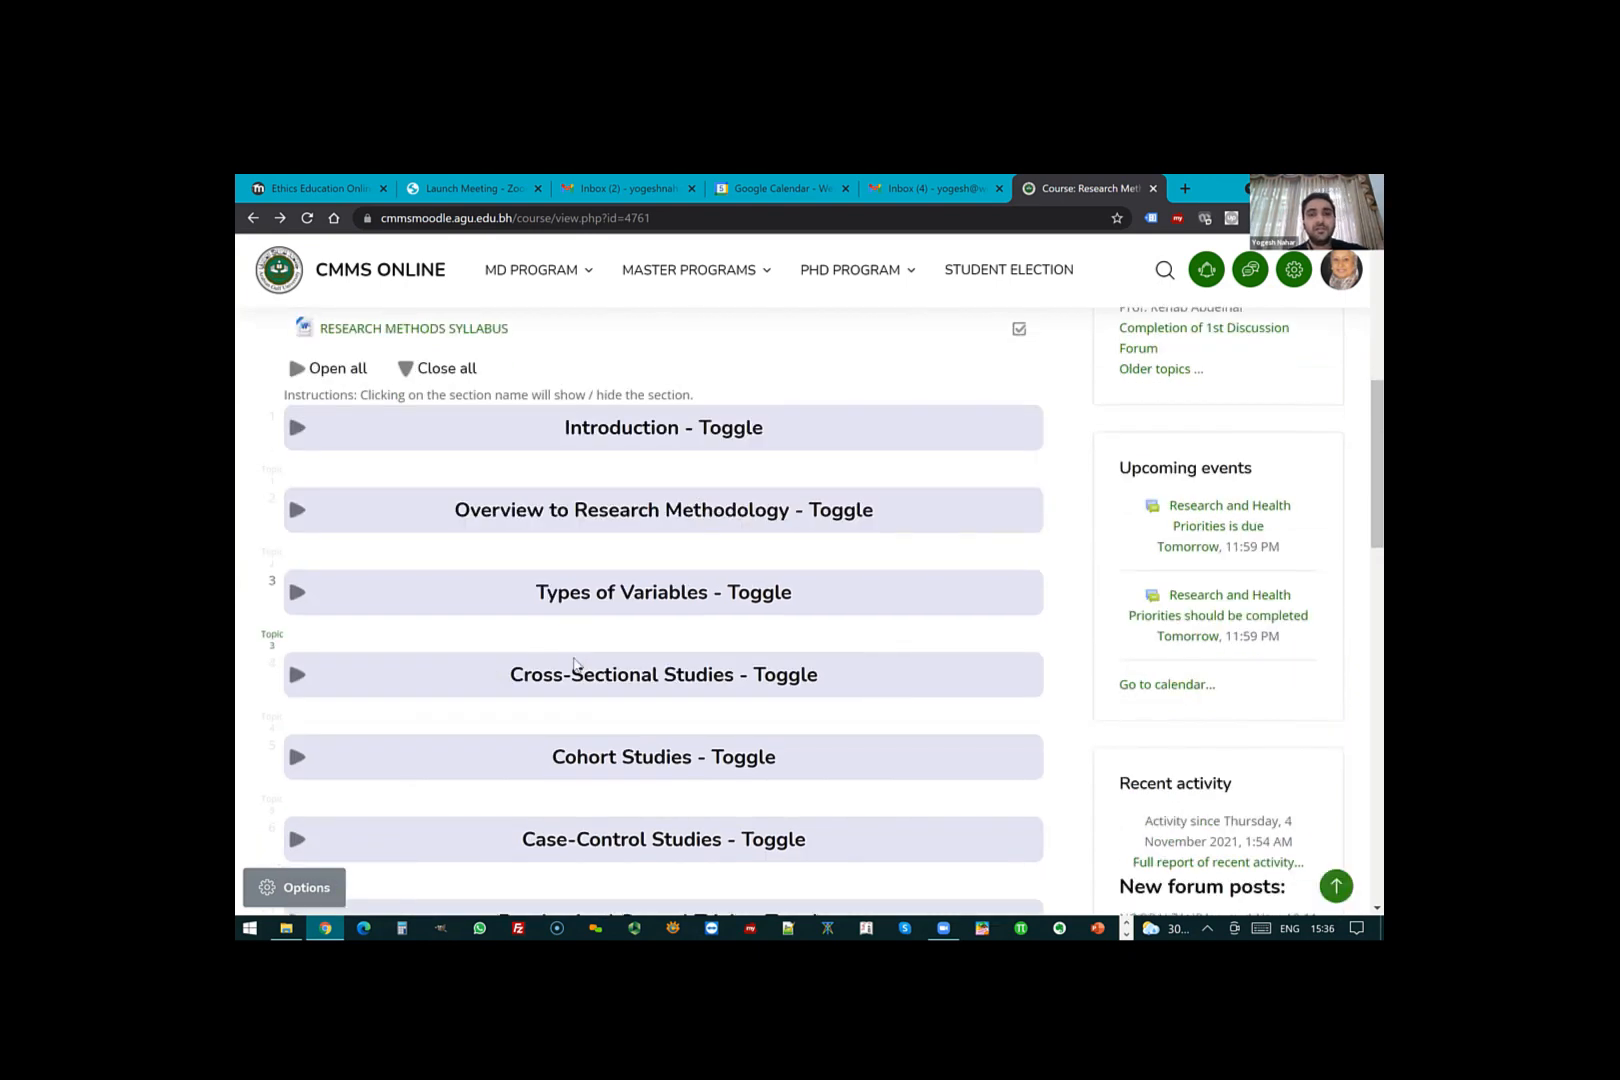
scroll(575, 665, down, 4)
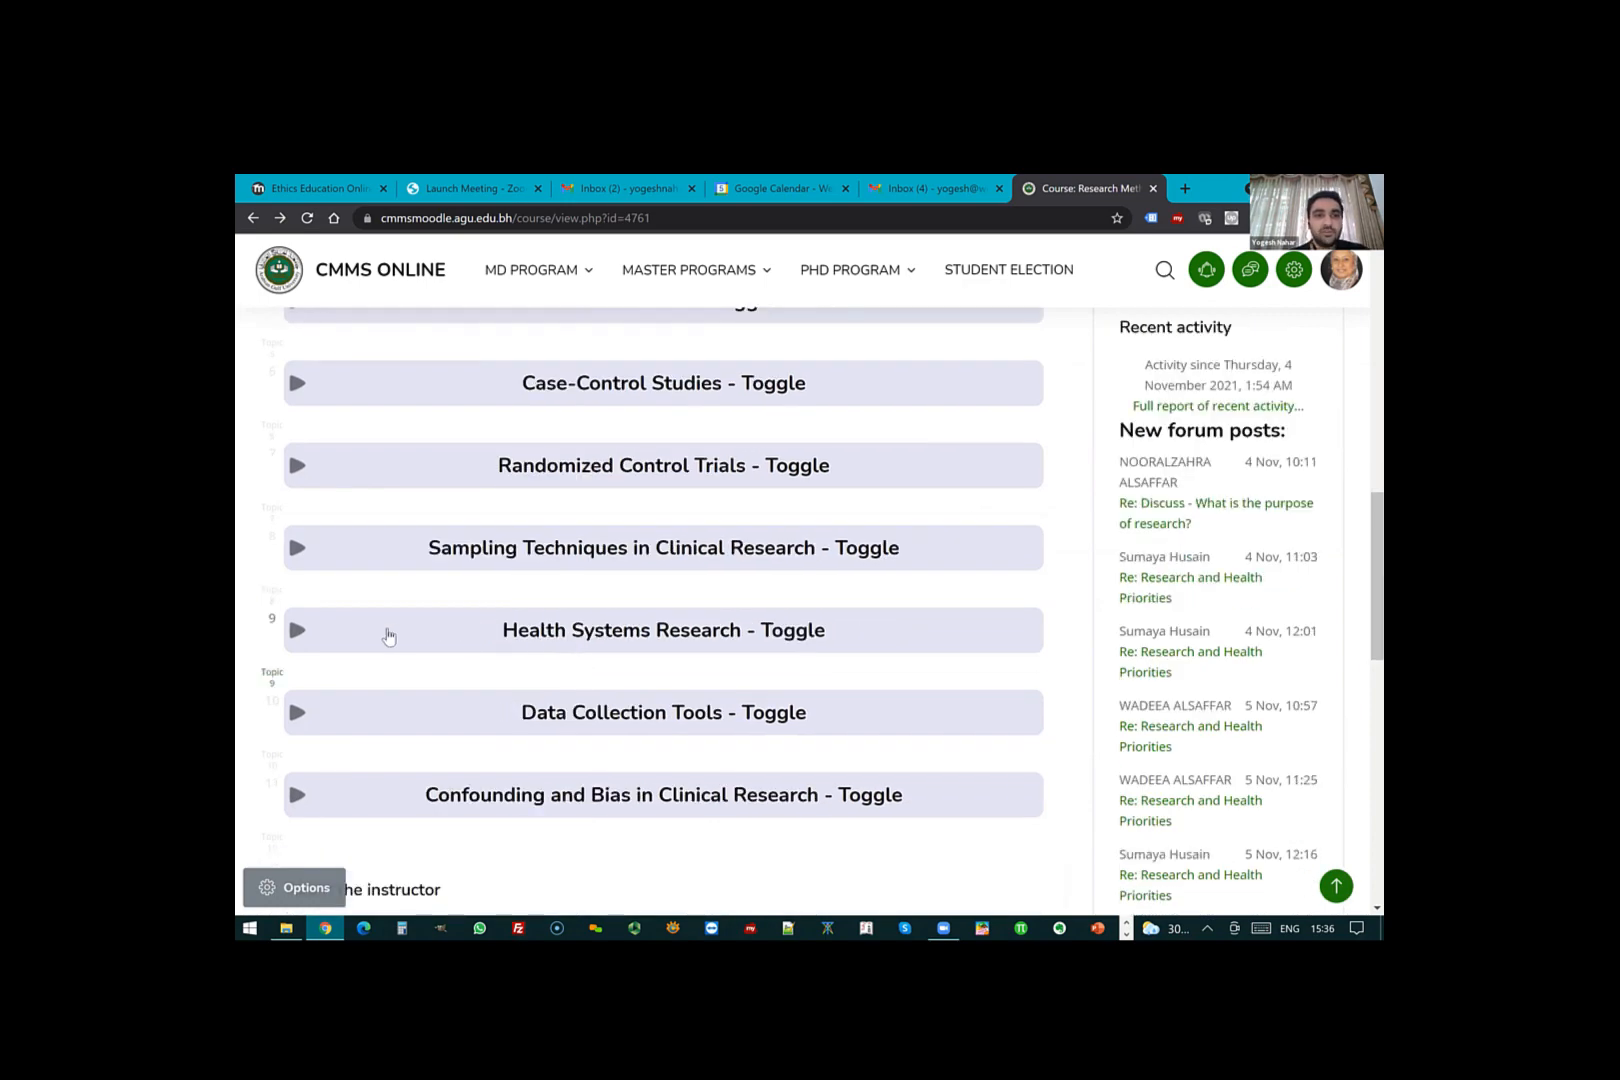
scroll(388, 636, up, 7)
scroll(380, 633, down, 1)
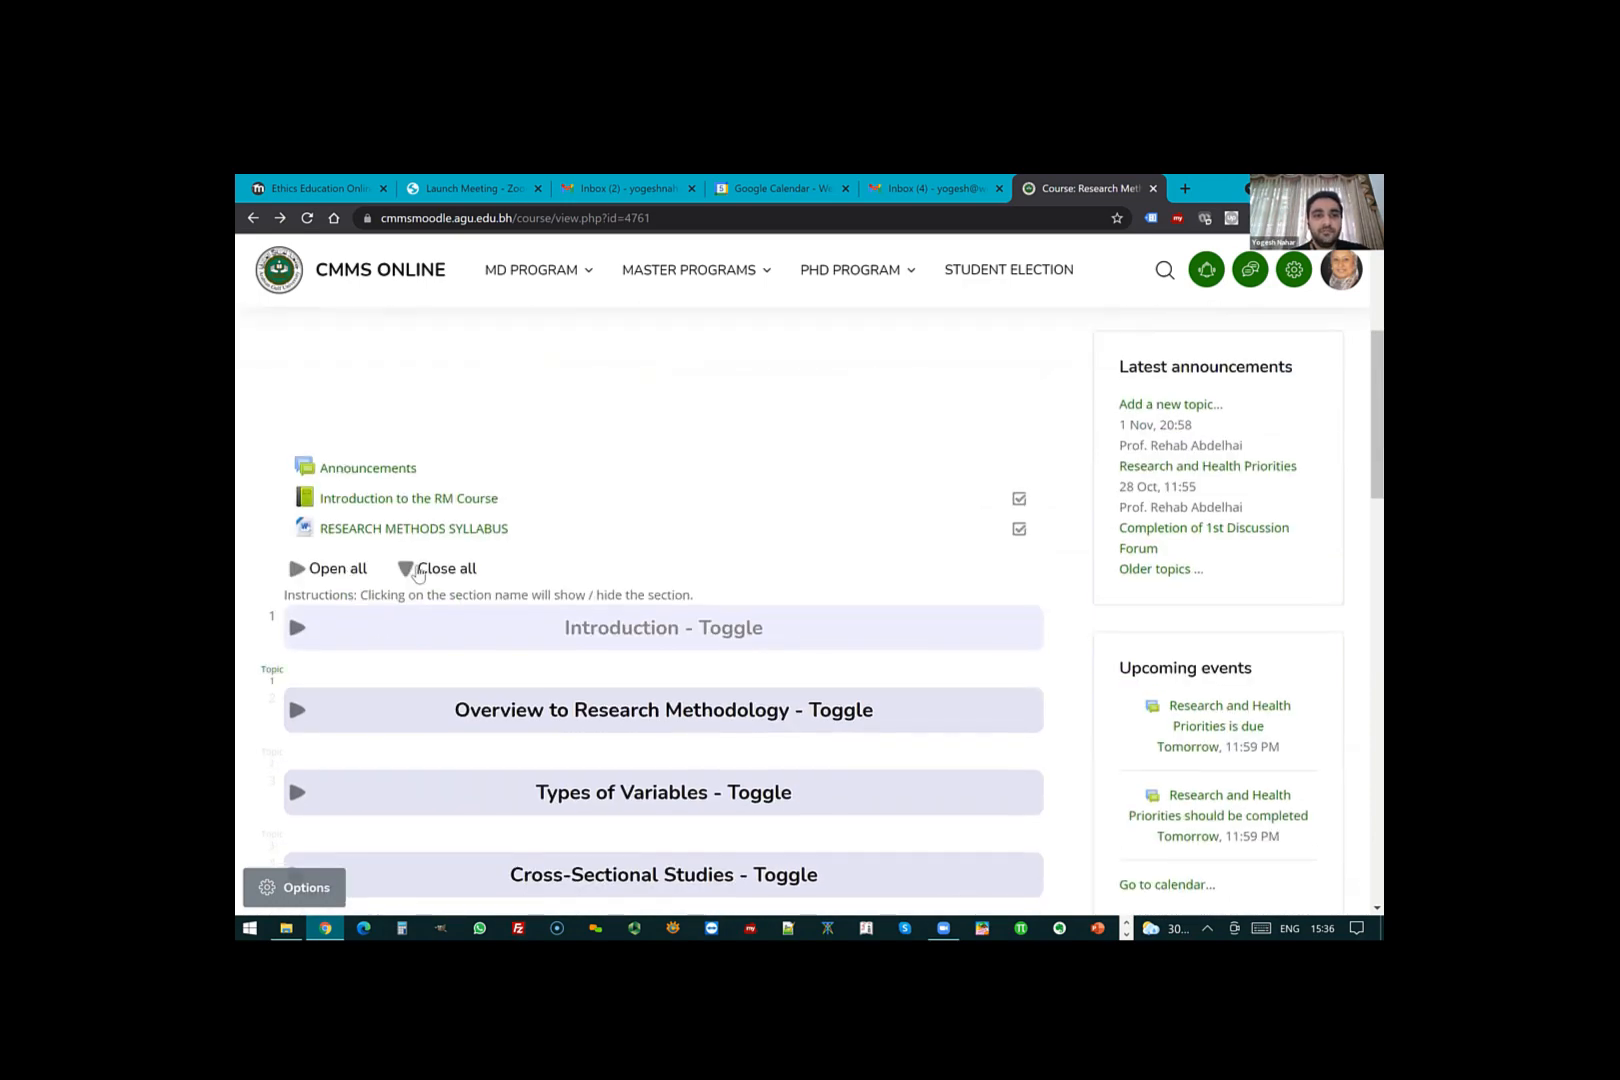
- Expand and collapse the Introduction and Overview to Research Methodology sections to check how the section toggles work
click(411, 638)
click(426, 640)
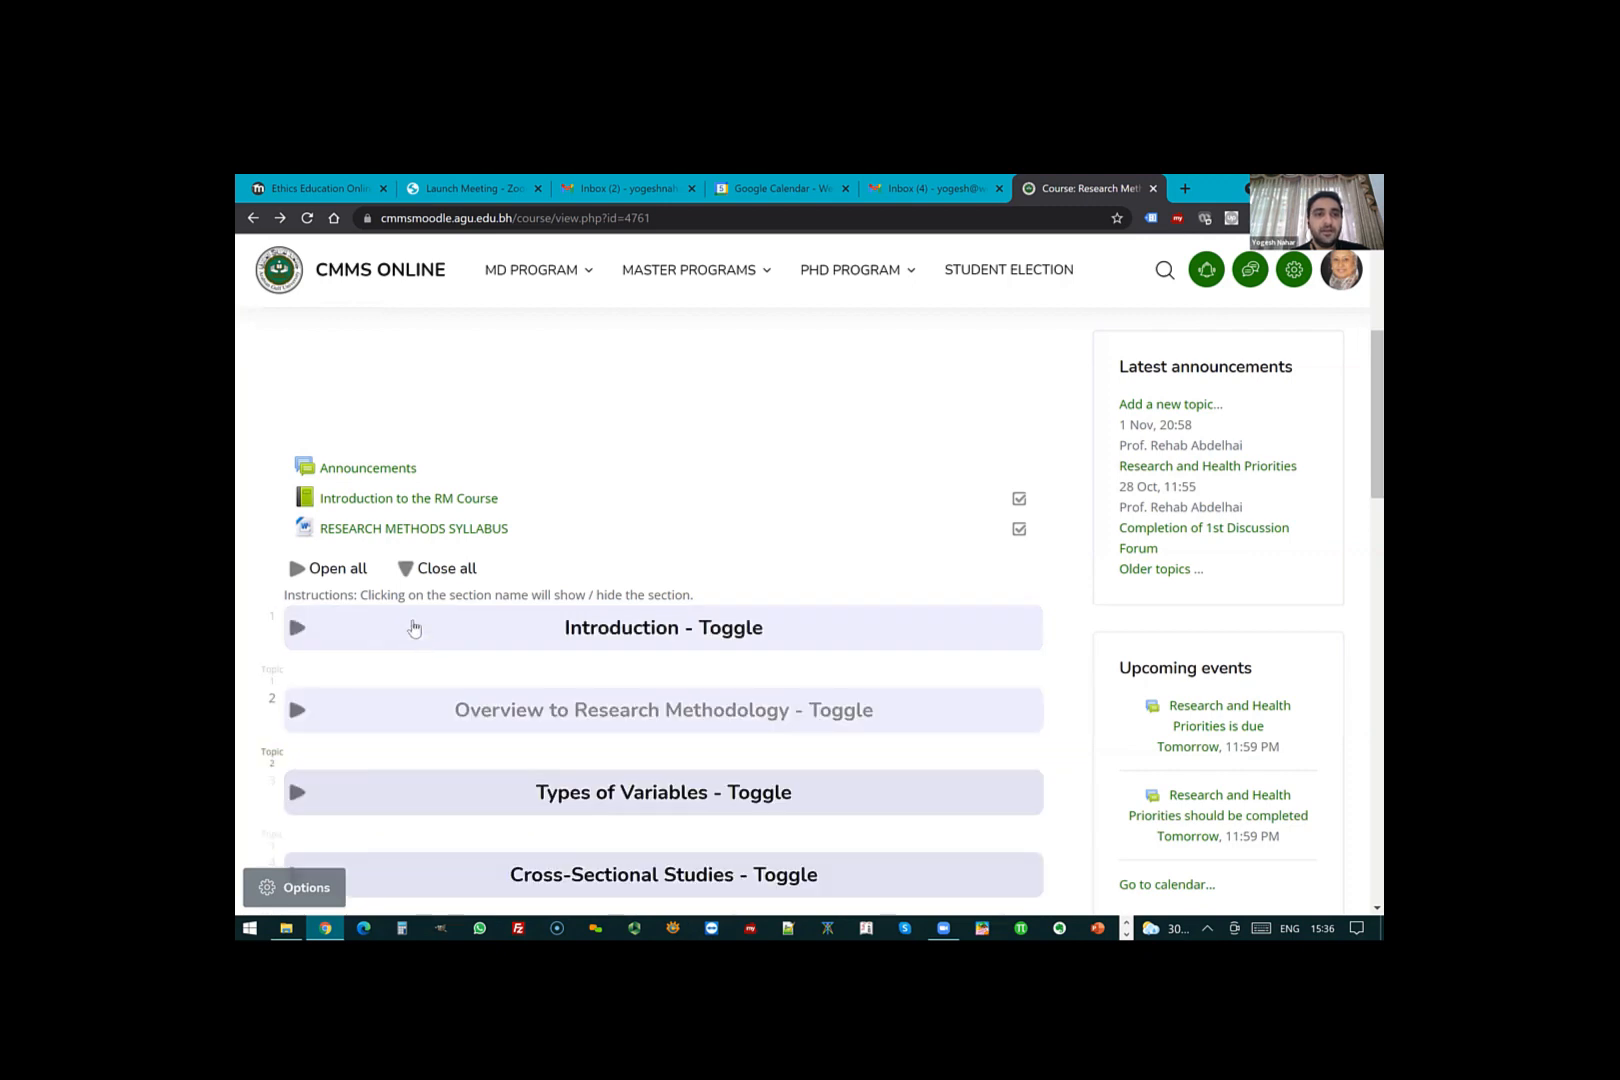
click(403, 714)
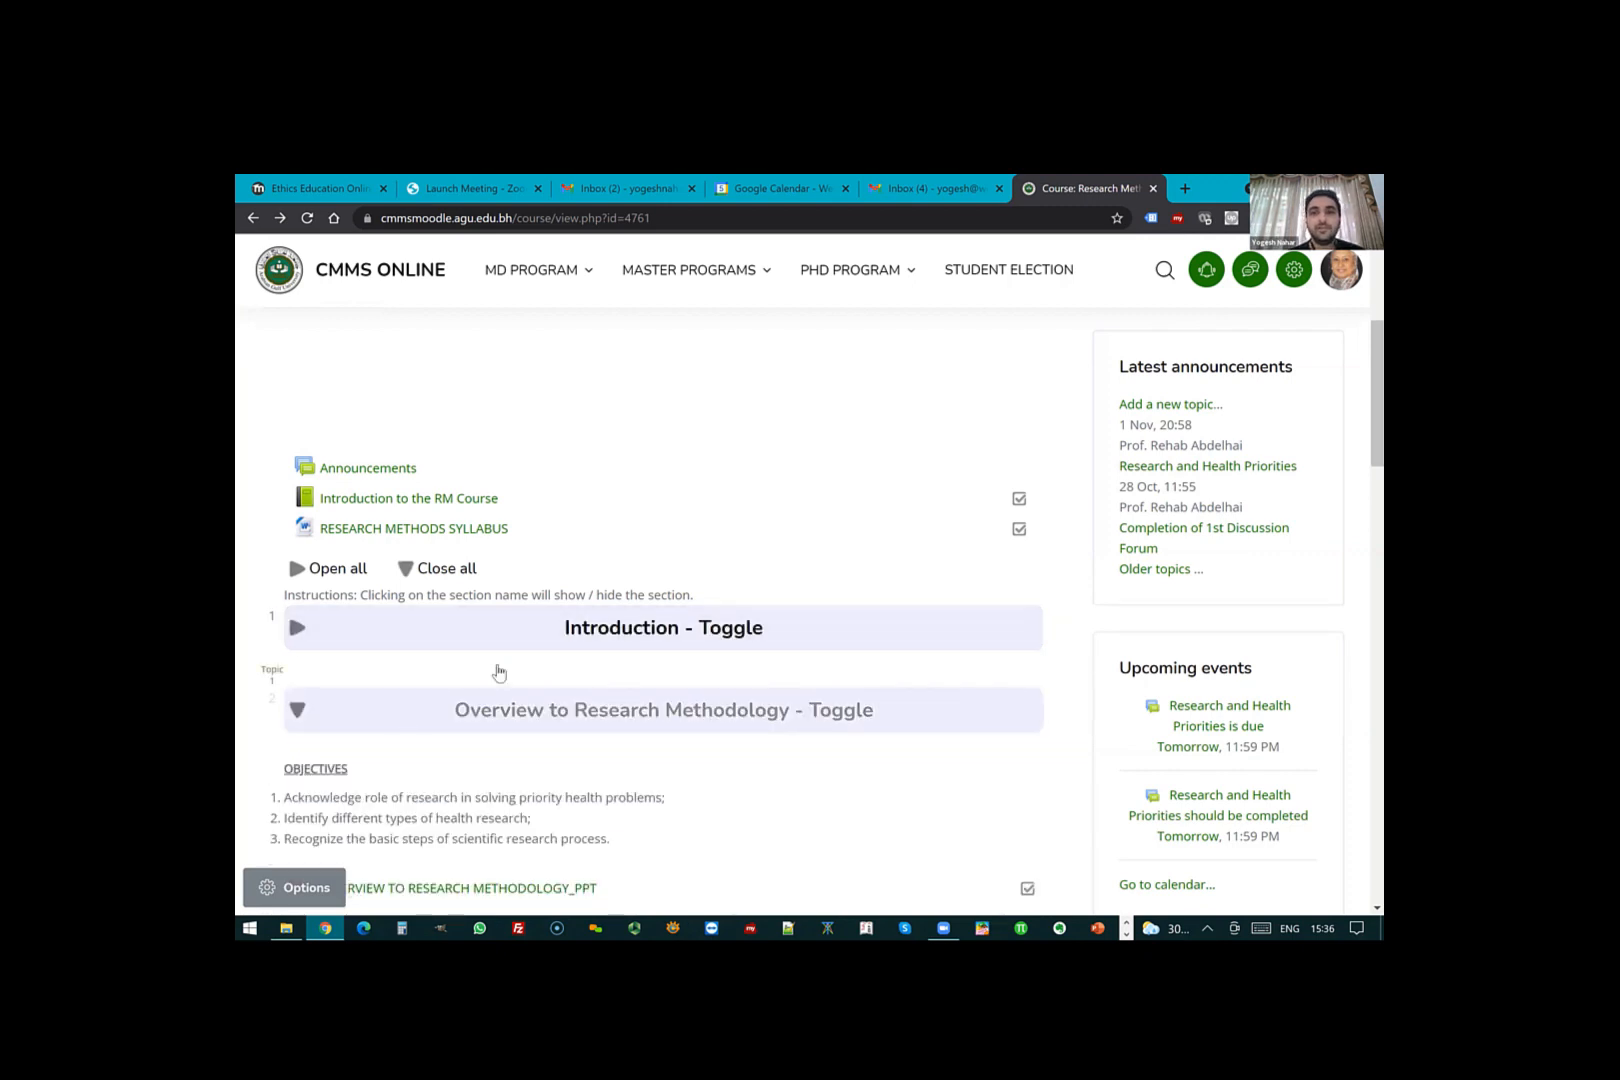
click(499, 673)
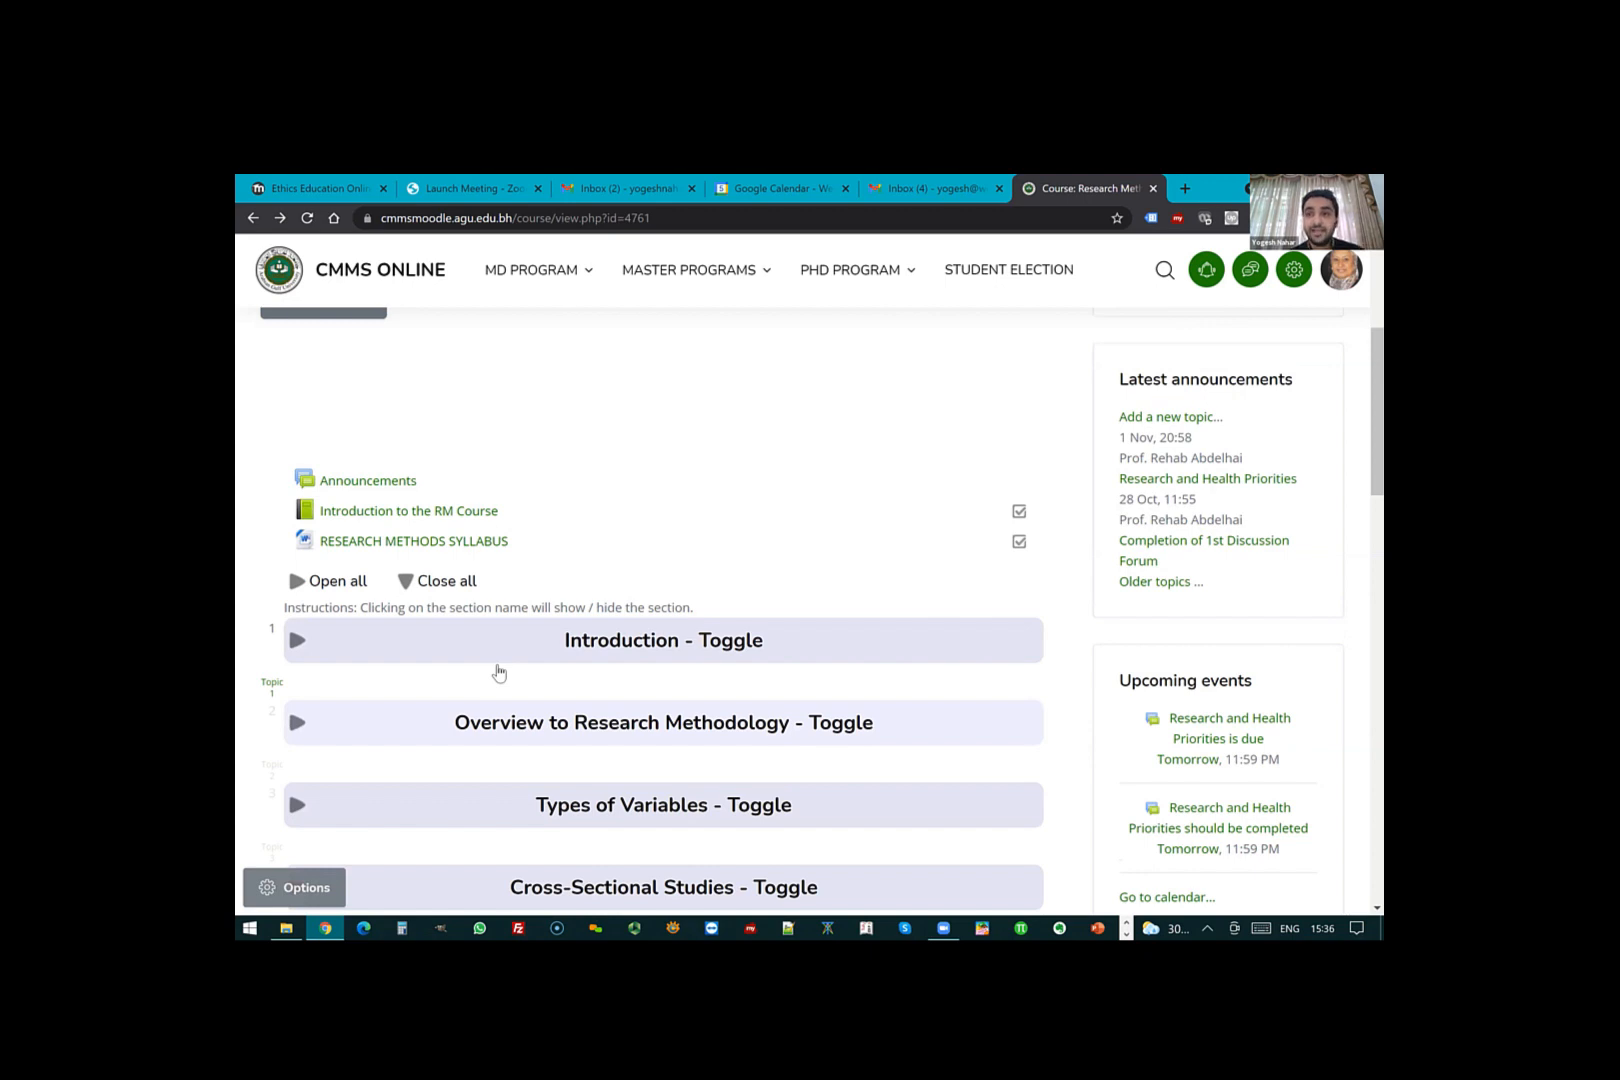
- Turn on editing mode for the Research Methods course
scroll(497, 671, up, 2)
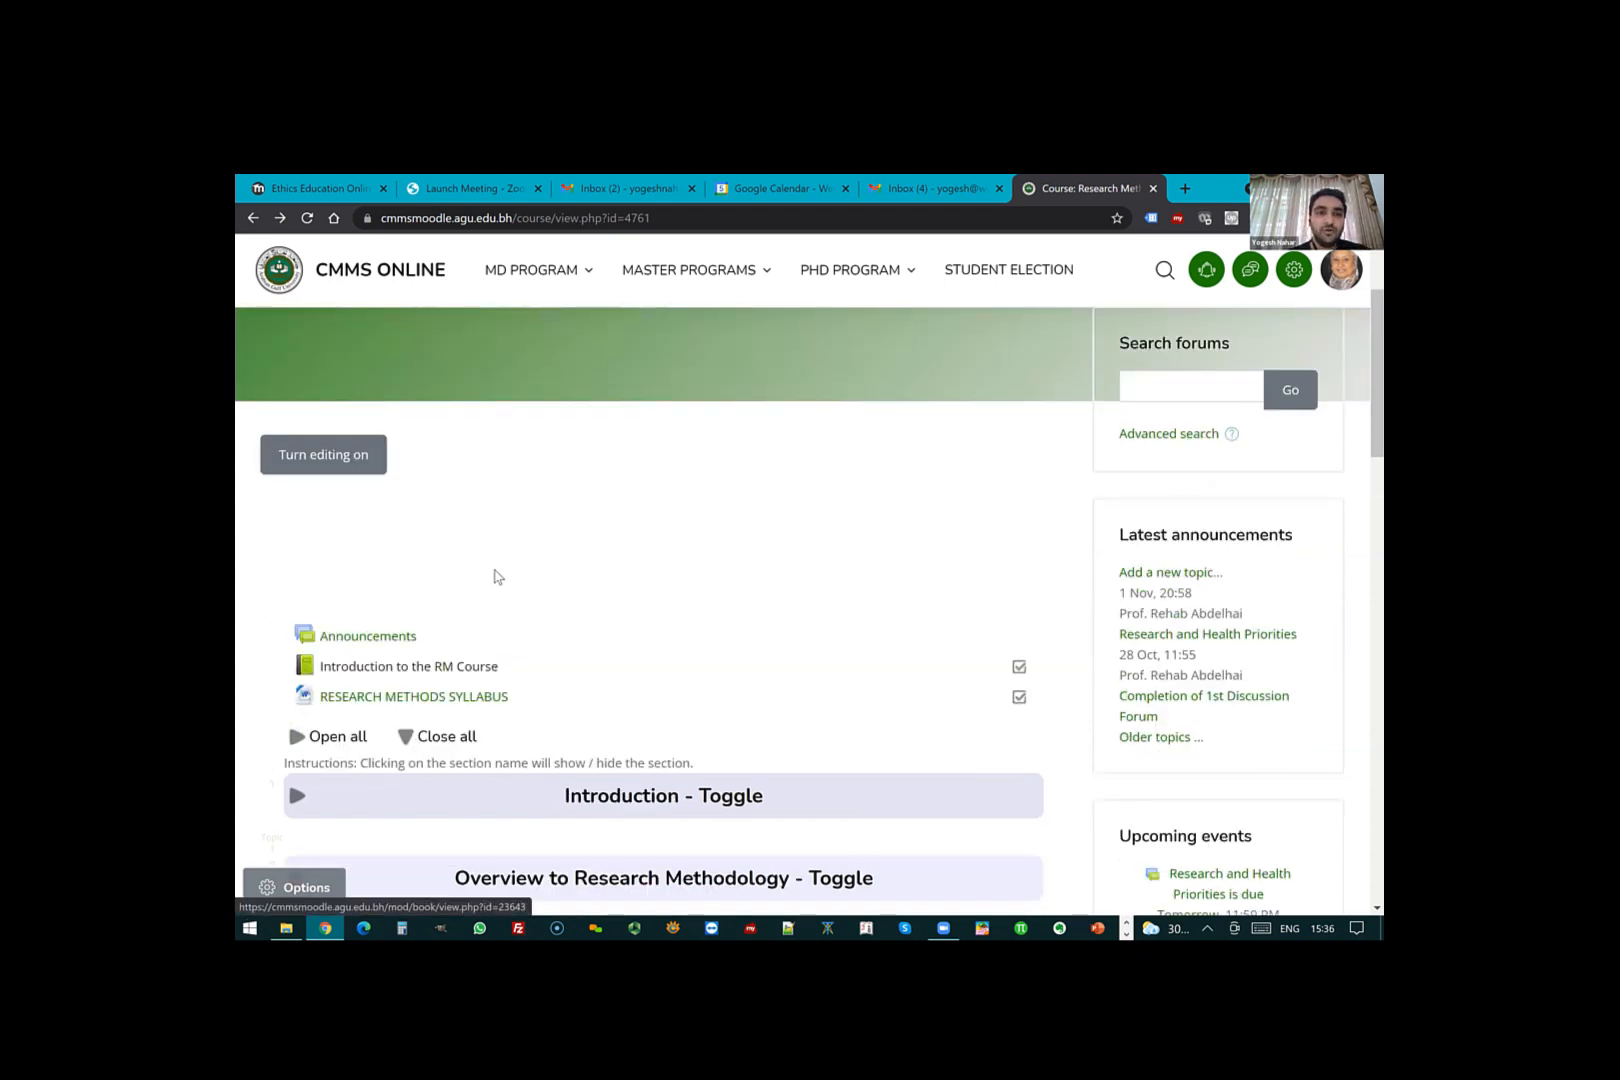
scroll(416, 611, up, 2)
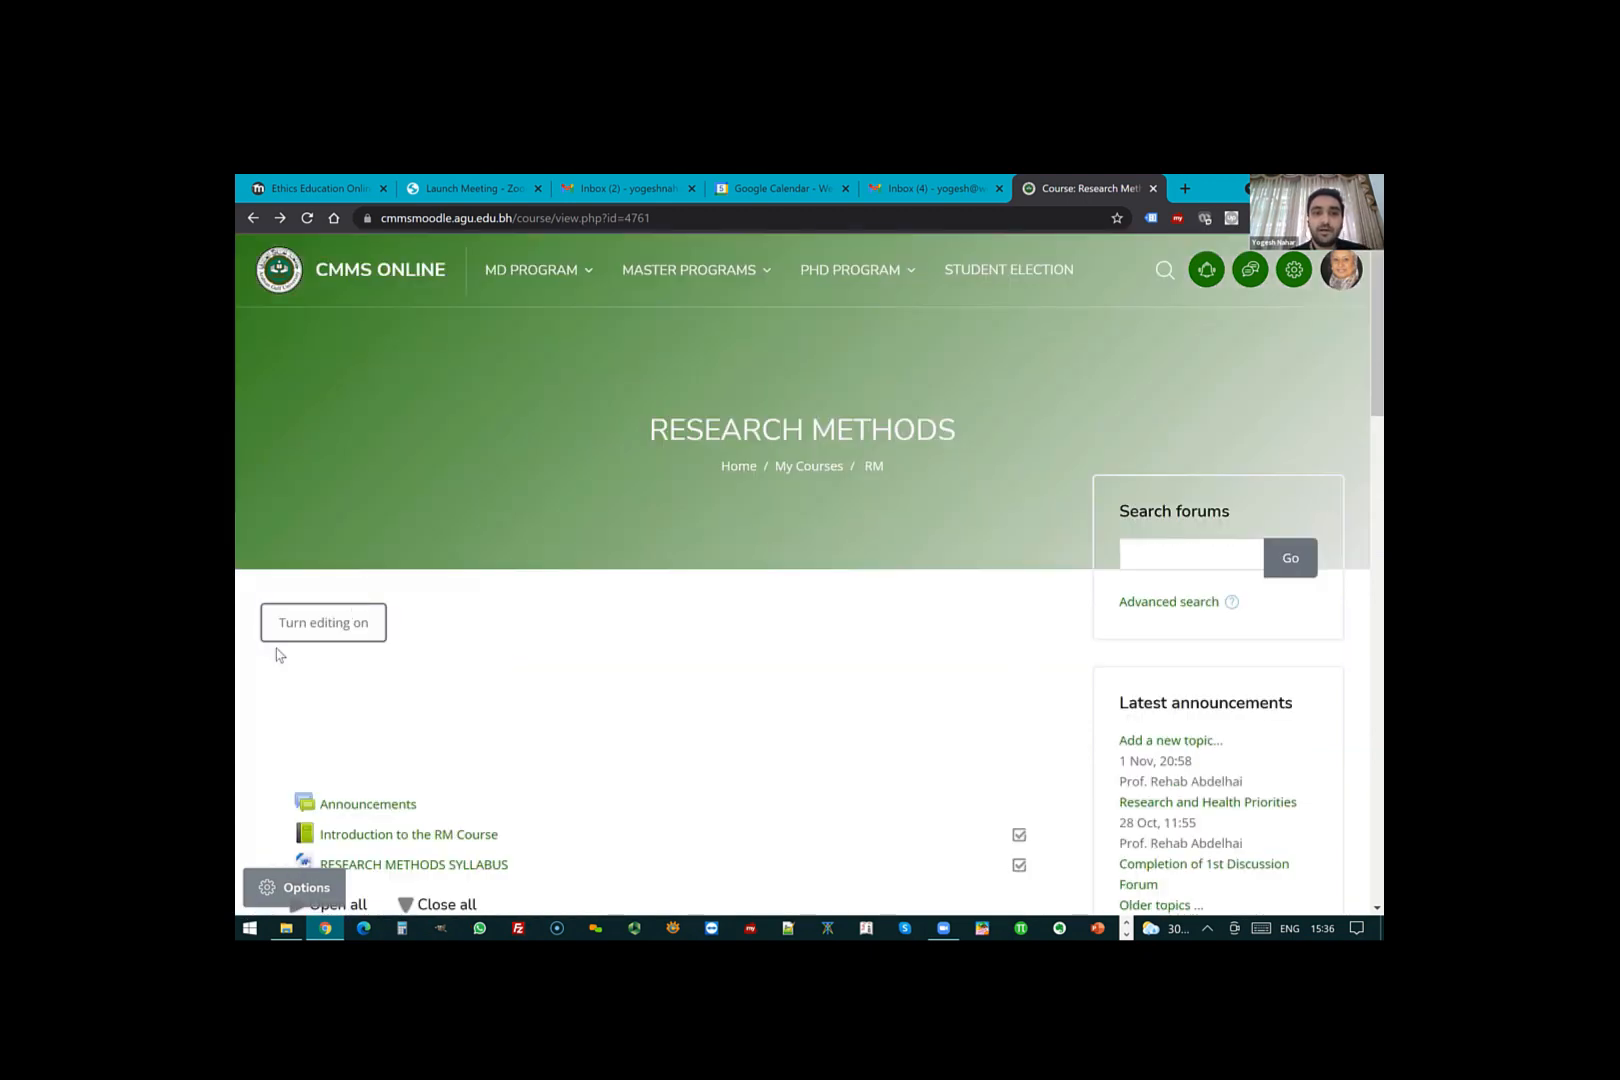
click(338, 623)
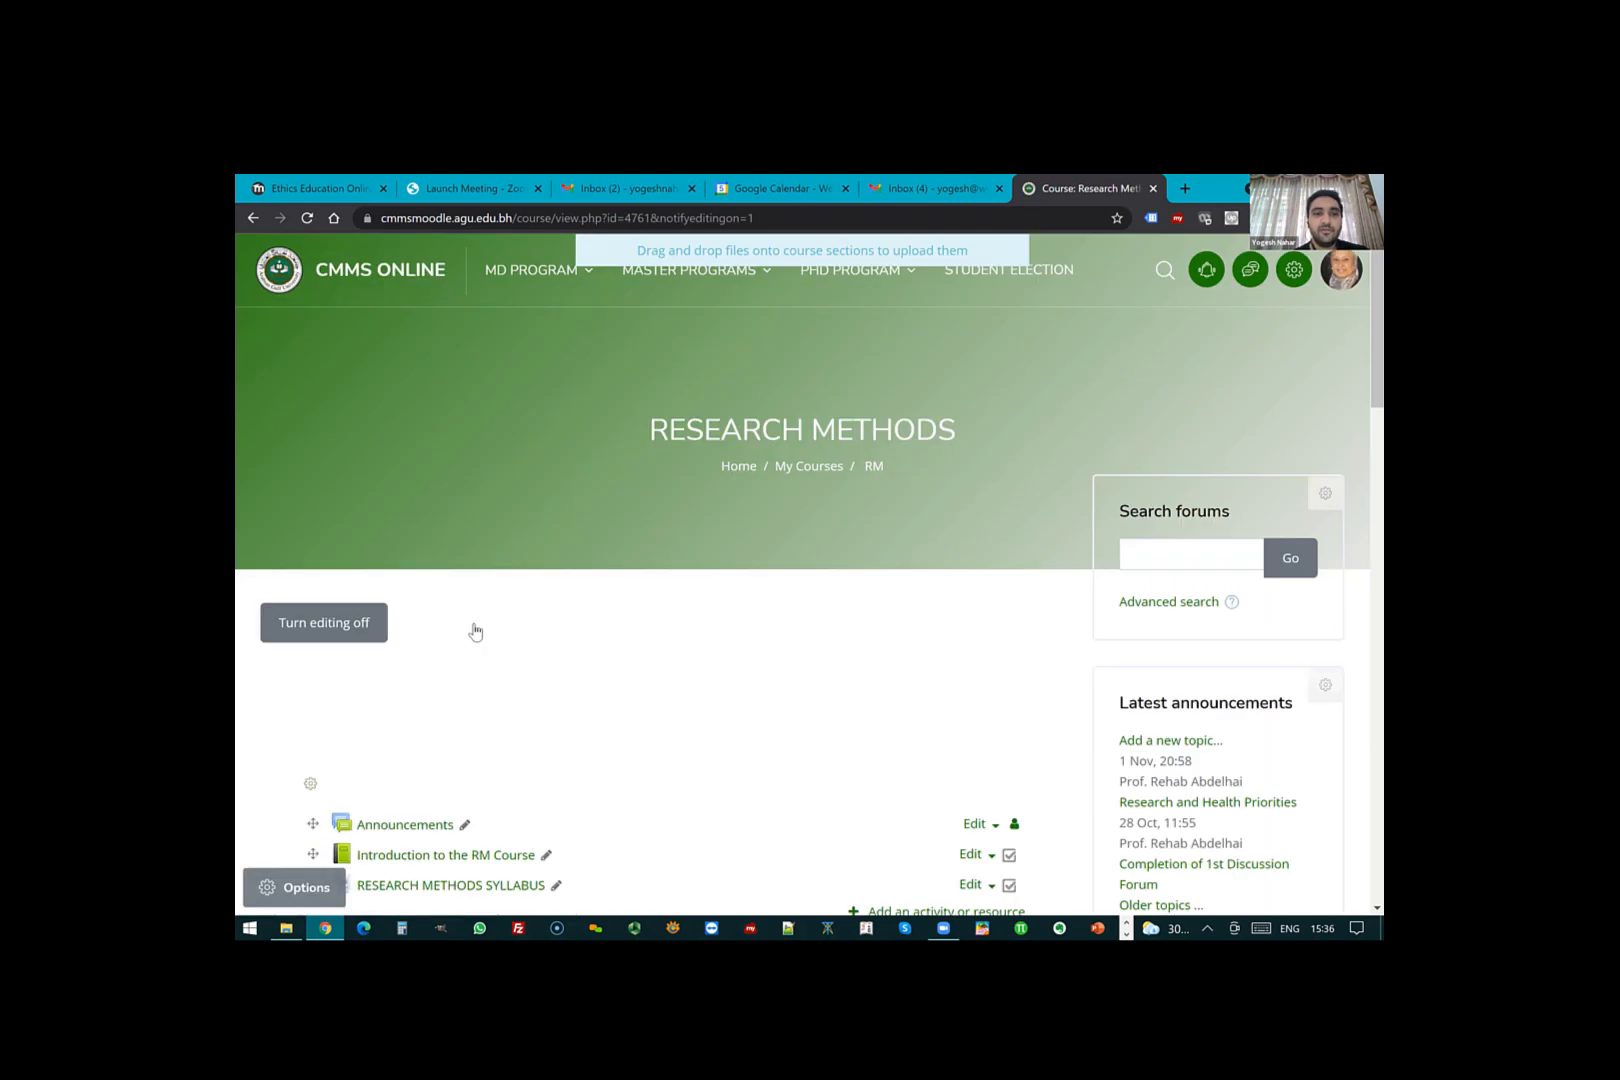
- Expand the Introduction section and add a new Forum activity to it
scroll(470, 510, down, 3)
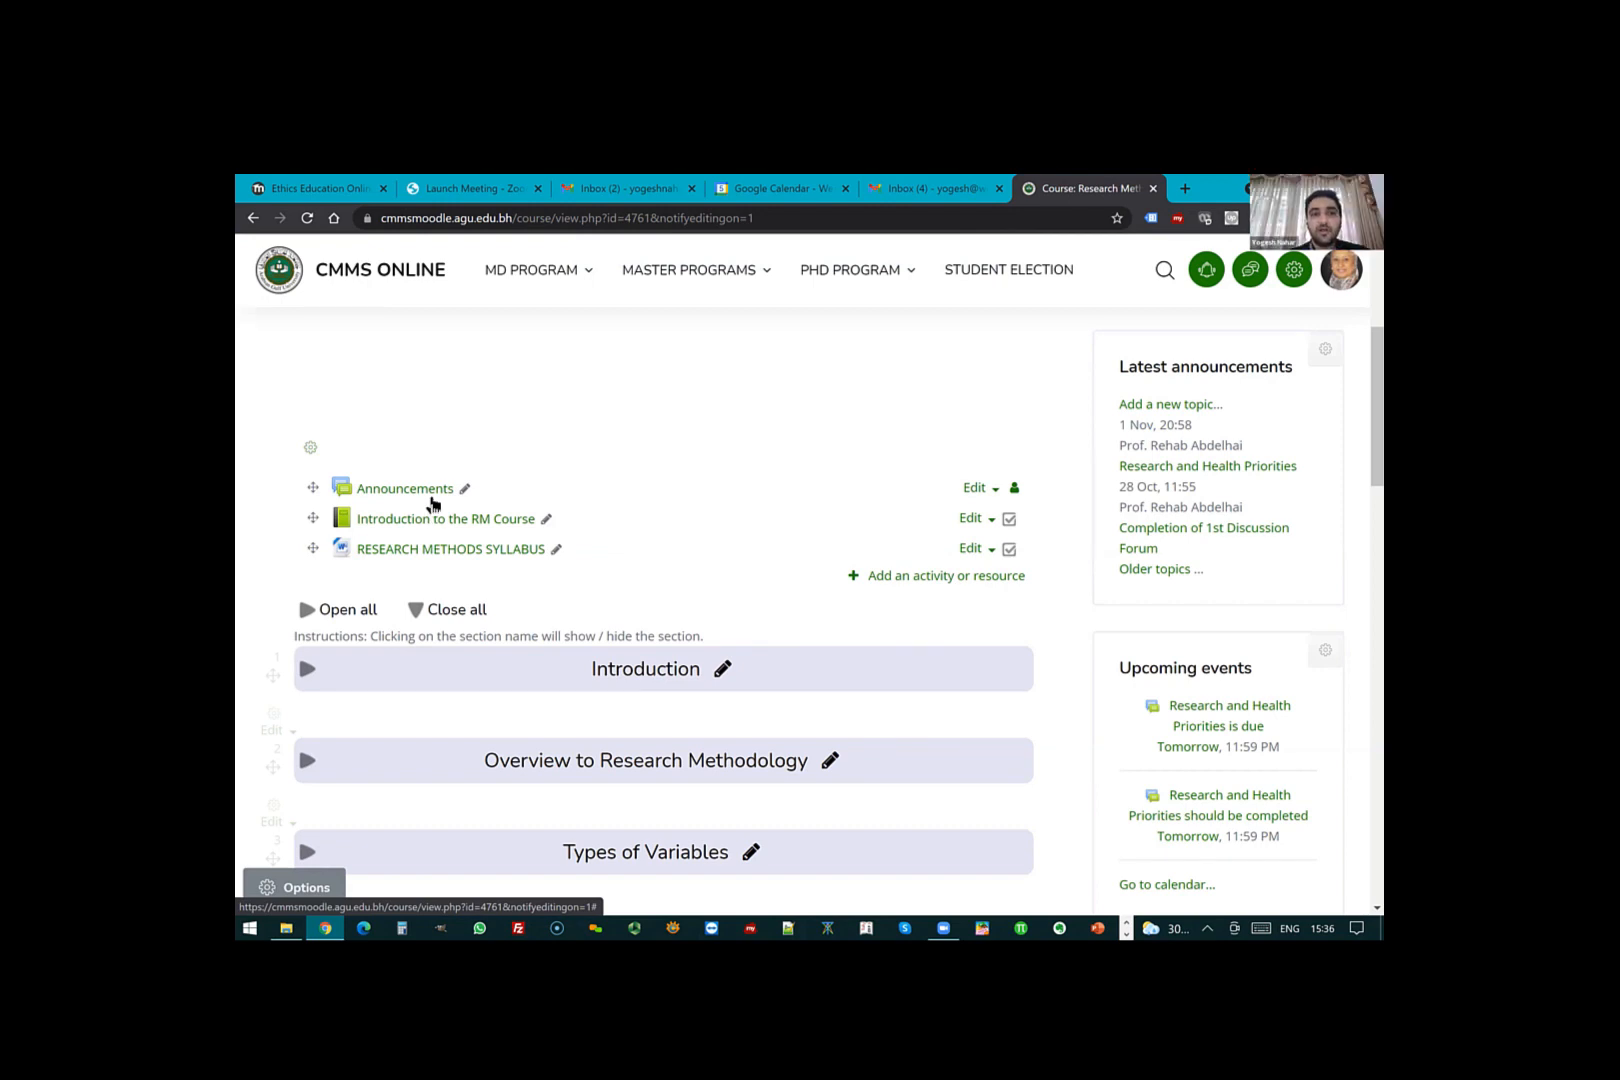
scroll(432, 503, down, 2)
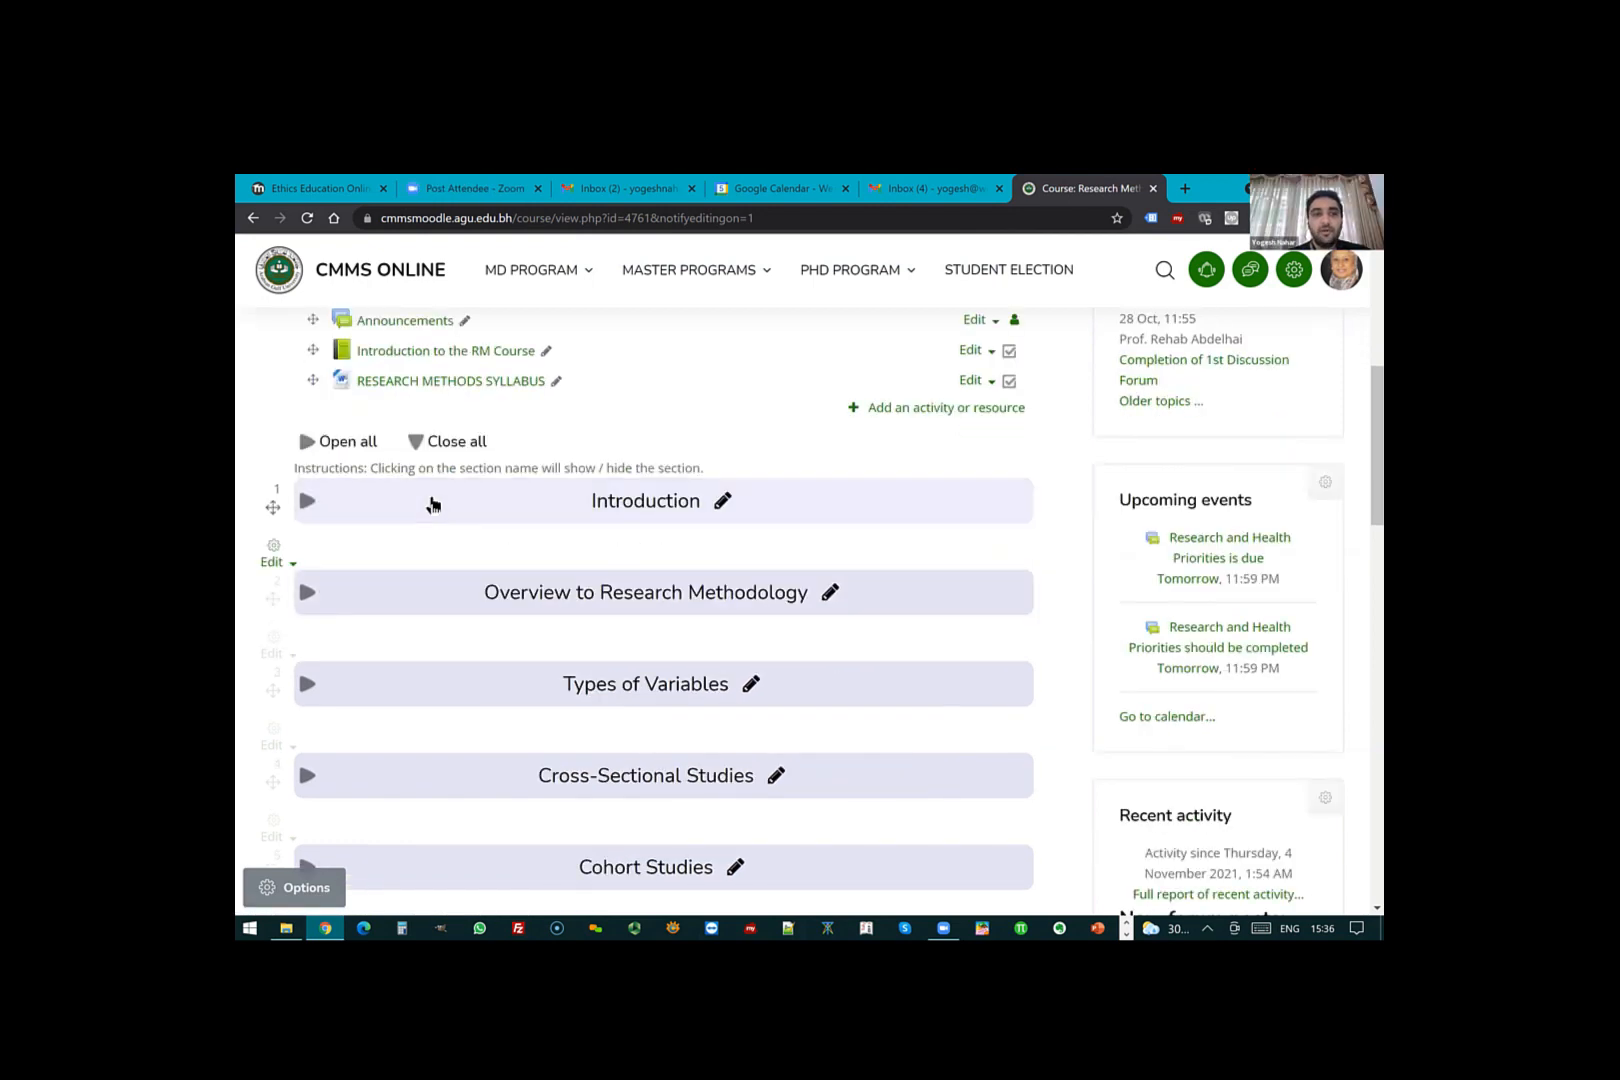
click(432, 503)
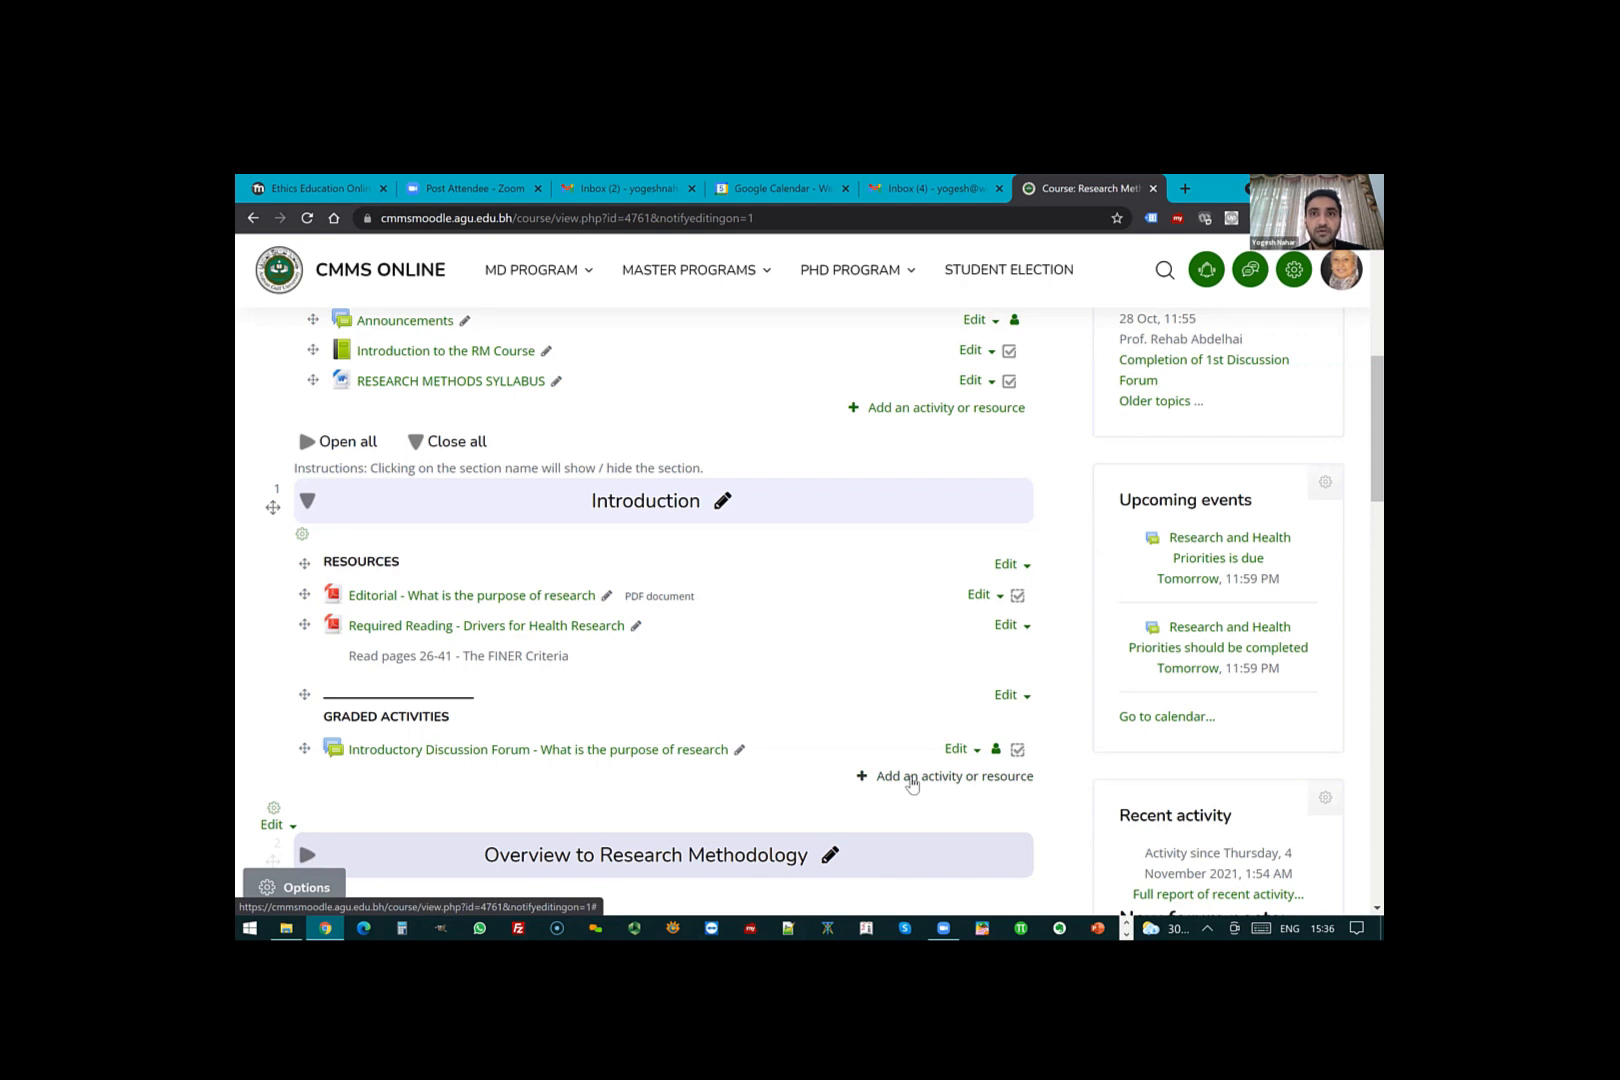
click(911, 779)
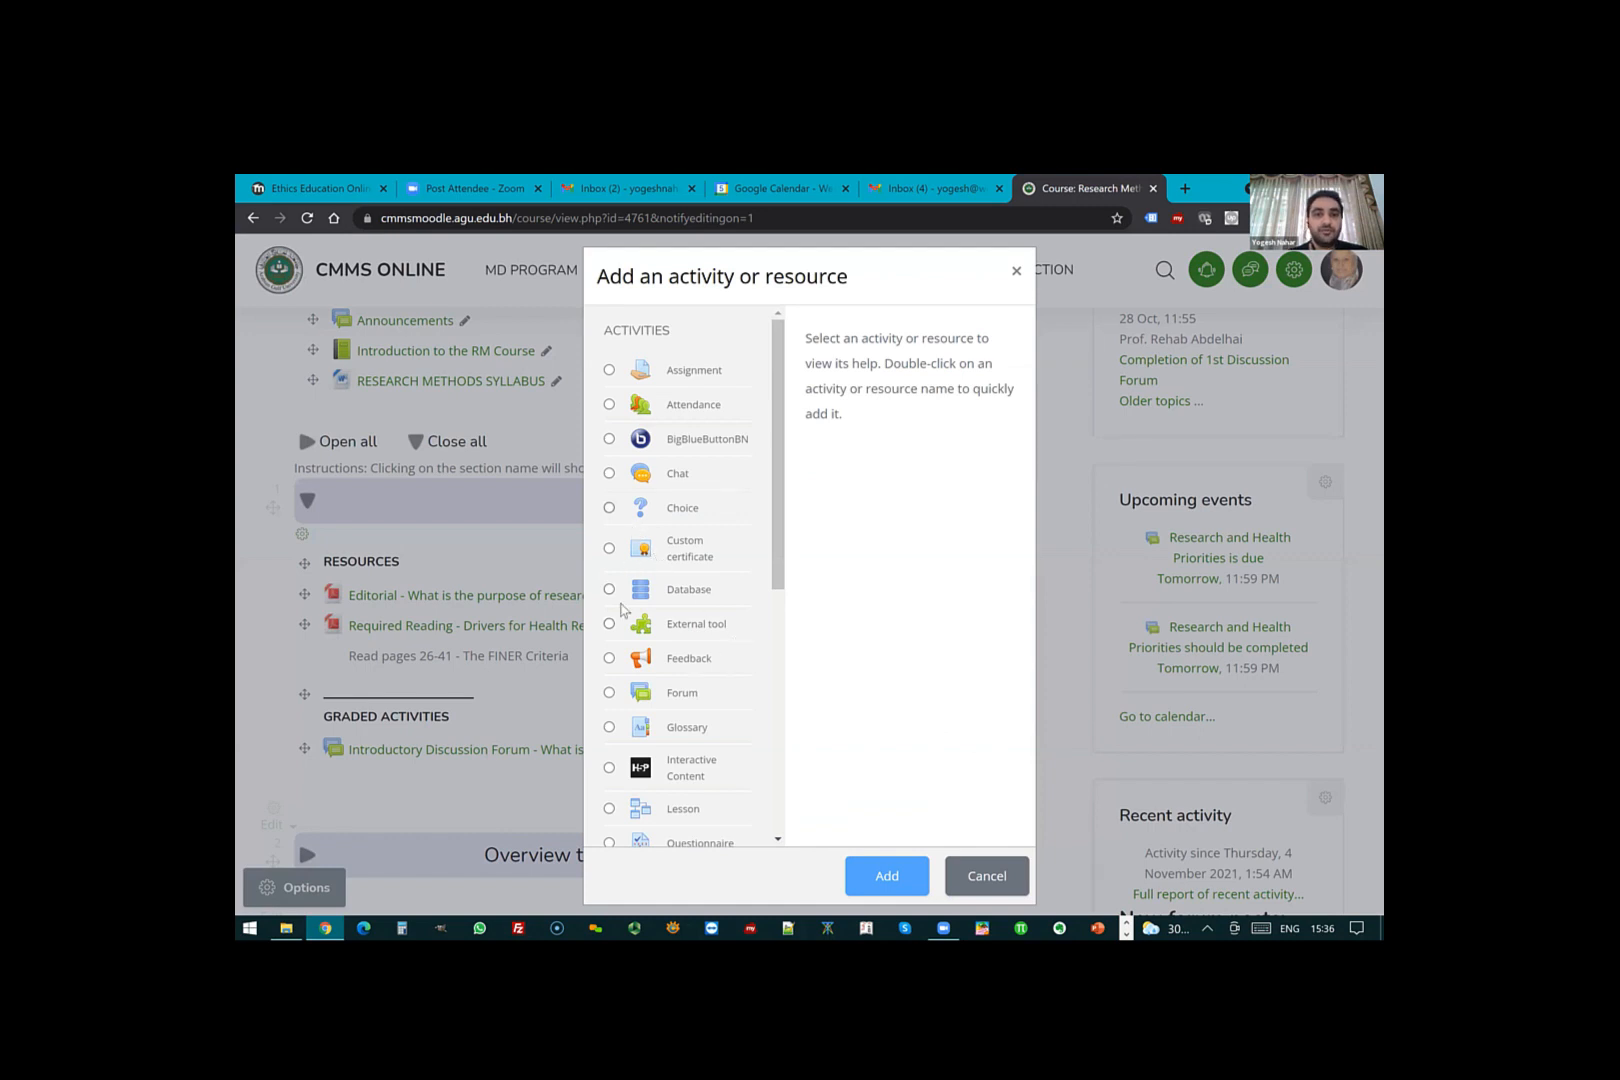
click(609, 693)
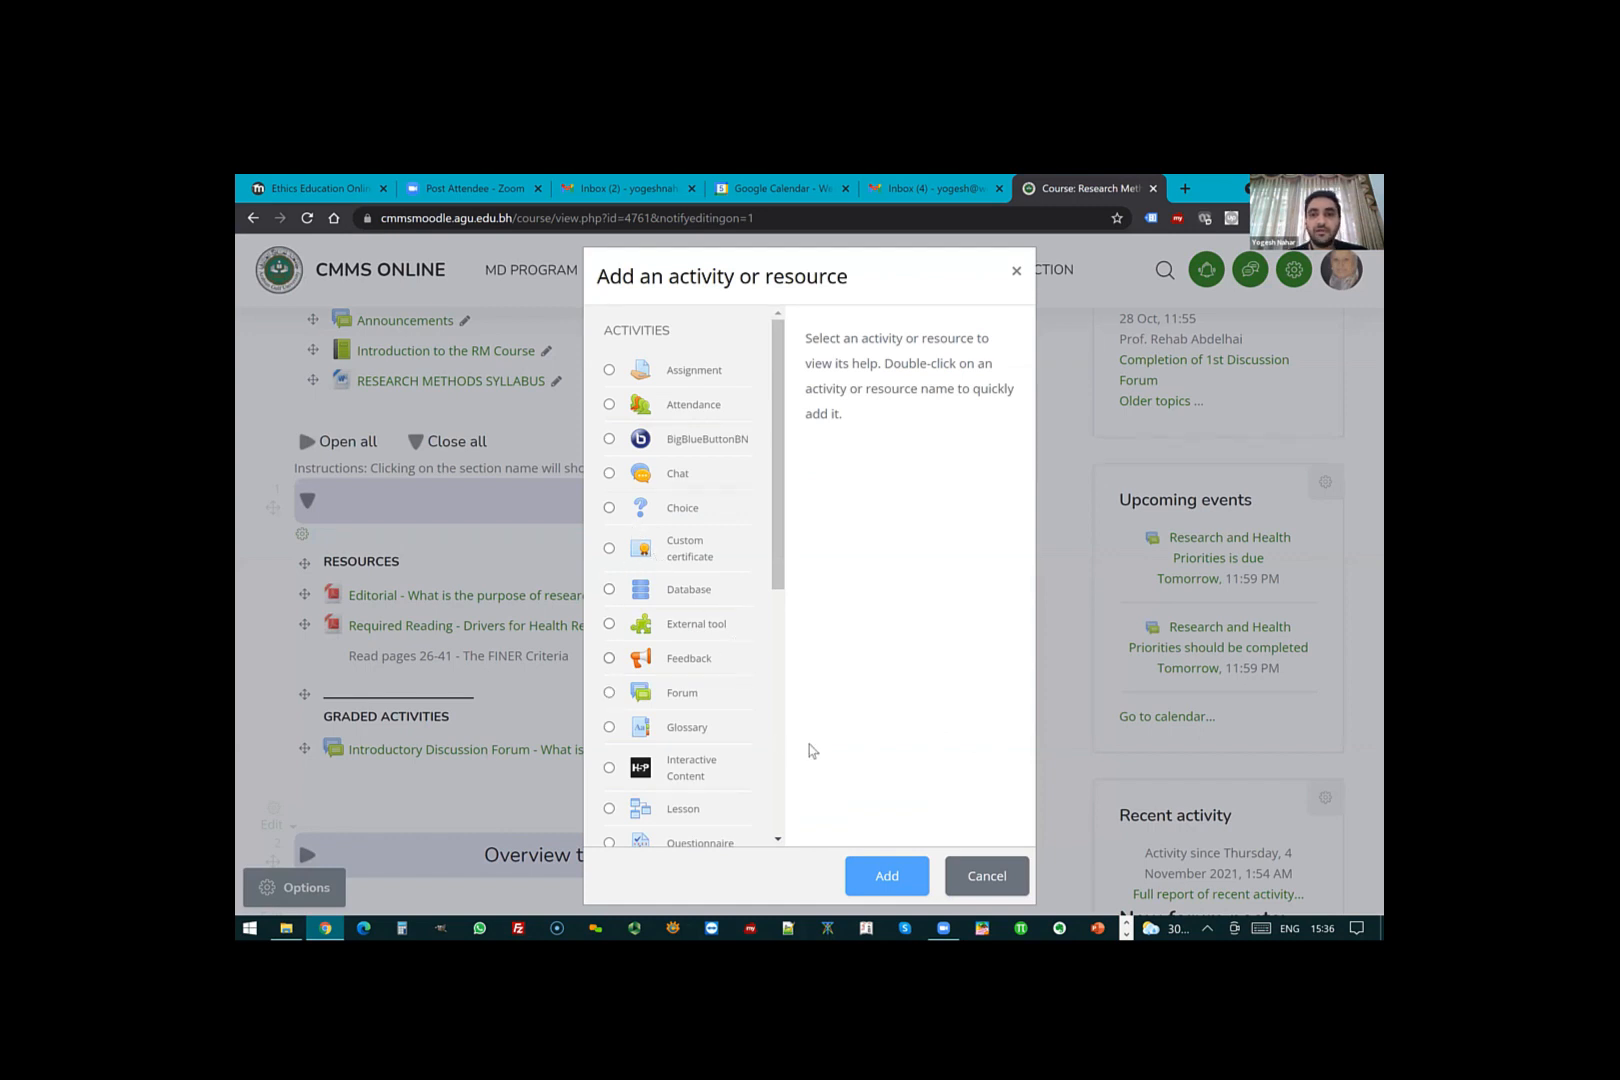
click(884, 876)
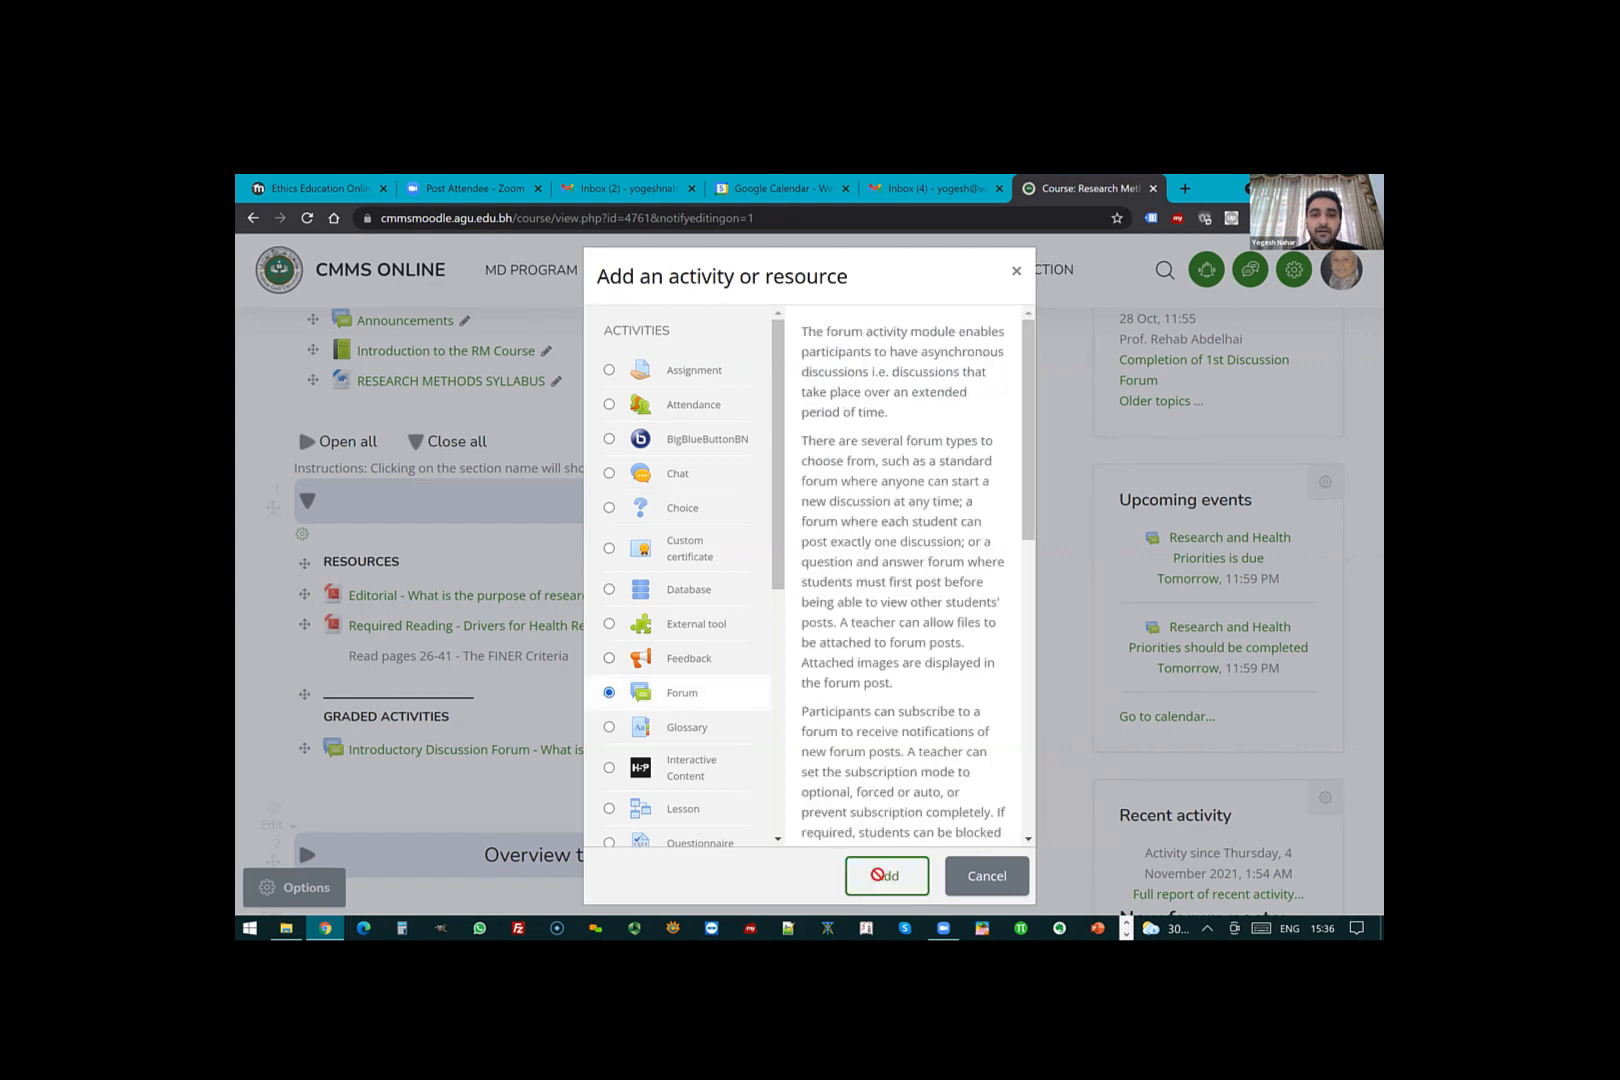
- Name the new forum "Test Discussion - Starting Forum"
click(785, 564)
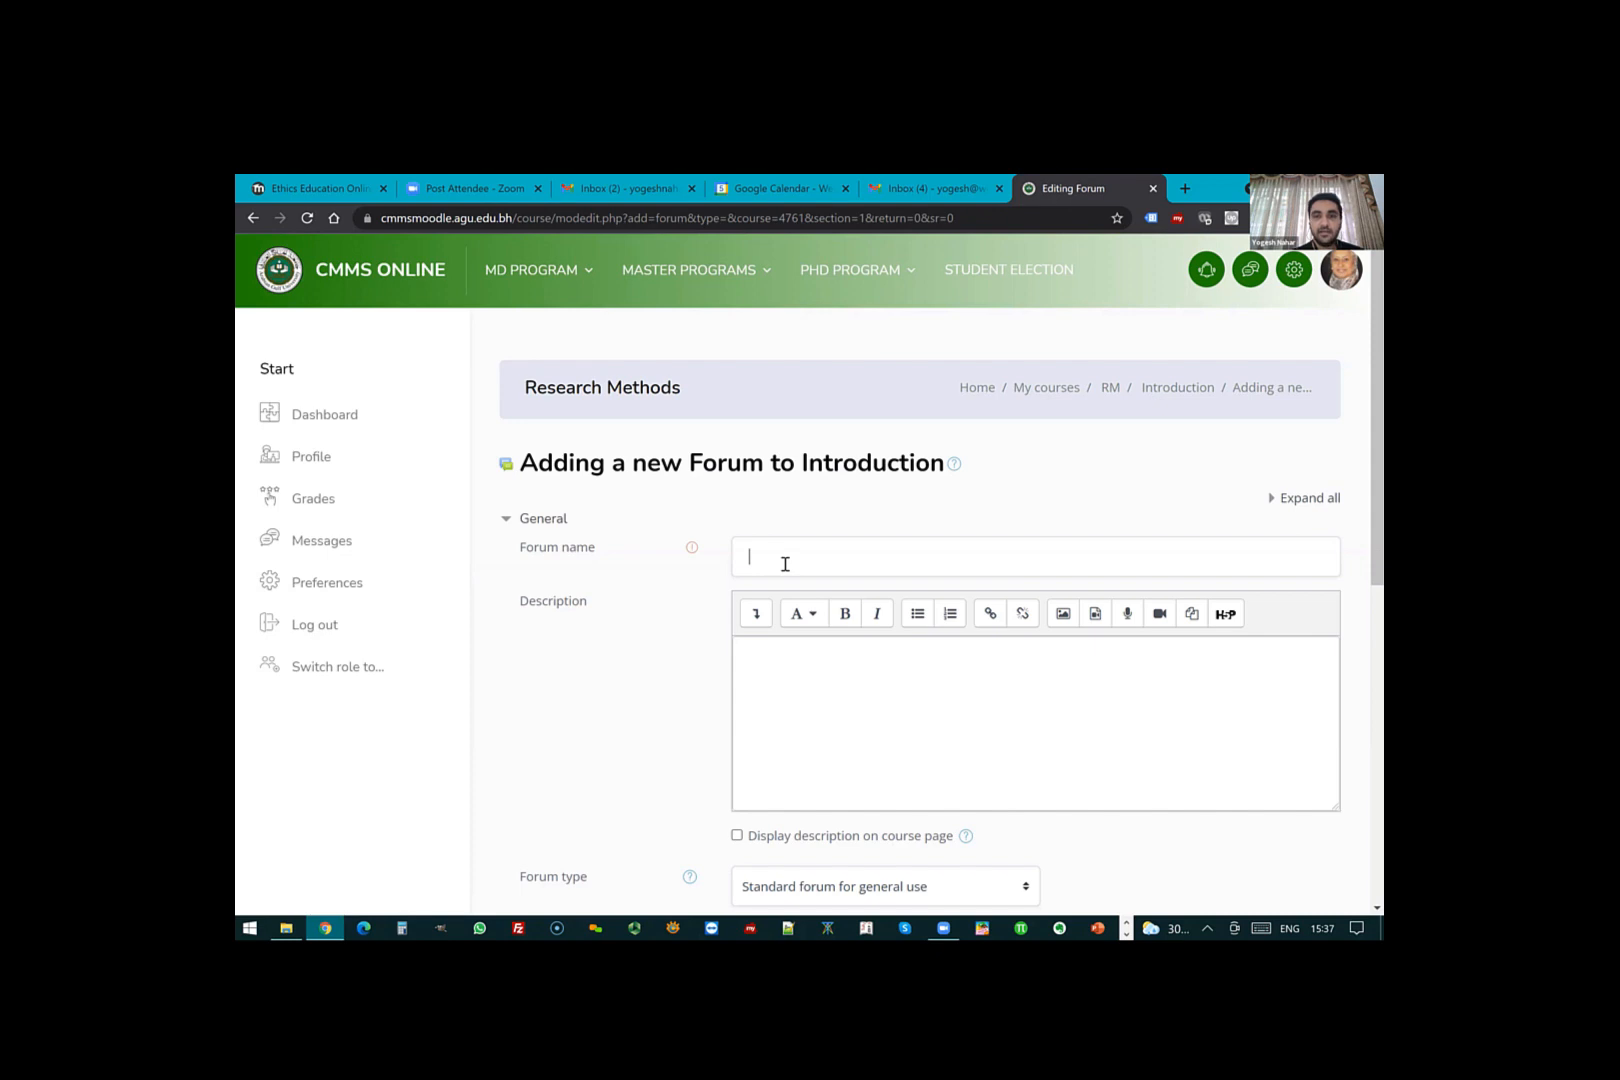
text(Test Discussion - Starting Di)
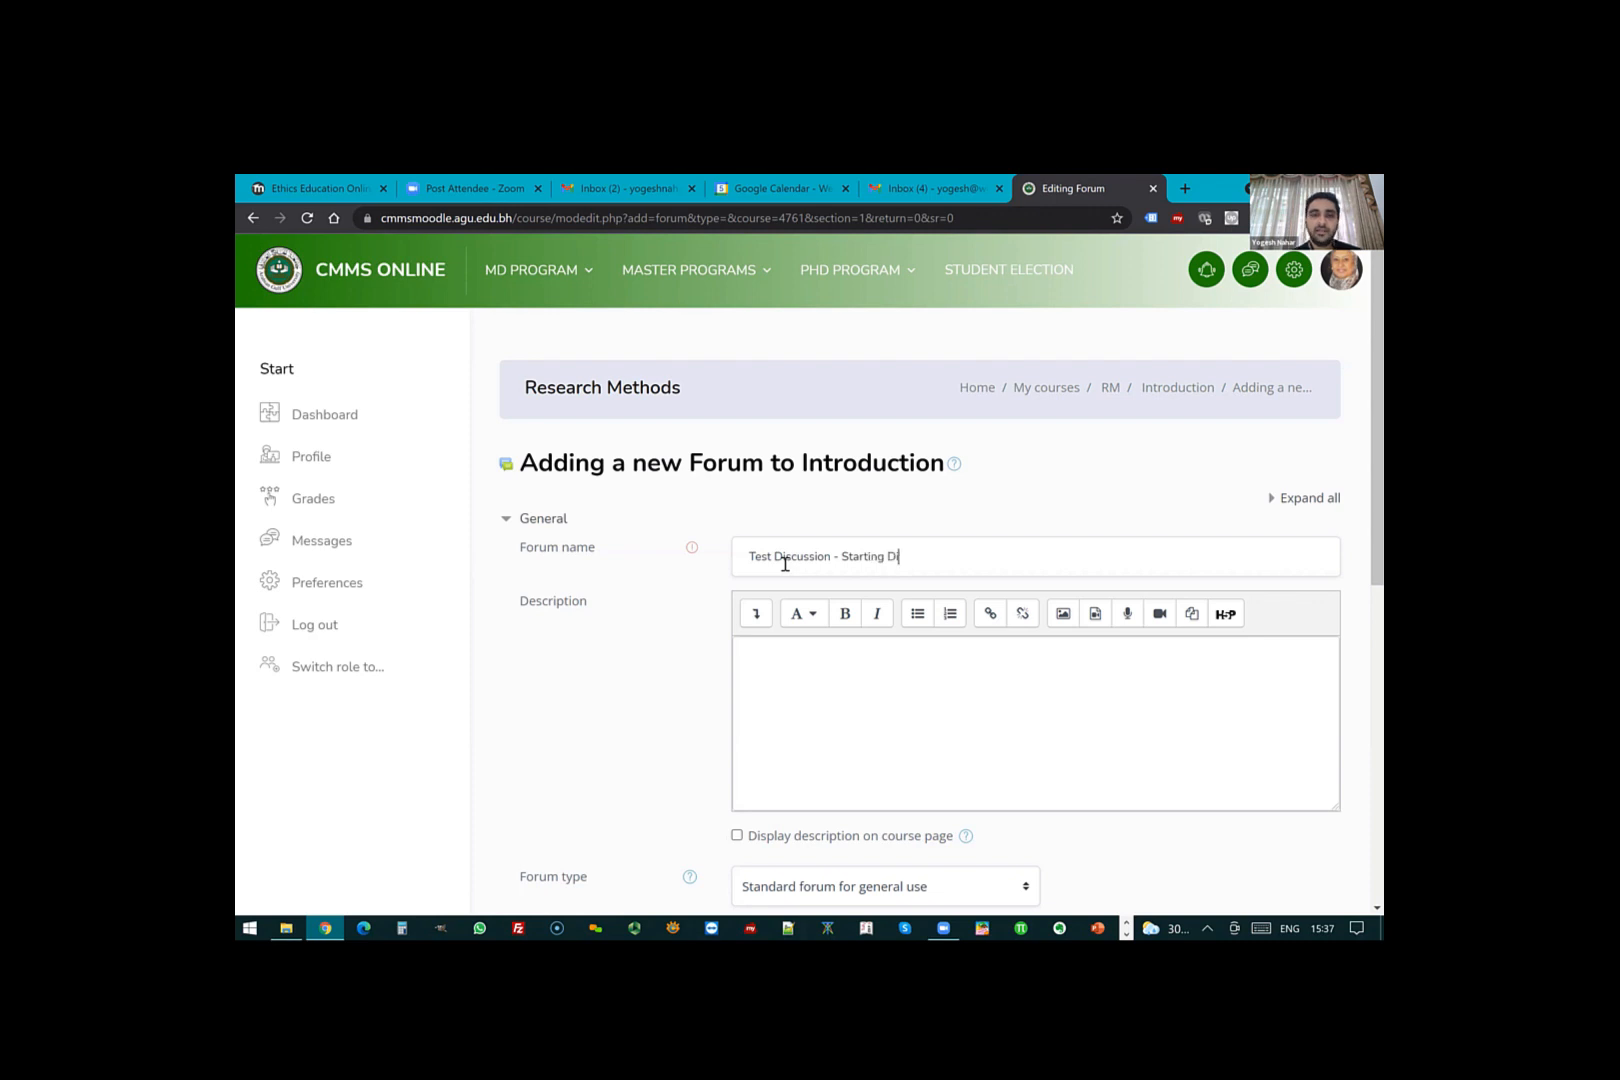
key(BackSpace)
key(BackSpace)
text(Forum)
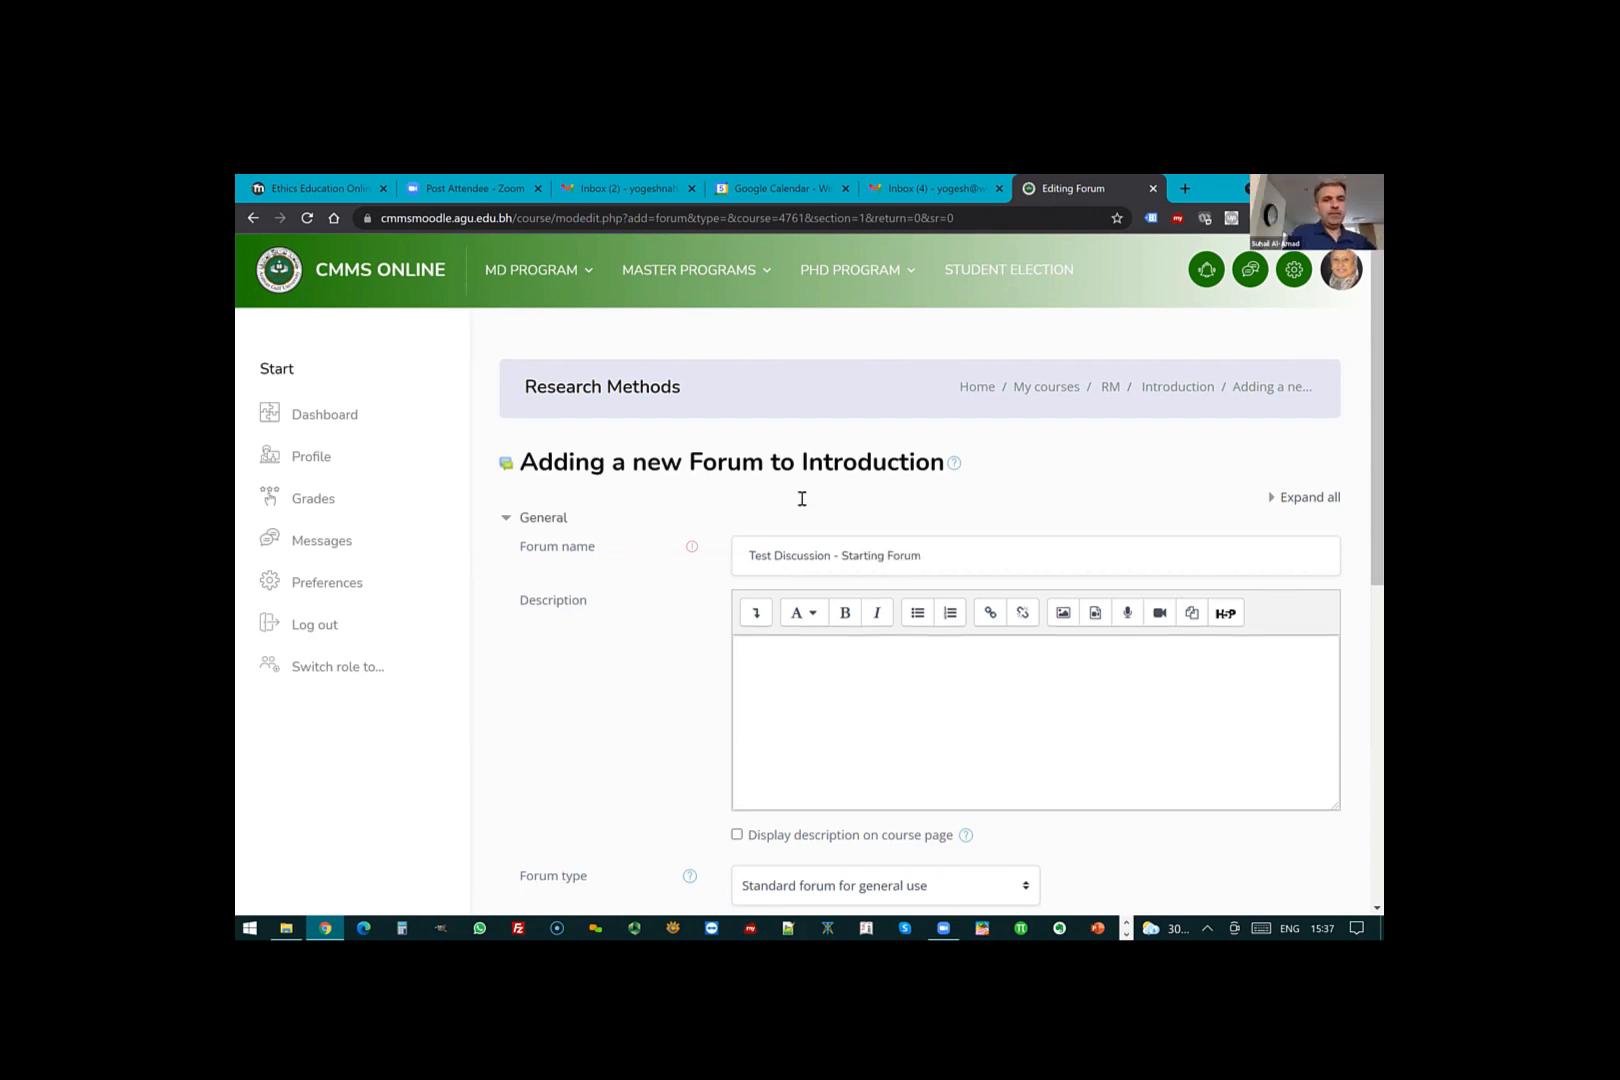
- Expand the forum's Availability settings and its Subscription and tracking settings
scroll(777, 549, down, 2)
click(774, 571)
scroll(778, 573, down, 1)
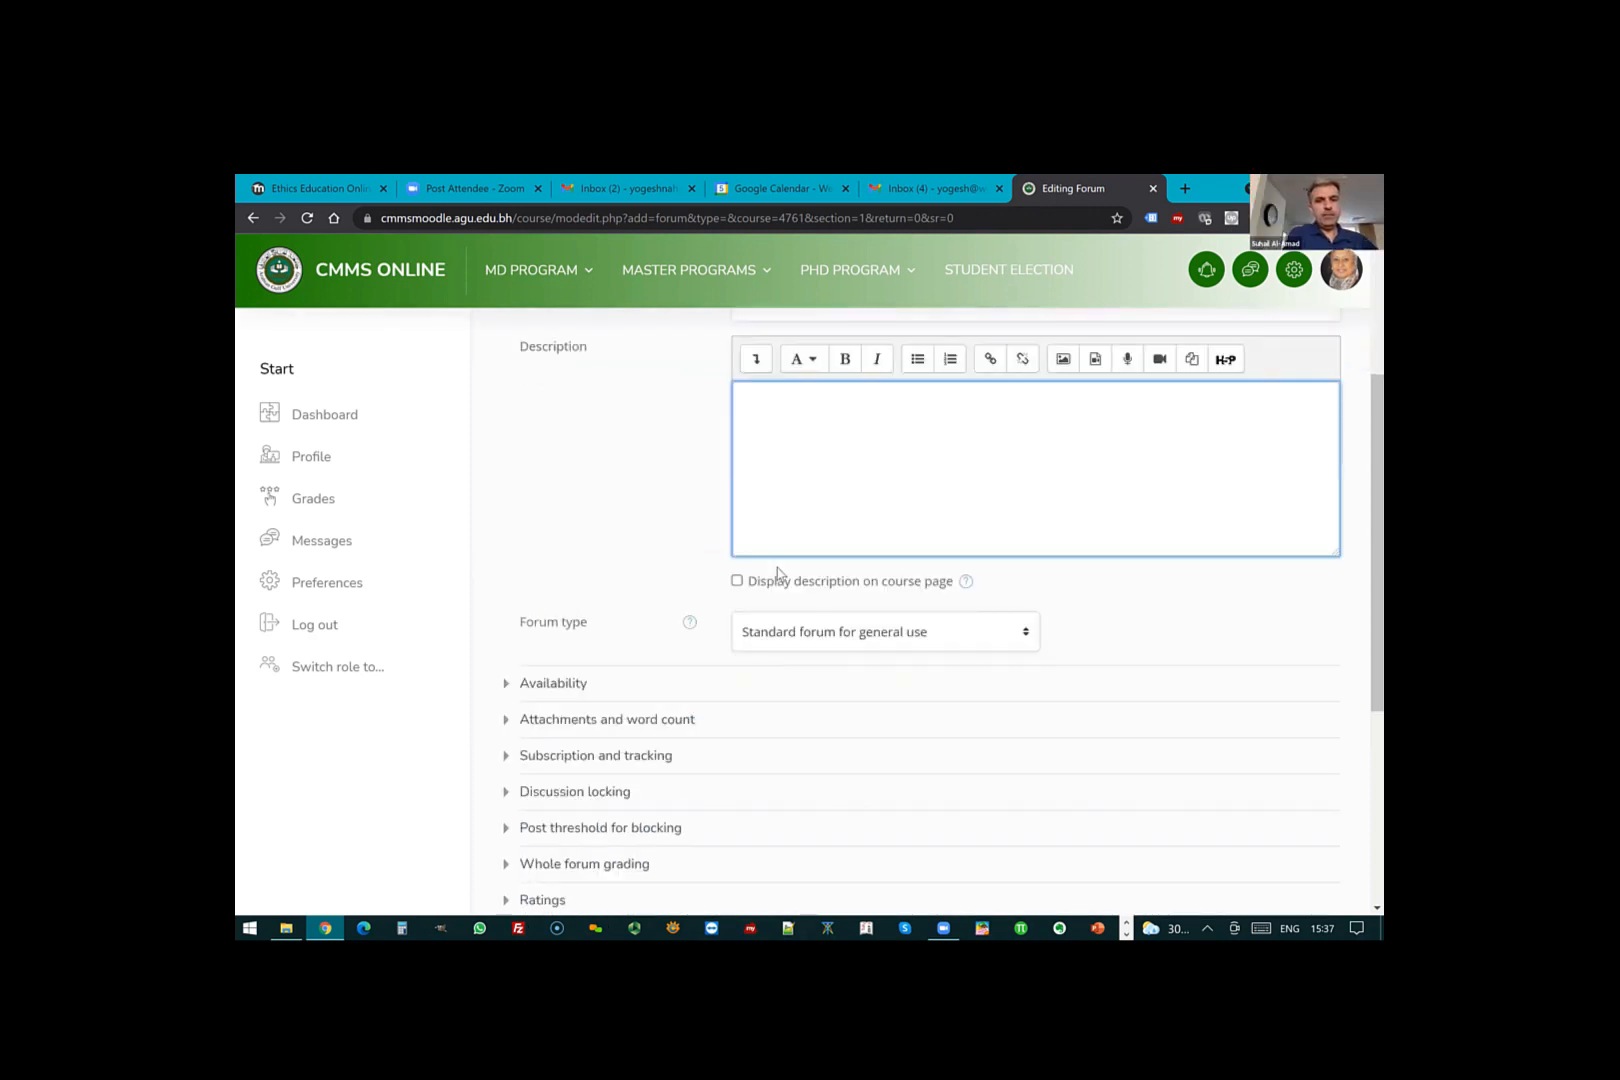
scroll(777, 572, down, 1)
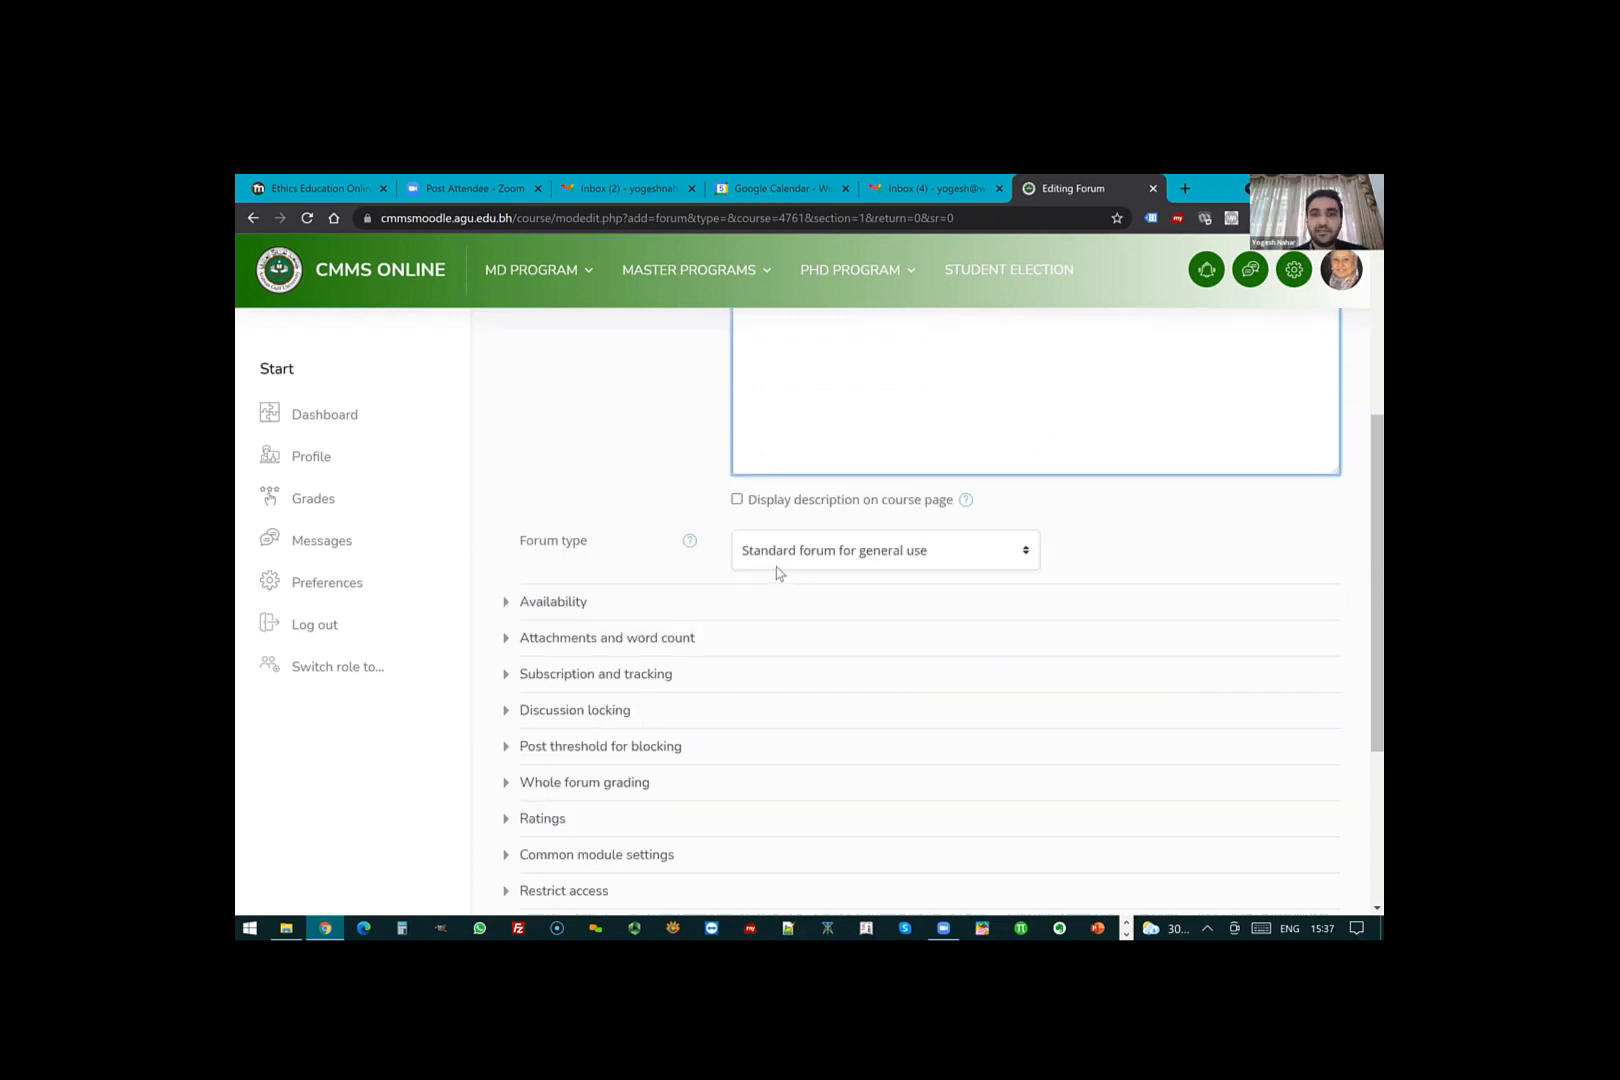
scroll(777, 571, down, 2)
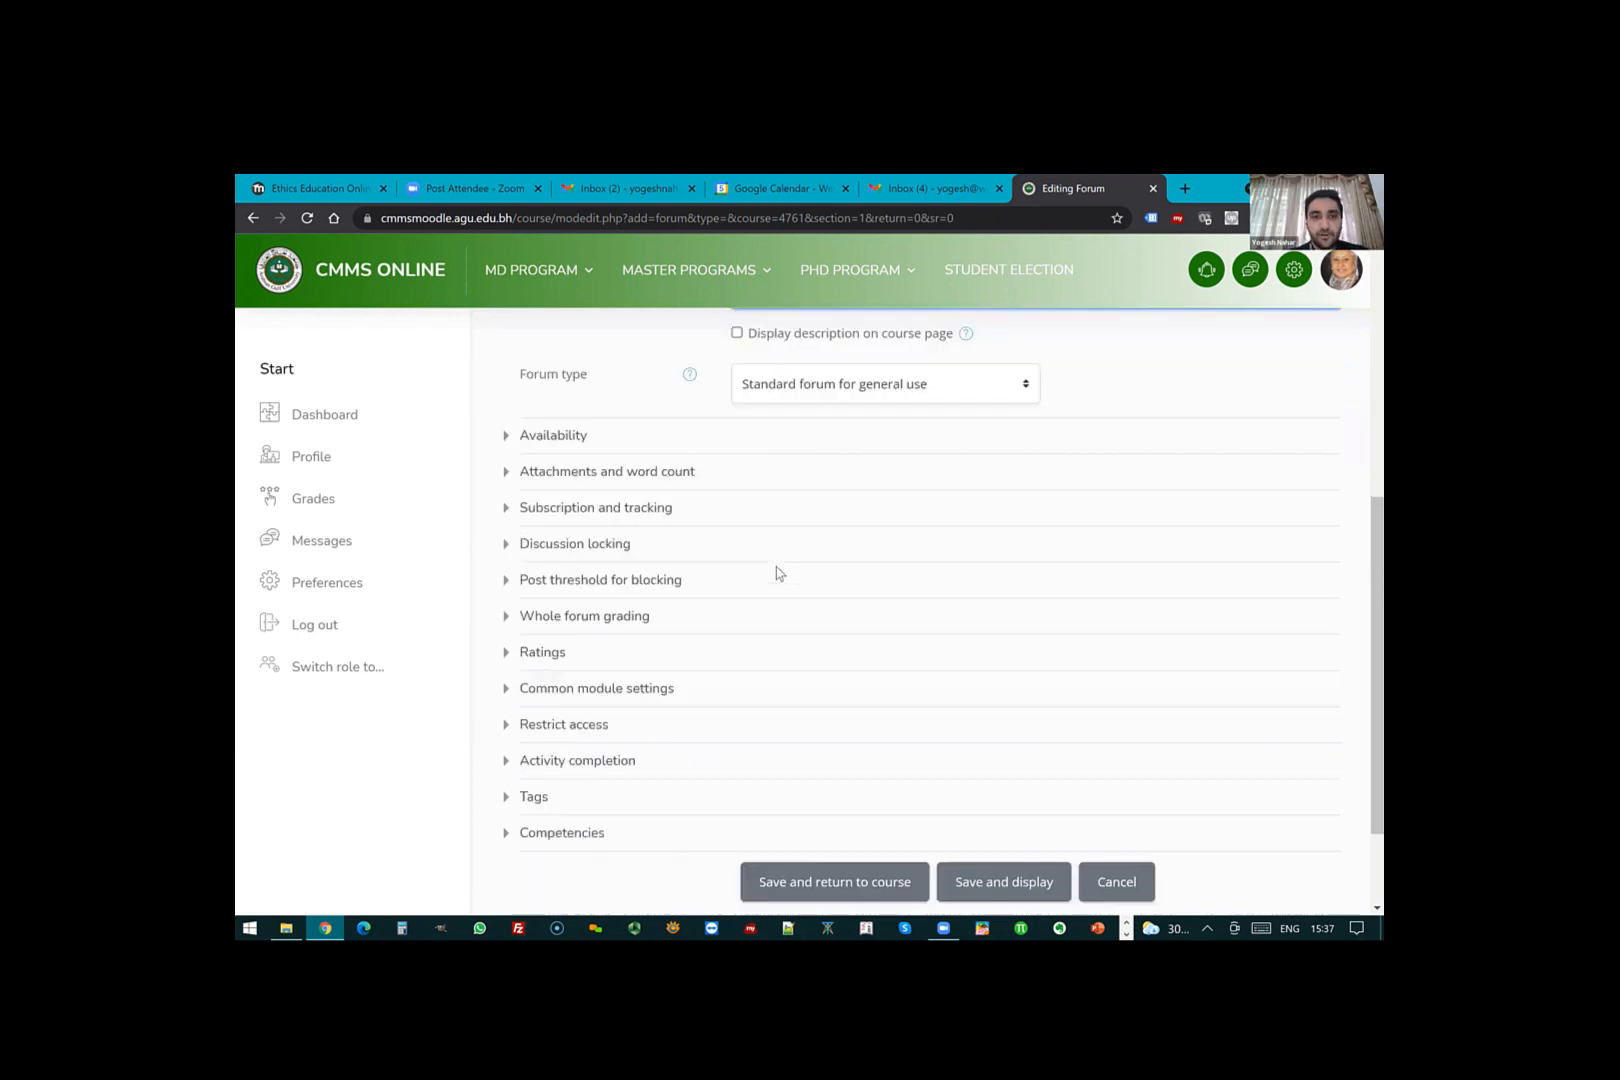
click(553, 437)
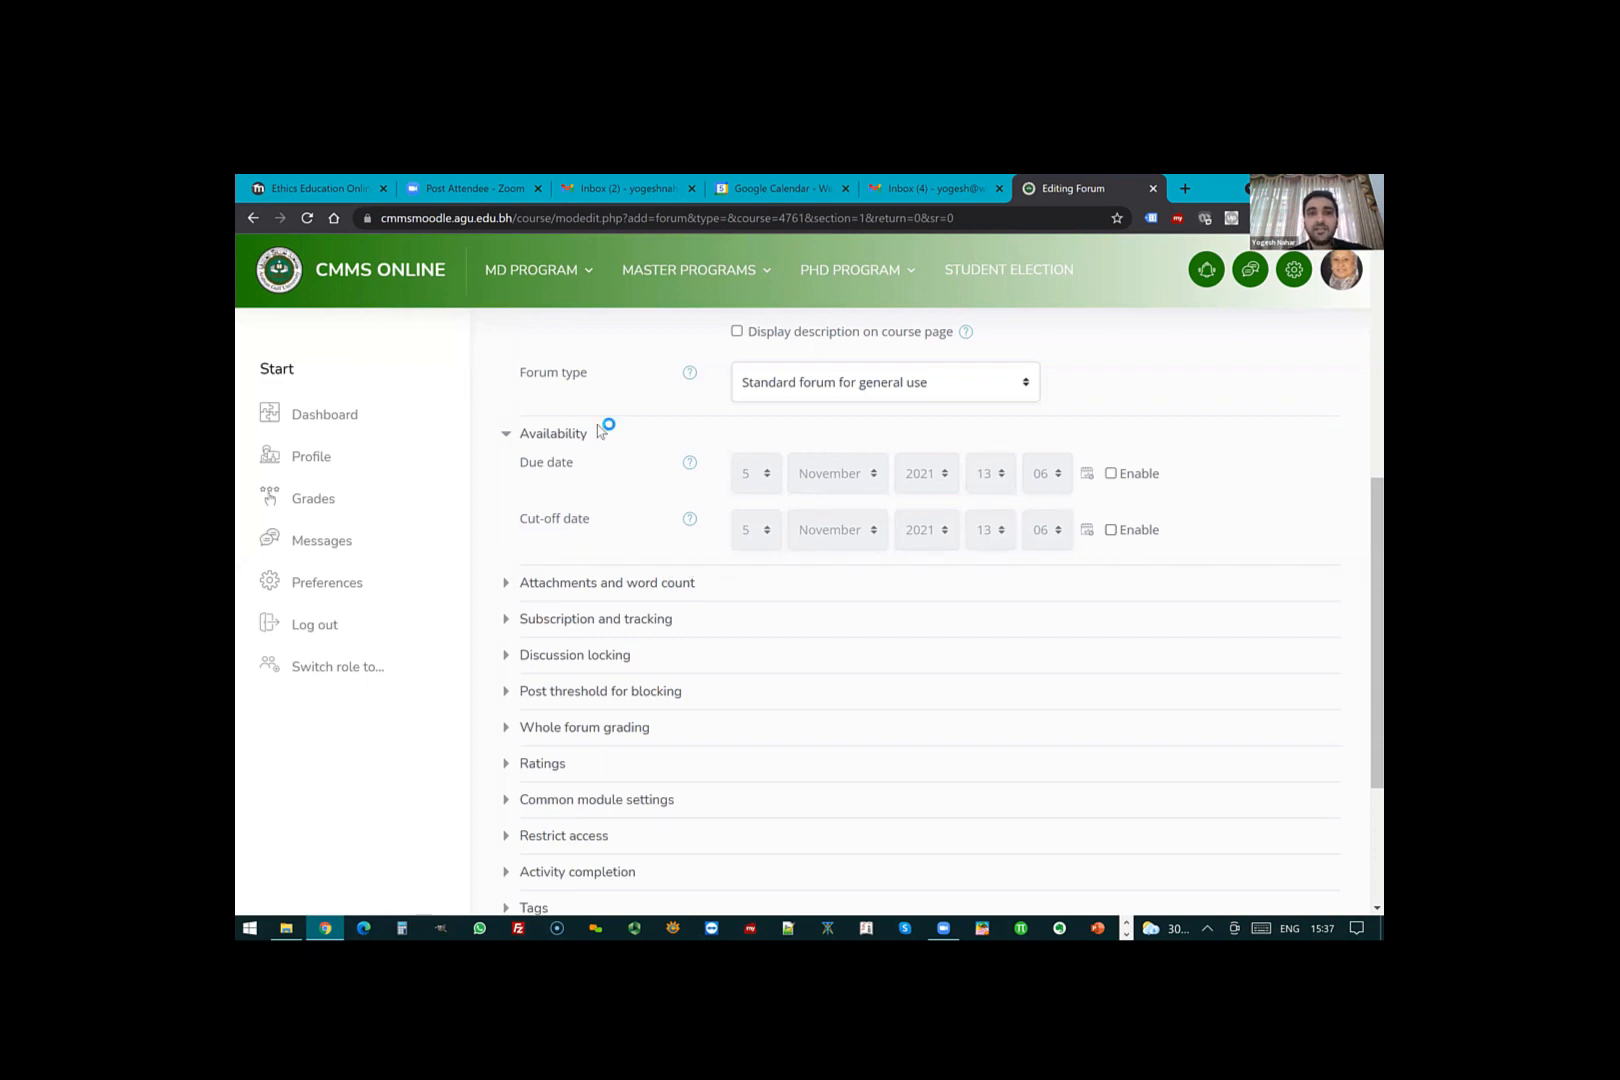
scroll(605, 428, down, 2)
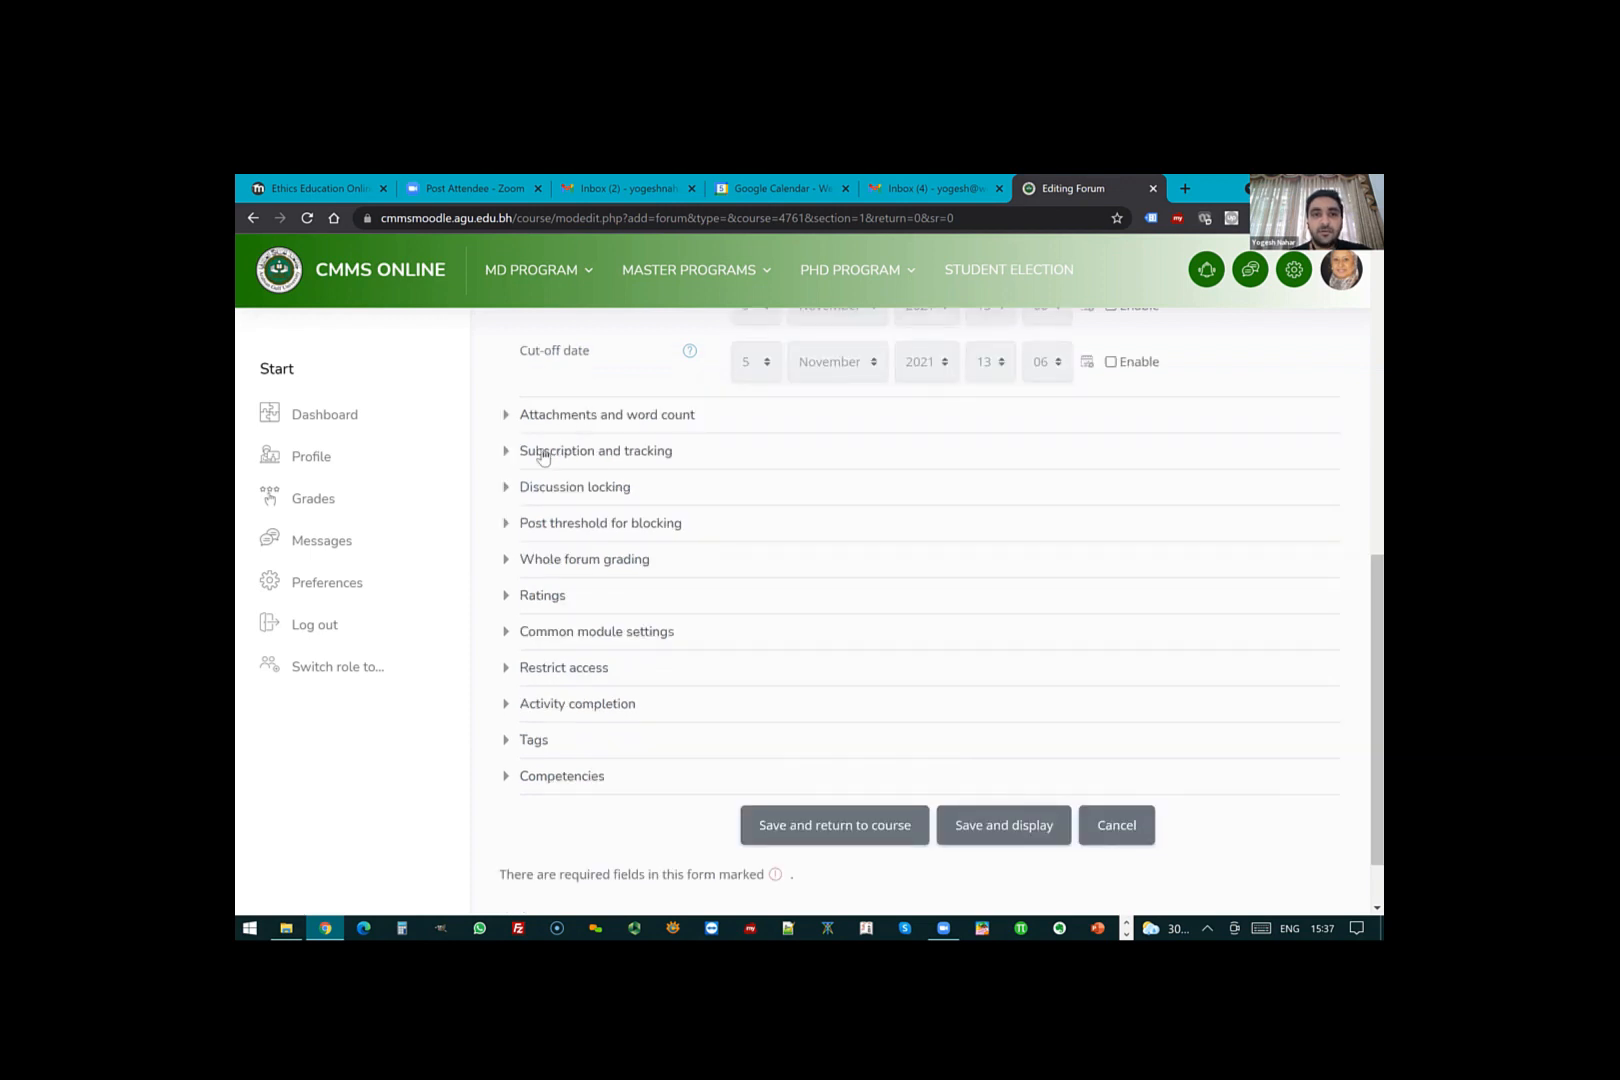
click(621, 454)
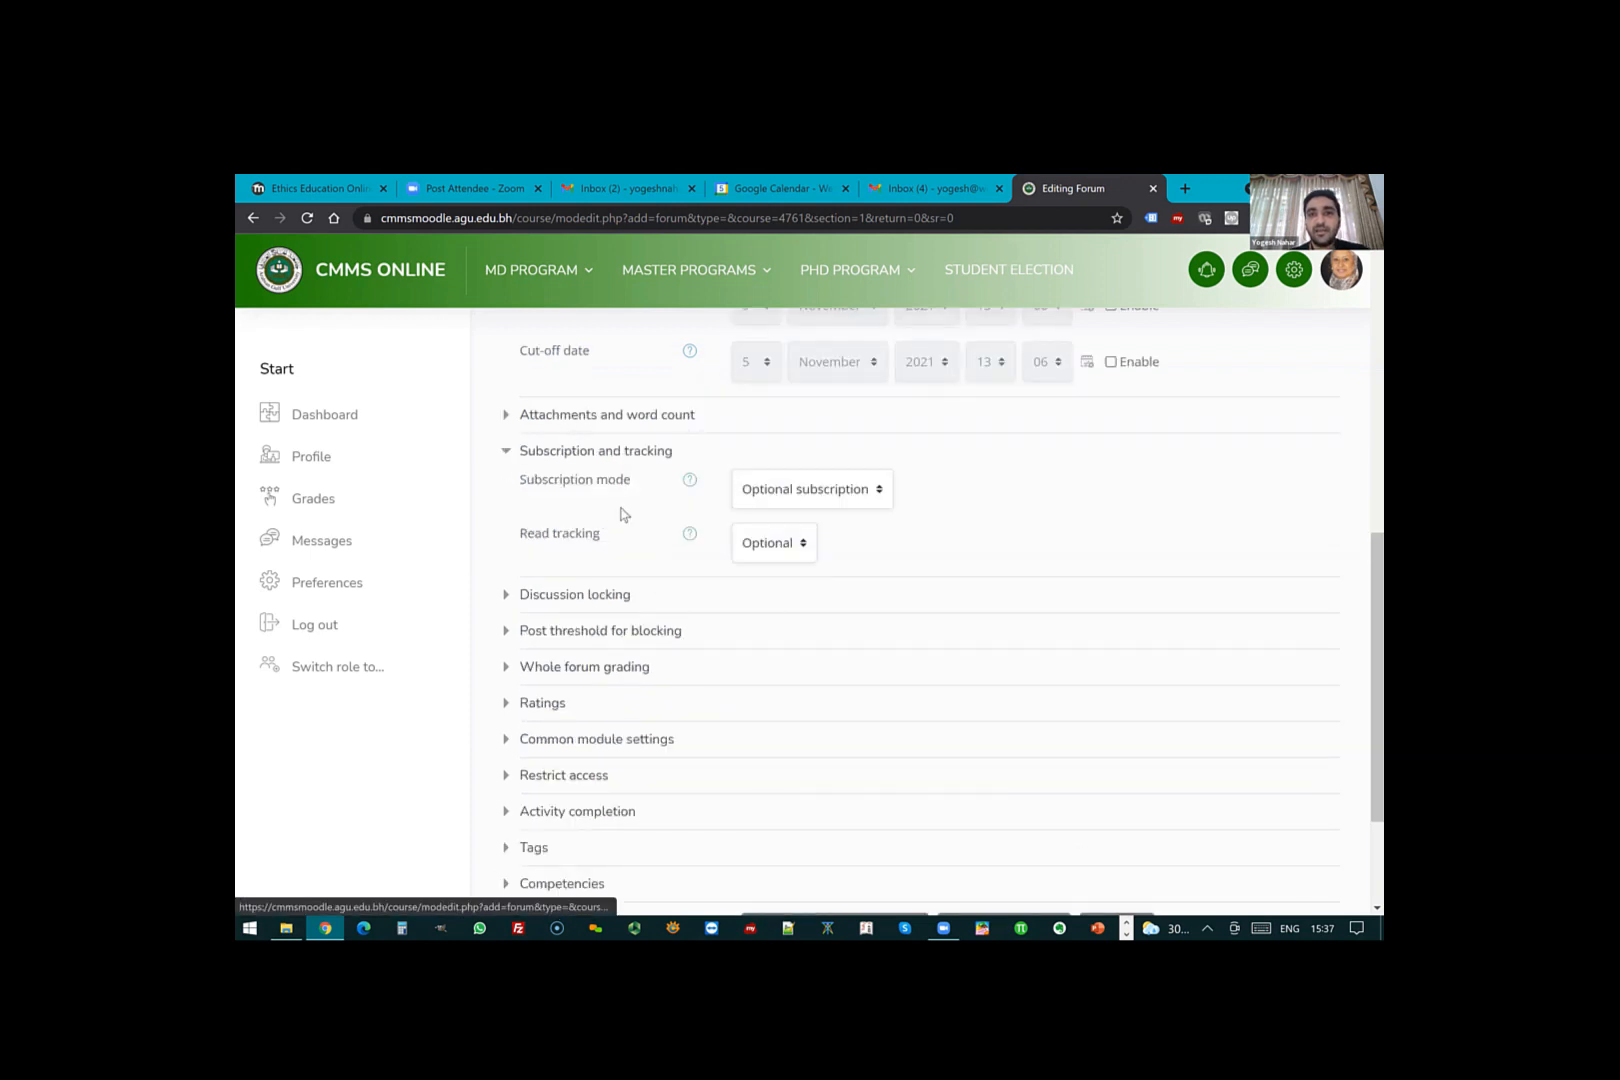
- Set the forum's subscription mode to Auto subscription
click(802, 494)
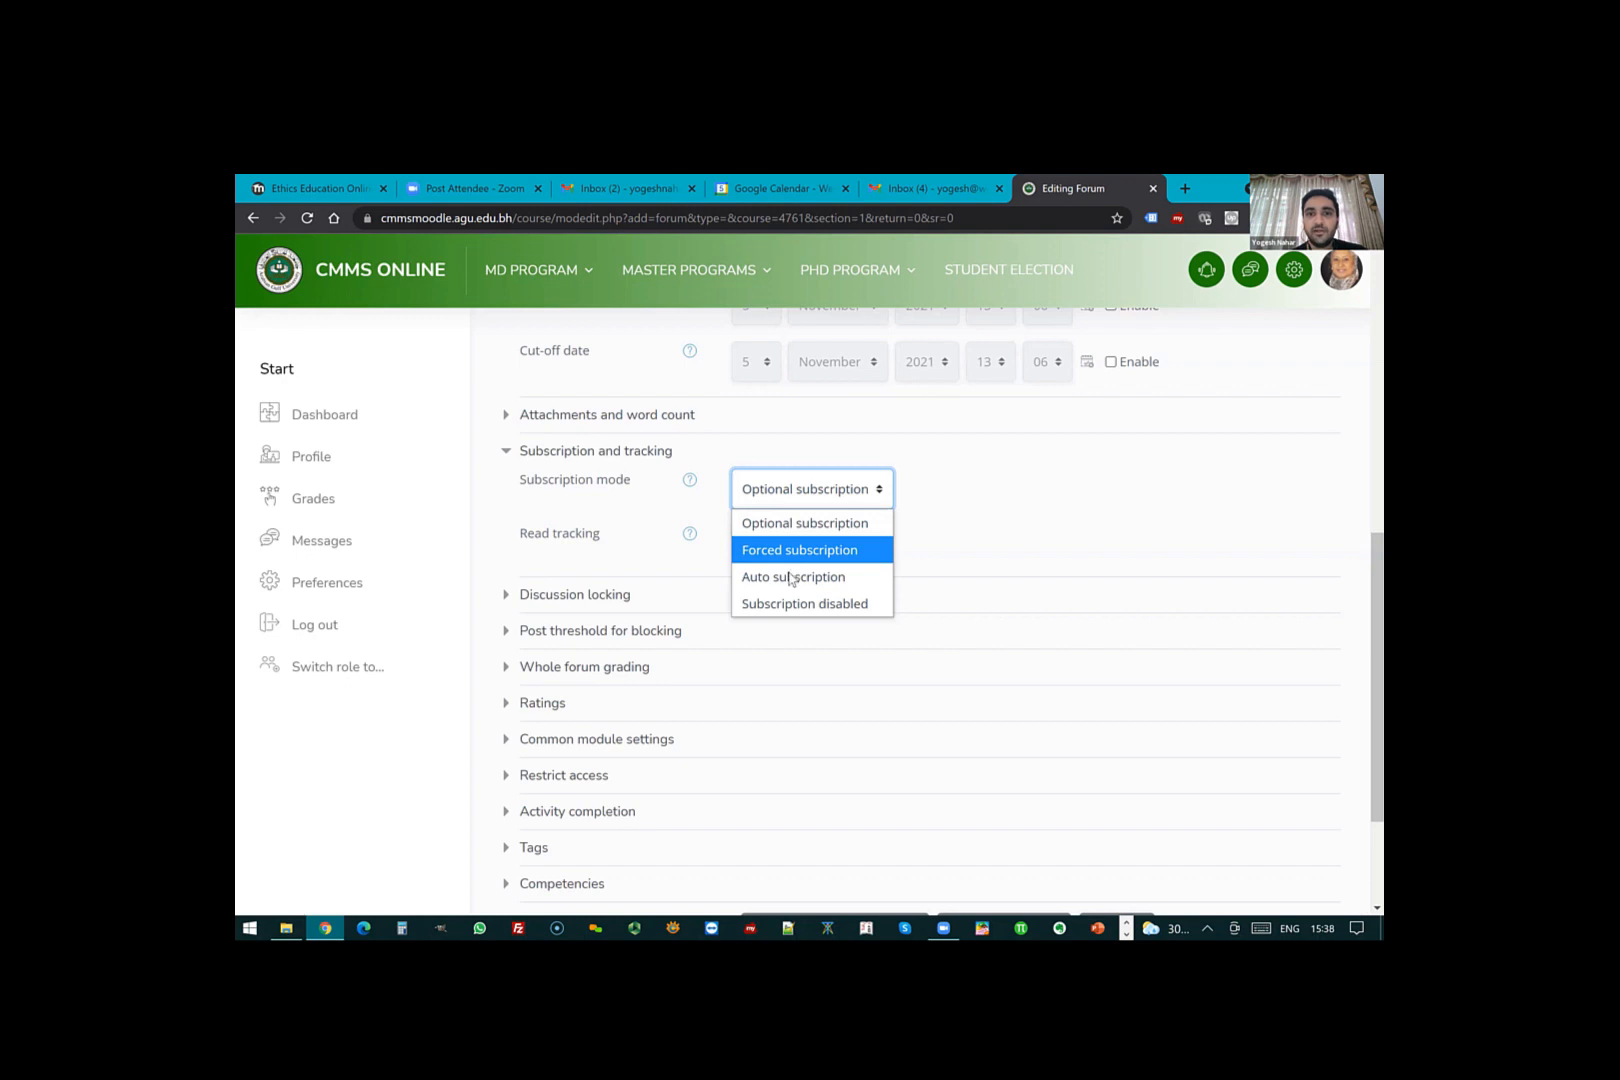
click(914, 551)
key(Down)
key(Down)
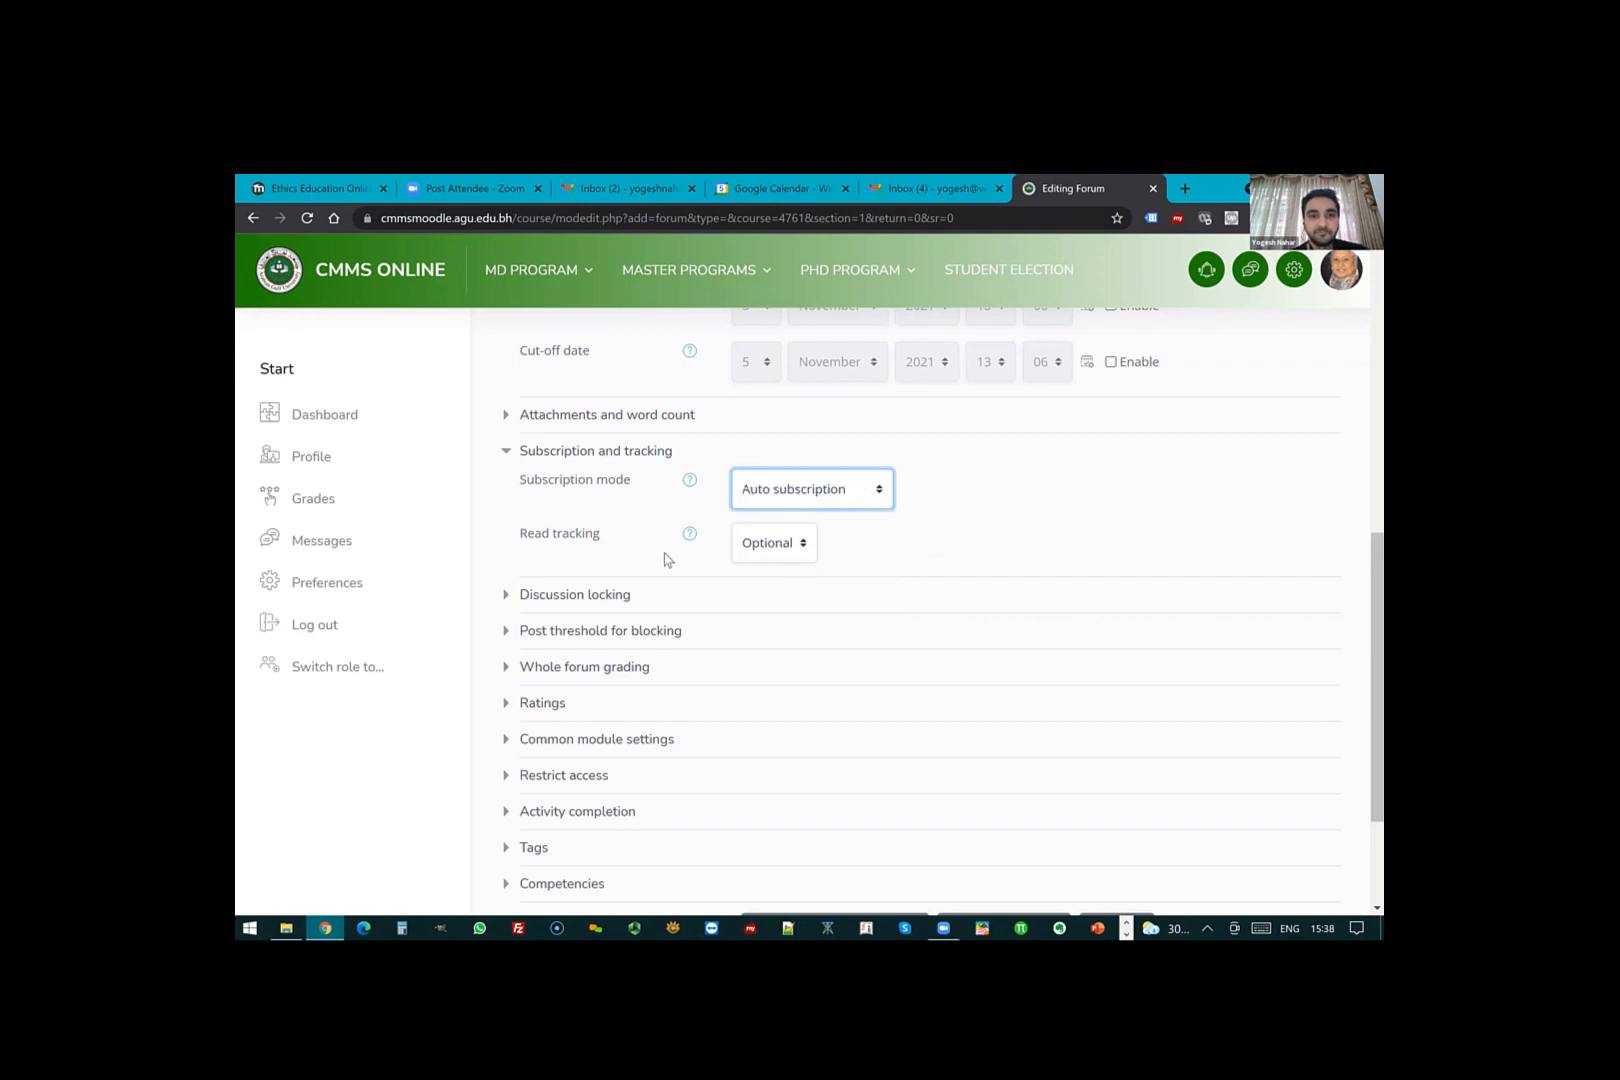
- Expand the Whole forum grading settings of the new forum
scroll(655, 562, down, 1)
scroll(580, 507, down, 1)
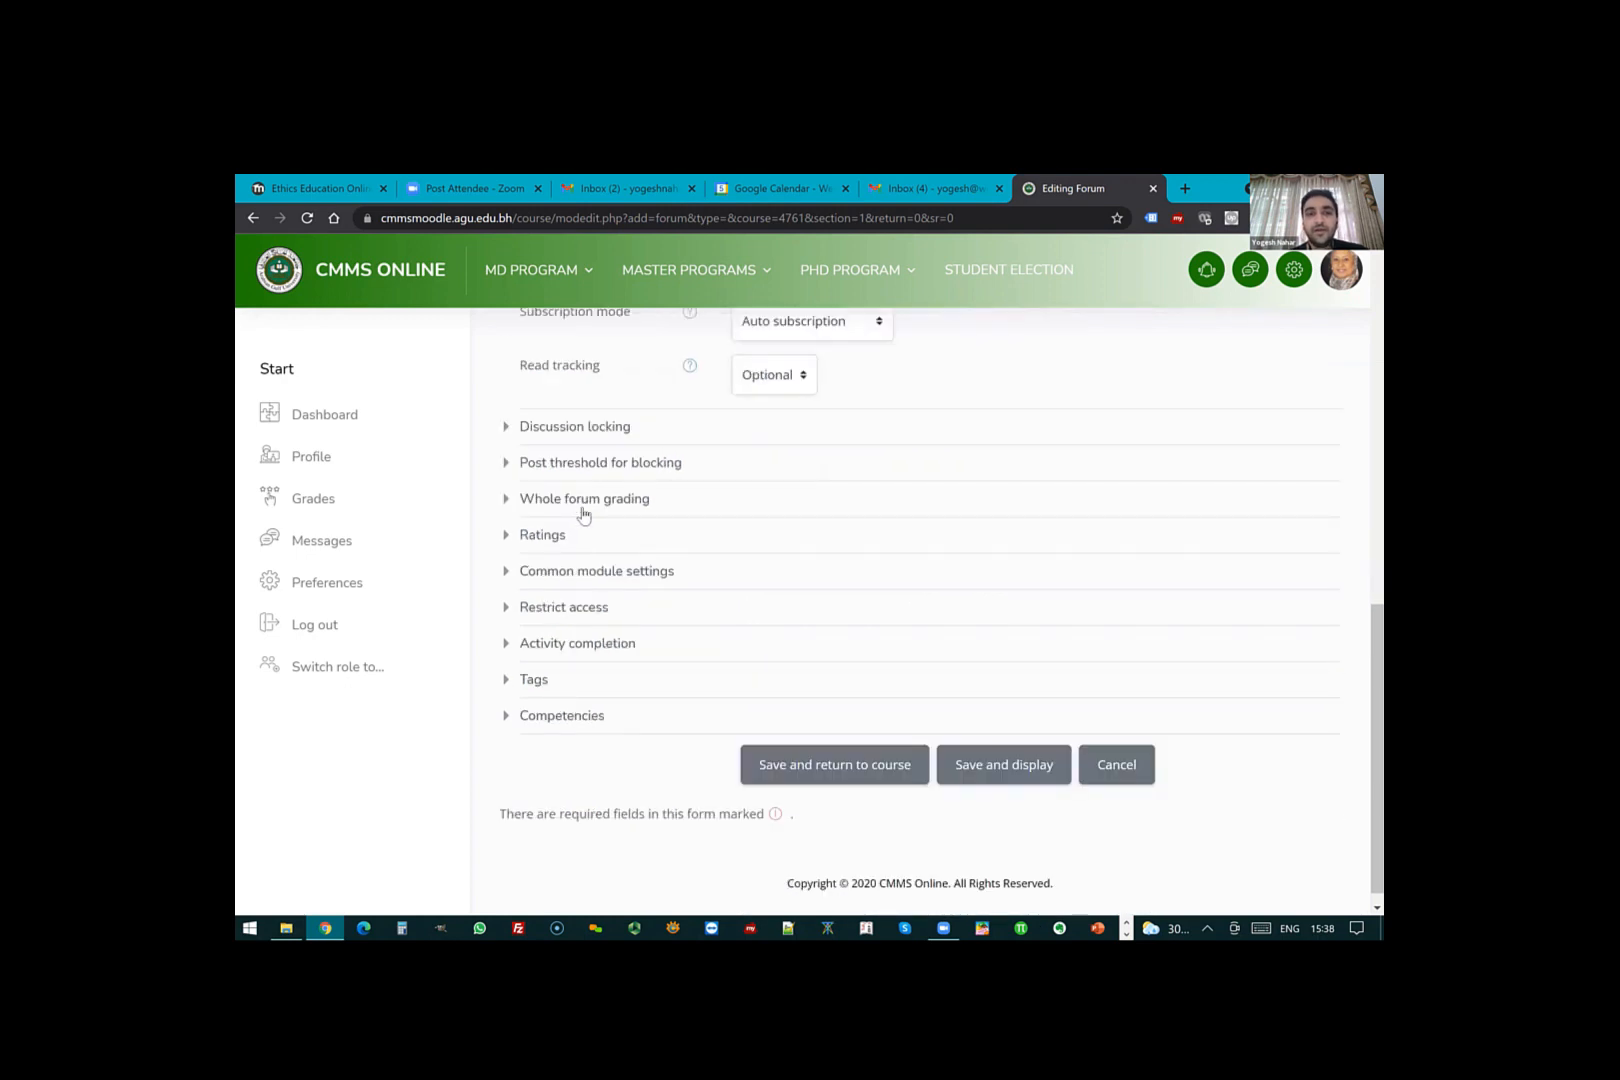
click(583, 505)
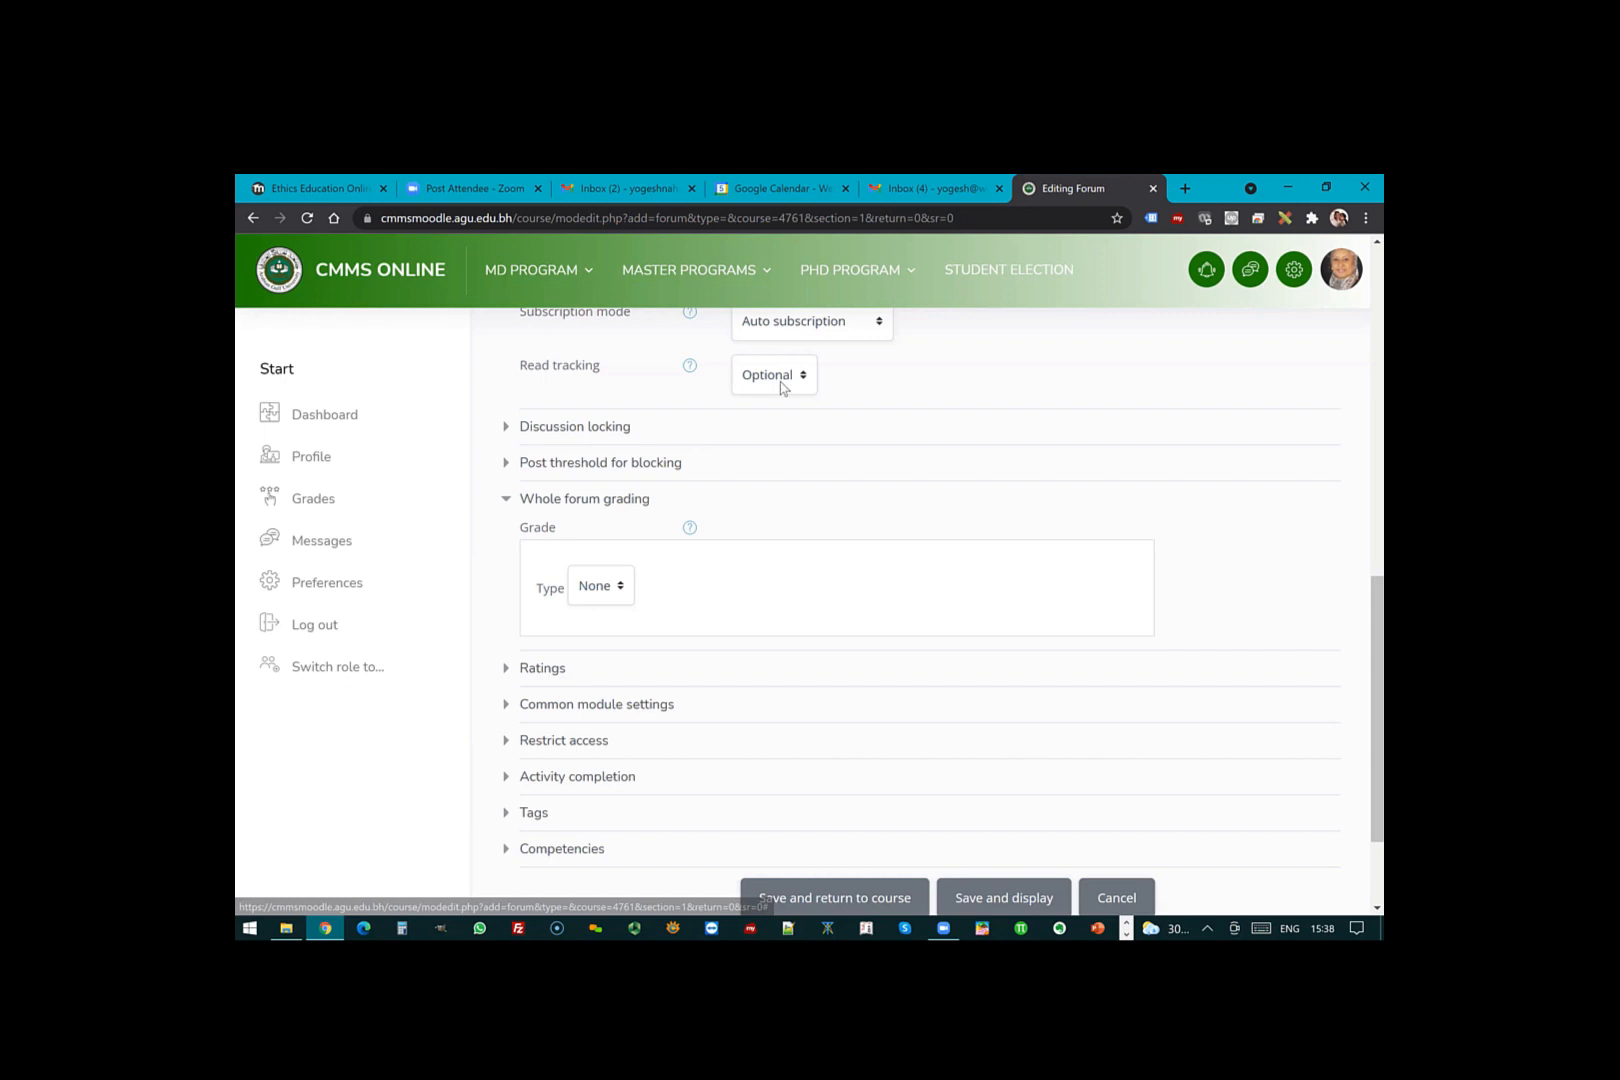
- Set the forum's subscription mode to Forced subscription
click(797, 324)
click(782, 385)
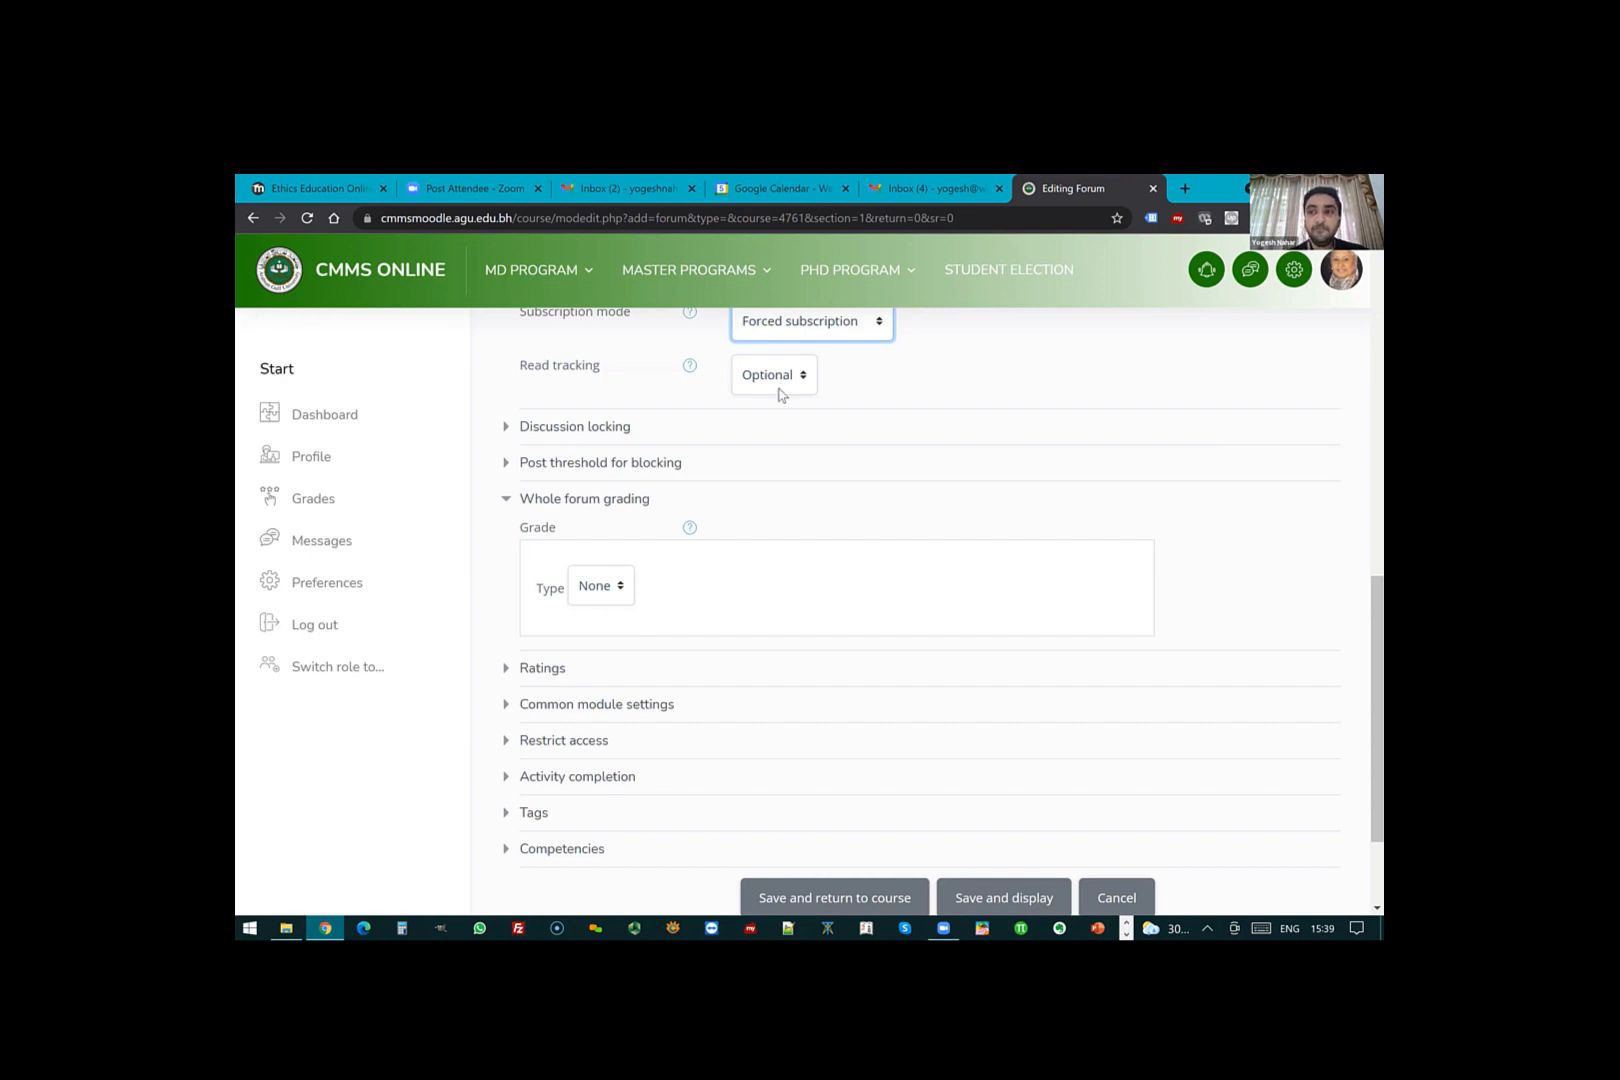
scroll(857, 662, up, 3)
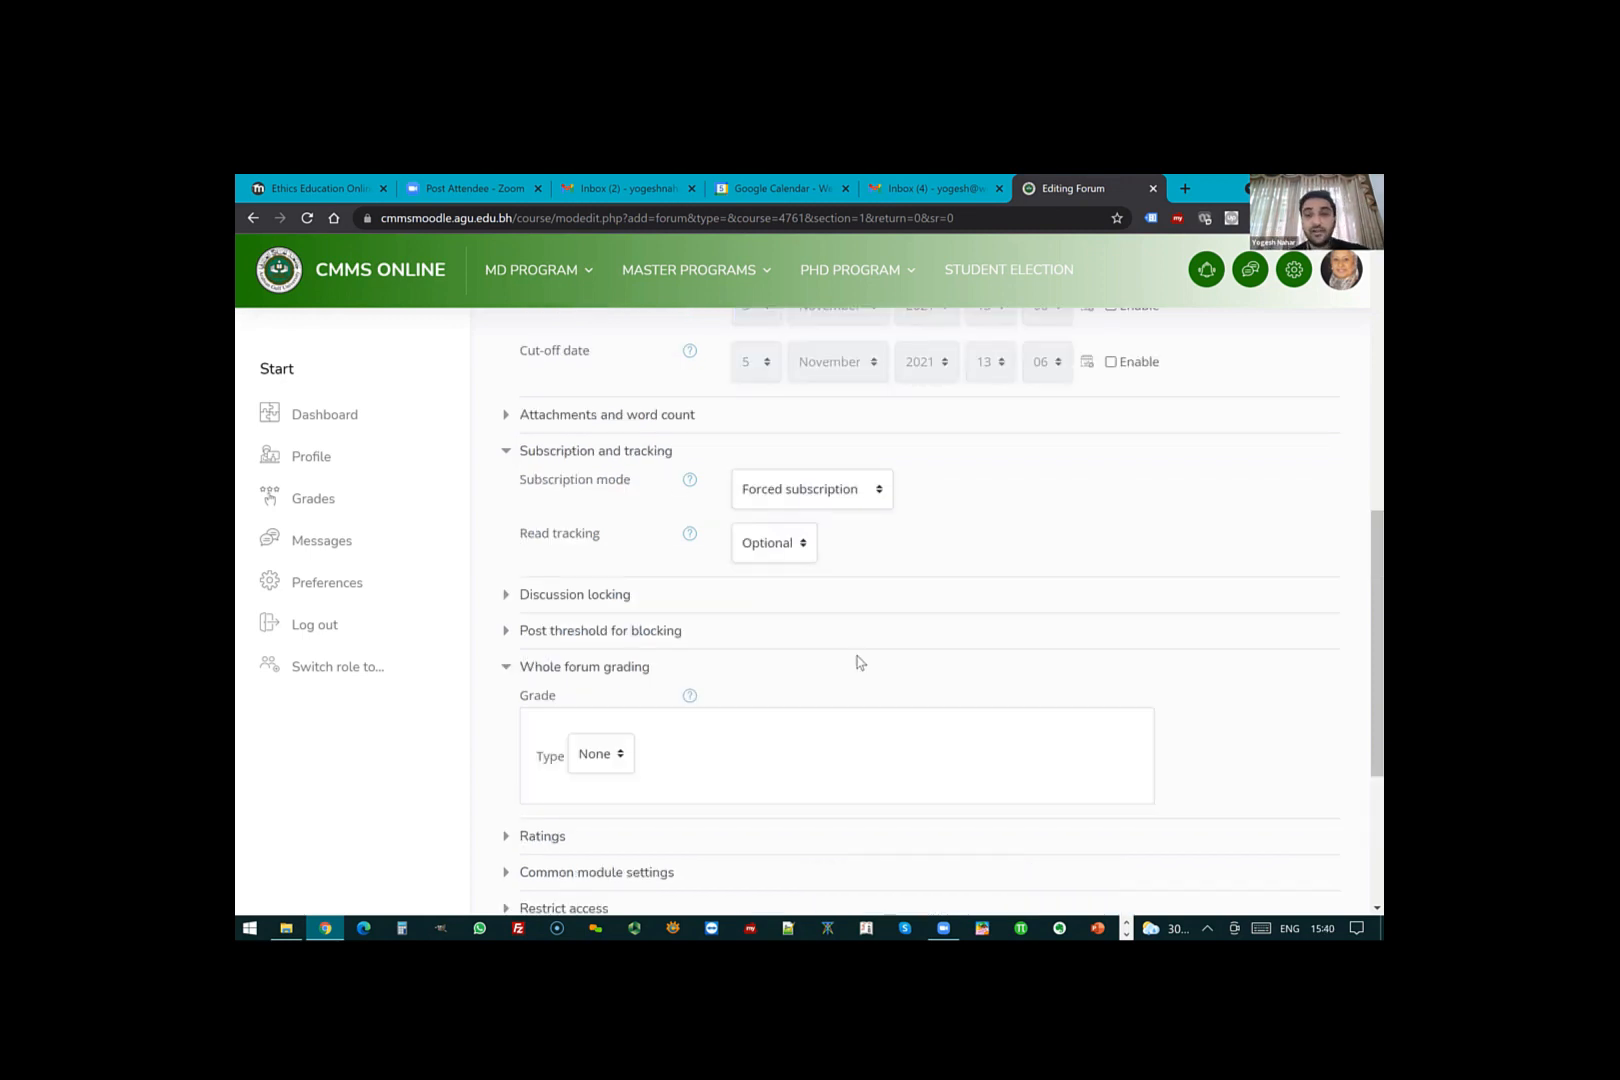
scroll(723, 603, down, 2)
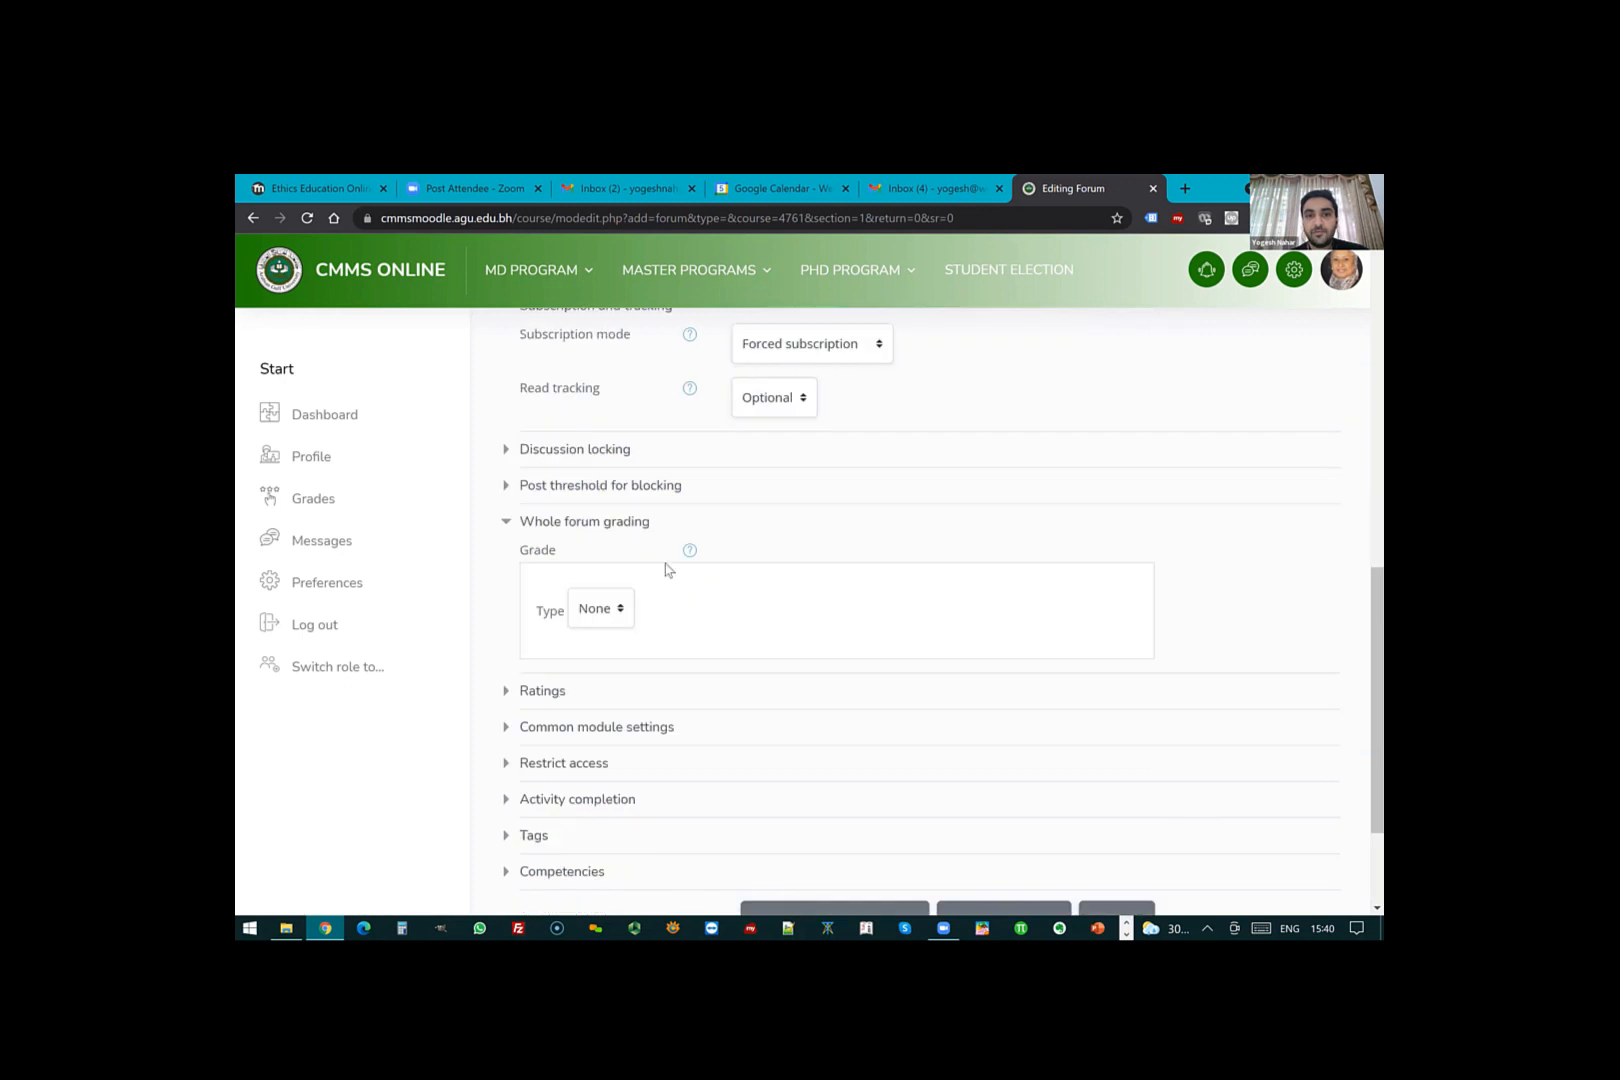
scroll(665, 570, down, 1)
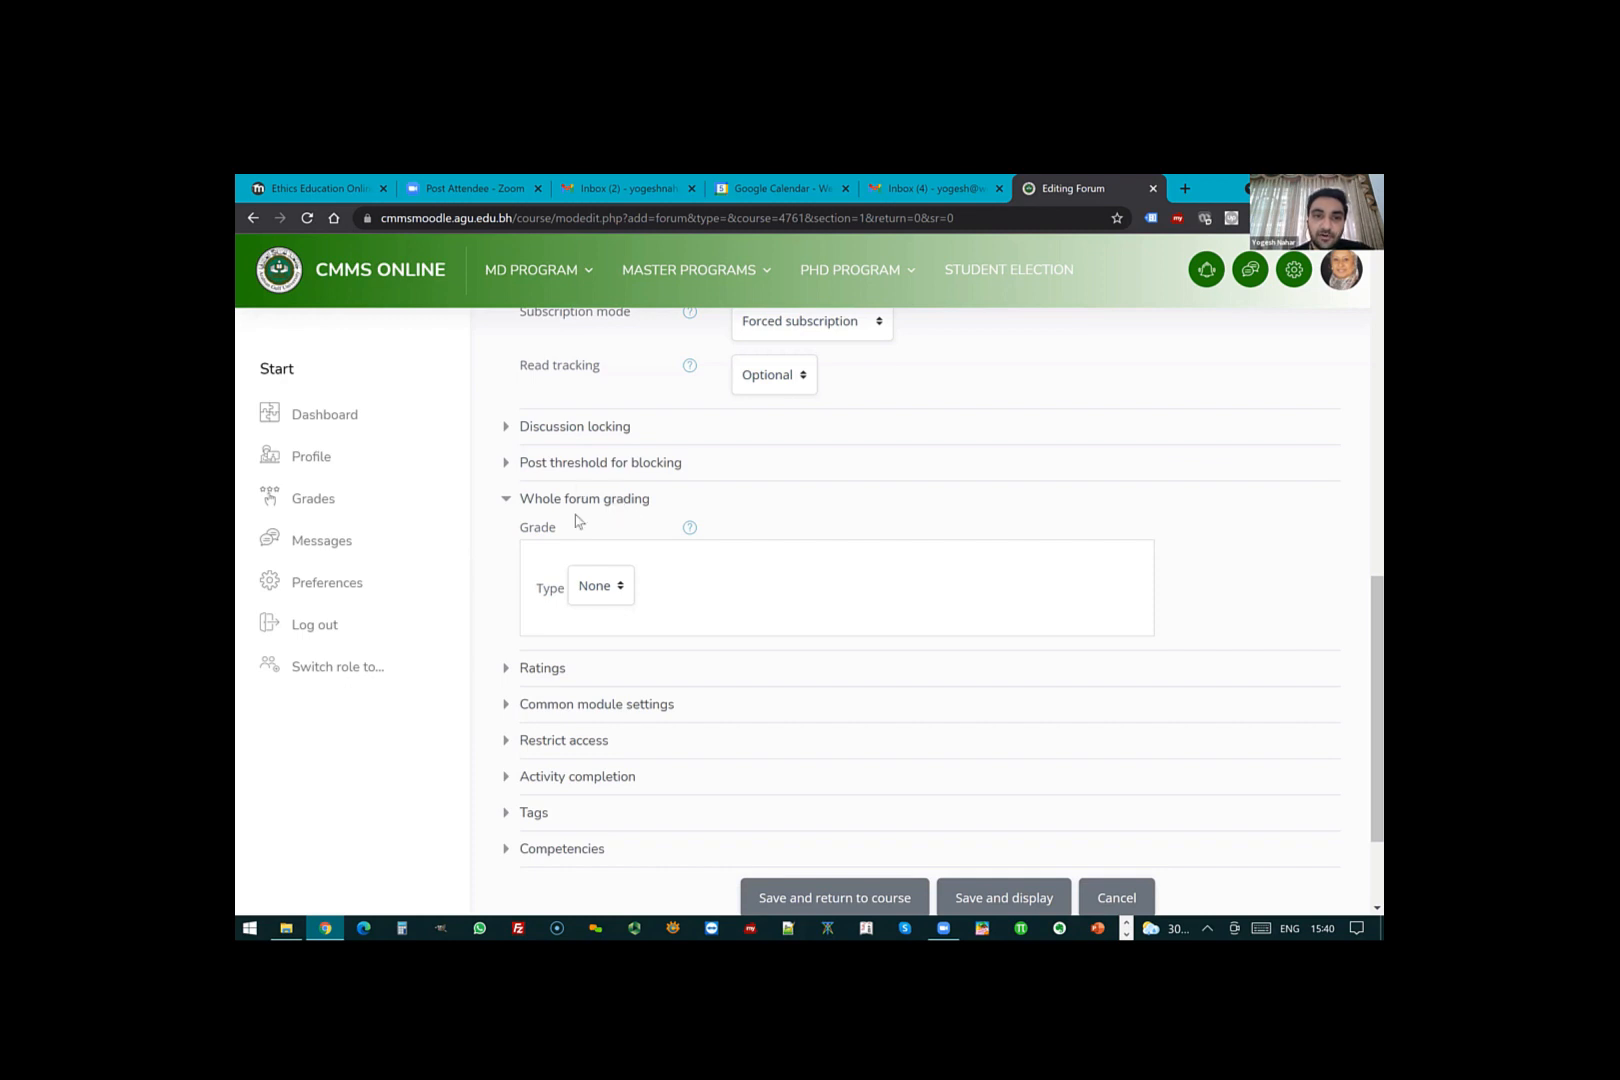
- Set the whole forum grading type to Point and its grading method to Rubric
click(617, 588)
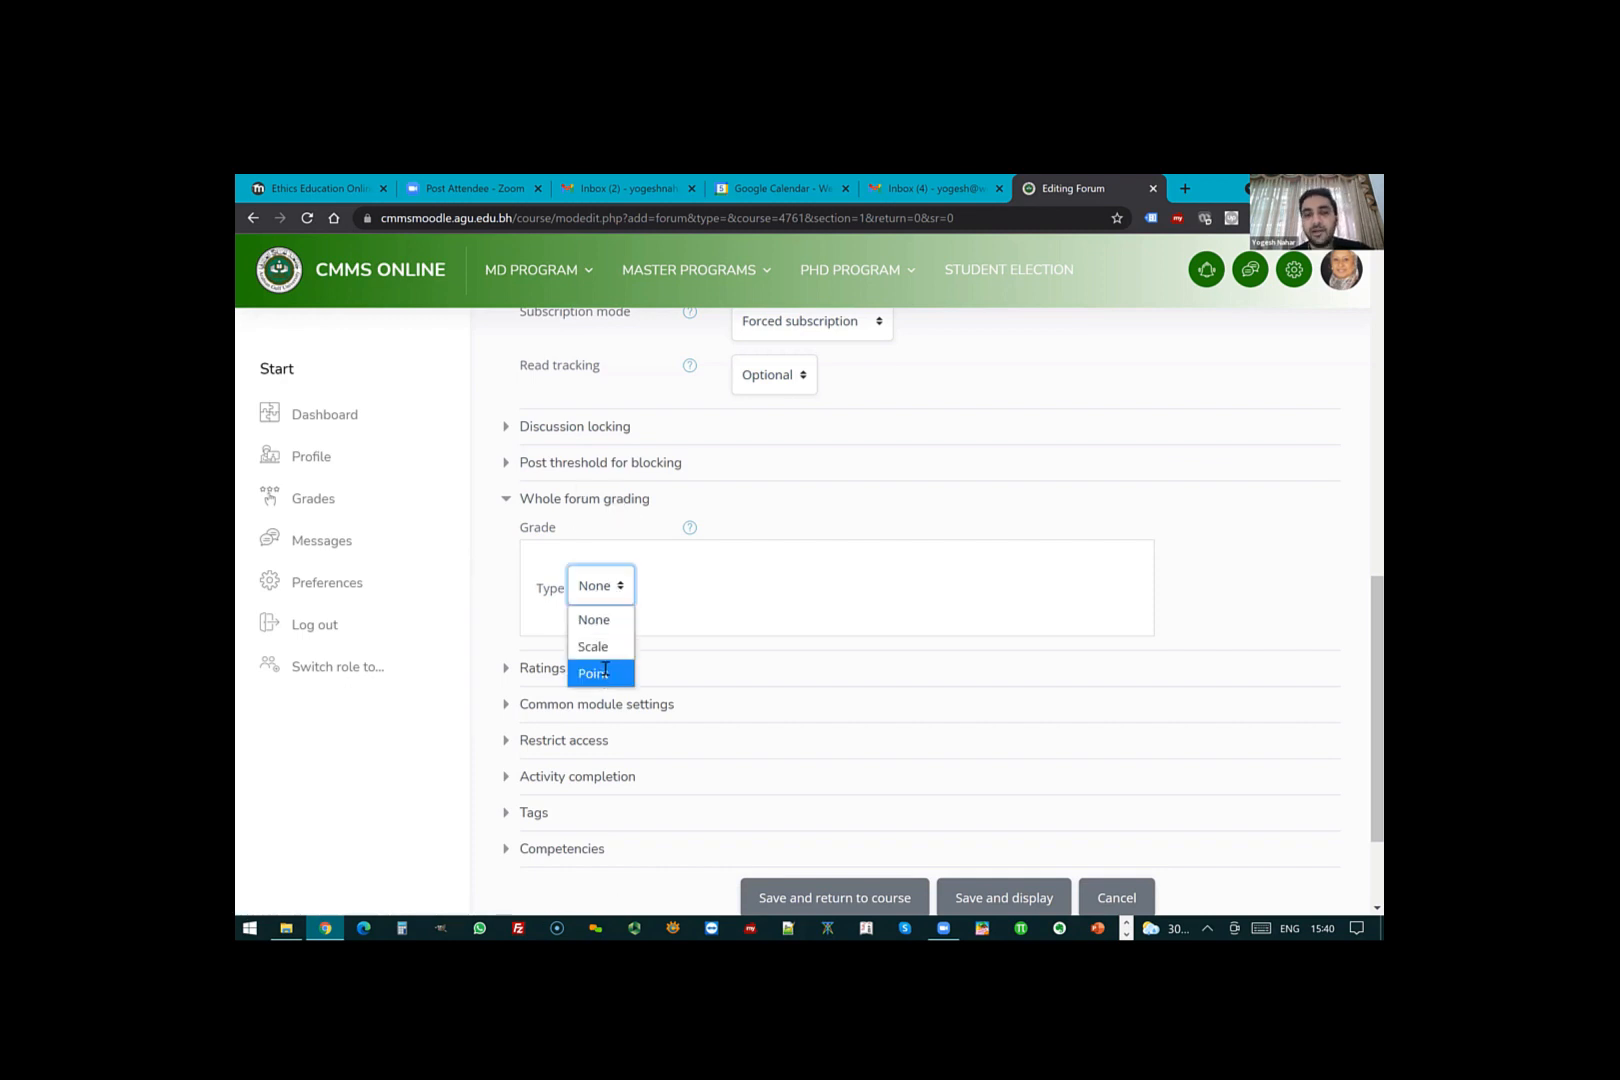
click(605, 672)
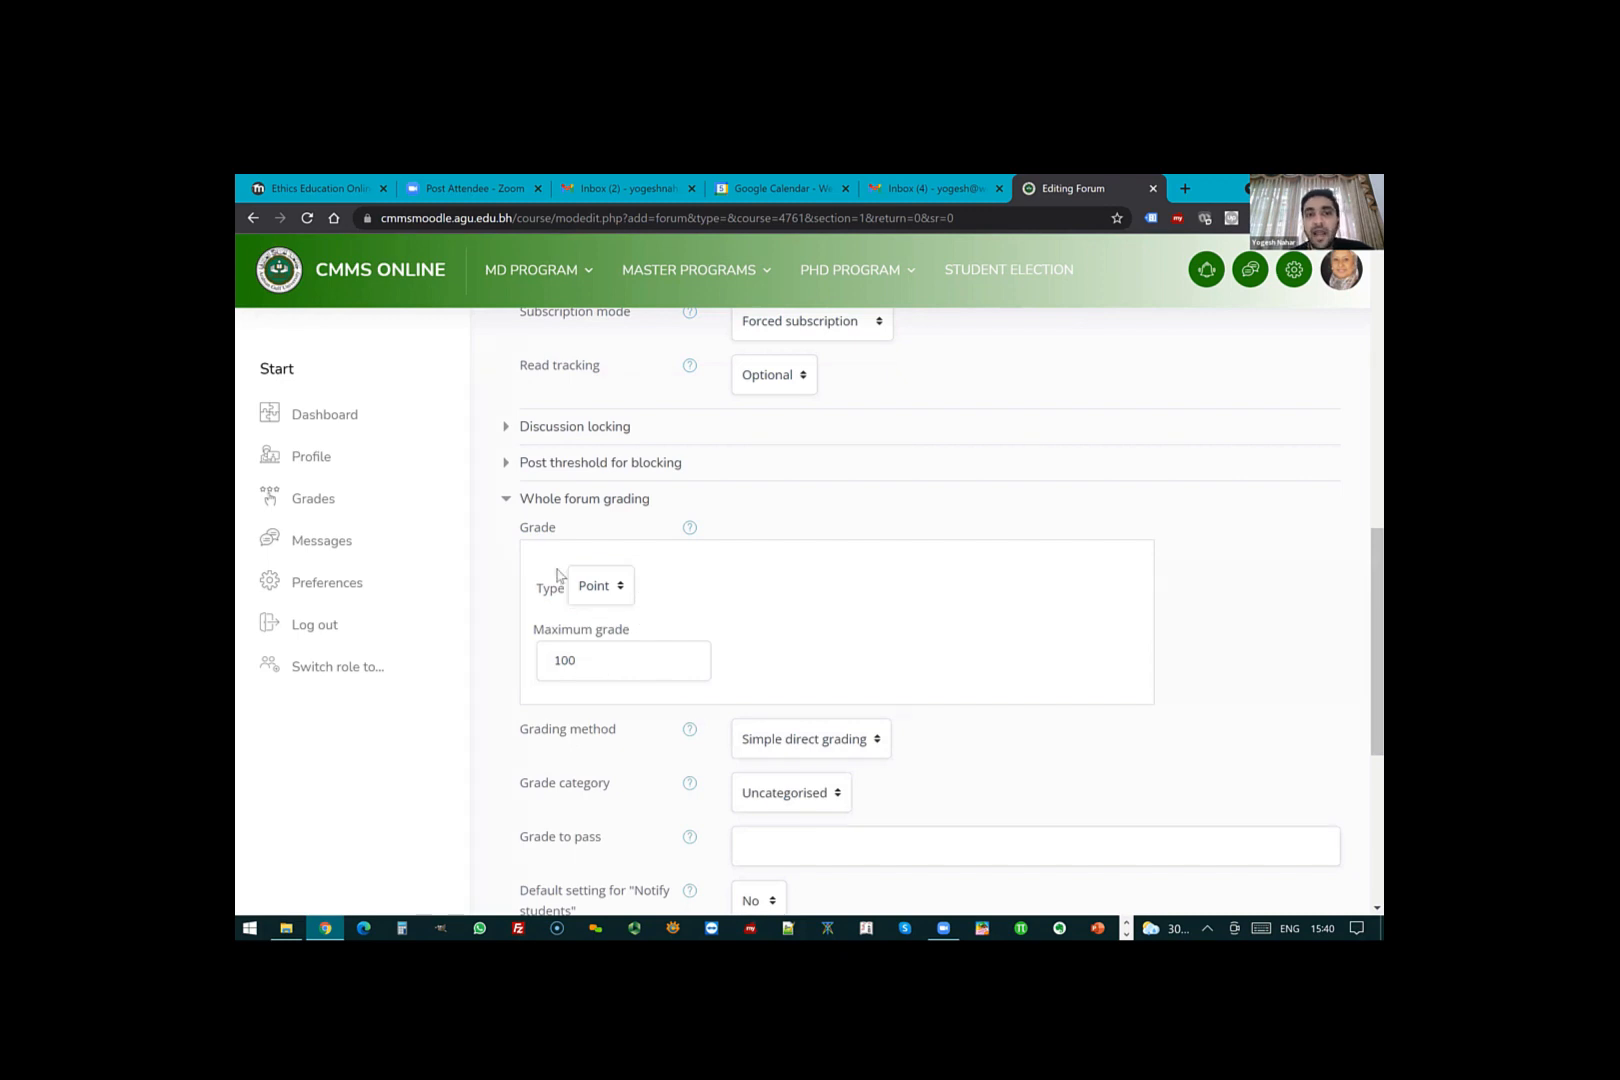
scroll(783, 580, down, 2)
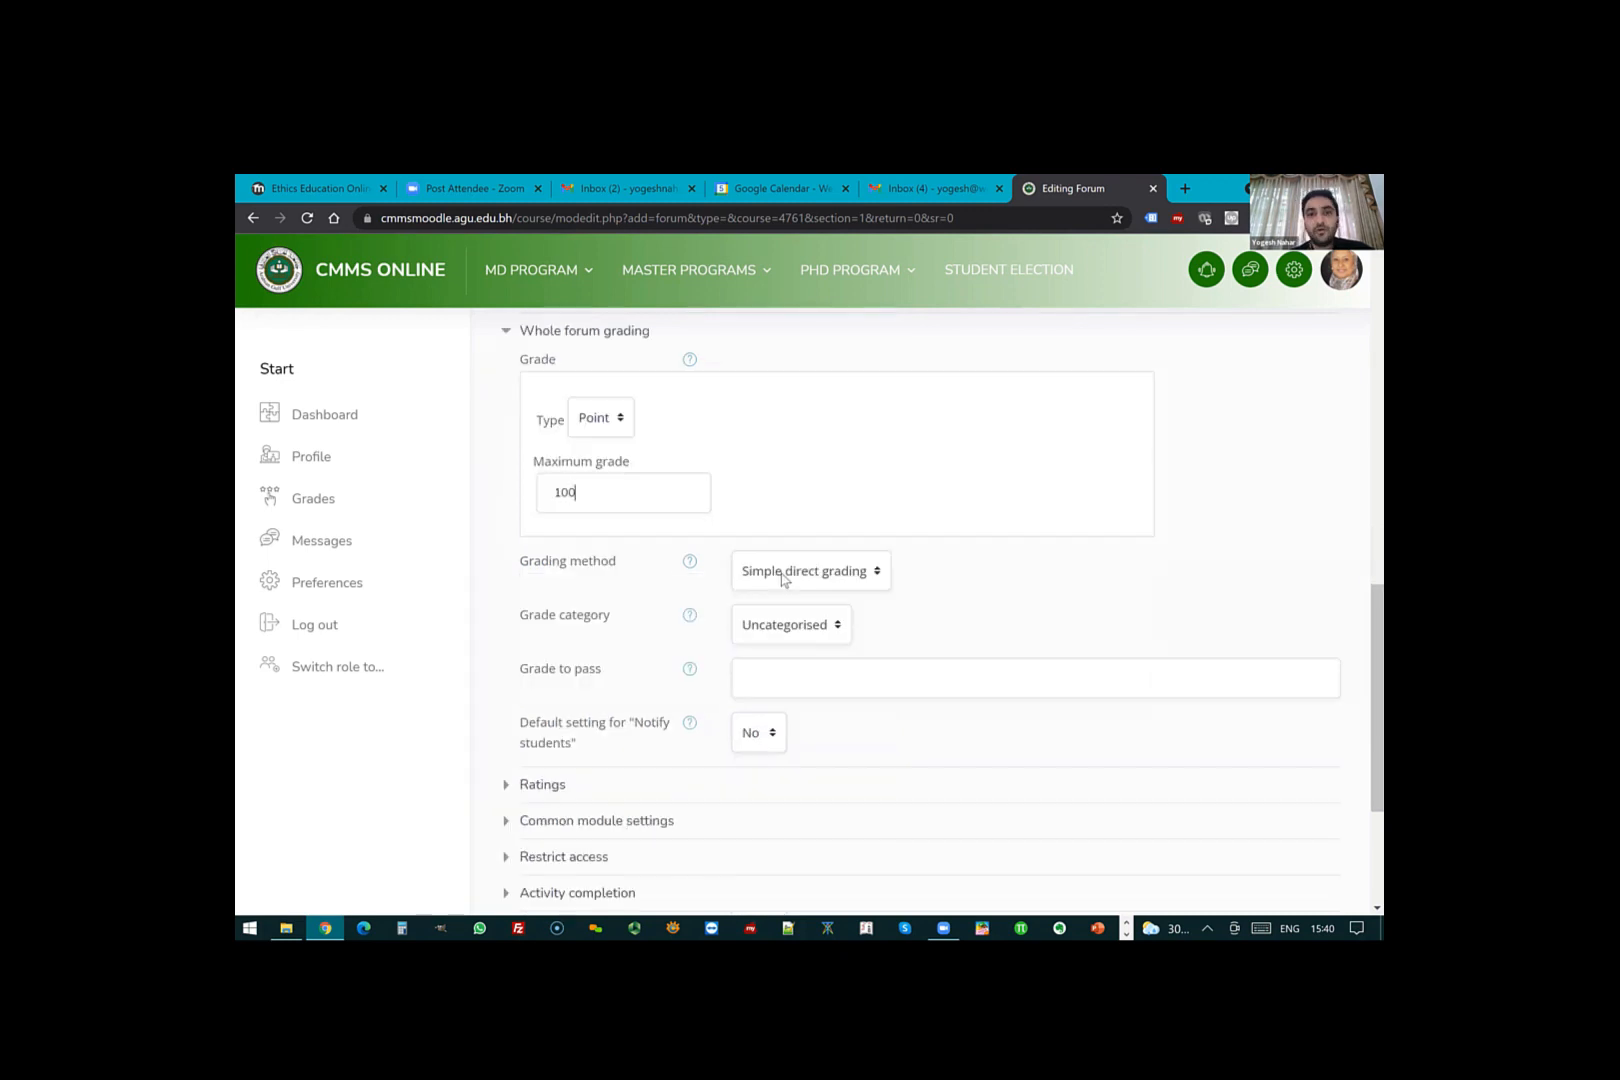
click(783, 580)
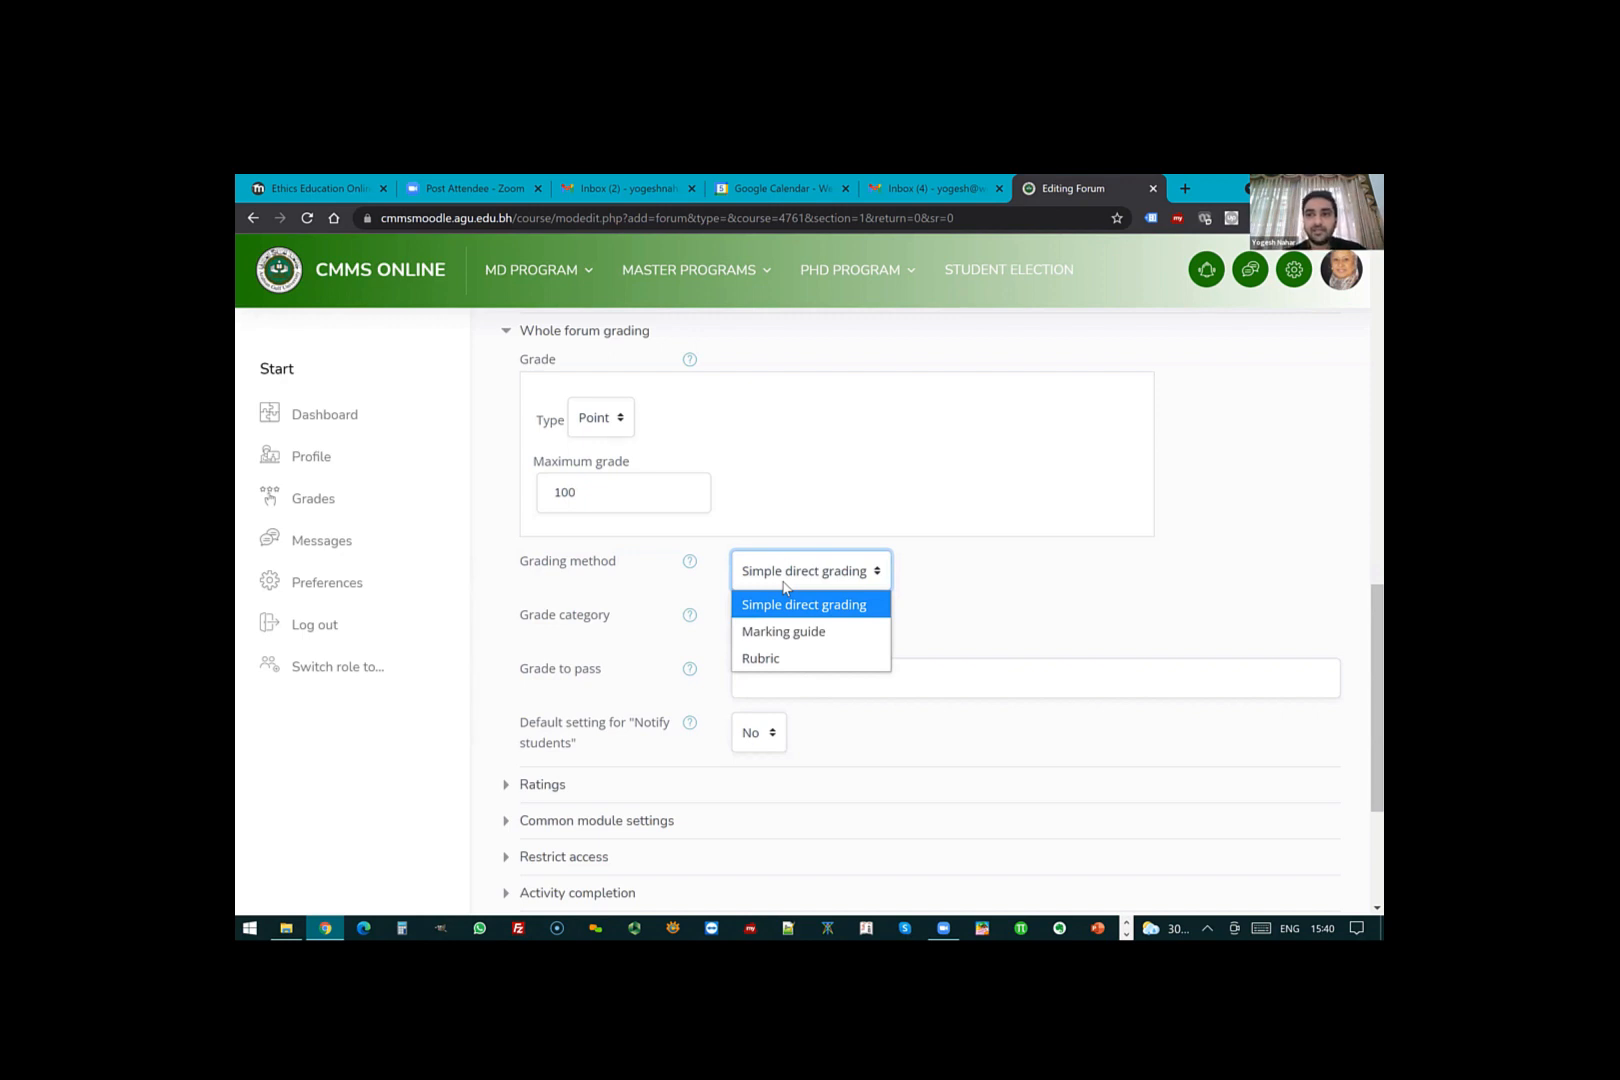
click(778, 660)
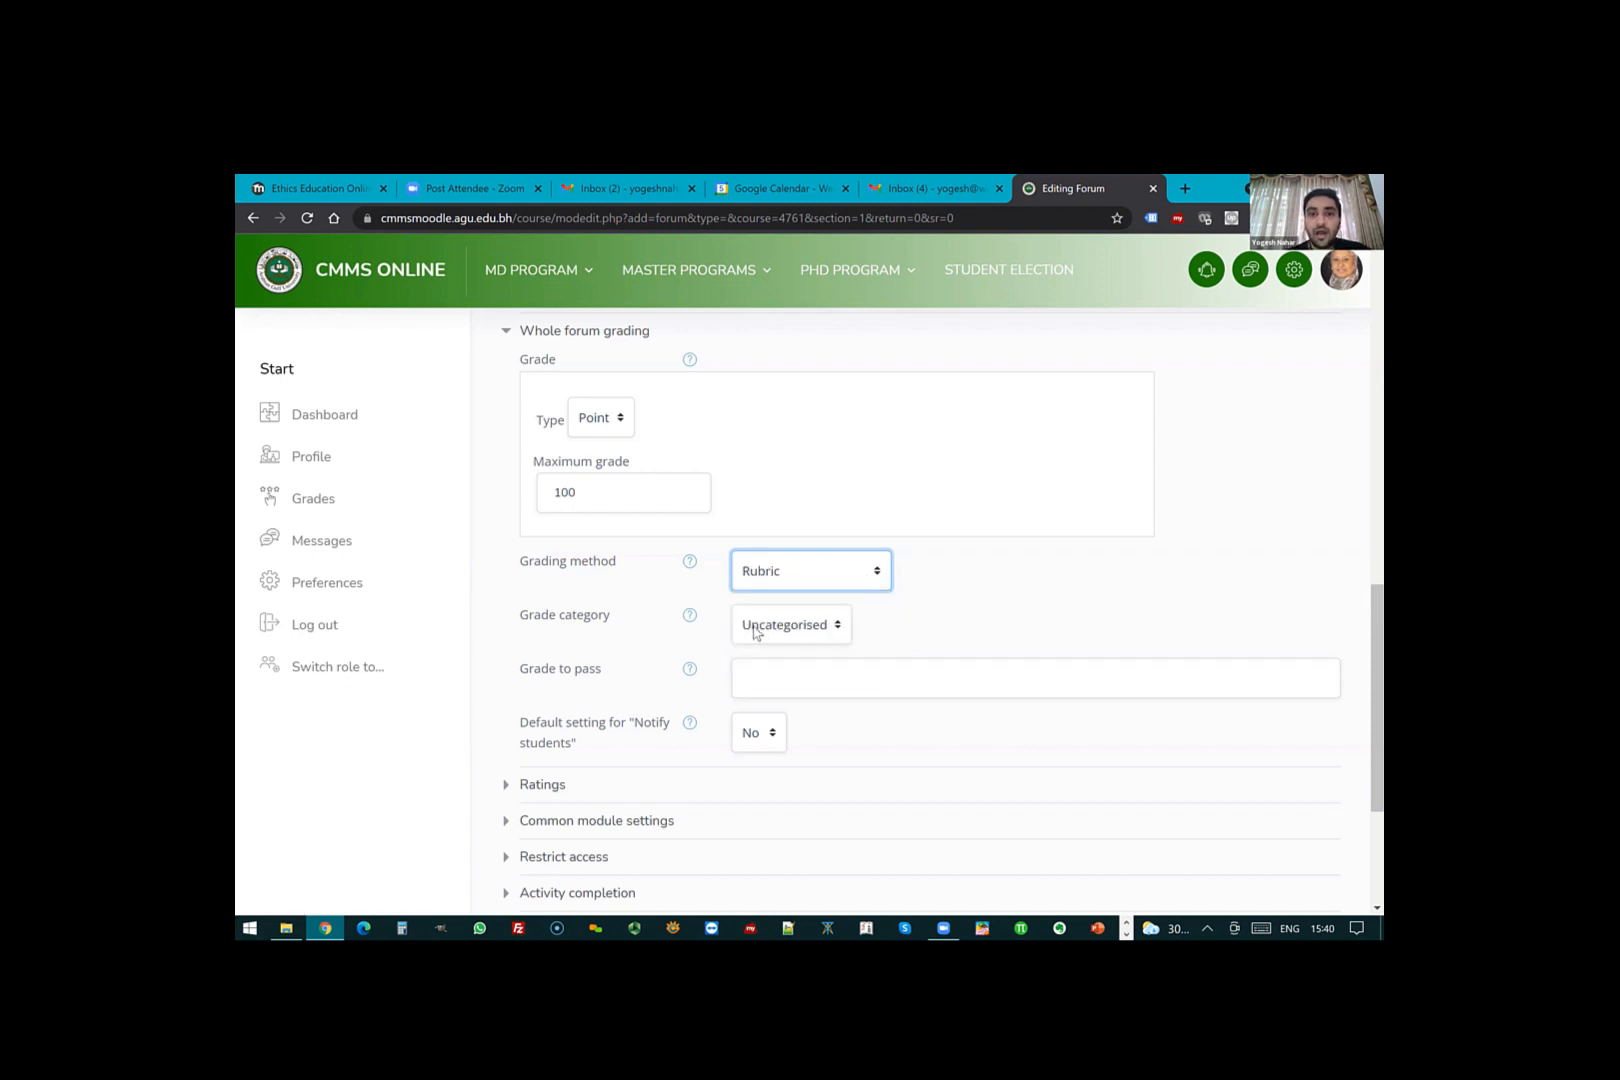
- Expand the forum's Ratings settings to examine the rating permissions and aggregate type
scroll(820, 545, down, 3)
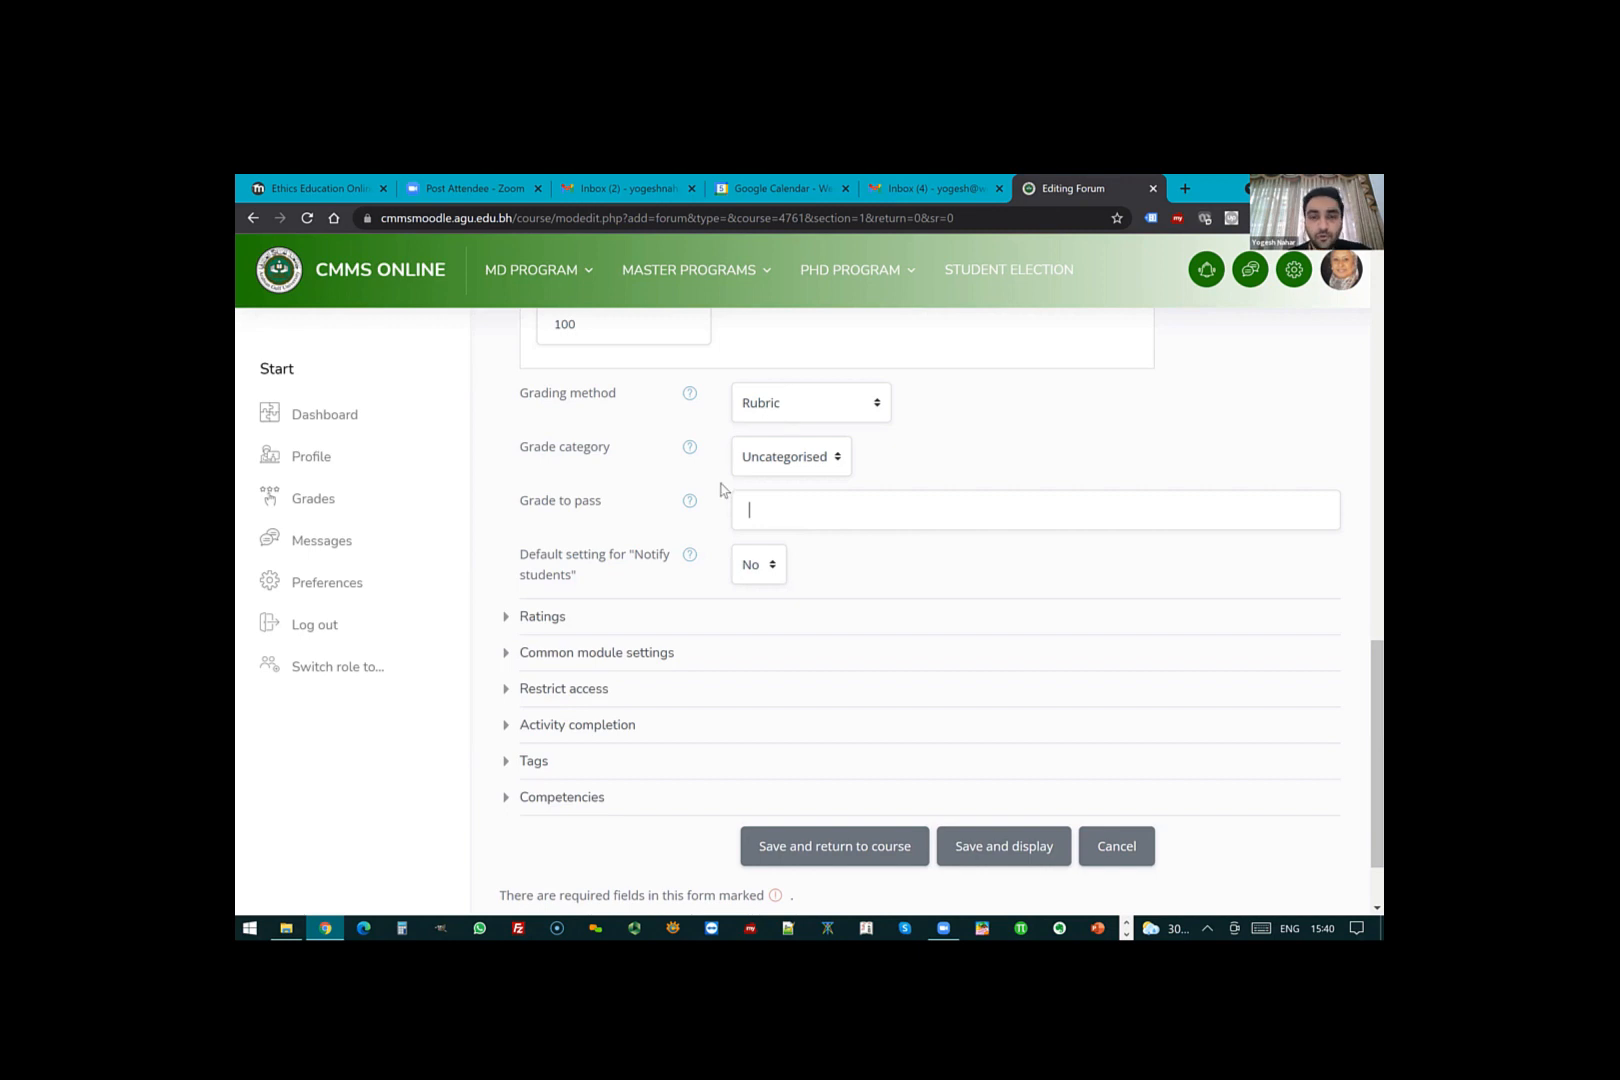
click(527, 620)
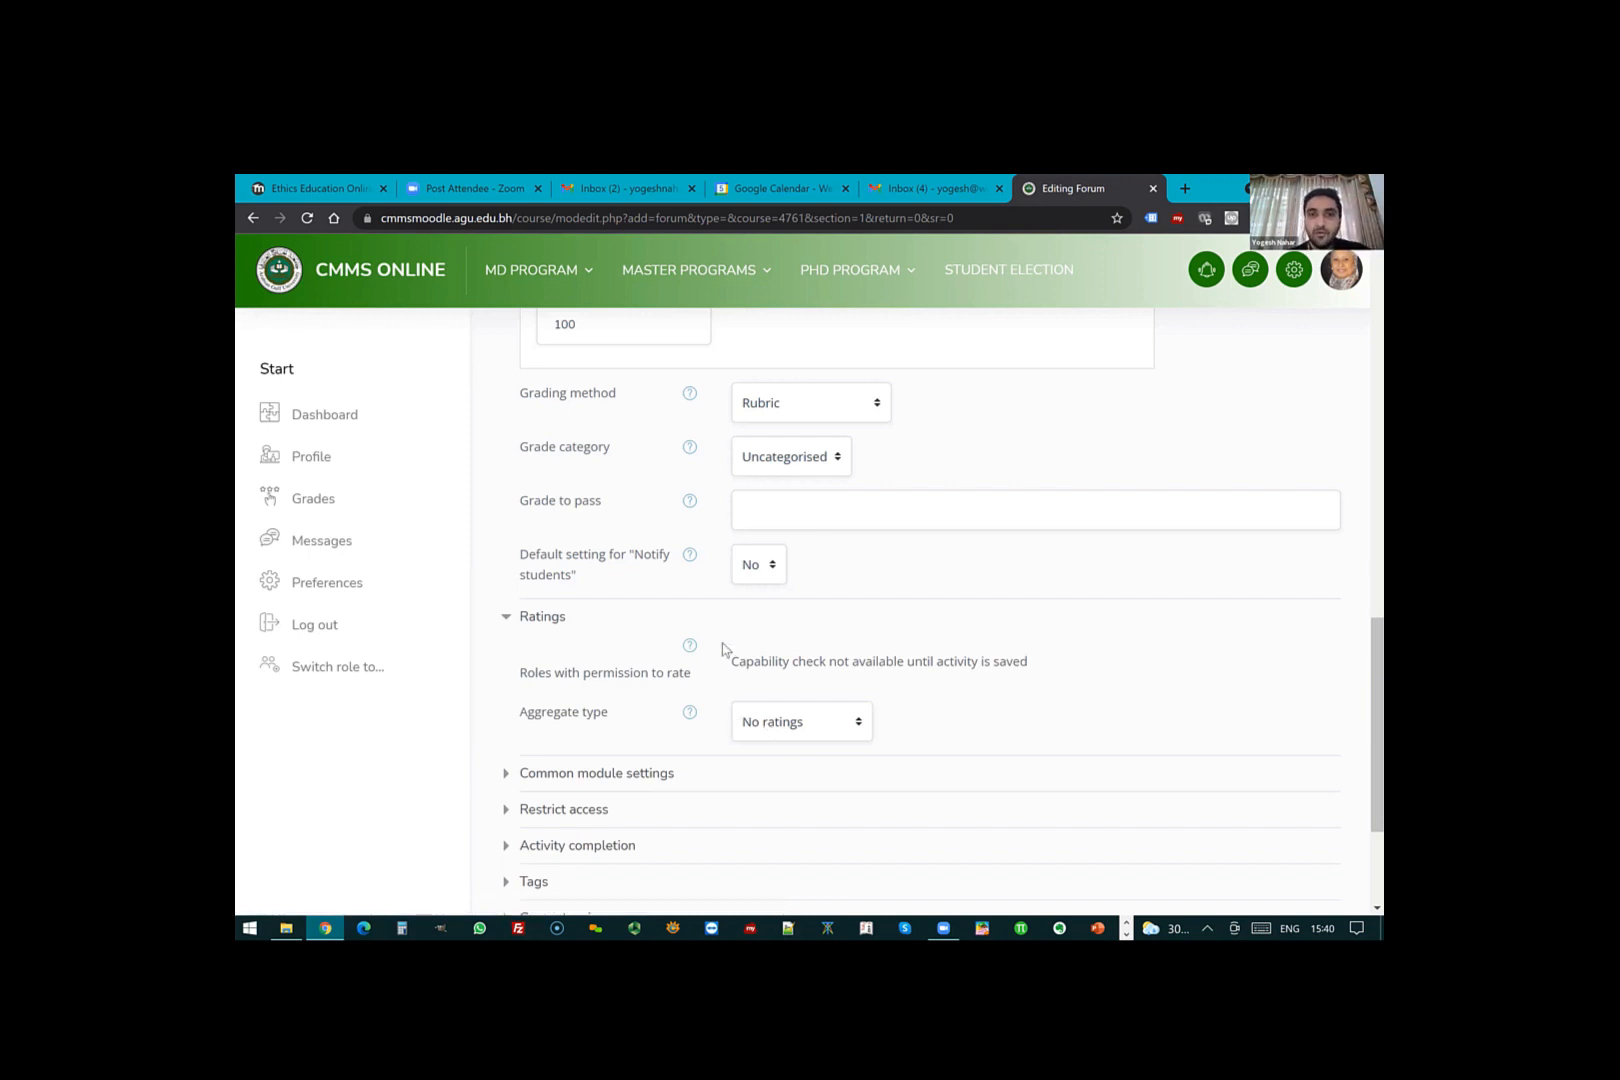
scroll(800, 700, down, 3)
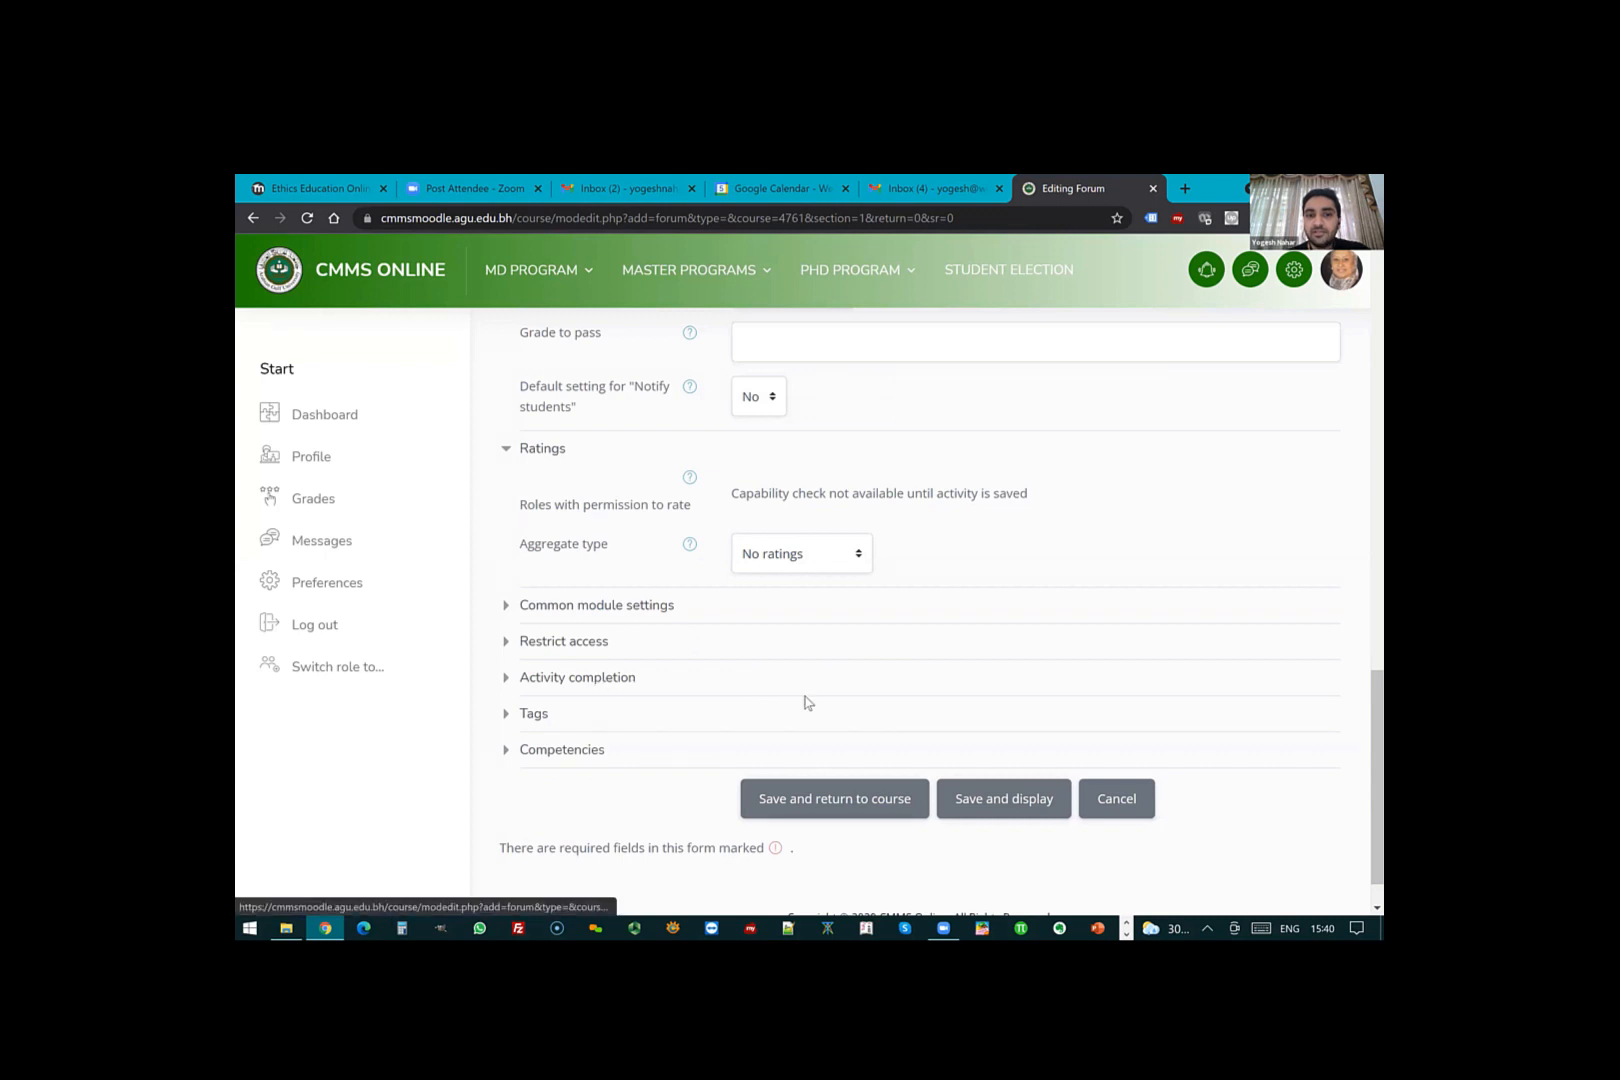
- Expand the Activity completion settings and set completion tracking to "Show activity as complete when conditions are met"
click(815, 664)
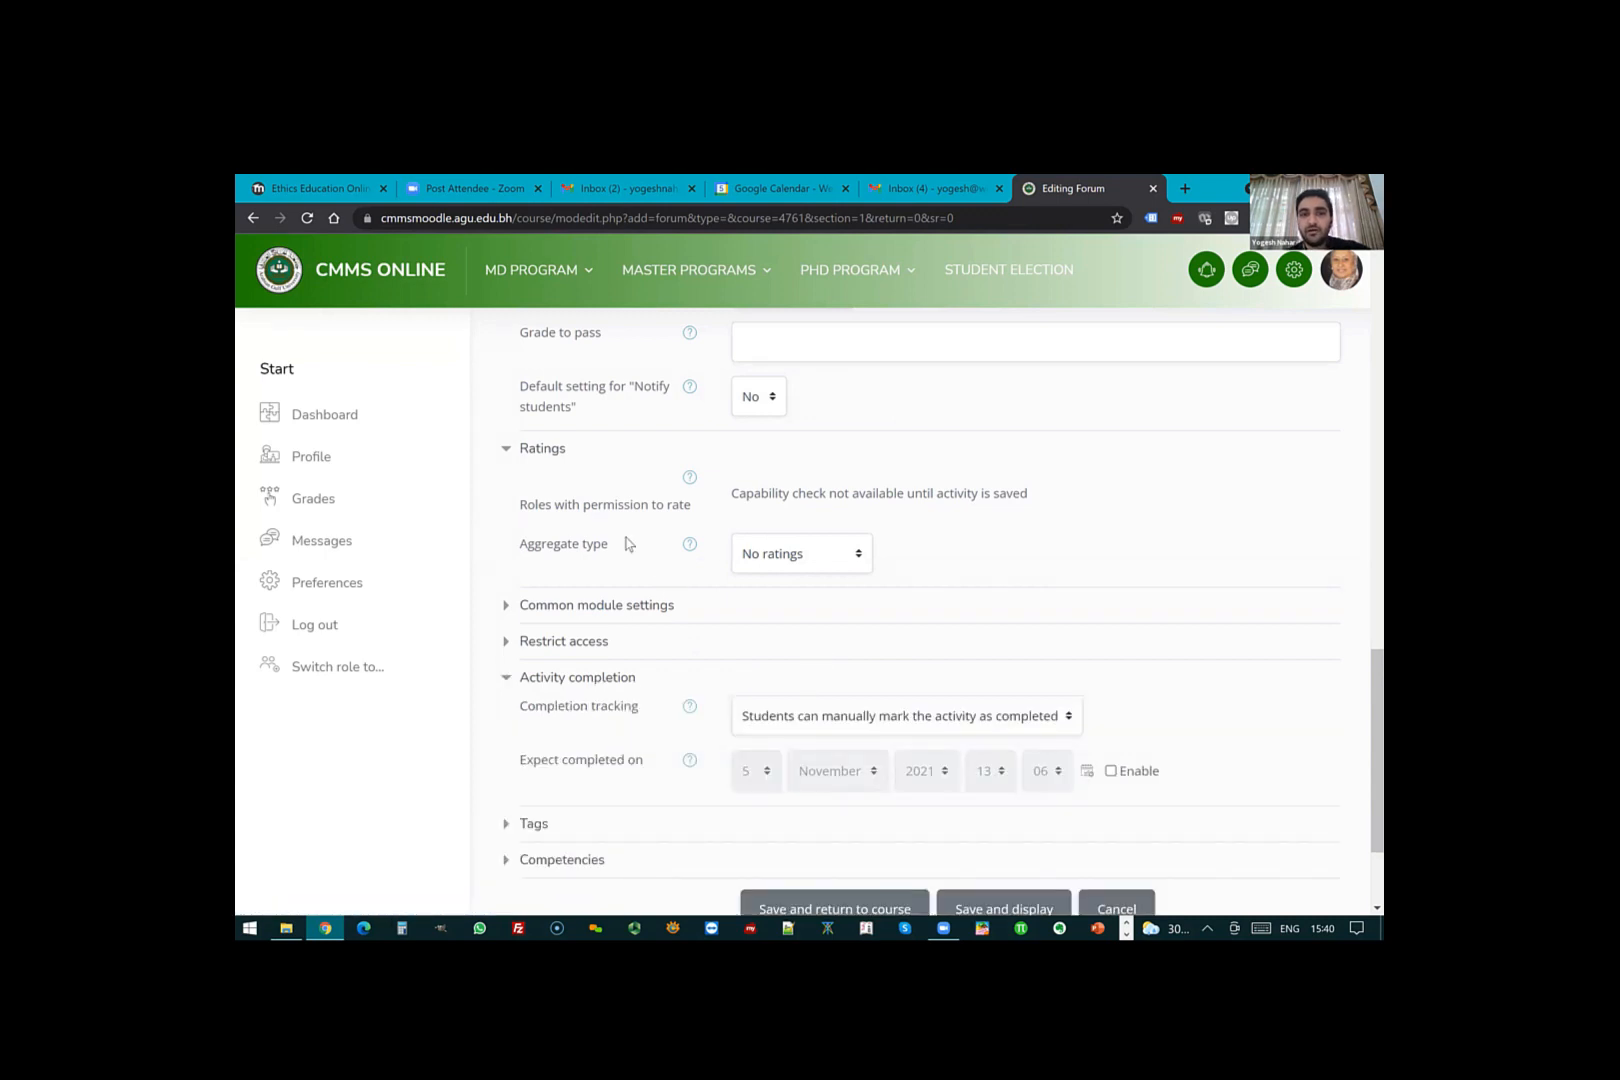
scroll(628, 543, down, 2)
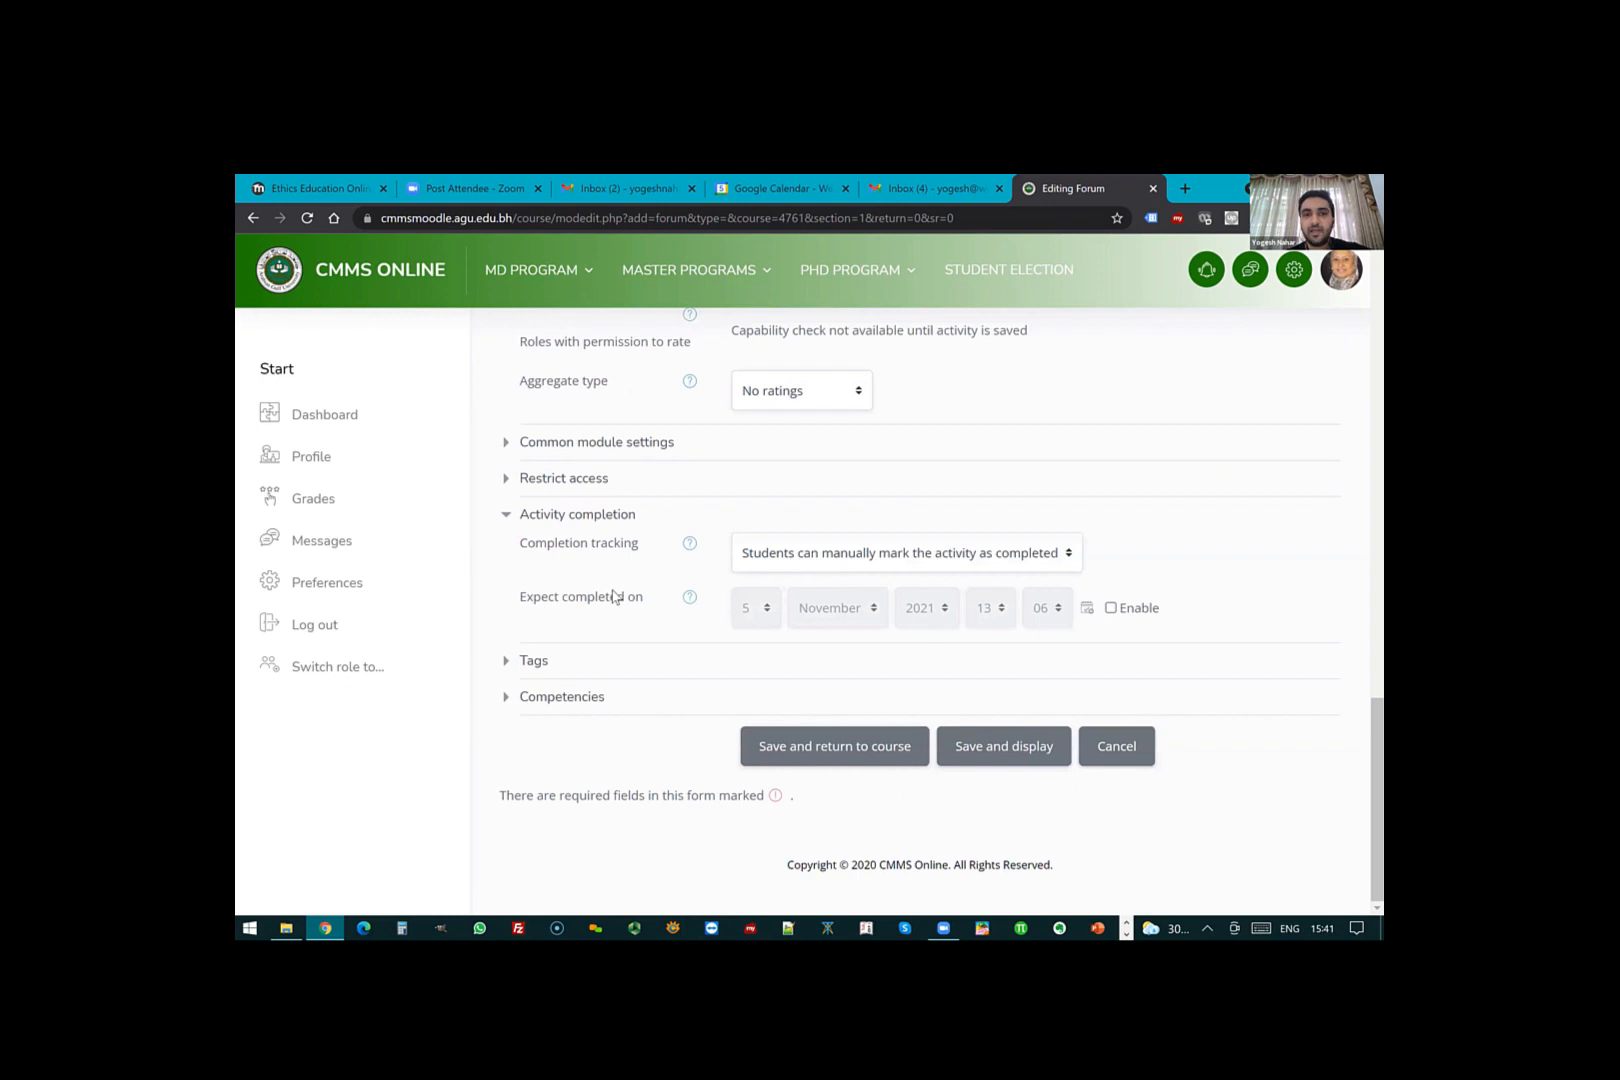
scroll(616, 597, up, 1)
scroll(614, 597, down, 1)
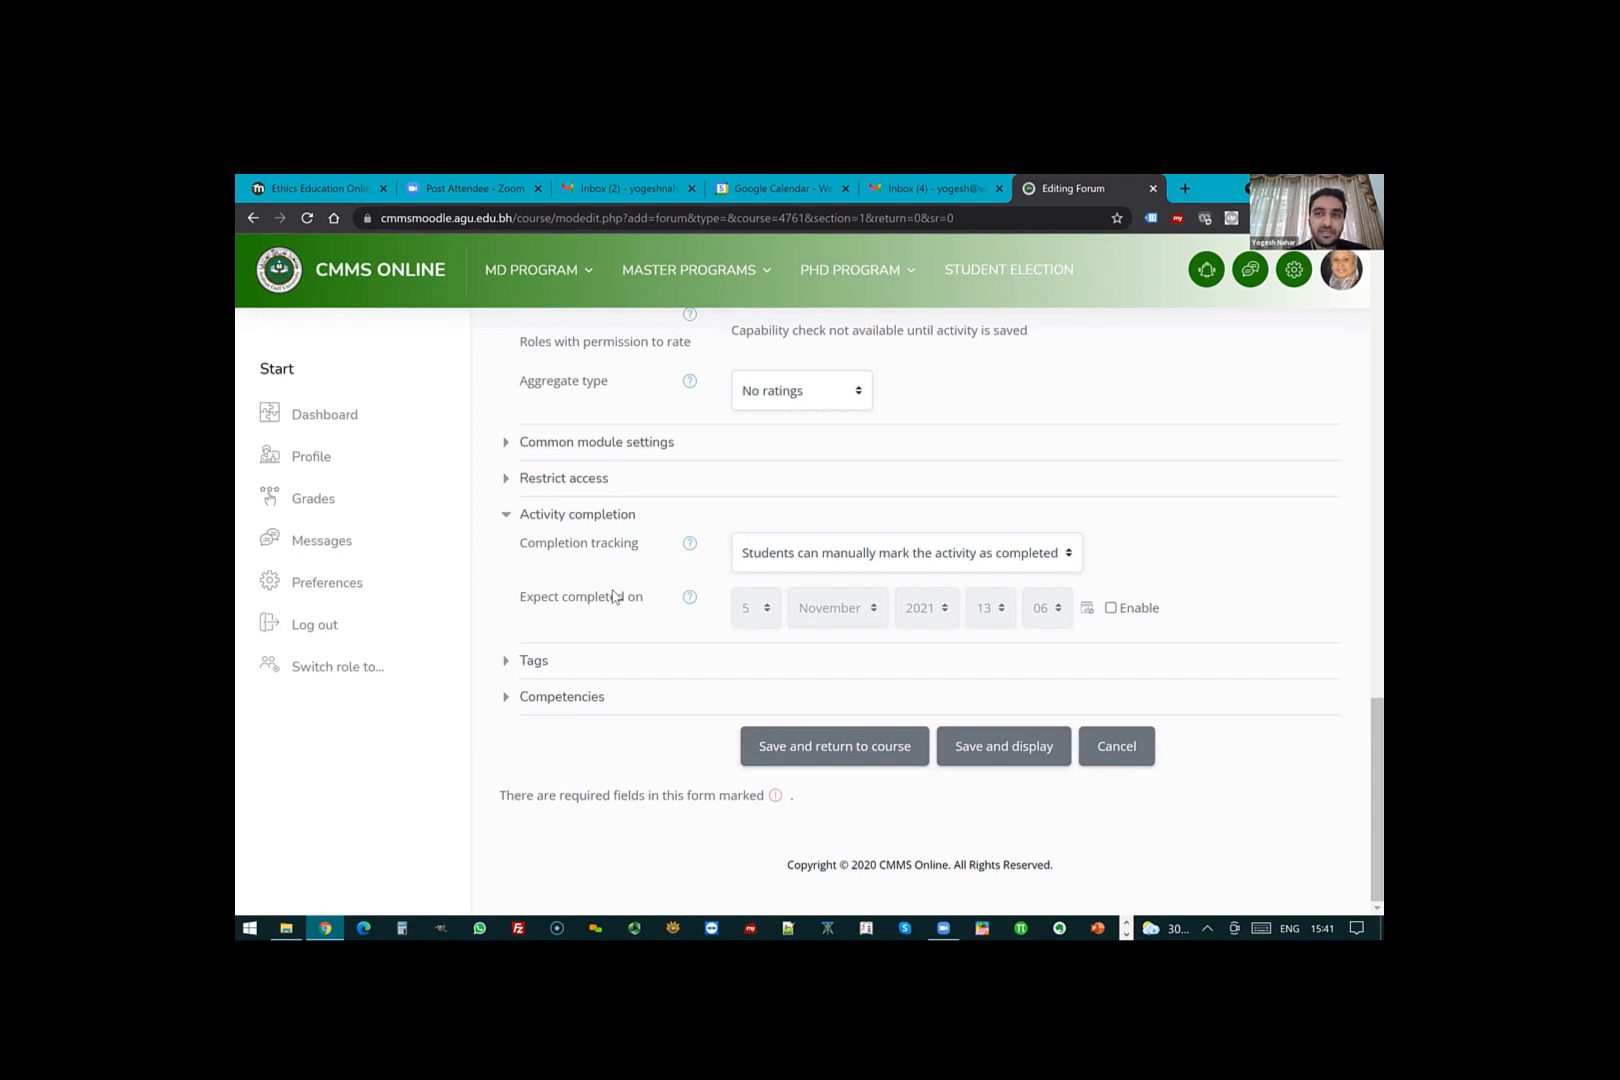
click(775, 559)
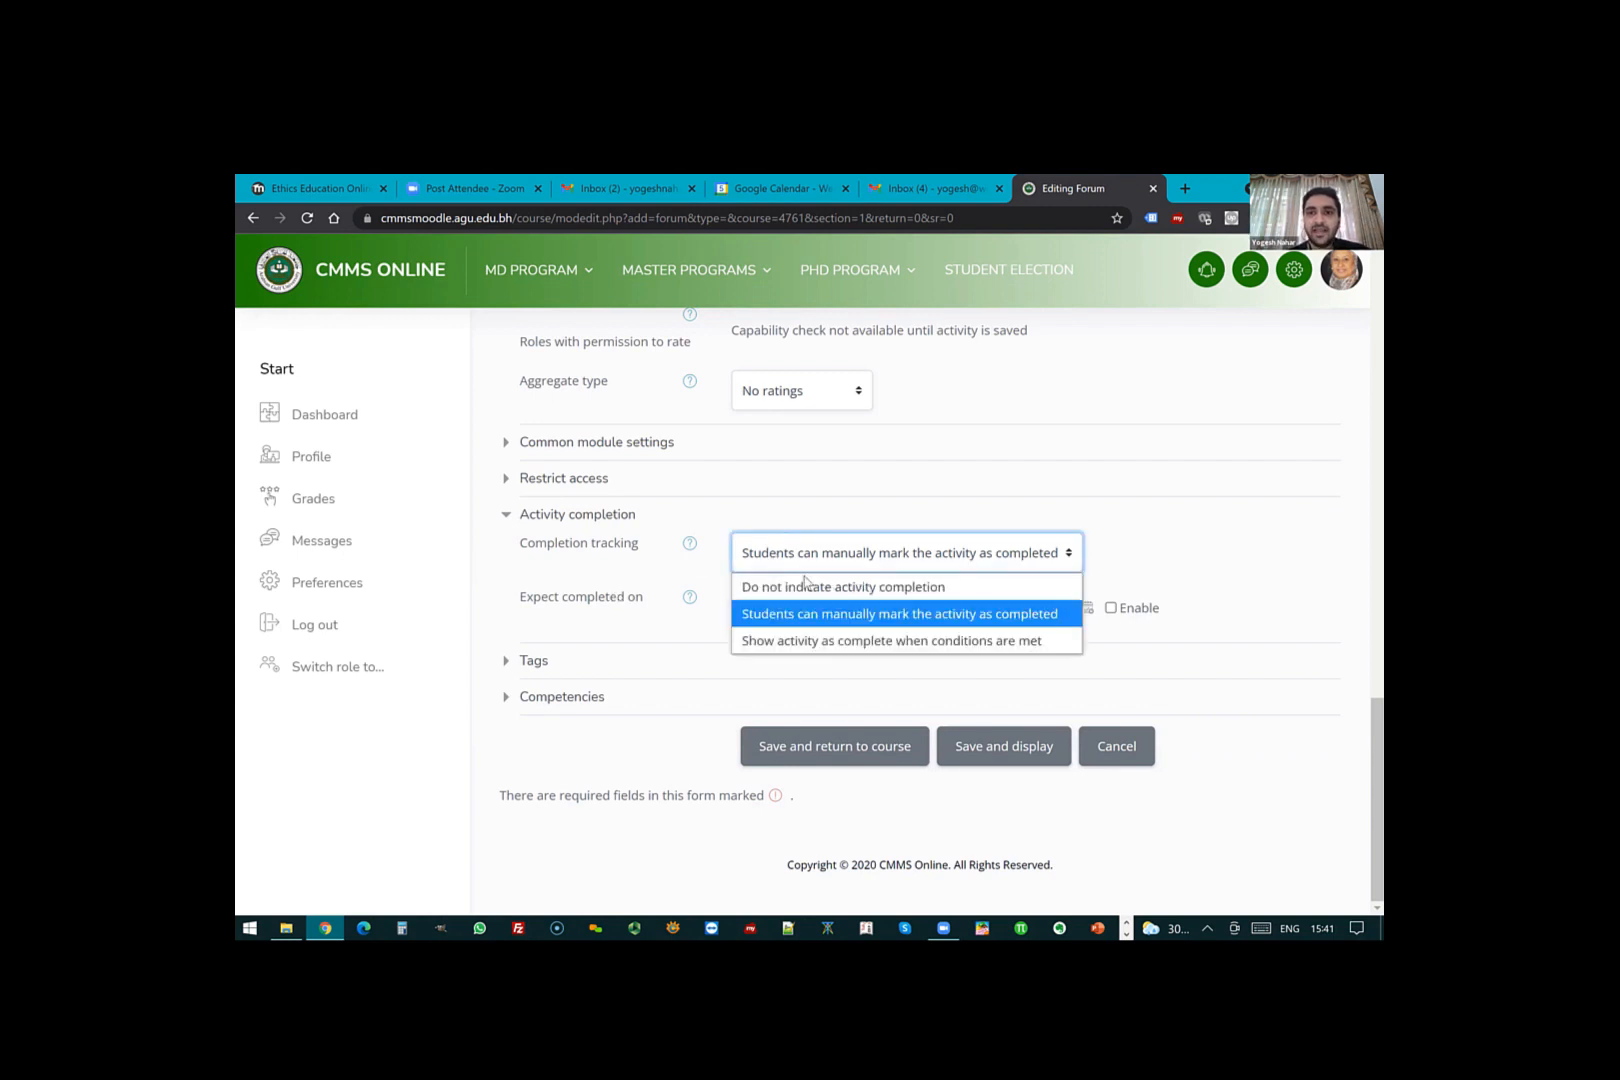
click(780, 644)
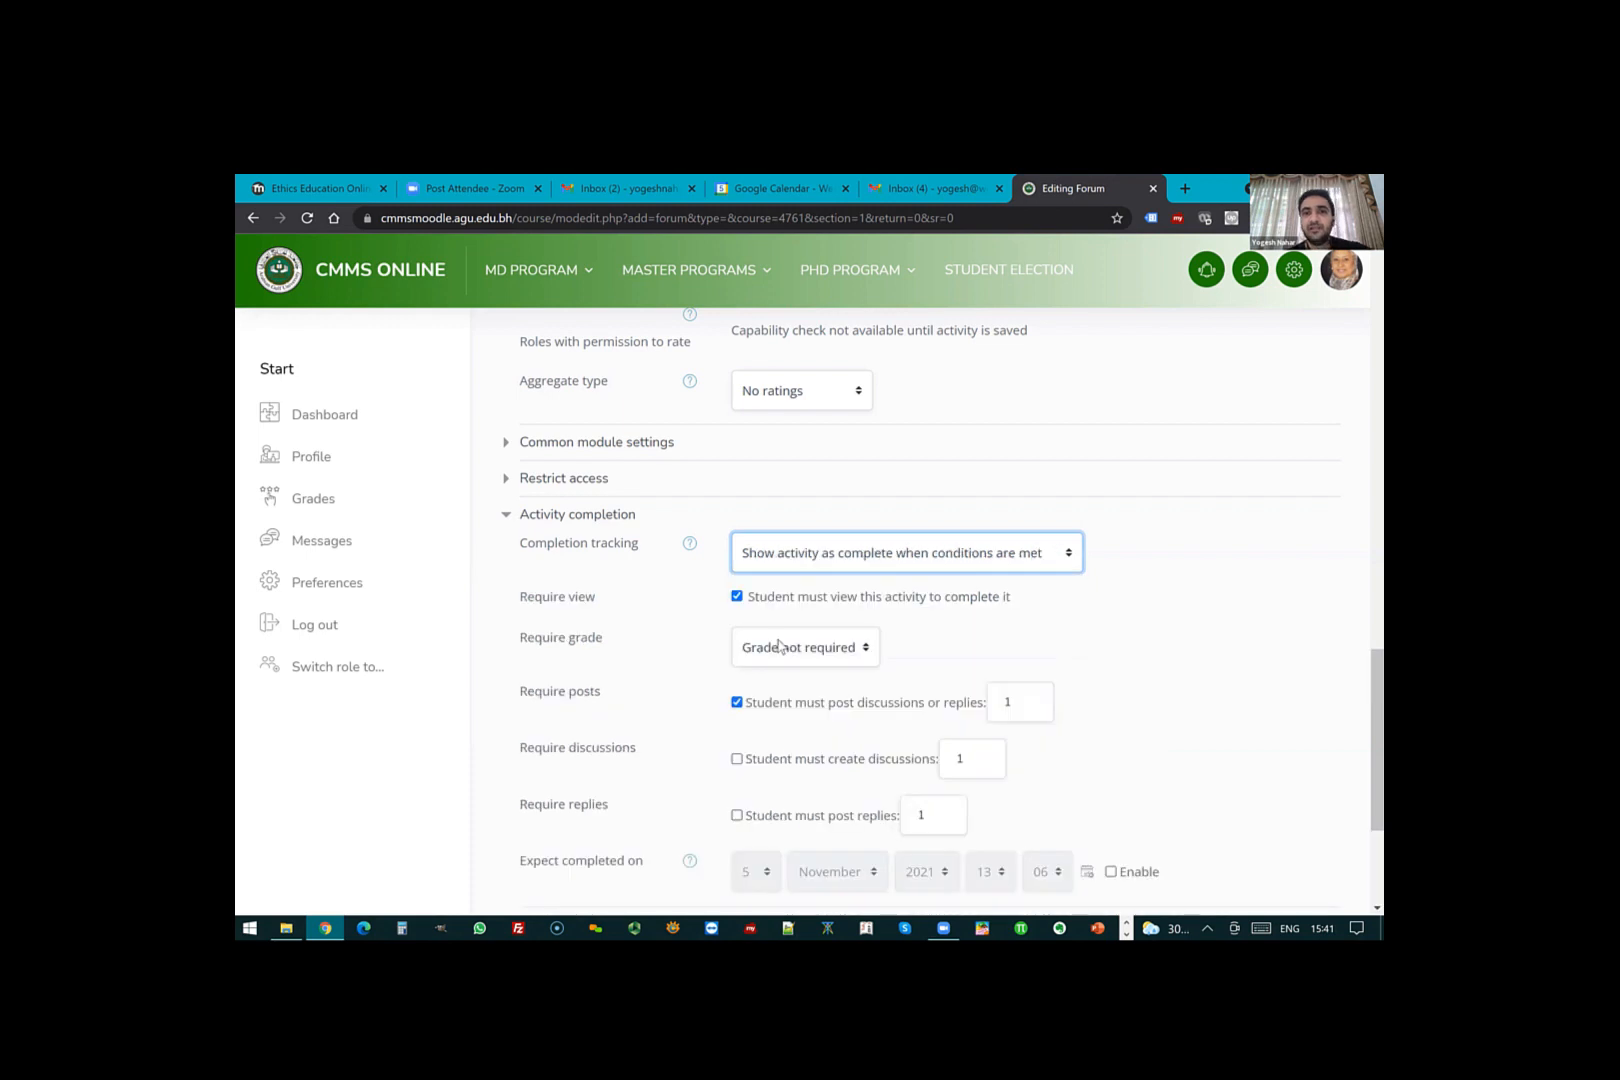
scroll(918, 545, down, 2)
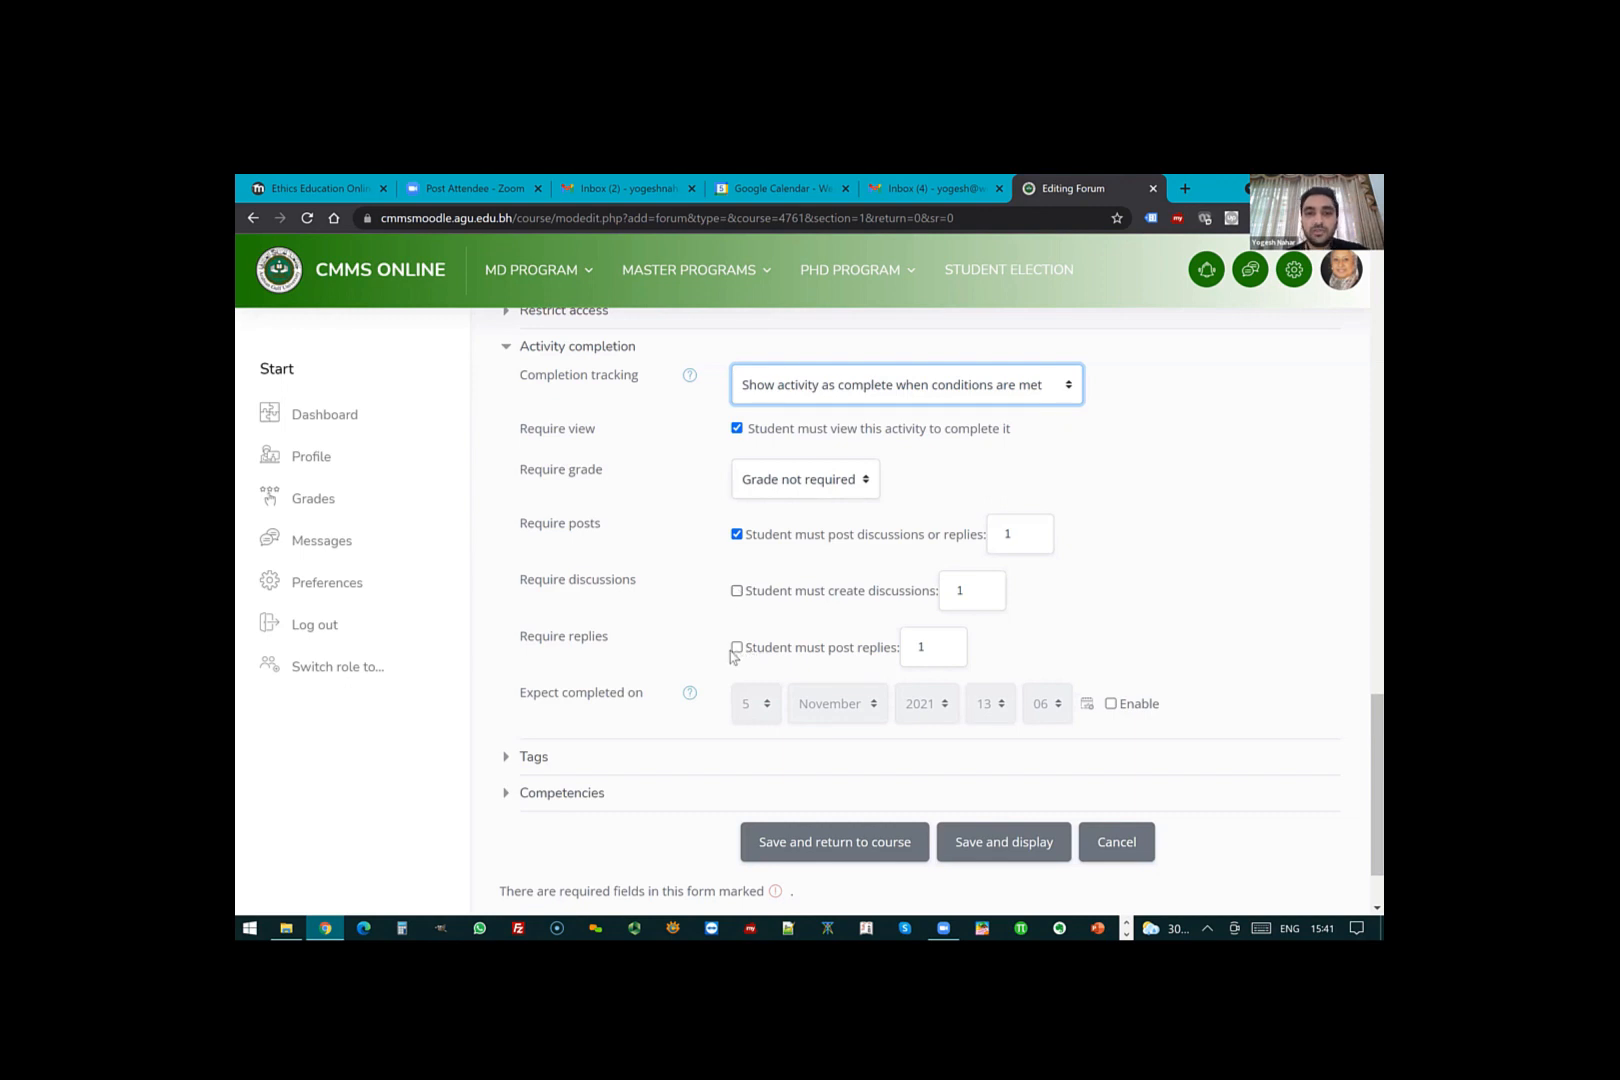
click(842, 650)
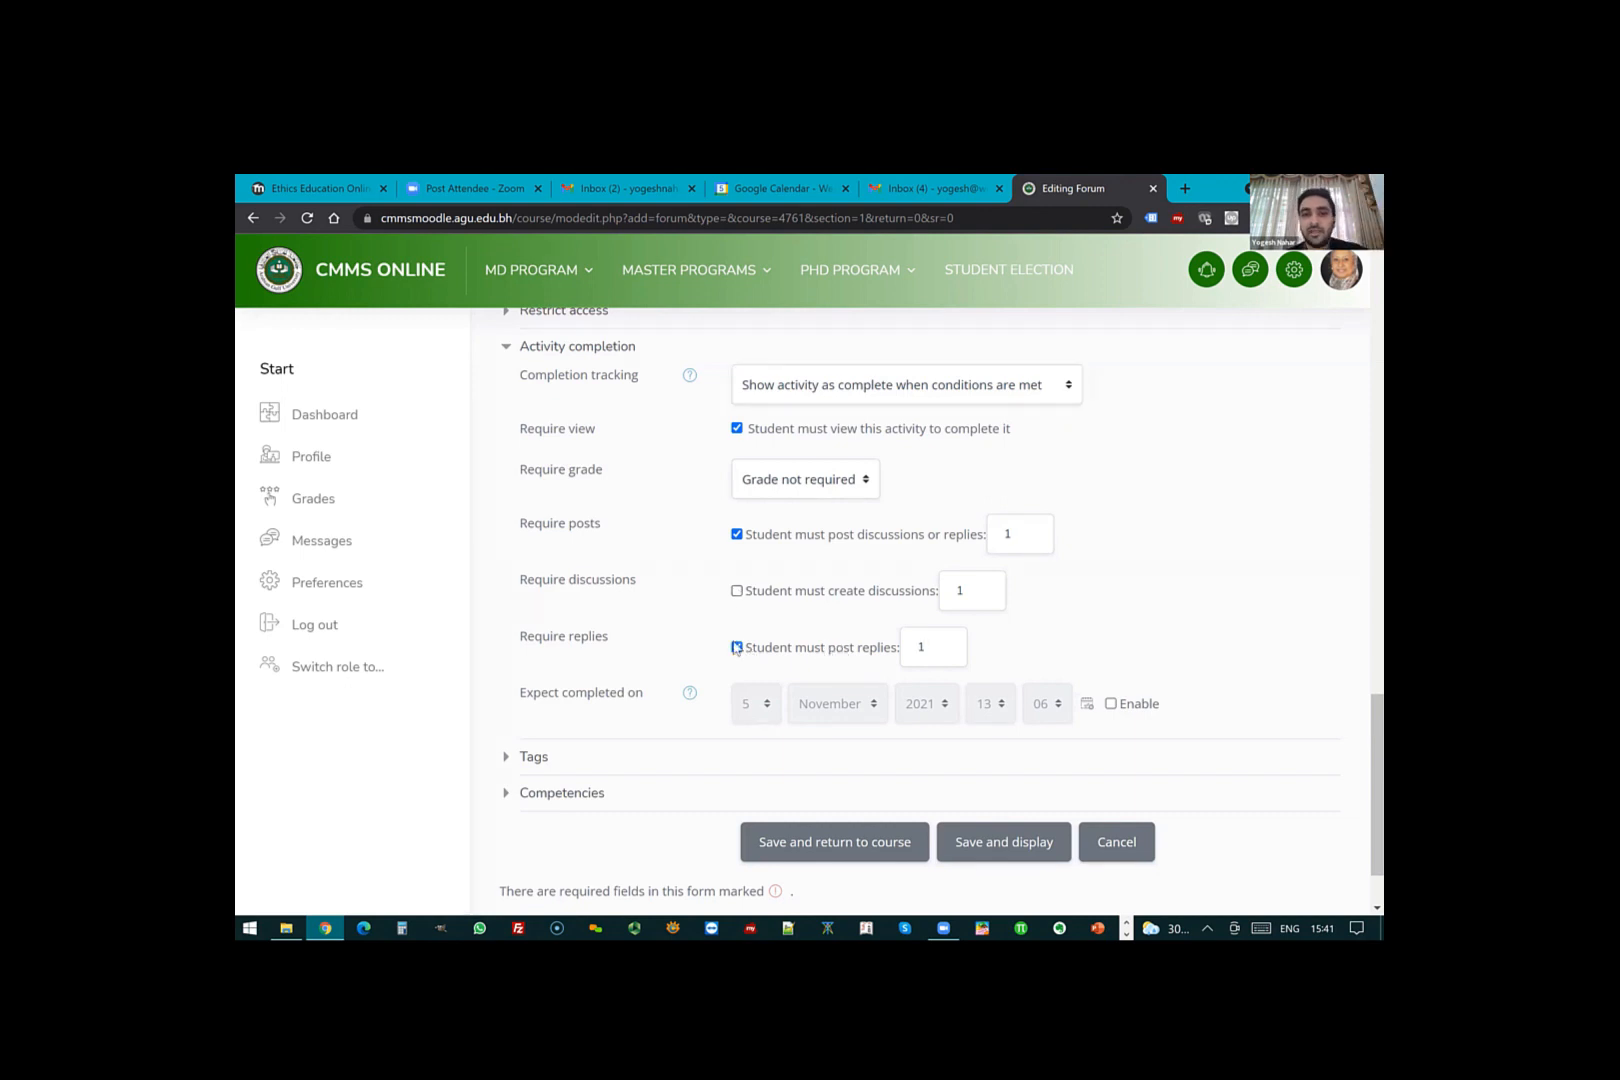
click(737, 647)
click(737, 647)
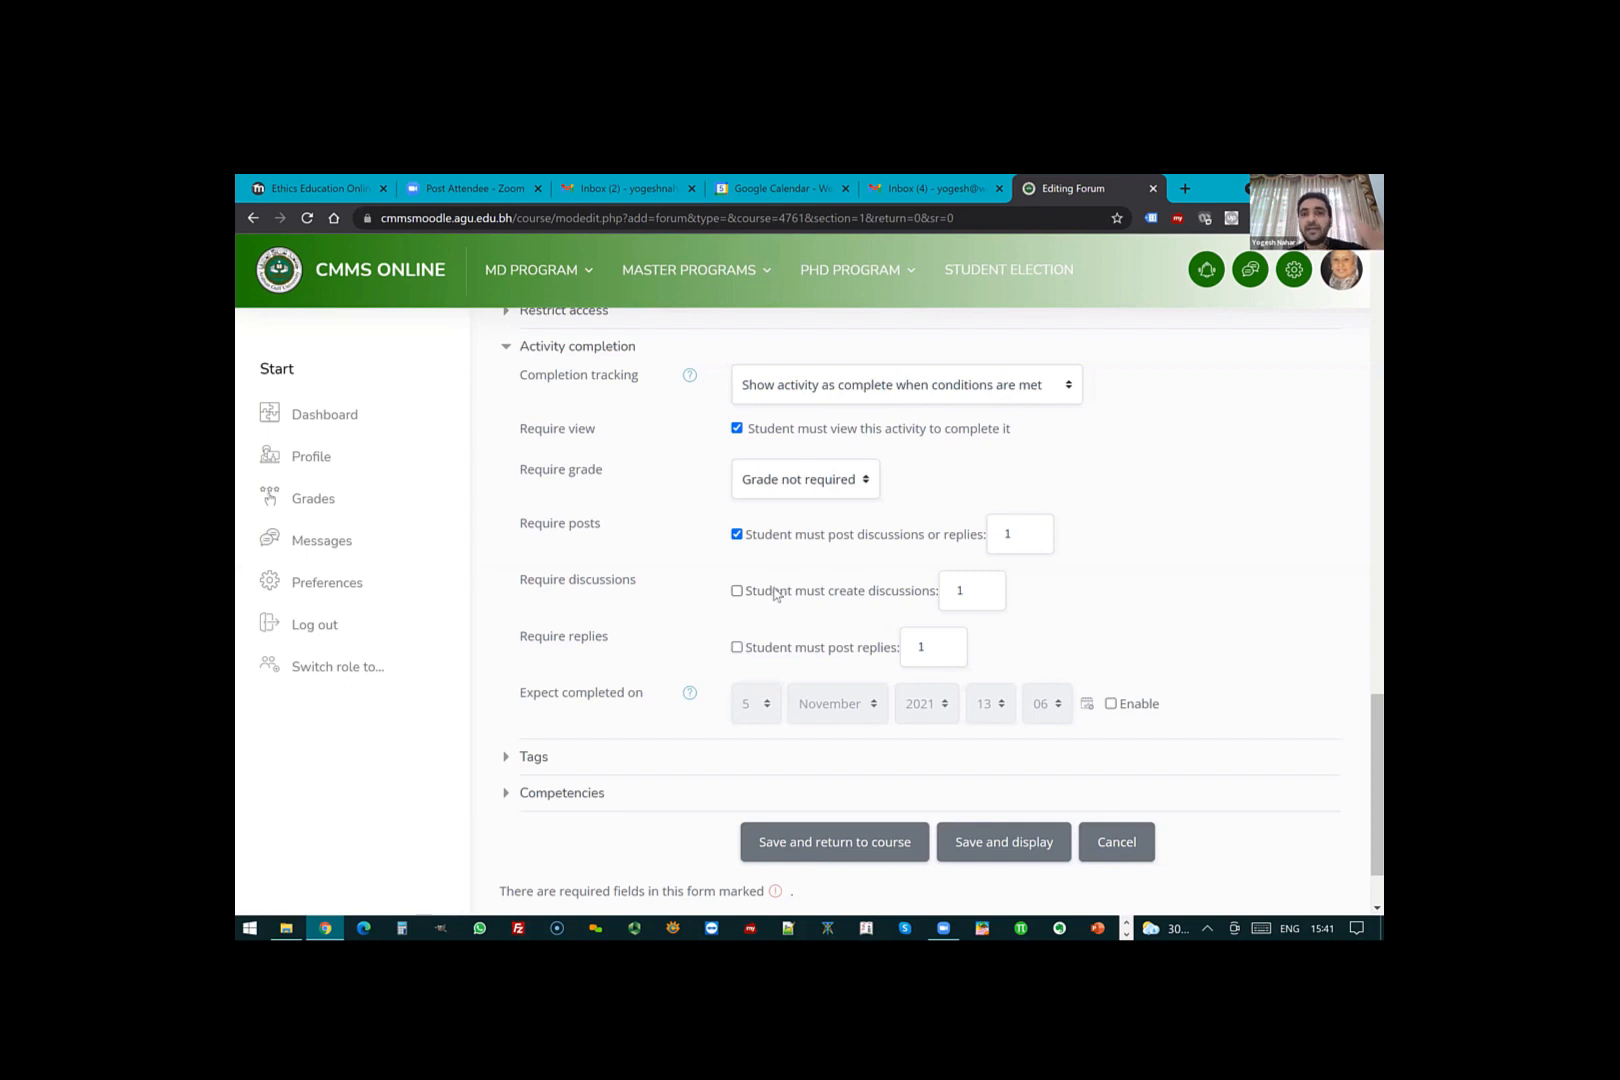
- Review the forum's availability, subscription, whole forum grading and activity completion settings
scroll(750, 590, up, 2)
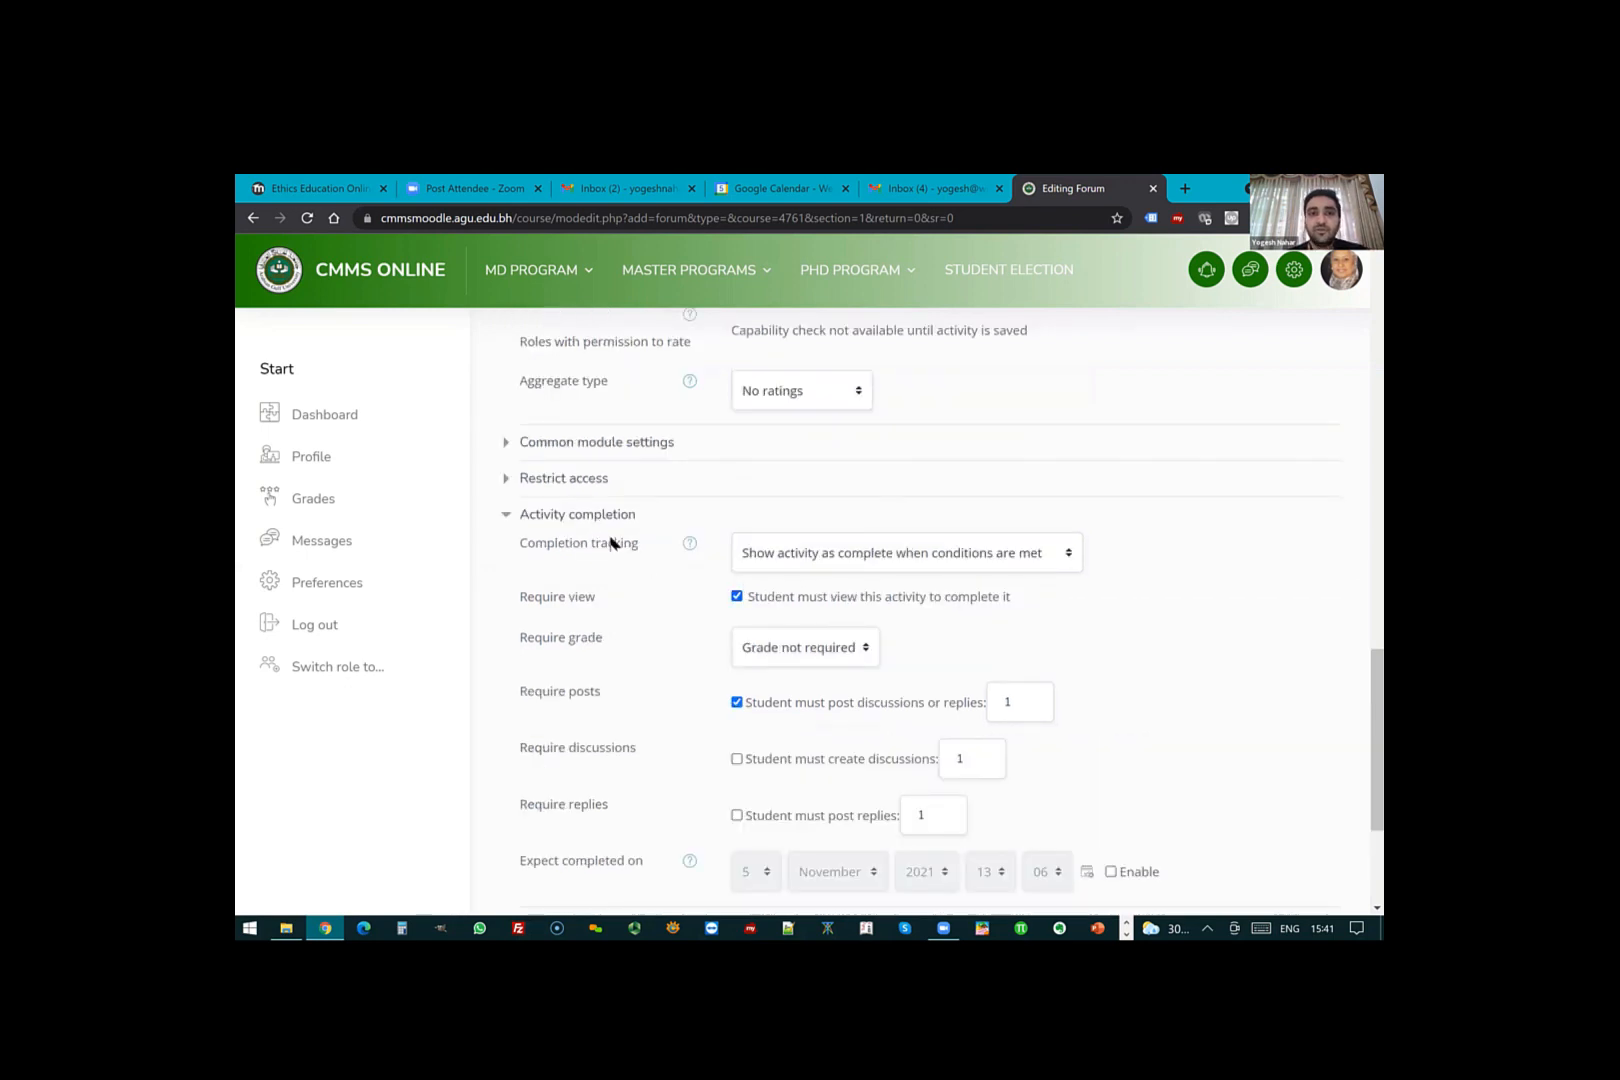
scroll(607, 540, up, 5)
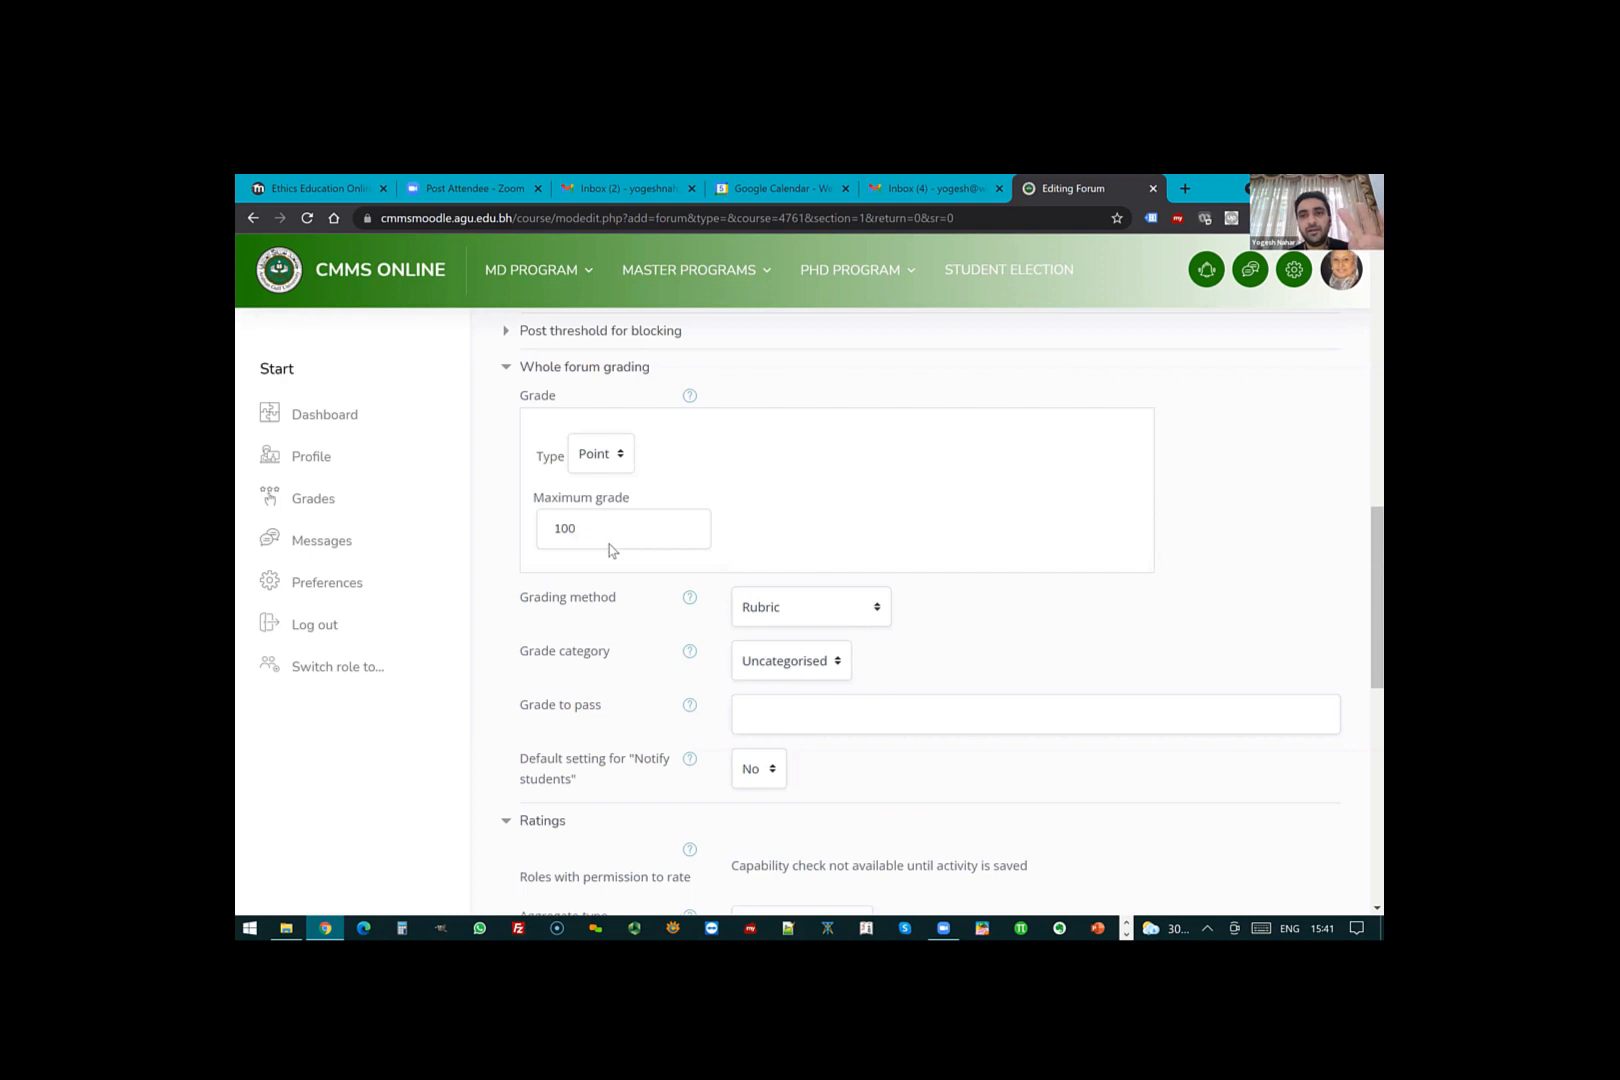
scroll(615, 548, up, 3)
scroll(620, 550, up, 3)
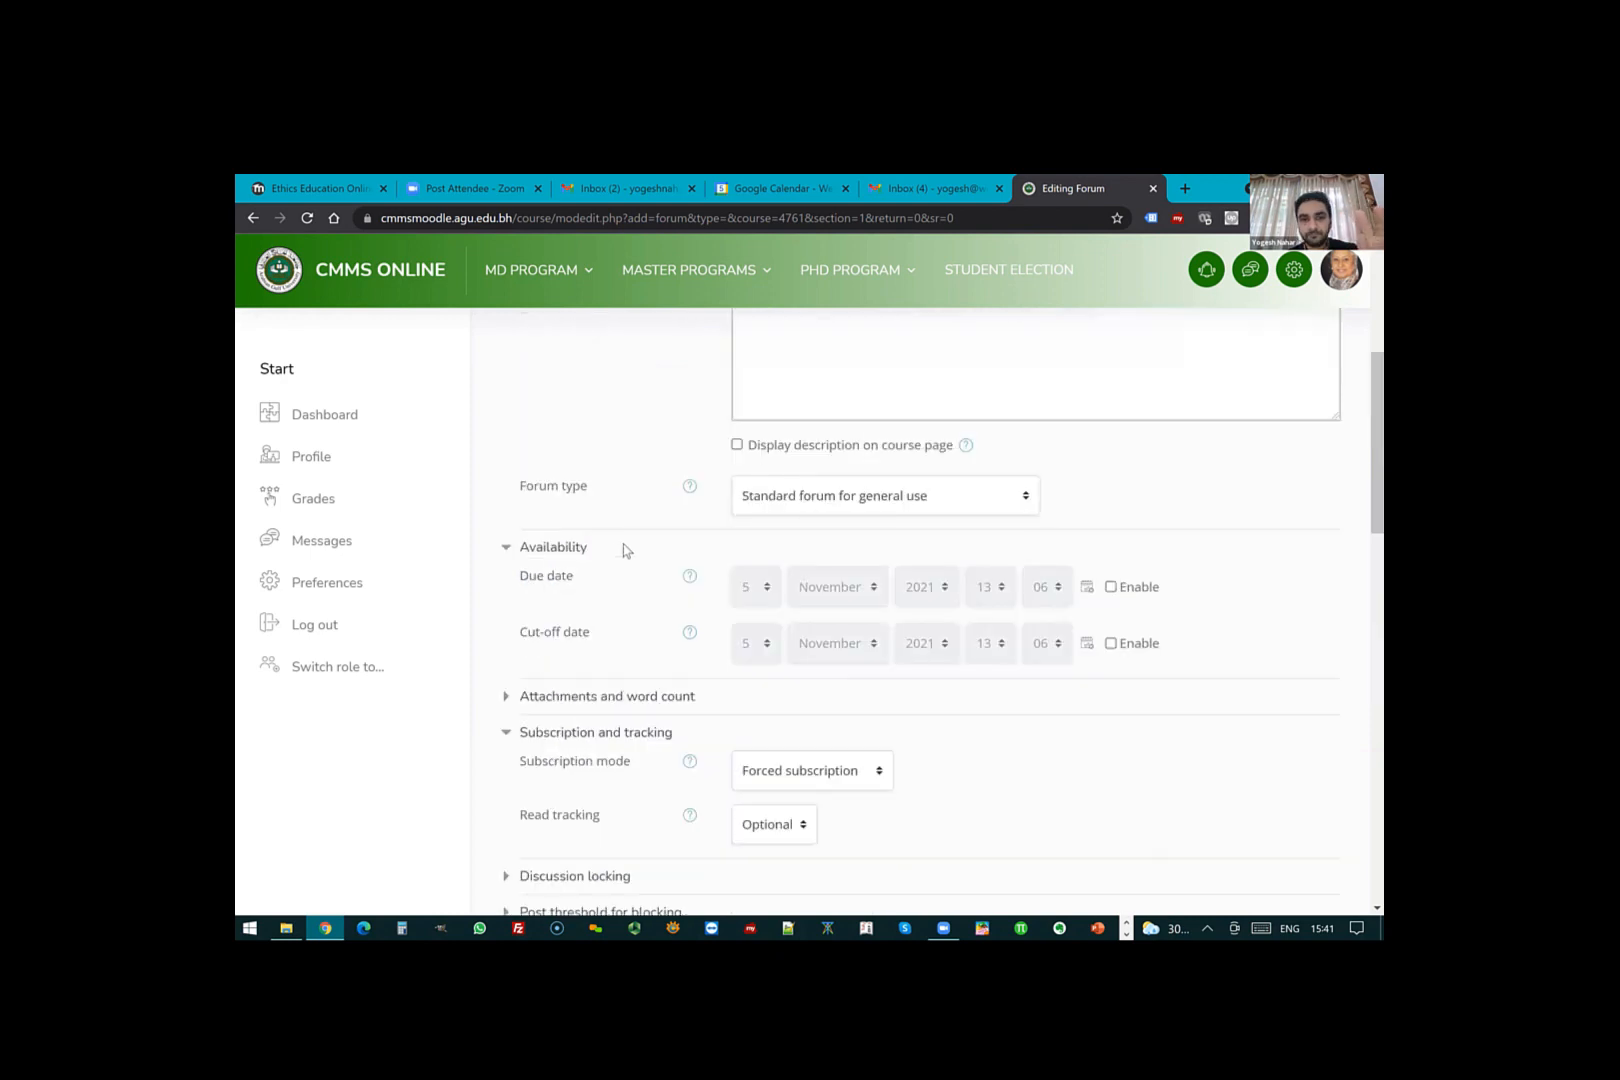
scroll(705, 522, down, 3)
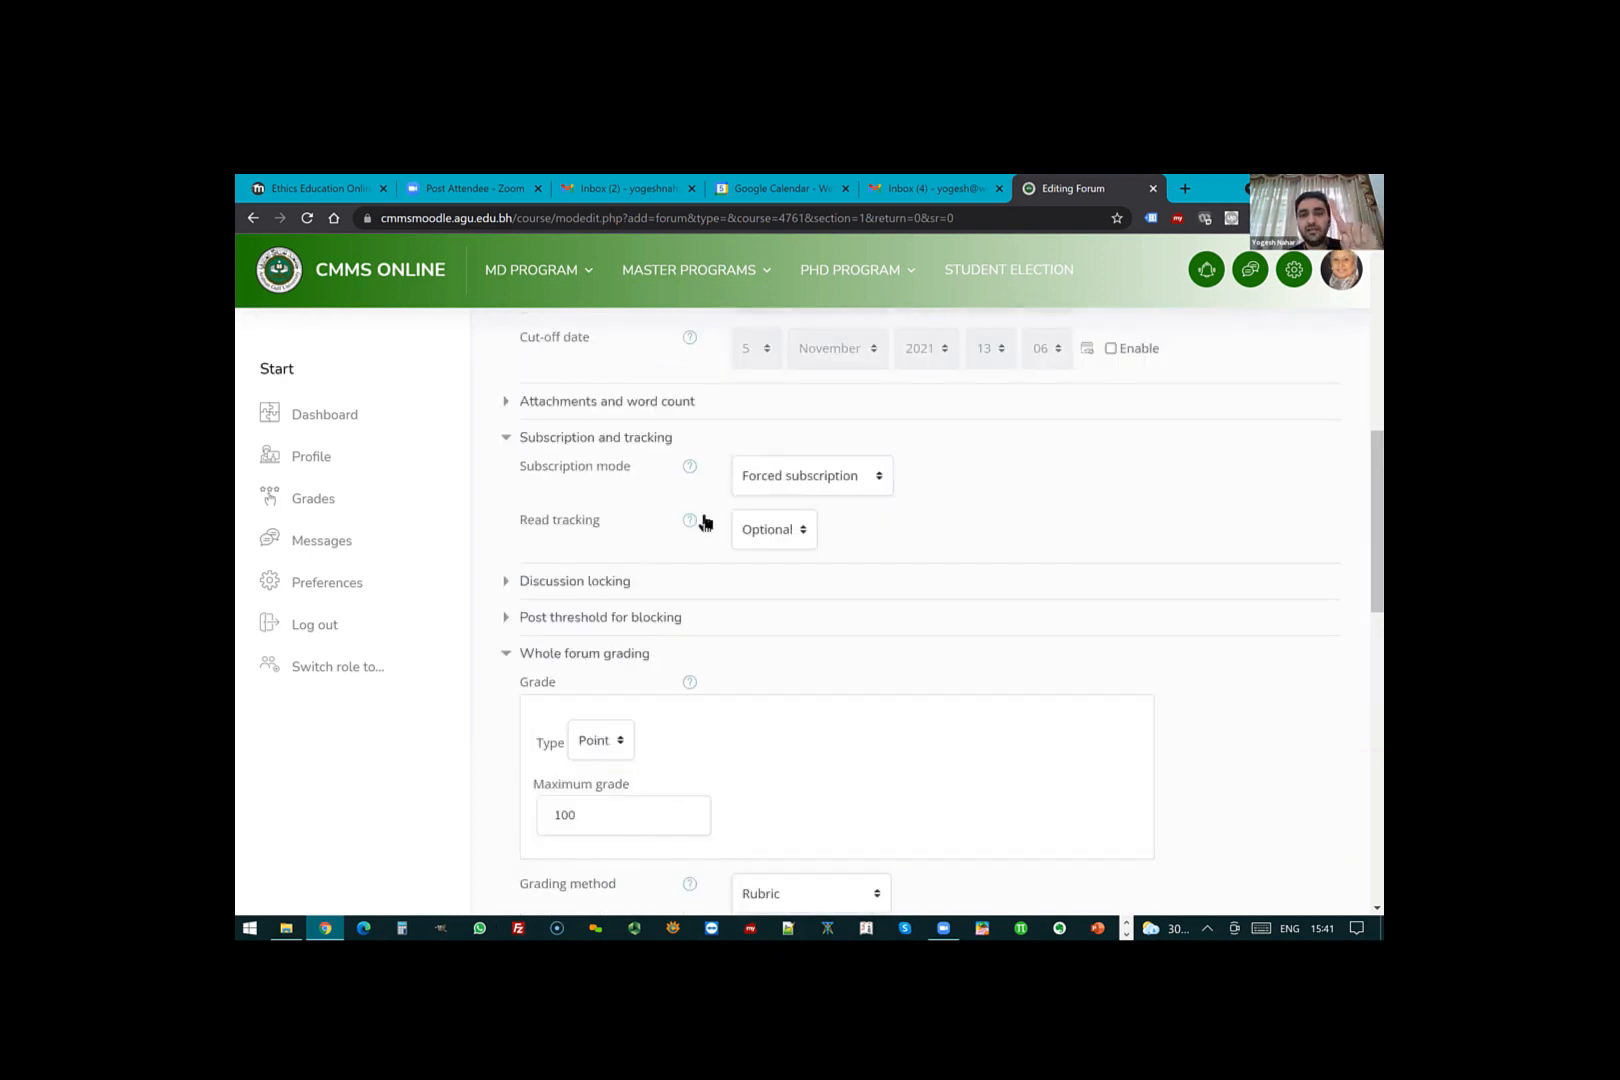
scroll(690, 408, down, 3)
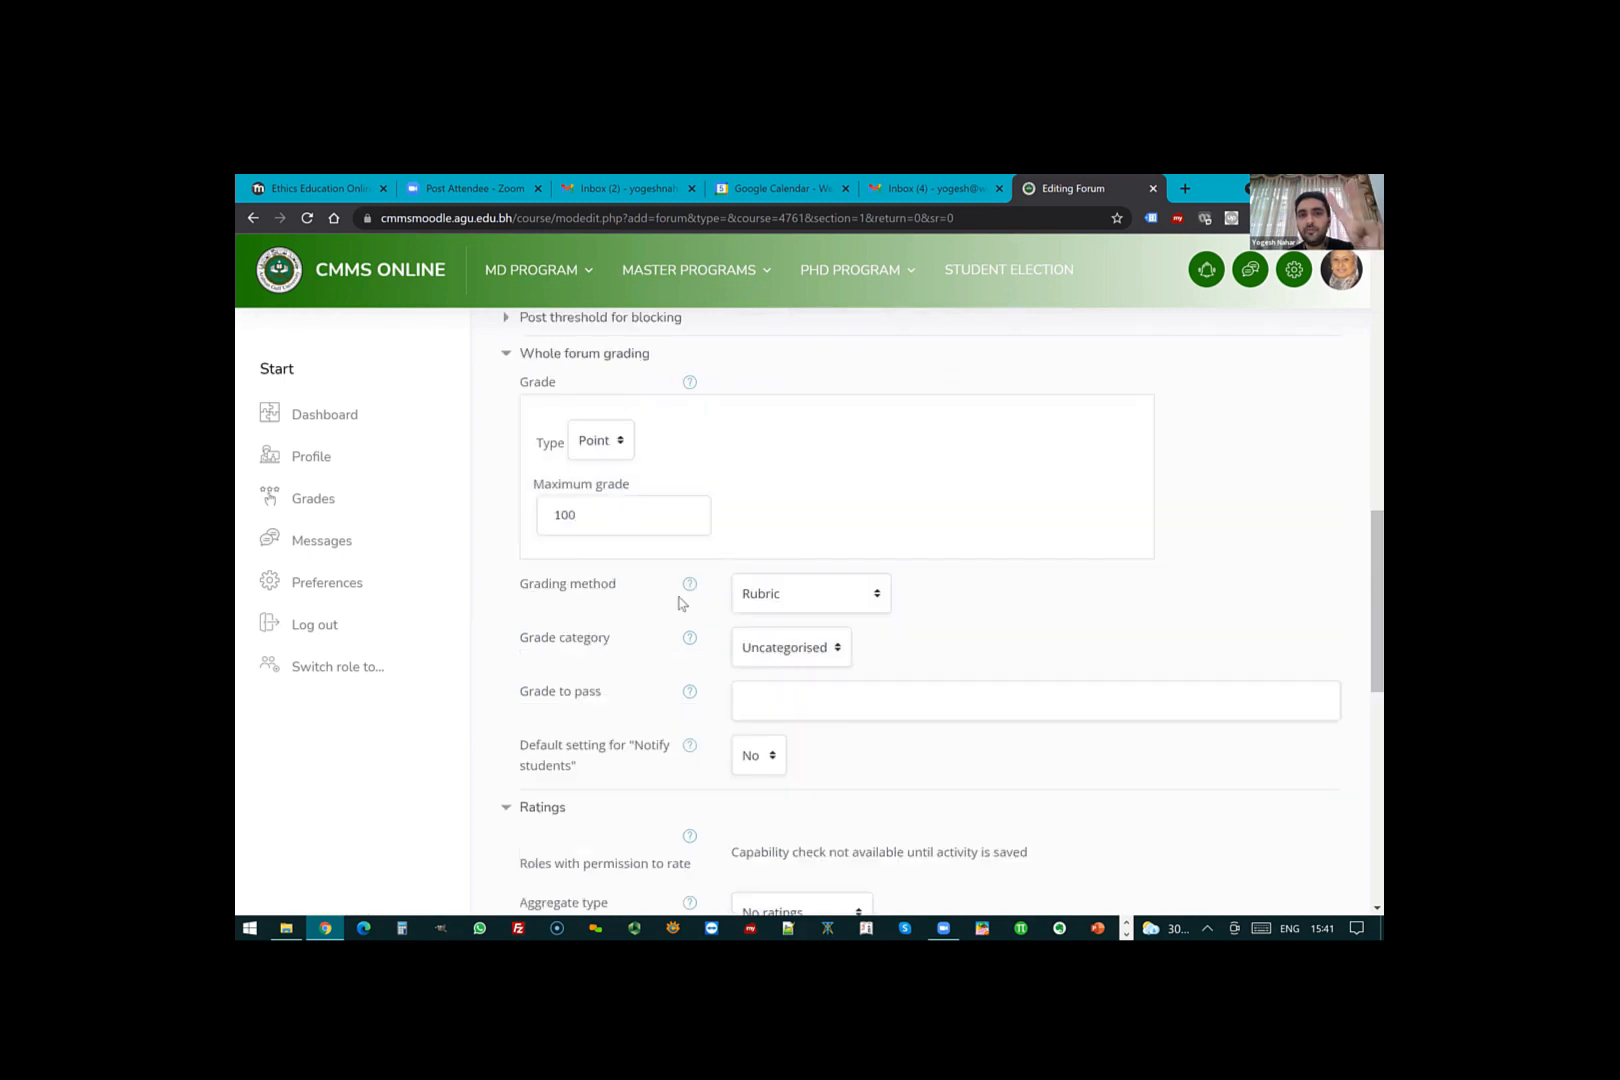
scroll(701, 419, down, 2)
scroll(777, 463, down, 1)
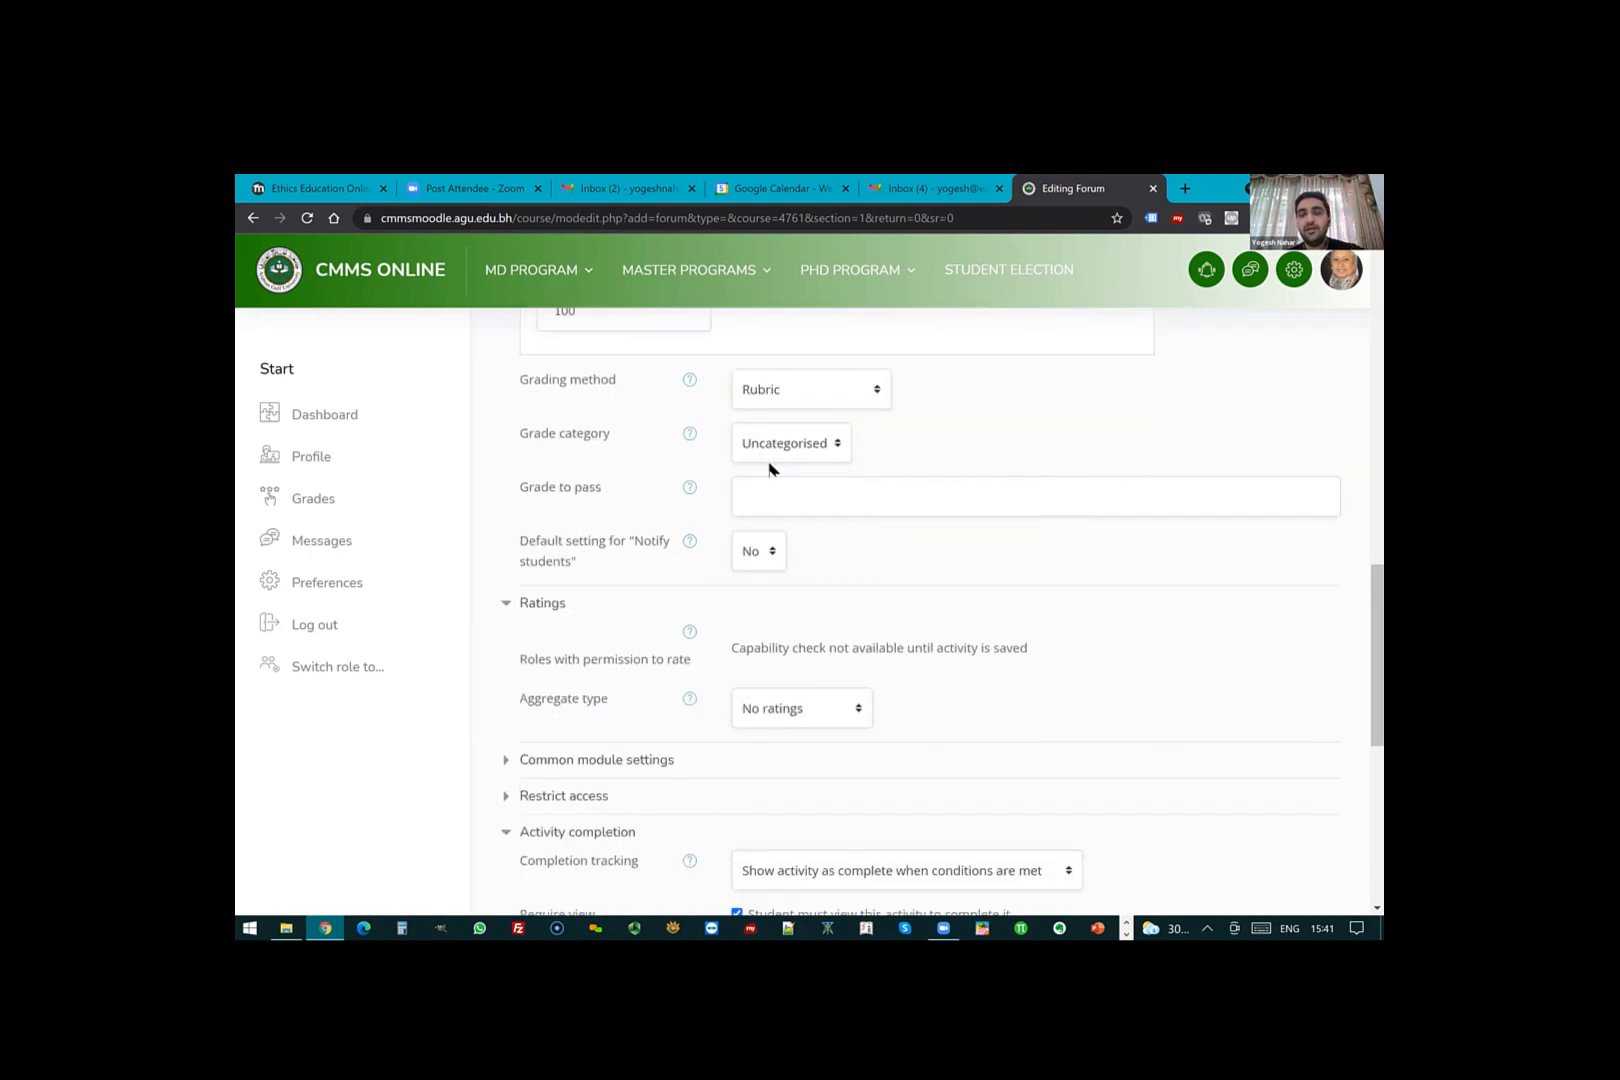
scroll(775, 650, down, 5)
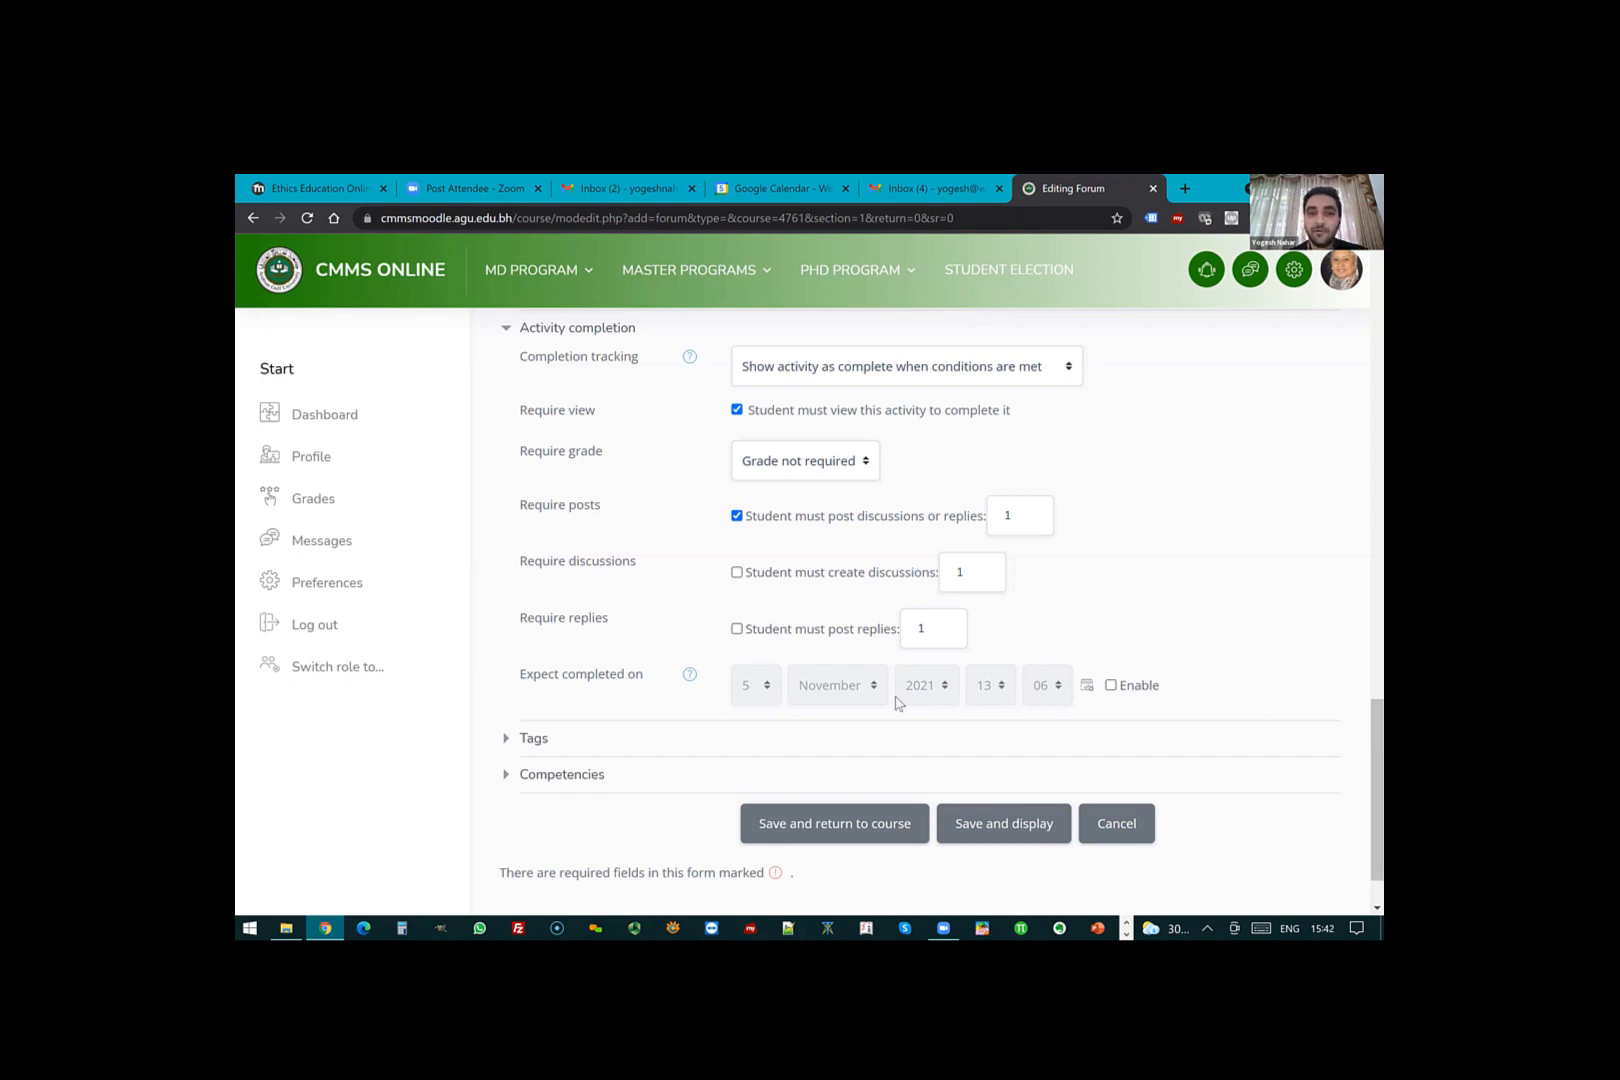
- Save and display the forum, and start defining a new rubric grading form from scratch
click(984, 826)
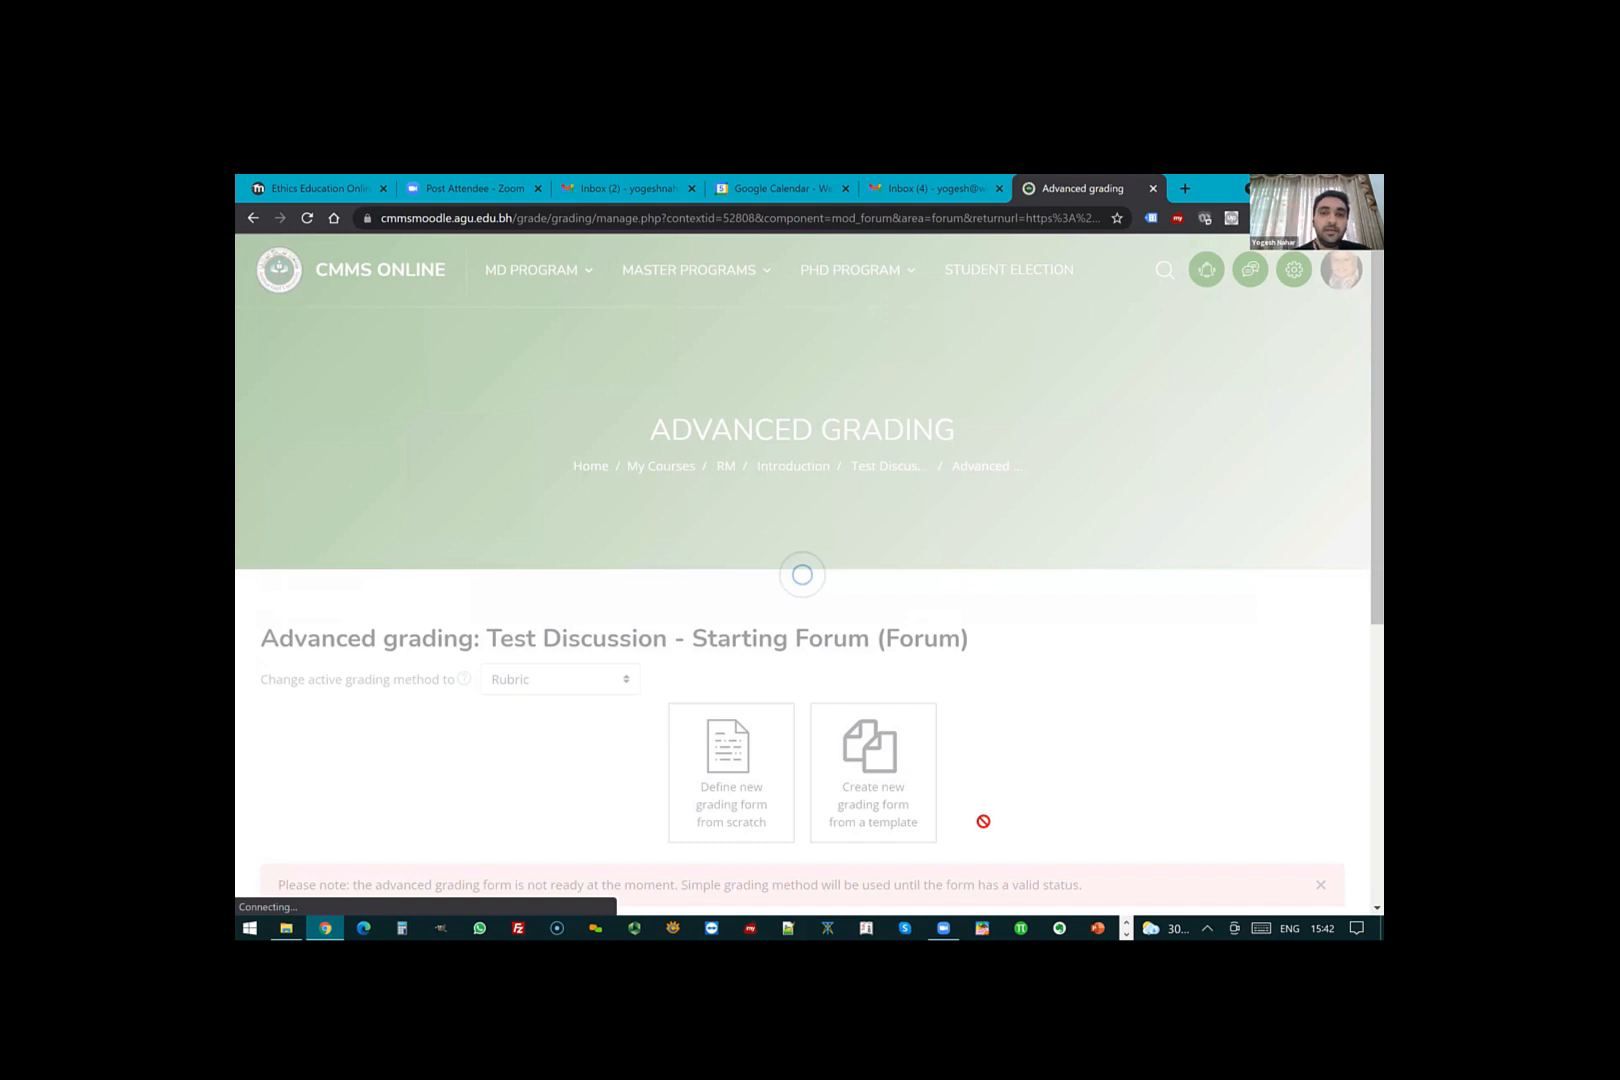
scroll(912, 771, down, 3)
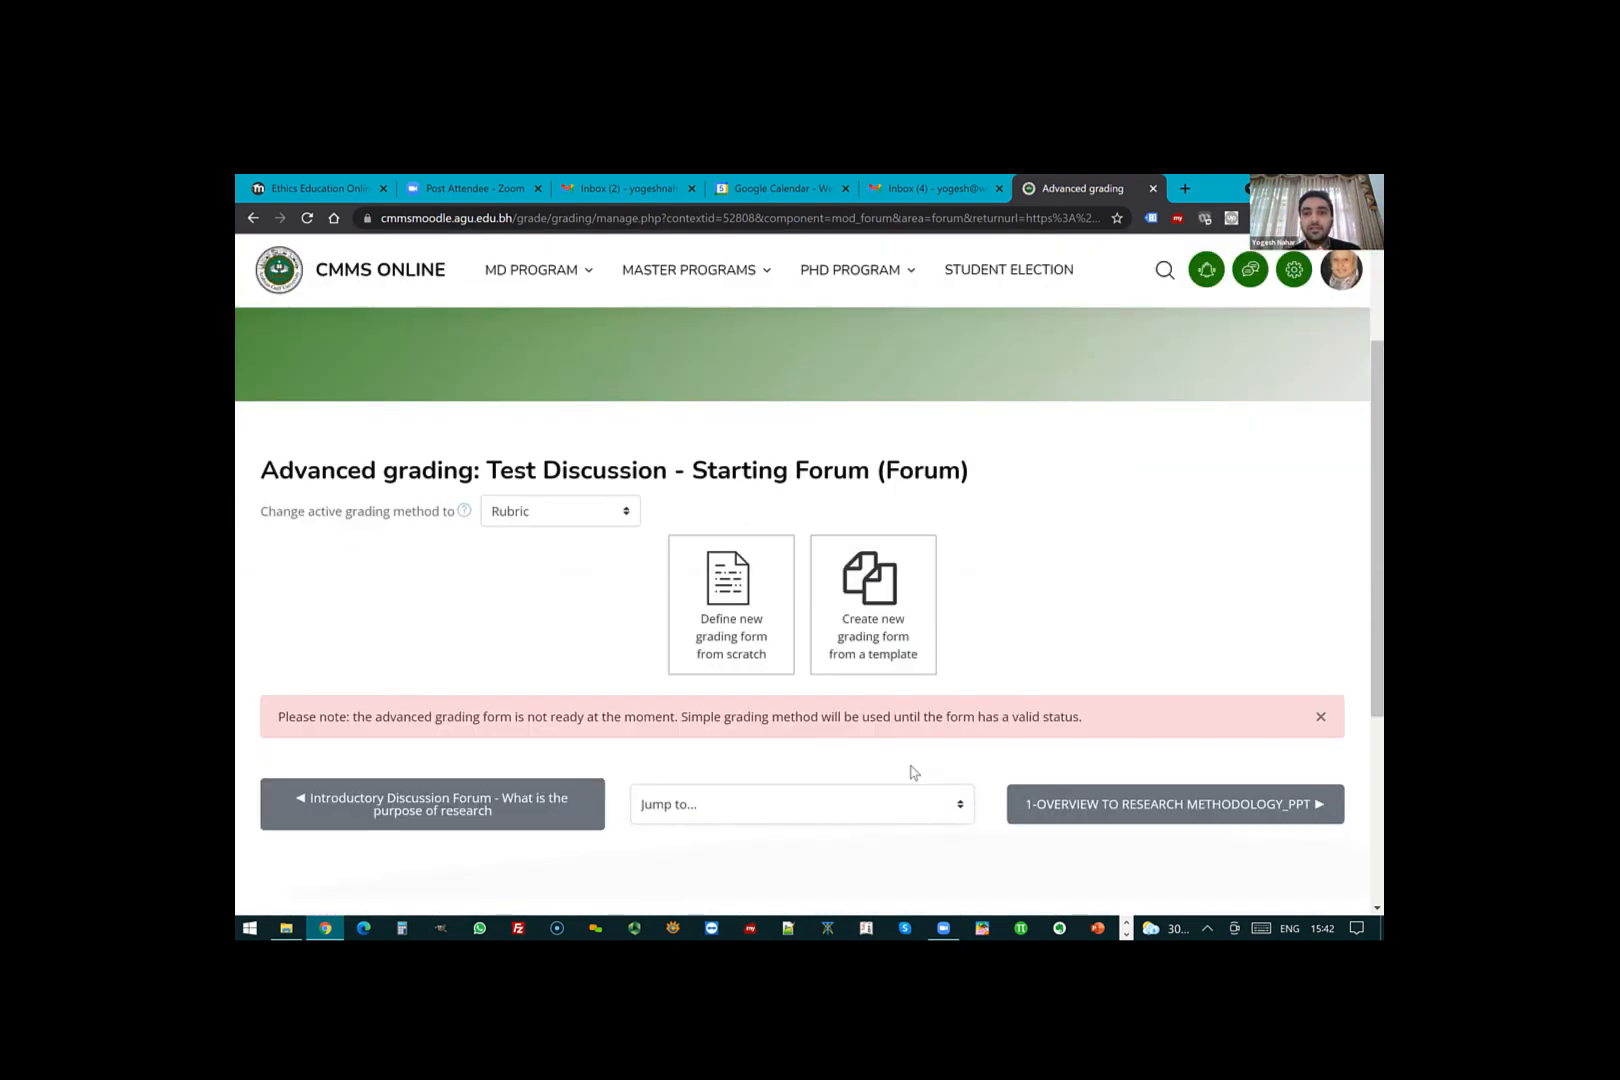
click(733, 592)
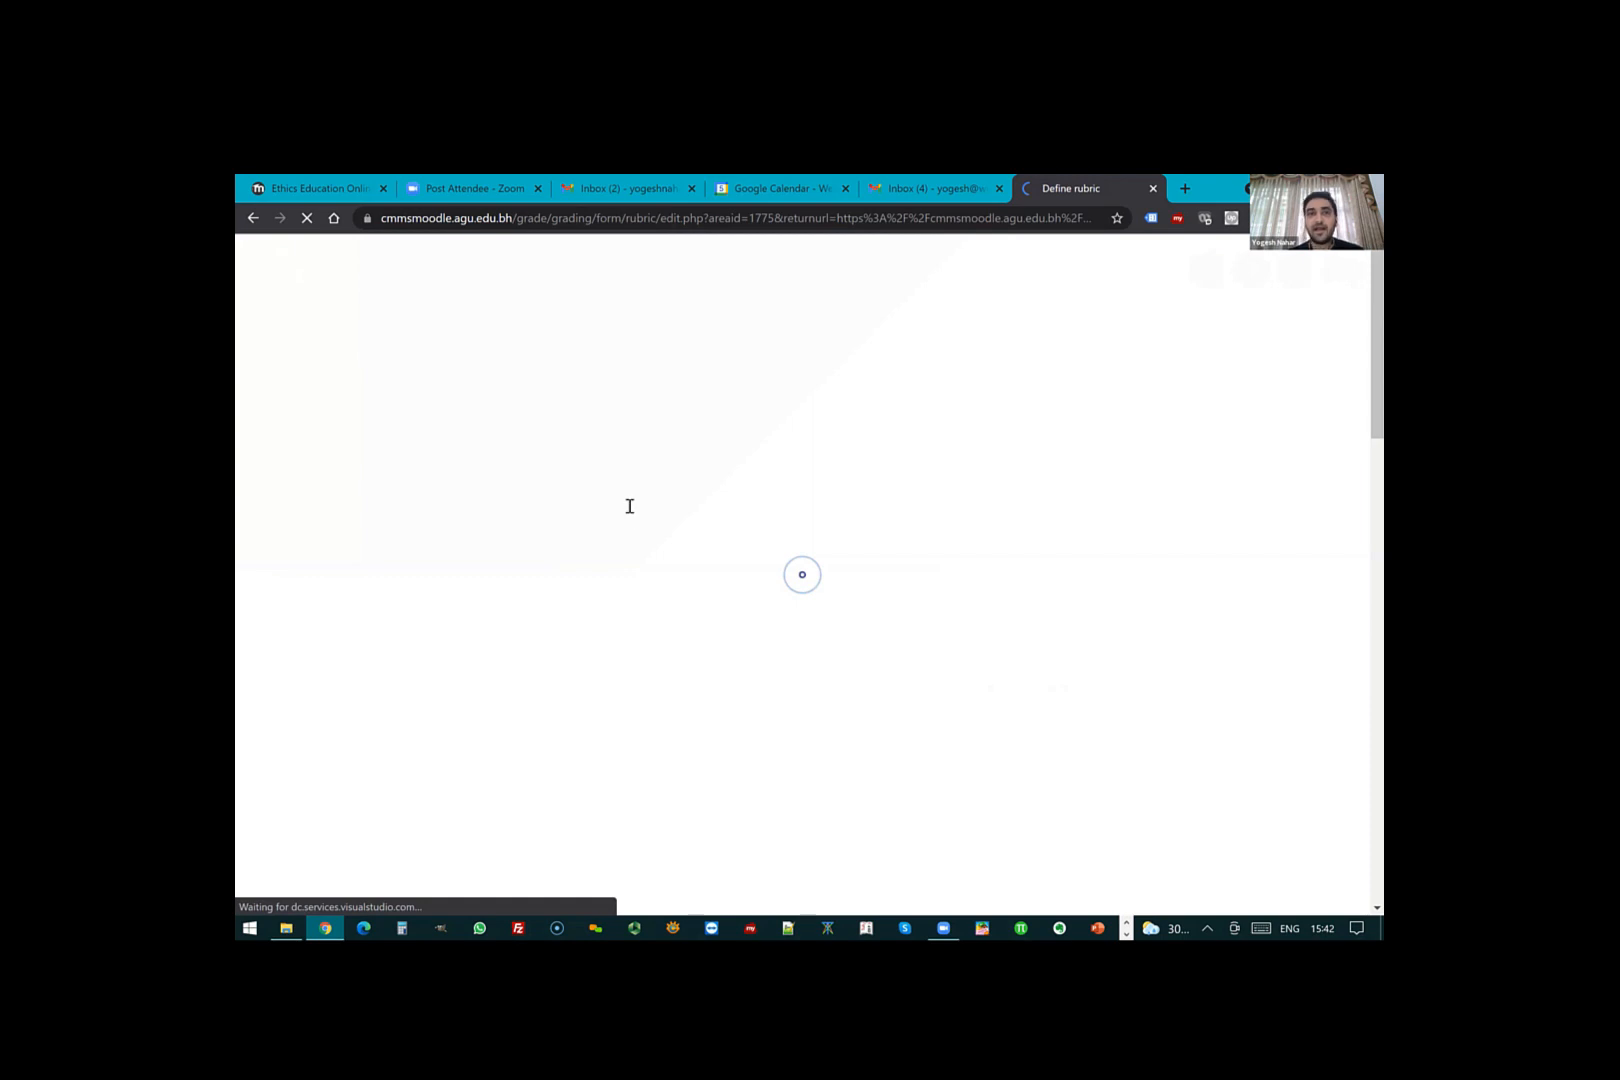
- Name the rubric "Discussion Forum Rubric - Research Methods"
scroll(613, 467, down, 2)
click(613, 467)
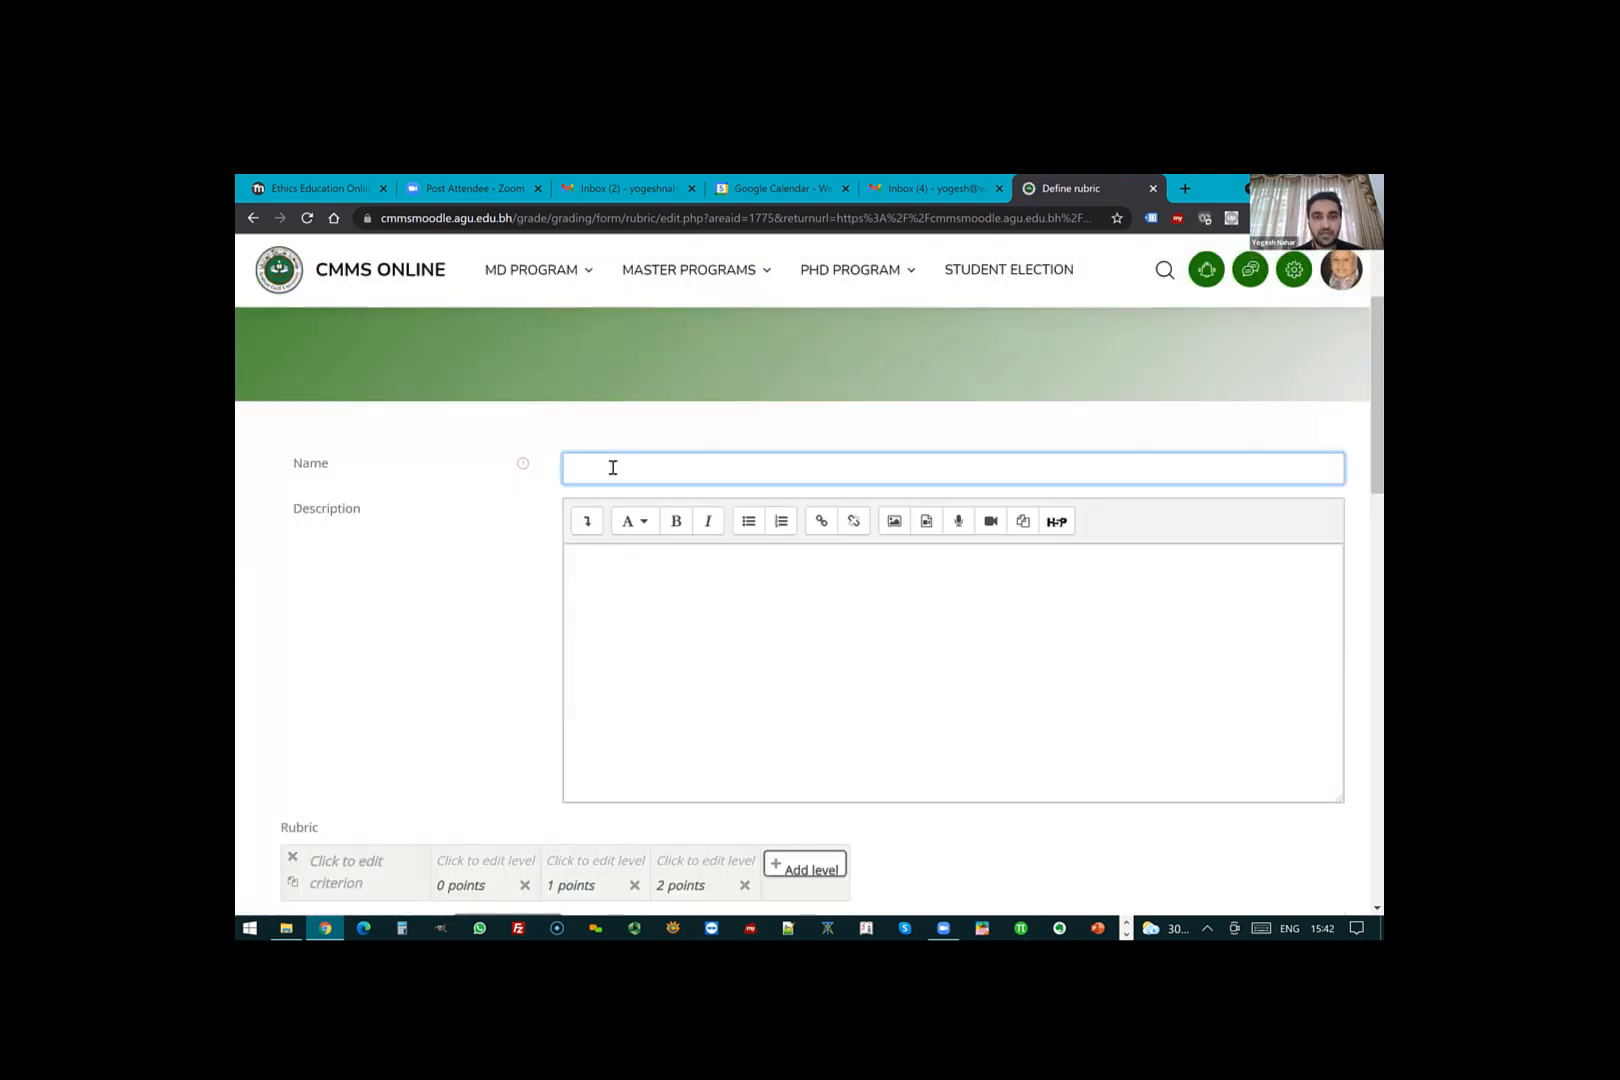
text(Discussion Forum Rubir)
text(c - Re)
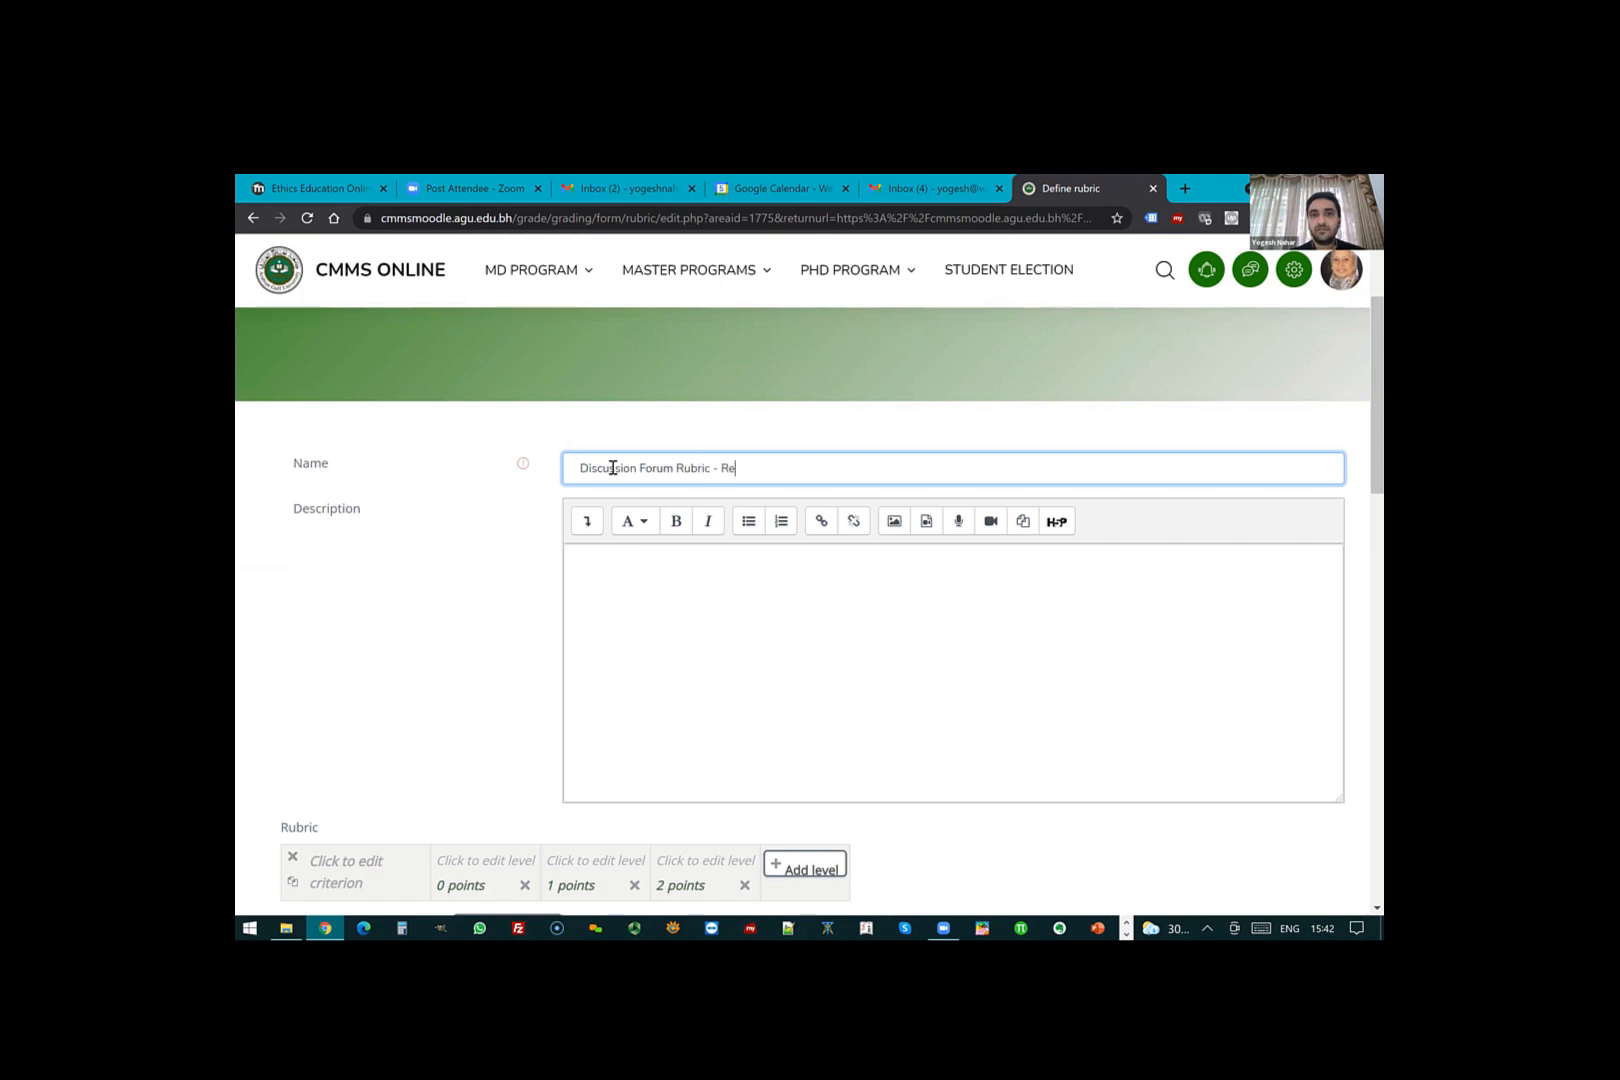
text(sesarc)
key(BackSpace)
key(BackSpace)
key(BackSpace)
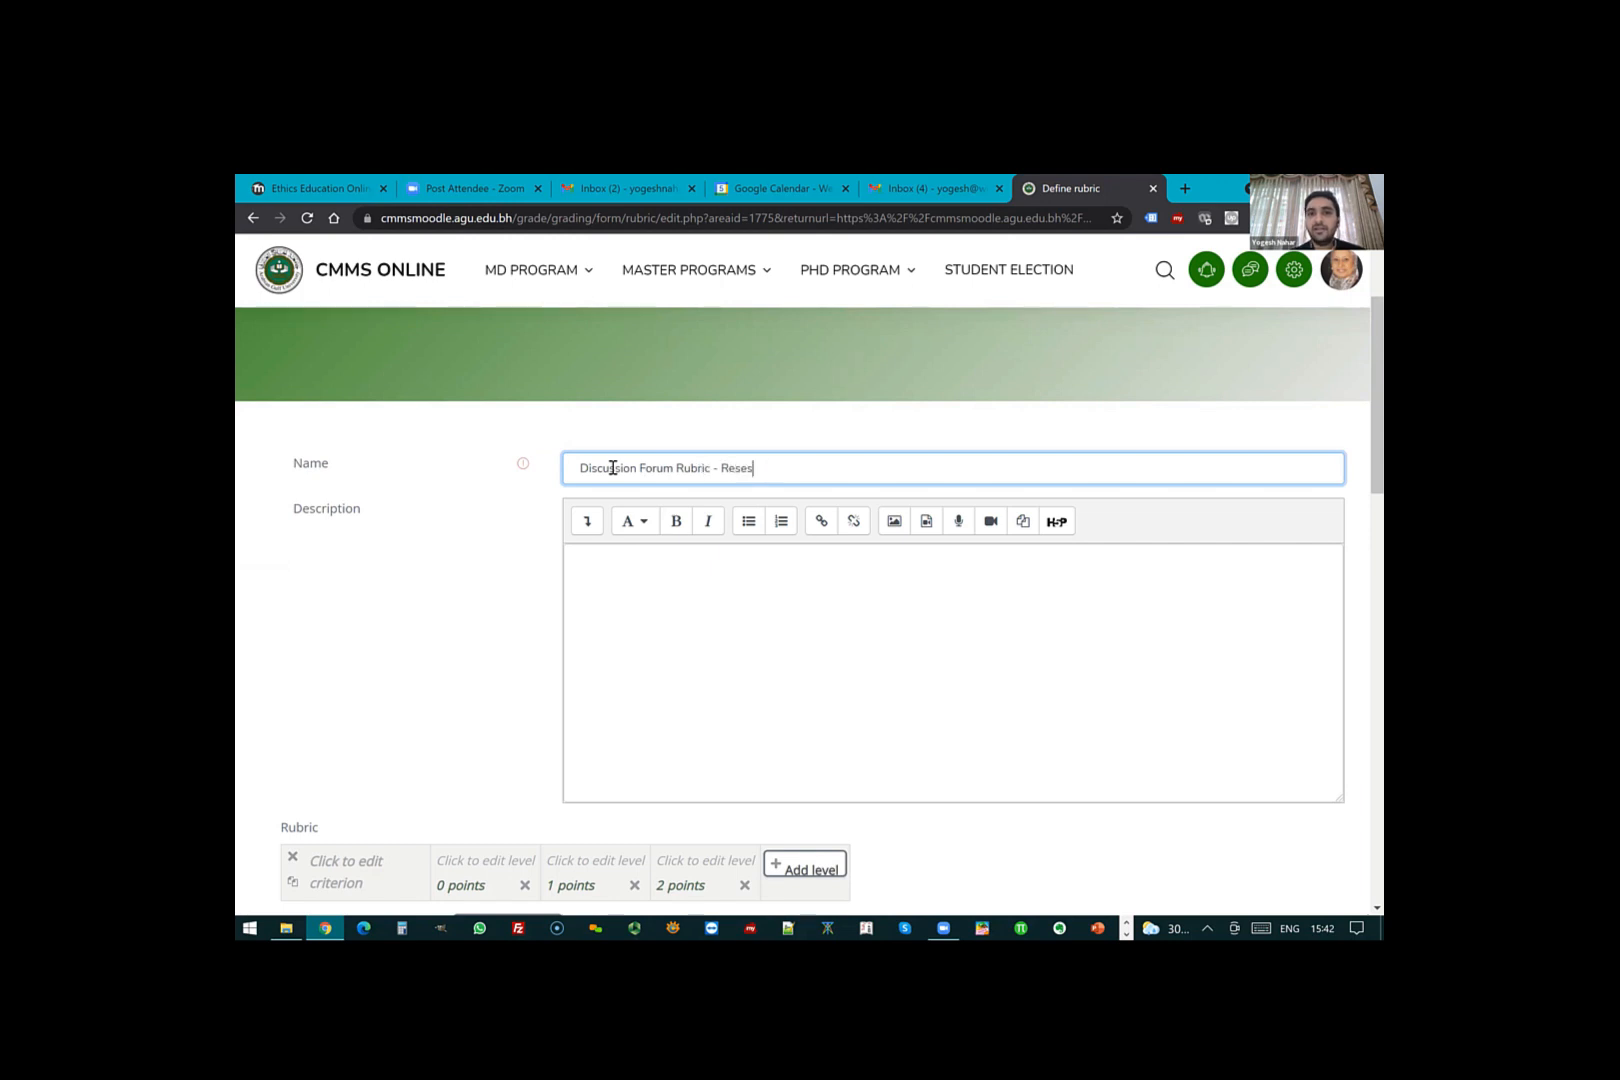
text(arc)
key(BackSpace)
key(BackSpace)
key(BackSpace)
key(BackSpace)
key(BackSpace)
text(earch Methods)
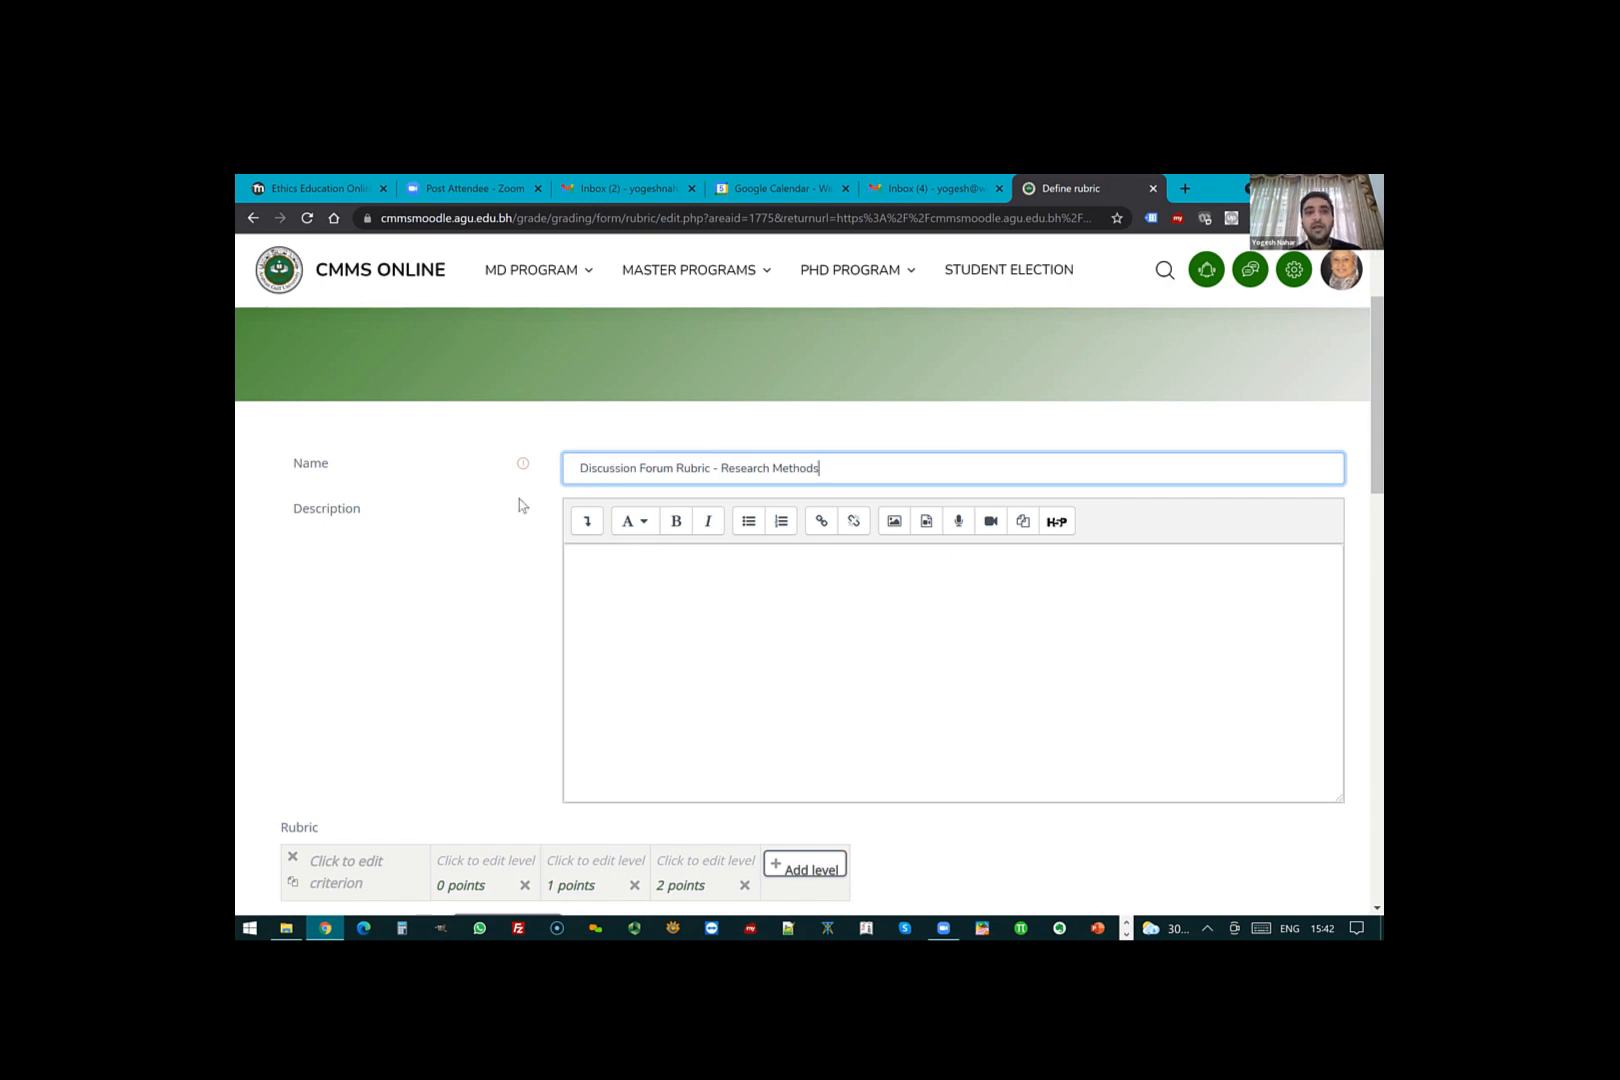
- Enter "Interactivity" as the rubric's first criterion
scroll(403, 483, down, 2)
scroll(289, 568, down, 1)
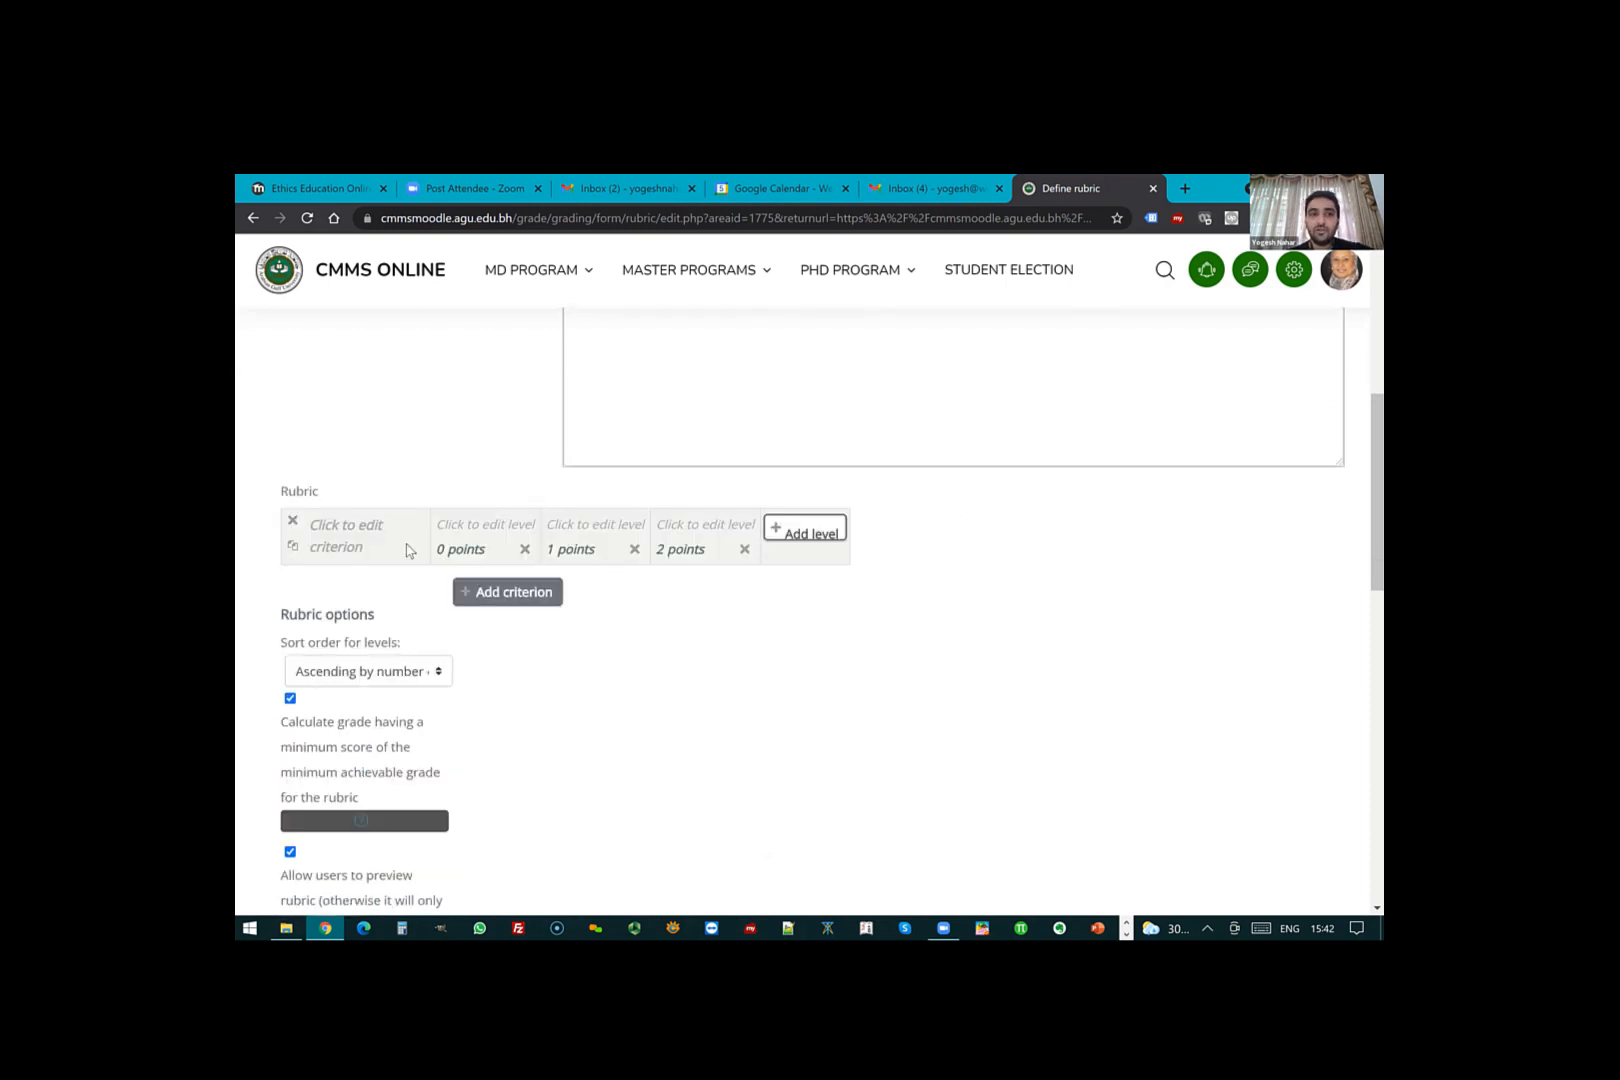
click(356, 528)
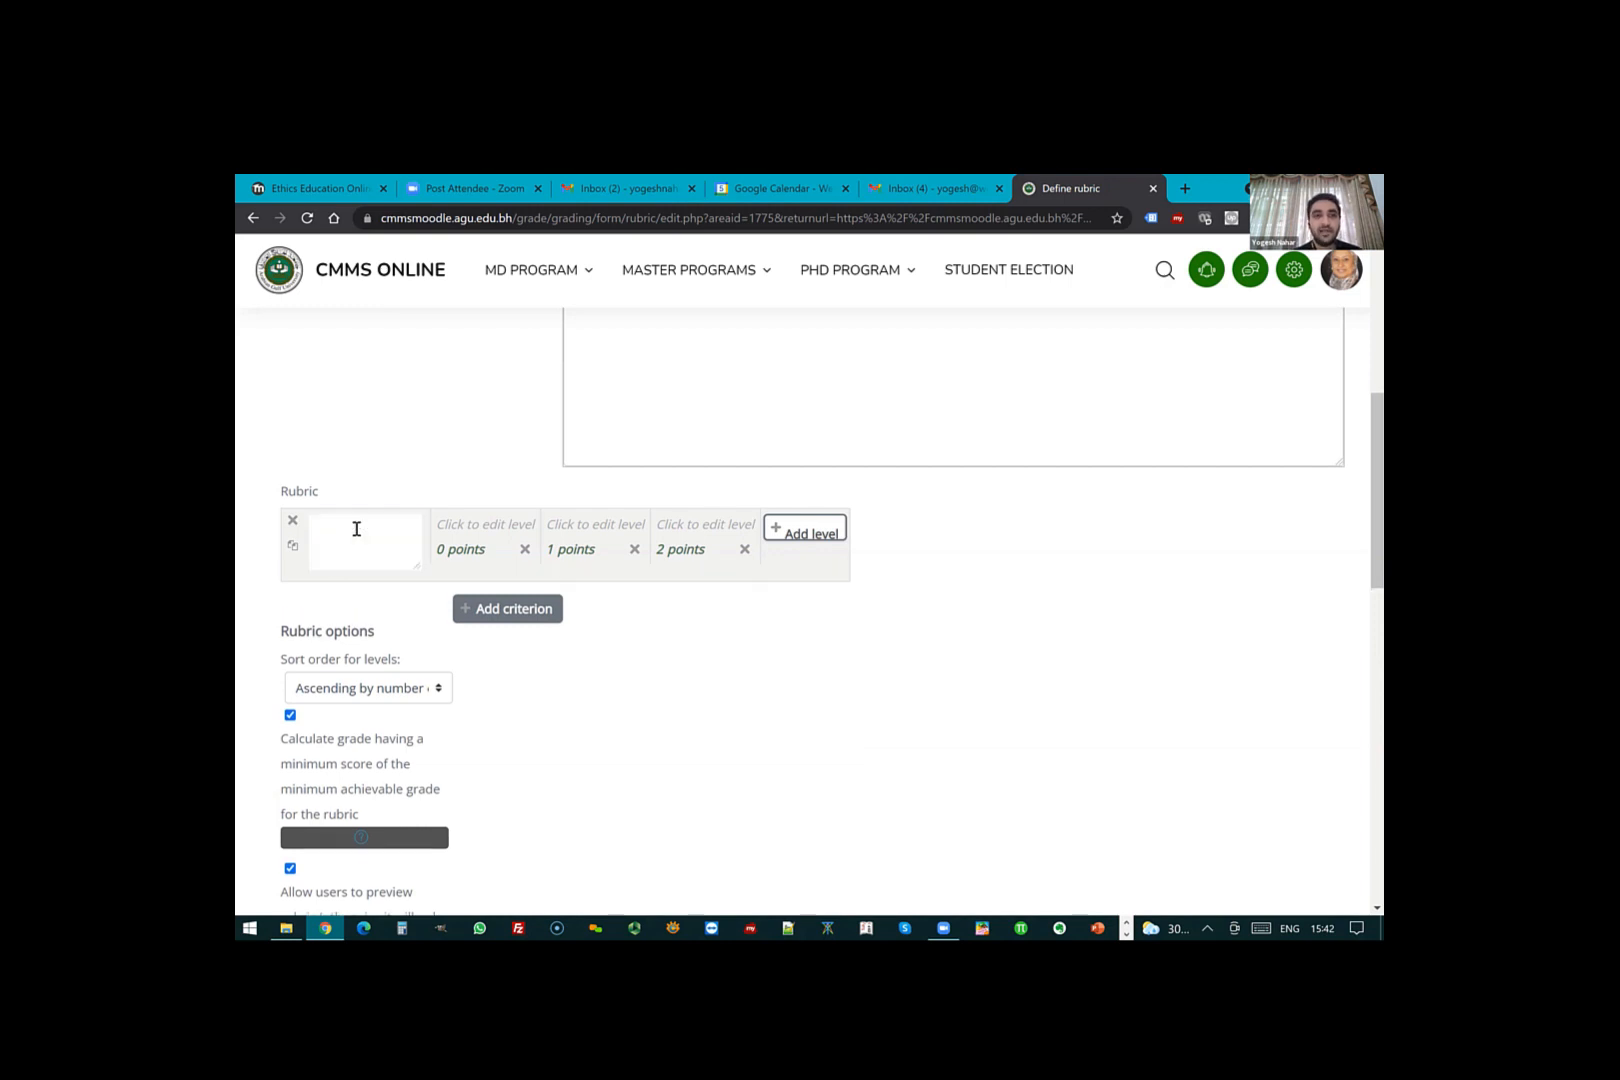
text(Interactivity)
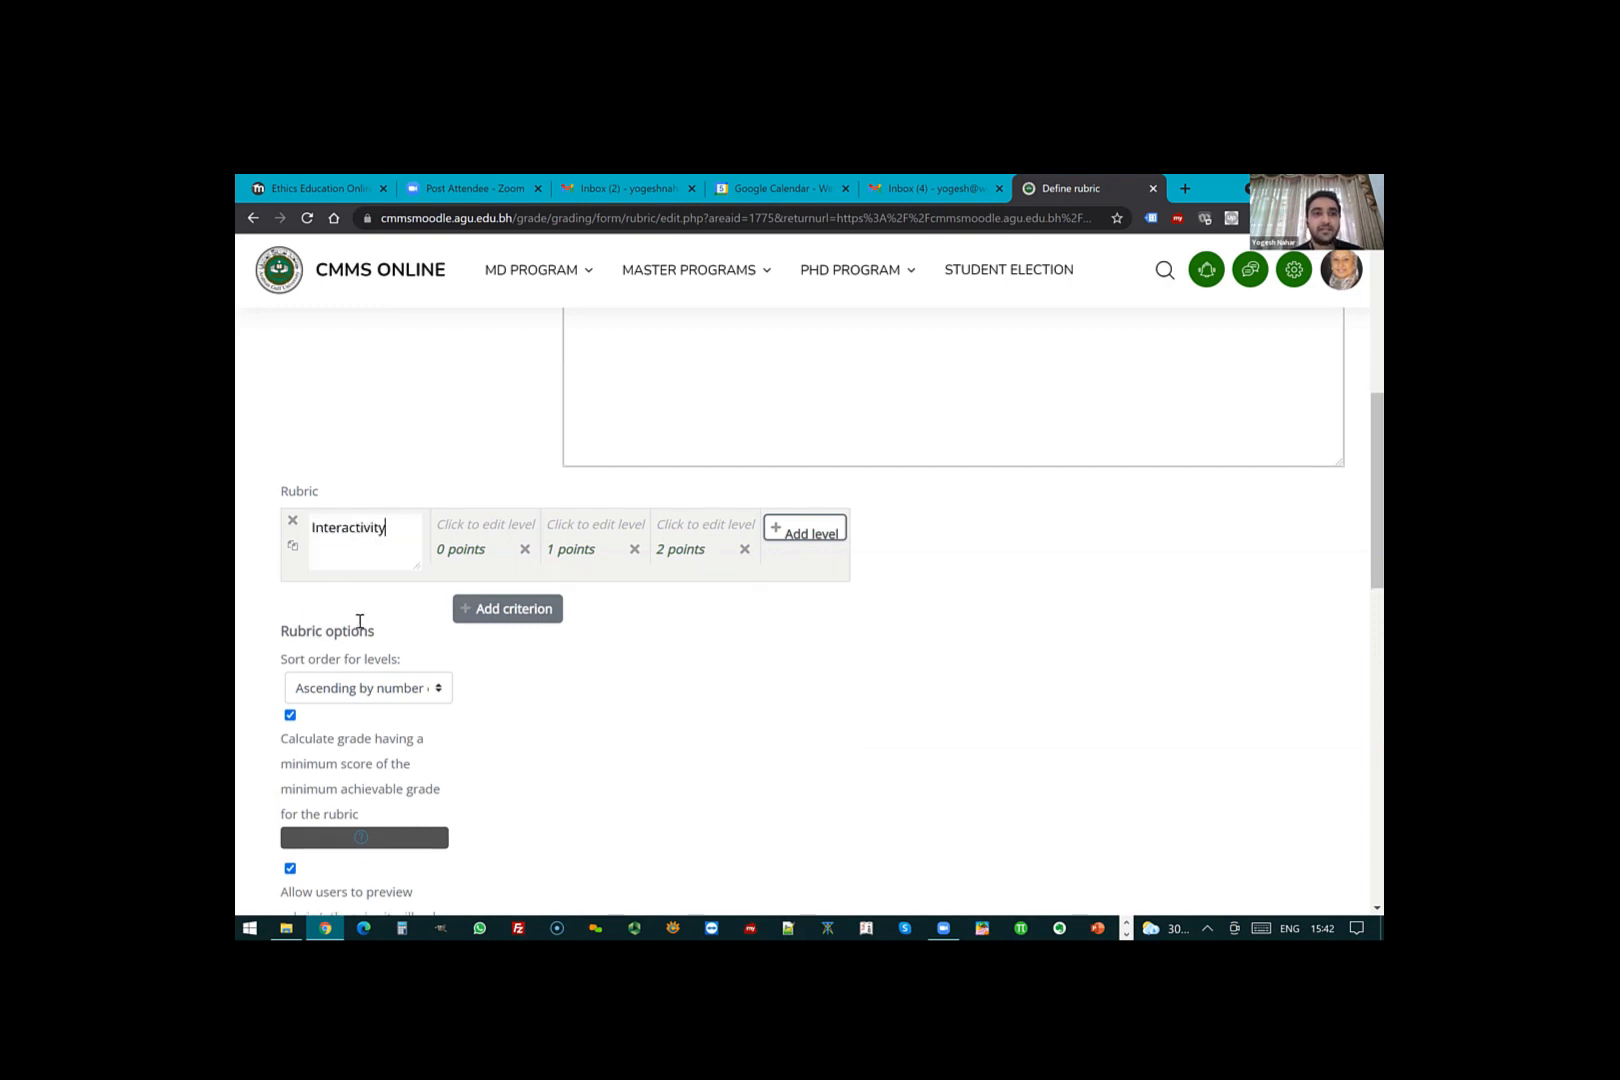
- Add a second criterion to the rubric and enter "Use of Language" for it
key(Tab)
key(Return)
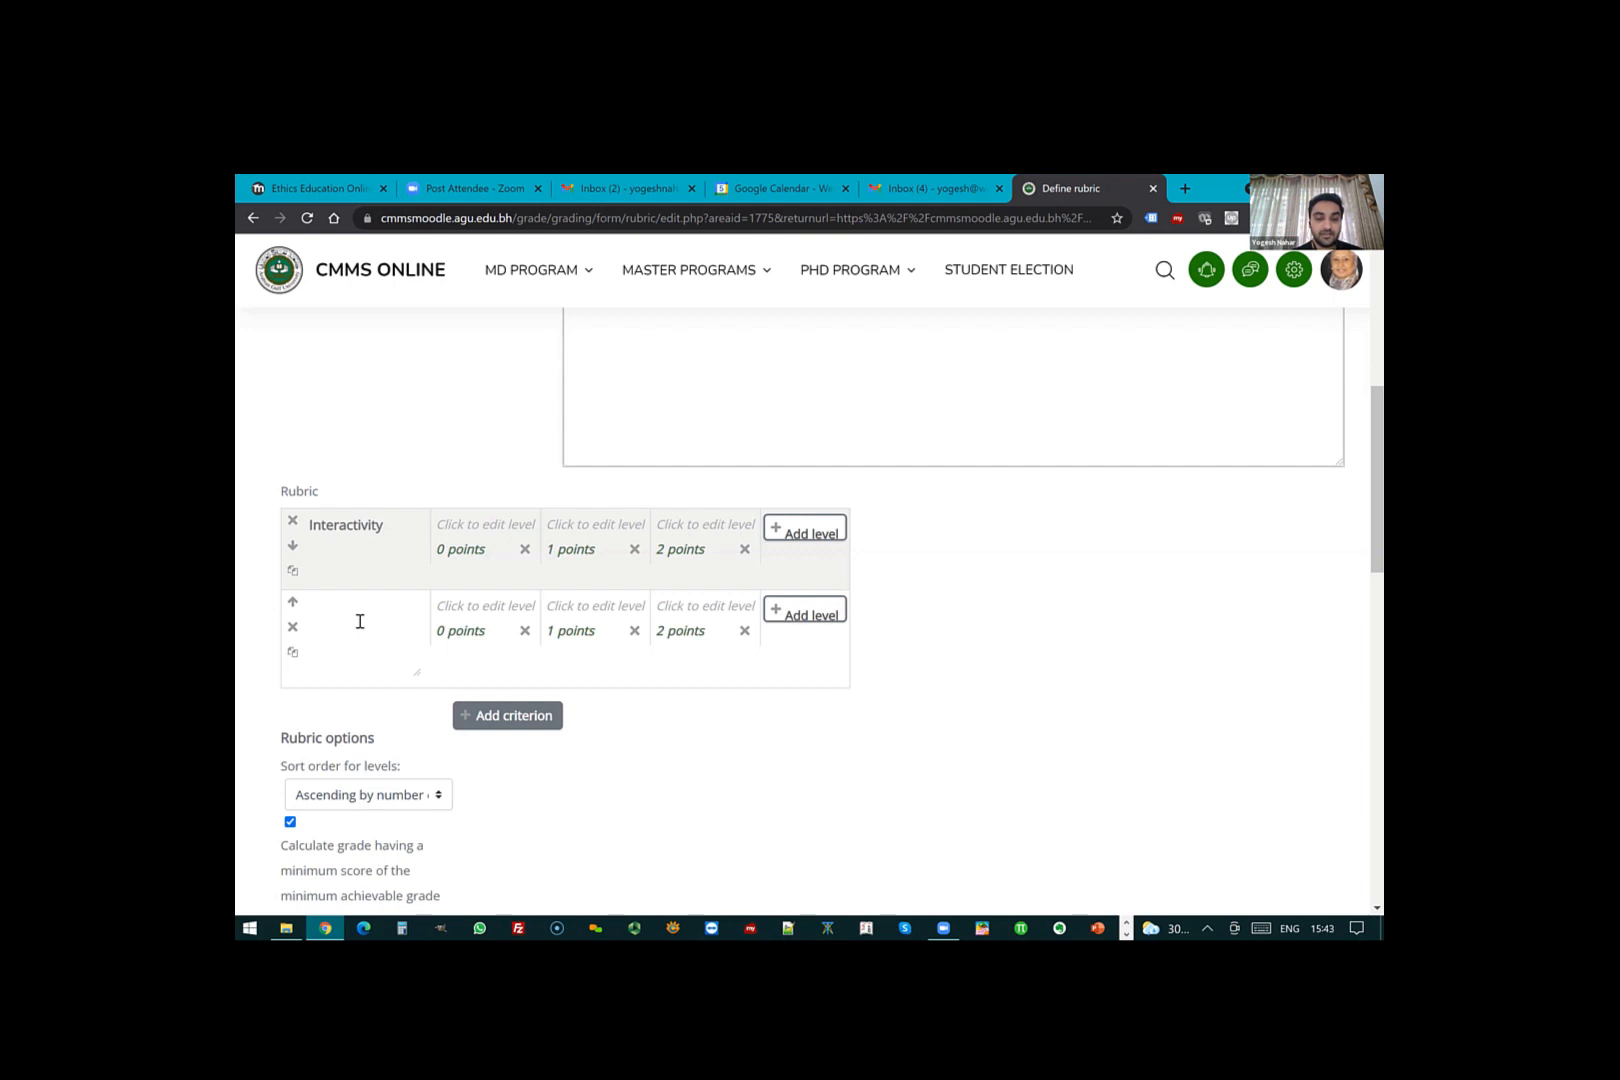
text(S)
key(BackSpace)
text(use)
key(BackSpace)
key(BackSpace)
key(BackSpace)
text(Use of Language)
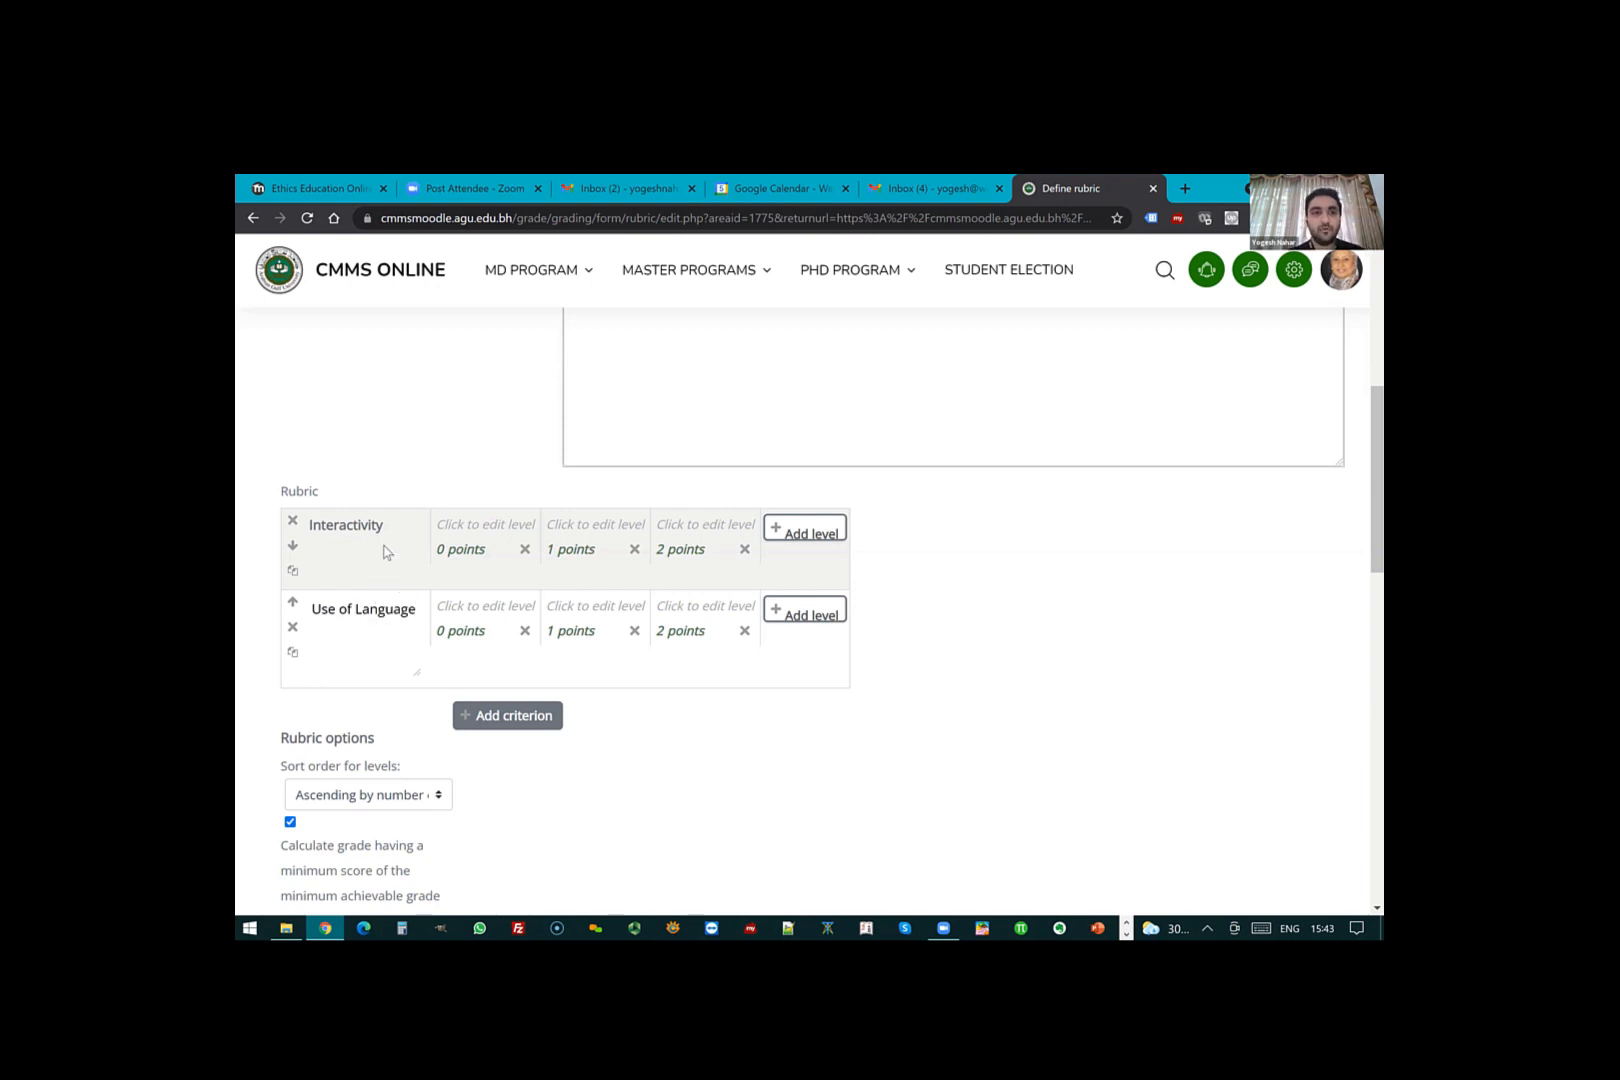
- Name the Interactivity criterion's first two levels "Moderate" and "Professional", and delete its third level
click(502, 525)
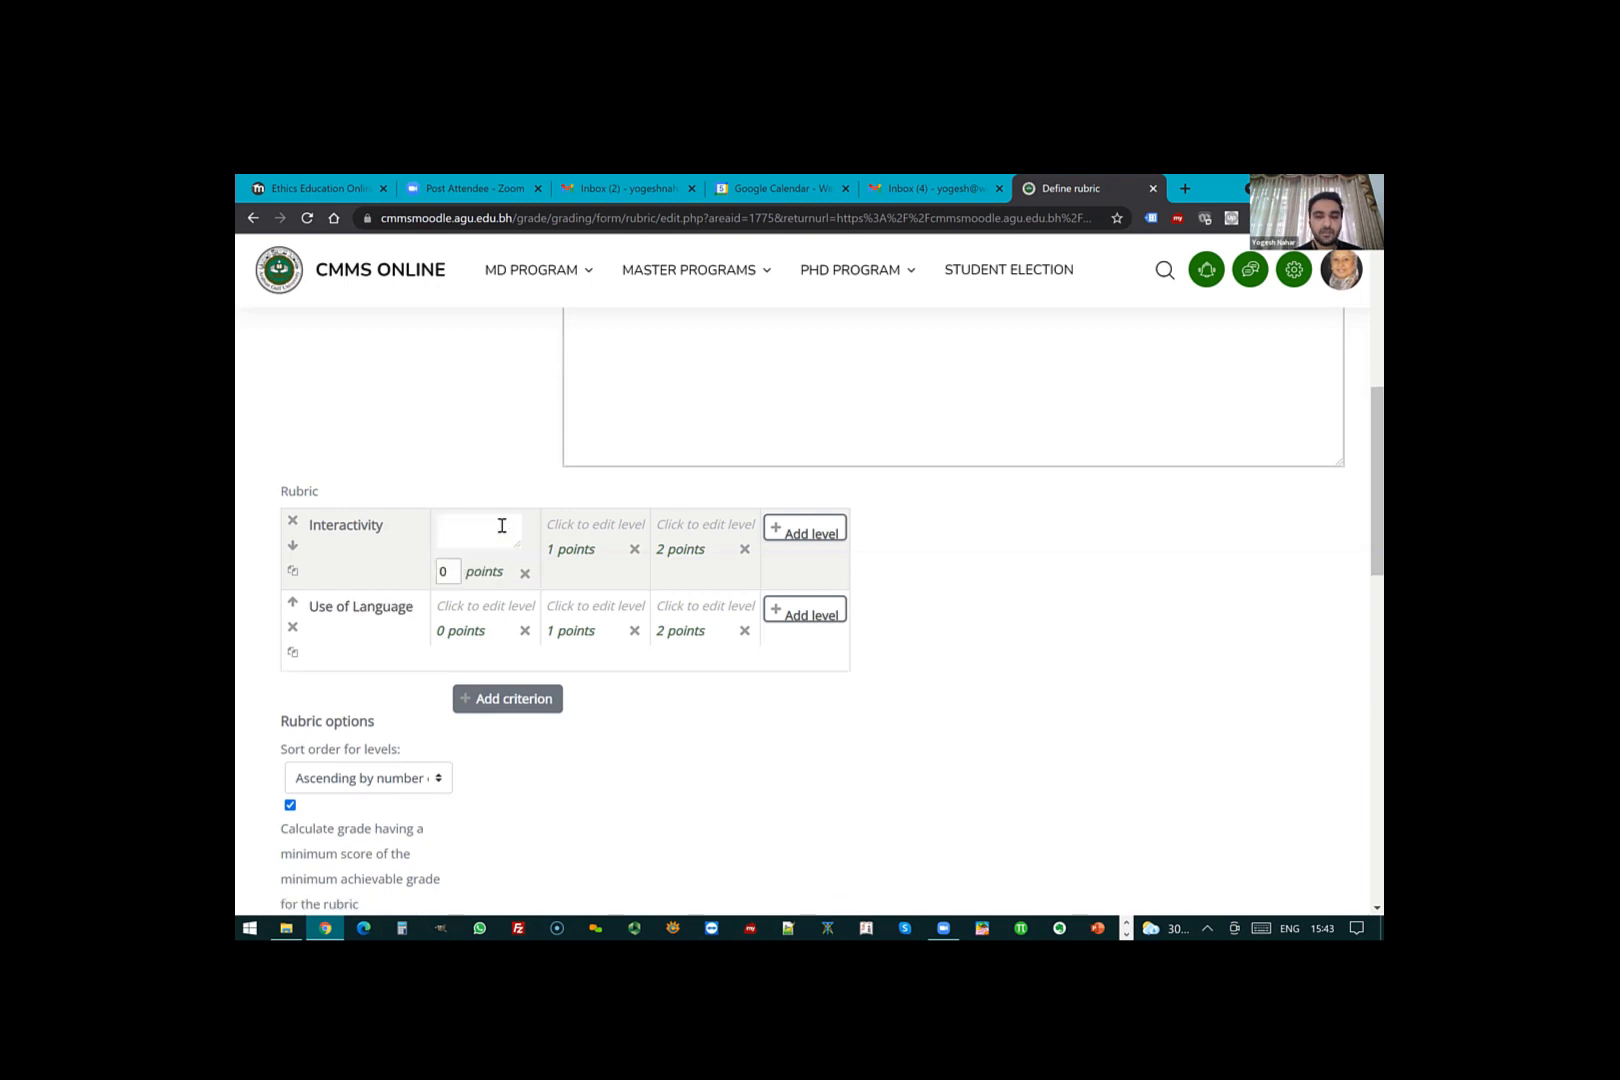
text(Moder)
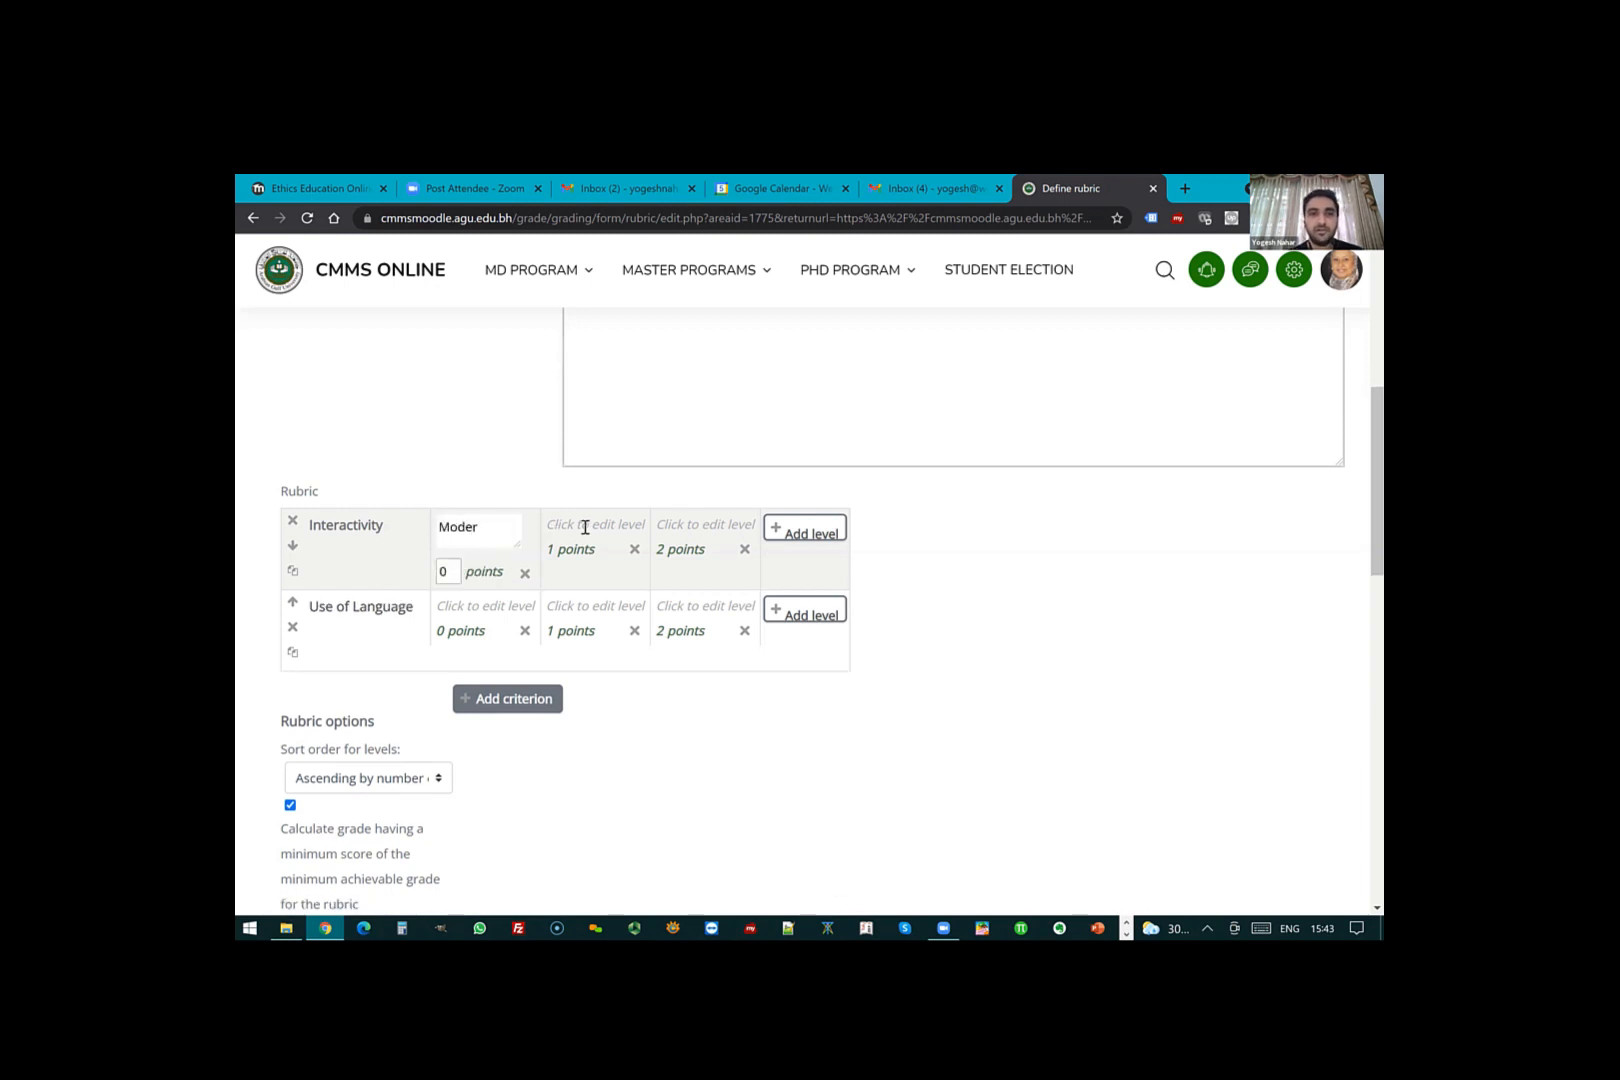
text(ate)
click(585, 527)
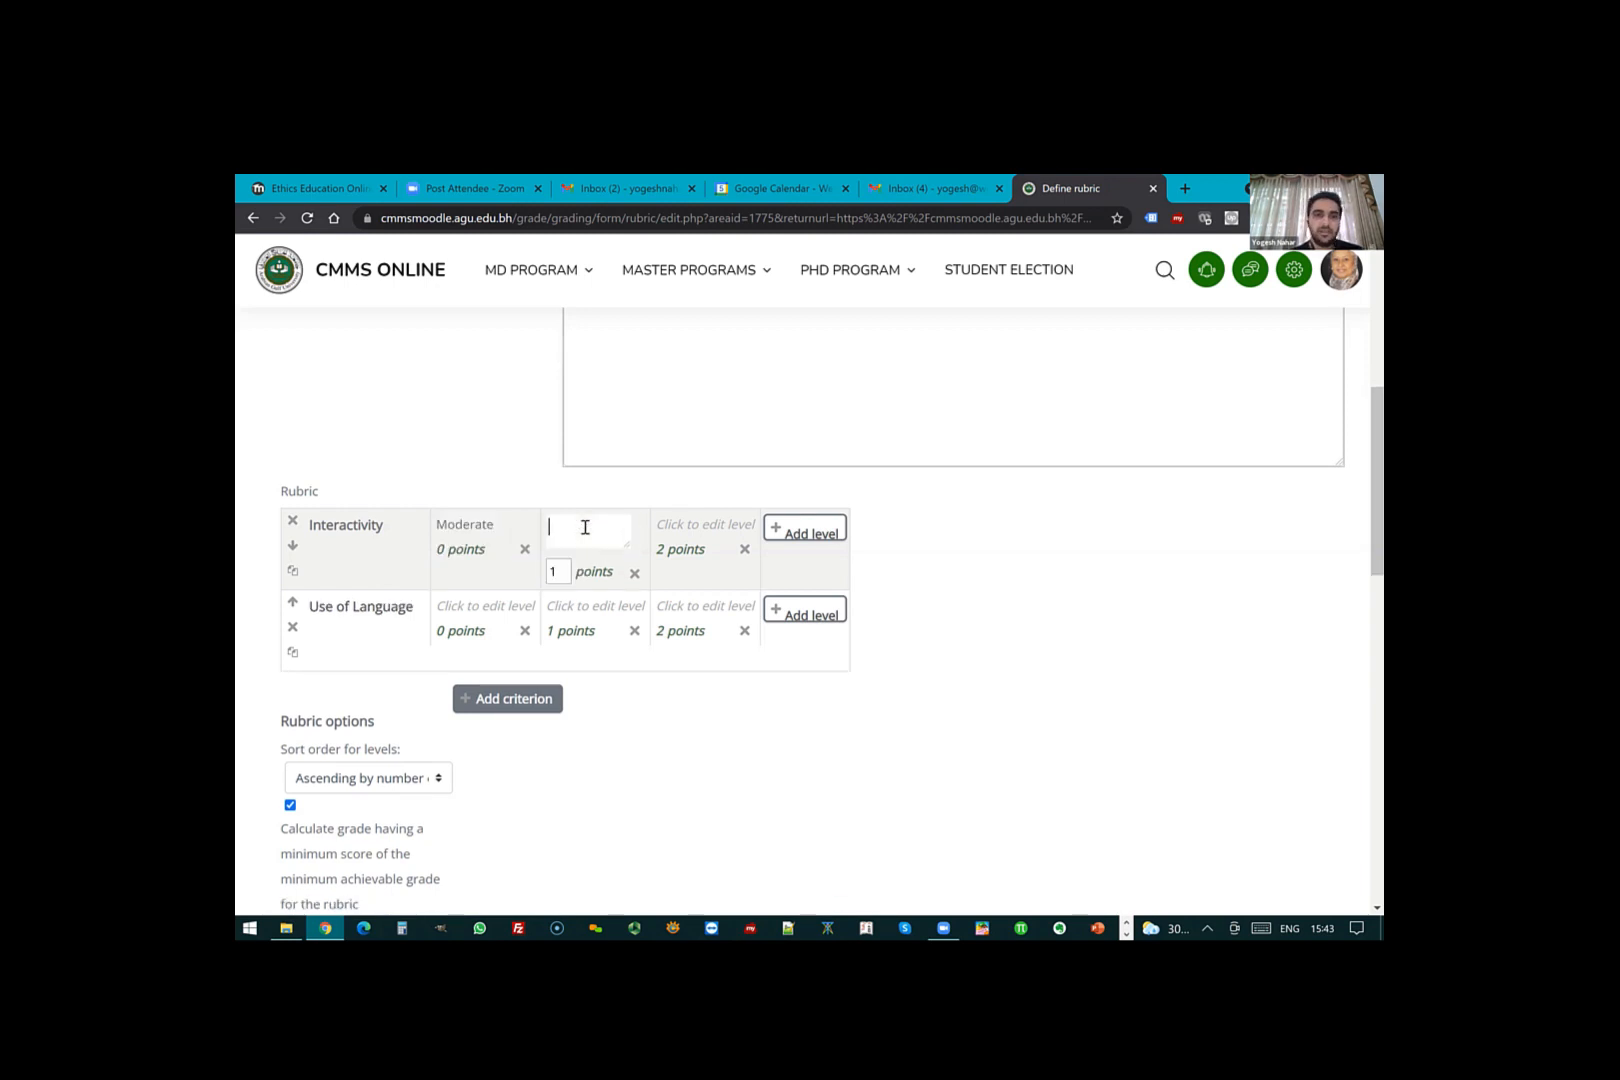
text(Professional)
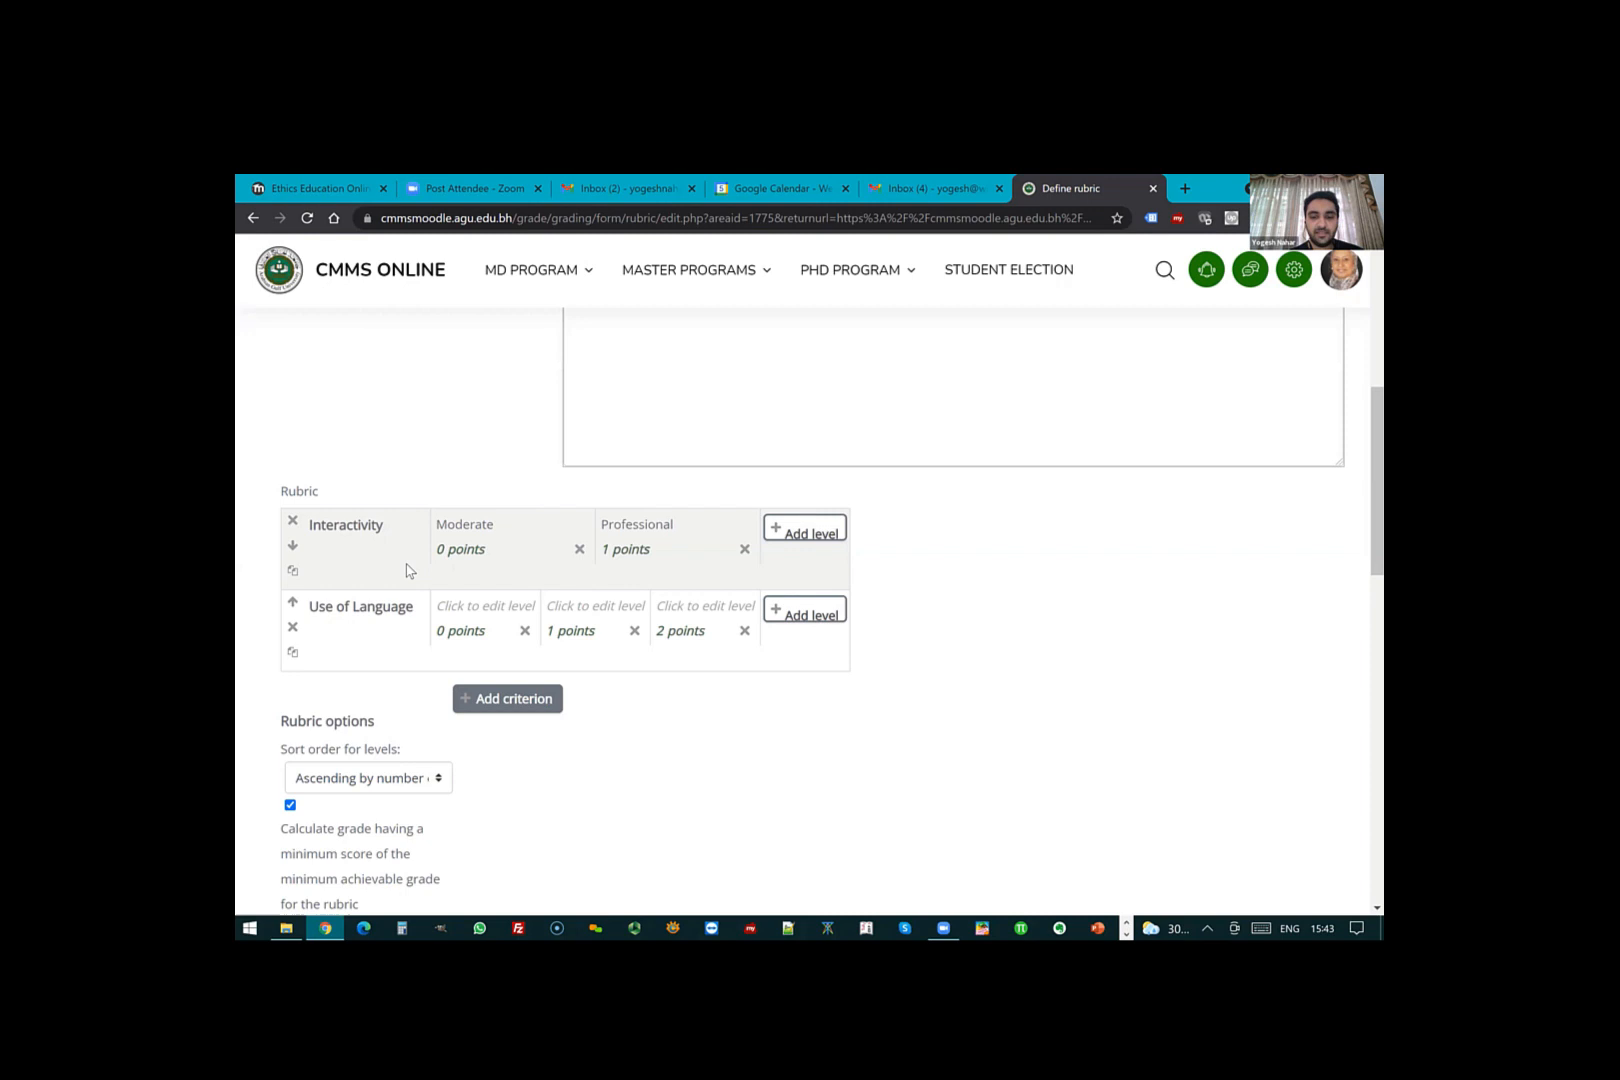
- Set the Interactivity criterion's scores to 20 points for Moderate and 50 points for Professional
click(443, 551)
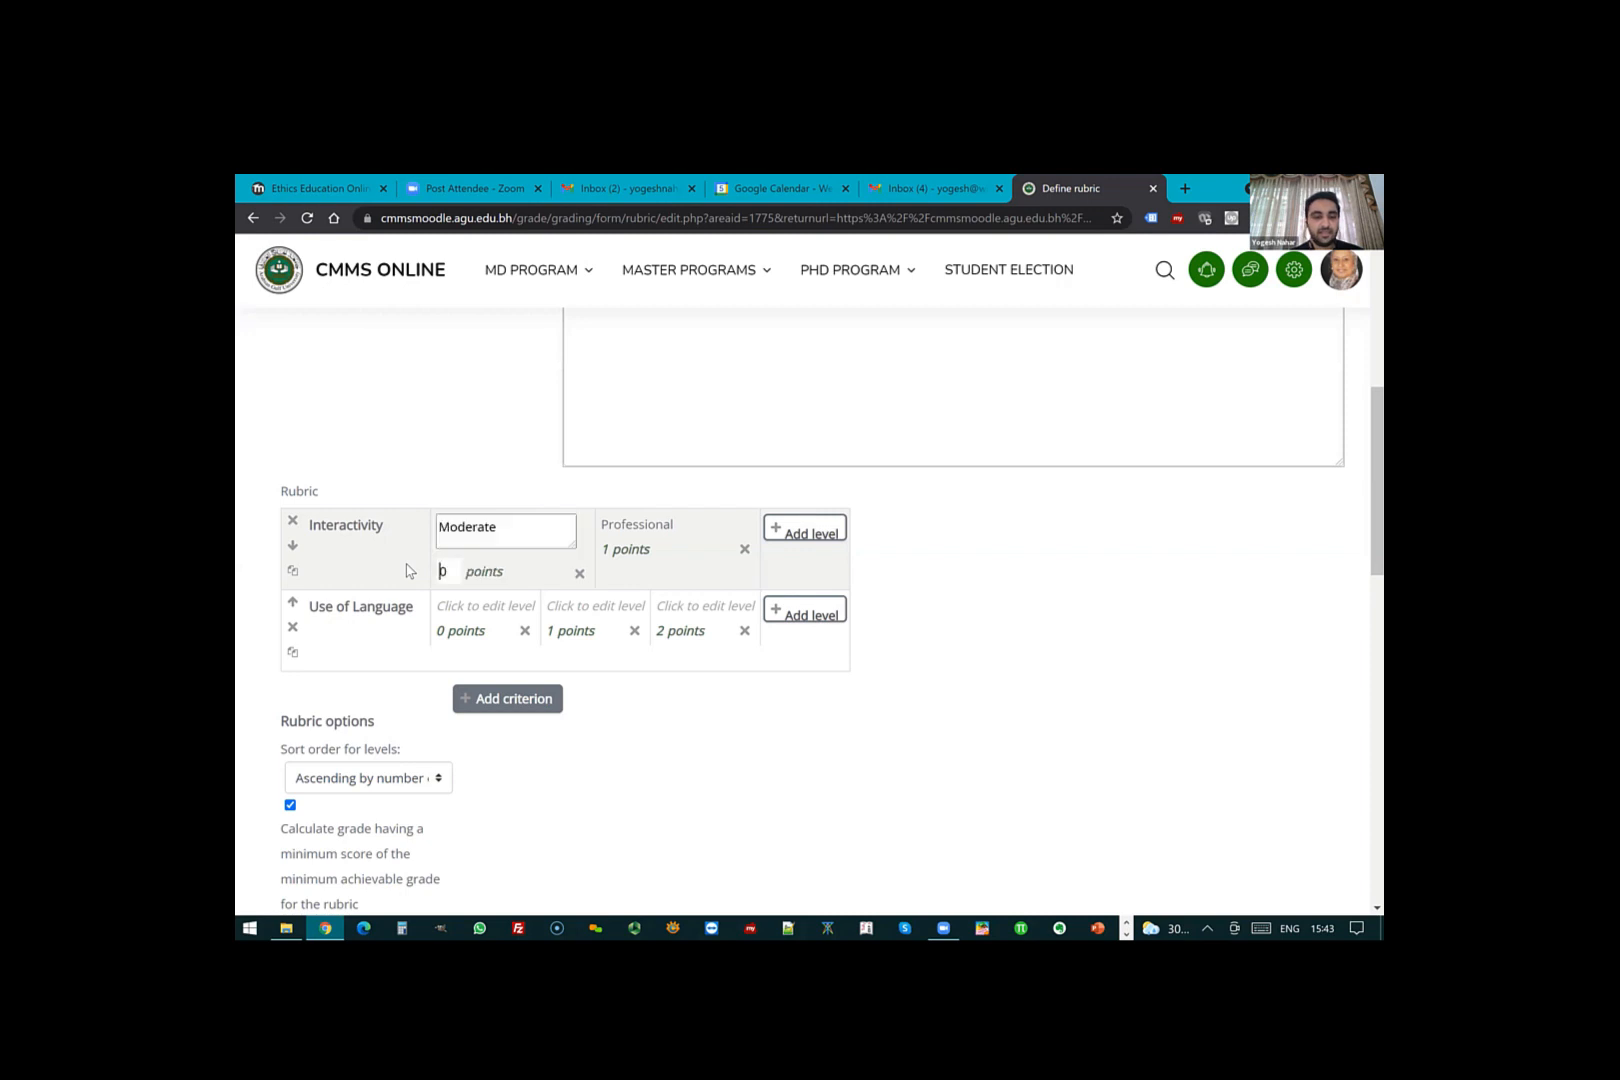
click(406, 565)
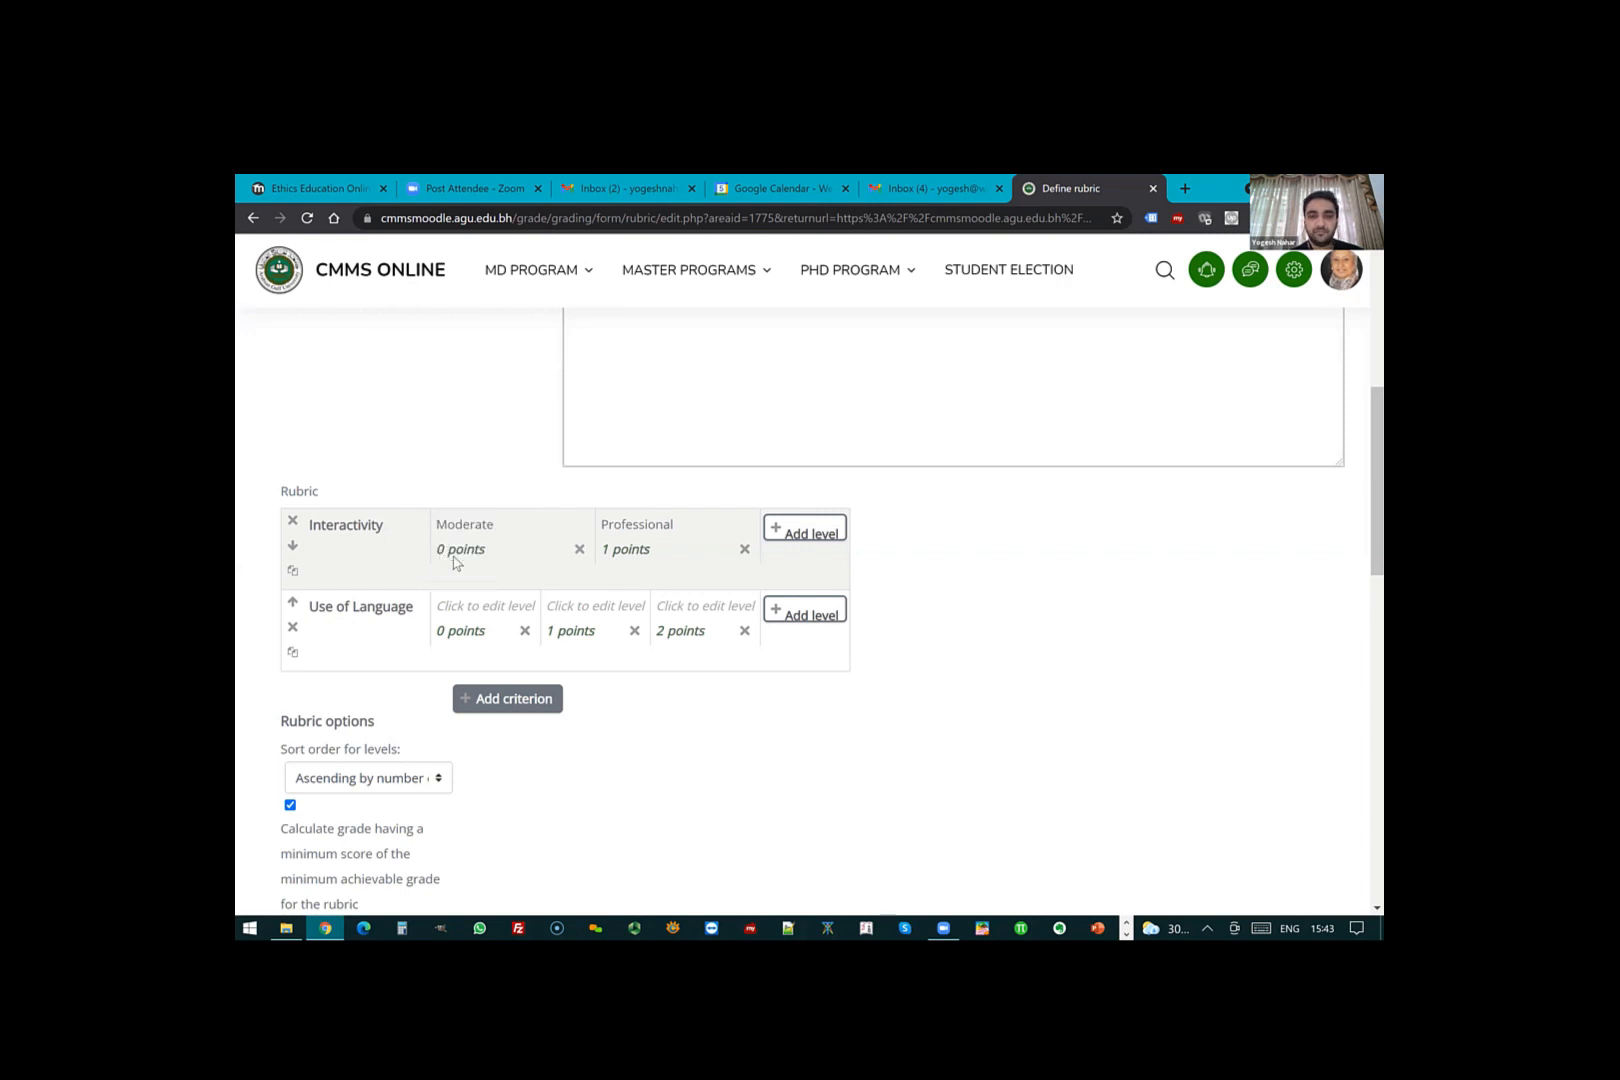
click(453, 562)
text(20)
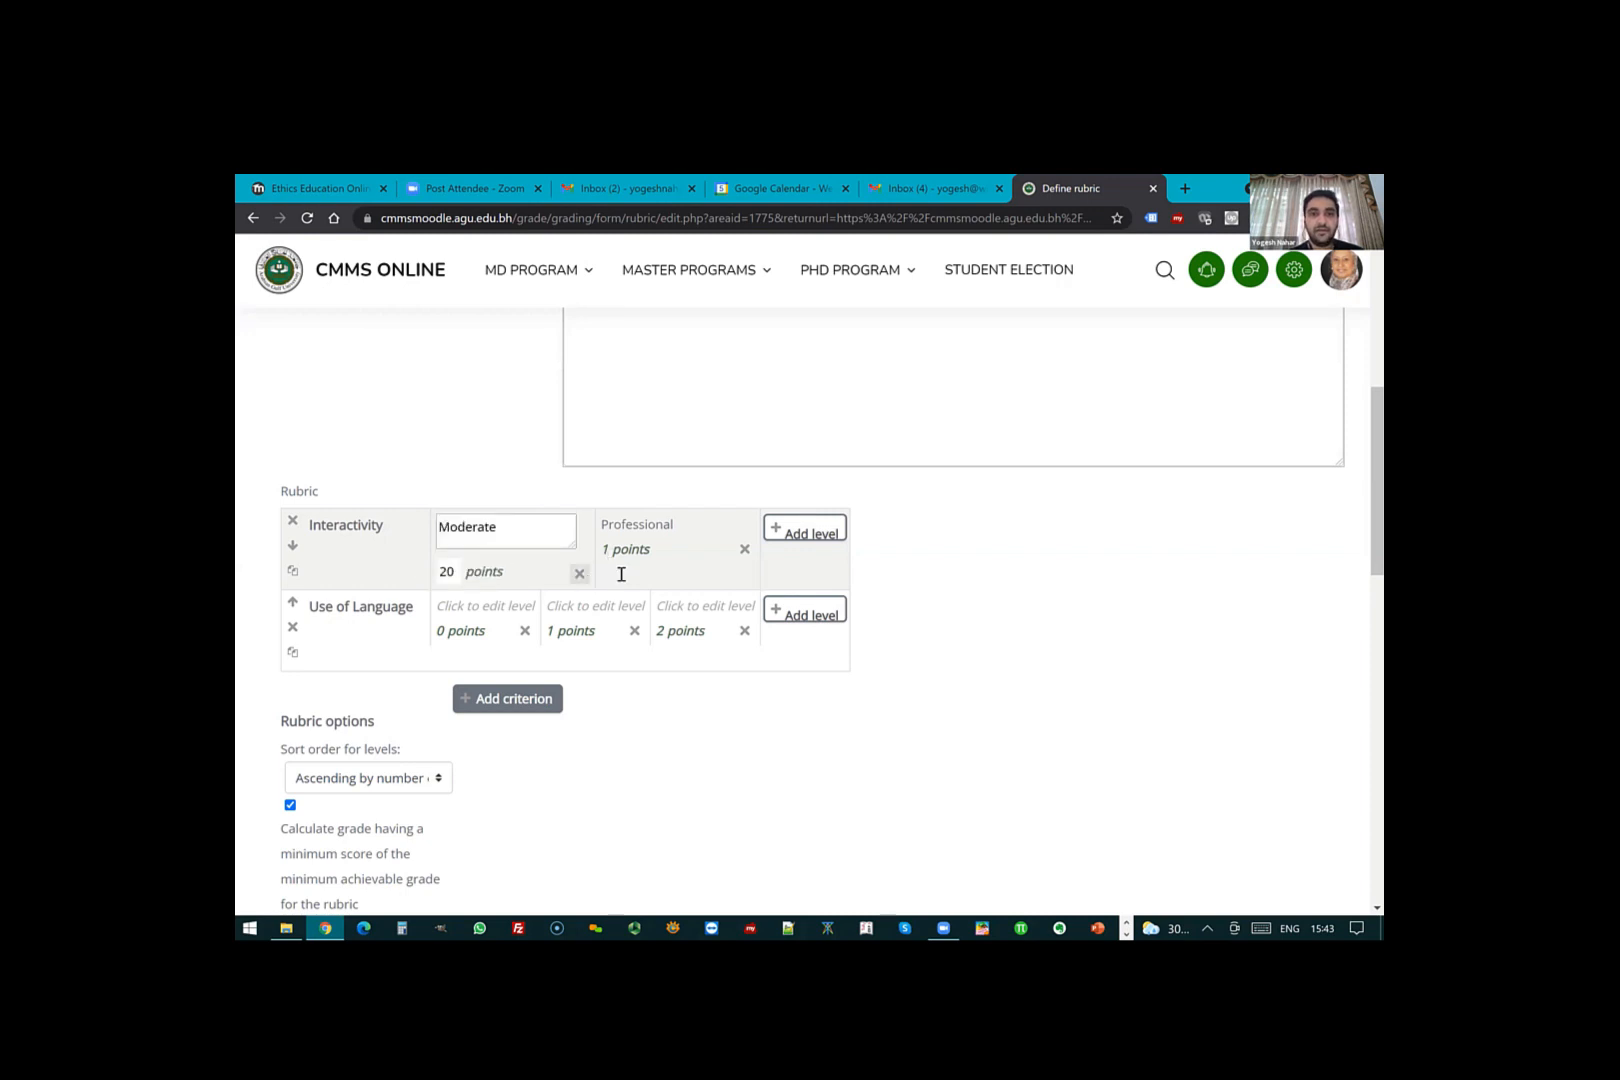
click(621, 574)
drag(621, 574, 578, 575)
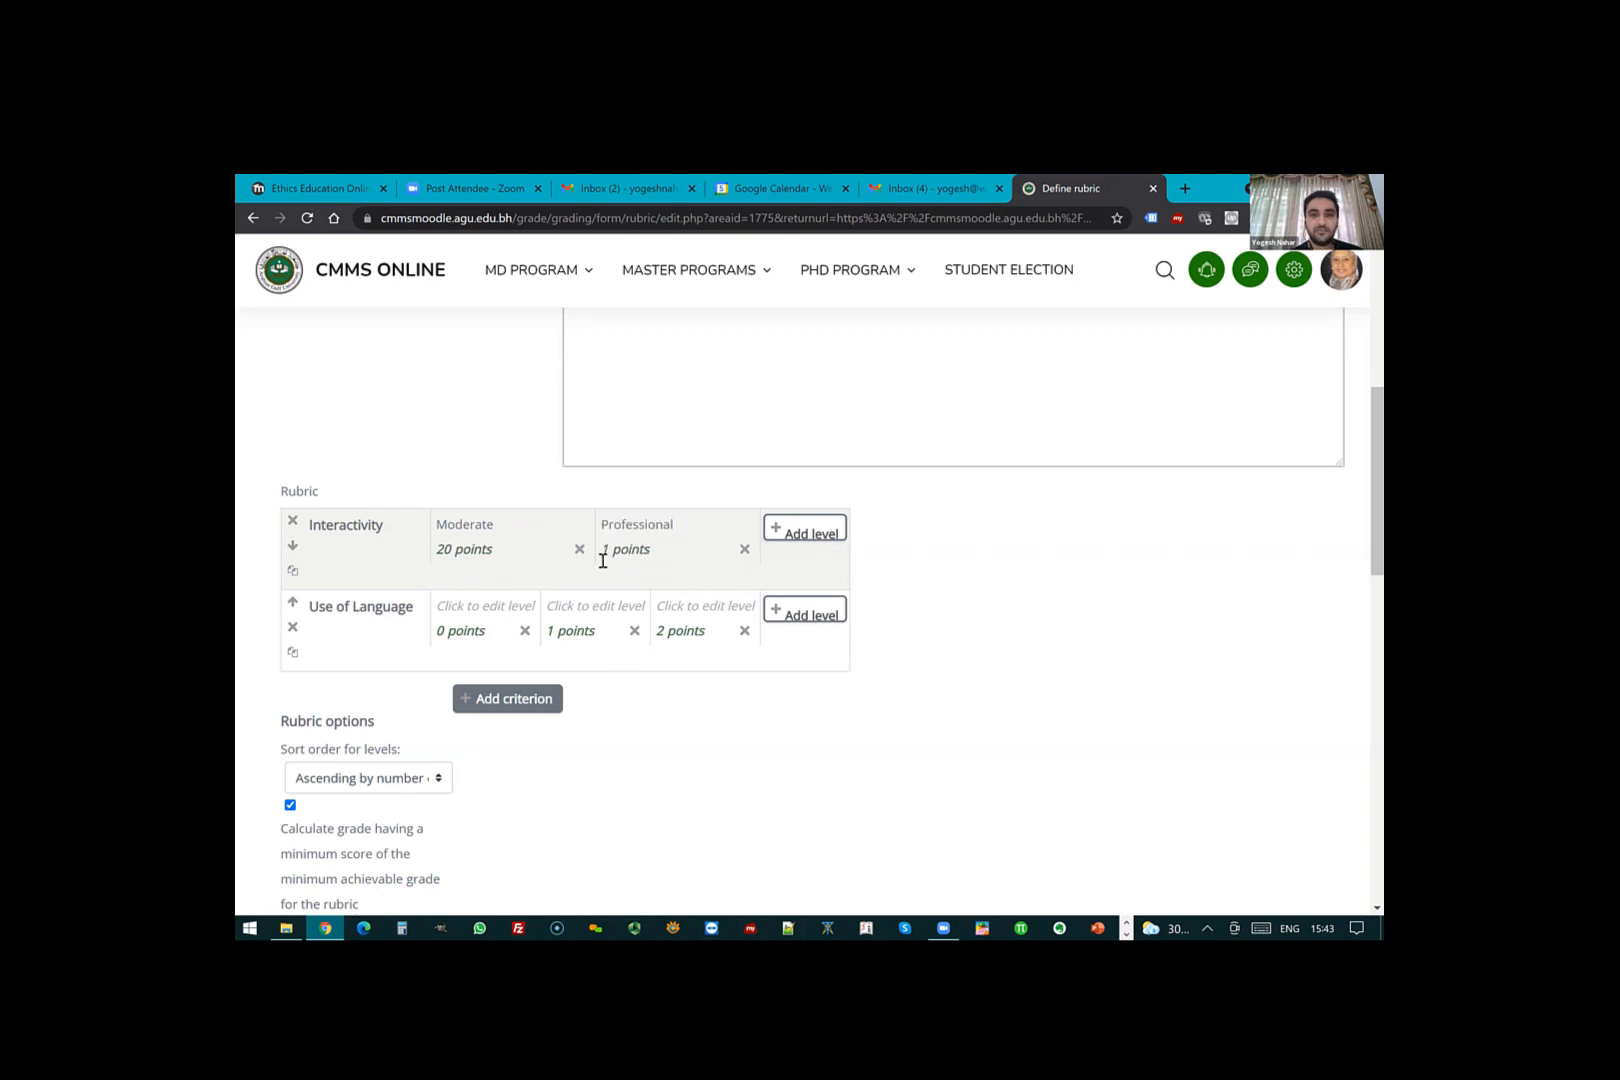
click(616, 571)
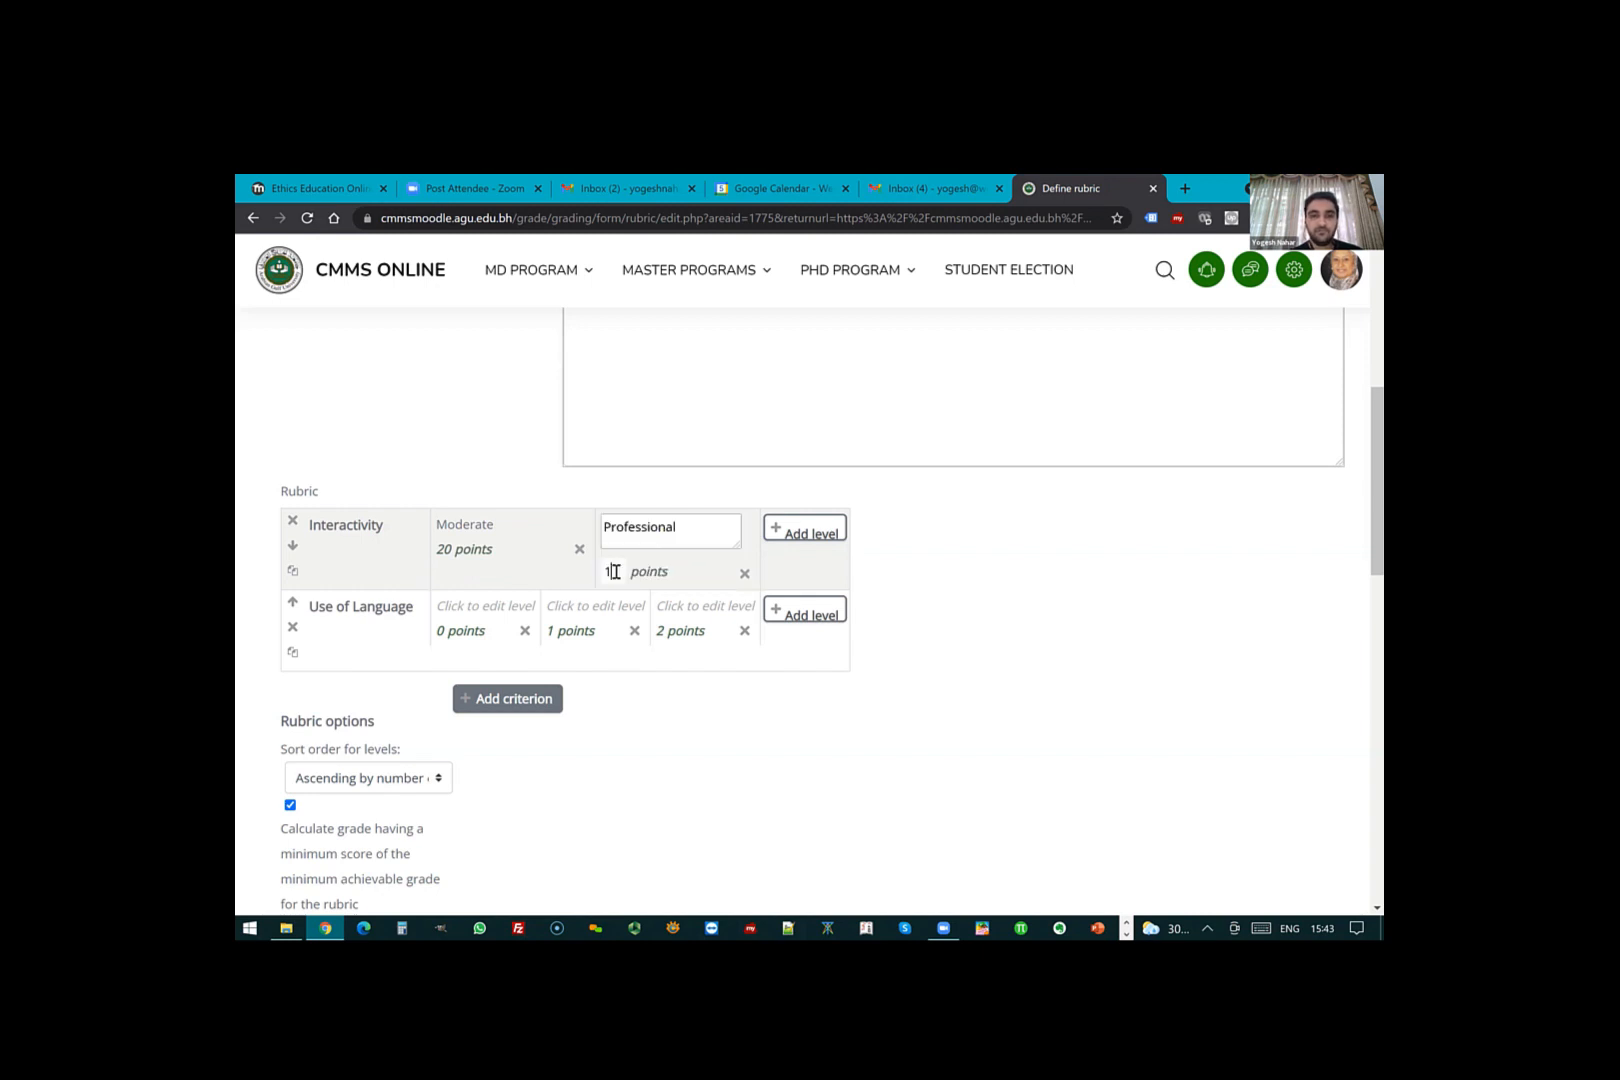
text(50)
- Name the Use of Language criterion's first two levels "Moderate" and "Professional", and delete its third level
click(458, 610)
click(459, 612)
text(M)
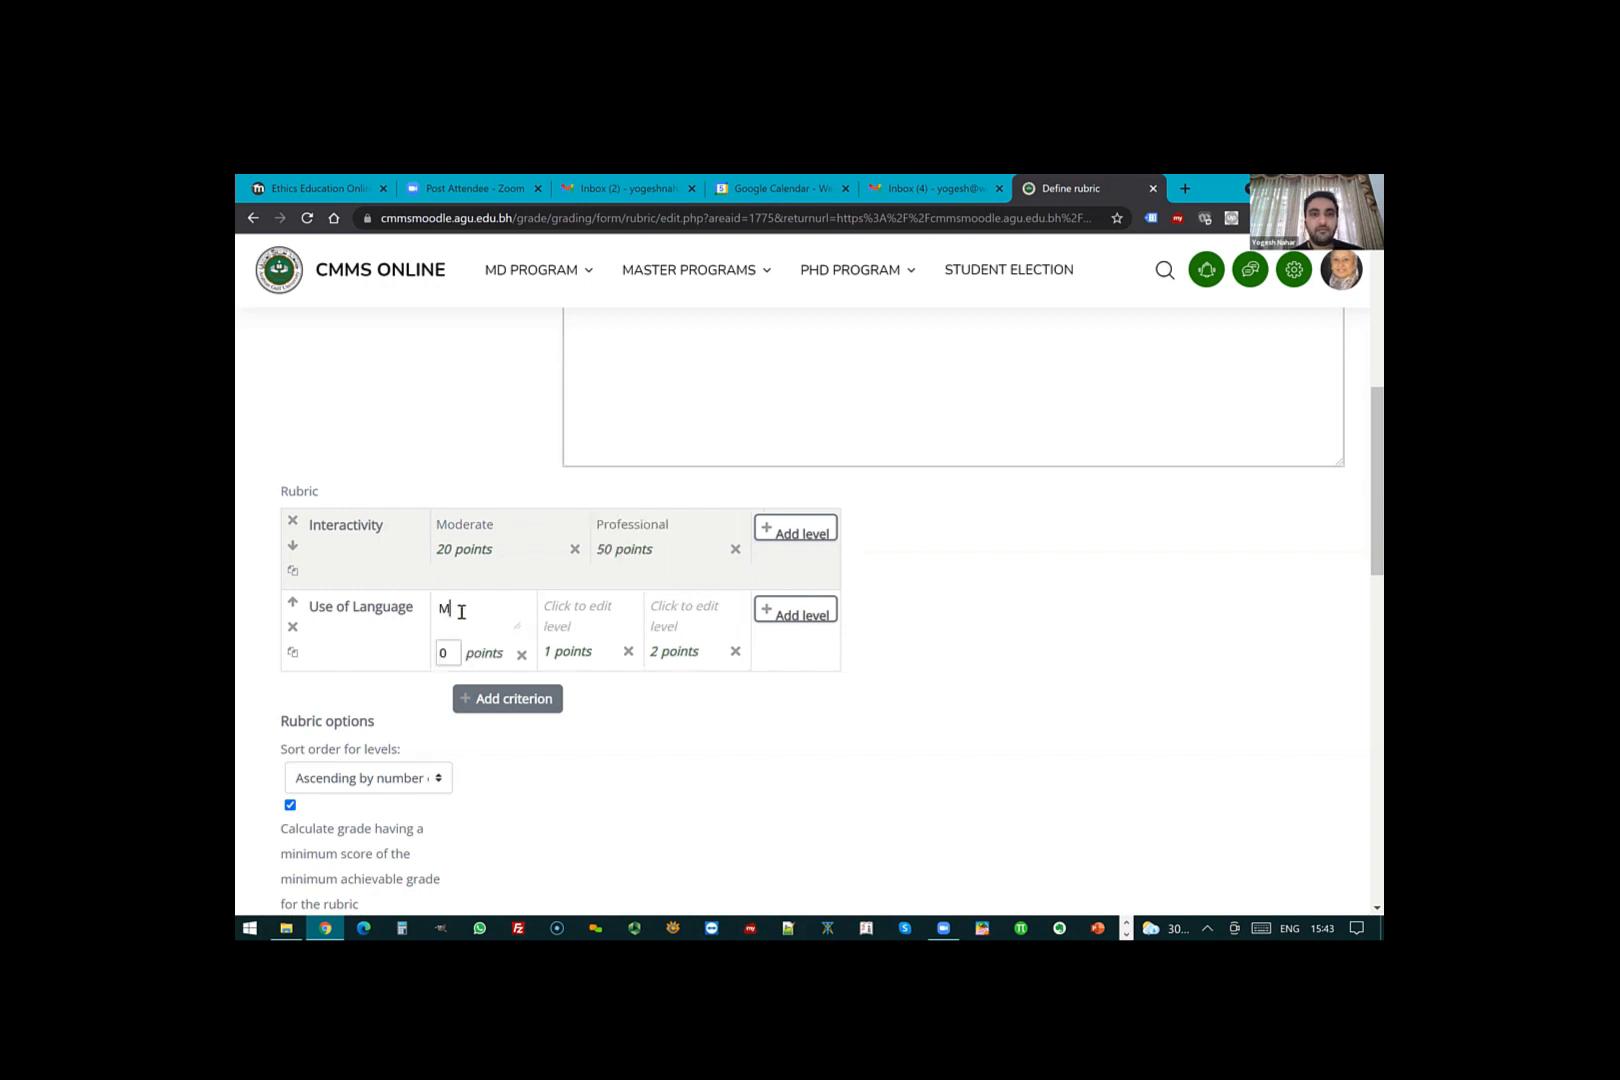
text(oderate)
click(588, 612)
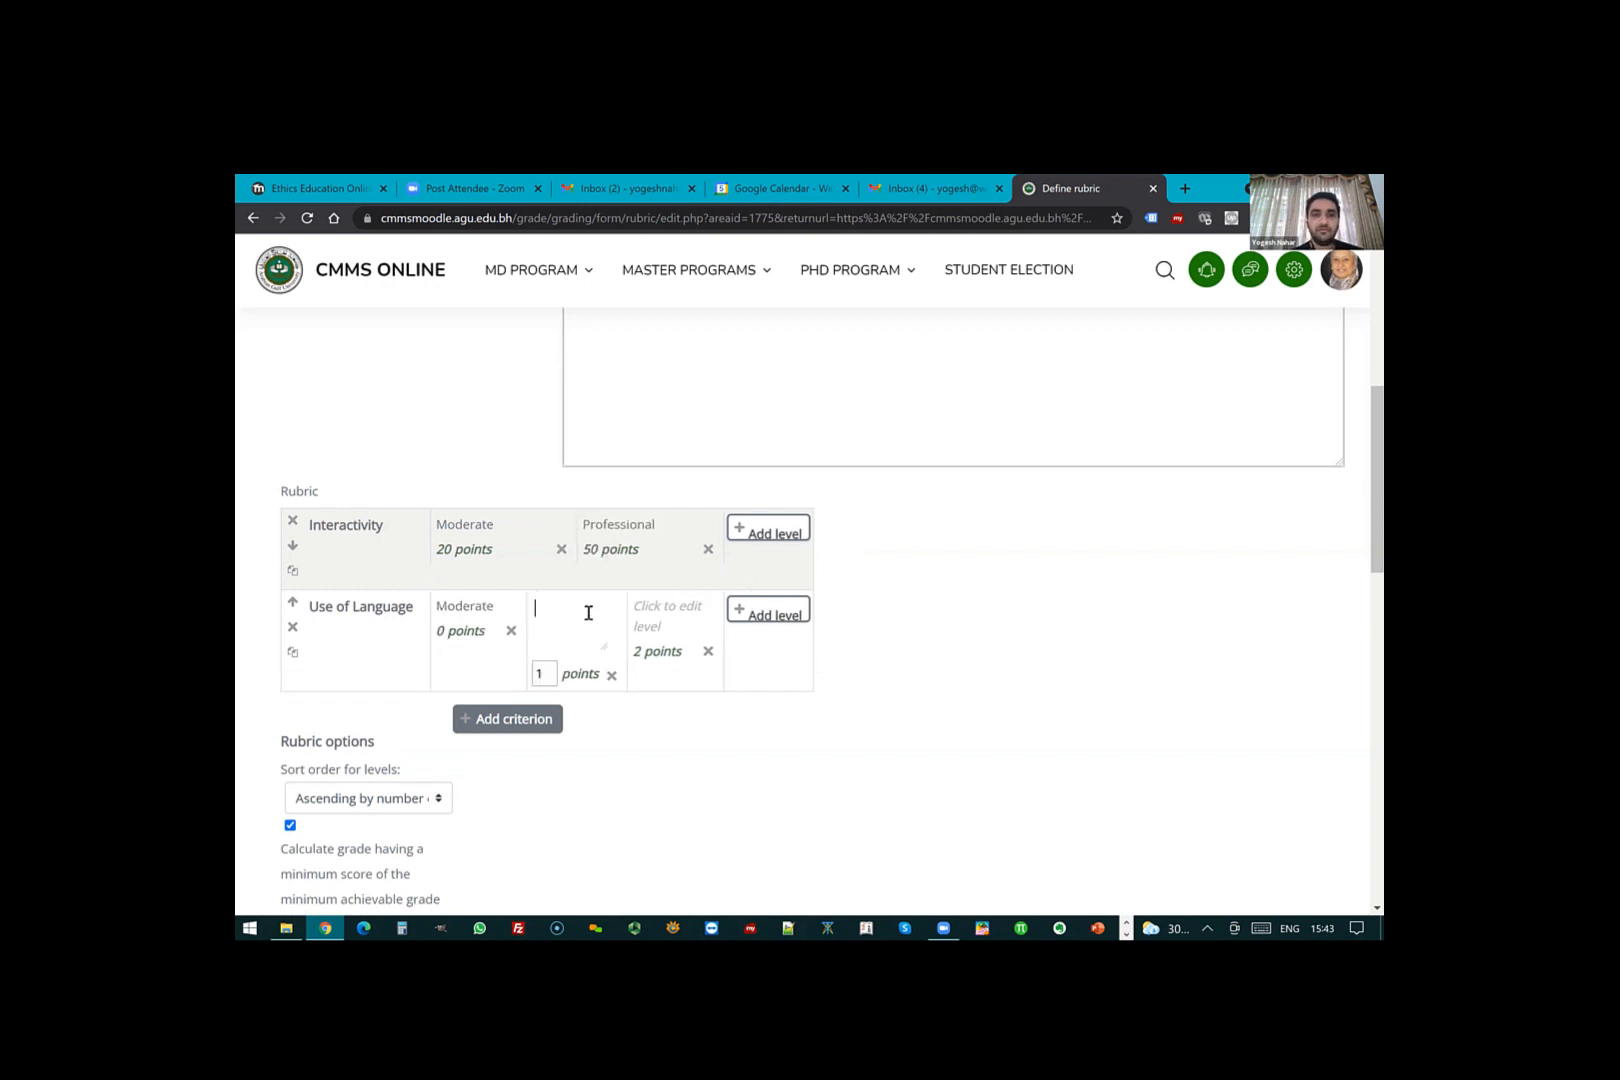
text(Professional)
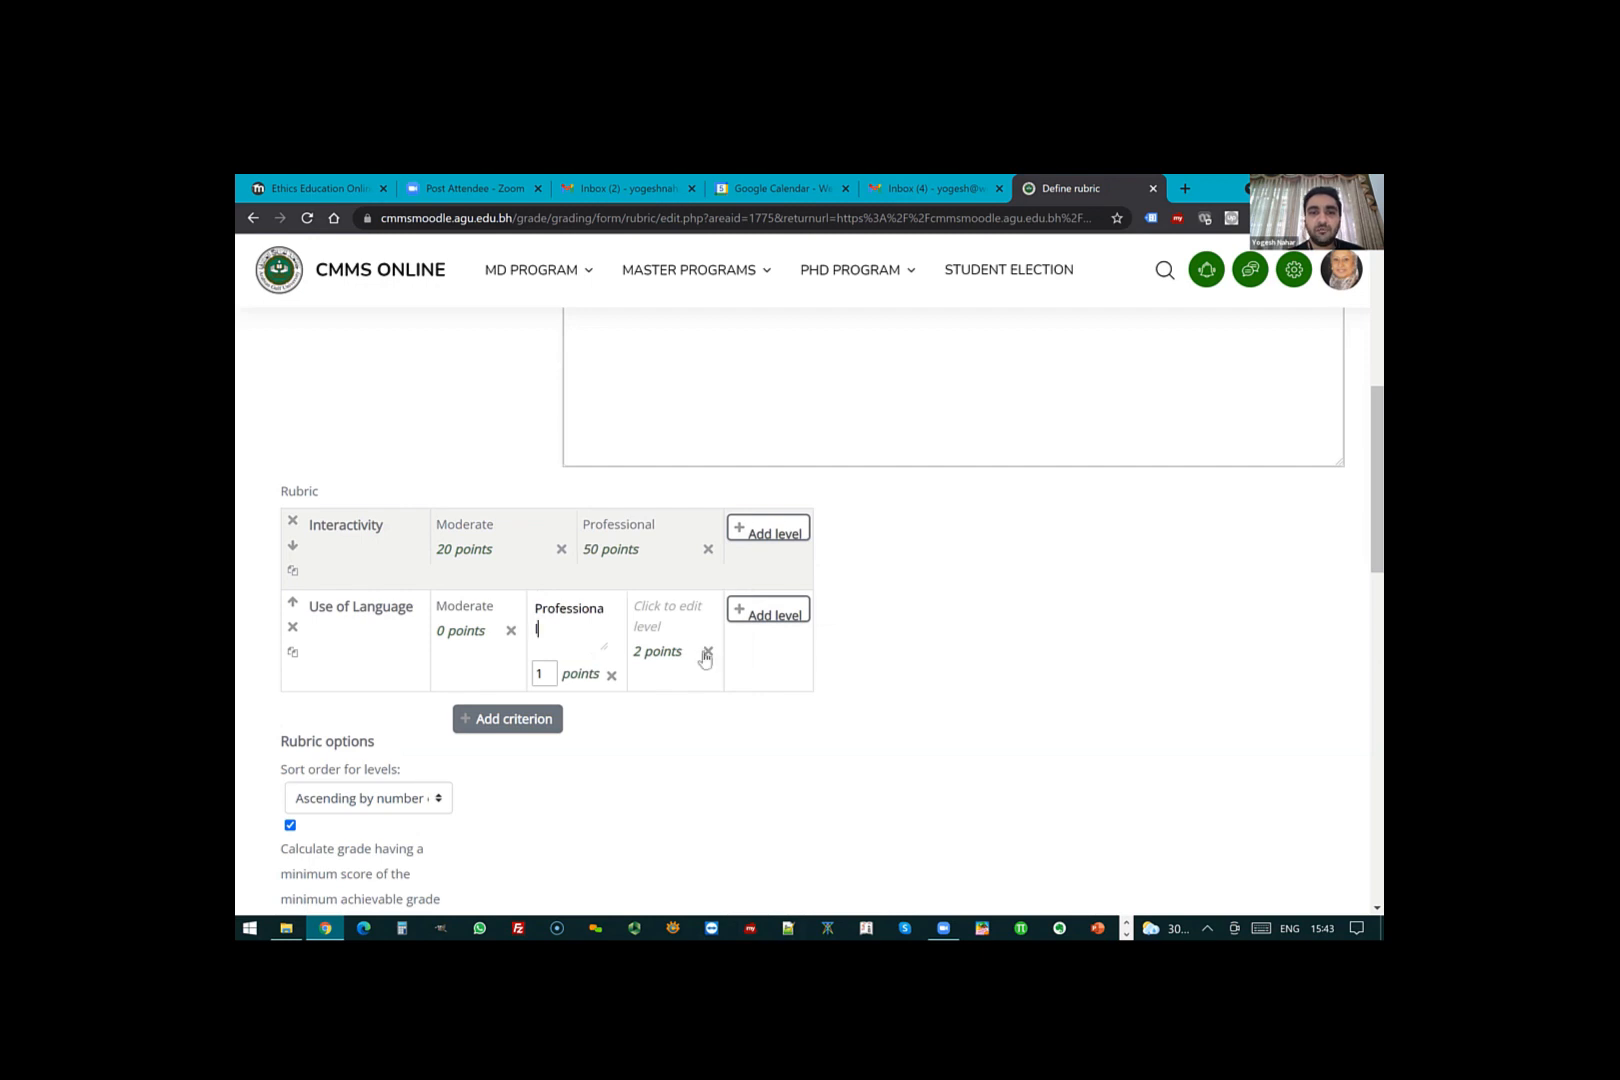
click(708, 651)
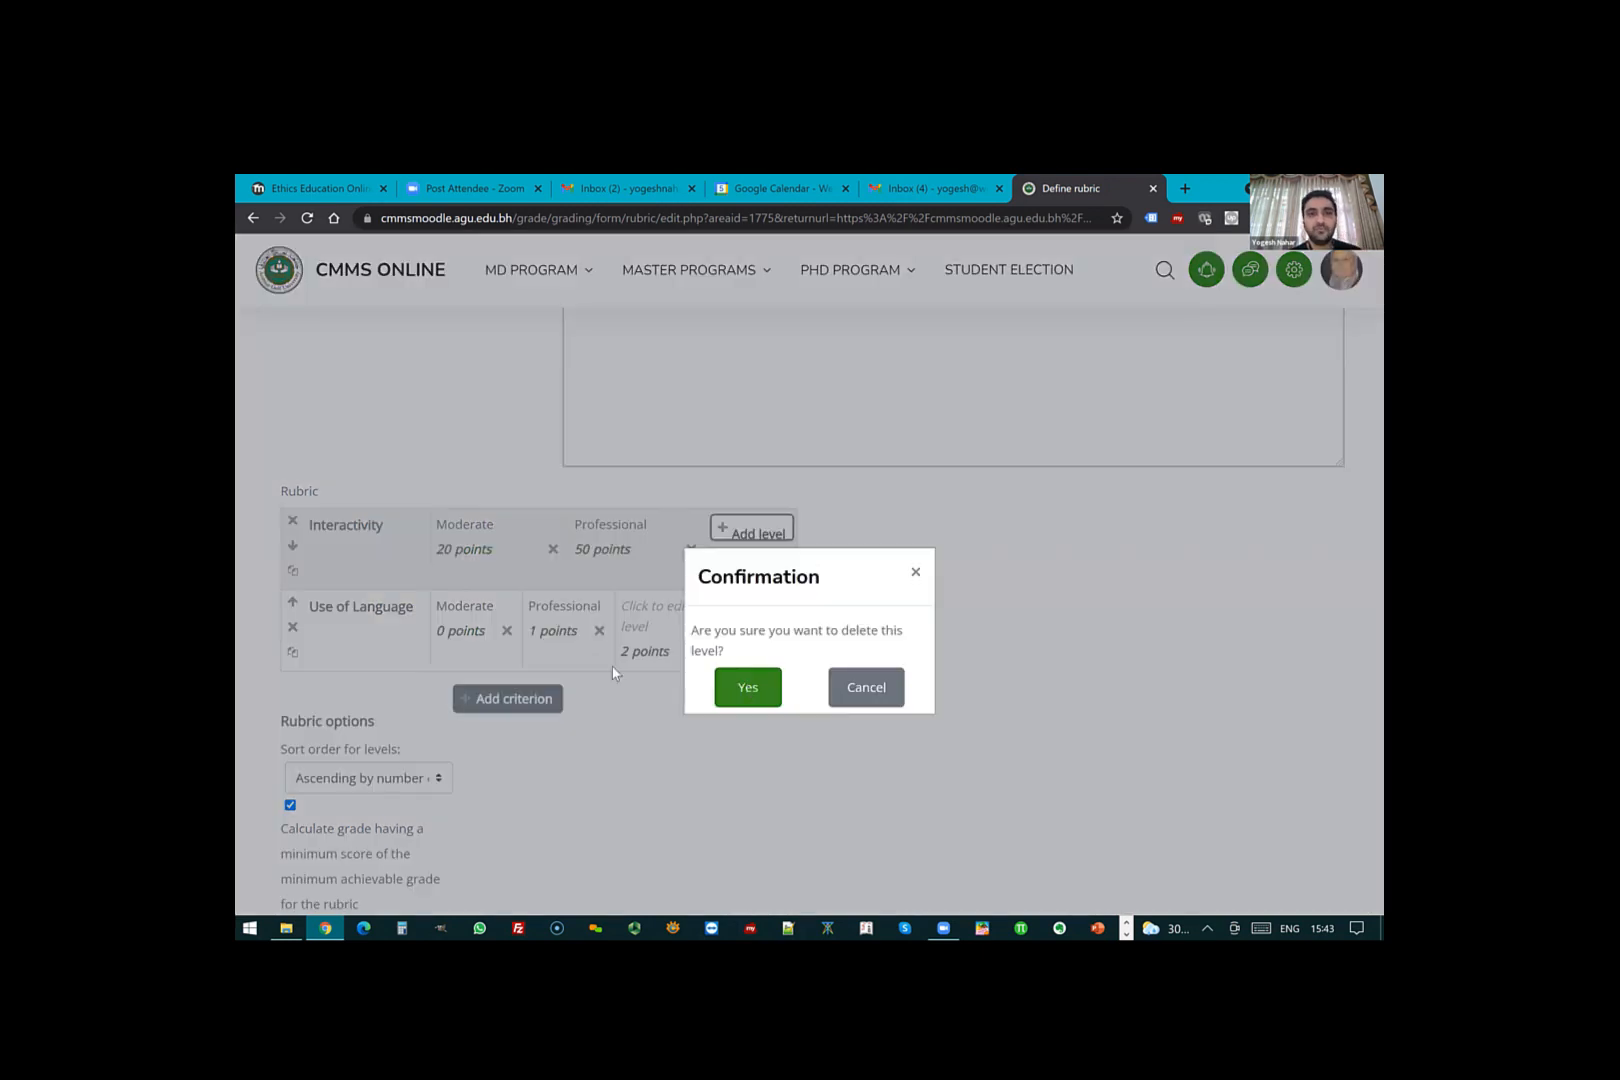
key(Return)
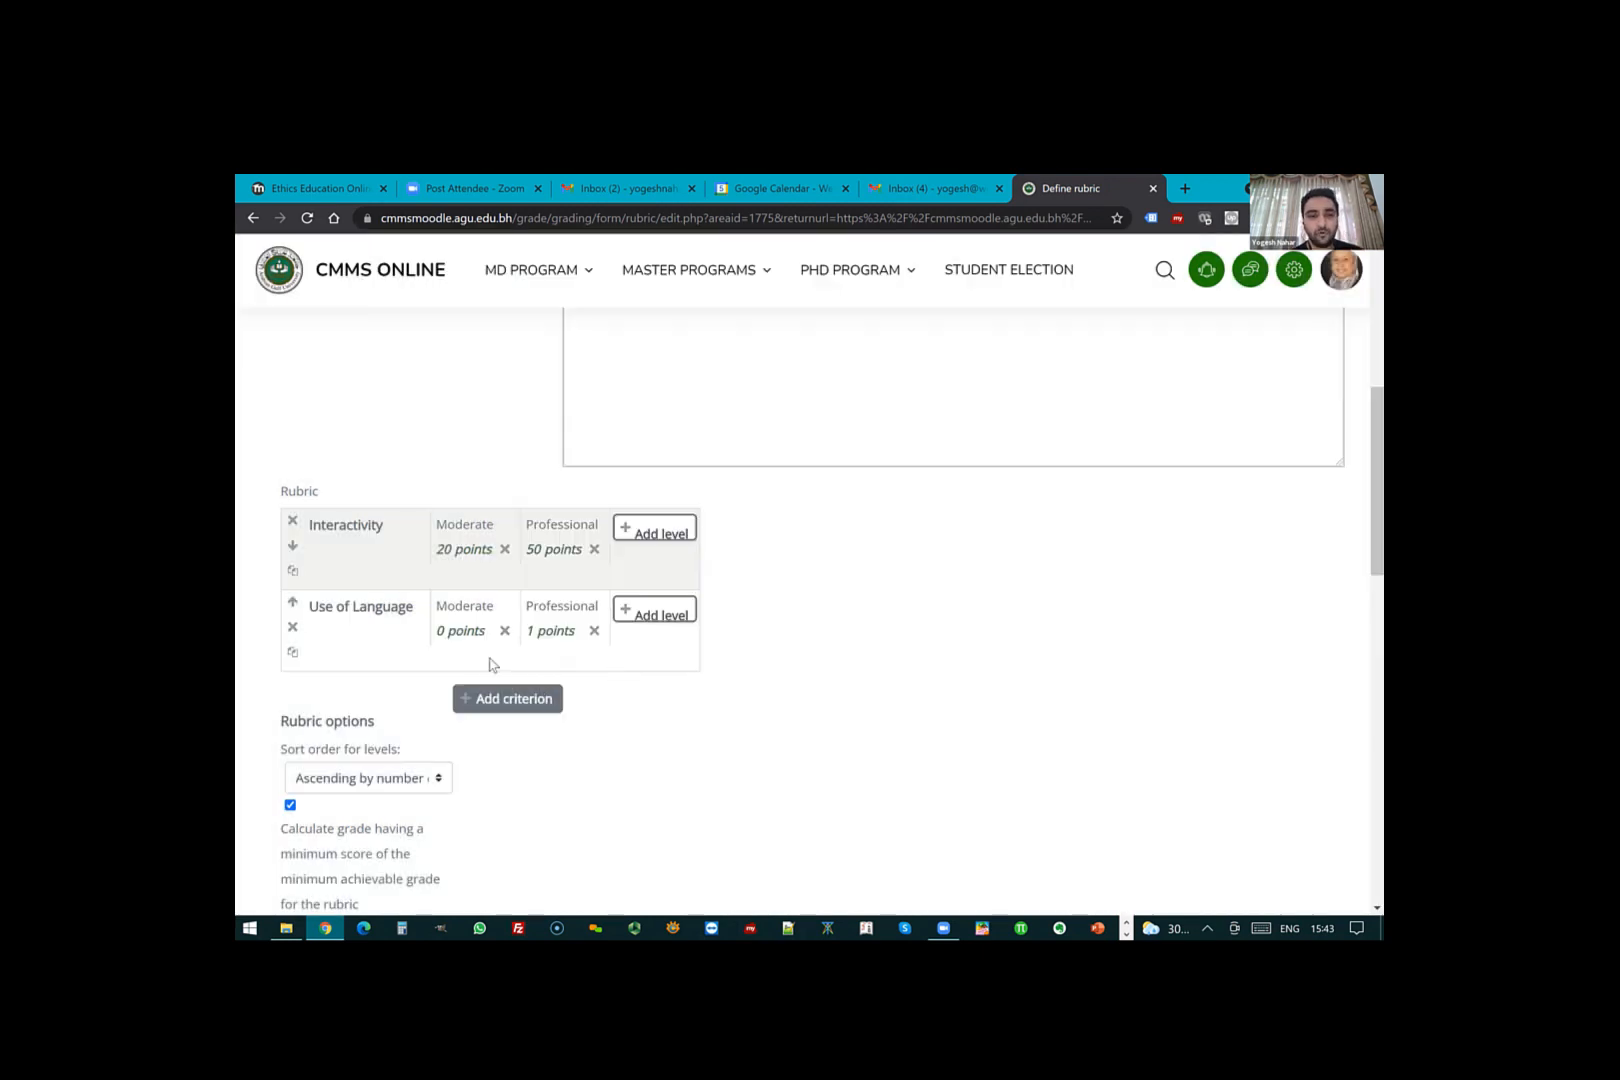
- Set the Use of Language criterion's scores to 20 points for Moderate and 50 points for Professional
click(441, 632)
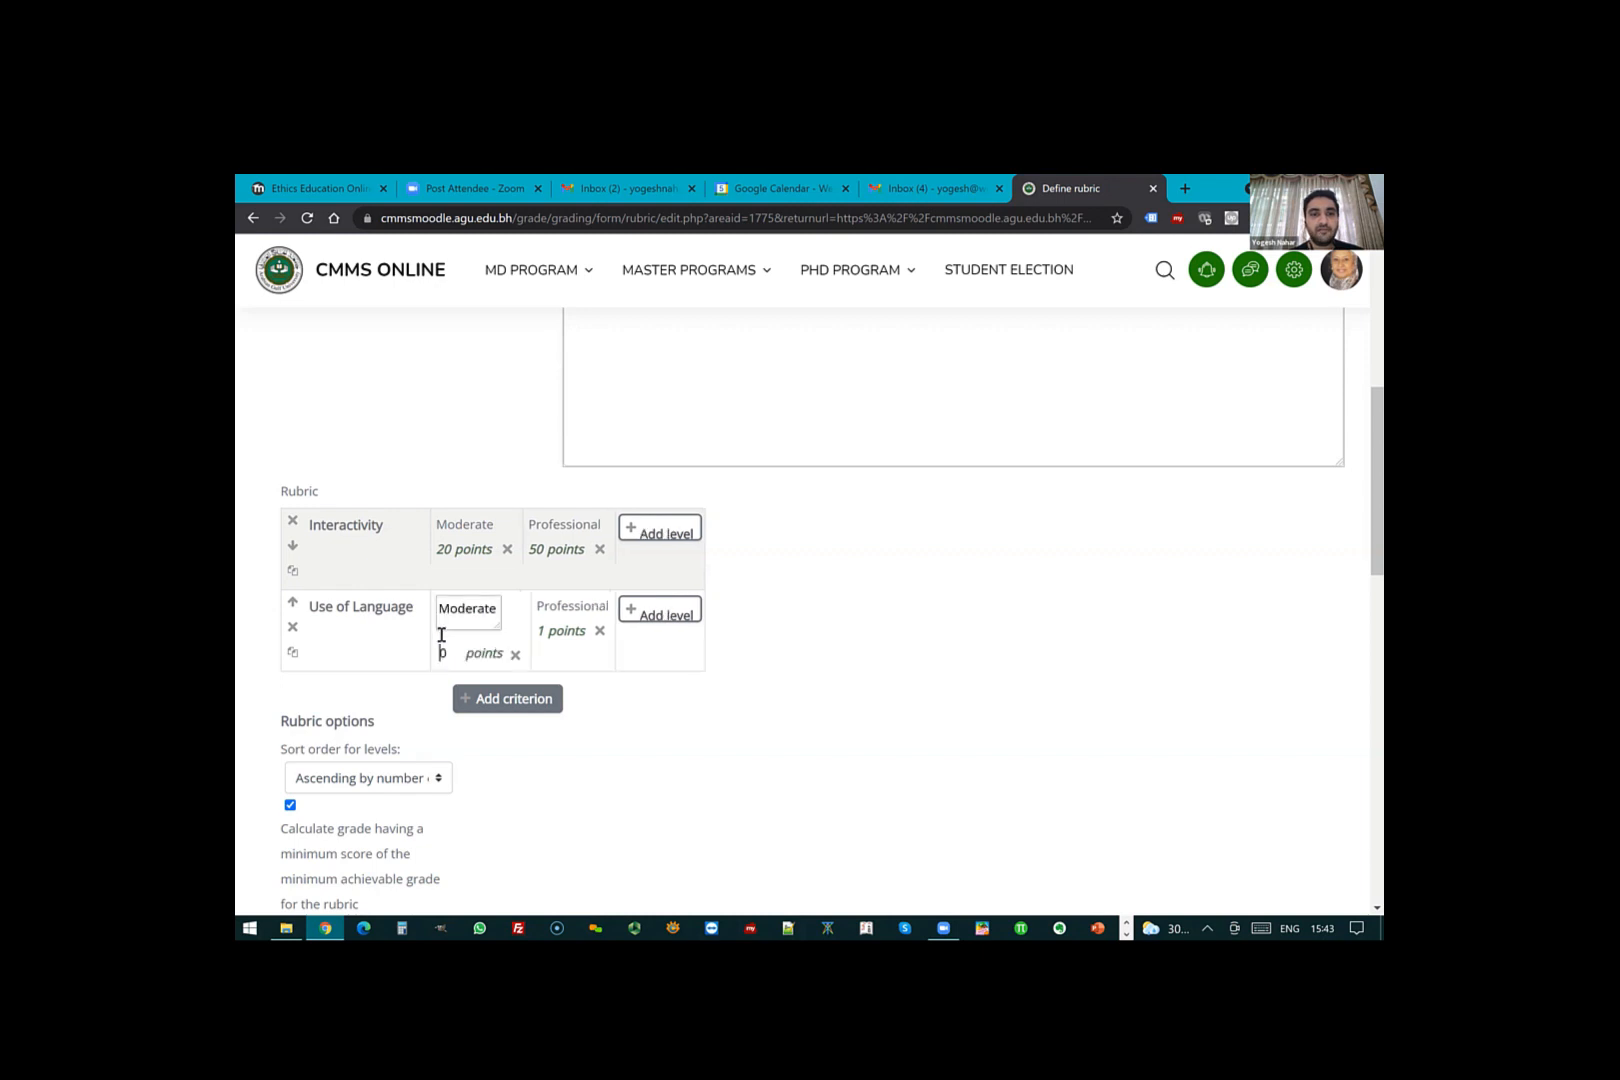
key(Delete)
text(20)
click(539, 657)
key(BackSpace)
text(50)
click(565, 675)
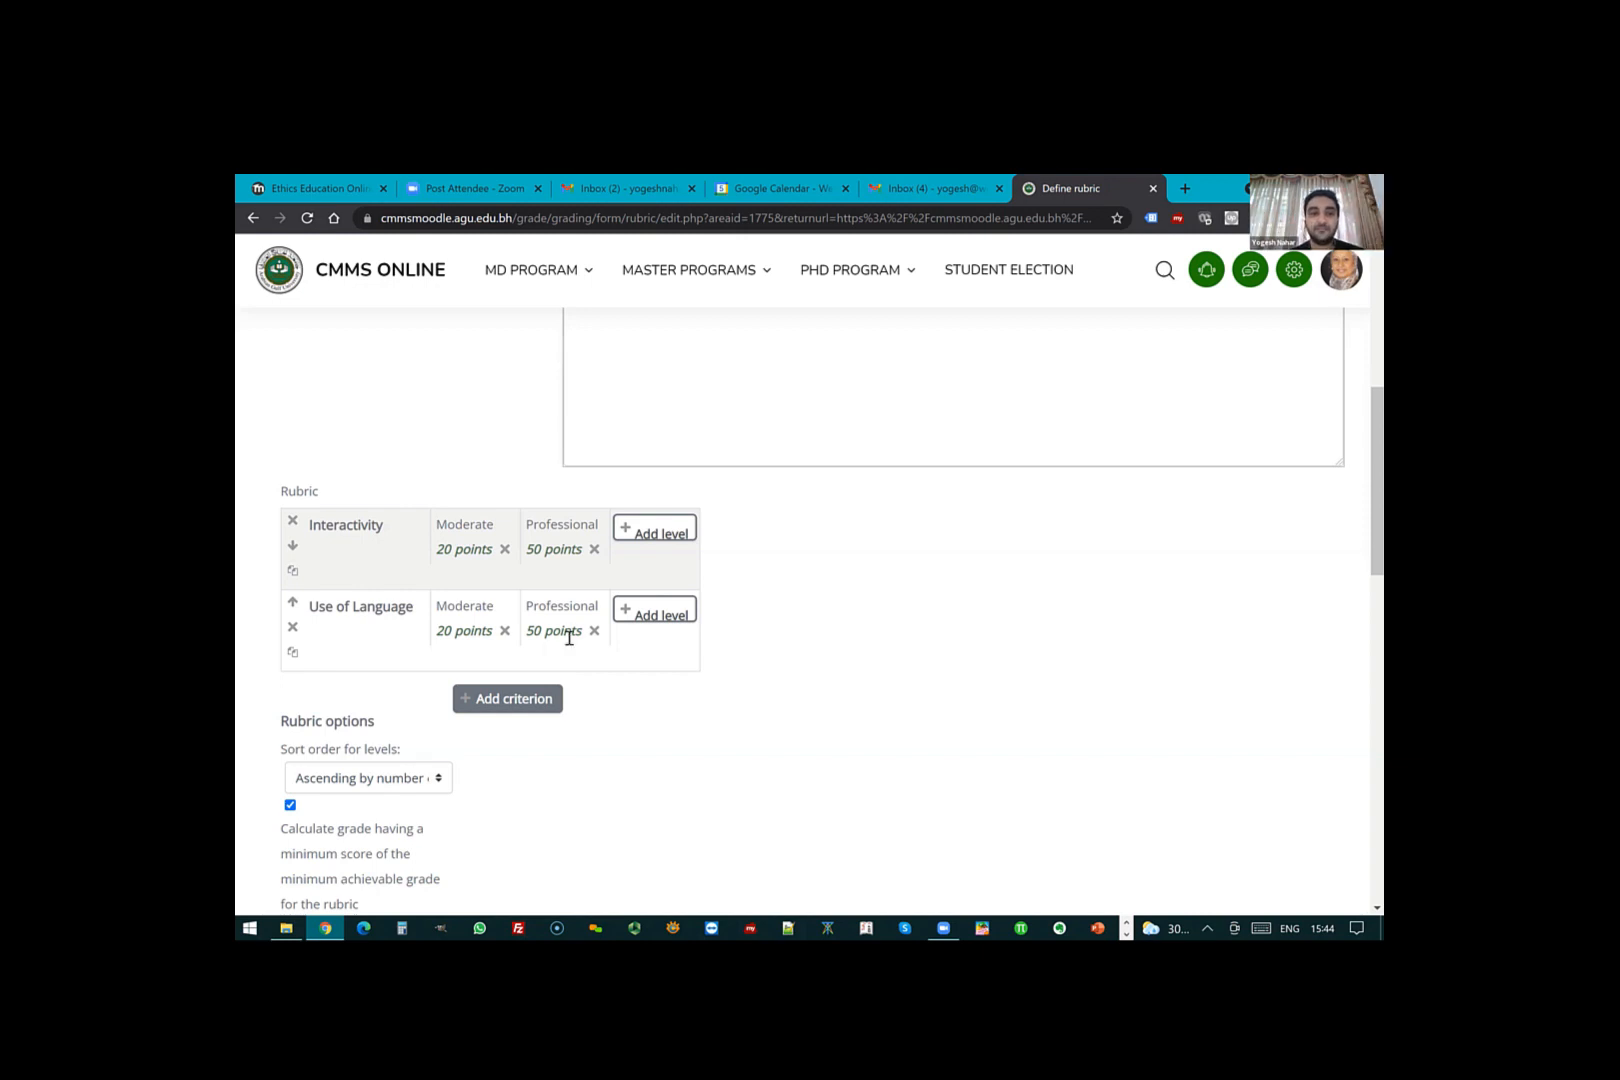
- Save the rubric and make it ready for use
scroll(594, 660, down, 3)
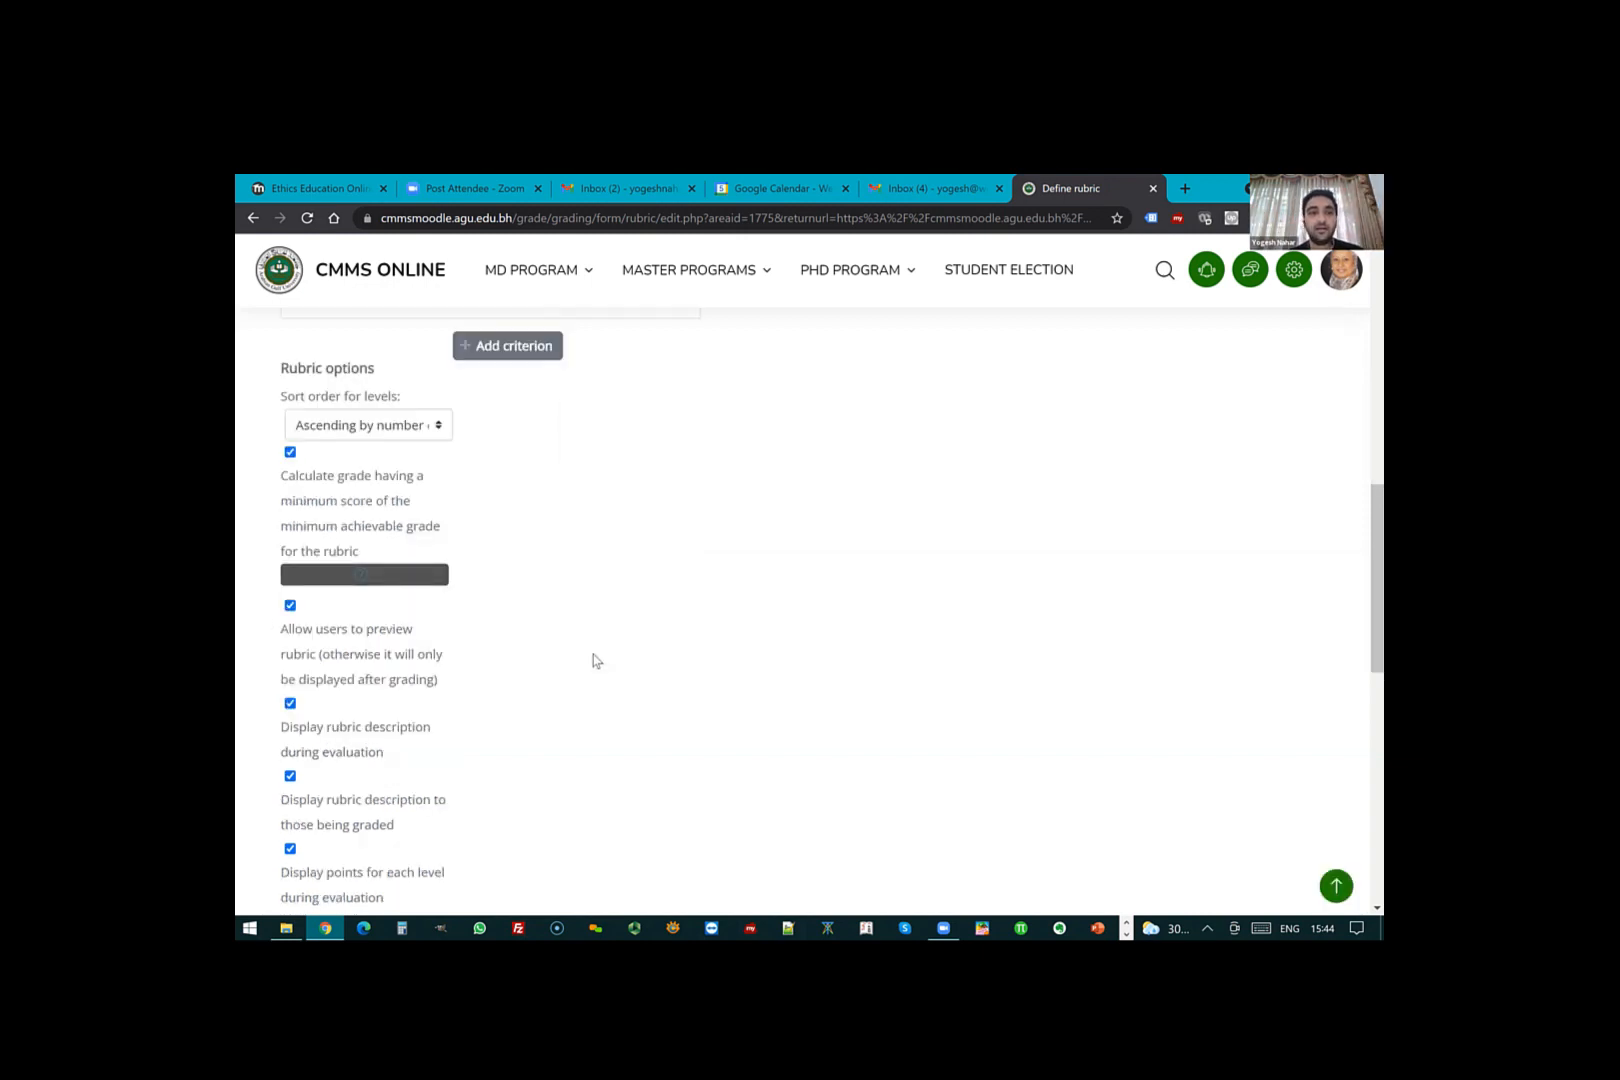
scroll(660, 715, down, 4)
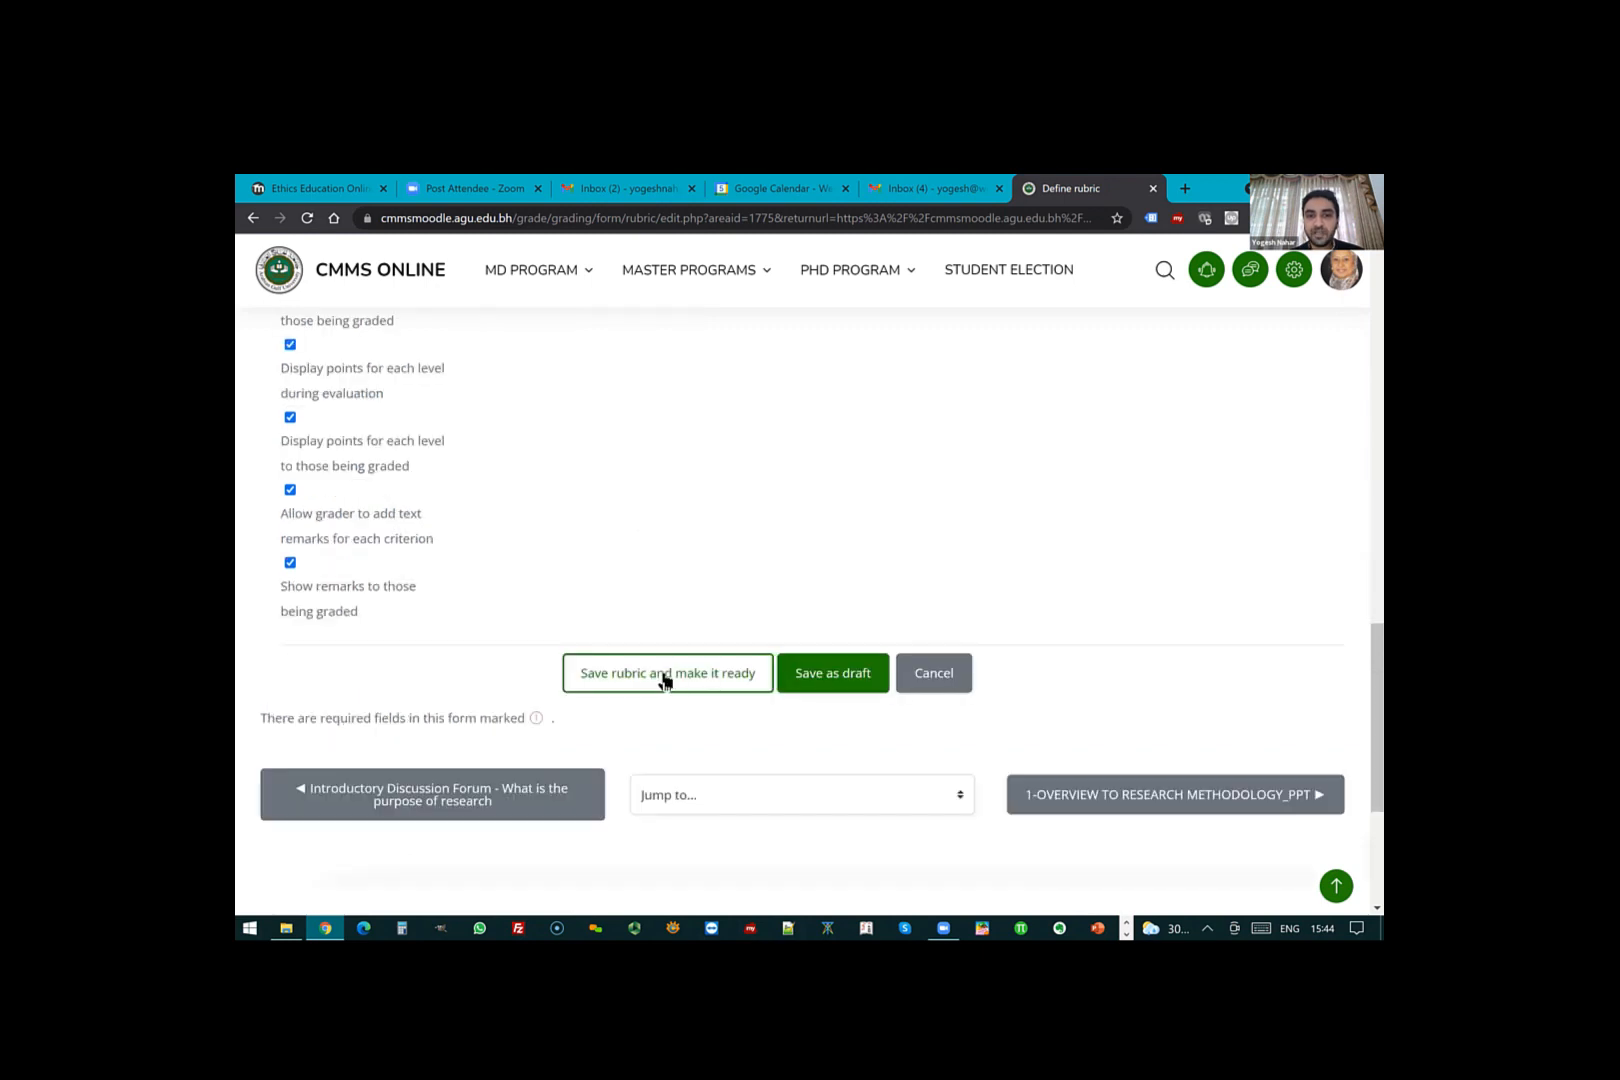
click(664, 681)
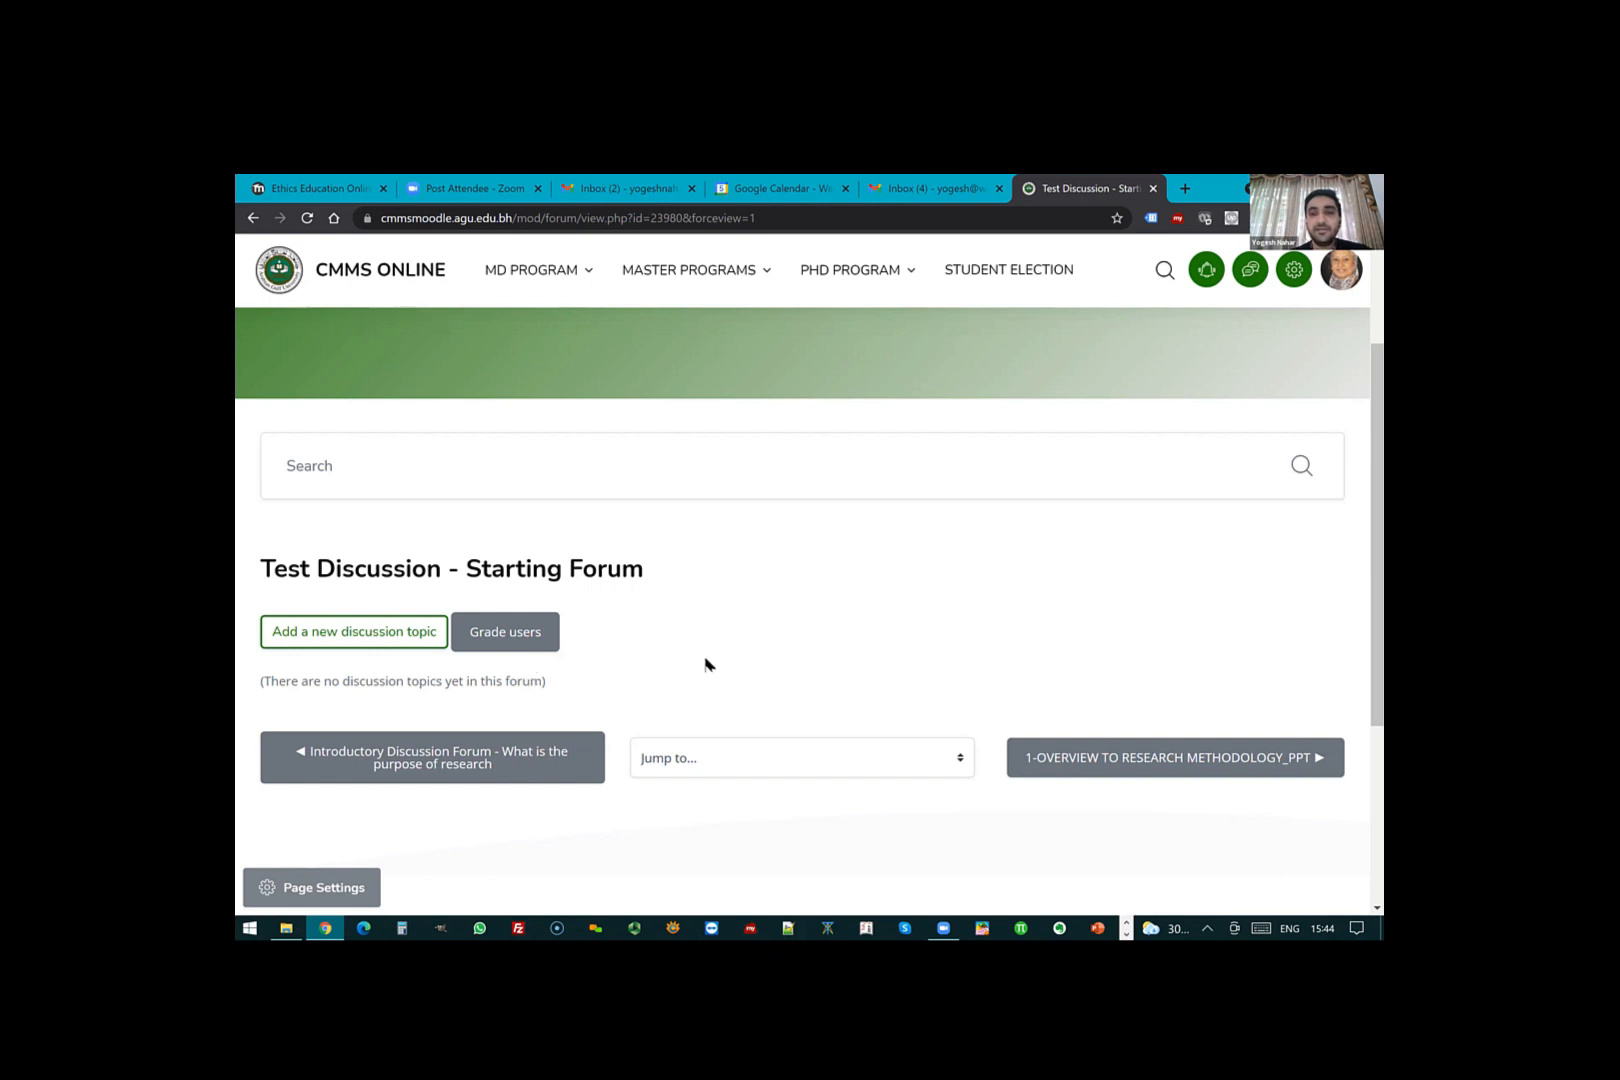
- Open user grading for the Test Discussion - Starting Forum and go to the seventh participant
scroll(707, 663, up, 2)
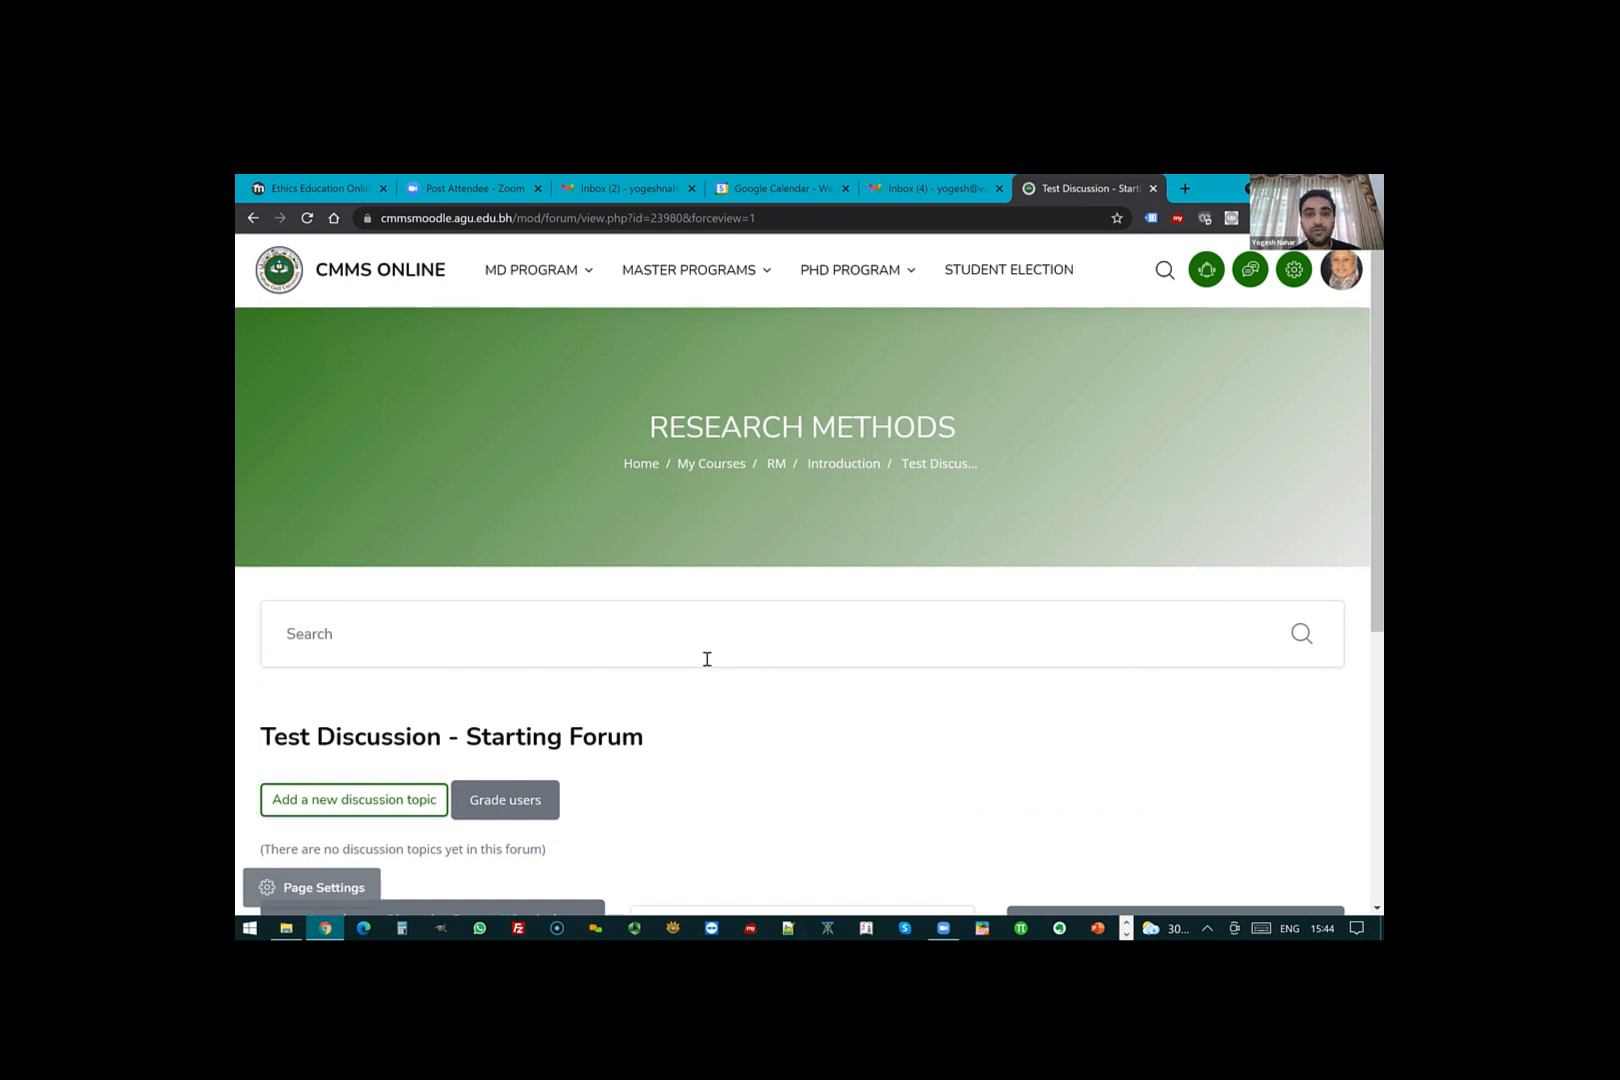
scroll(514, 644, down, 2)
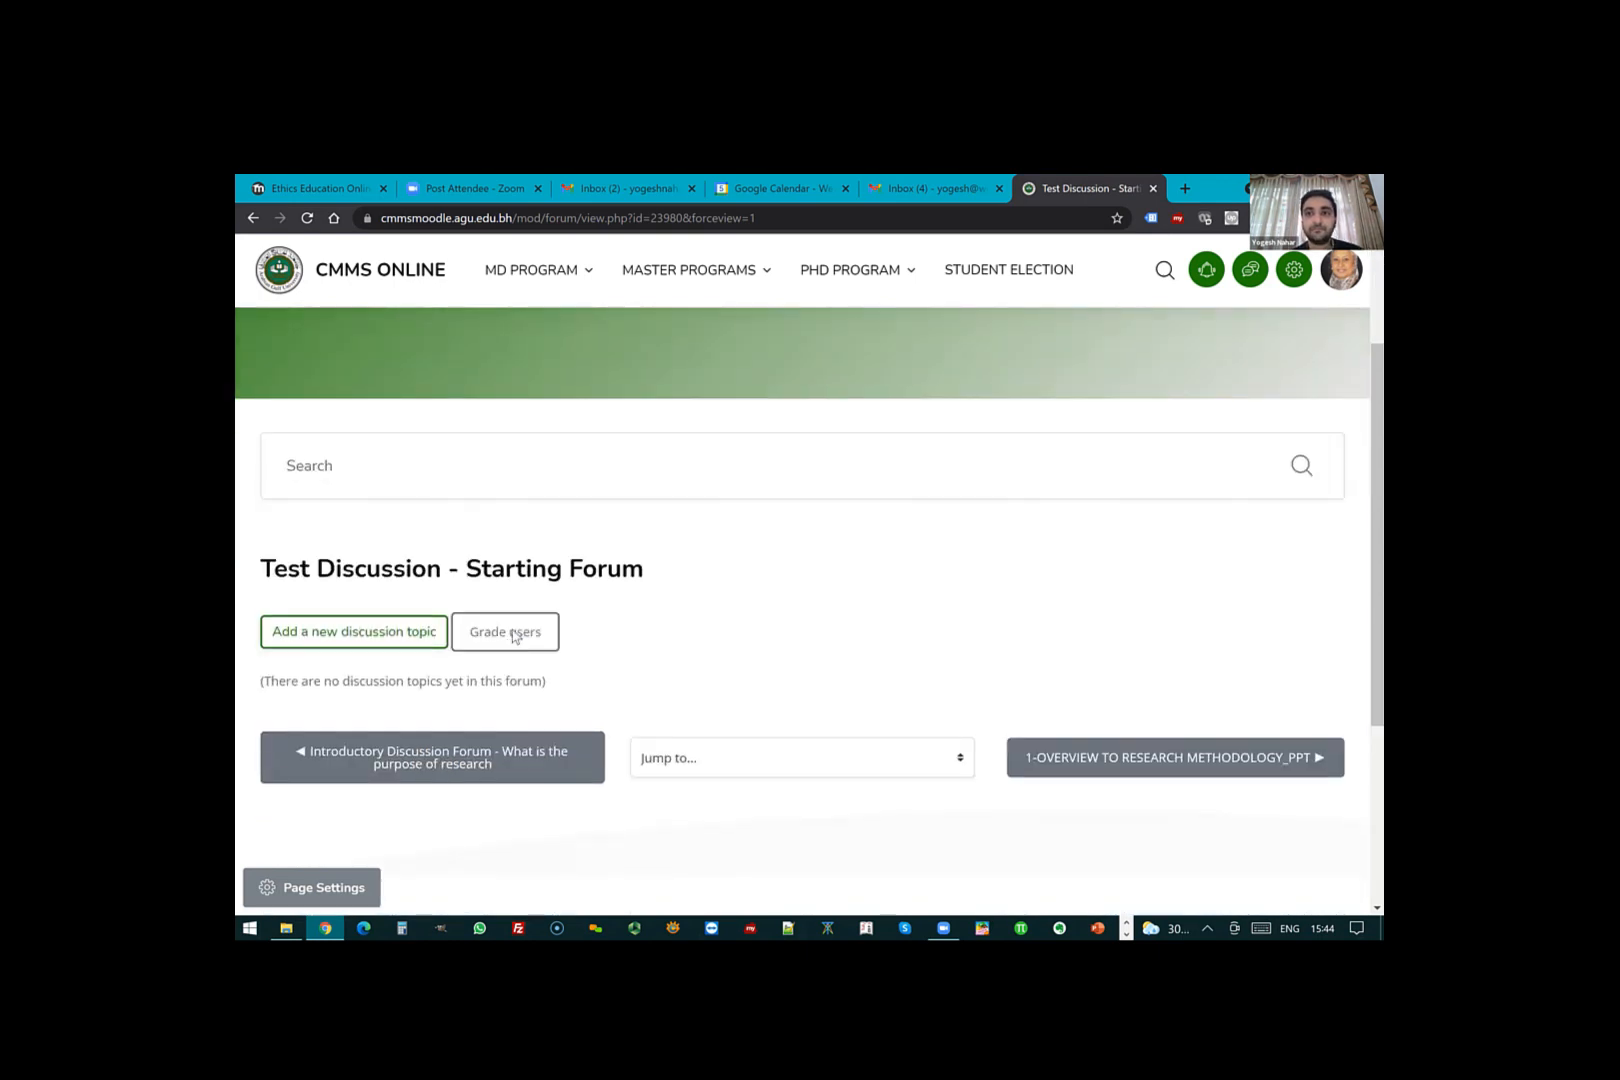
click(514, 634)
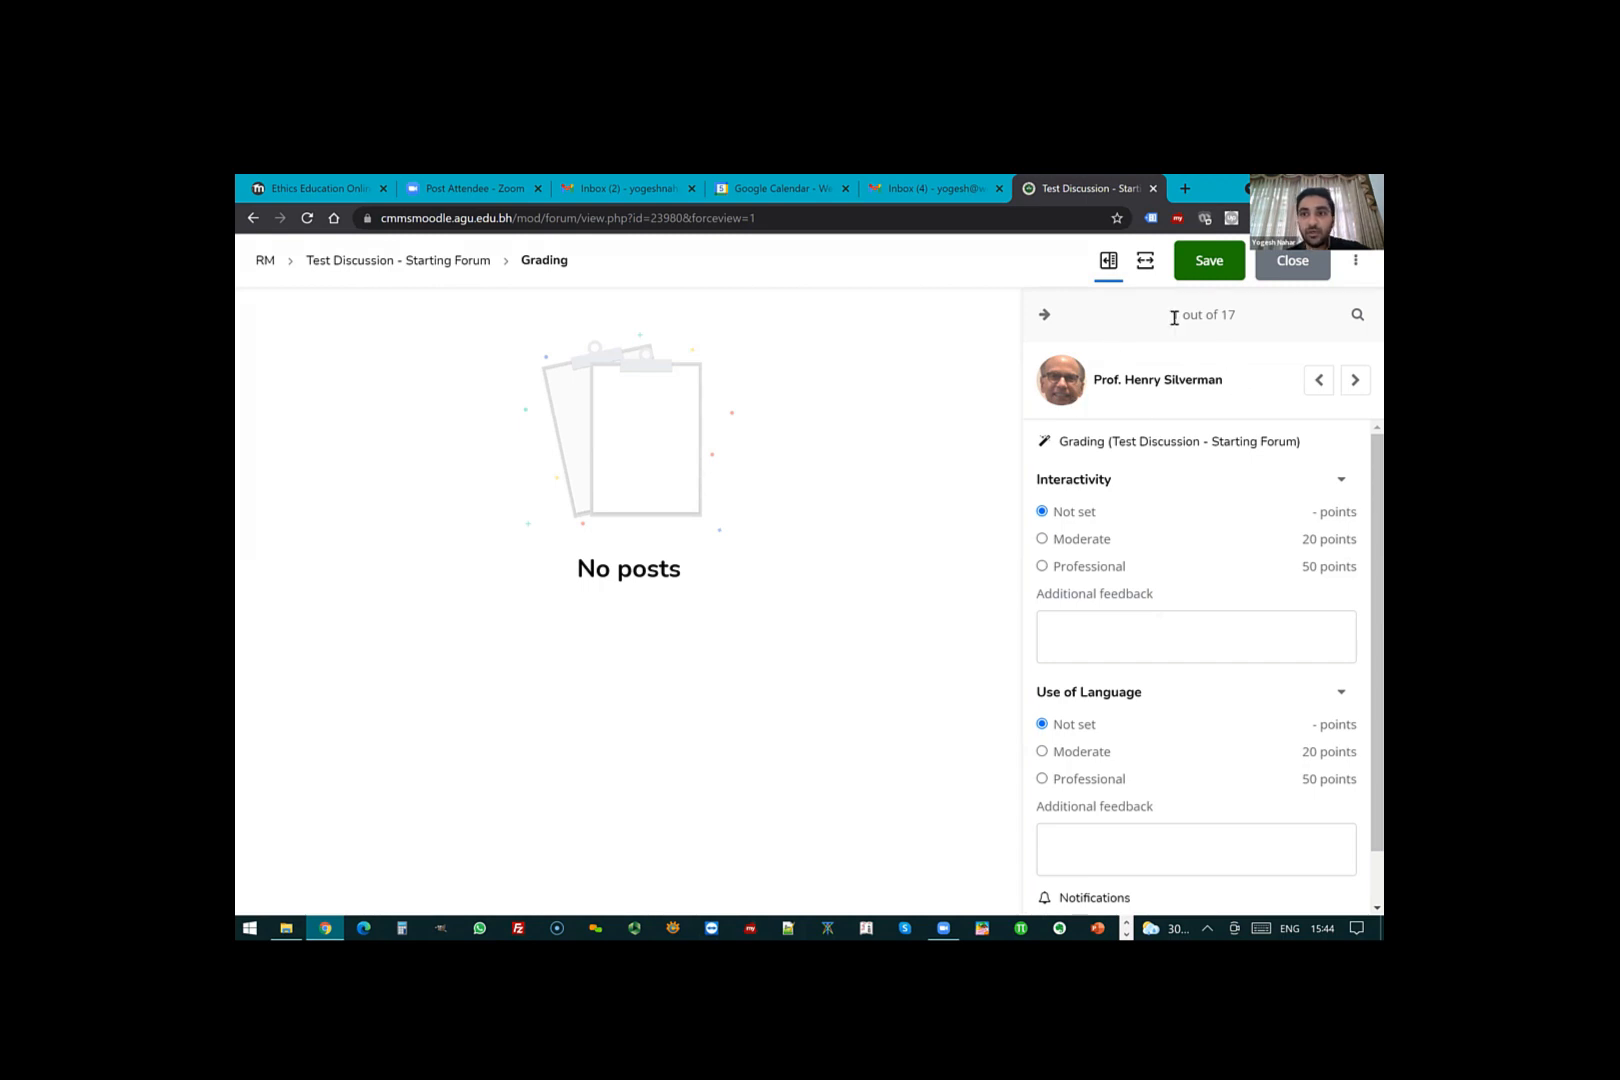
click(1353, 384)
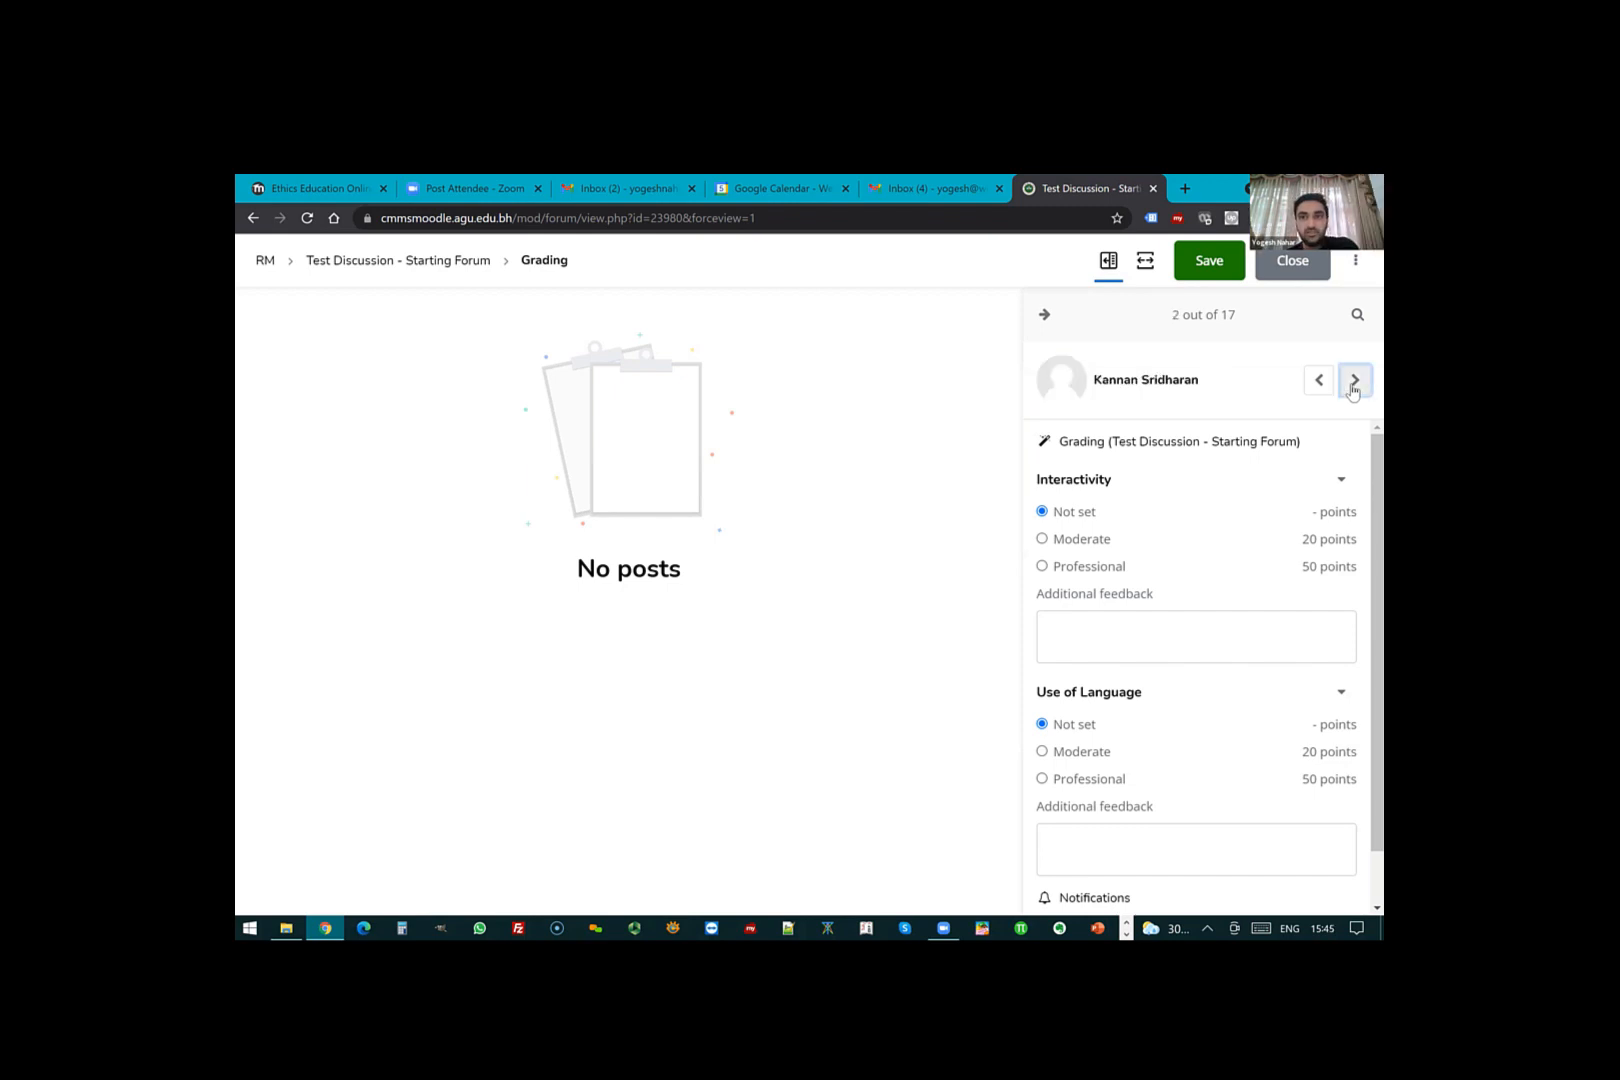
click(1353, 384)
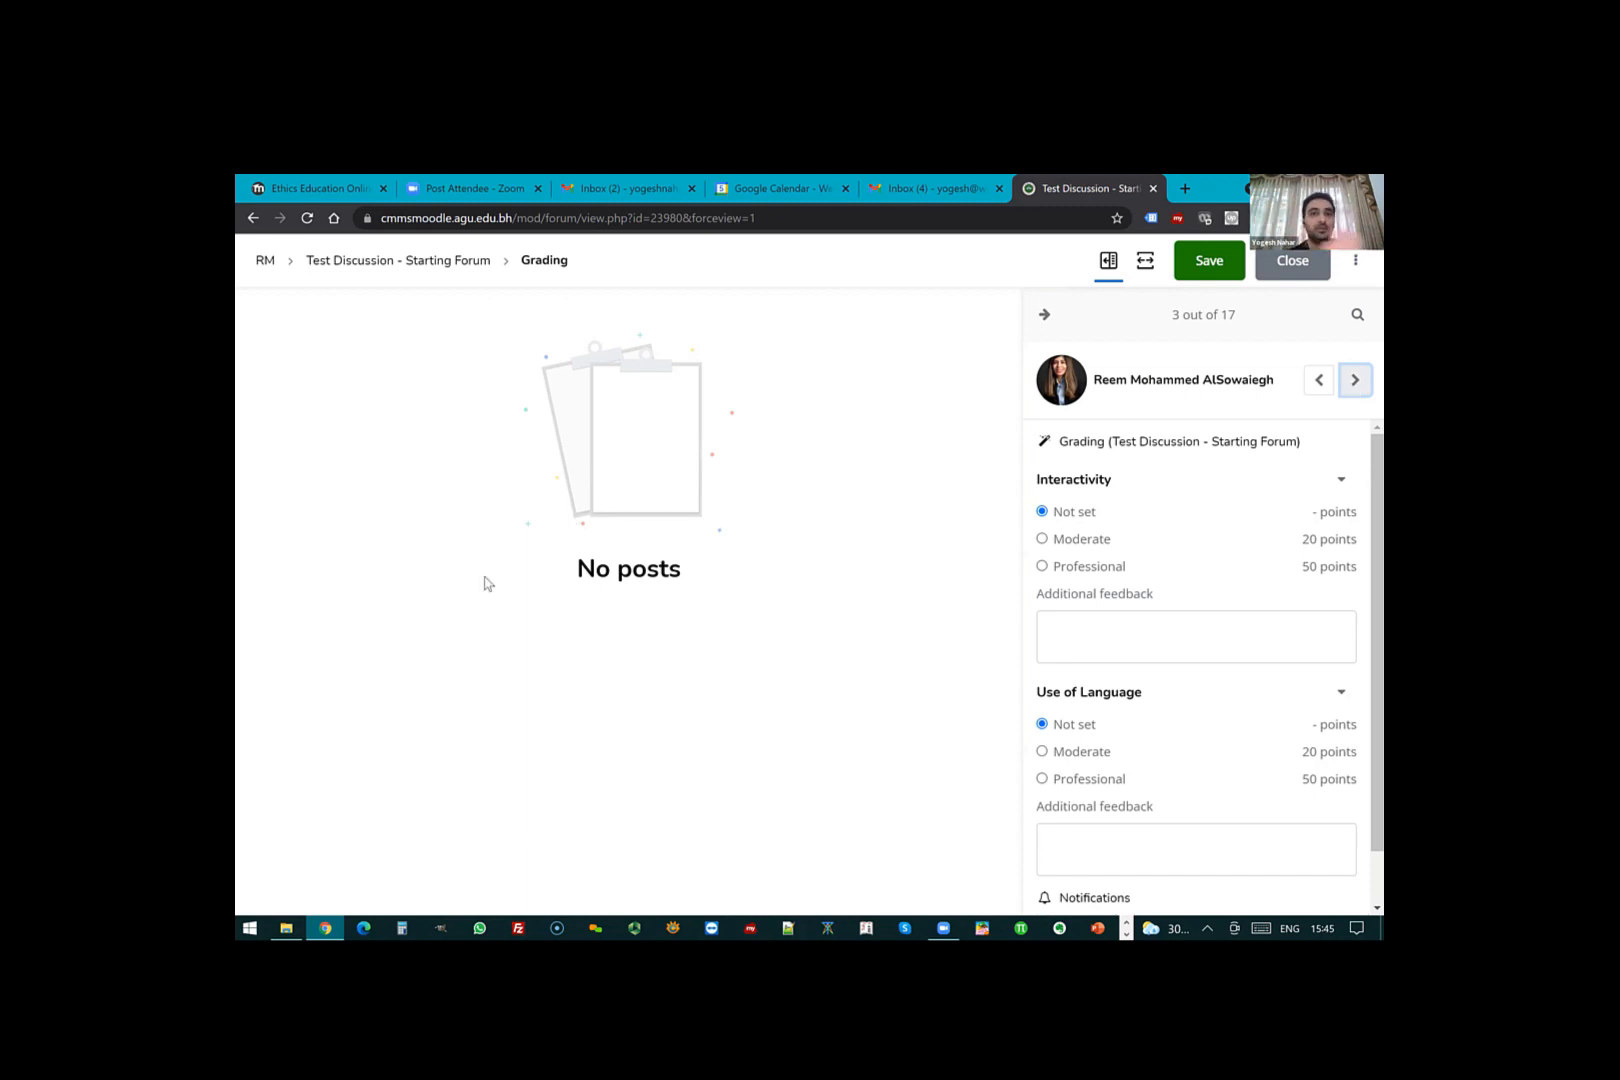
click(1353, 384)
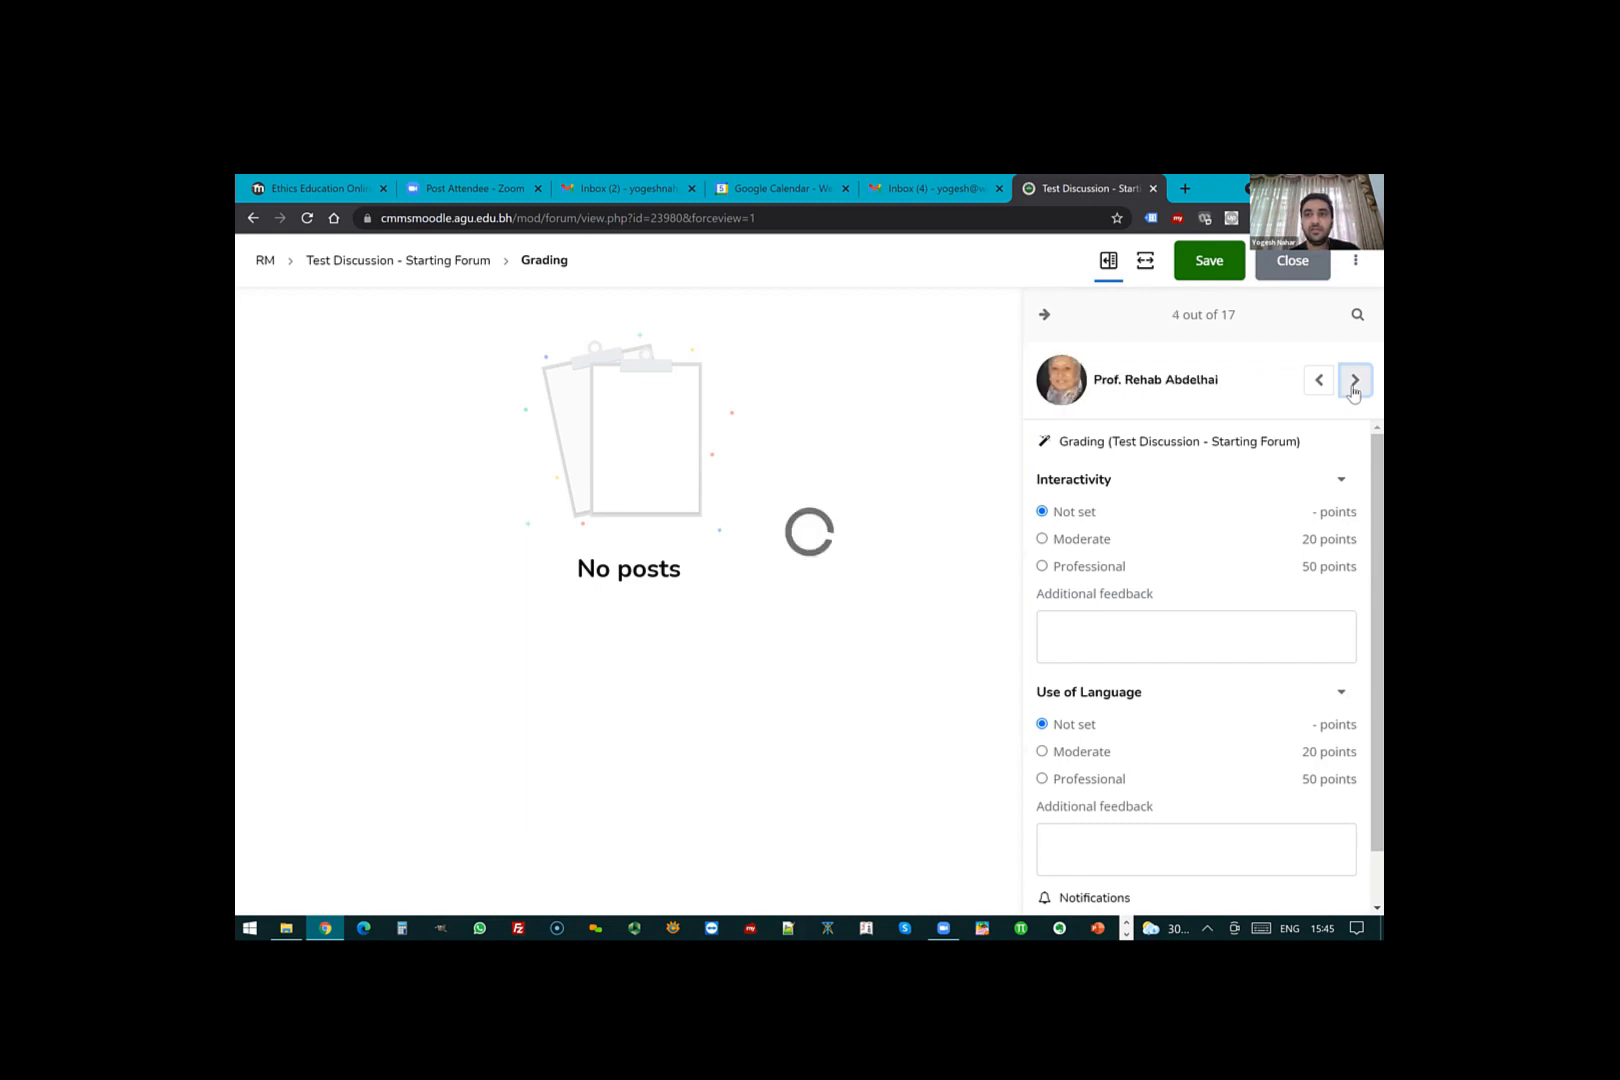
click(1353, 384)
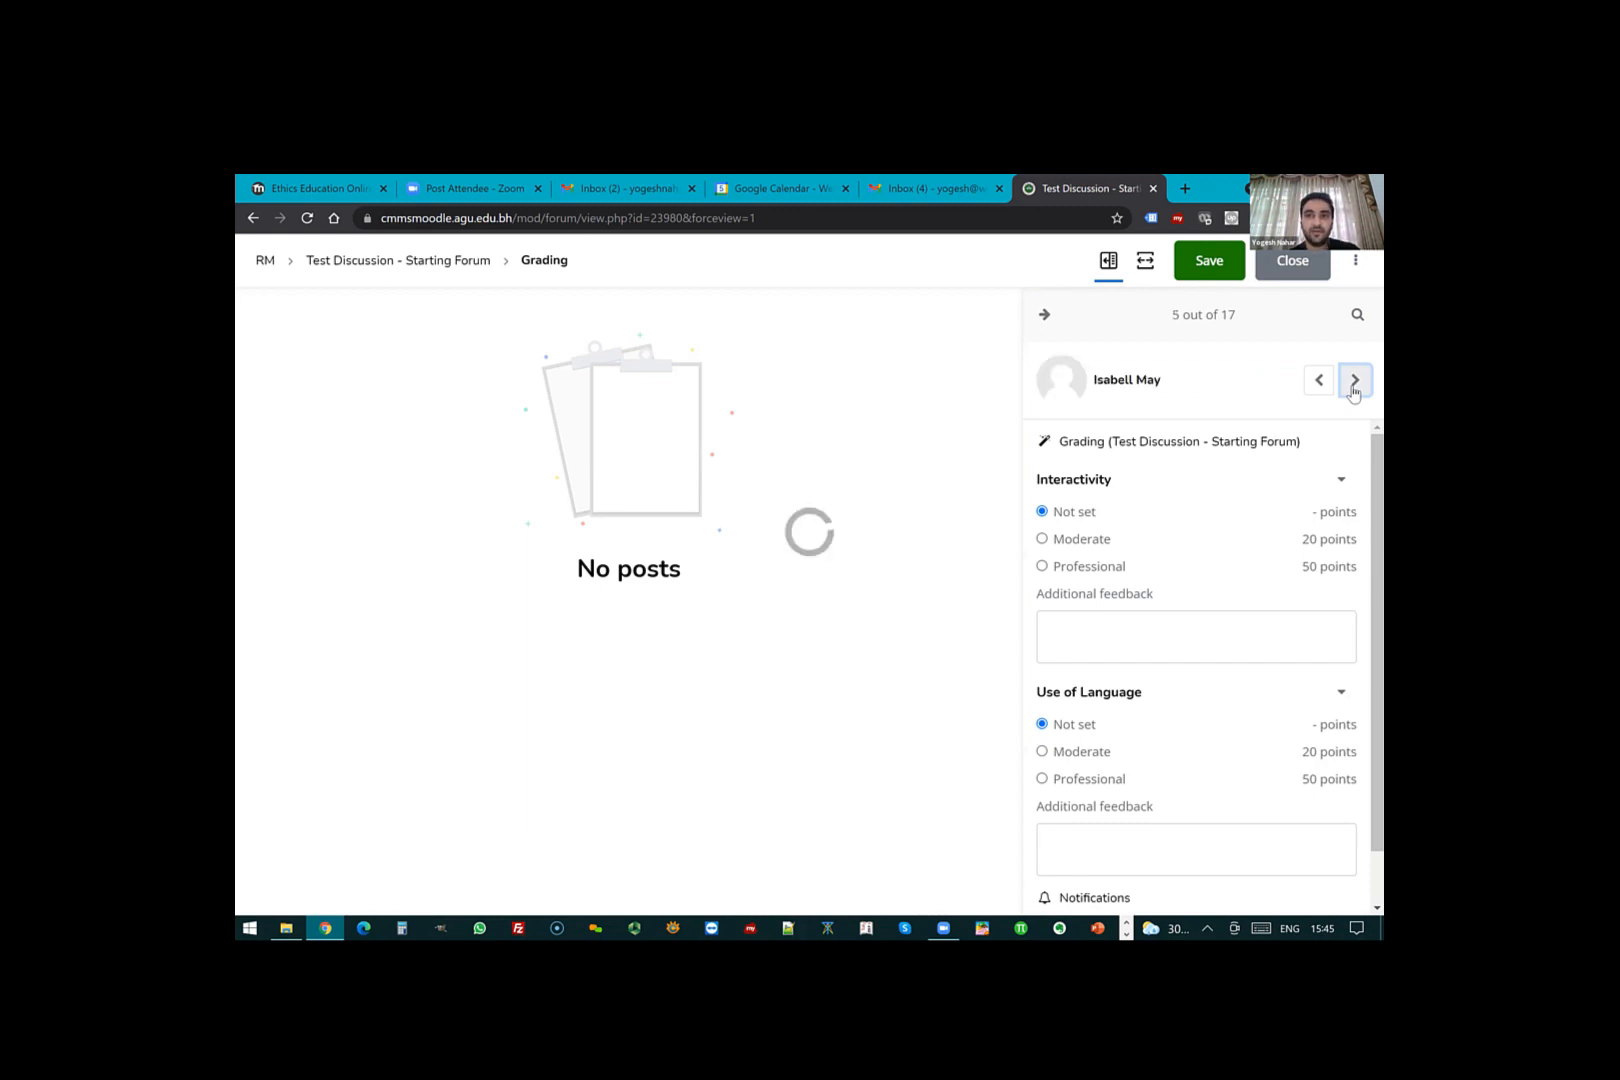
click(1353, 384)
click(1353, 384)
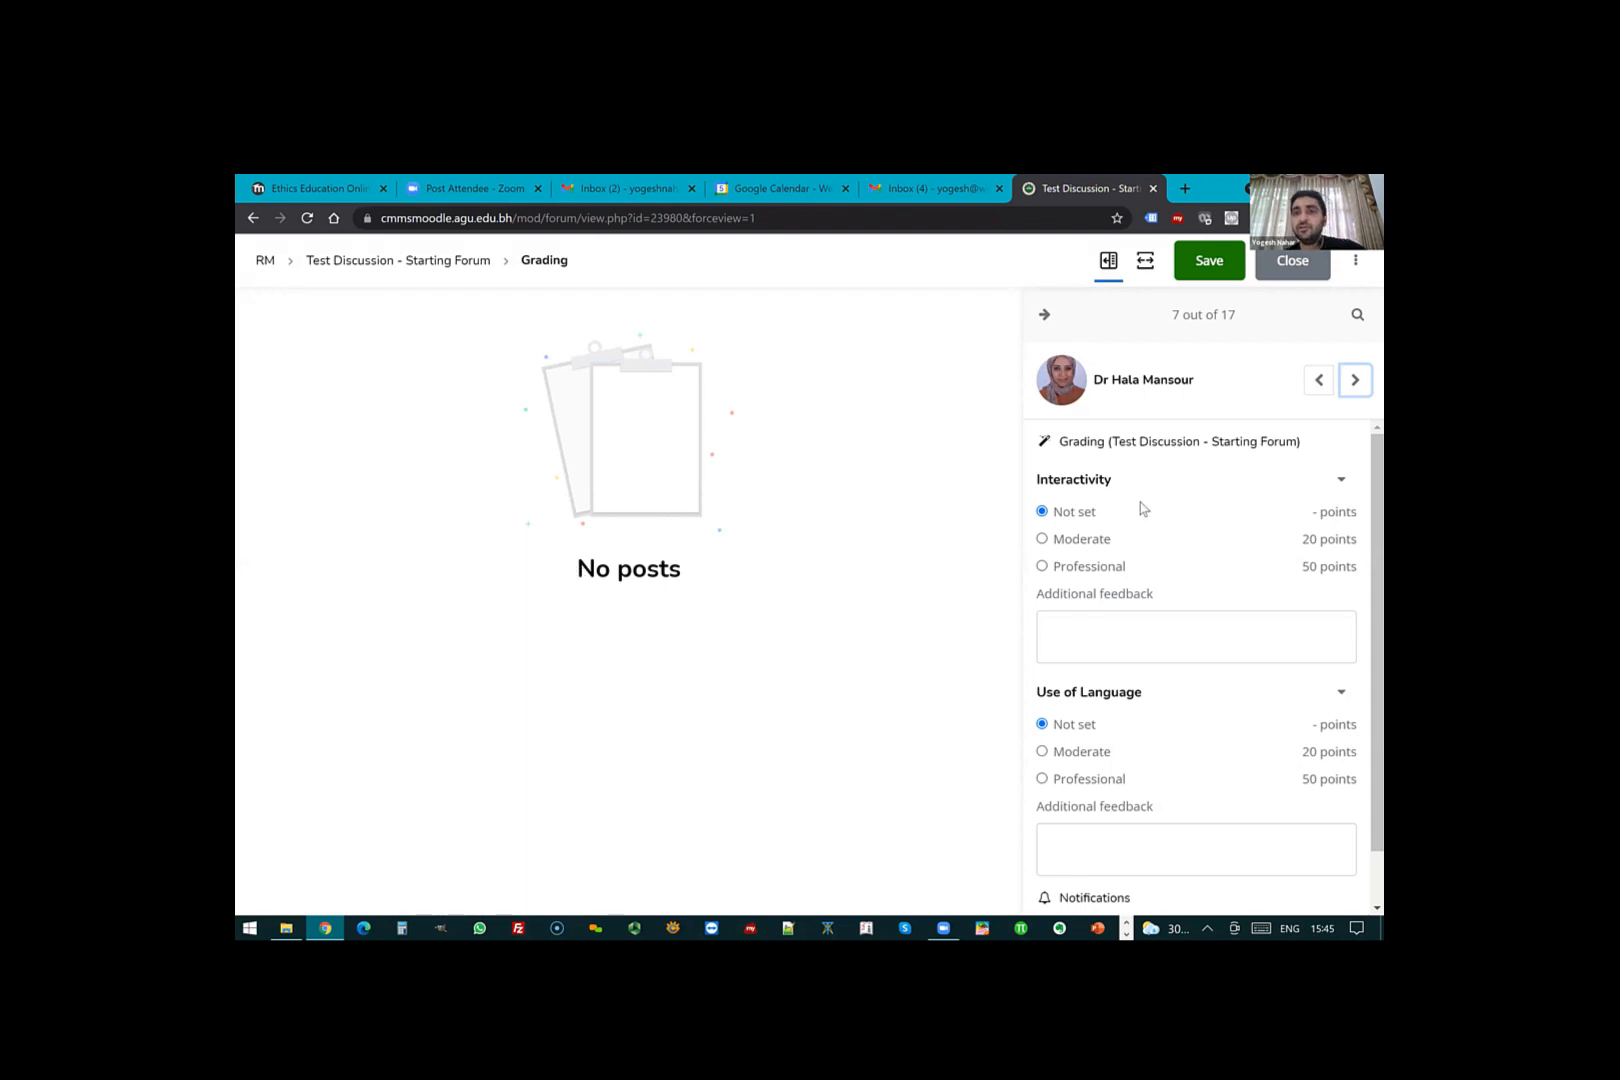
- Grade the seventh participant's Interactivity as Professional and add the feedback "great work"
scroll(1050, 545, down, 1)
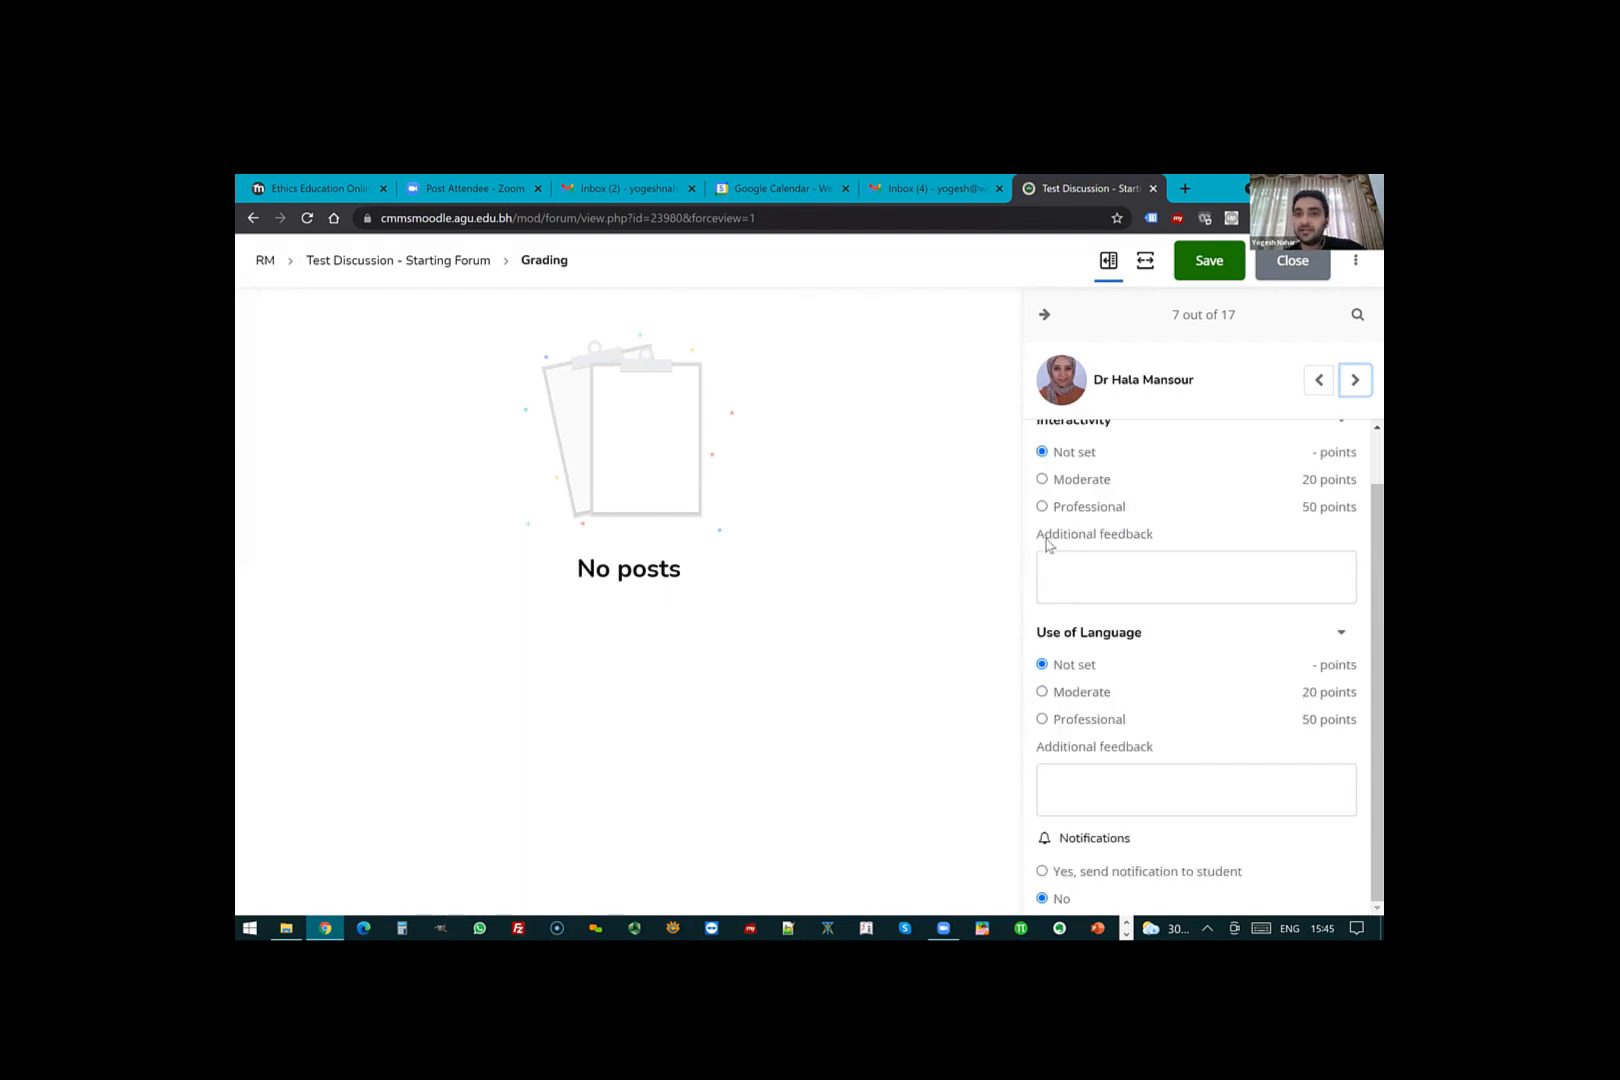
scroll(1047, 543, up, 1)
click(1048, 541)
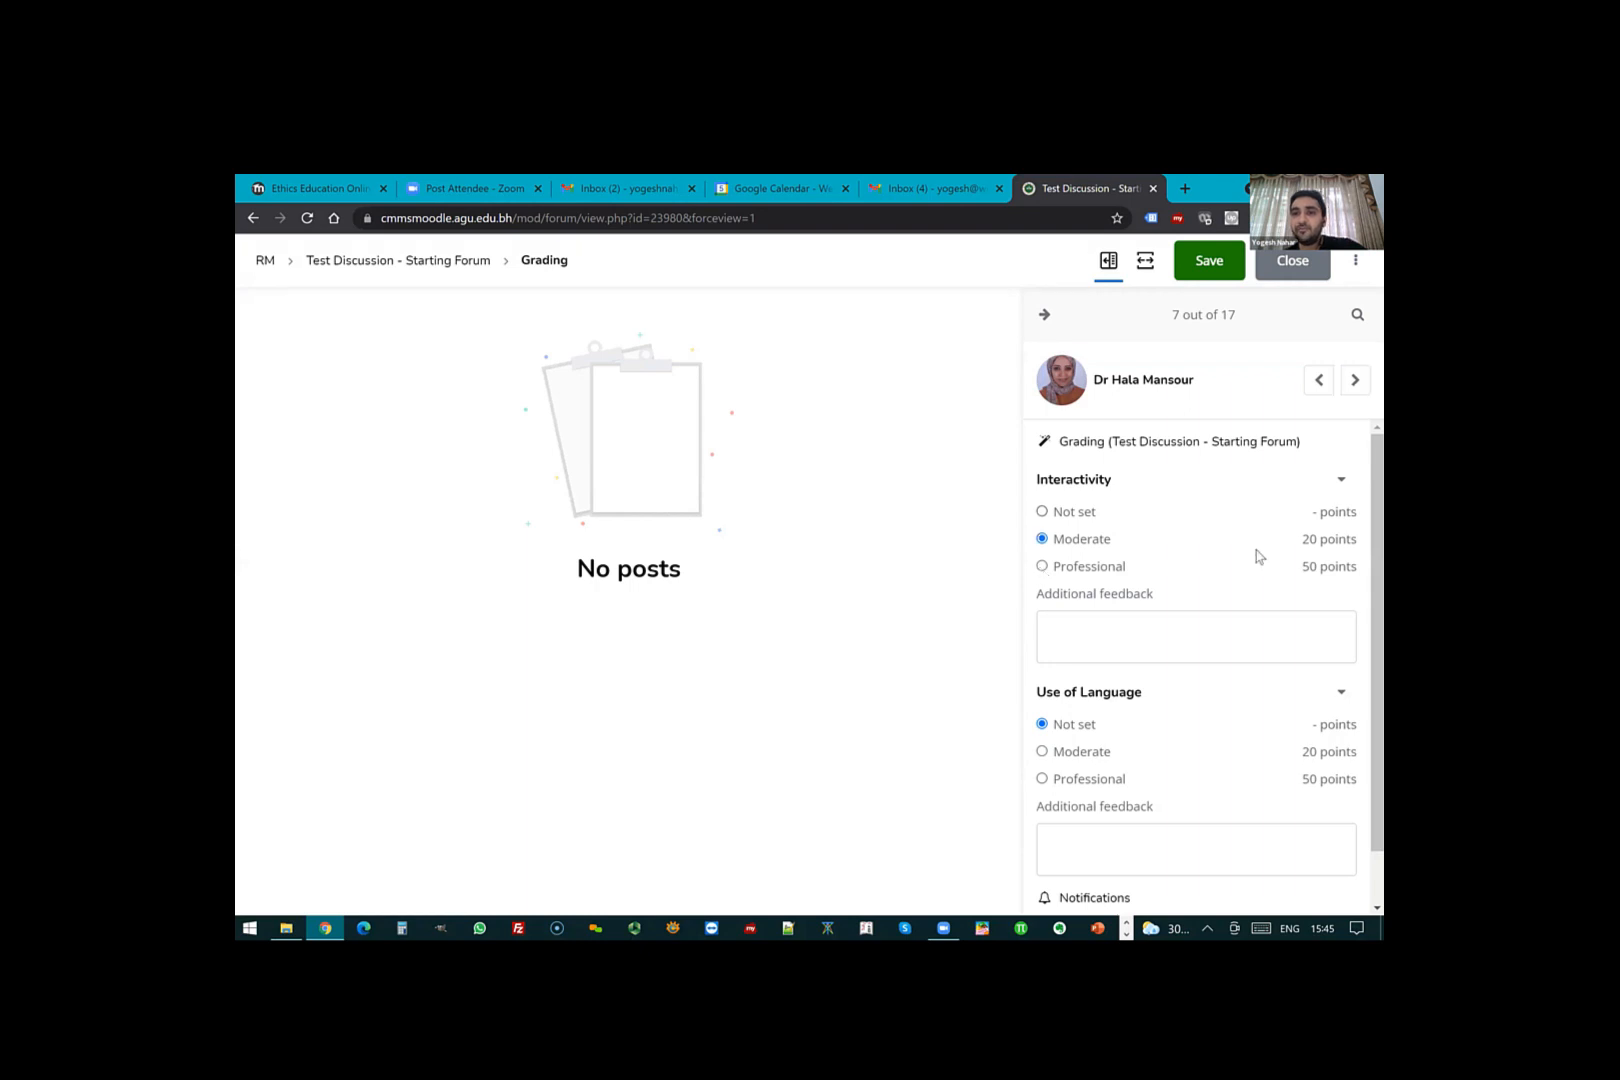
key(Down)
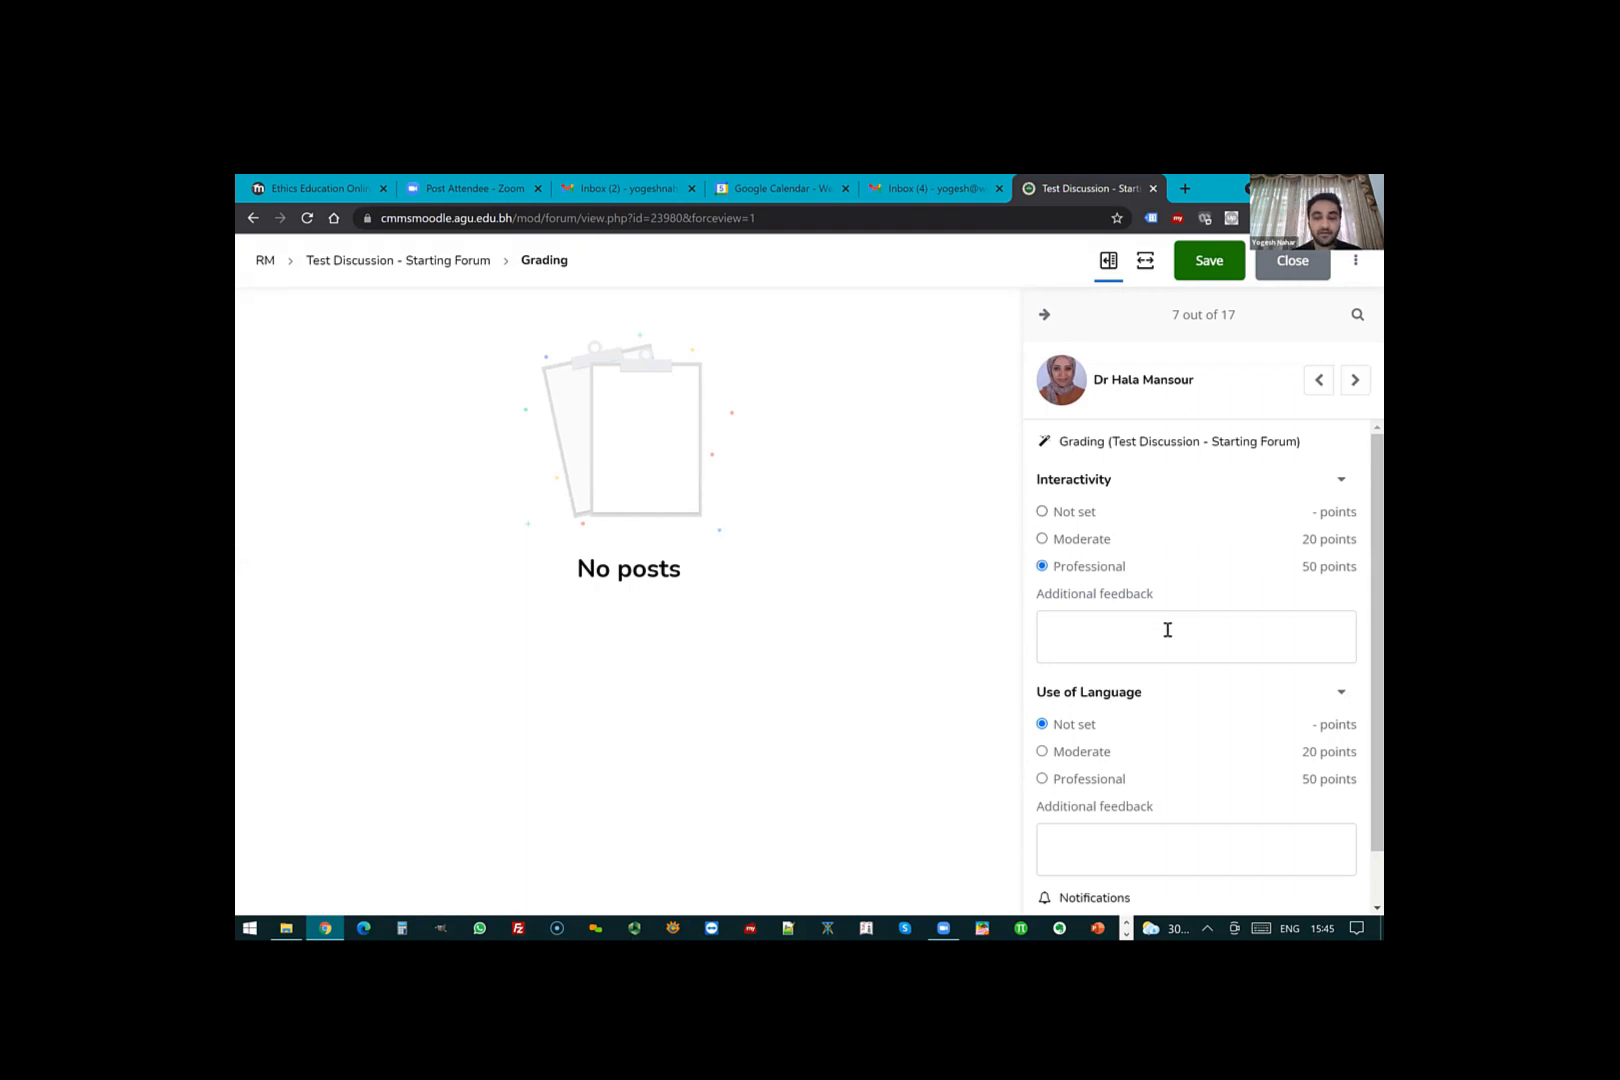
click(1167, 629)
text(gre)
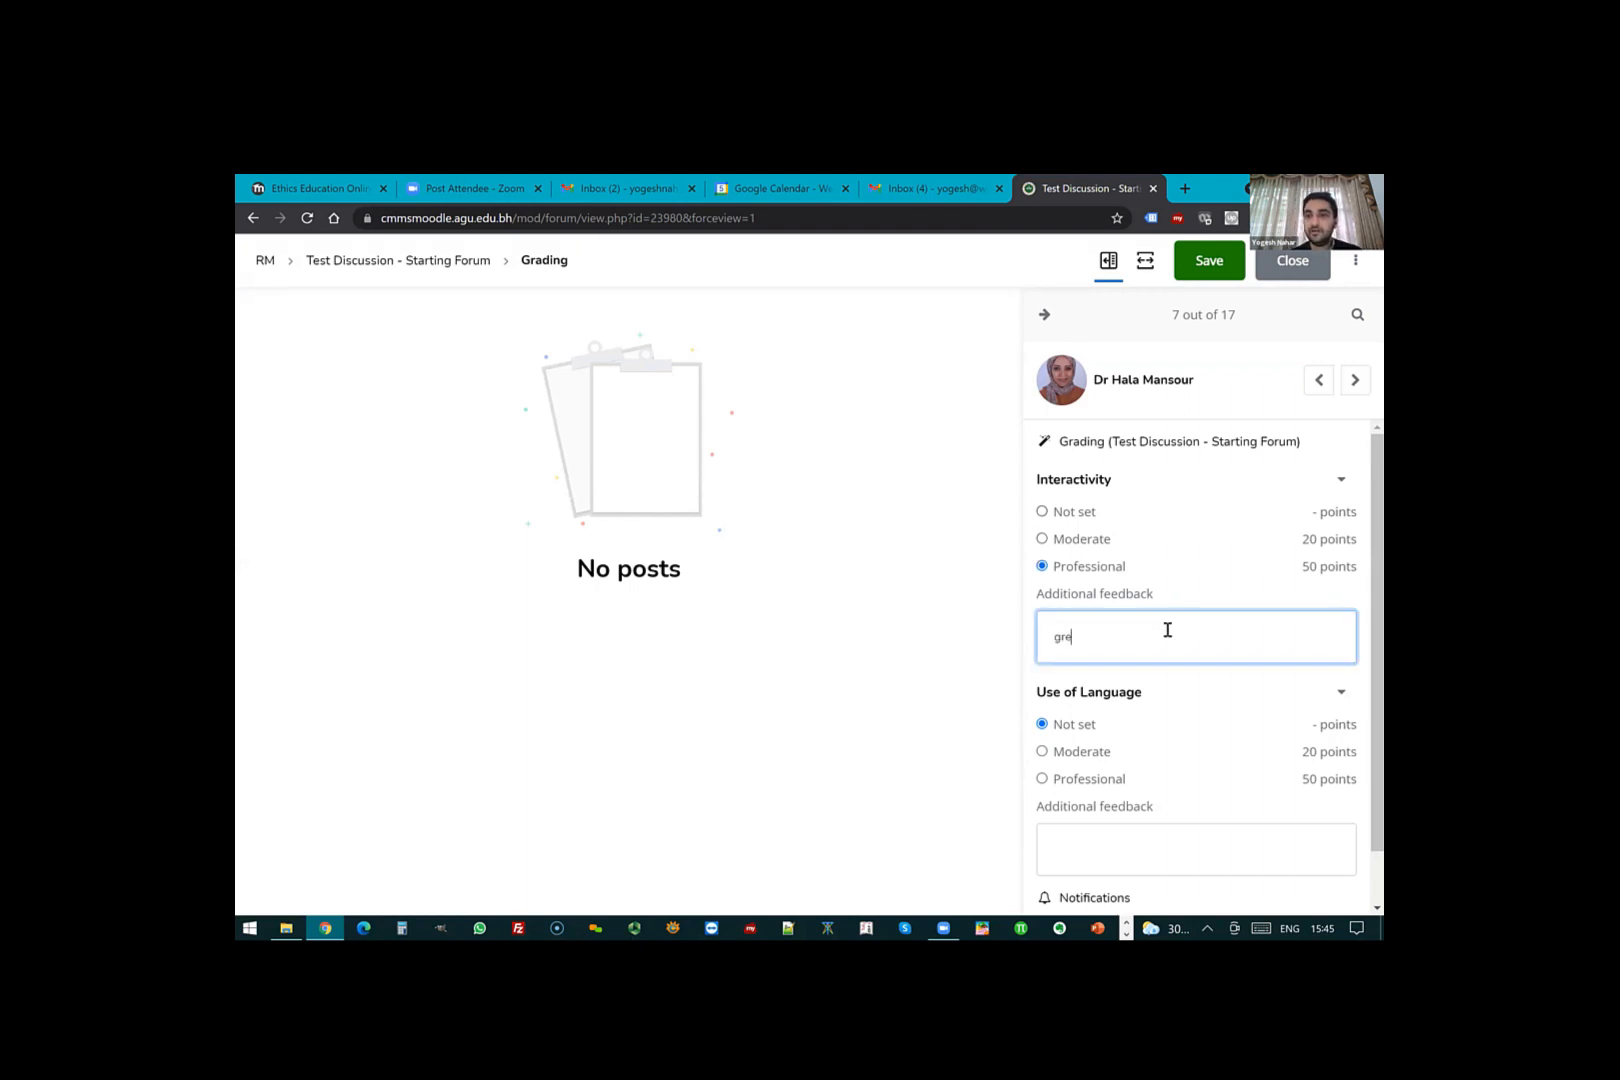
text(at work)
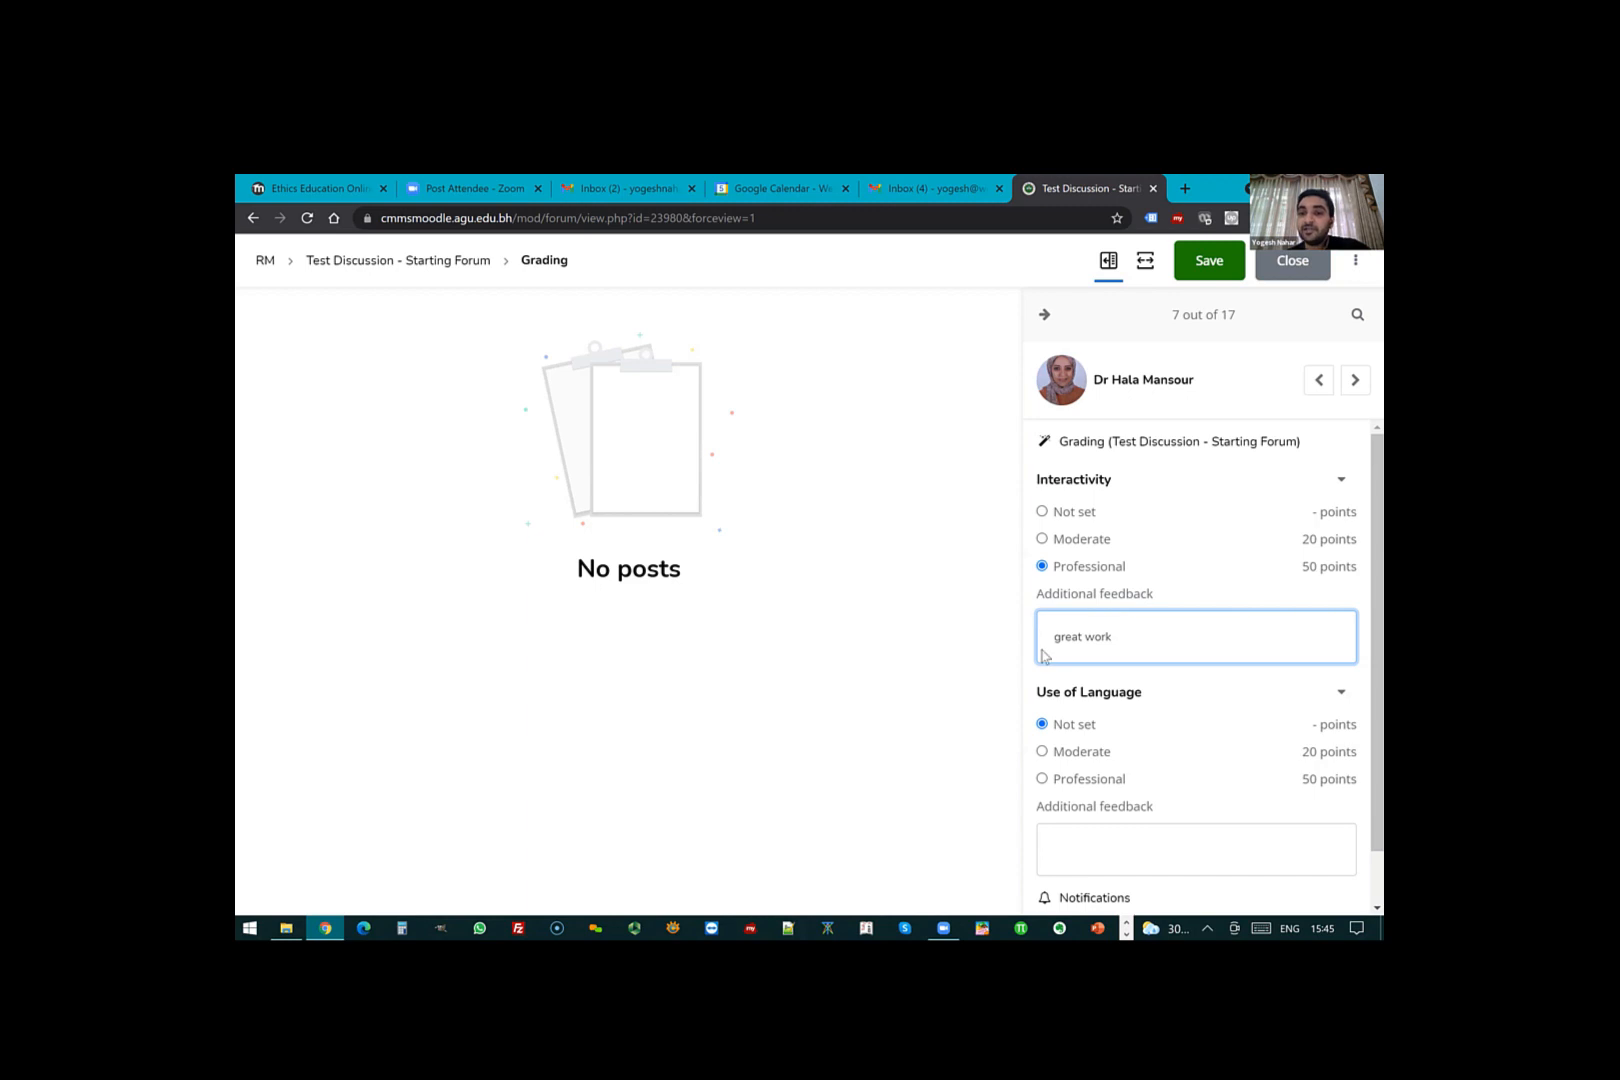
- Grade the participant's Use of Language as Professional and add the feedback "great use of language"
scroll(1046, 655, down, 1)
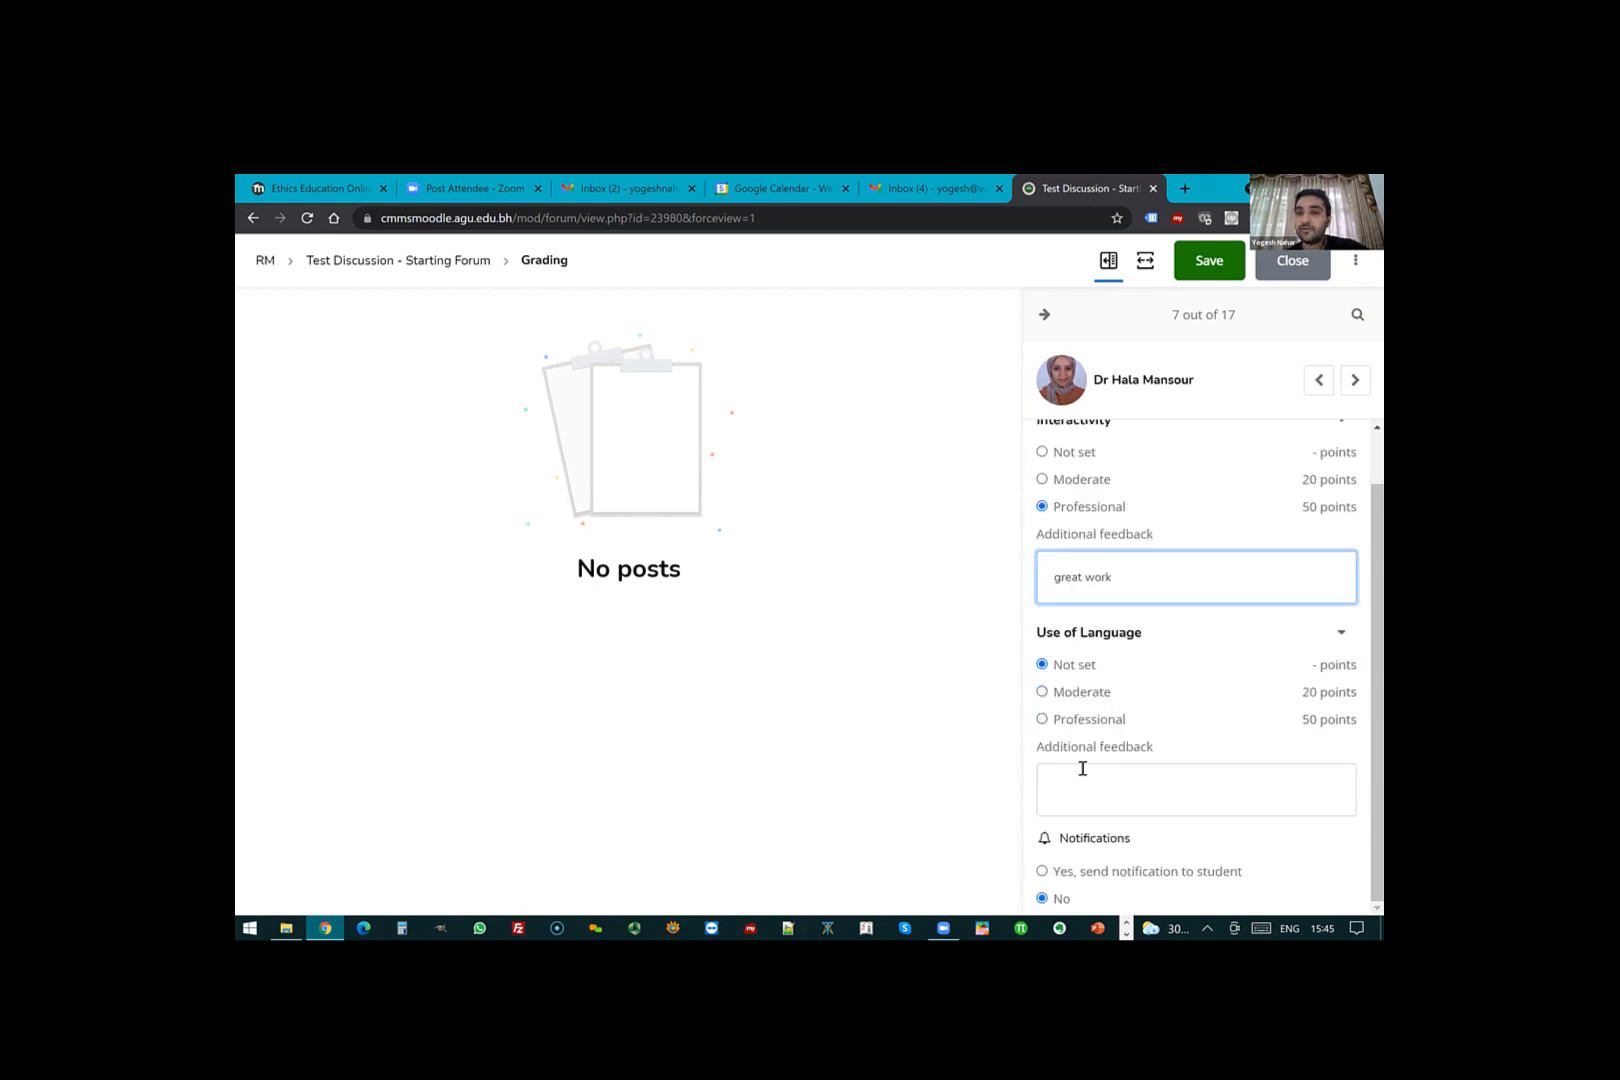
click(1270, 720)
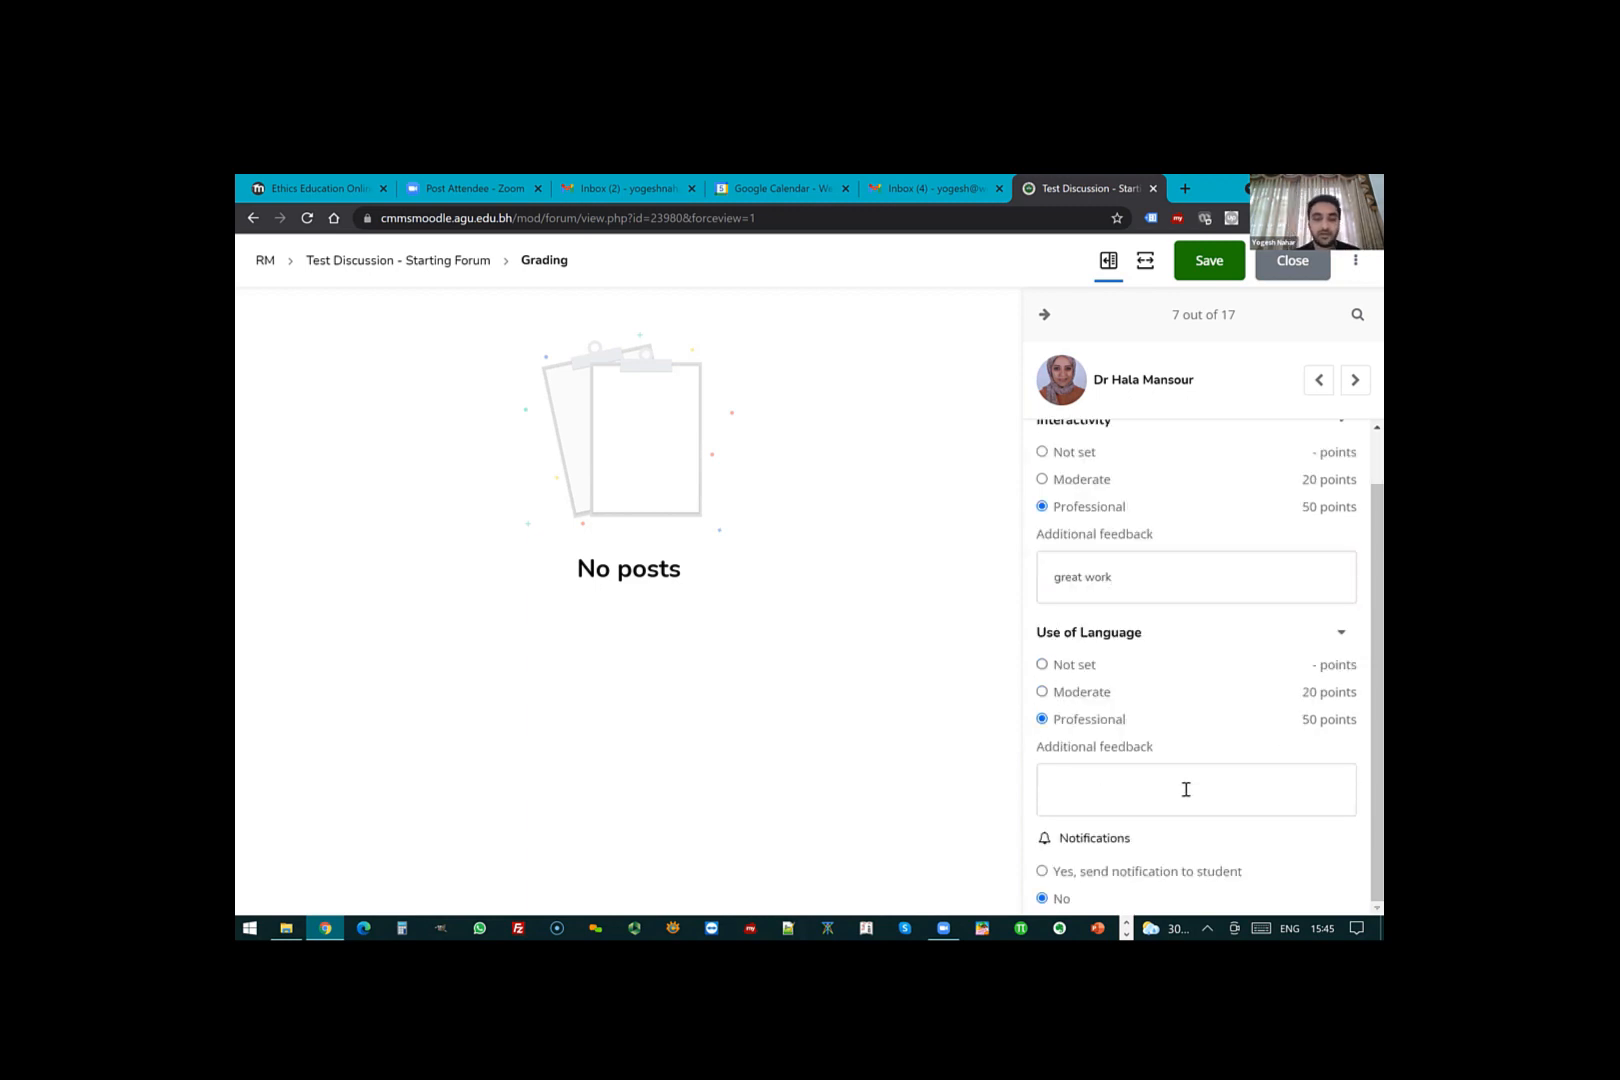
click(1186, 789)
text(great use of language)
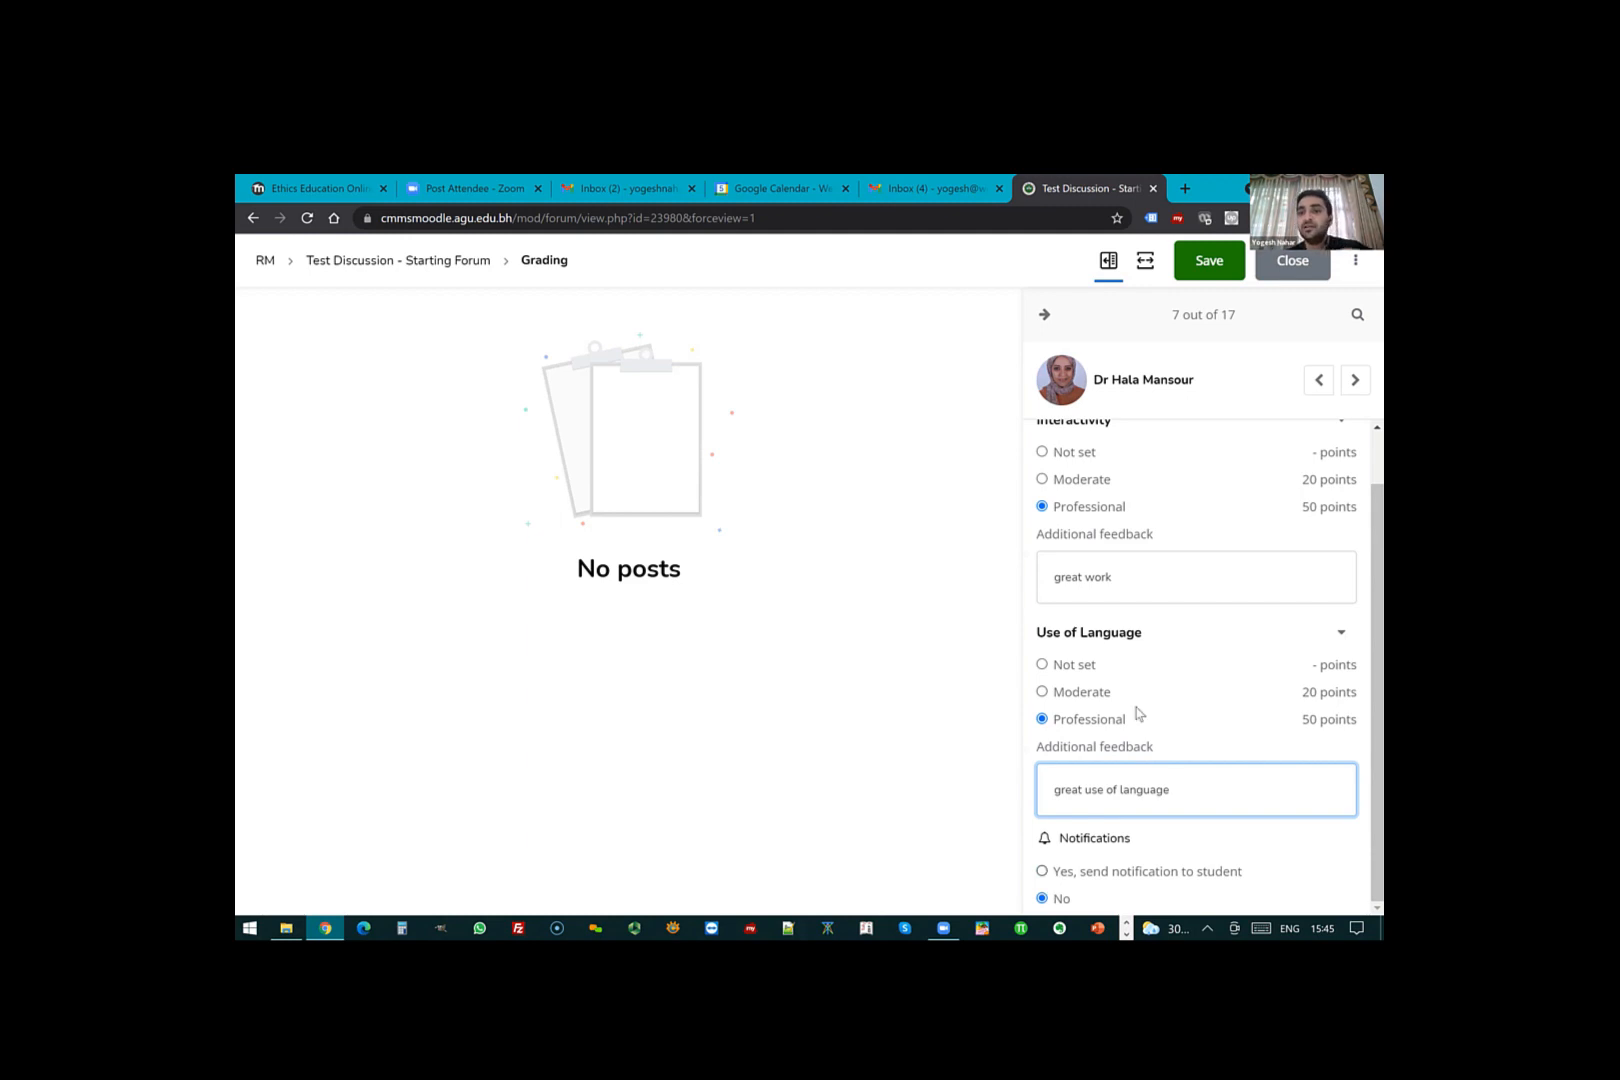
- Save the seventh participant's grade, move ahead to the ninth participant and return to the seventh
click(1204, 264)
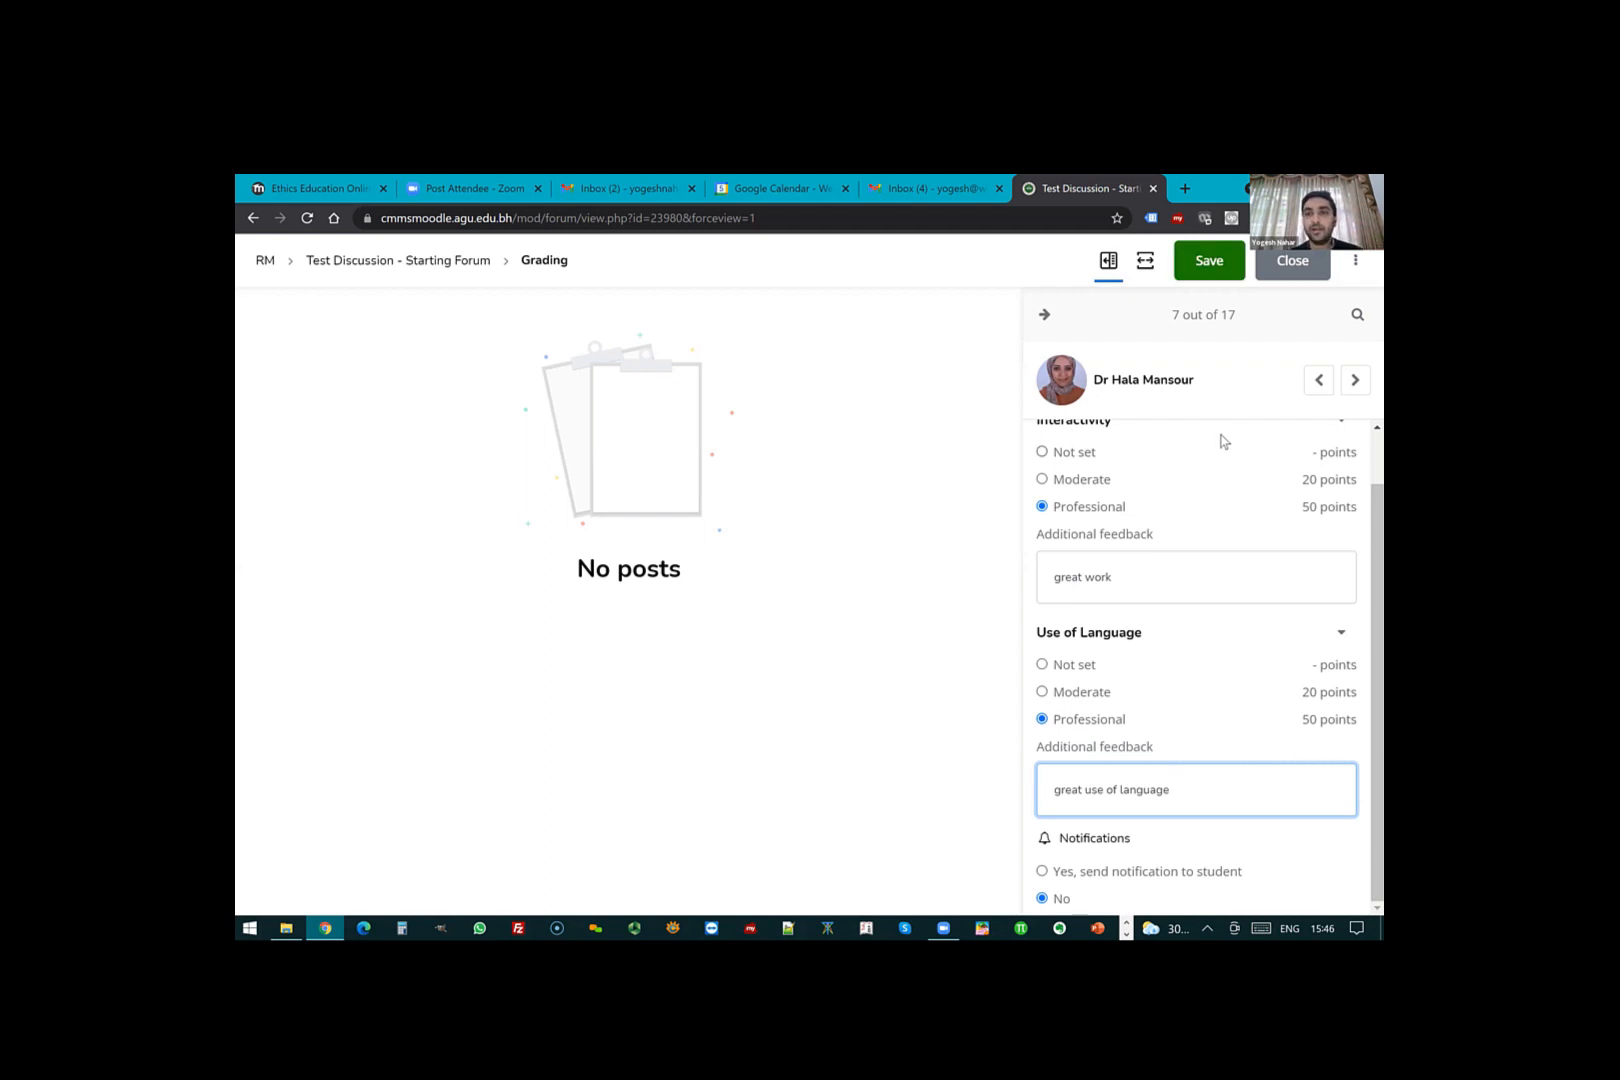
click(1355, 381)
click(1355, 381)
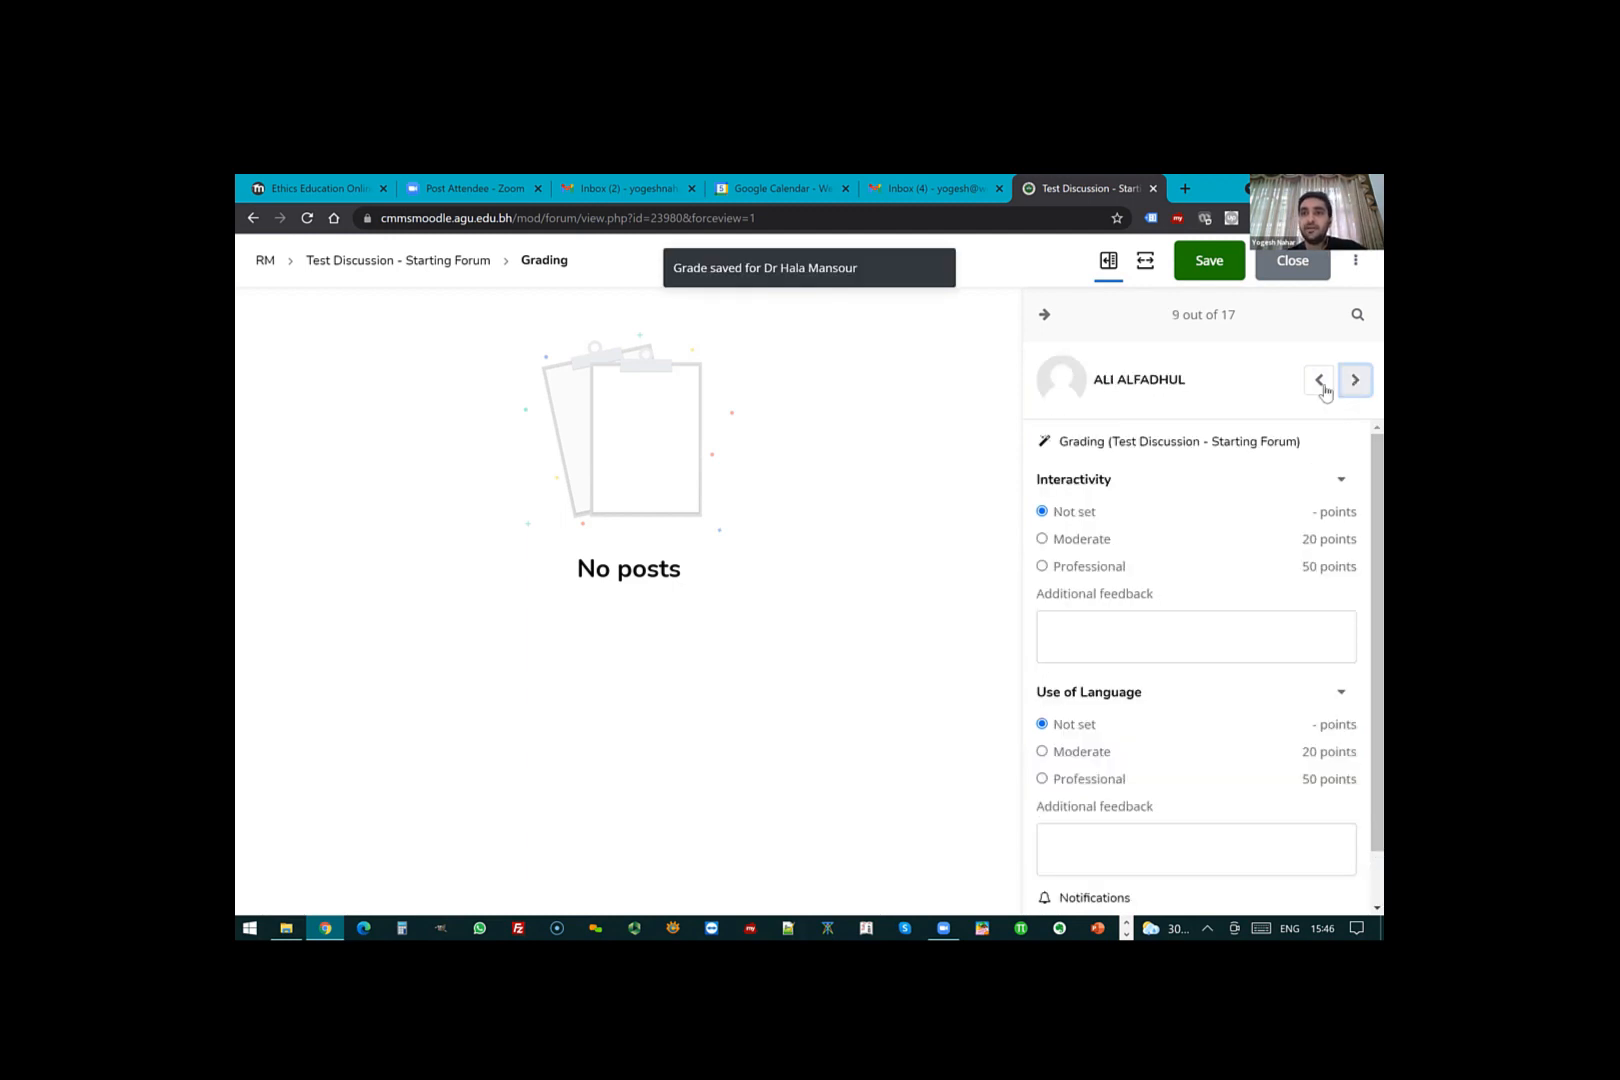
click(1320, 381)
click(1320, 381)
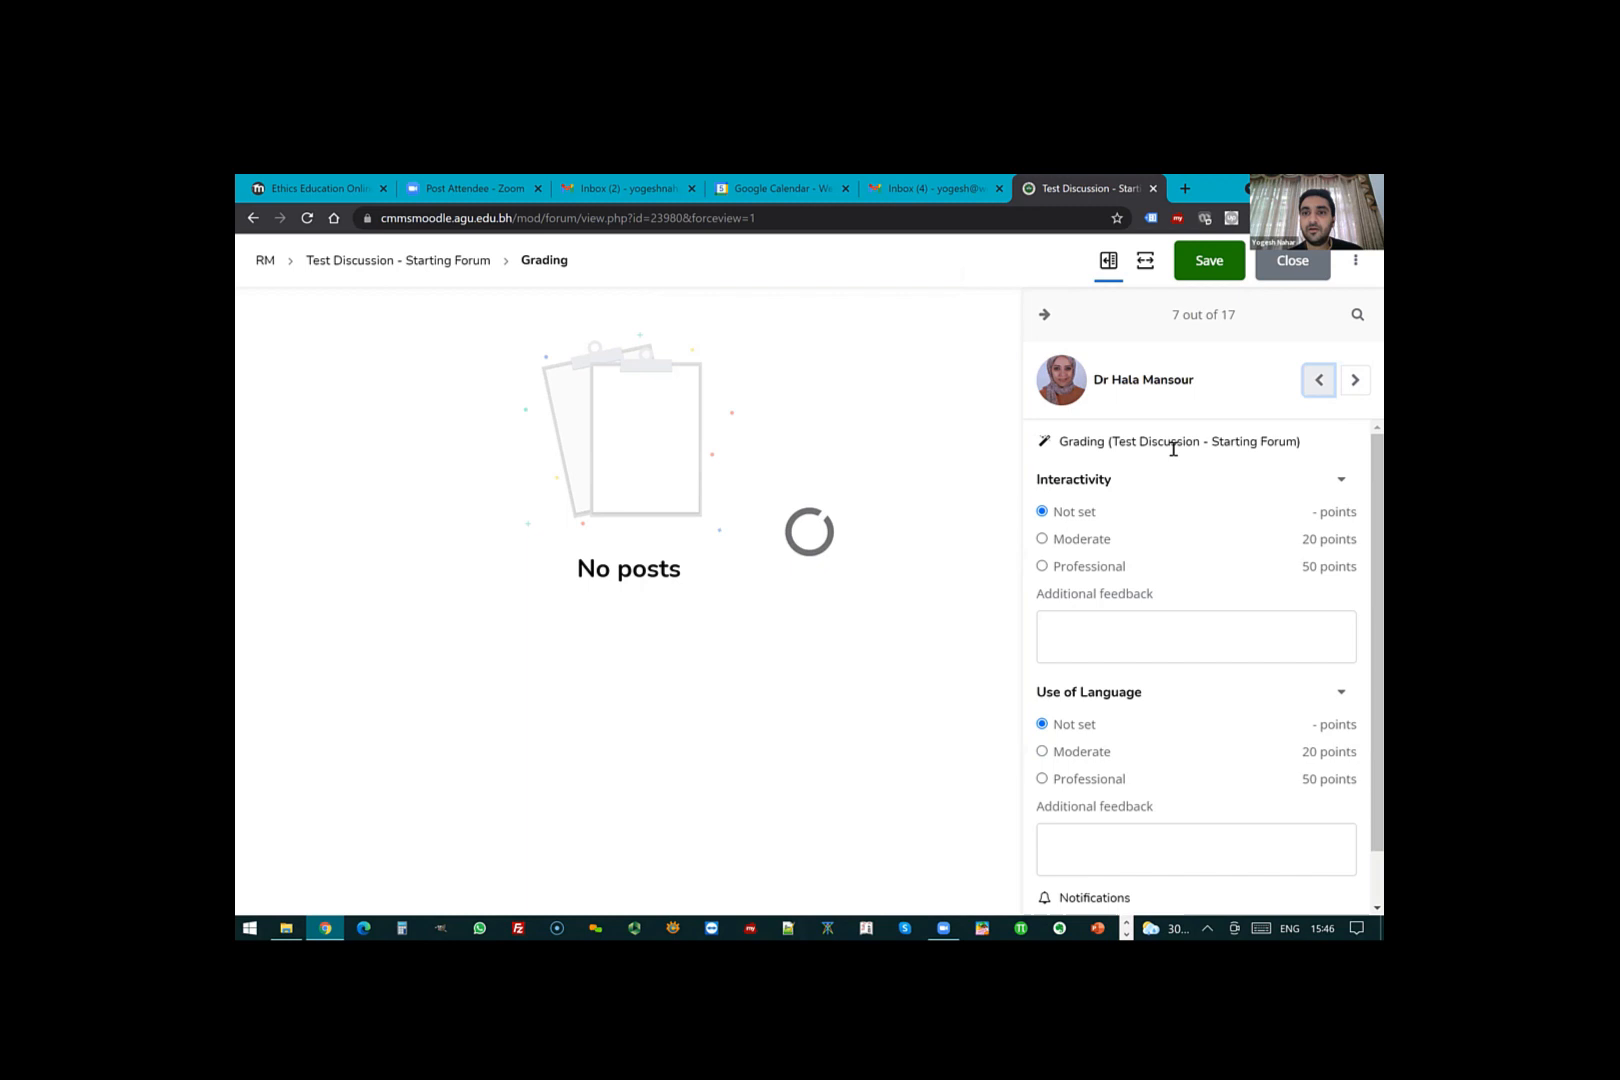
- Reset the seventh participant's Interactivity and Use of Language grades to Not set and save
click(1042, 512)
click(1046, 728)
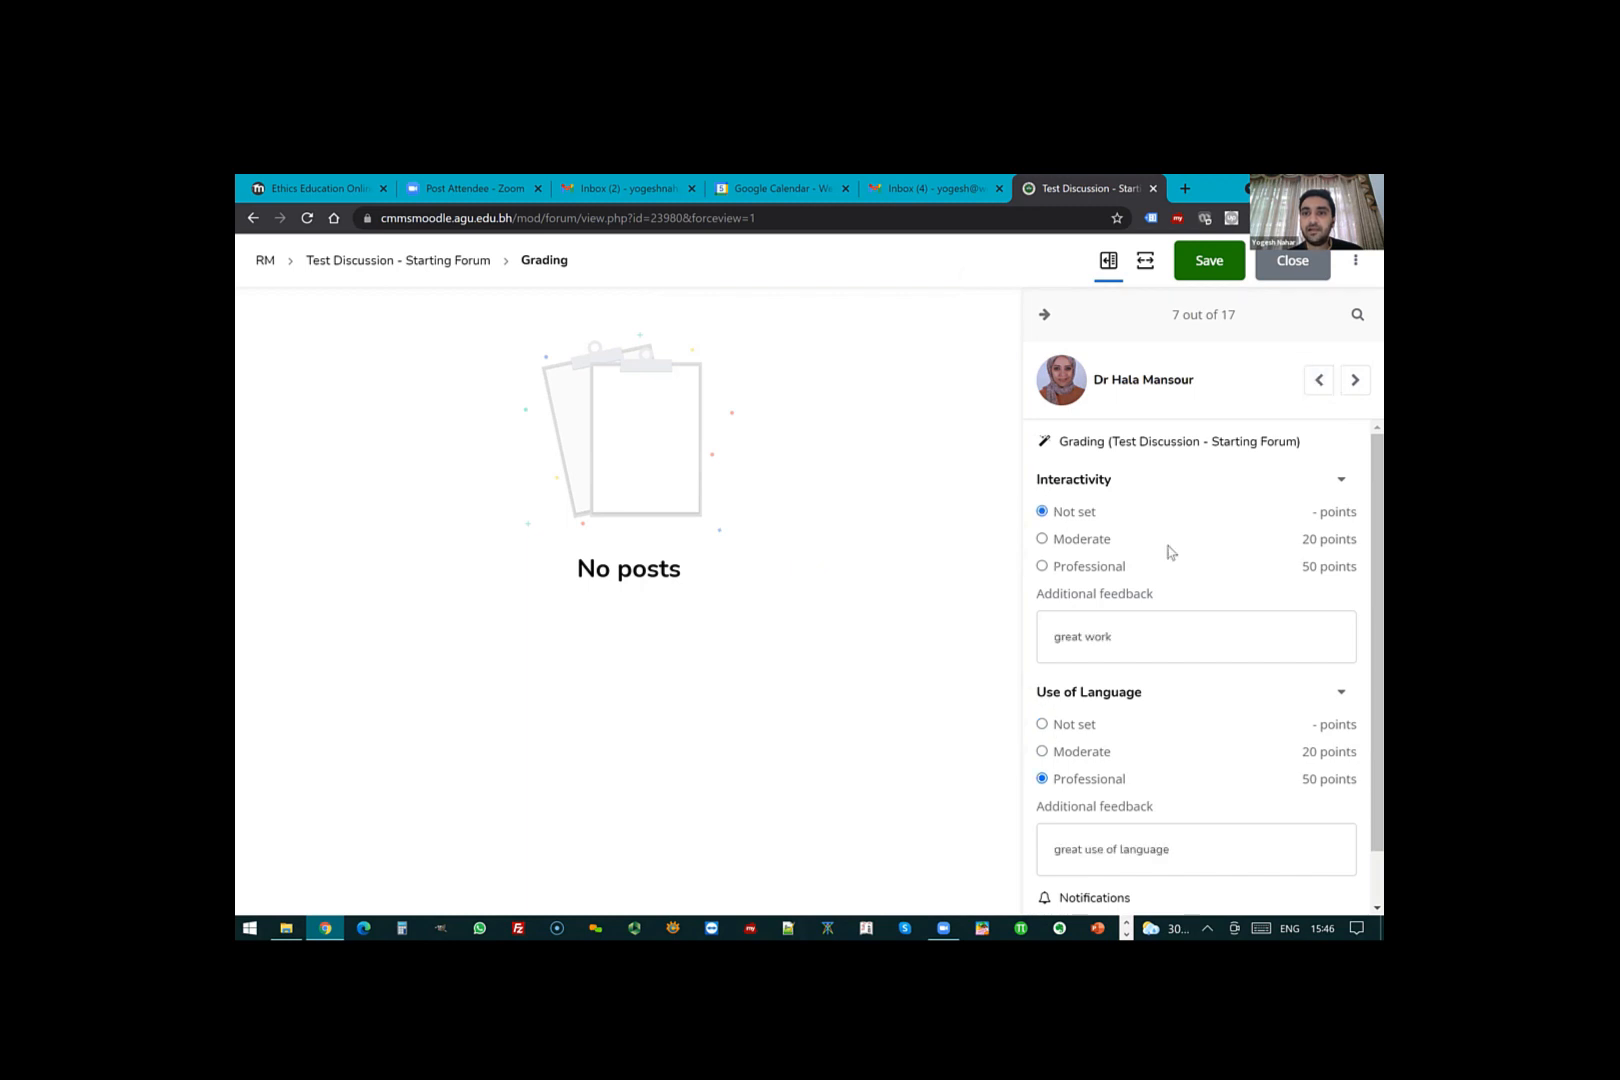
click(1209, 270)
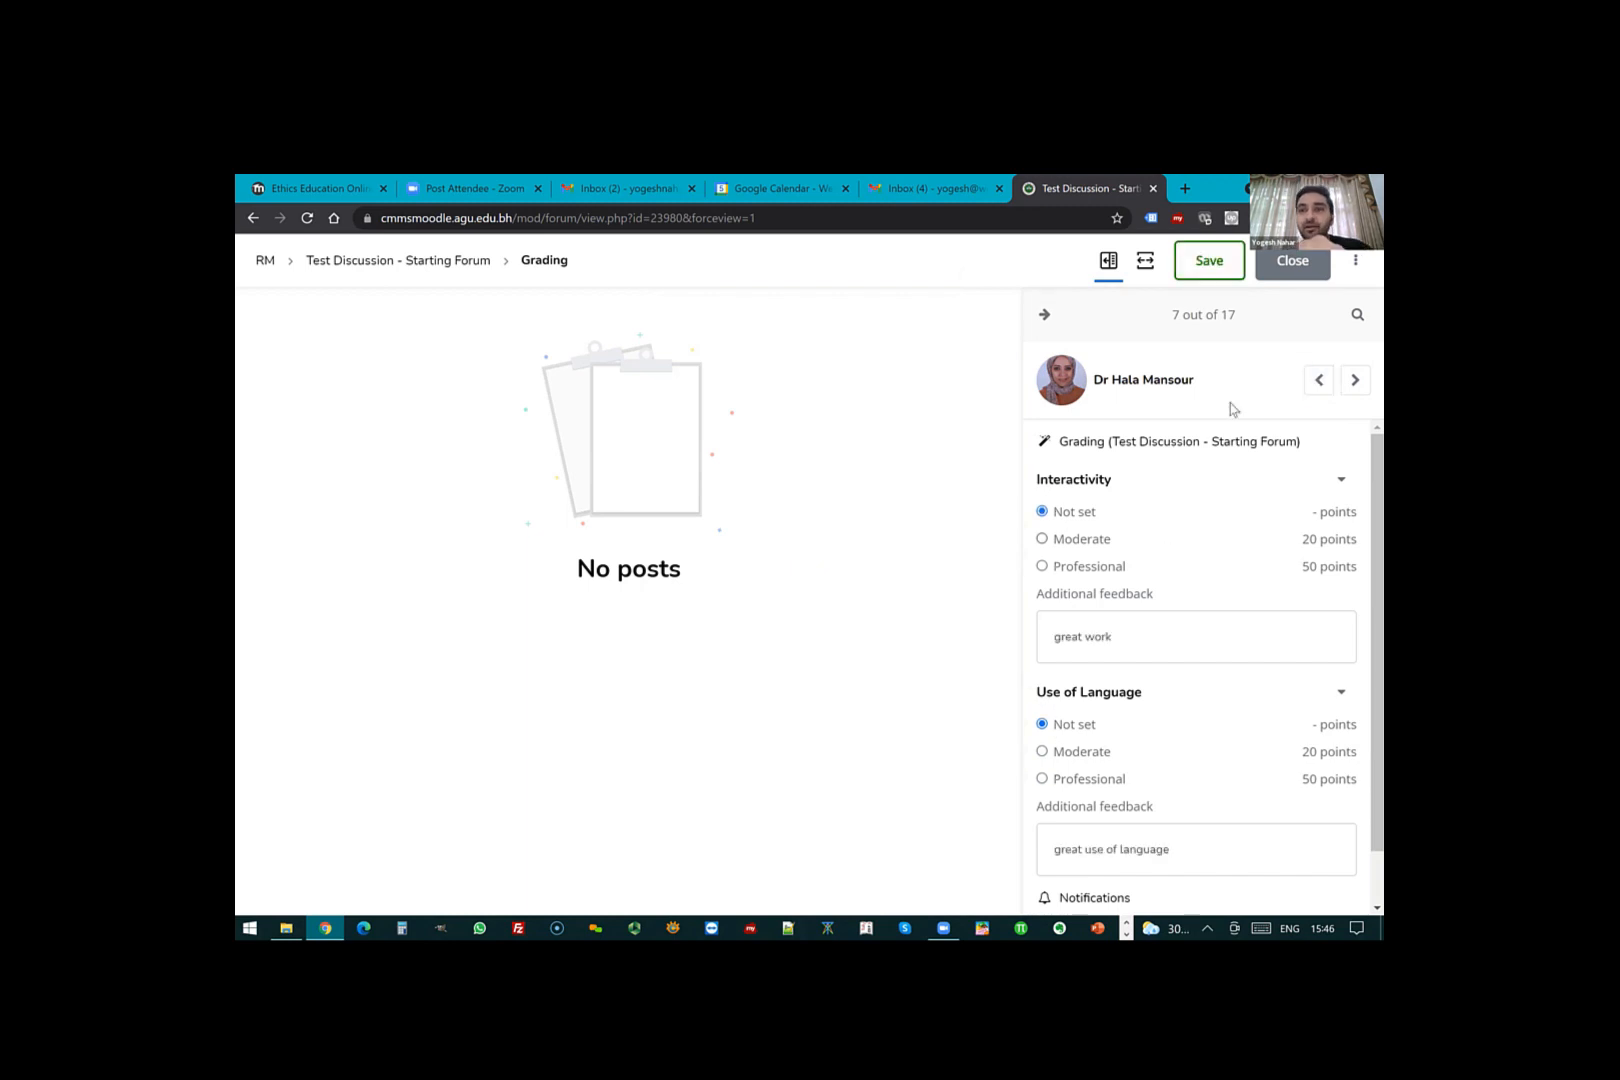
- Preview the grading page with the grader panel hidden, then show the panel again
click(1139, 266)
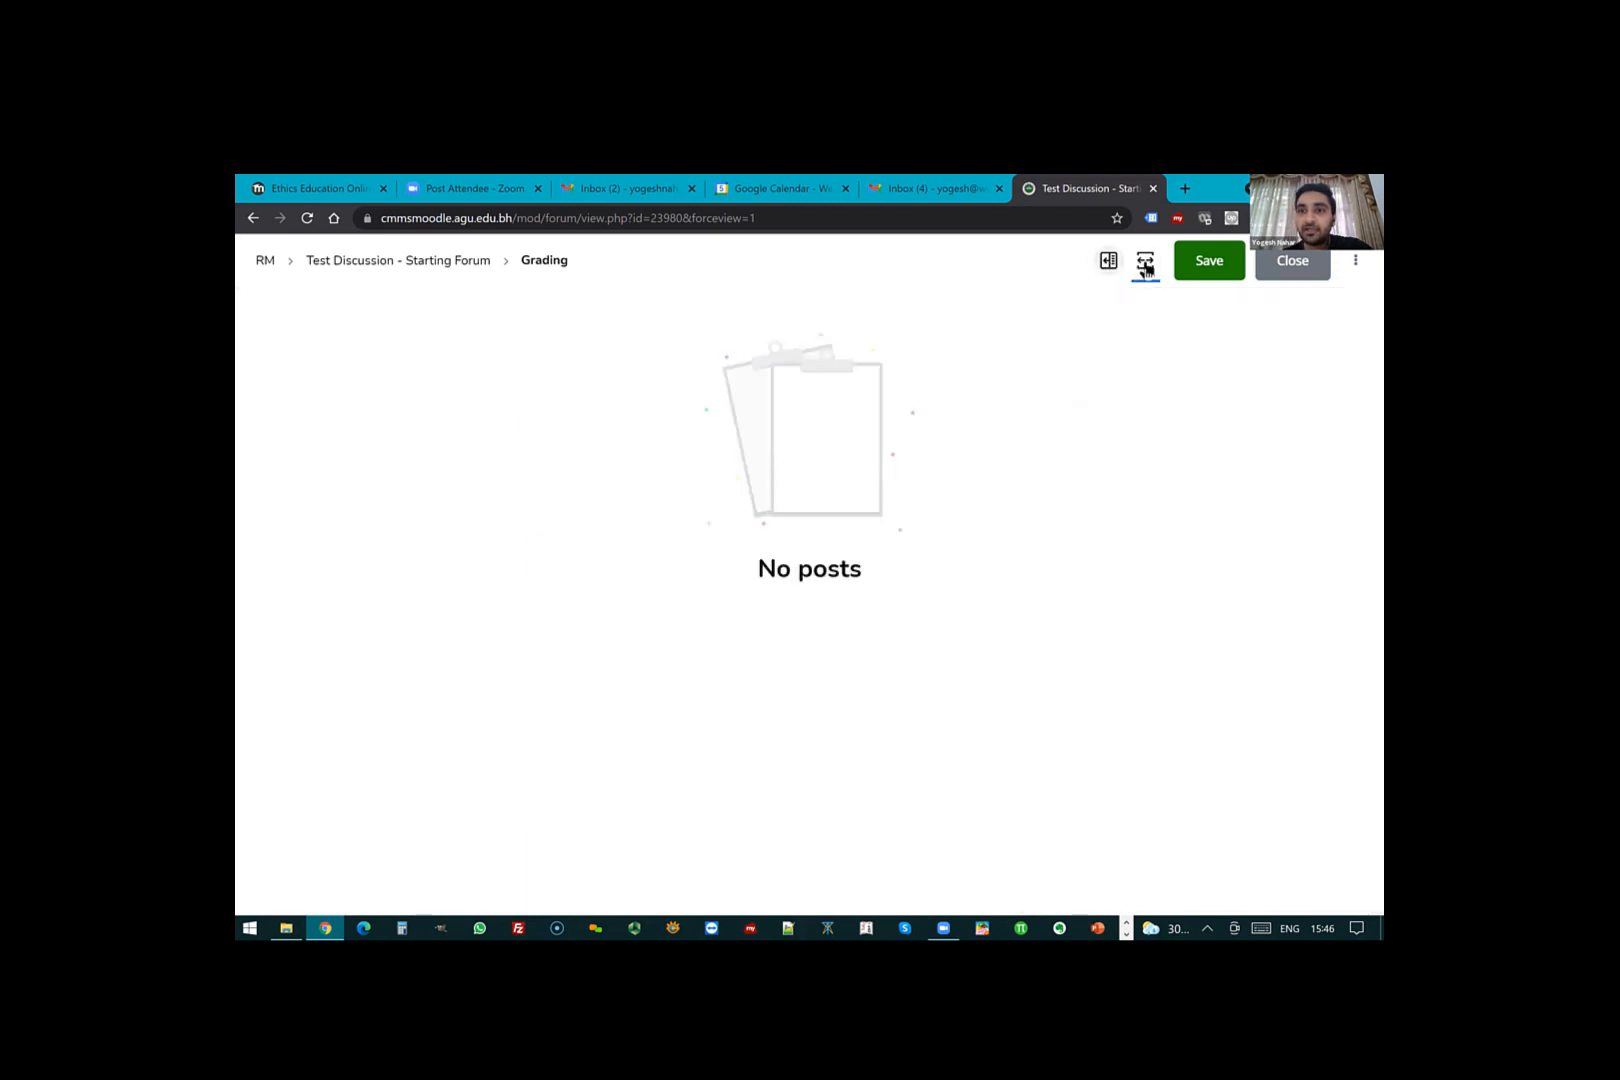
click(1107, 262)
click(1107, 264)
click(1107, 264)
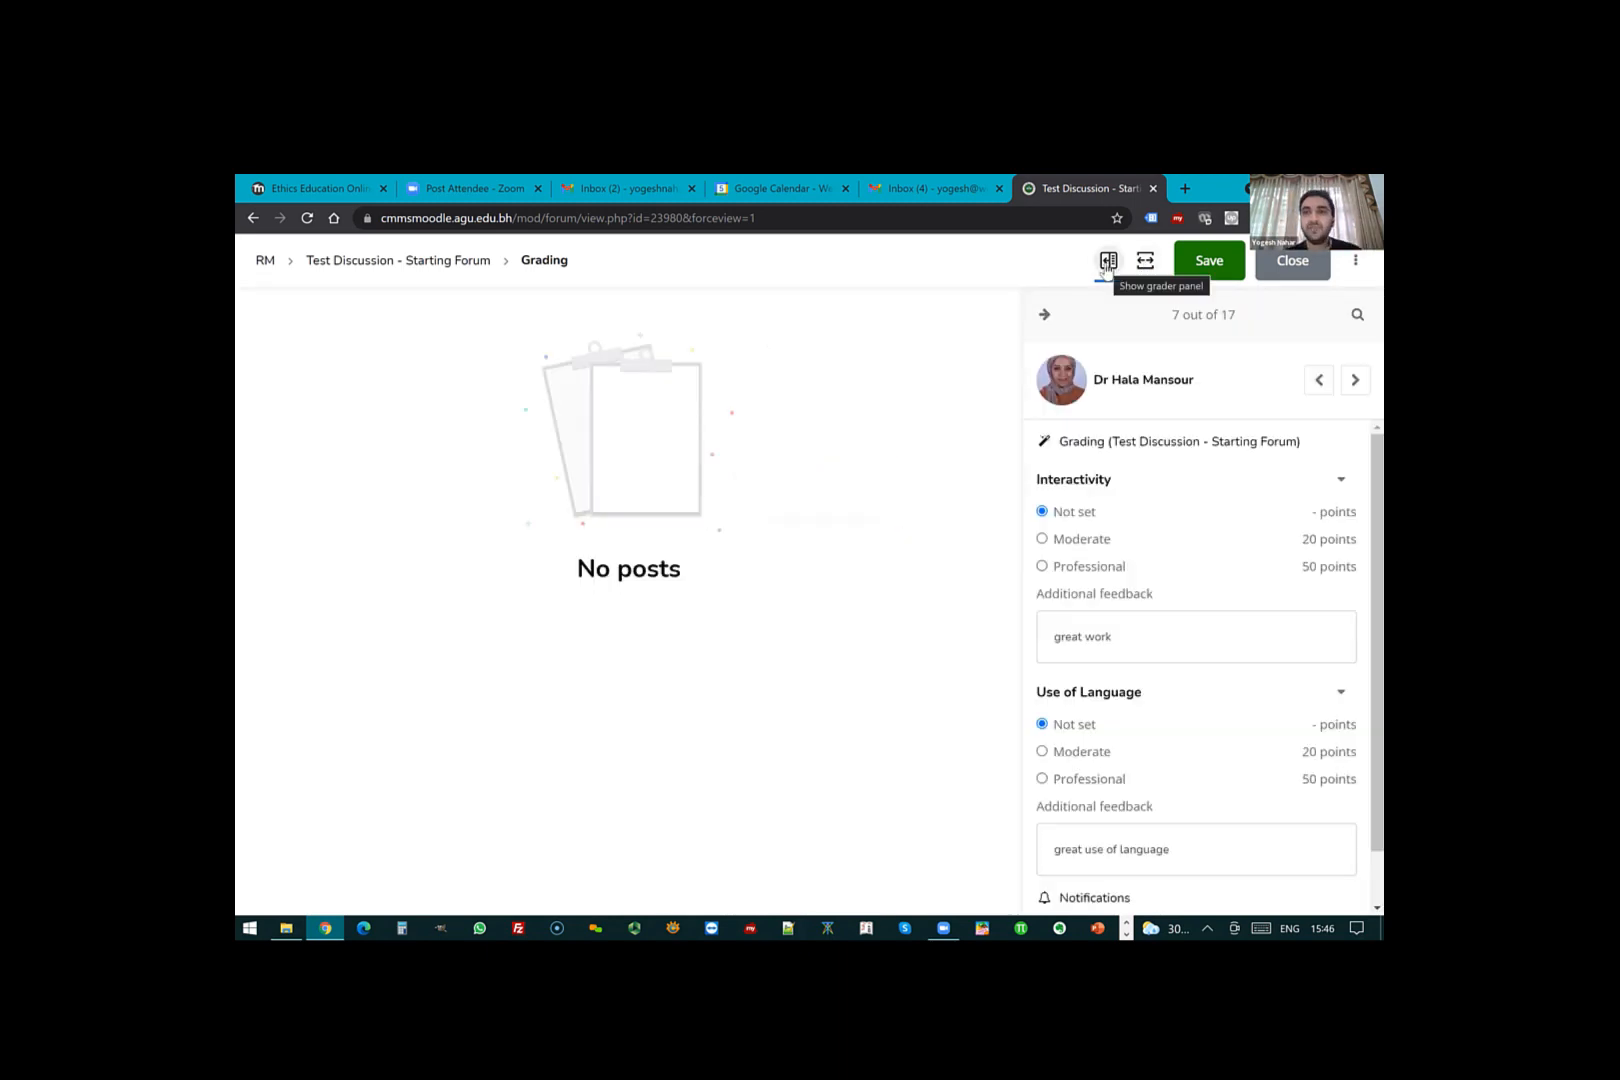
click(1146, 263)
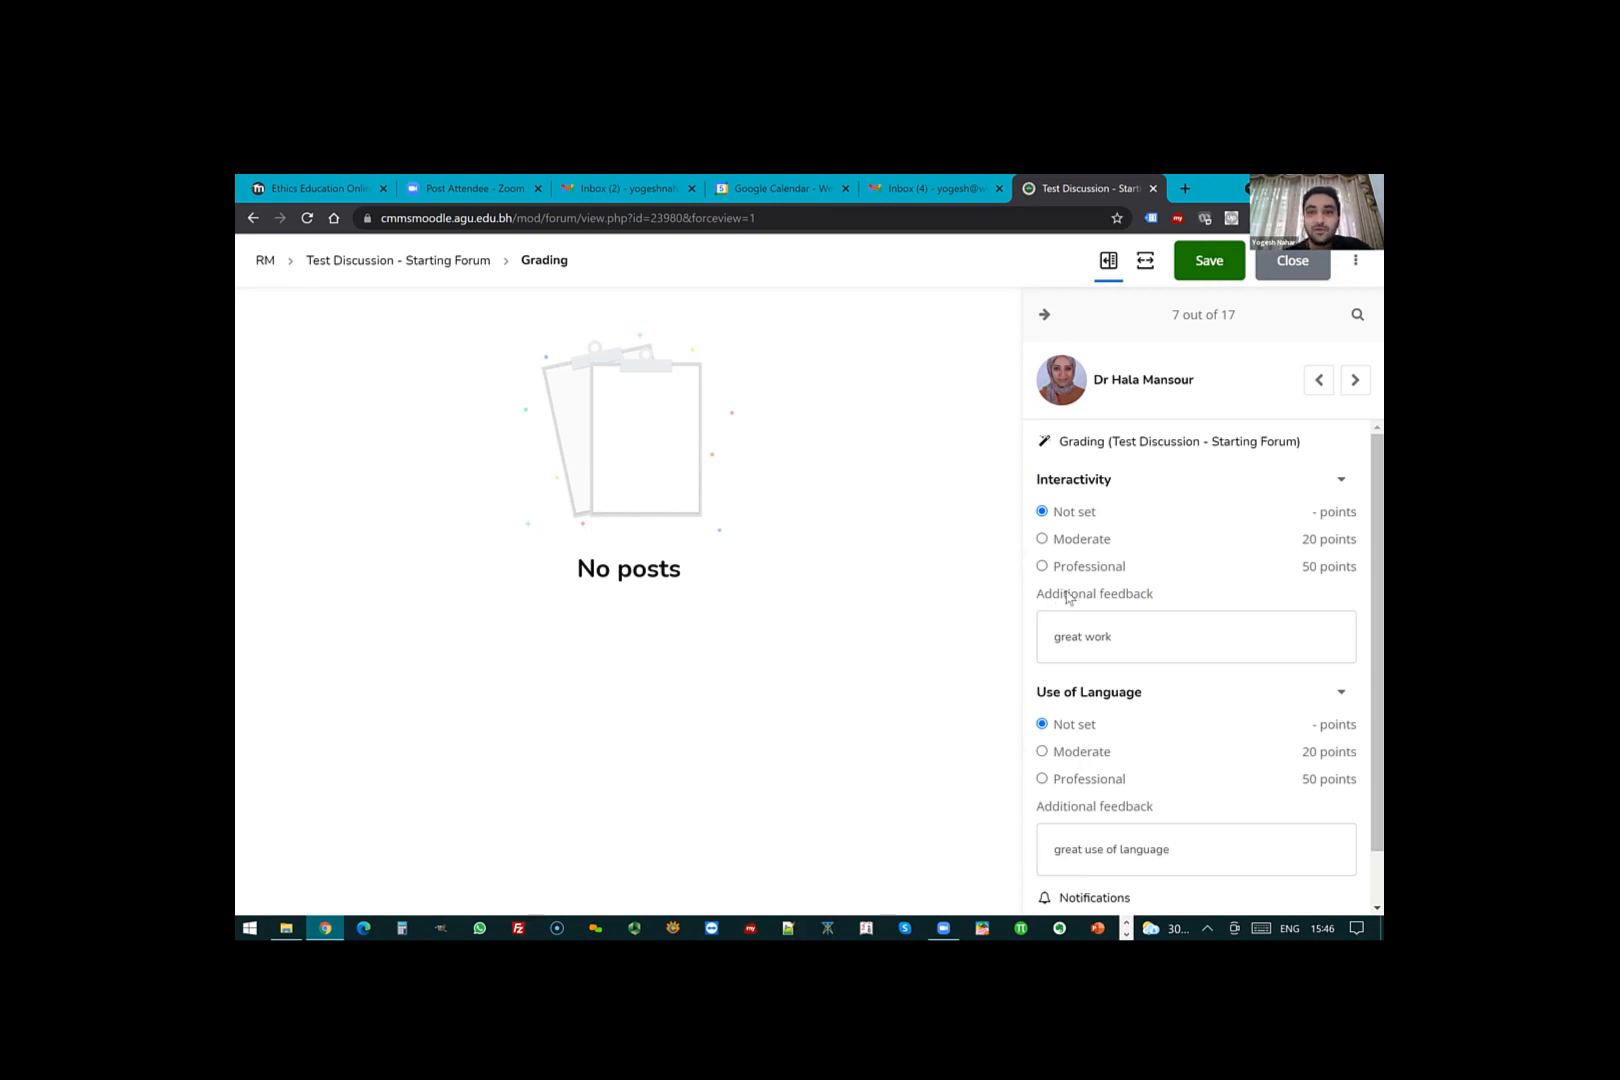
- Regrade the seventh participant's Interactivity and Use of Language as Professional, save by proceeding to the next participant, and go back
click(1042, 779)
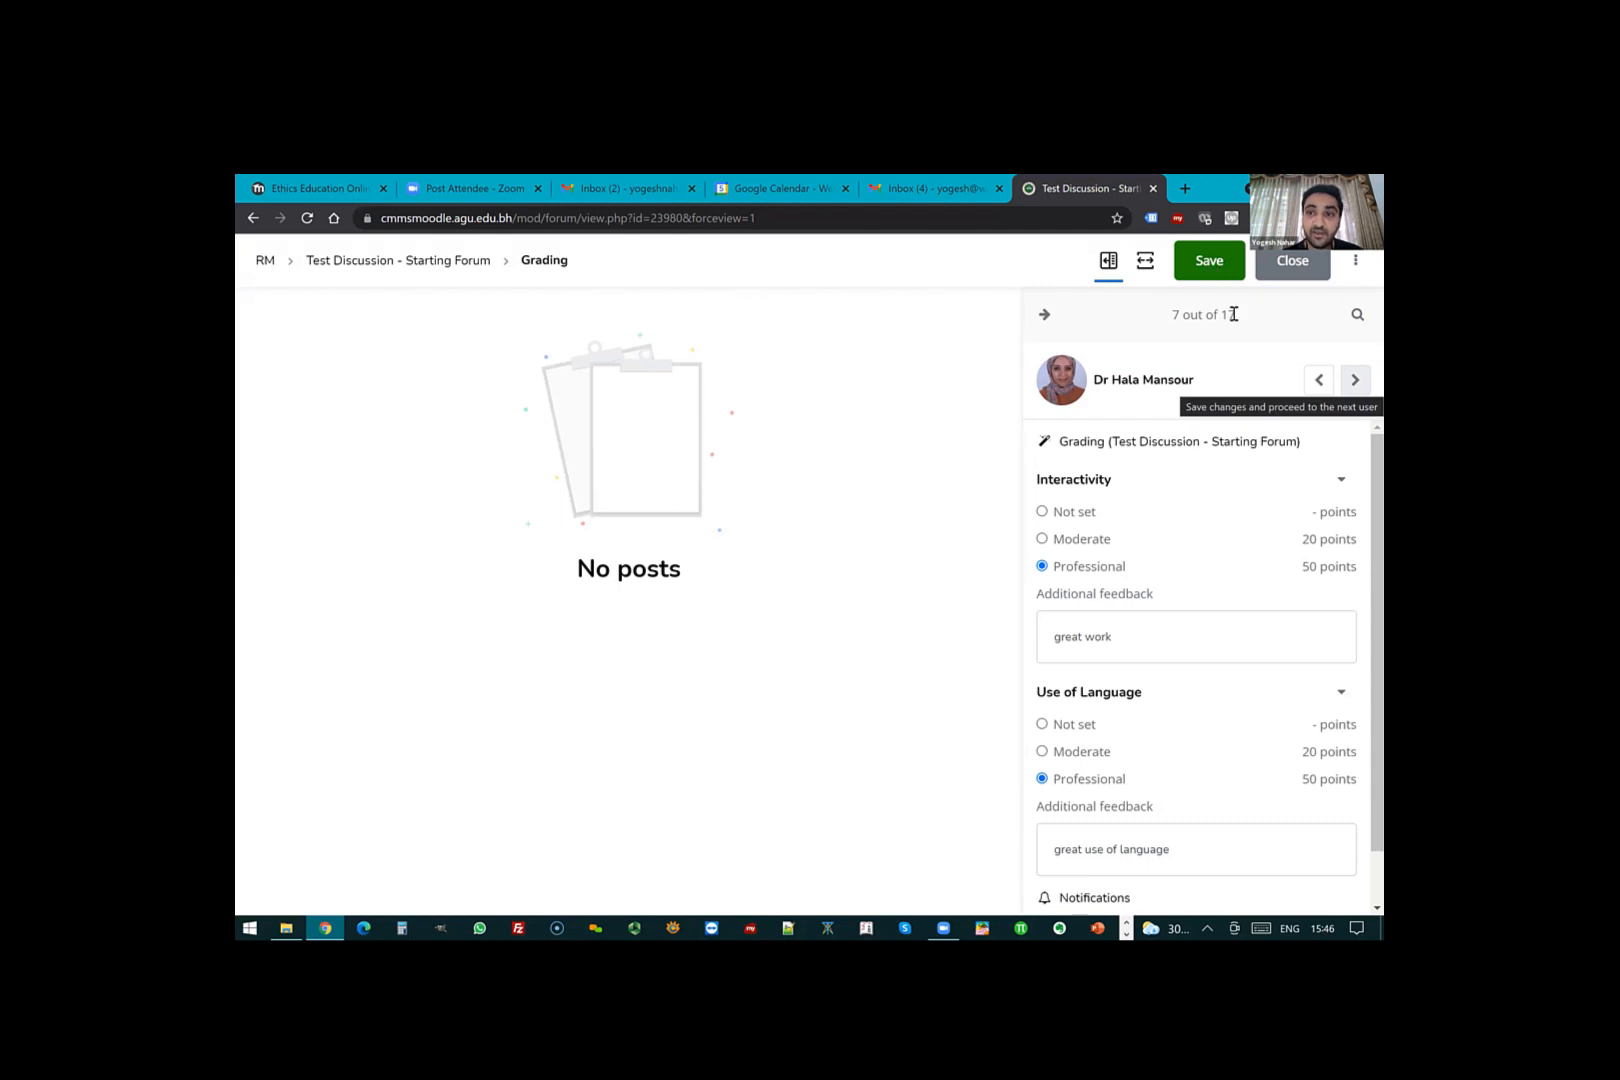
click(1354, 382)
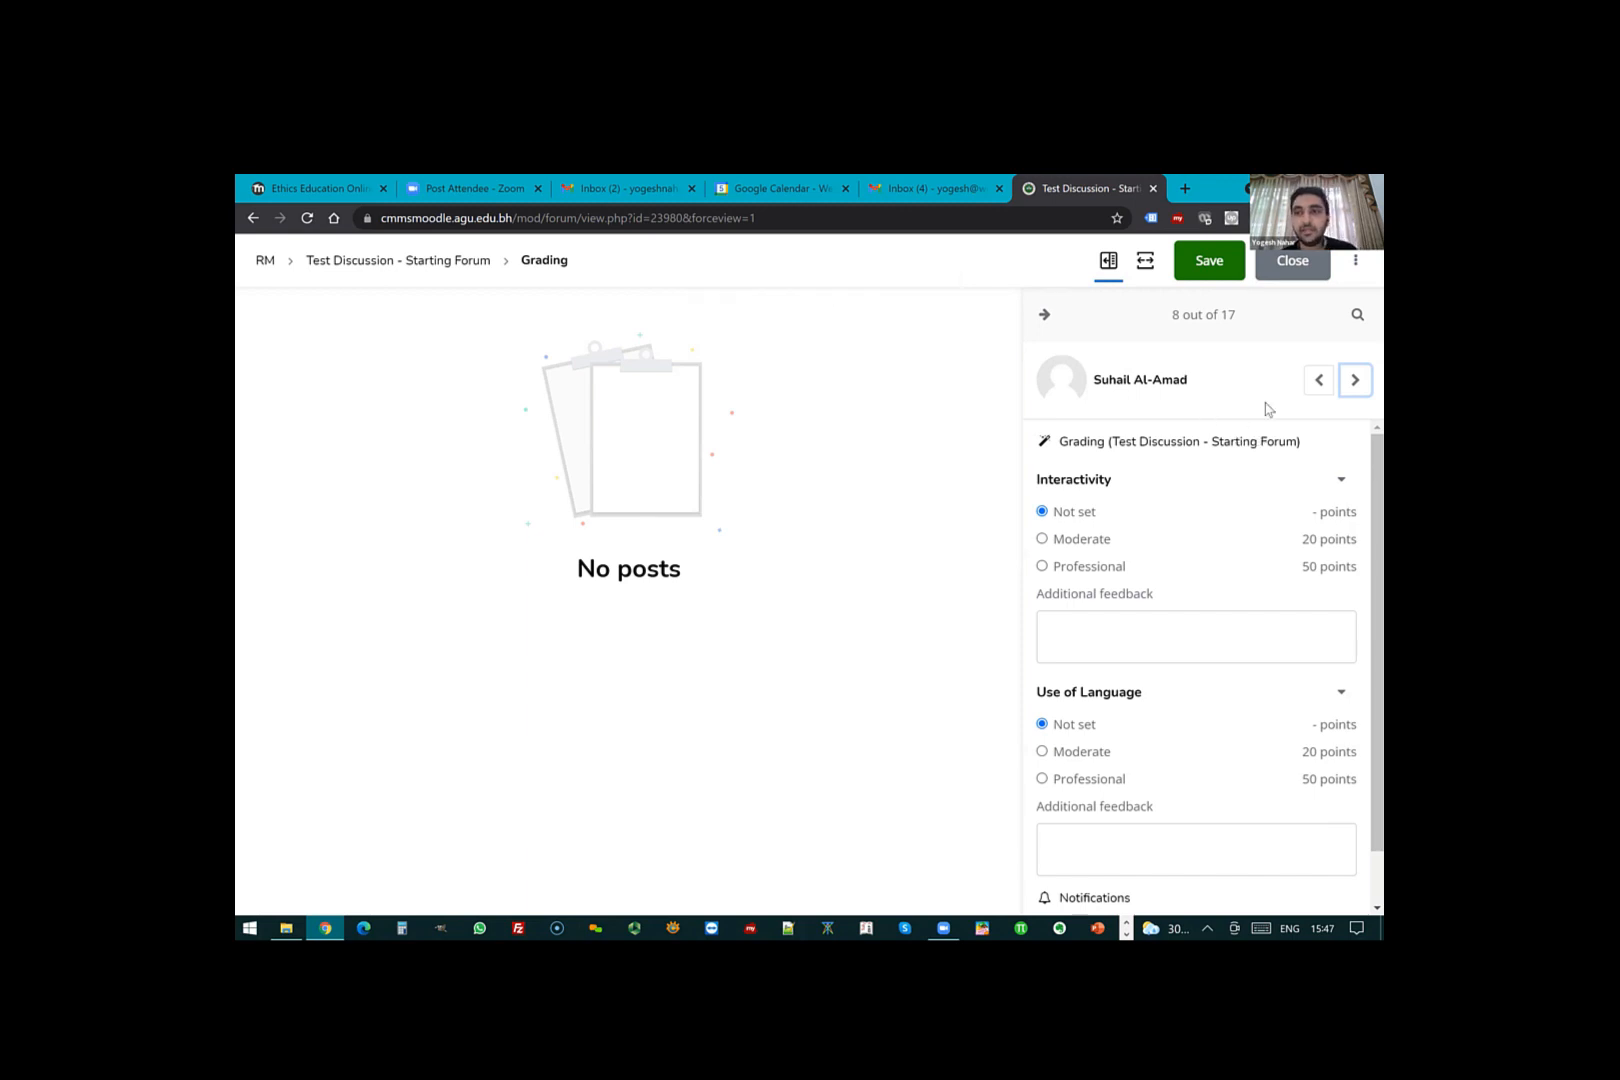
click(1315, 388)
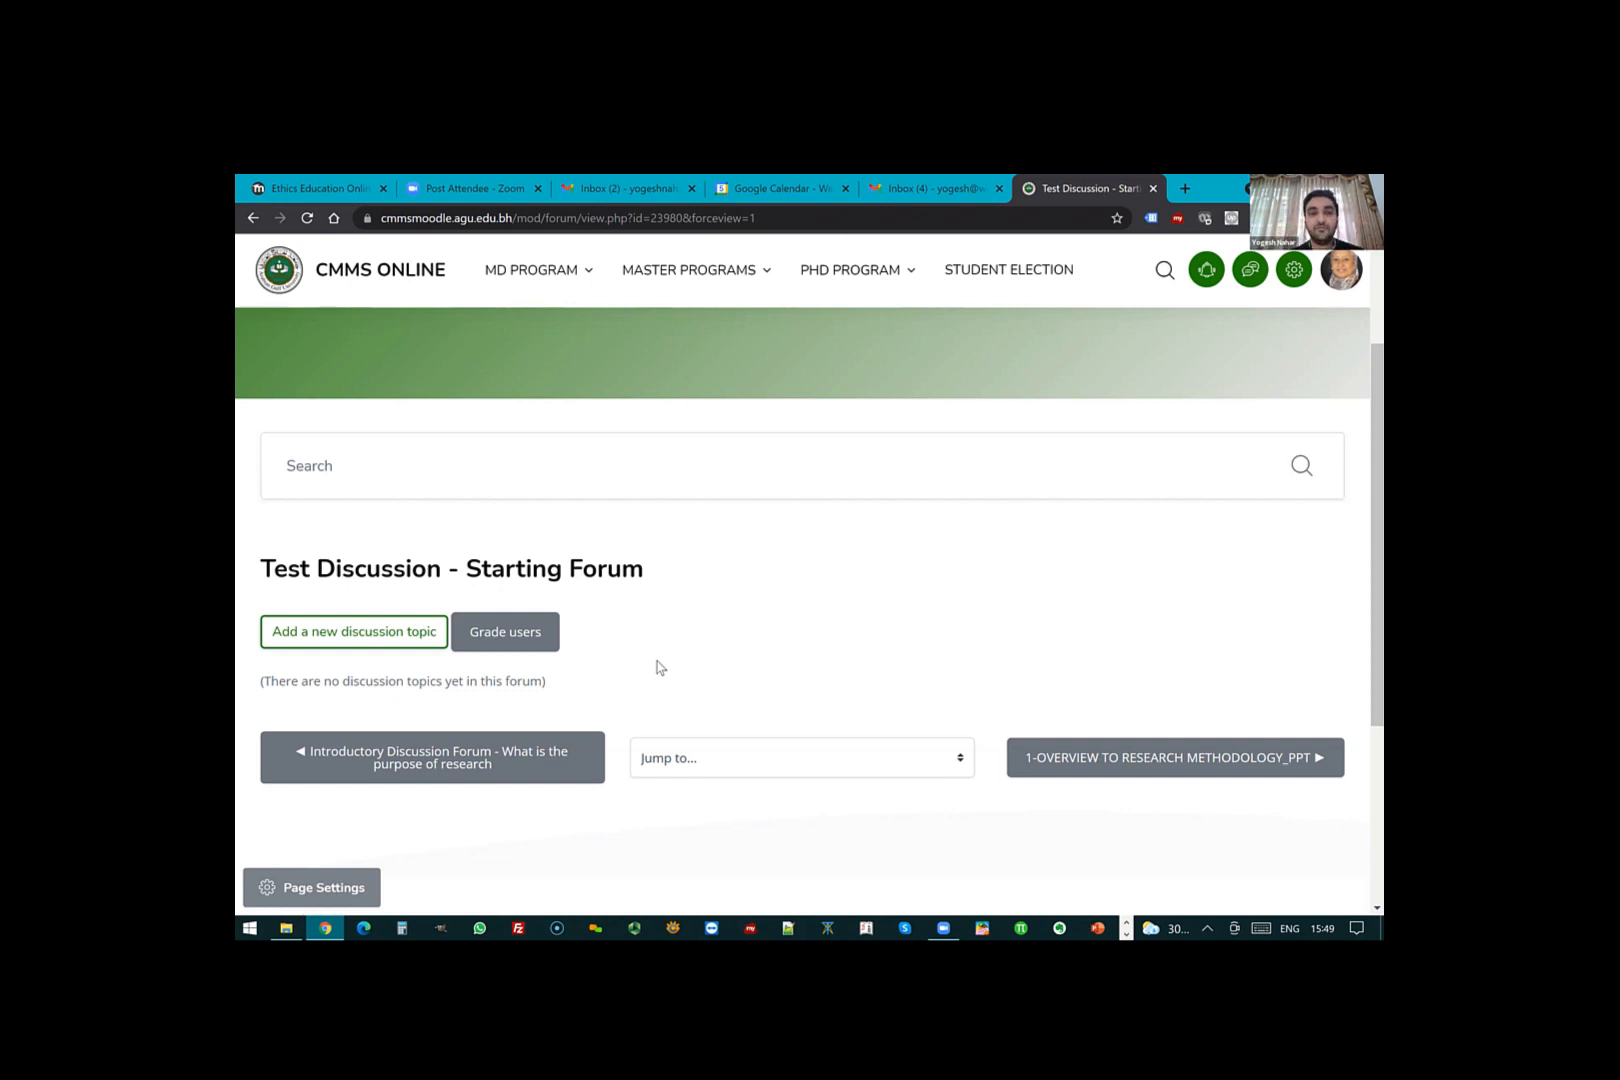
- Delete the Discussion Forum Rubric - Research Methods grading form from the Test Discussion - Starting Forum's advanced grading
click(298, 897)
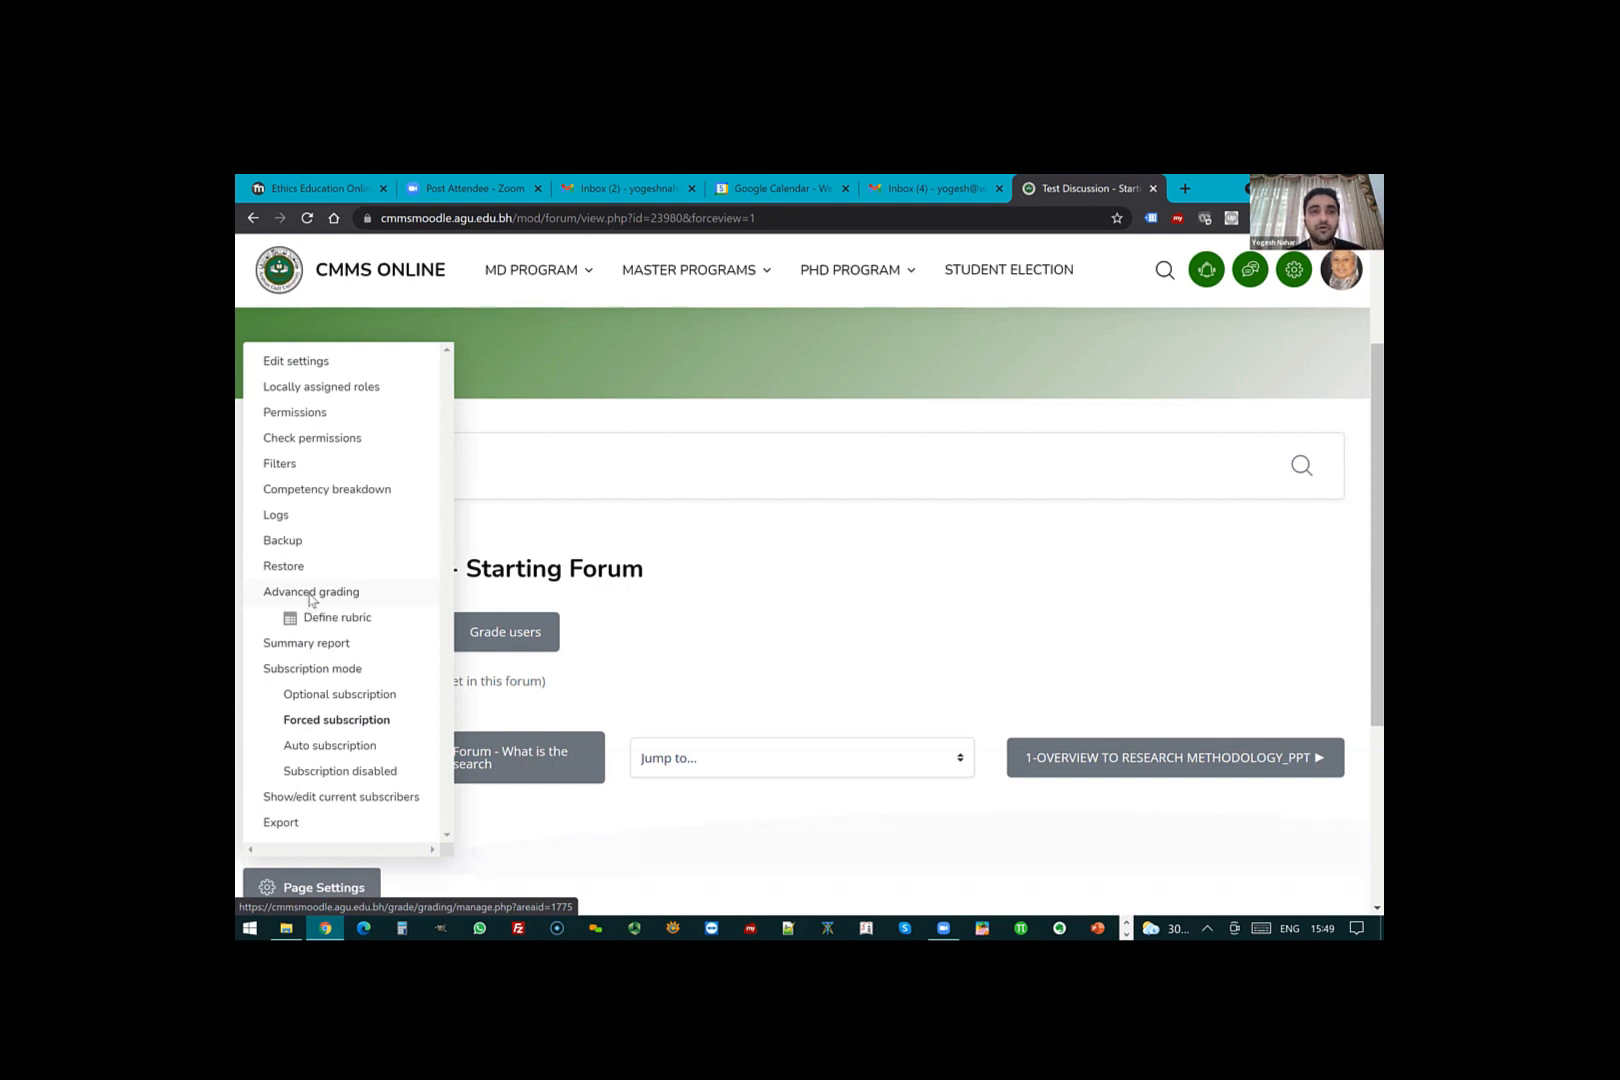
click(310, 595)
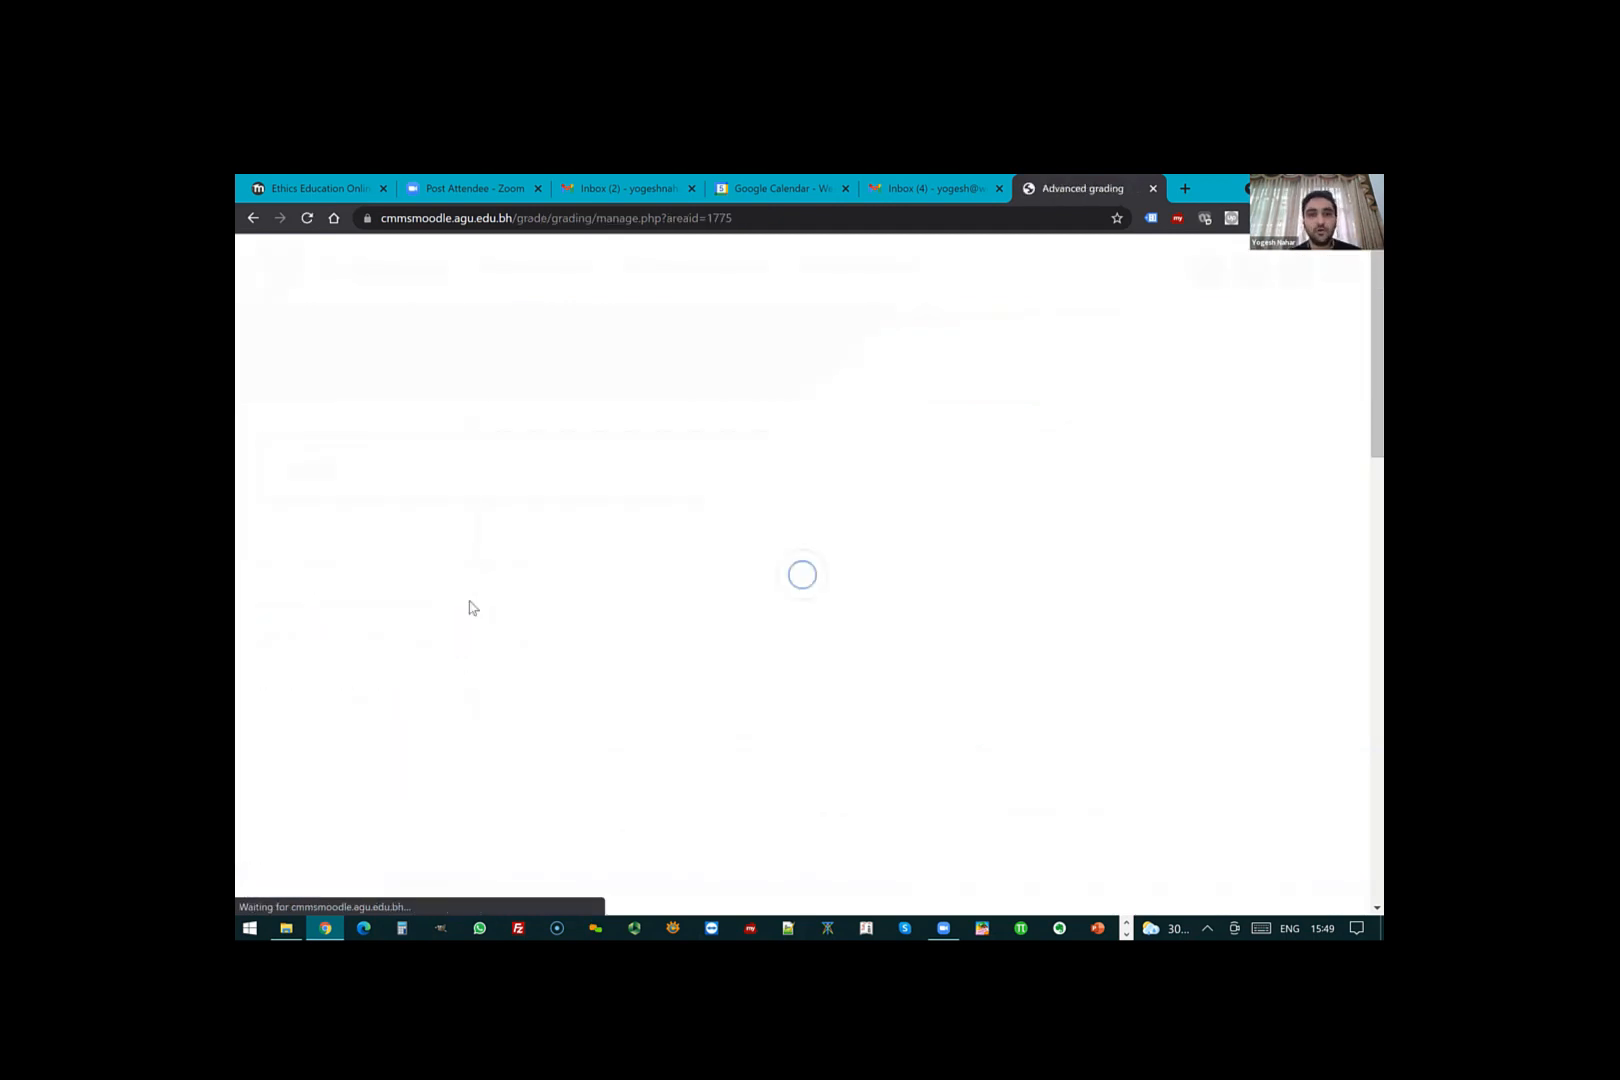
scroll(524, 560, down, 4)
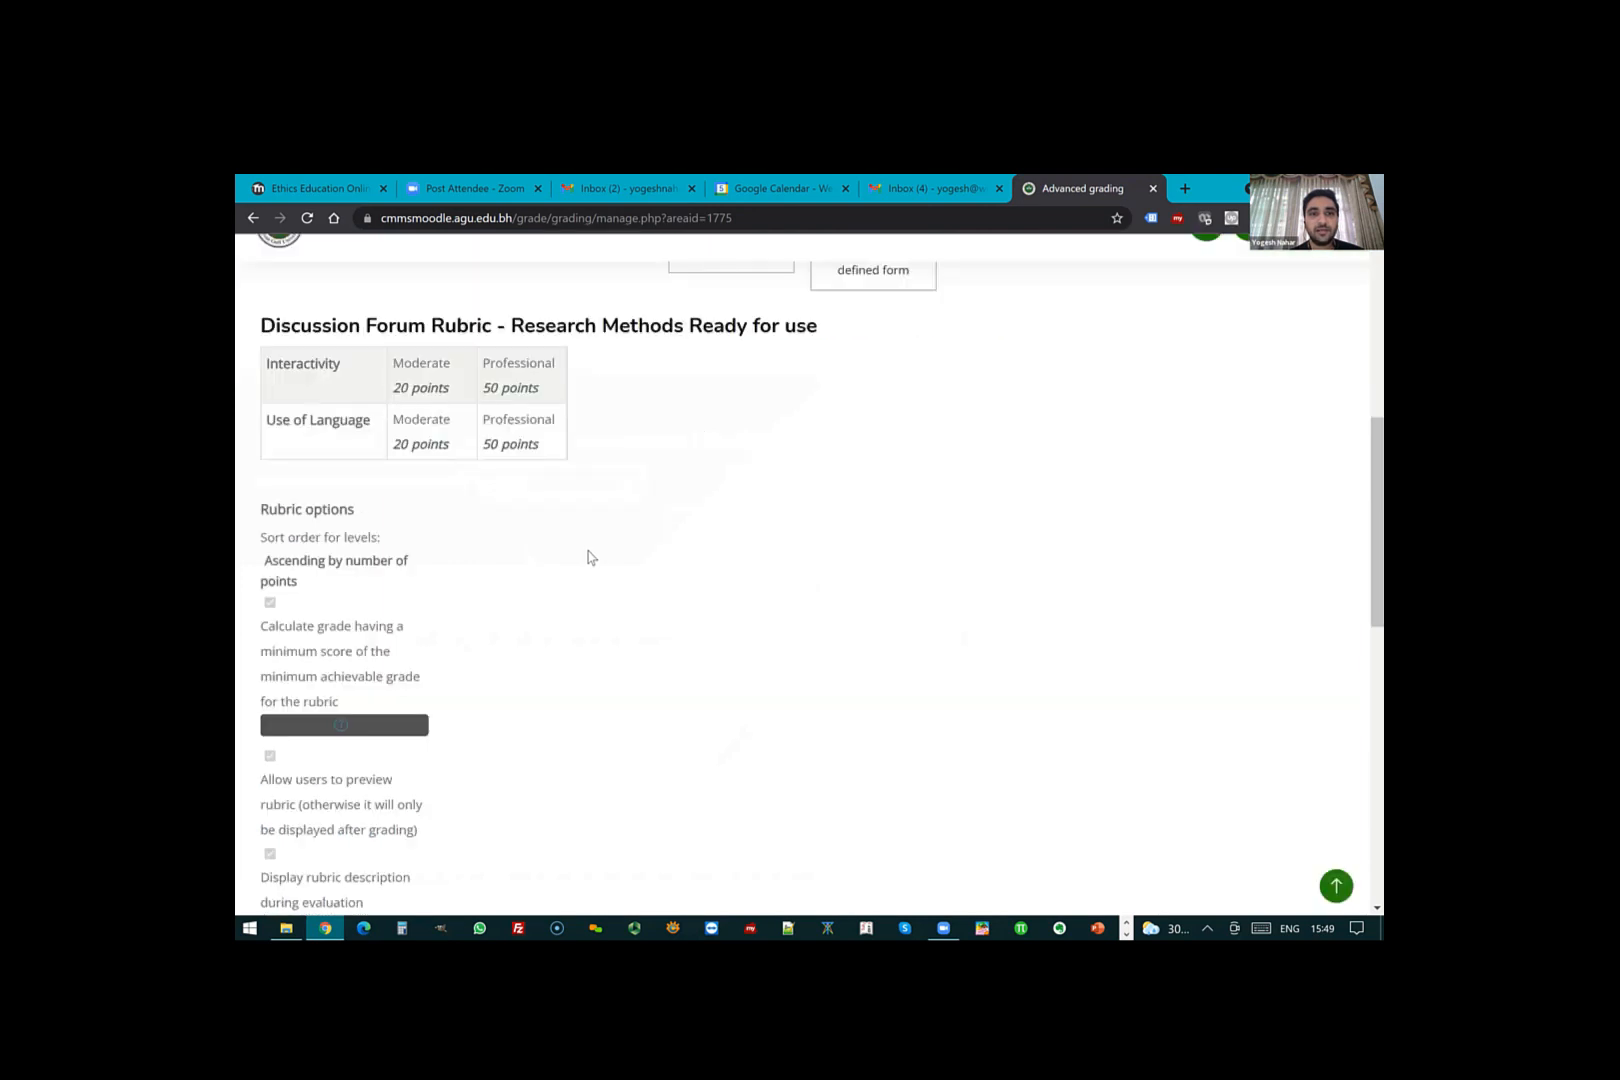
scroll(589, 557, up, 3)
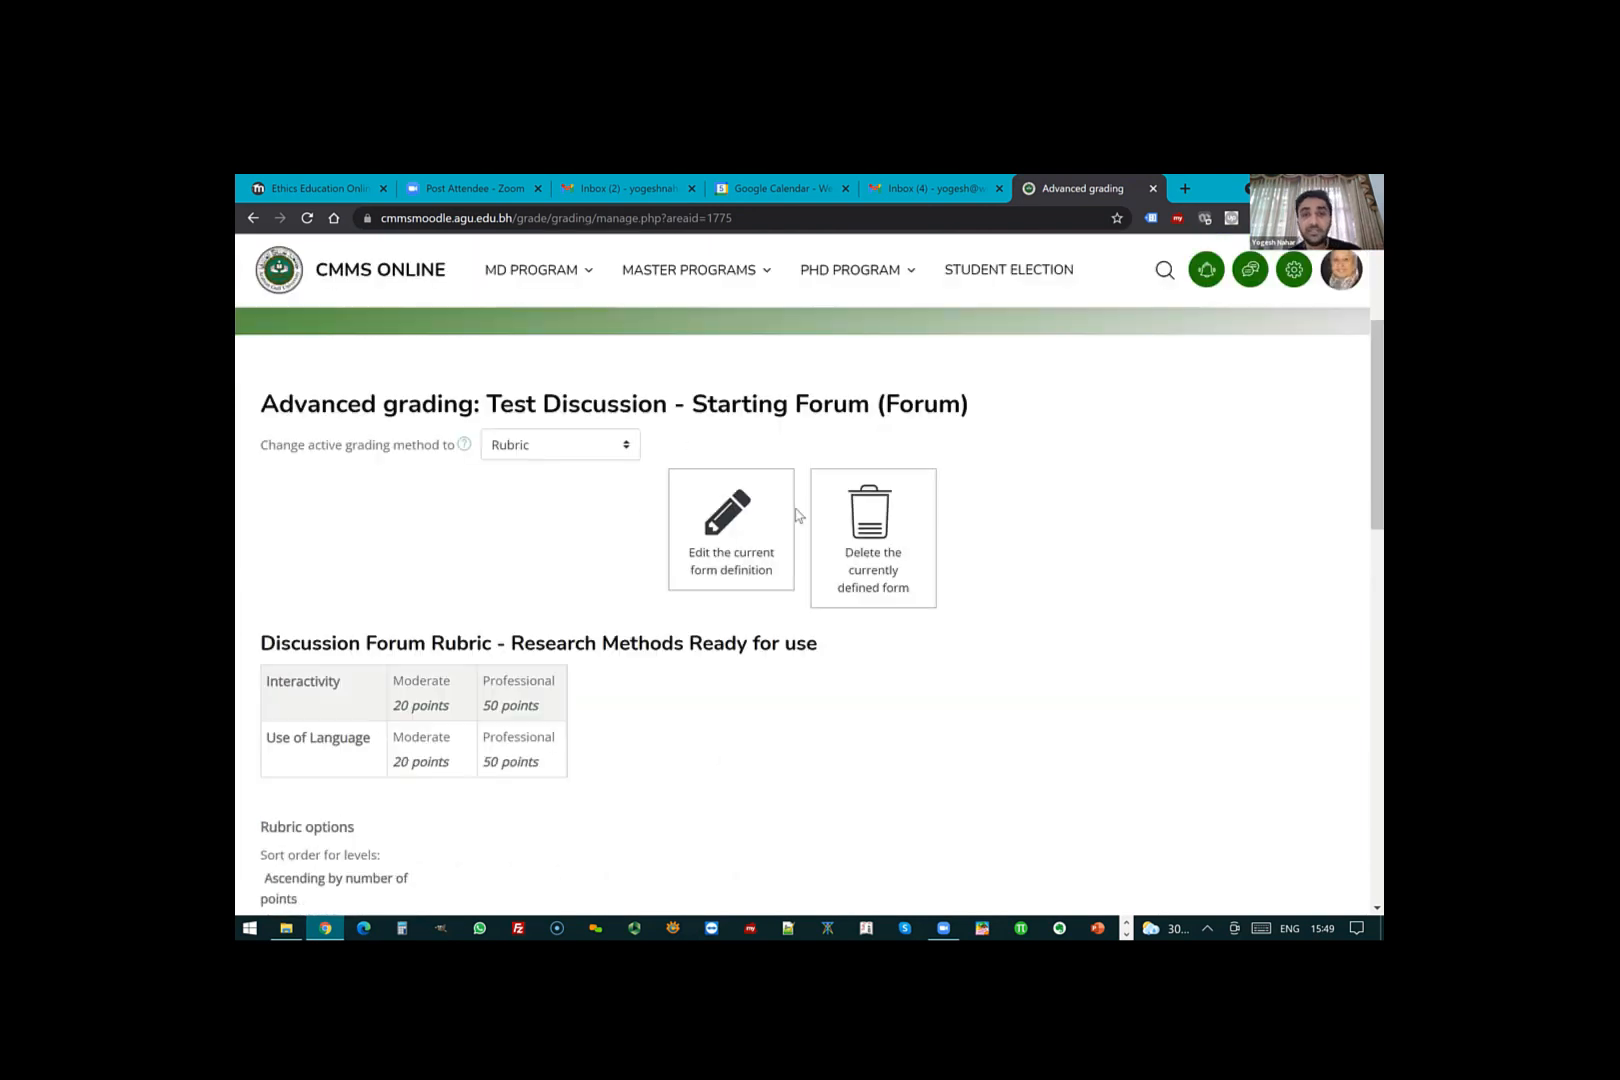
scroll(853, 430, down, 2)
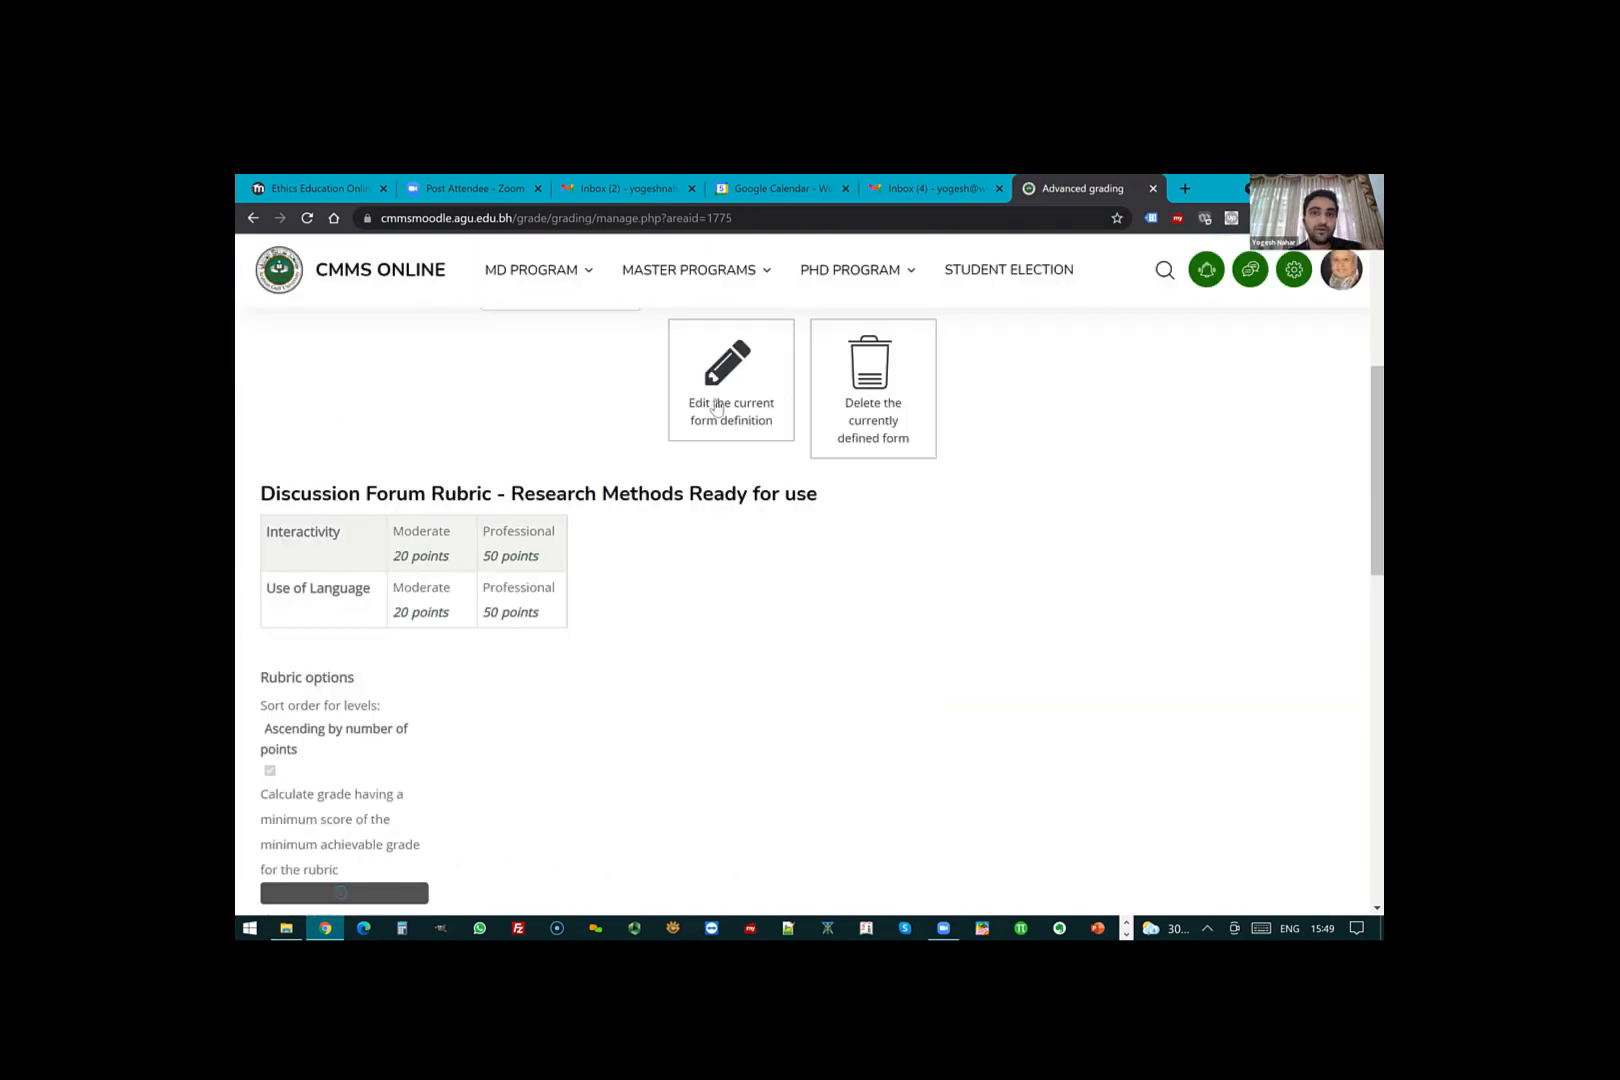
click(870, 387)
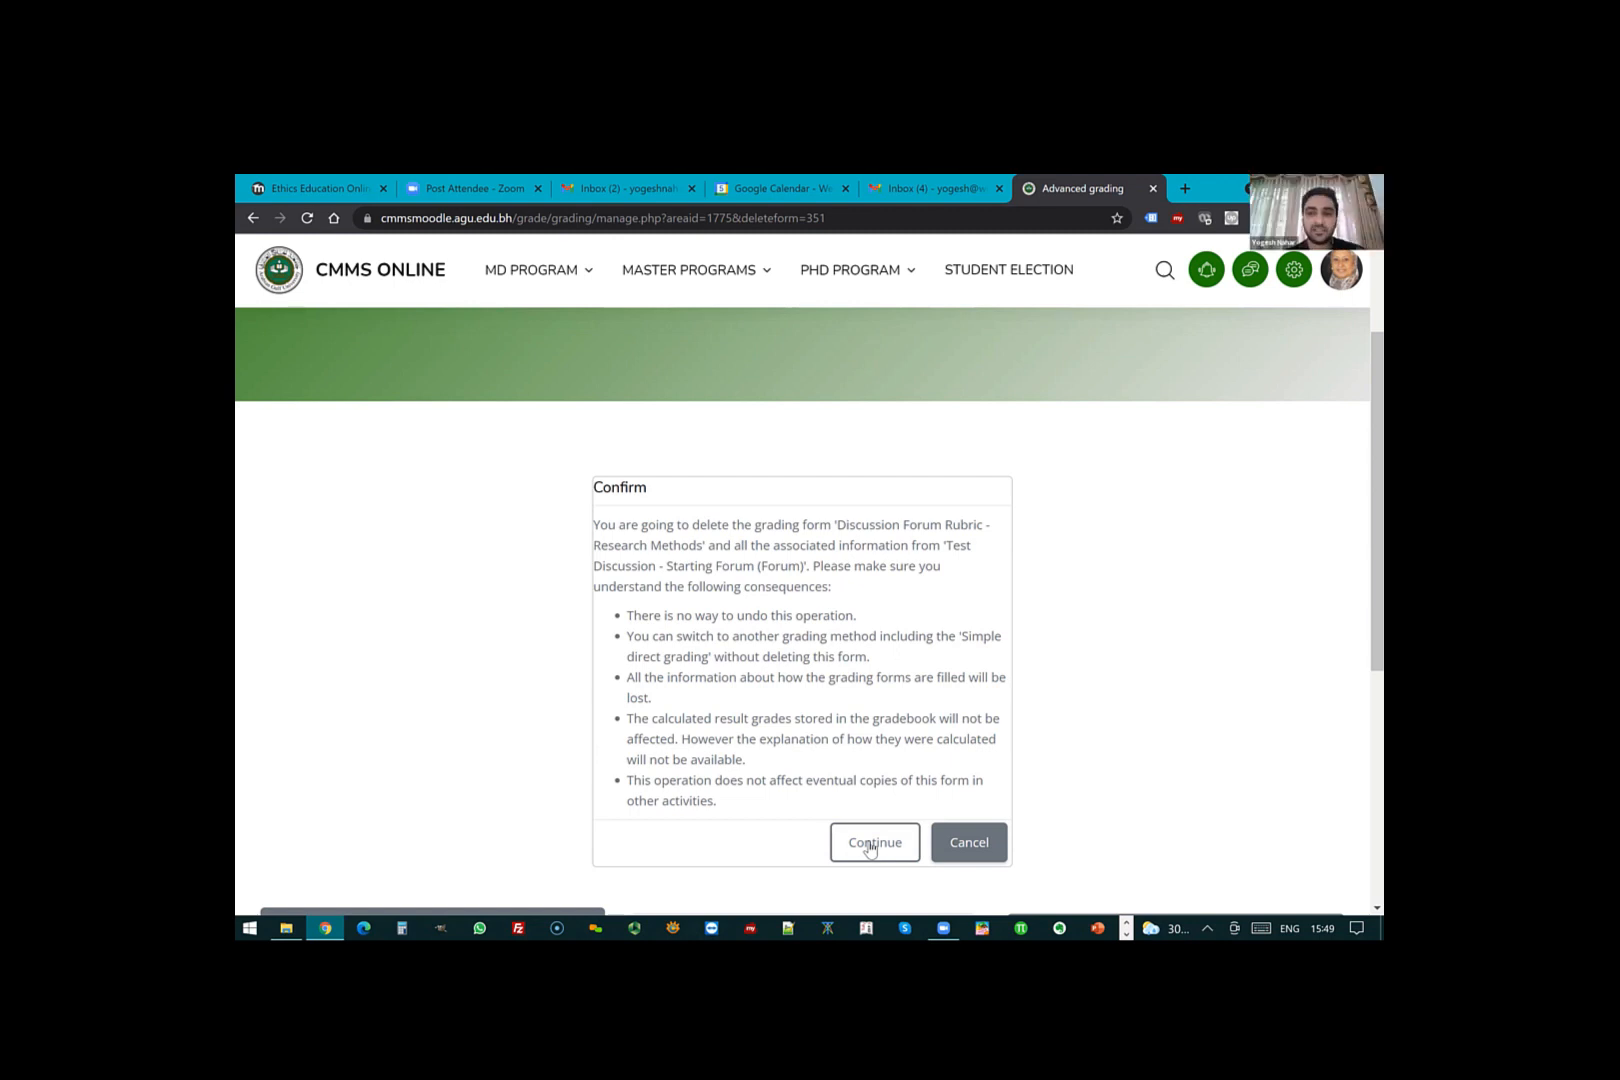
click(870, 846)
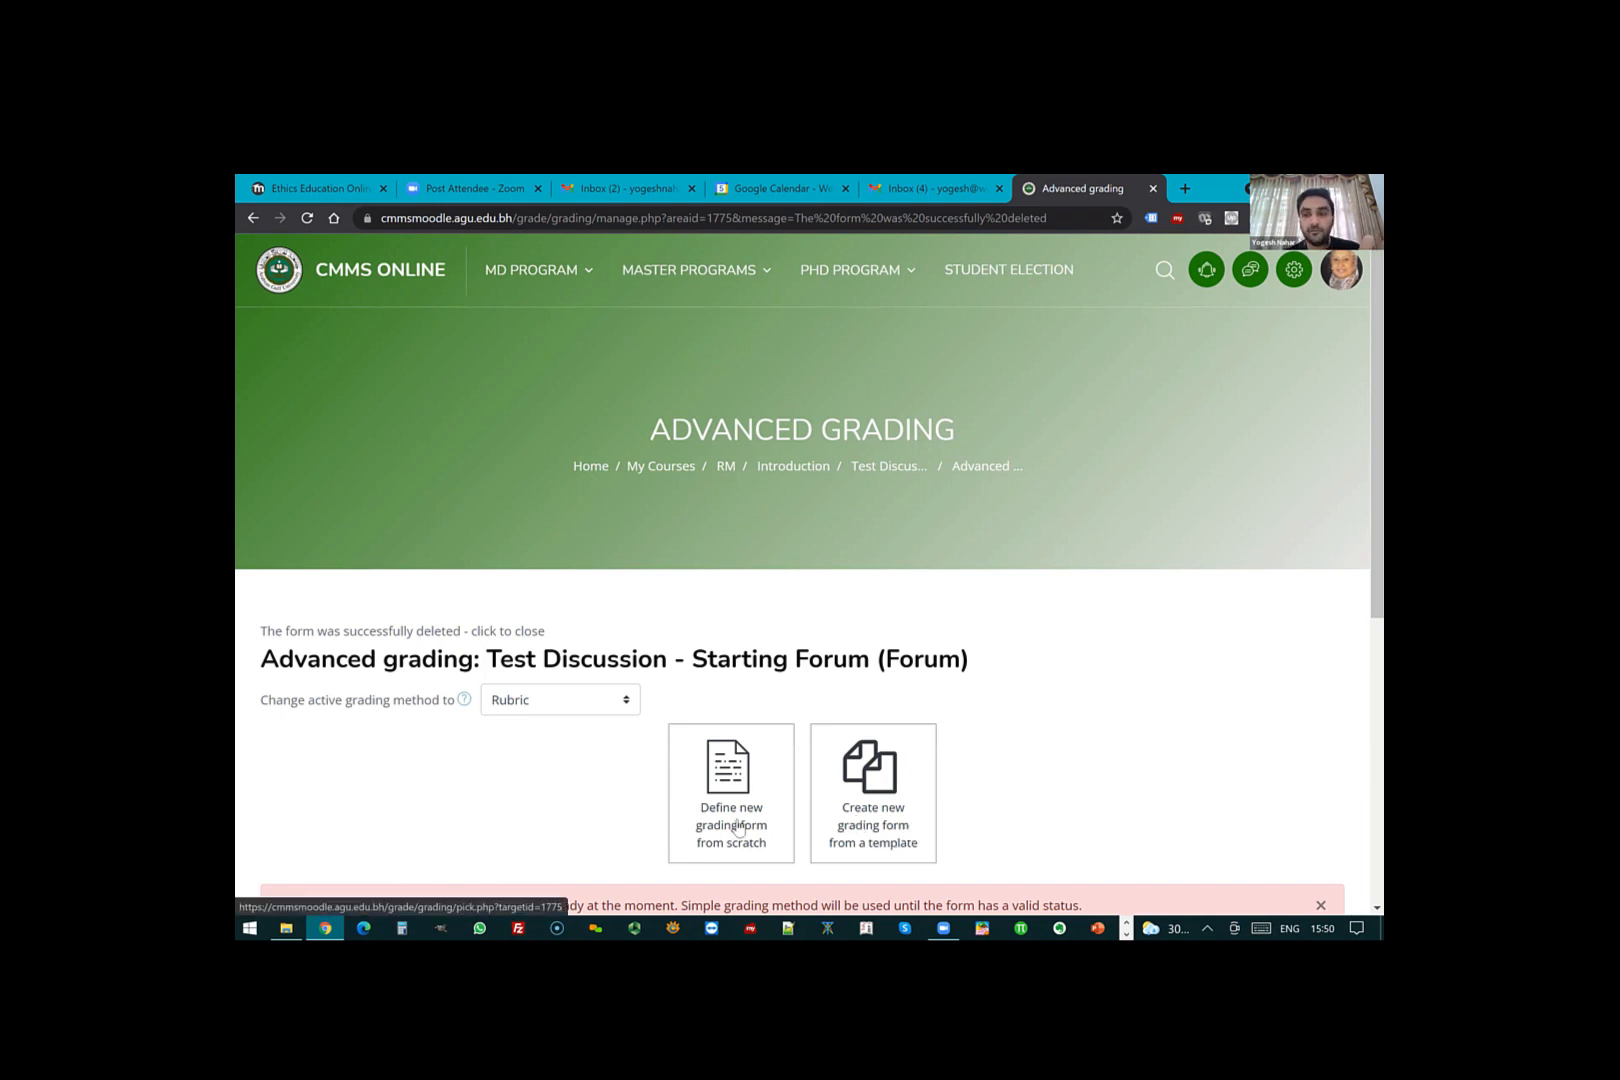
- Start creating a new grading form from a template and look through the shared rubric templates
click(874, 830)
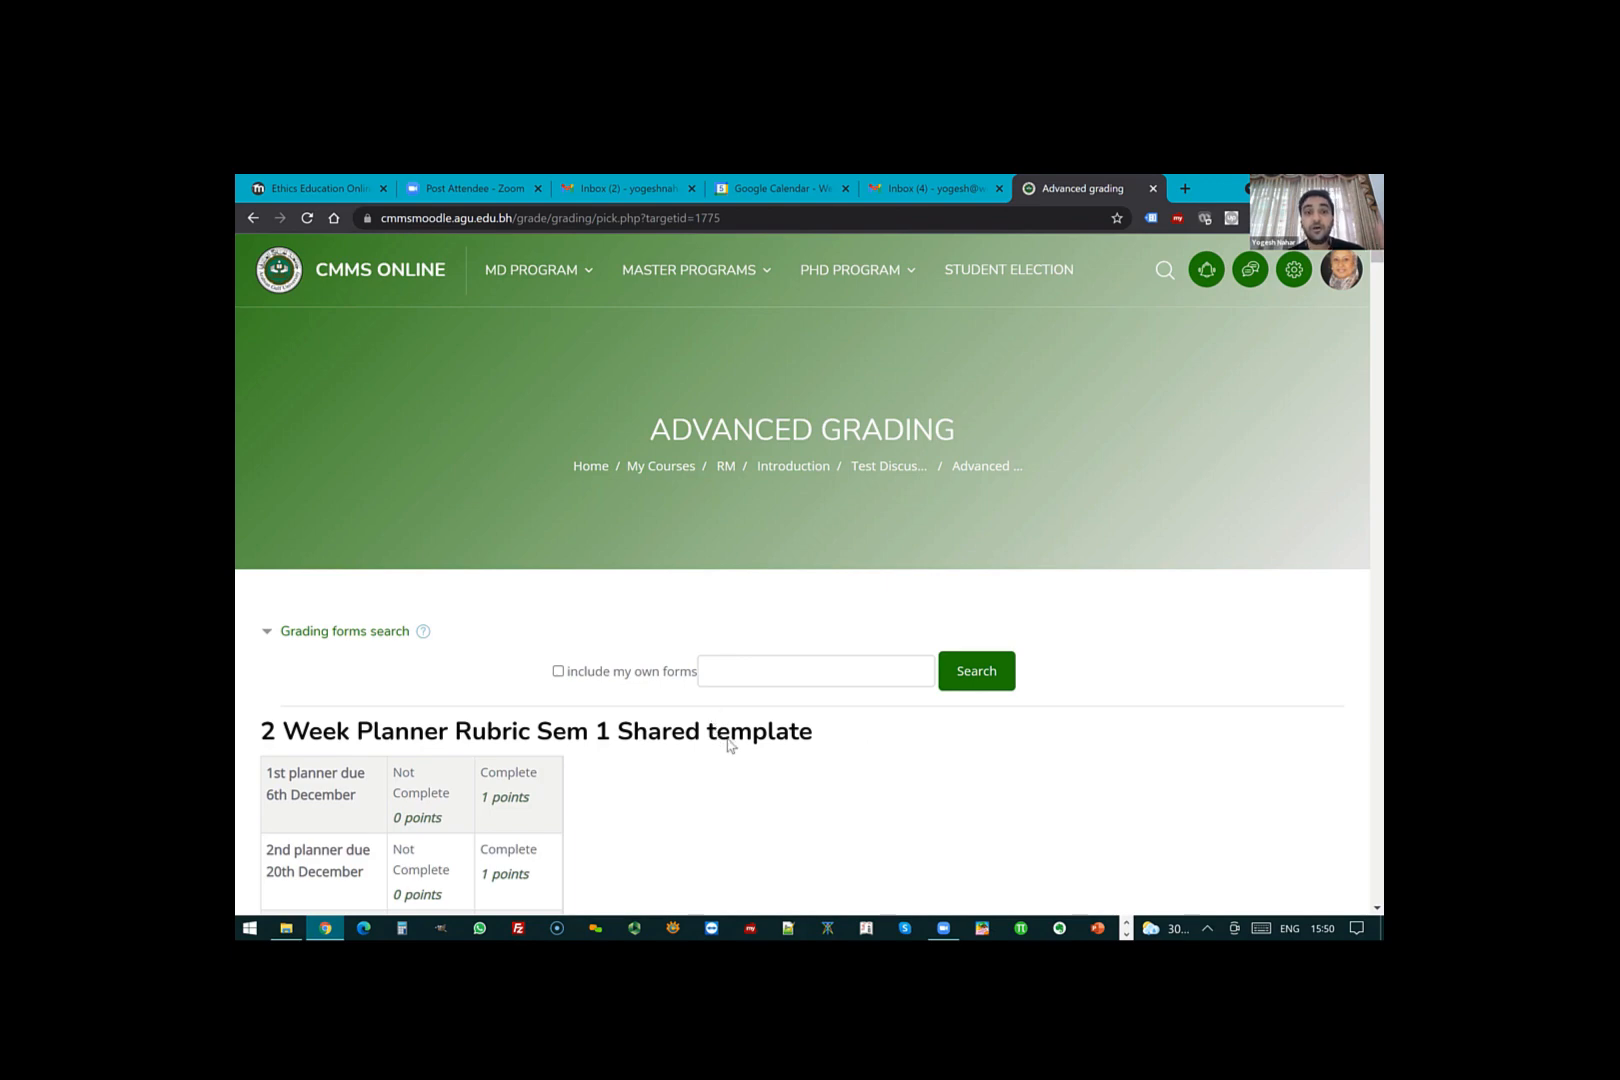
scroll(718, 744, down, 2)
scroll(719, 744, down, 10)
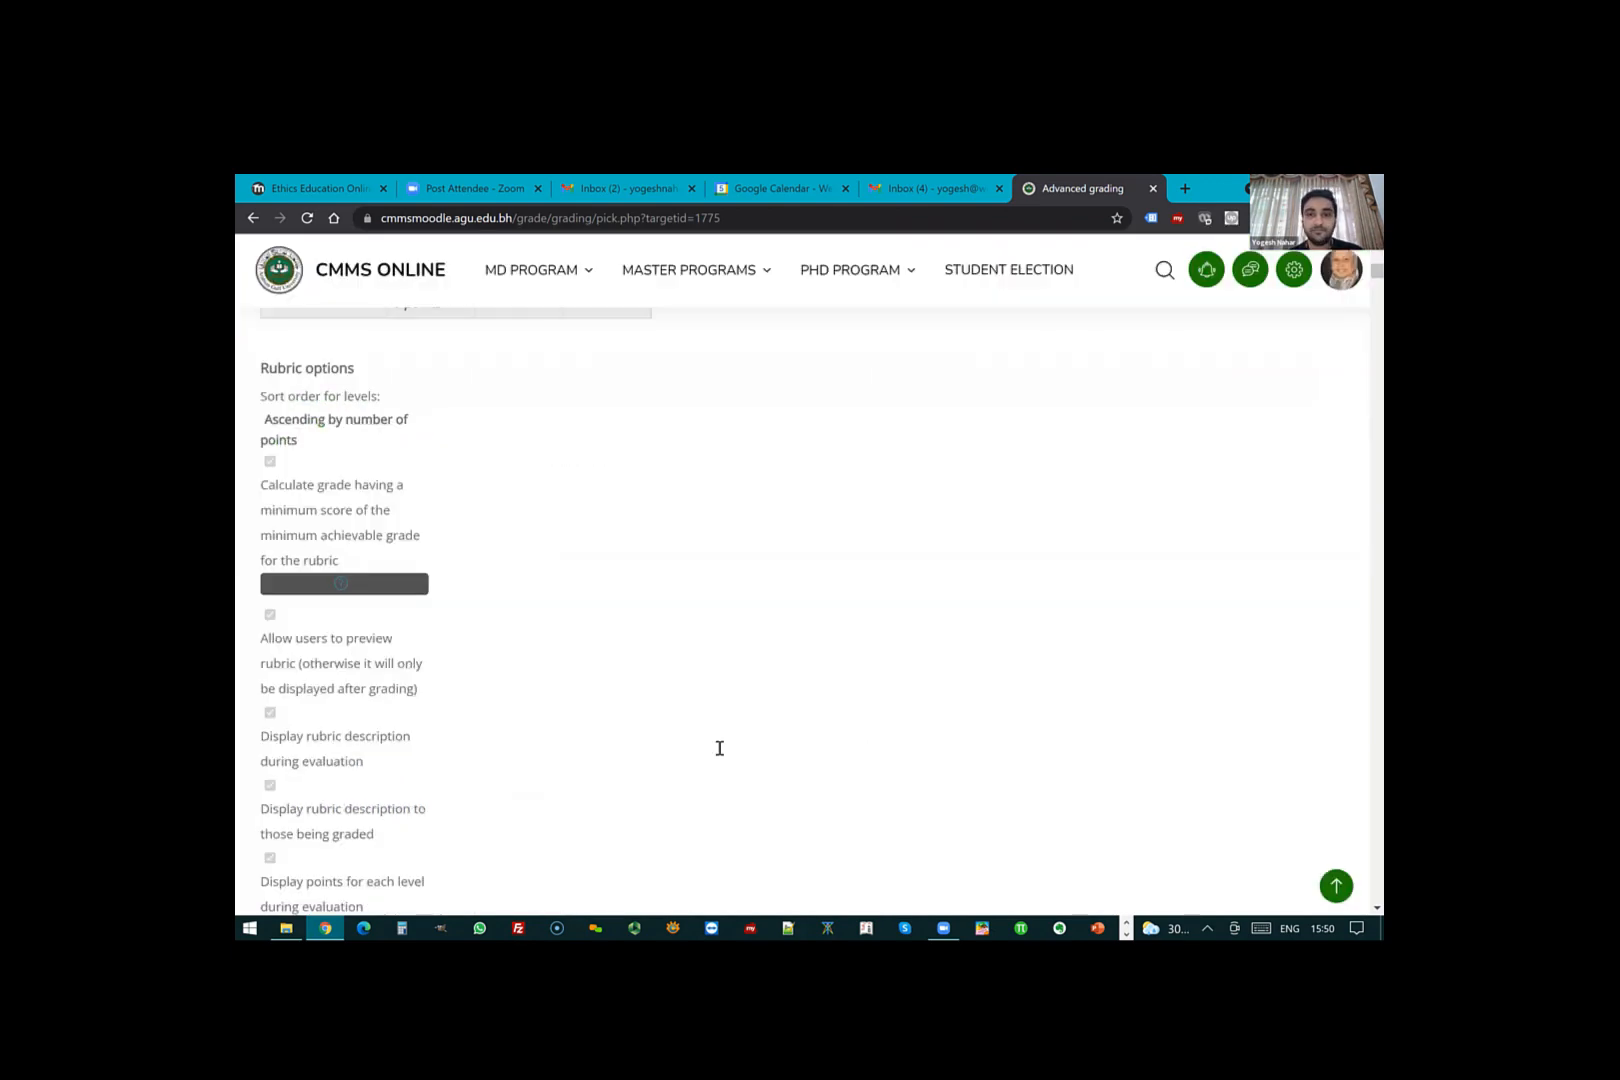
scroll(720, 750, down, 10)
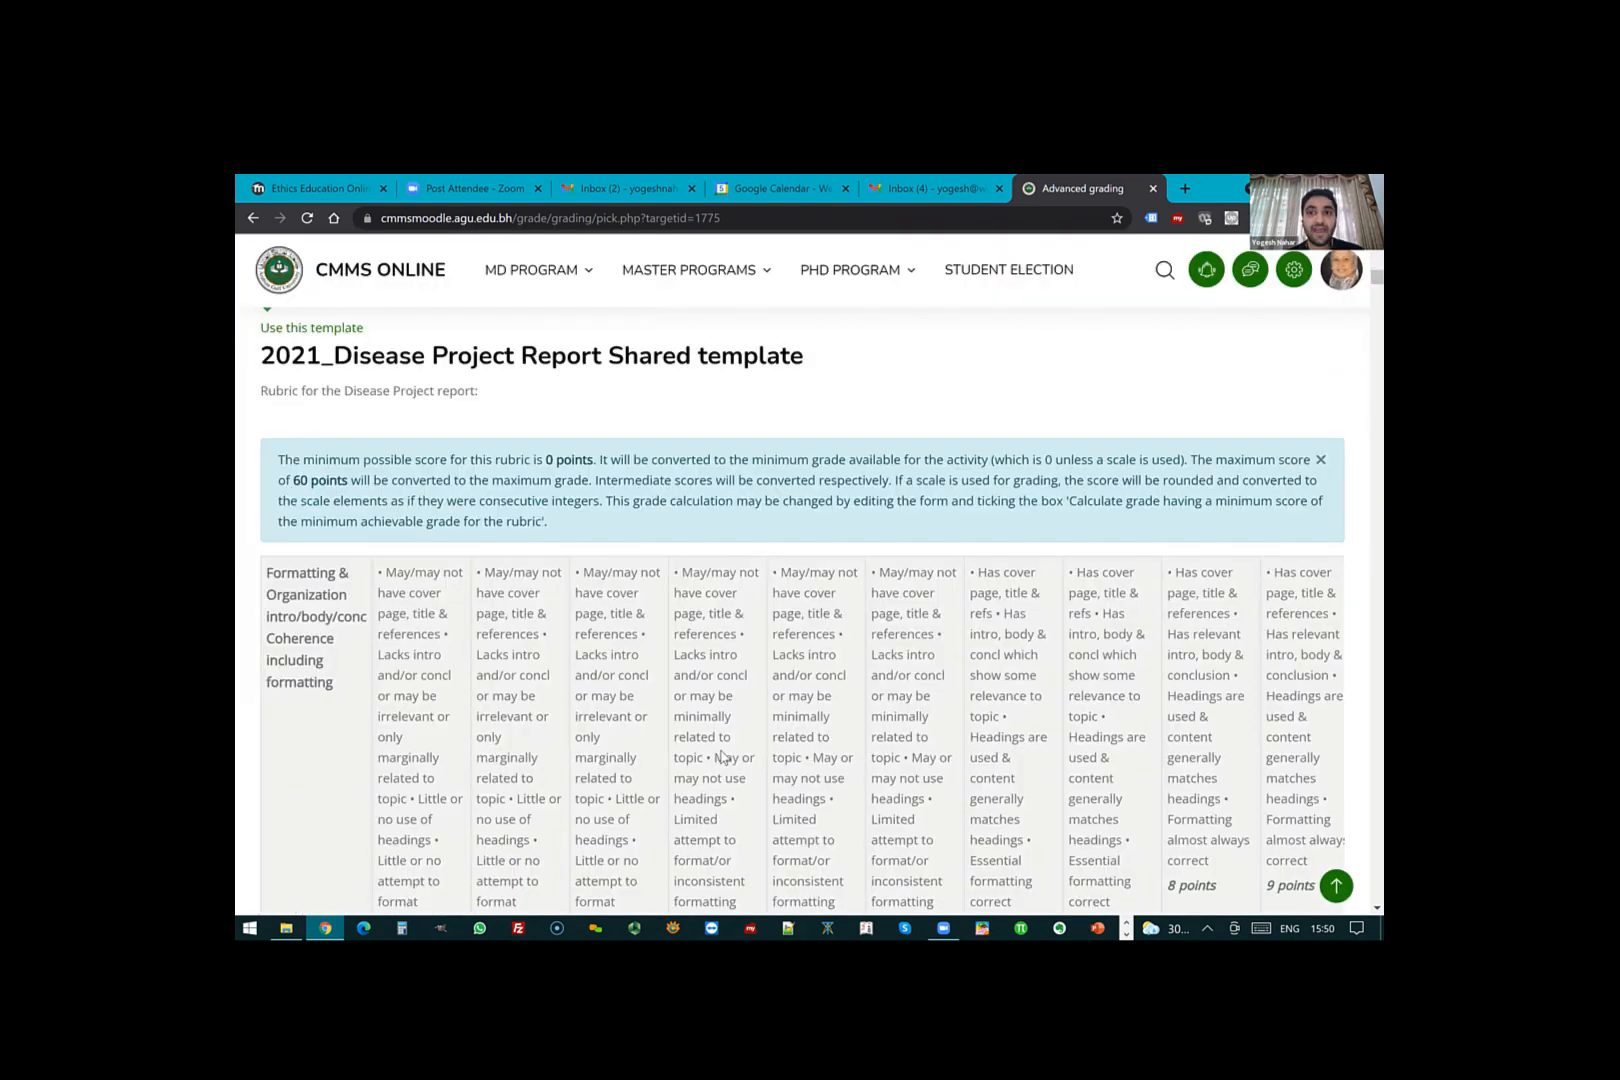
scroll(722, 757, down, 15)
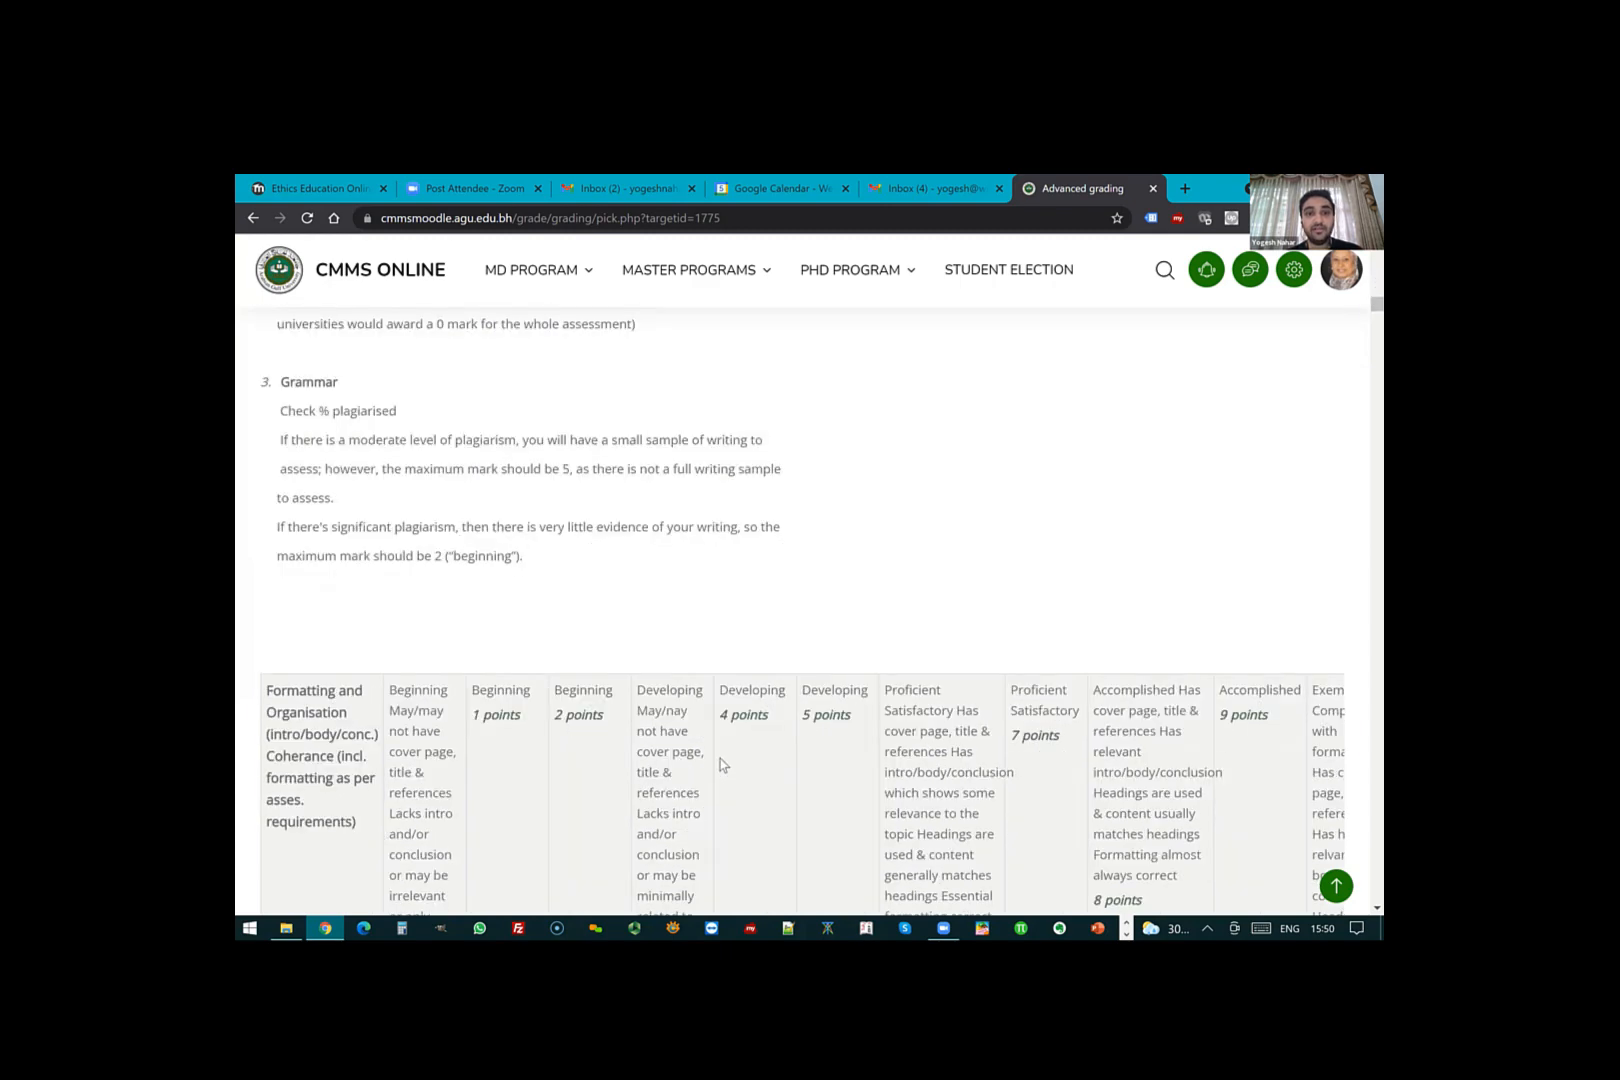
scroll(720, 765, down, 10)
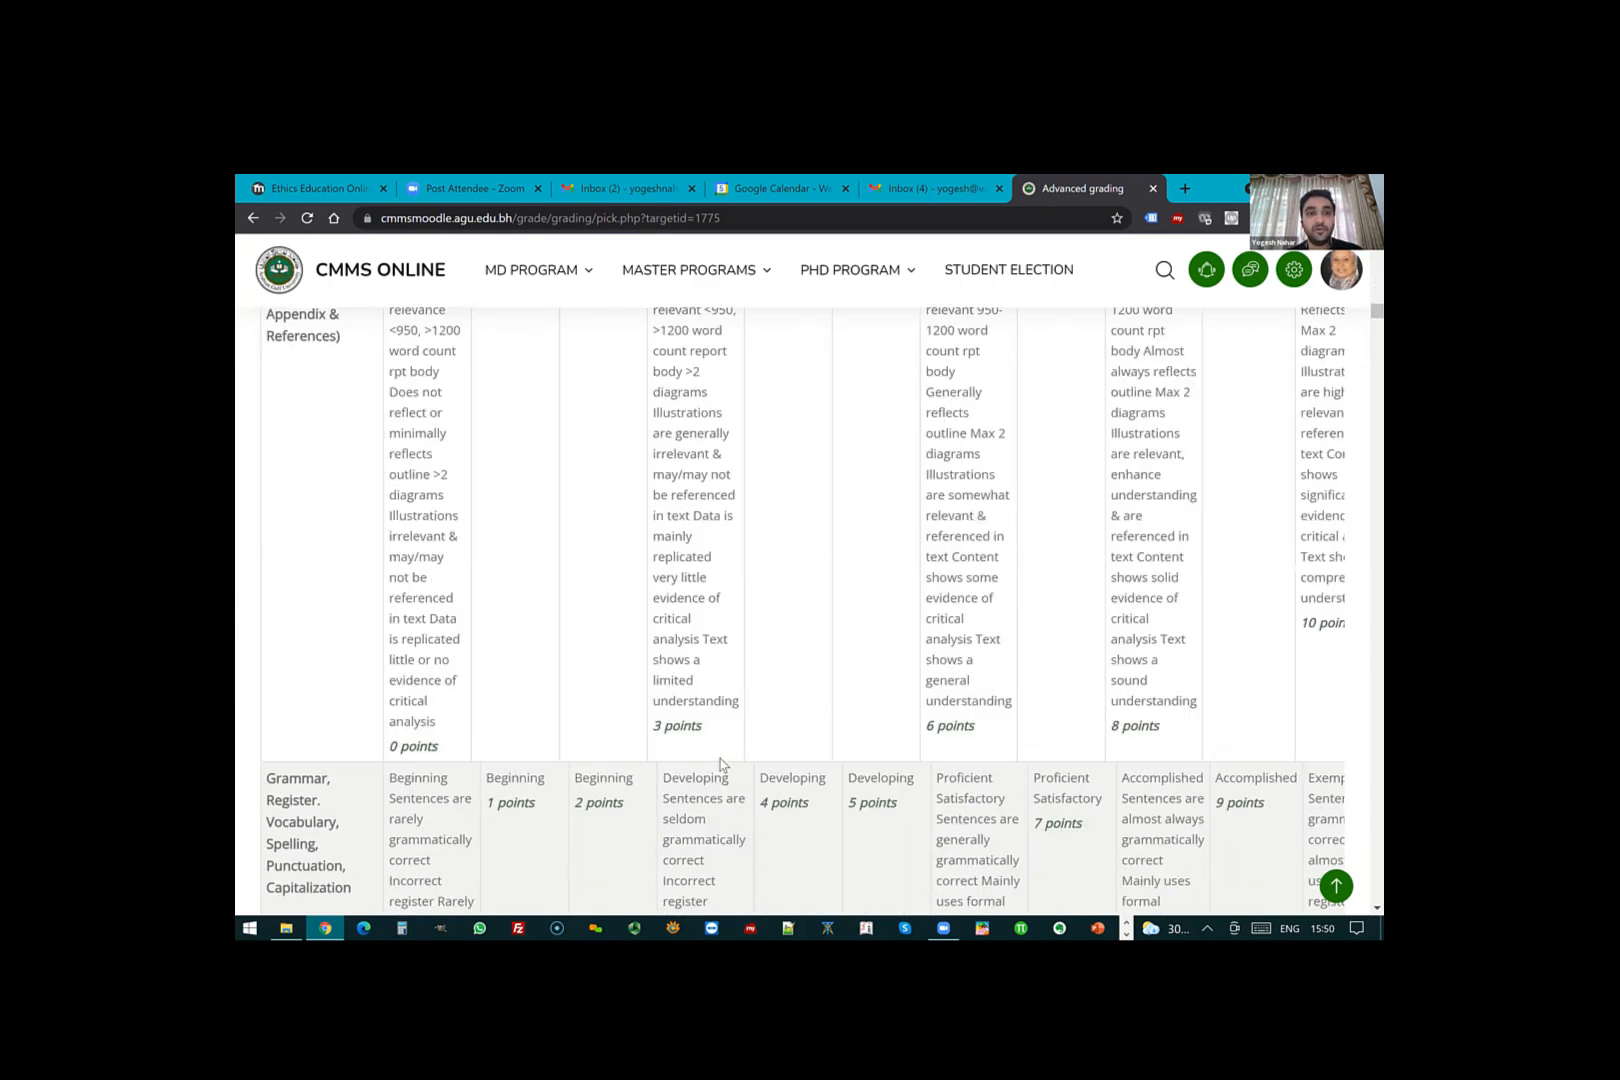
scroll(720, 765, up, 5)
scroll(724, 765, down, 5)
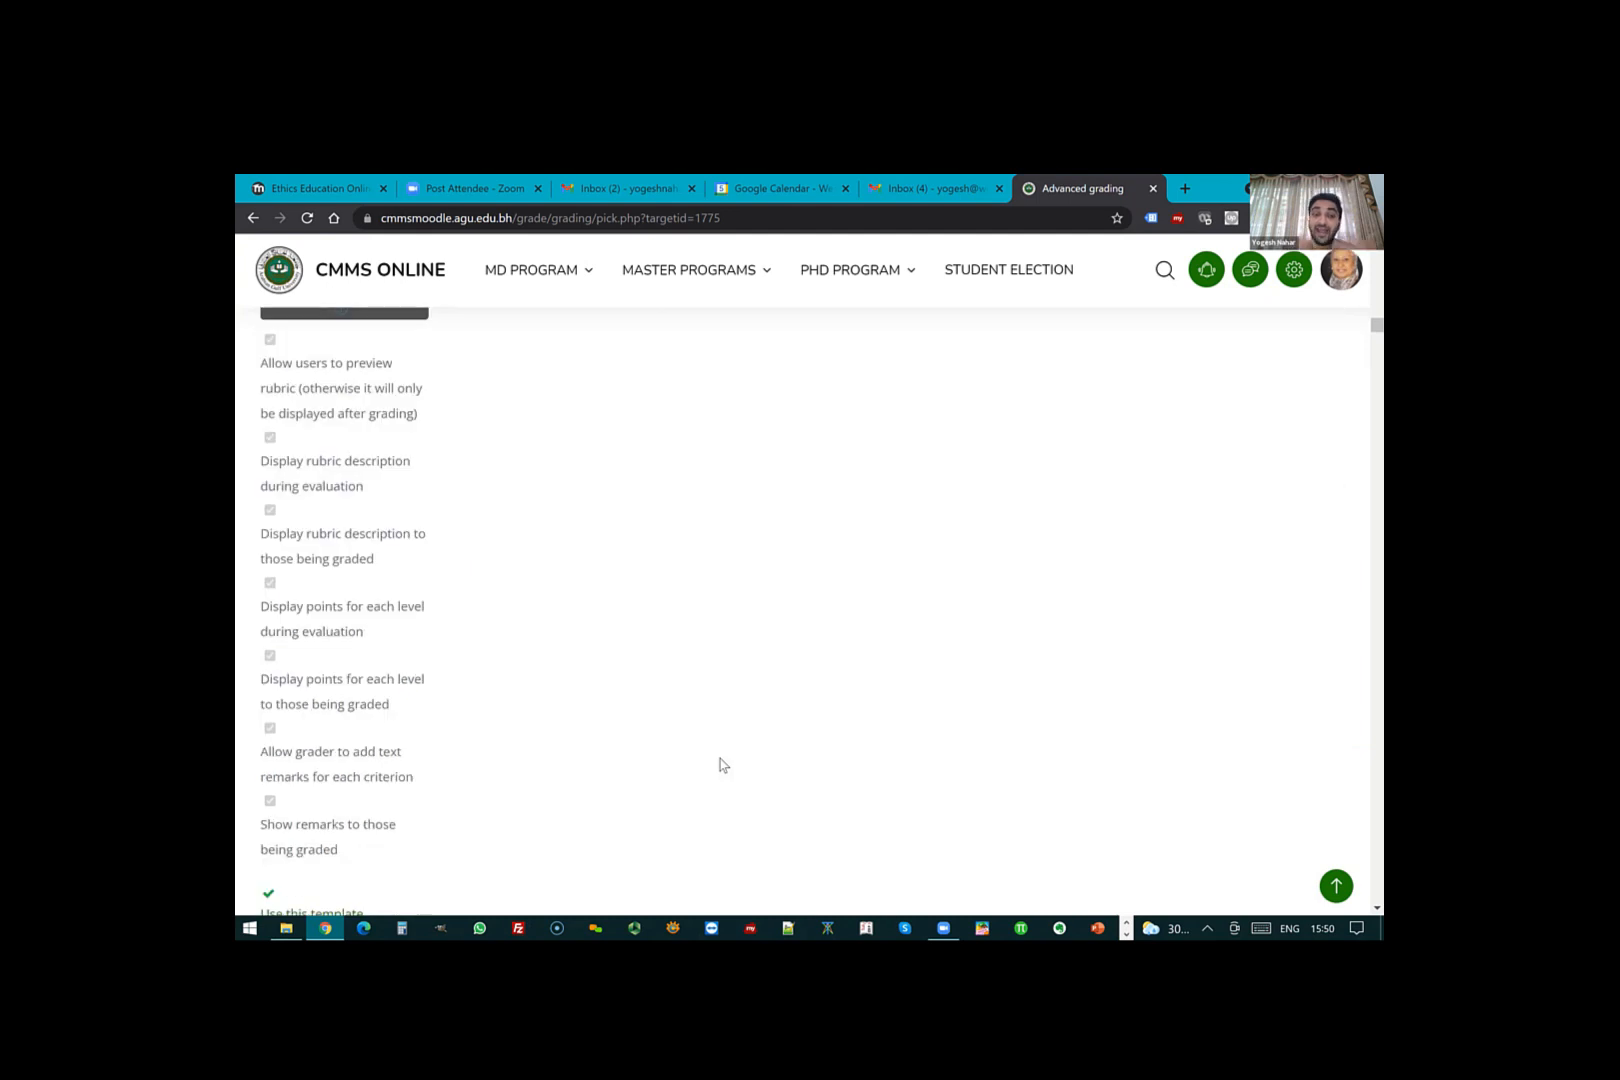
scroll(724, 765, down, 2)
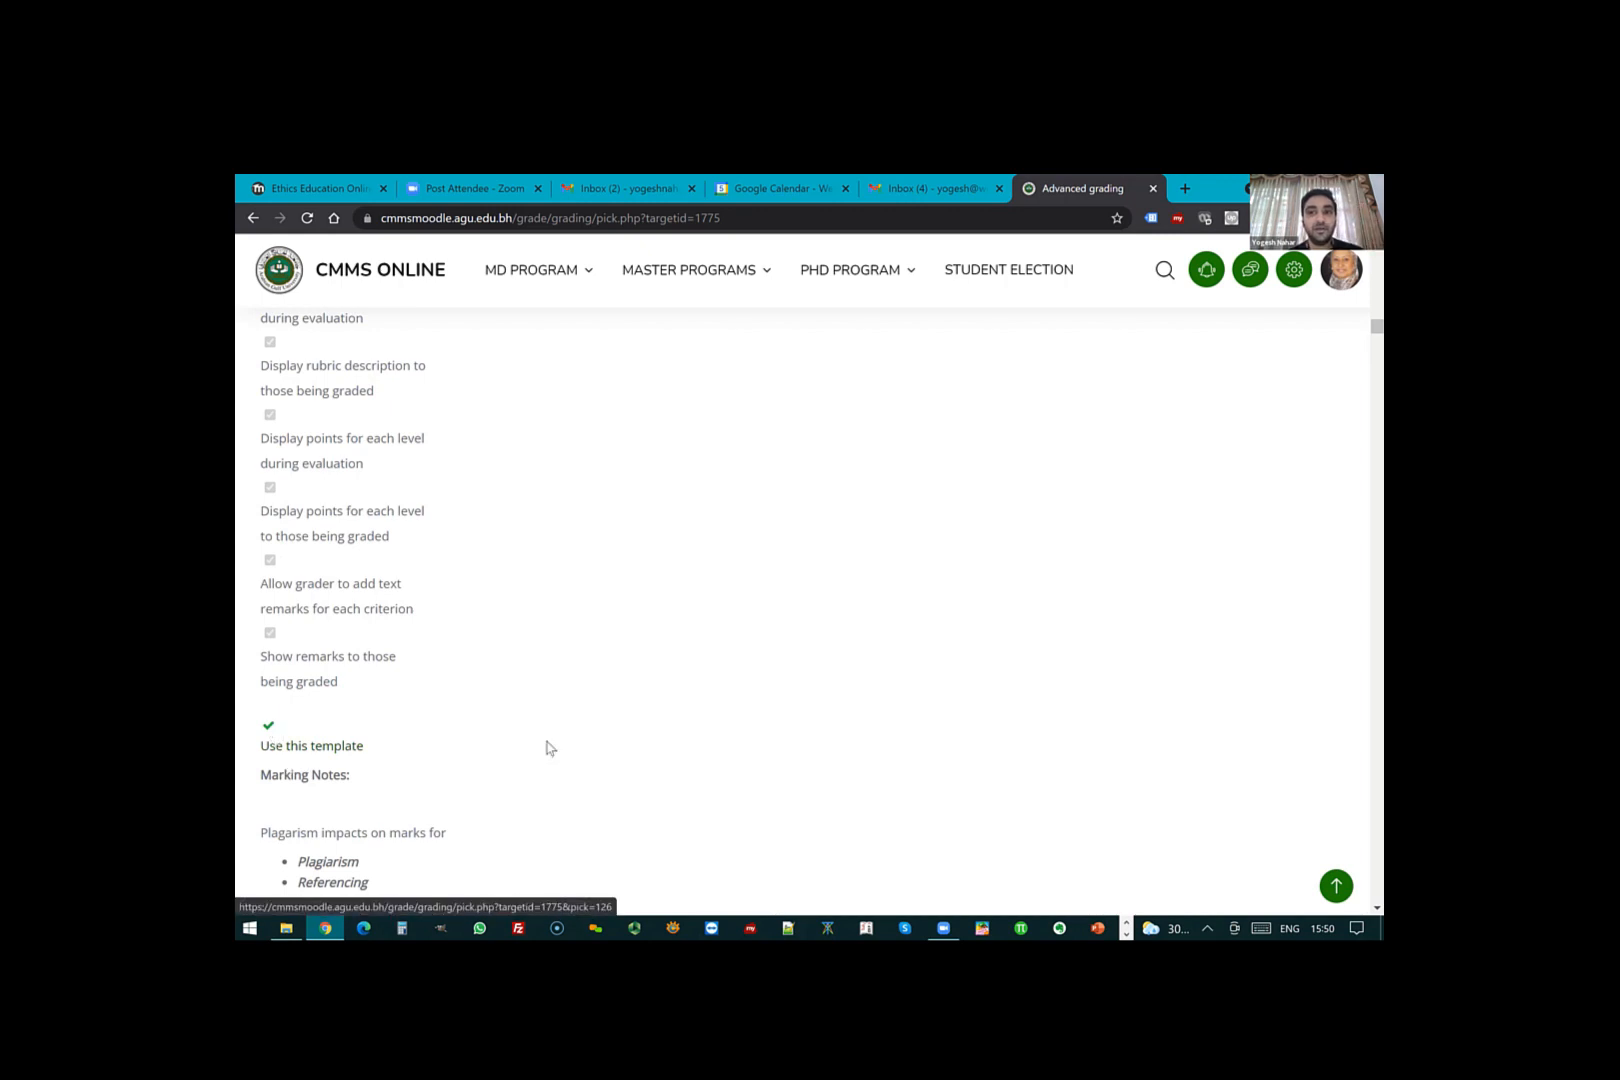
scroll(726, 676, up, 5)
scroll(726, 676, up, 10)
- Search the grading form templates for "Discussion" and extend the search to "Discussion Forum"
click(726, 676)
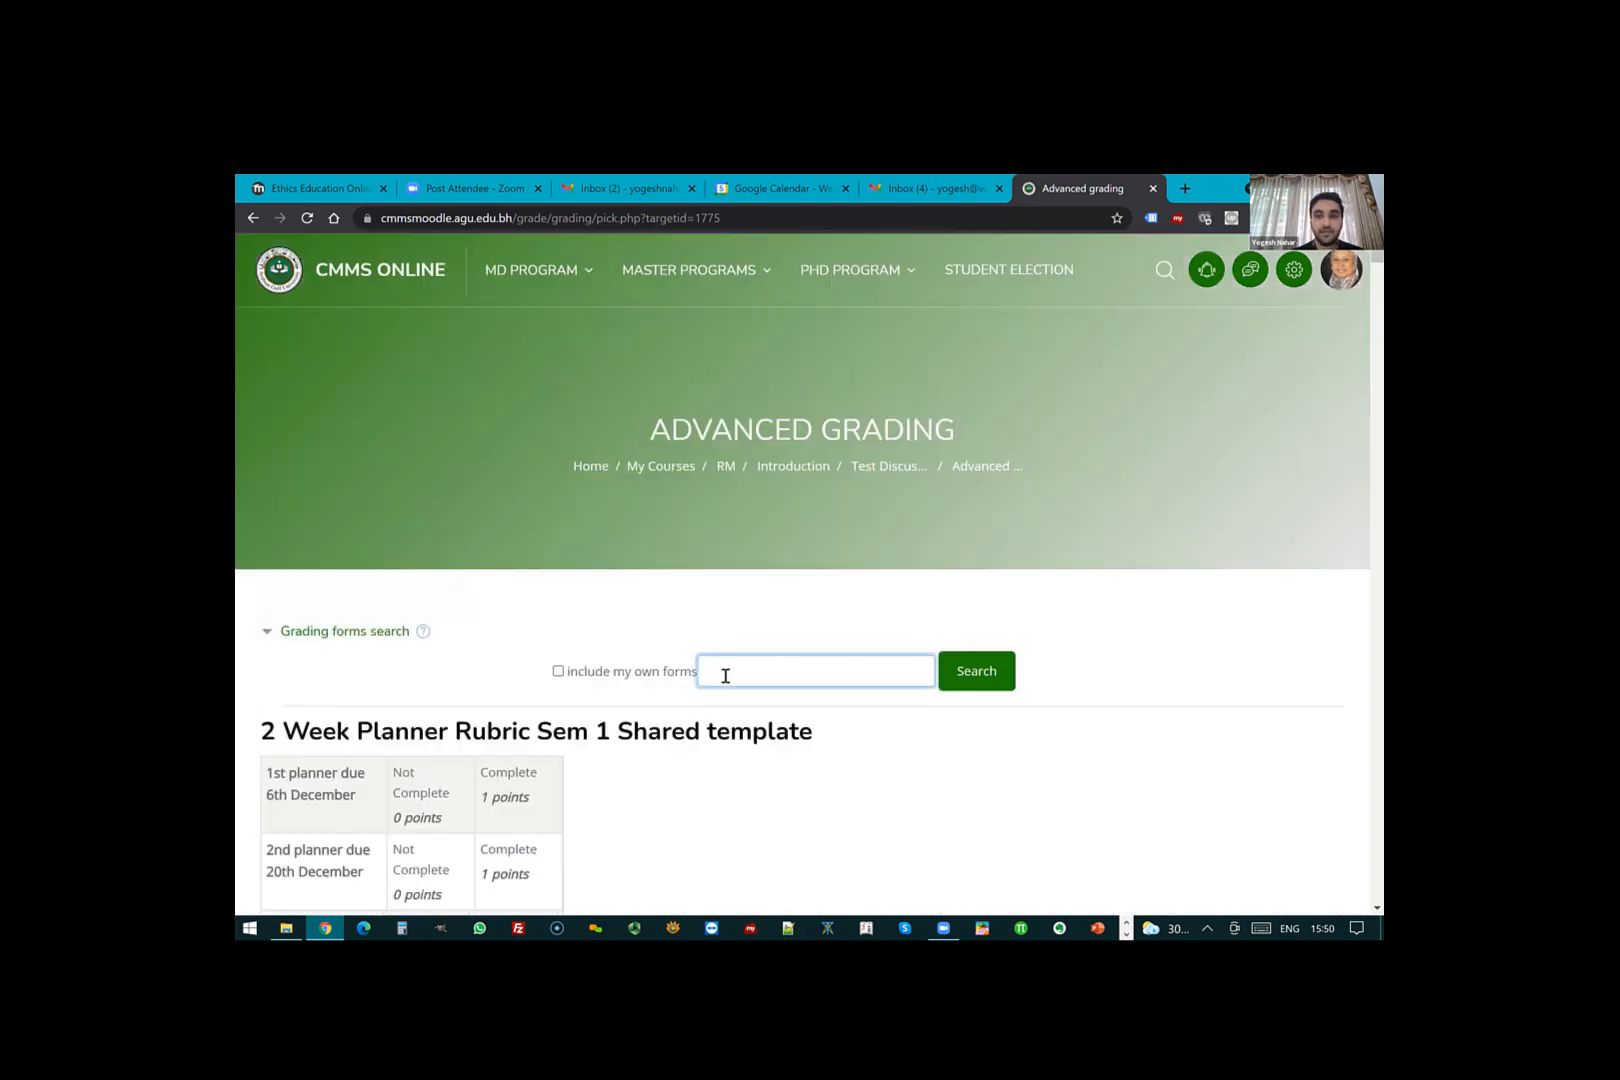
text(Discussion)
key(Return)
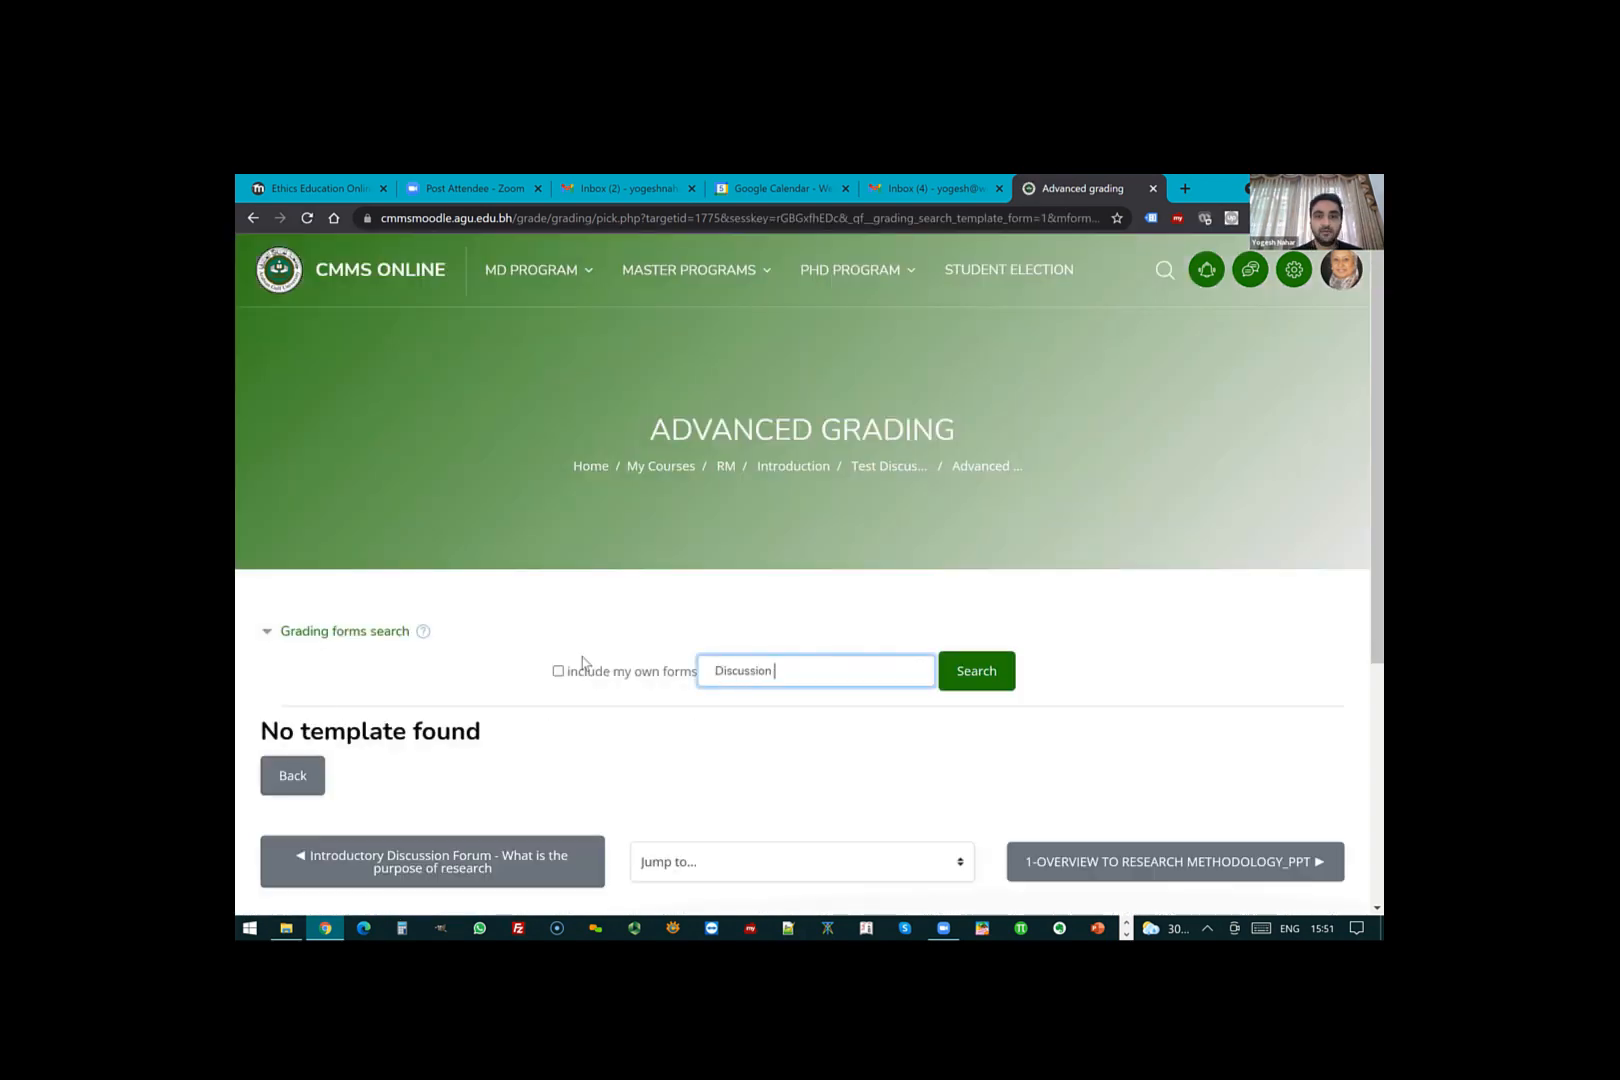
text(Forum)
key(Return)
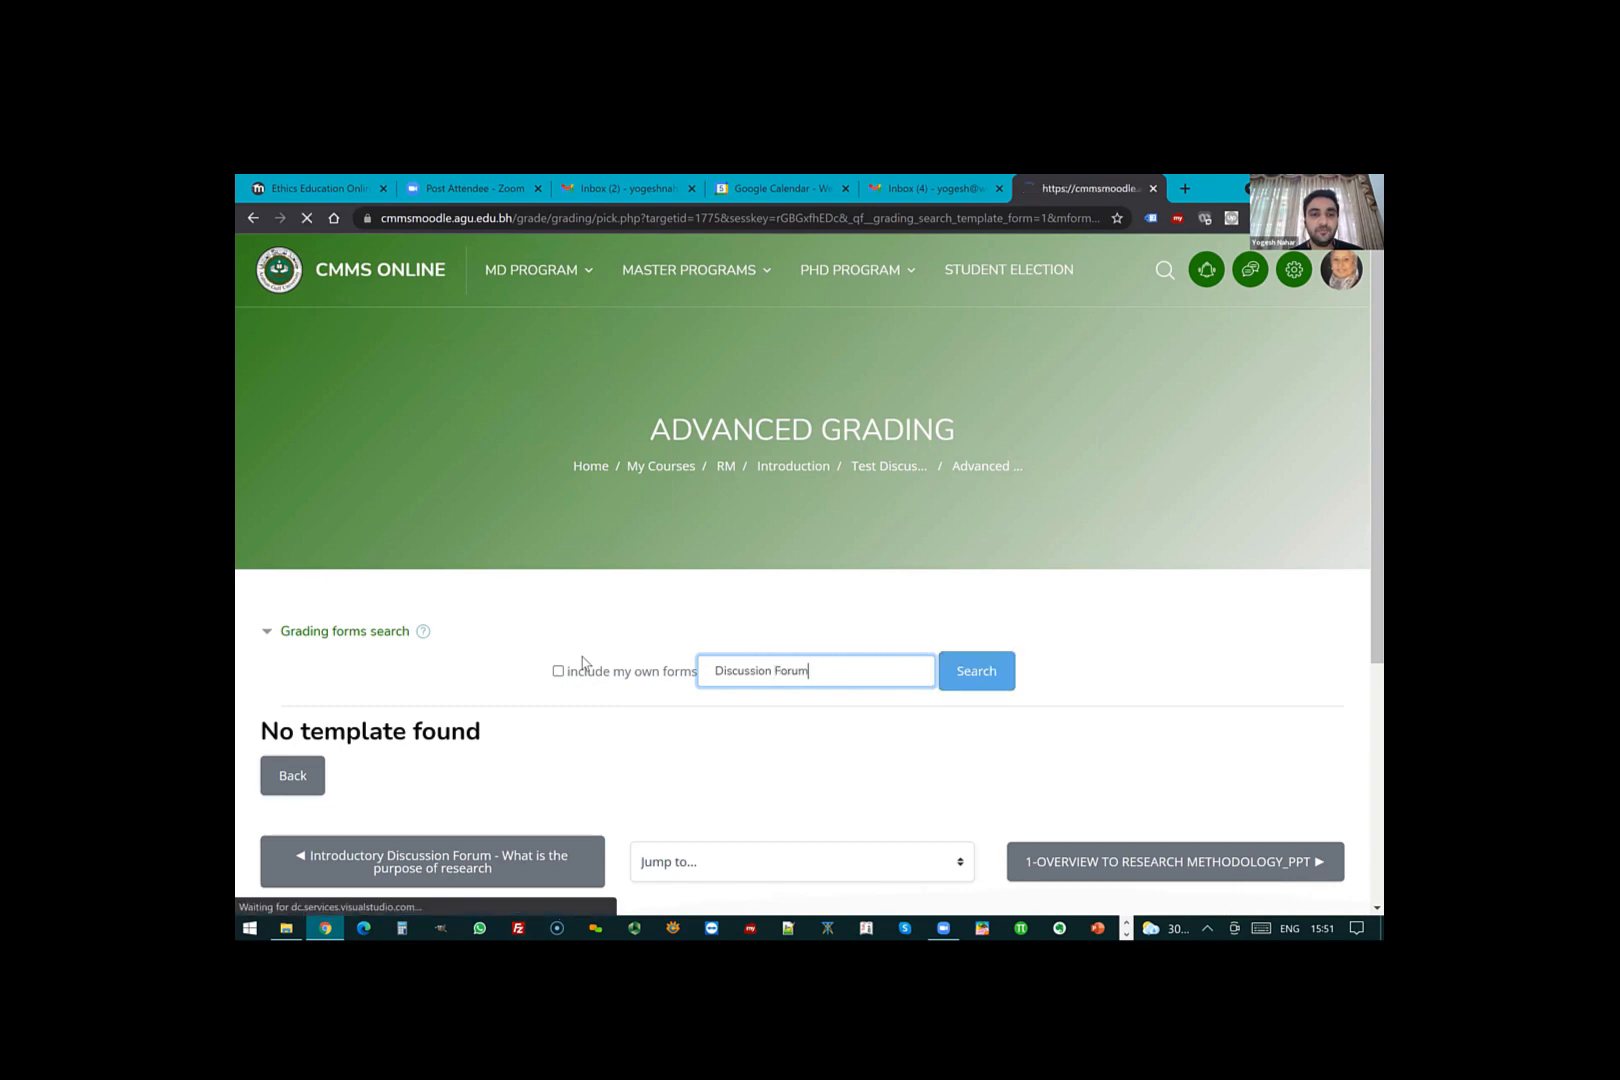
- Examine the rubric templates found for "Discussion Forum", including their criteria, levels and rubric options
scroll(519, 623, down, 10)
scroll(522, 623, down, 10)
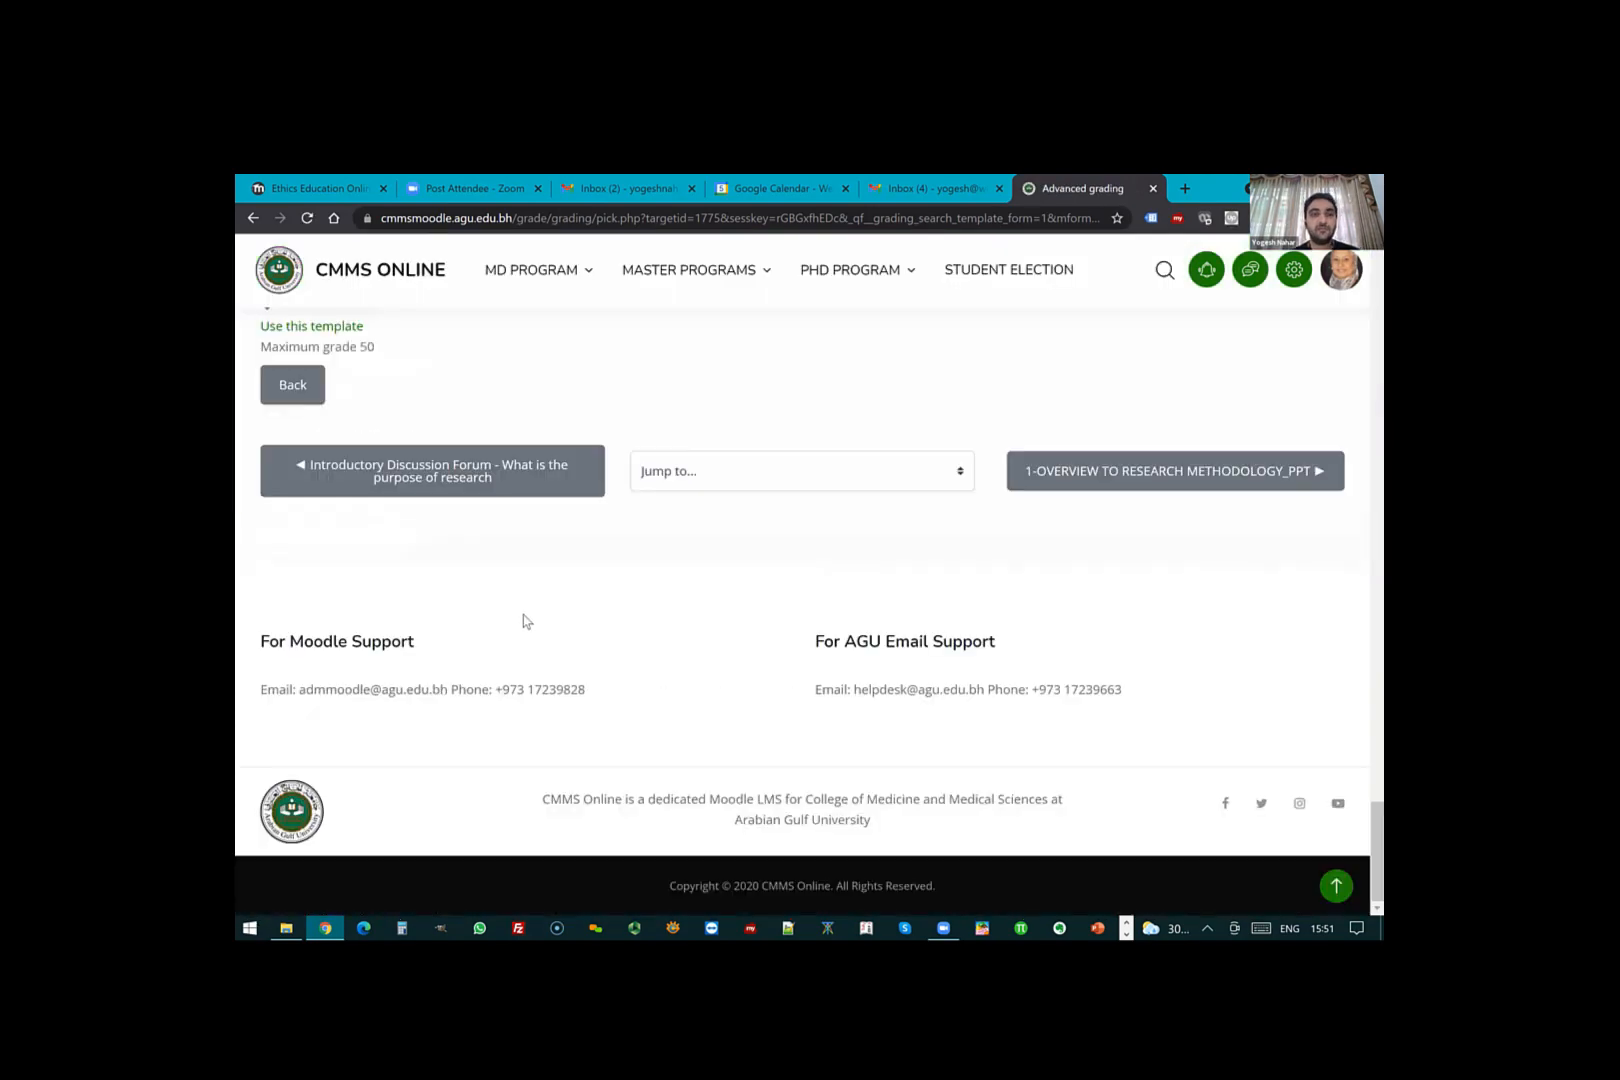
scroll(523, 620, up, 3)
scroll(523, 620, up, 5)
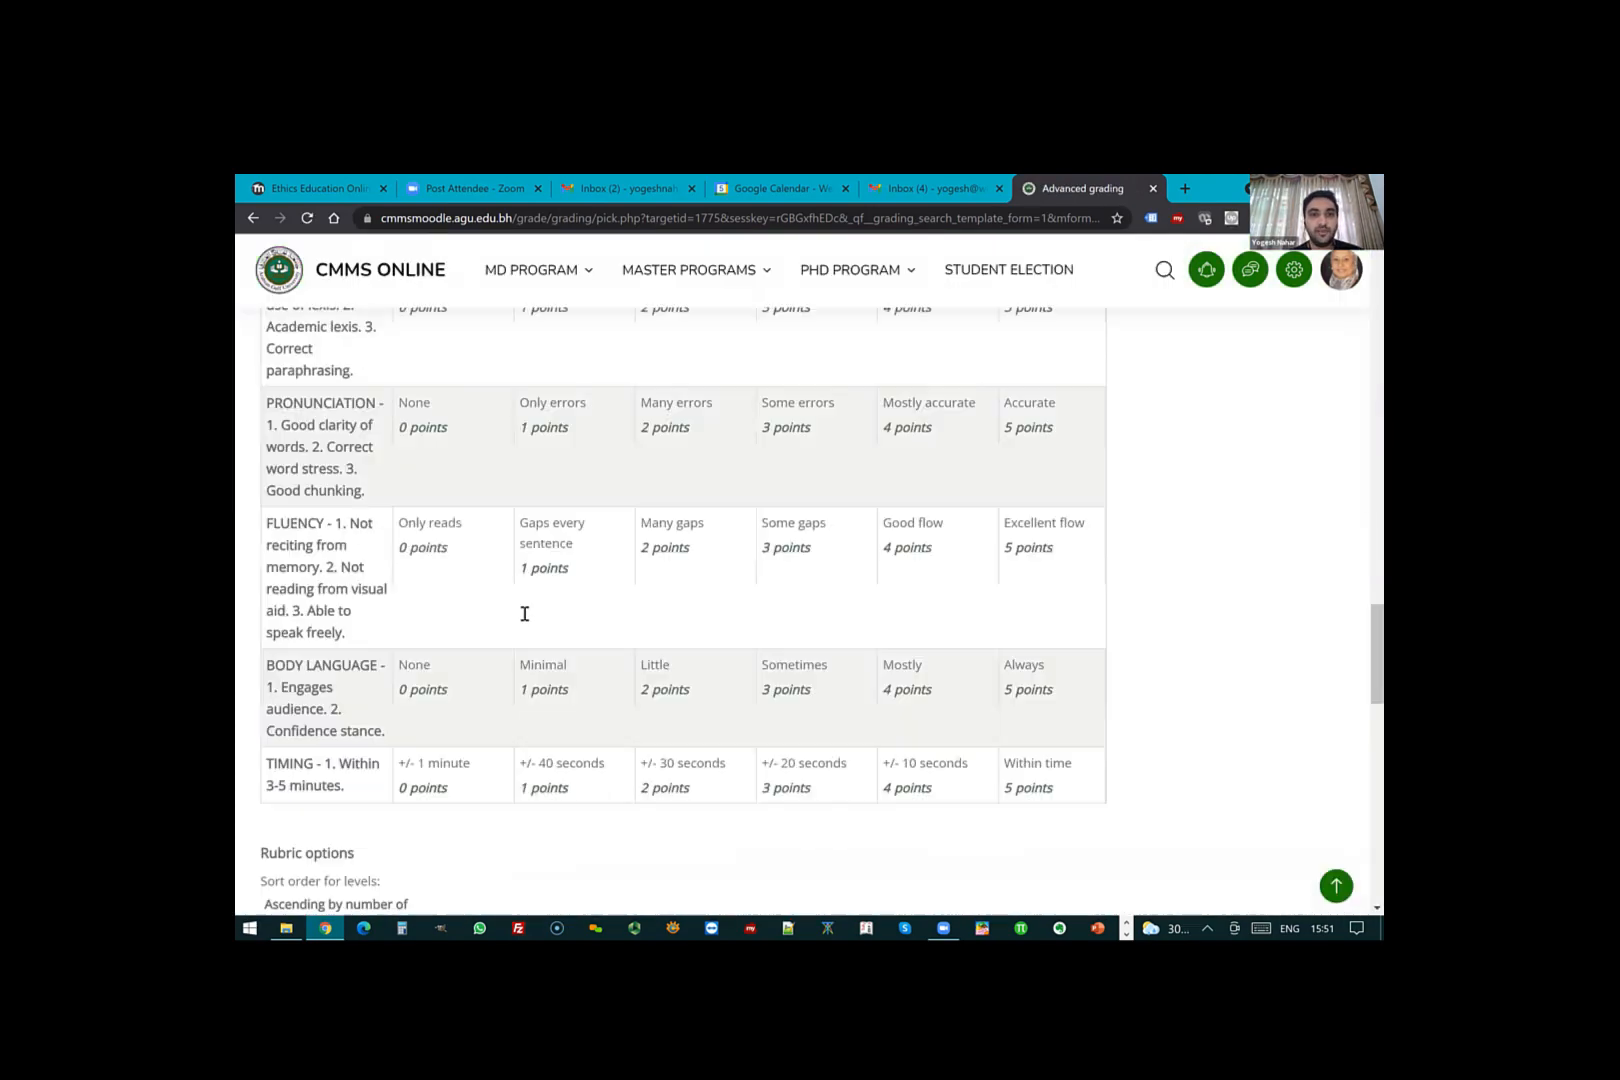
scroll(523, 614, up, 5)
scroll(523, 616, up, 8)
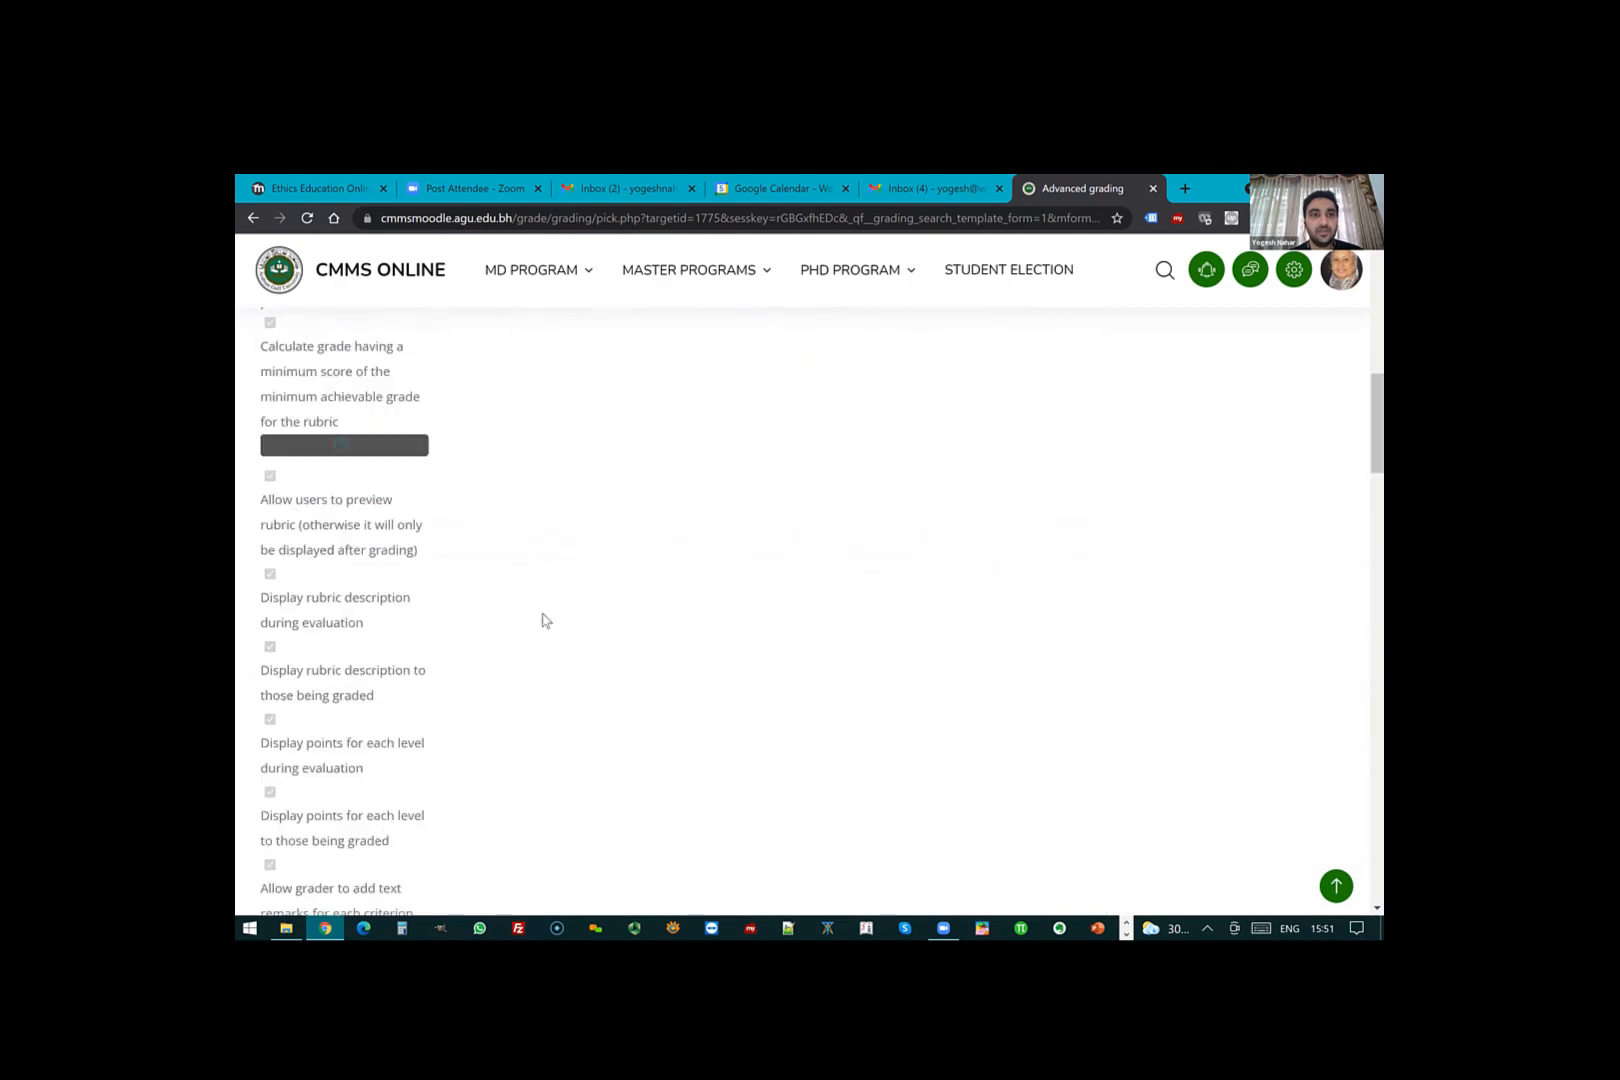
scroll(489, 600, up, 5)
scroll(540, 594, down, 1)
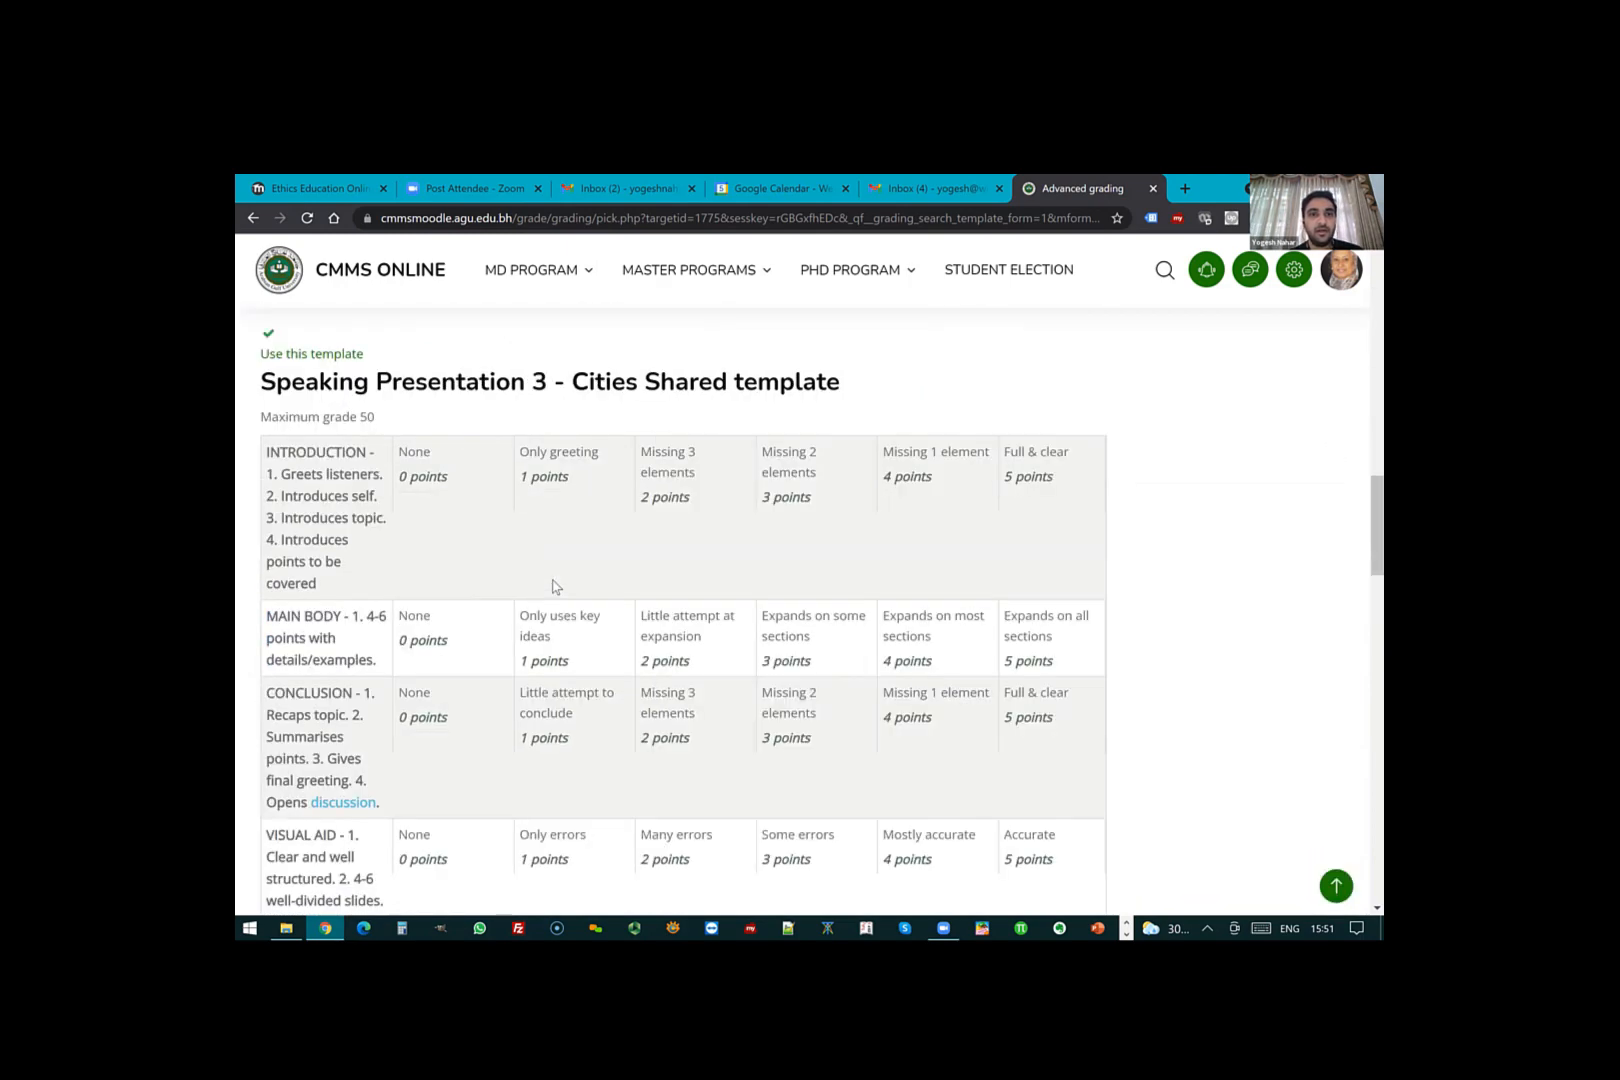
scroll(550, 590, down, 10)
scroll(742, 671, up, 15)
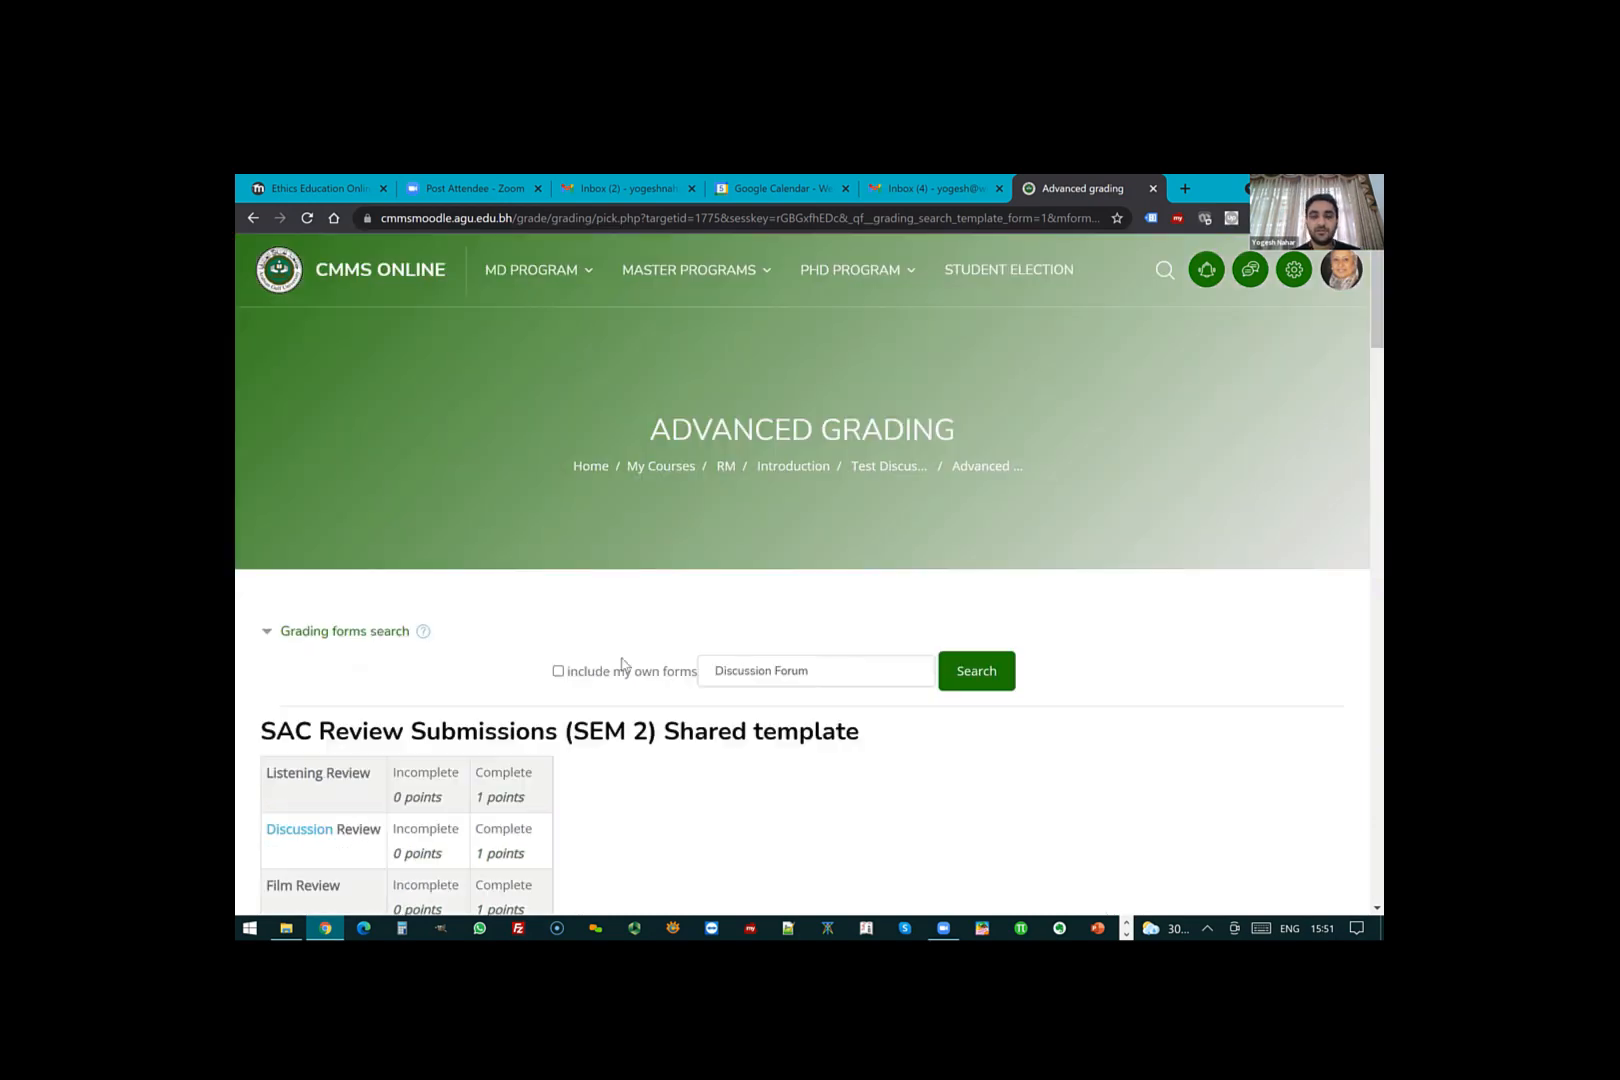
- Replace the template search term with "discussion" and search again
drag(843, 672, 621, 665)
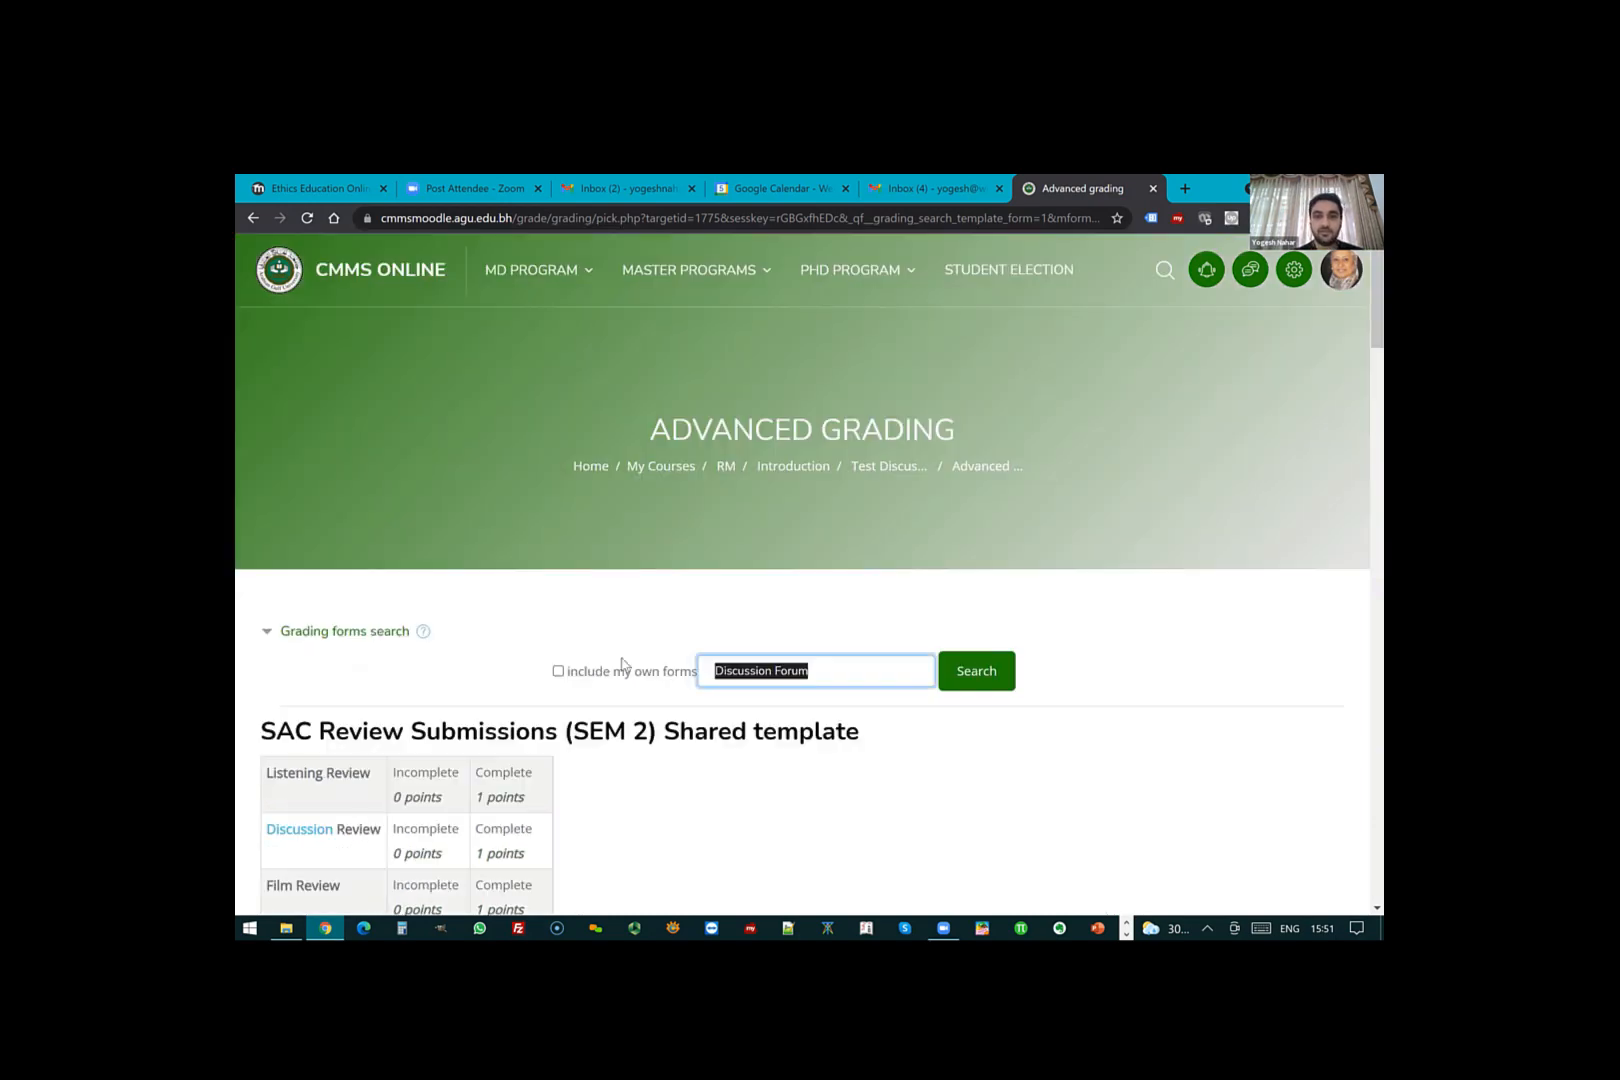
text(disc)
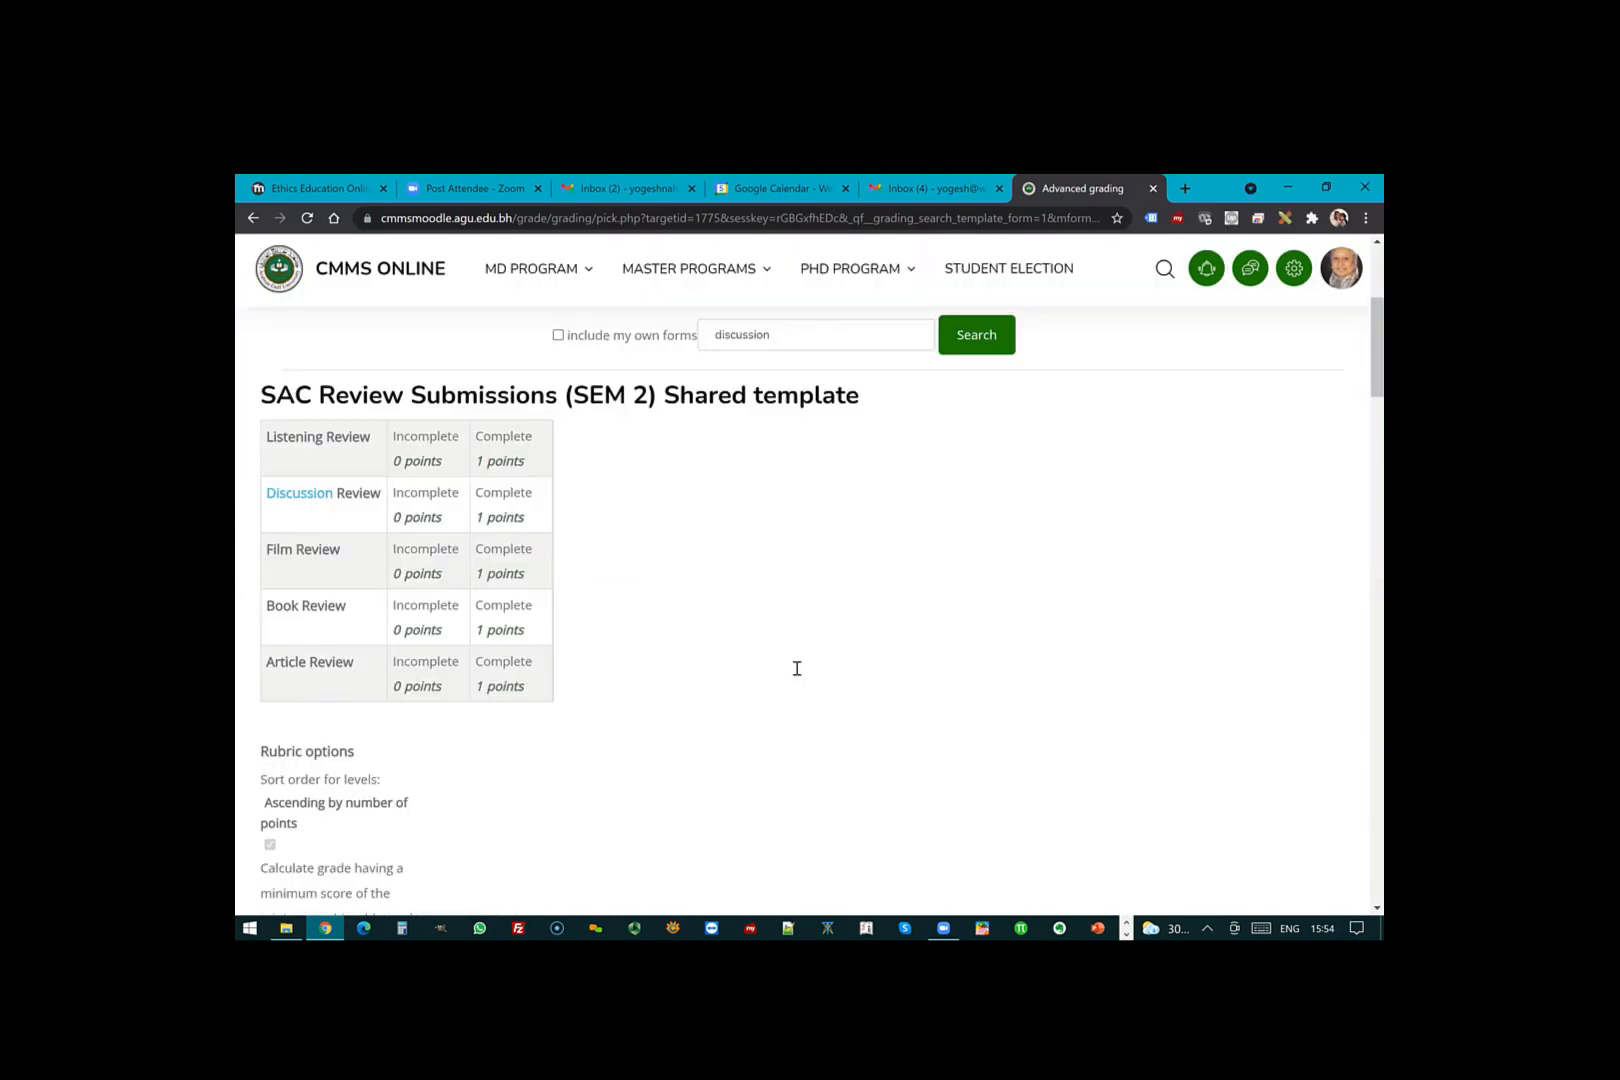
scroll(795, 668, up, 3)
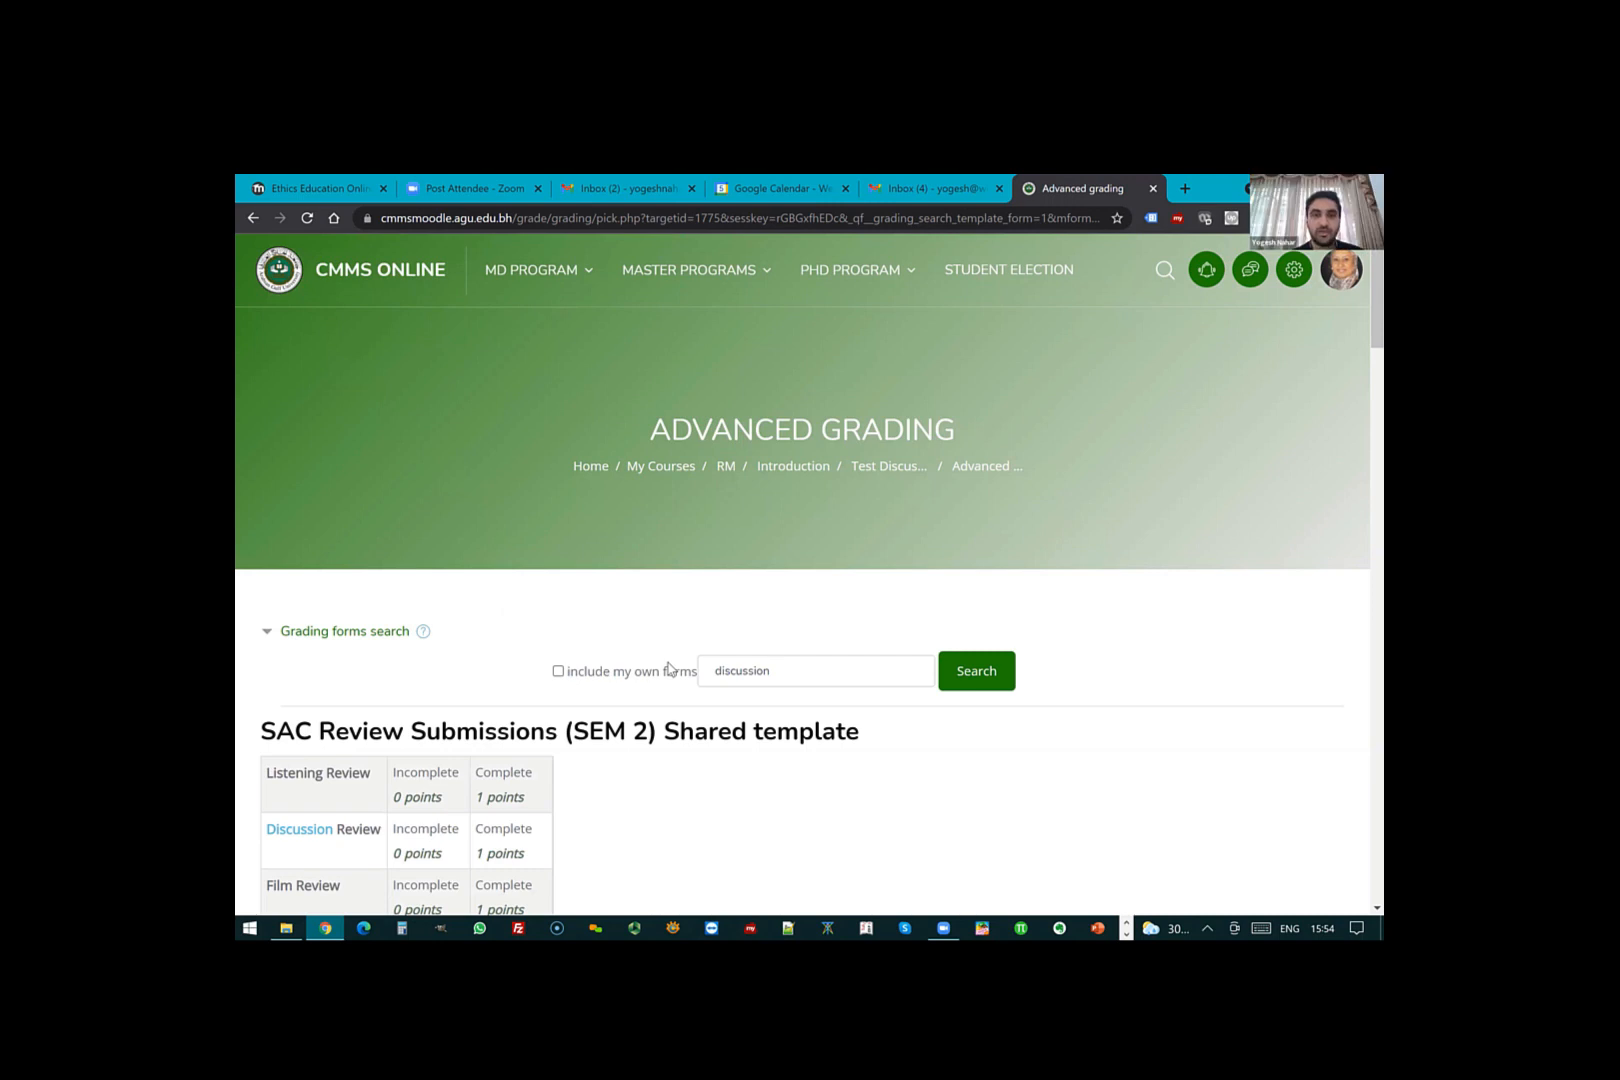
key(ctrl+a)
key(BackSpace)
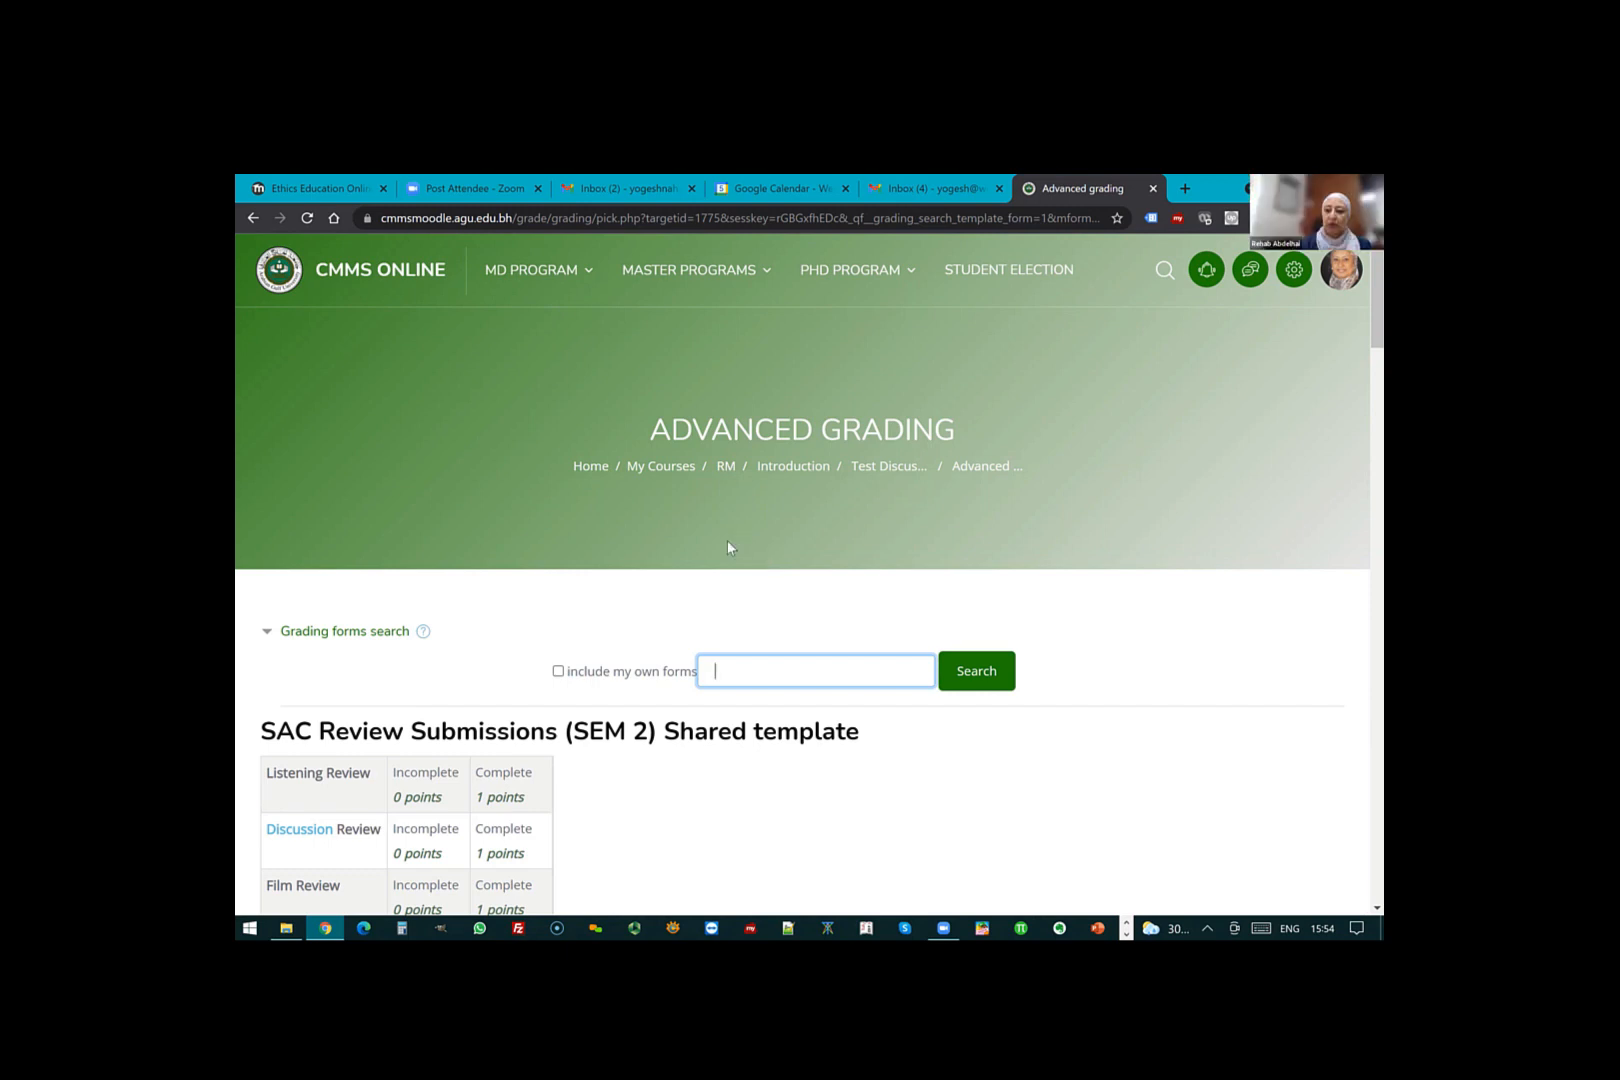
scroll(727, 546, down, 2)
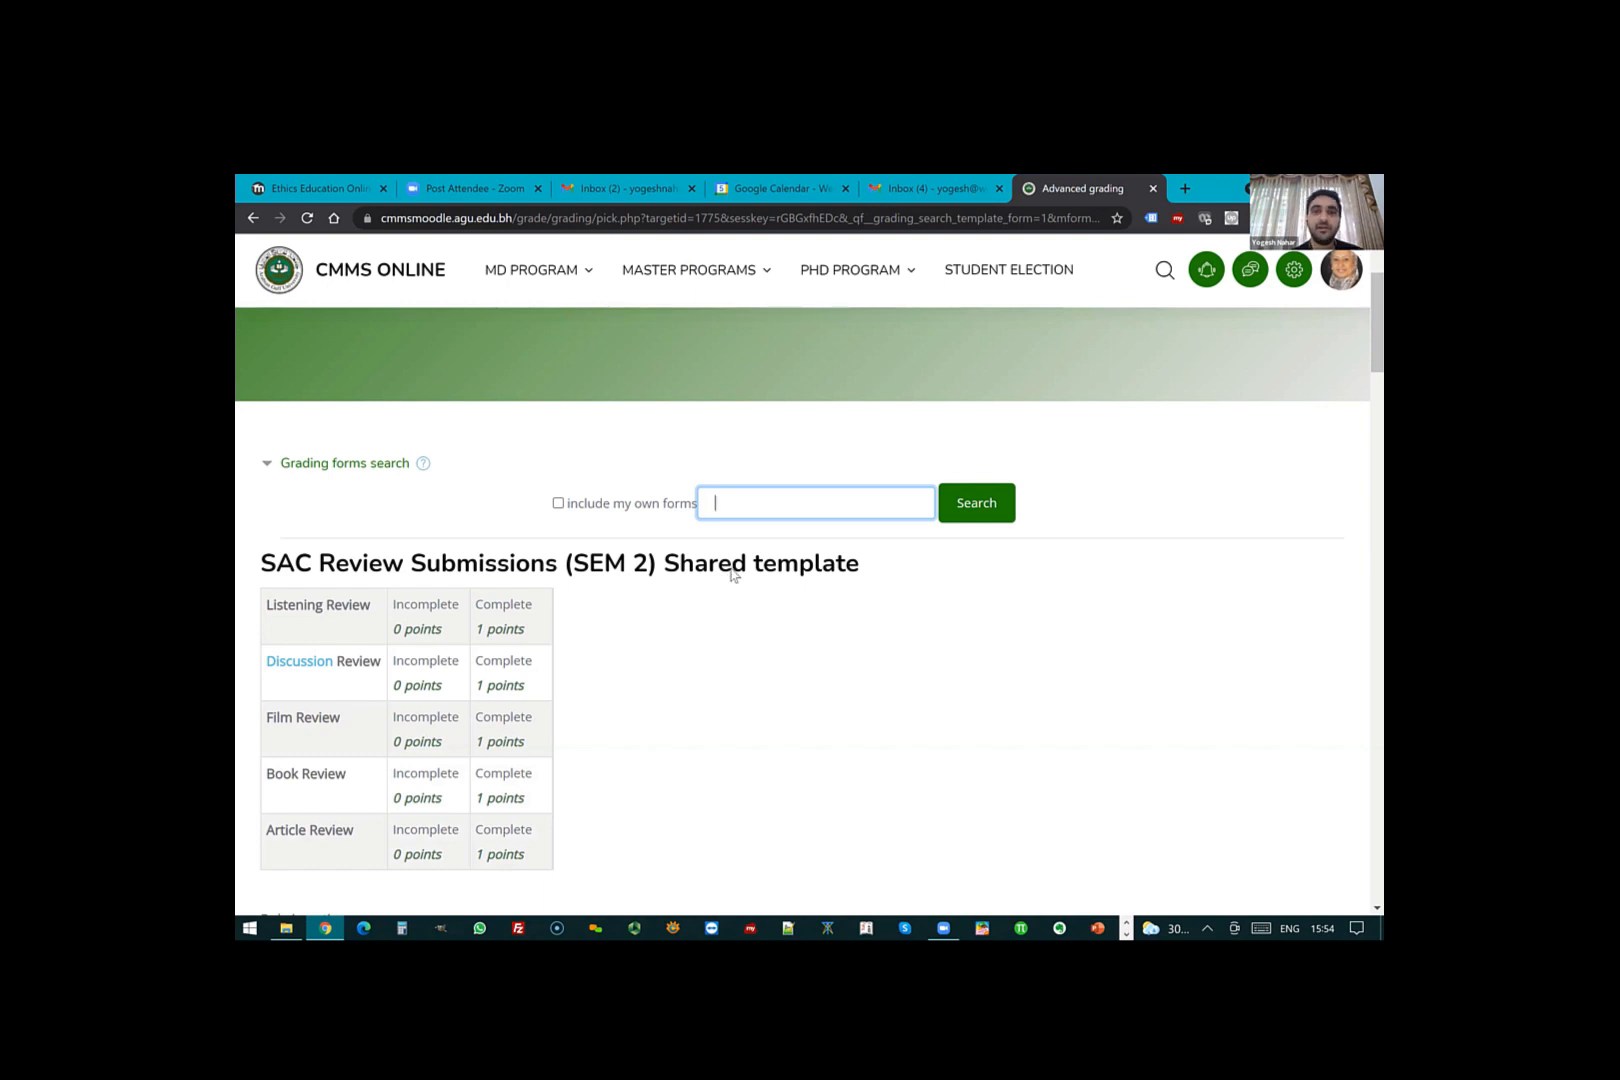
scroll(733, 573, up, 2)
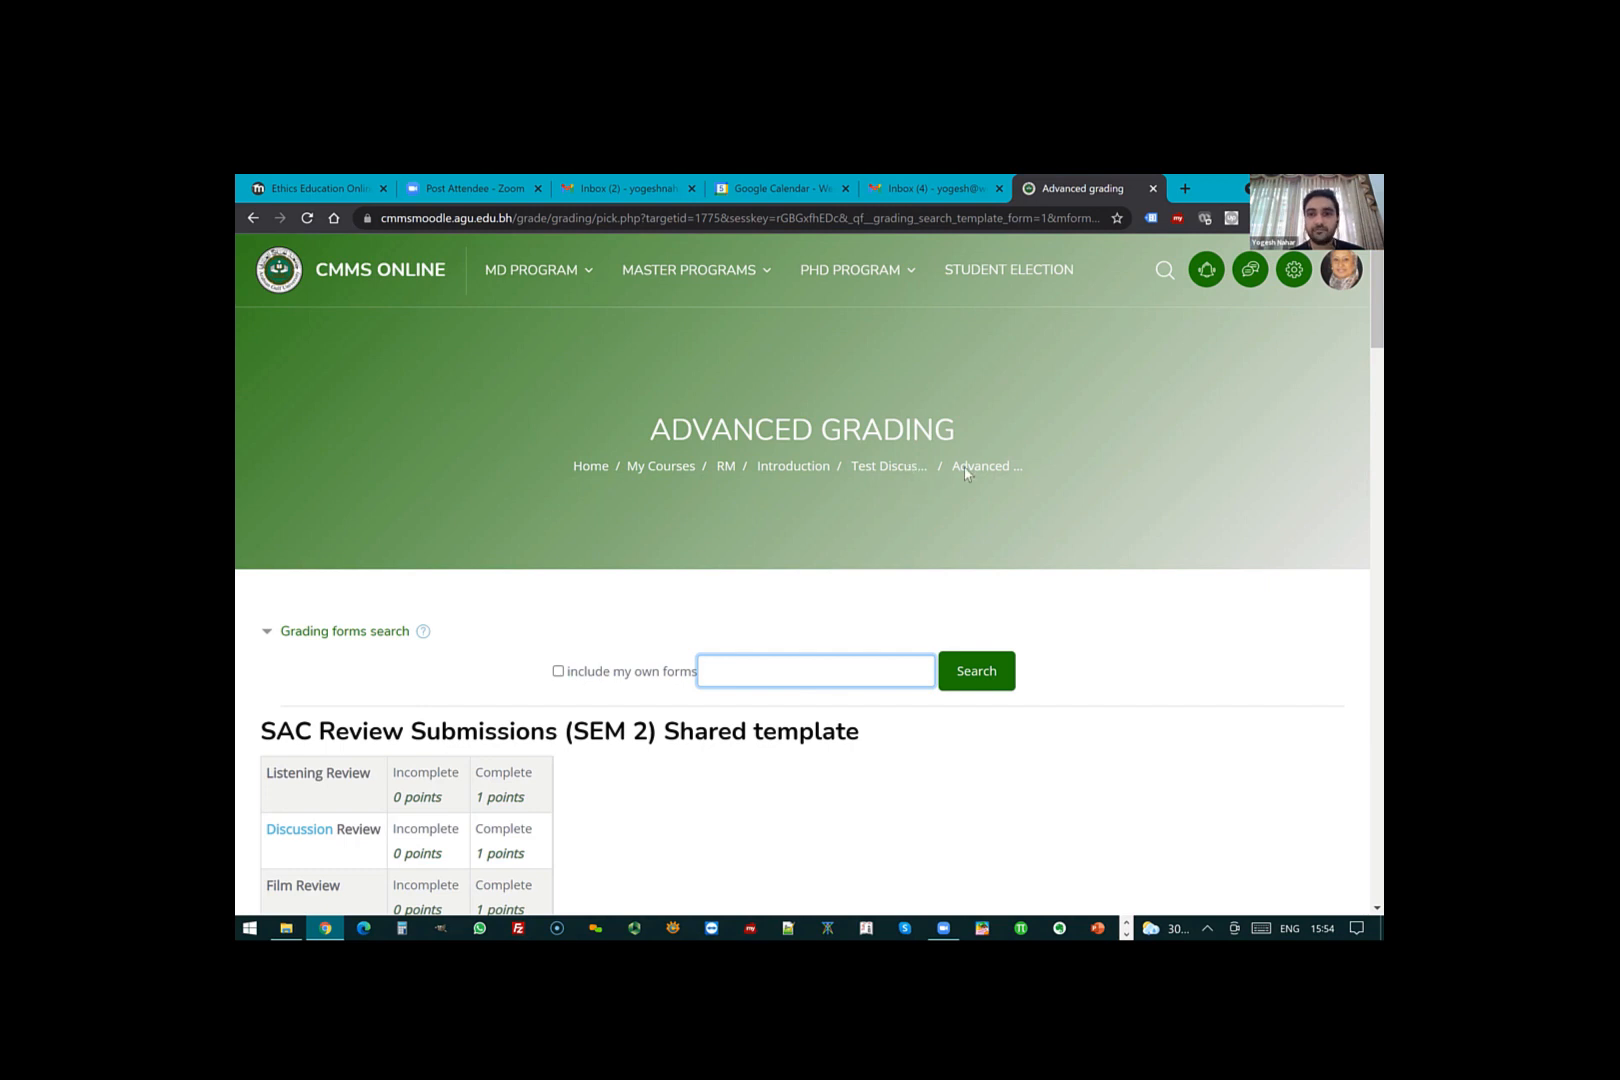
- Return to the forum's advanced grading page and define a new rubric from scratch, named "test - " followed by the colleague's first name
click(882, 314)
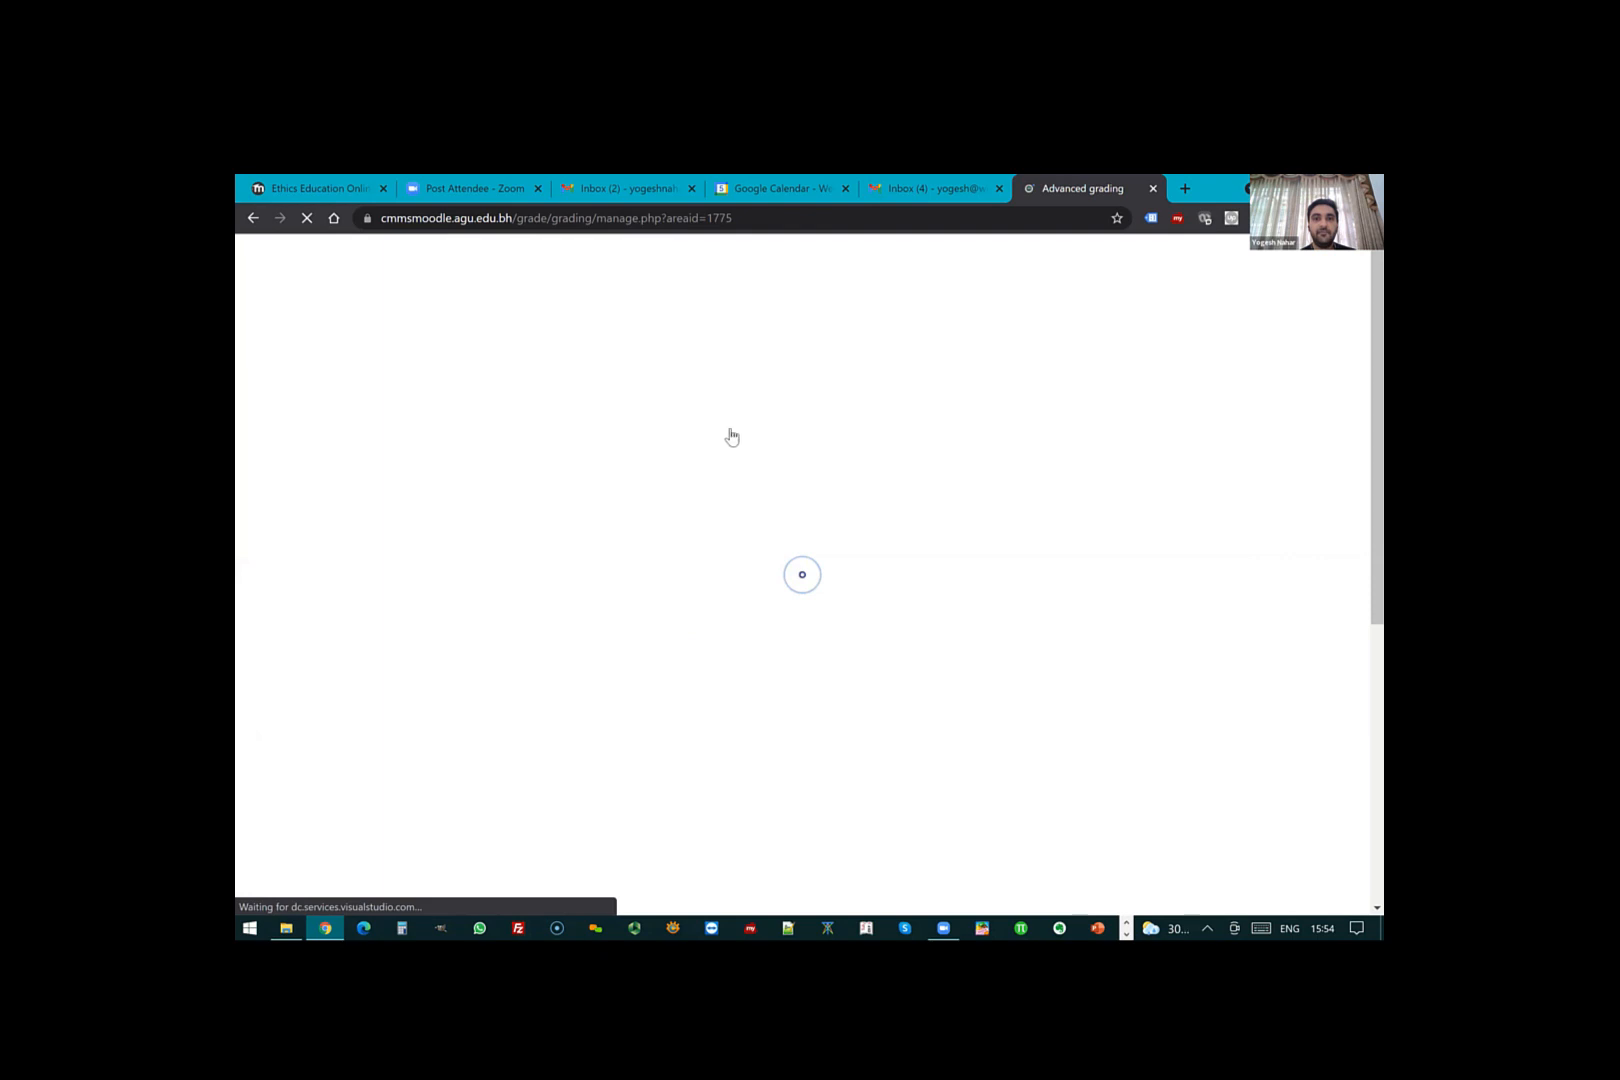
scroll(731, 434, down, 3)
click(678, 487)
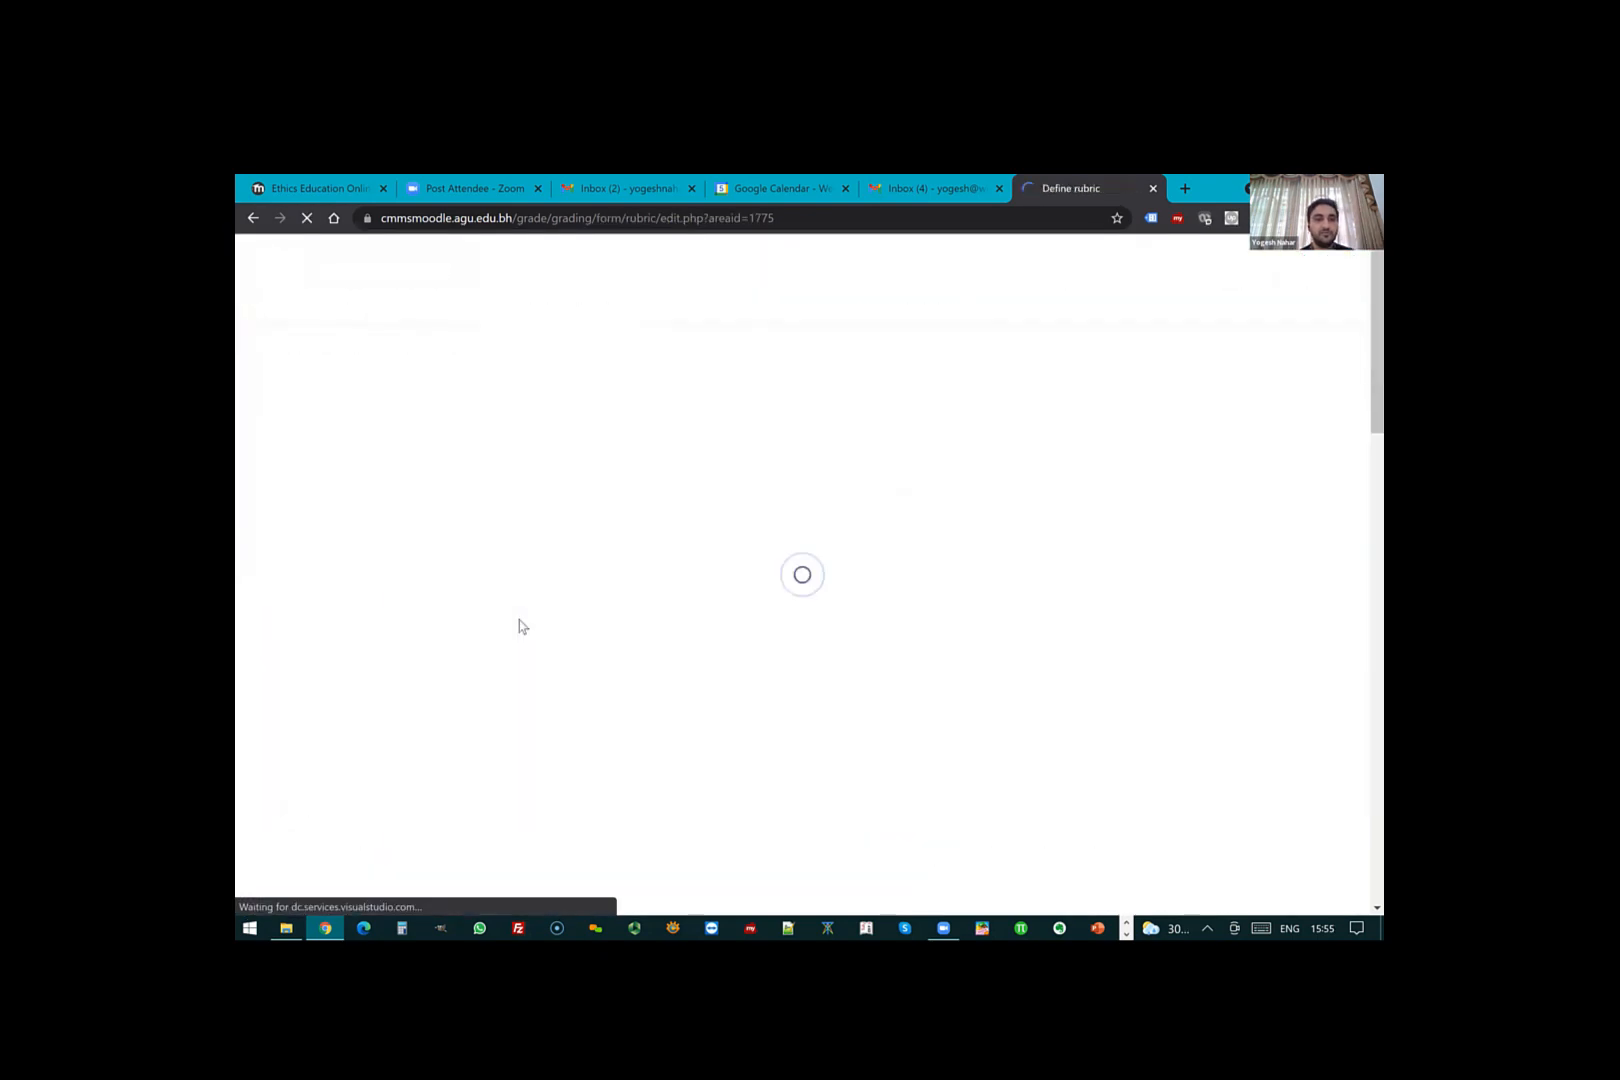
click(638, 632)
text(tes)
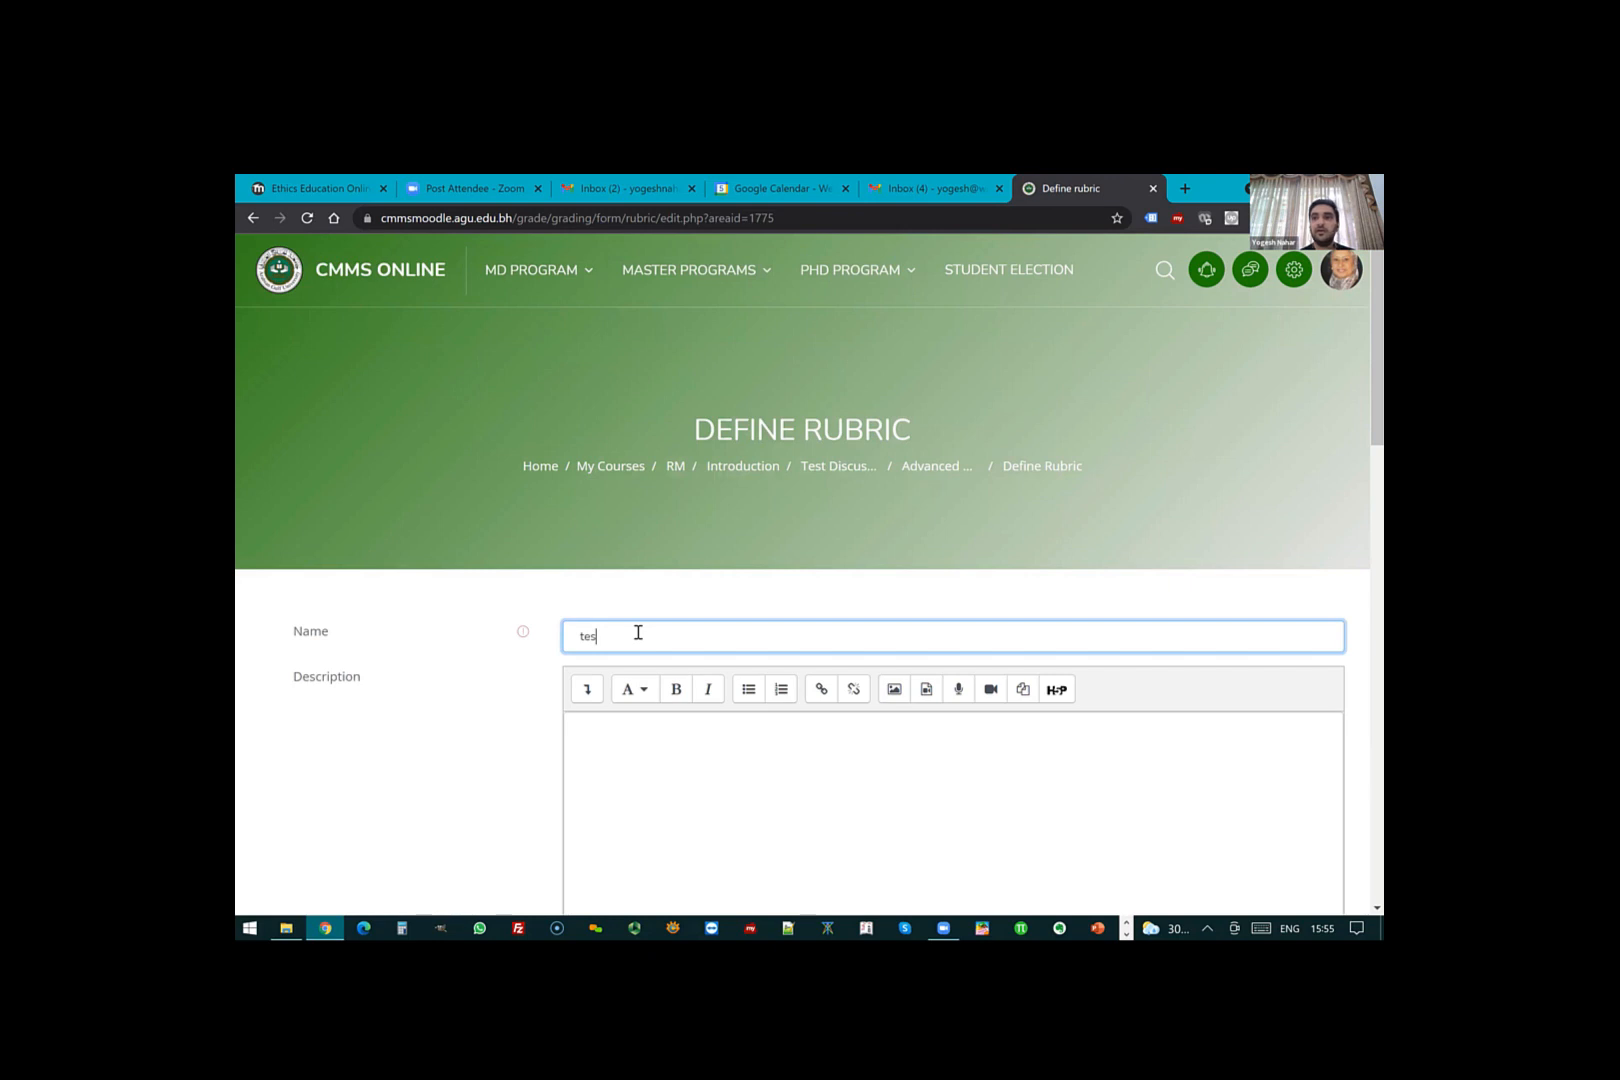
text(t - Re)
text(nal)
- Enter "Criterion 1" as the rubric's first criterion and add a second one called "Criterion 2"
scroll(355, 528, down, 5)
click(355, 528)
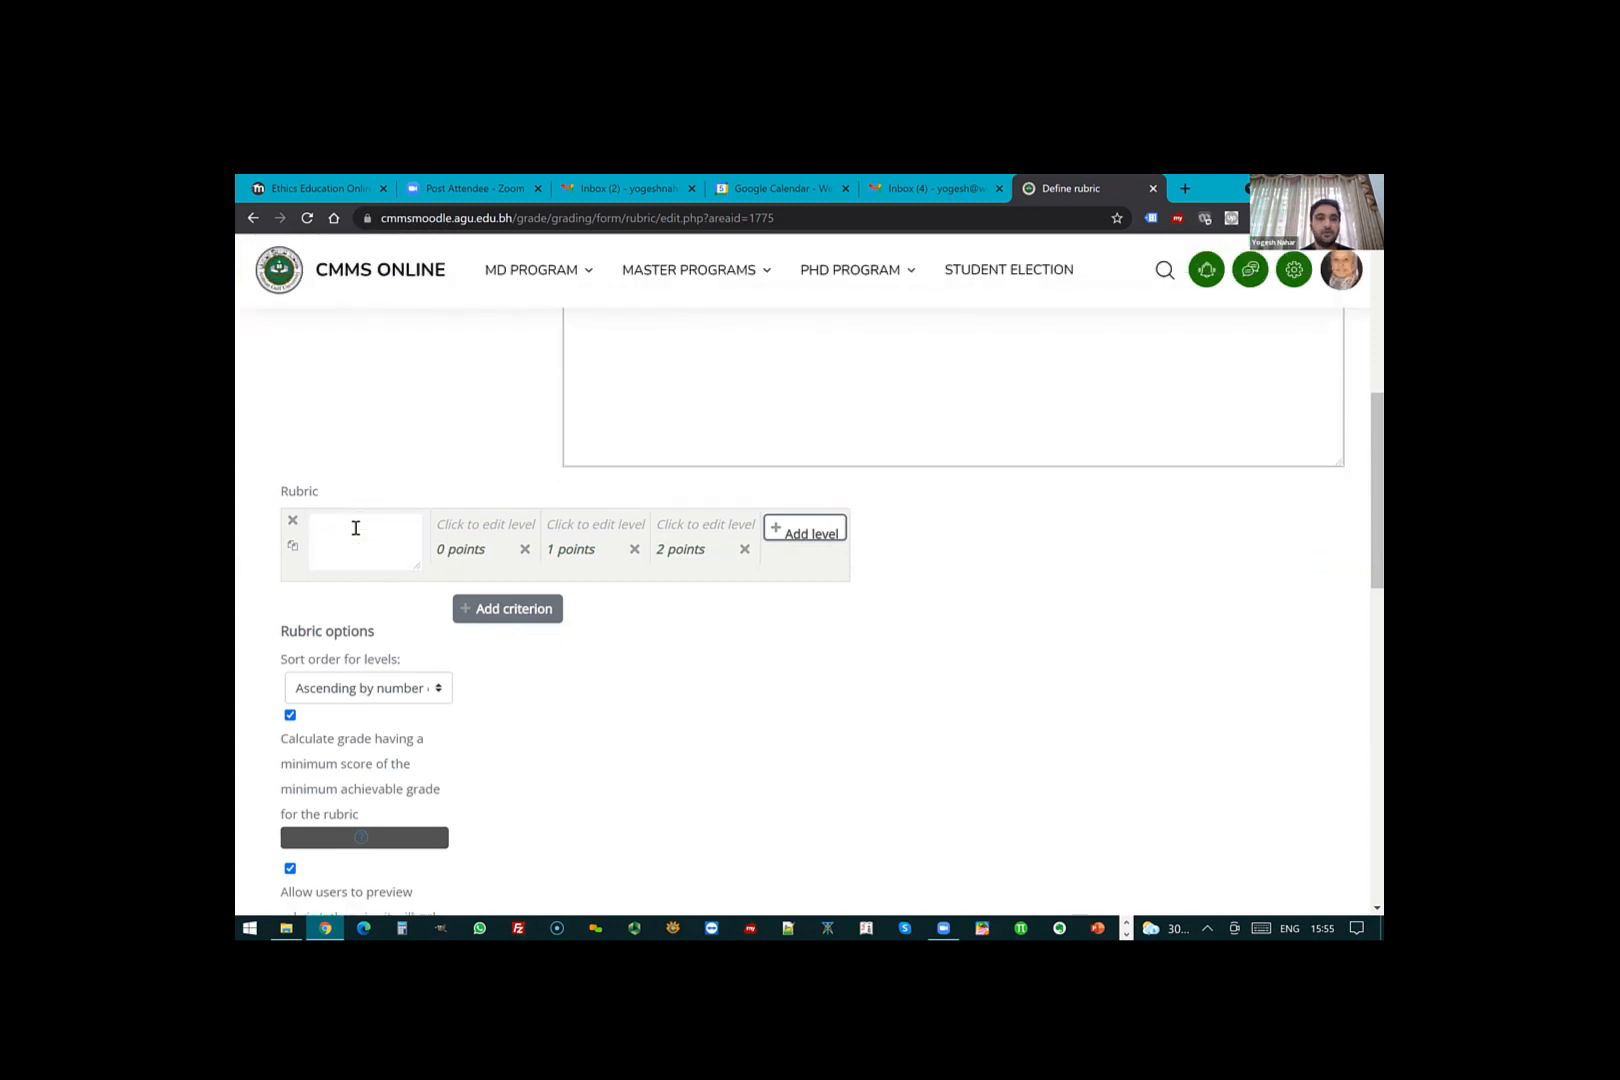
text(Criterion 1)
key(Return)
text(Criteroin 2)
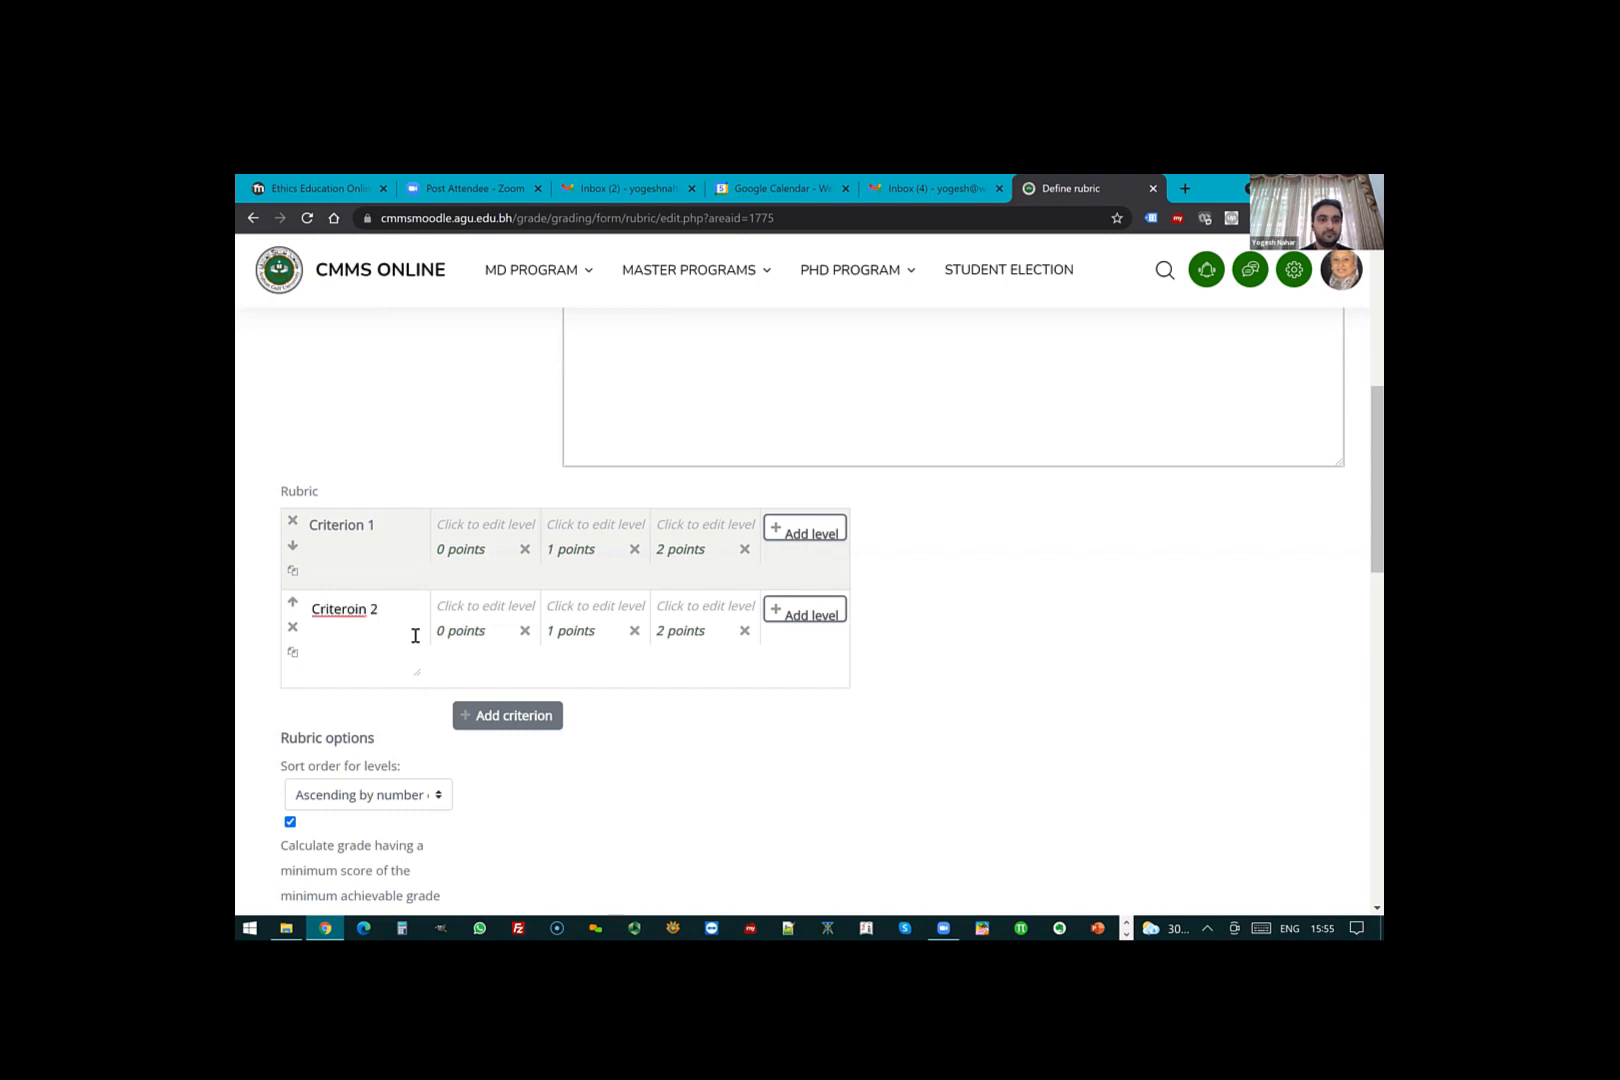
key(BackSpace)
key(BackSpace)
key(BackSpace)
key(BackSpace)
key(BackSpace)
key(BackSpace)
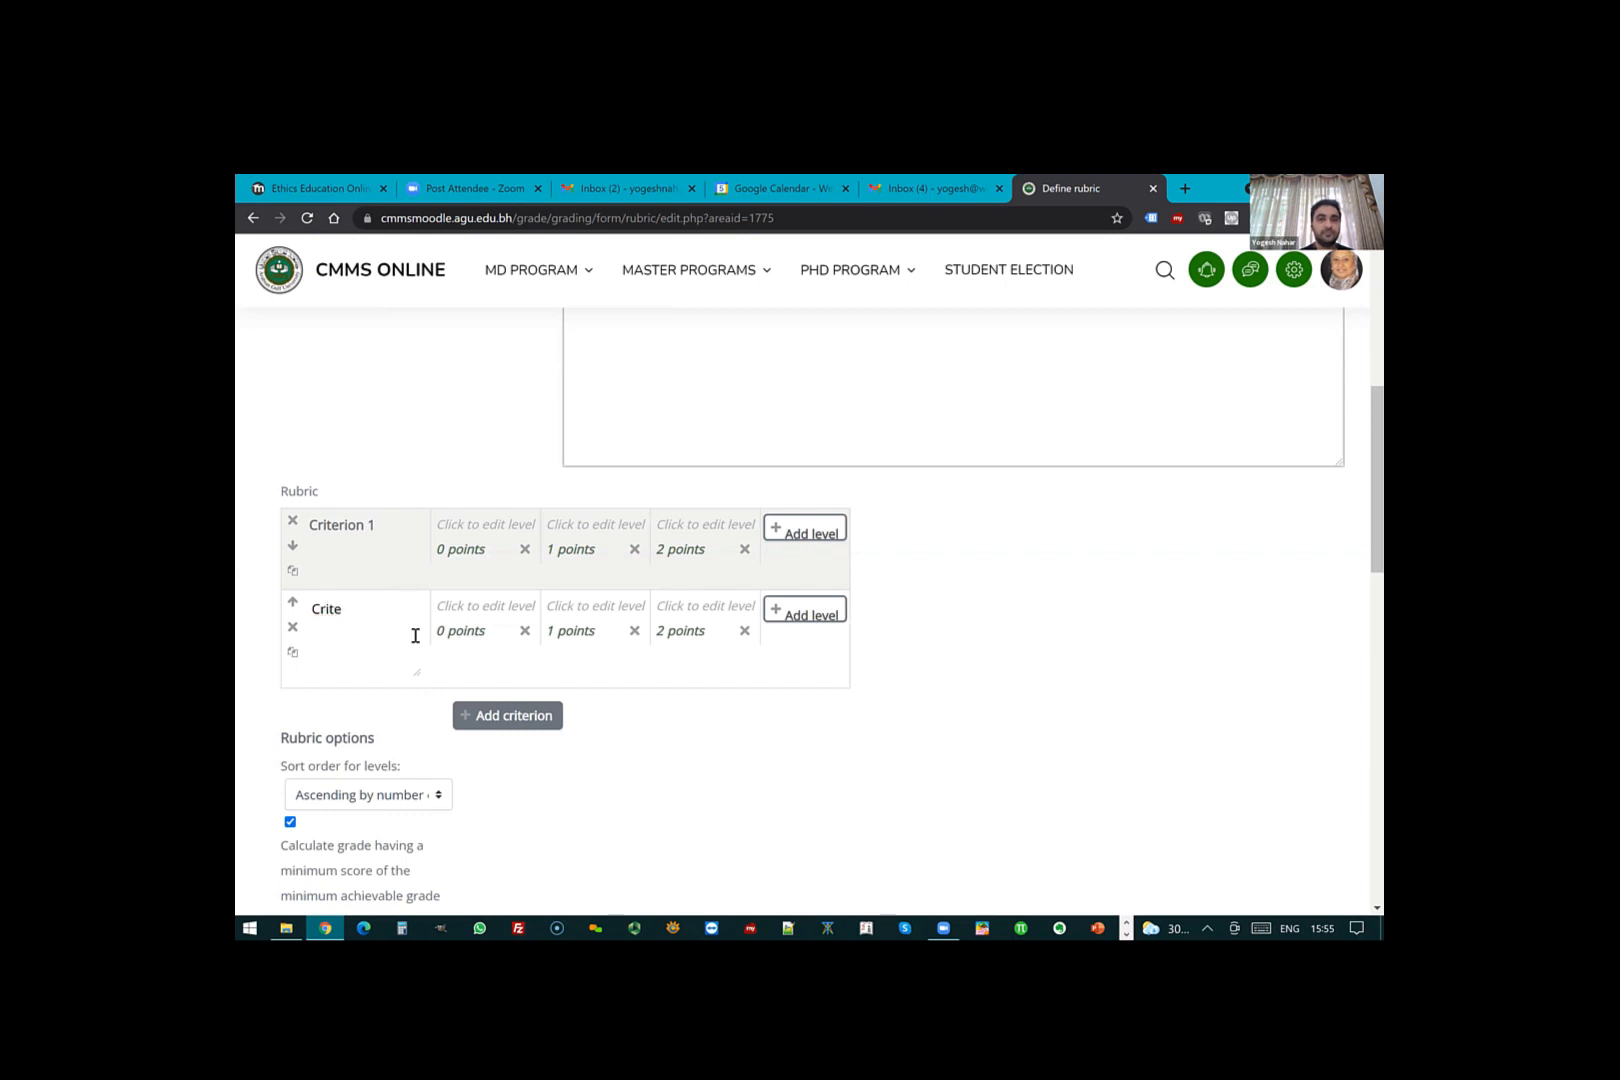
text(rion 2)
- Label the three levels of Criterion 1 as Average, Professional and Expert
click(496, 526)
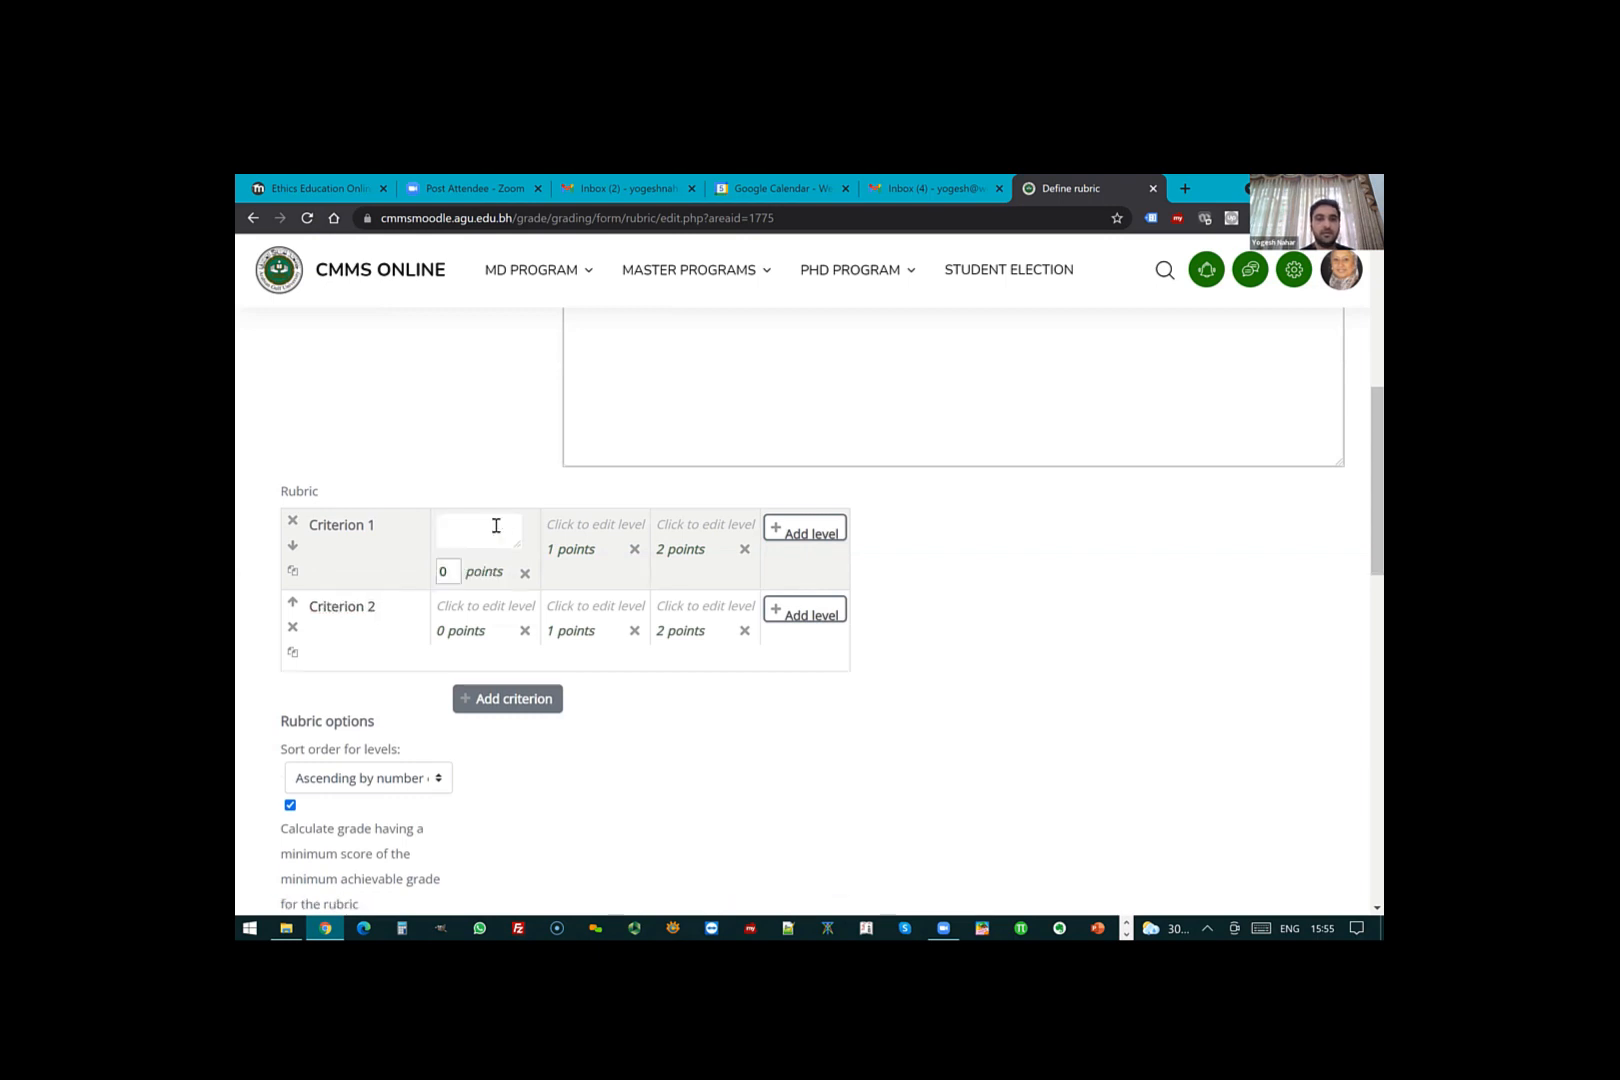
text(Average)
click(584, 534)
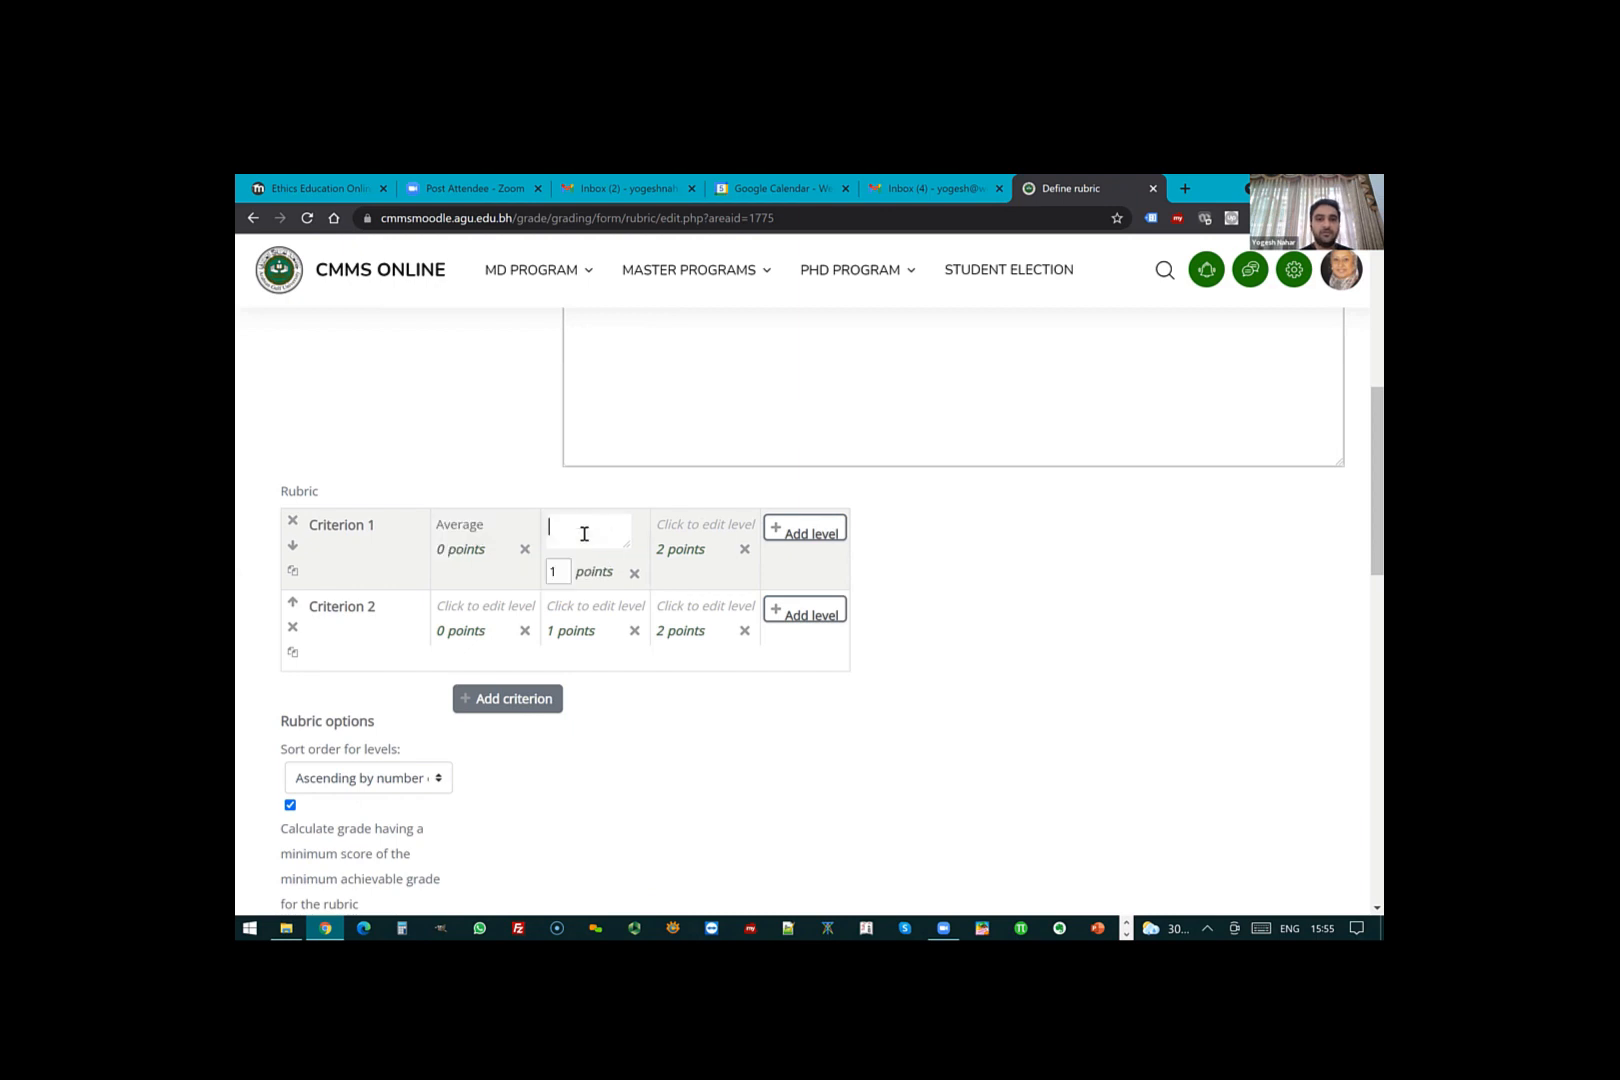
text(Professional)
click(690, 514)
text(Expert)
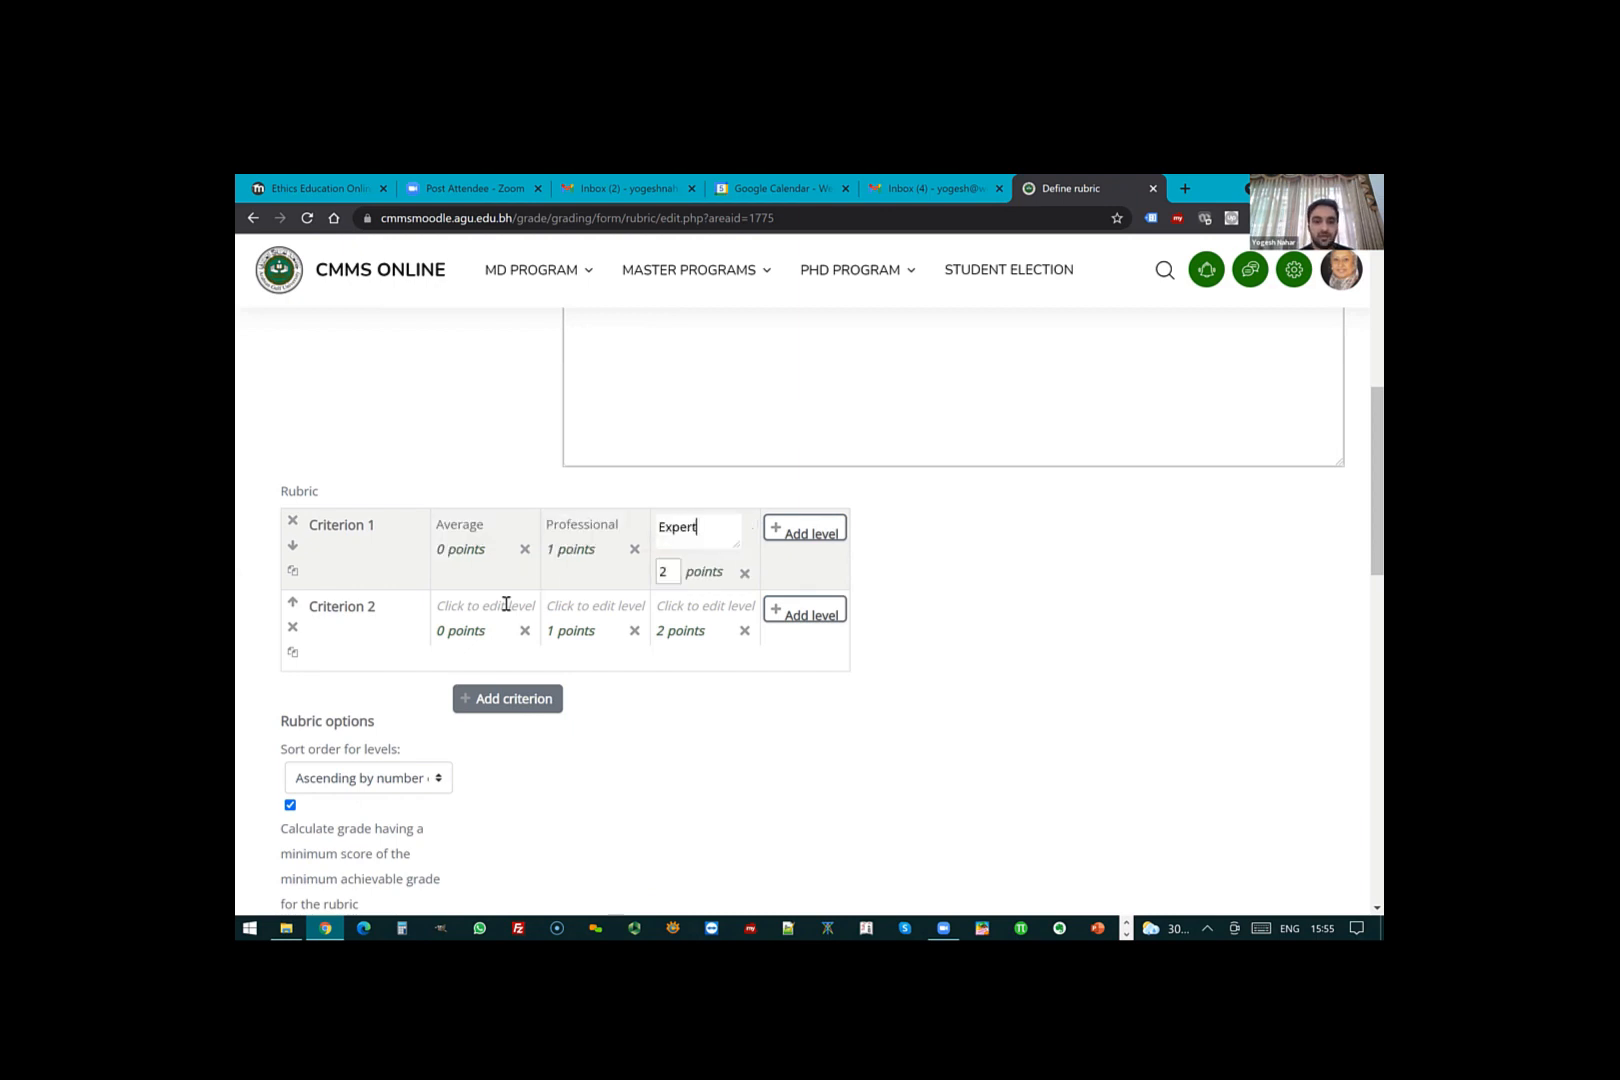
- Label the three levels of Criterion 2 as Average, Professional and Expert
click(506, 604)
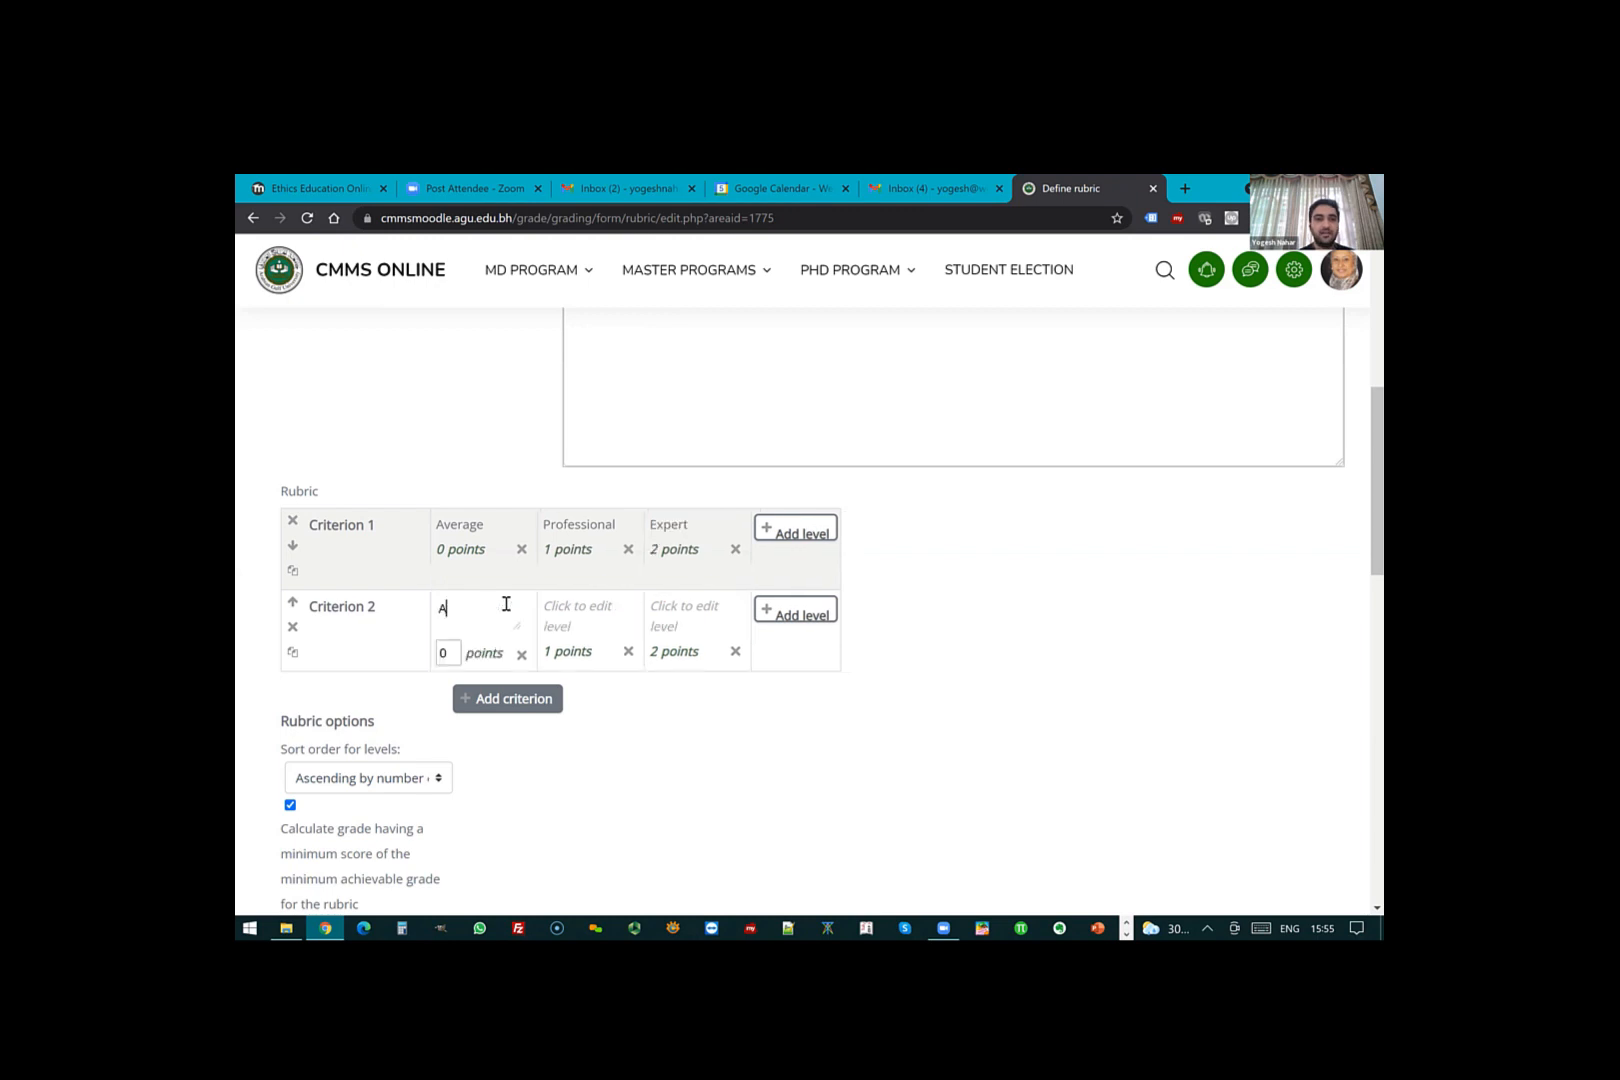
text(Average)
click(584, 623)
text(Porfe)
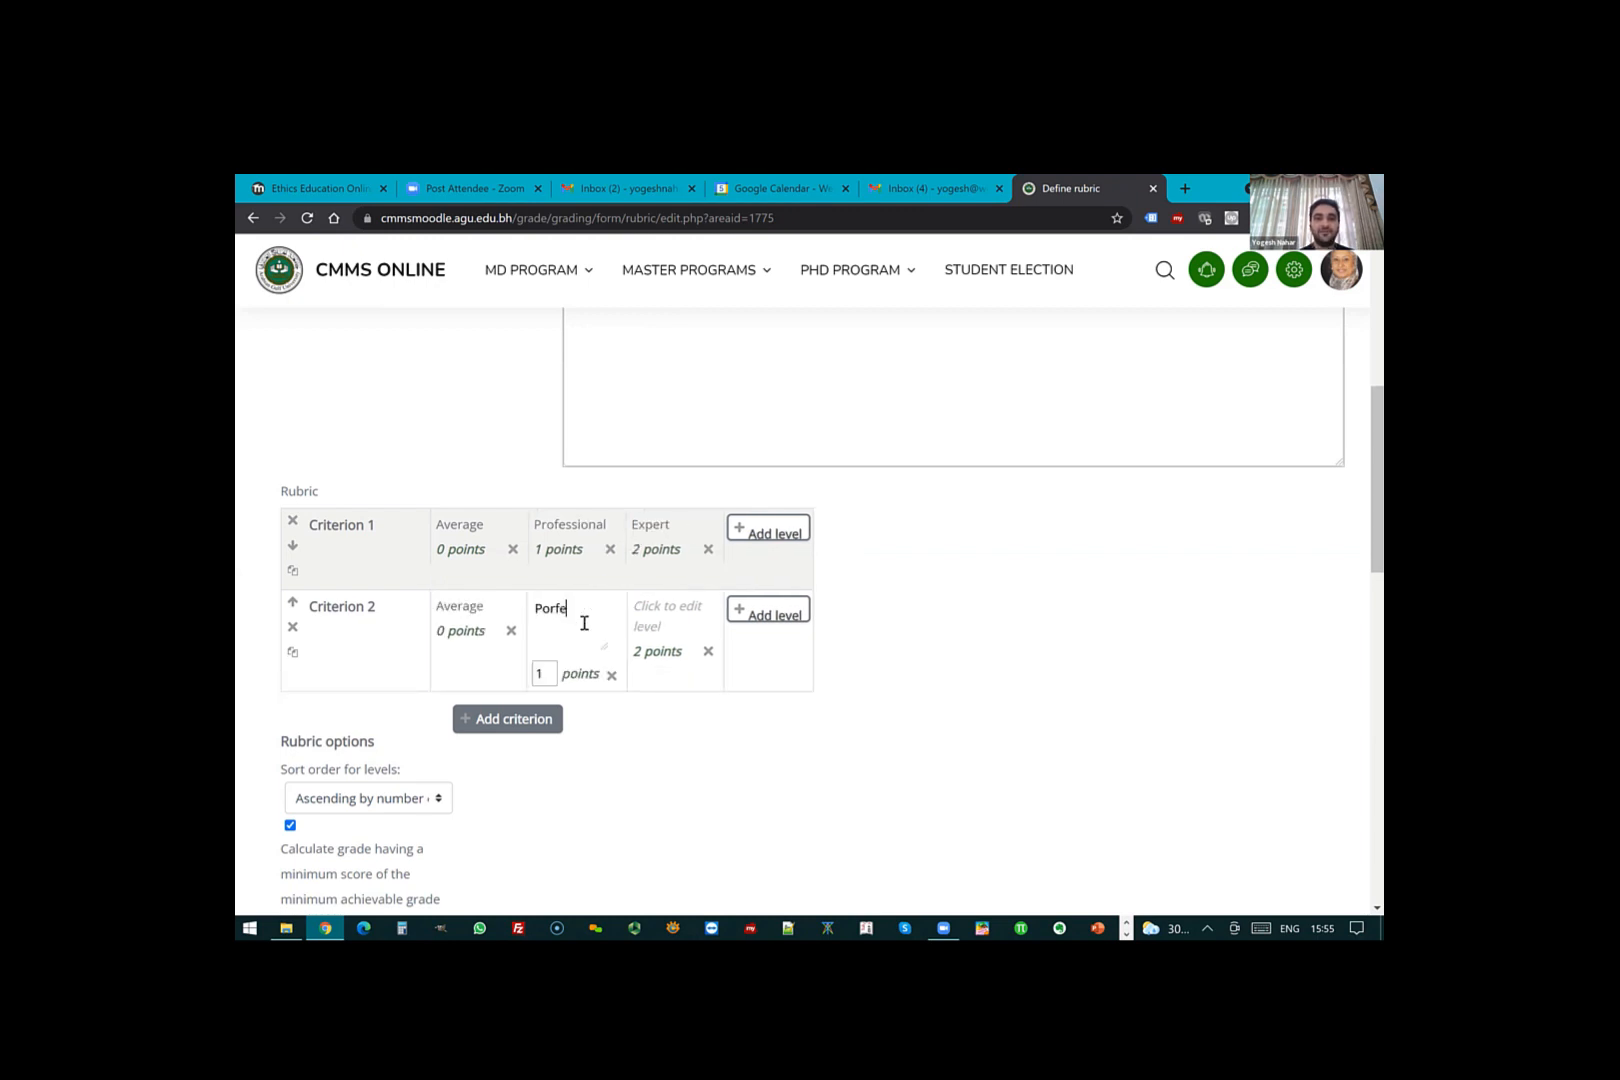
key(BackSpace)
key(BackSpace)
key(BackSpace)
key(BackSpace)
text(rofessional)
click(642, 619)
text(Expert)
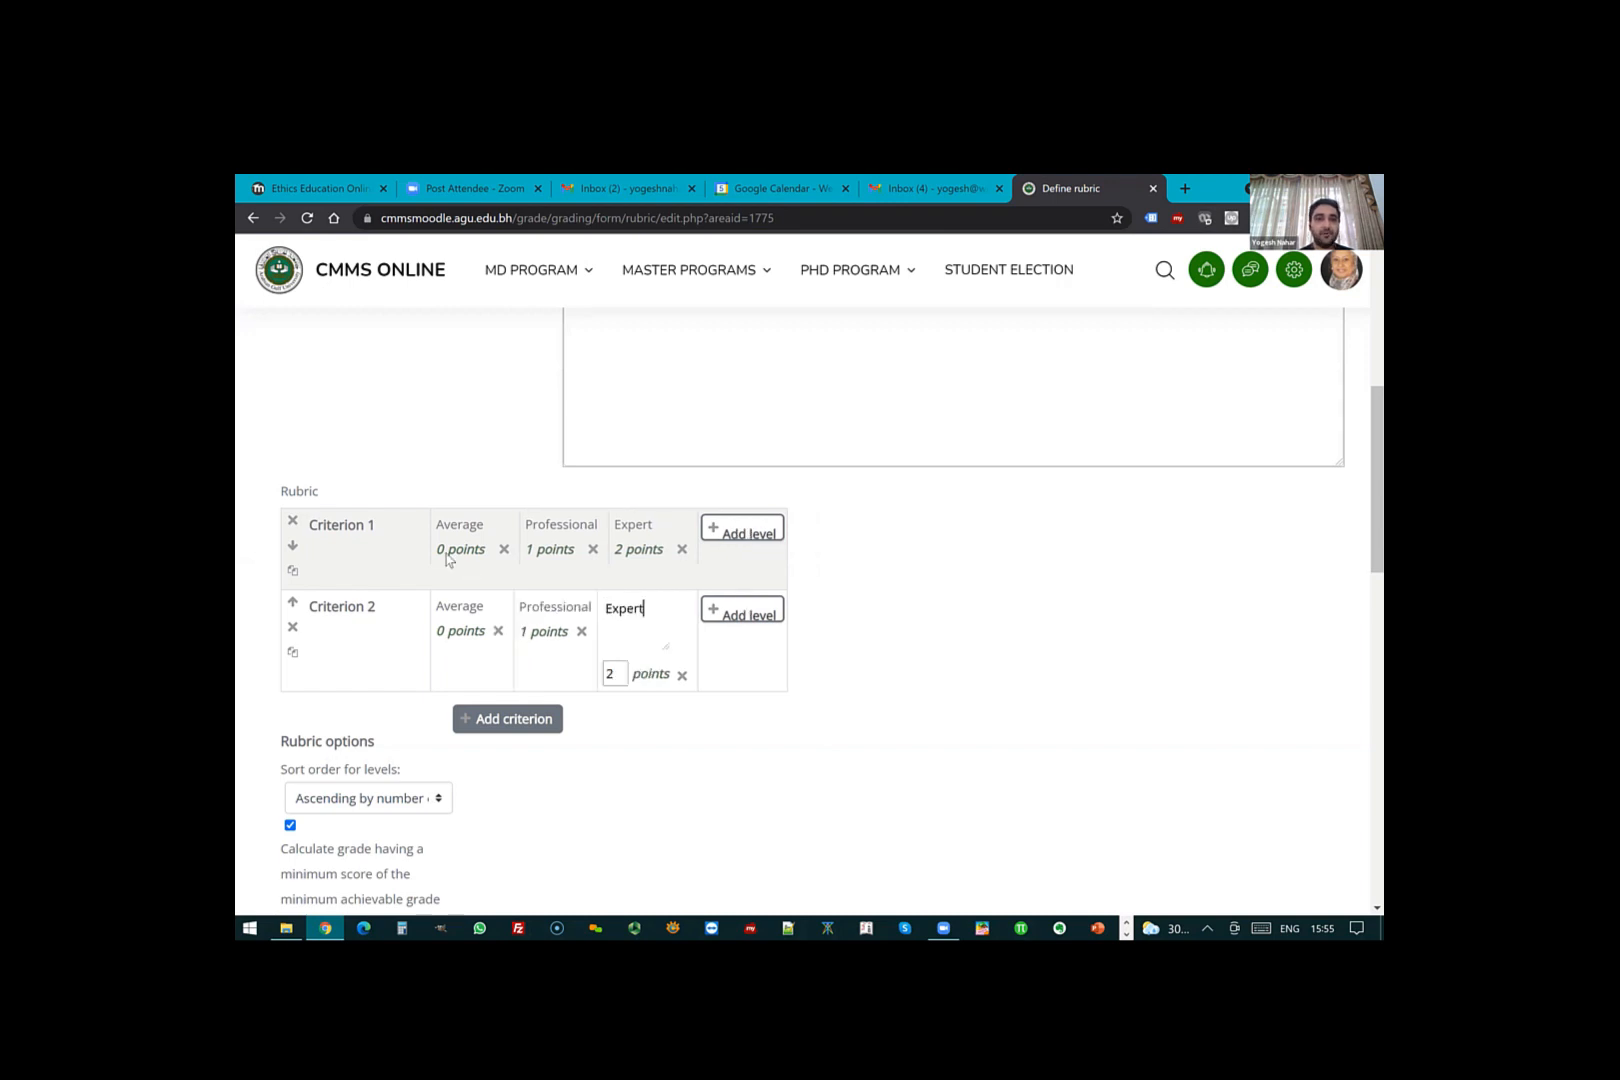
click(395, 580)
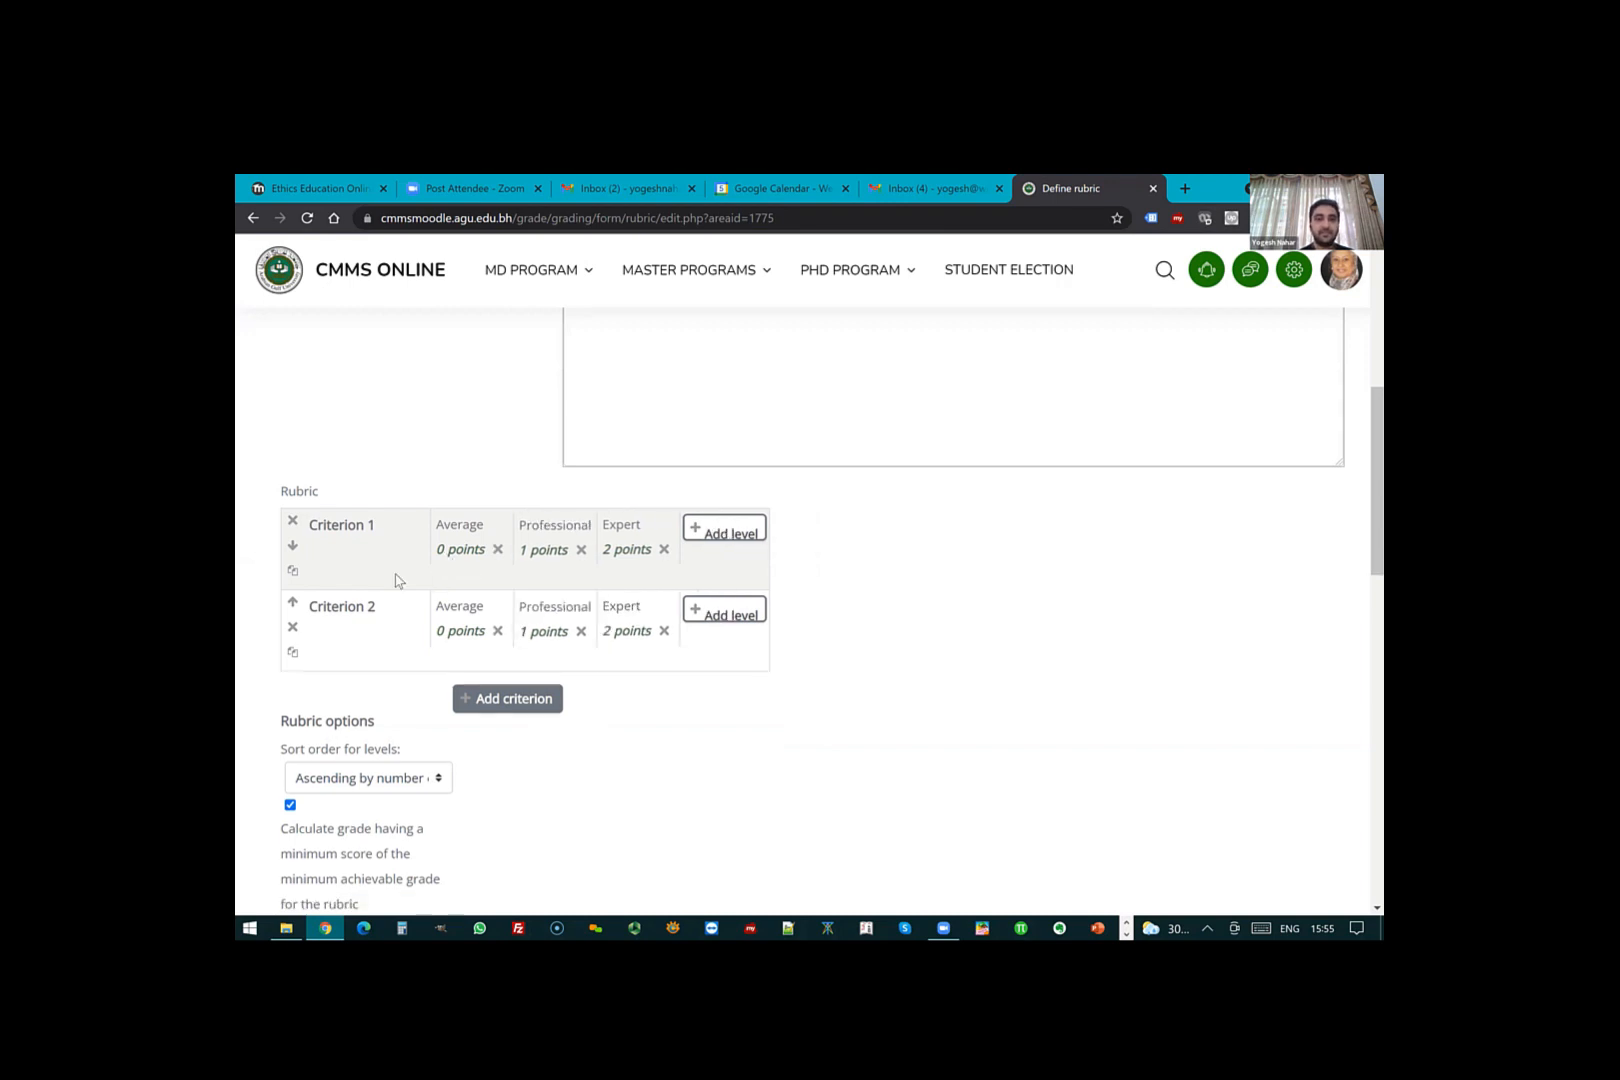
- Set the points for Criterion 1 to 10 for Average, 30 for Professional and 50 for Expert
key(Num_Lock)
click(444, 553)
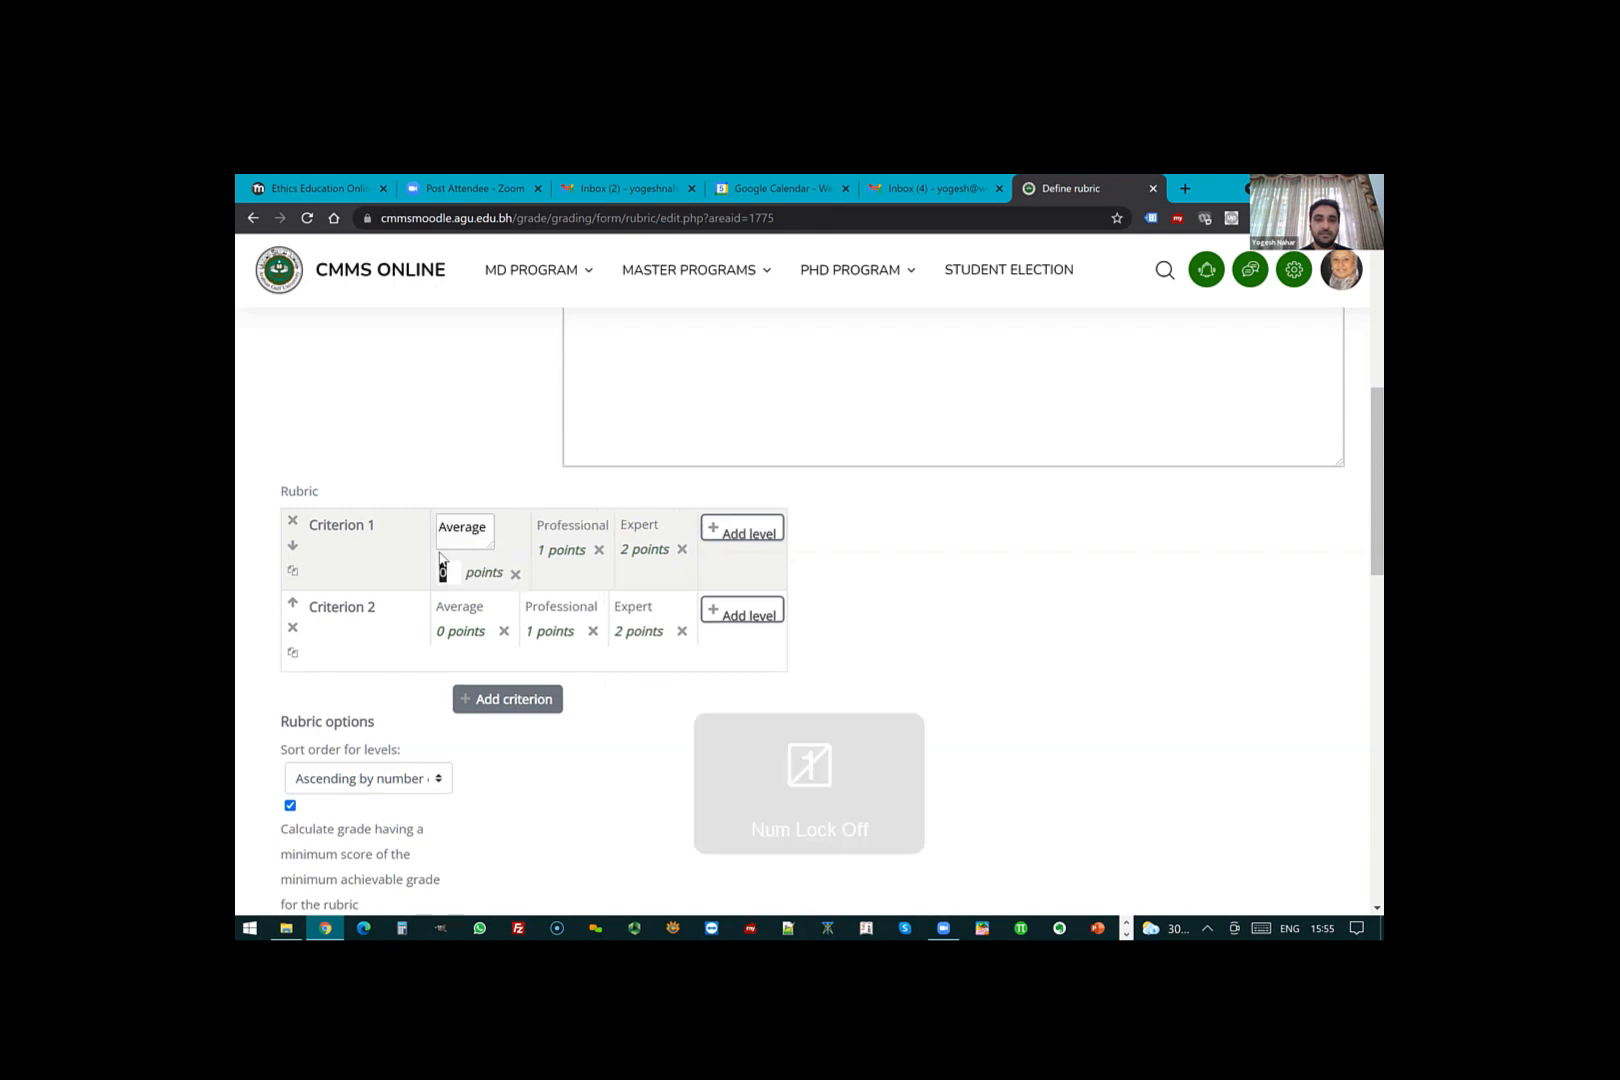
text(10)
click(543, 548)
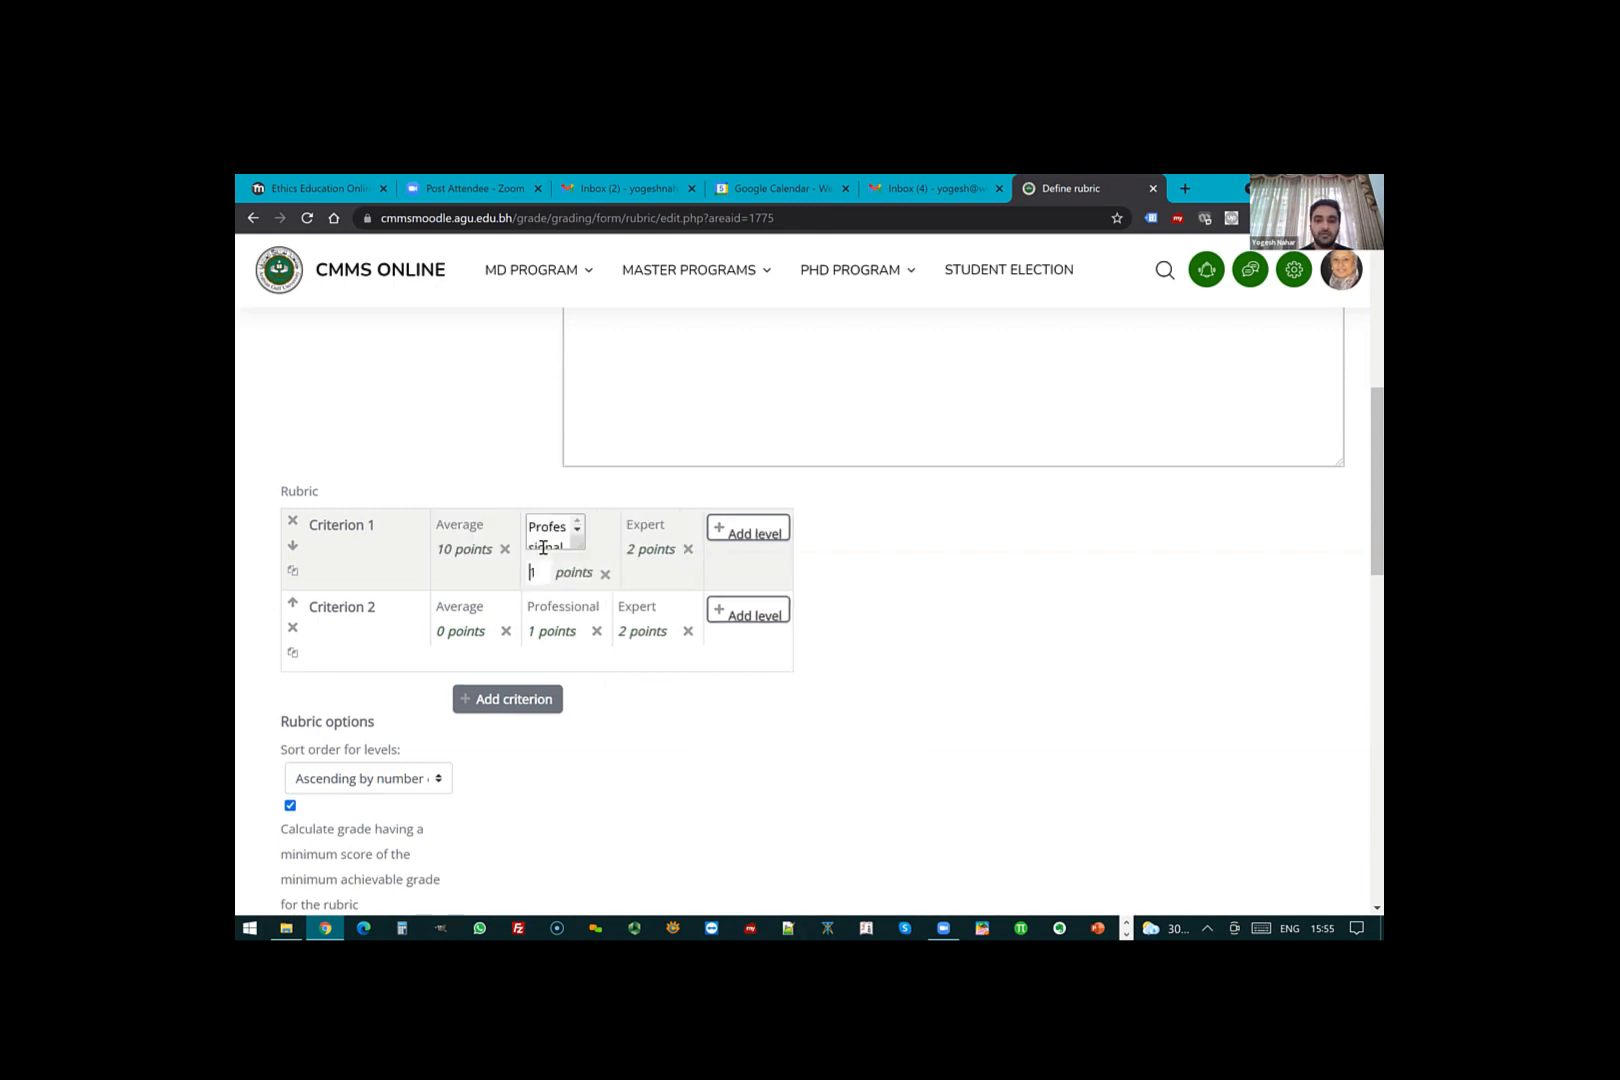
text(30)
click(635, 569)
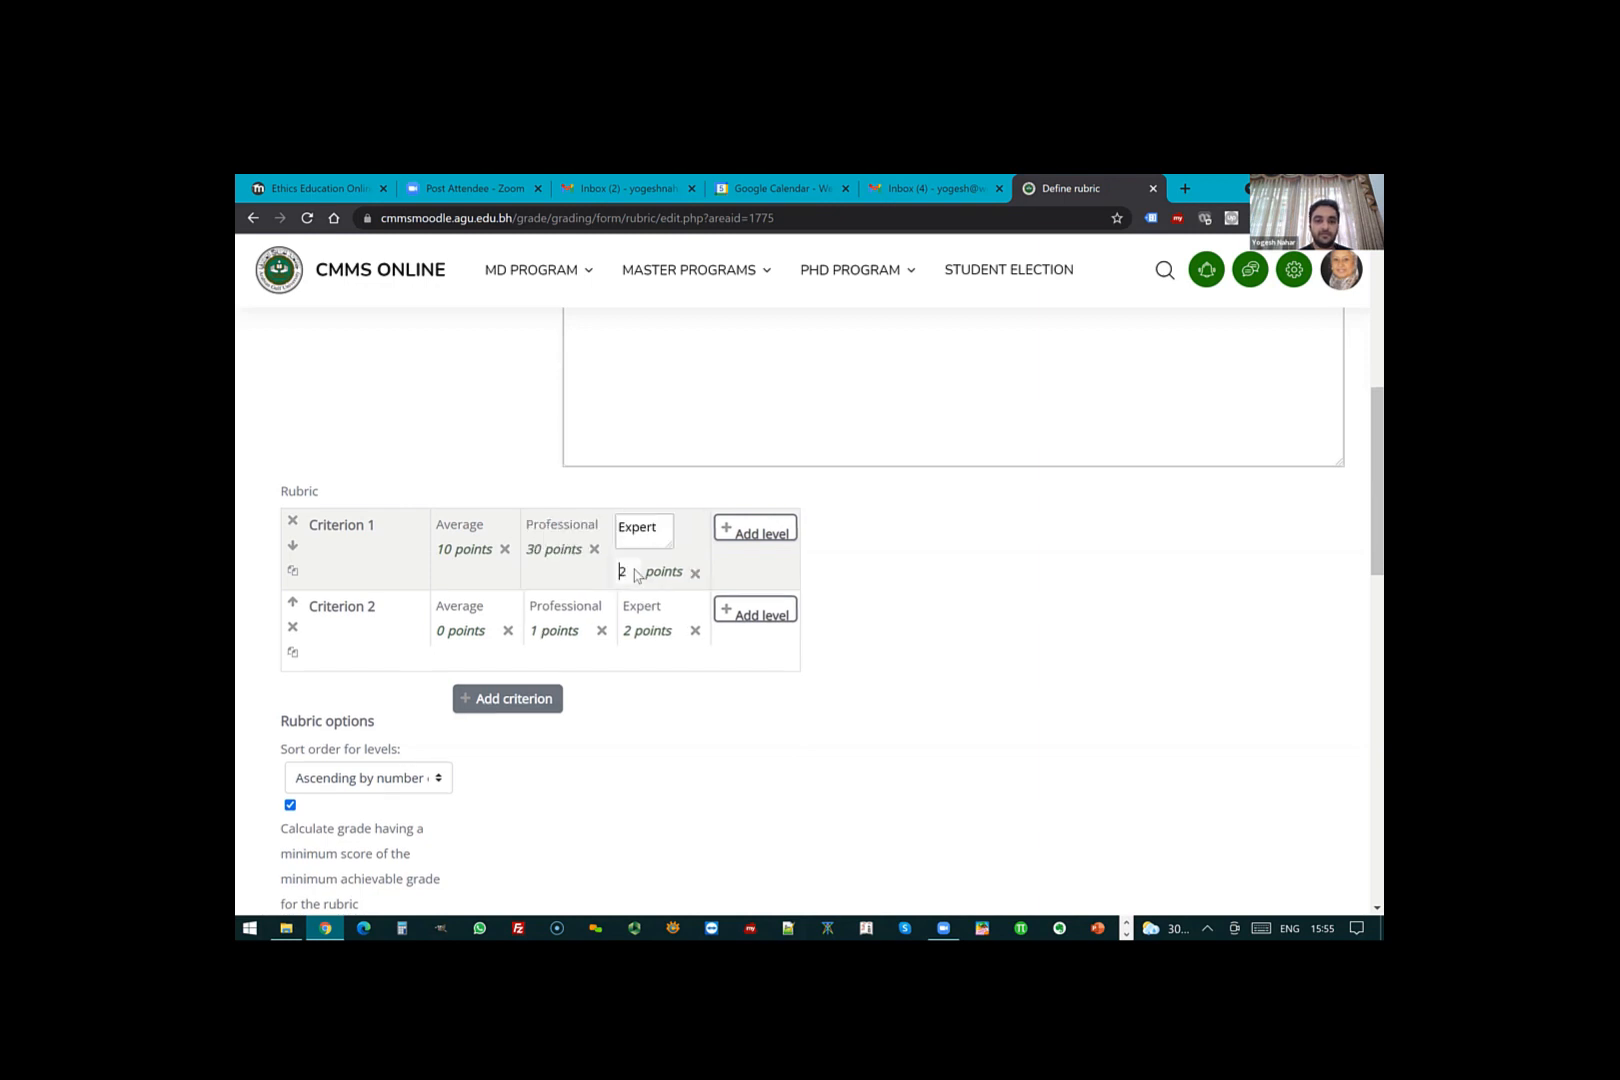
click(635, 567)
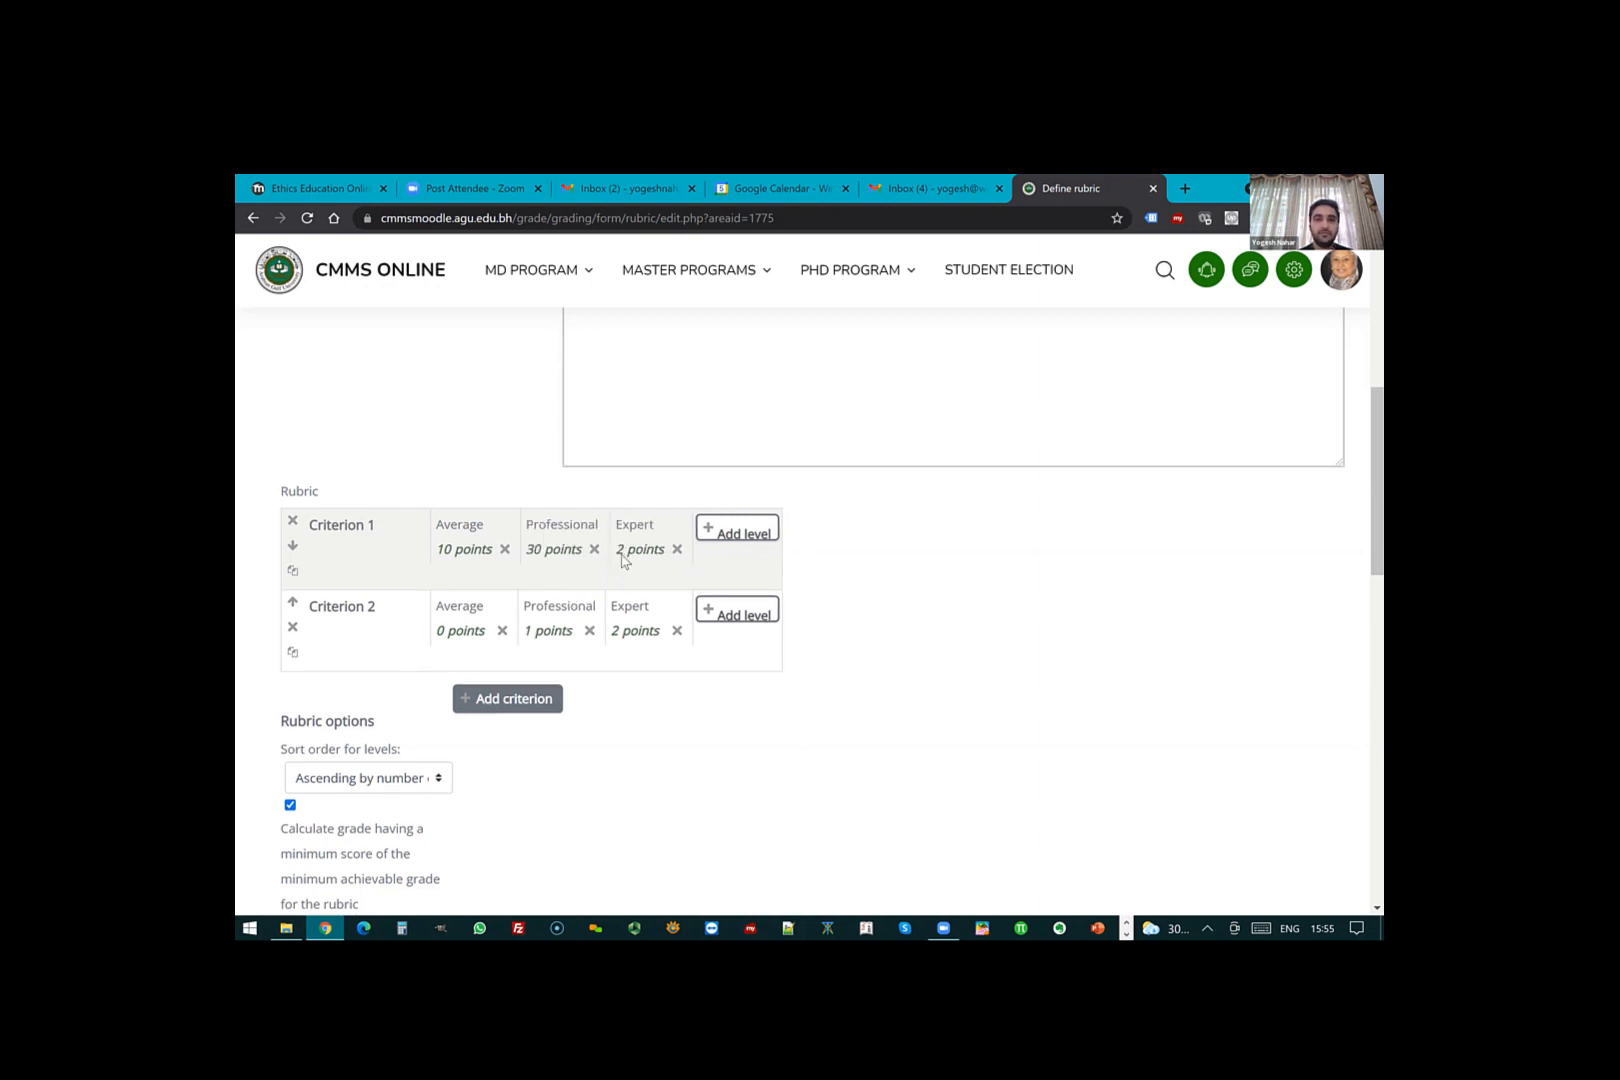
click(622, 560)
text(50)
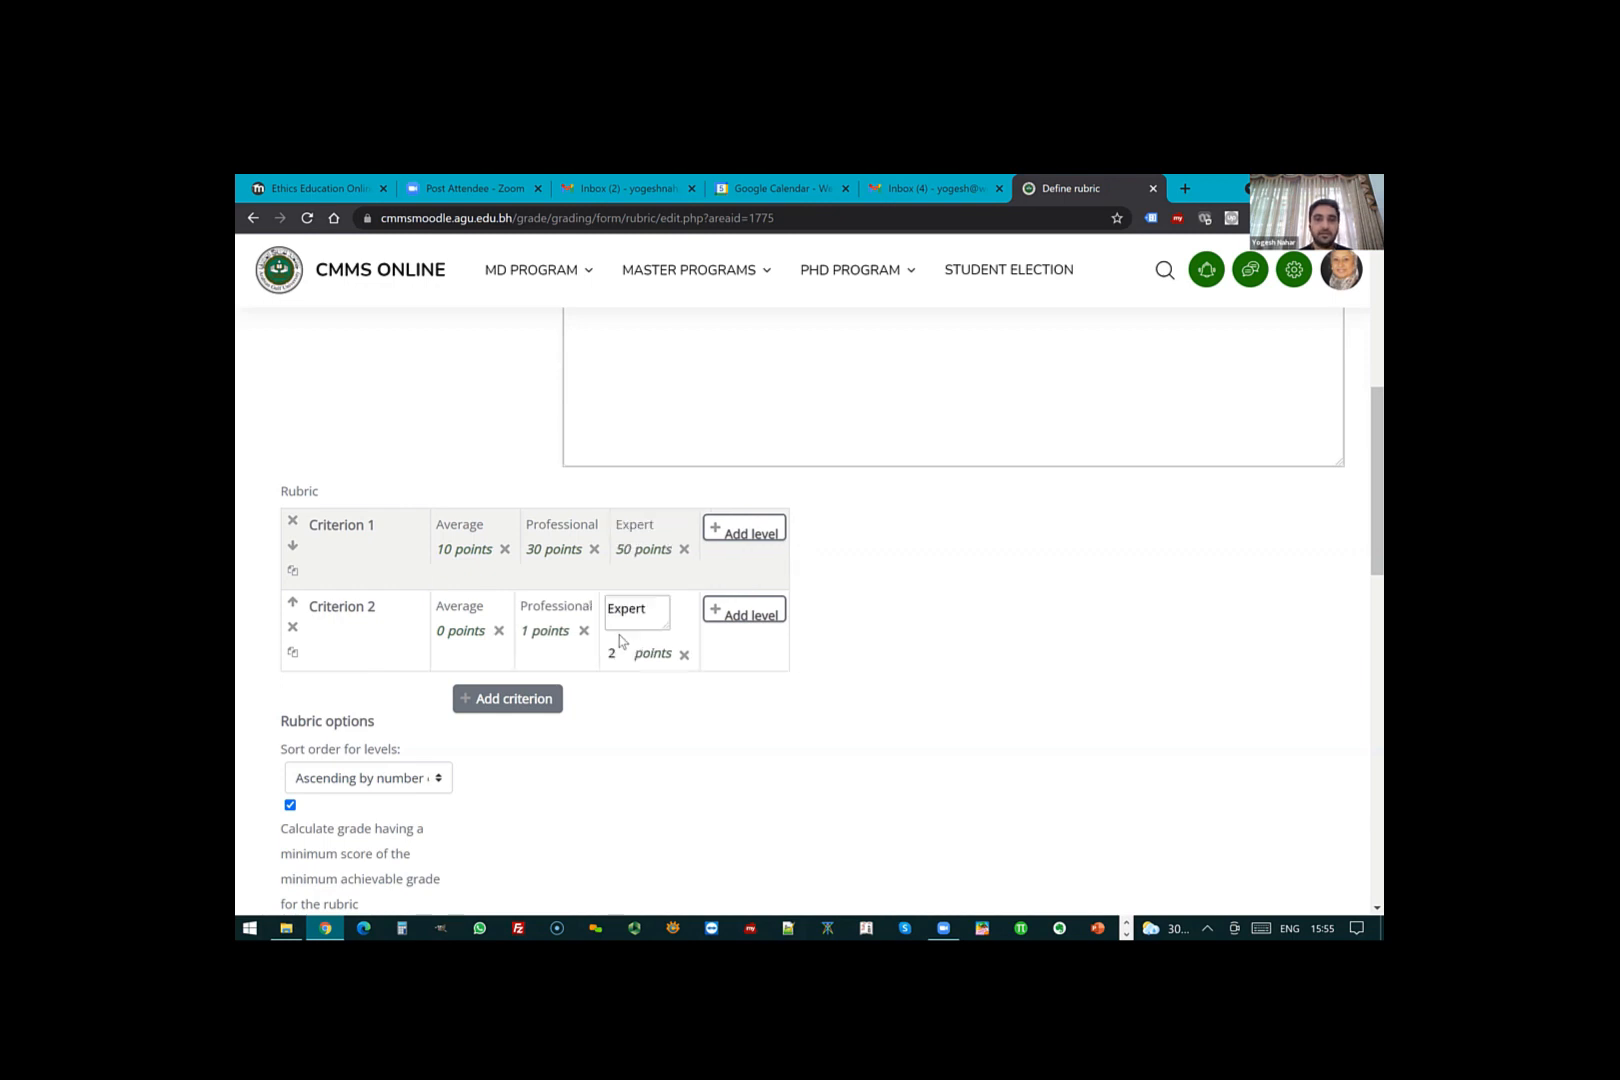
- Set the points for Criterion 2 to 50 for Expert, 30 for Professional and 10 for Average
click(625, 633)
text(50)
click(529, 640)
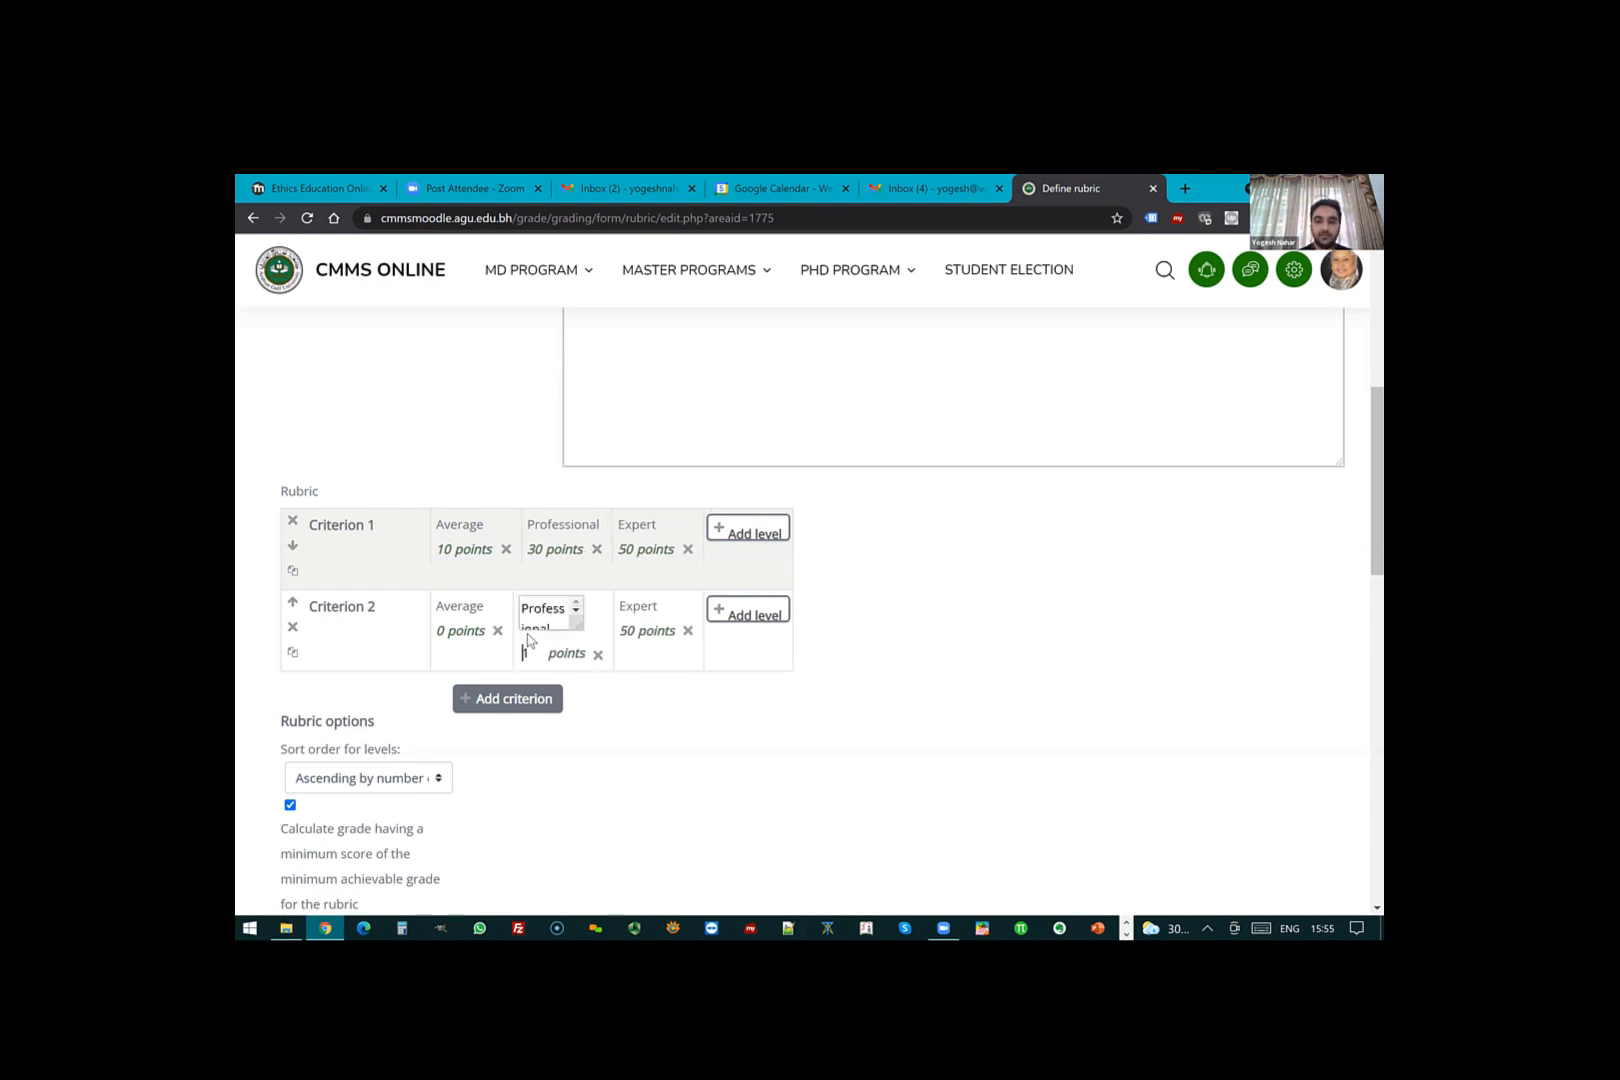
text(30)
click(440, 641)
text(1)
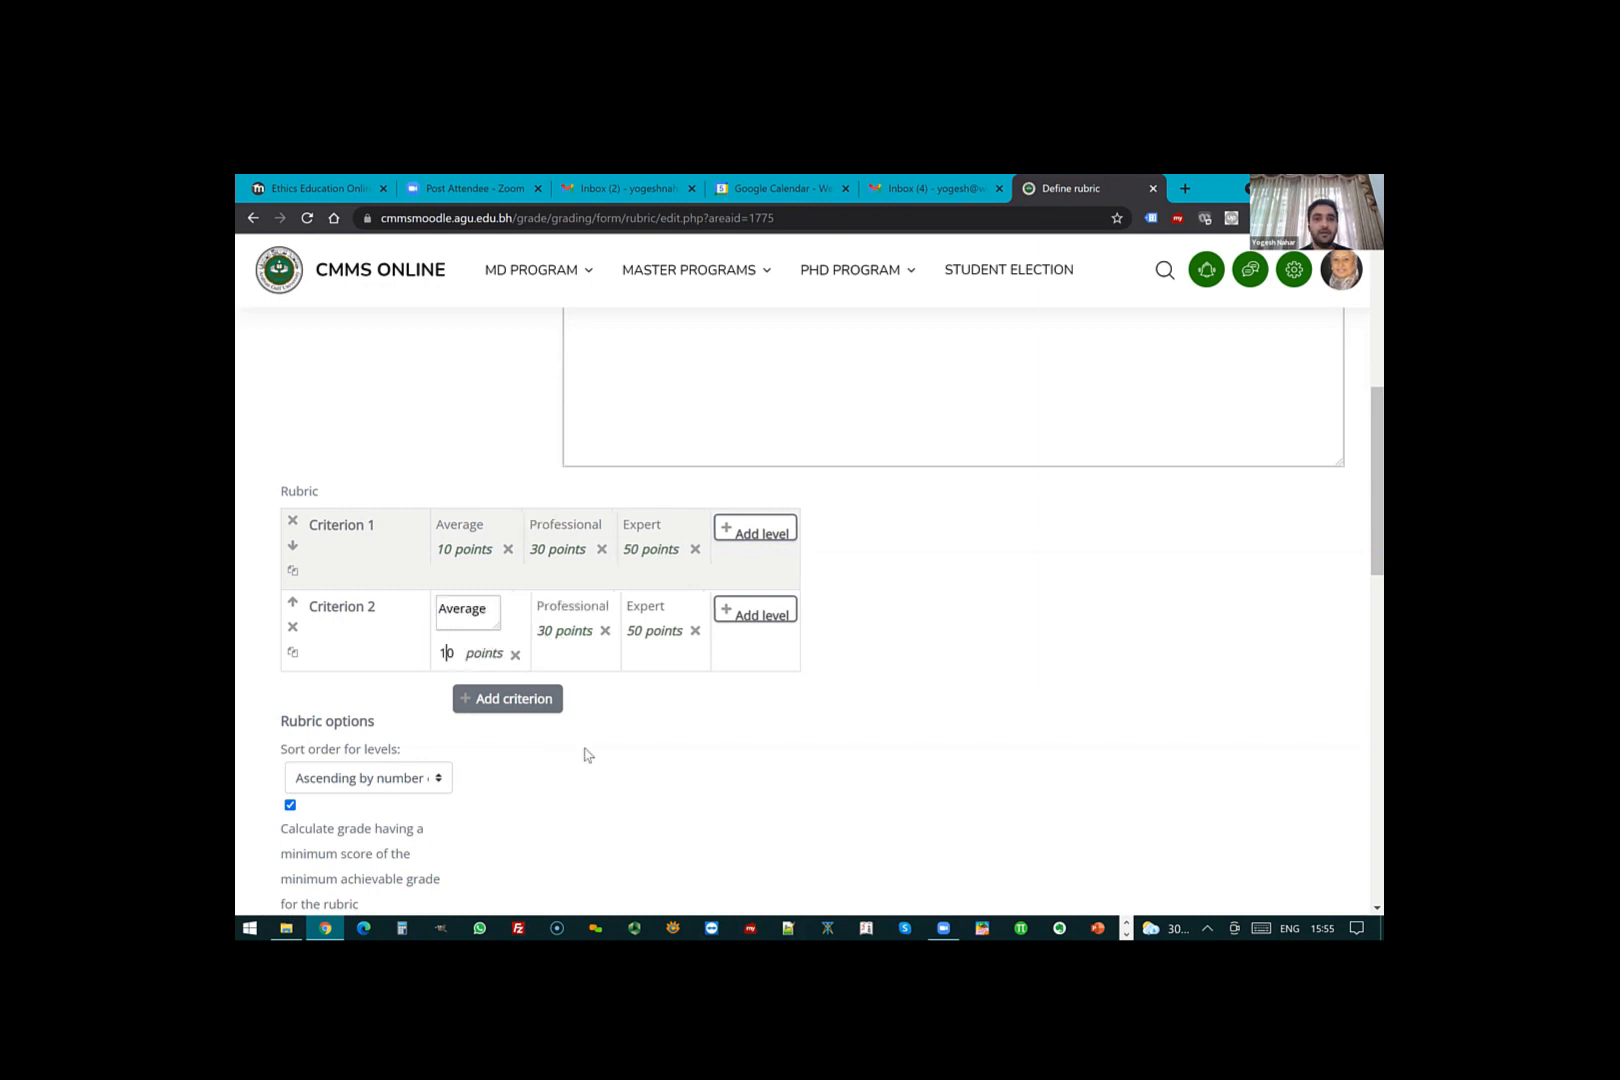
click(489, 708)
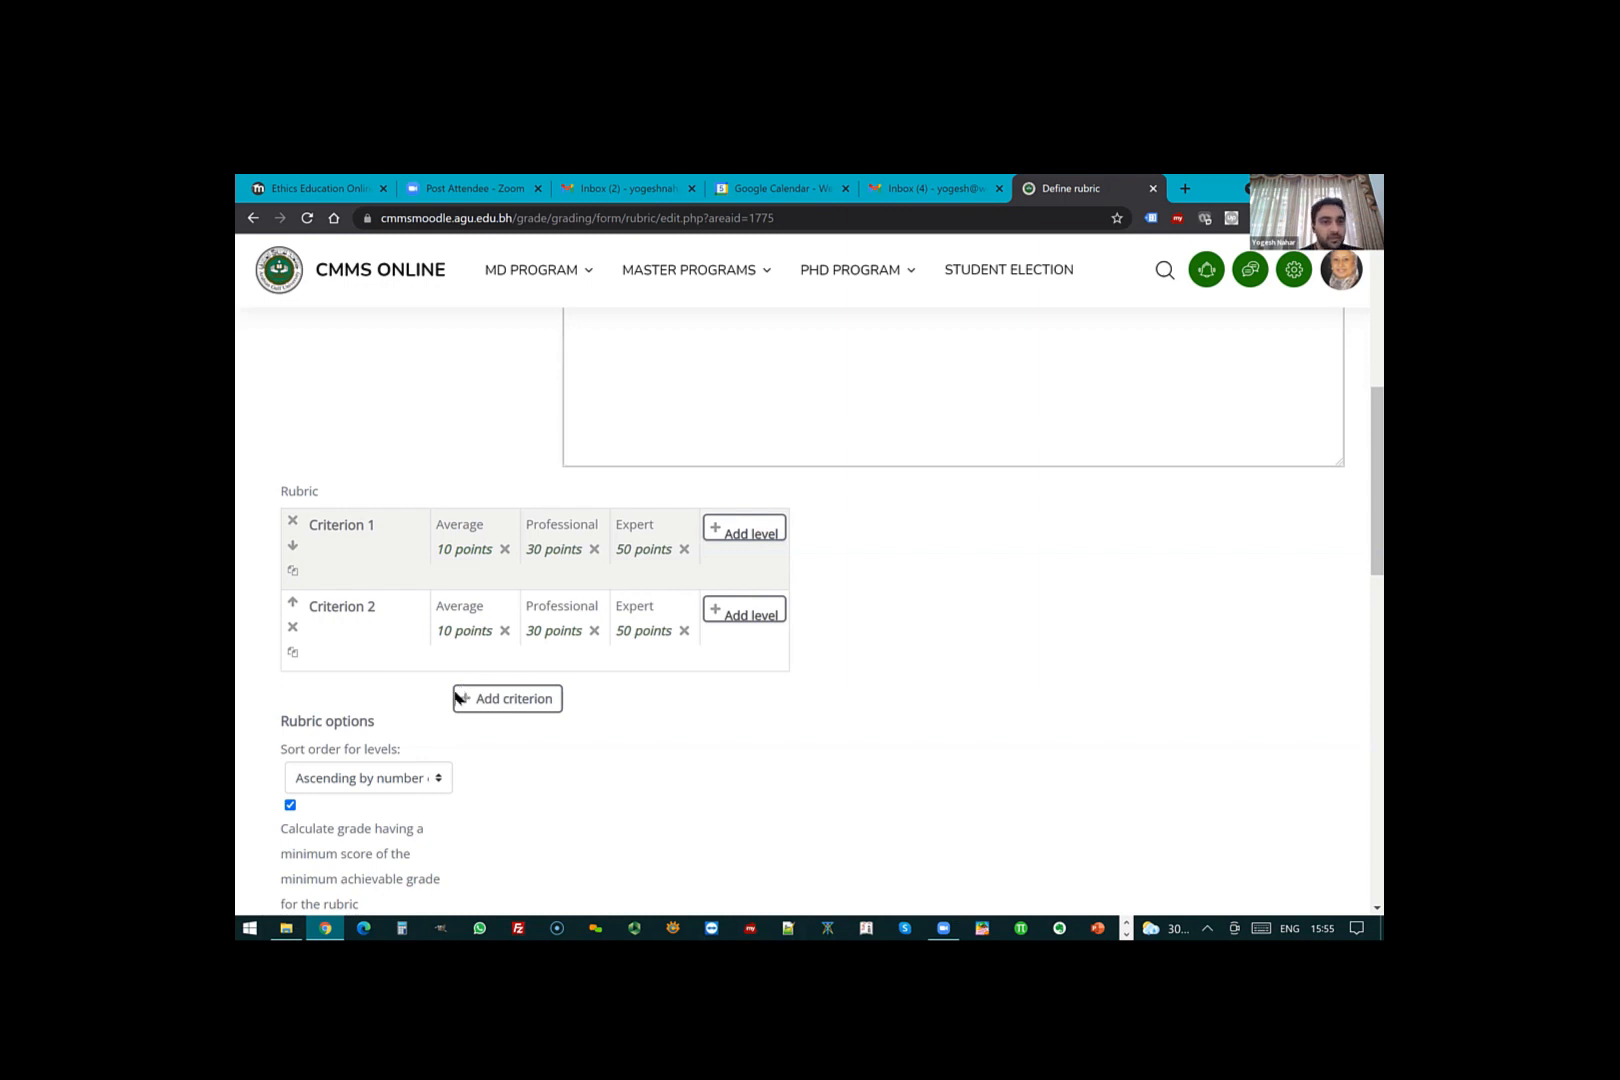
- Save the rubric with its default options, make it ready for use and review the resulting grading form
scroll(460, 694, down, 3)
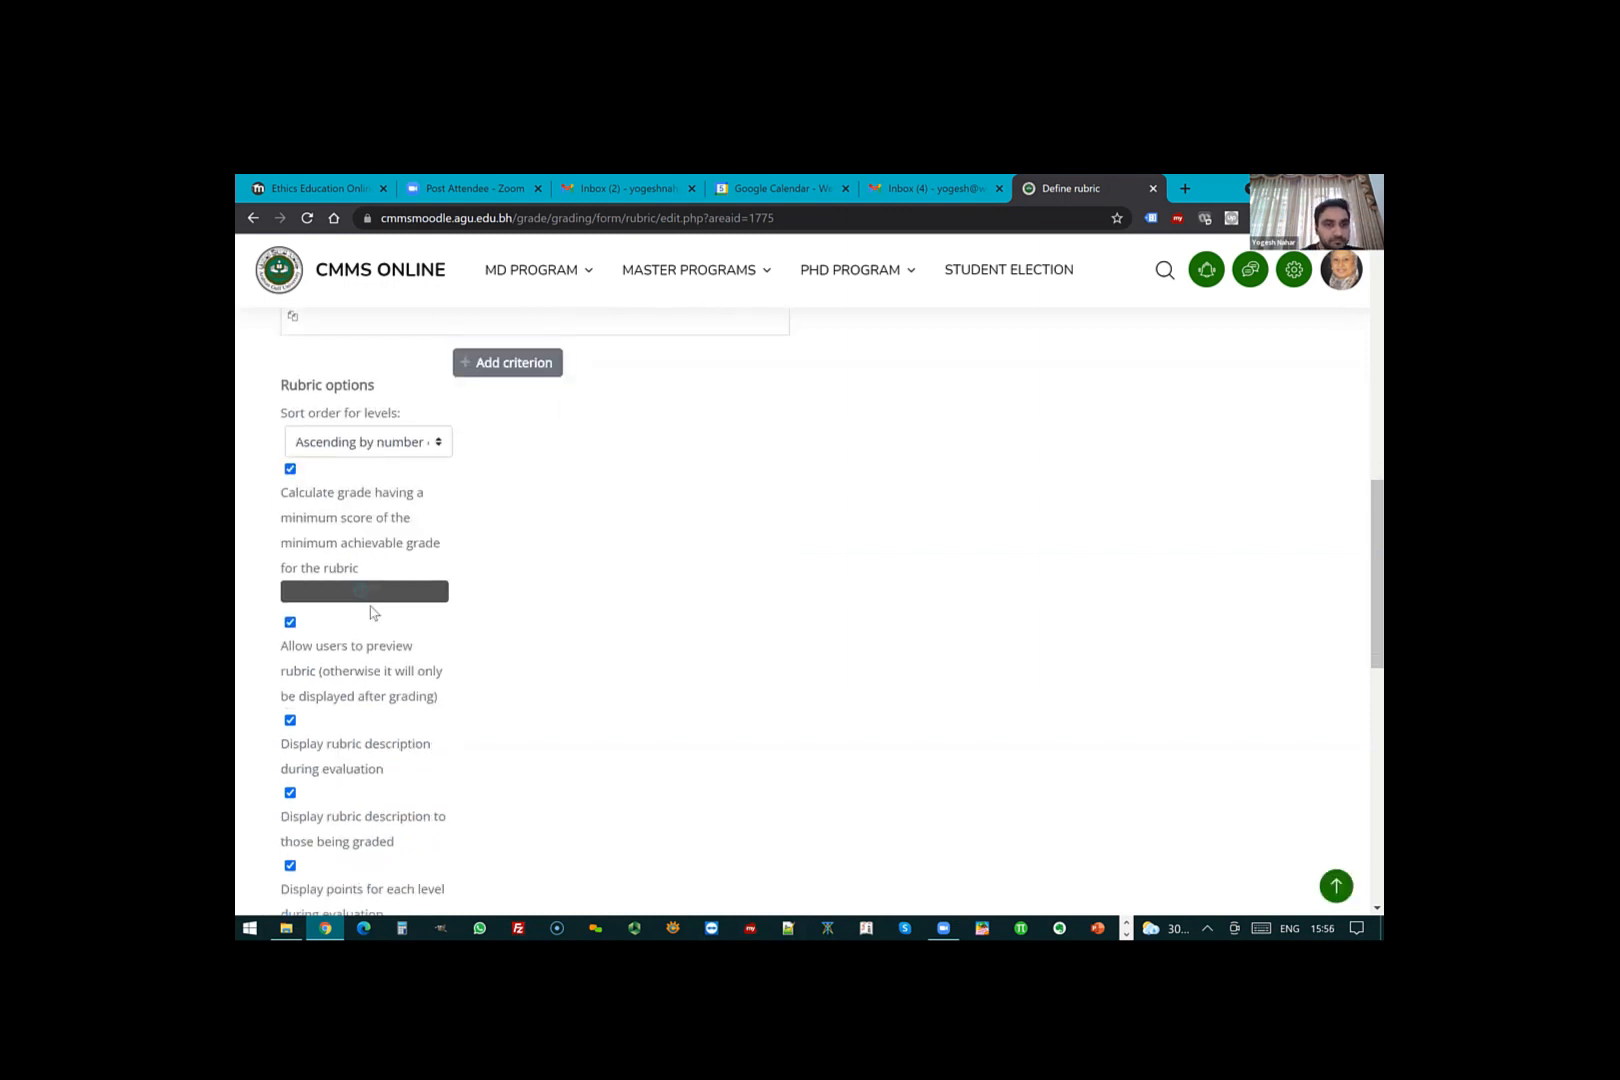
scroll(372, 612, down, 2)
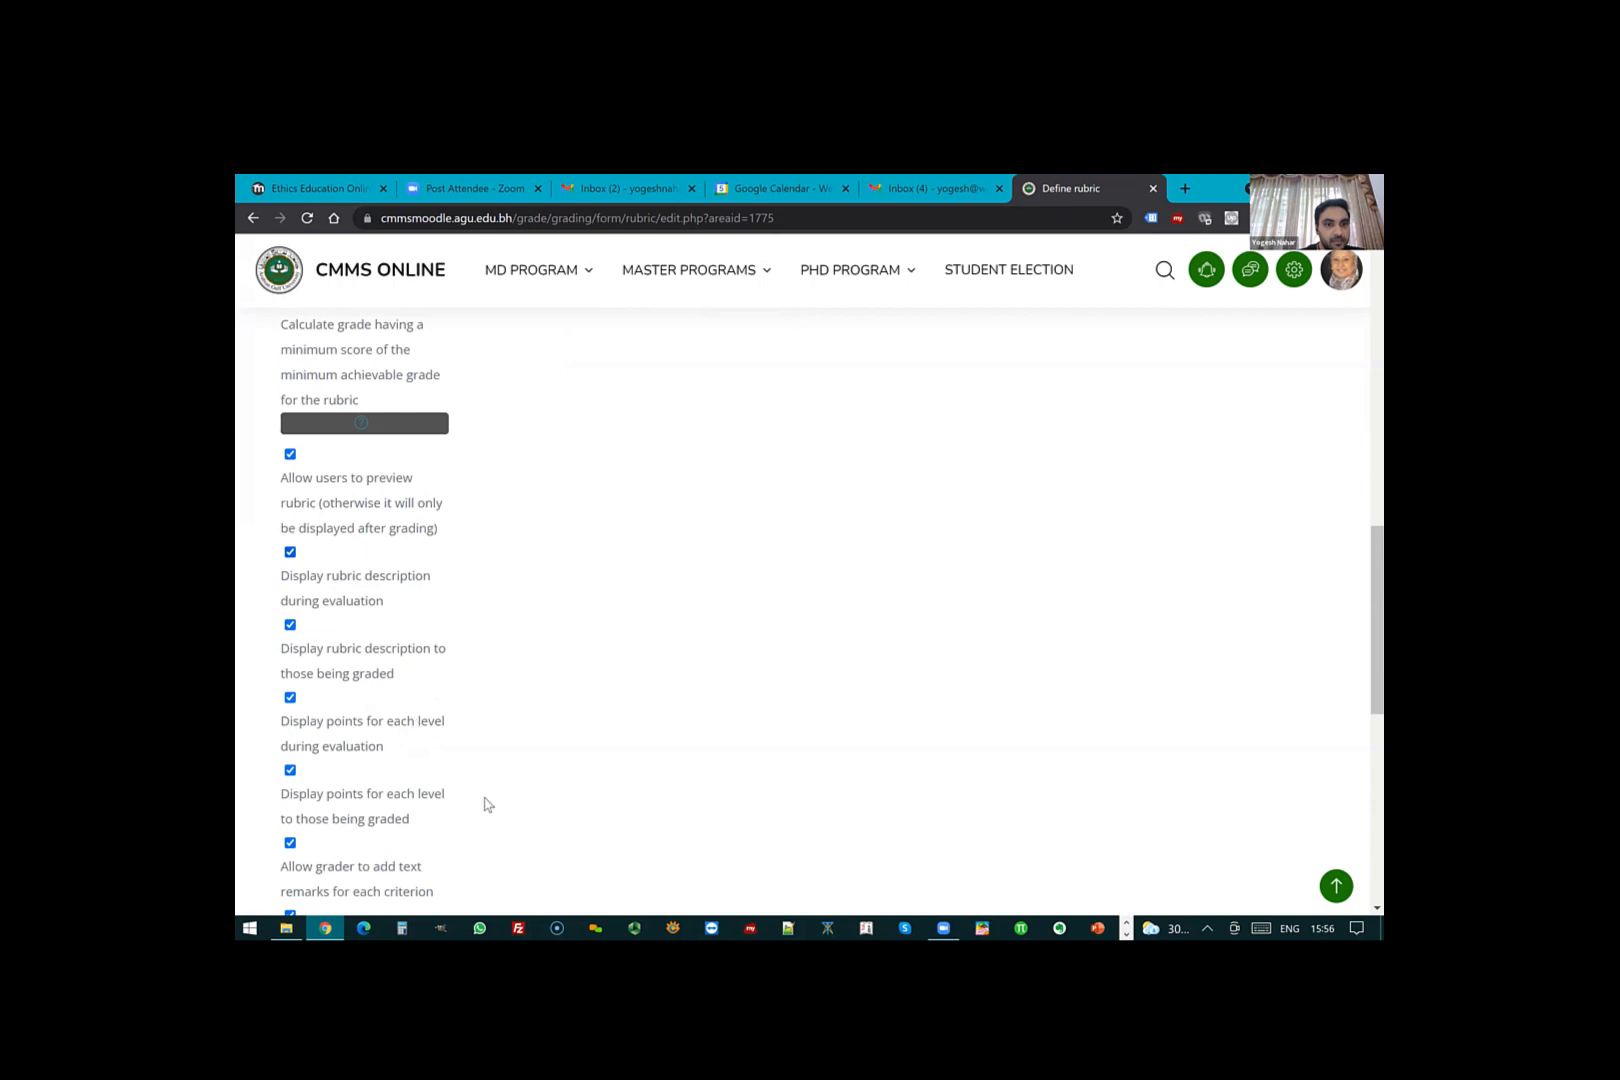
scroll(520, 820, down, 2)
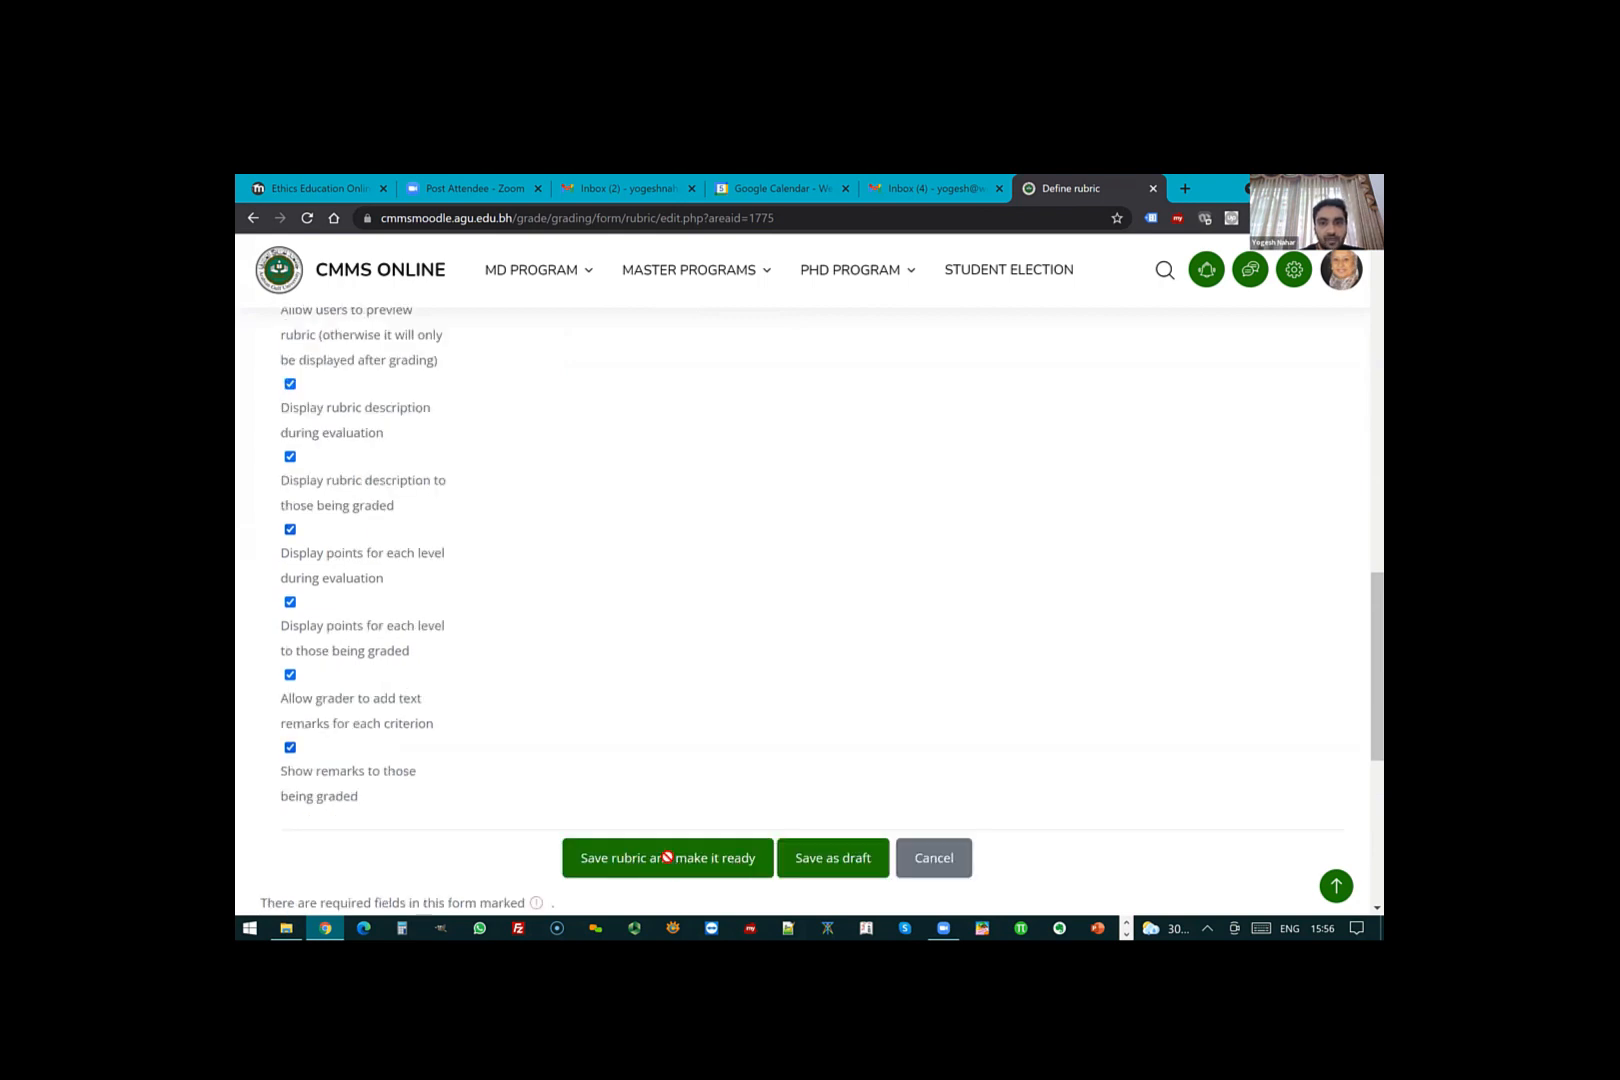
click(668, 862)
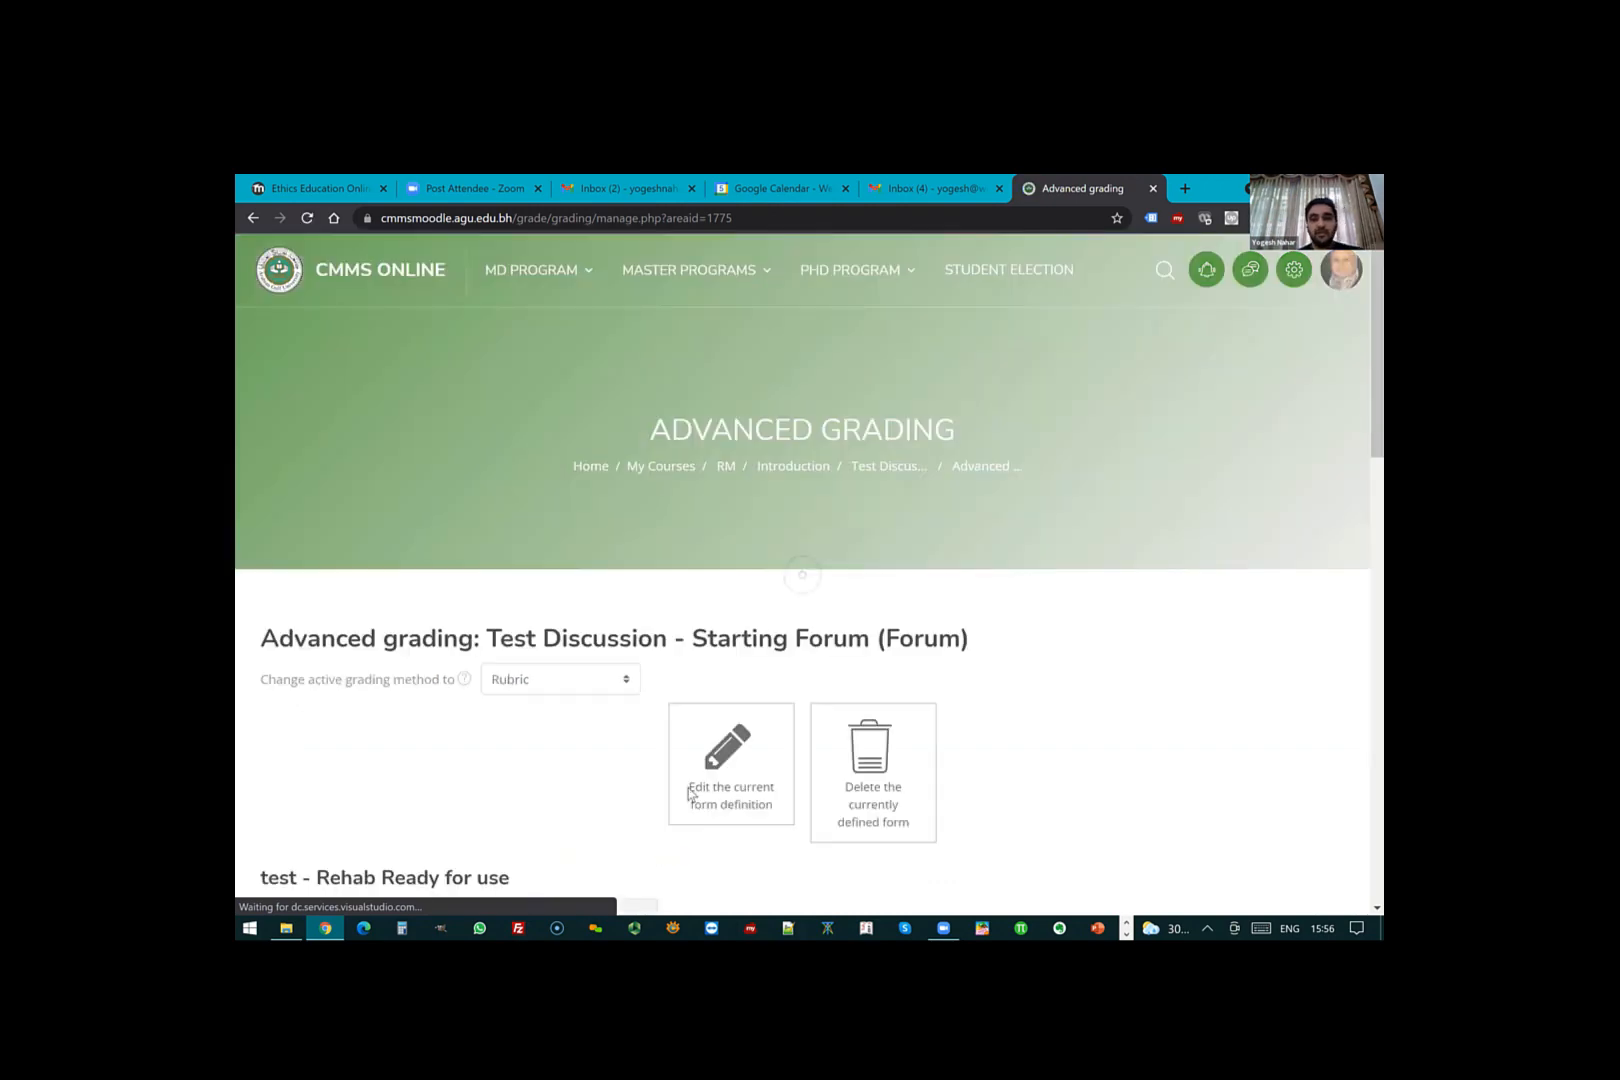
scroll(715, 777, down, 2)
scroll(715, 777, down, 2)
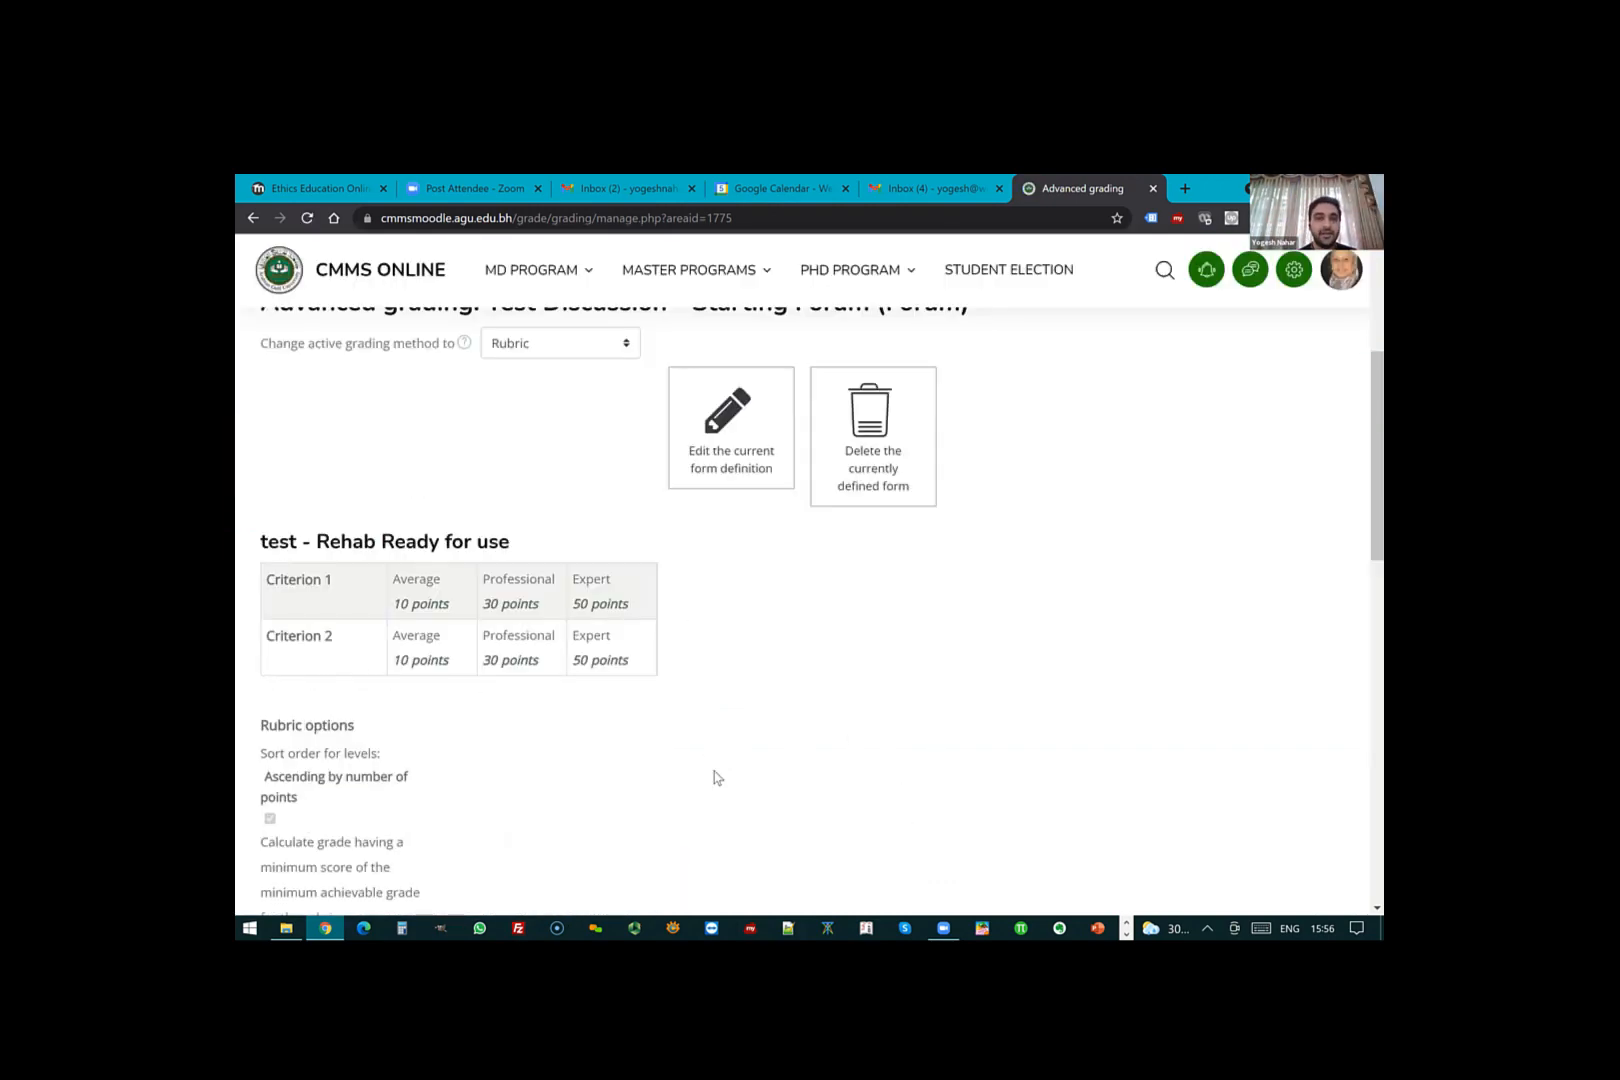
- Return to the Research Methods course and add a forum named Test Discussion 2 to the Introduction section
scroll(770, 570, up, 4)
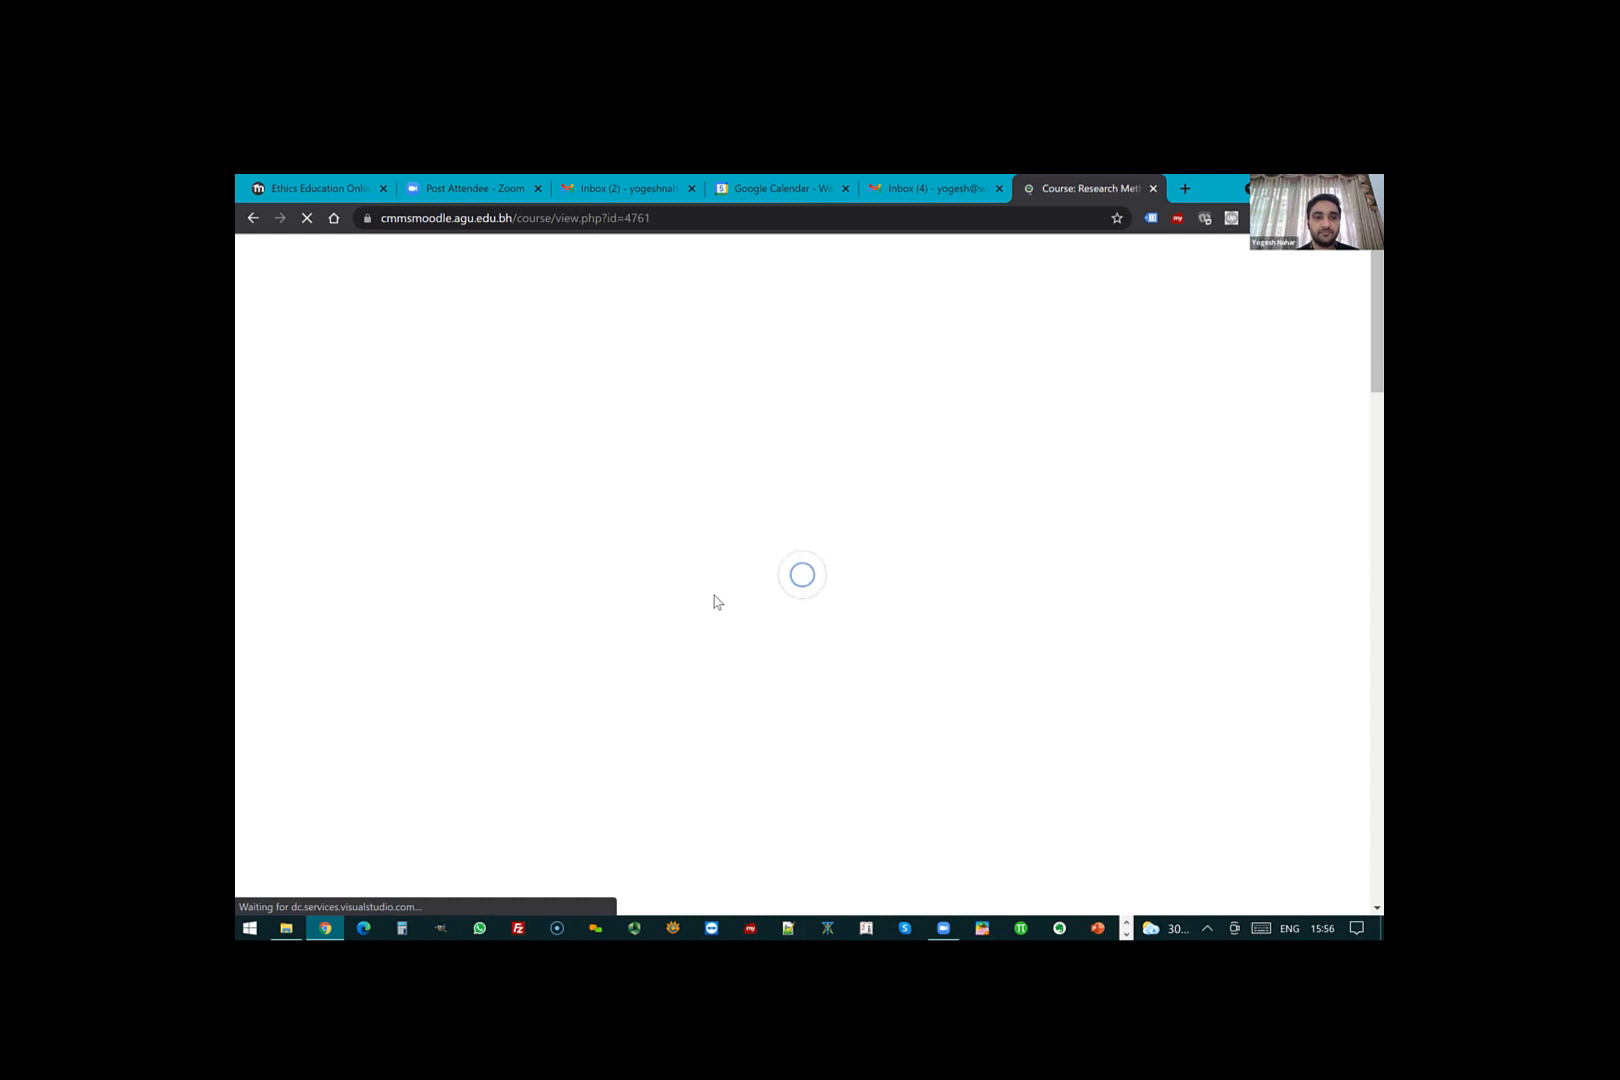
scroll(893, 645, down, 5)
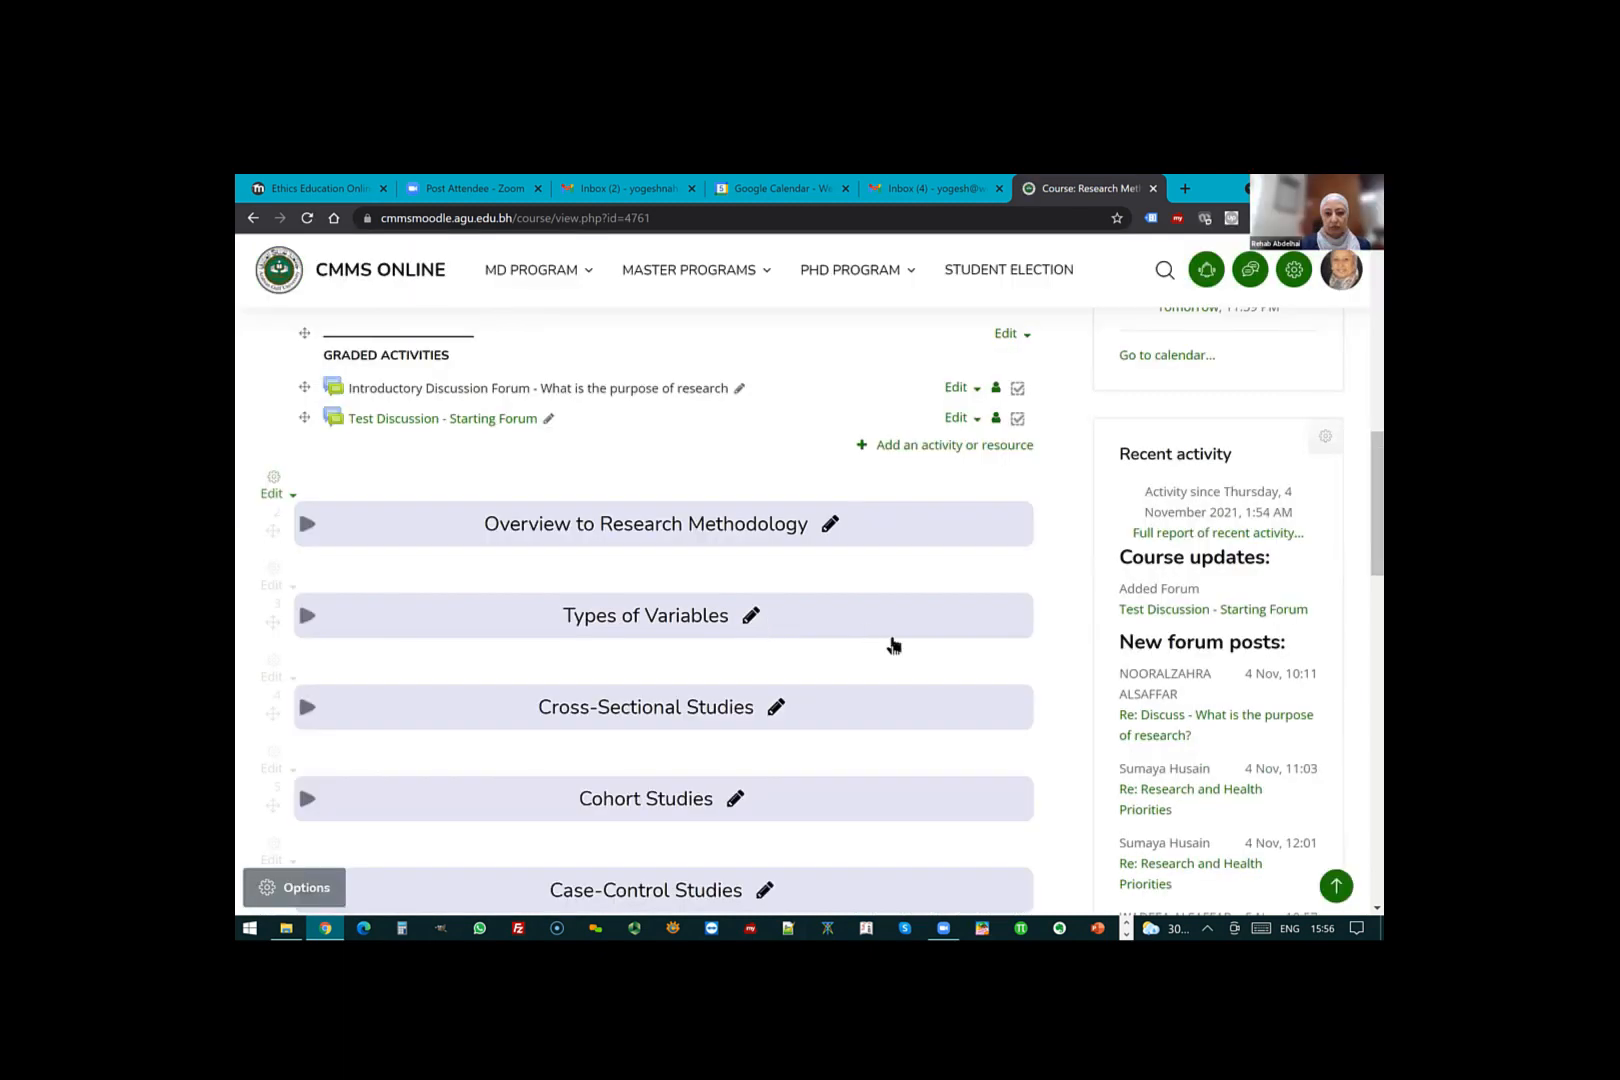
scroll(891, 640, up, 2)
click(891, 640)
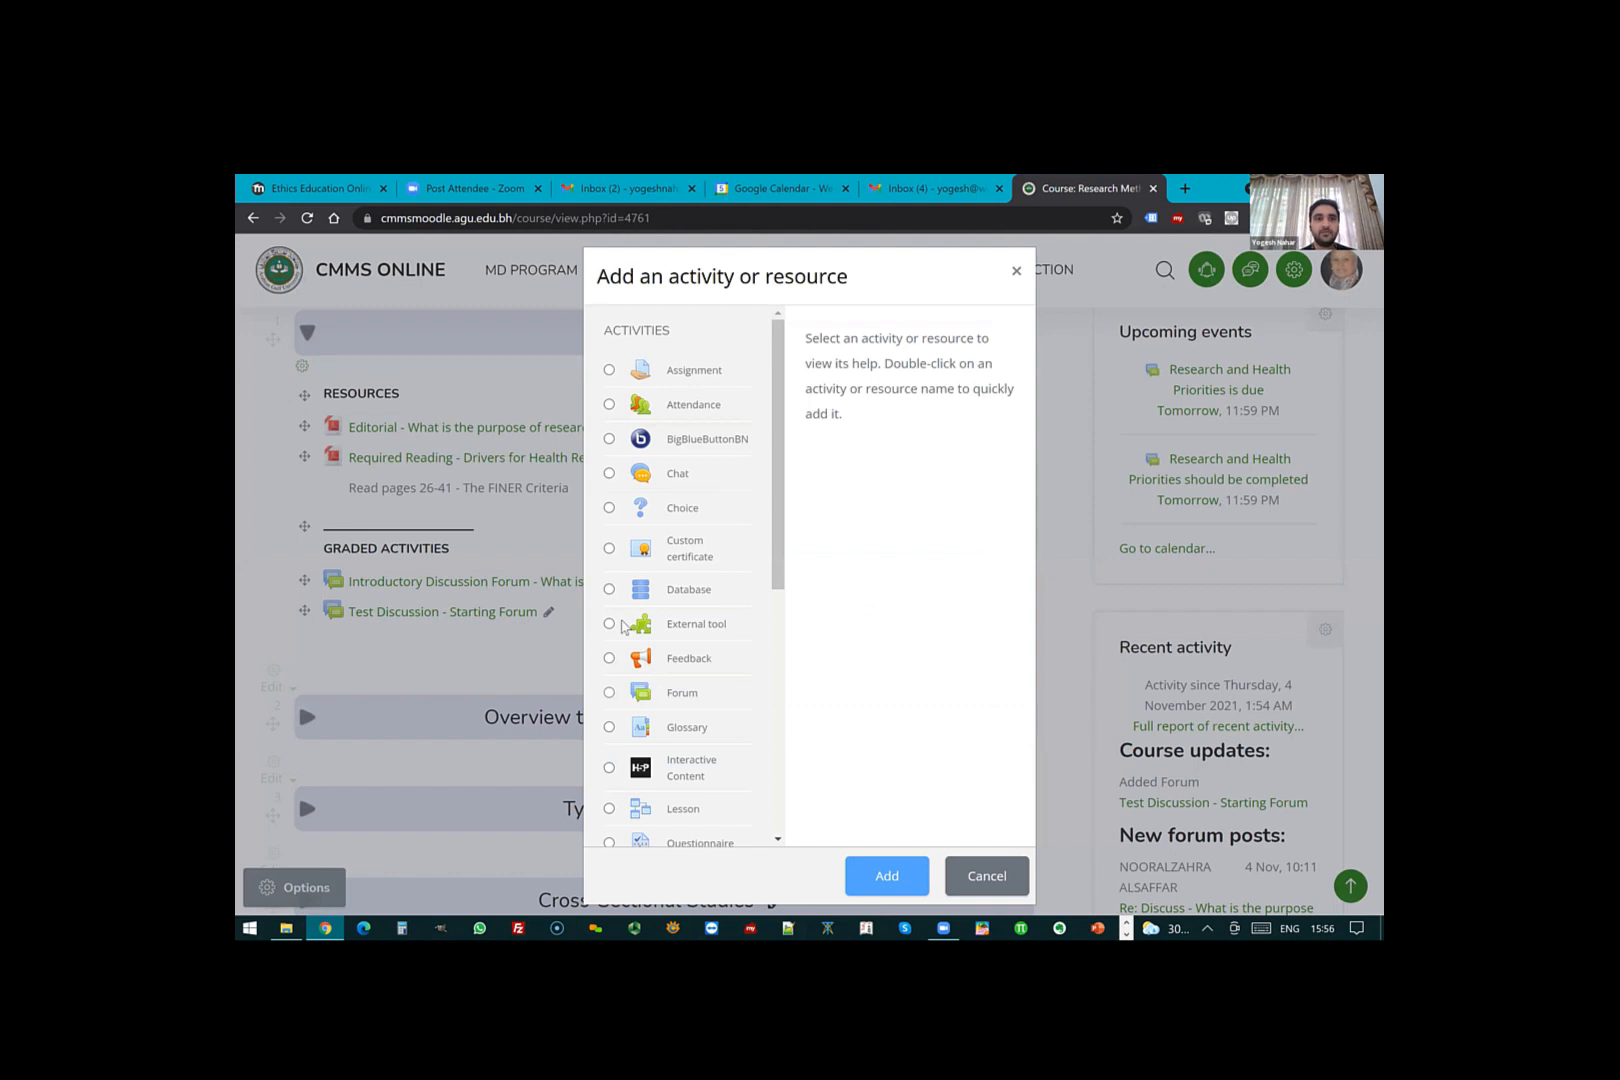
double_click(670, 693)
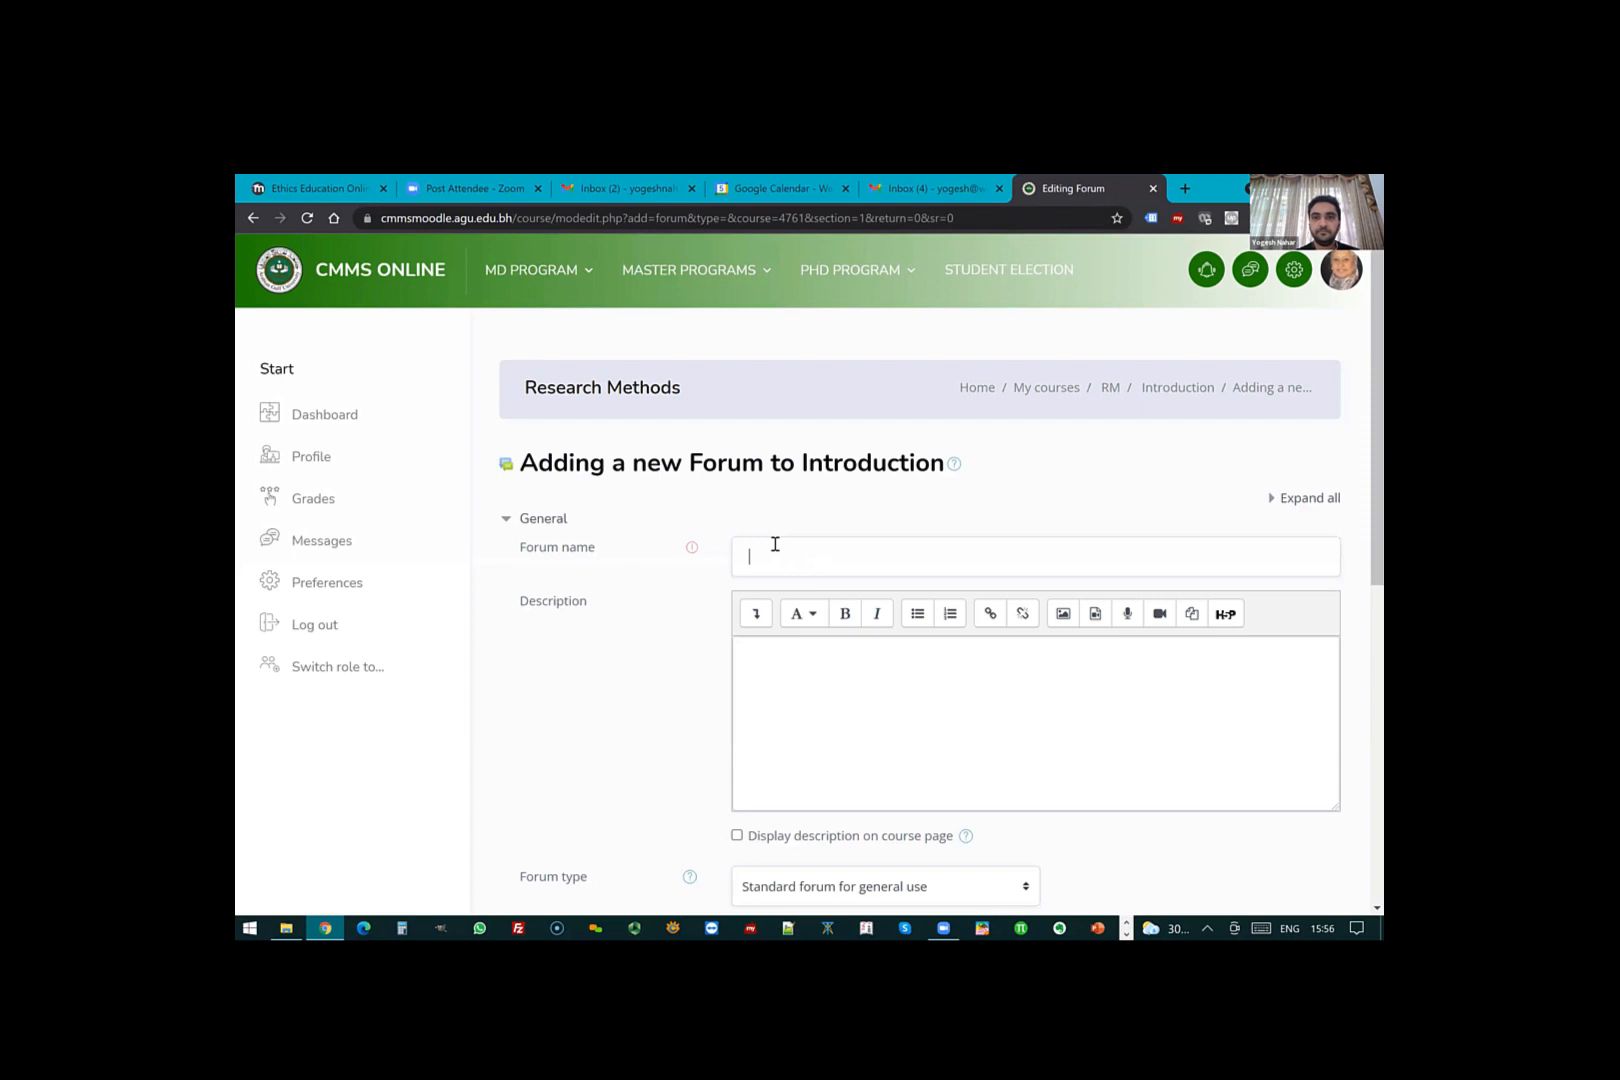
text(TEst Discussion 2)
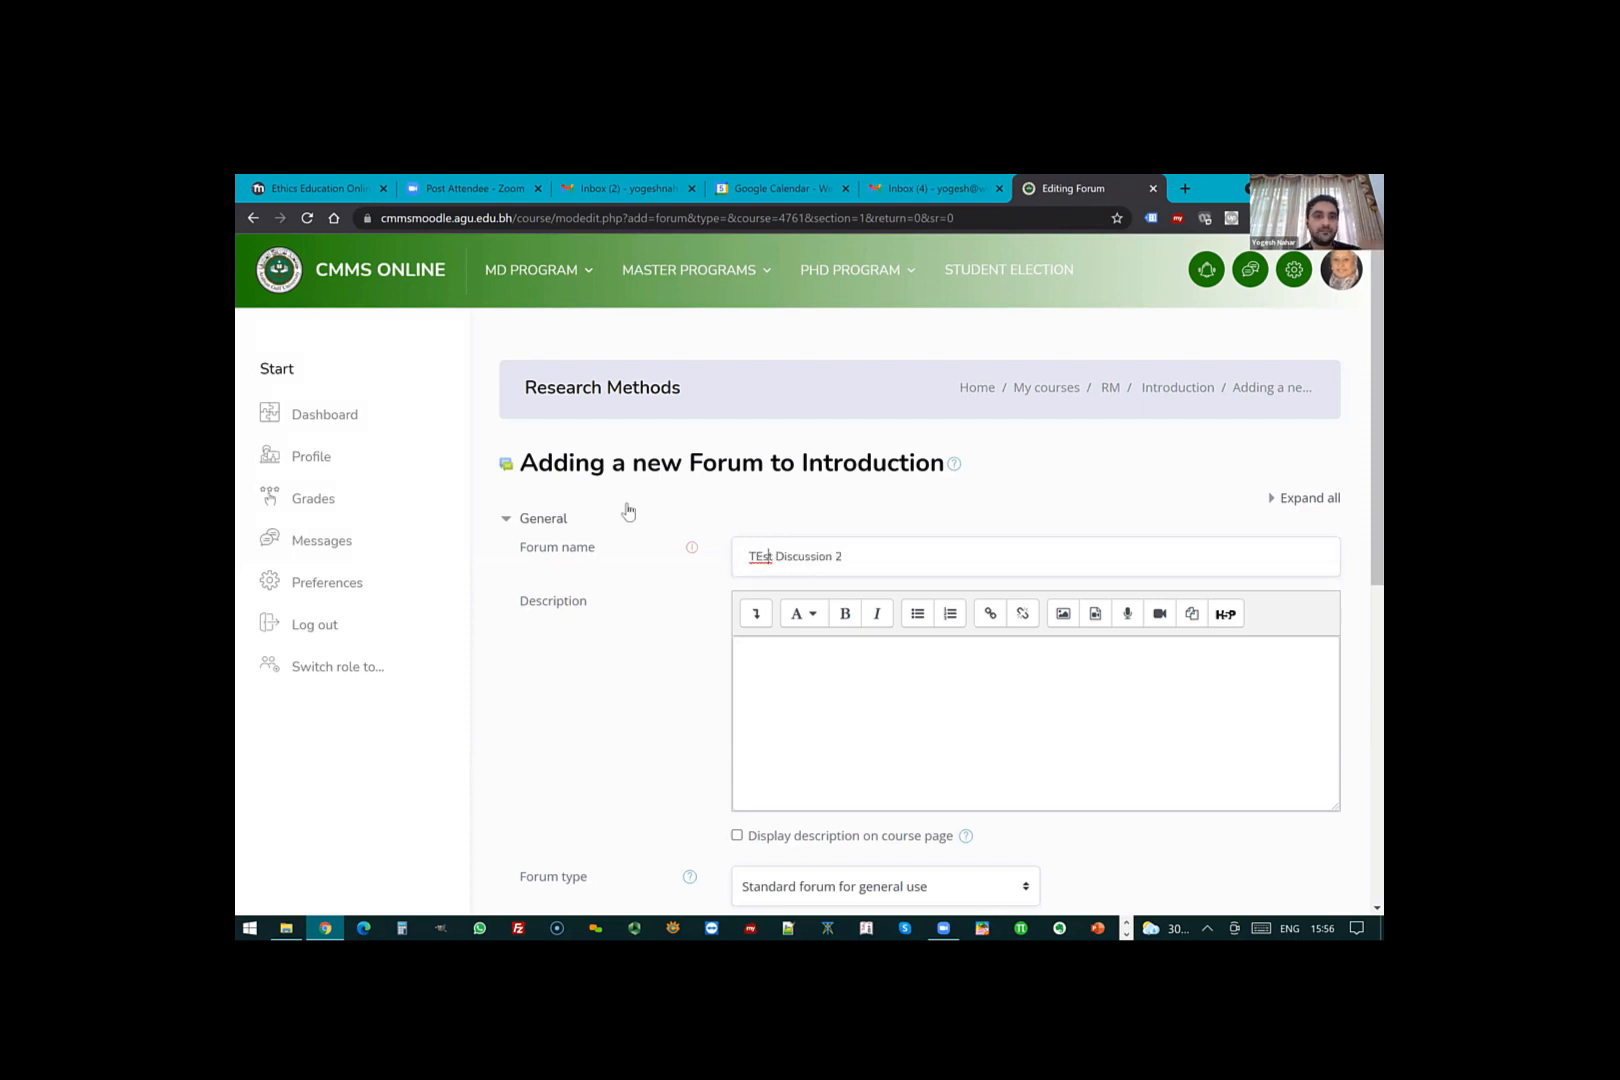
- Set whole forum grading to Point type with the Rubric grading method and a grade to pass of 80
scroll(626, 510, down, 5)
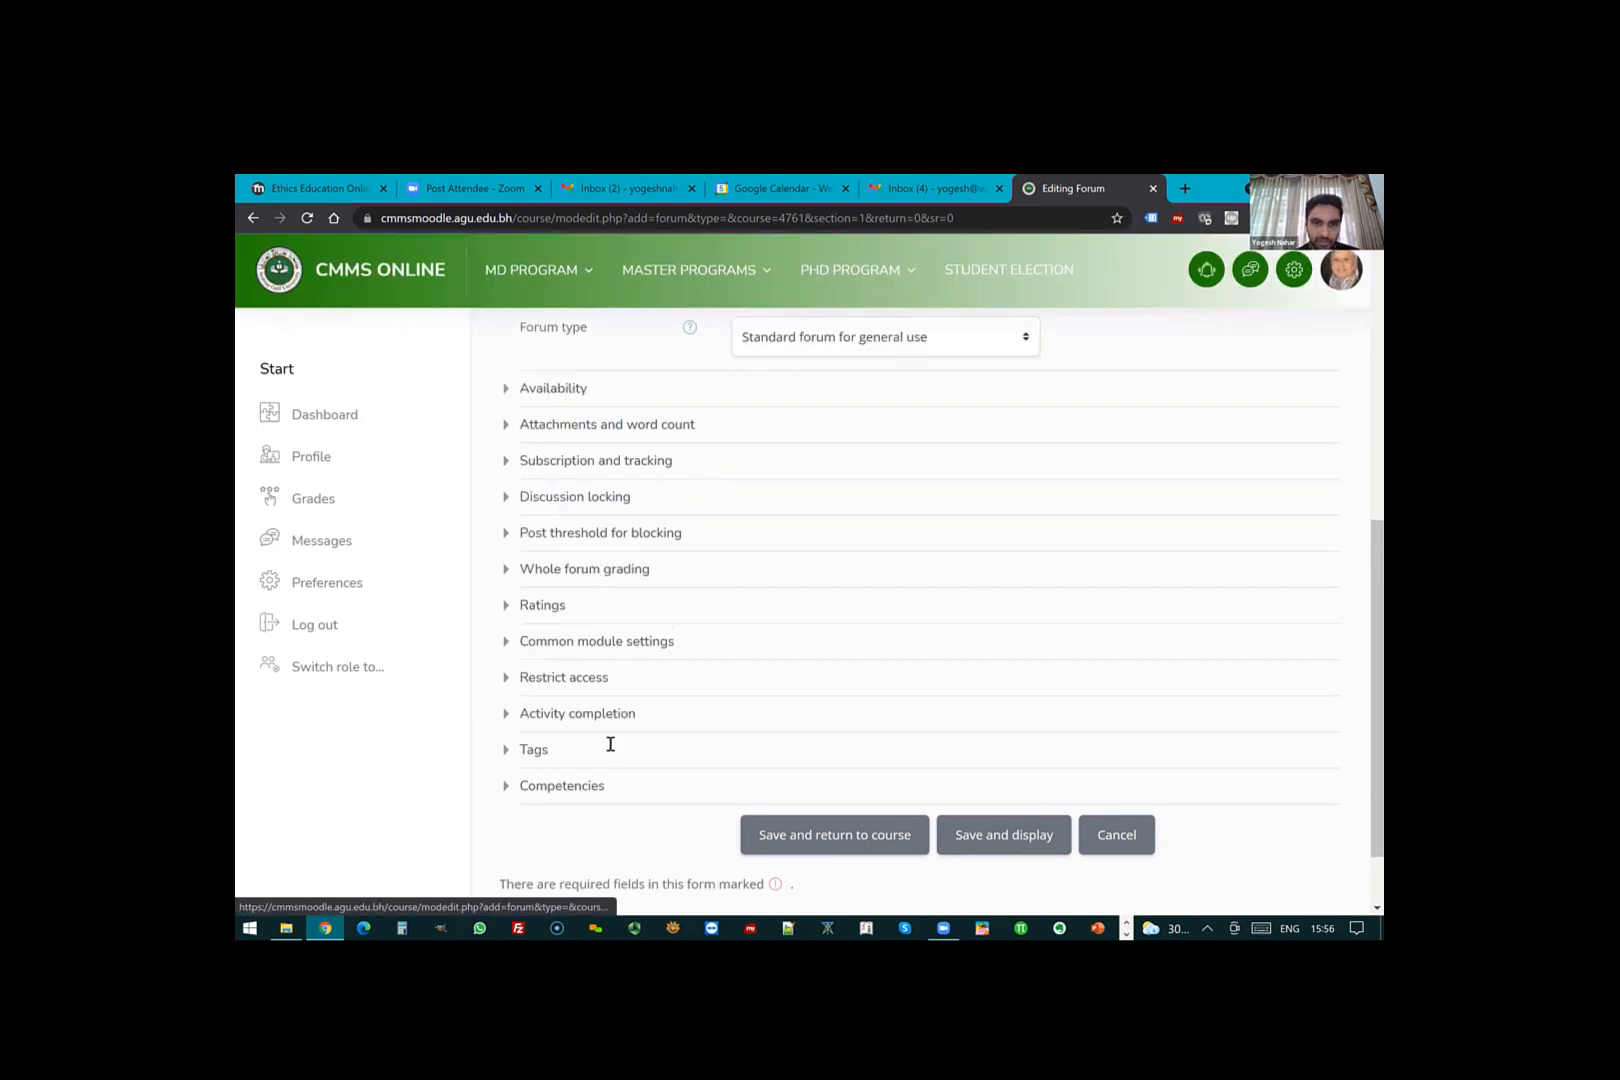
click(600, 569)
click(602, 656)
click(612, 743)
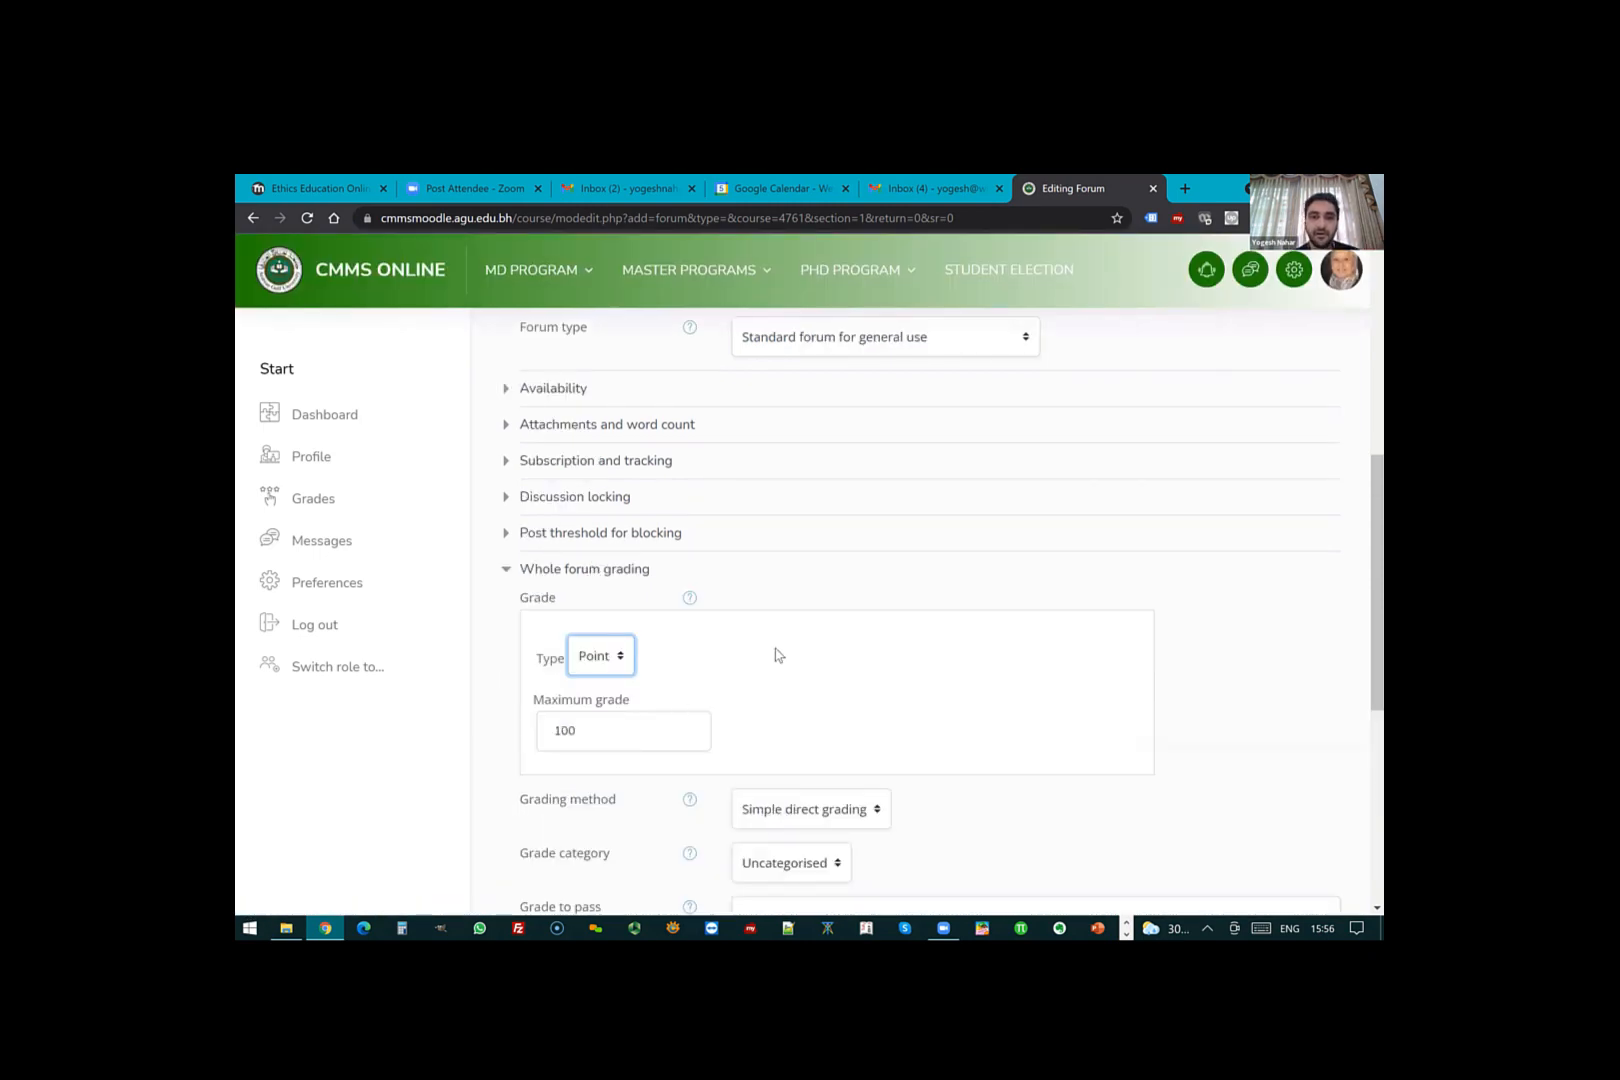
scroll(776, 654, down, 2)
click(810, 641)
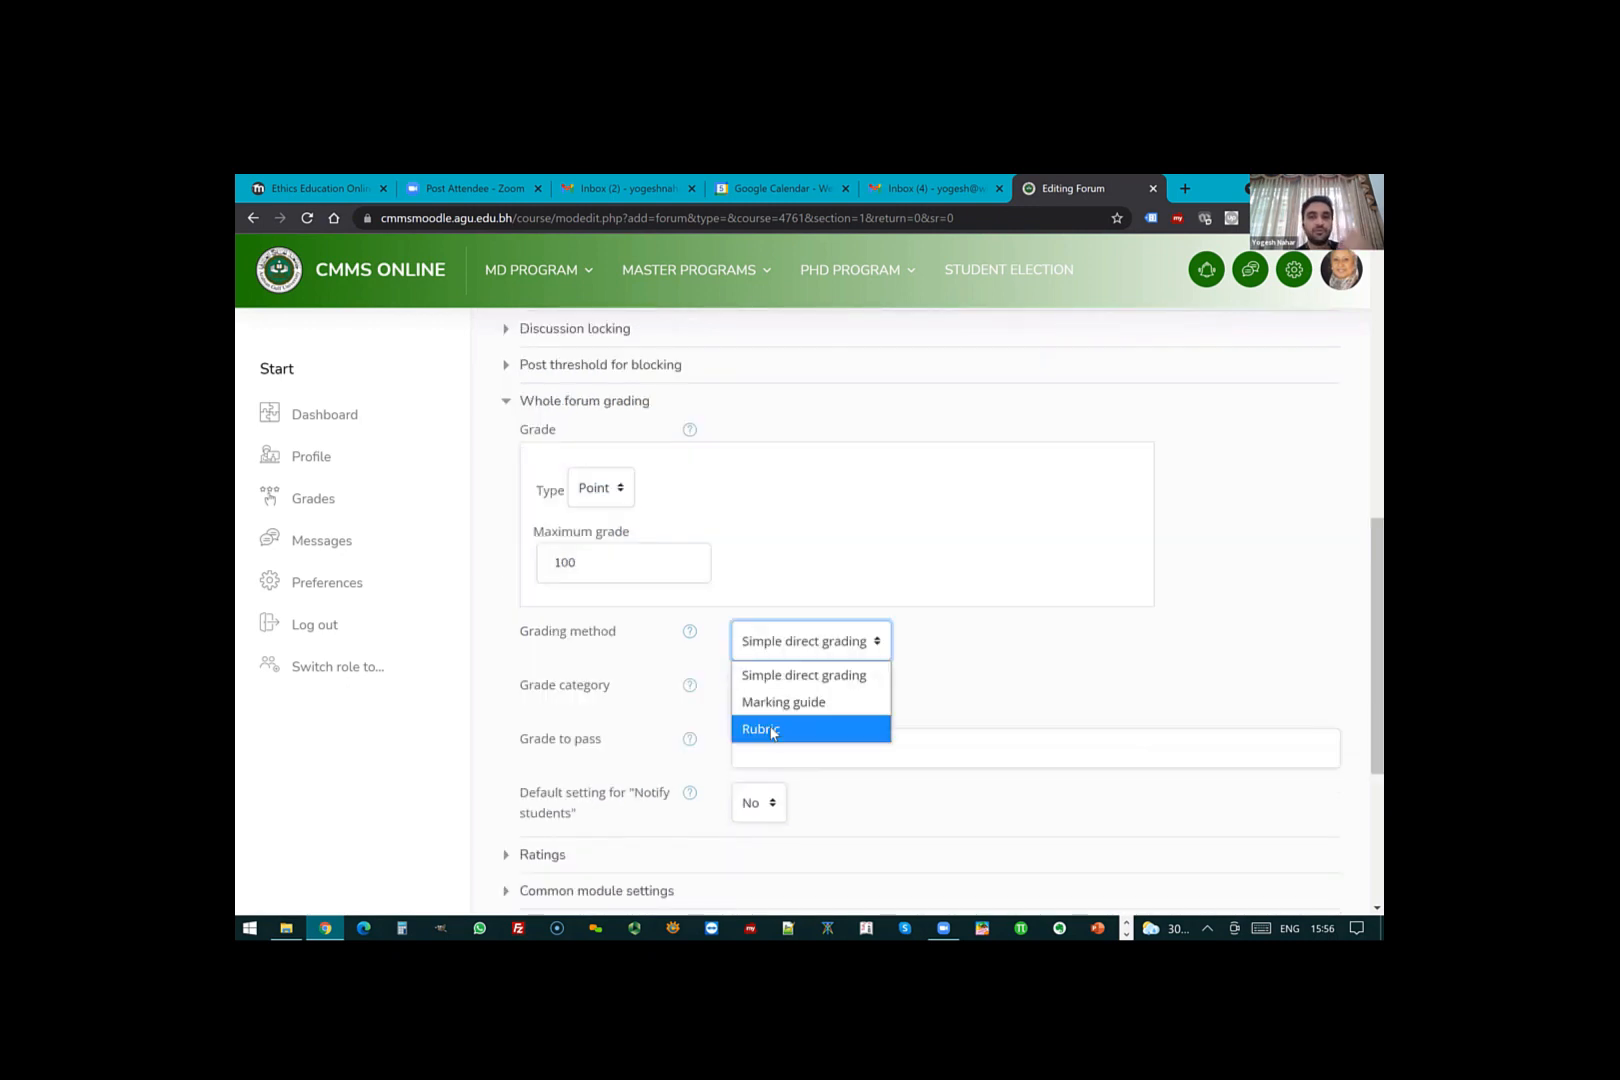
click(742, 727)
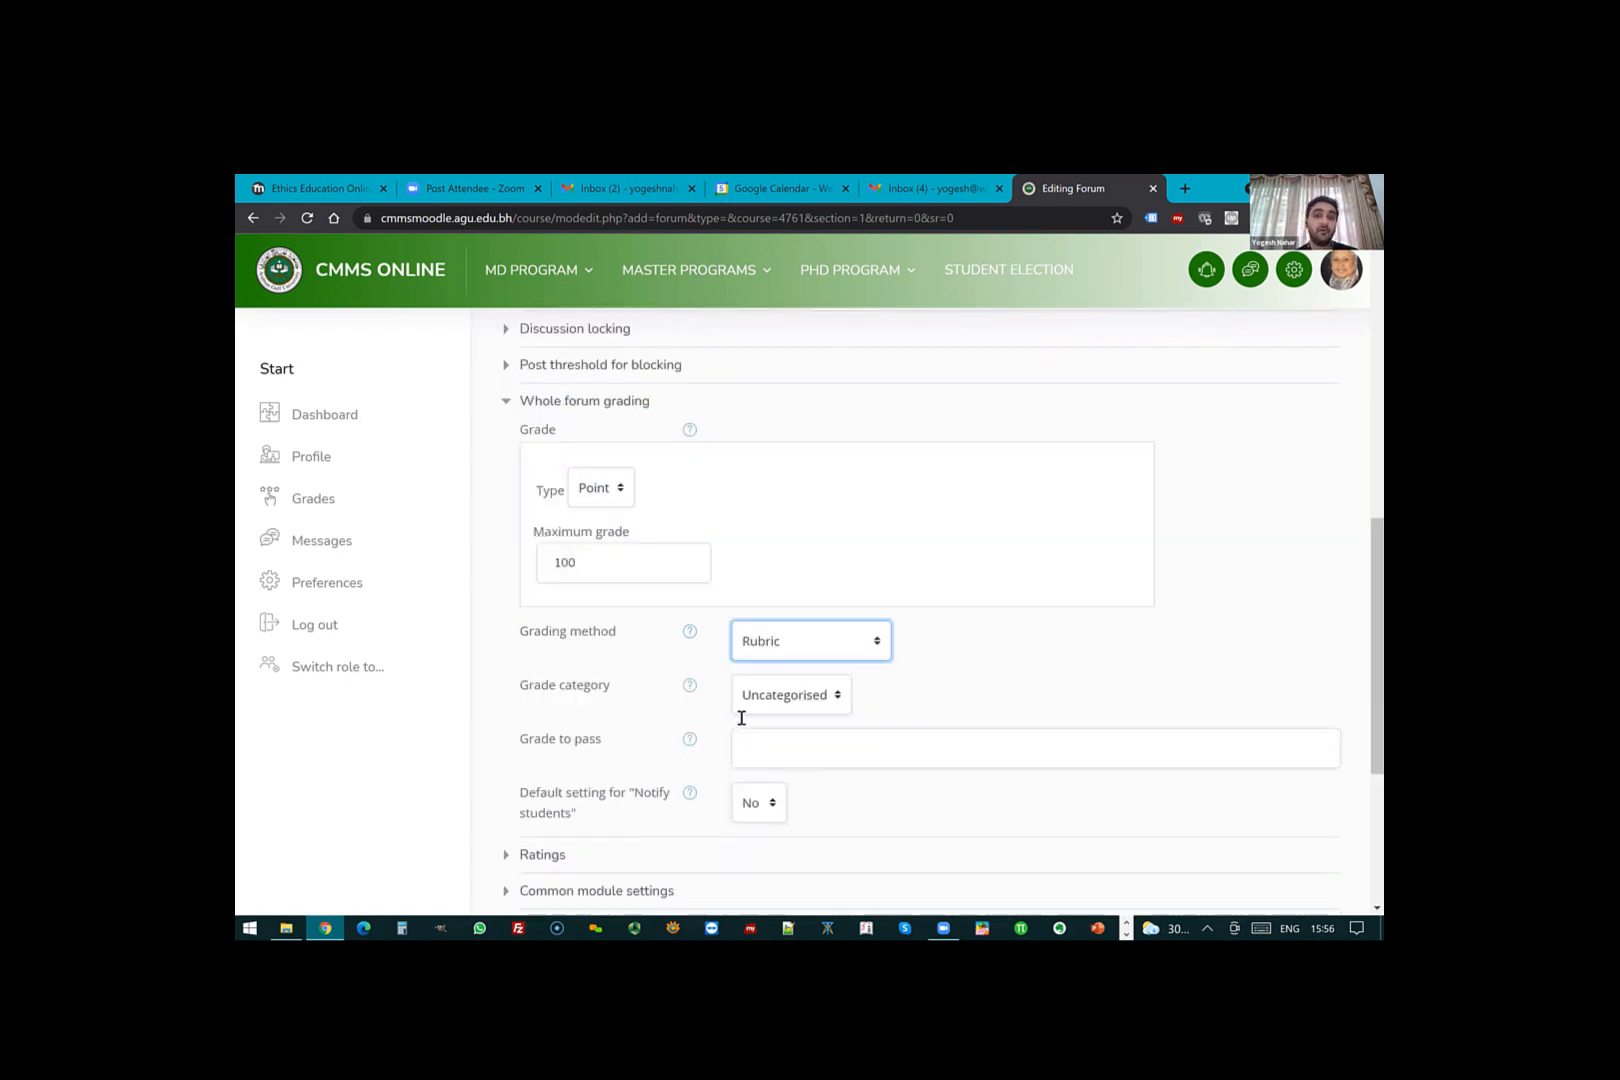
click(741, 718)
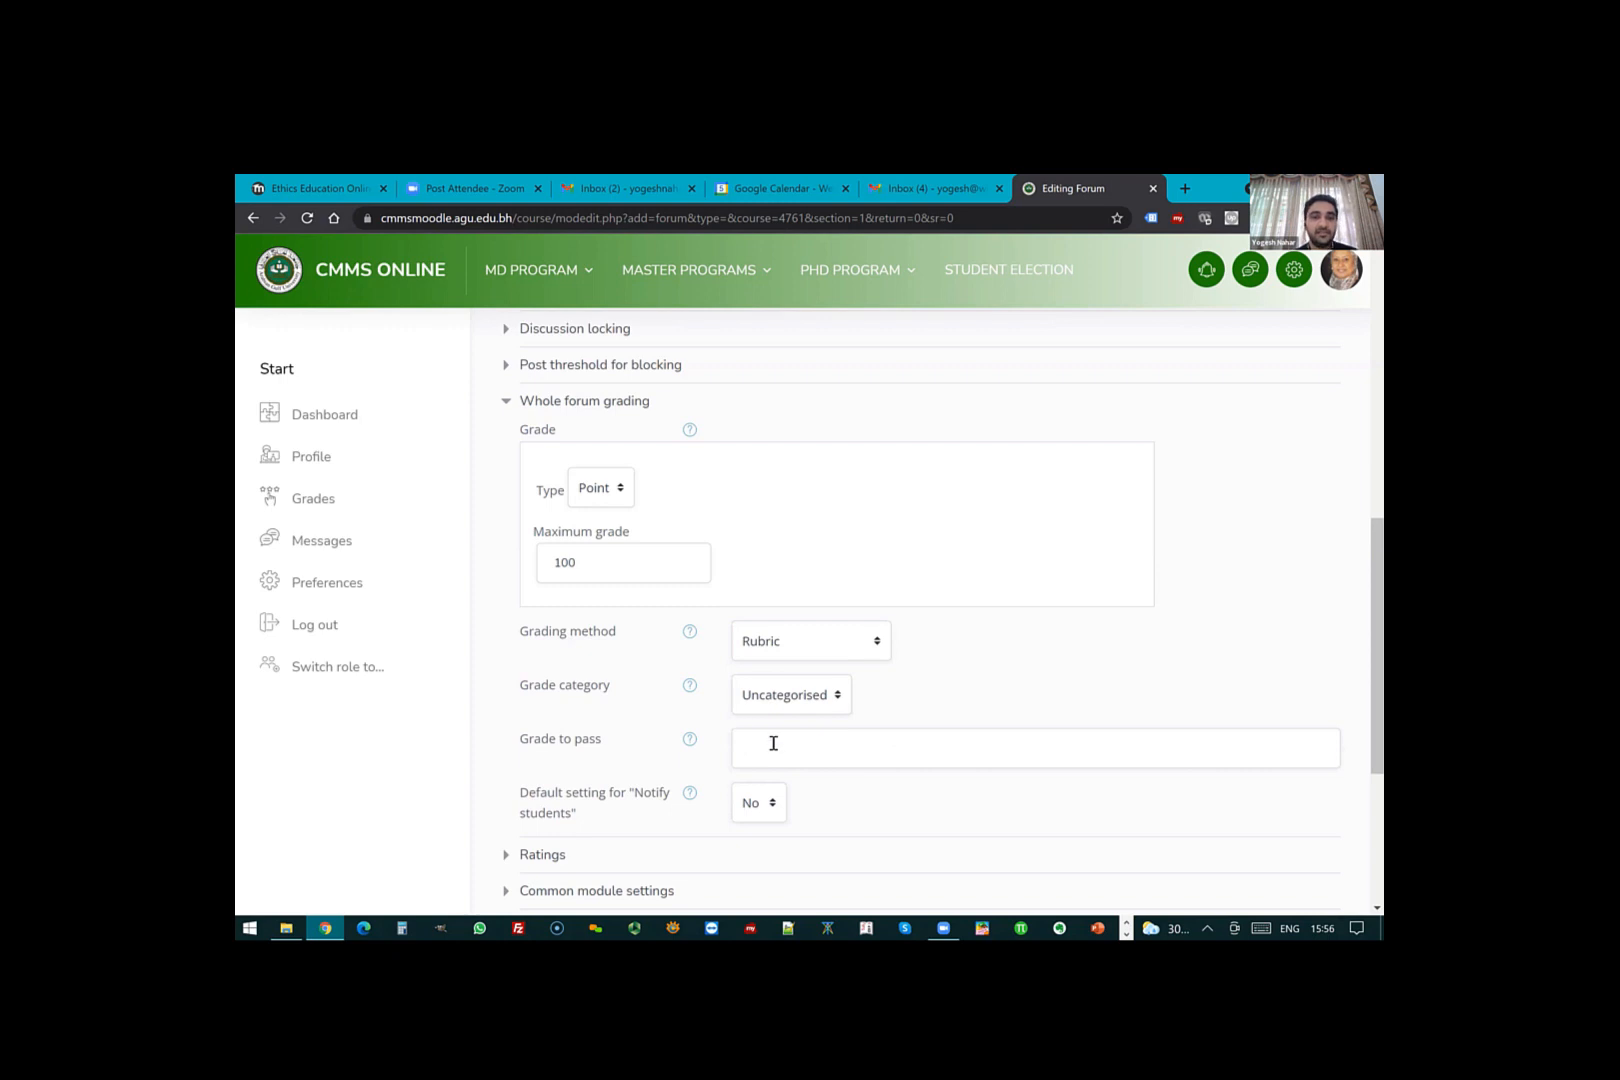
text(80)
scroll(625, 651, down, 3)
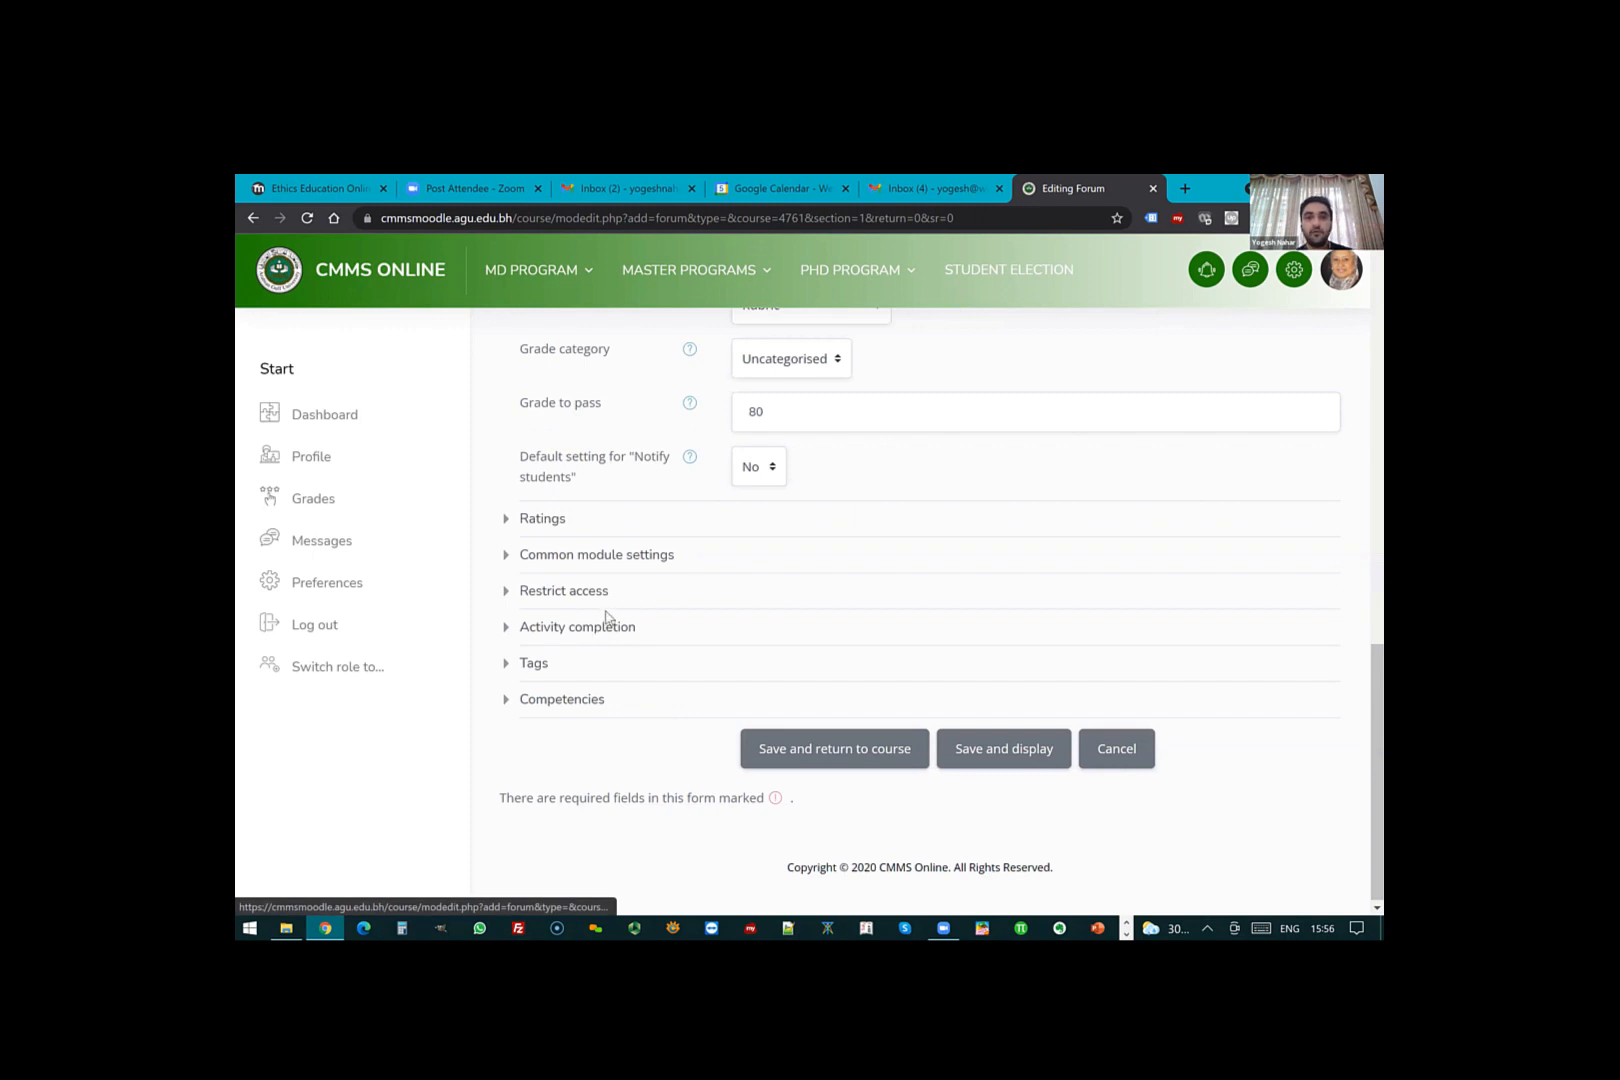
- Set the forum's completion tracking to show the activity as complete when conditions are met
click(610, 628)
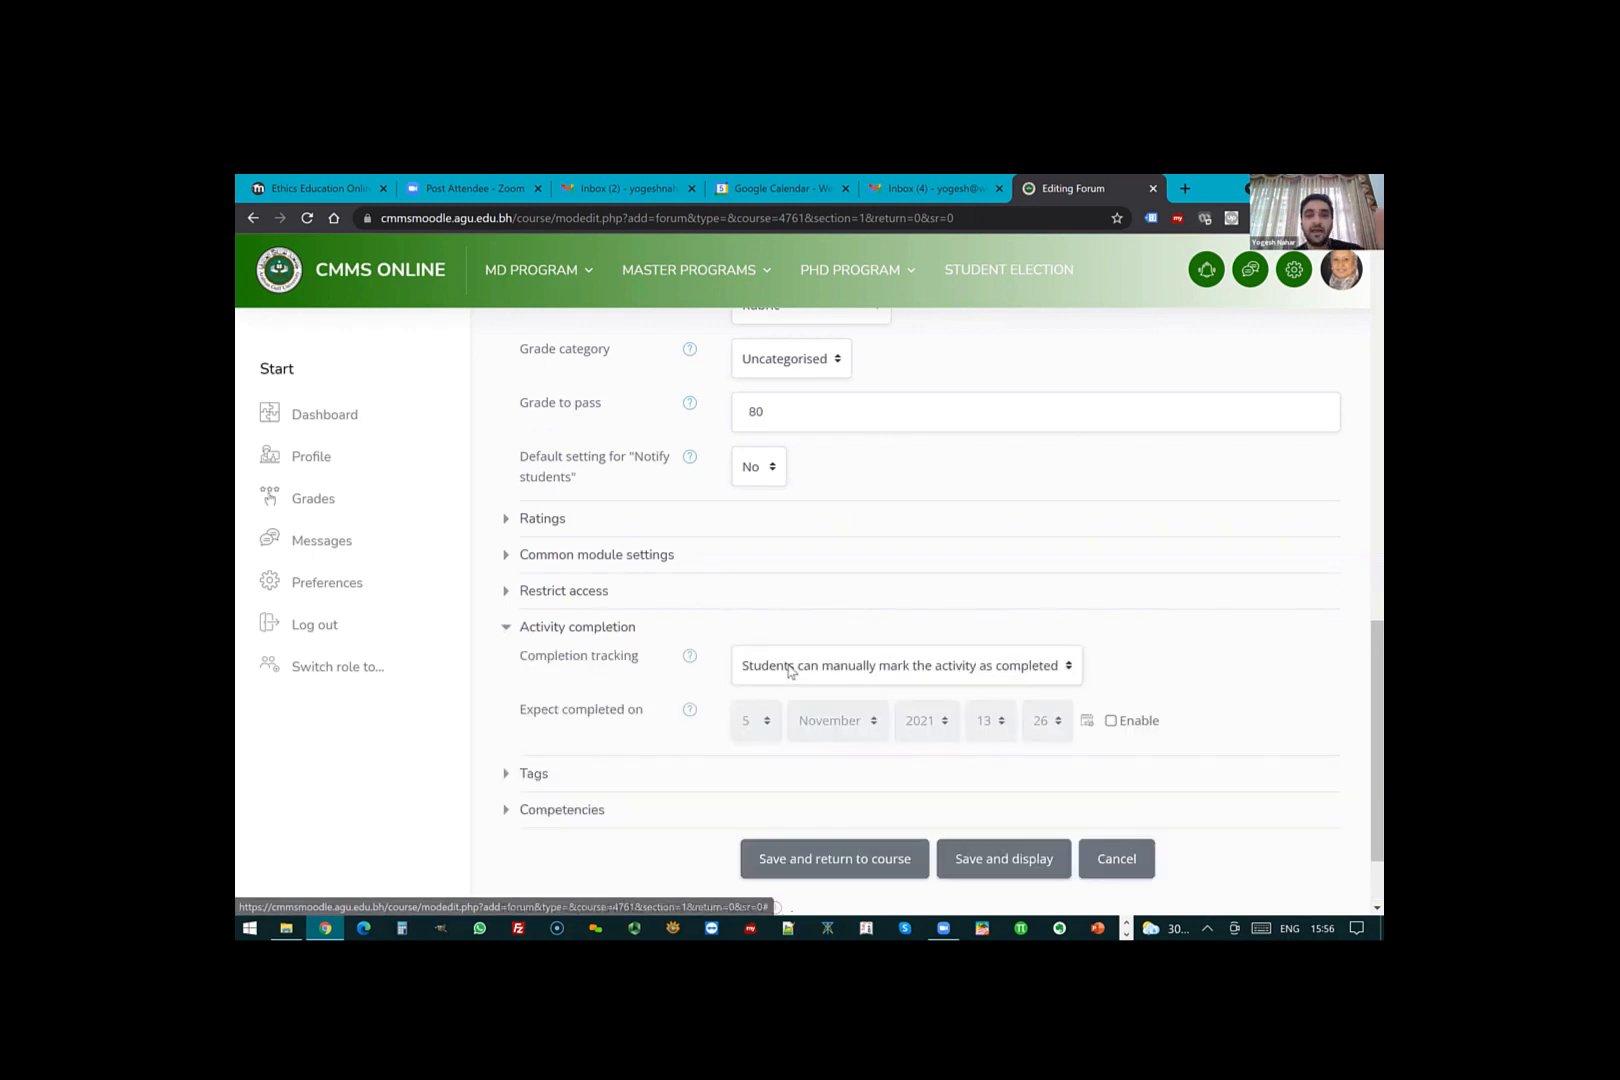
click(793, 672)
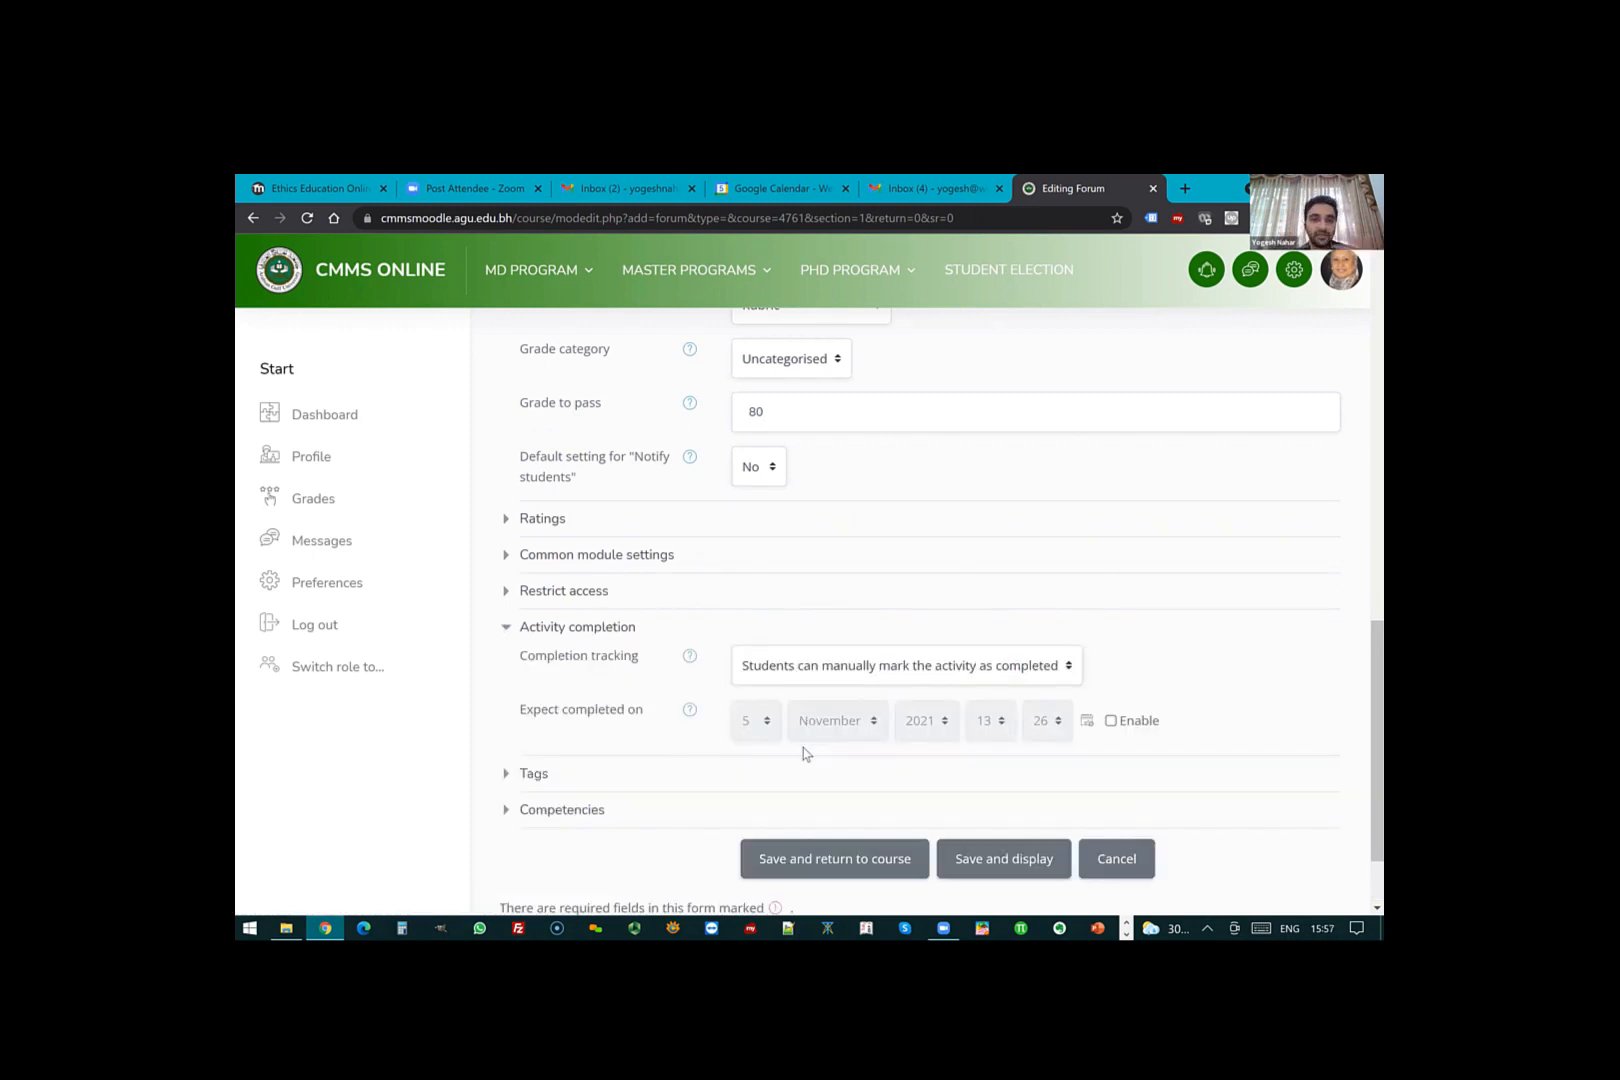
click(805, 751)
scroll(790, 748, down, 1)
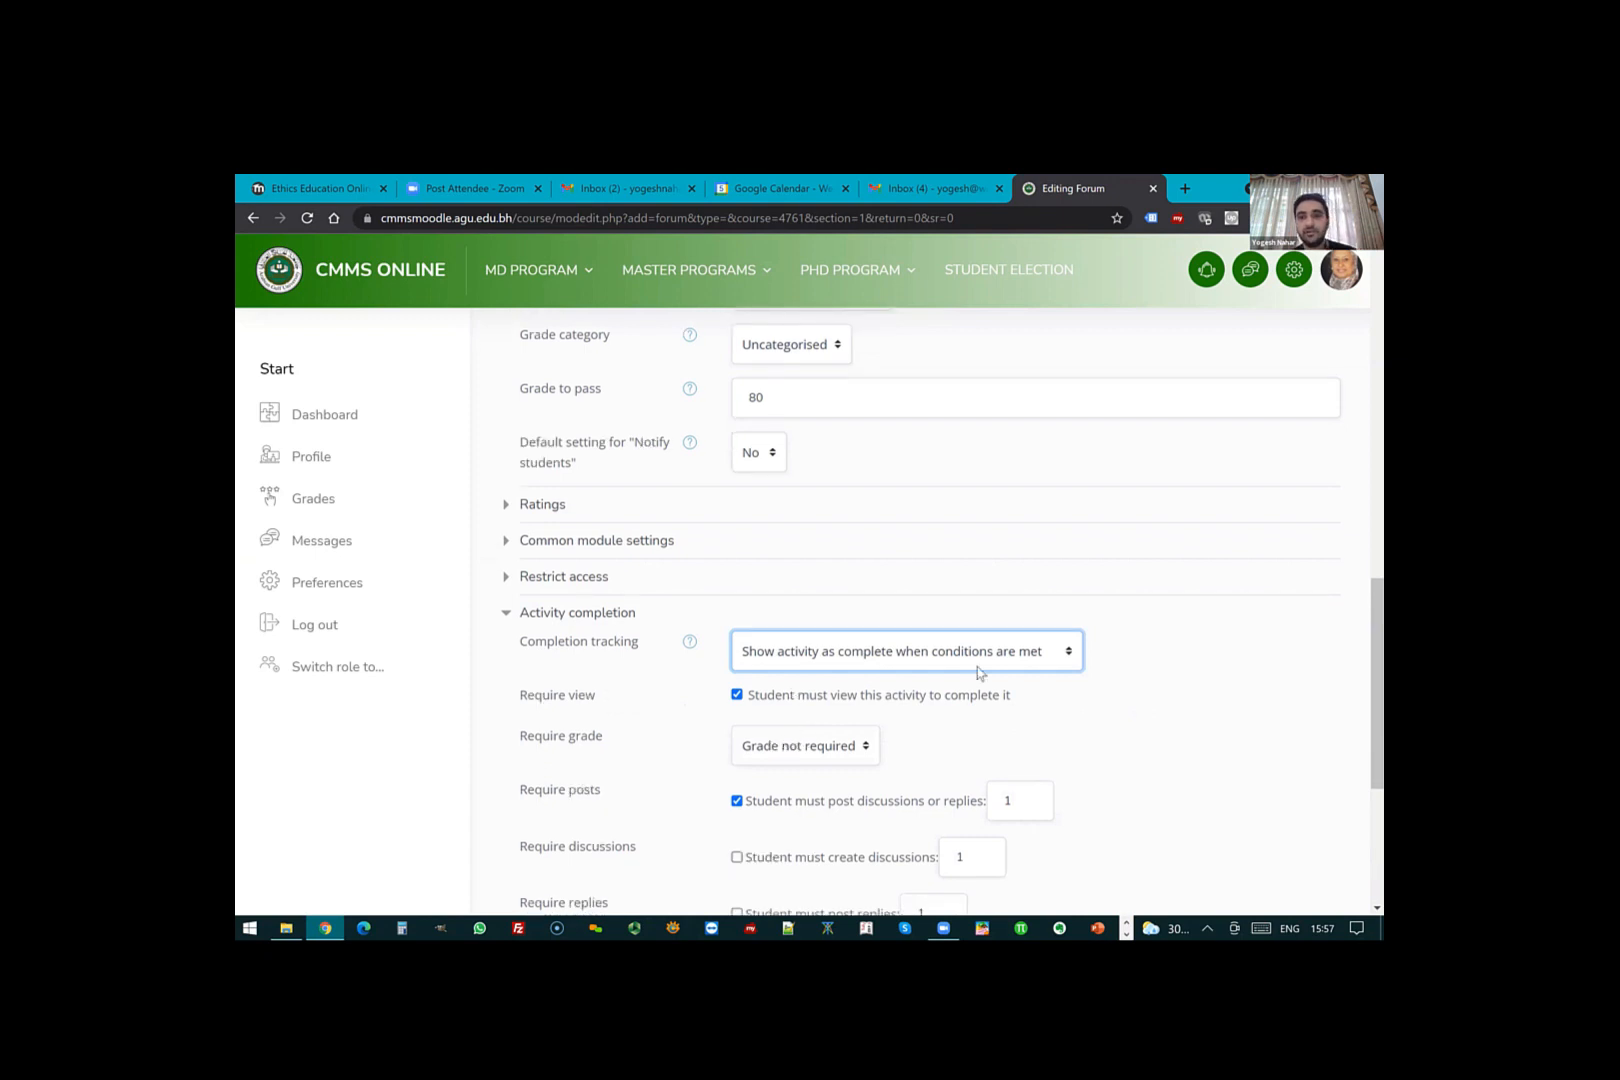
scroll(1018, 649, down, 3)
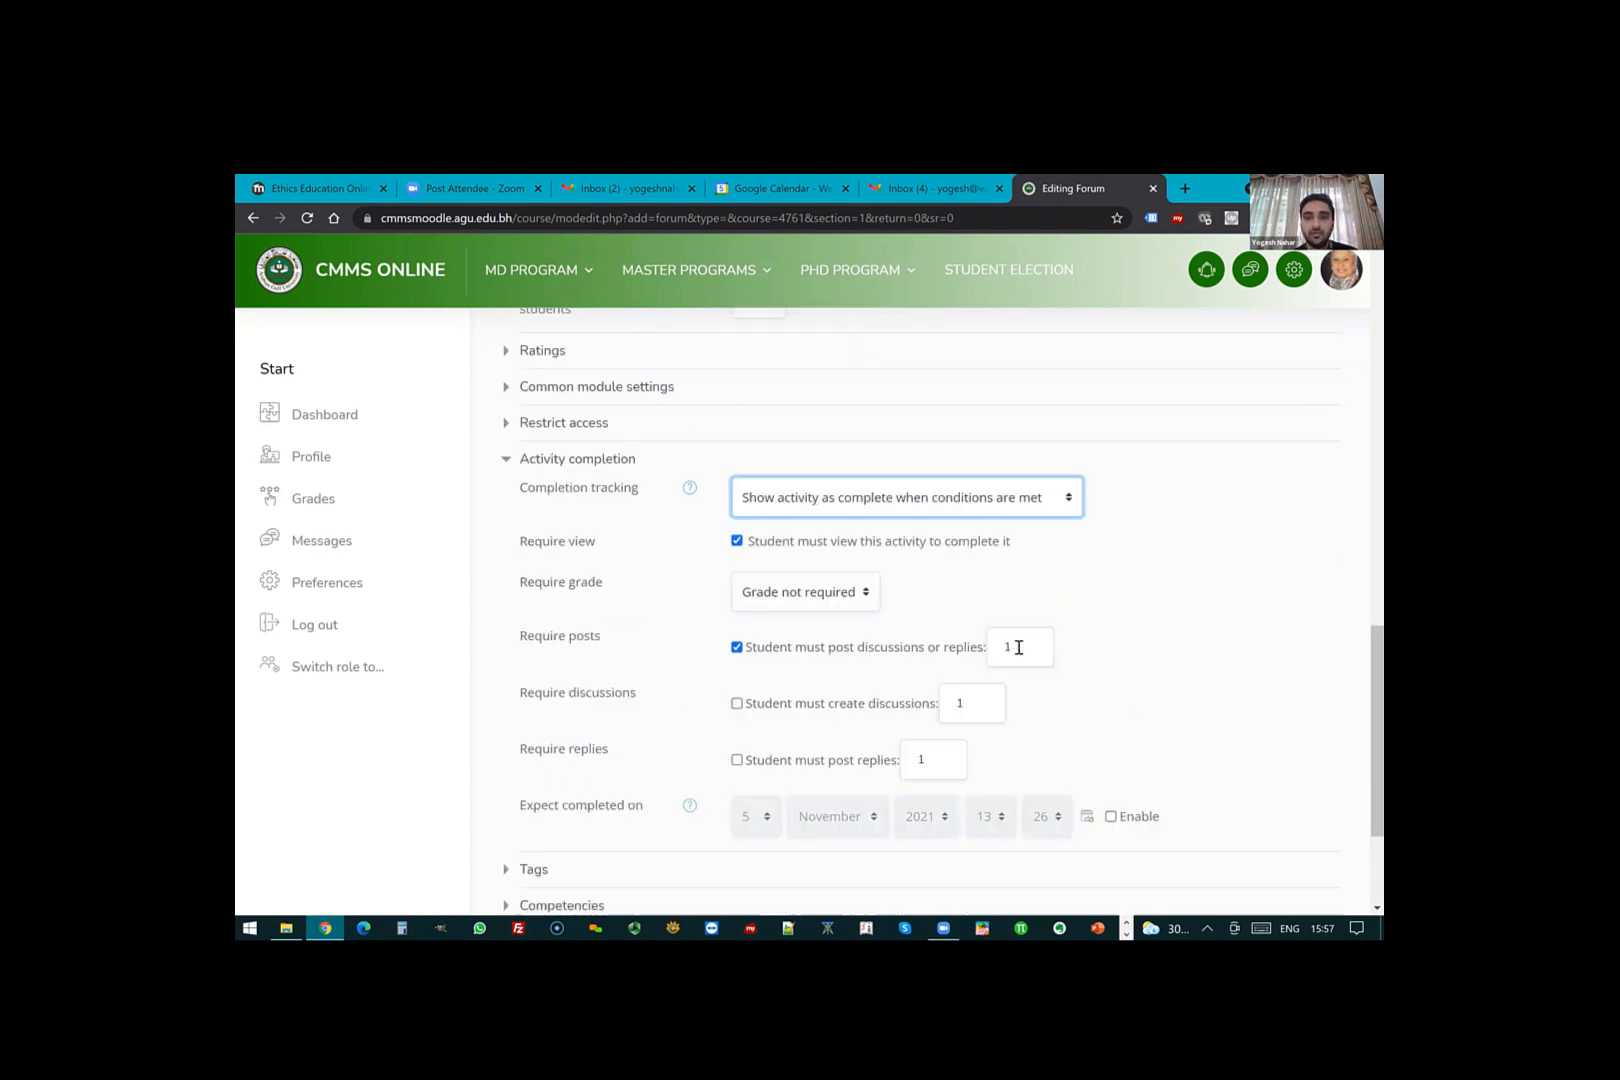
click(782, 605)
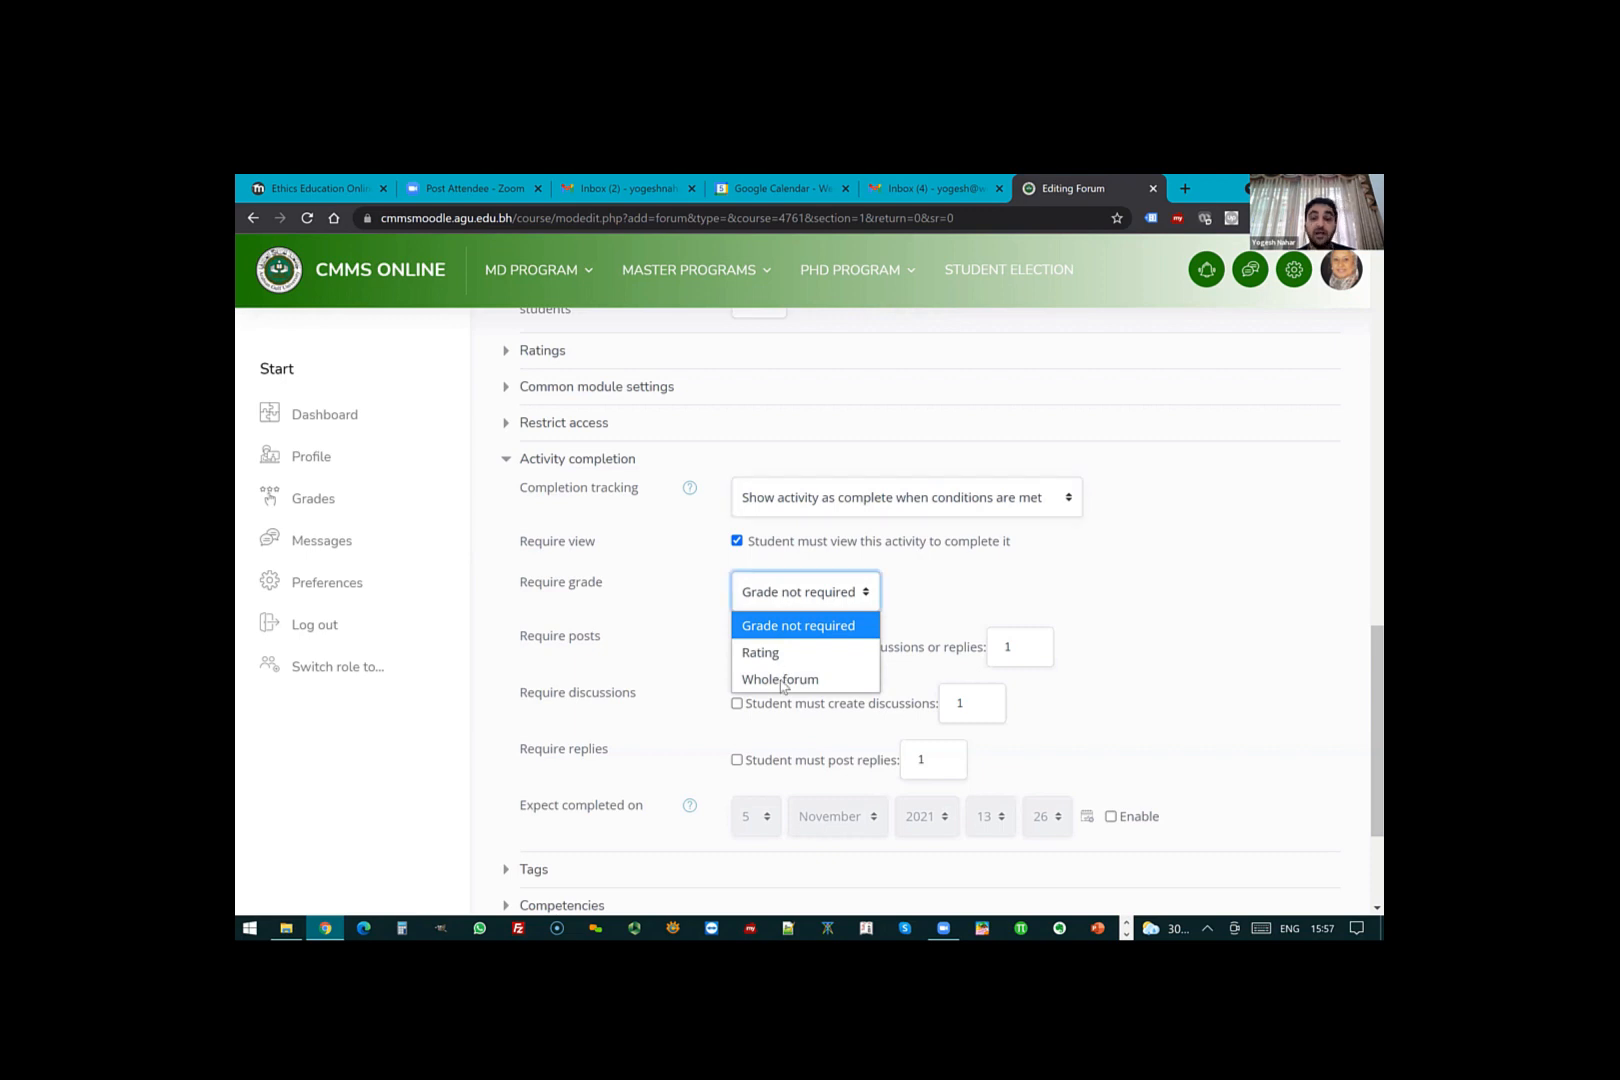
click(782, 682)
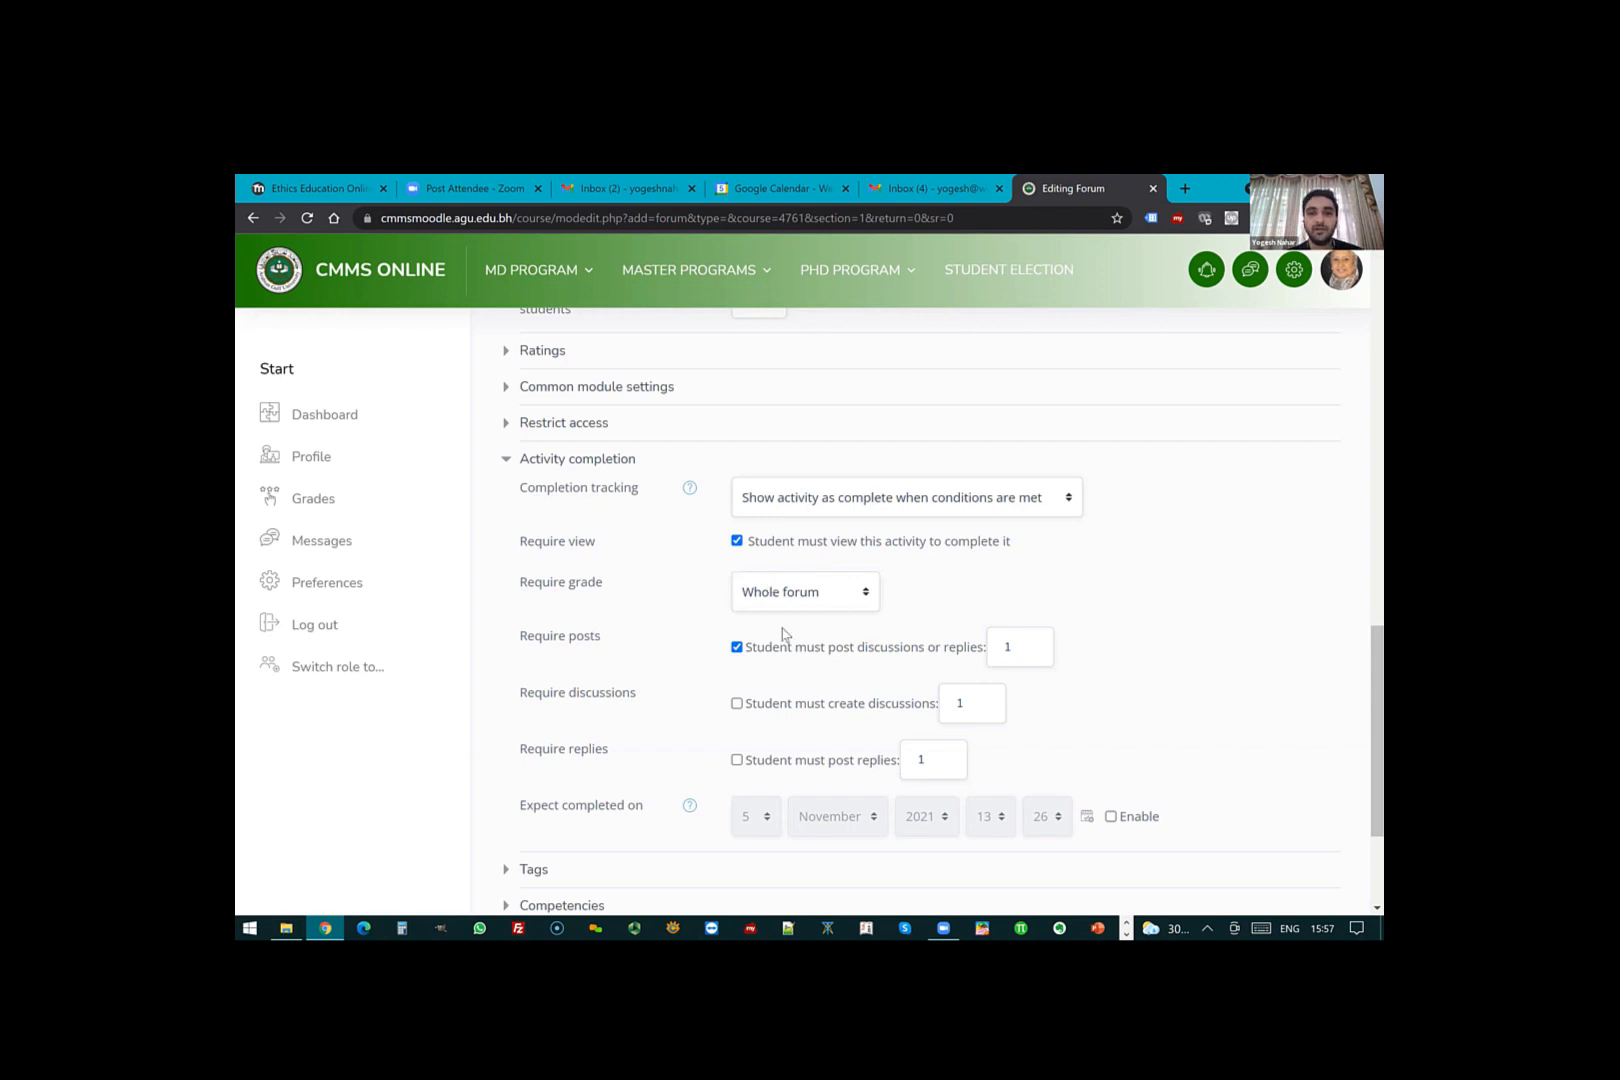
click(780, 600)
key(Return)
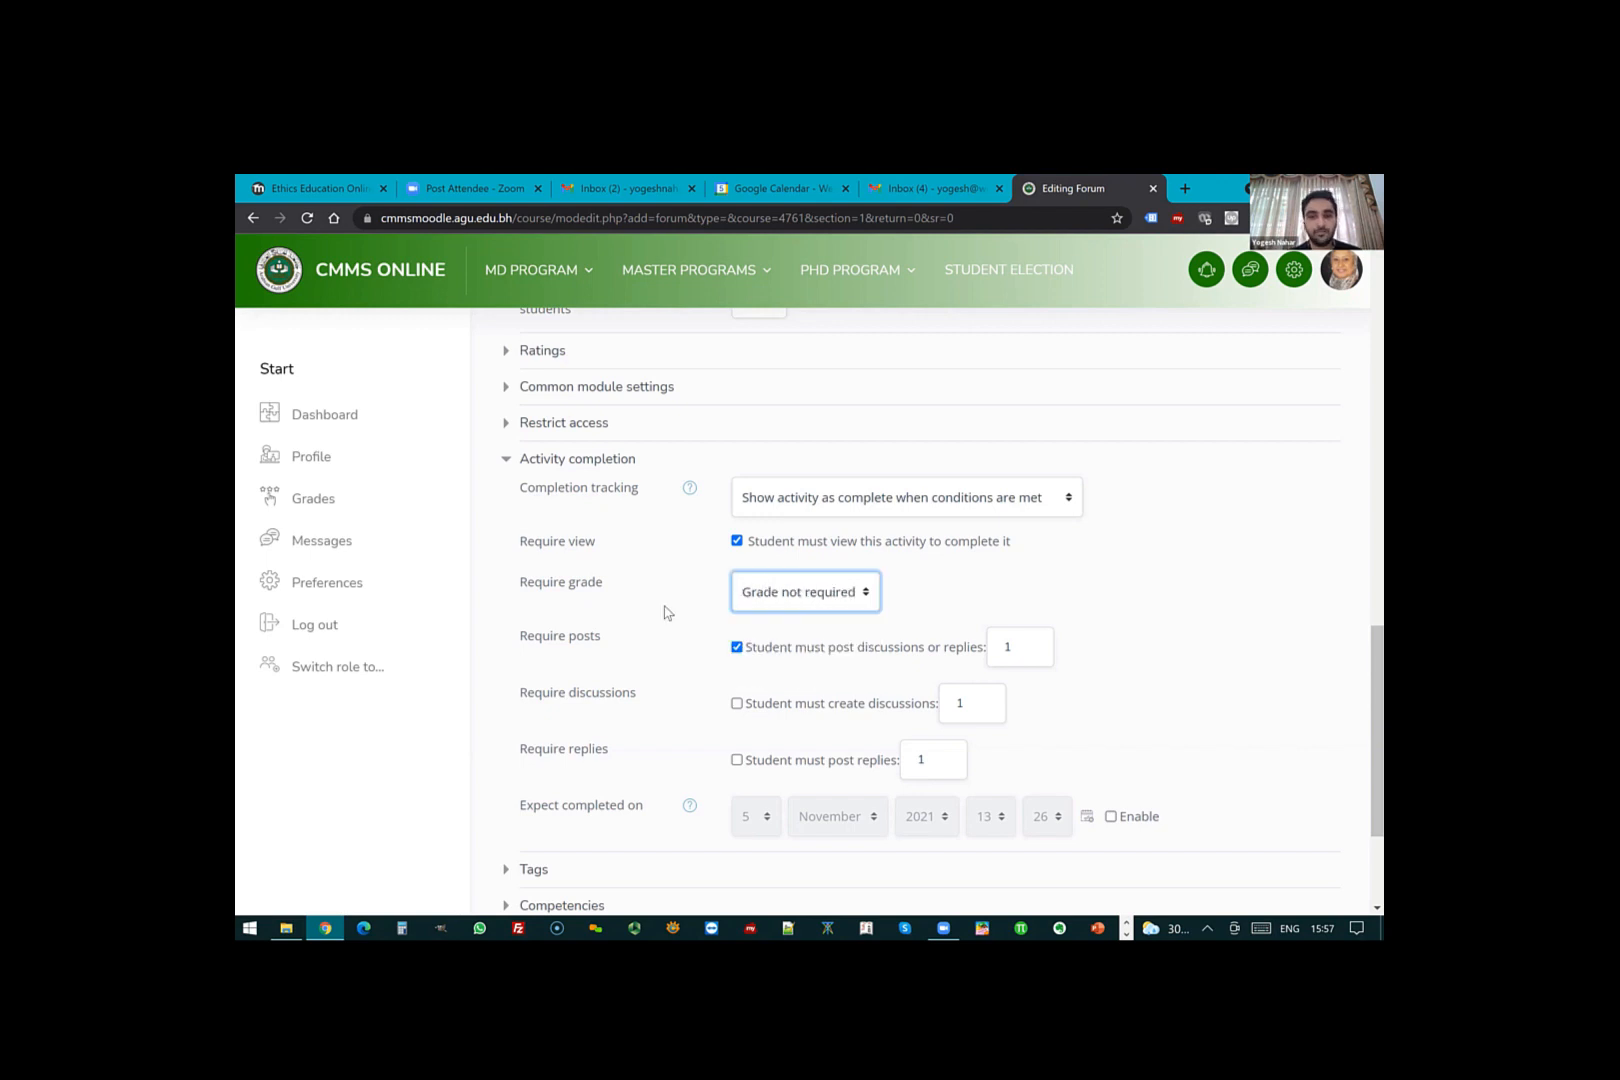
click(701, 629)
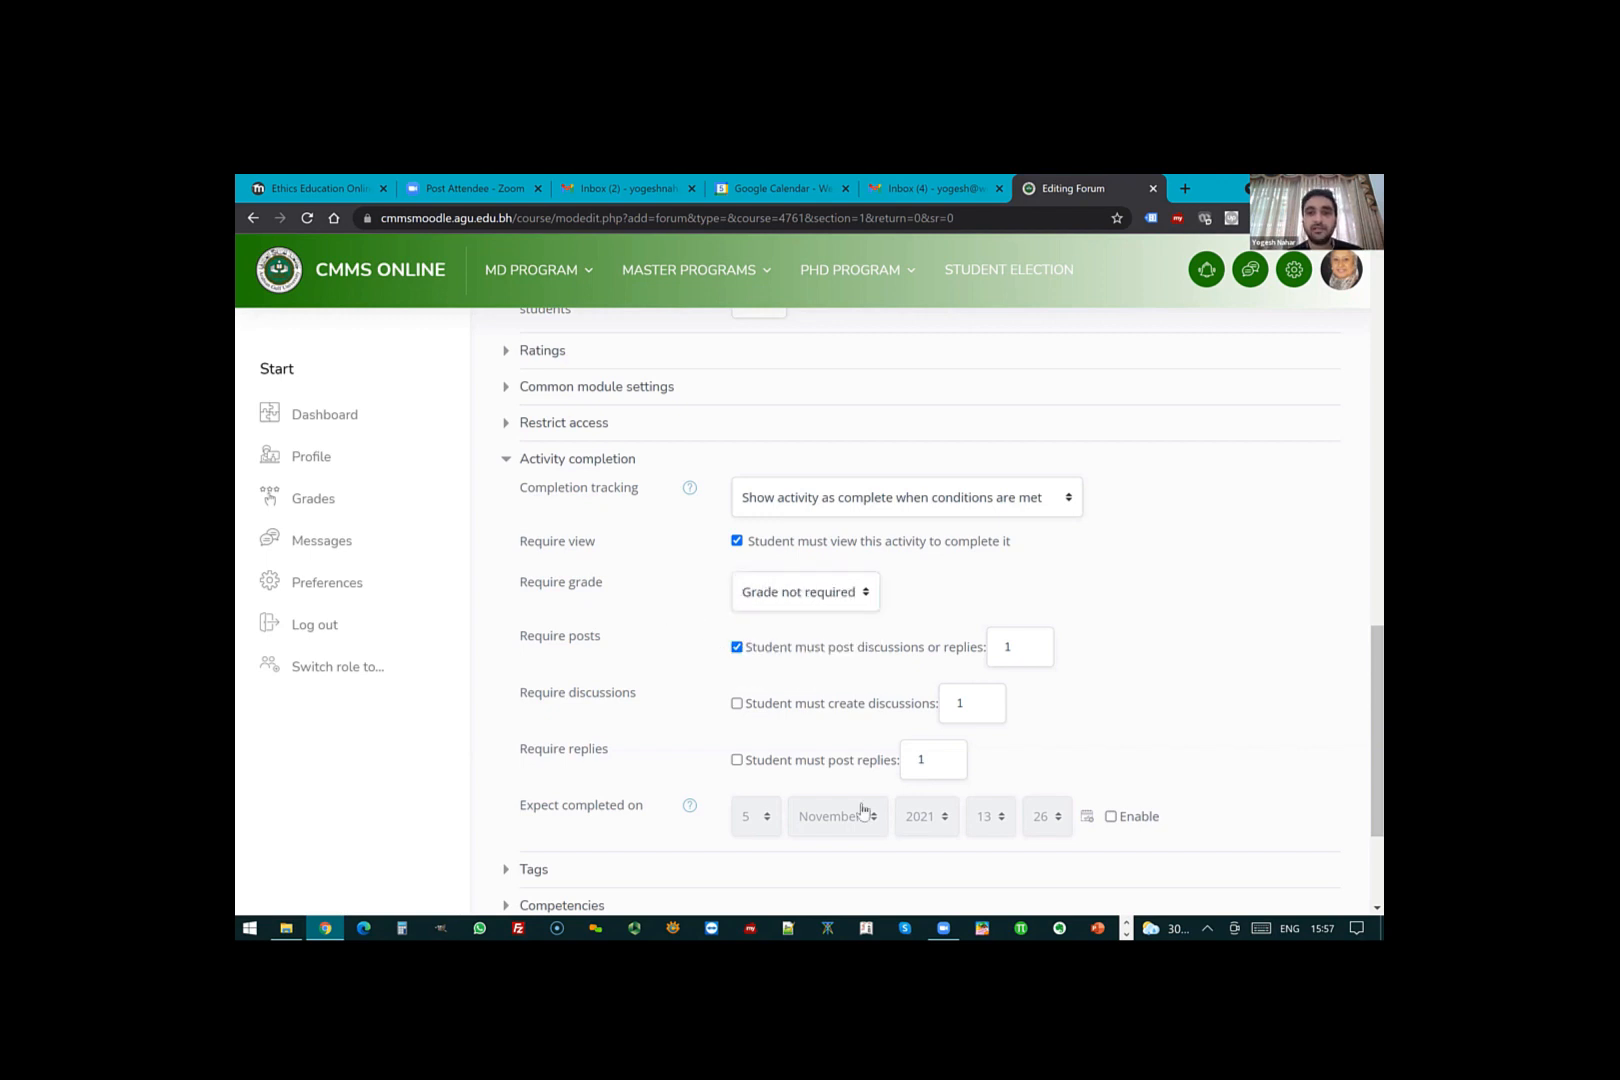
- Save and display the forum, then choose to create its new grading form from a template
scroll(968, 800, down, 2)
click(966, 788)
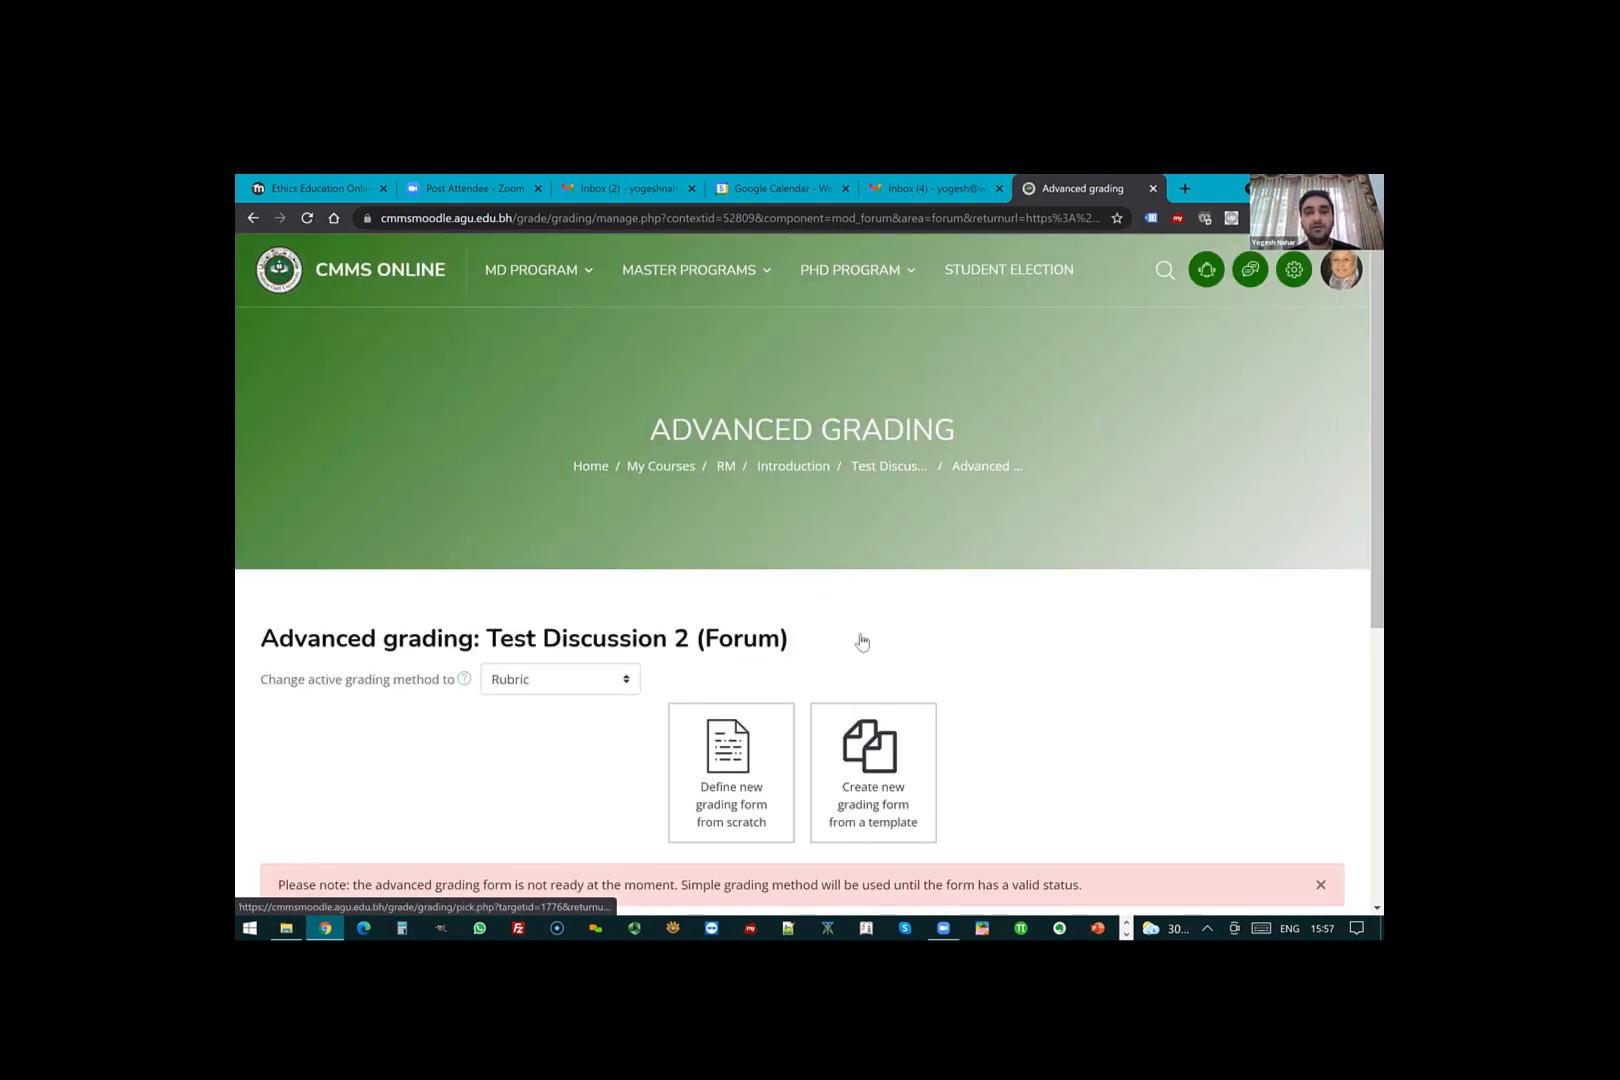
scroll(862, 636, down, 2)
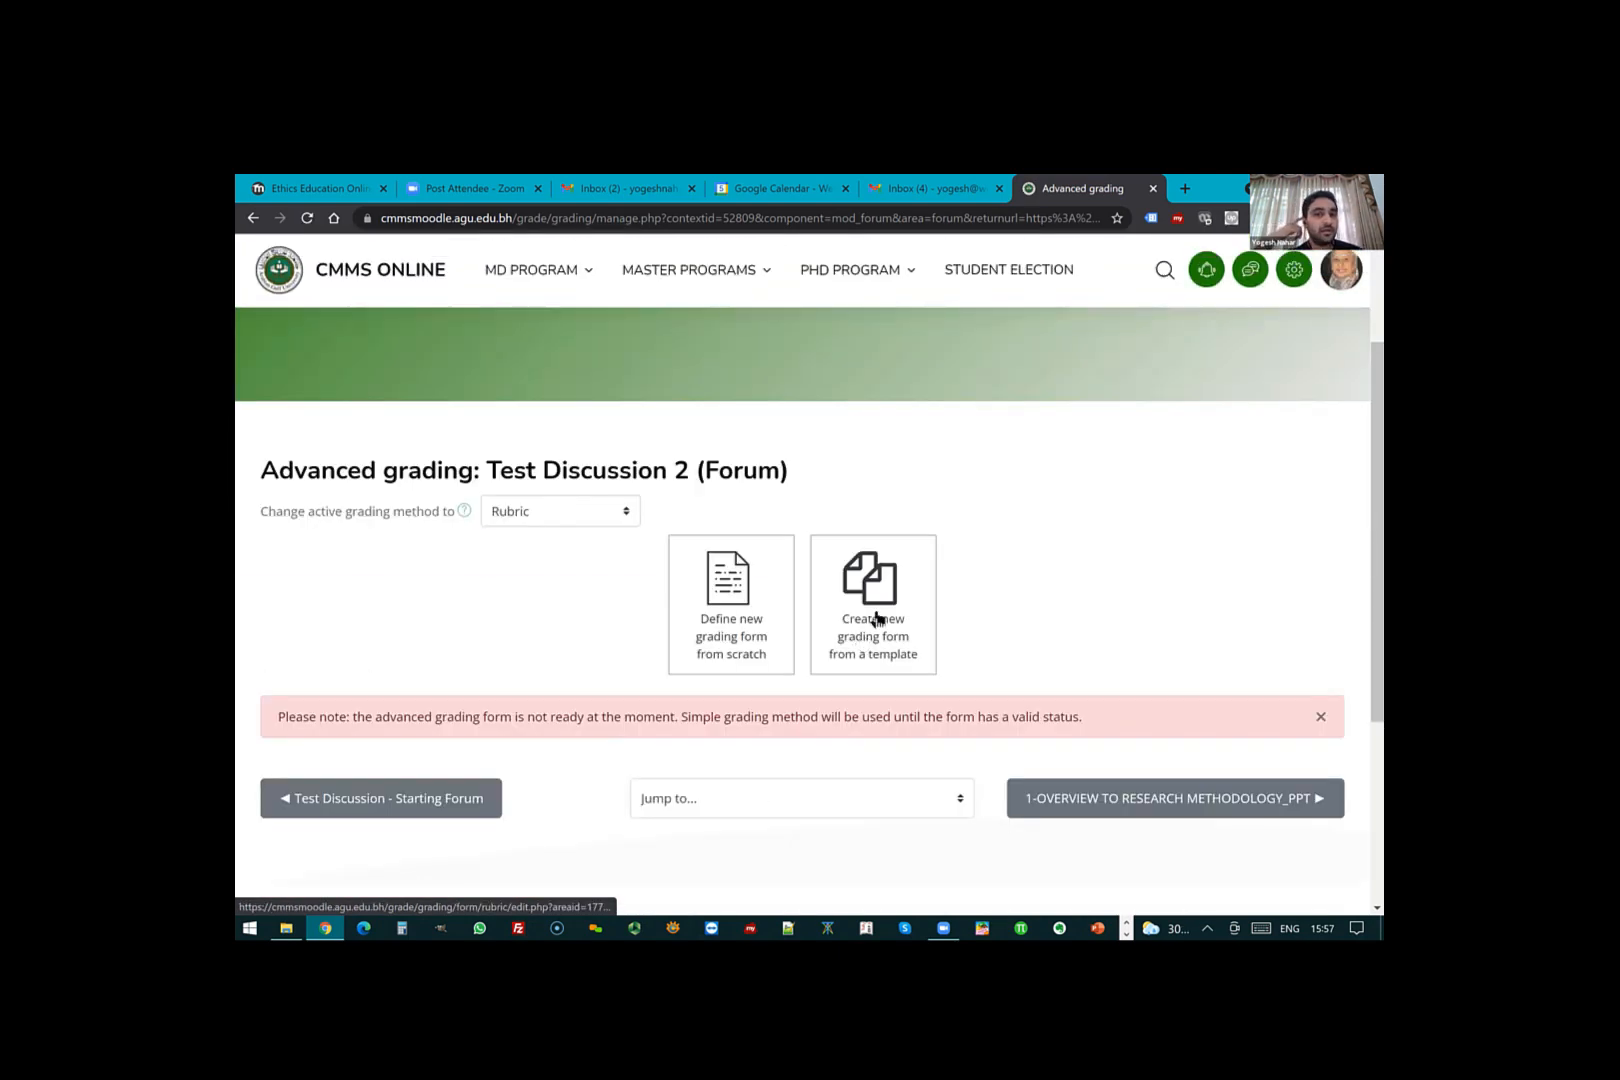
click(876, 617)
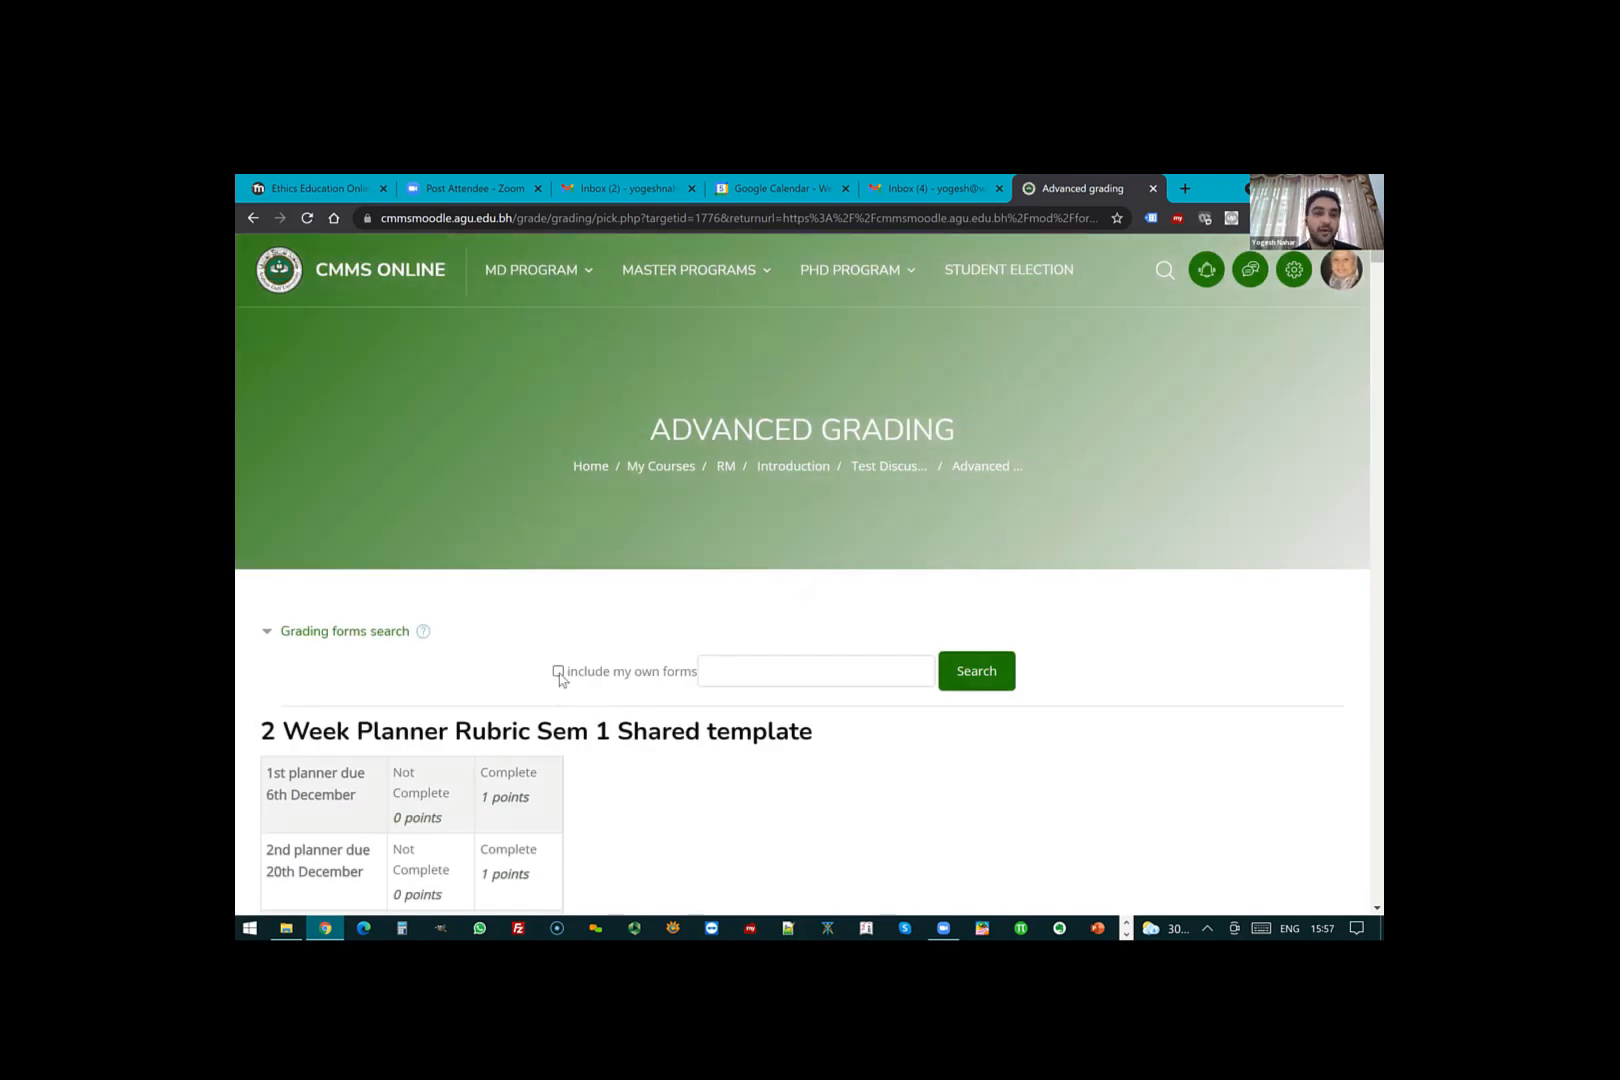
- Search the grading form templates for "test" with own forms included
click(980, 680)
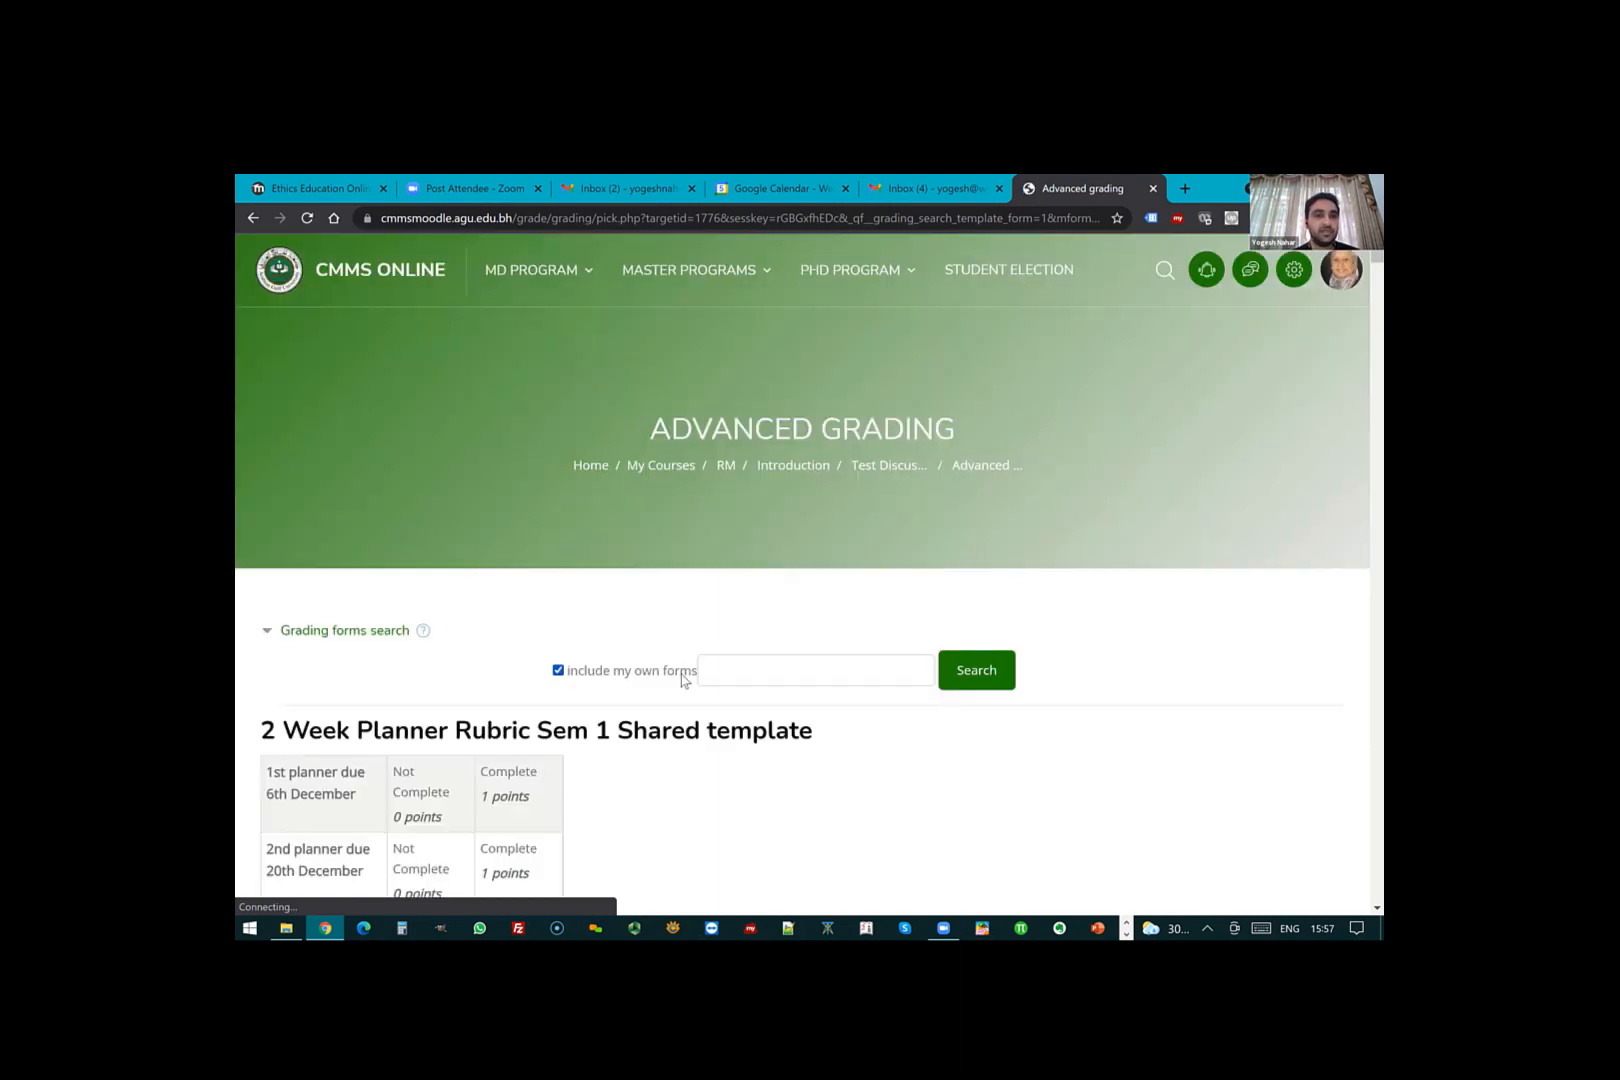
scroll(682, 680, down, 10)
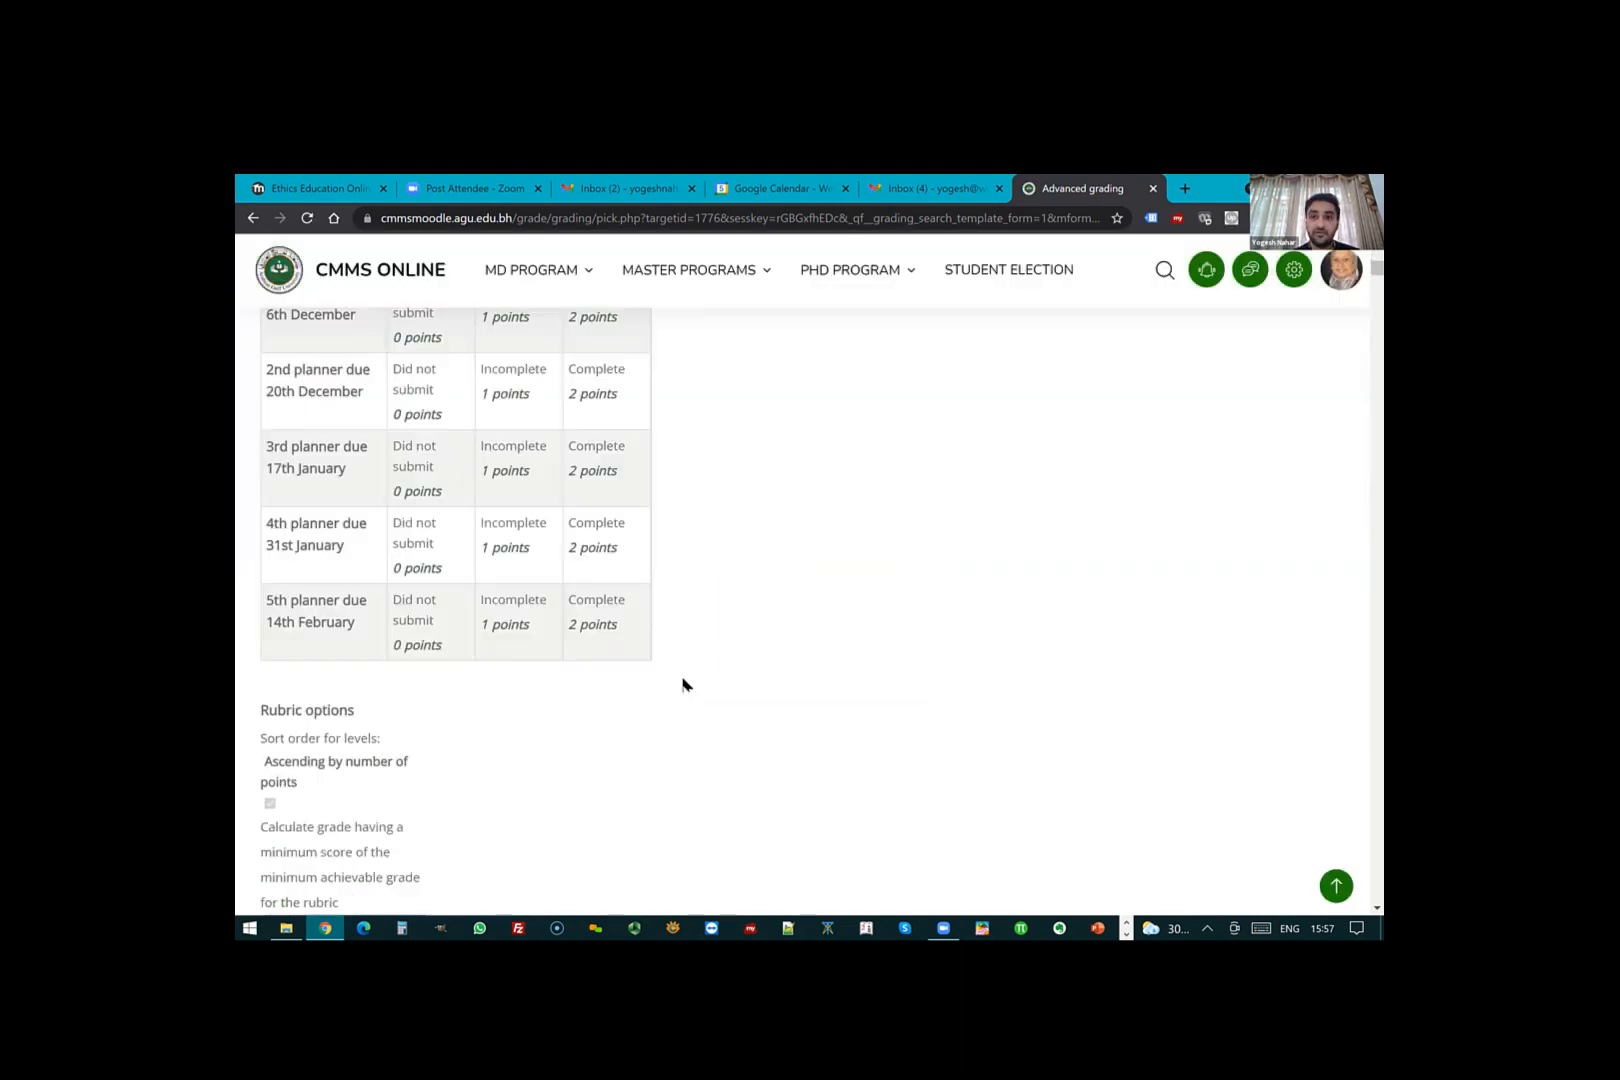
scroll(668, 666, down, 6)
scroll(730, 671, up, 20)
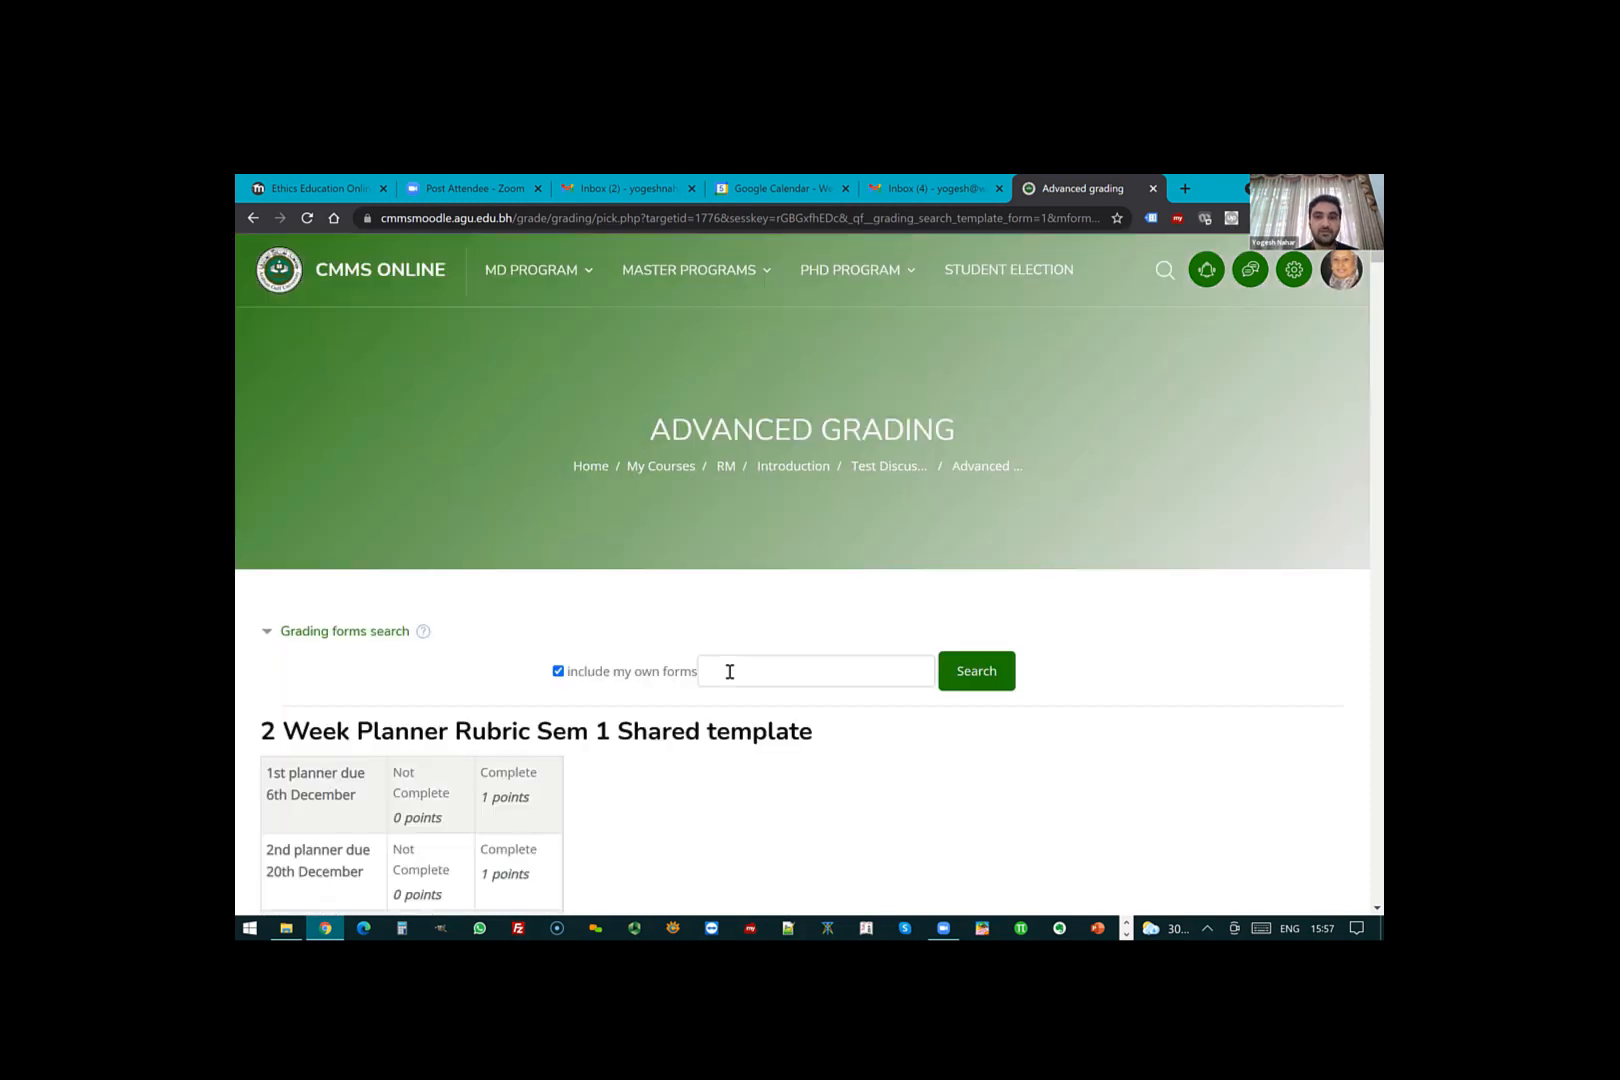
click(728, 674)
text(test)
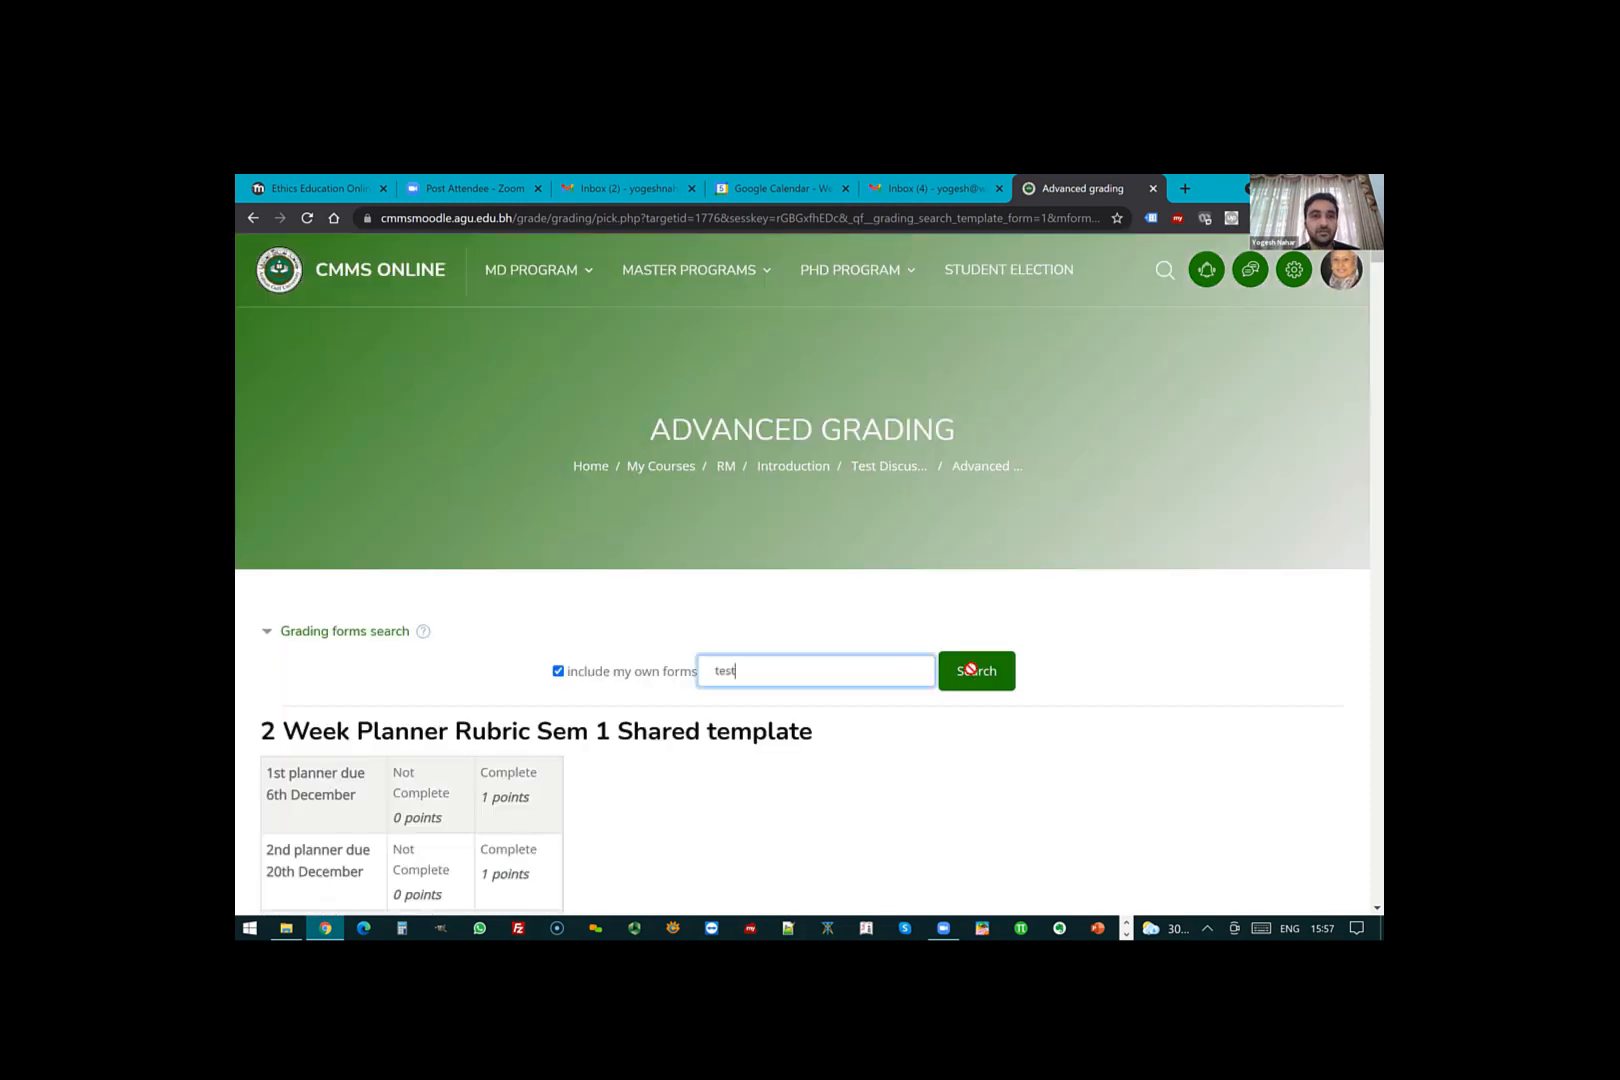
click(970, 669)
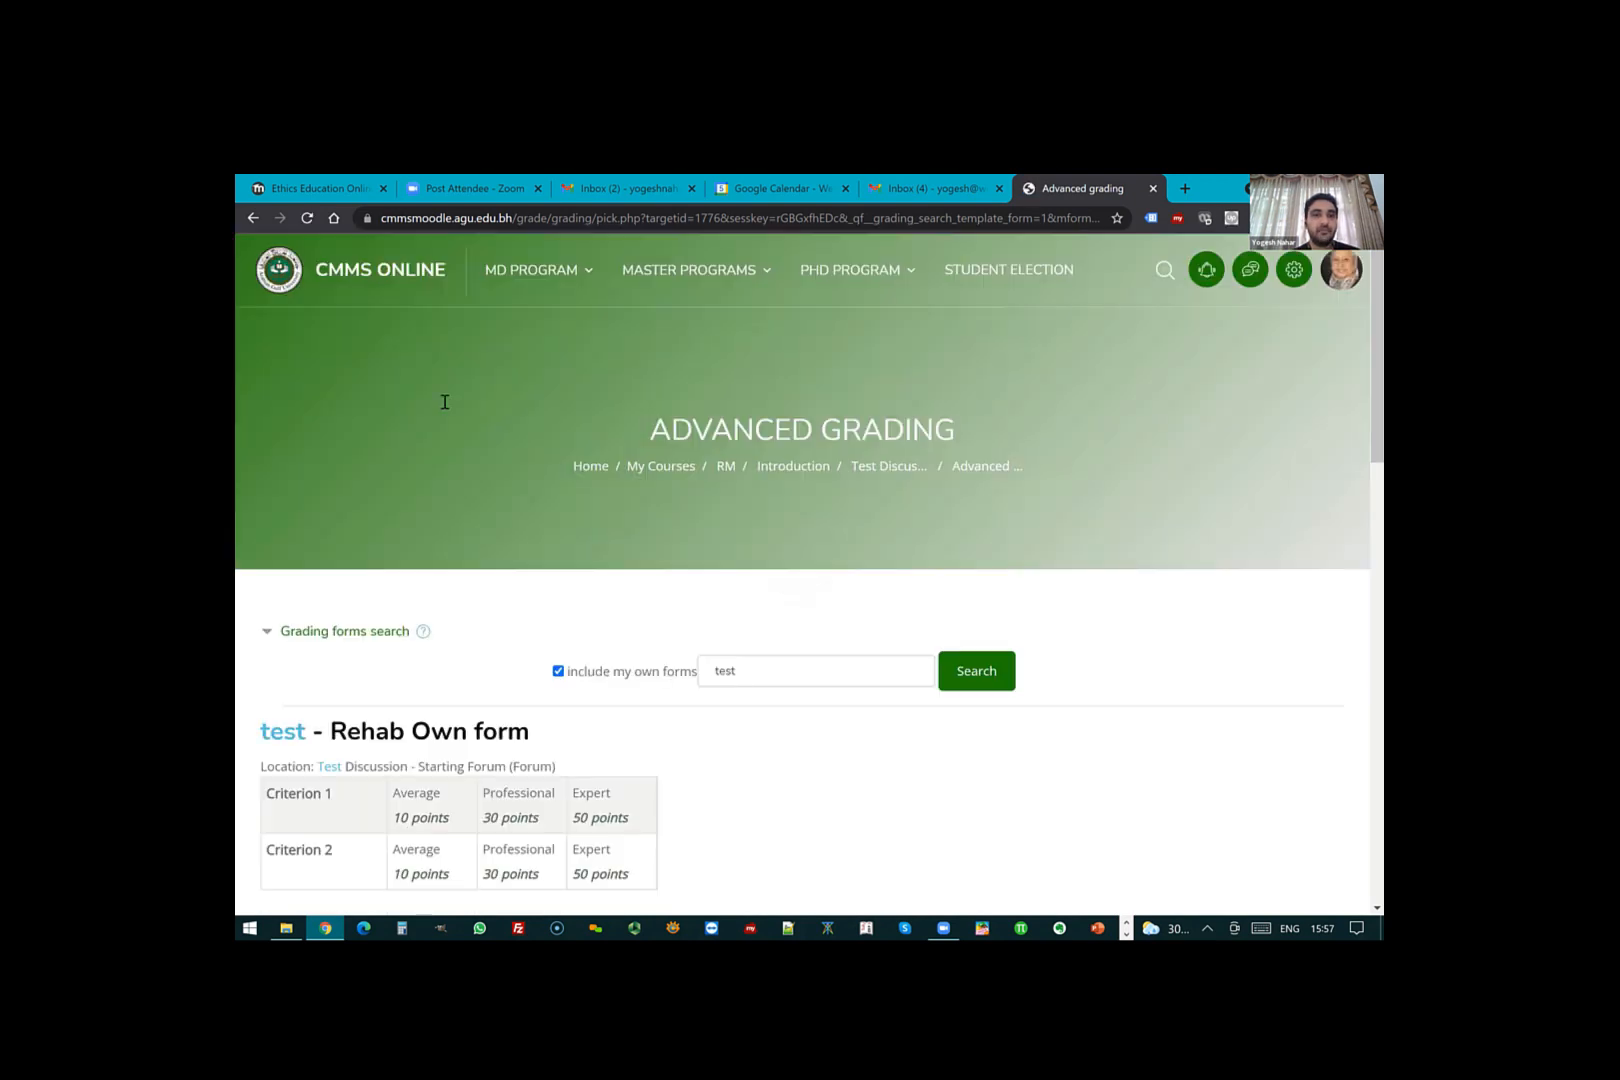
- Use the own test rubric from Test Discussion - Starting Forum as the template for Test Discussion 2 and review the resulting grading form
scroll(495, 401, down, 3)
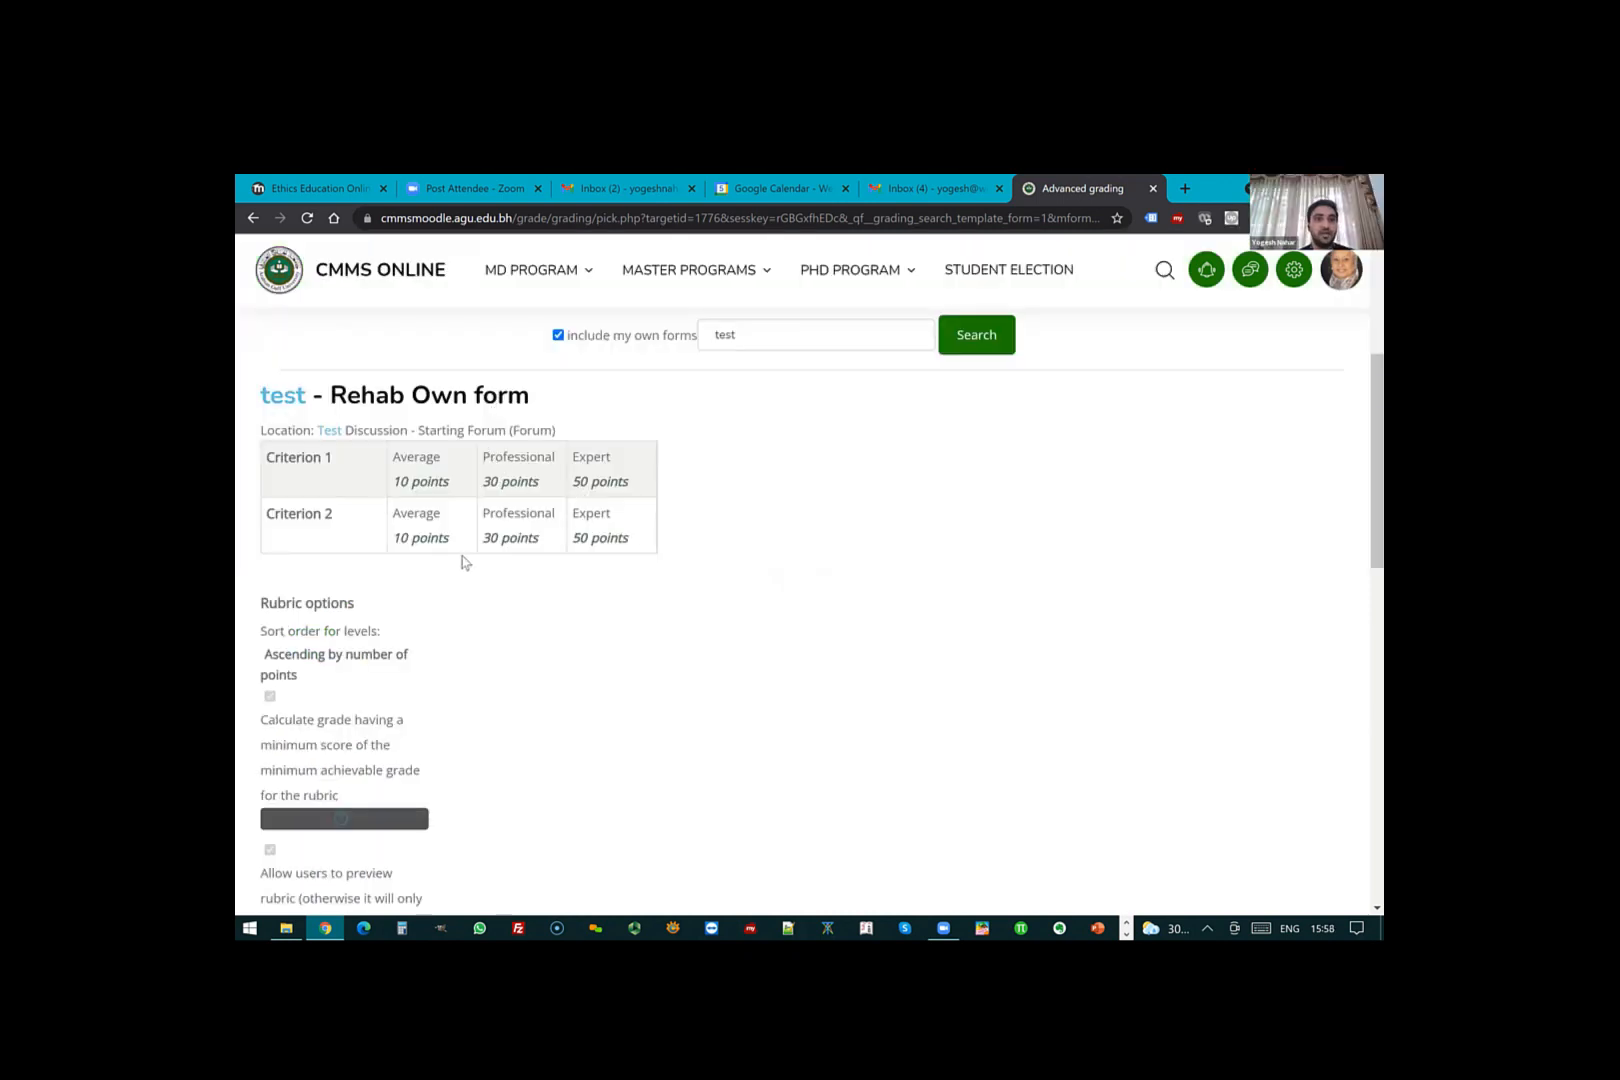
scroll(340, 759, down, 3)
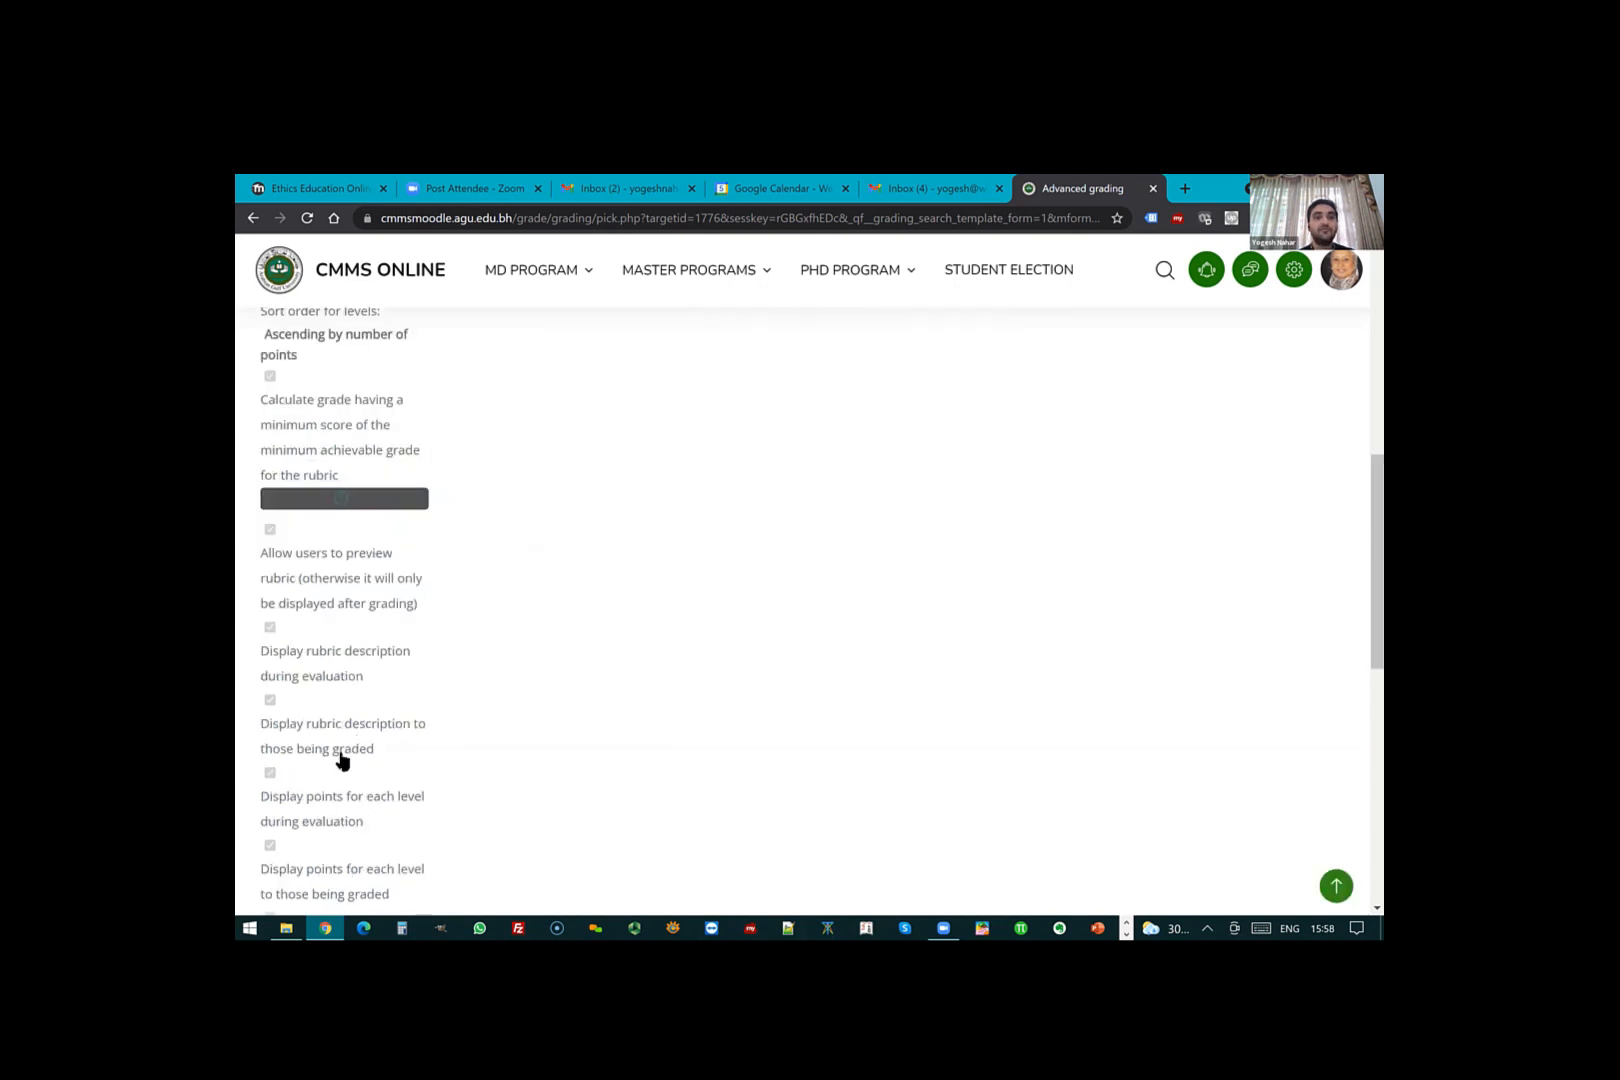
scroll(342, 757, down, 3)
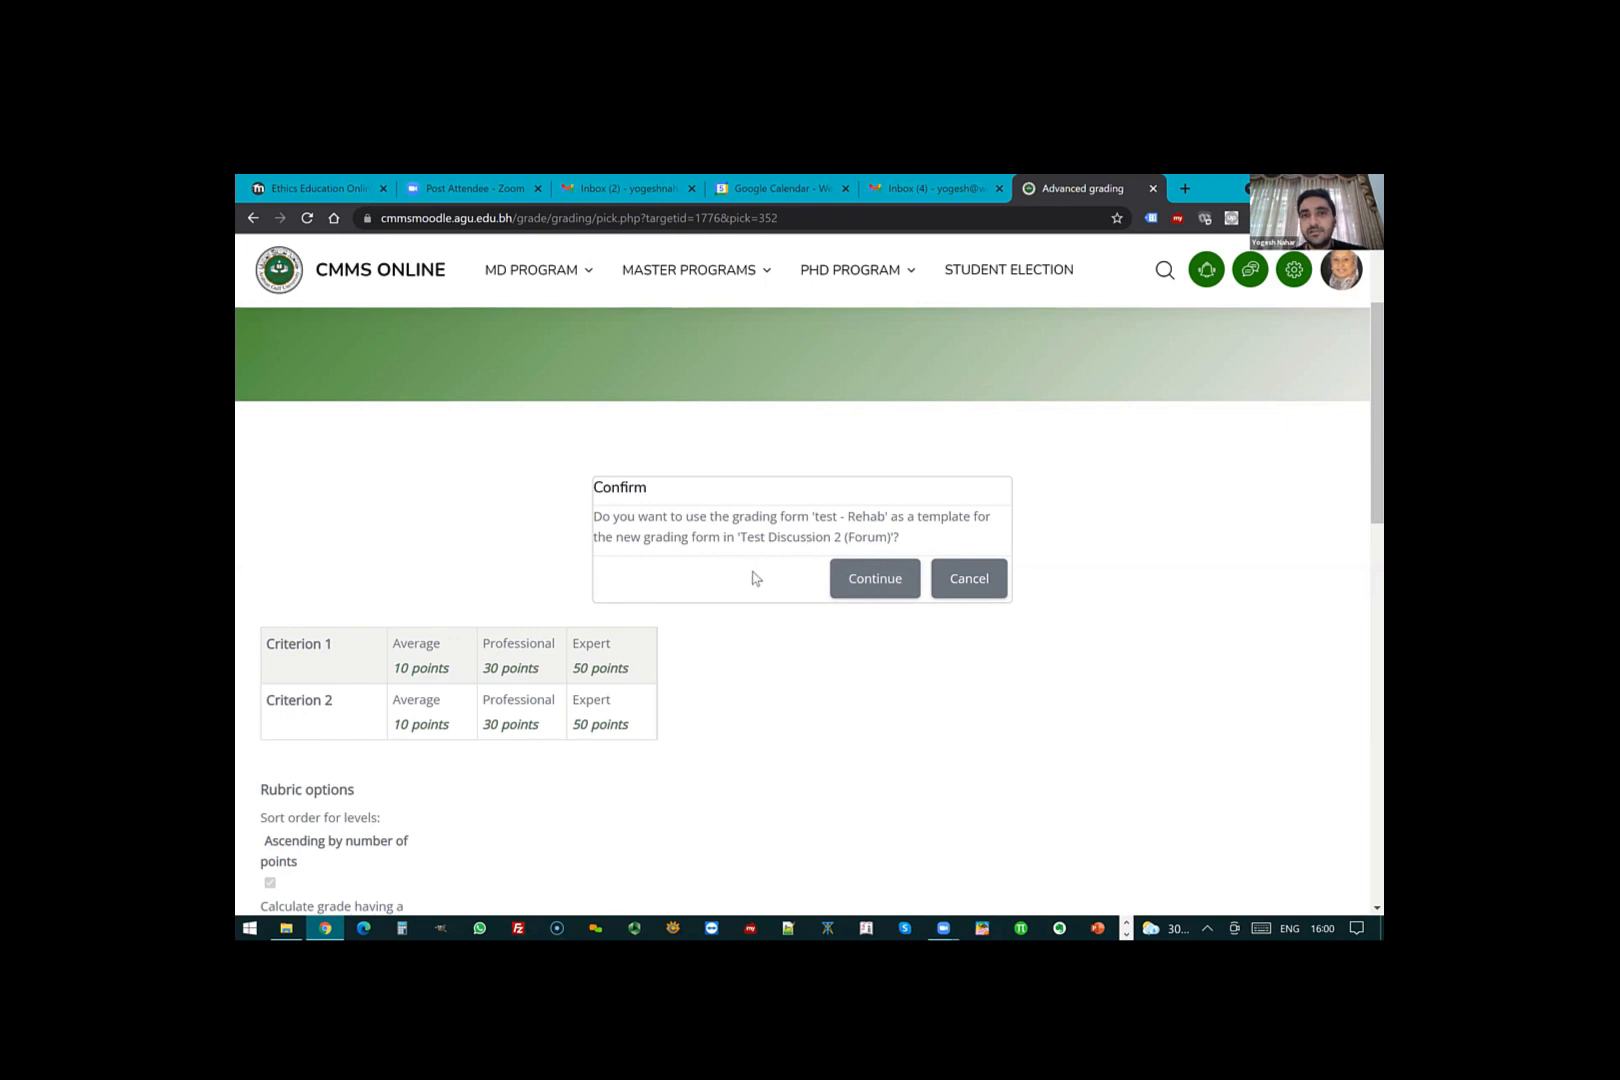
click(866, 580)
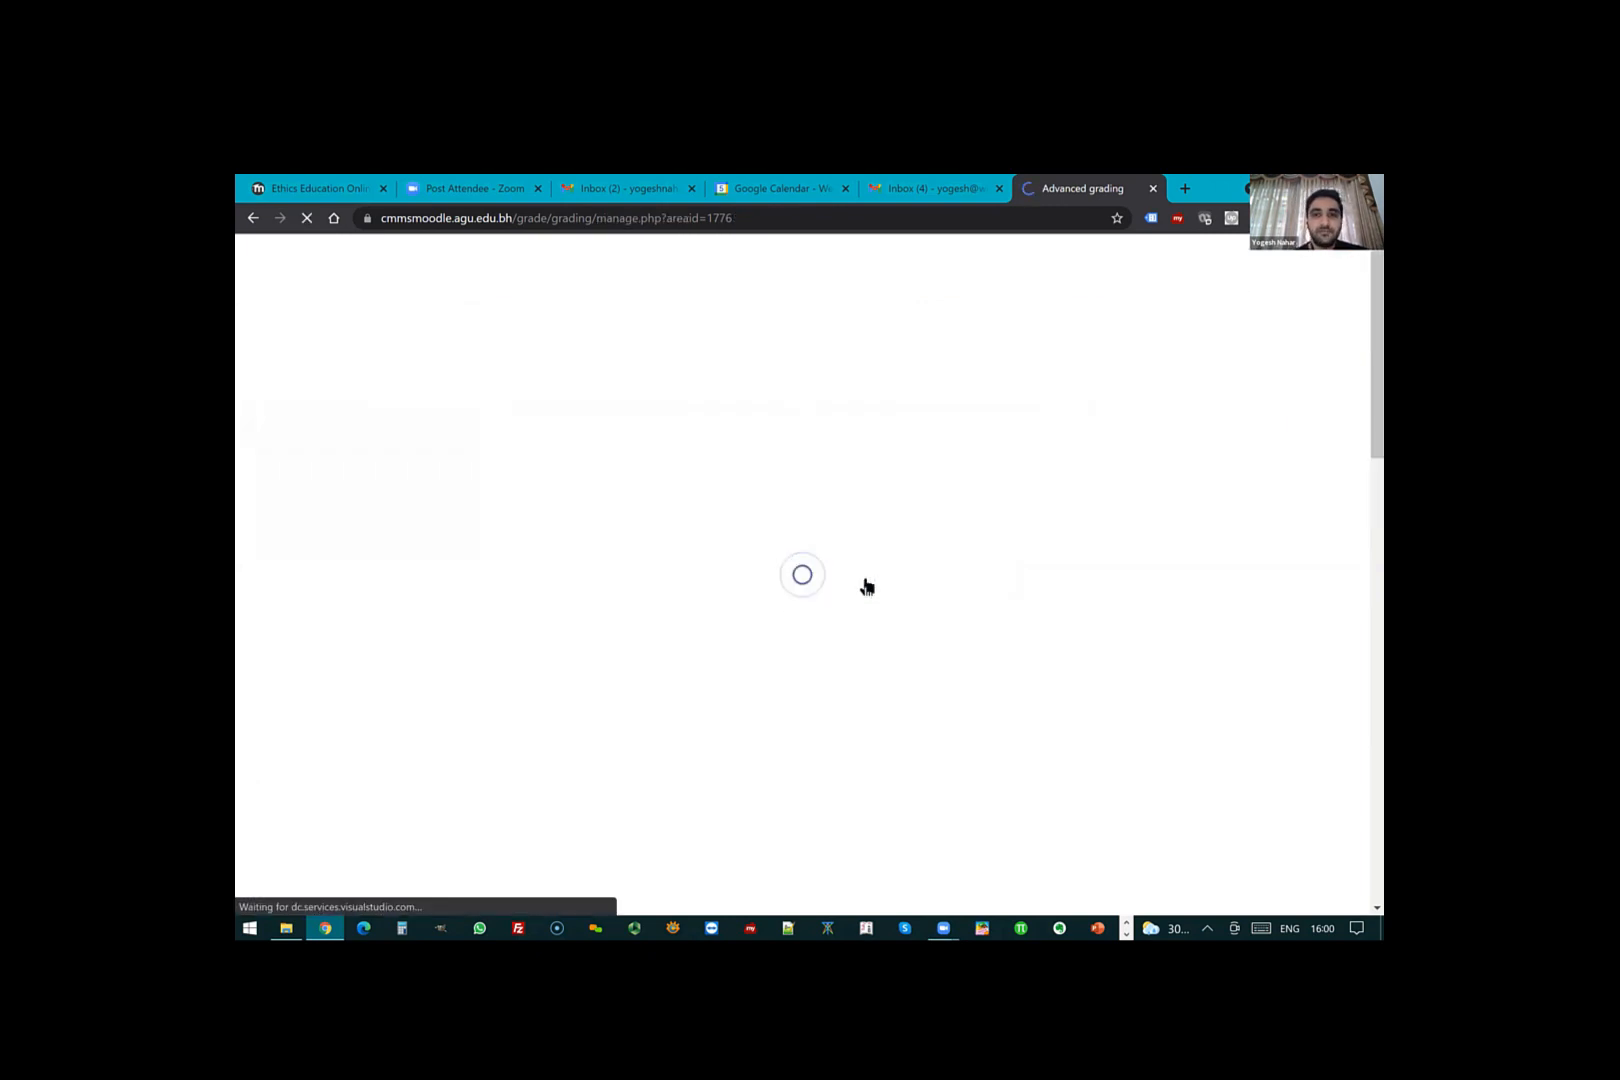
scroll(754, 578, down, 5)
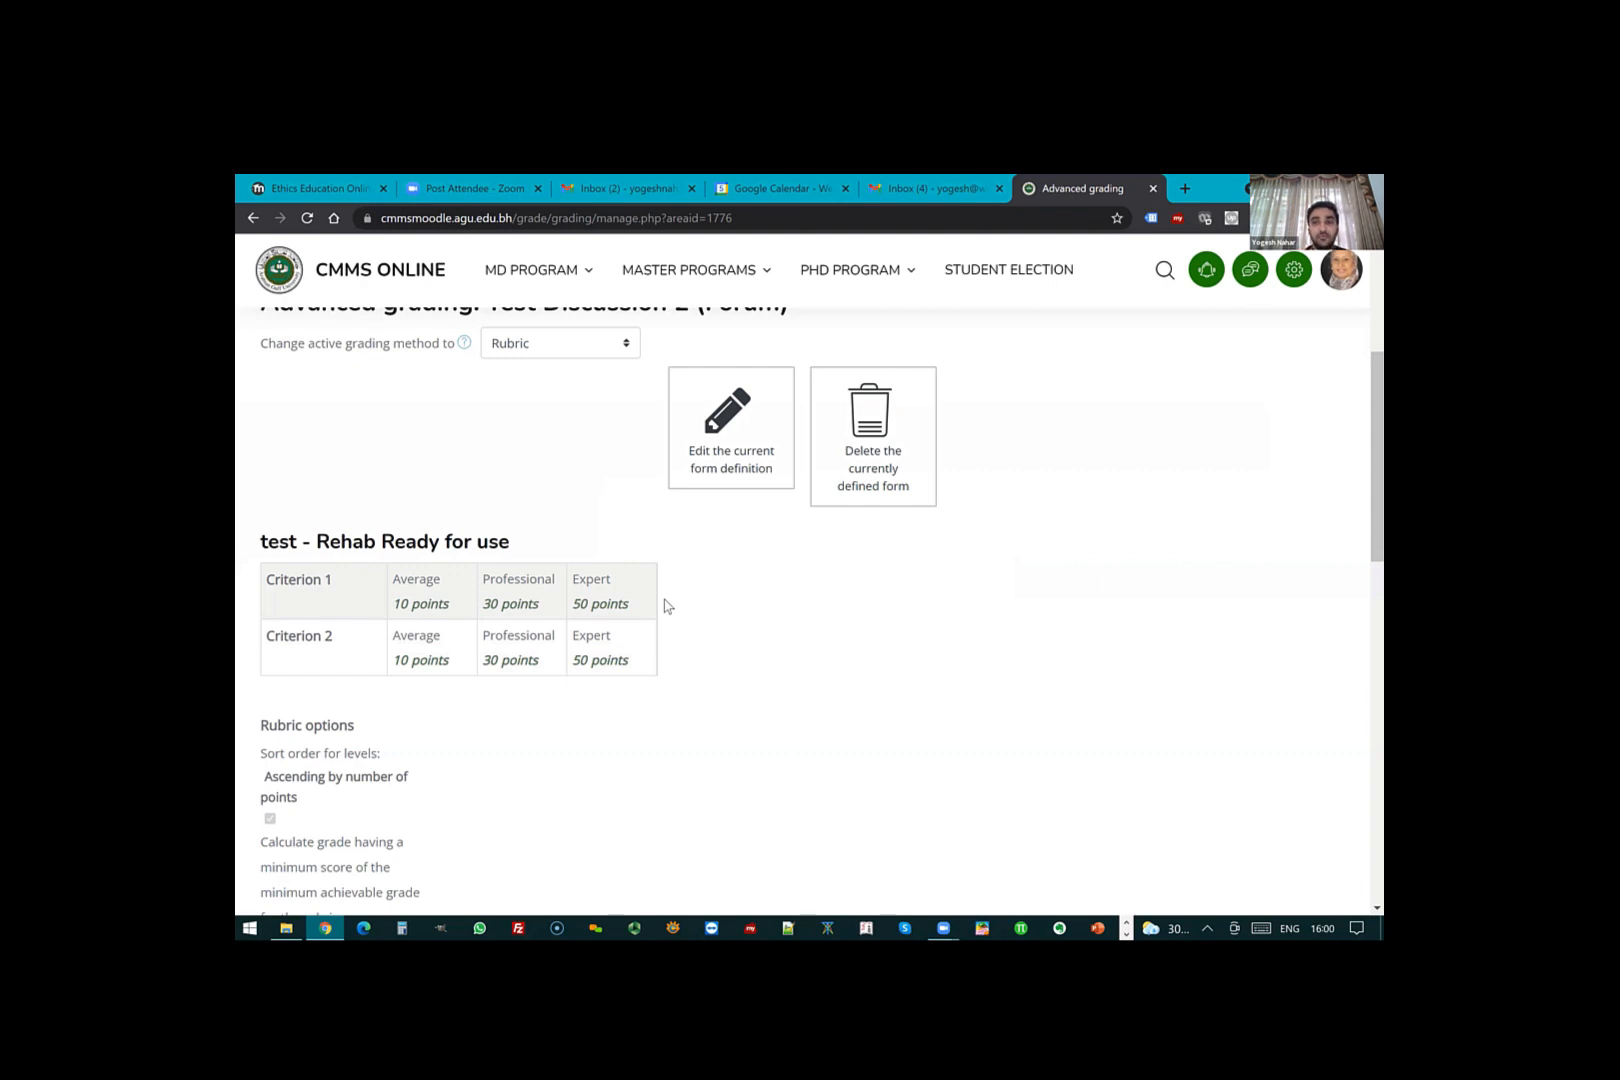
scroll(668, 604, up, 1)
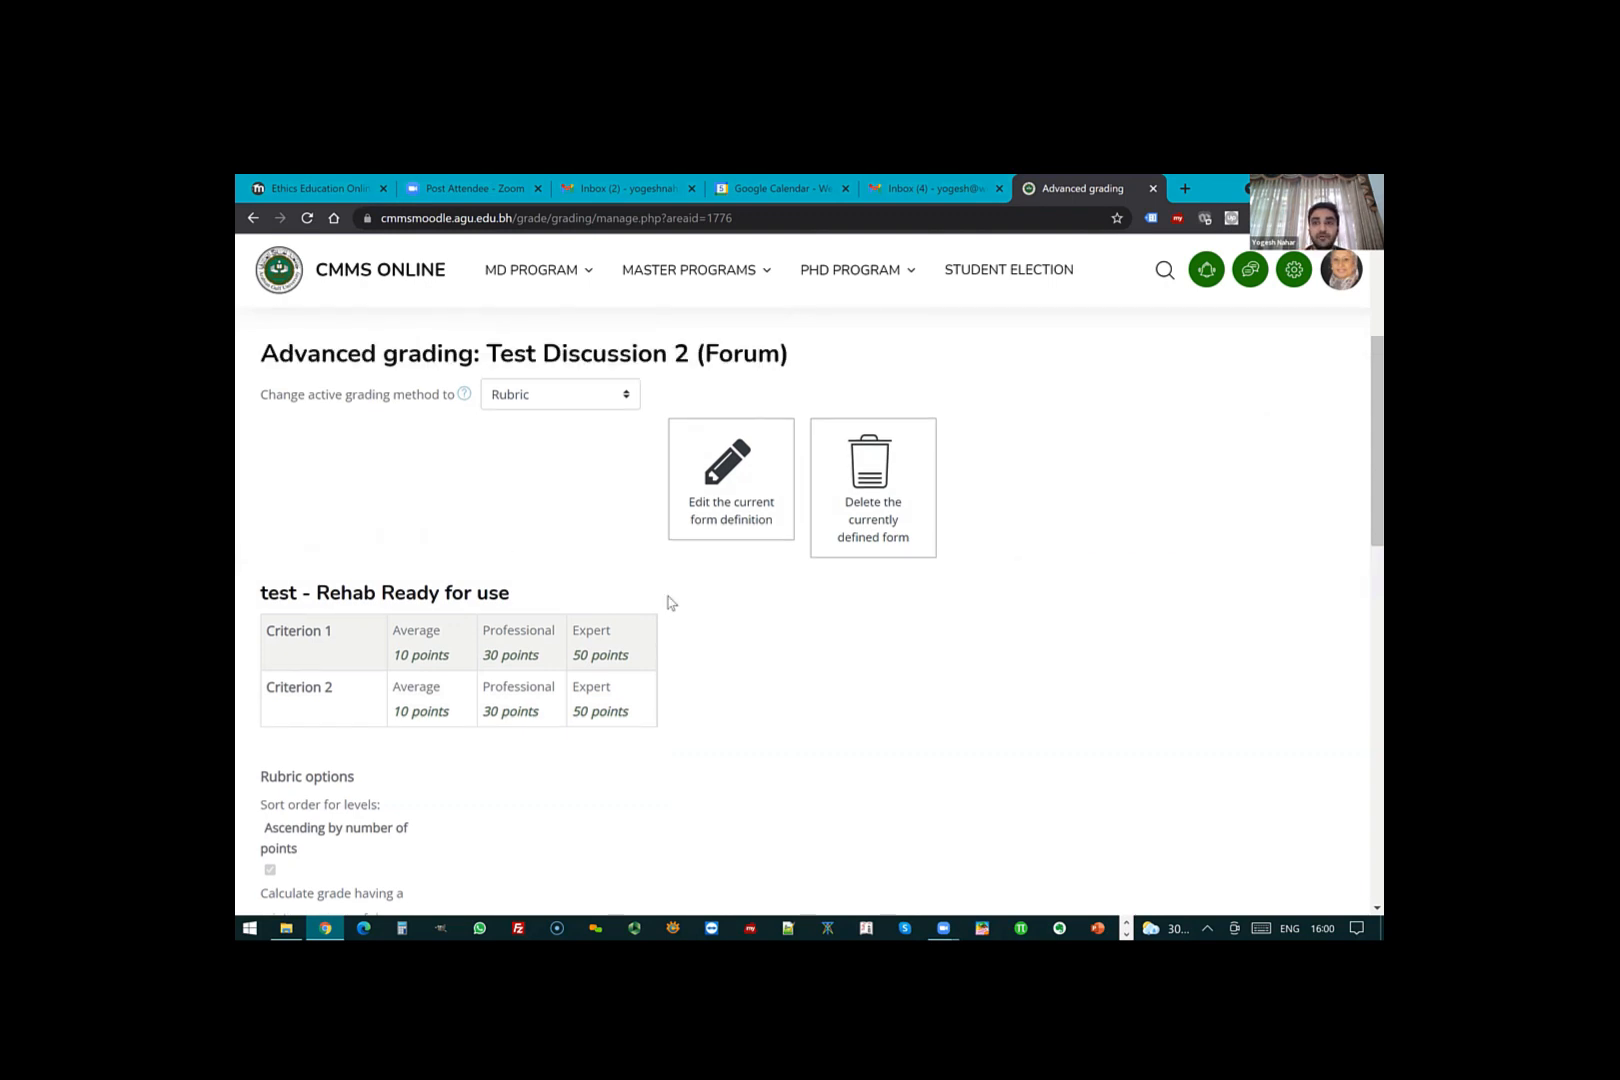
scroll(668, 604, down, 3)
scroll(668, 601, down, 5)
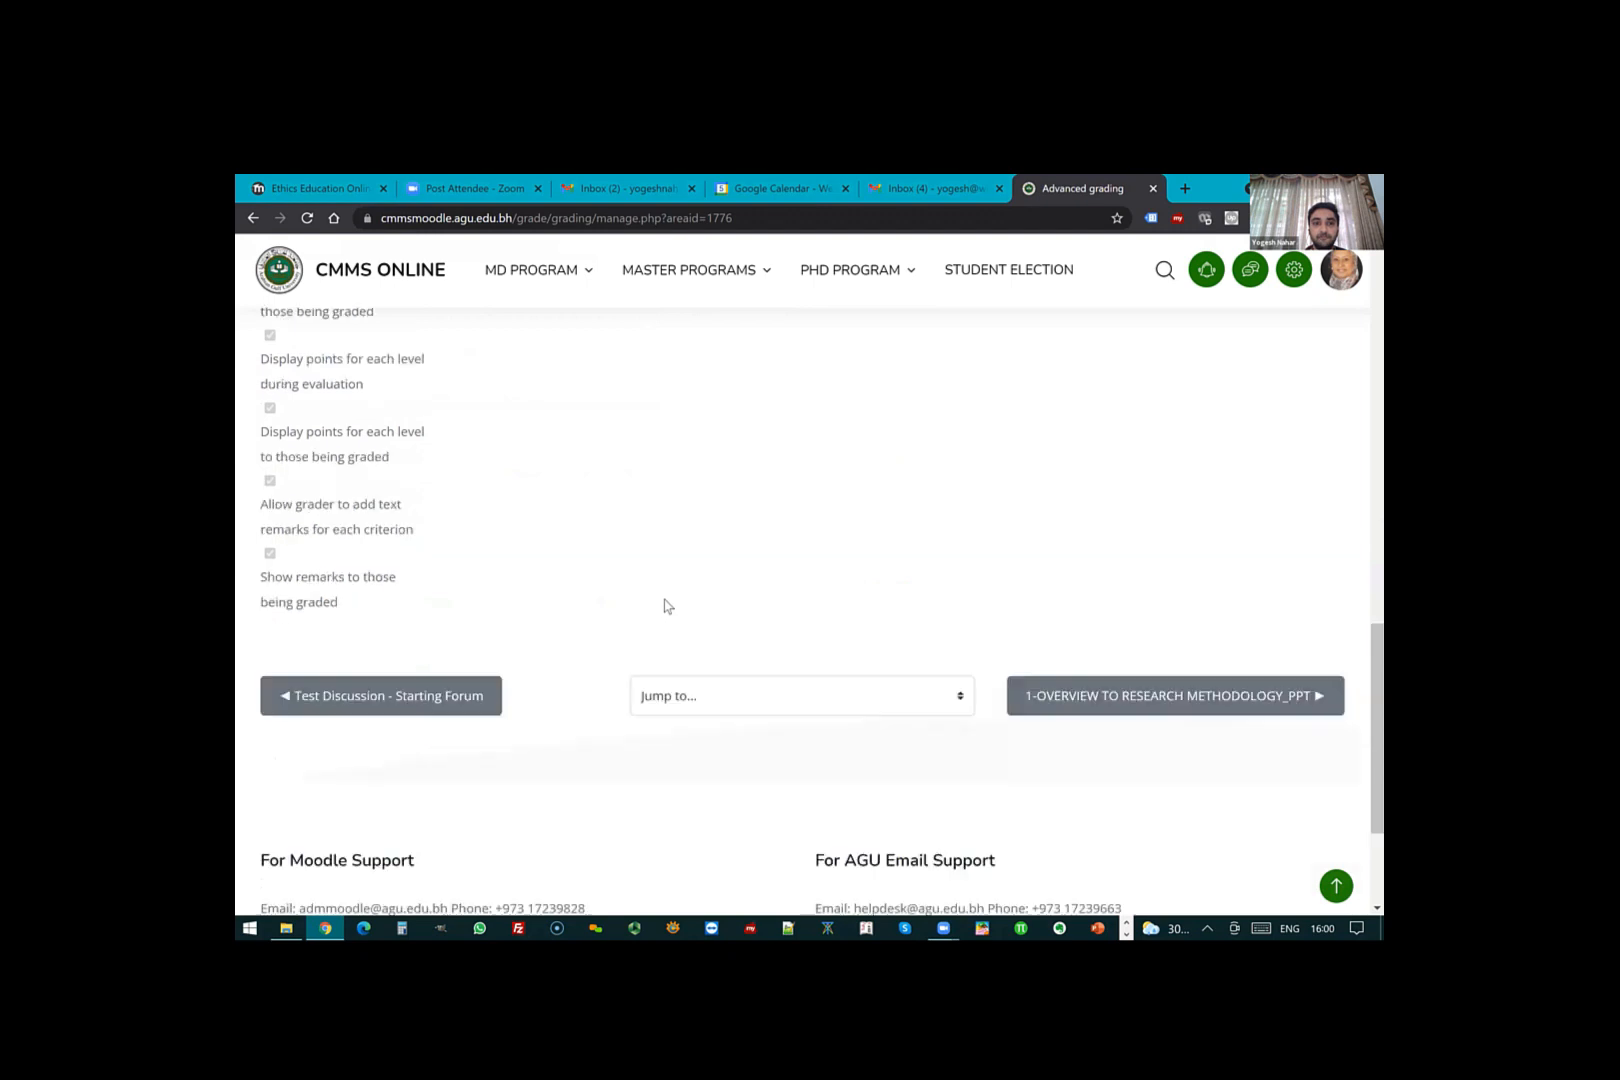
scroll(667, 600, up, 10)
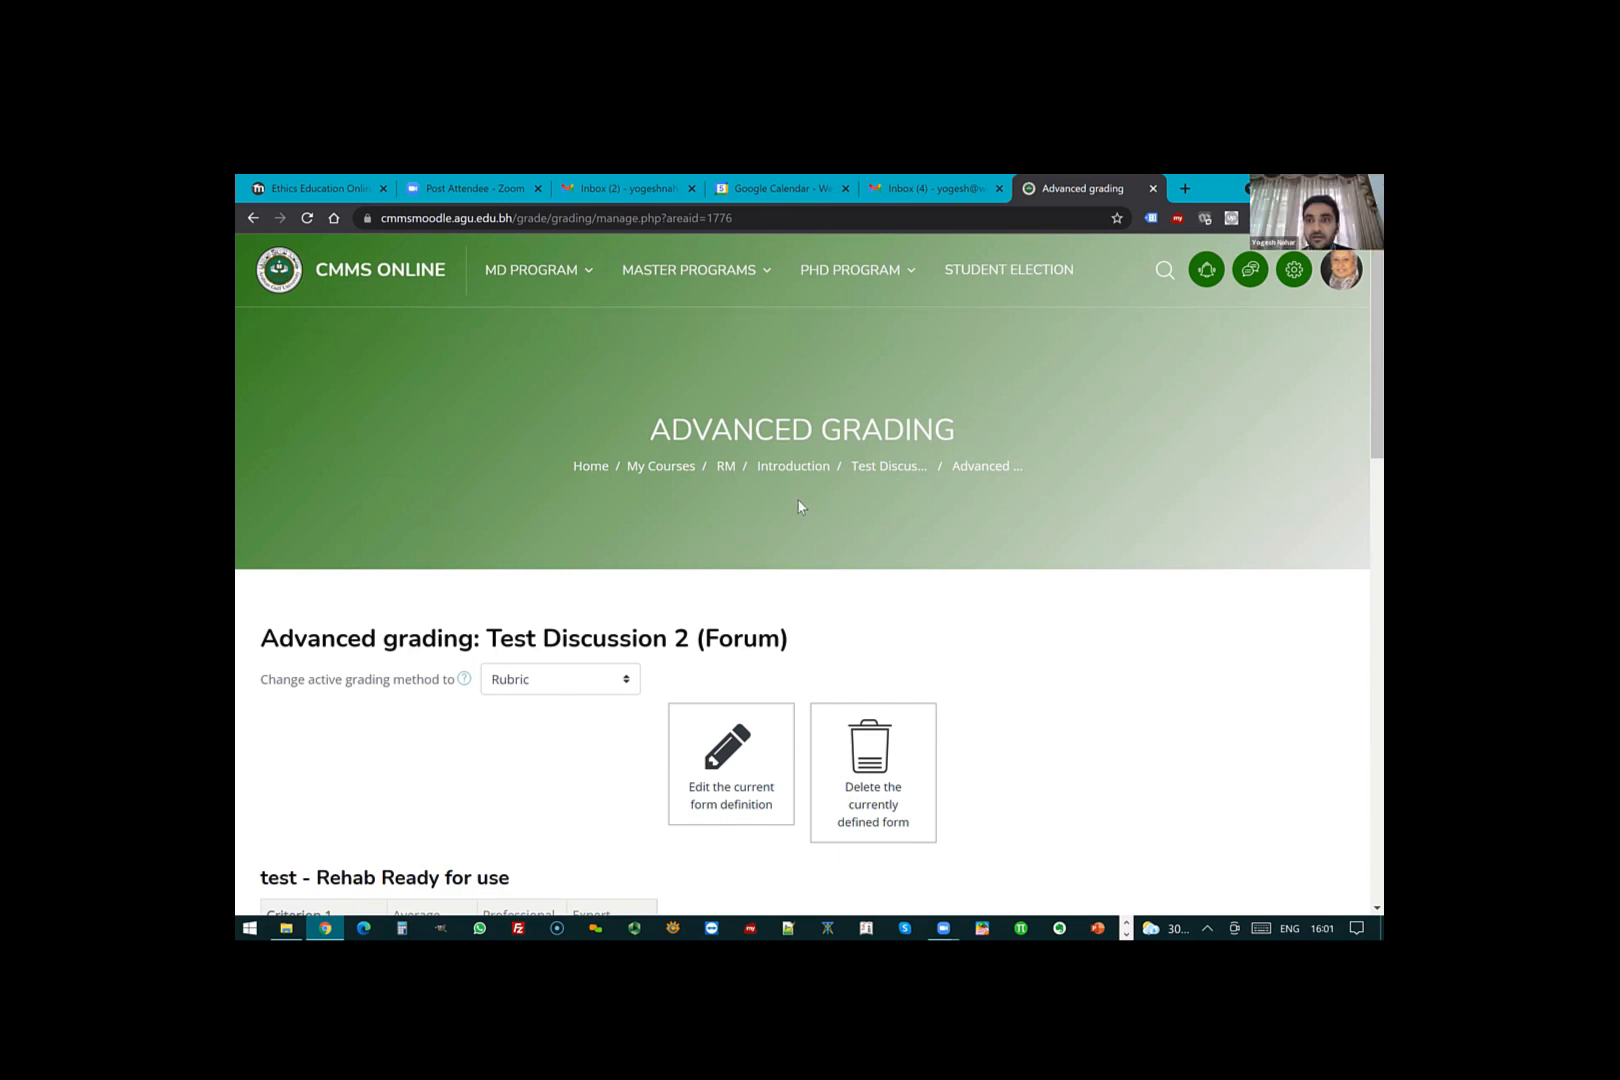
- Return to the Research Methods course and open the user grading view of Test Discussion - Starting Forum
scroll(802, 497, down, 3)
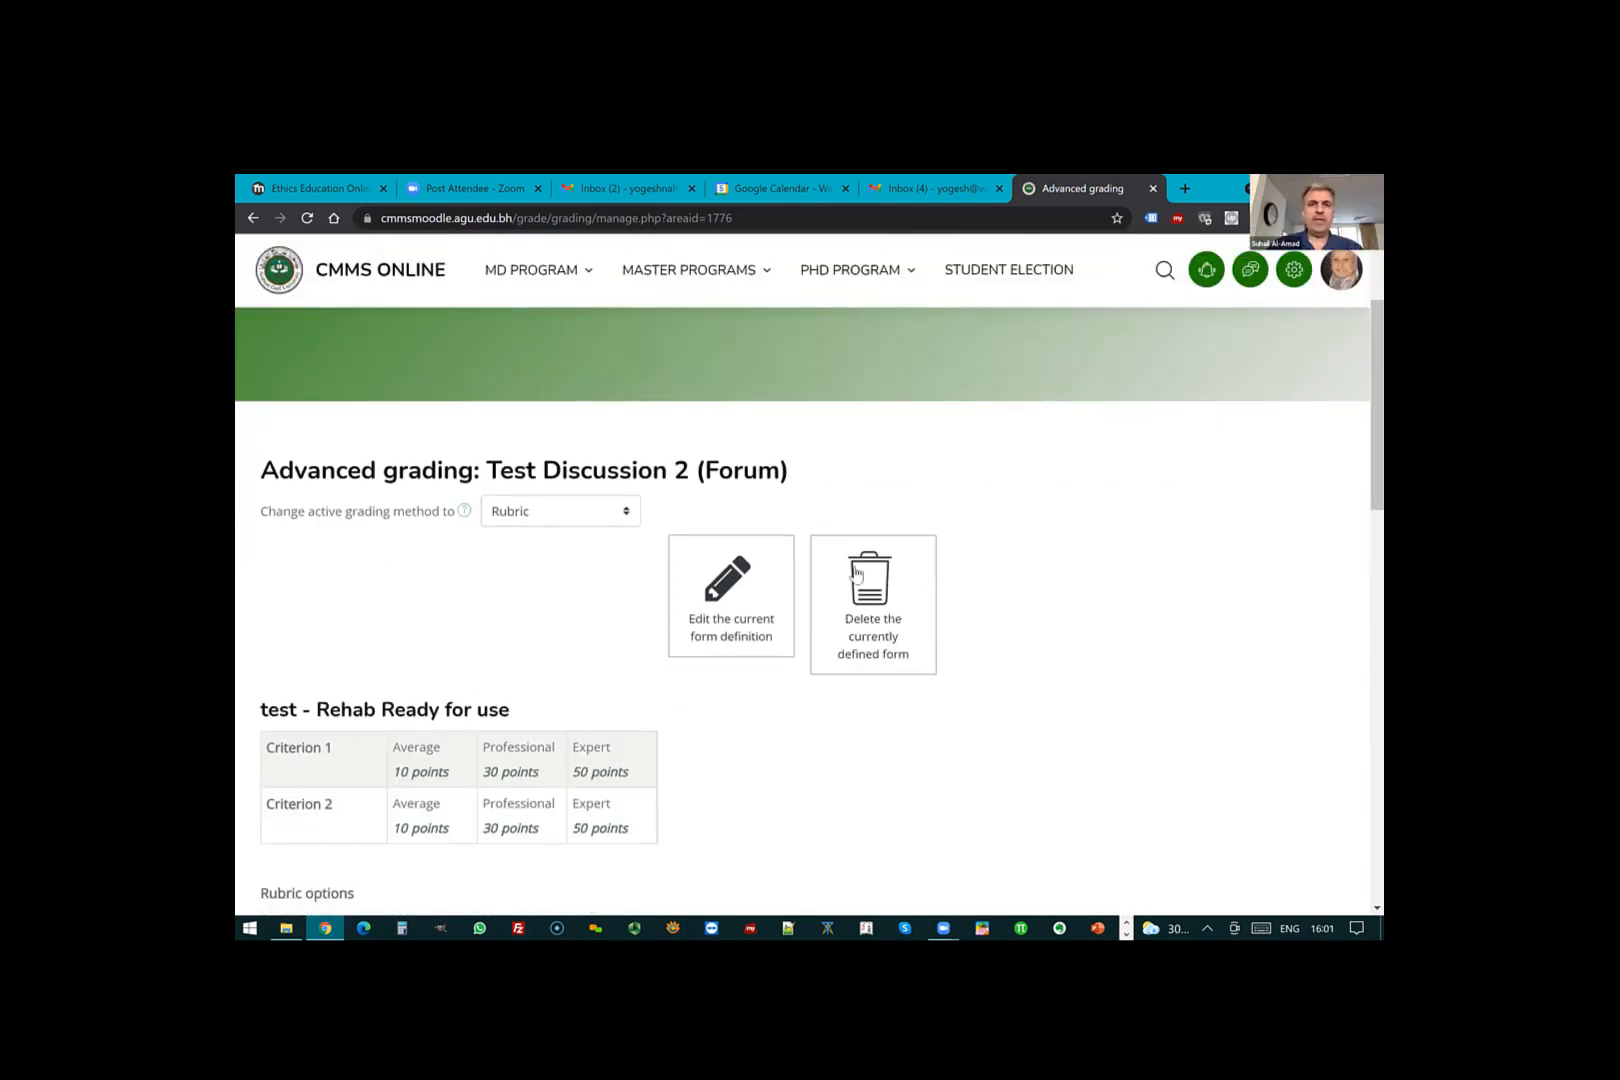
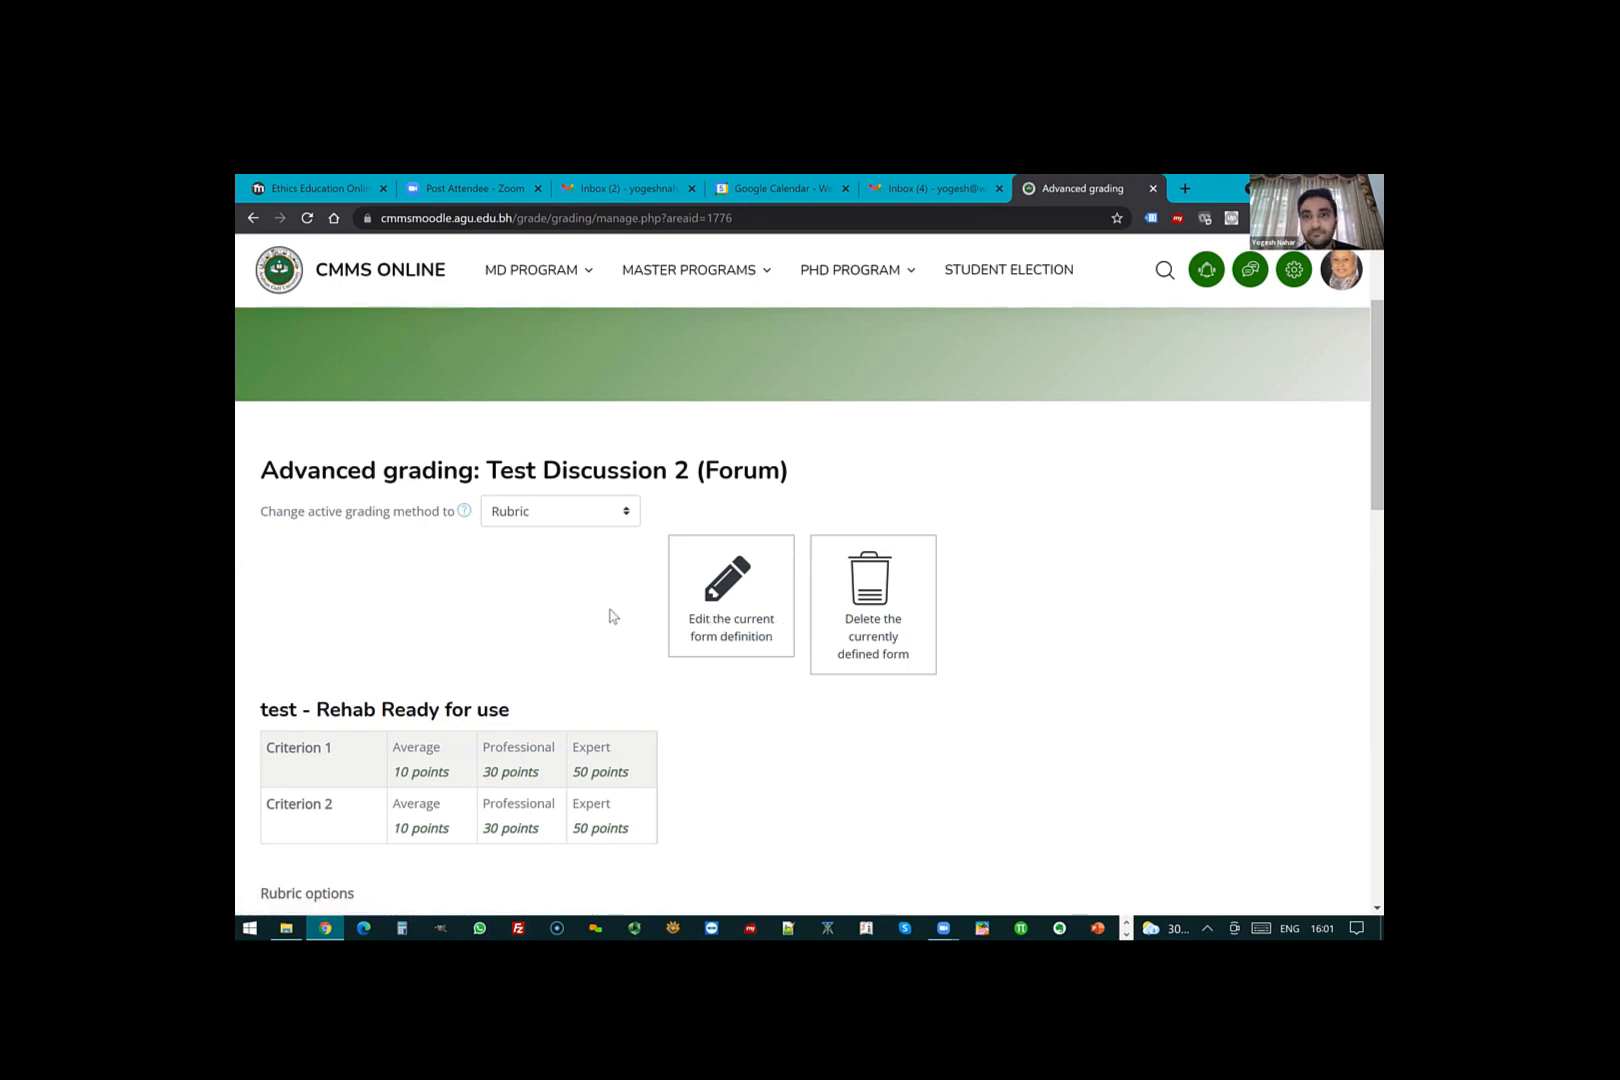
scroll(700, 550, up, 3)
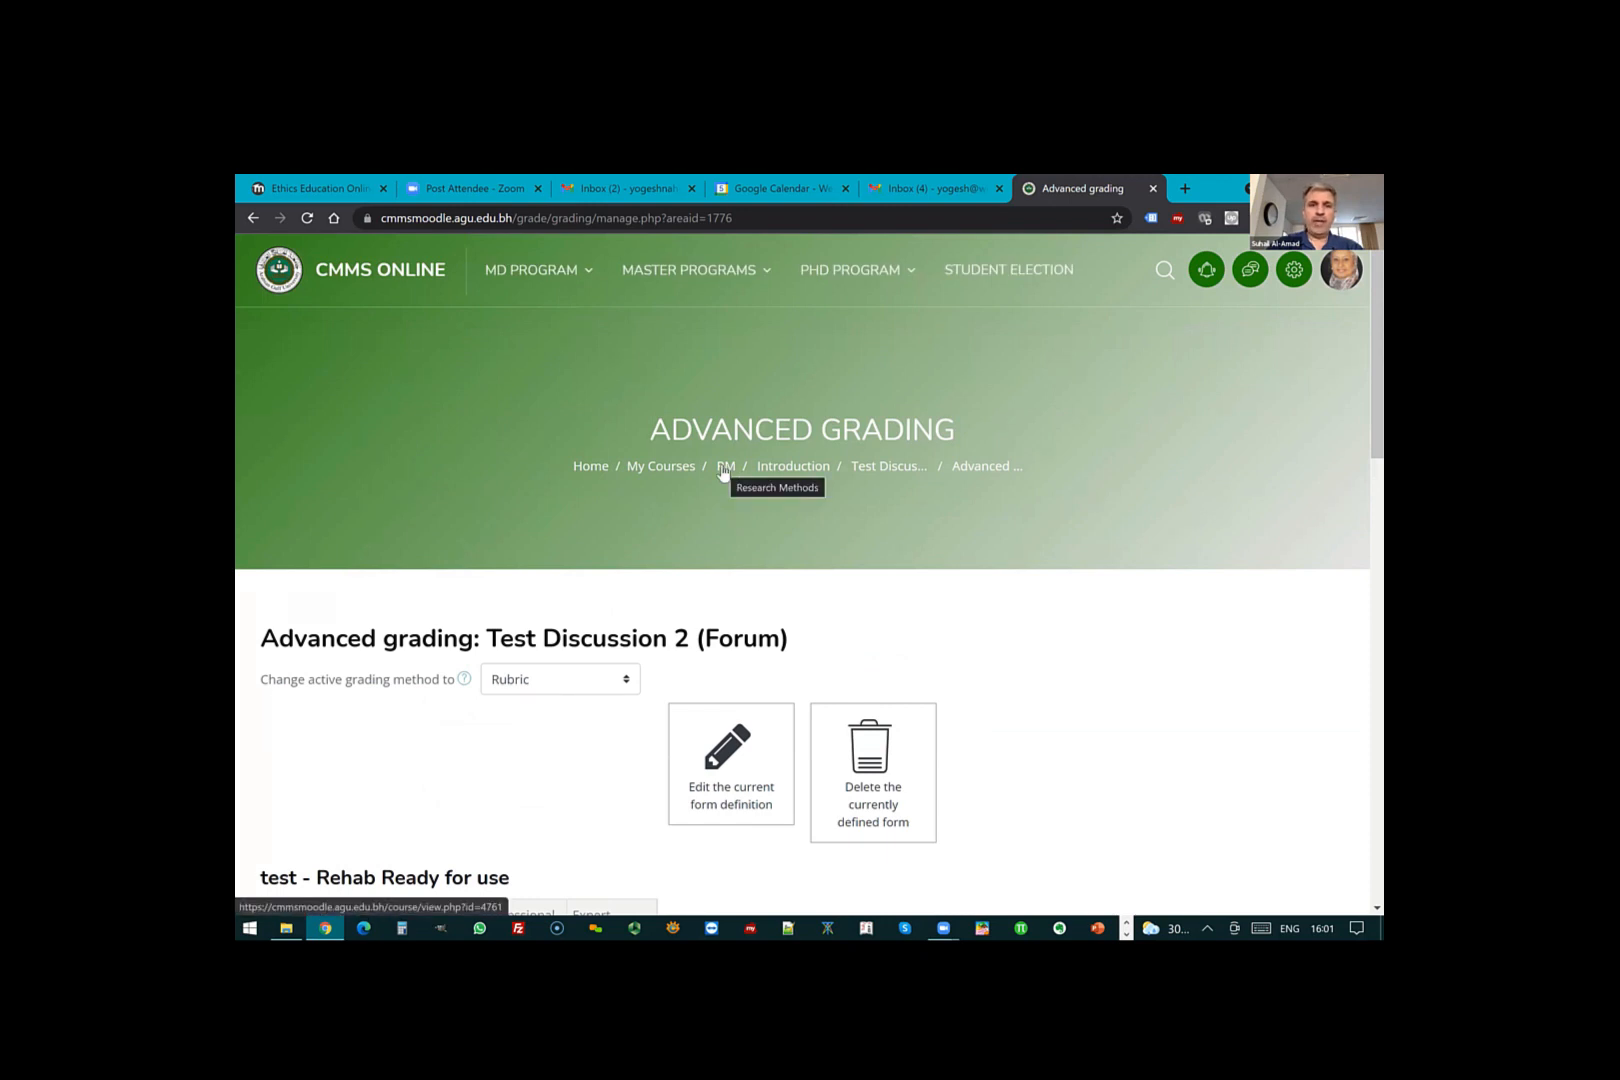
click(724, 470)
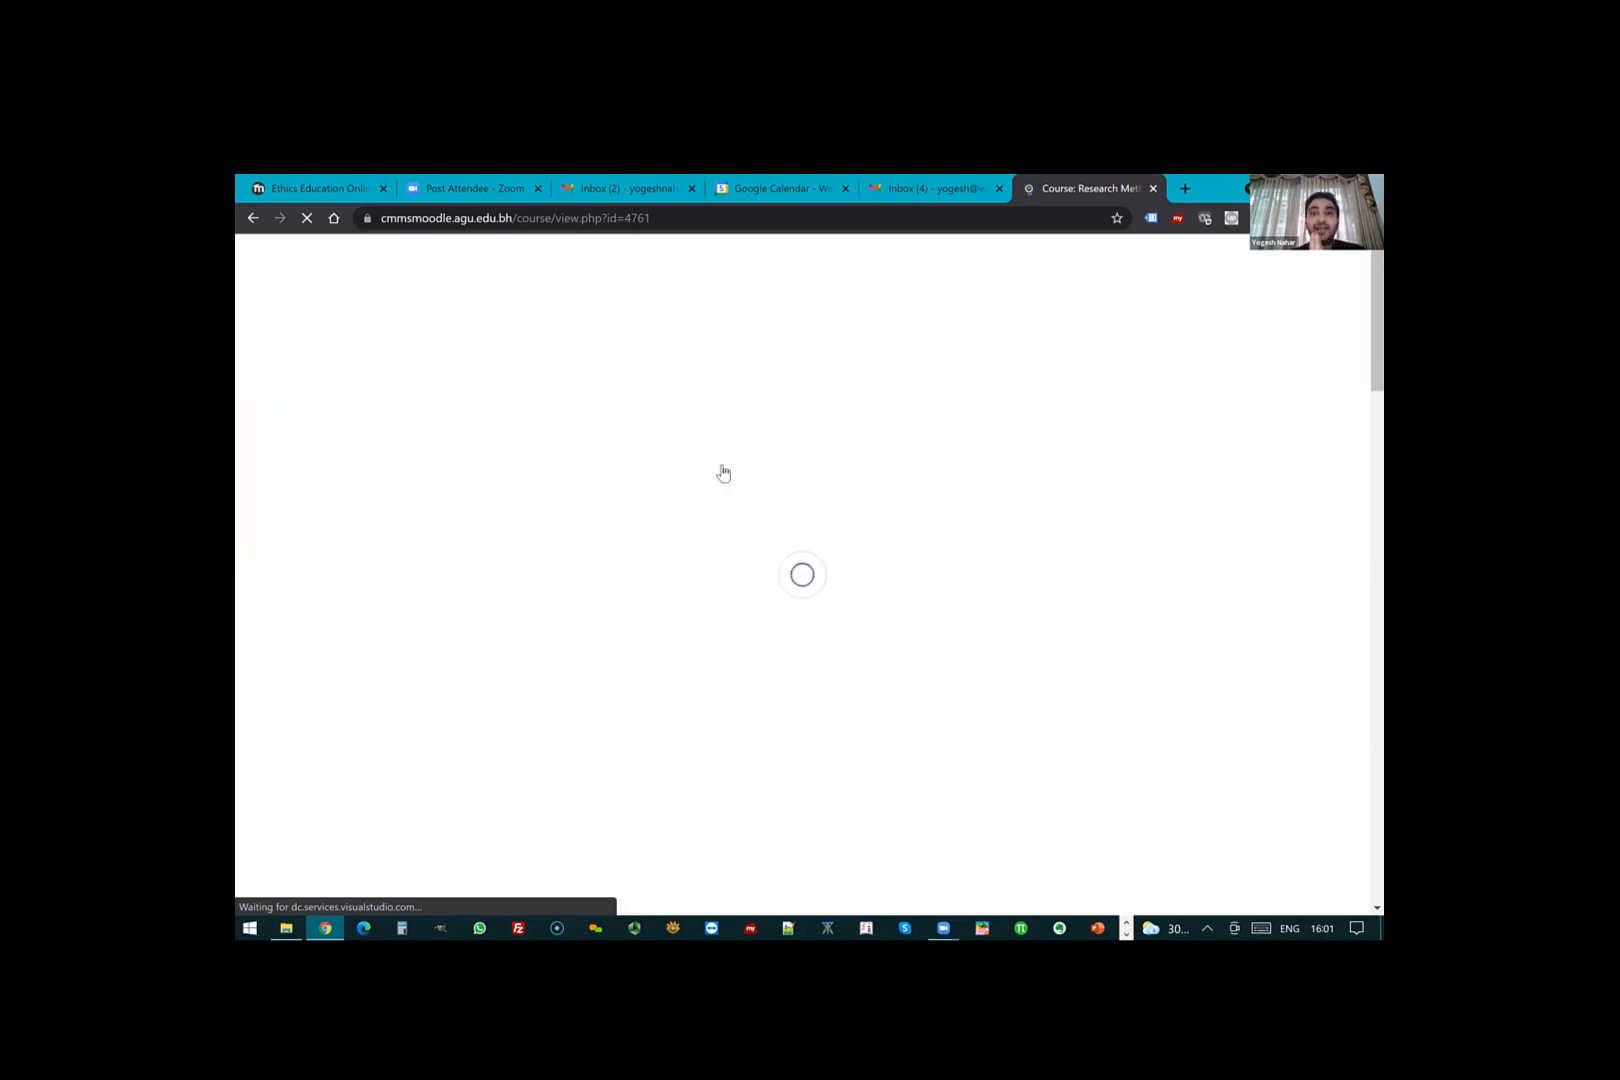
scroll(456, 662, down, 5)
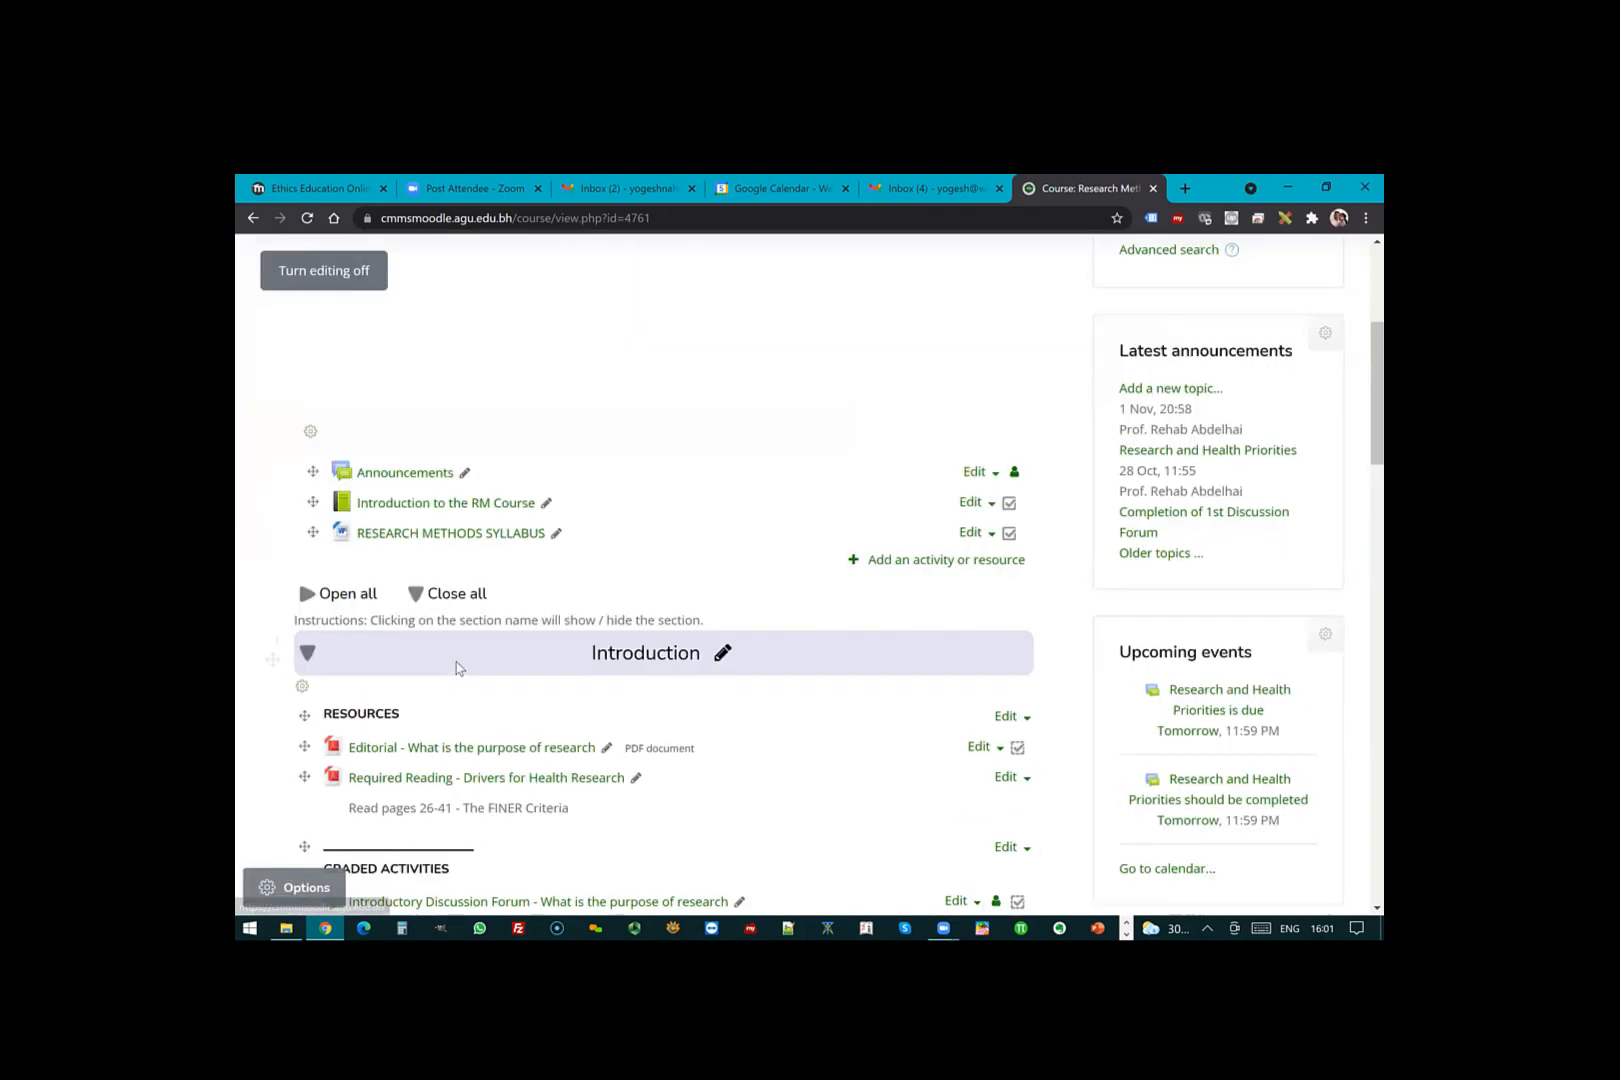
scroll(456, 662, down, 3)
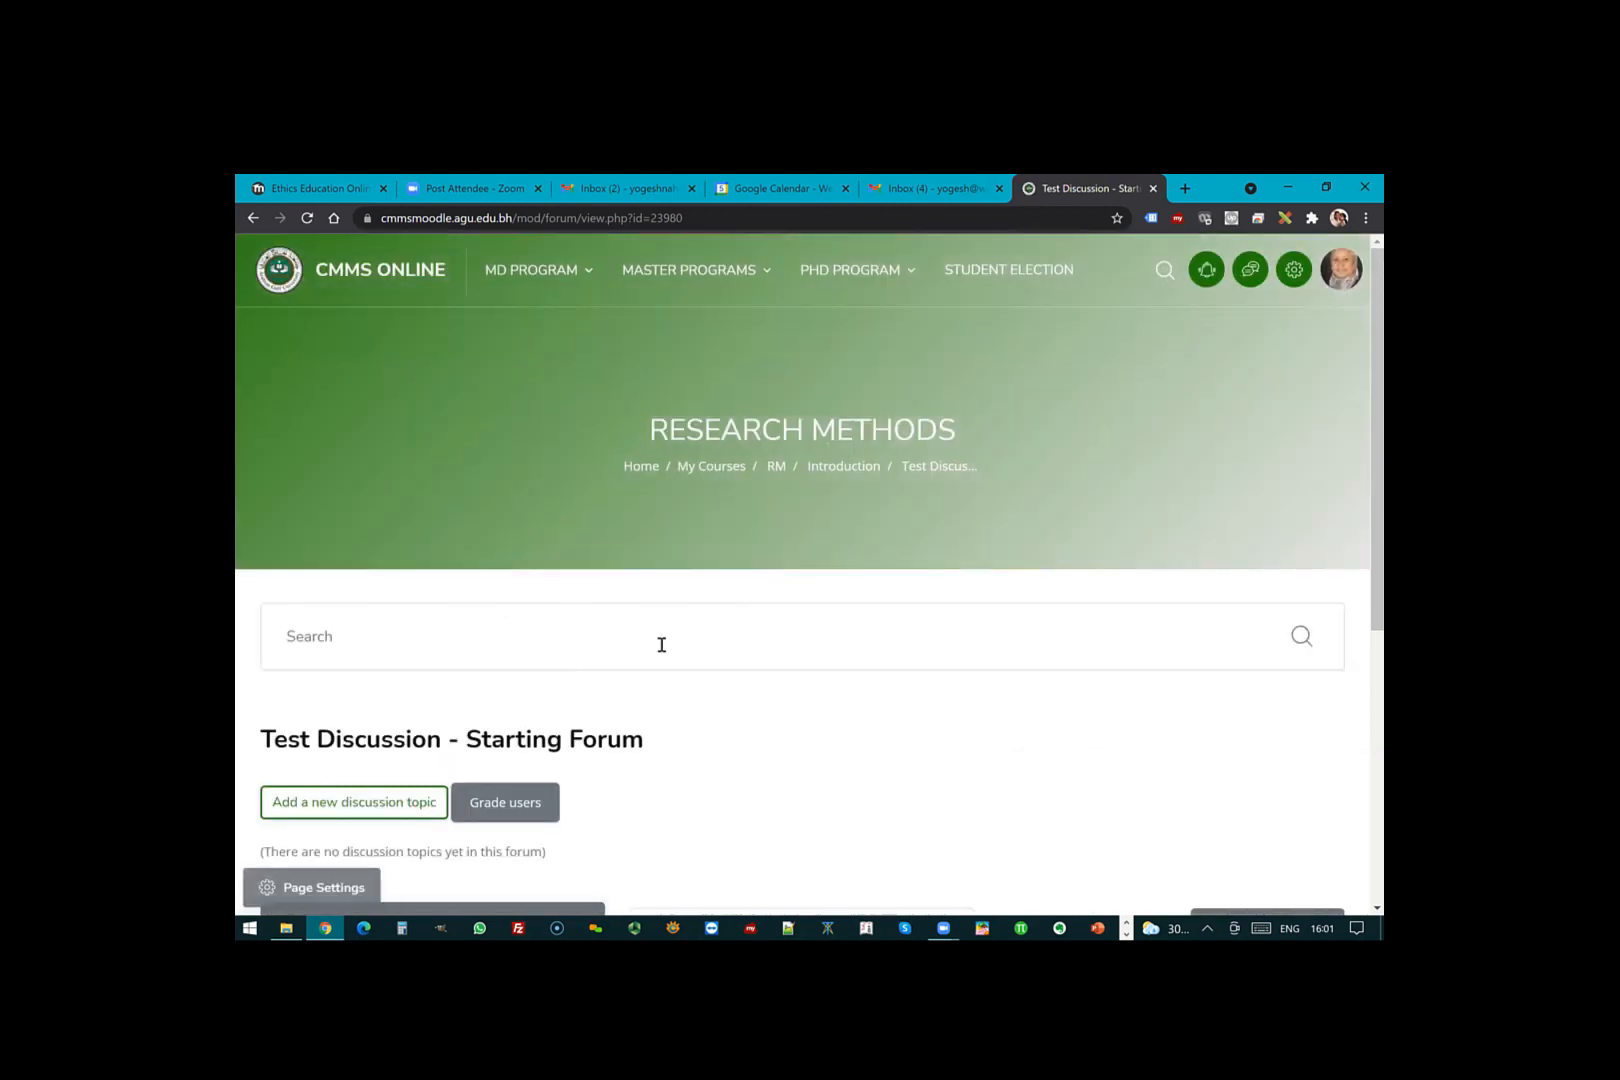
click(512, 810)
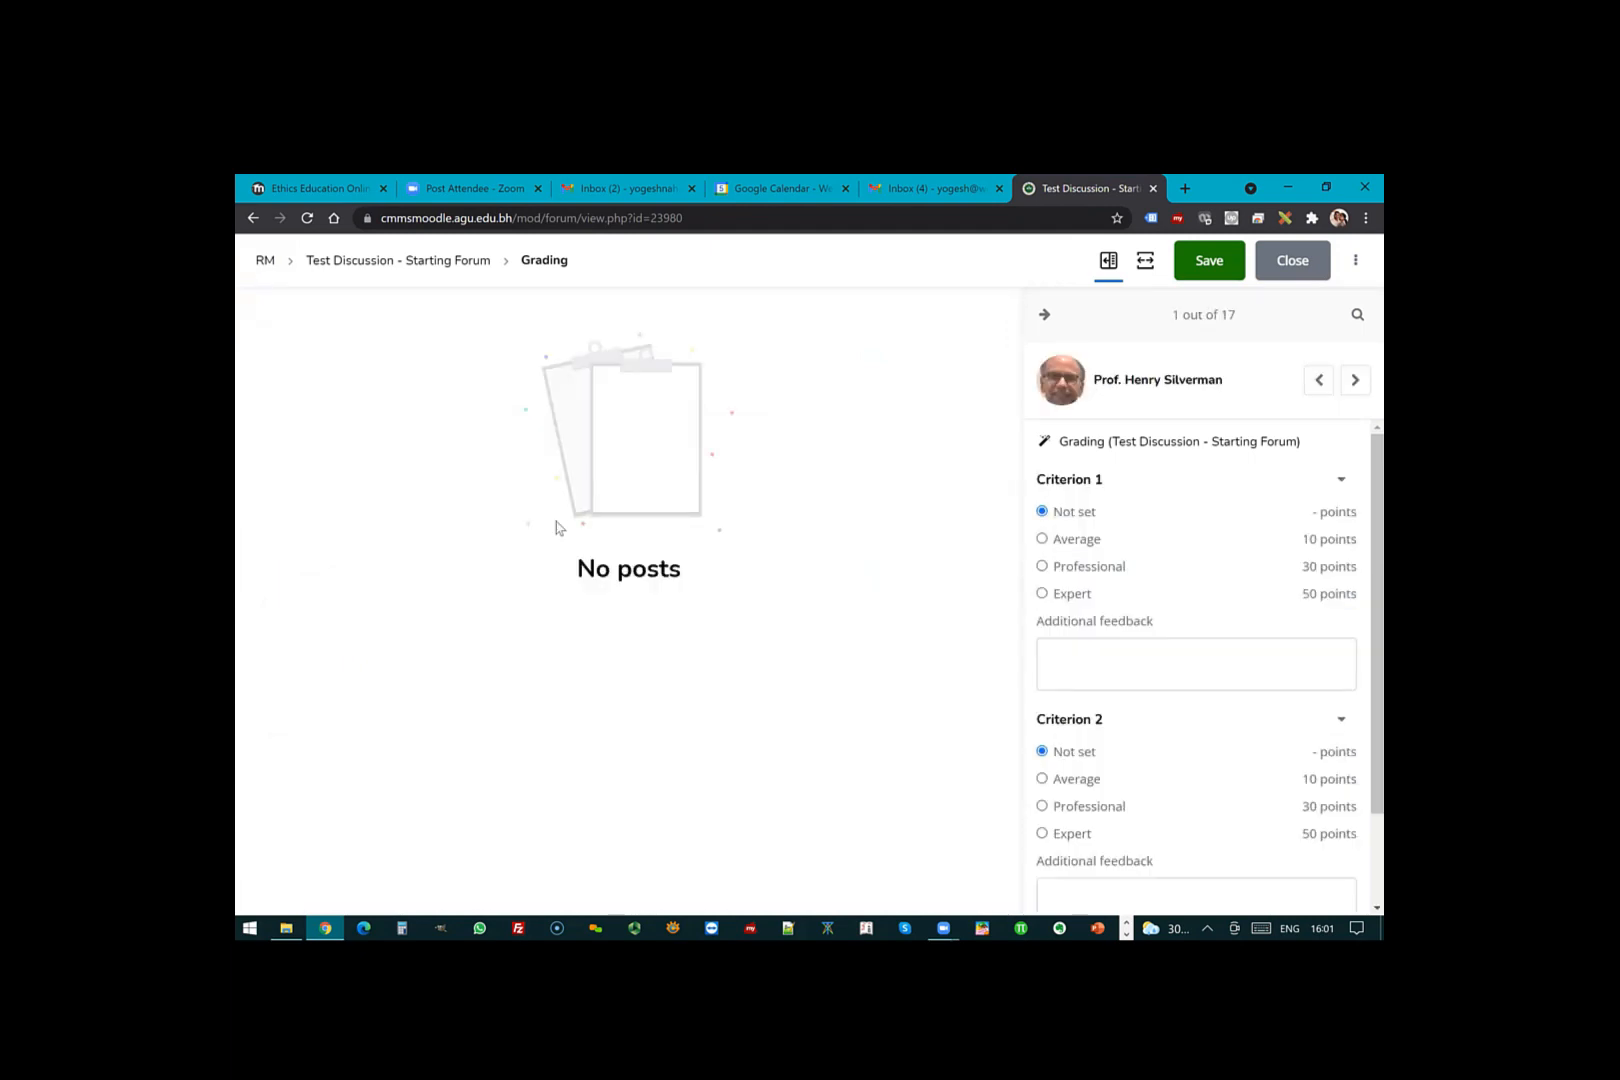
- Open the Introductory Discussion Forum and look through its discussion "Discuss - What is the purpose of research?"
click(253, 218)
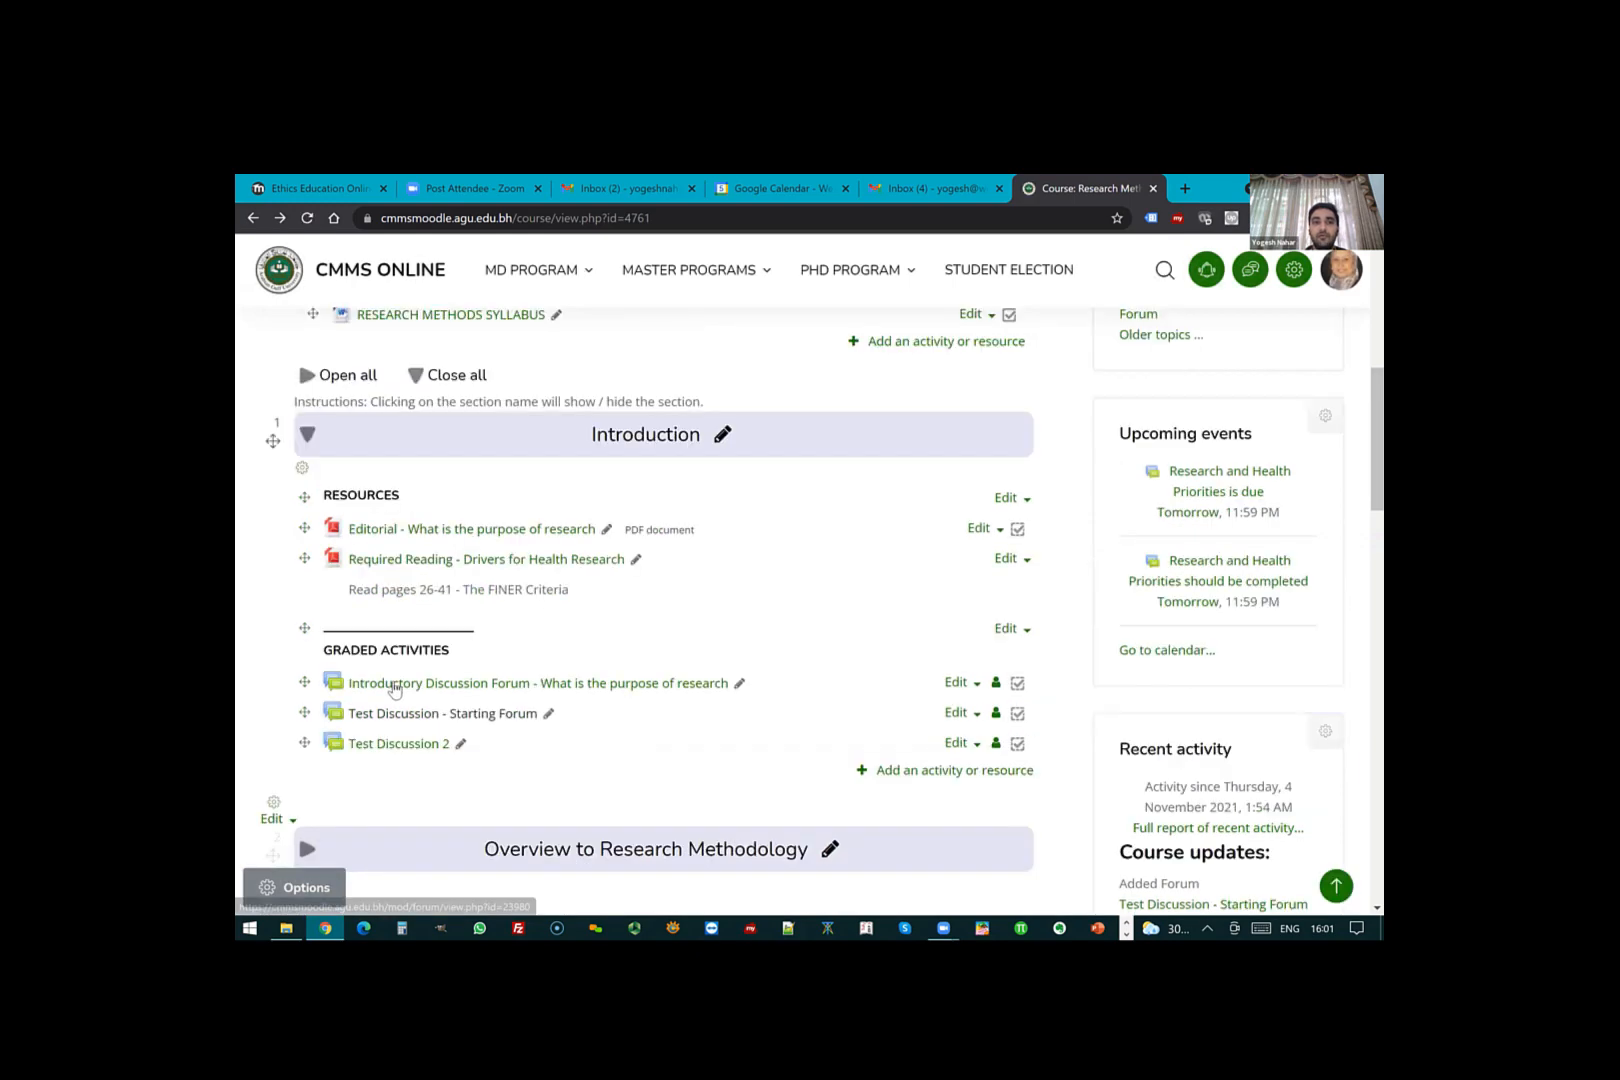
click(394, 685)
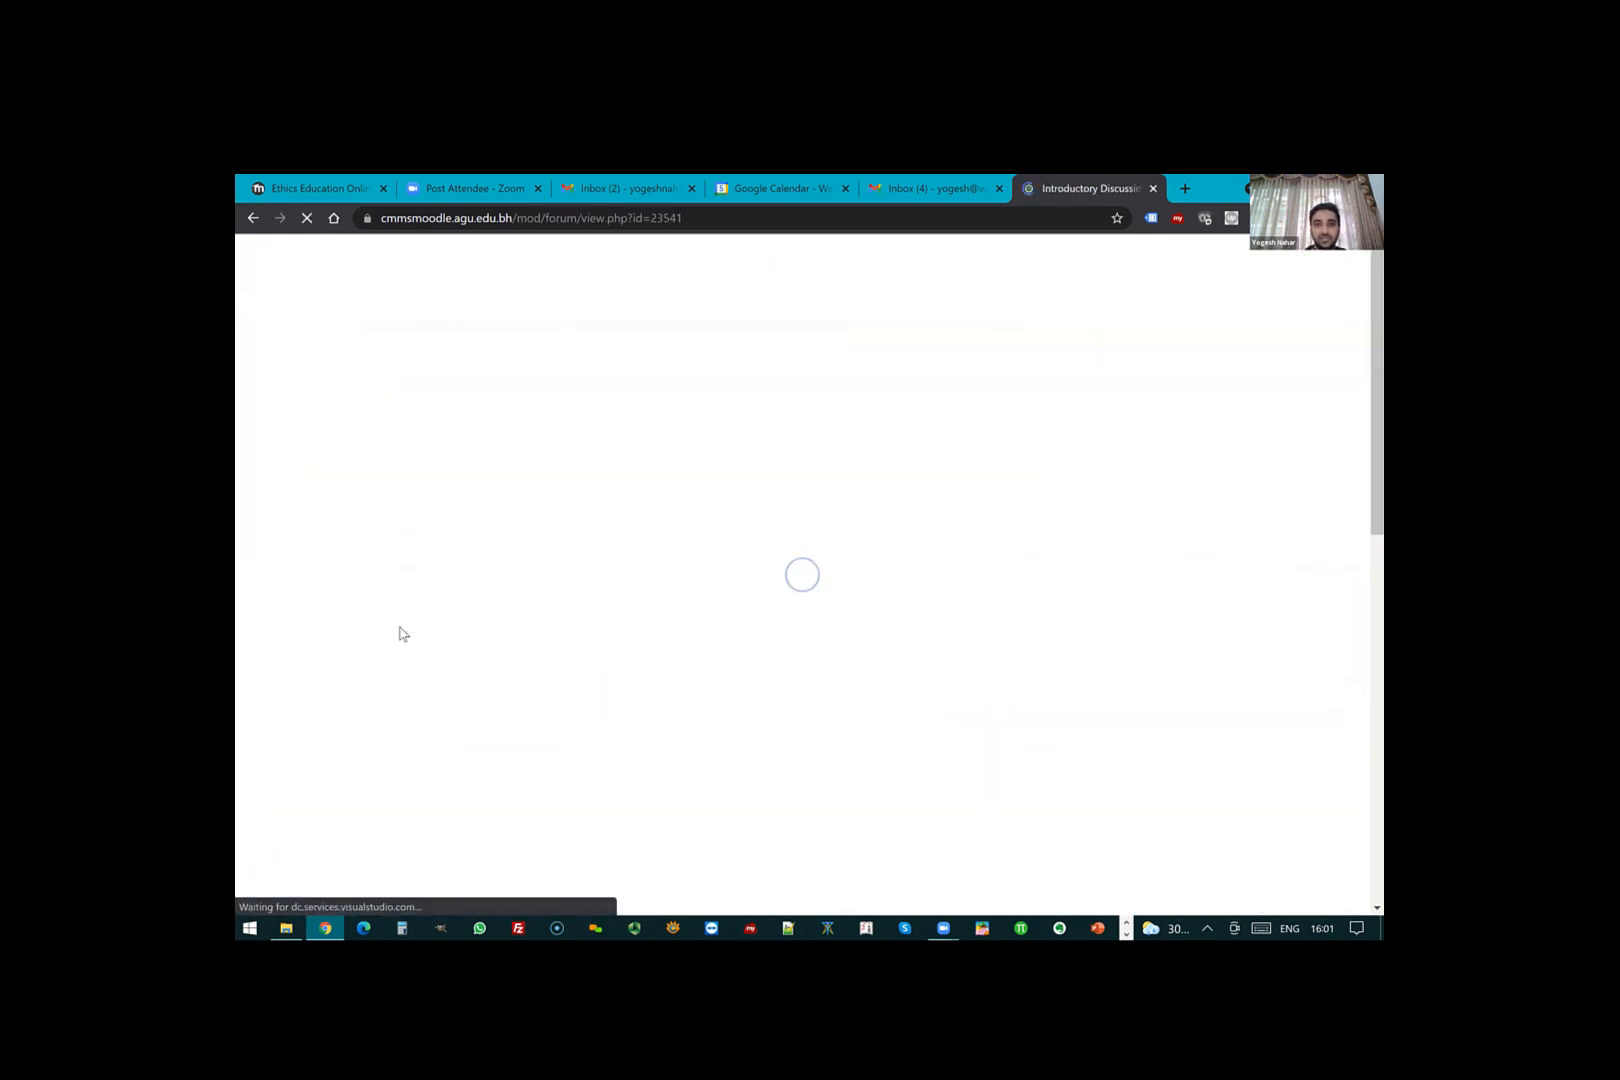
scroll(505, 718, down, 5)
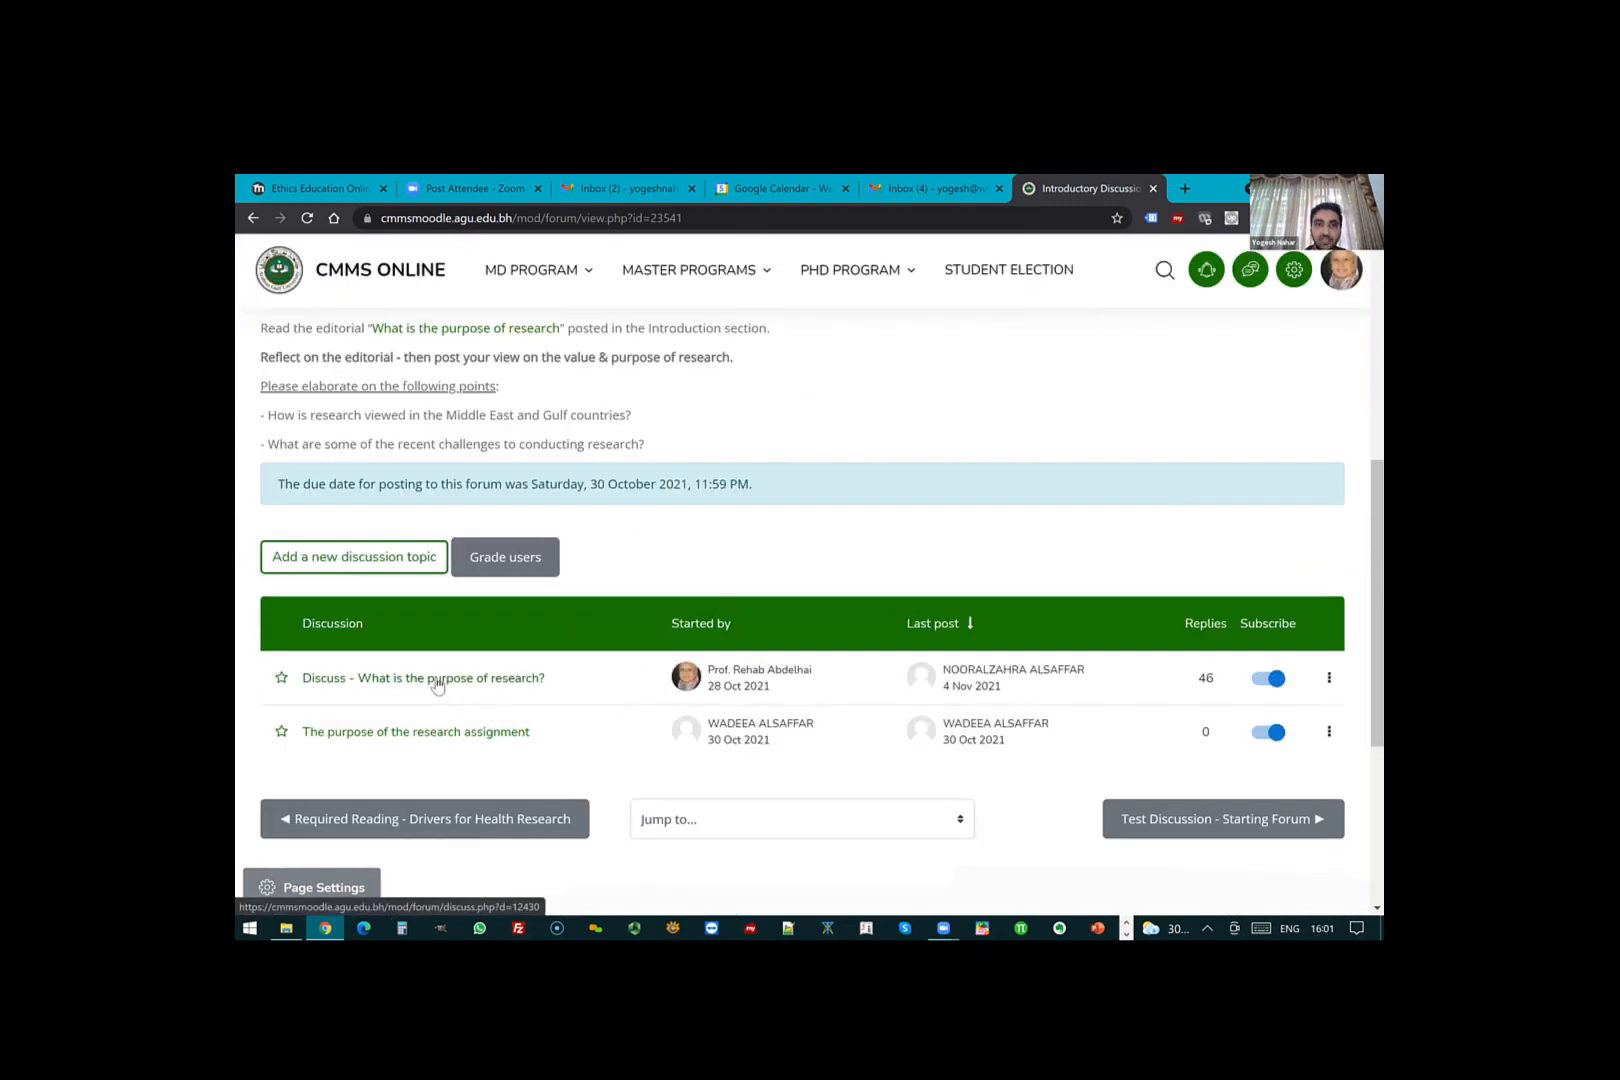
click(437, 679)
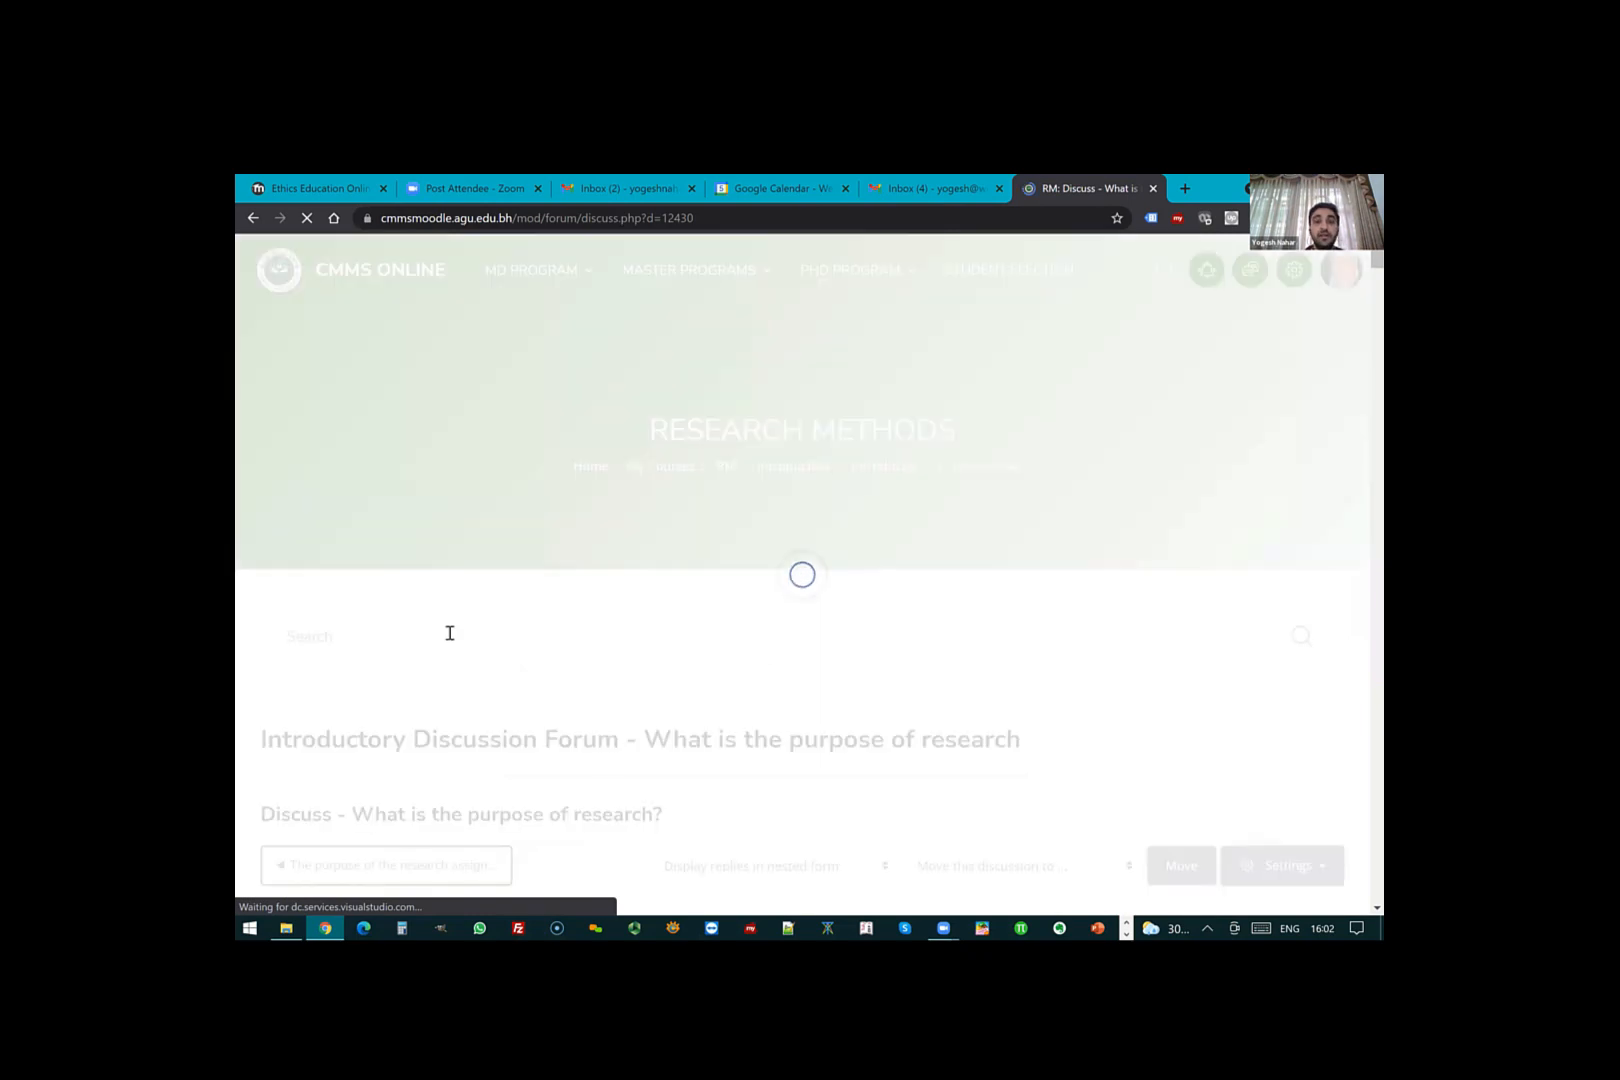
scroll(446, 634, down, 10)
key(alt+Left)
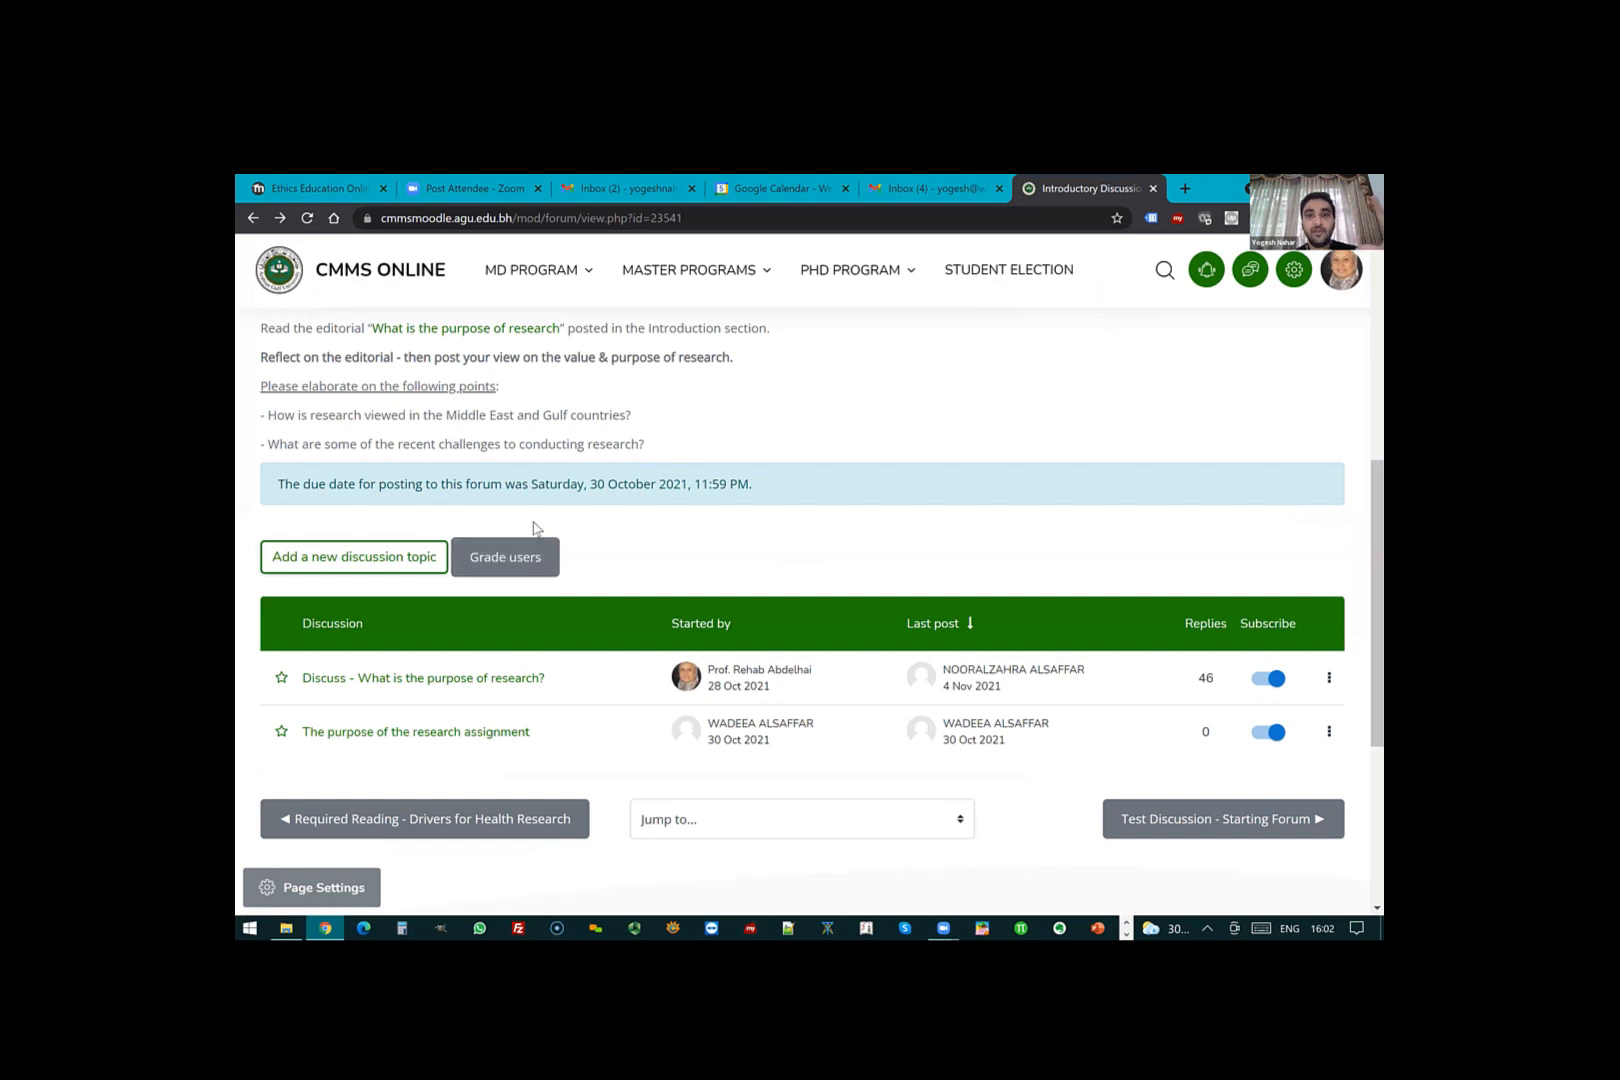
- Go back to the course and reopen user grading for Test Discussion - Starting Forum
key(alt+Left)
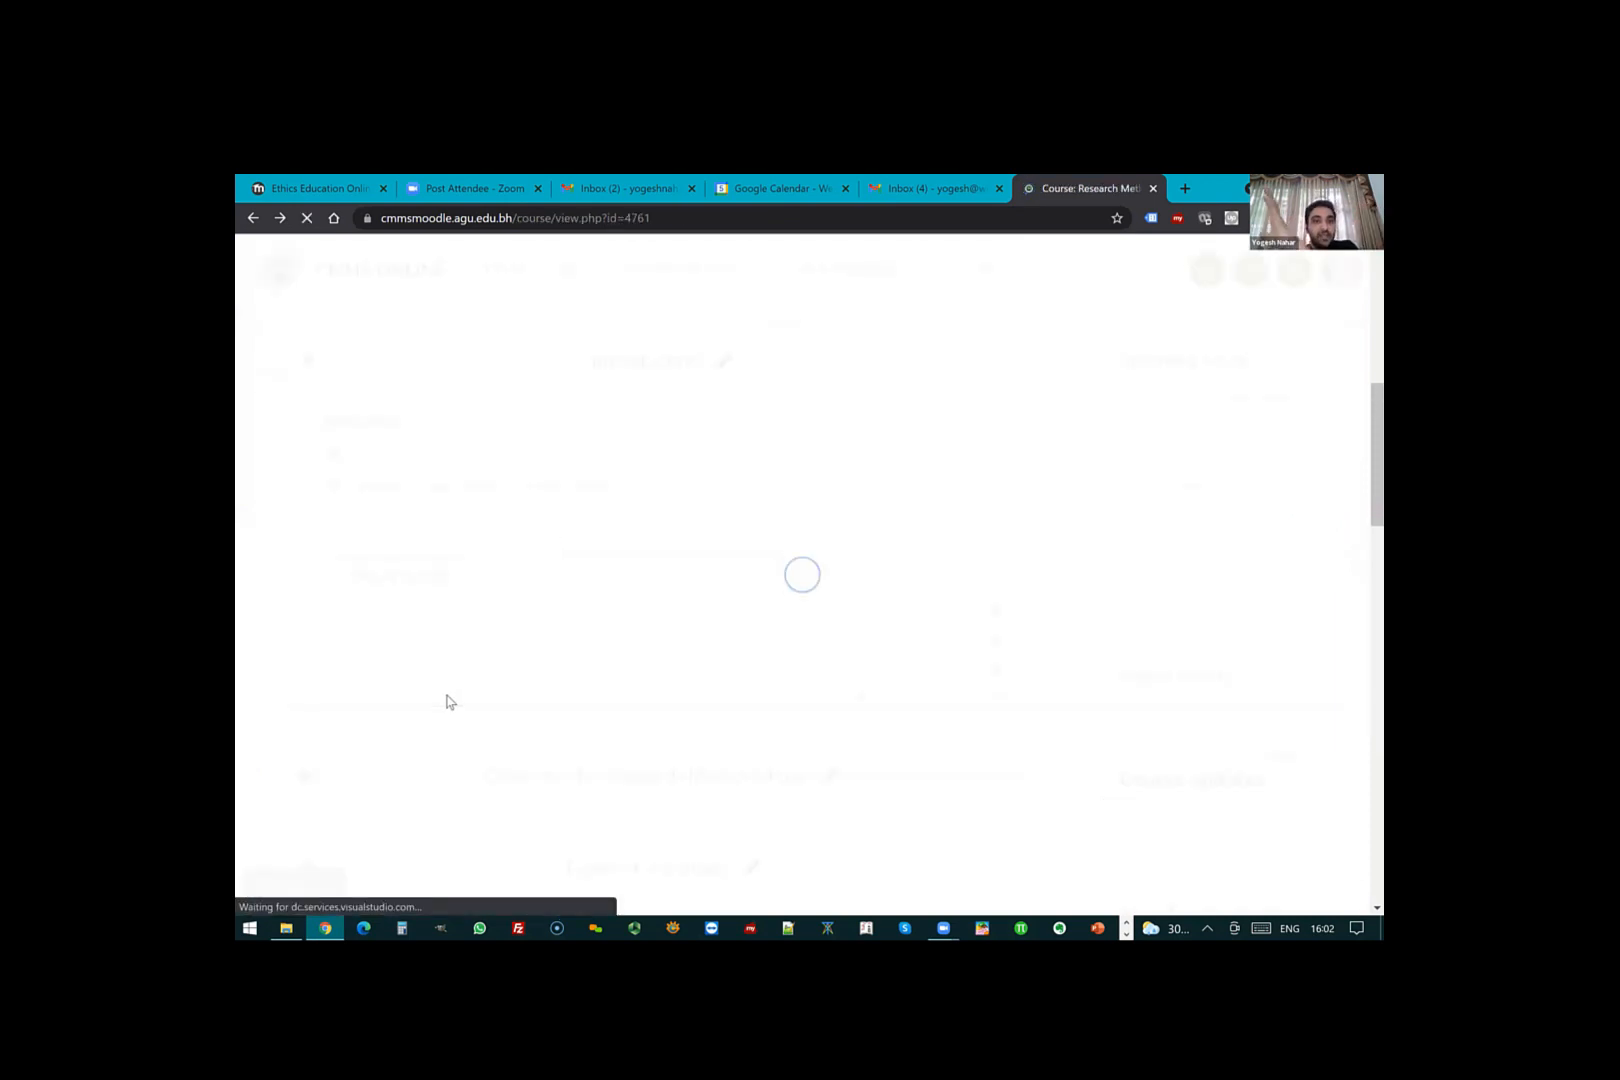
scroll(434, 716, up, 1)
click(433, 712)
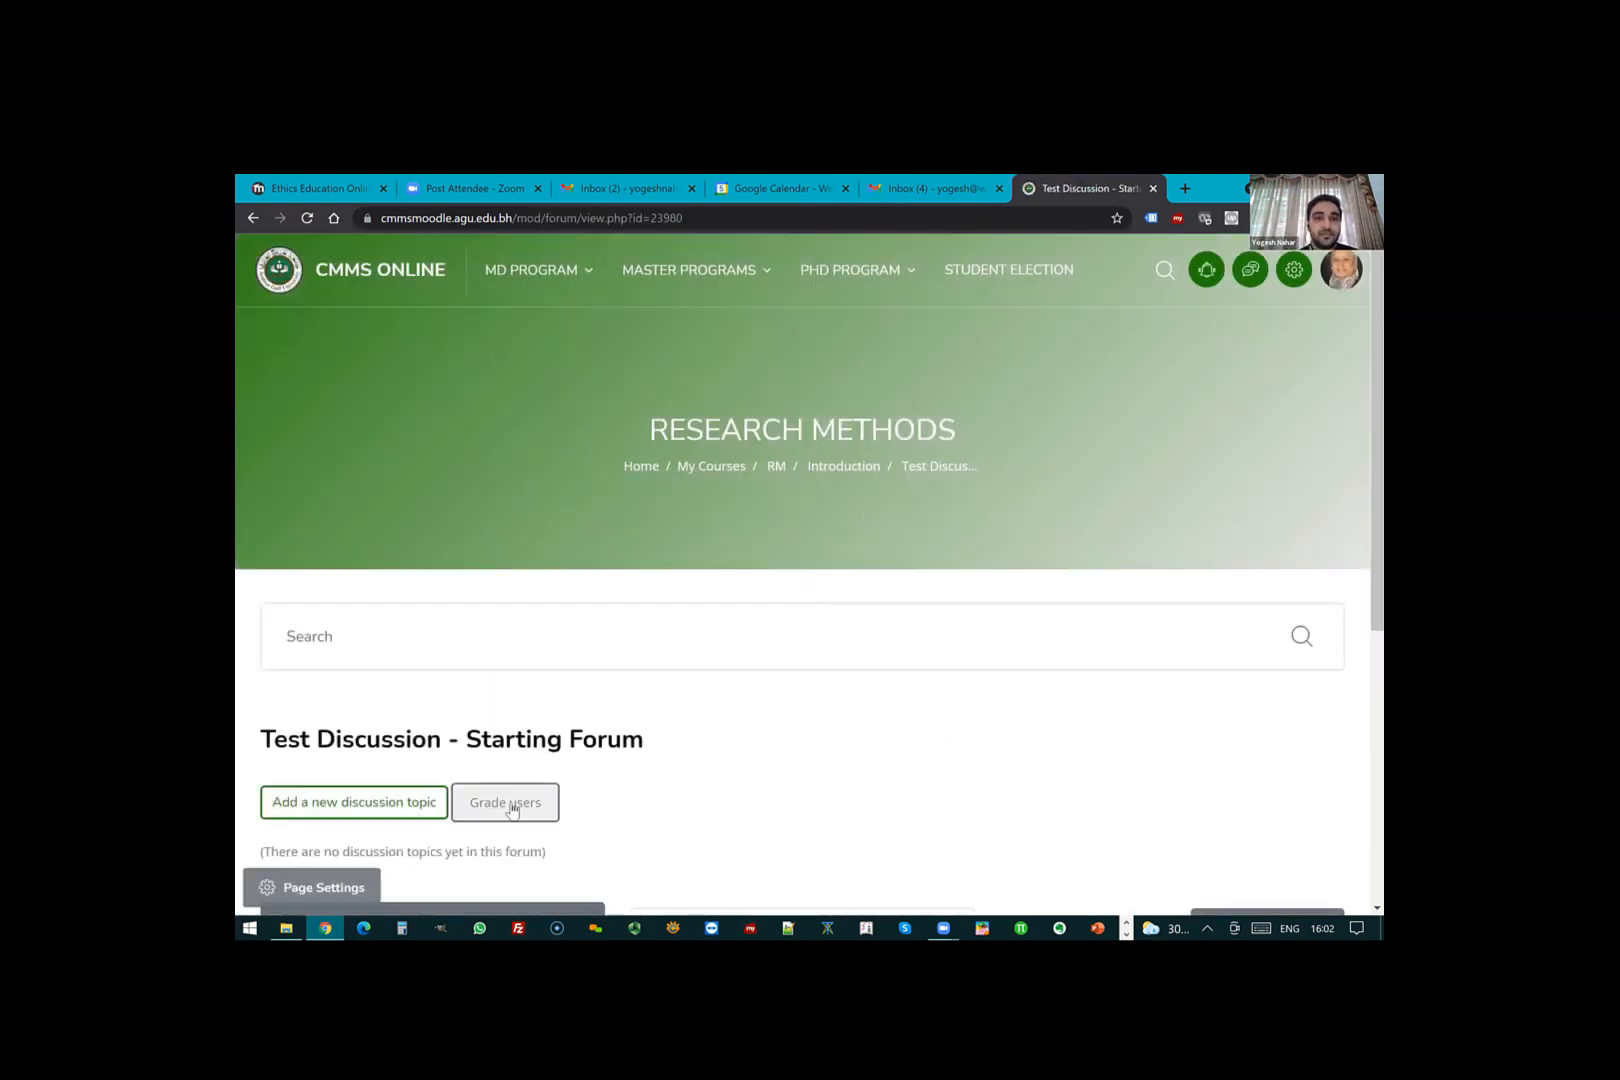
click(508, 803)
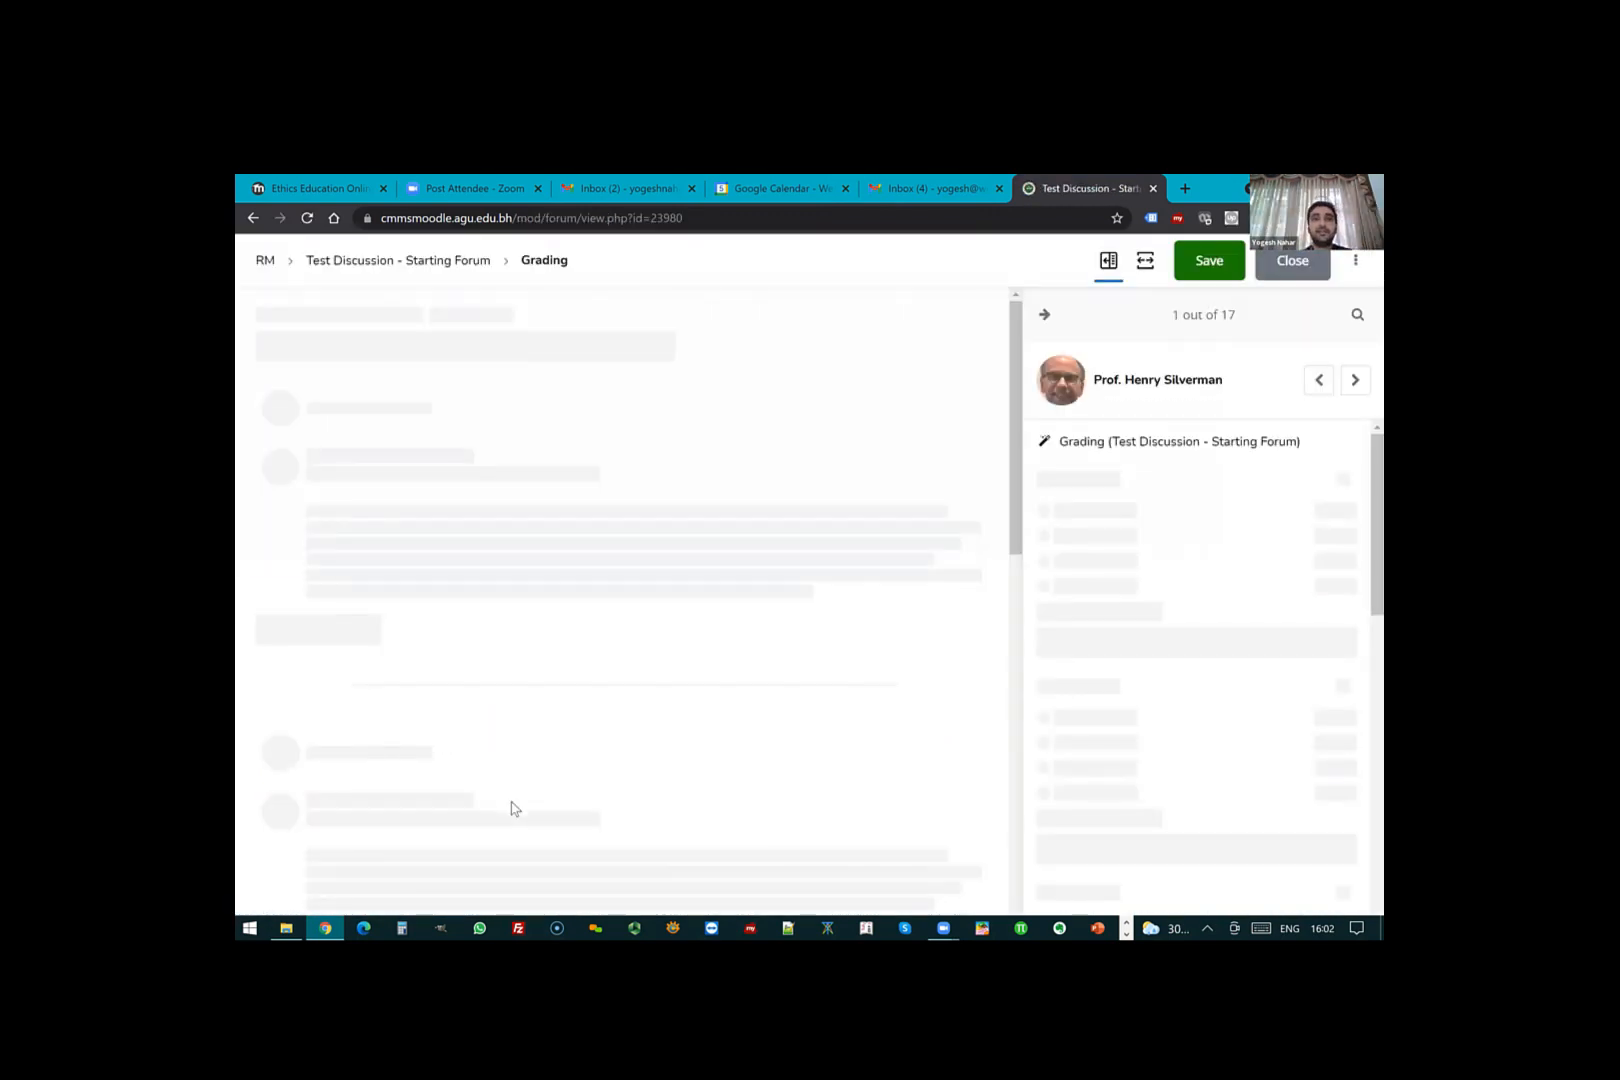
- Advance to the third participant, examine the rubric criteria and notification options, and leave grading without saving
click(1355, 386)
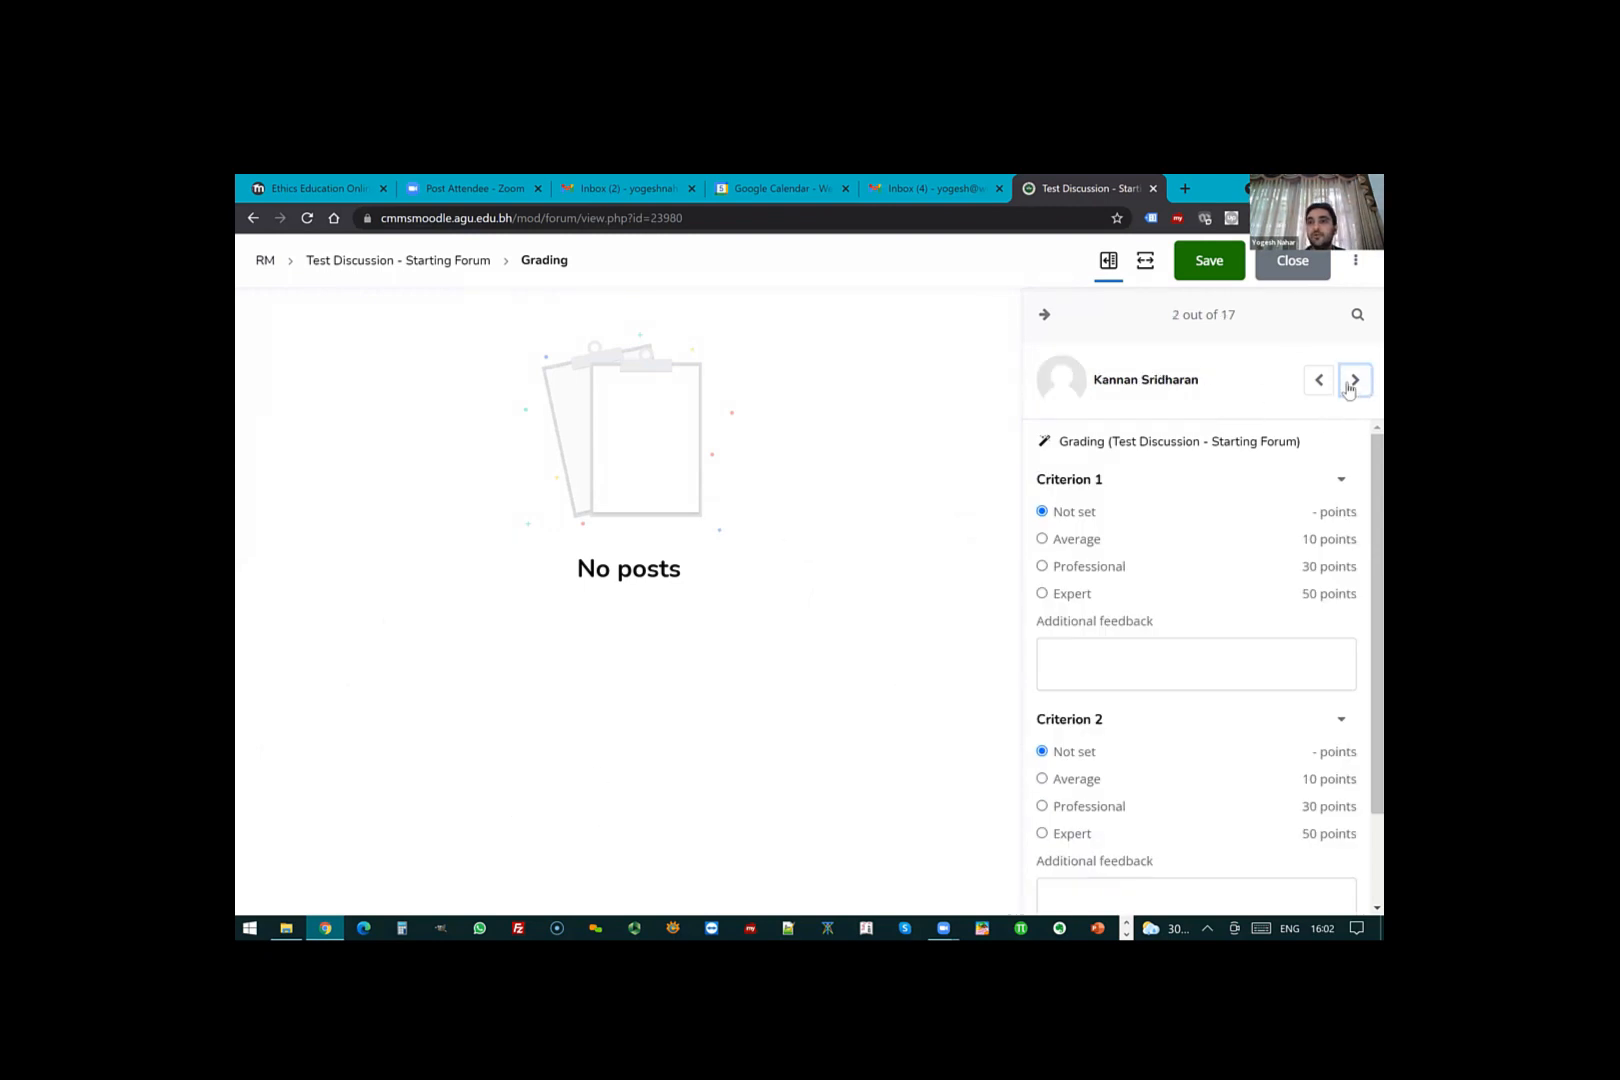
click(1352, 385)
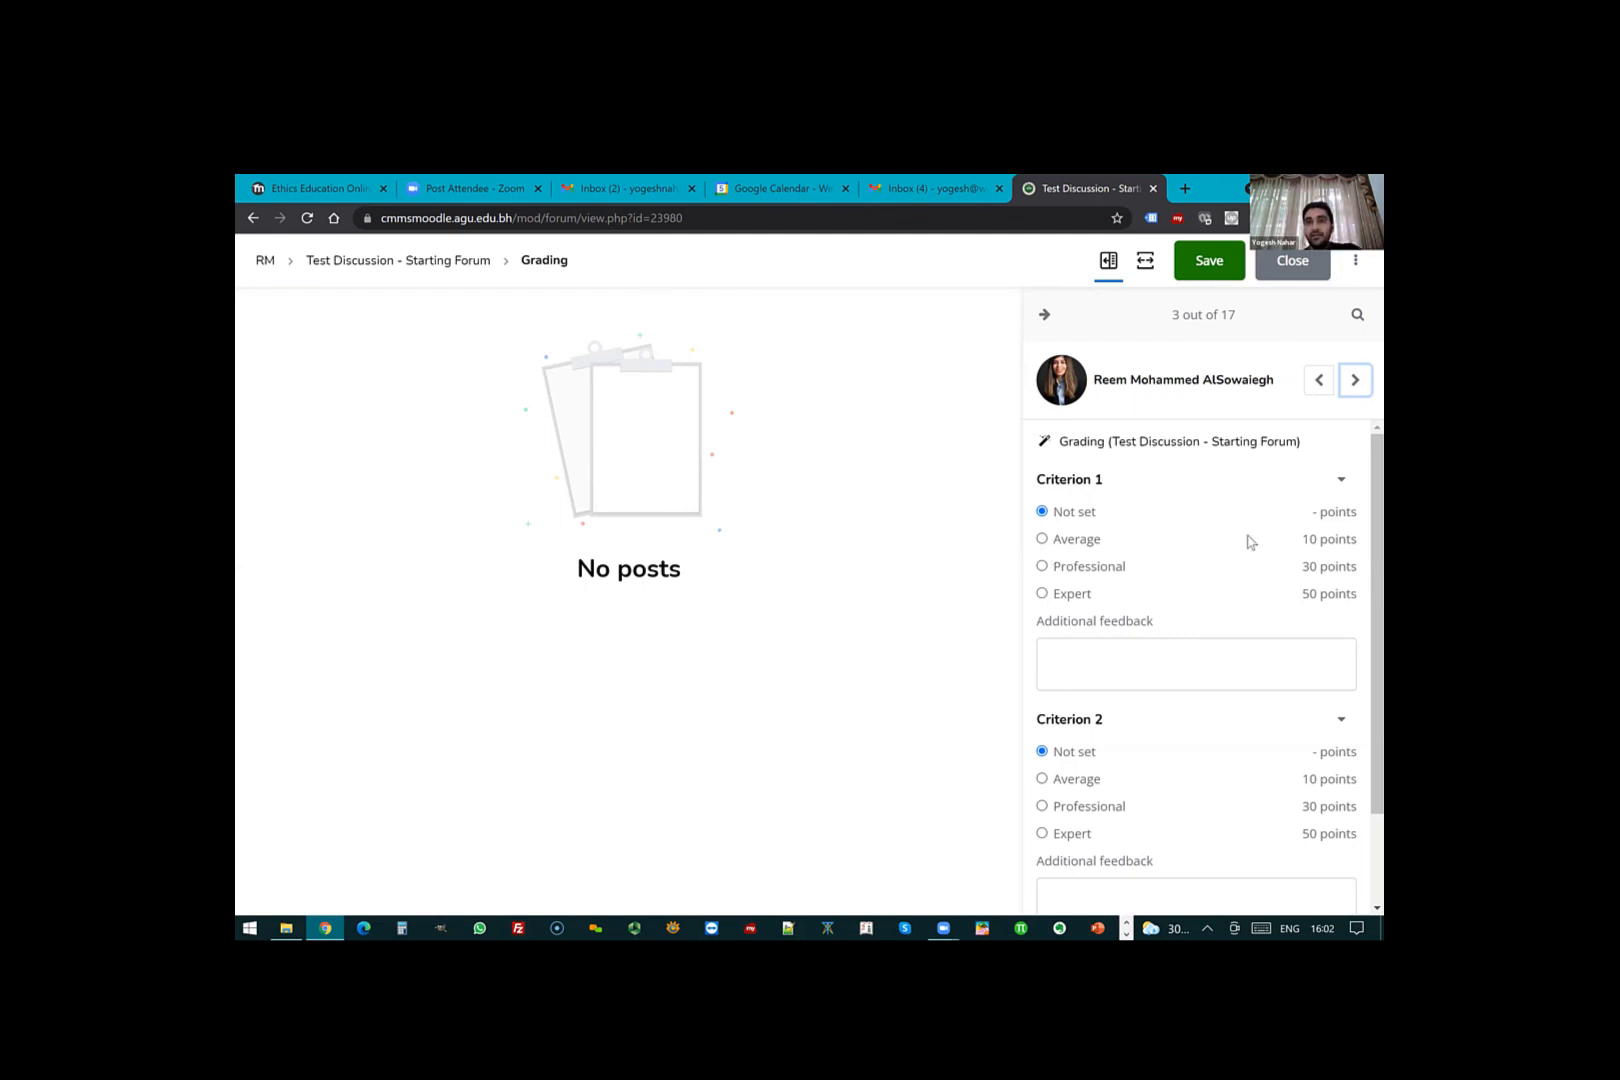
scroll(1255, 640, down, 2)
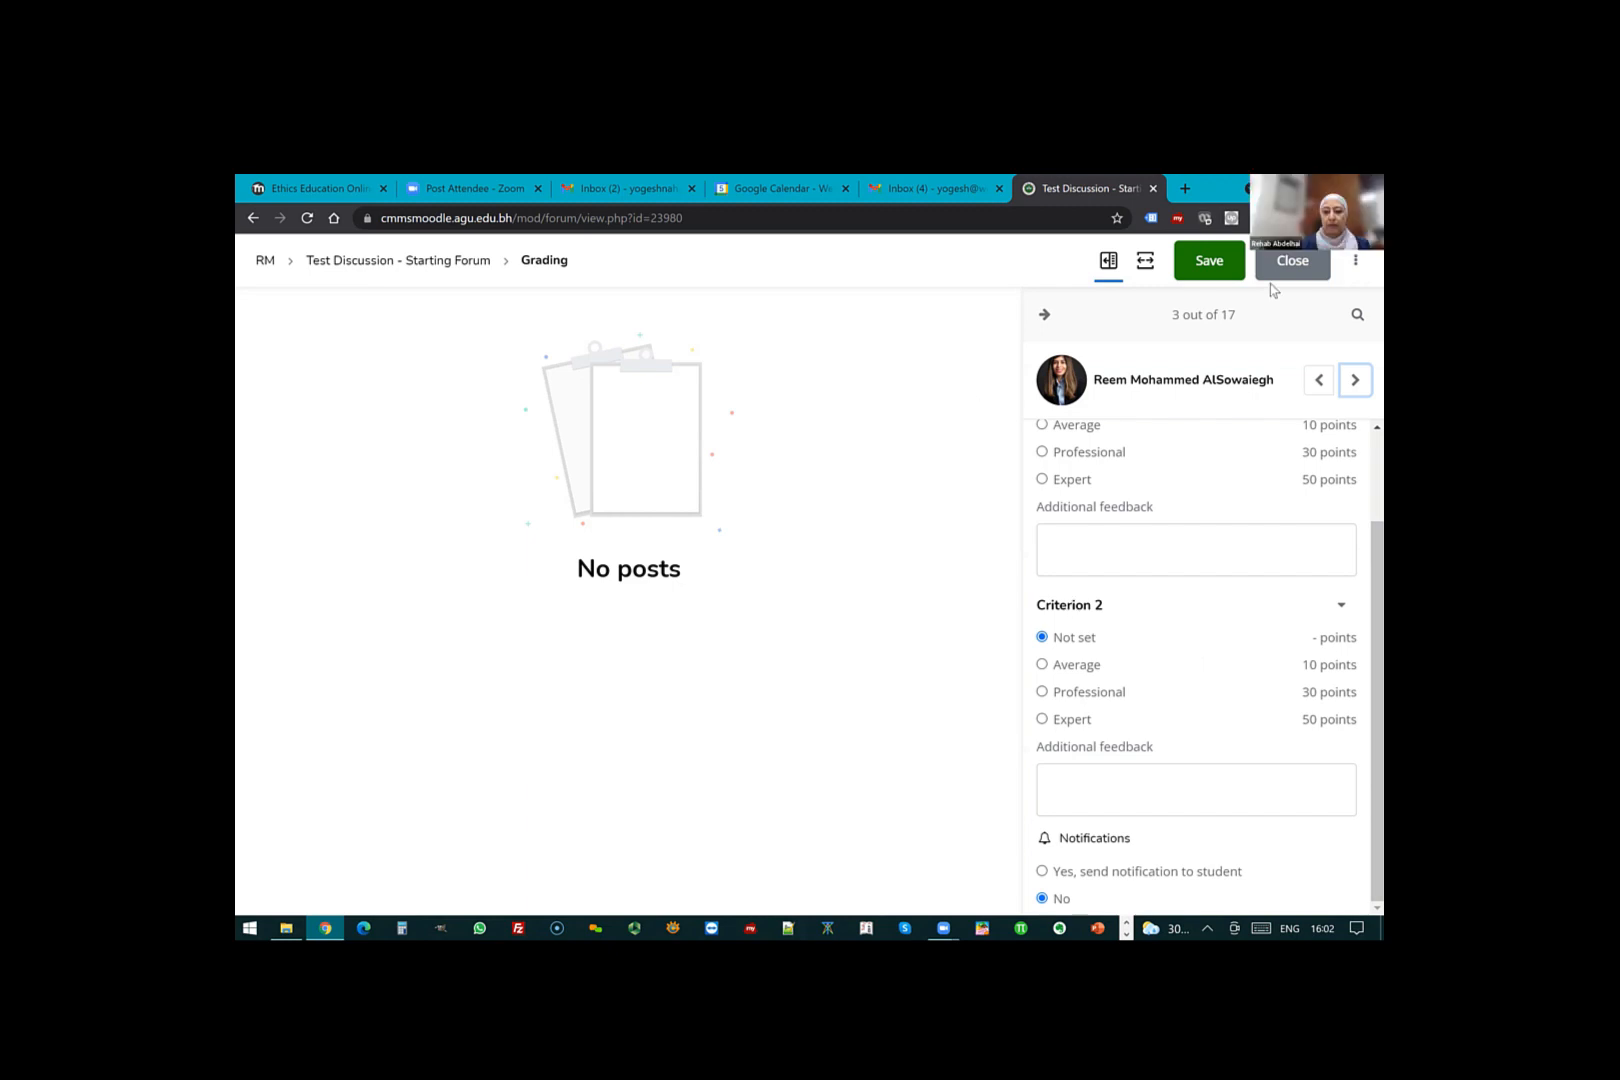
click(1294, 266)
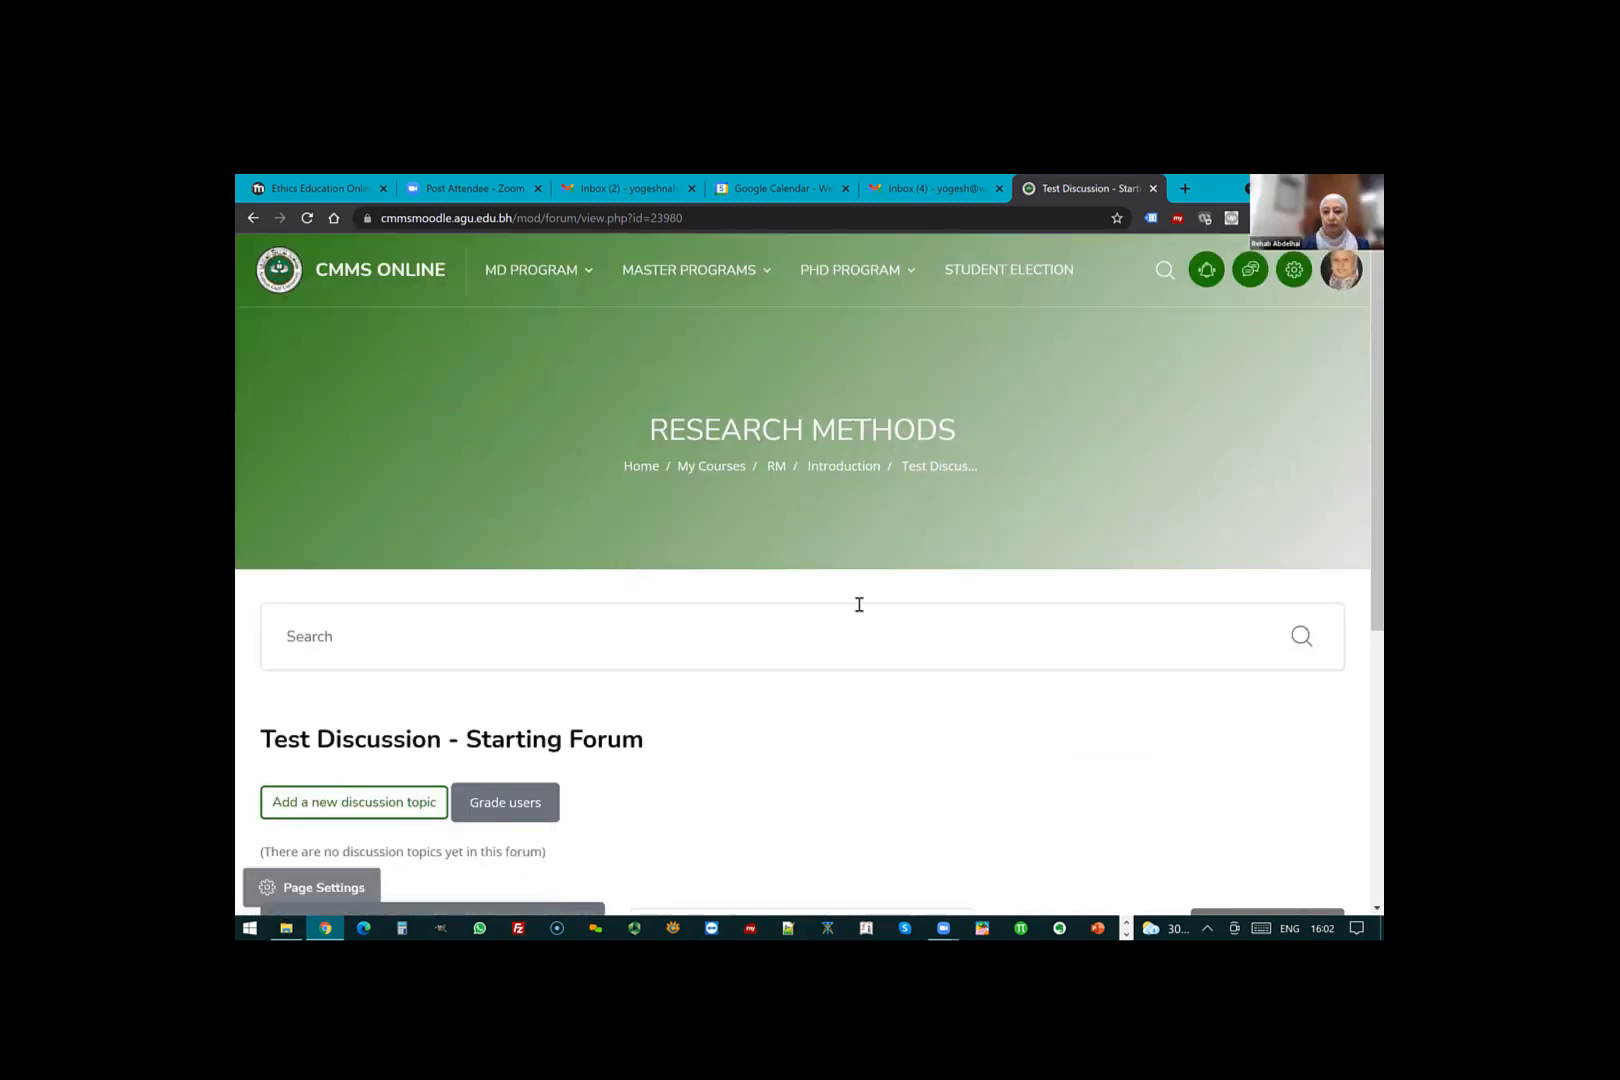
- Delete the forums Test Discussion - Starting Forum and Test Discussion 2 from the course's Introduction section
click(776, 467)
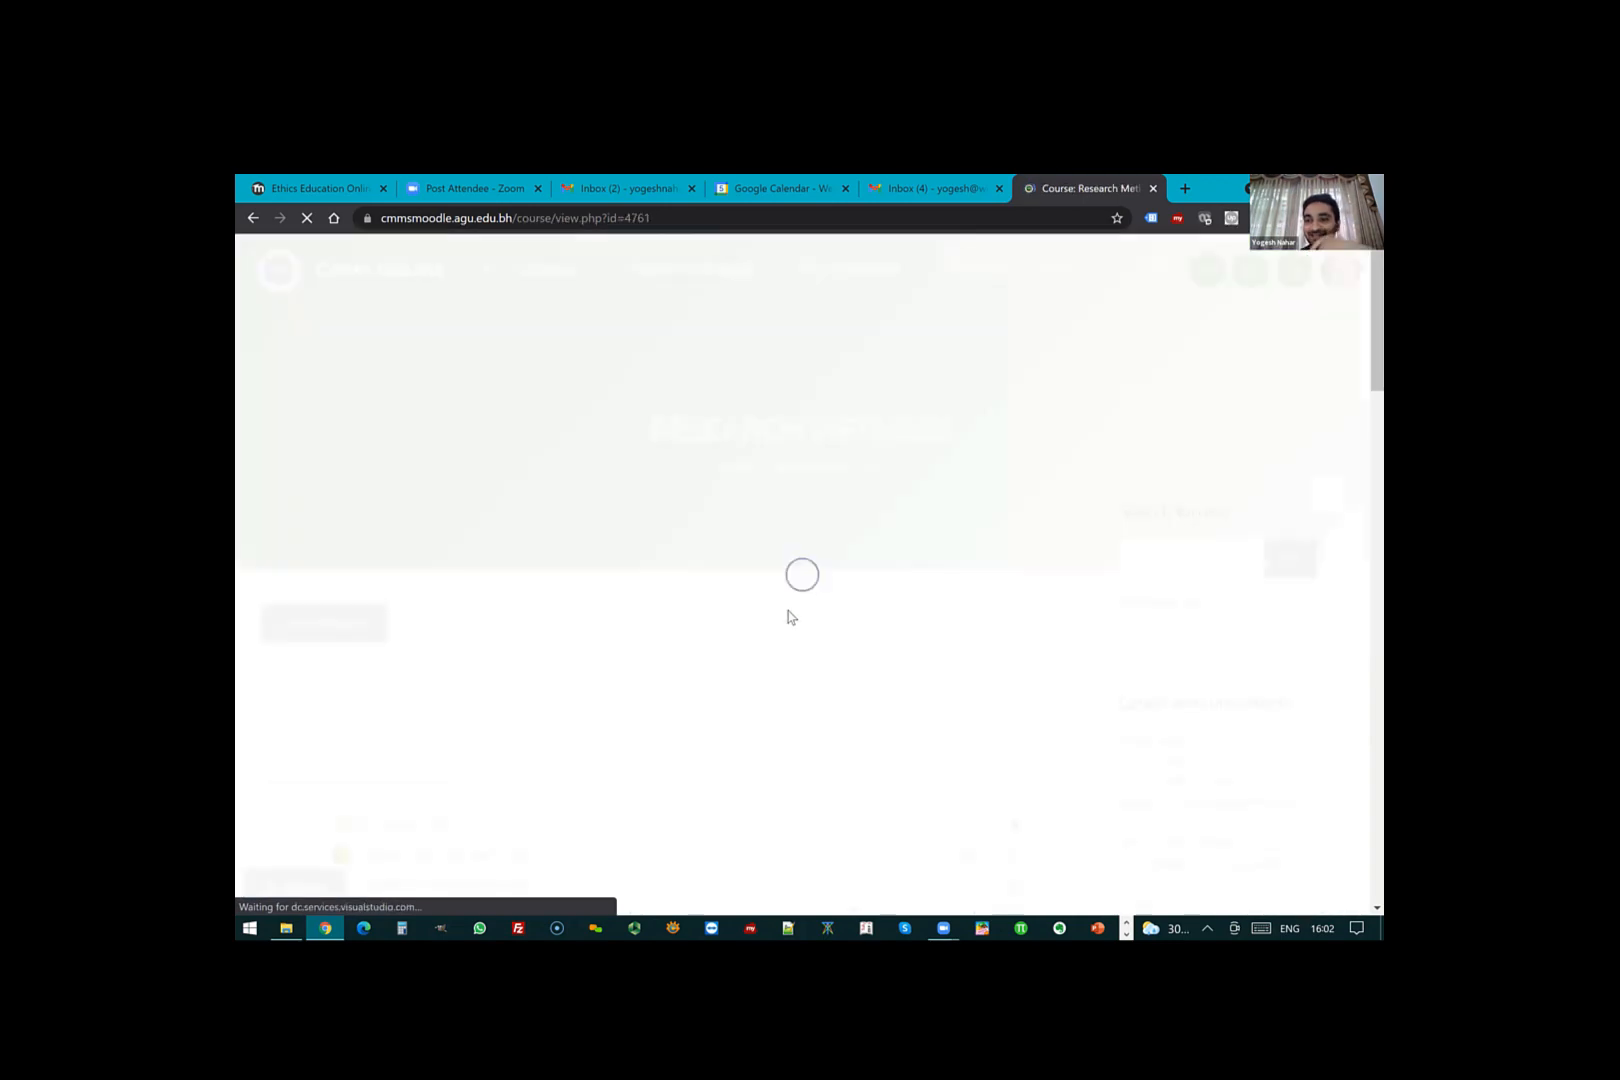
scroll(757, 619, down, 7)
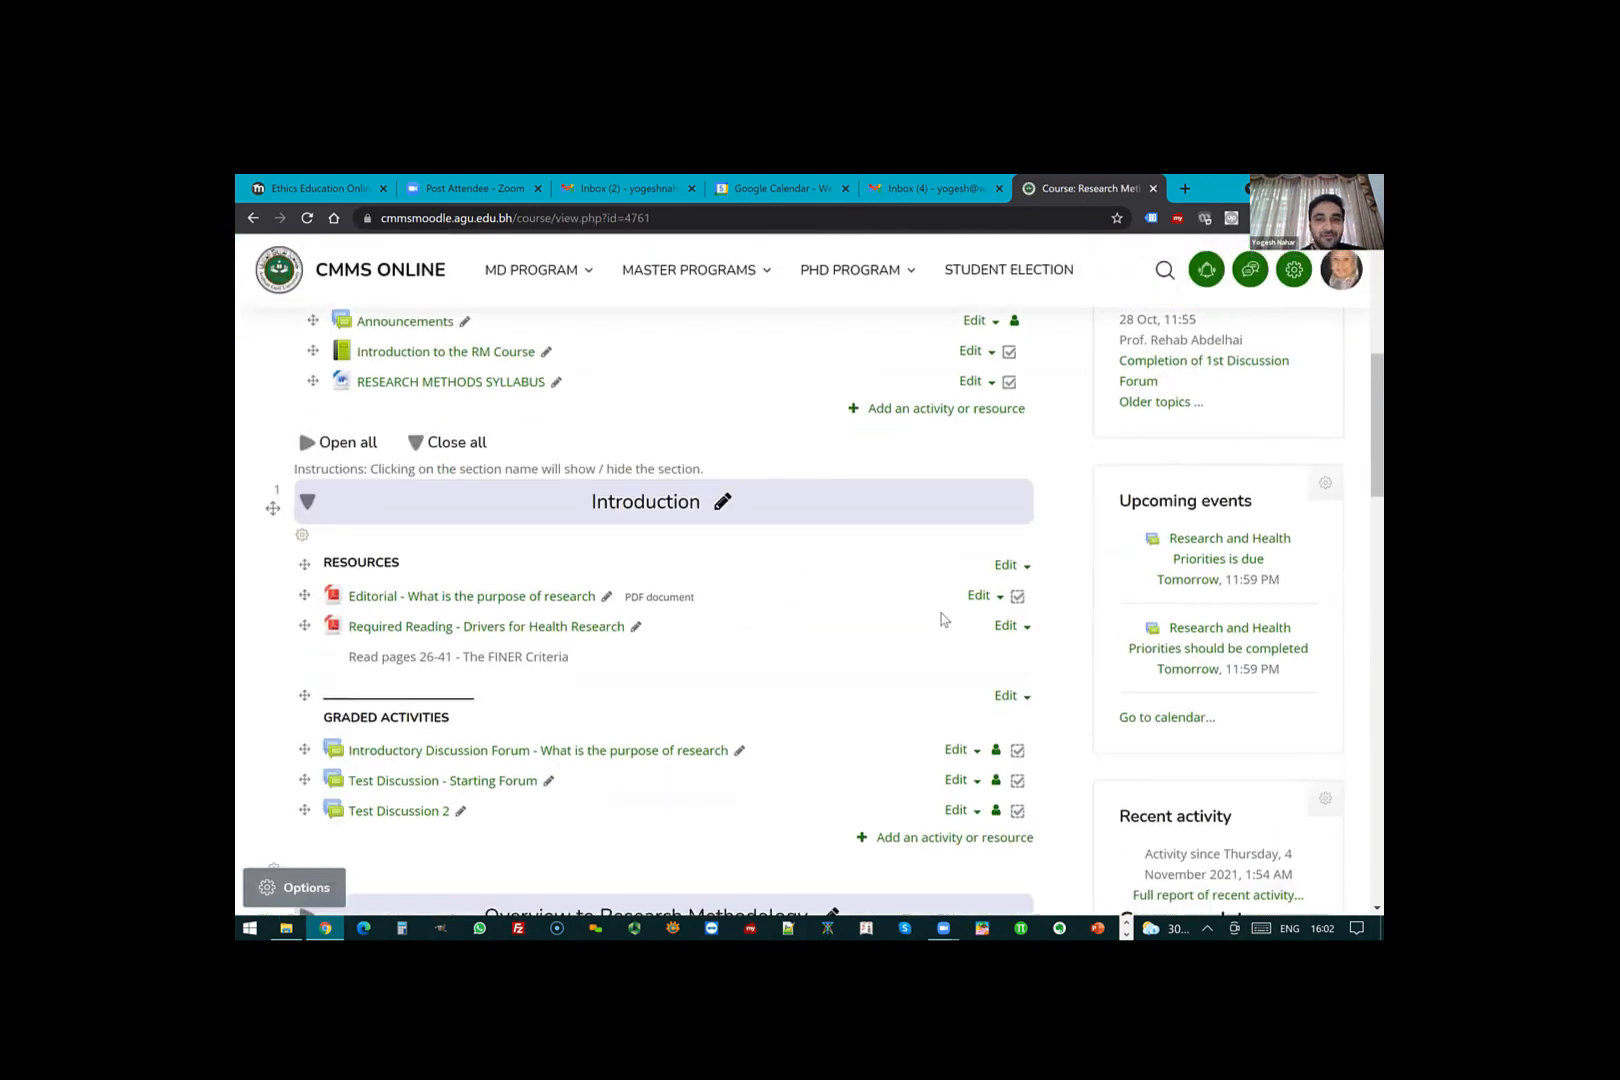
click(957, 613)
click(911, 767)
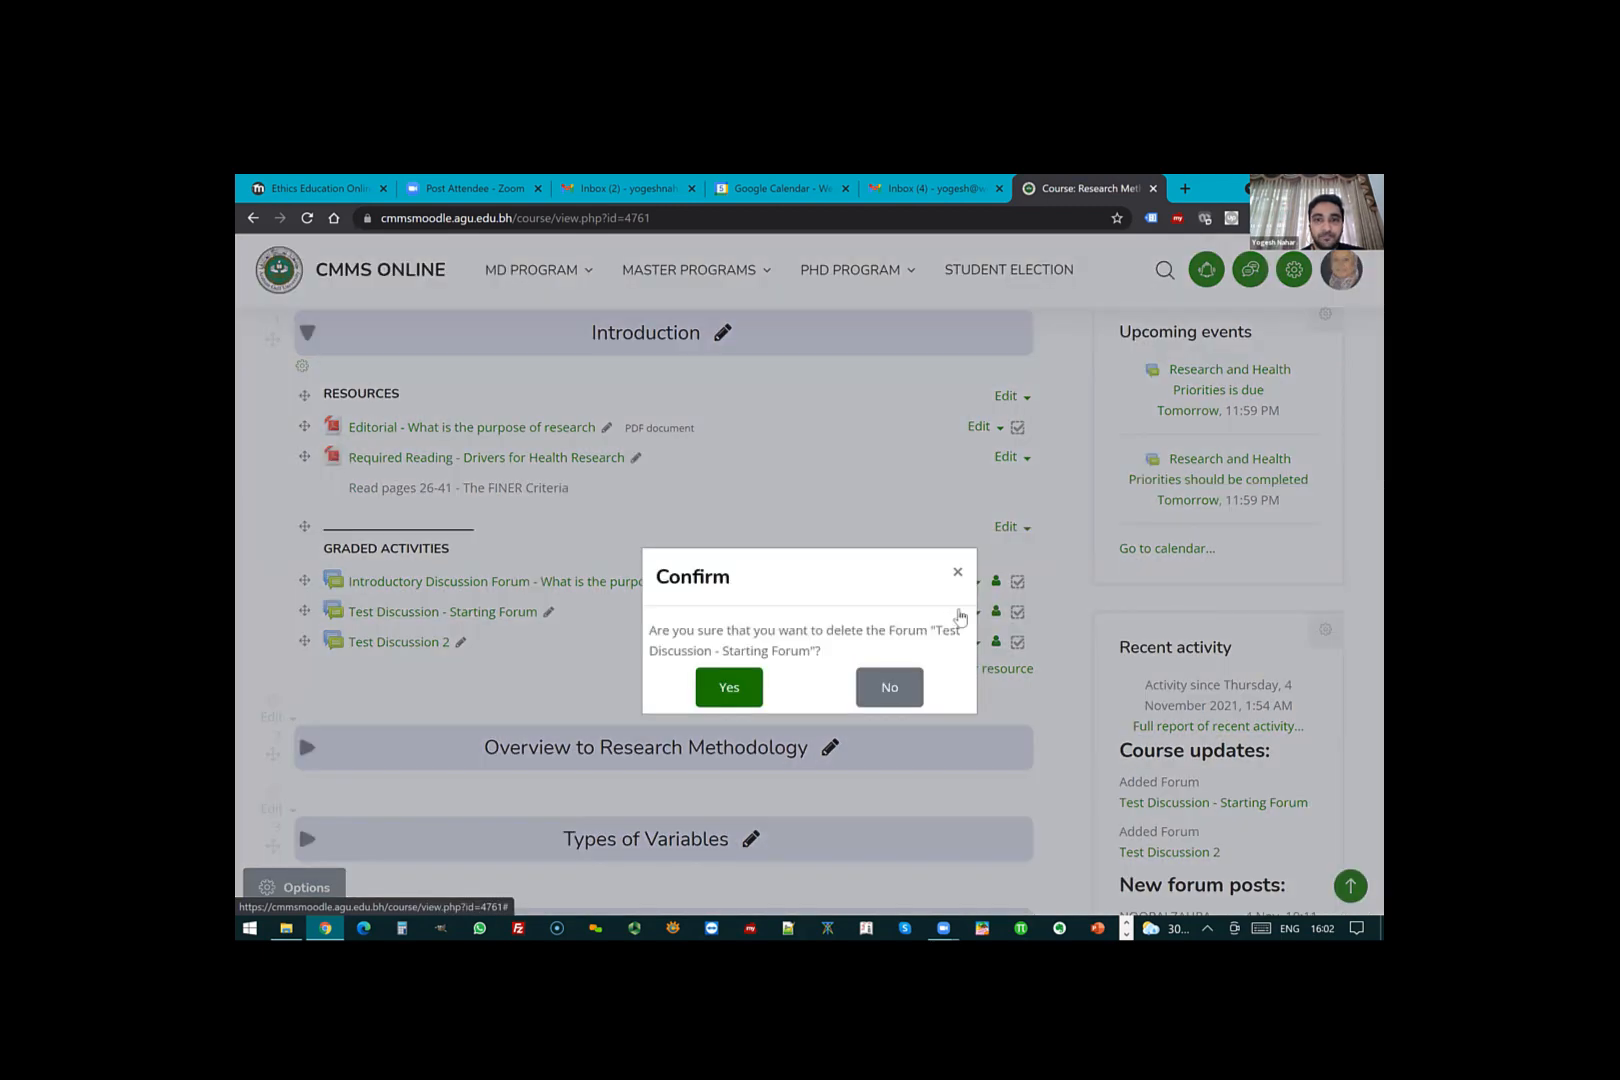
click(740, 688)
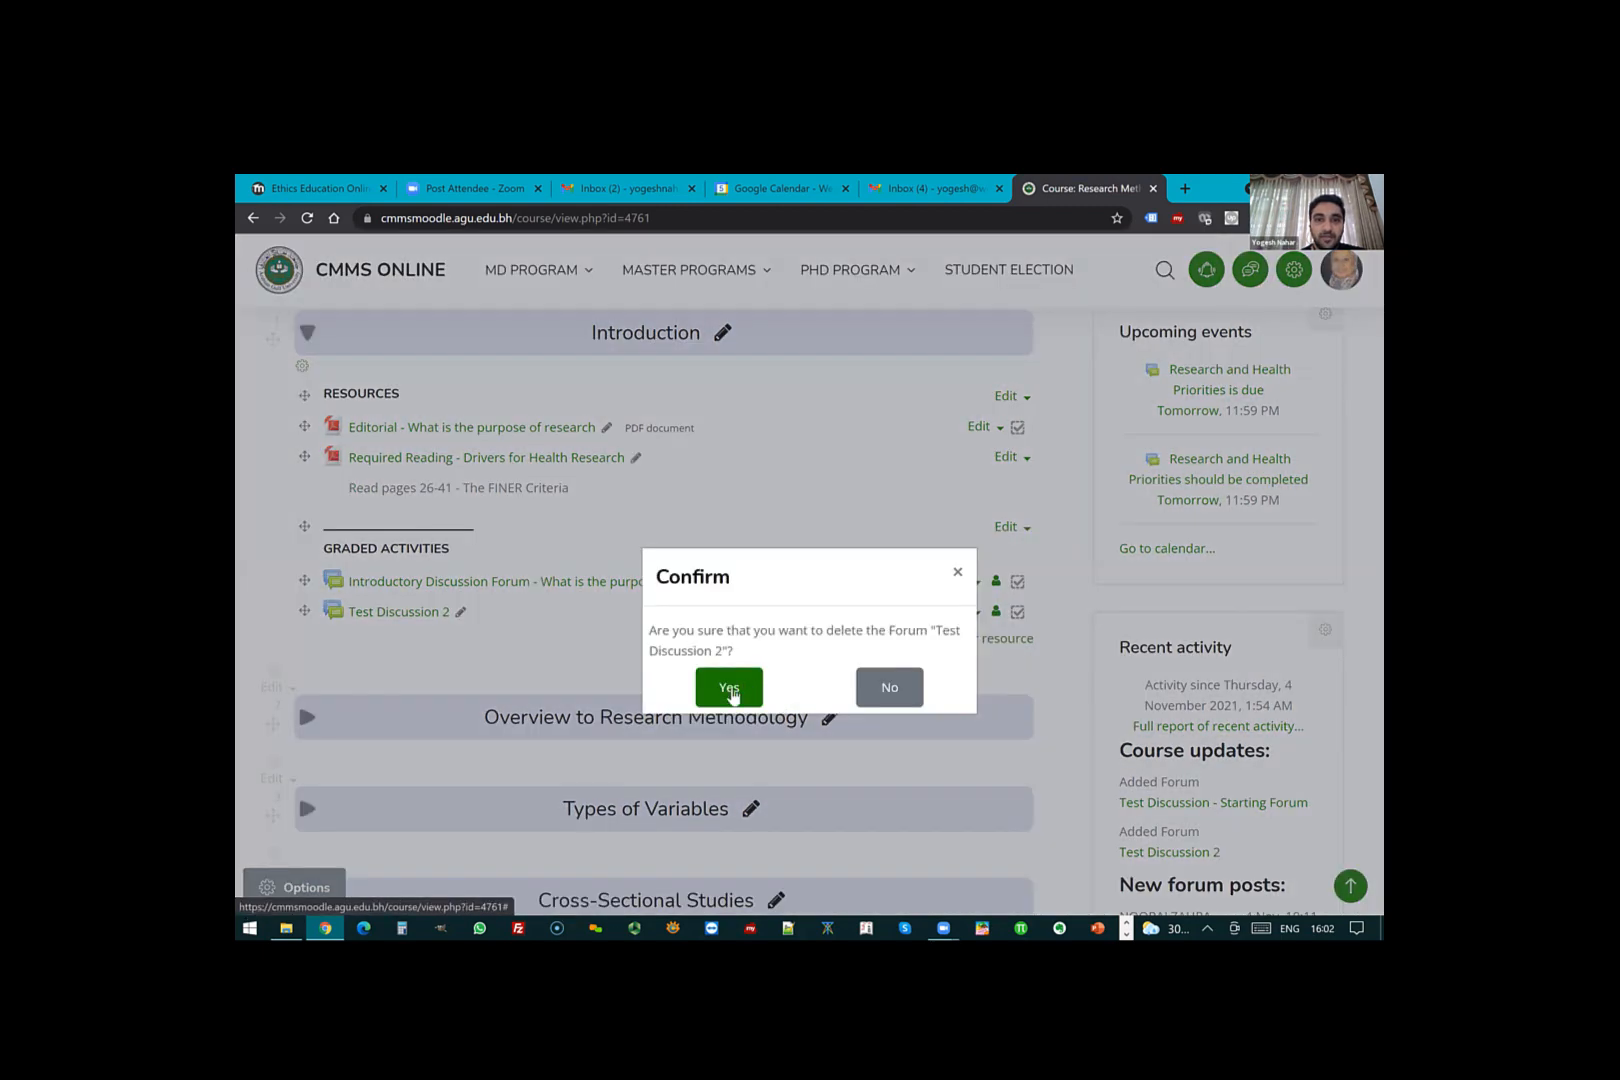
click(731, 690)
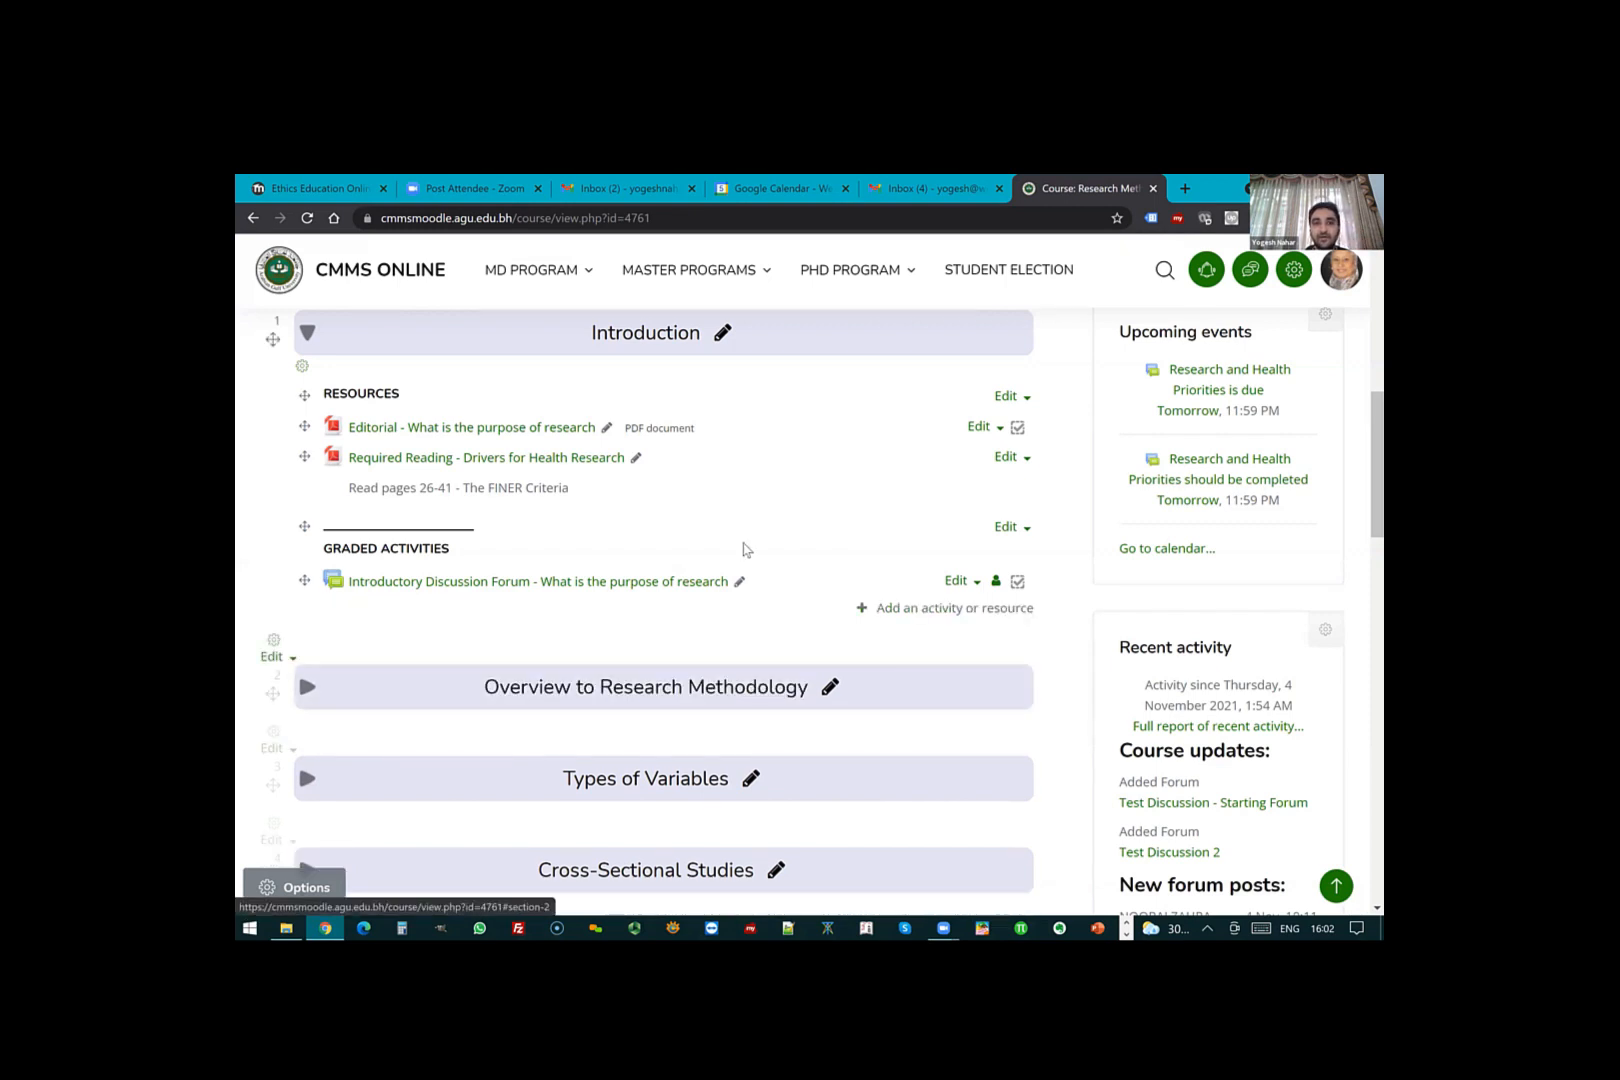
scroll(752, 553, down, 1)
scroll(752, 553, down, 2)
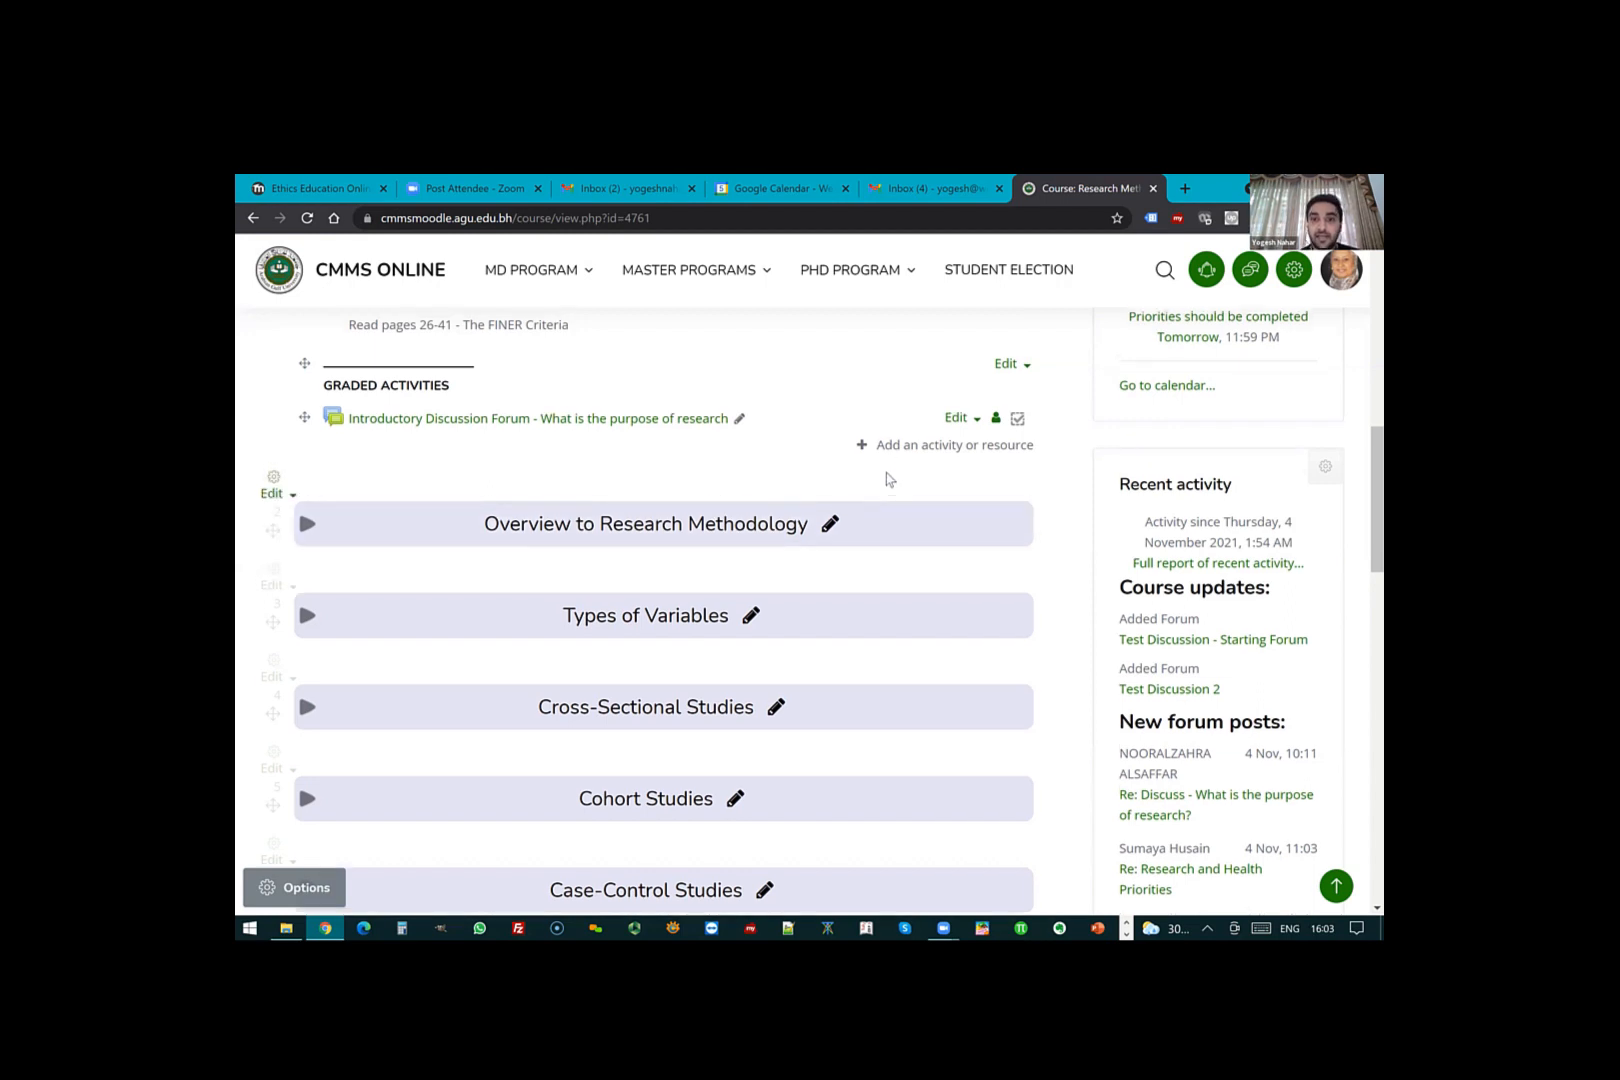
- Add a new Assignment activity to the Introduction section of the course
scroll(890, 470, up, 3)
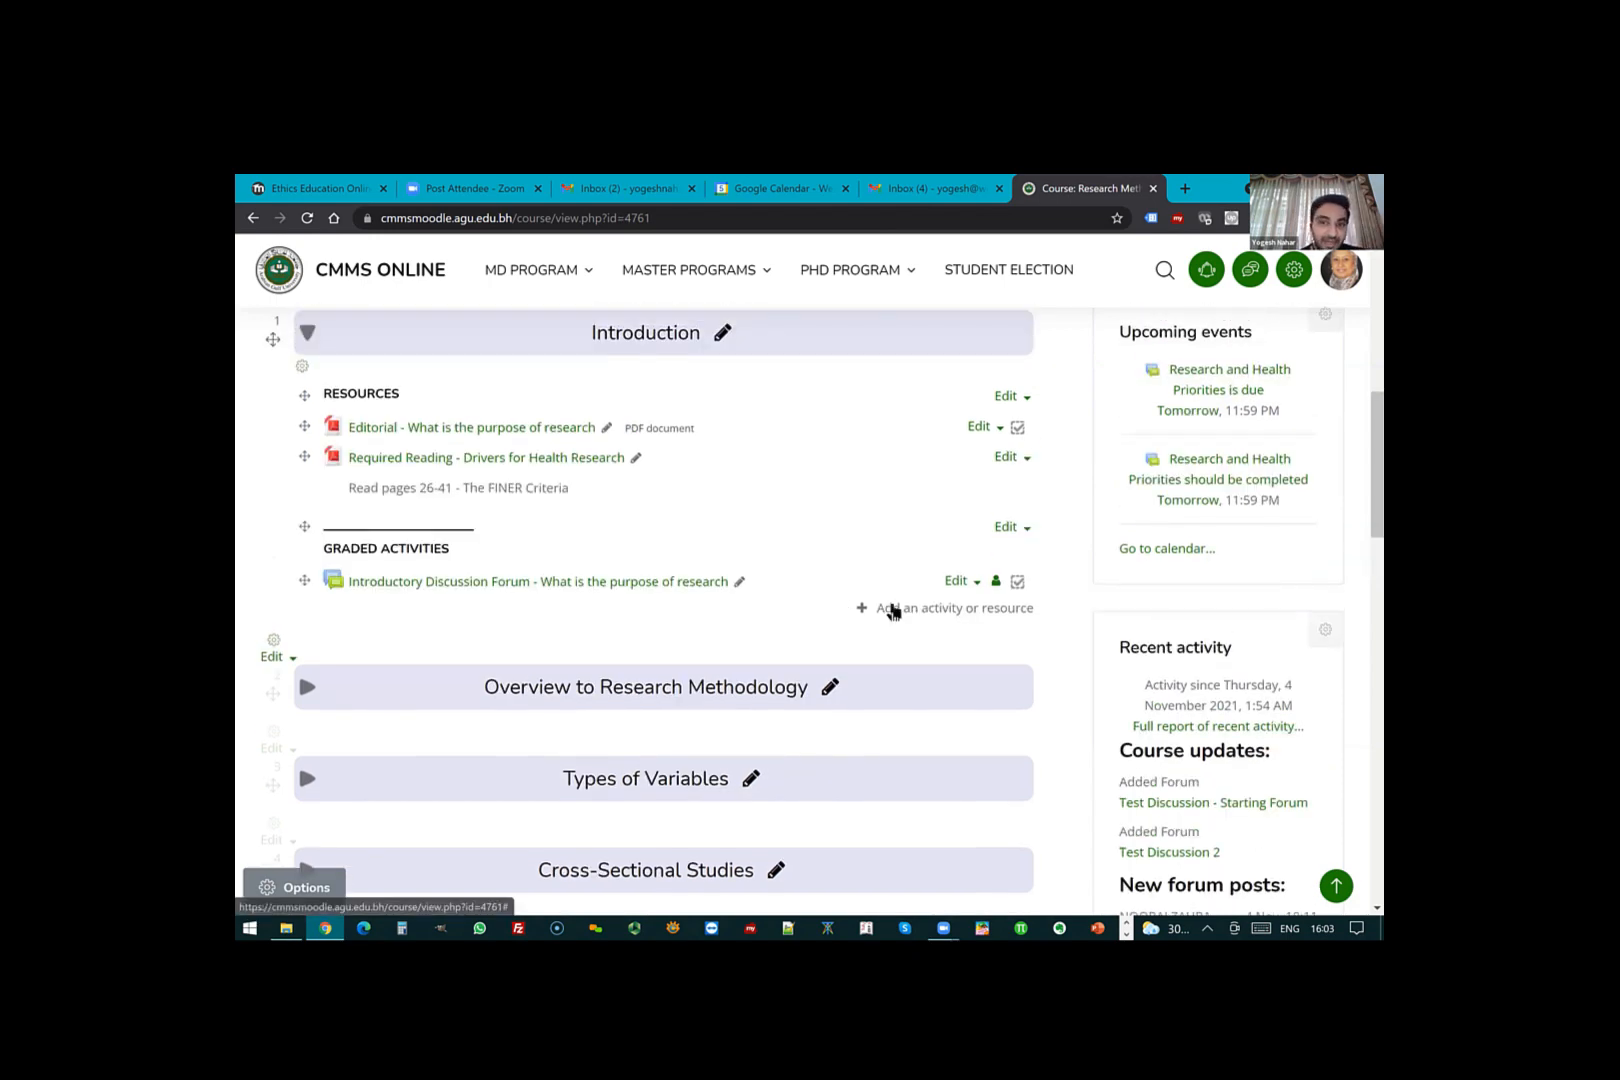
click(708, 611)
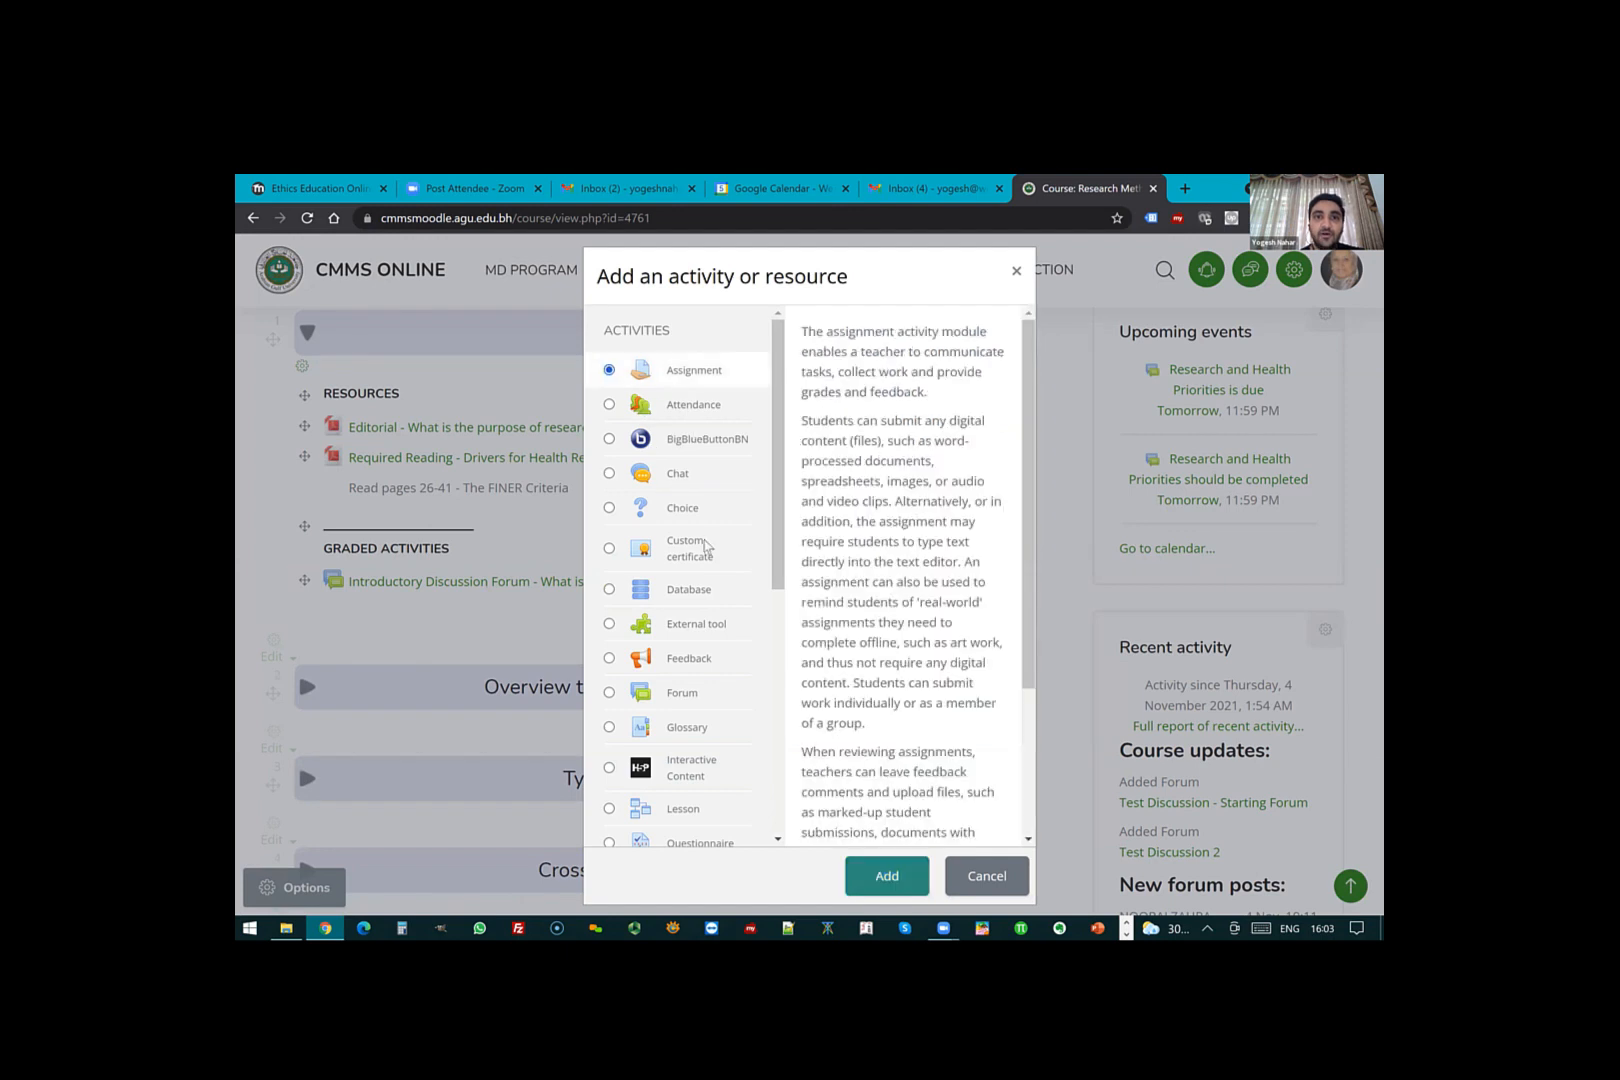
scroll(706, 690, down, 5)
scroll(824, 688, down, 3)
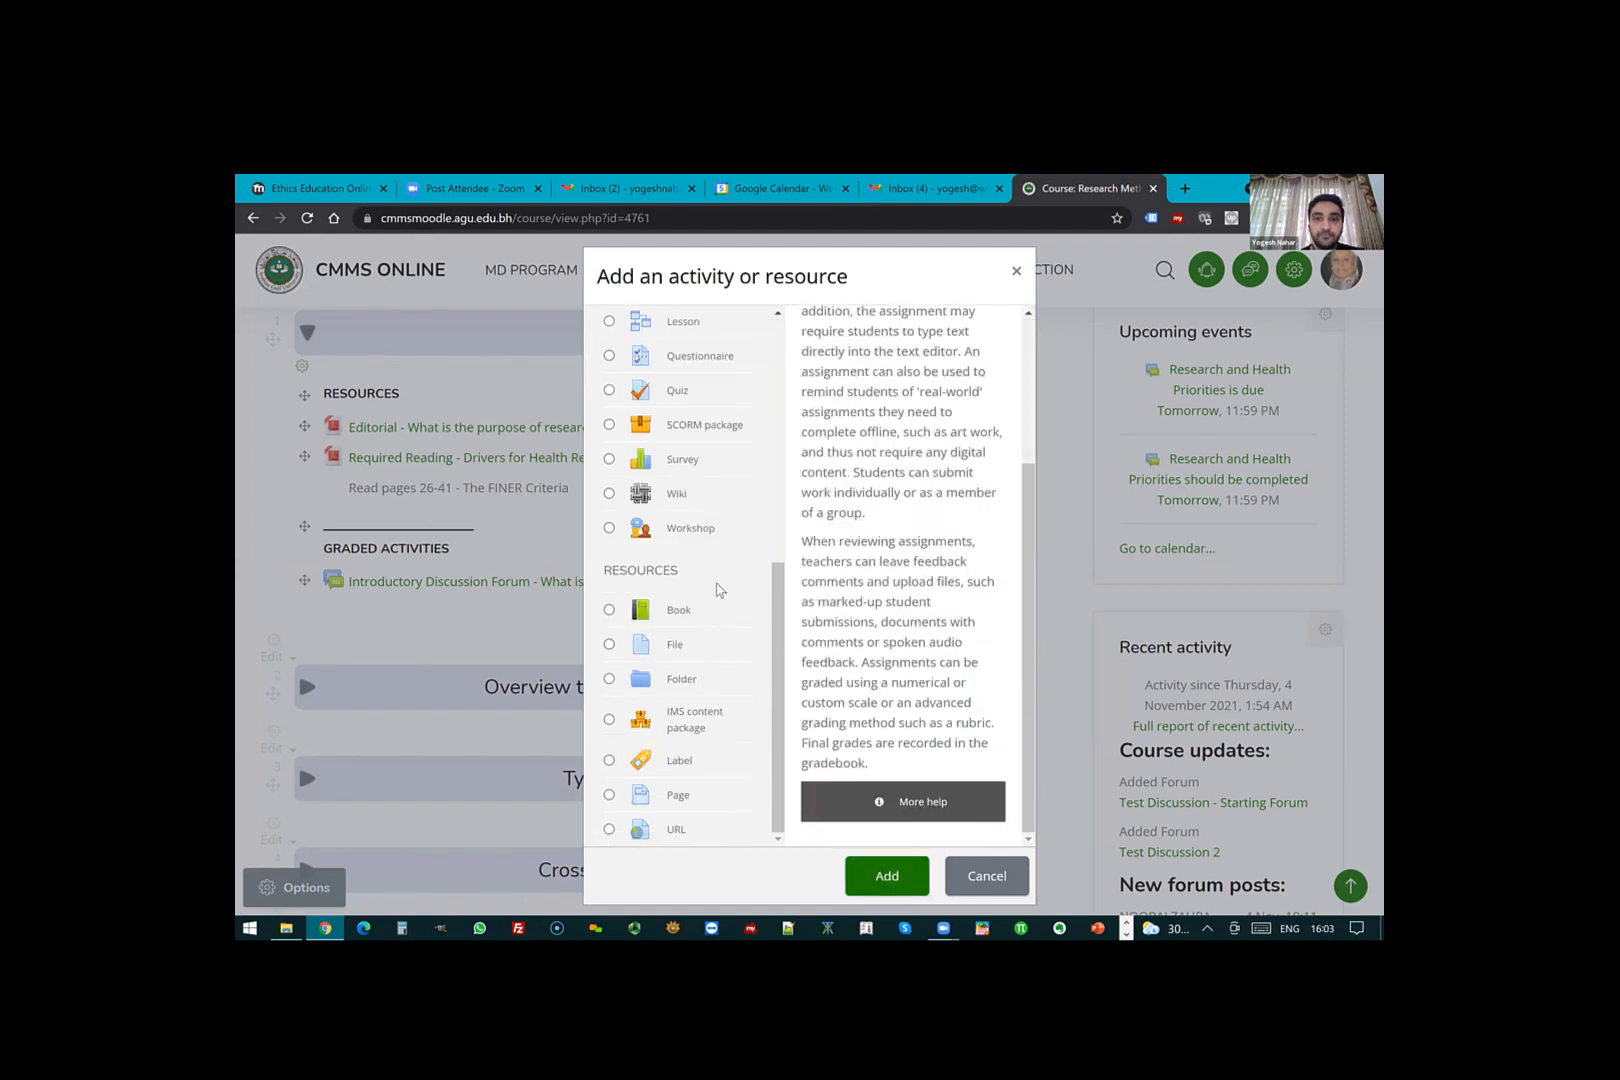
scroll(732, 555, up, 6)
double_click(690, 375)
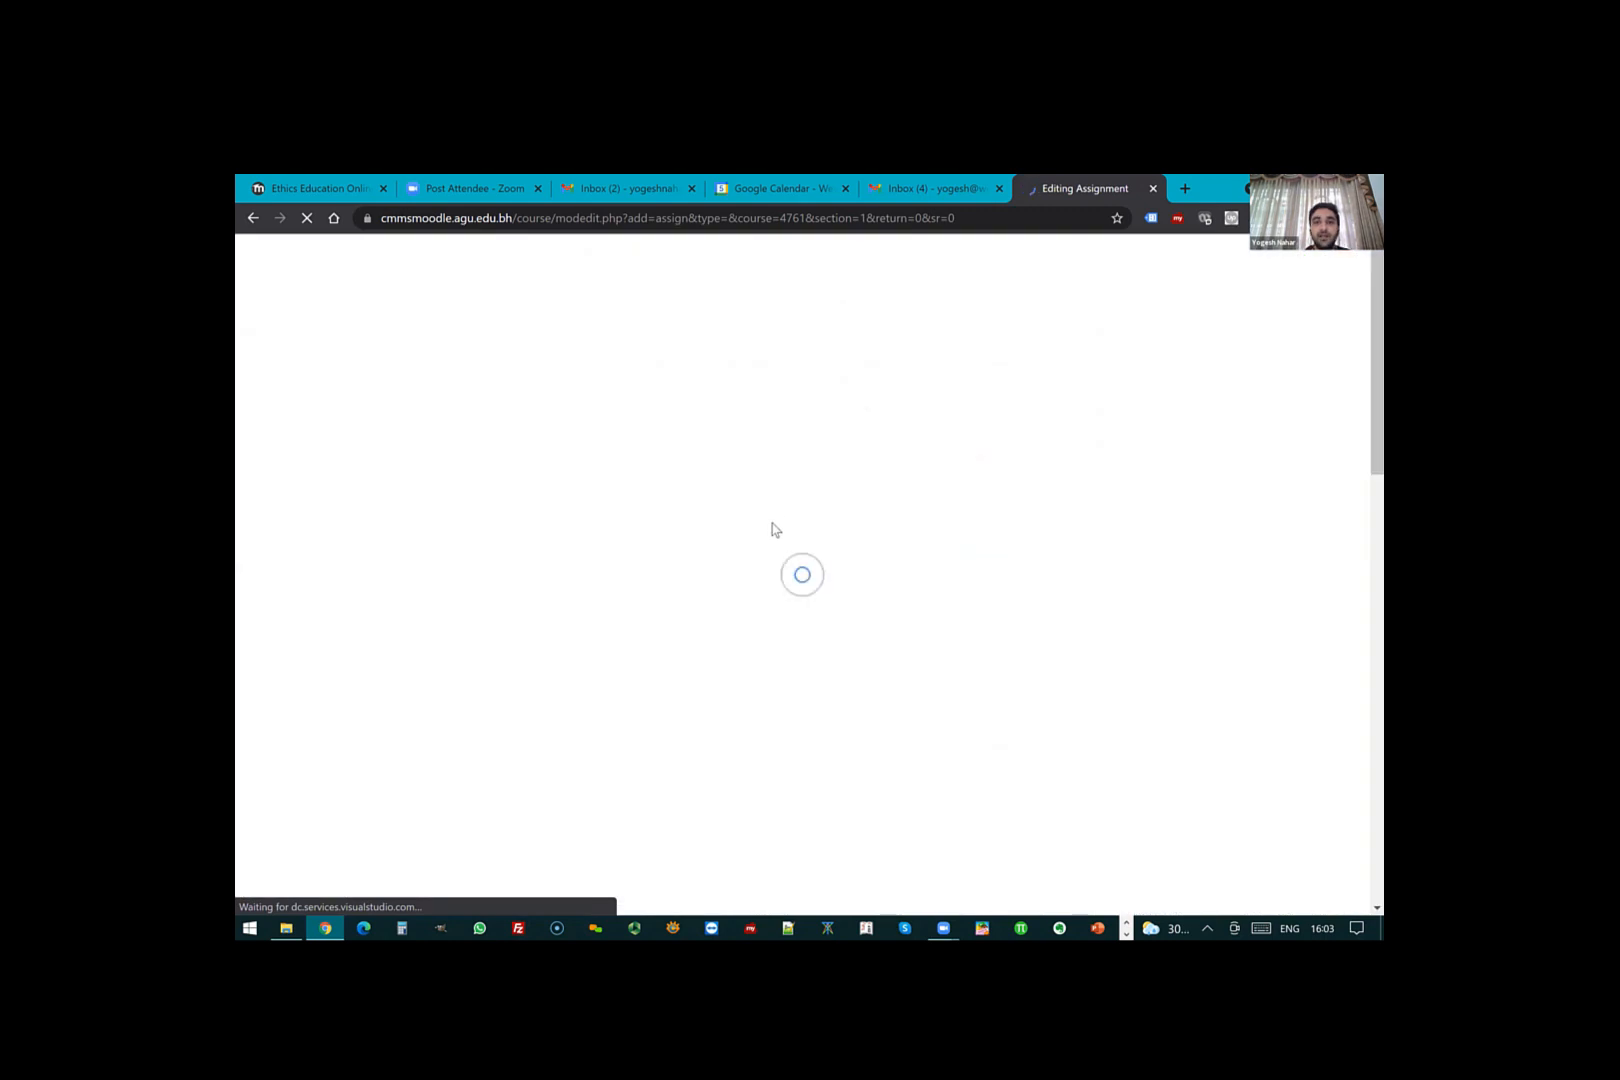
- Name the new assignment "Test ASsigned - Rubric"
click(817, 565)
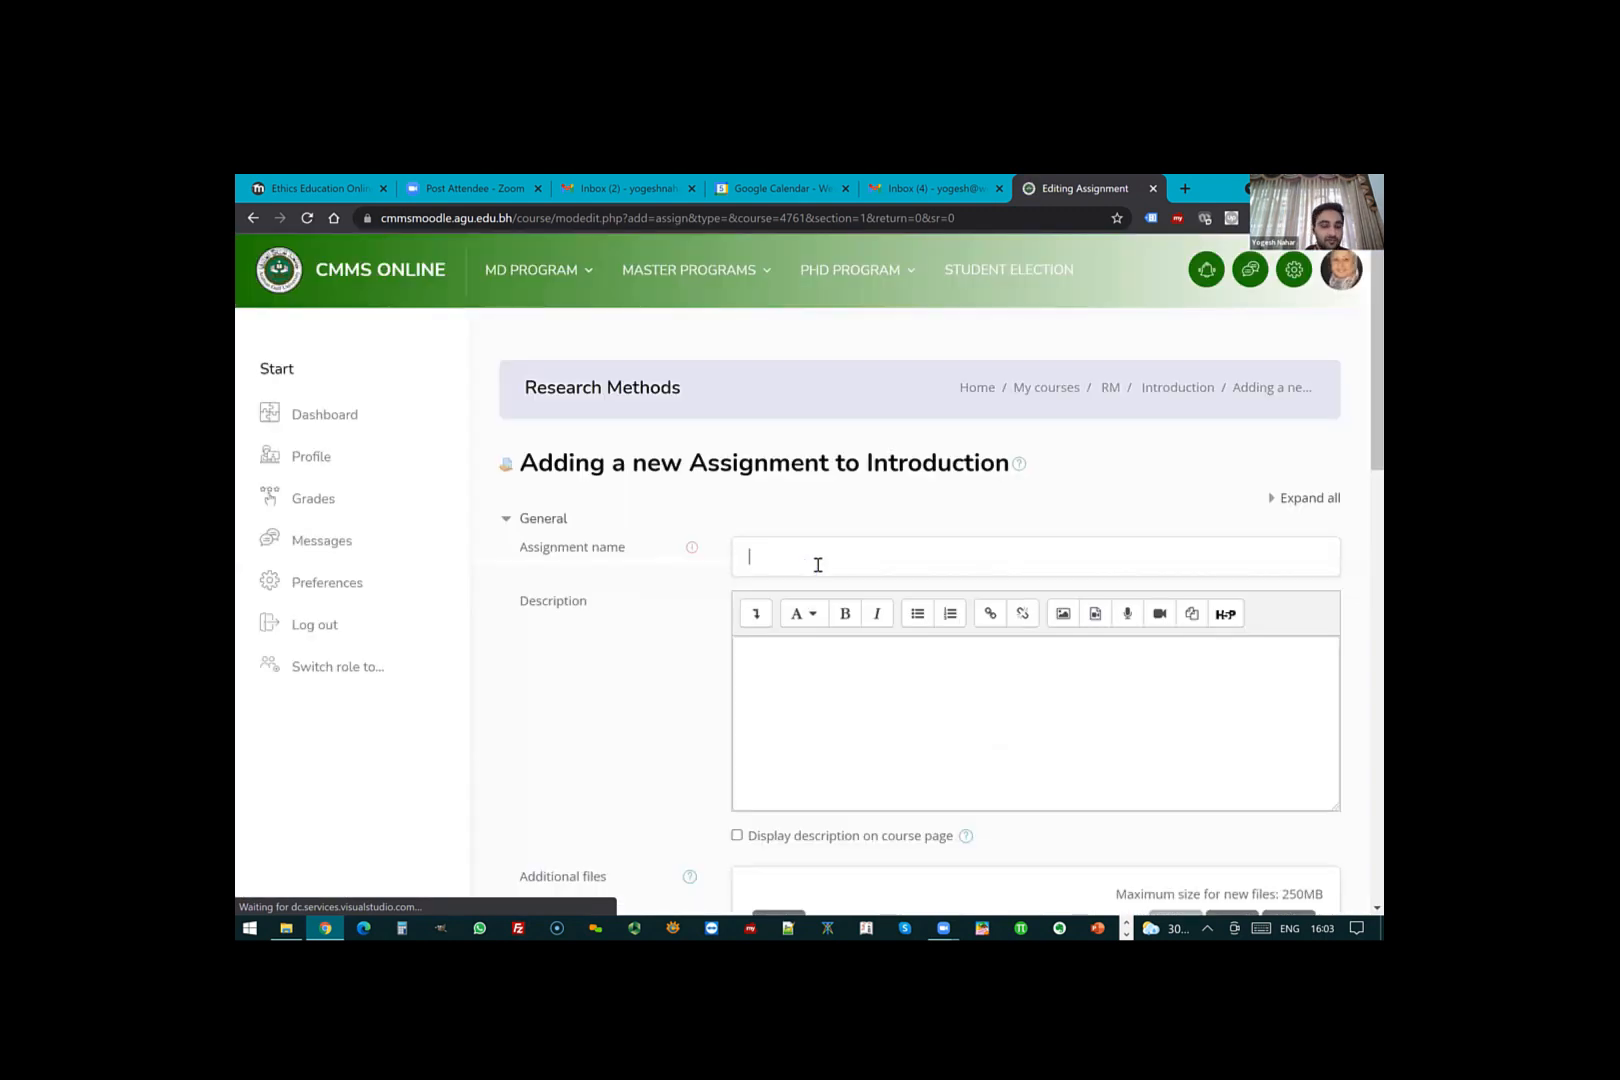
text(Test ASsig)
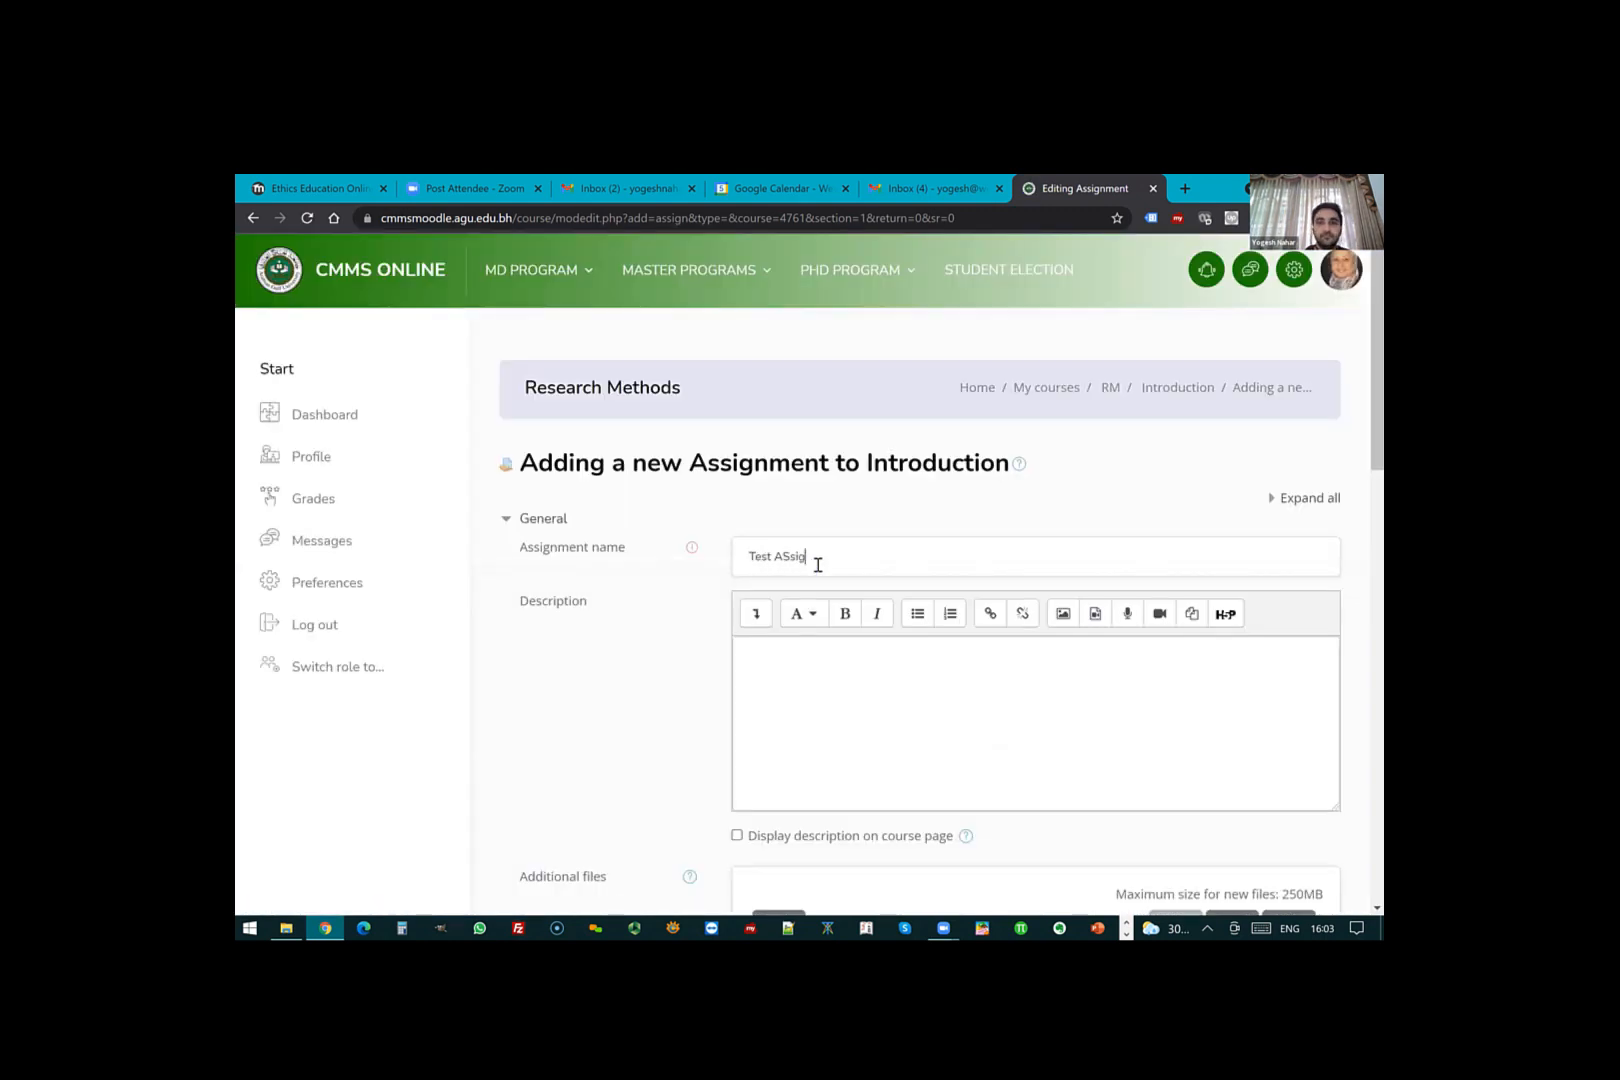
text(ned - )
text(Rubric)
- Set the maximum number of uploaded files to 2 and view the maximum submission size options
scroll(832, 638, down, 3)
scroll(813, 553, down, 3)
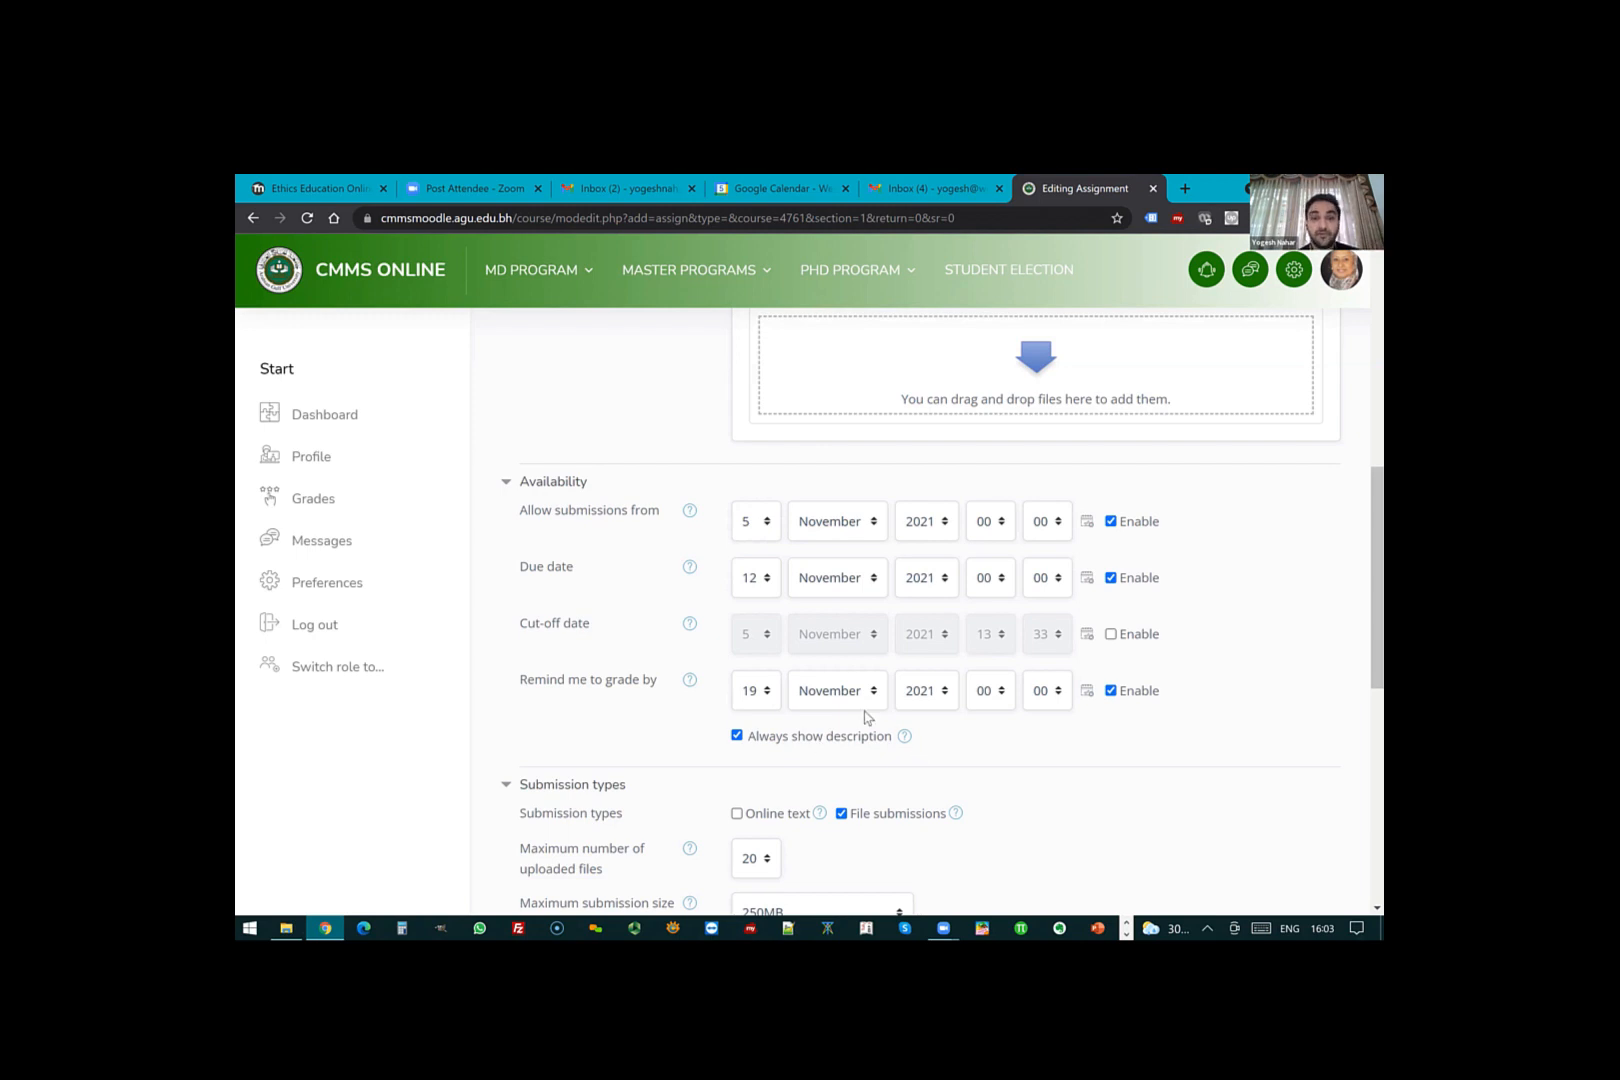
scroll(868, 712, up, 3)
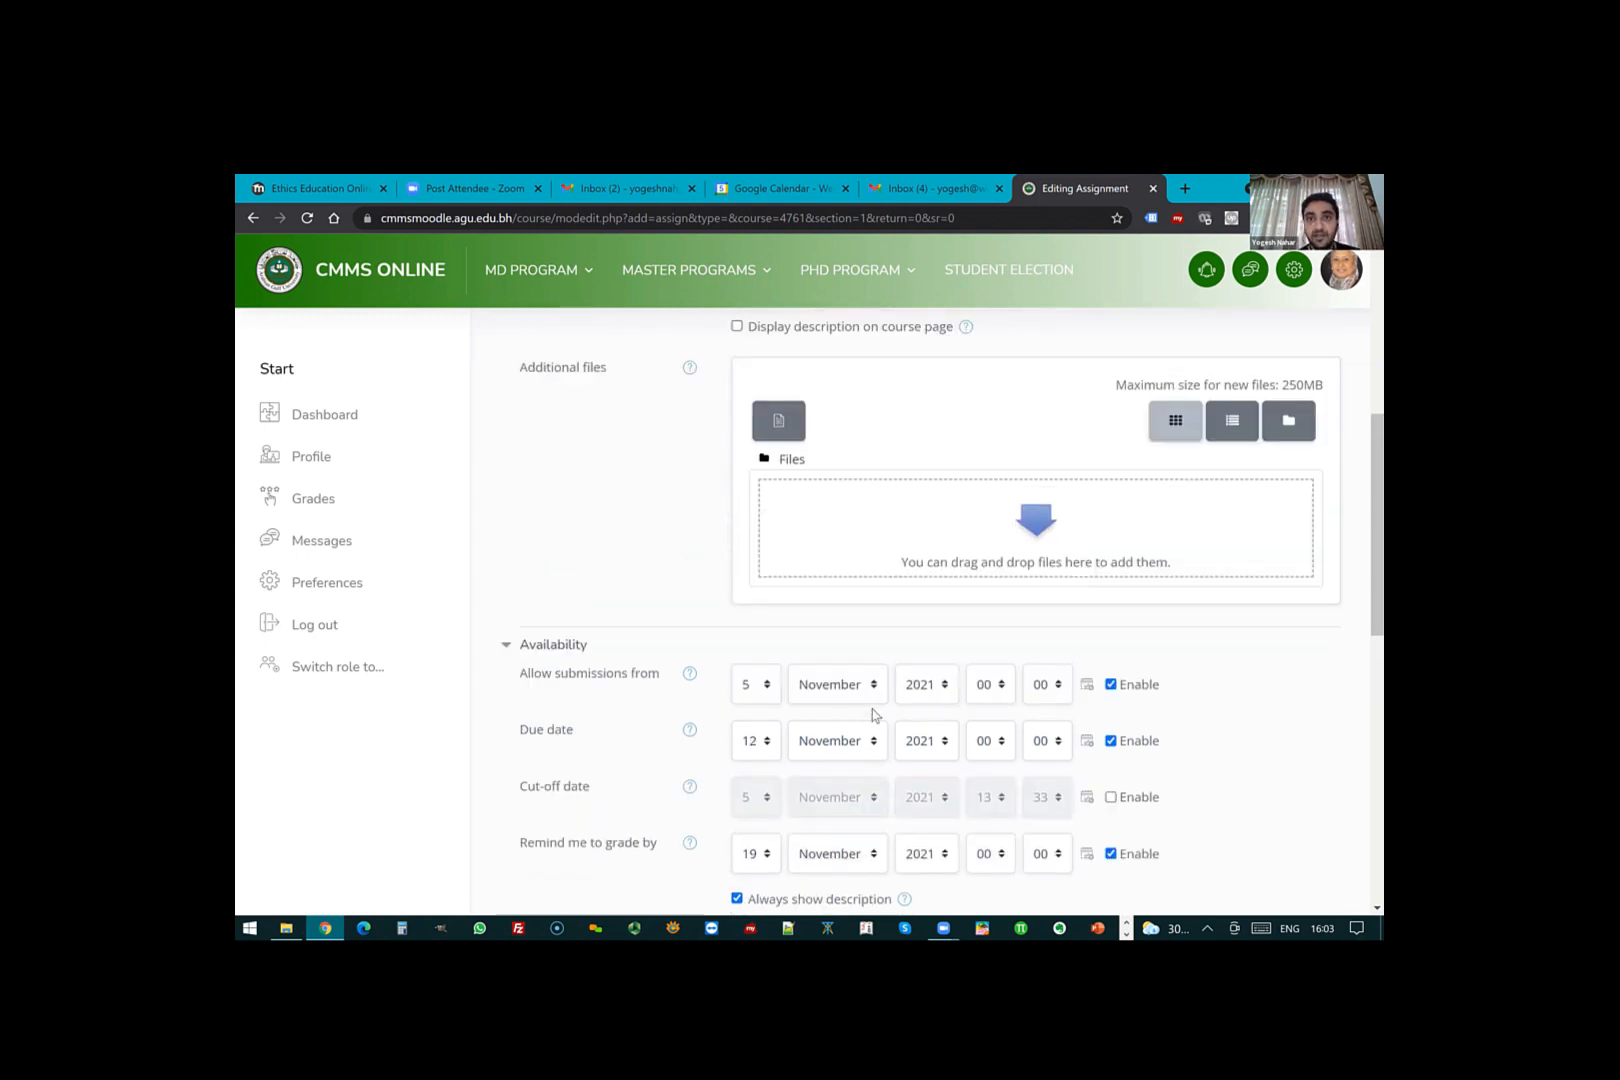
scroll(795, 624, down, 2)
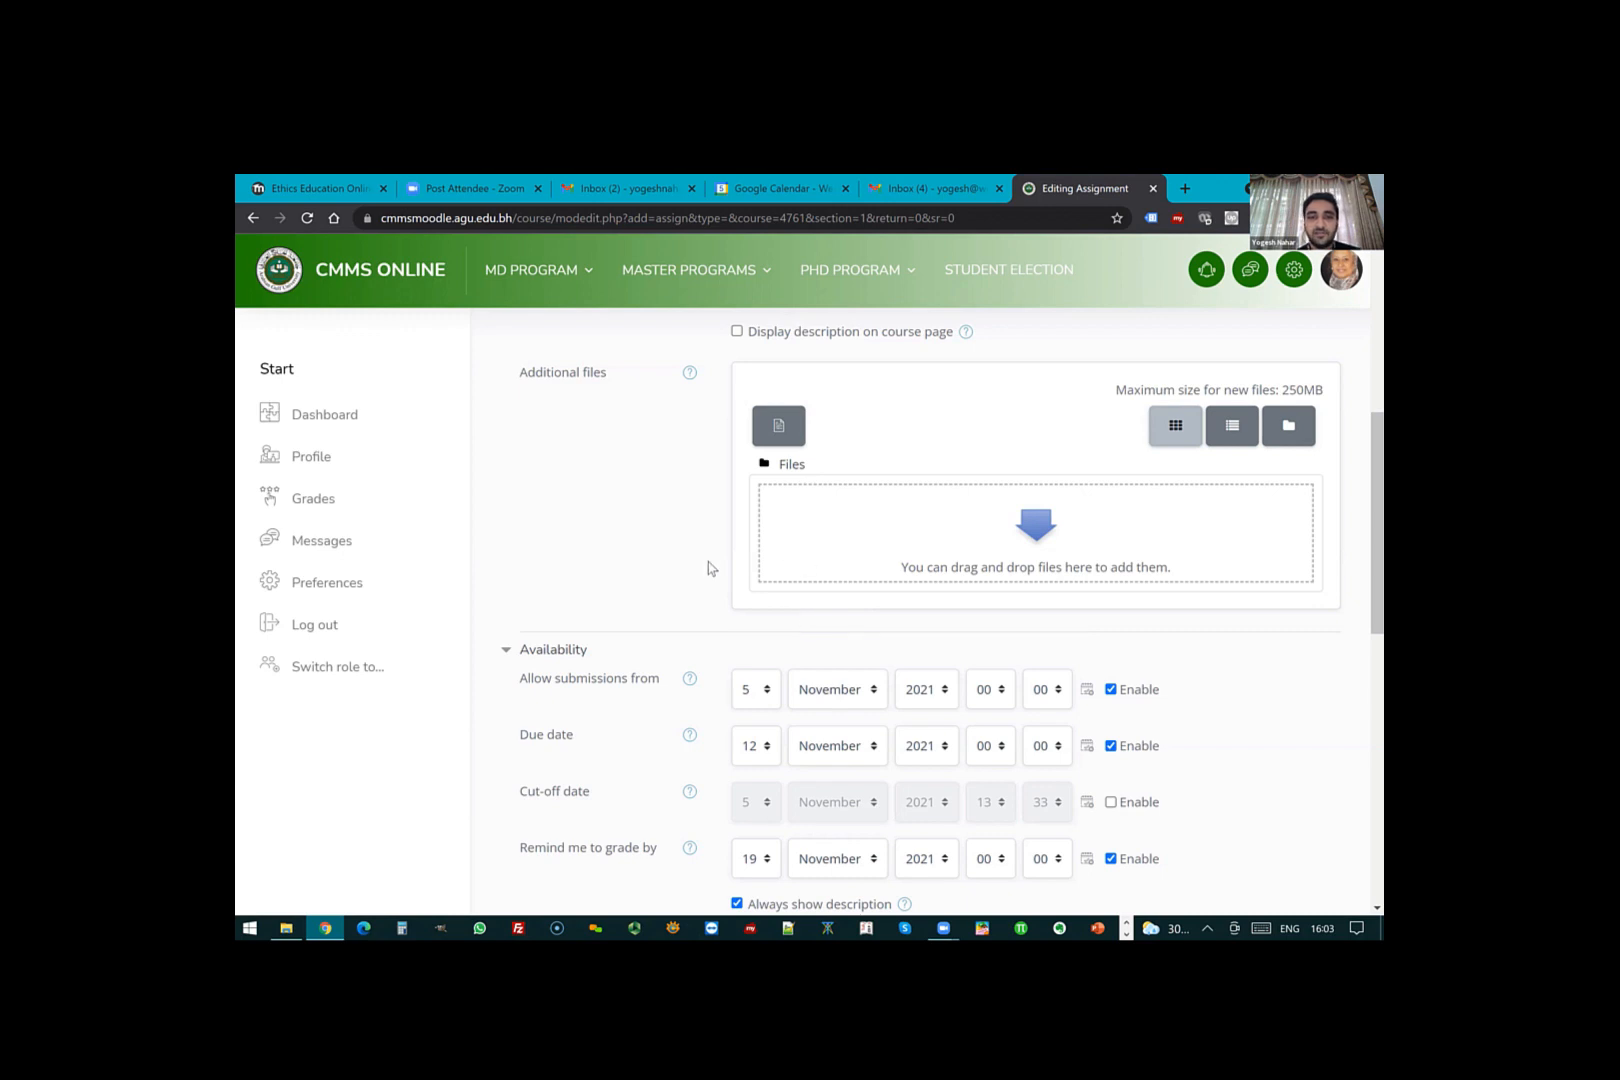
scroll(708, 566, down, 2)
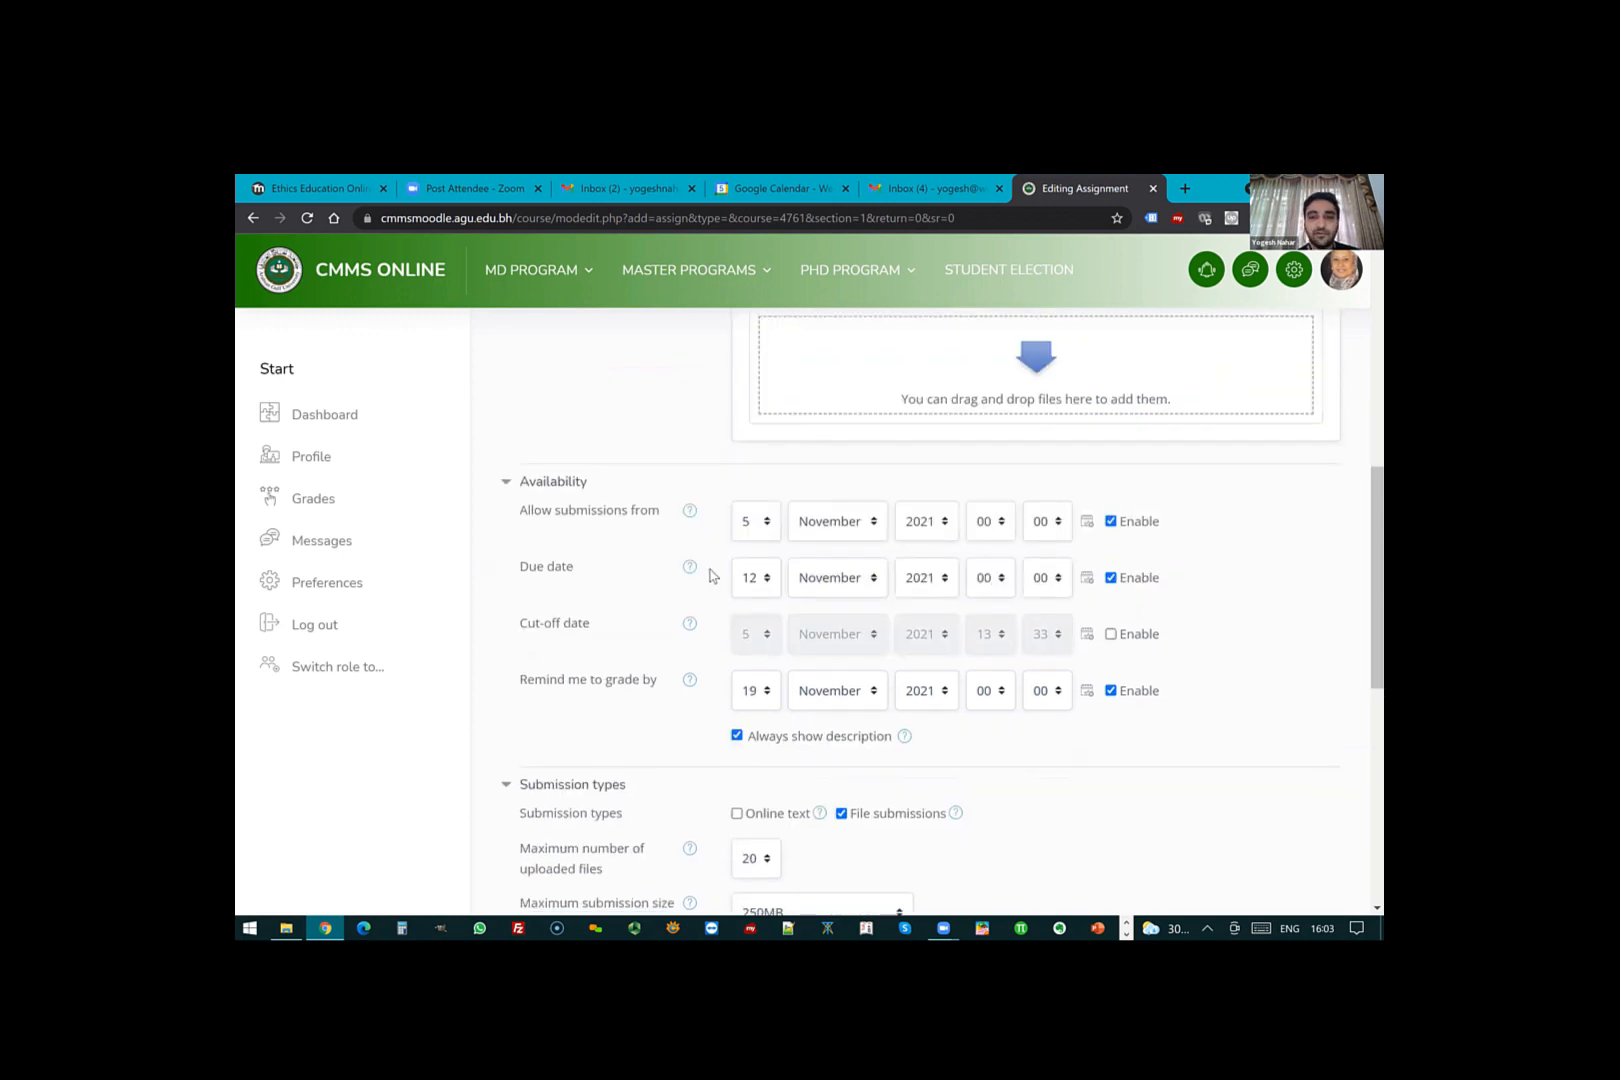
scroll(712, 575, down, 4)
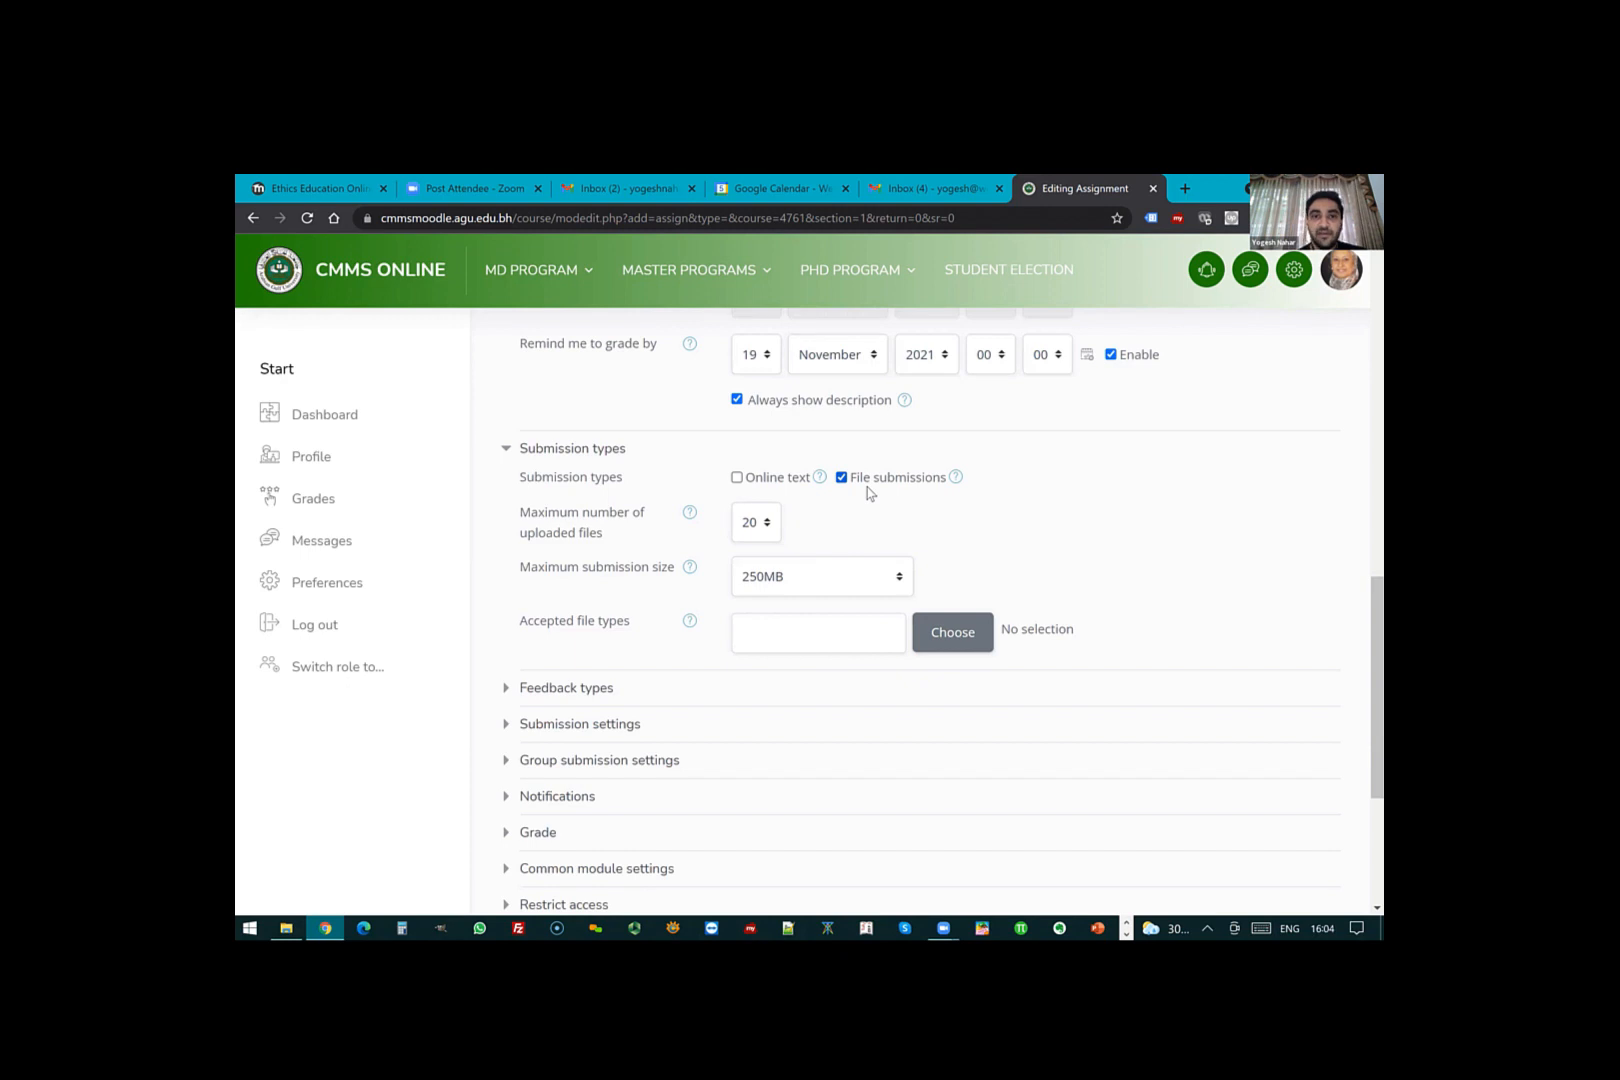
click(766, 526)
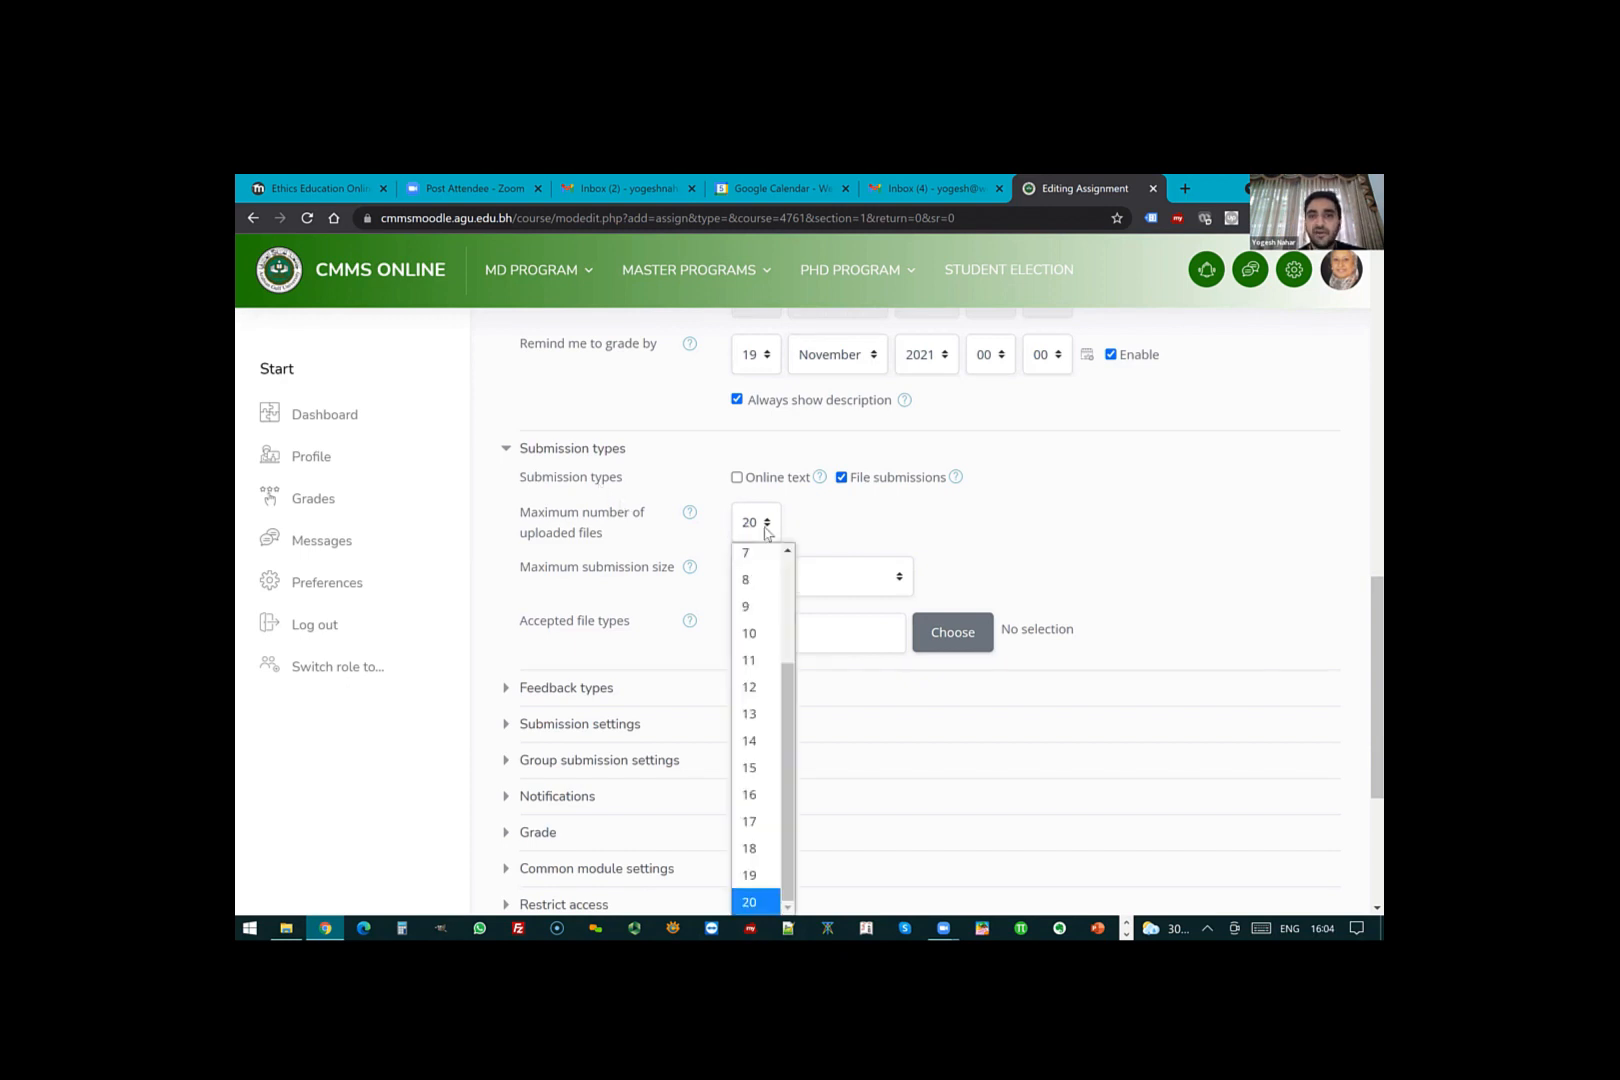
scroll(761, 578, up, 2)
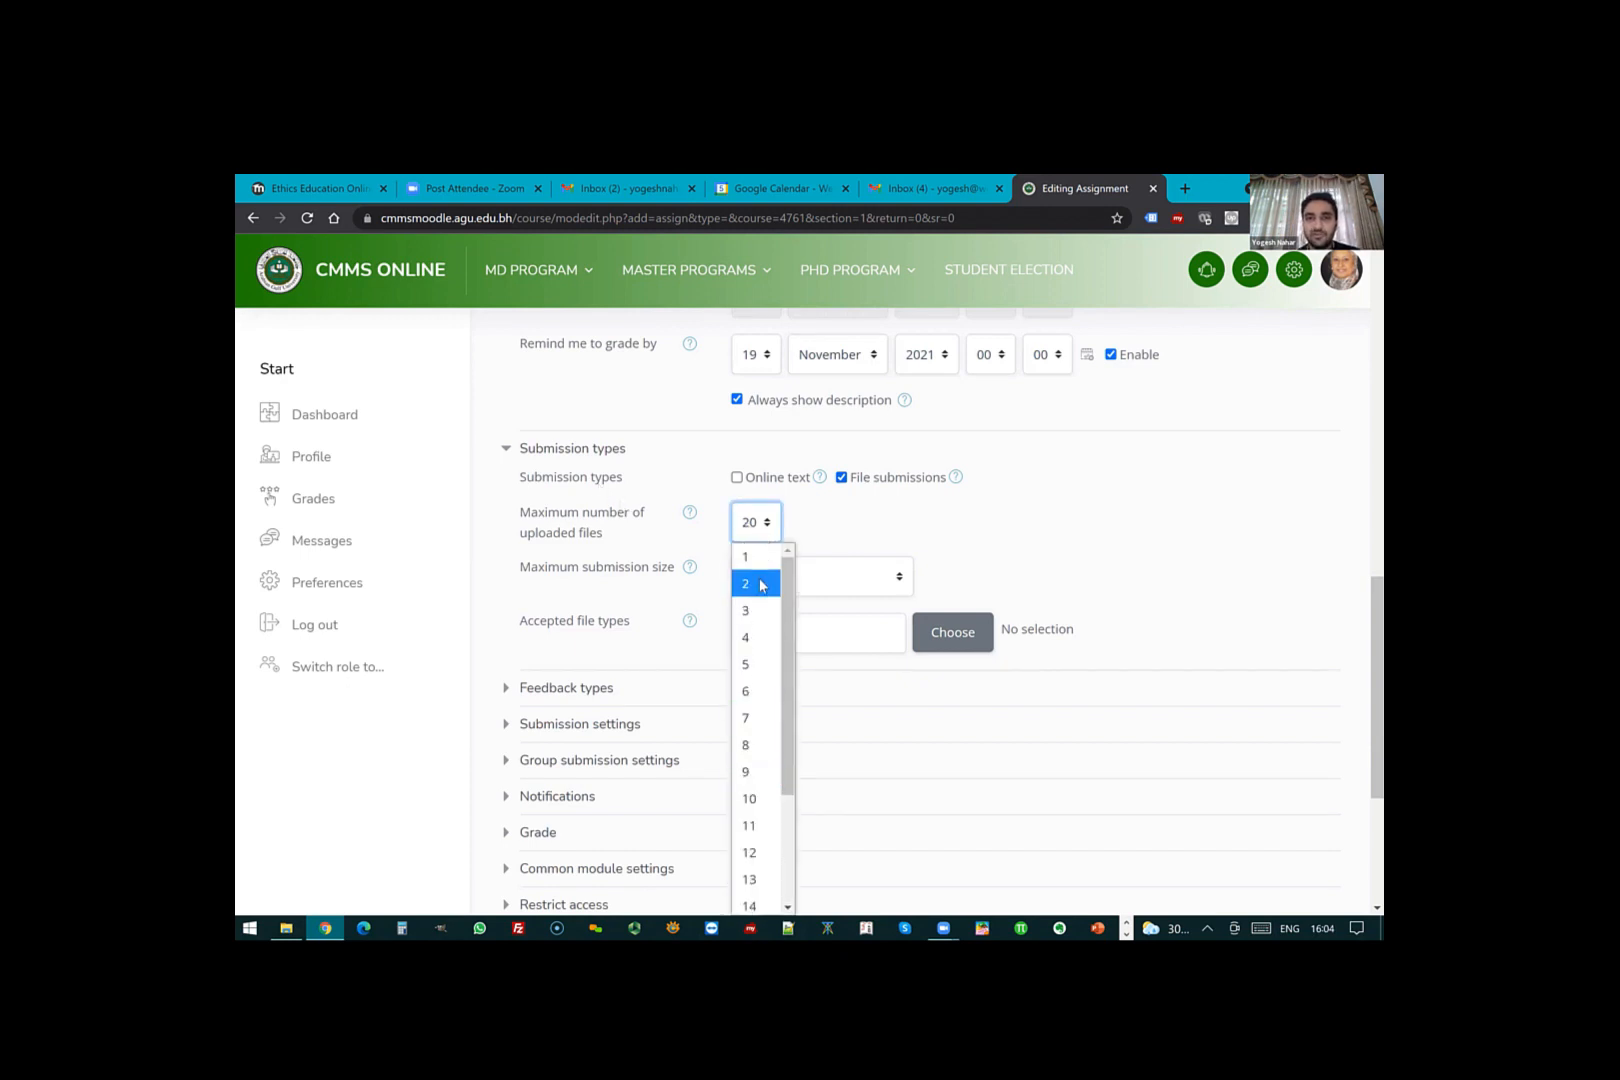
click(762, 585)
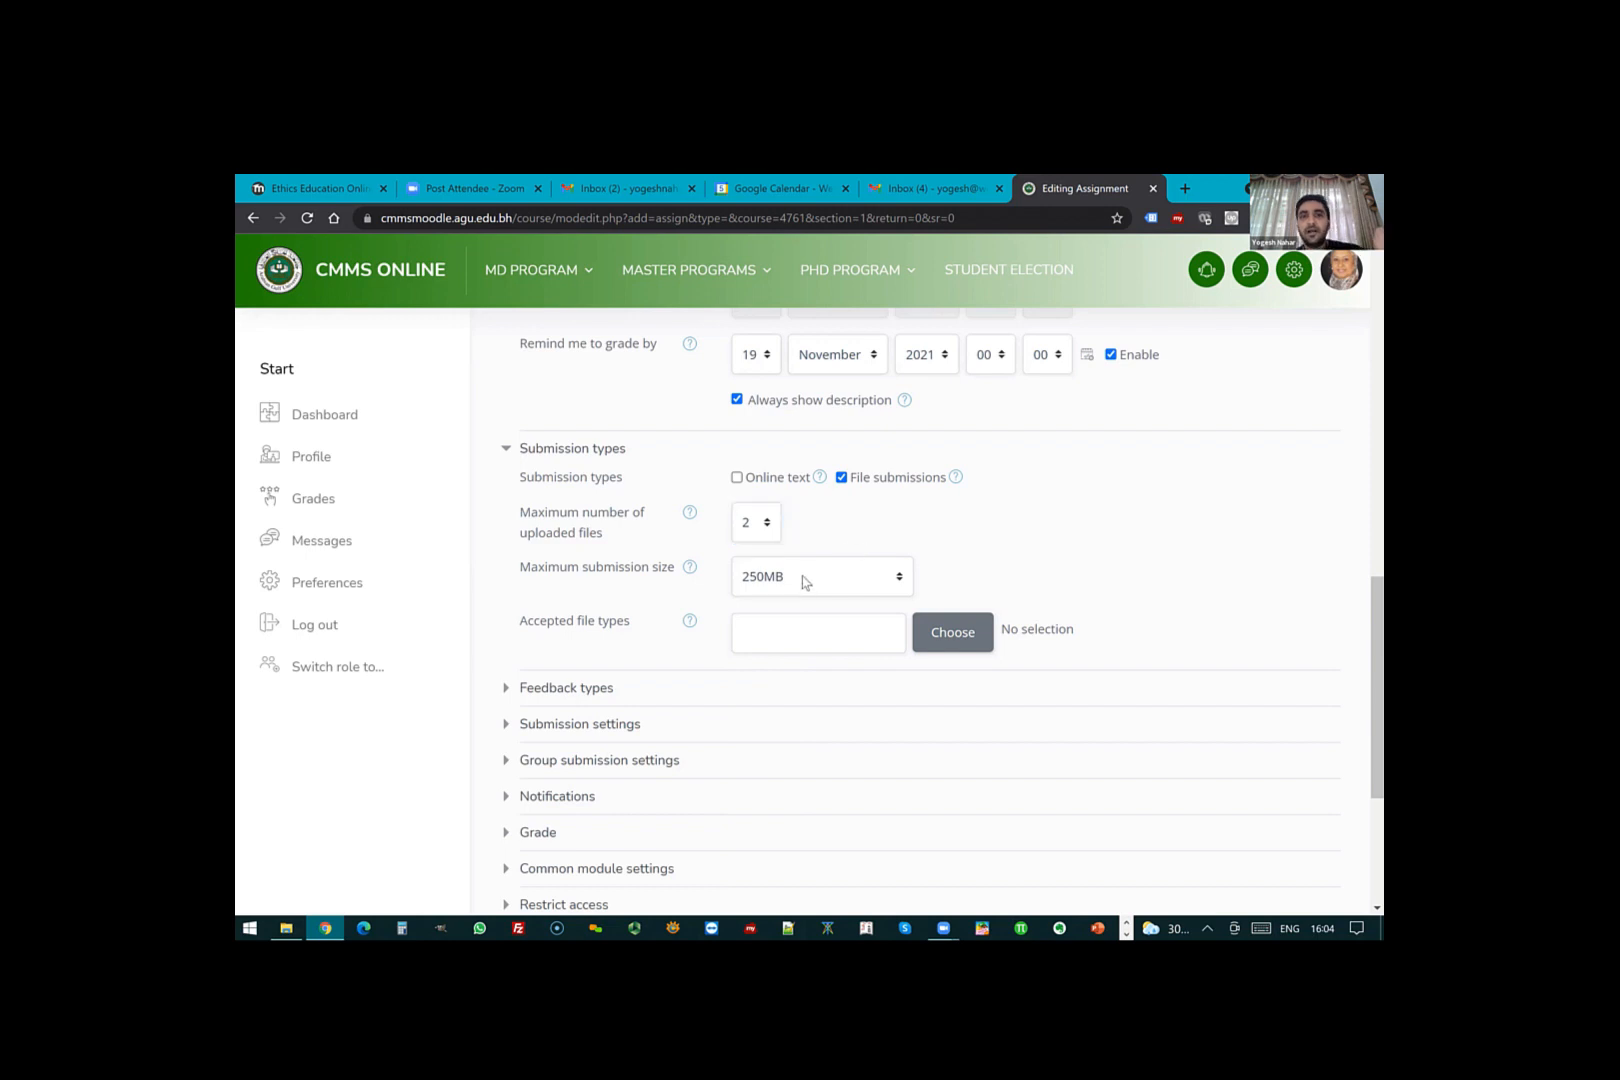
click(803, 579)
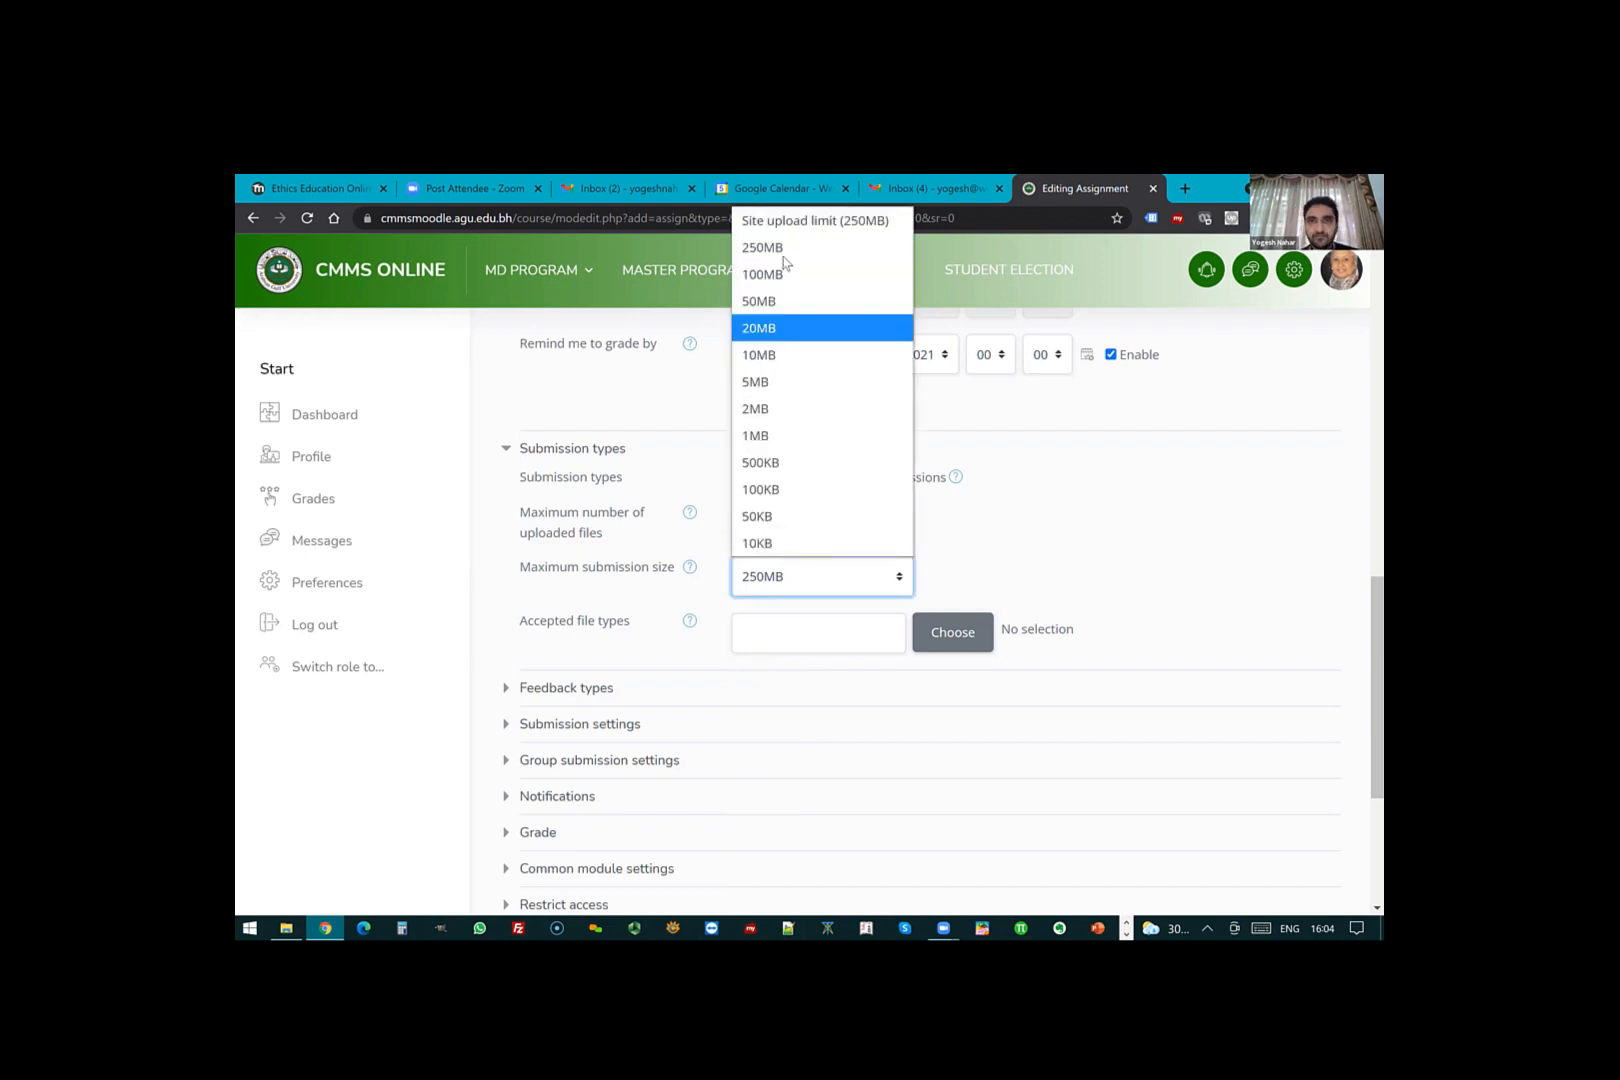
click(1045, 580)
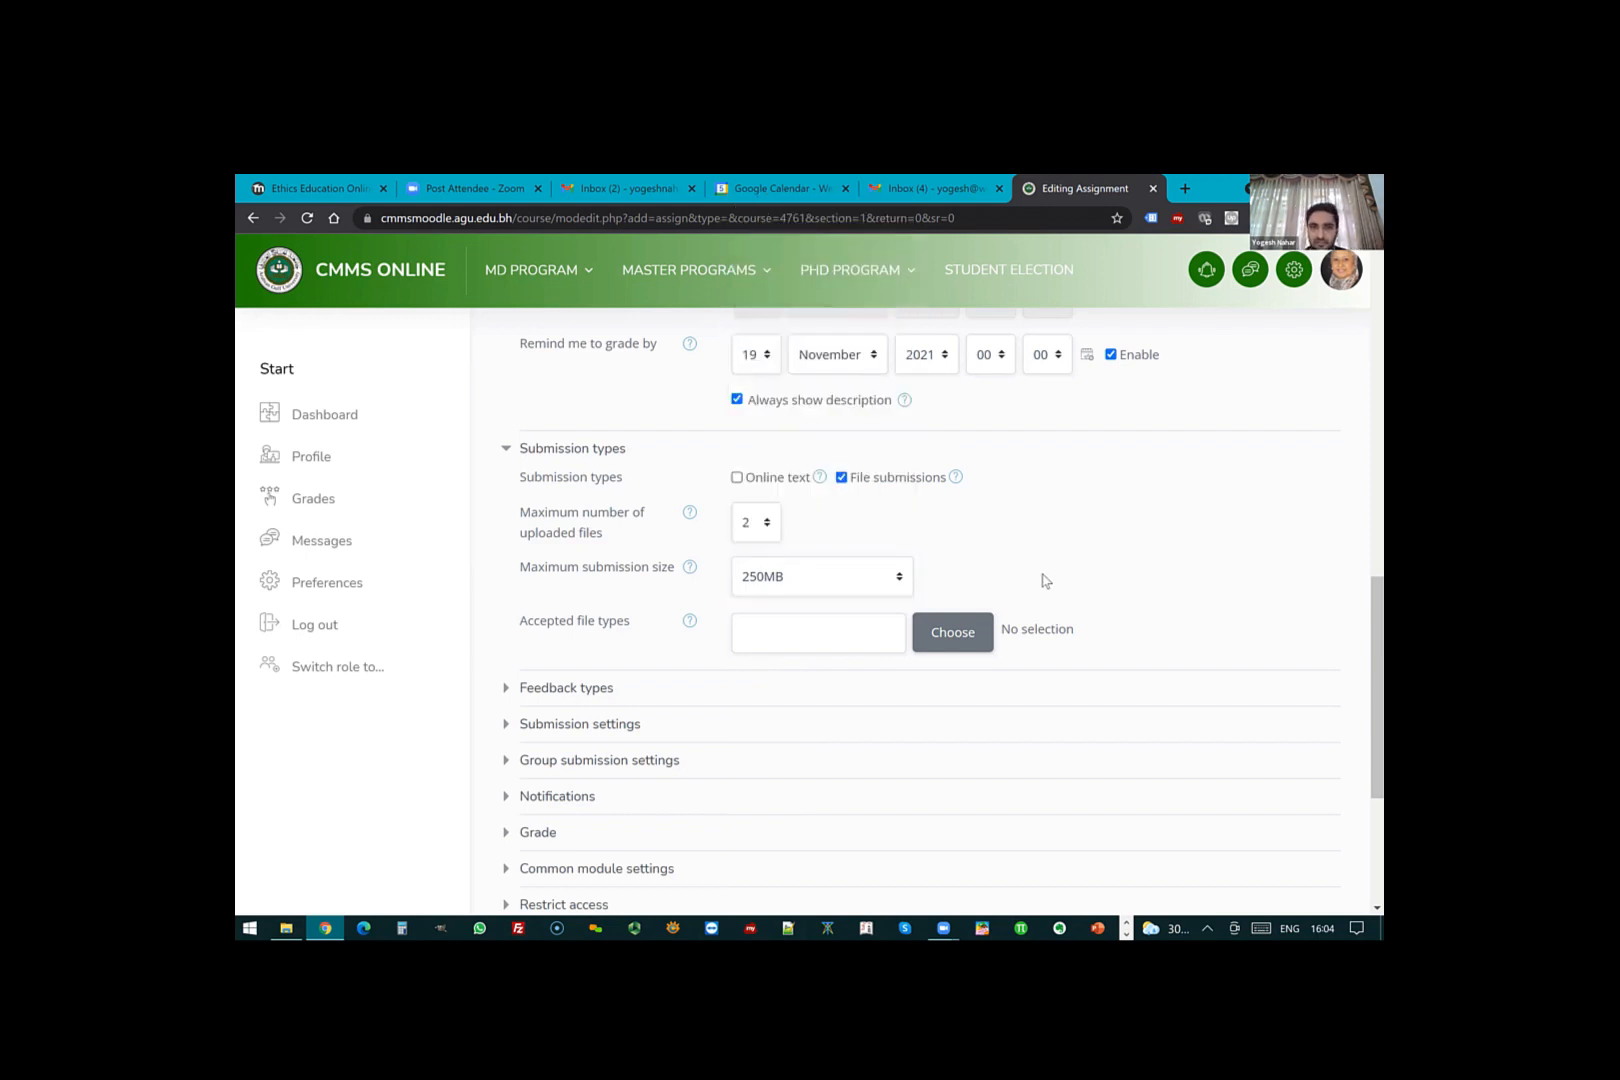
- Try pdf, docx and doc as the accepted file types, and empty the field again
scroll(740, 520, down, 2)
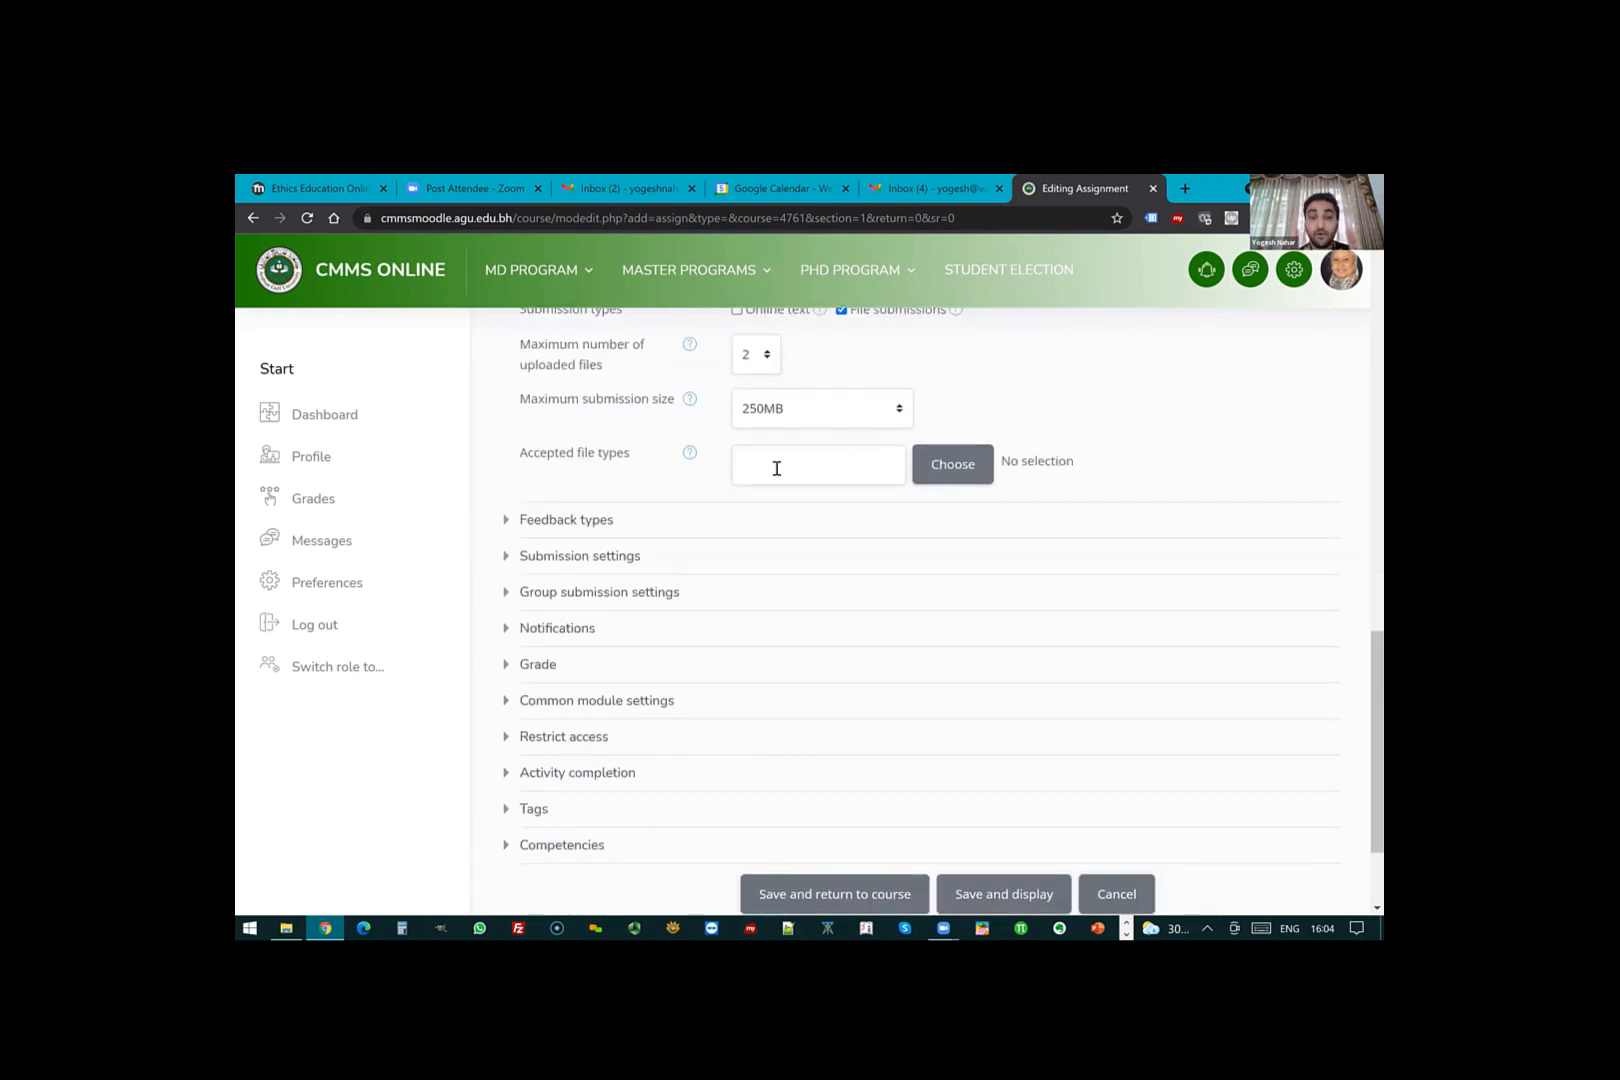
click(690, 455)
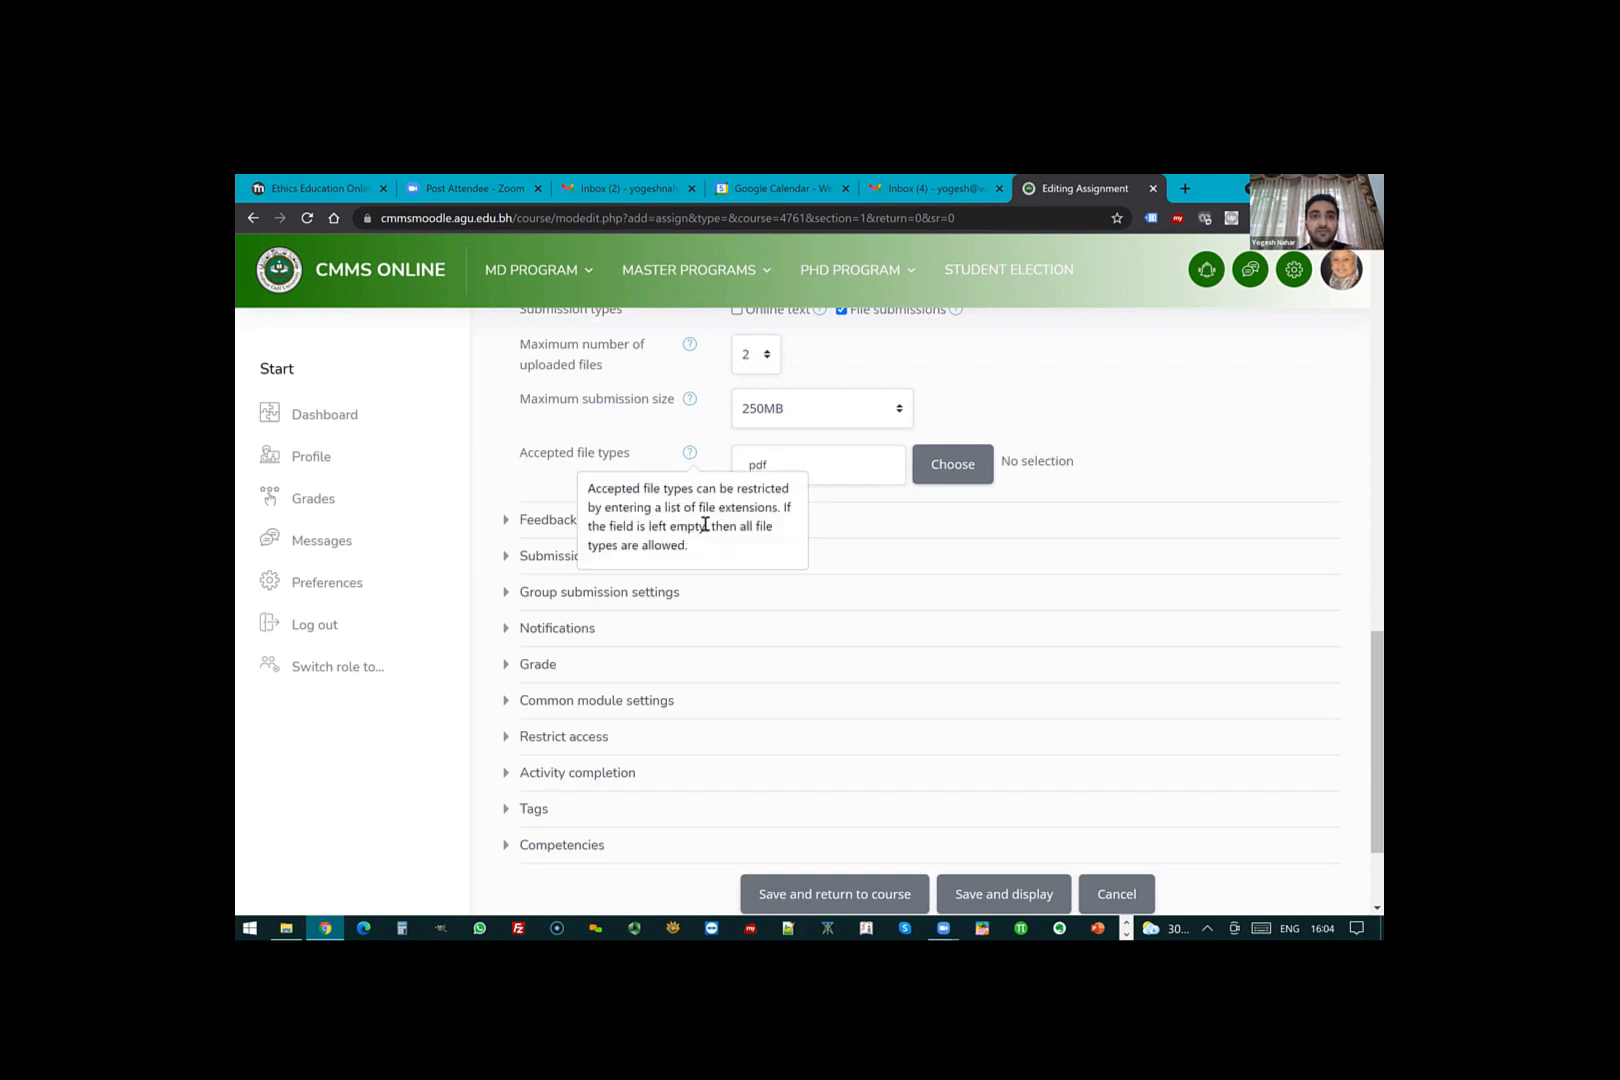
click(804, 466)
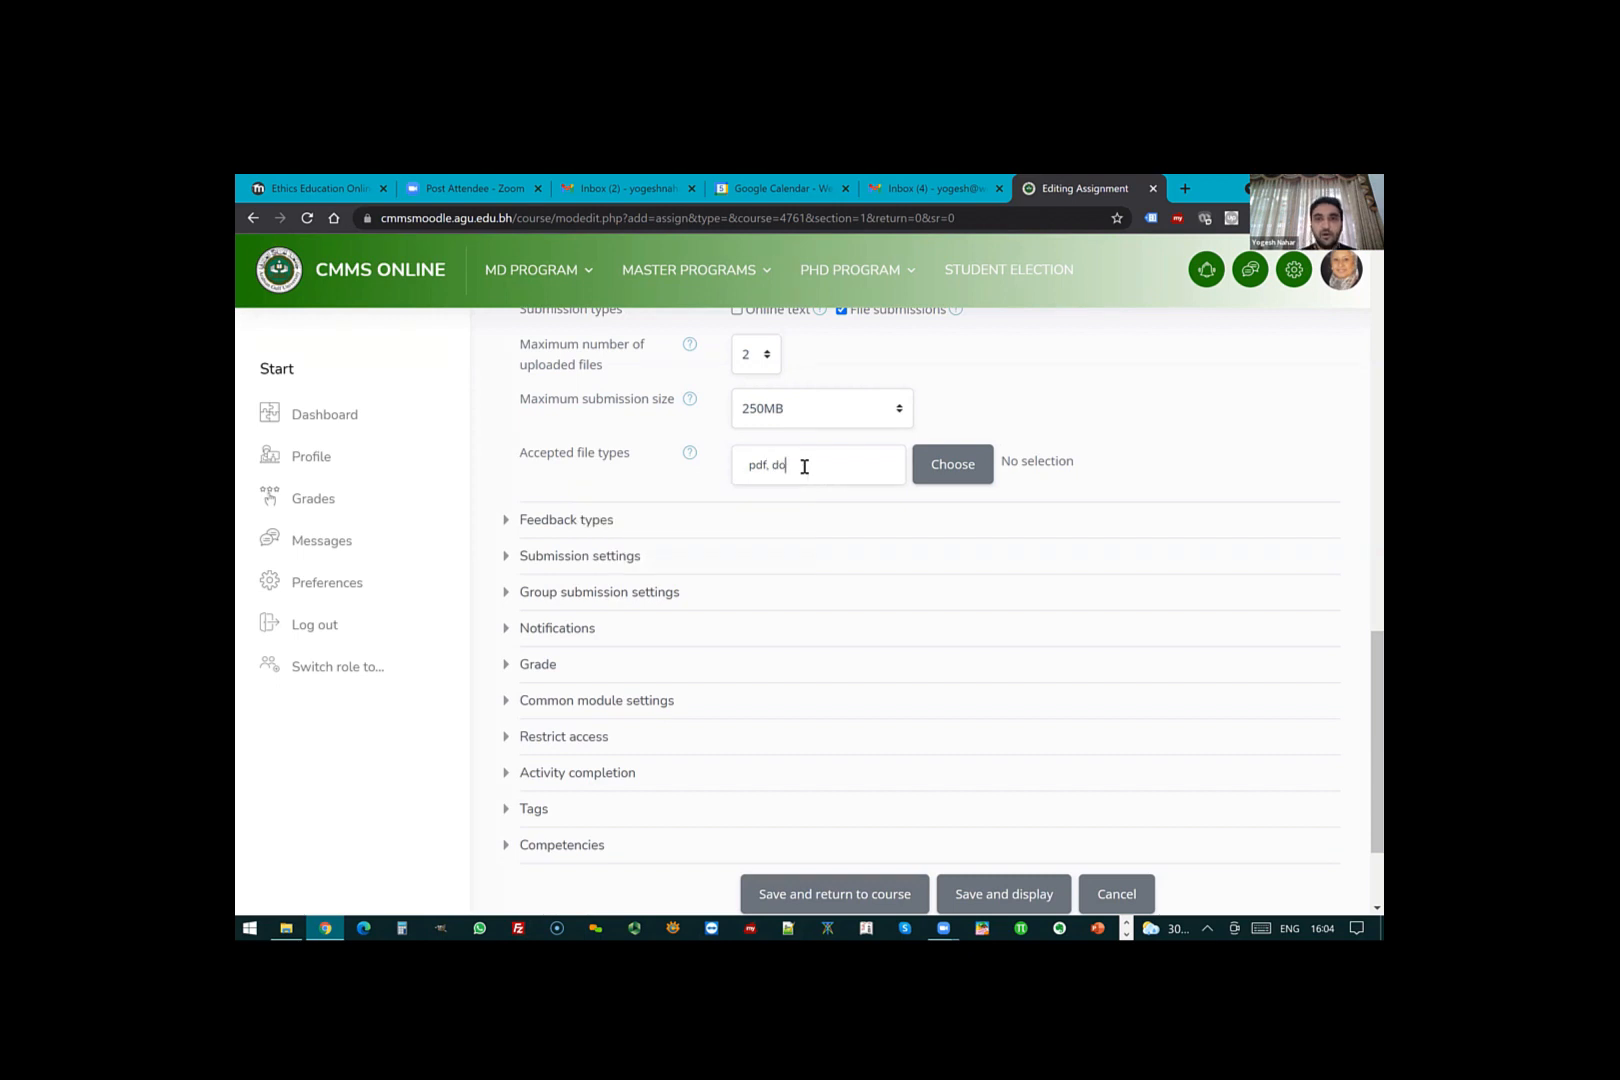
text(, docx, doc)
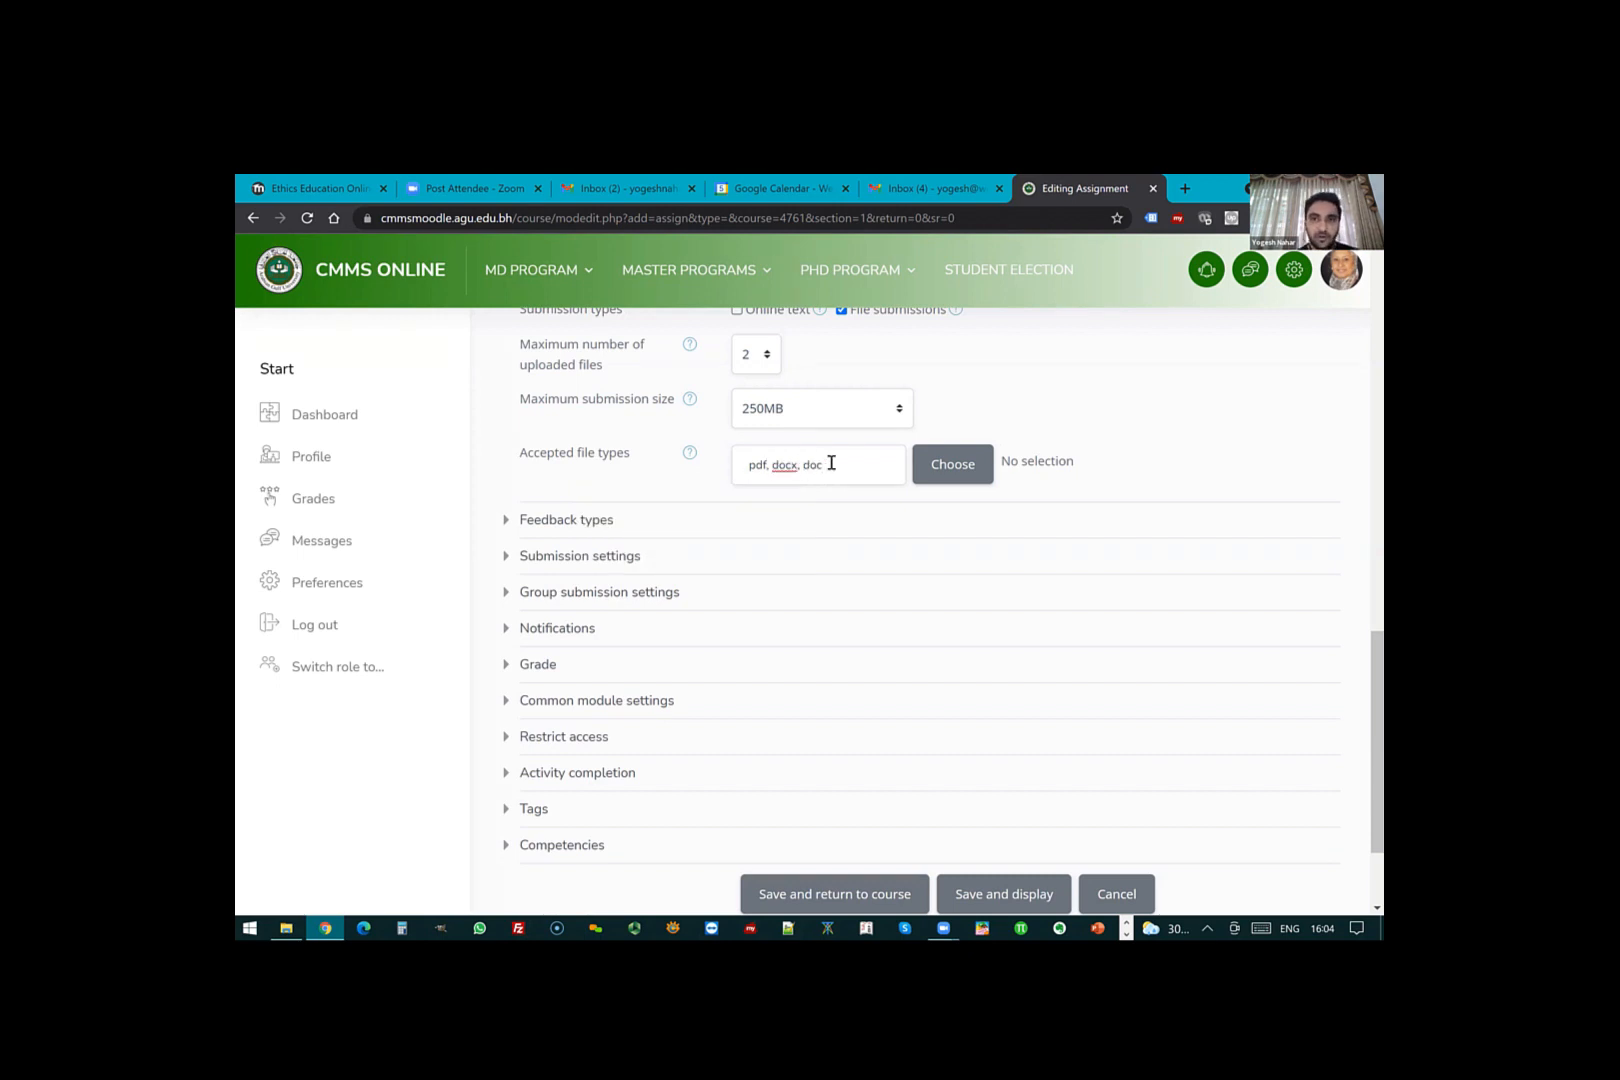
drag(831, 463, 672, 456)
key(BackSpace)
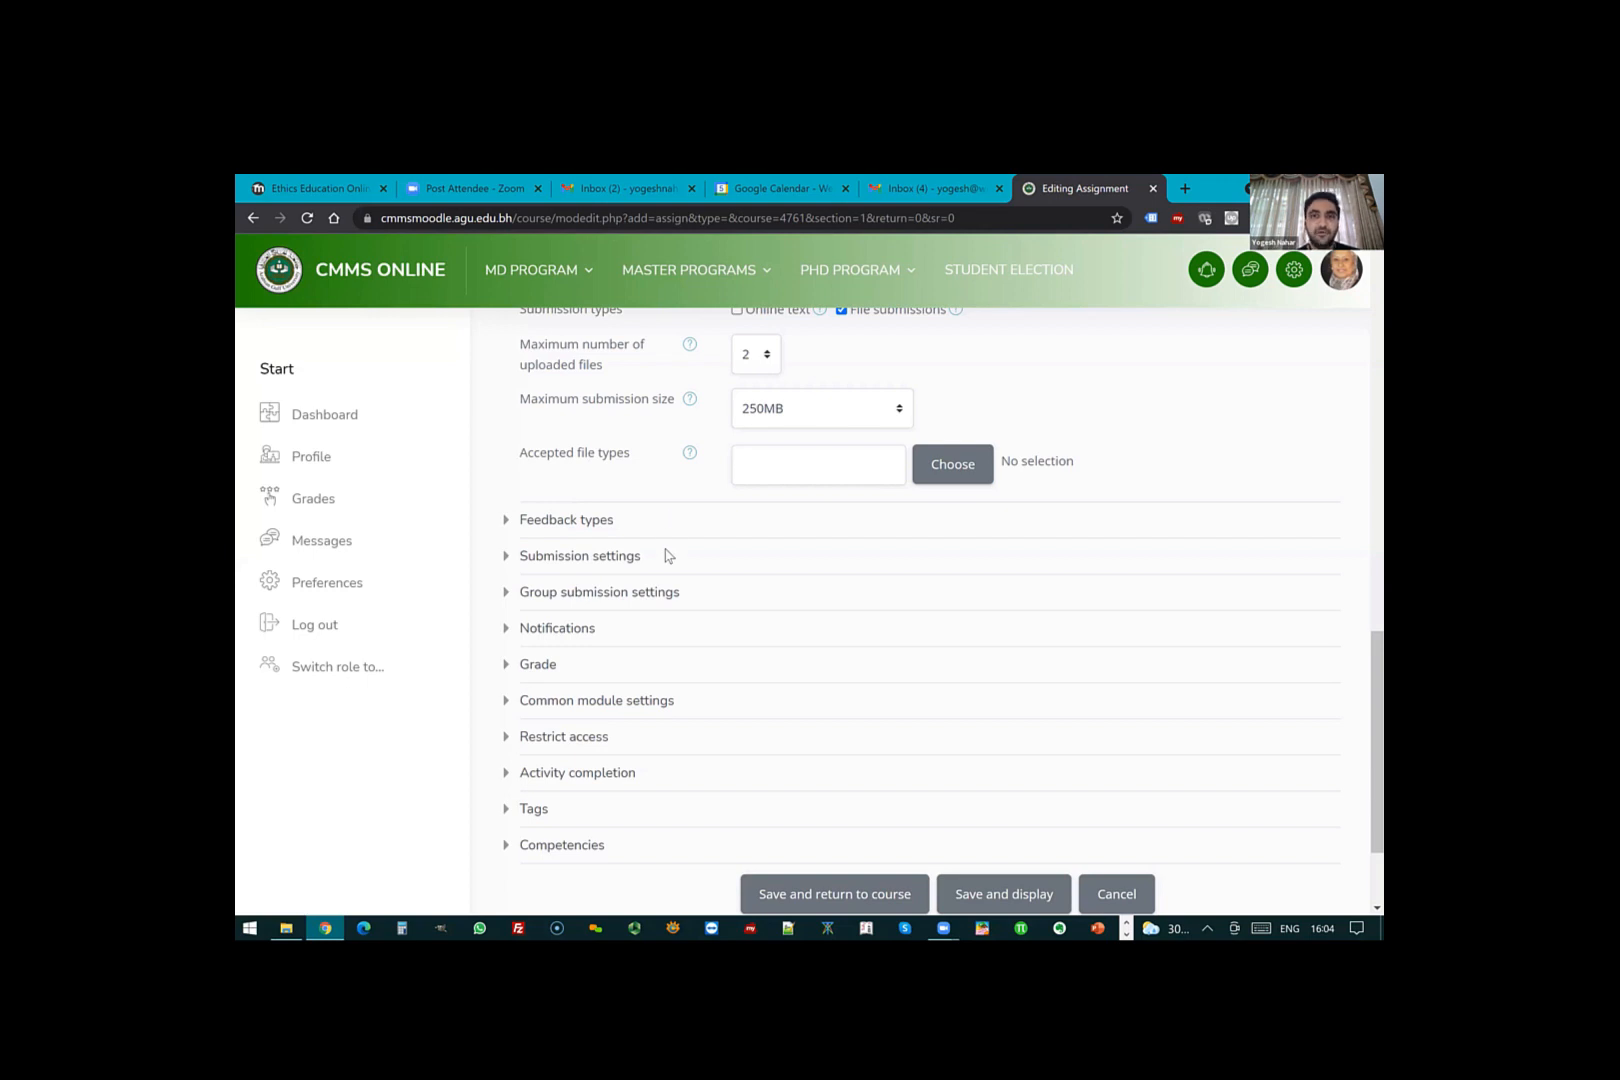
- Examine the assignment's feedback types, submission settings and group submission settings
scroll(665, 555, down, 2)
click(575, 373)
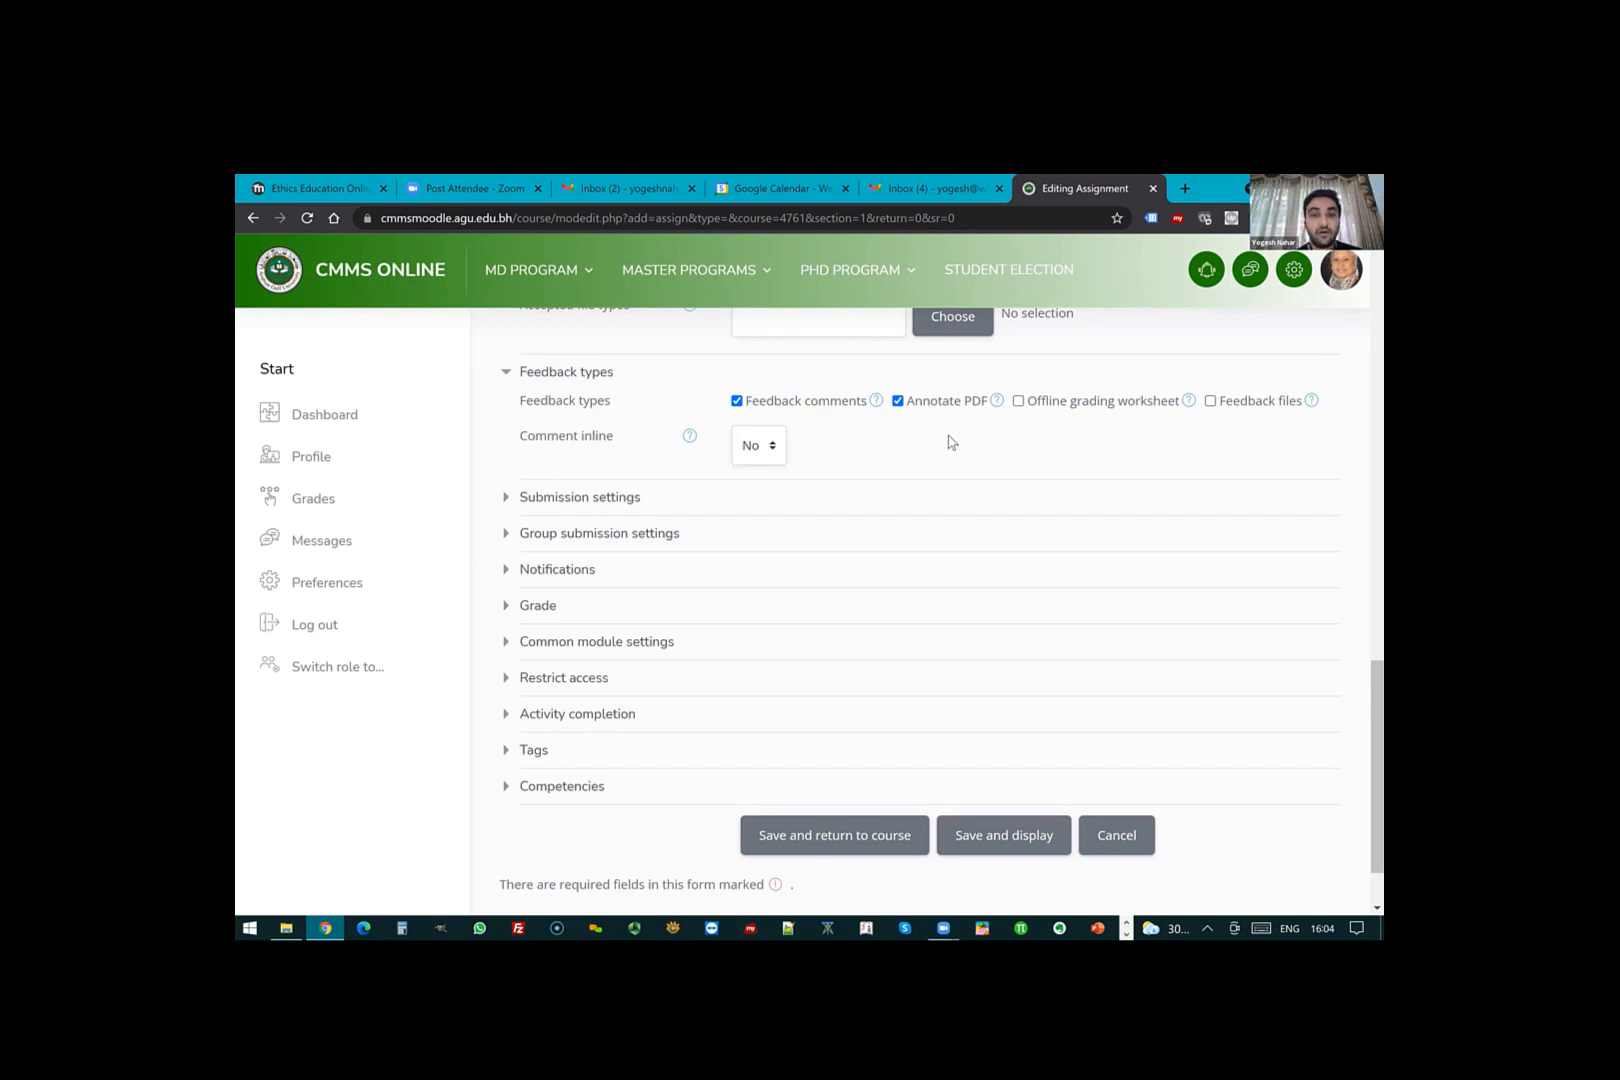
click(588, 499)
scroll(605, 522, down, 2)
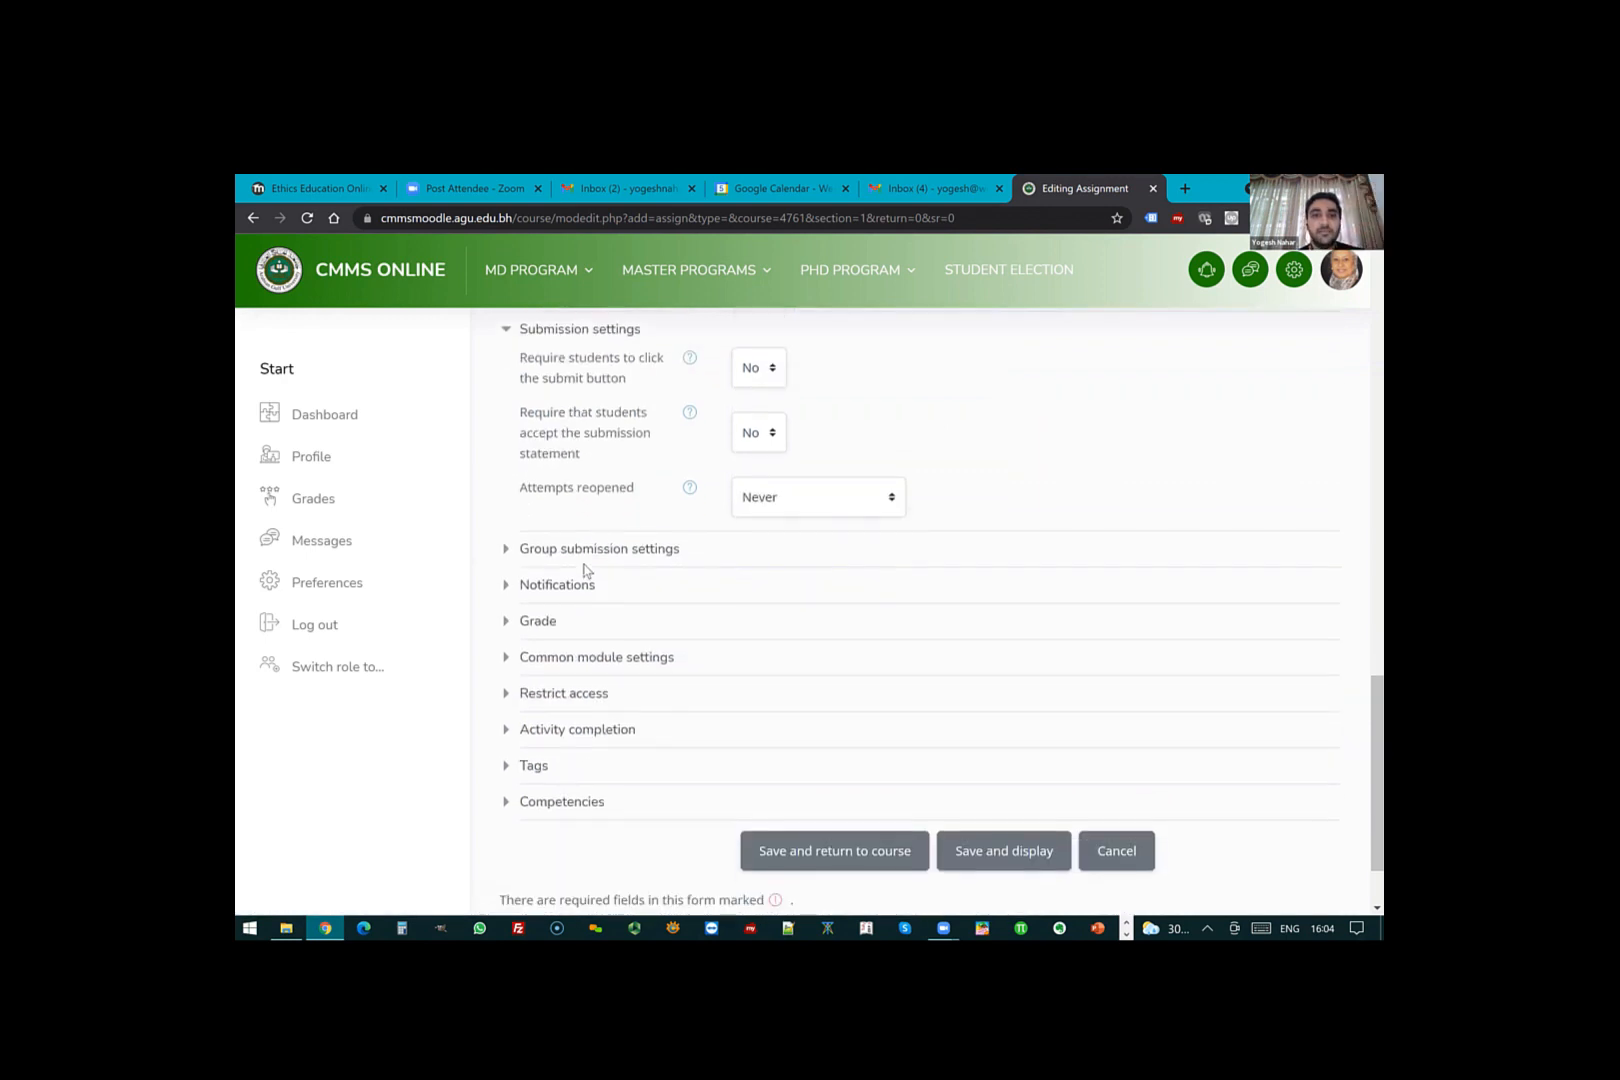
click(586, 552)
scroll(600, 558, down, 2)
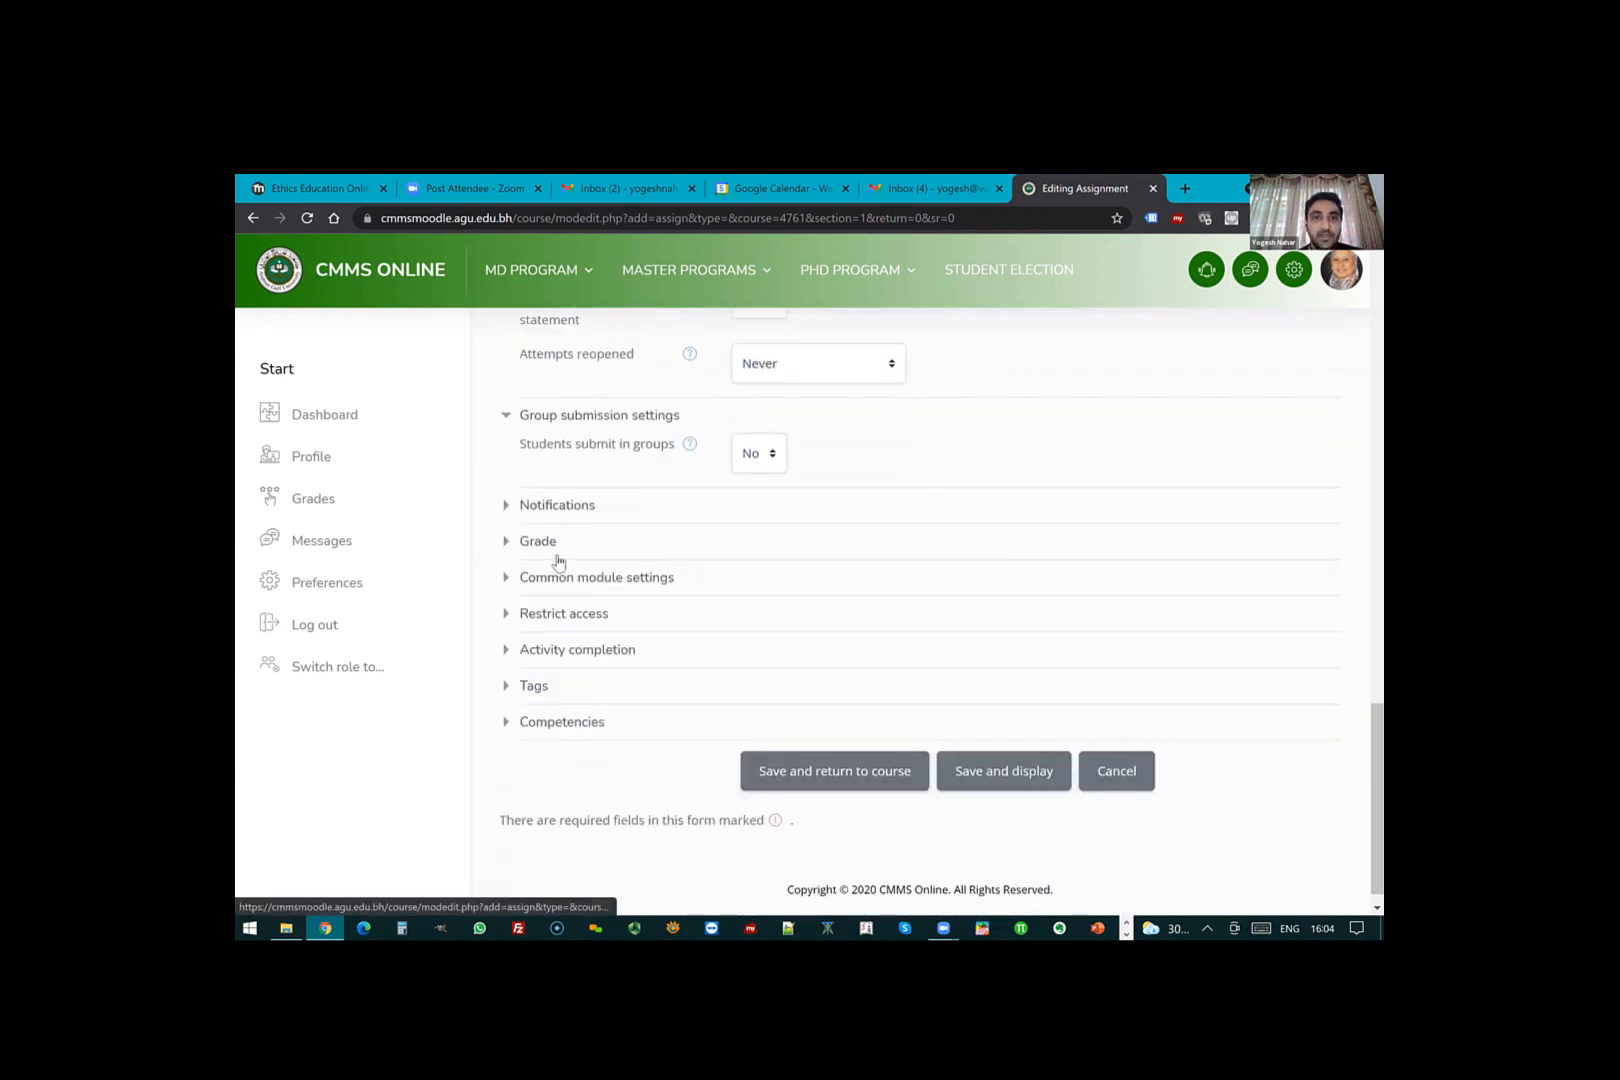
- Set the grading method to Rubric and the grade to pass to 80 in the assignment's grade settings
click(550, 524)
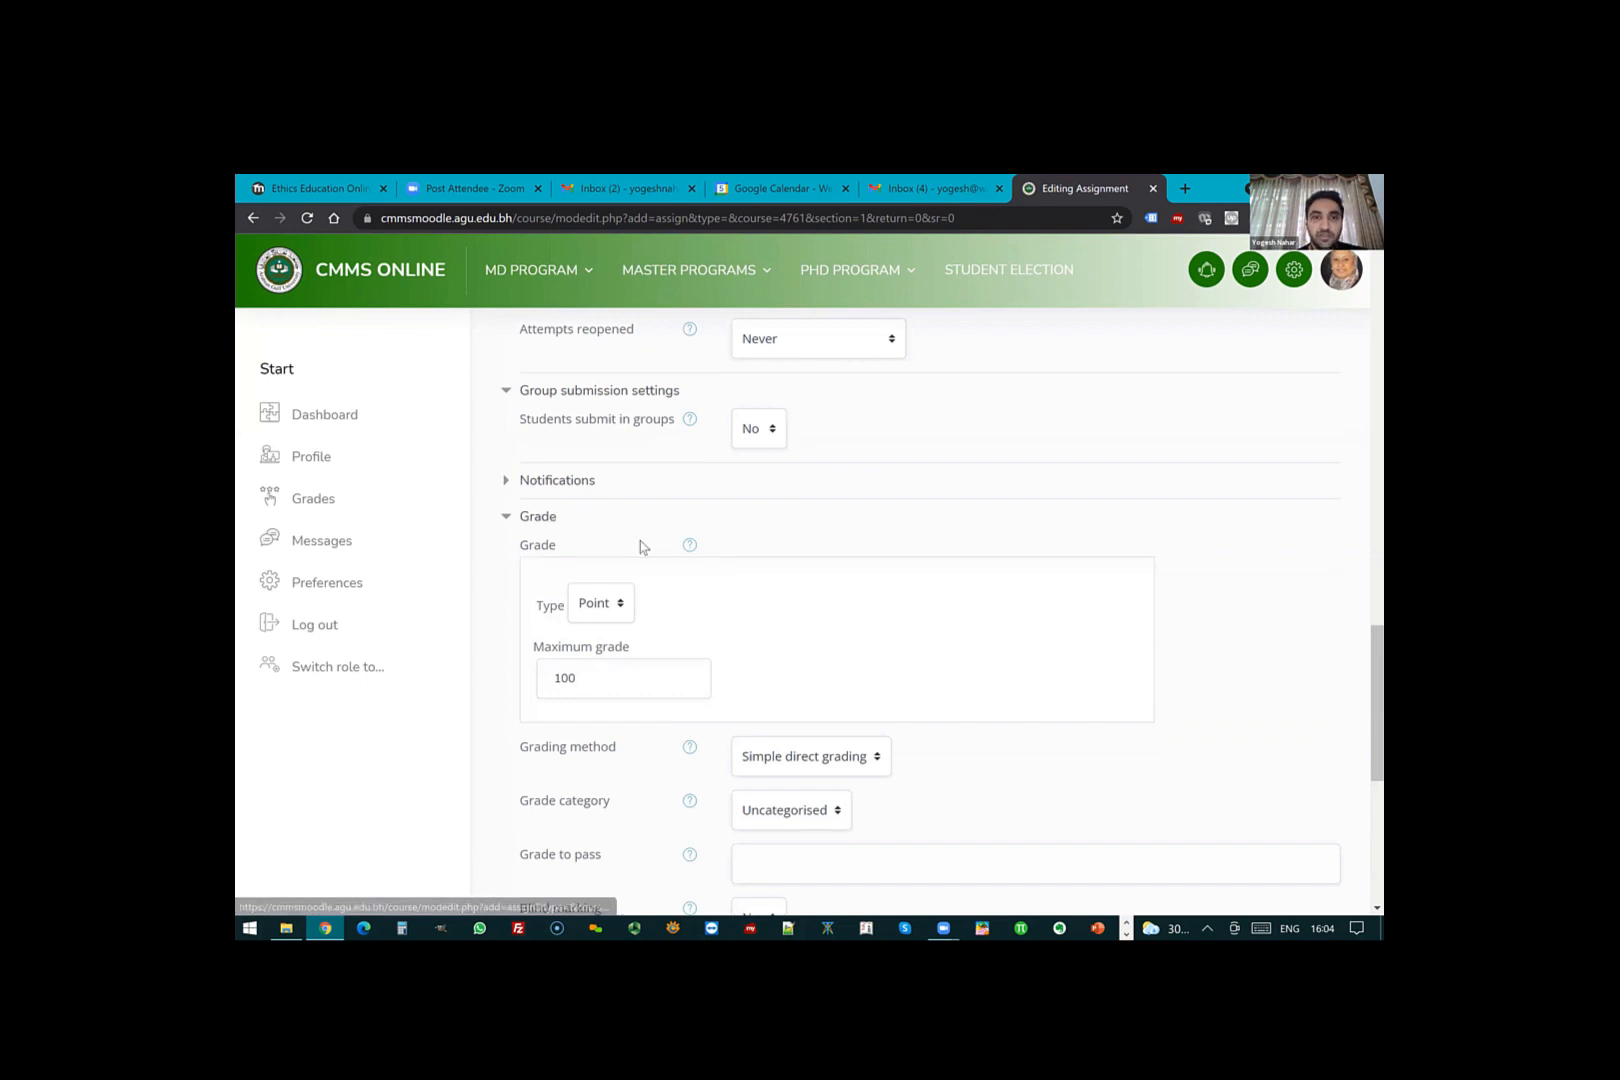
scroll(640, 542, down, 2)
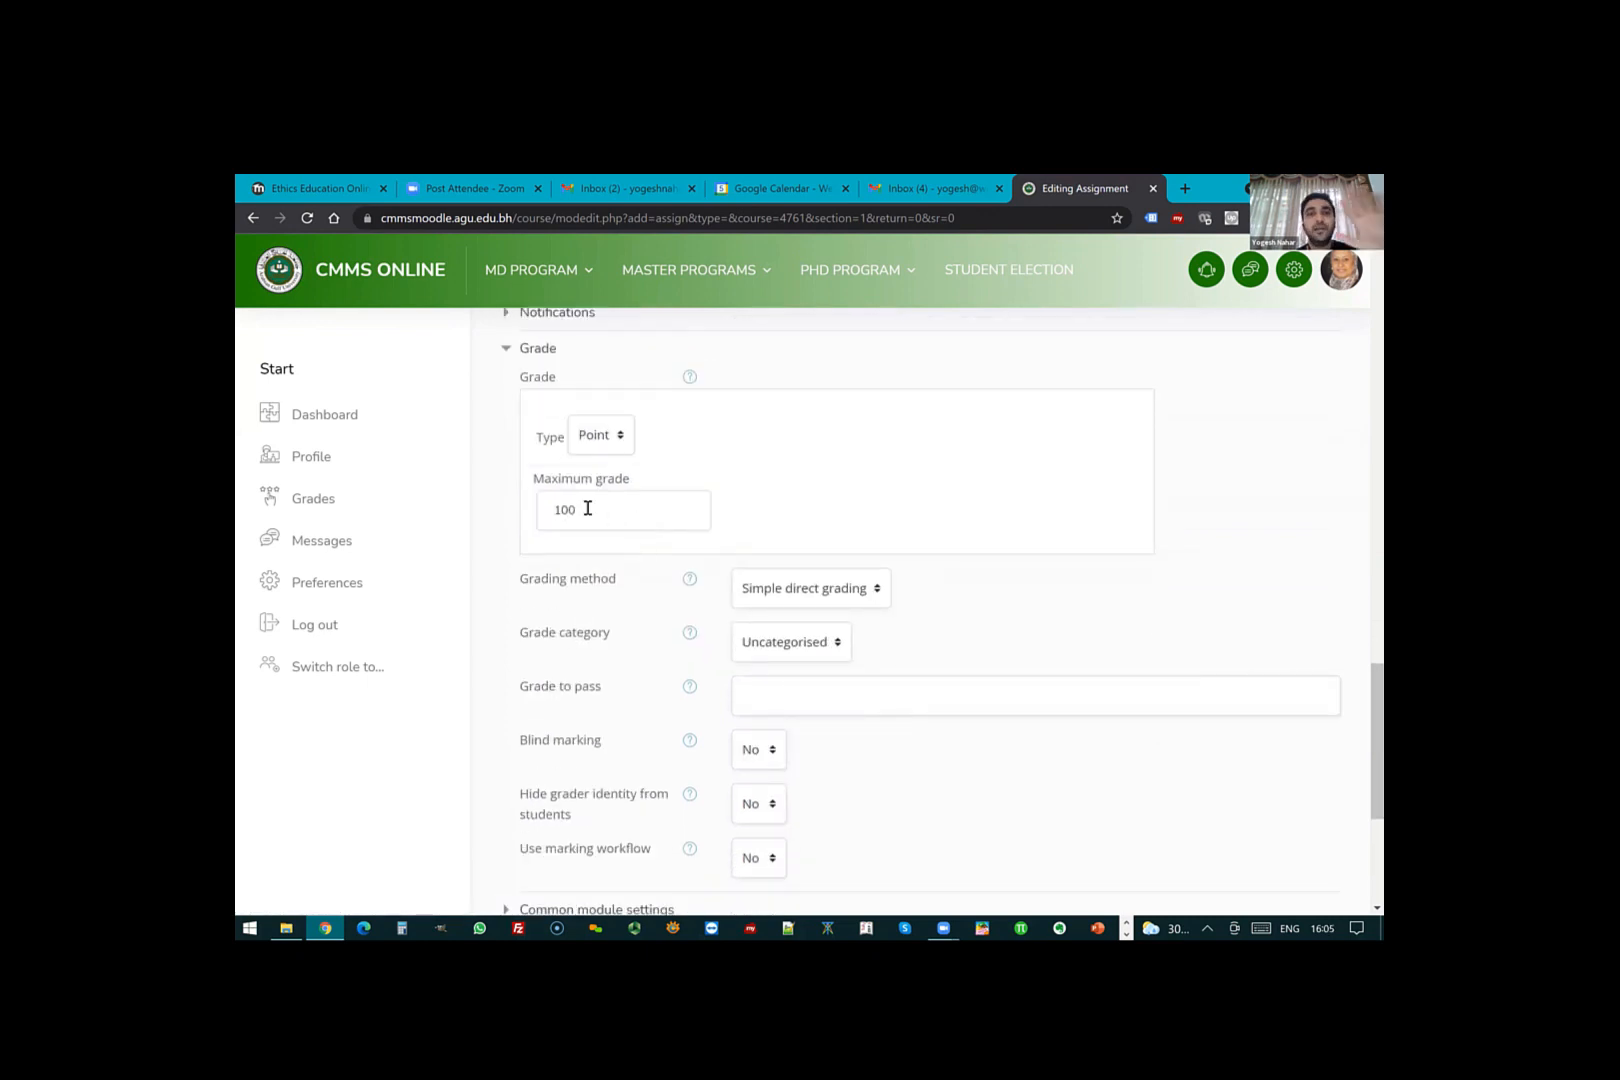
click(789, 595)
click(792, 676)
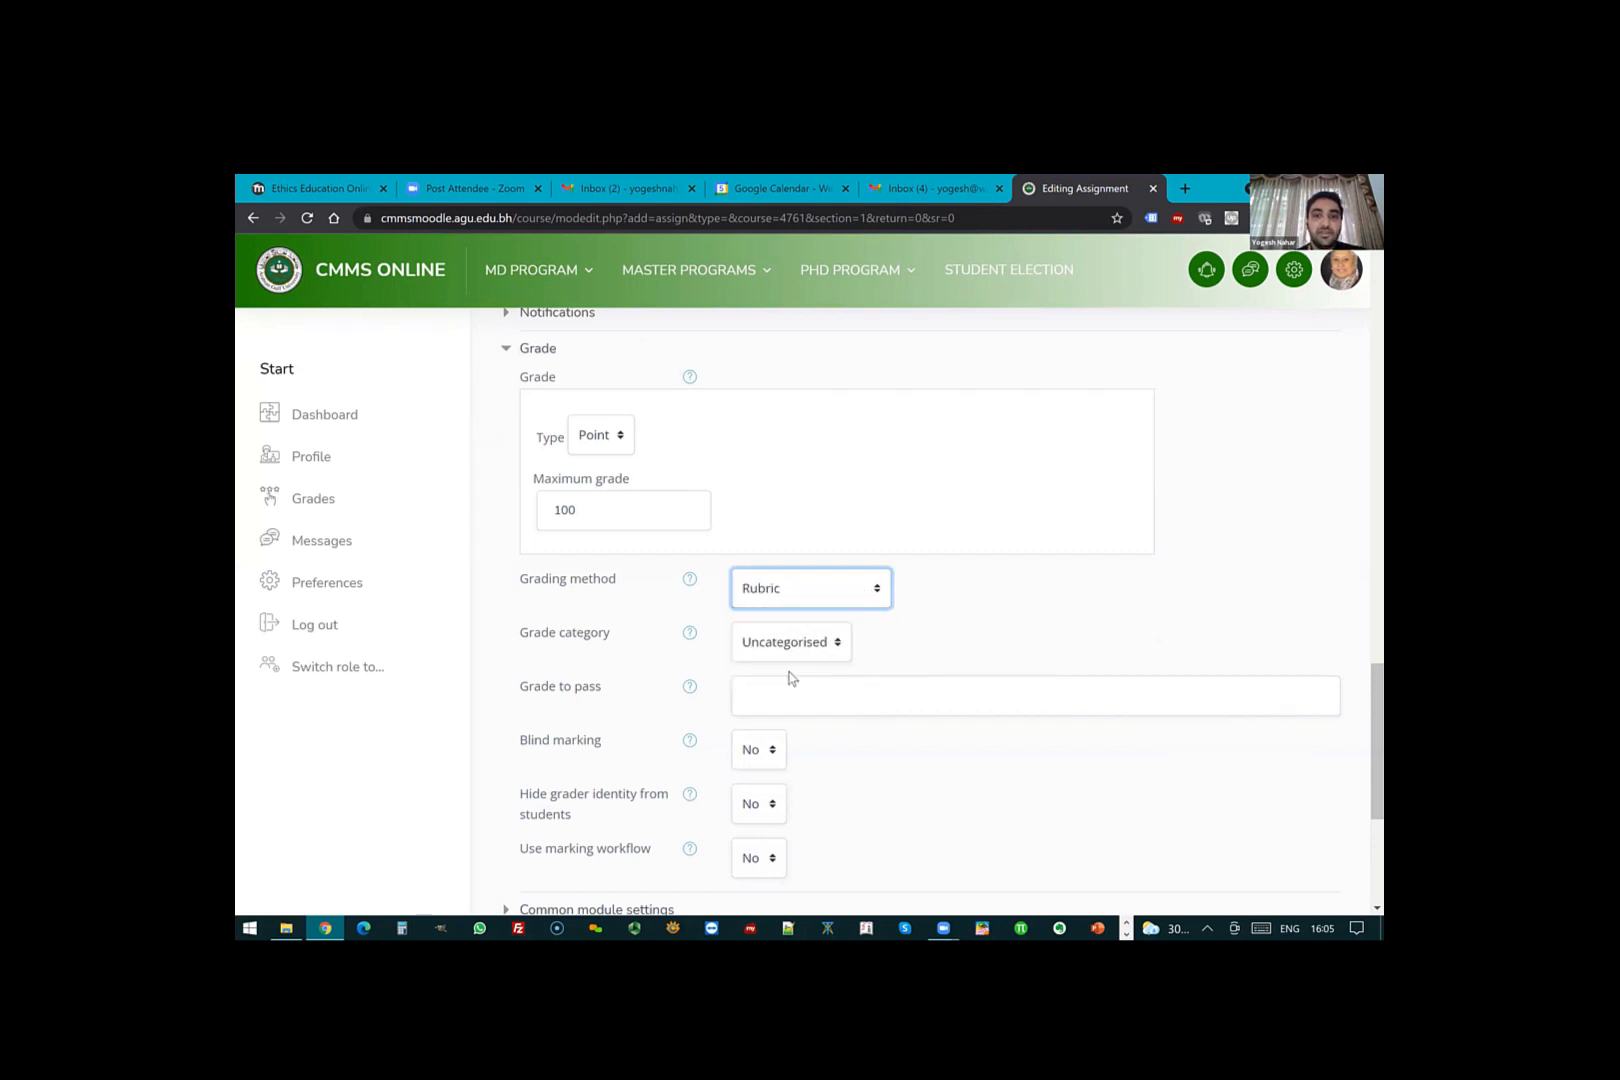
scroll(819, 649, down, 2)
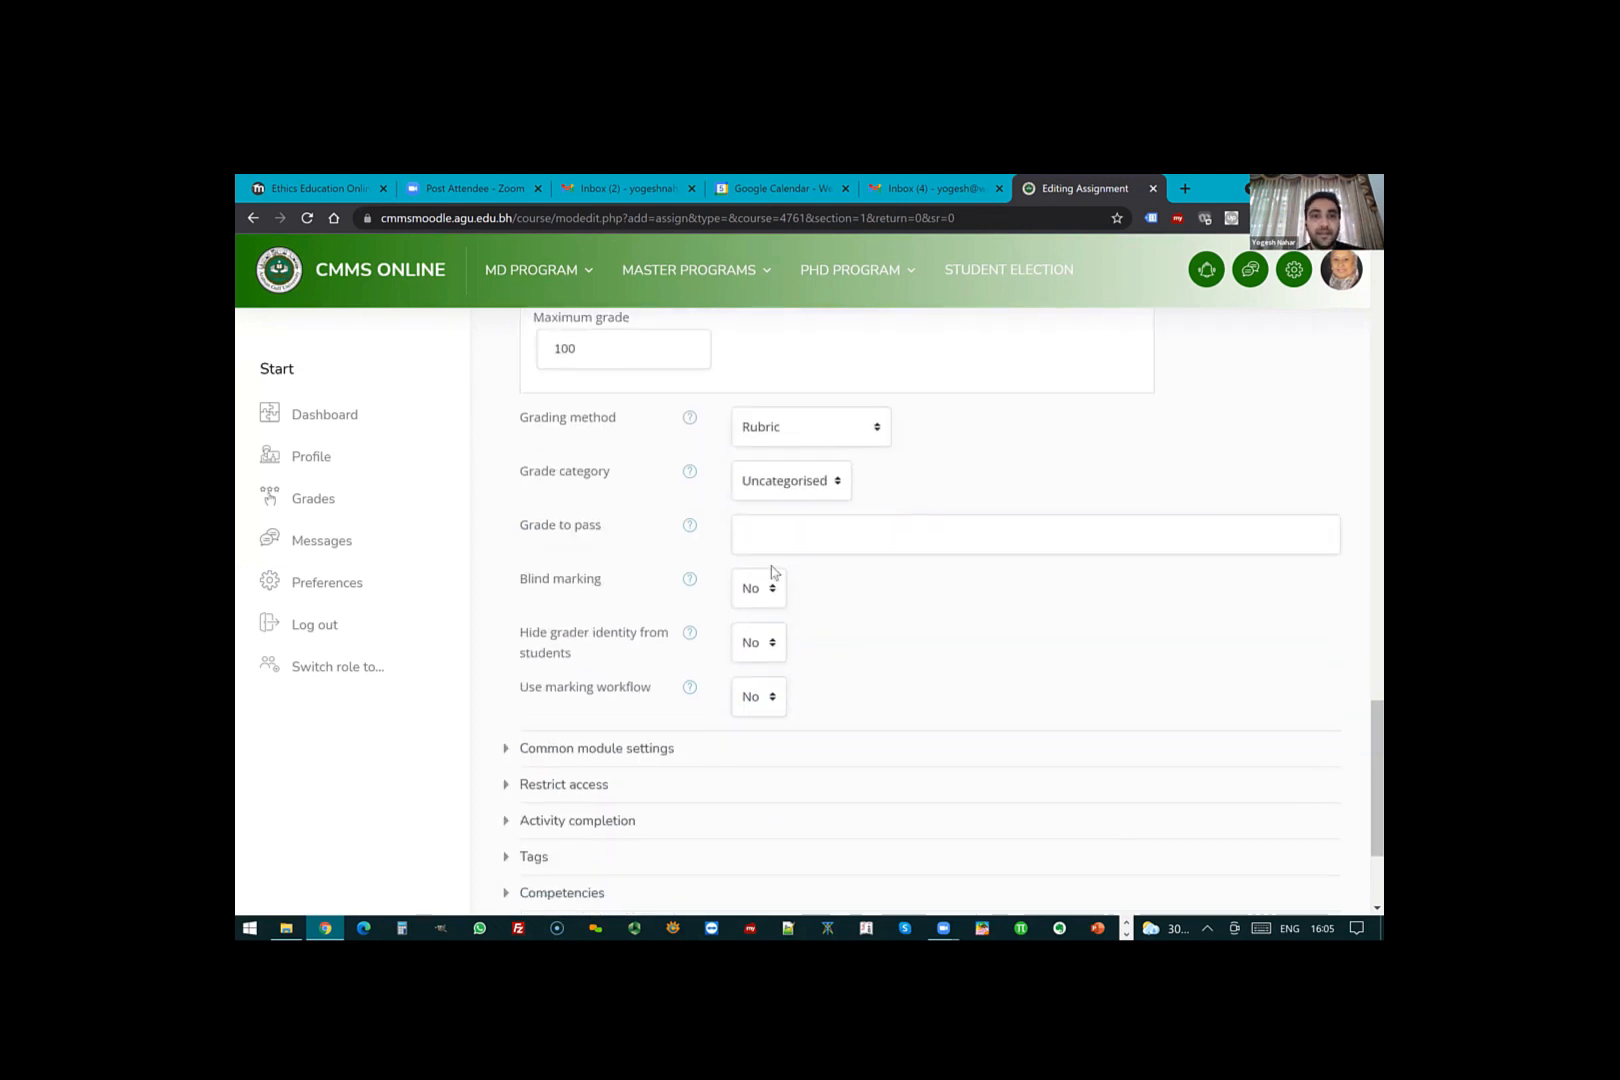
click(771, 537)
text(80)
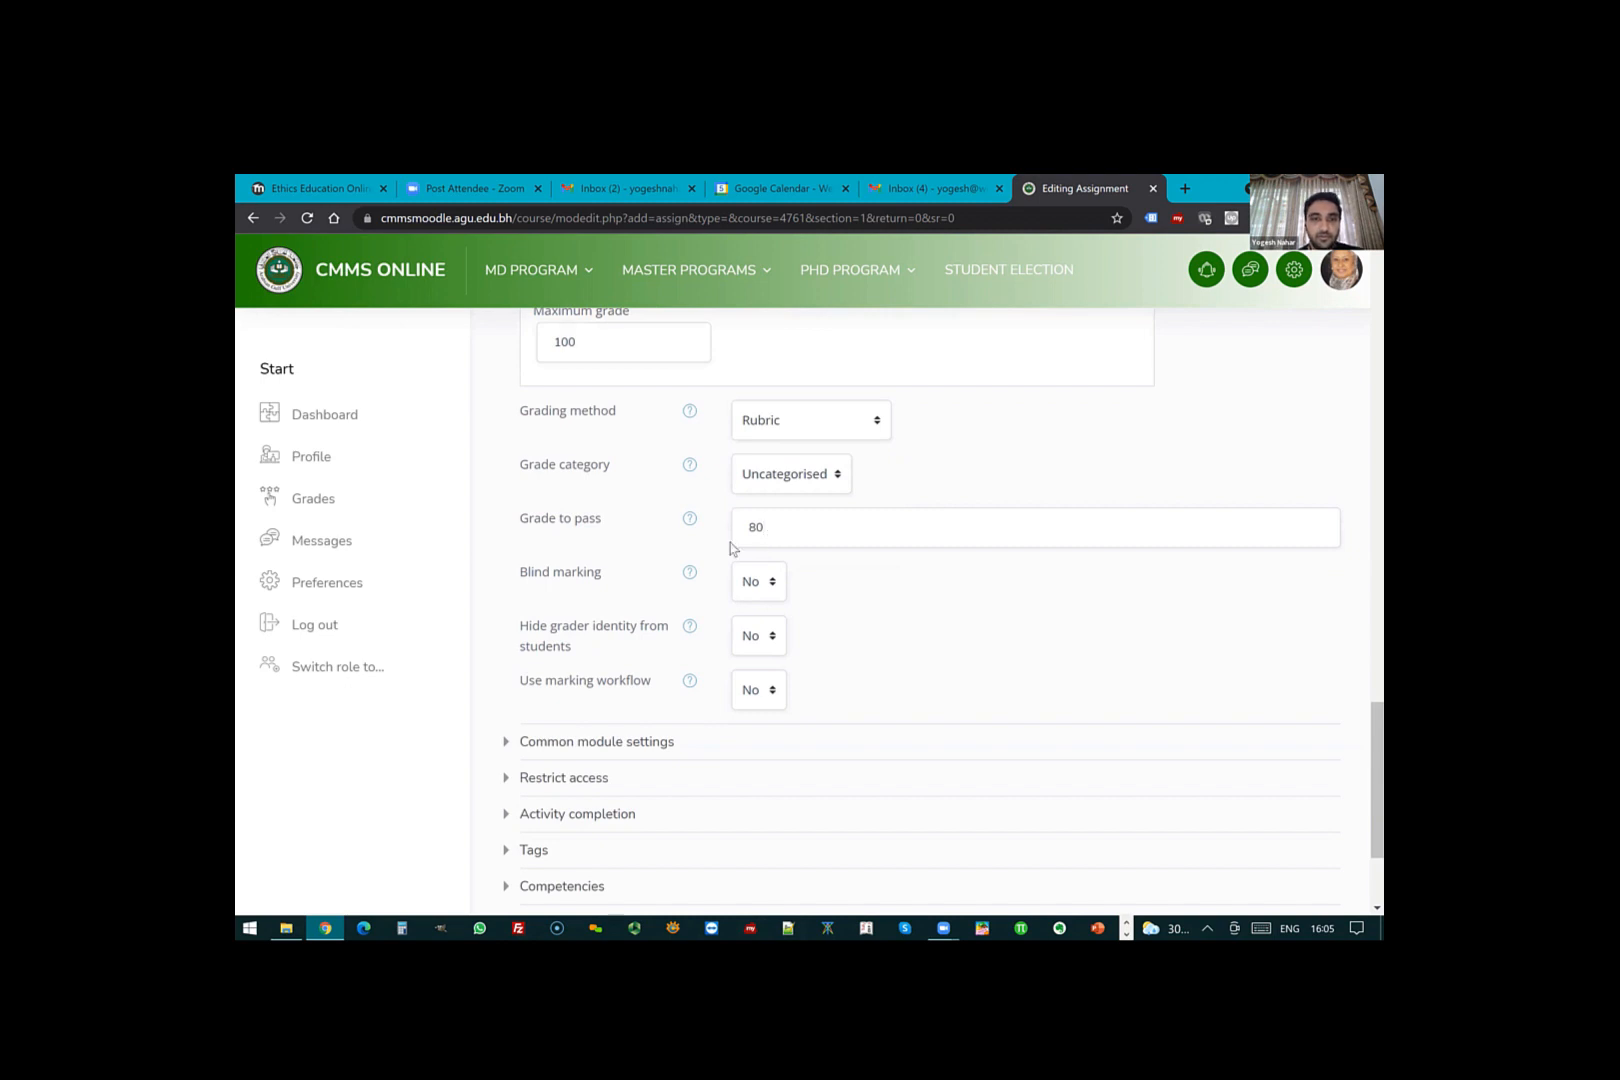
- Set completion tracking to show the activity as complete when conditions are met, and remove the requirement that students view it
scroll(690, 568, down, 2)
click(595, 647)
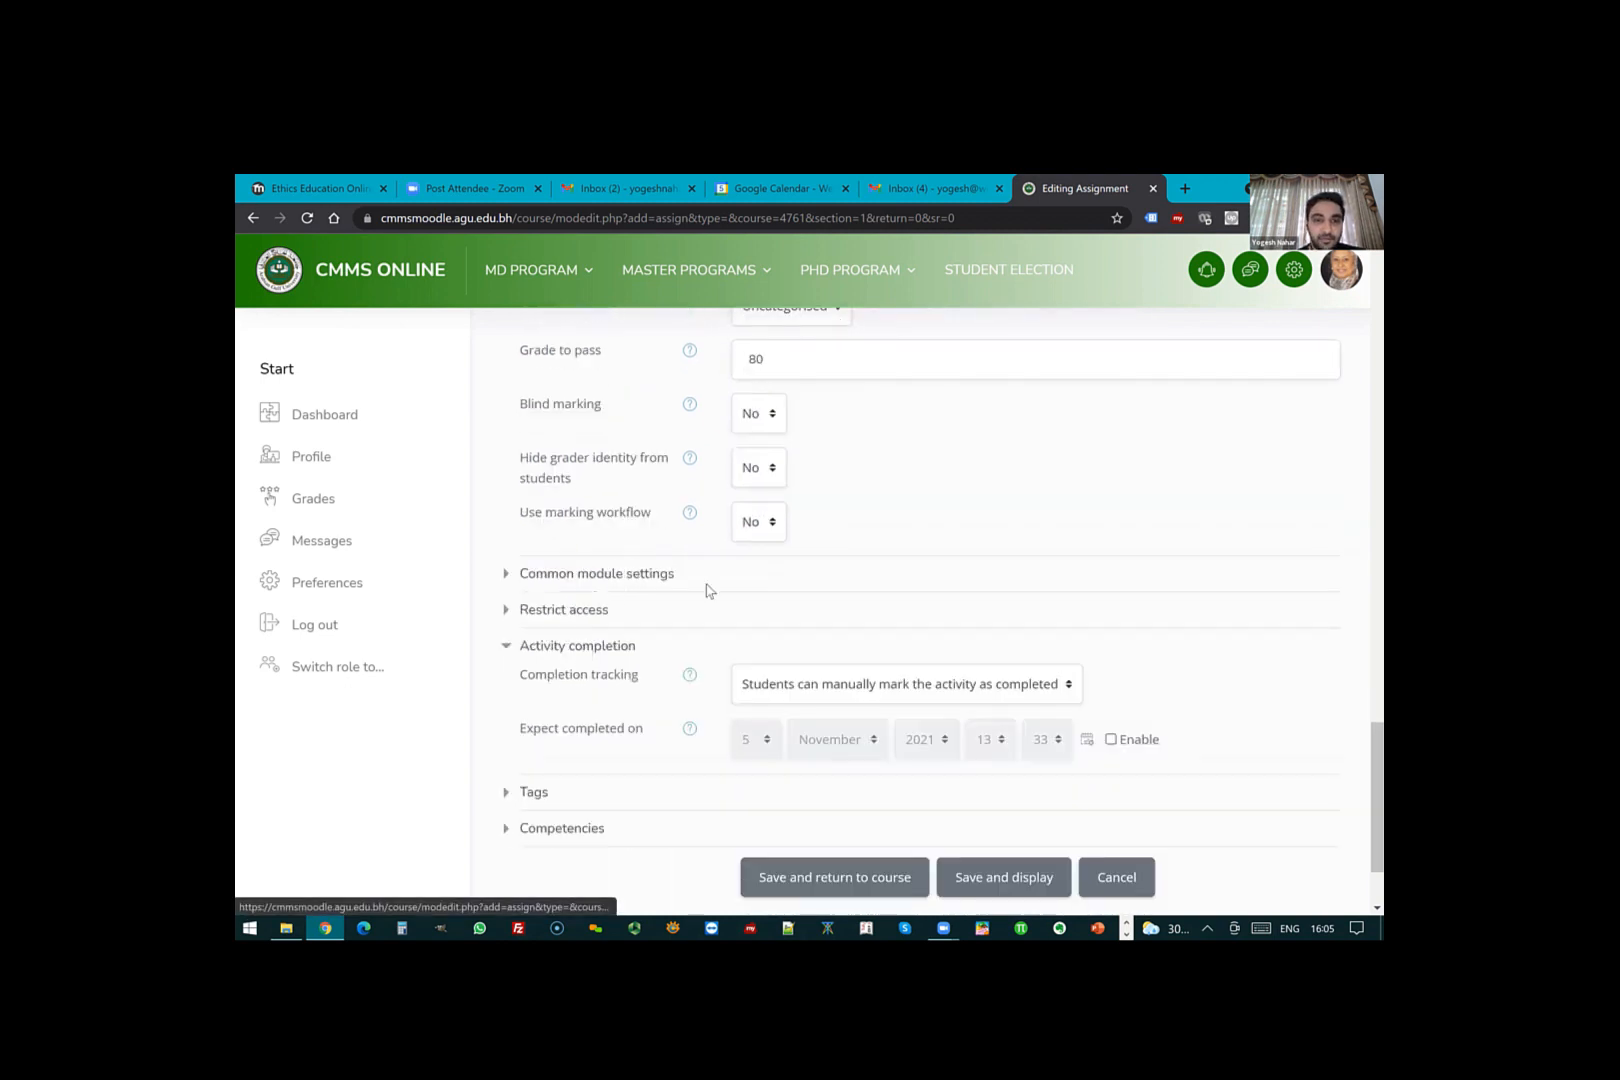
scroll(734, 586, down, 2)
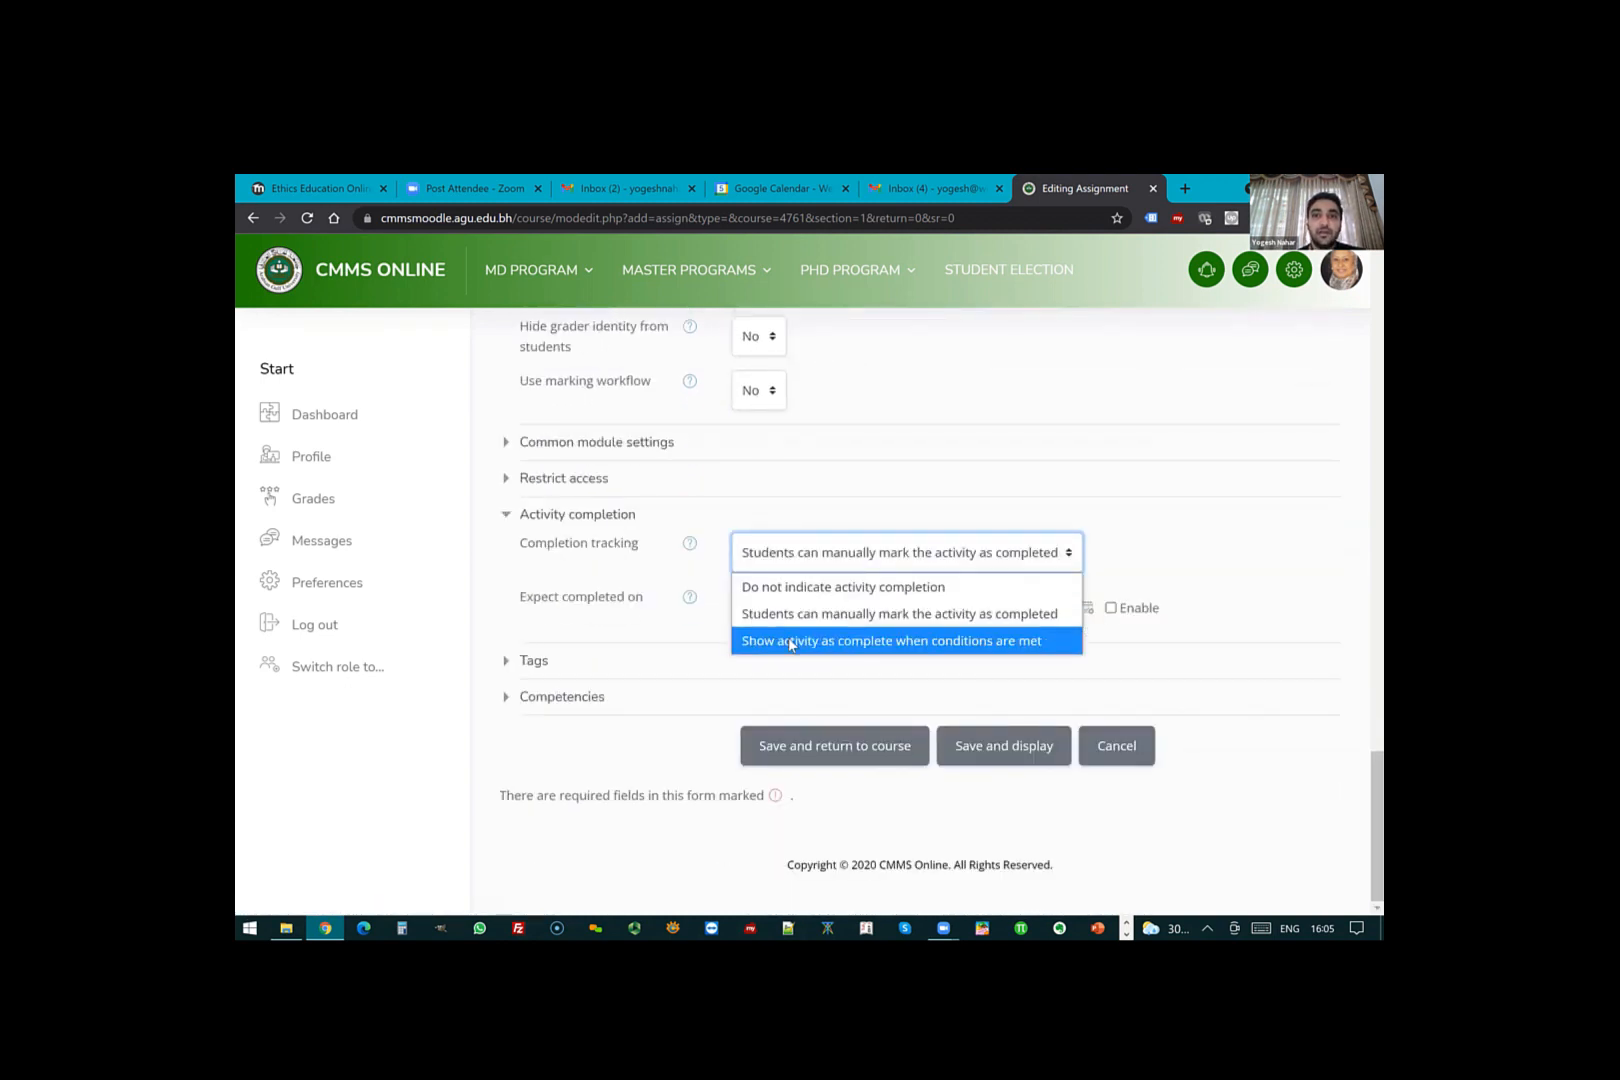
click(790, 642)
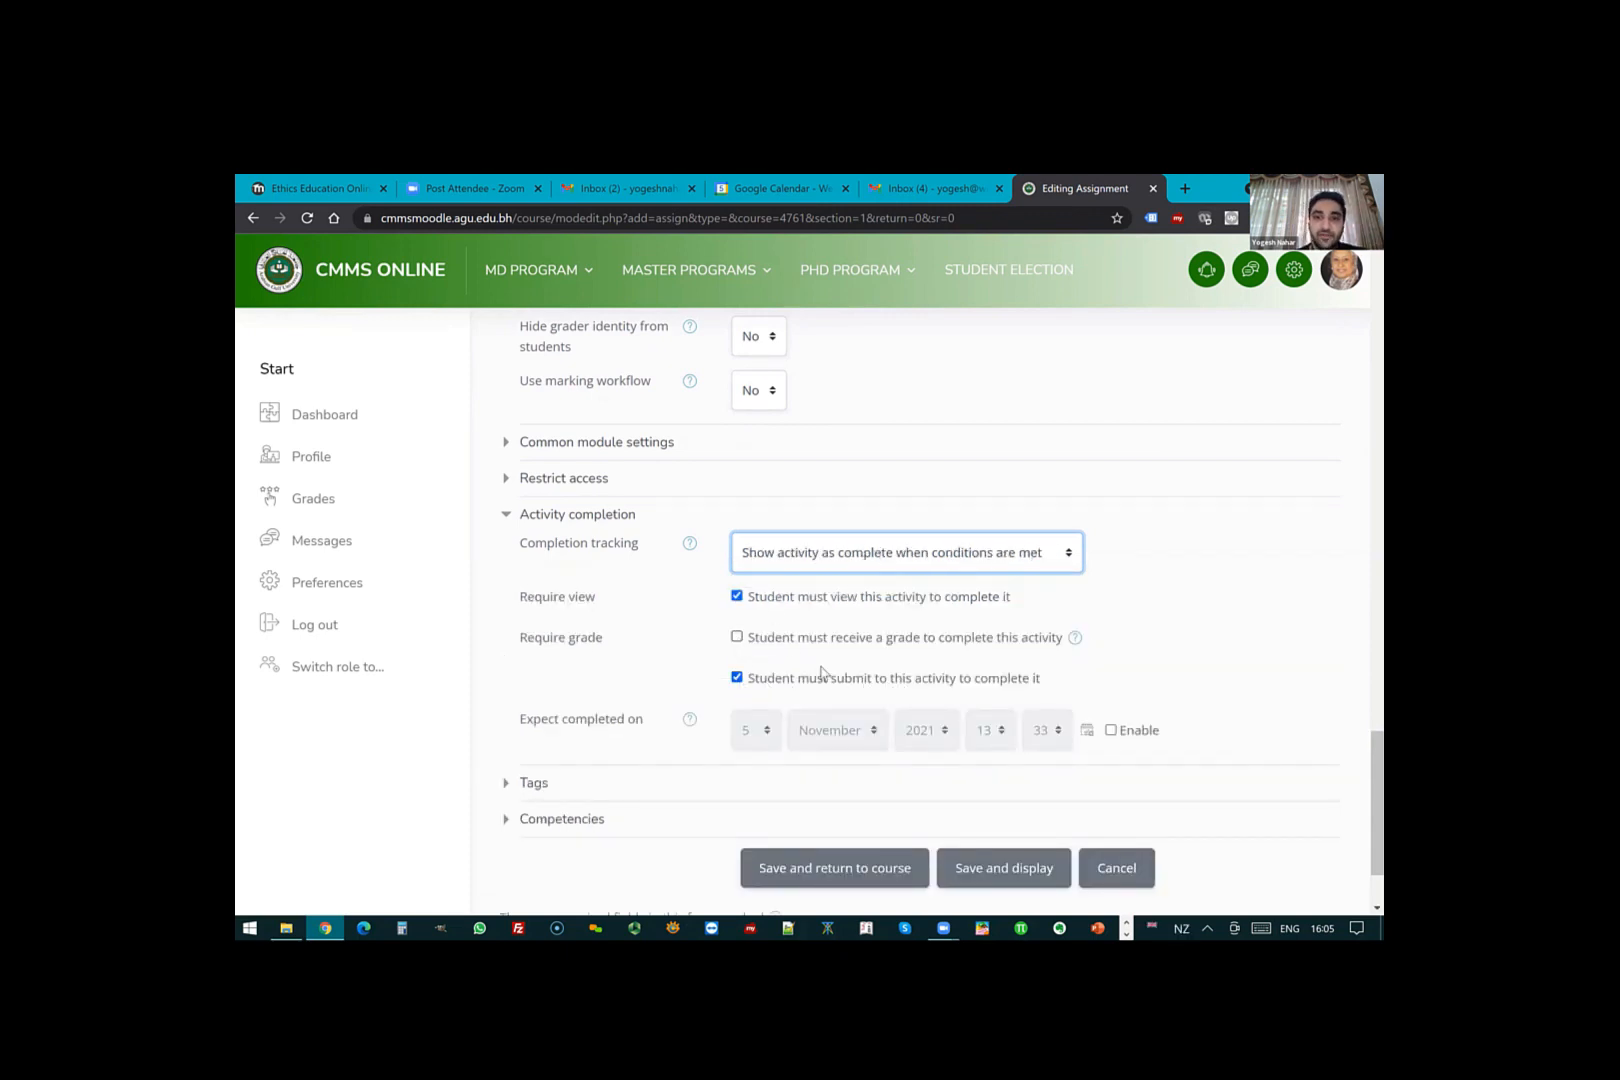
click(736, 595)
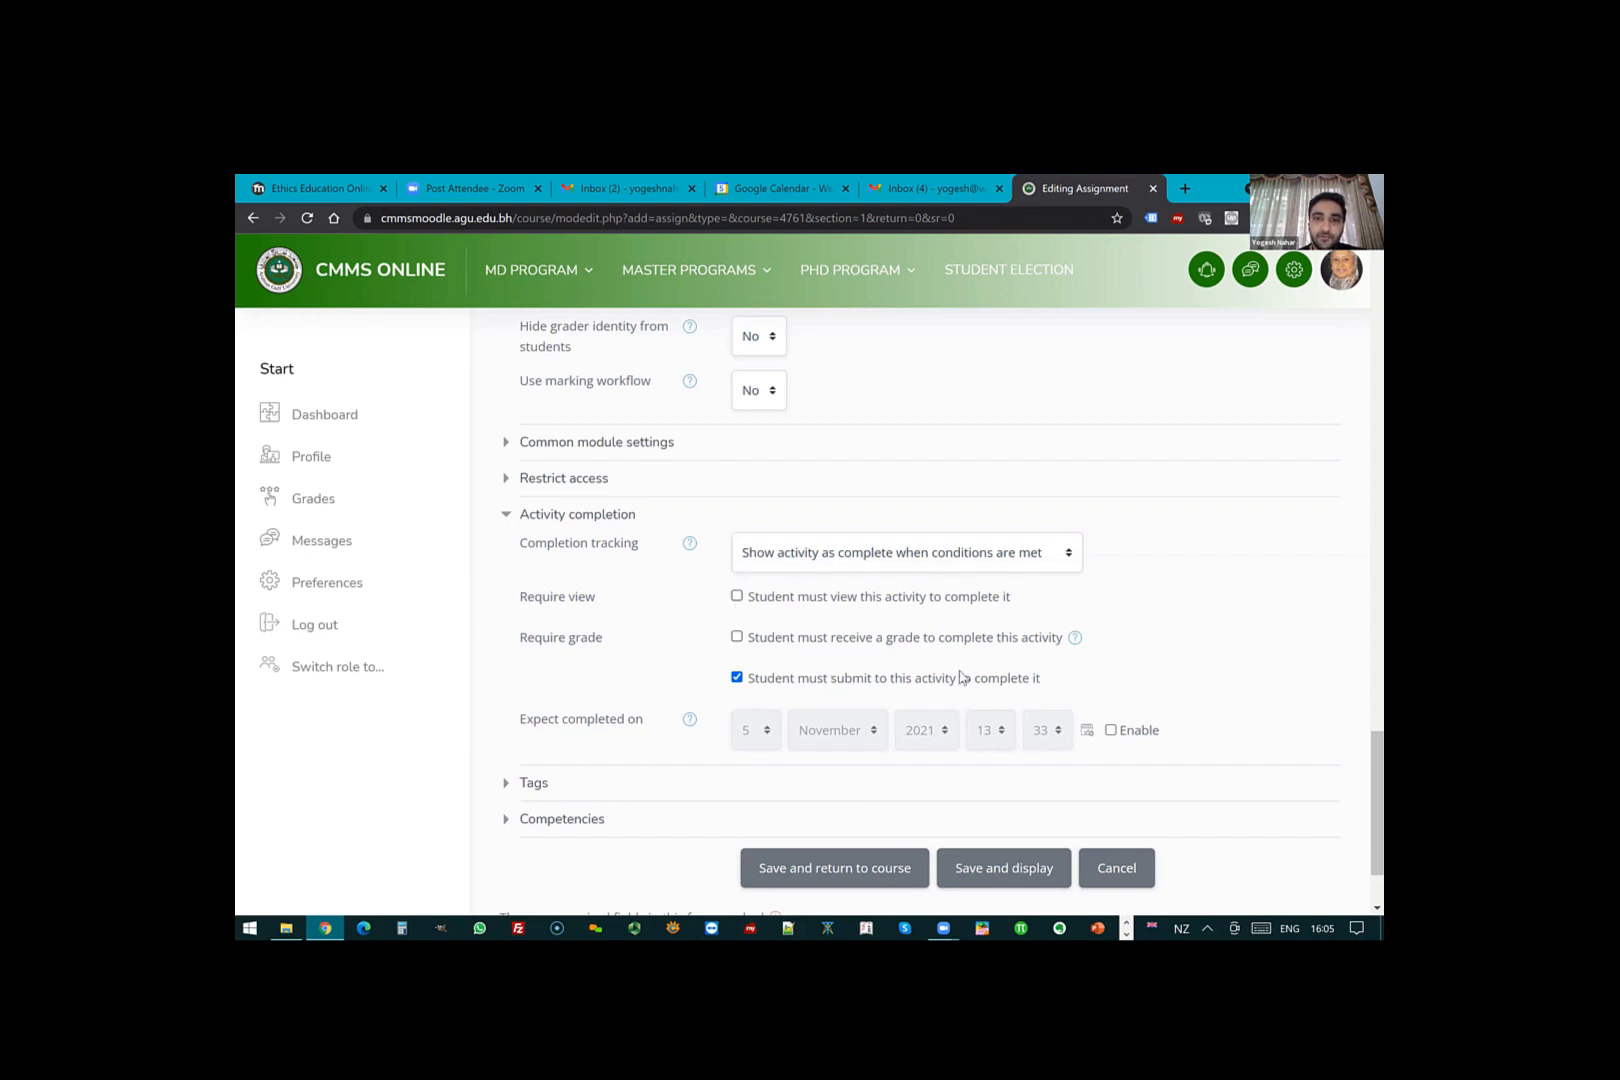
scroll(730, 645, down, 2)
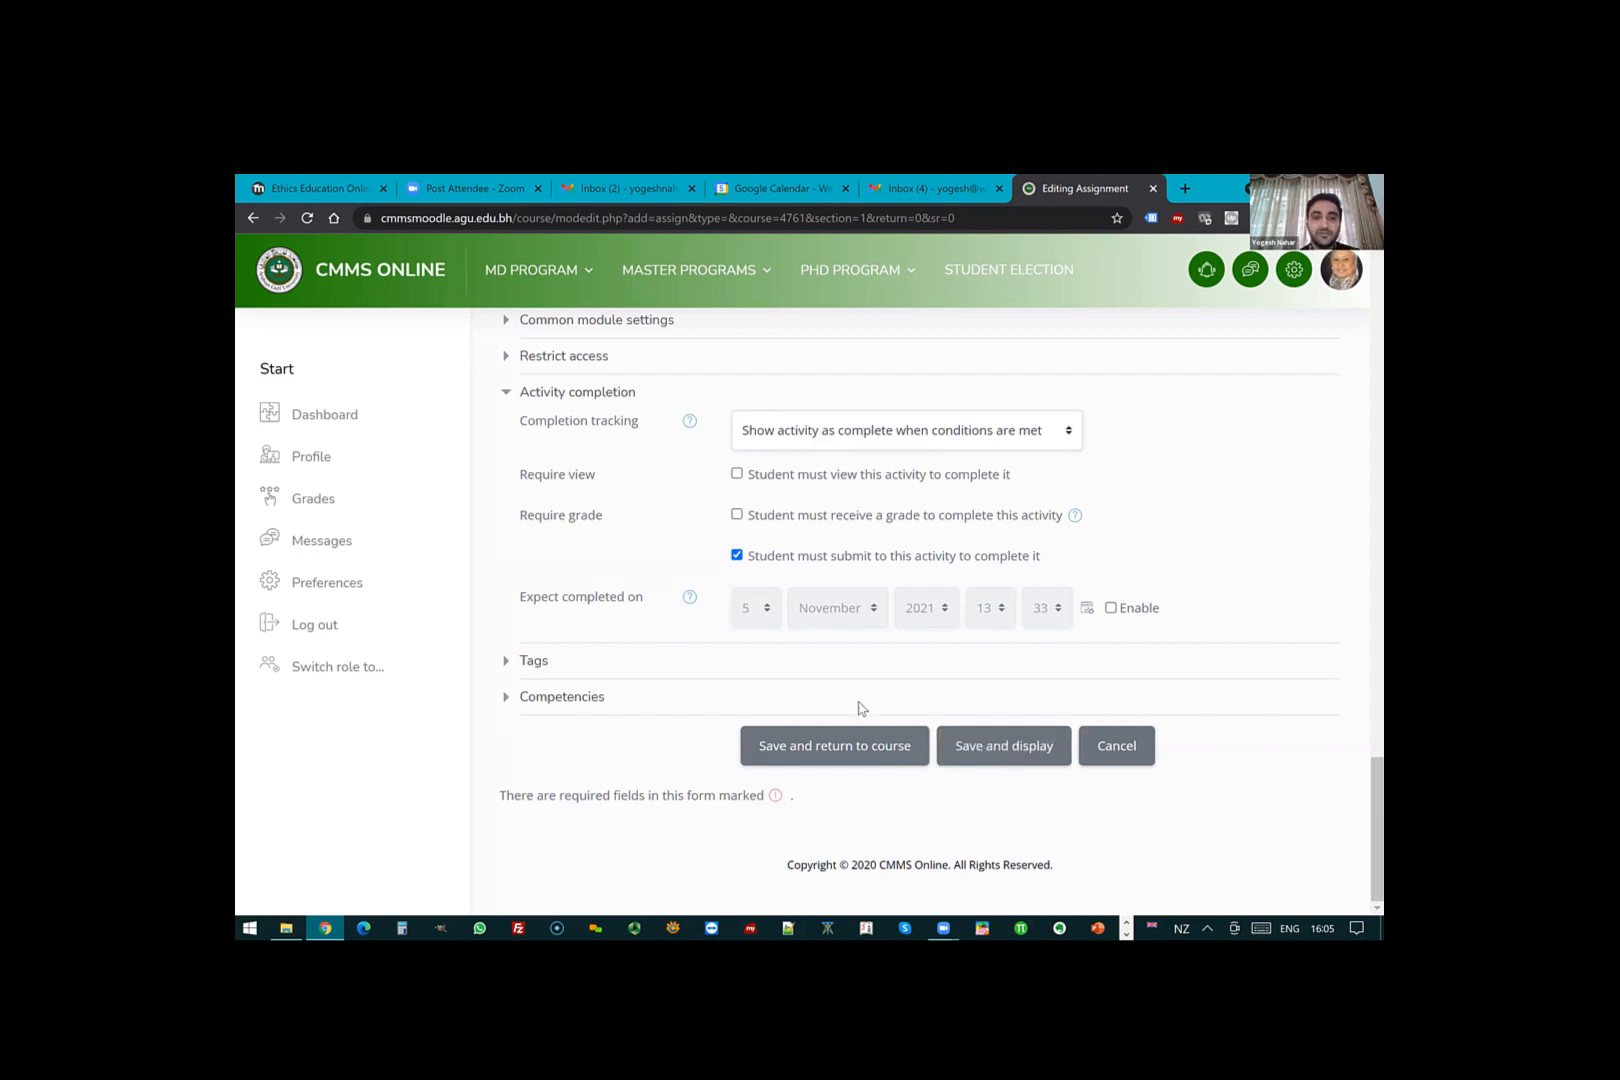
scroll(783, 645, up, 10)
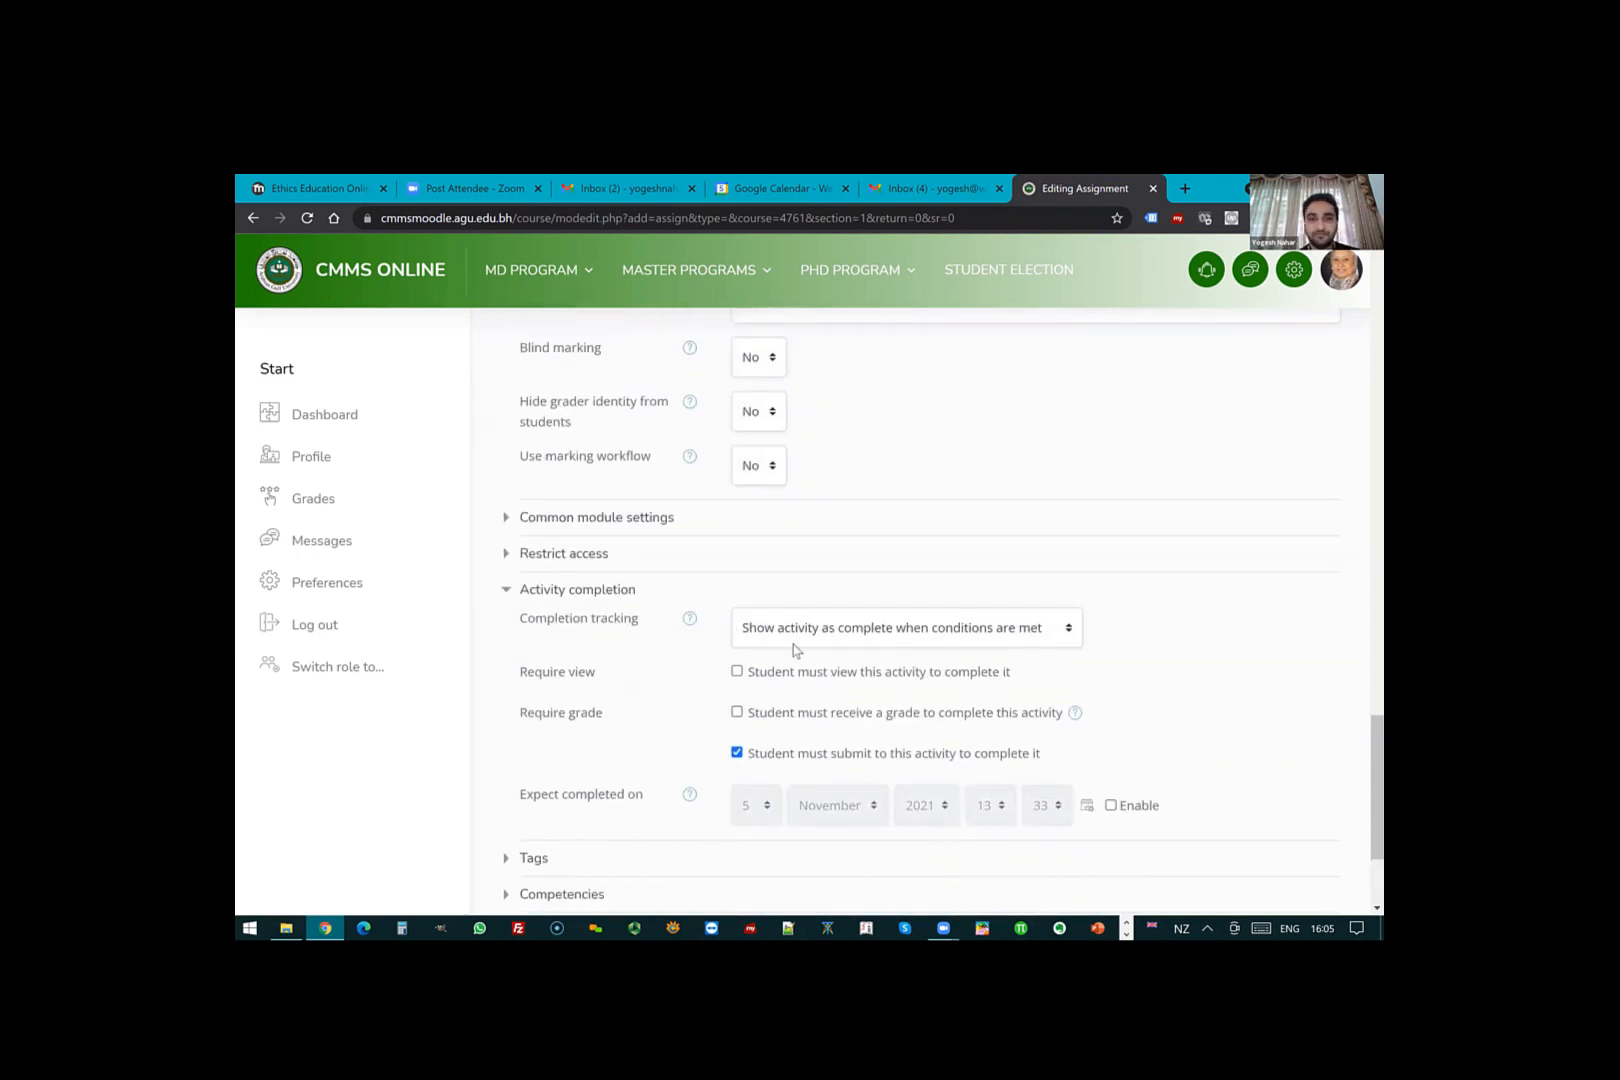
- Review the assignment's availability, submission, feedback, grade and completion settings, and save and display the assignment
scroll(795, 648, up, 5)
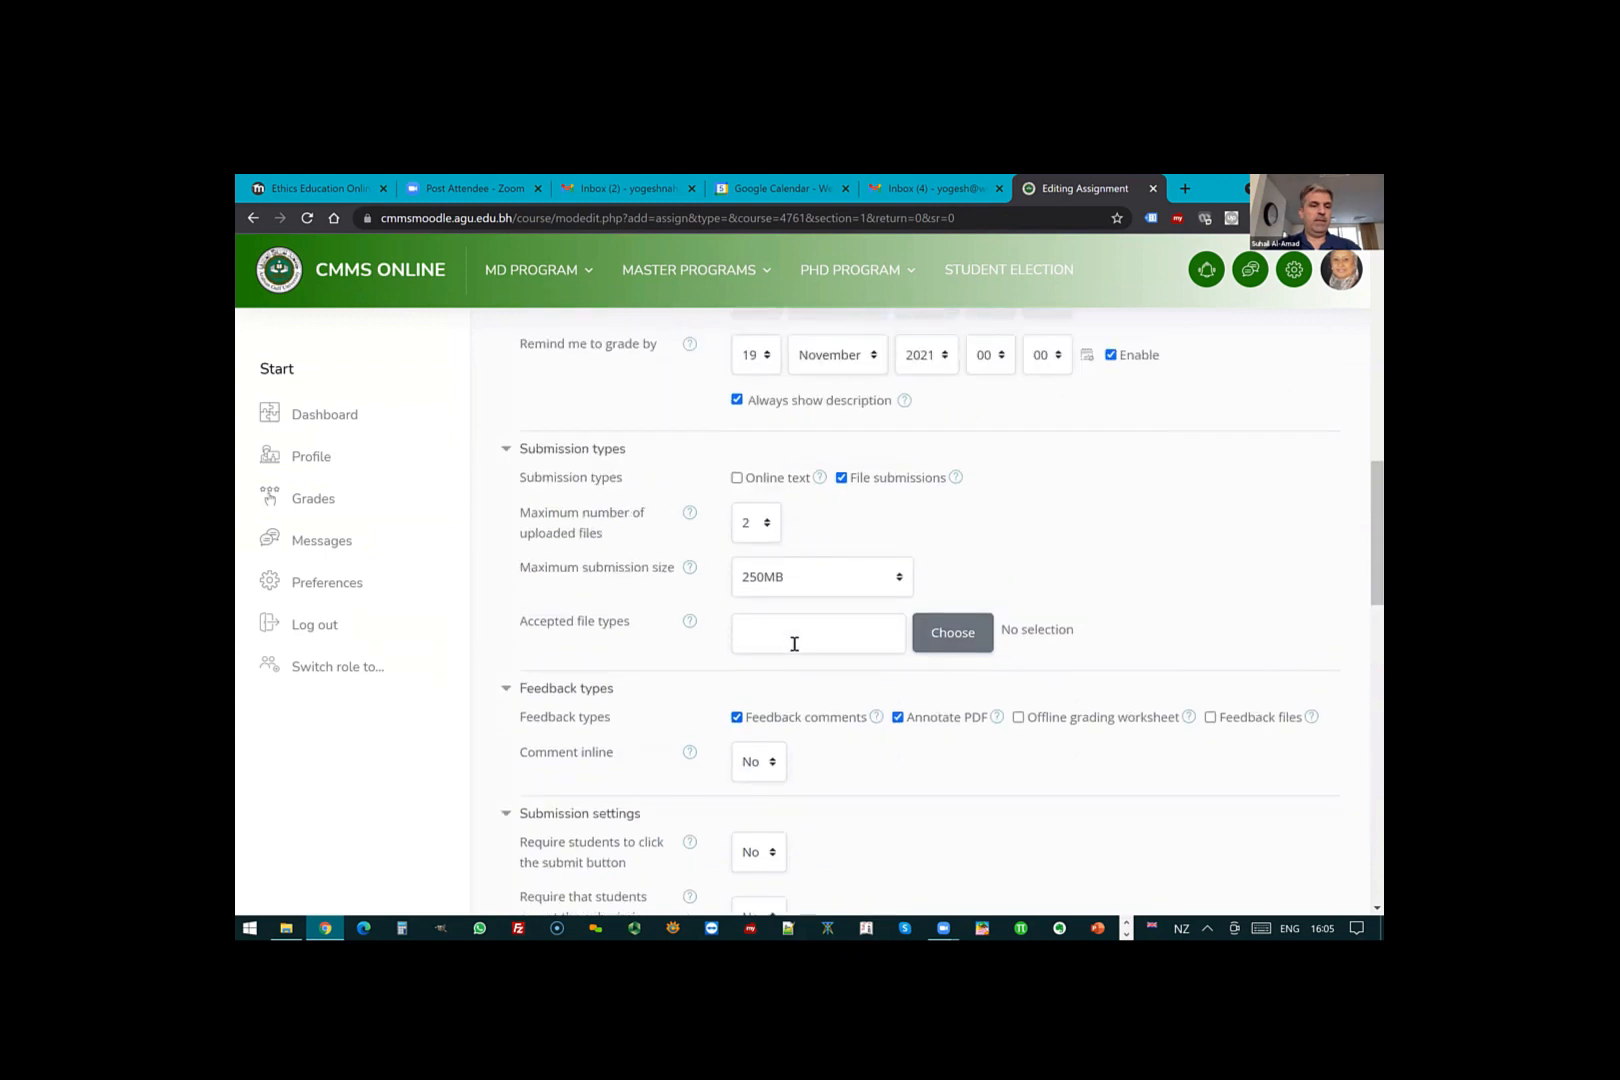
scroll(794, 648, up, 2)
scroll(794, 648, down, 8)
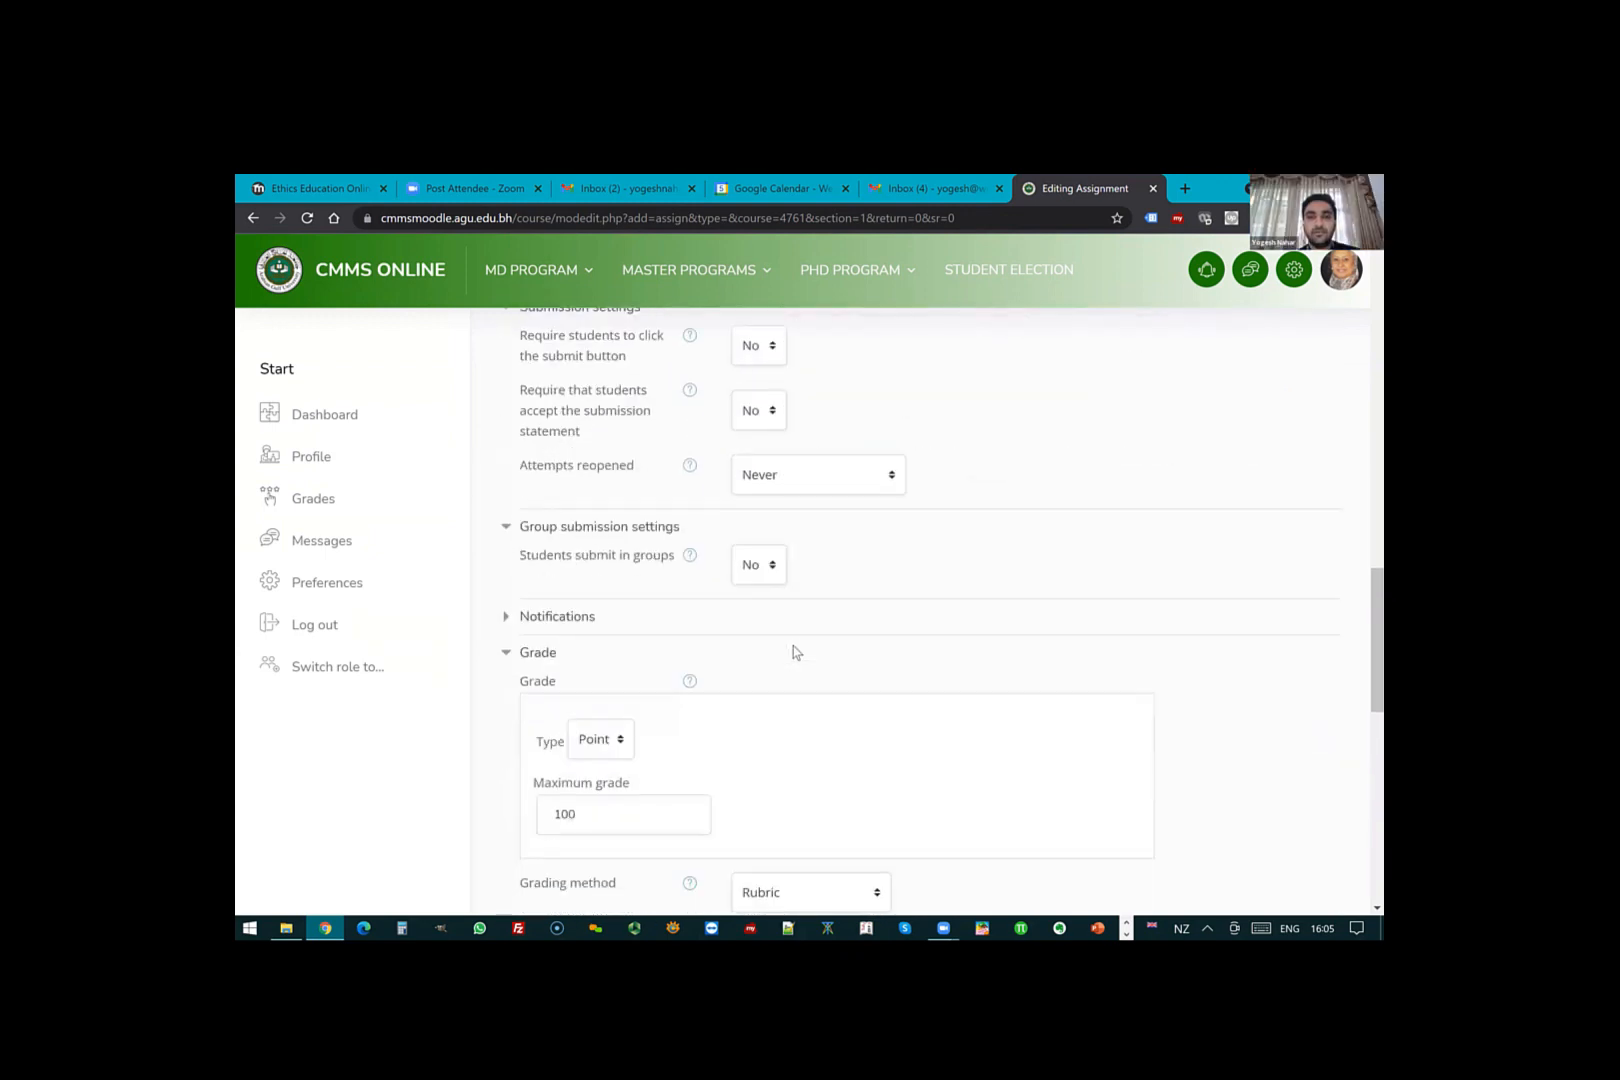
scroll(777, 675, down, 2)
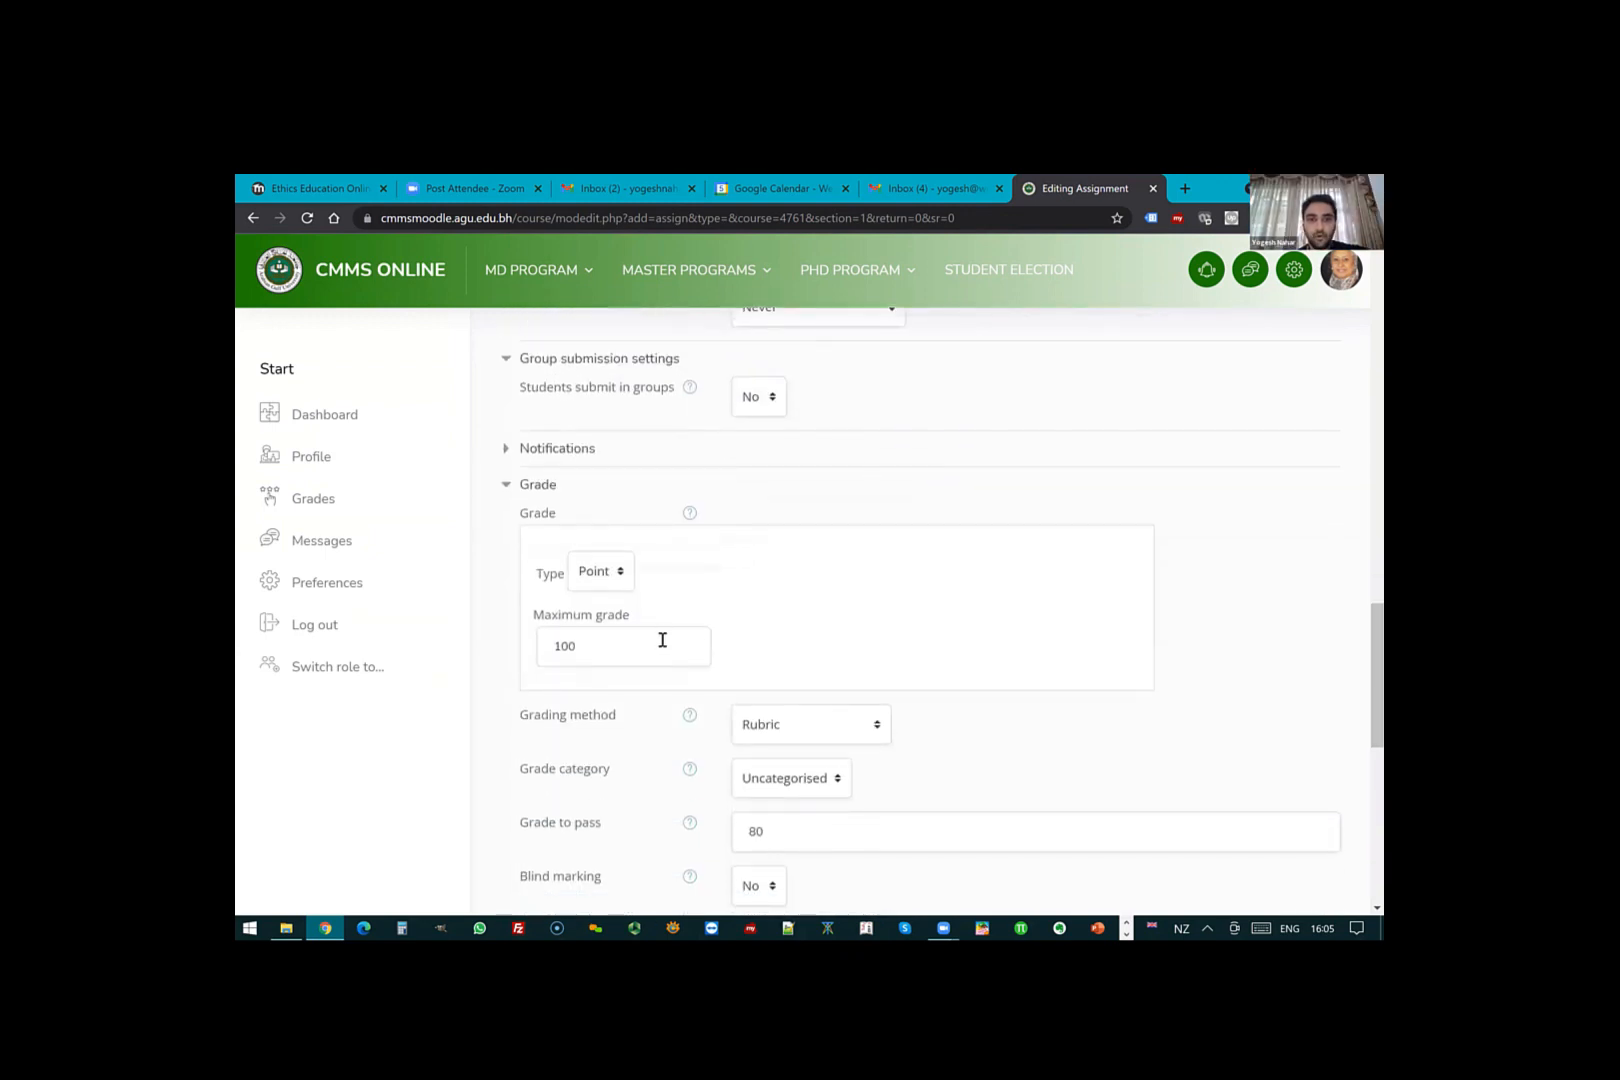
scroll(656, 661, down, 7)
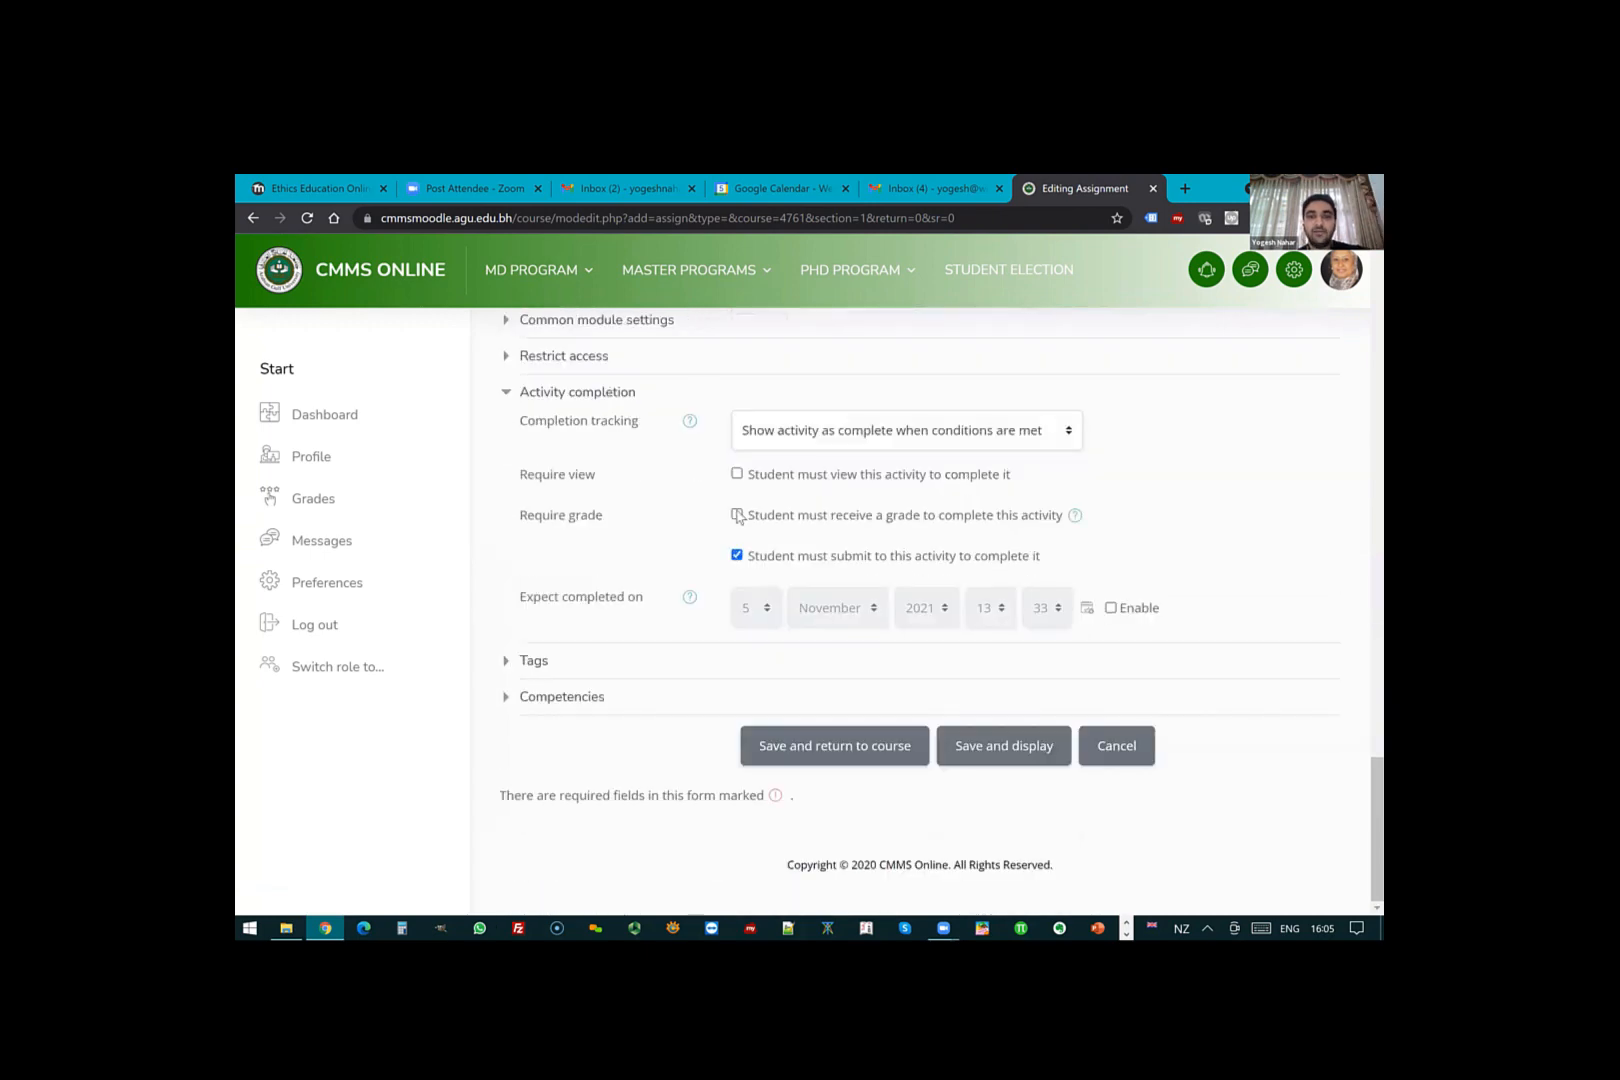
scroll(740, 520, up, 15)
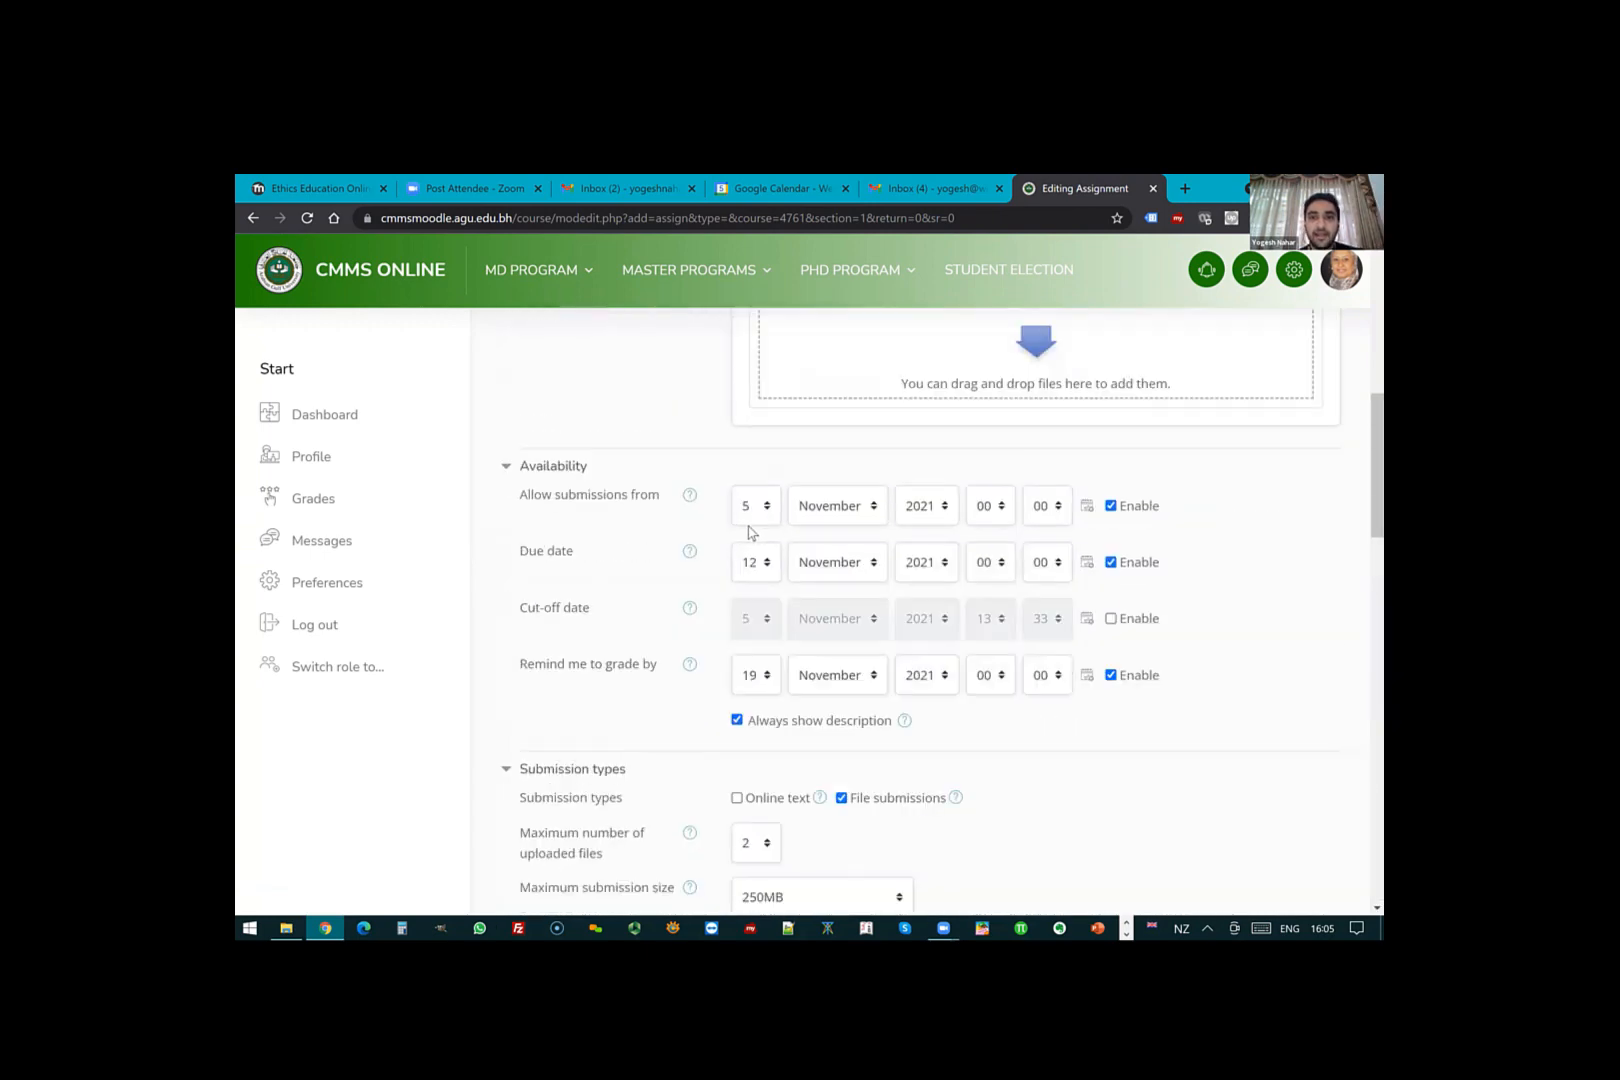
scroll(752, 533, up, 7)
scroll(751, 532, down, 10)
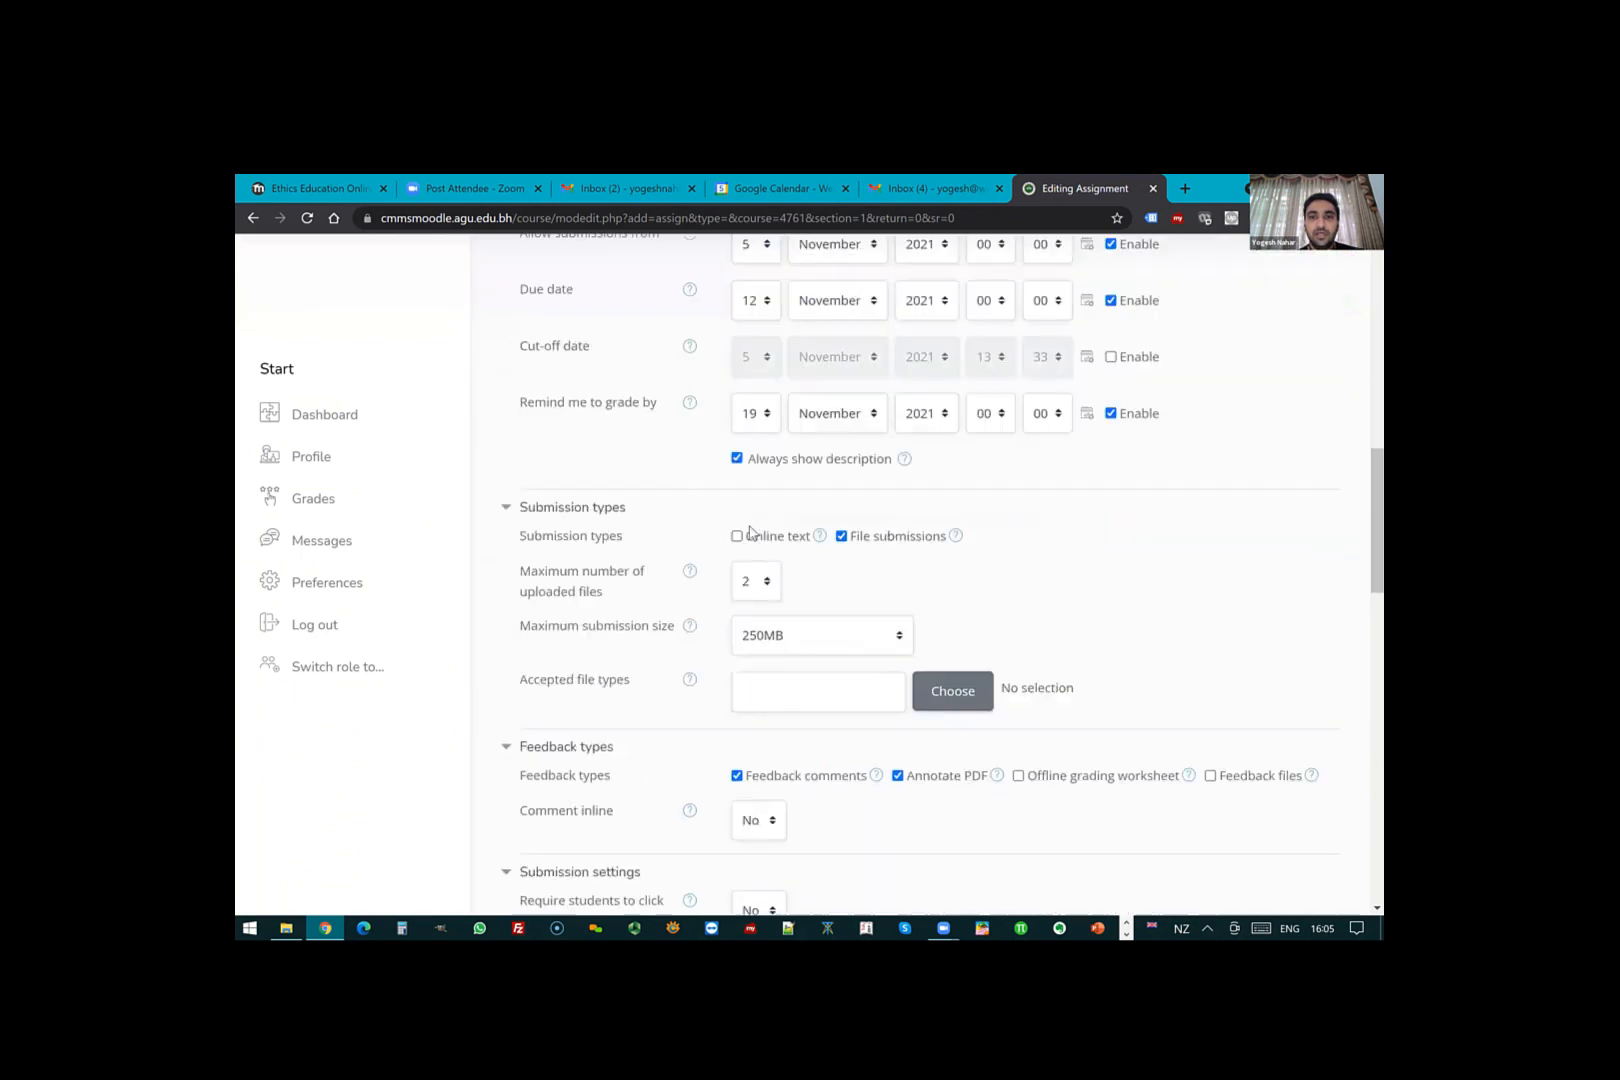
scroll(750, 532, down, 2)
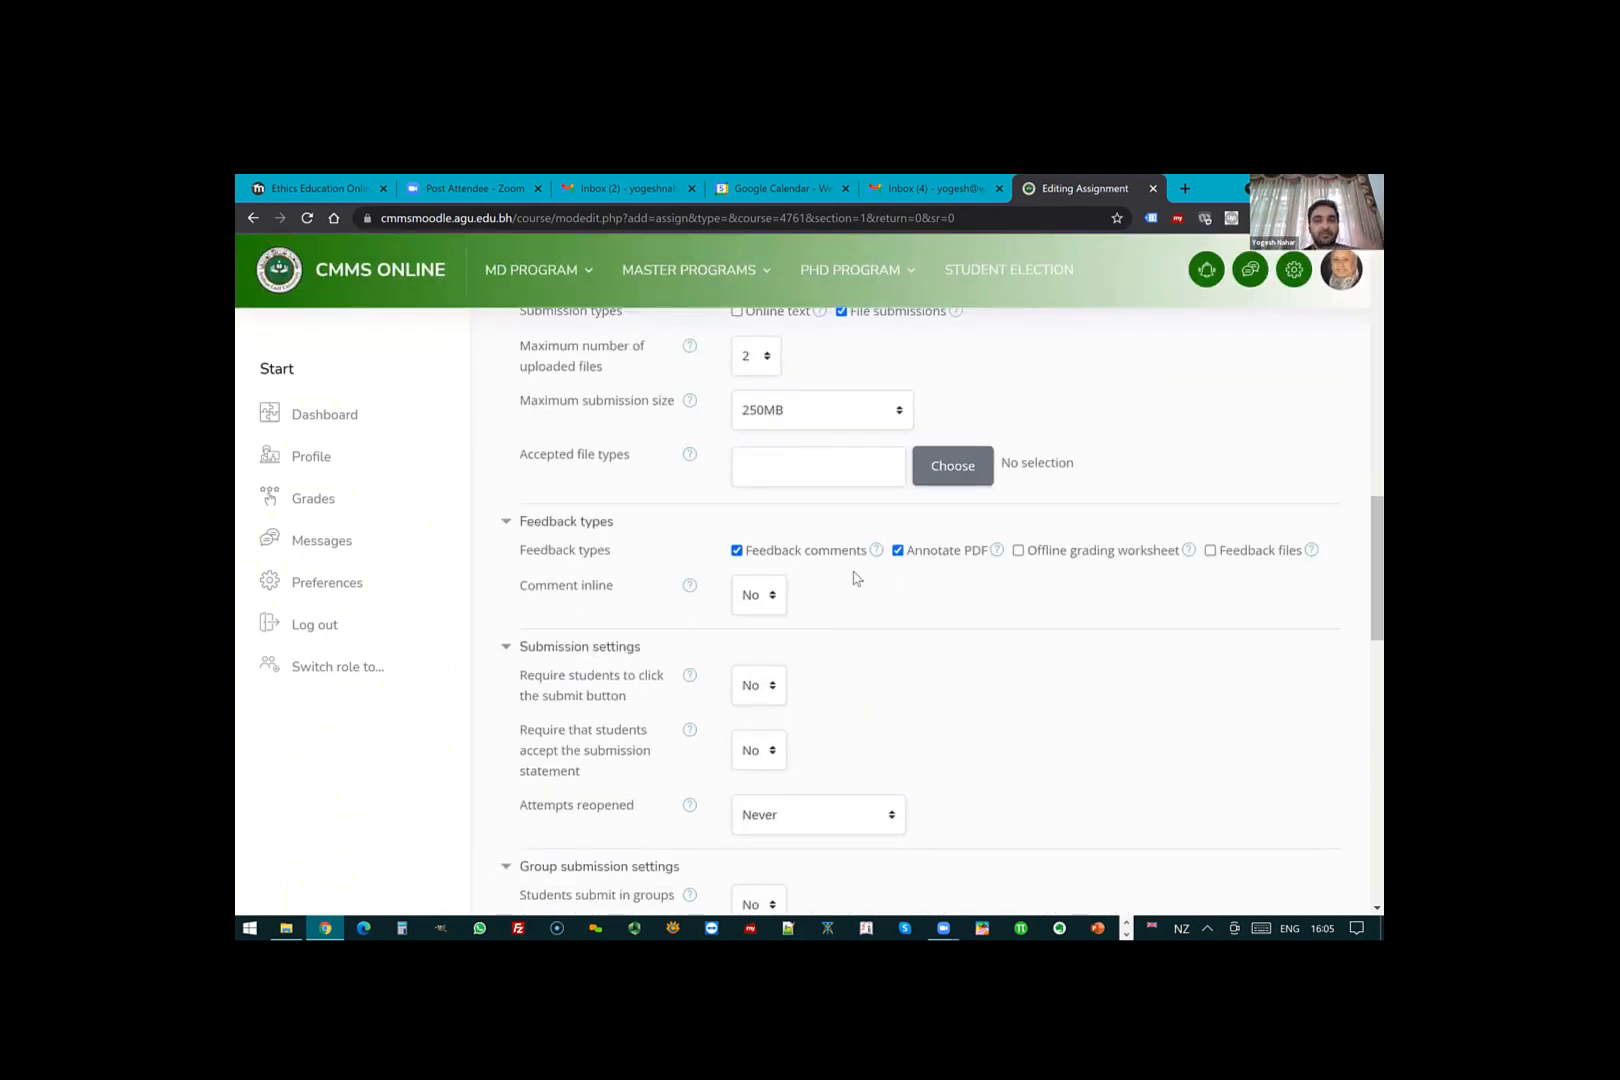
scroll(870, 598, down, 1)
scroll(872, 594, down, 10)
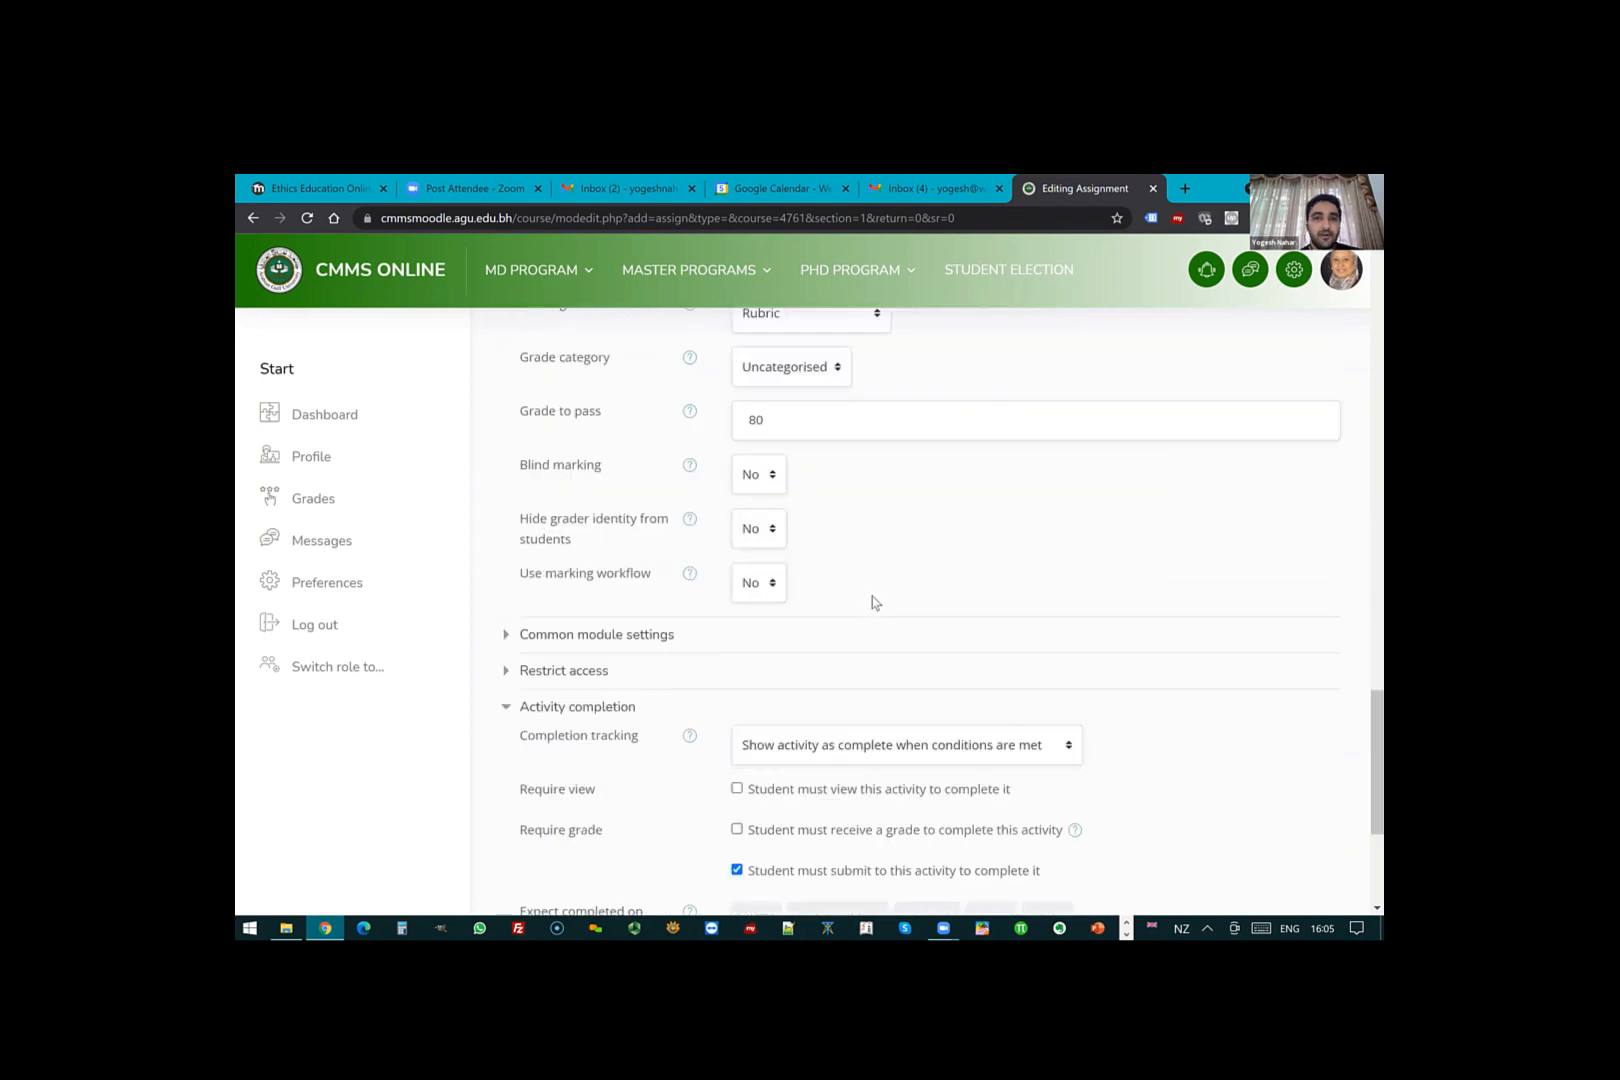
click(993, 759)
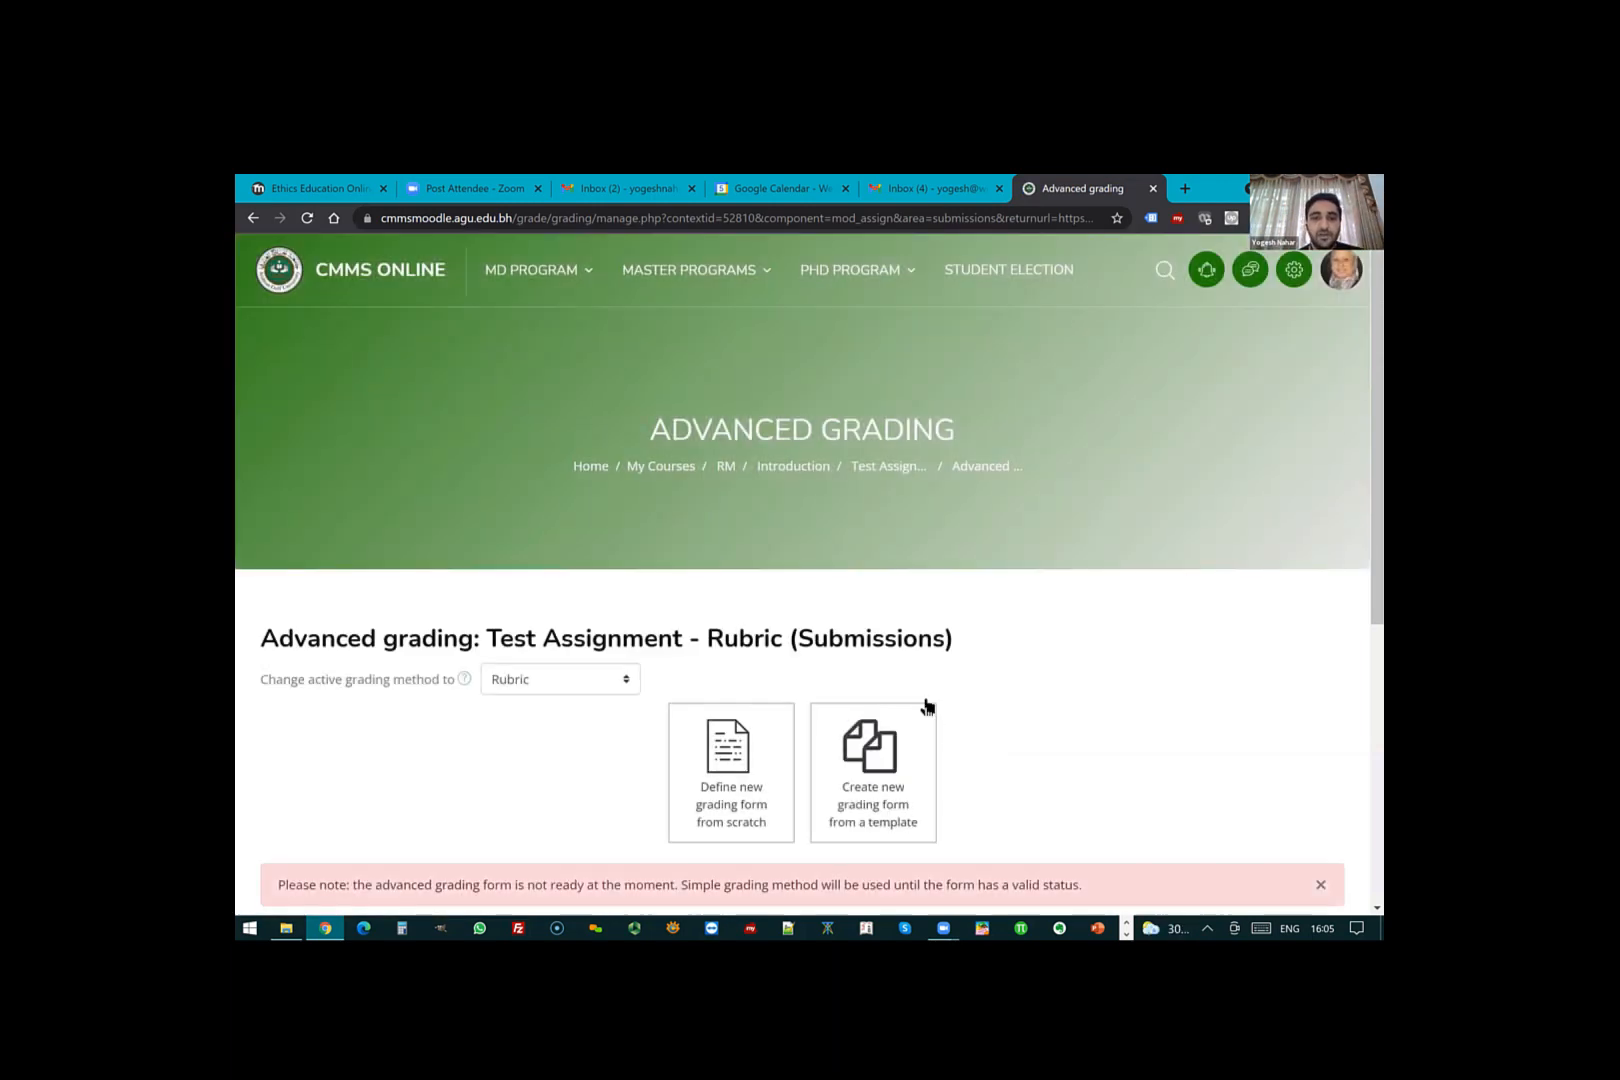
- Search the grading form templates for "test" with own forms included, and return to the assignment's advanced grading page
scroll(915, 690, down, 2)
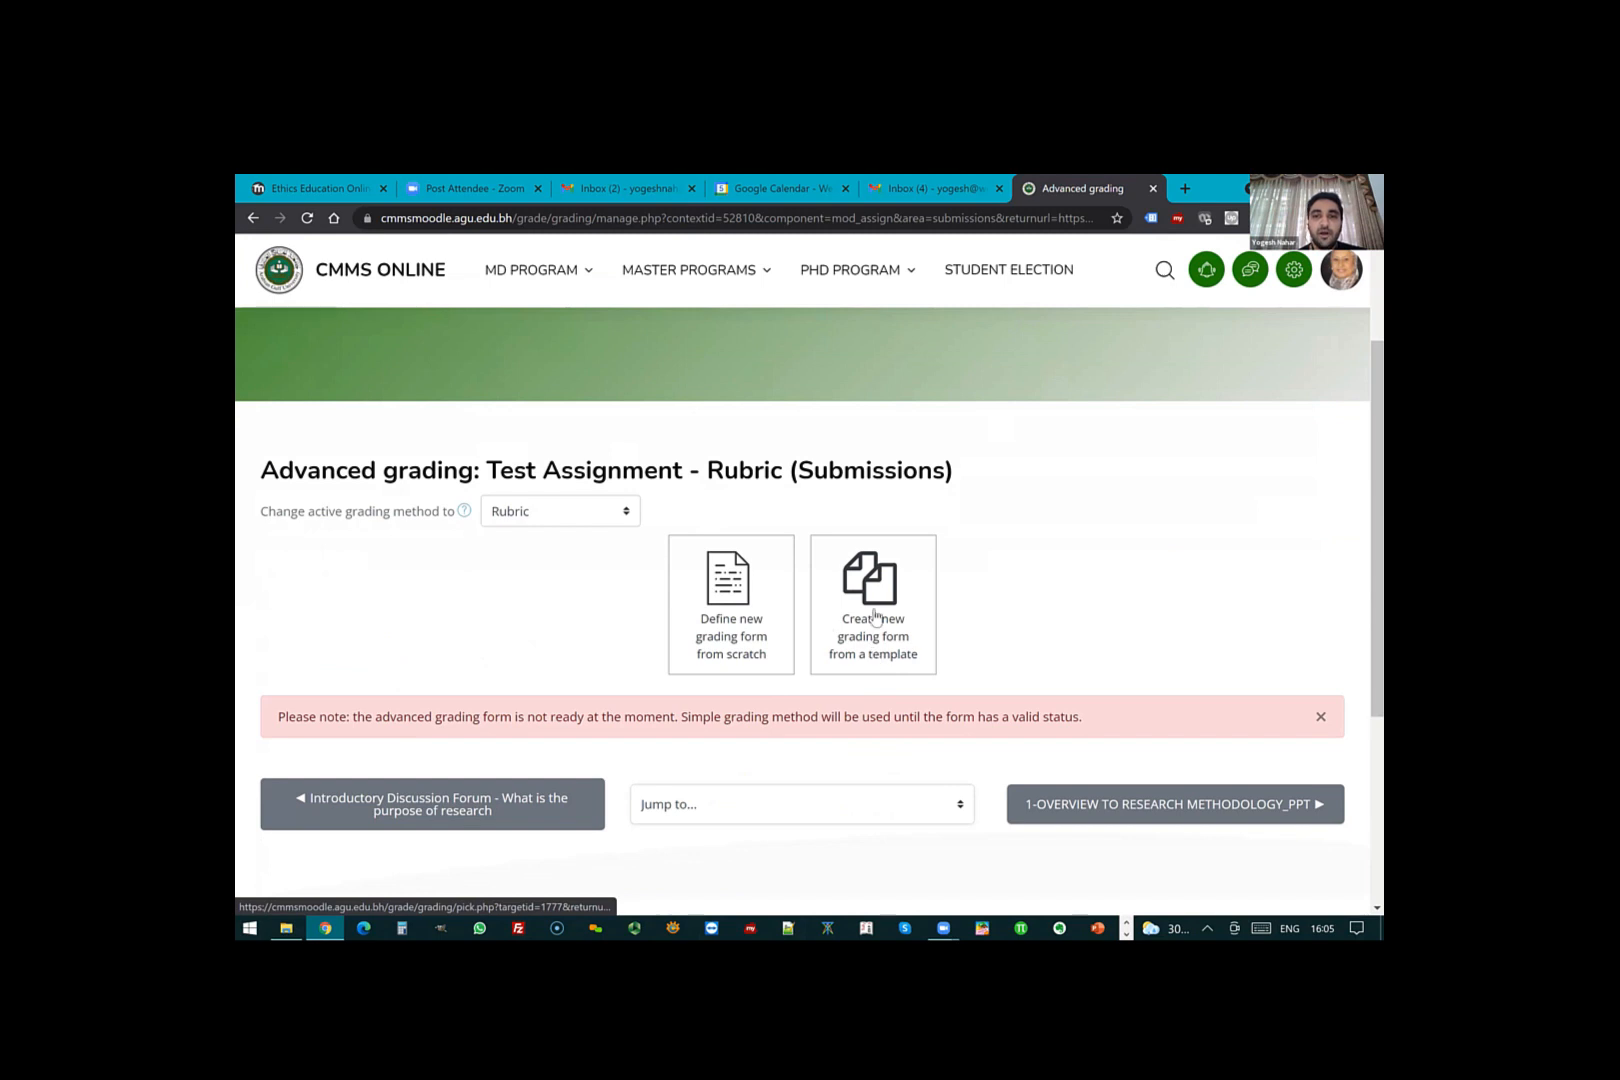
click(878, 648)
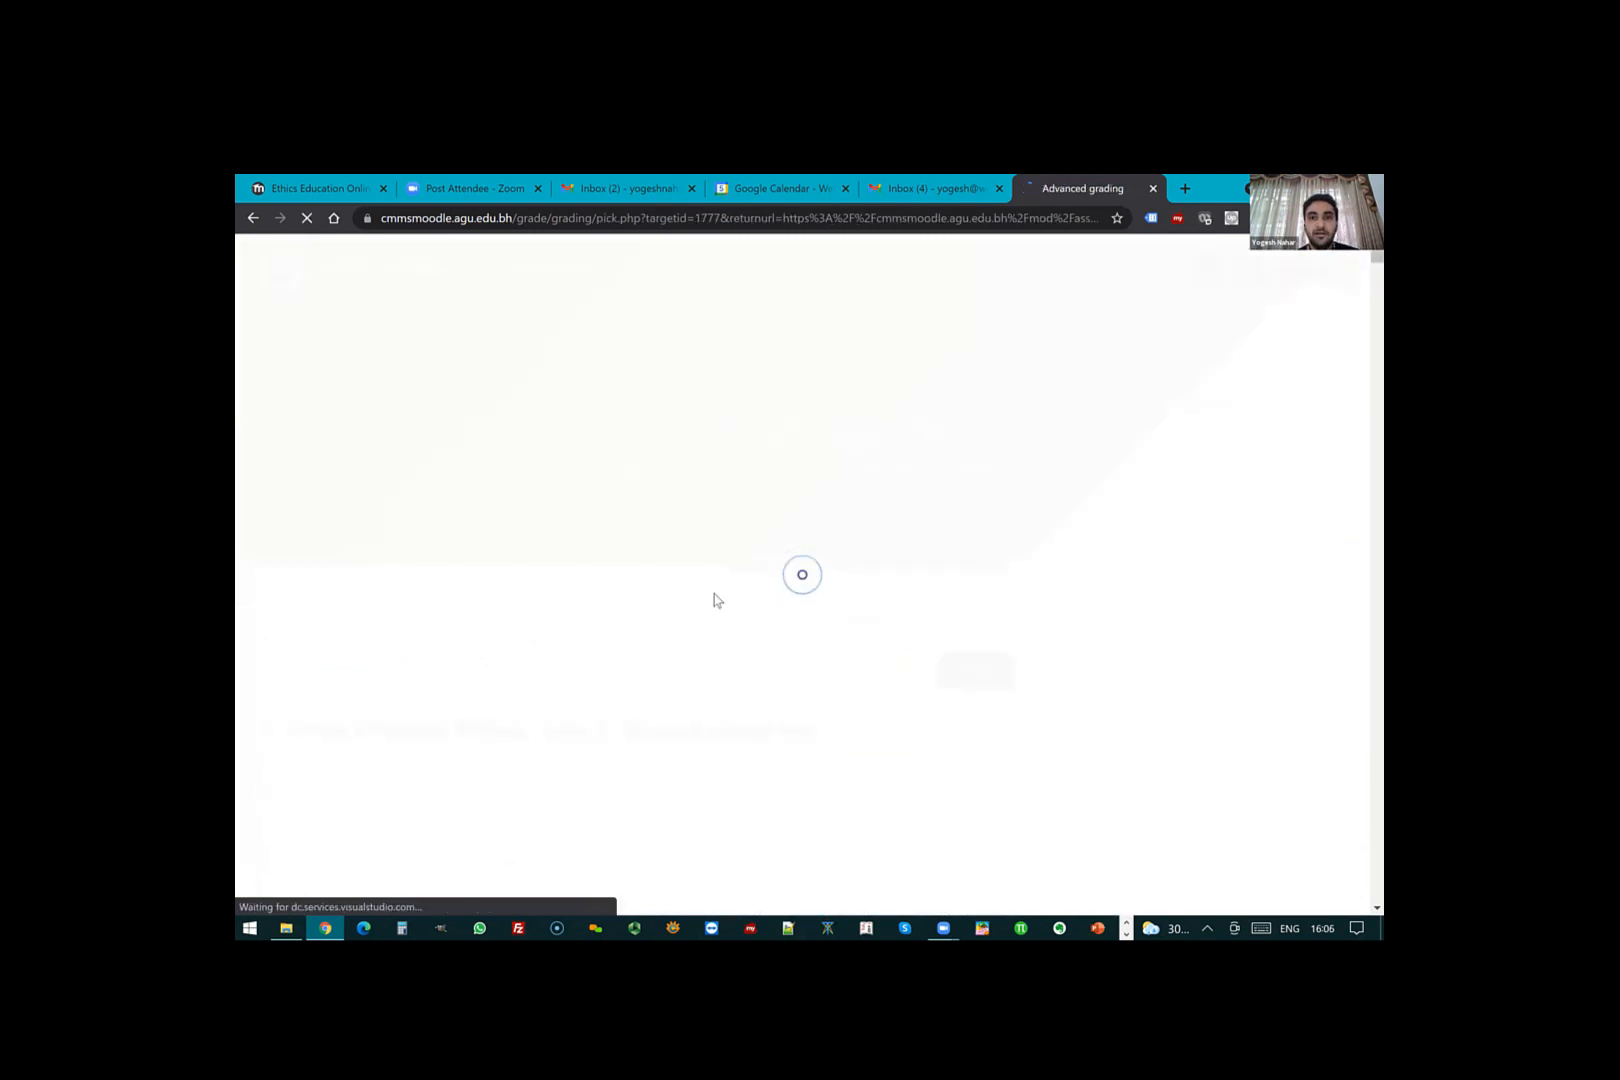
click(741, 665)
text(test)
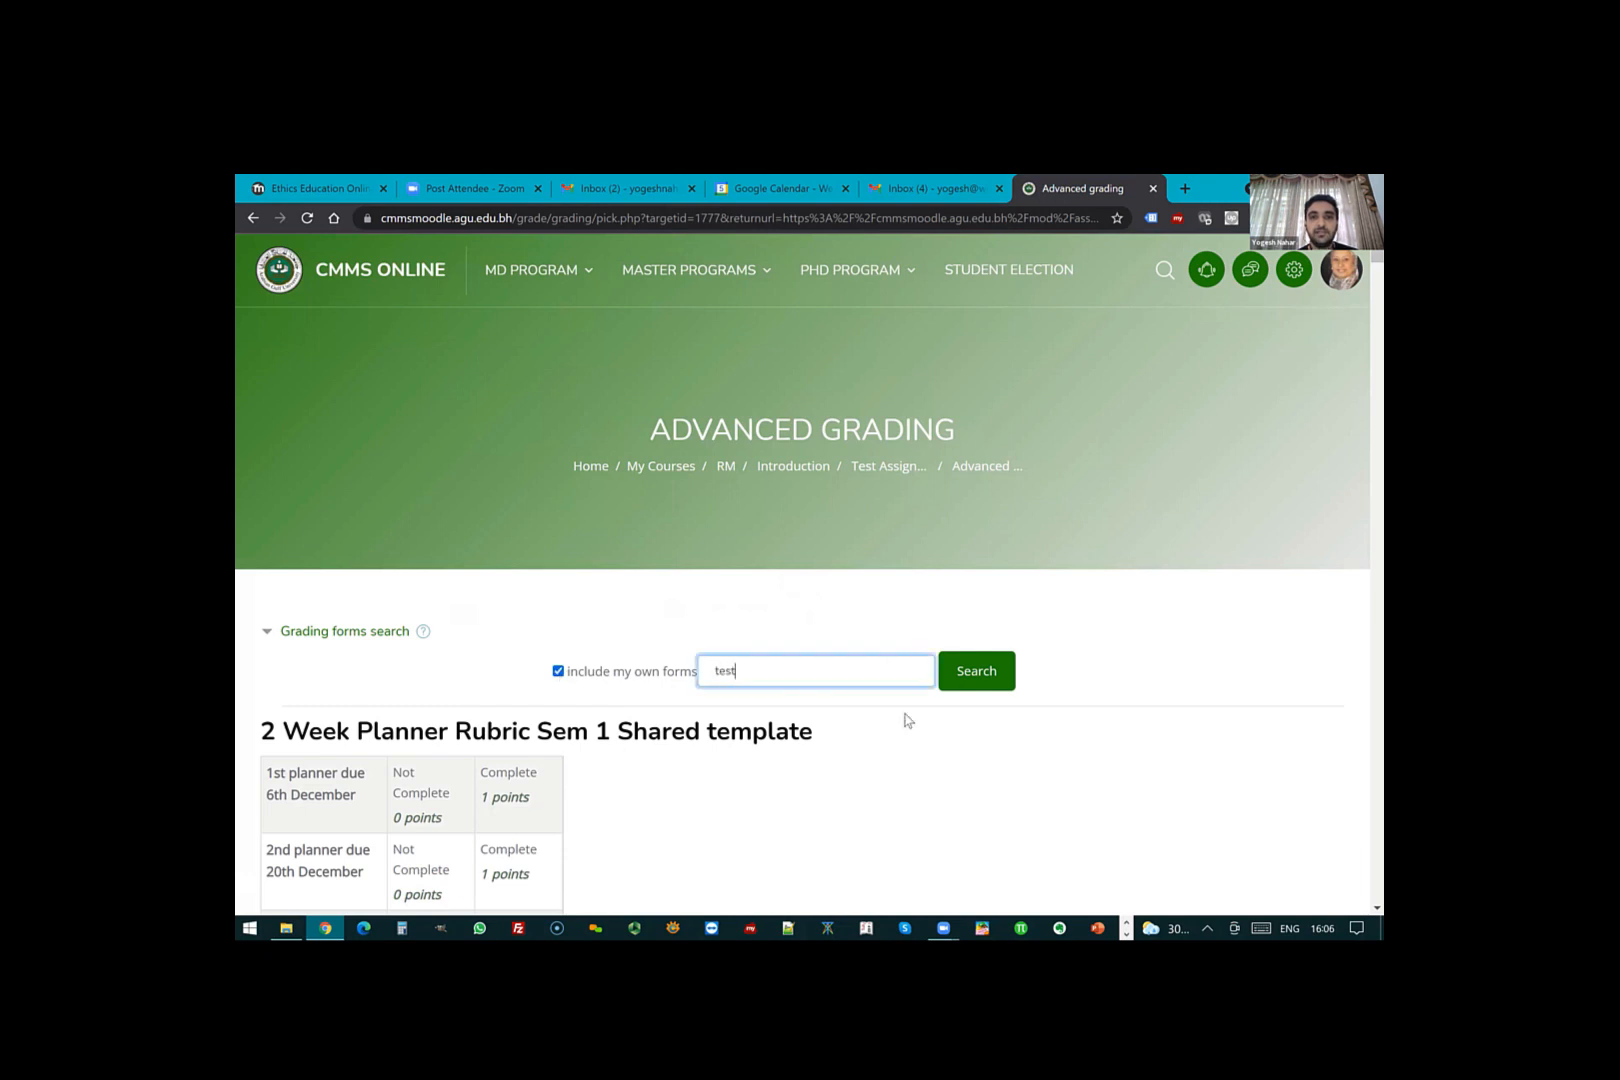
click(986, 676)
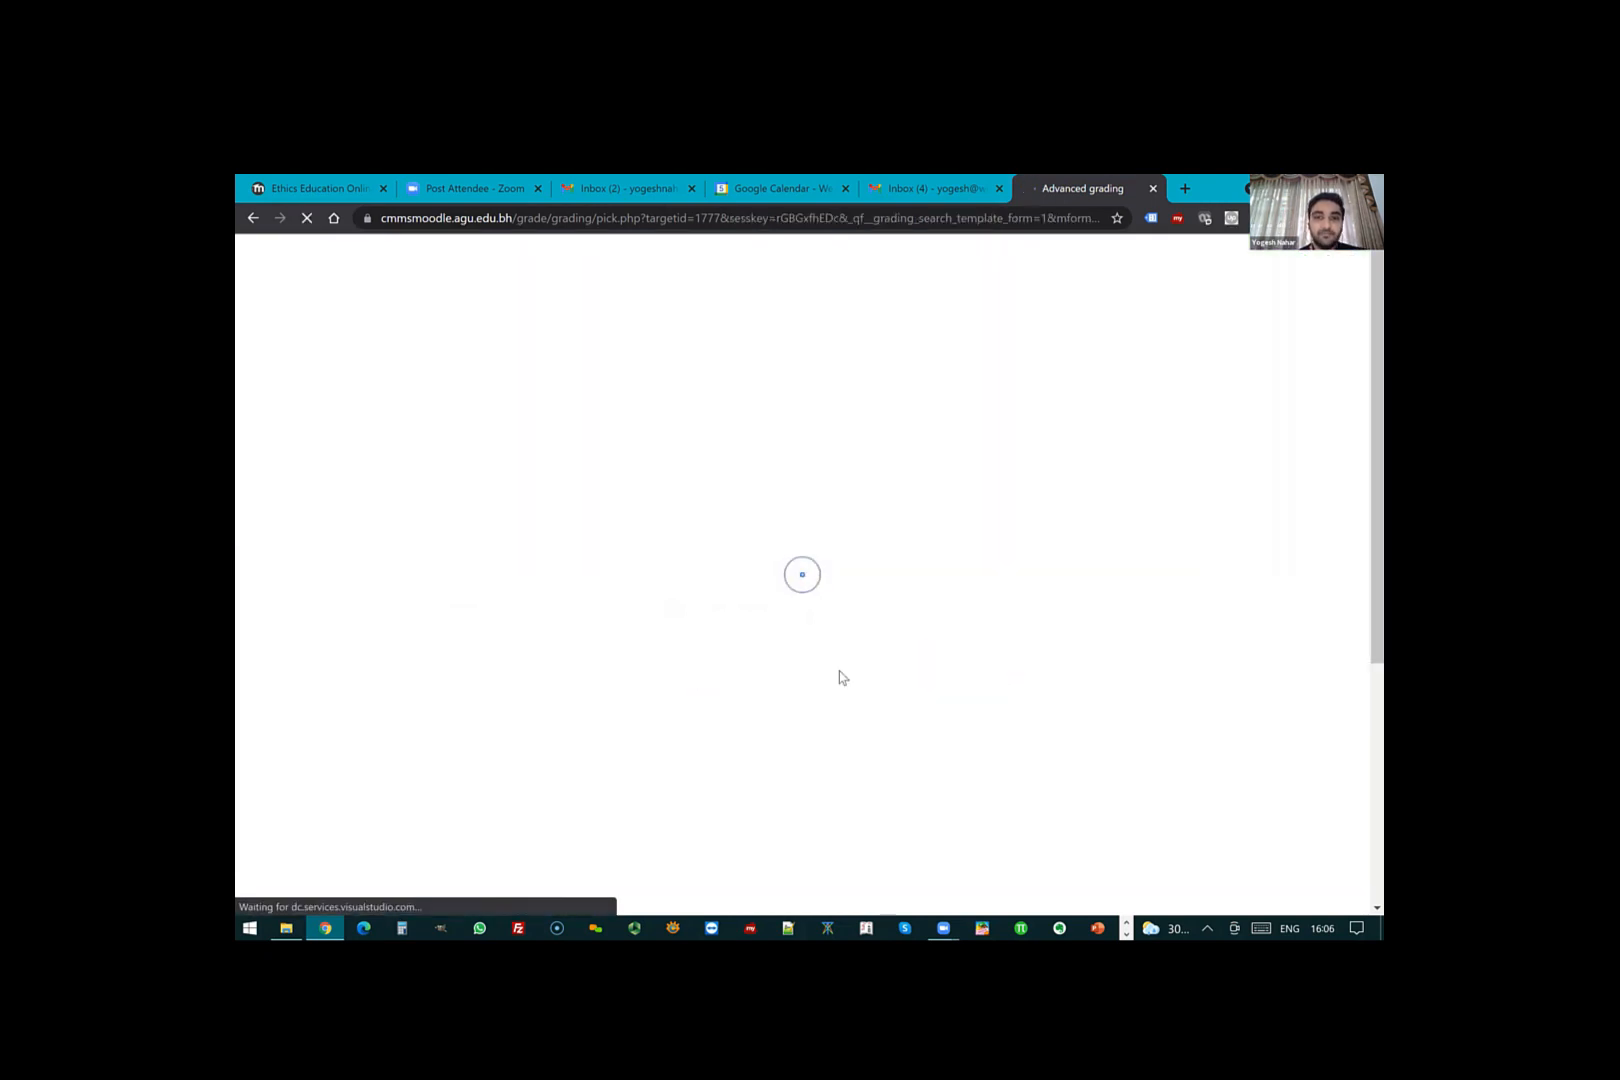
scroll(647, 618, down, 2)
scroll(614, 545, up, 2)
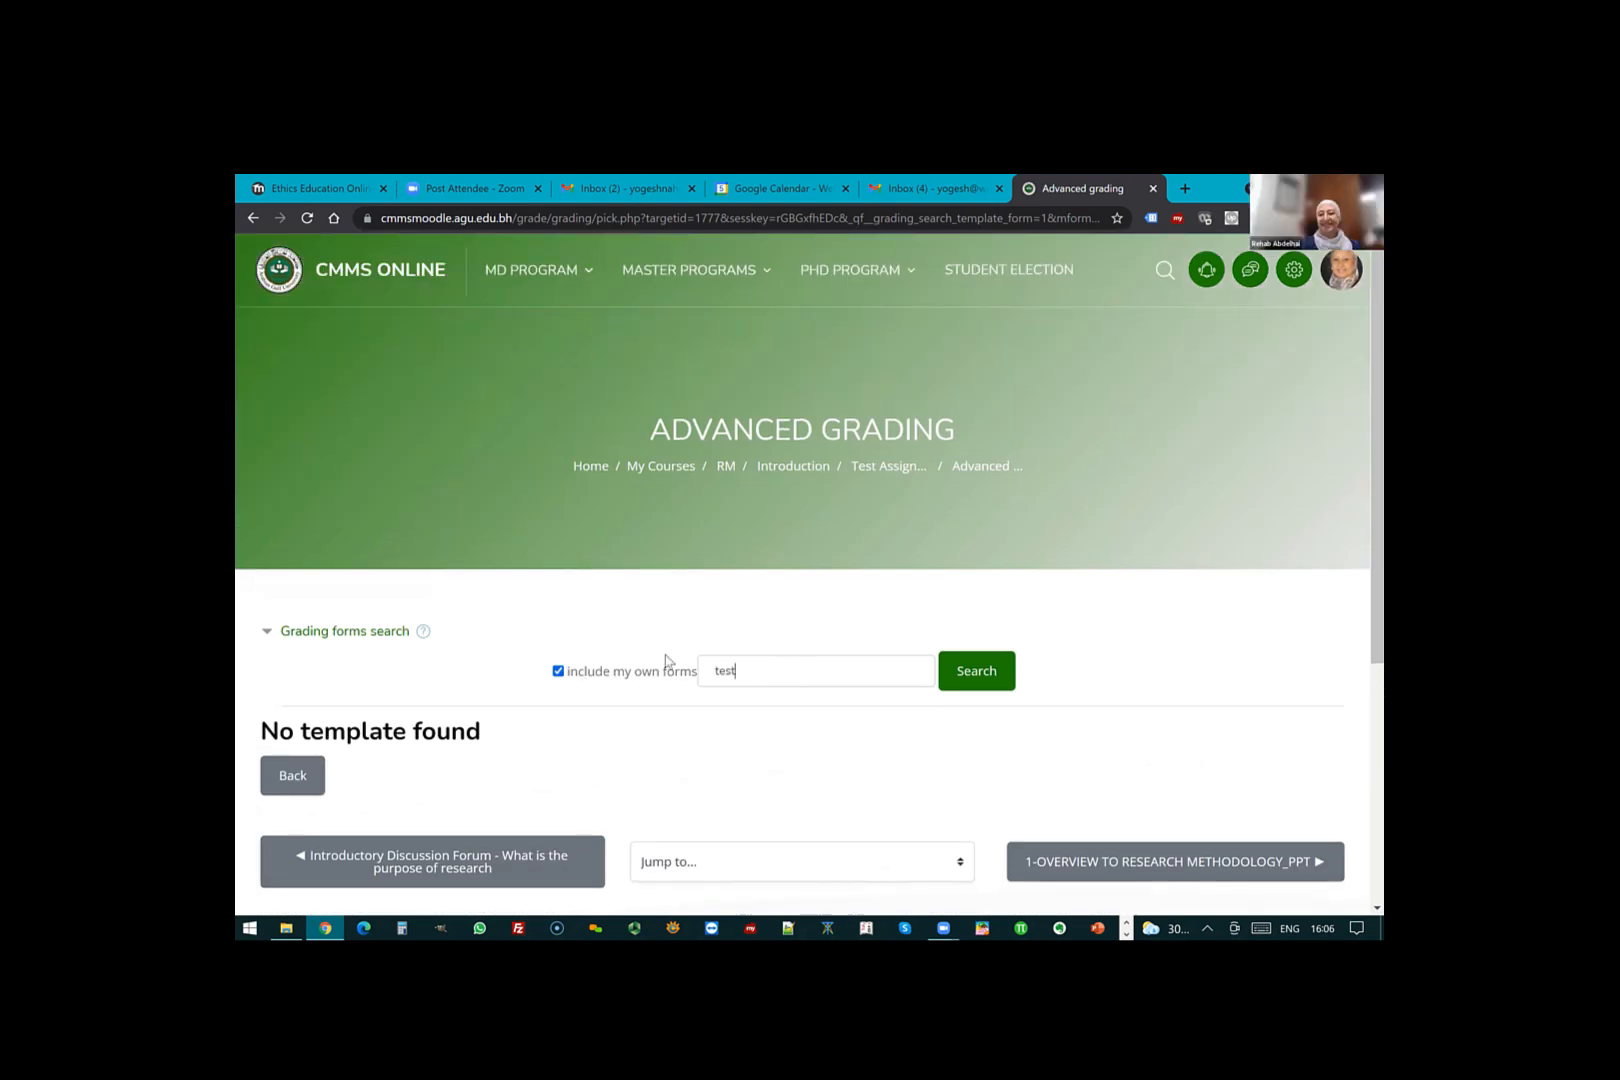
double_click(712, 664)
click(472, 693)
key(alt+Left)
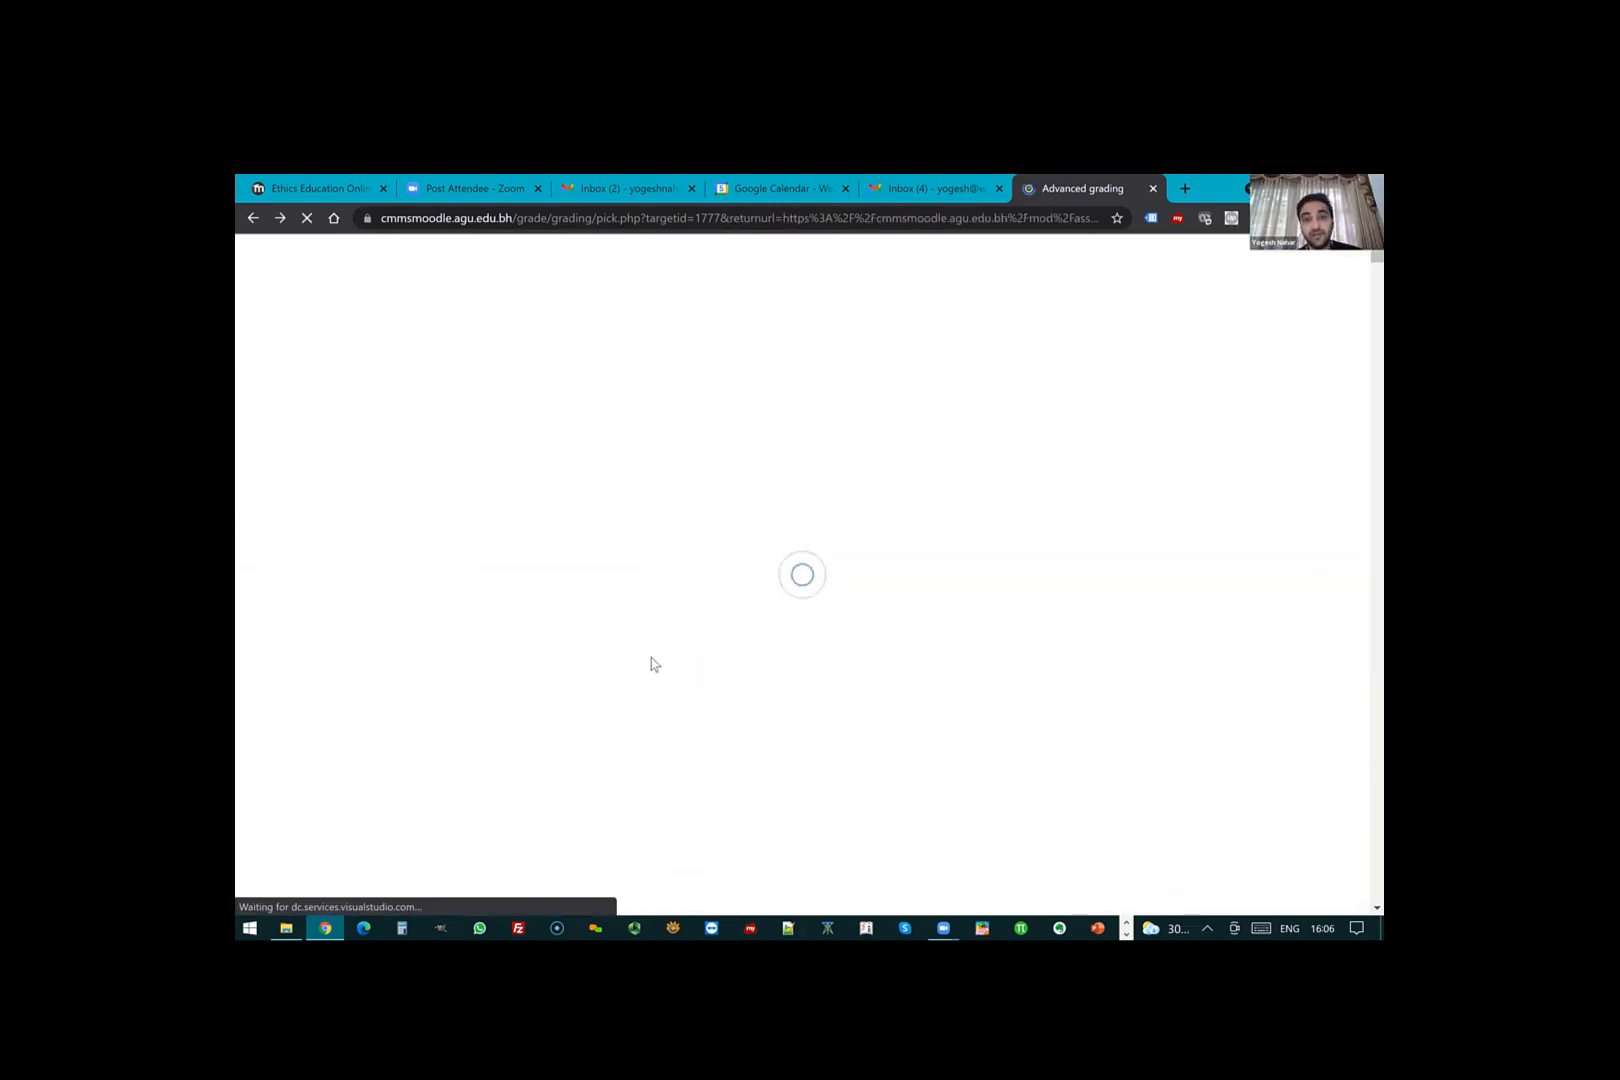
scroll(676, 642, down, 1)
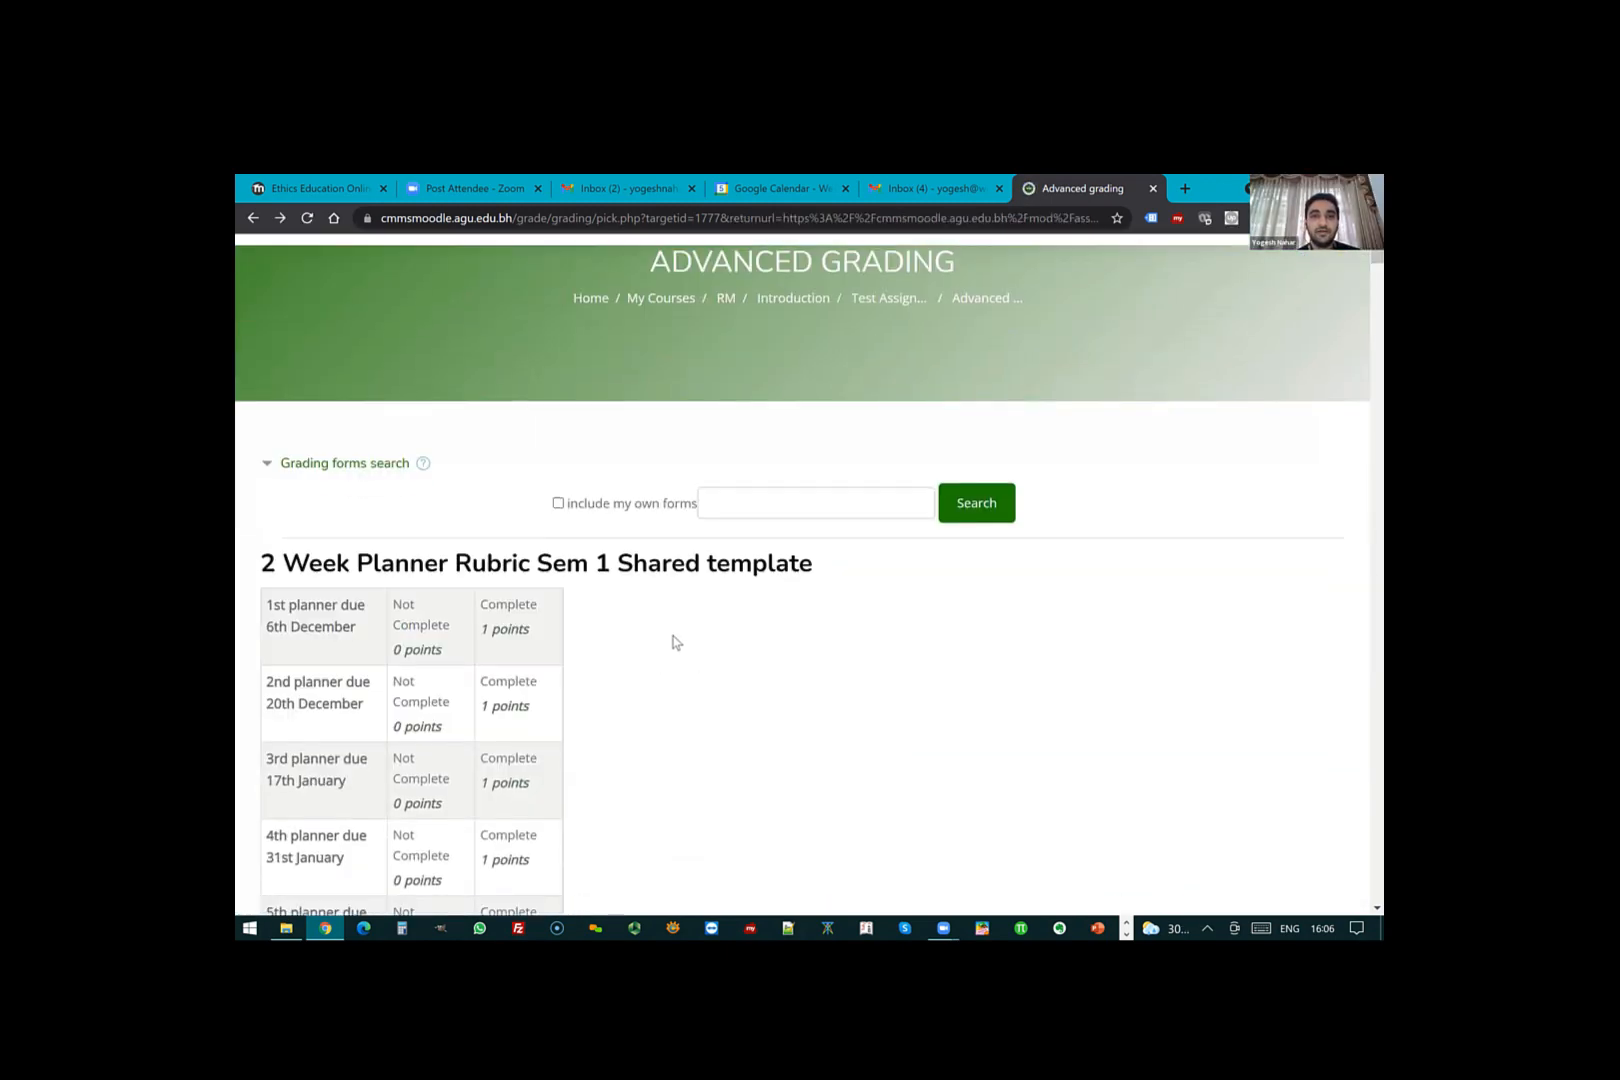
key(alt+Left)
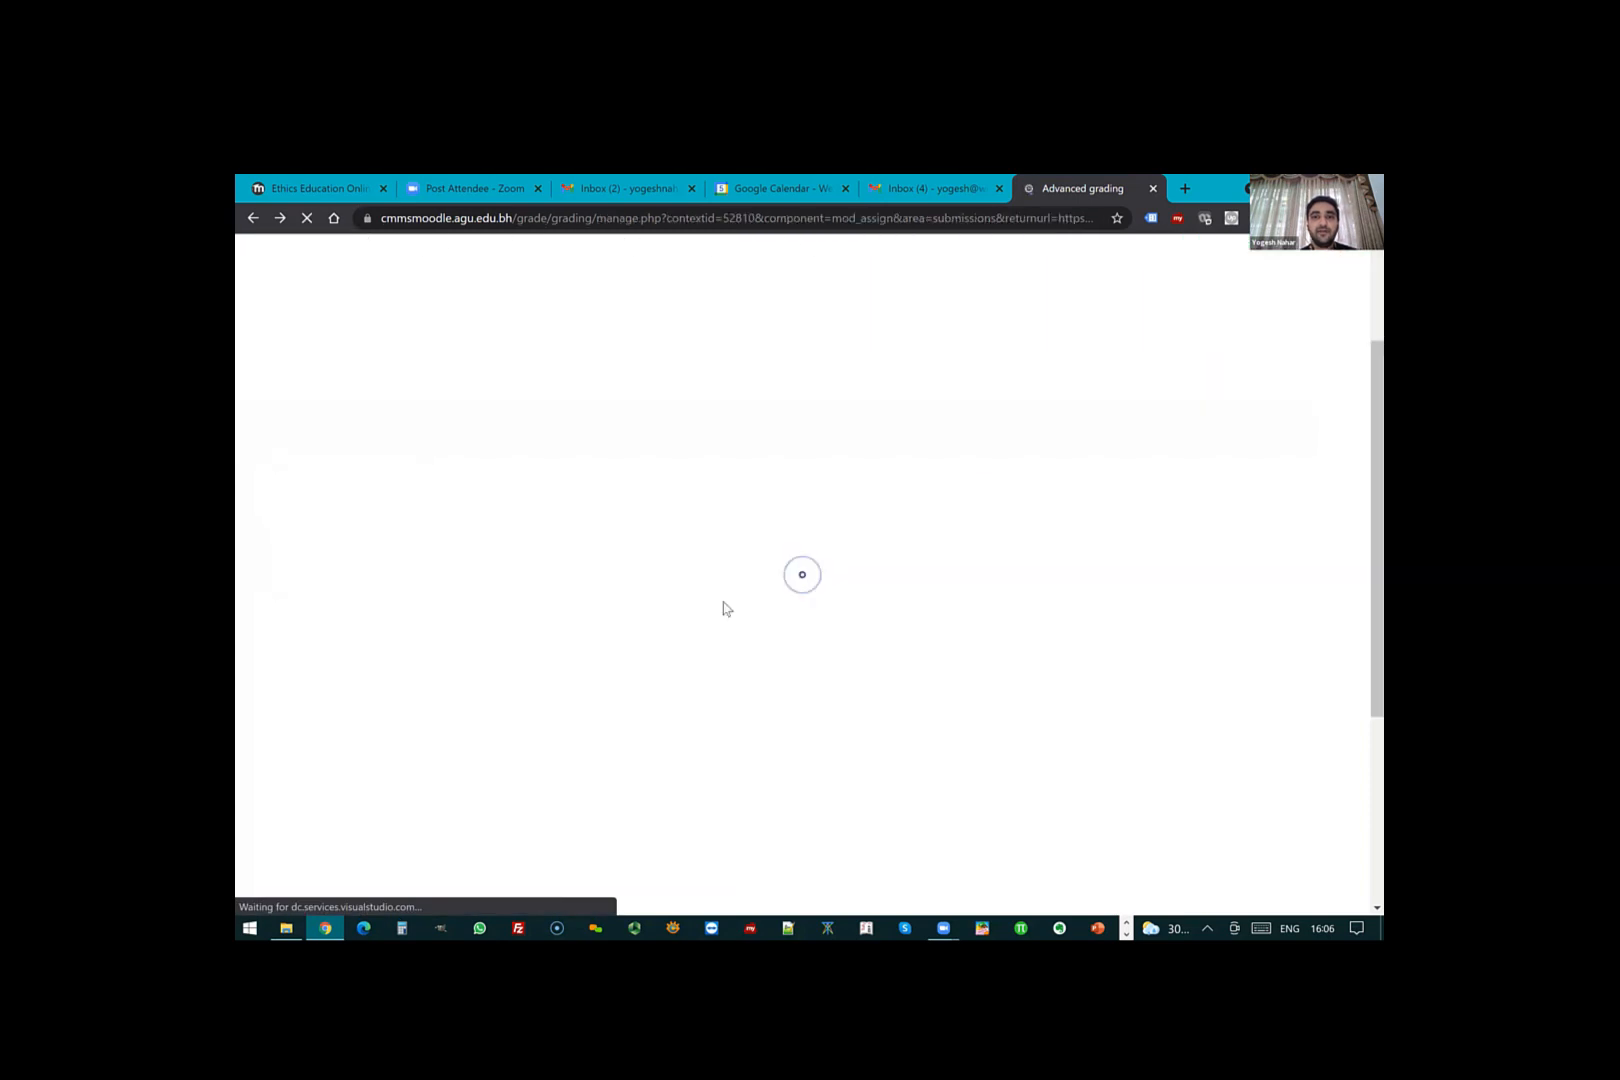
- Define a new grading form from scratch and name the rubric "assignment test -" followed by the instructor's first name
click(704, 606)
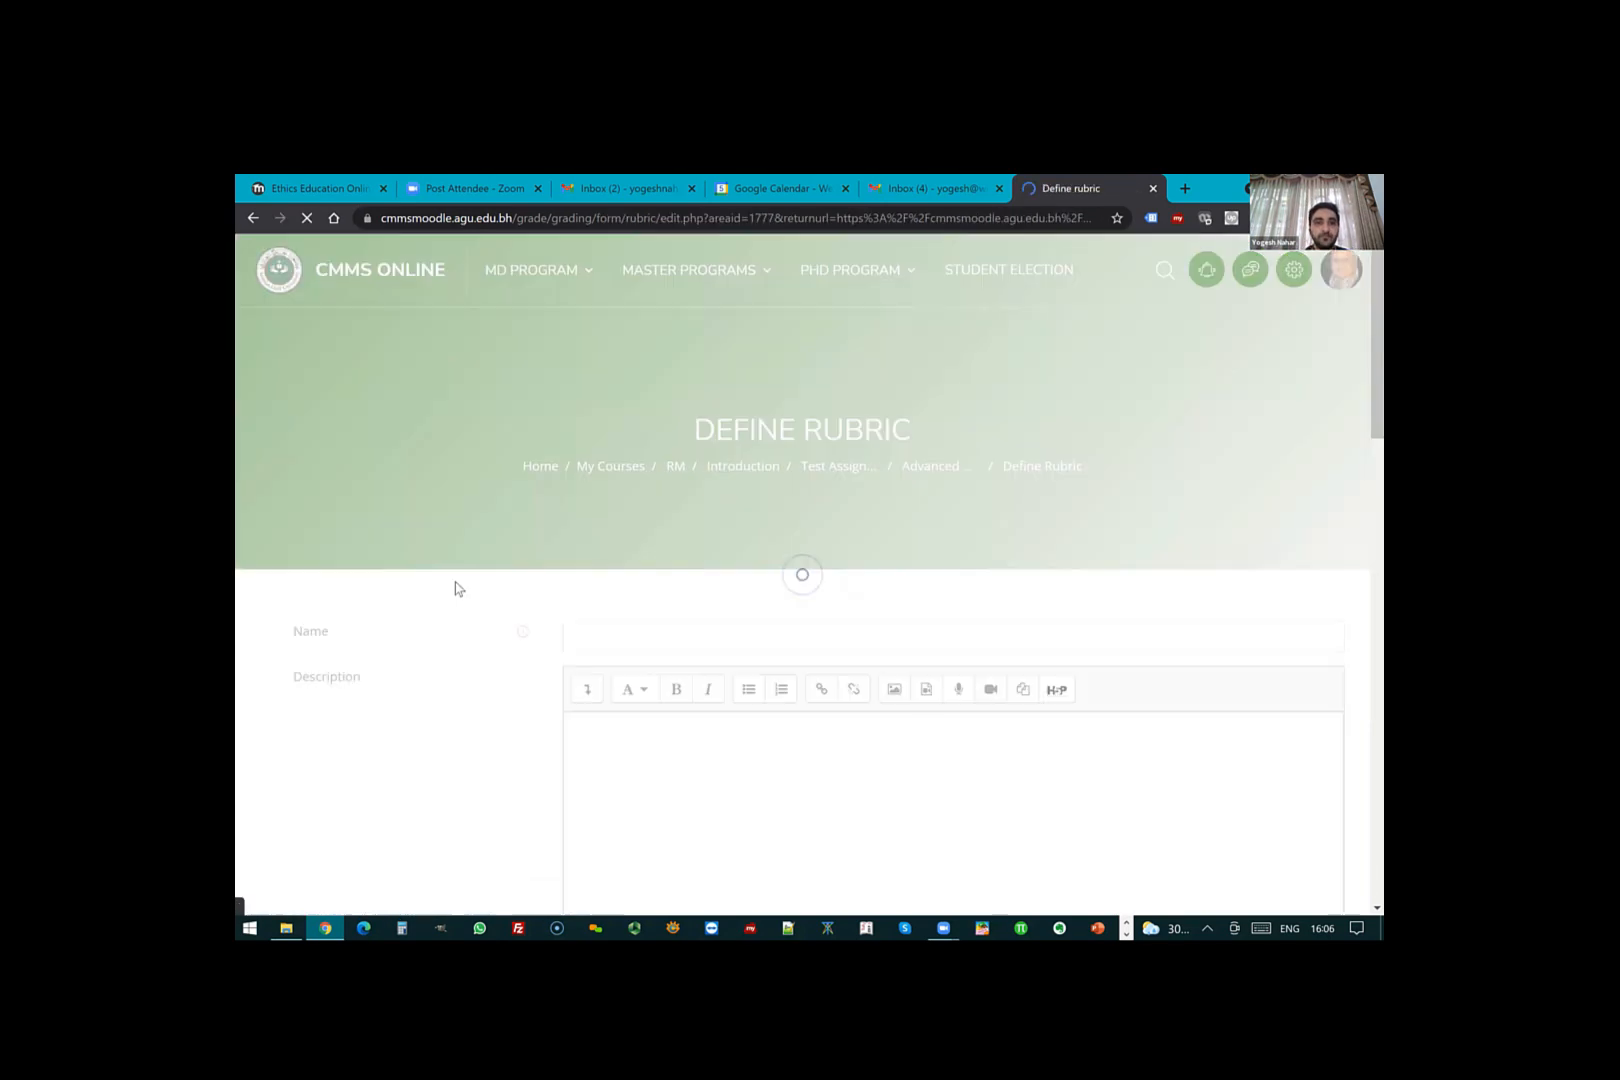
text(as)
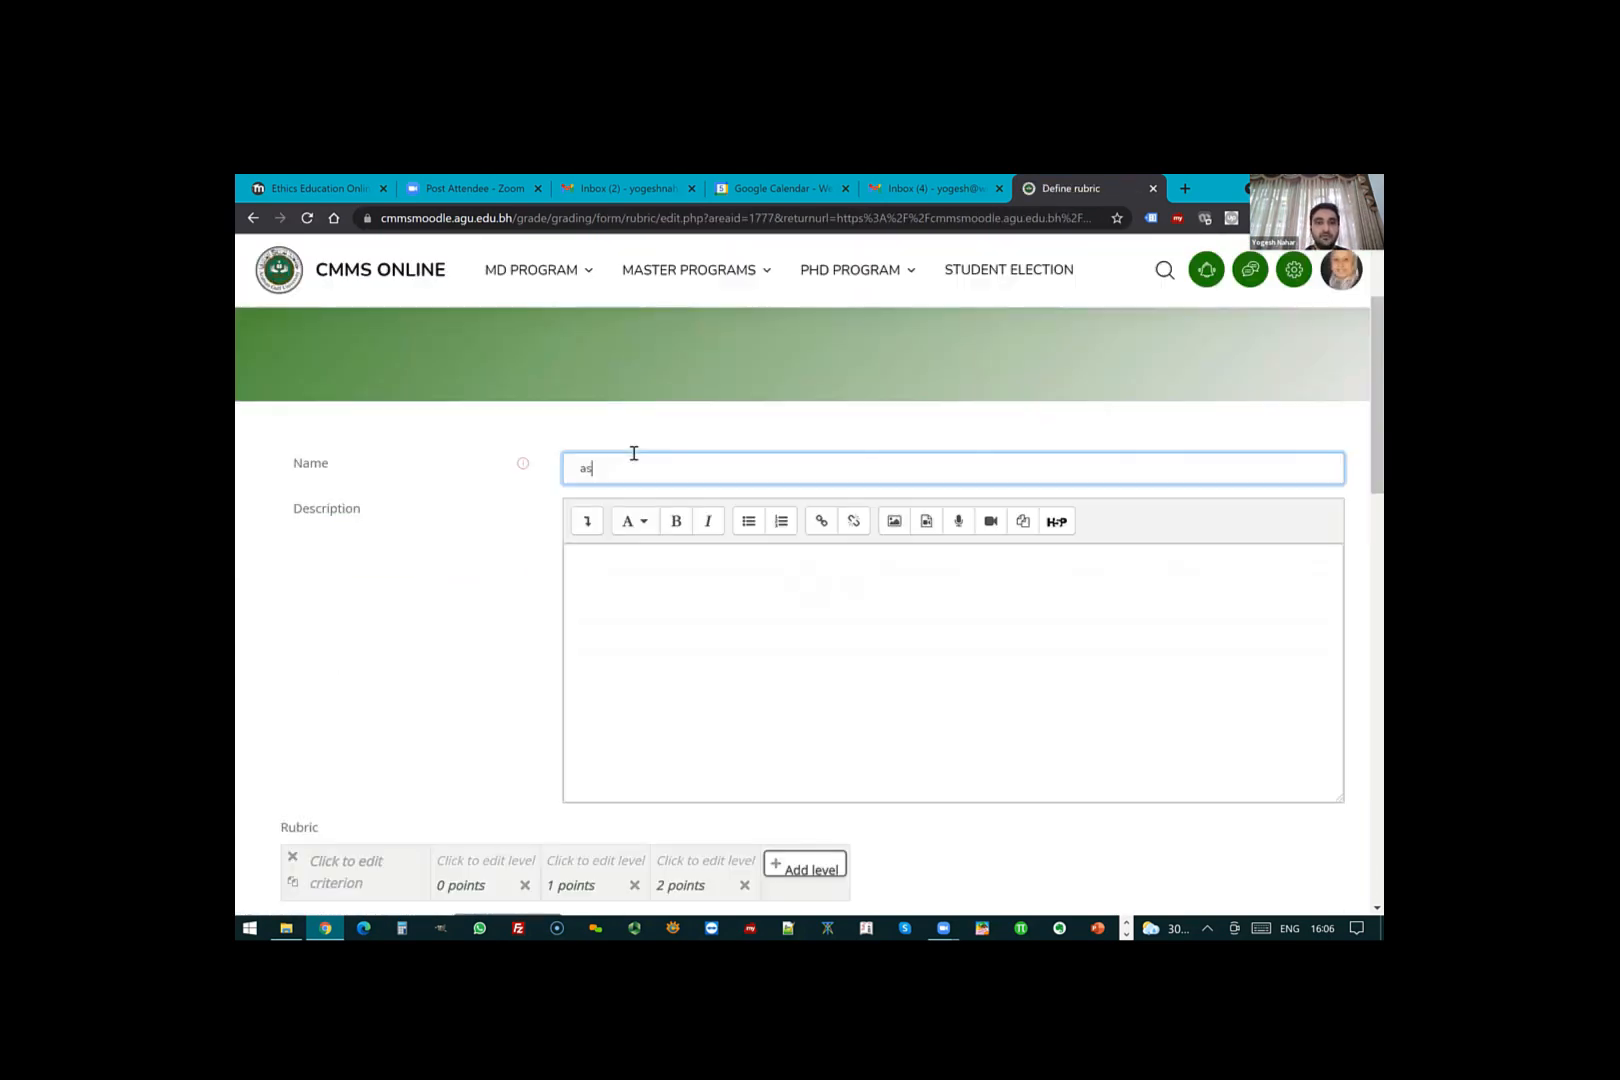
text(signment test - rehab)
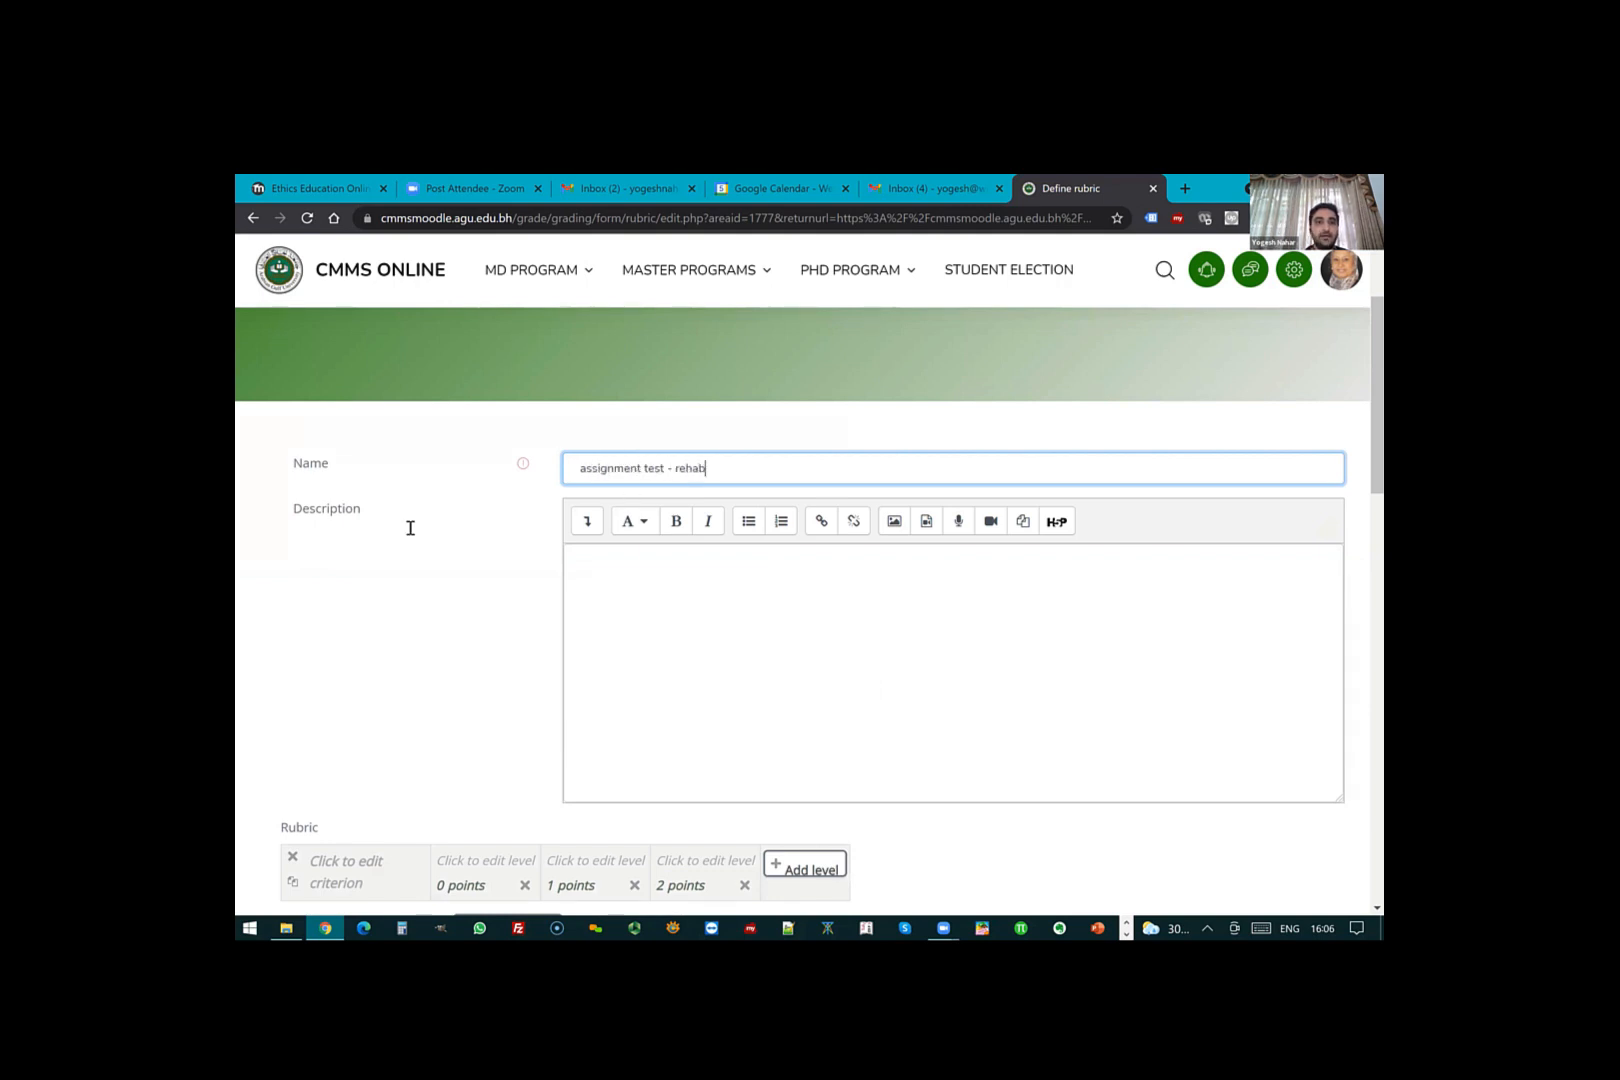
- Fill in three rubric criteria named "criterion 1", "criterion 2" and "criteroin 3", adding the second and third rows
scroll(410, 528, down, 3)
click(410, 528)
text(crit)
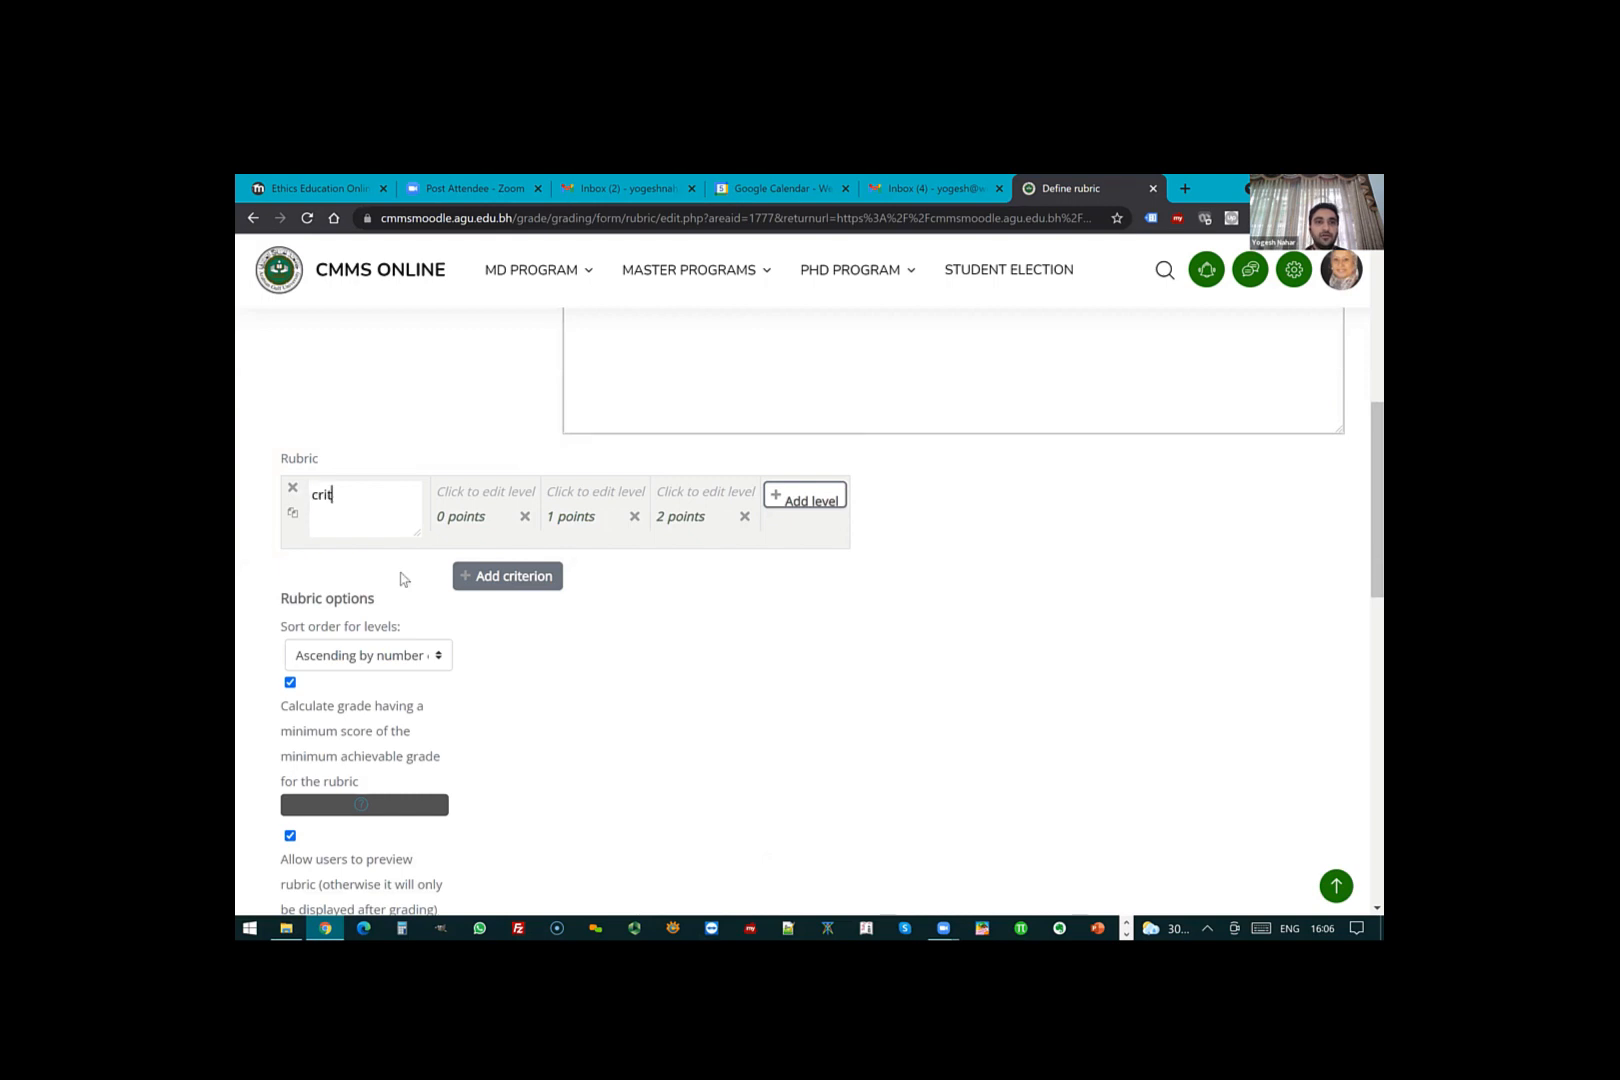
text(erion 1)
click(490, 575)
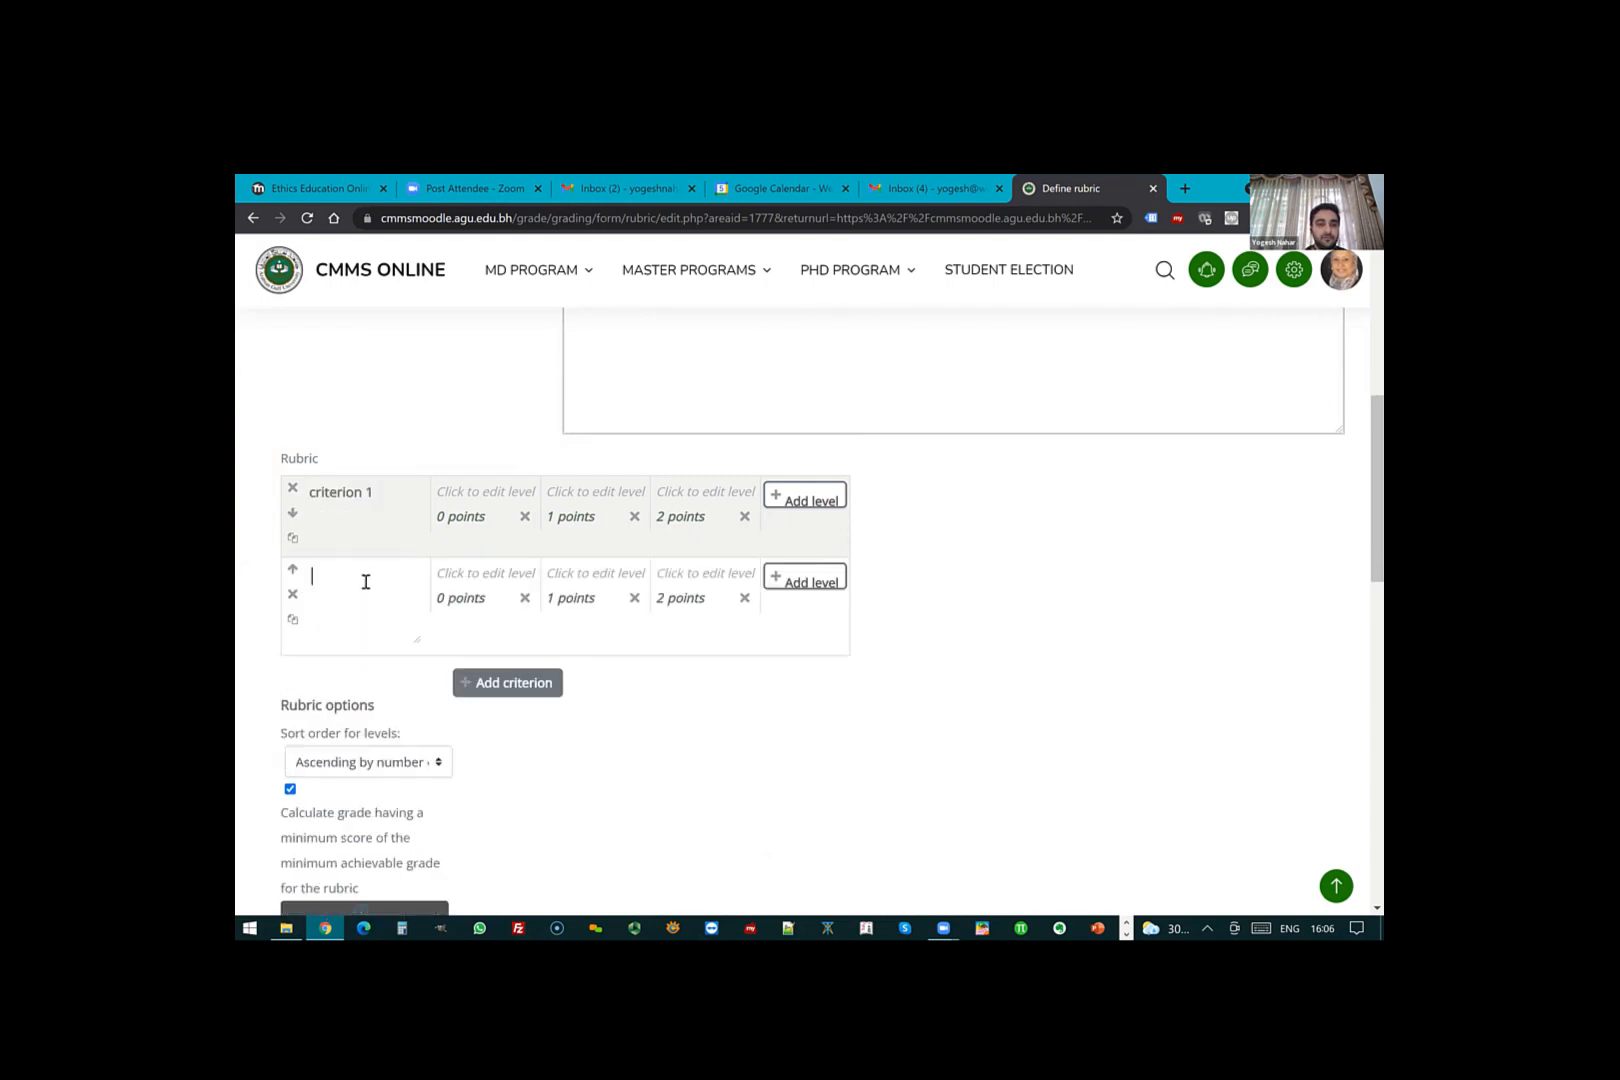
text(criterion 2)
key(Return)
text(criteroin 3)
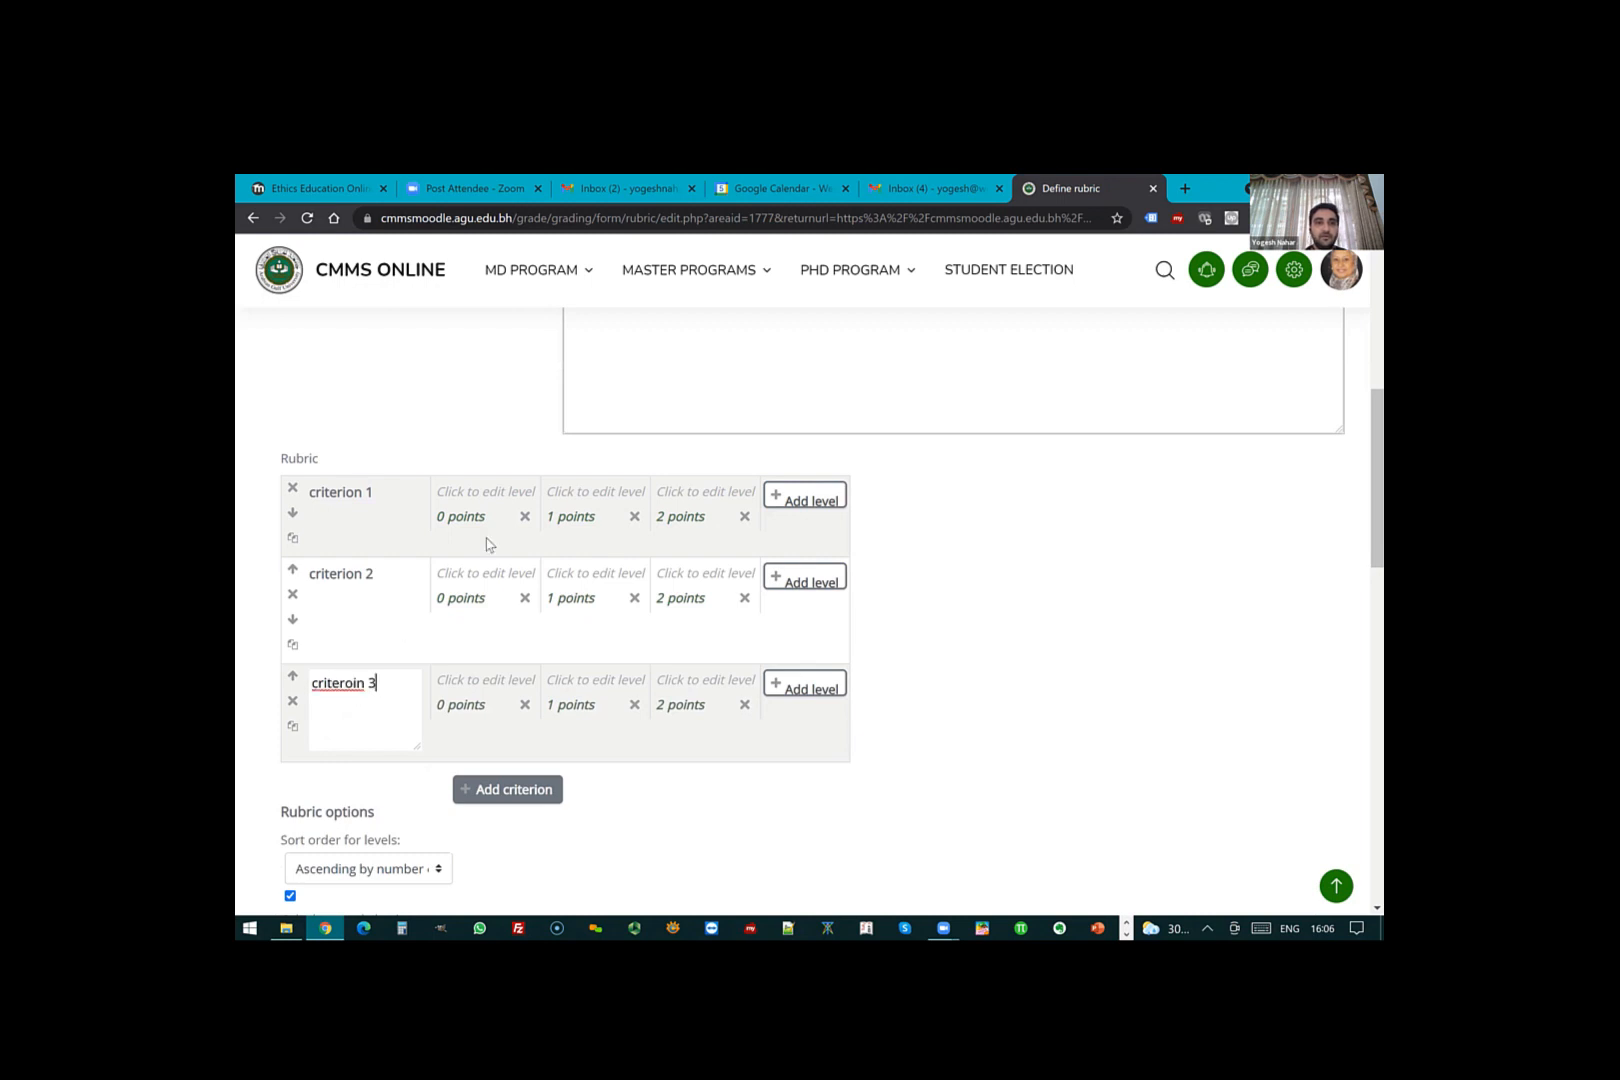
- Name the three levels of criterion 1 "level 1", "level 2" and "level 3" in ascending order of points
click(487, 492)
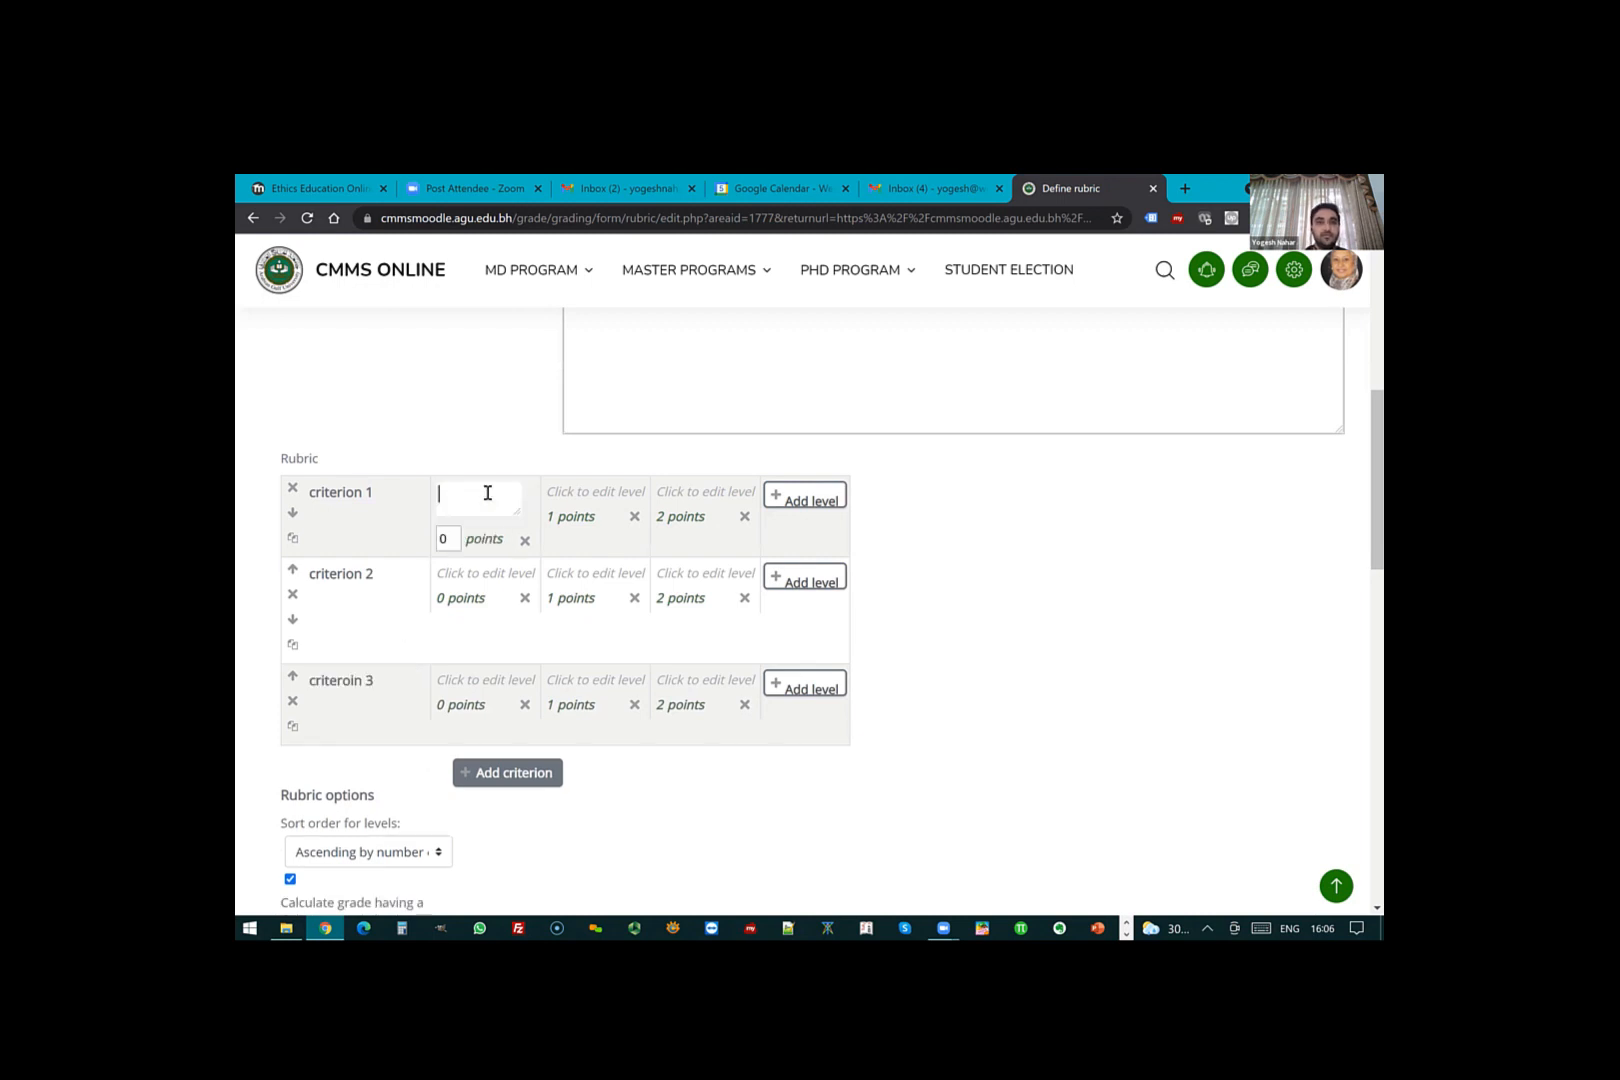
text(level 1)
click(578, 490)
text(level)
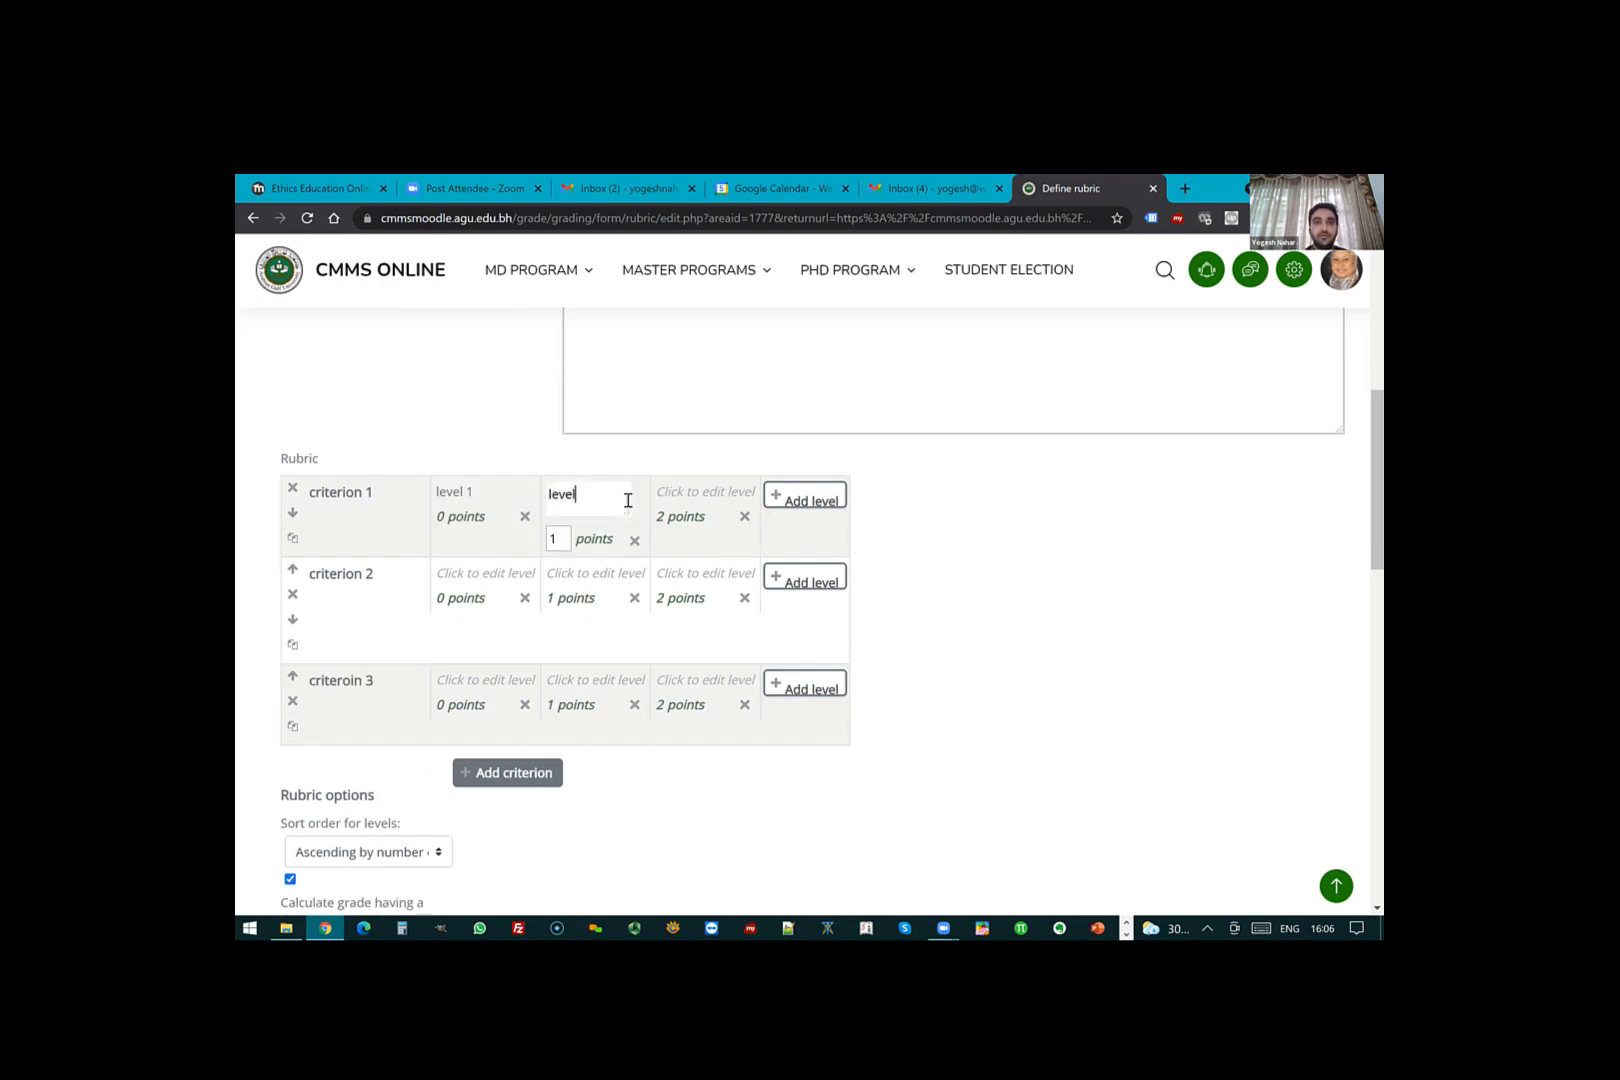
text( 2)
click(697, 495)
text(level 3)
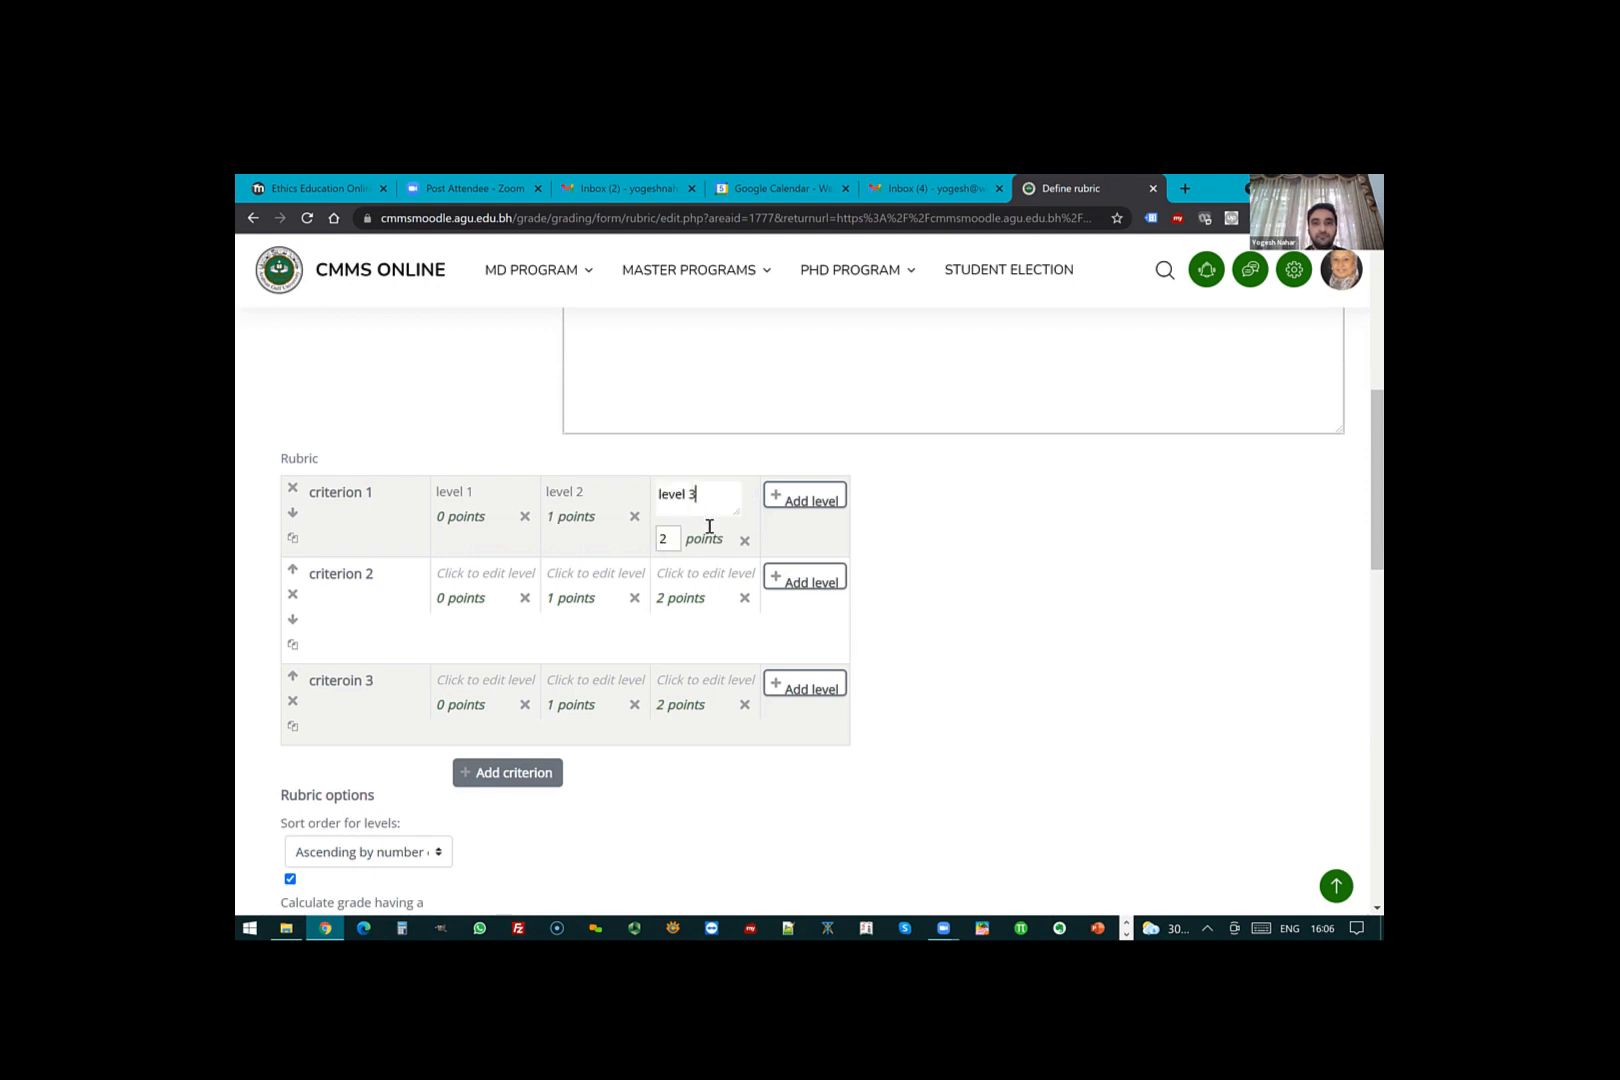
- Label criterion 2's levels "level 1", "level 2" and "level 3", matching the order used for criterion 1
click(708, 574)
text(level 2)
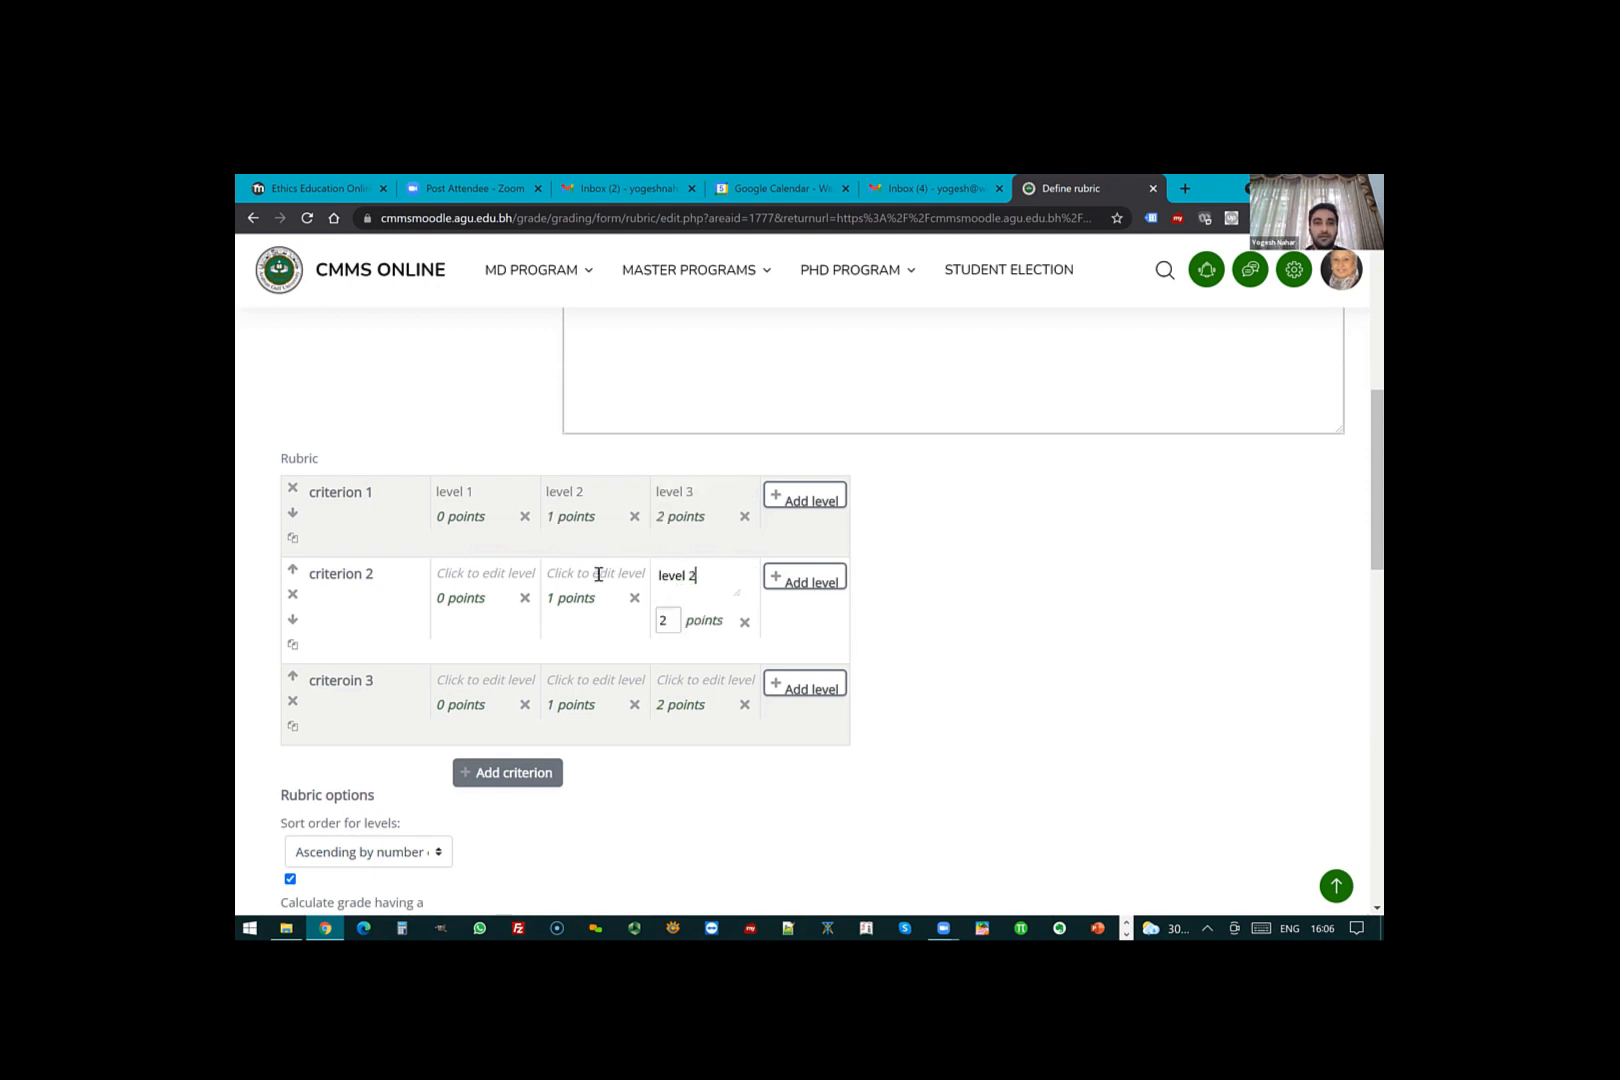
key(BackSpace)
text(3)
click(598, 573)
text(le)
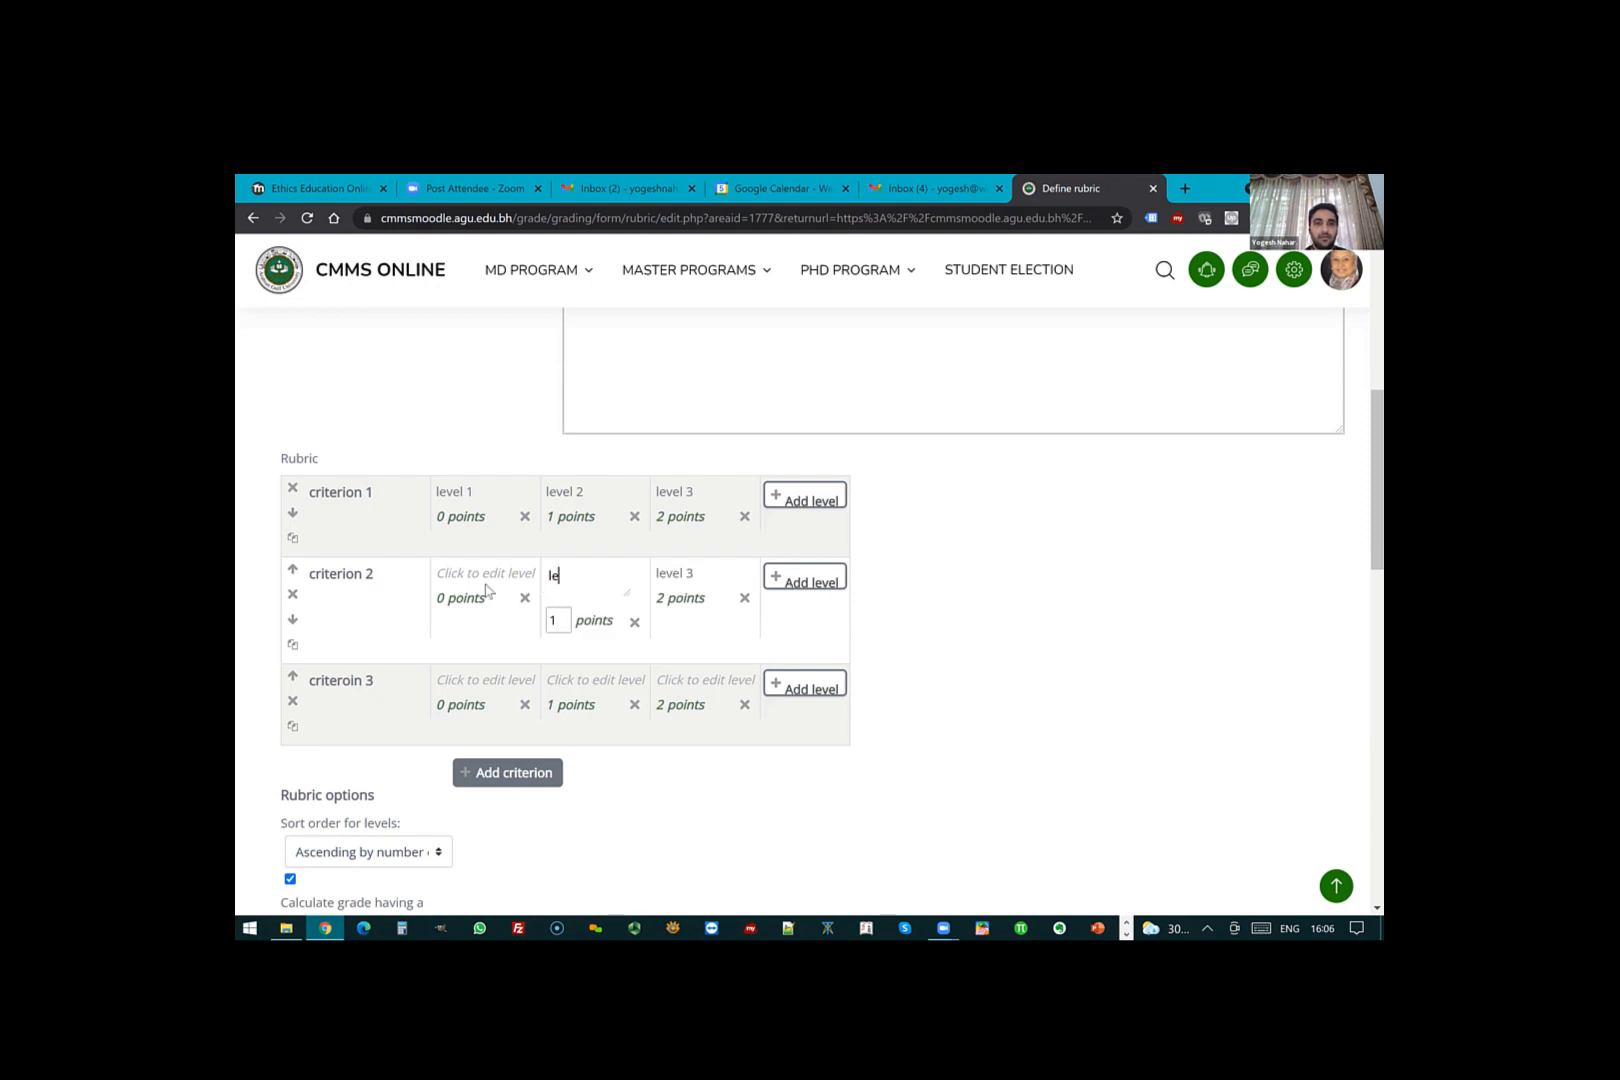
text(vel 2)
click(487, 584)
text(level 1)
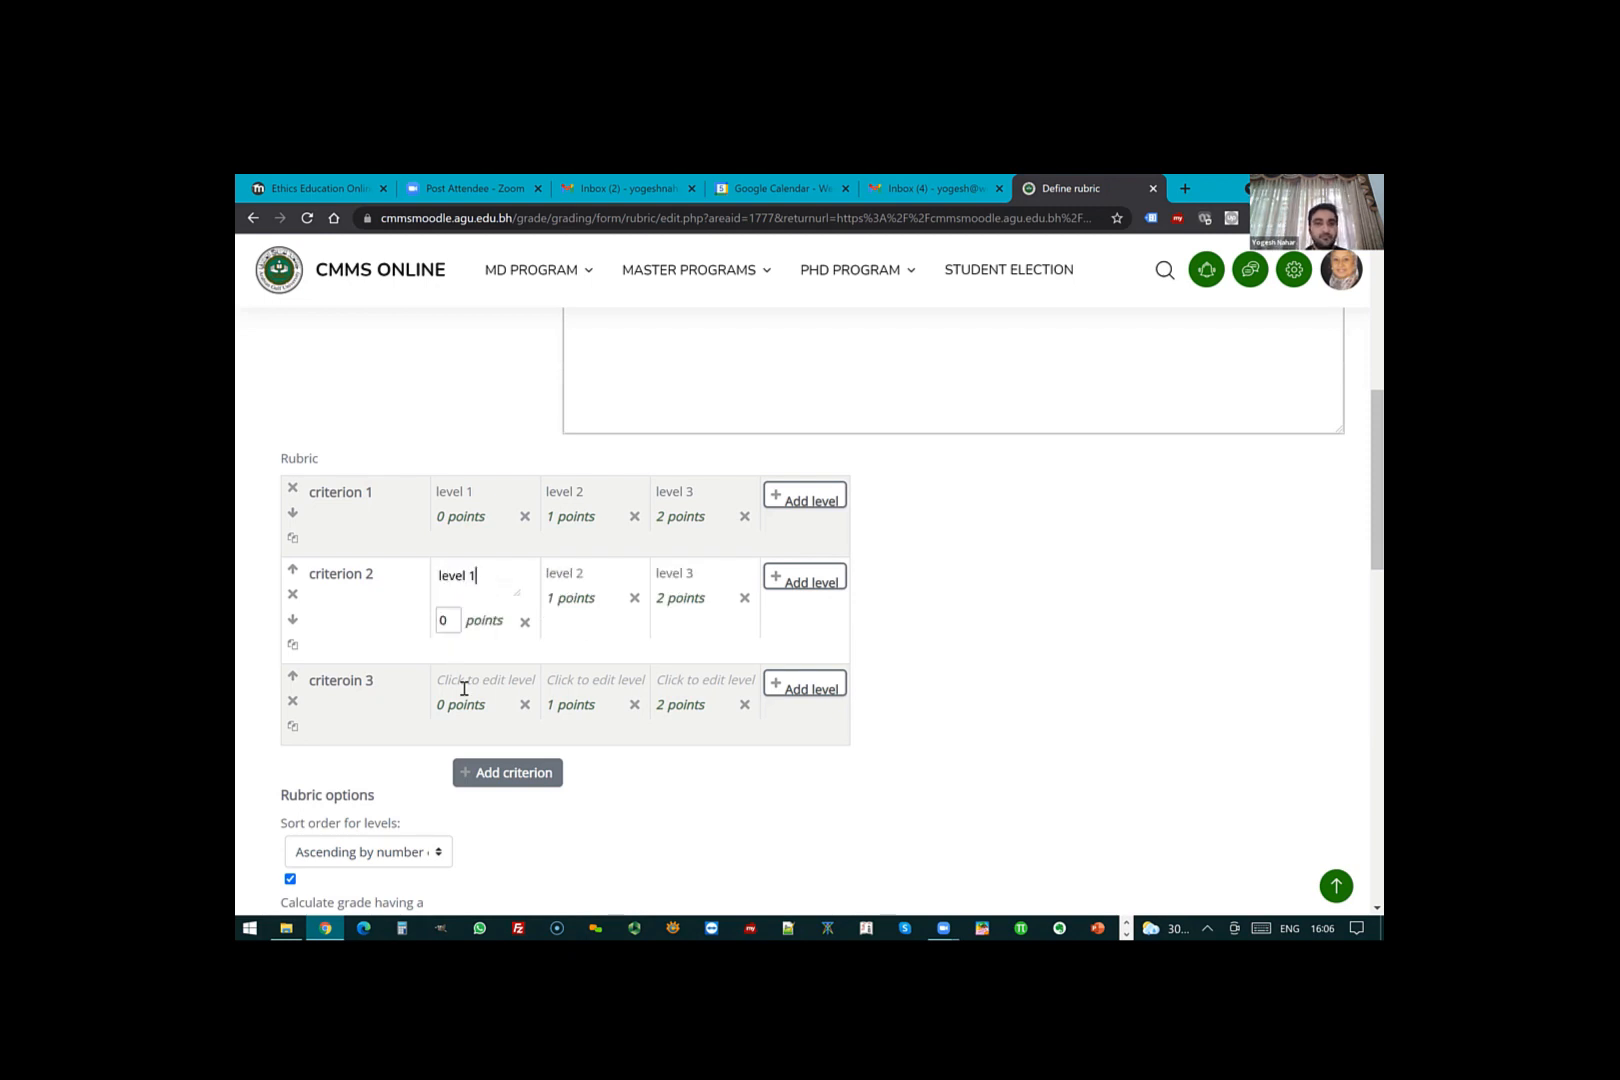
- Fill in the third criterion's levels as "level 1", "level 2" and "level 3", reusing the copied text for the first
key(ctrl+a)
key(ctrl+c)
click(487, 684)
key(ctrl+v)
click(569, 687)
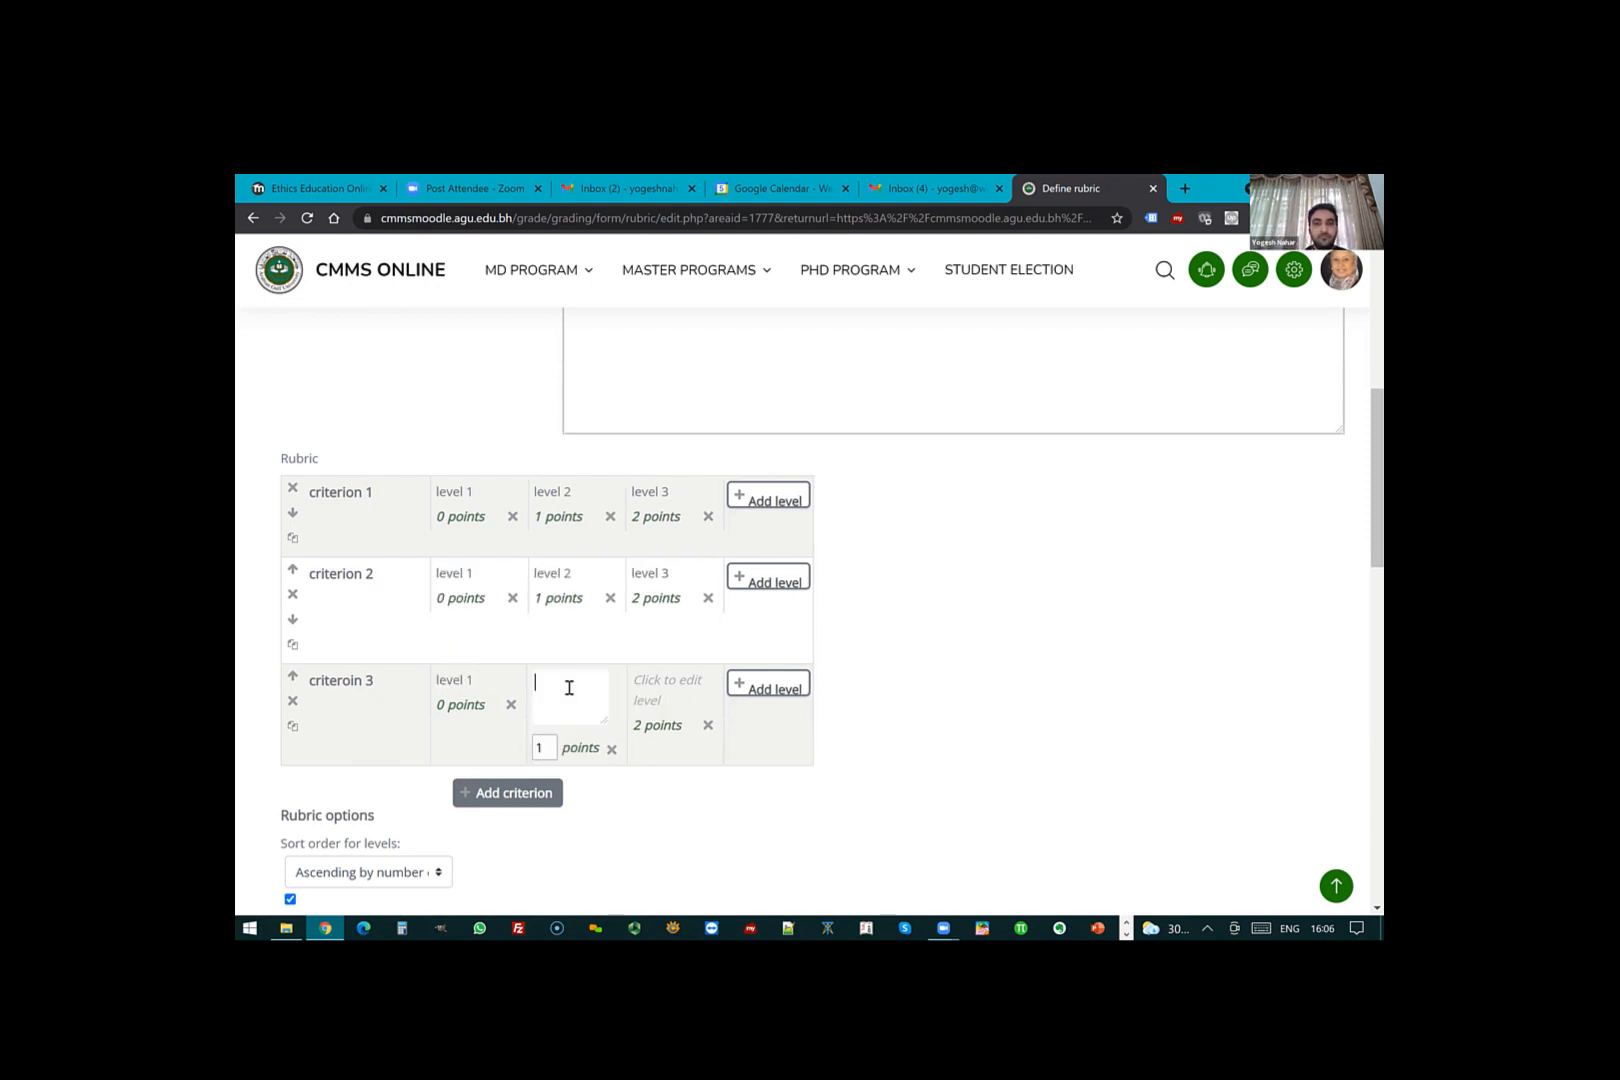
text(level 2)
click(666, 690)
text(level 3)
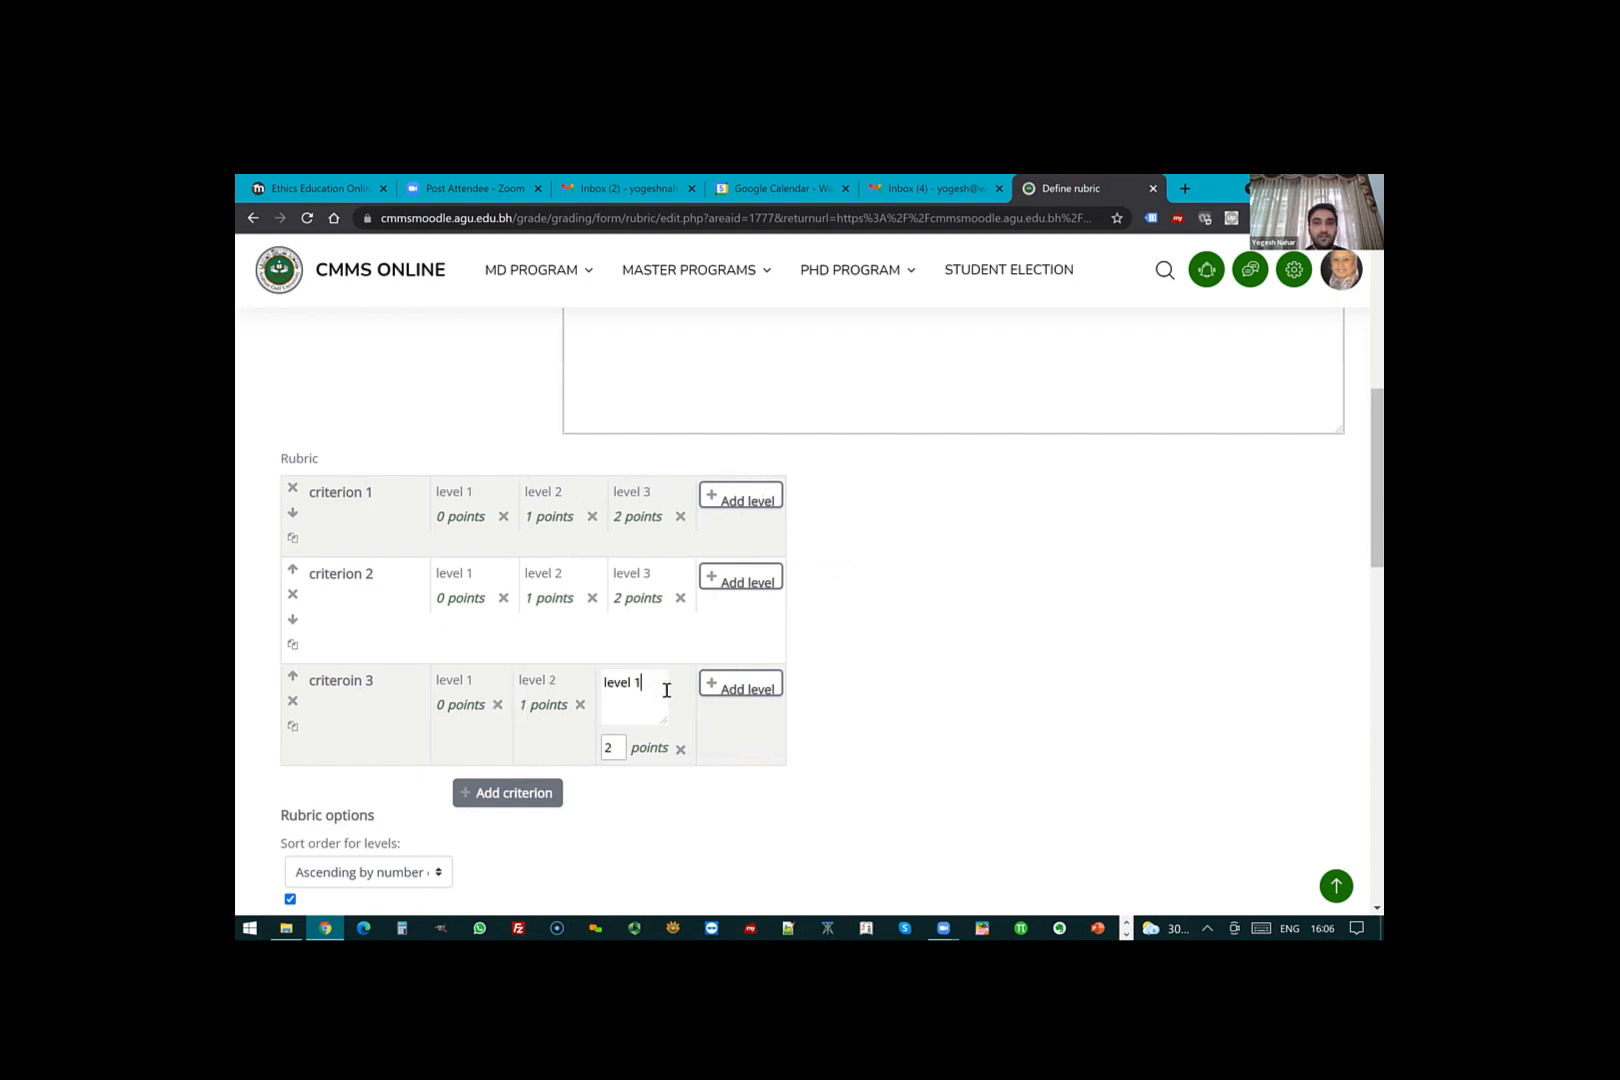
- Set the level 3 points to 35 for criterion 1, 35 for criterion 2 and 30 for the third criterion
click(610, 530)
click(604, 517)
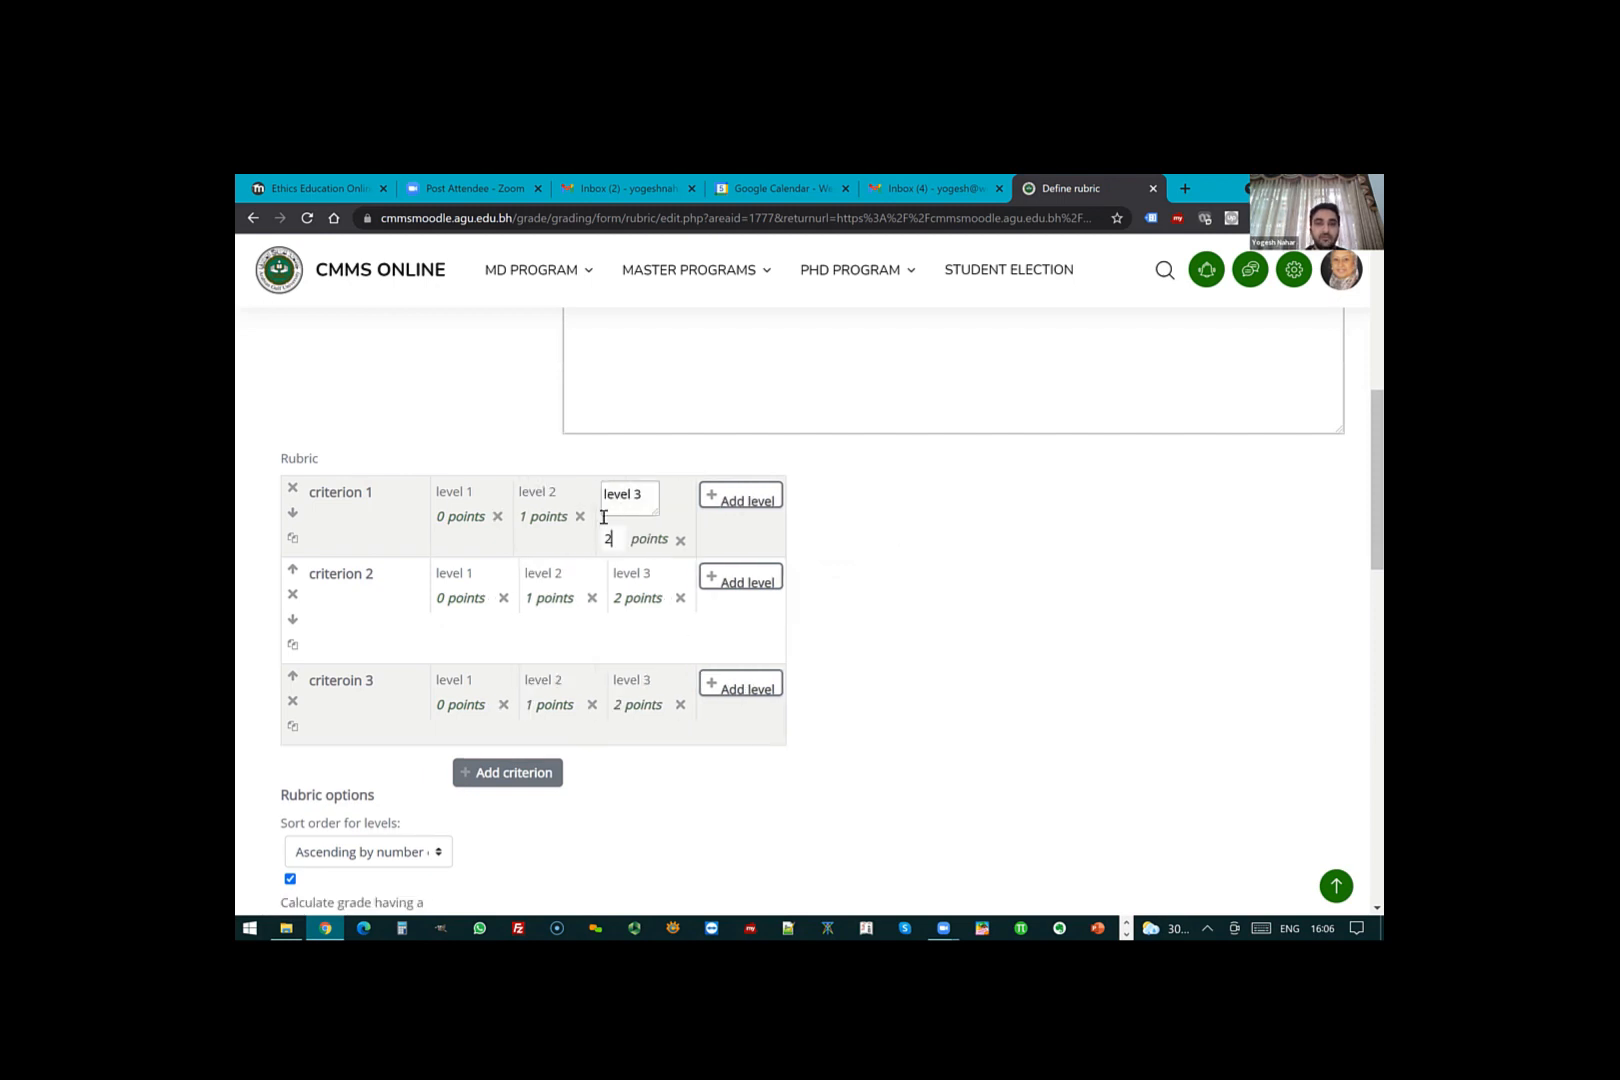
drag(613, 538, 520, 520)
click(631, 512)
click(618, 597)
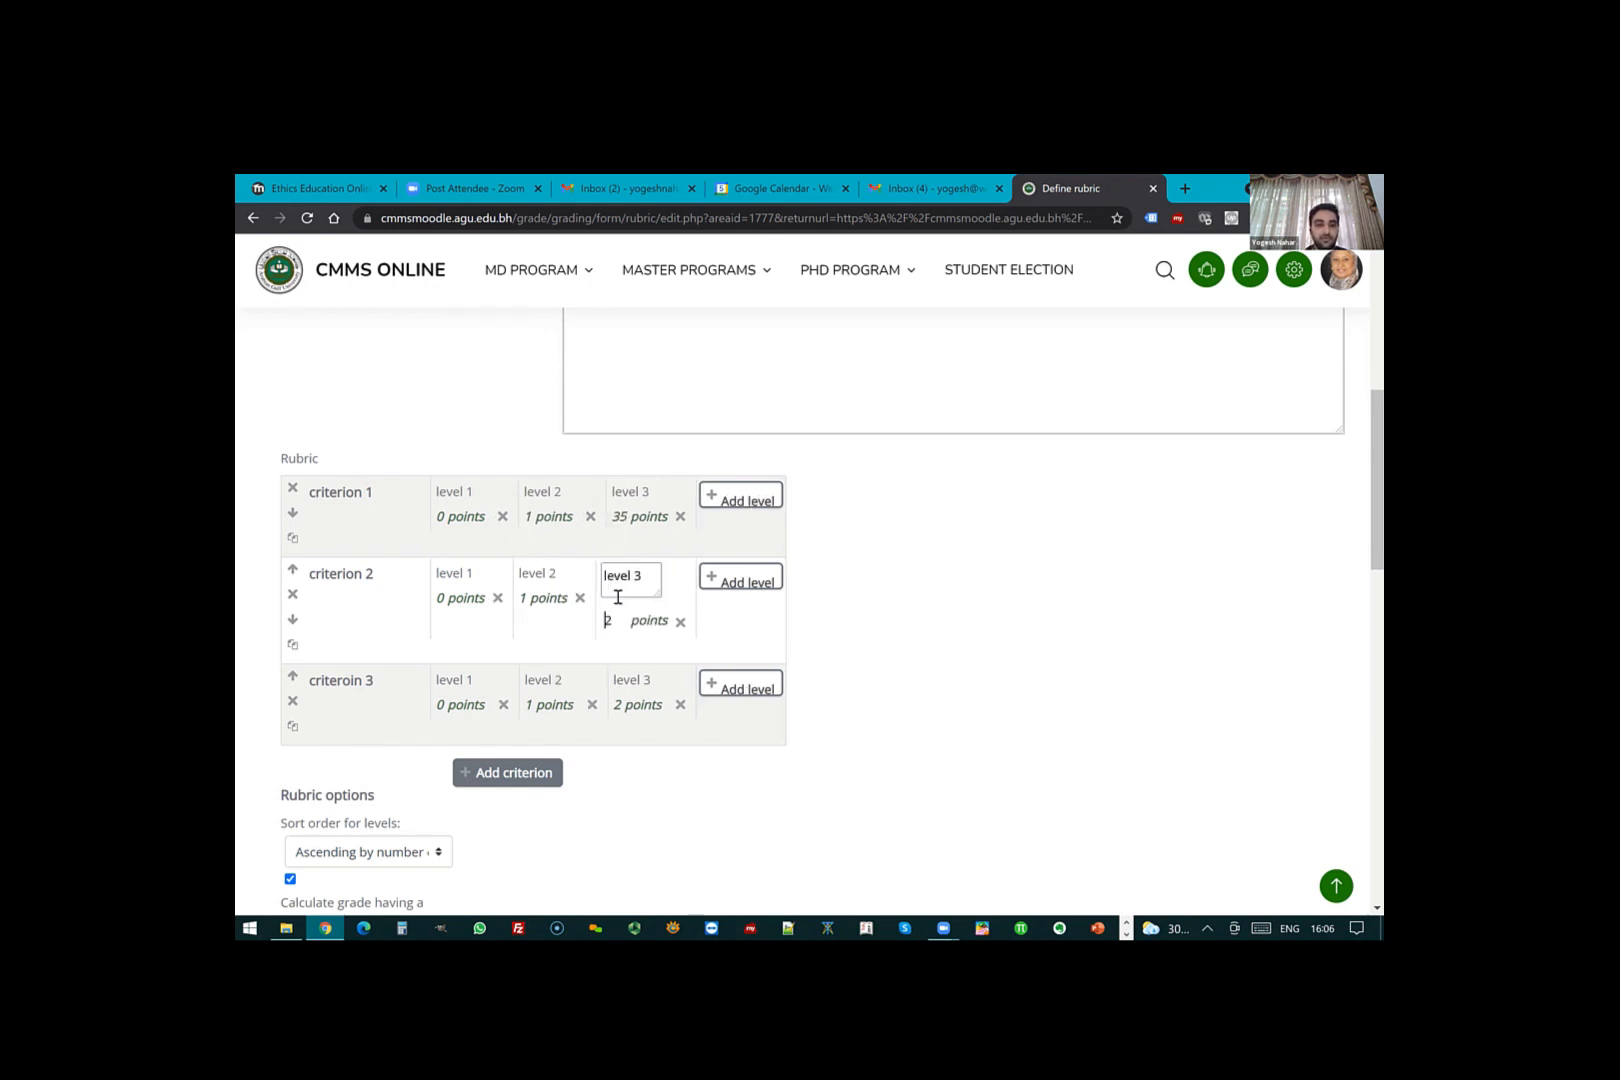
key(Delete)
text(35)
click(617, 704)
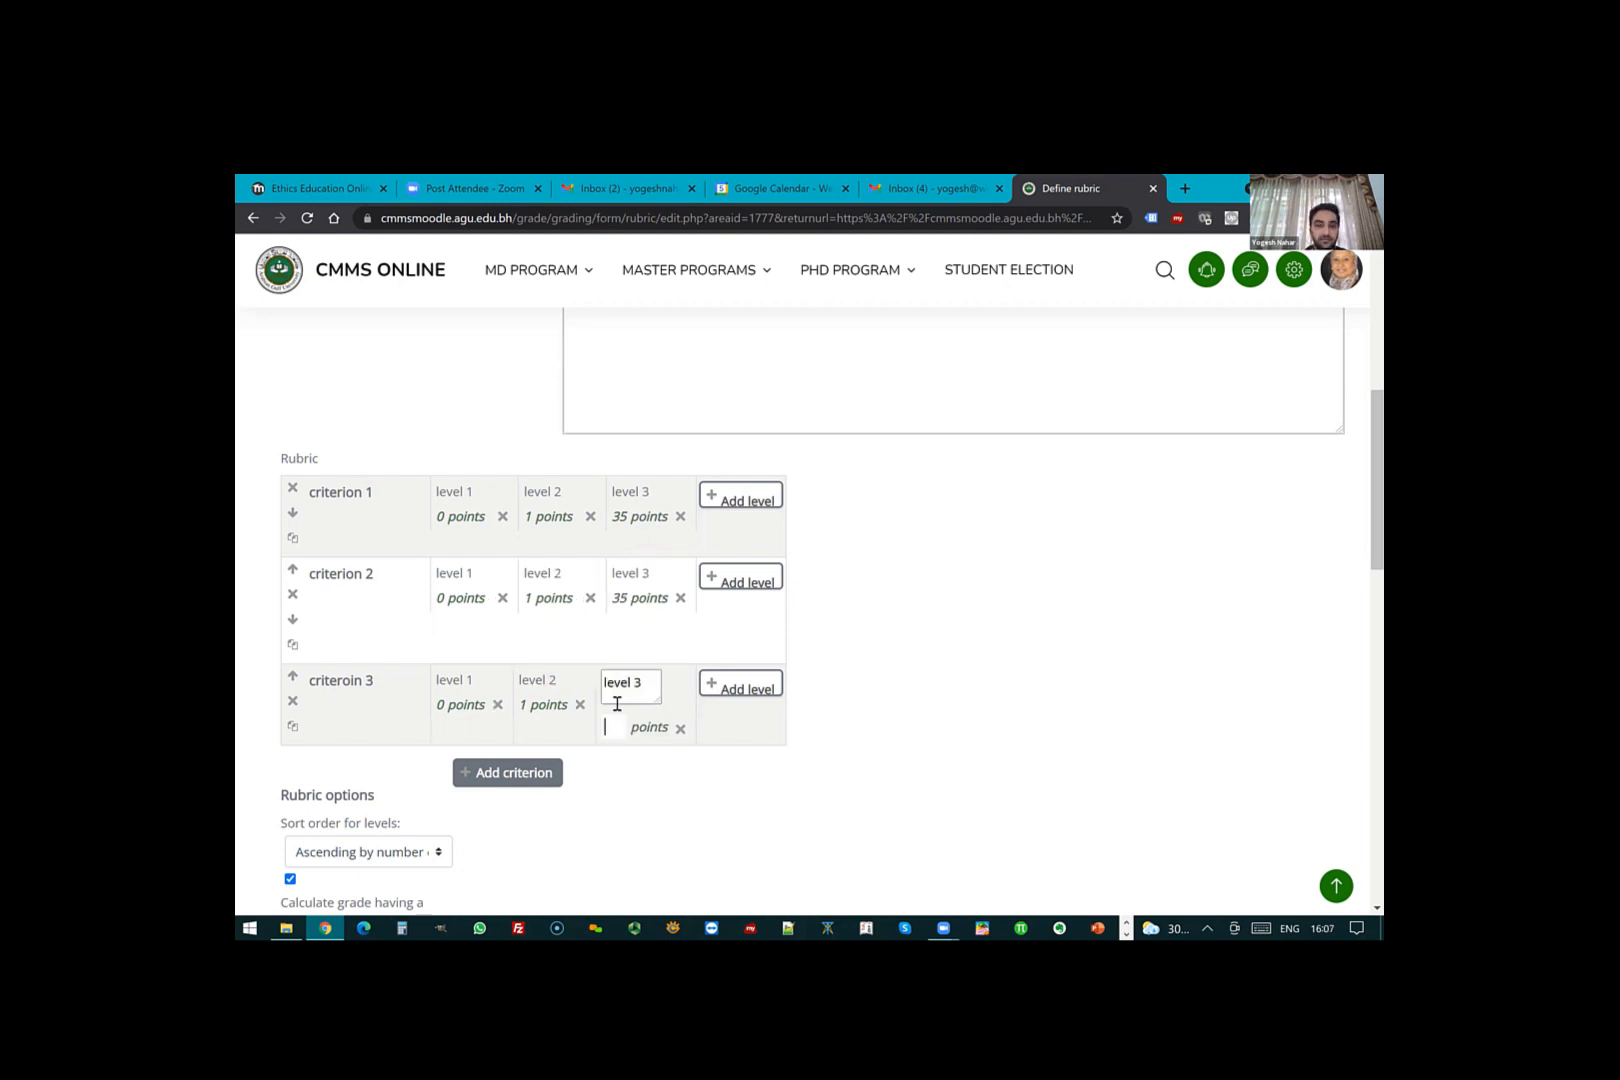
- Set the level 2 points to 20 for all three rubric criteria
click(531, 519)
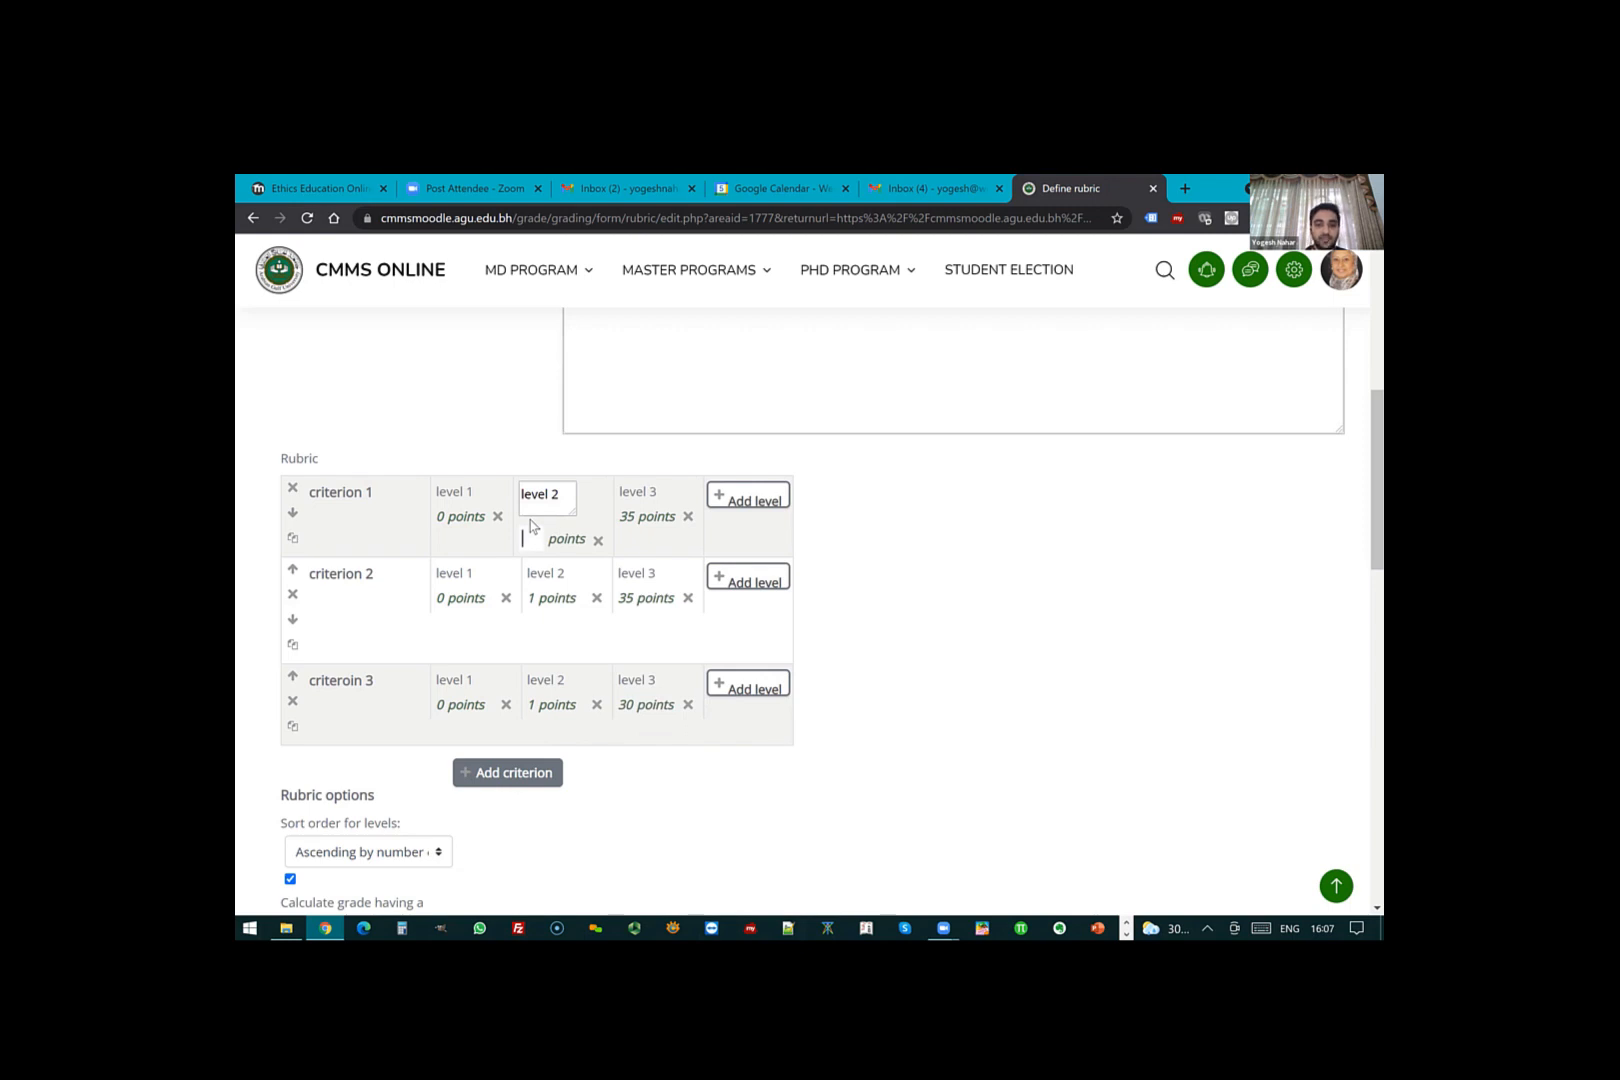
click(529, 606)
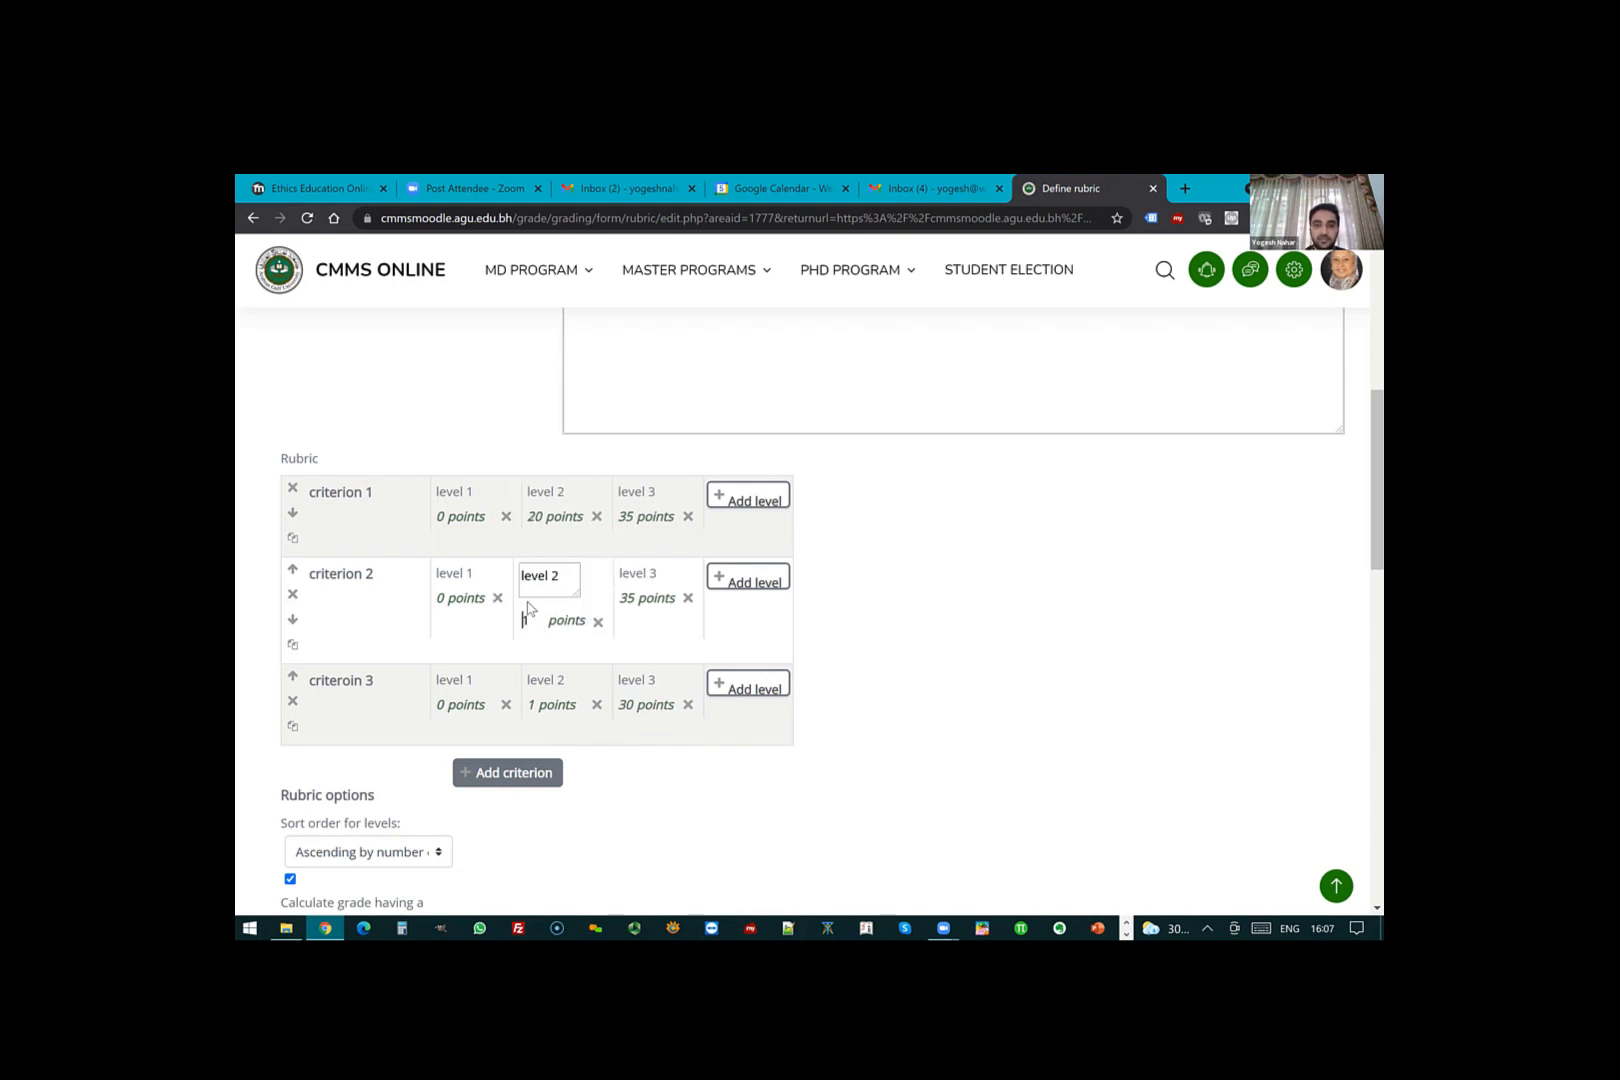
click(530, 707)
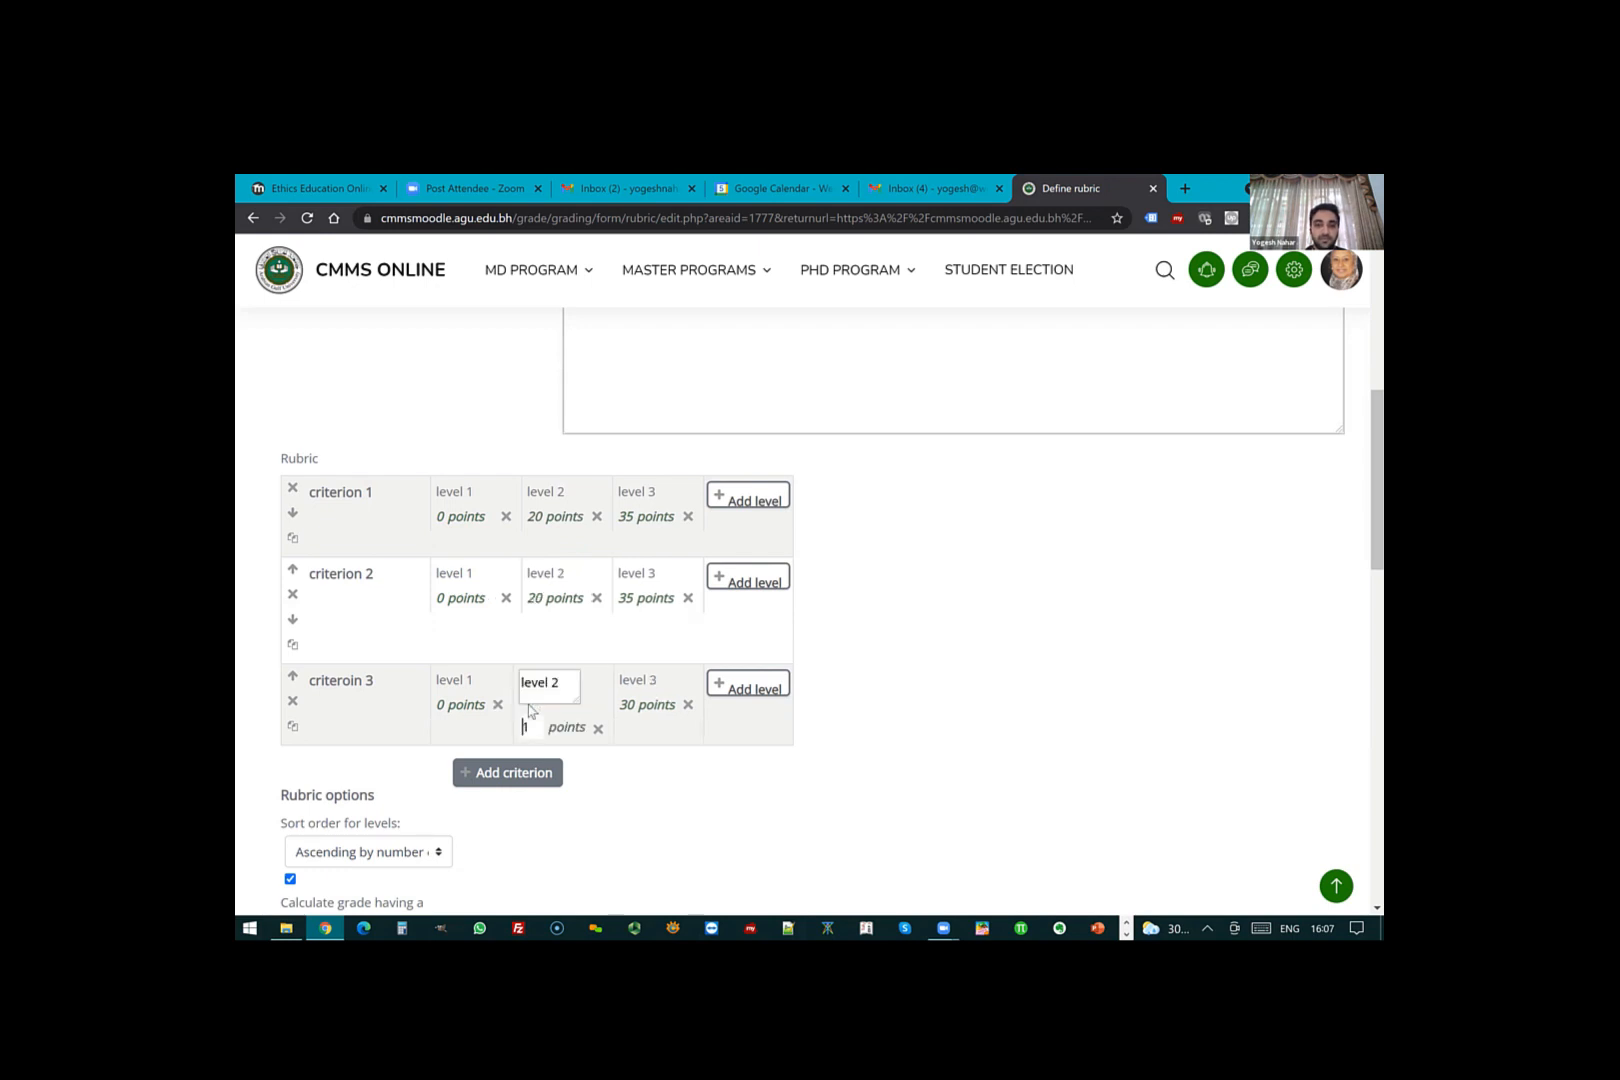
- Set the level 1 points to 10 for all three rubric criteria
click(443, 522)
text(1)
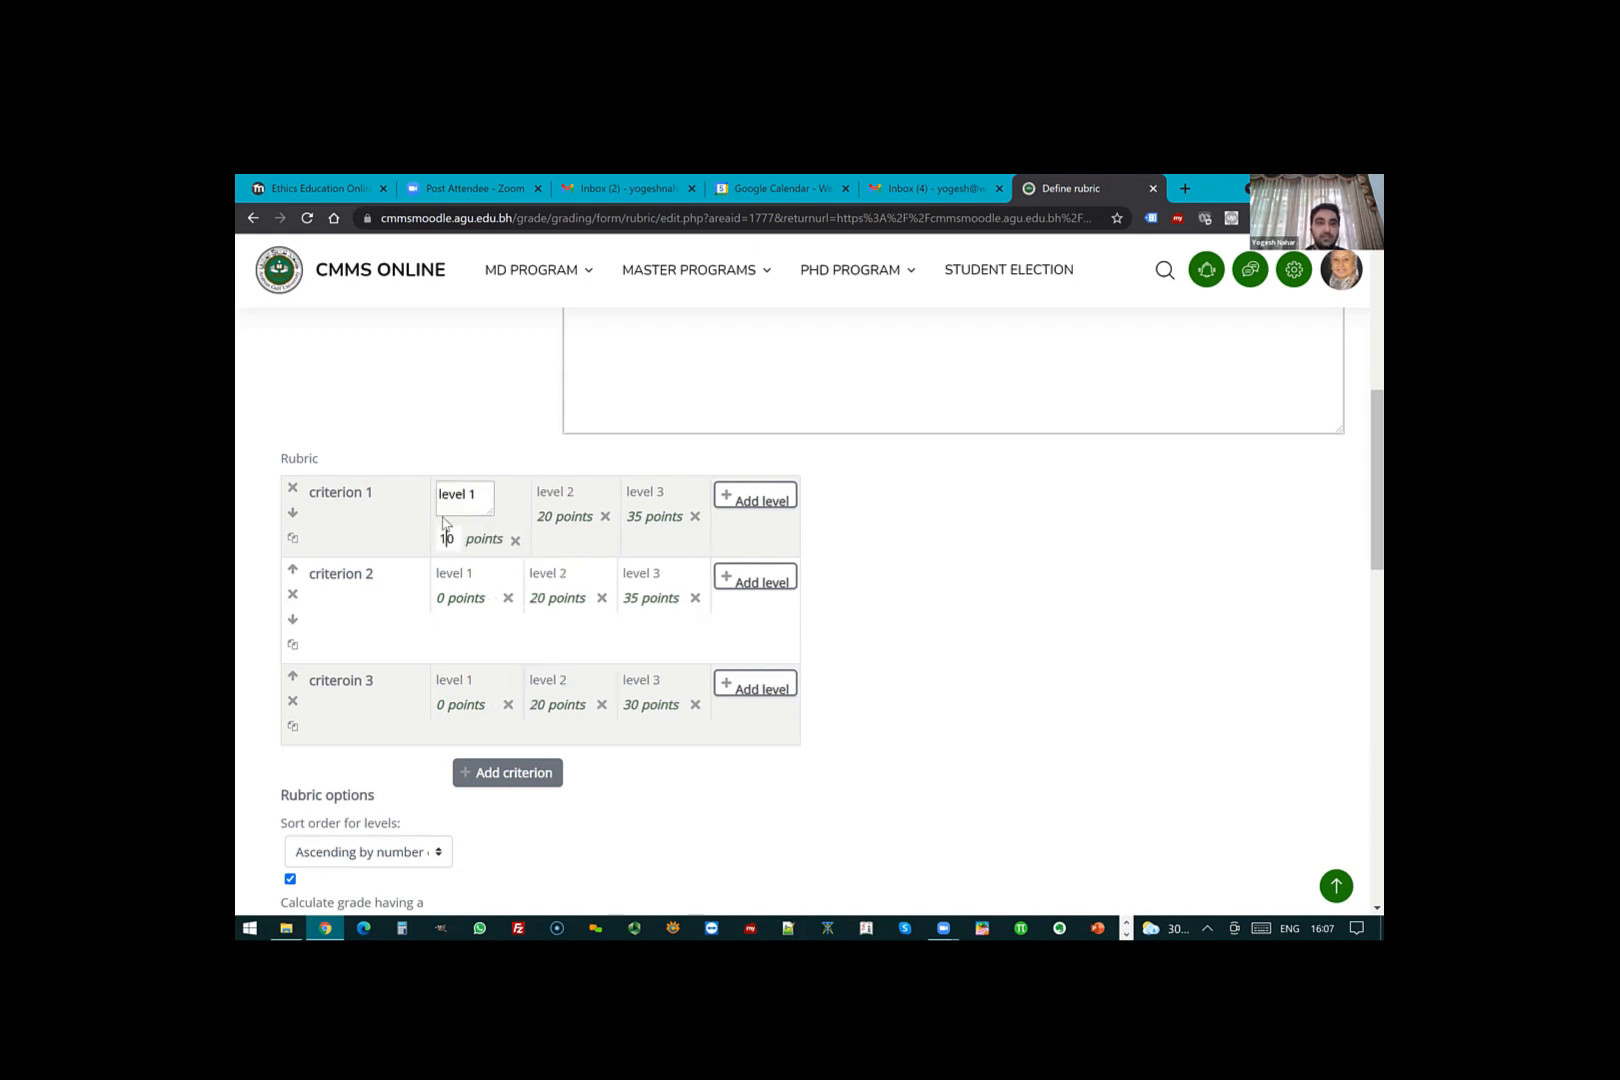
click(443, 598)
text(1)
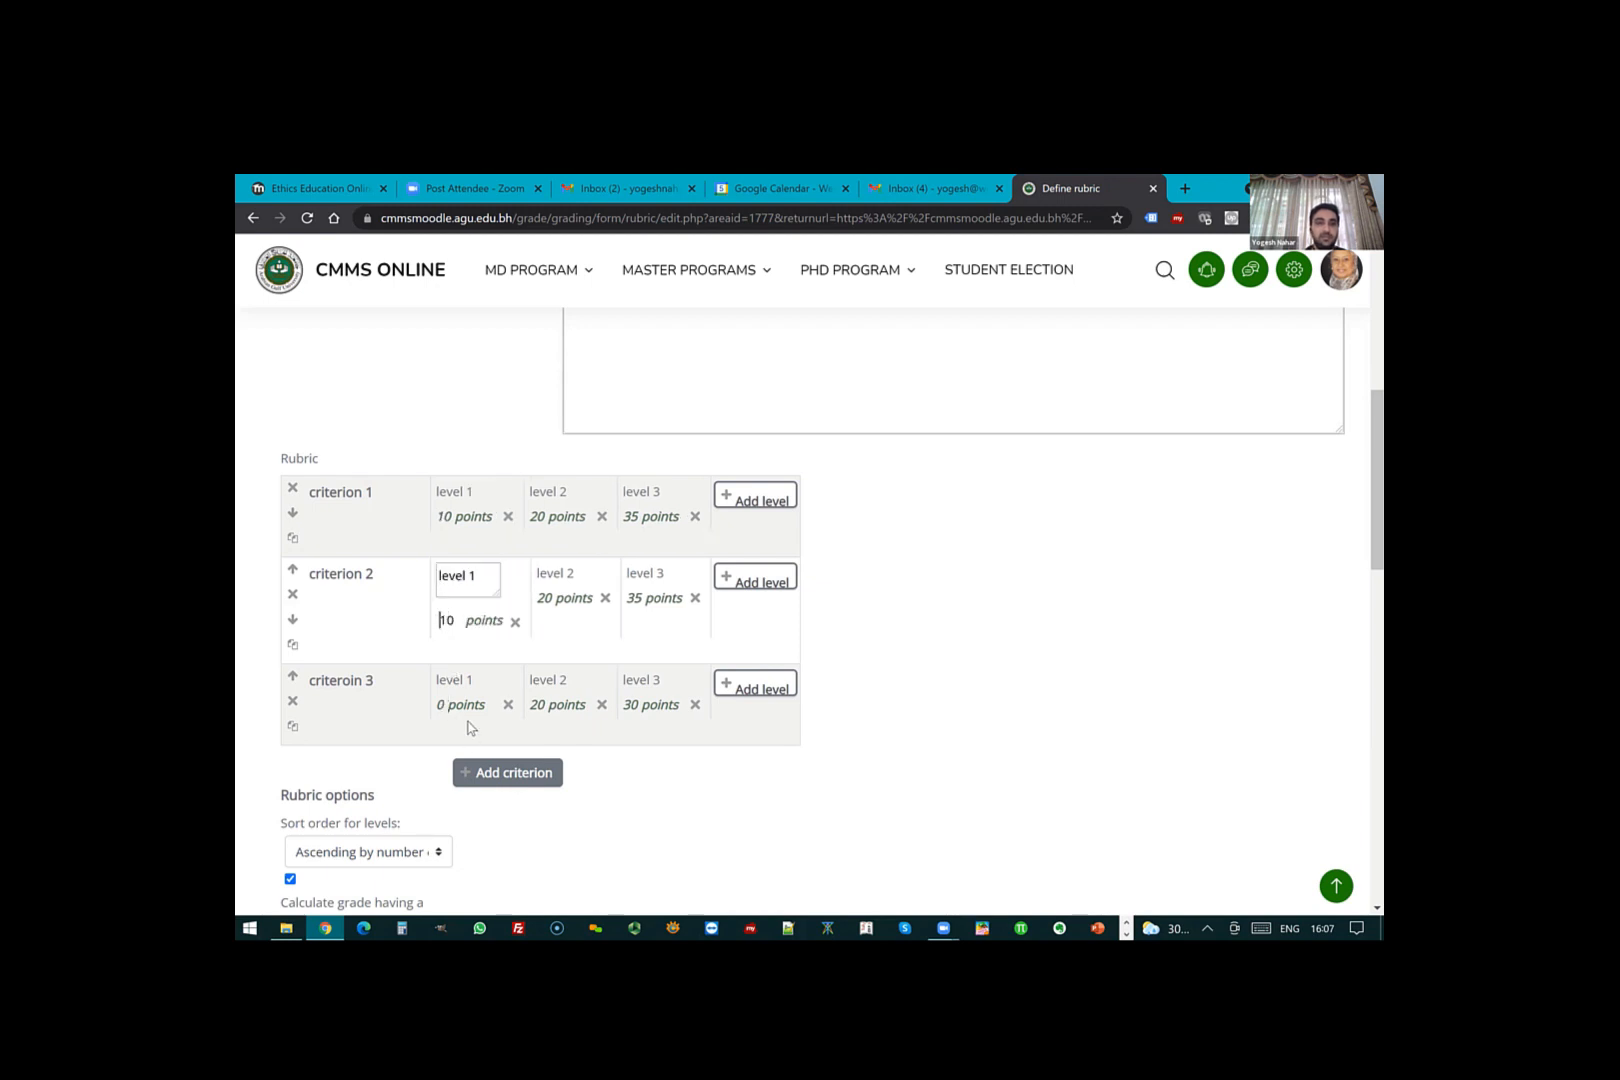
click(443, 707)
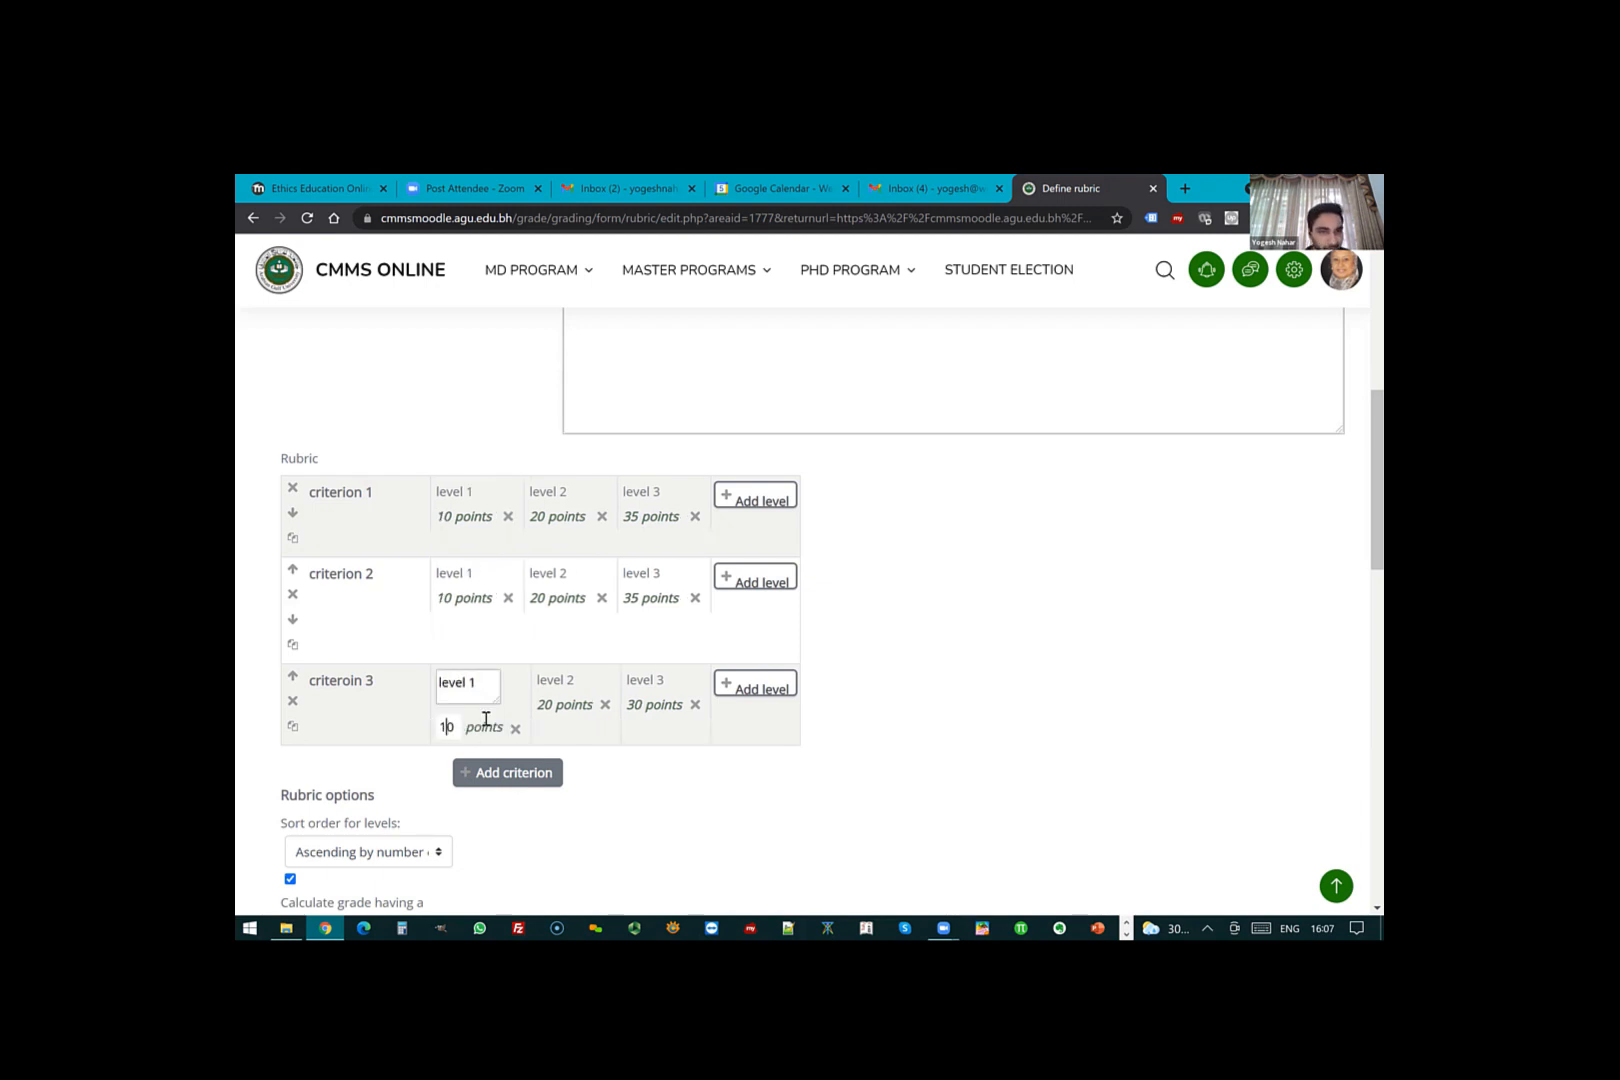
click(755, 690)
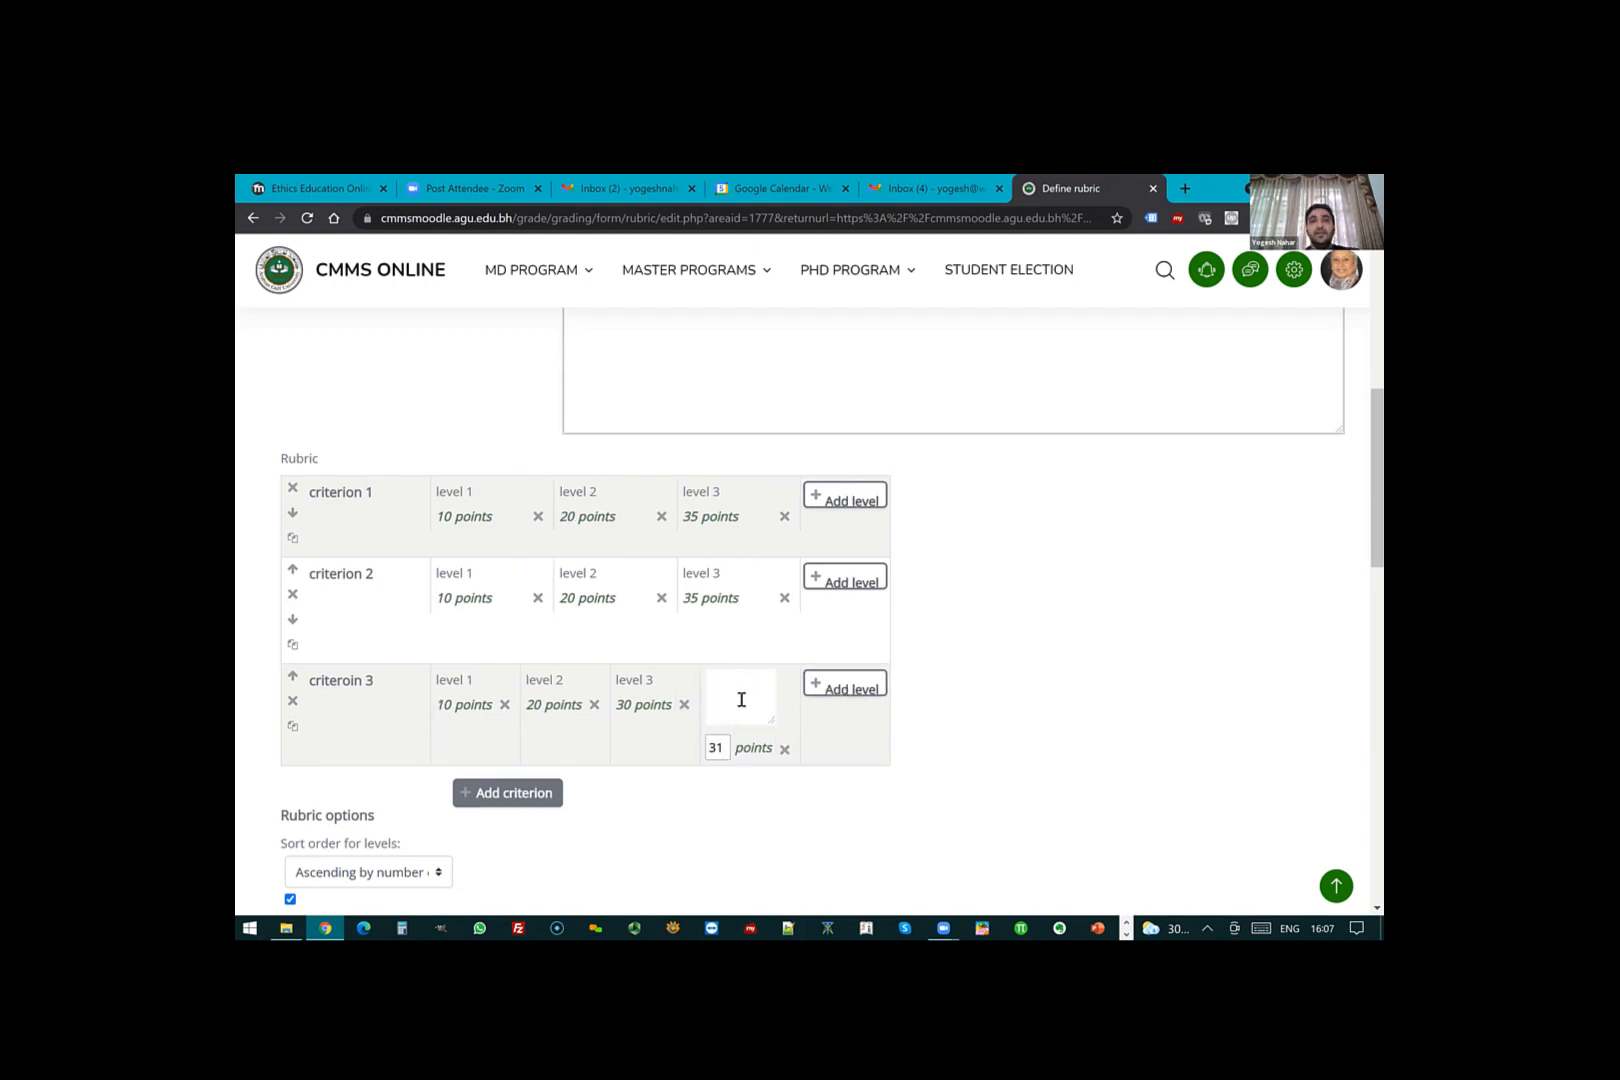
click(785, 750)
click(750, 688)
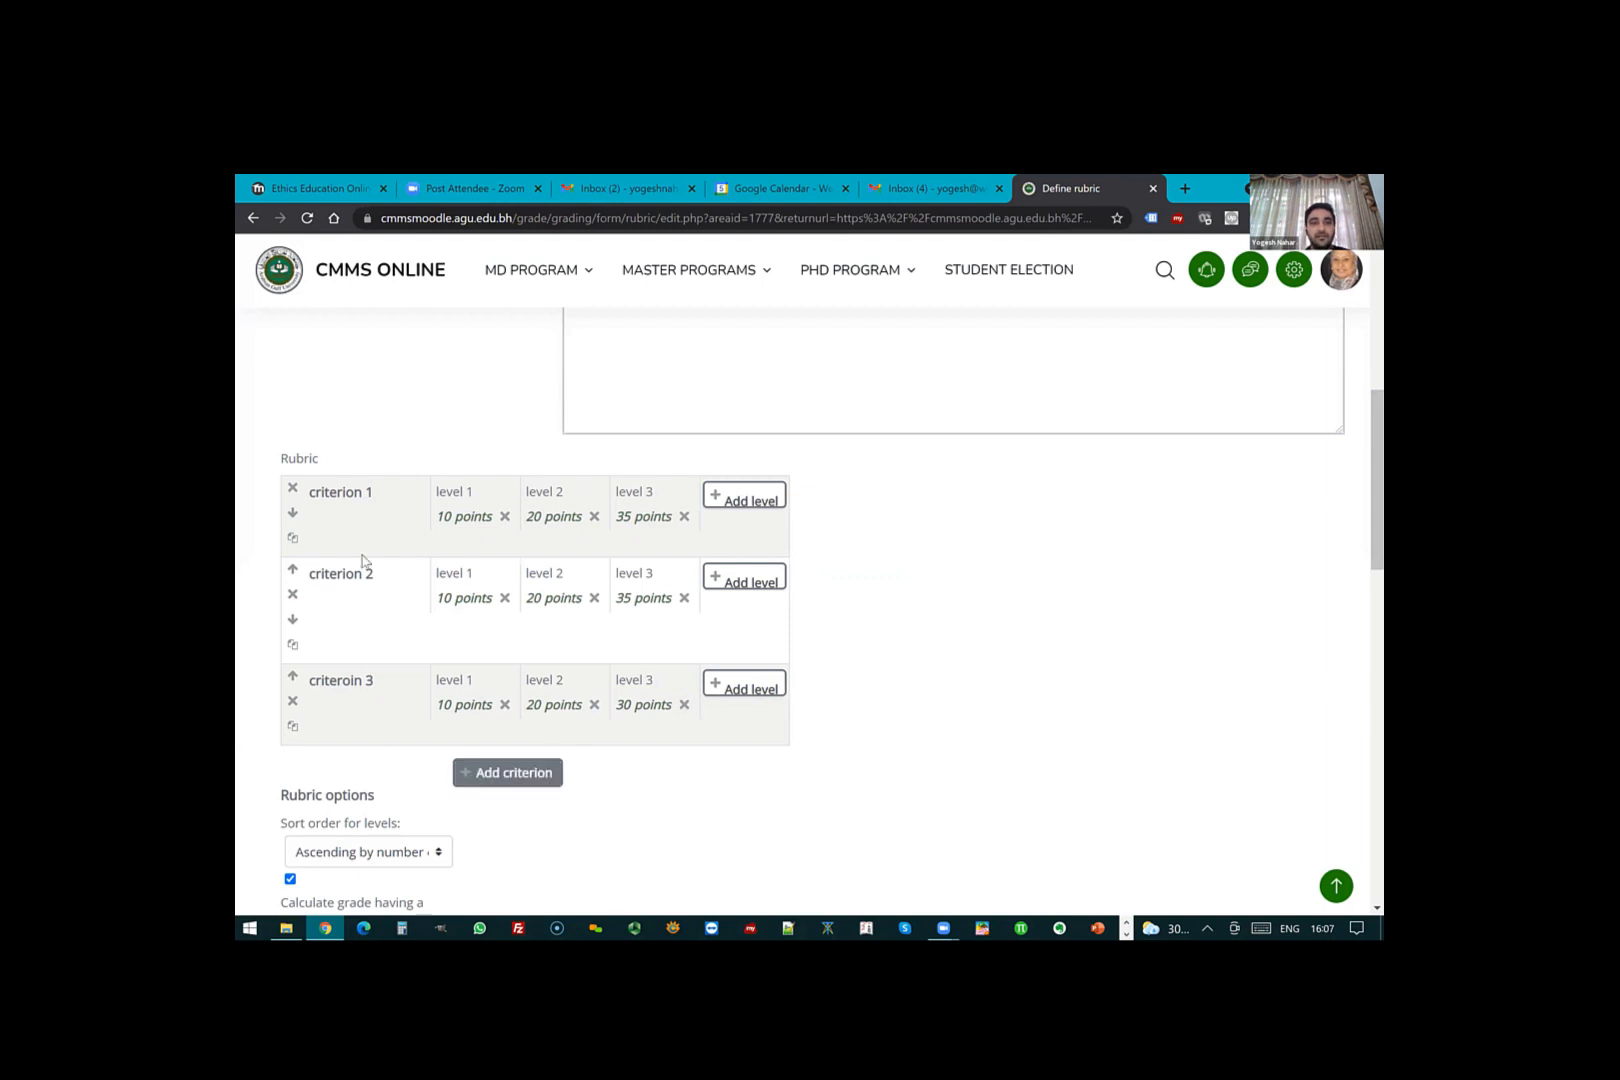
- Save the finished rubric and return to the assignment page
scroll(803, 640, down, 7)
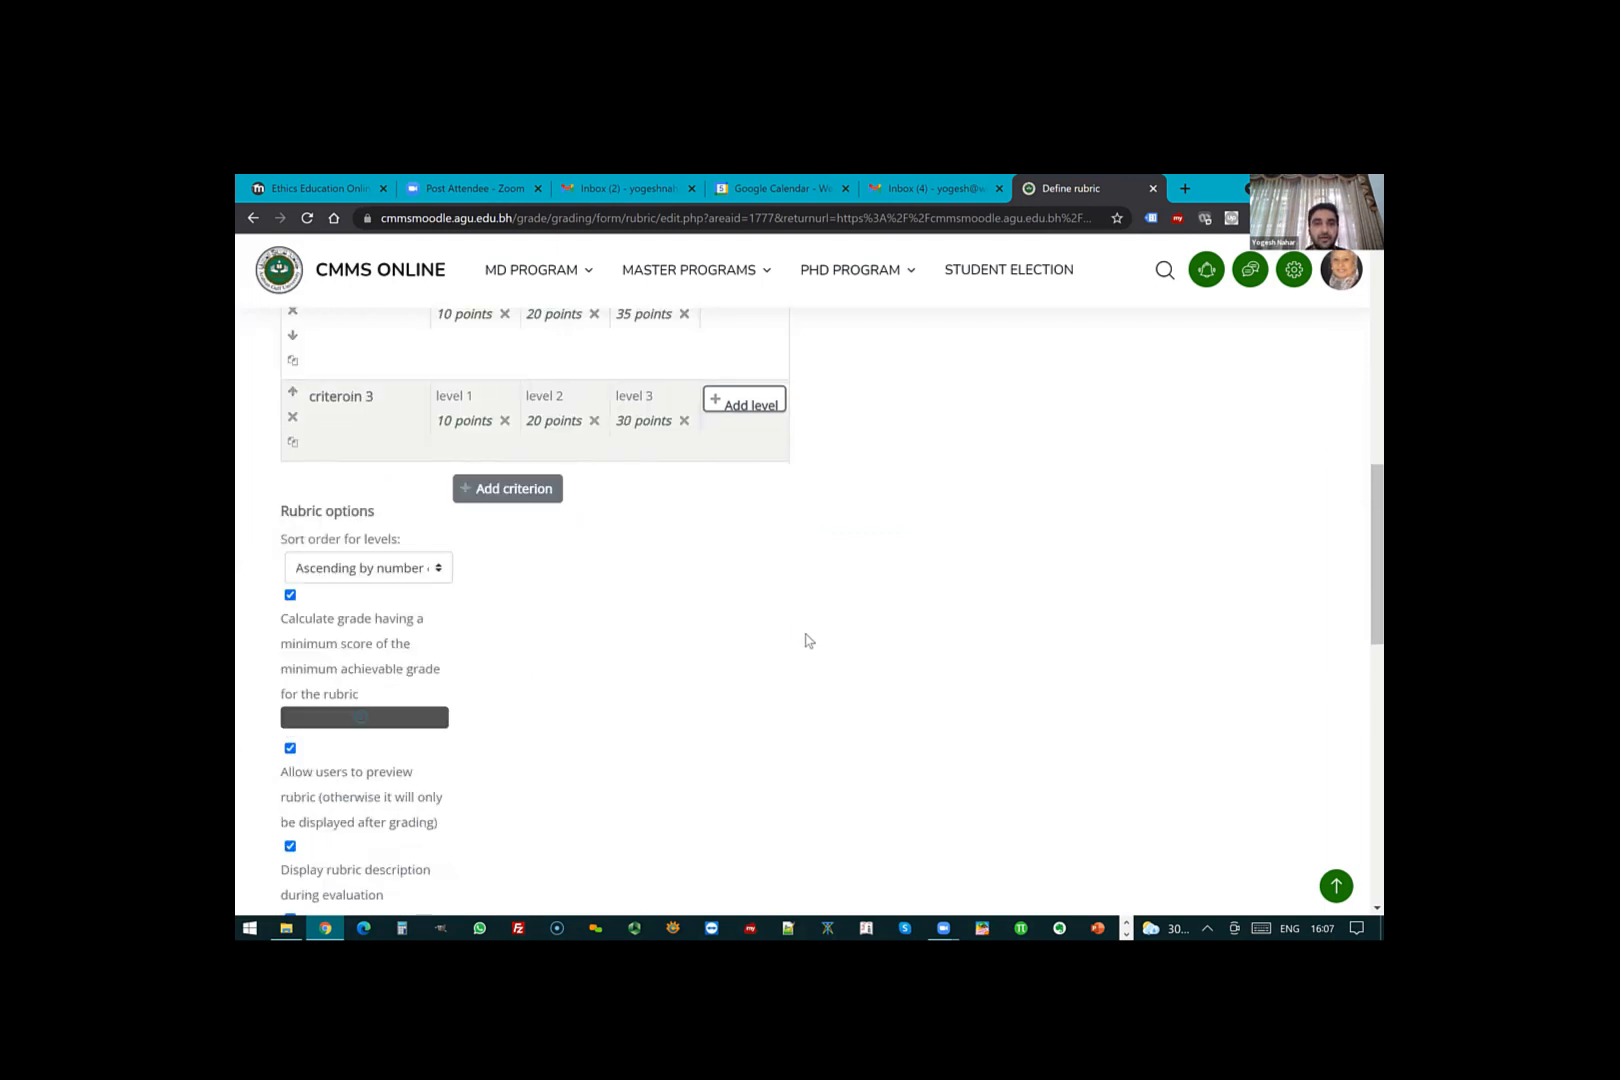
scroll(793, 626, down, 5)
click(665, 350)
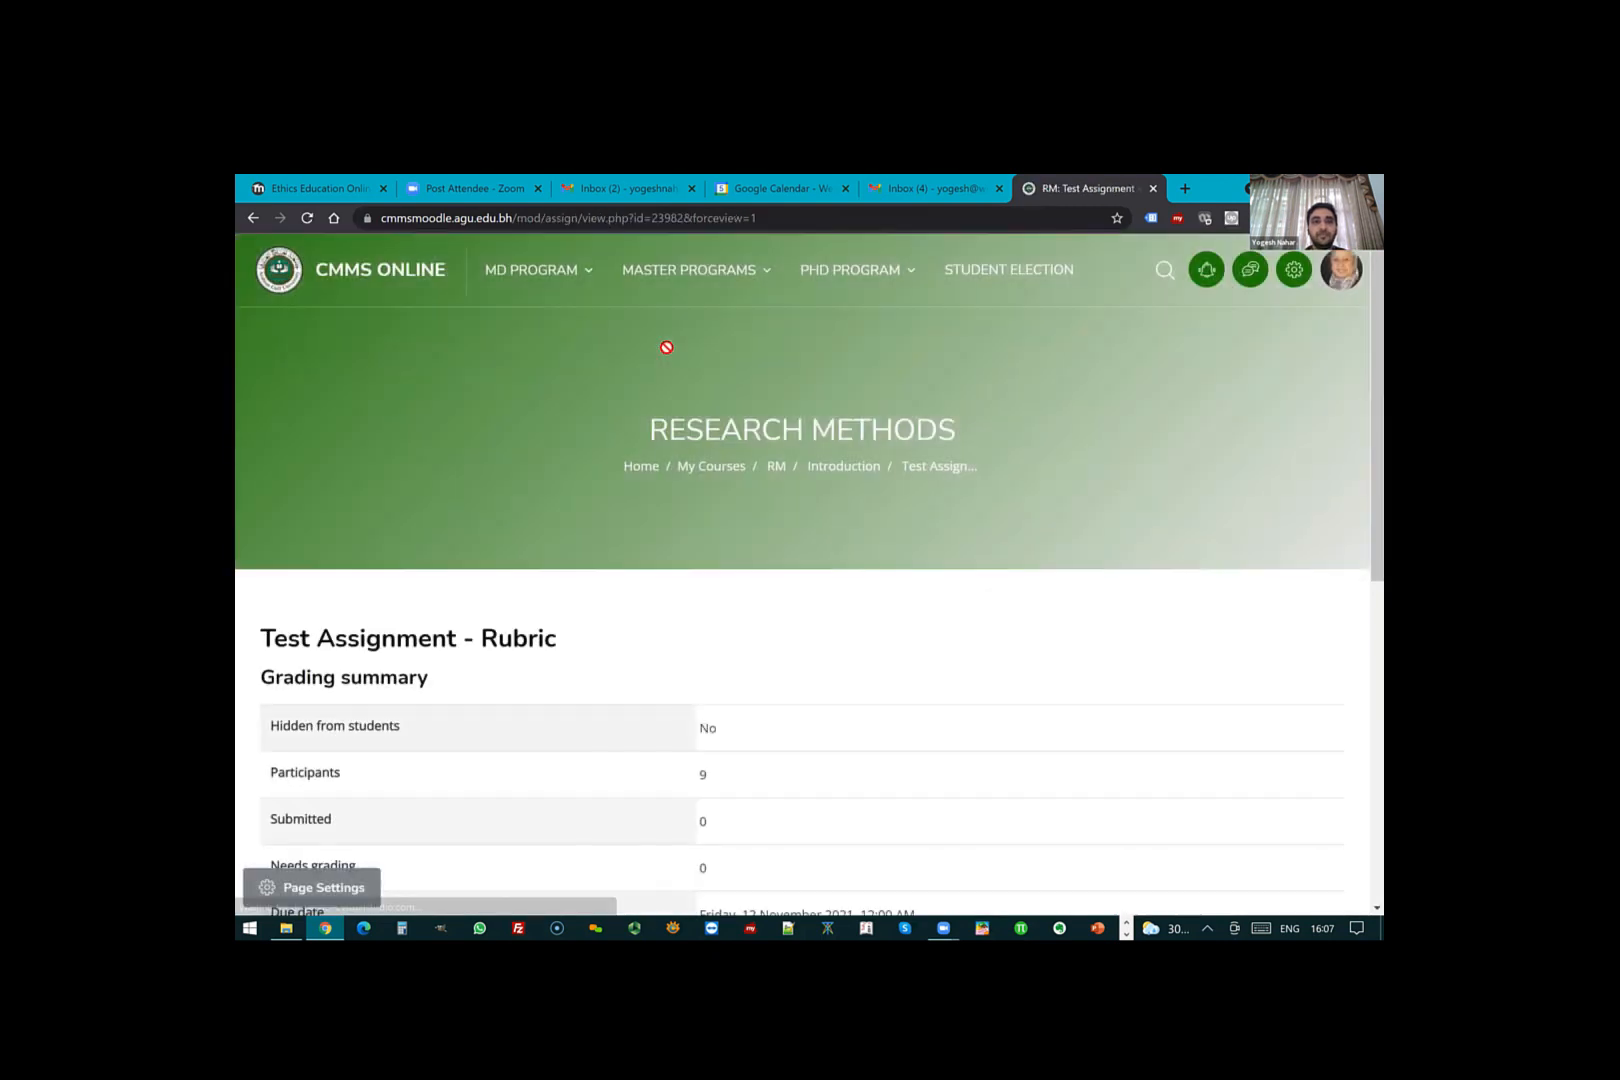
- Open the list of all submissions for the test assignment and start grading the first student
scroll(677, 495, down, 5)
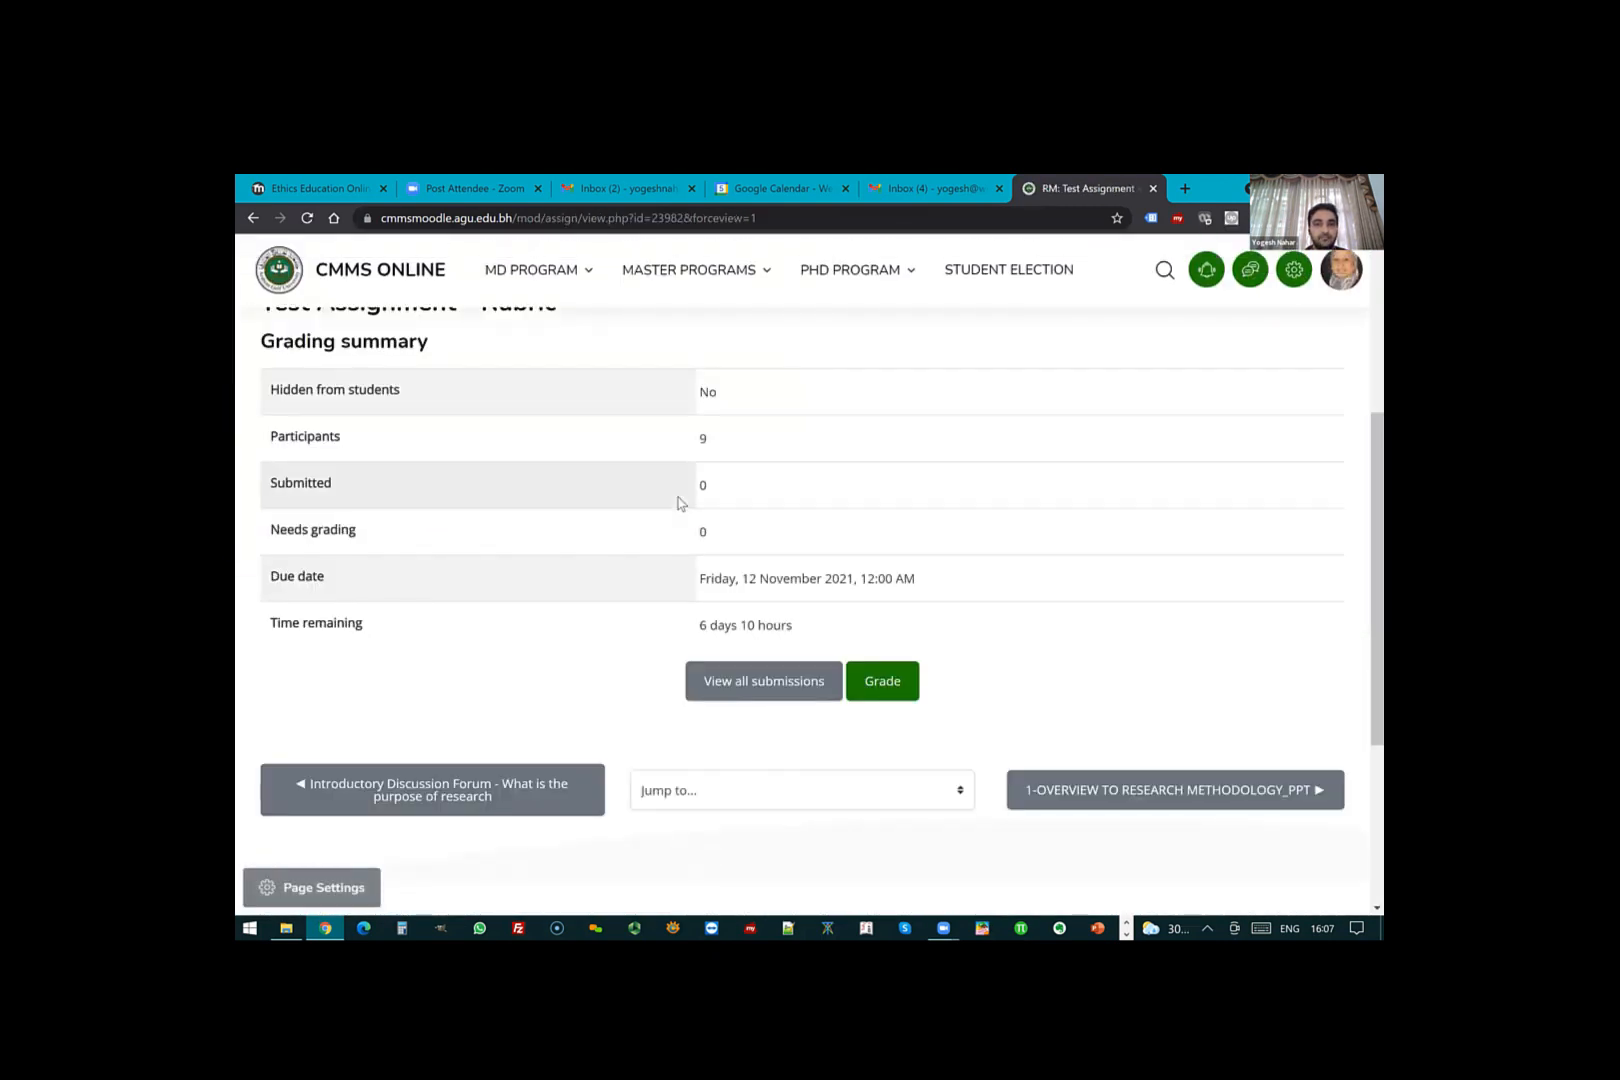
scroll(677, 505, down, 3)
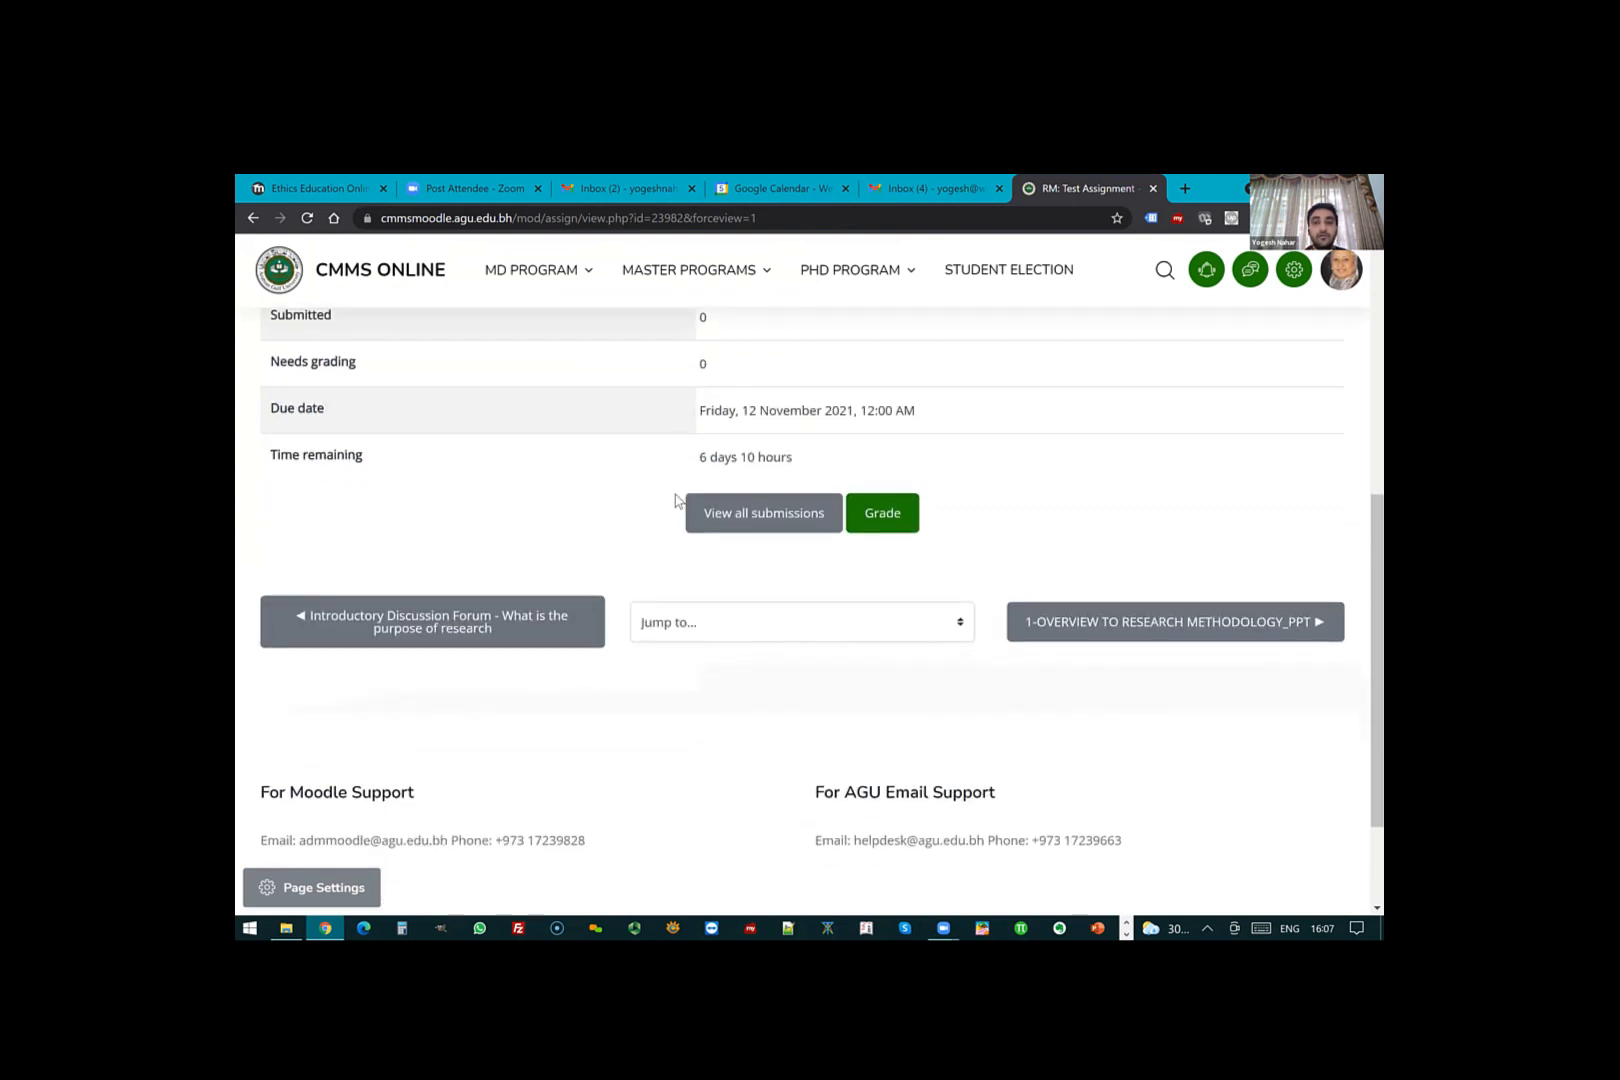
scroll(678, 502, up, 3)
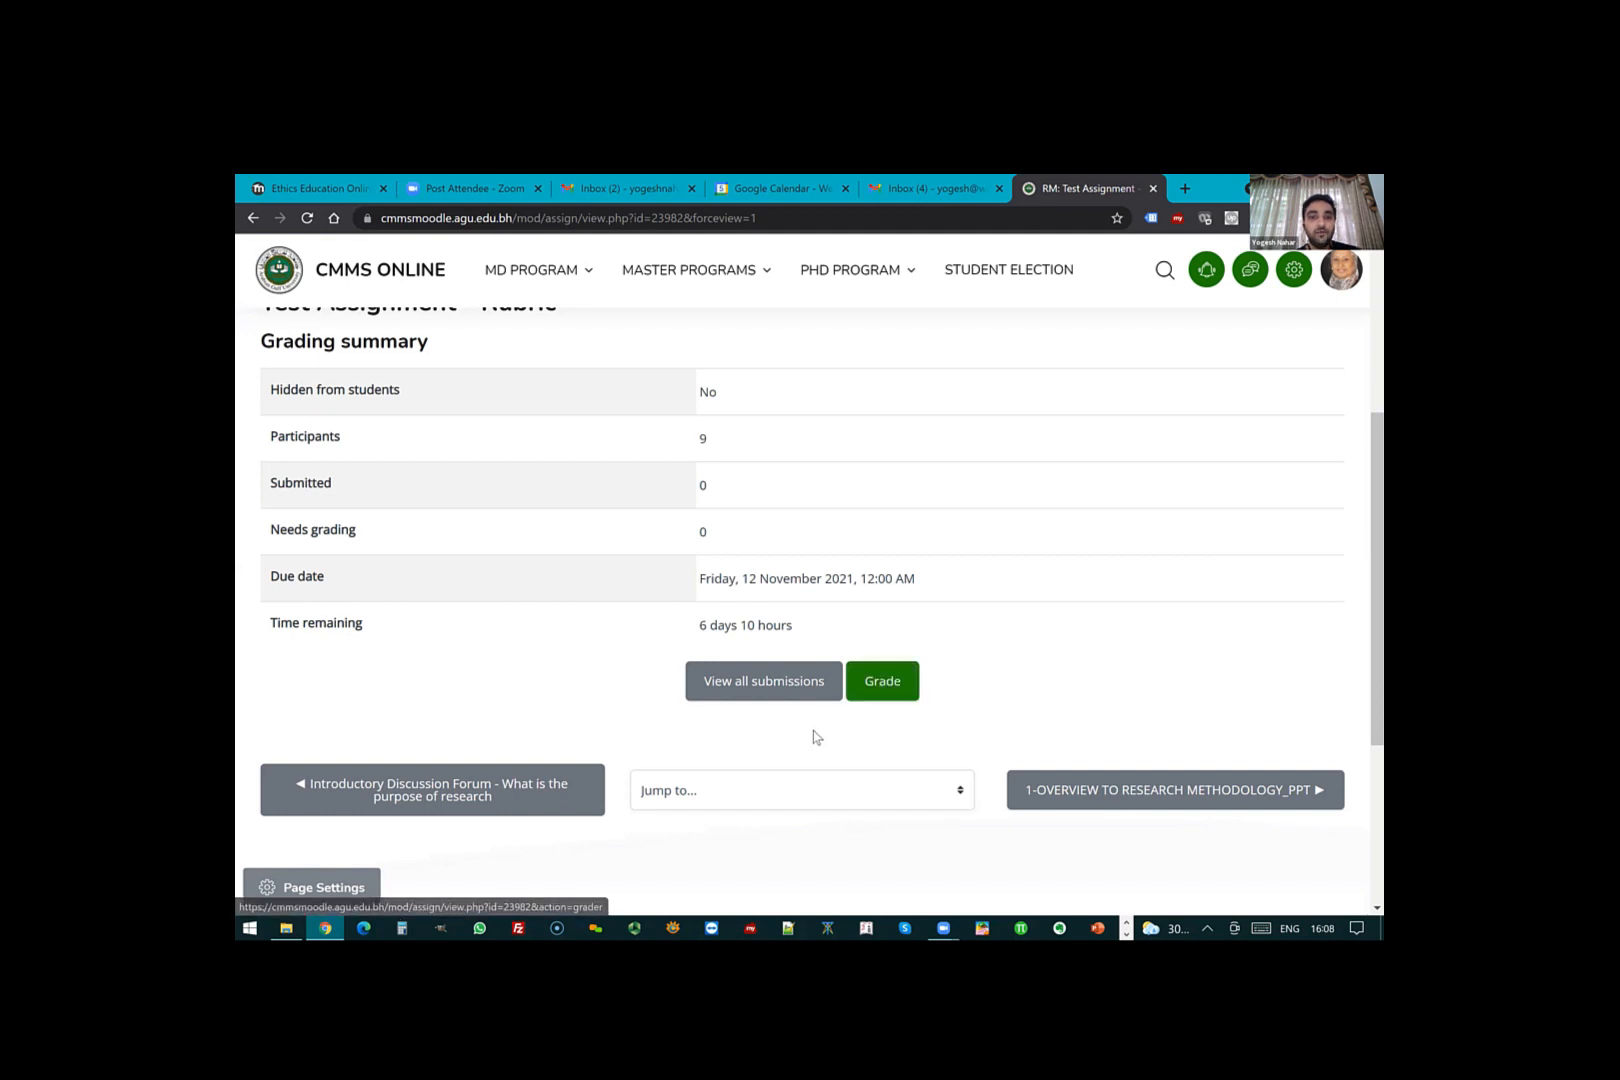
click(765, 682)
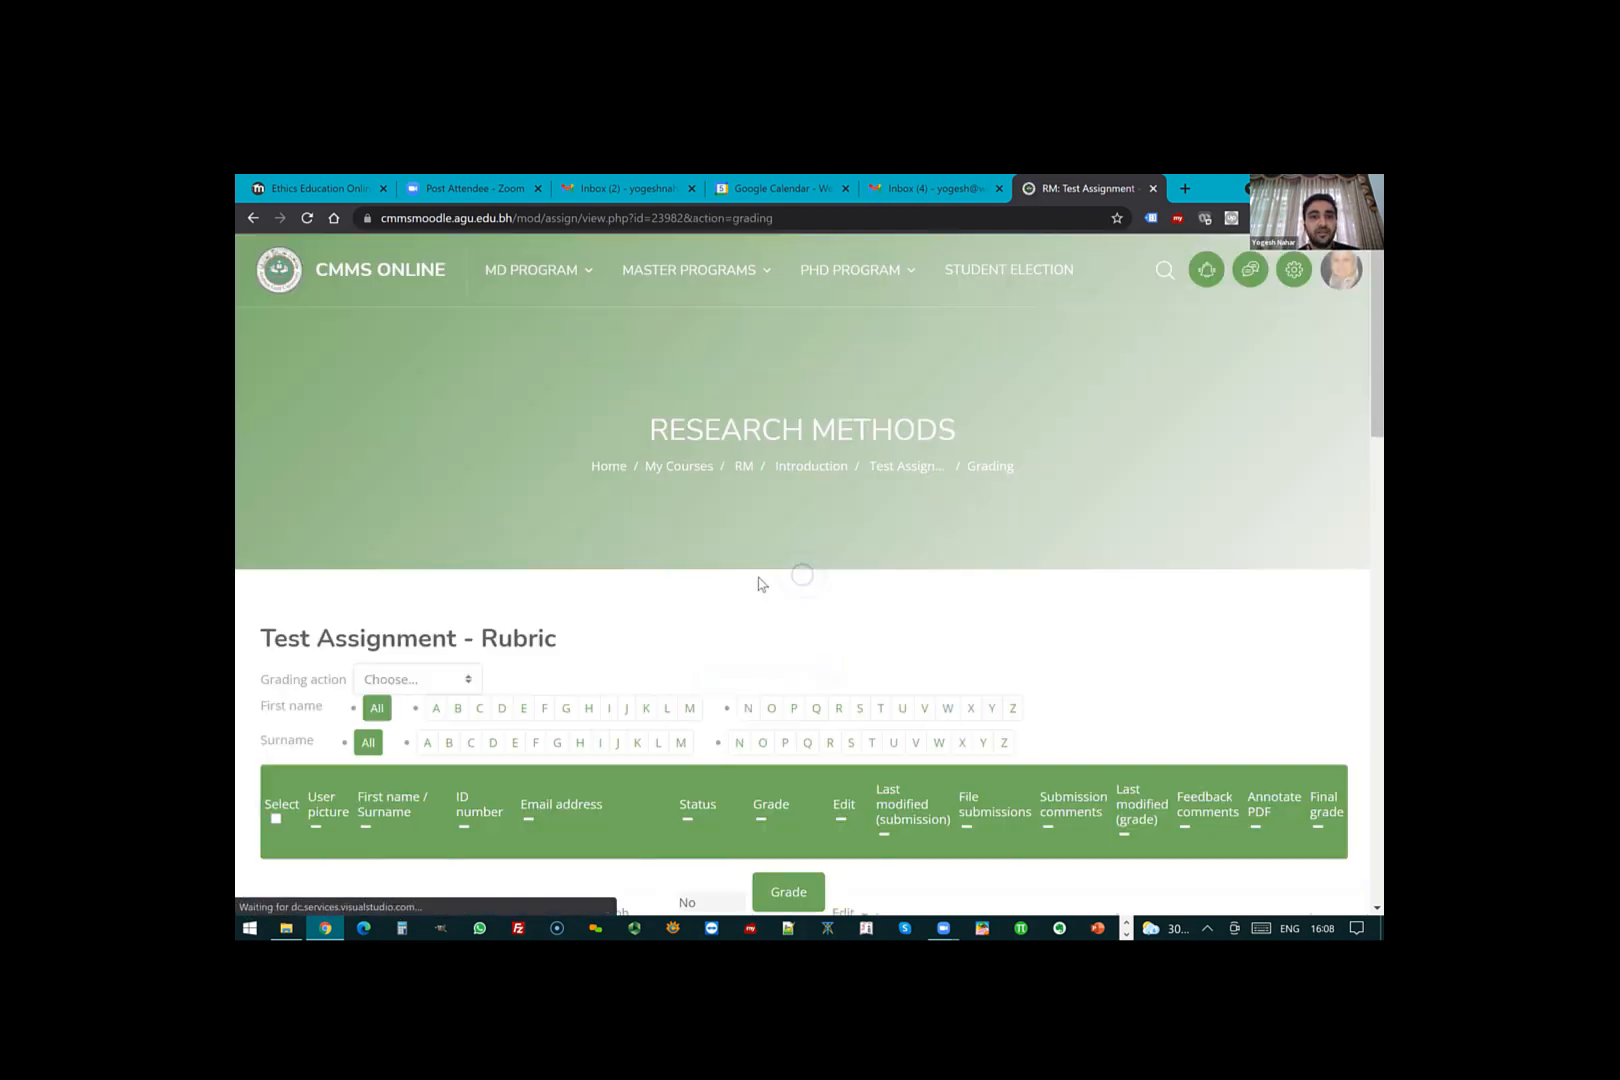
scroll(760, 584, down, 5)
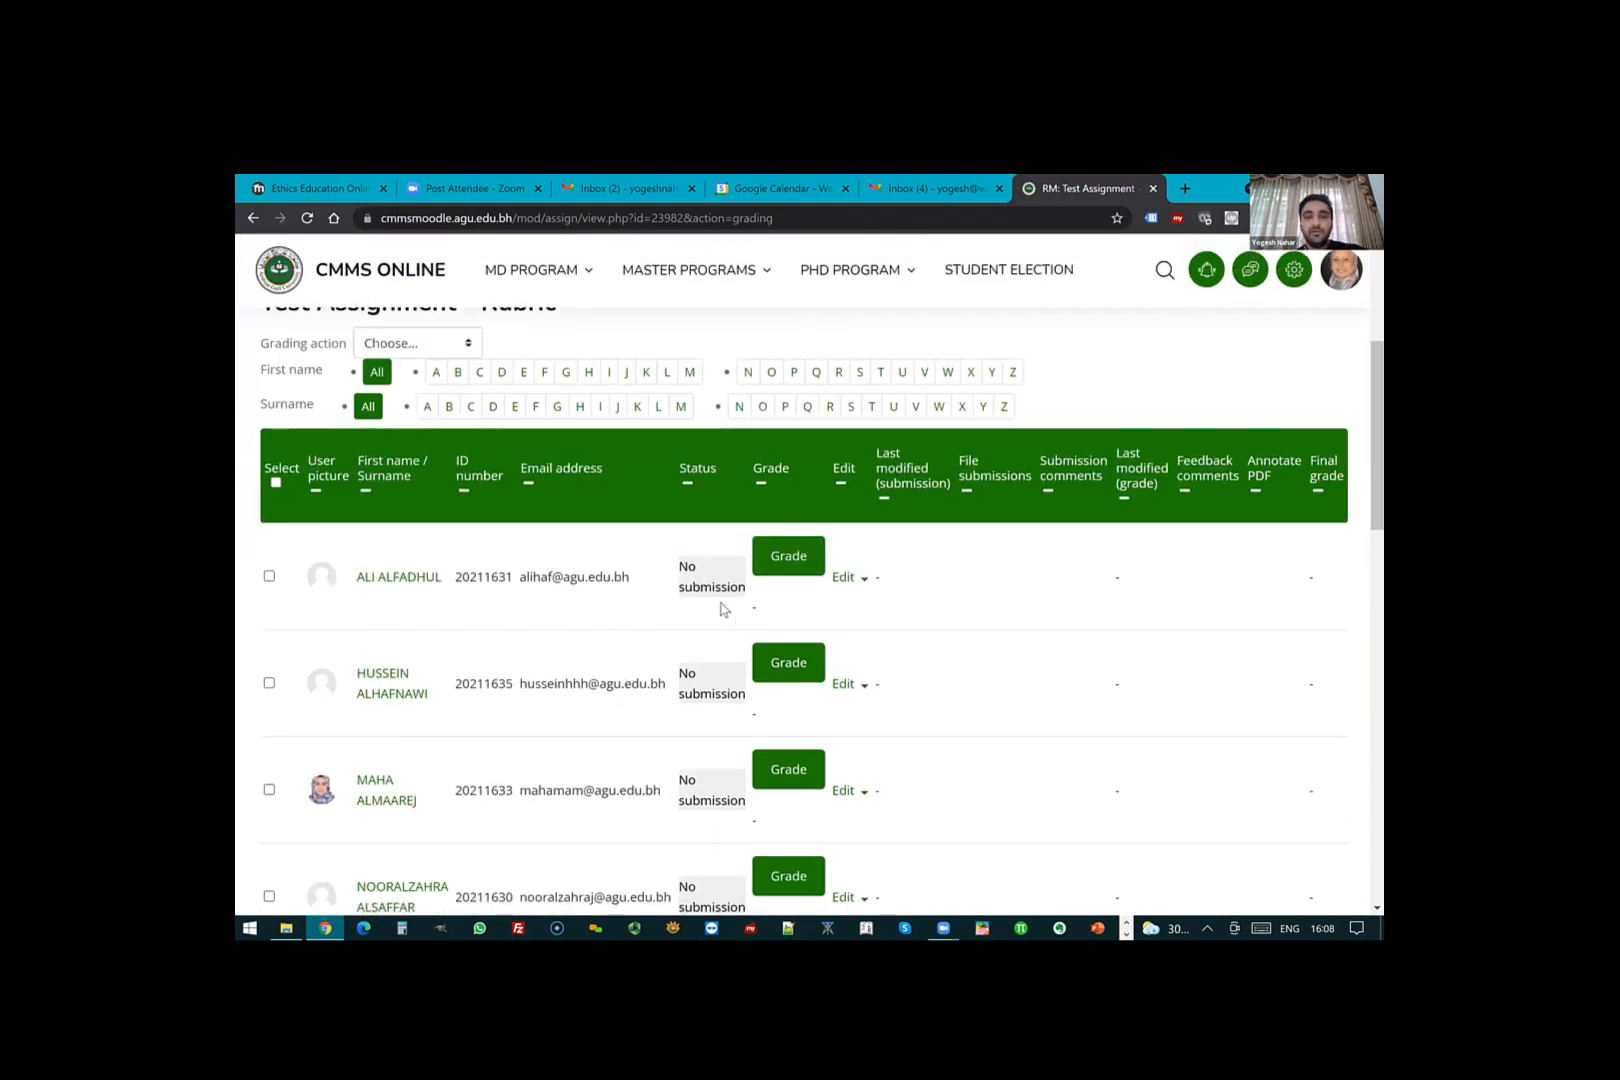
click(788, 558)
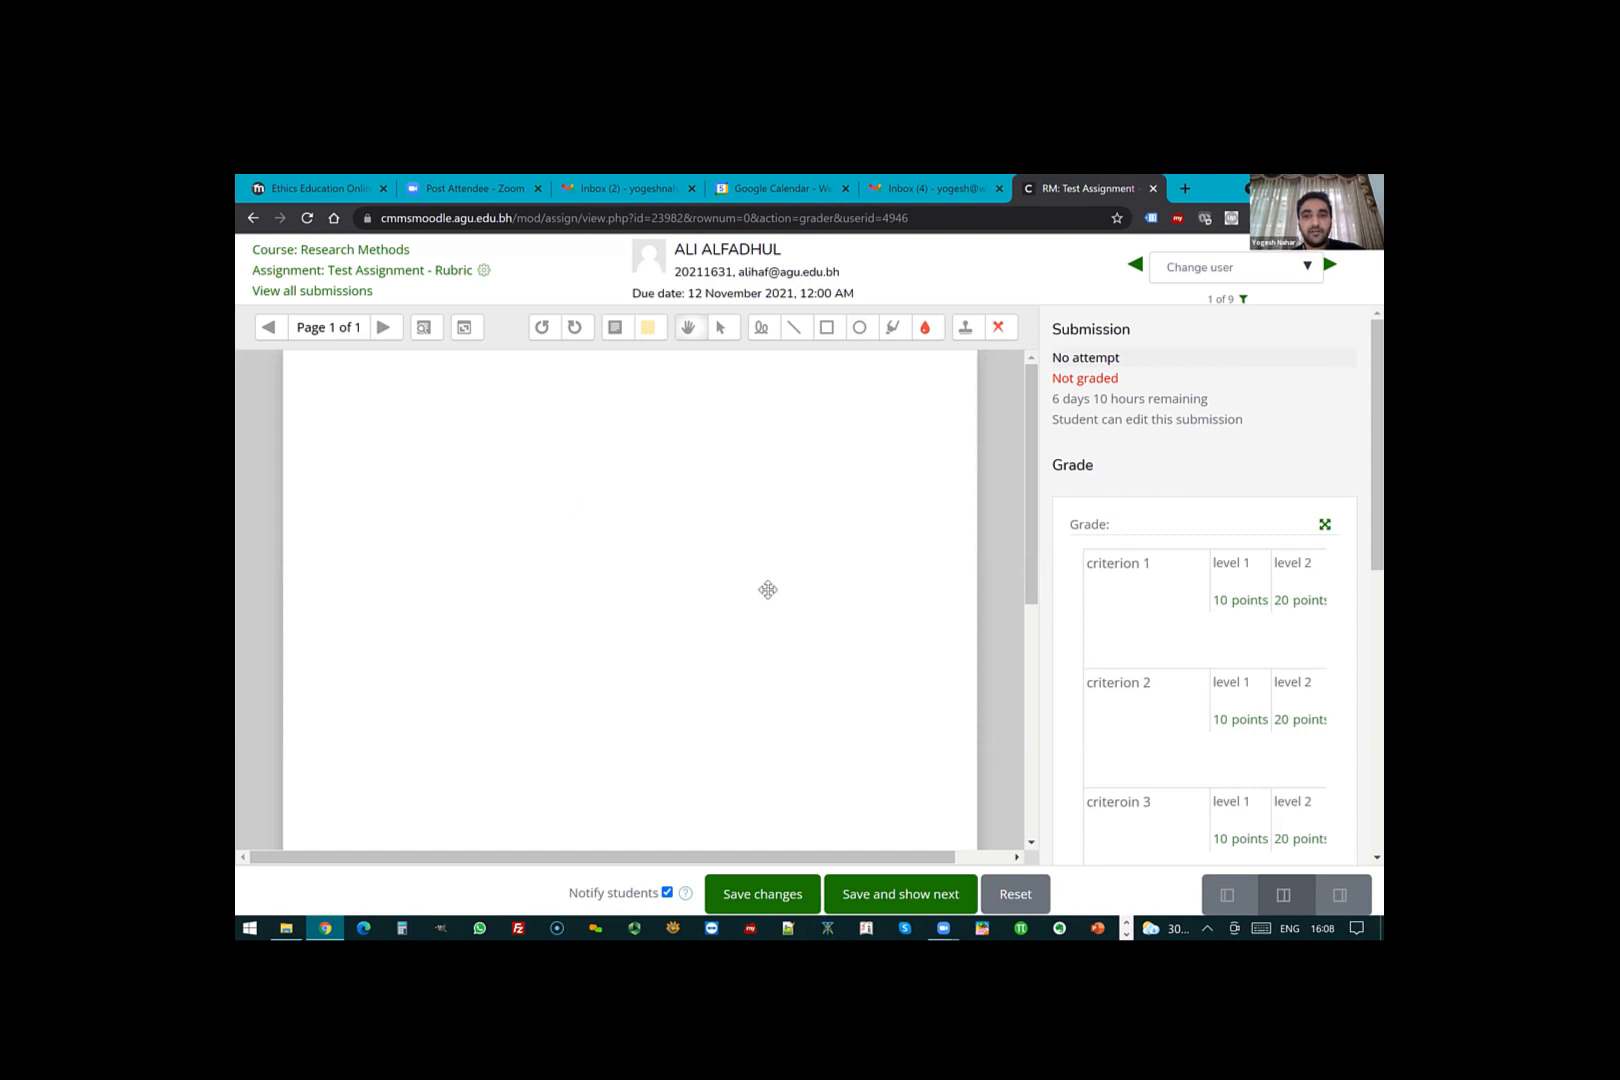
- Look over the student's grading page, then view the comment search dialog and close it
scroll(767, 590, down, 6)
scroll(745, 605, up, 6)
scroll(719, 603, down, 5)
scroll(705, 603, up, 5)
click(424, 329)
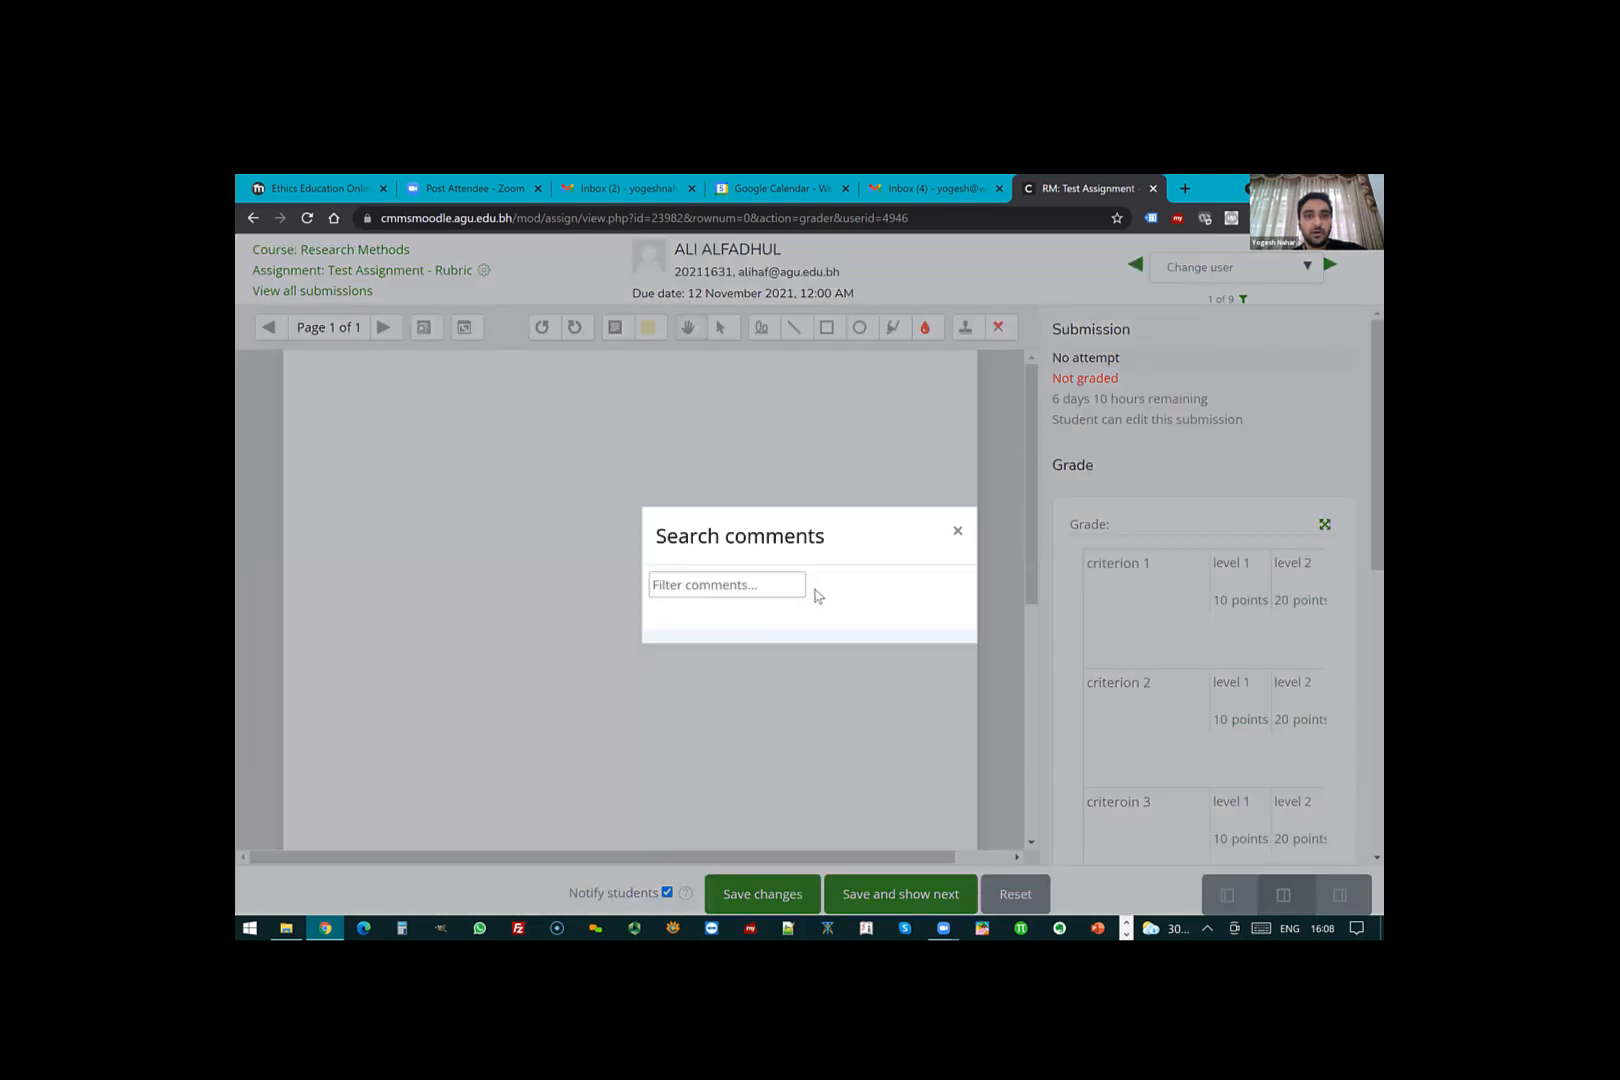
click(957, 531)
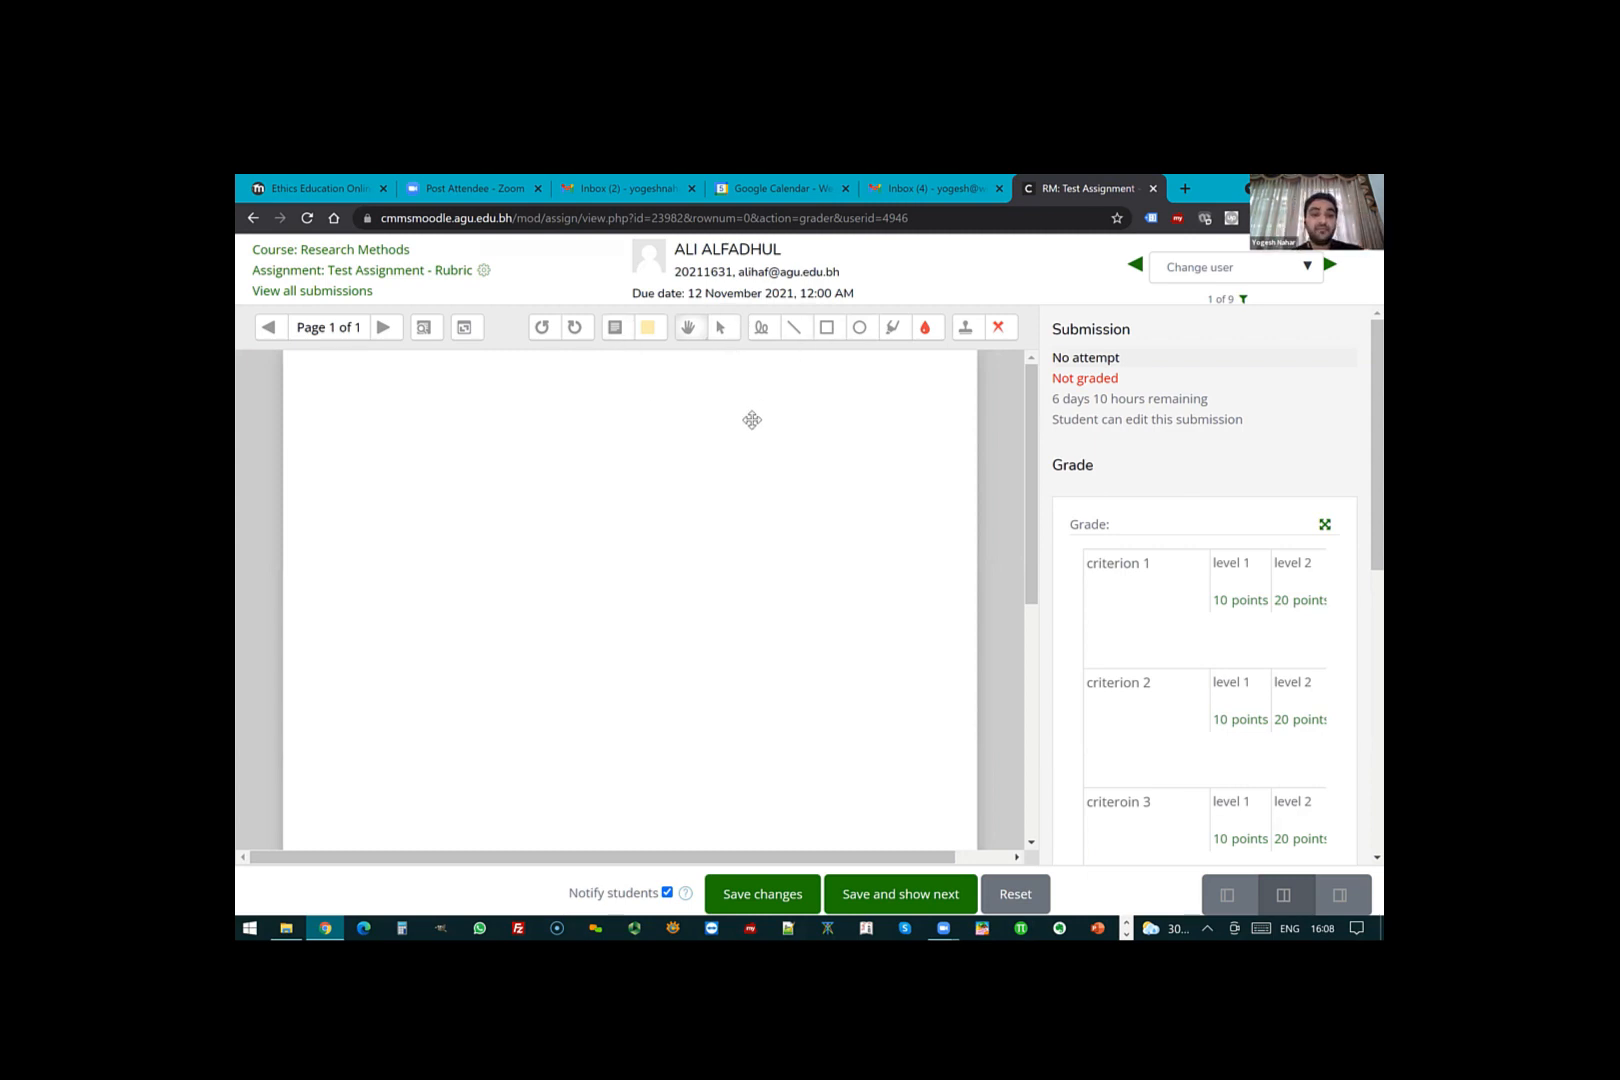
- Add a yellow comment box reading "comments" in the upper-right area of the submission page
click(648, 330)
click(648, 389)
drag(693, 443, 868, 614)
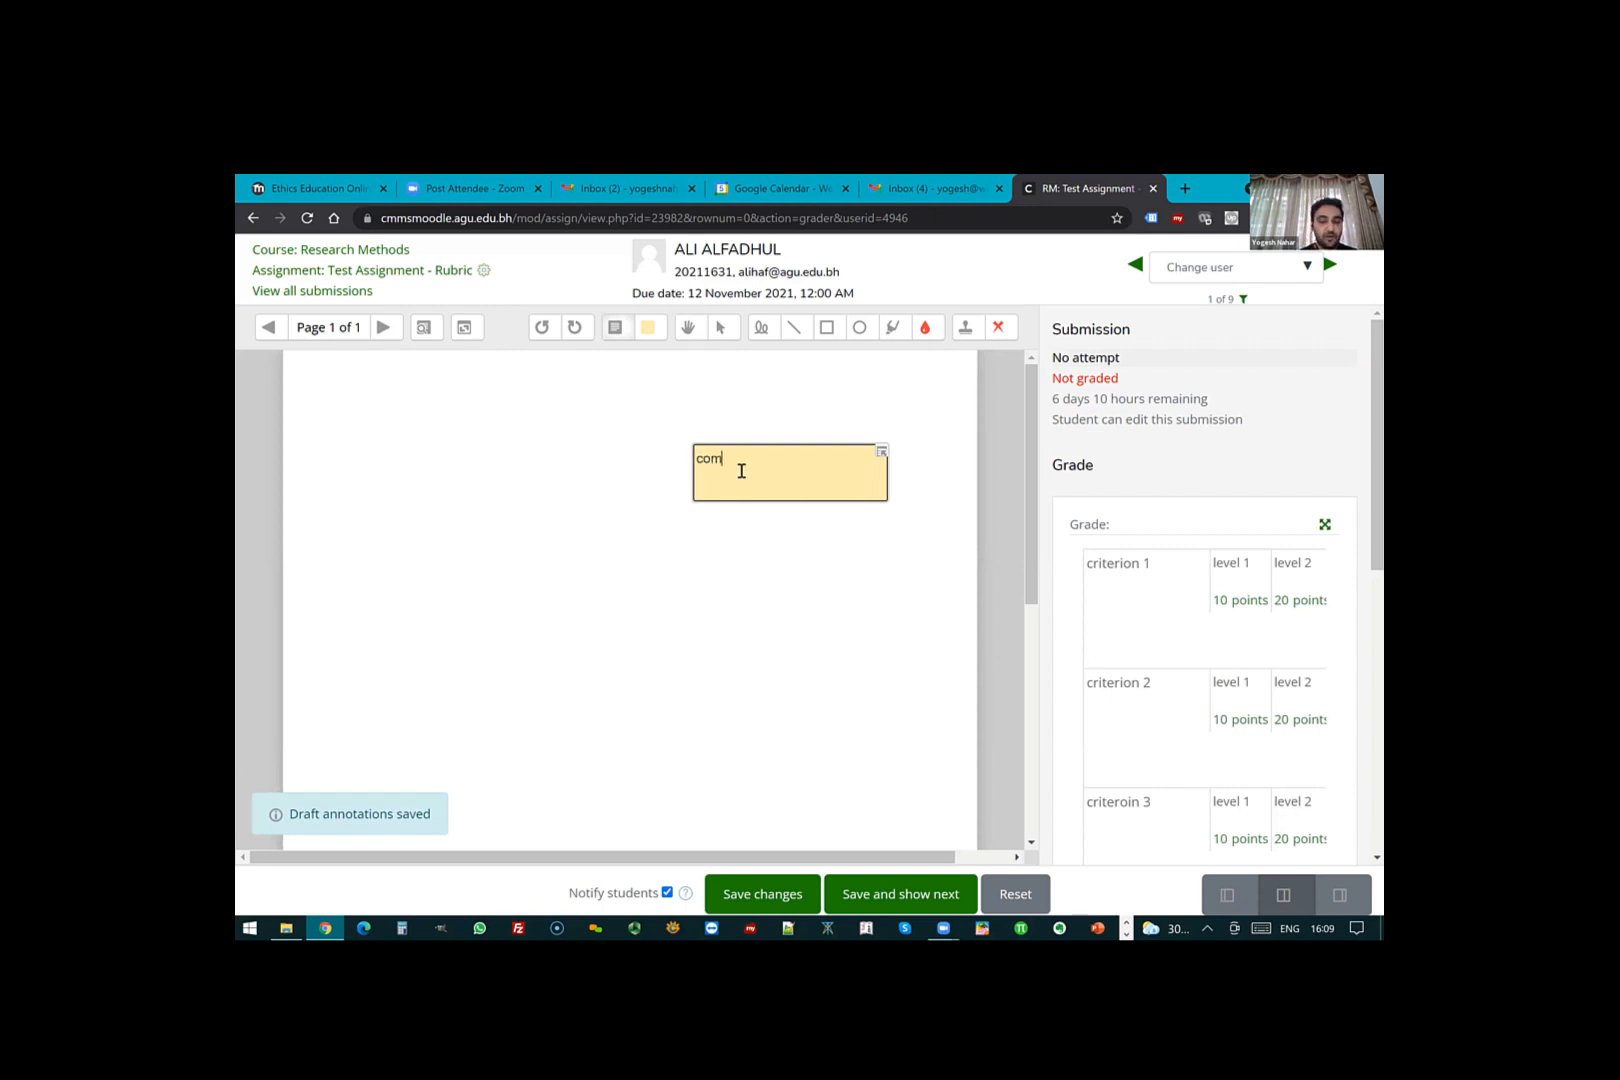
text(comments)
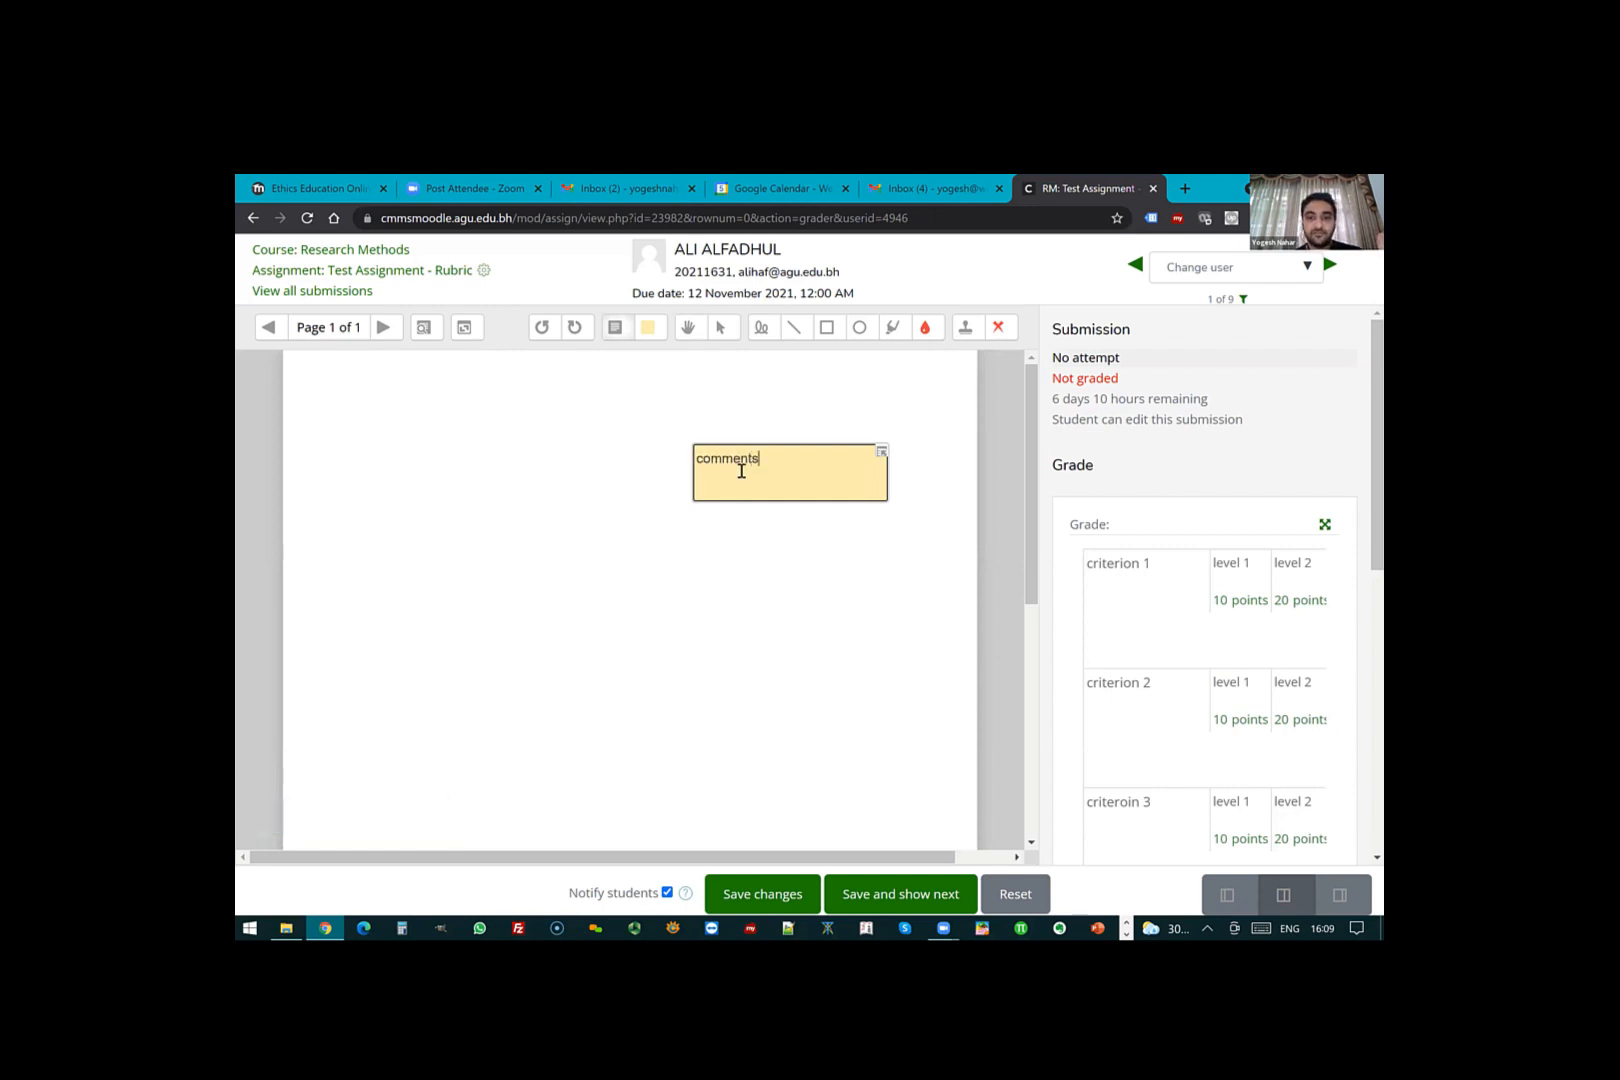
- Draw a wide red rectangle lower on the submission page and a red highlight strip inside it
scroll(765, 565, down, 3)
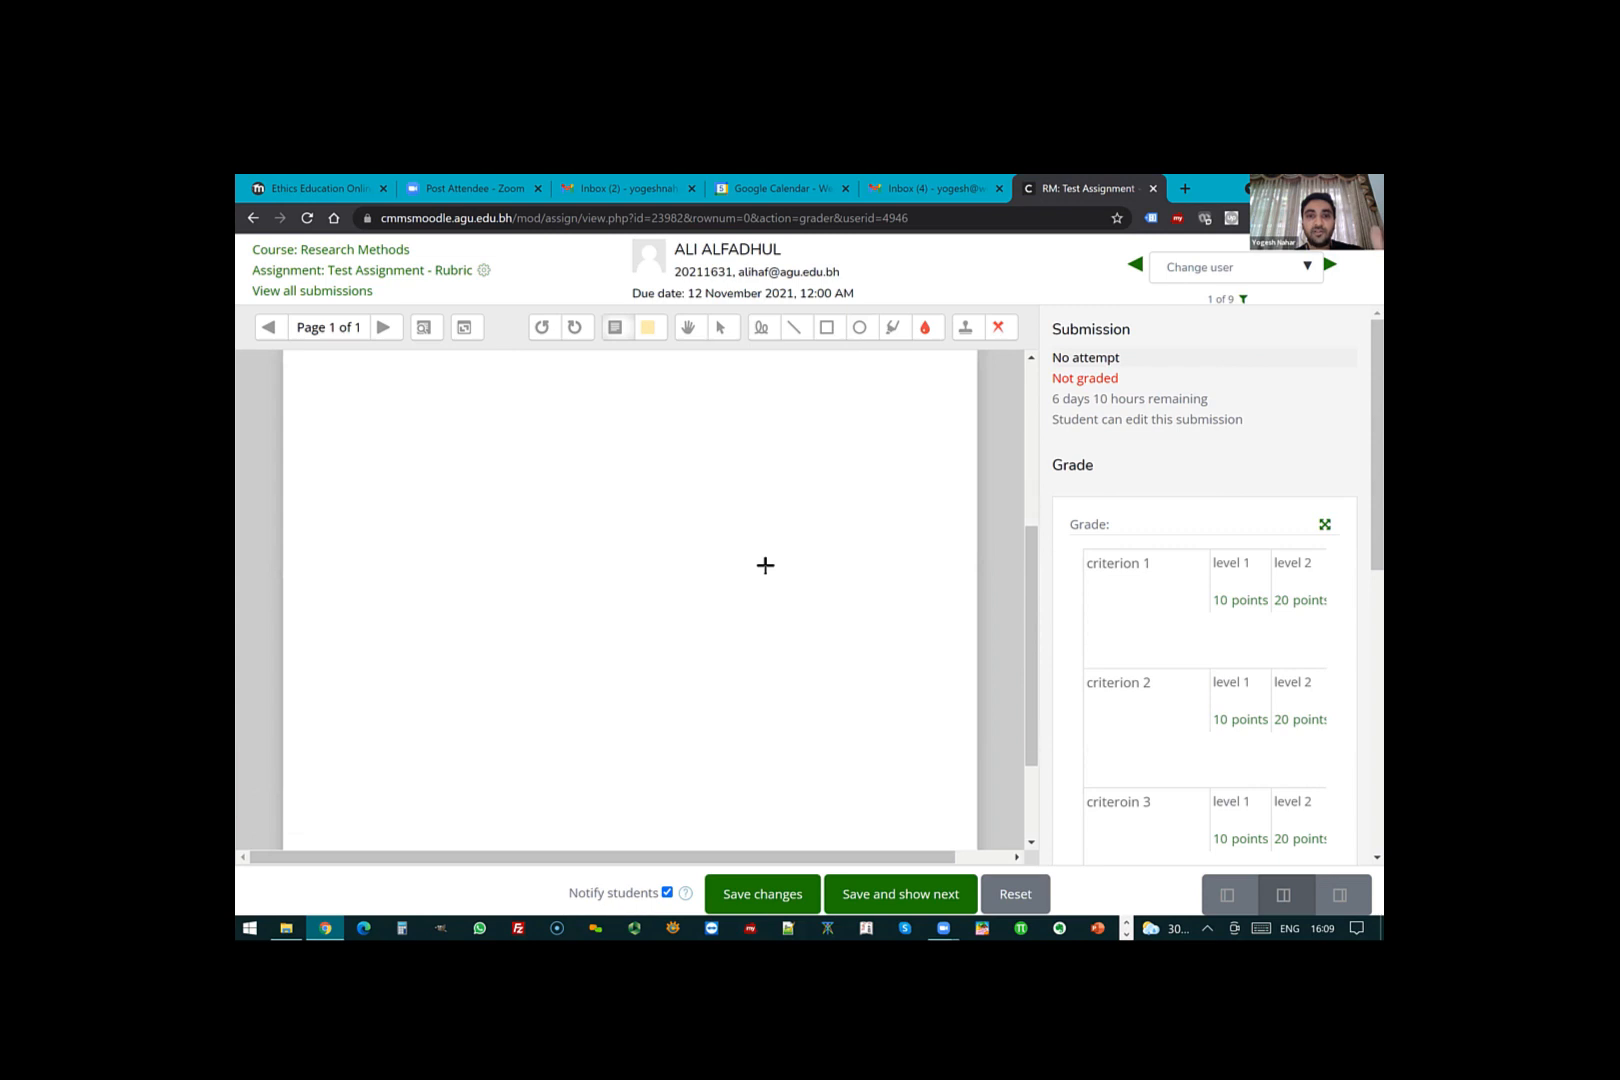
click(824, 331)
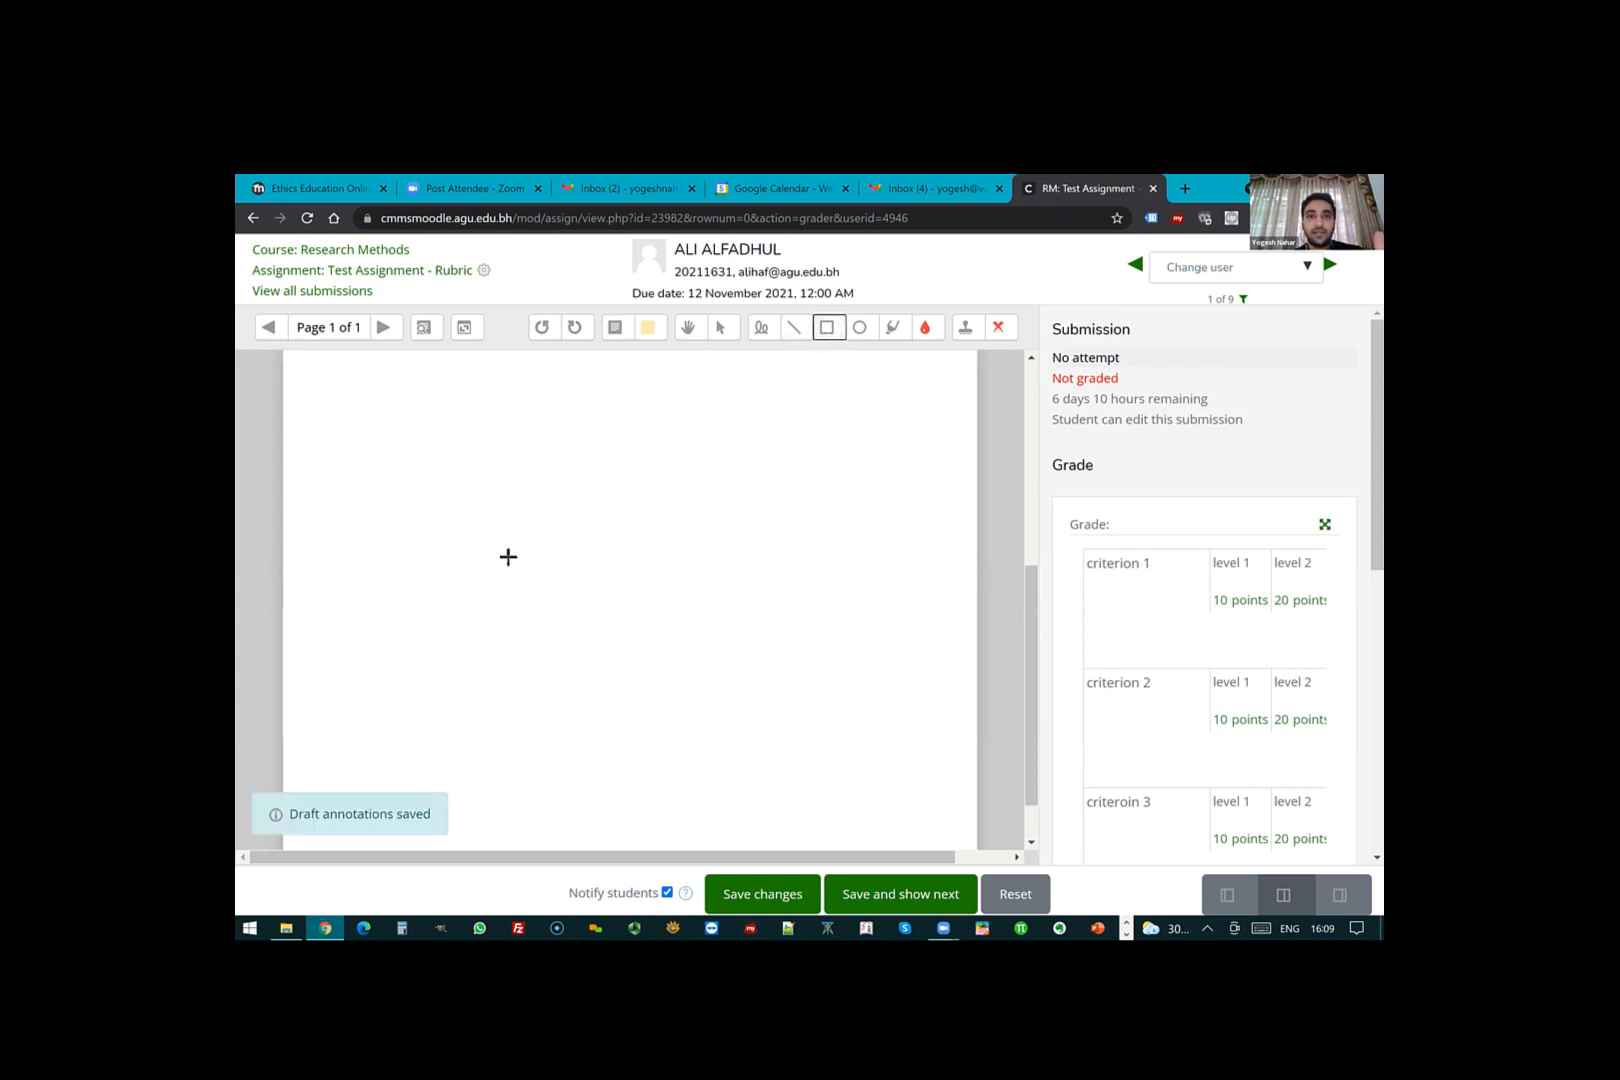
mouse_move(465, 535)
mouse_down()
mouse_move(597, 633)
mouse_move(884, 667)
mouse_up()
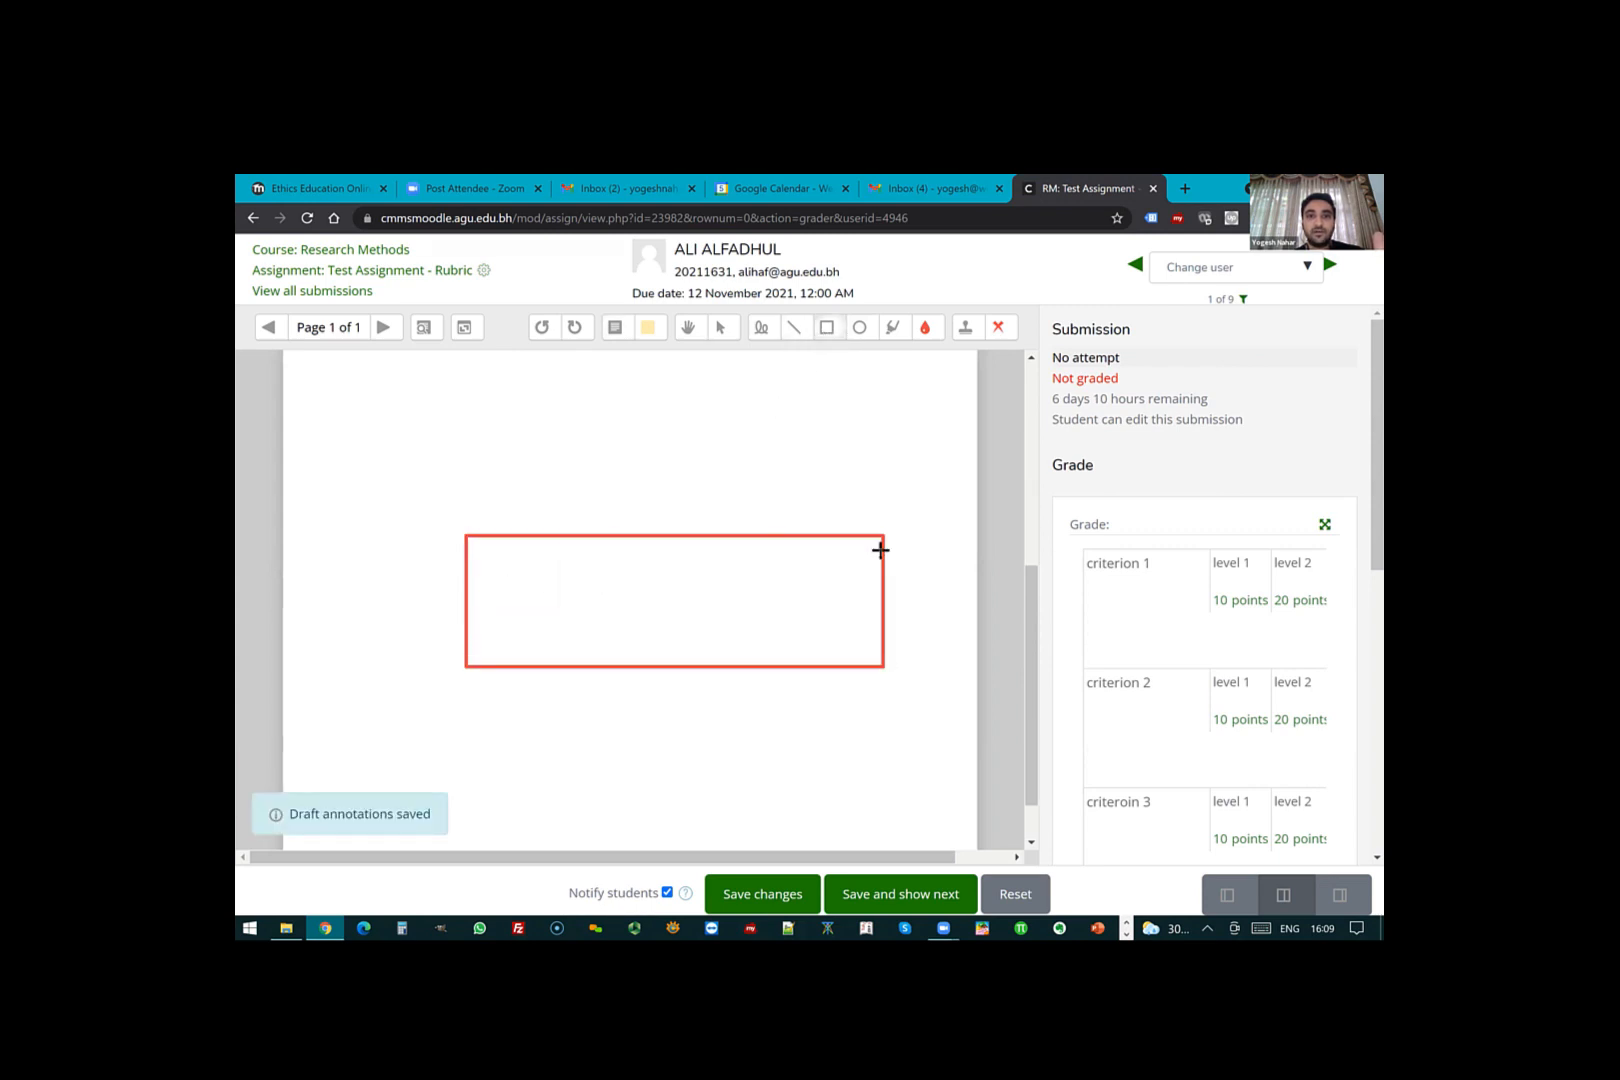
click(893, 330)
drag(623, 598, 833, 607)
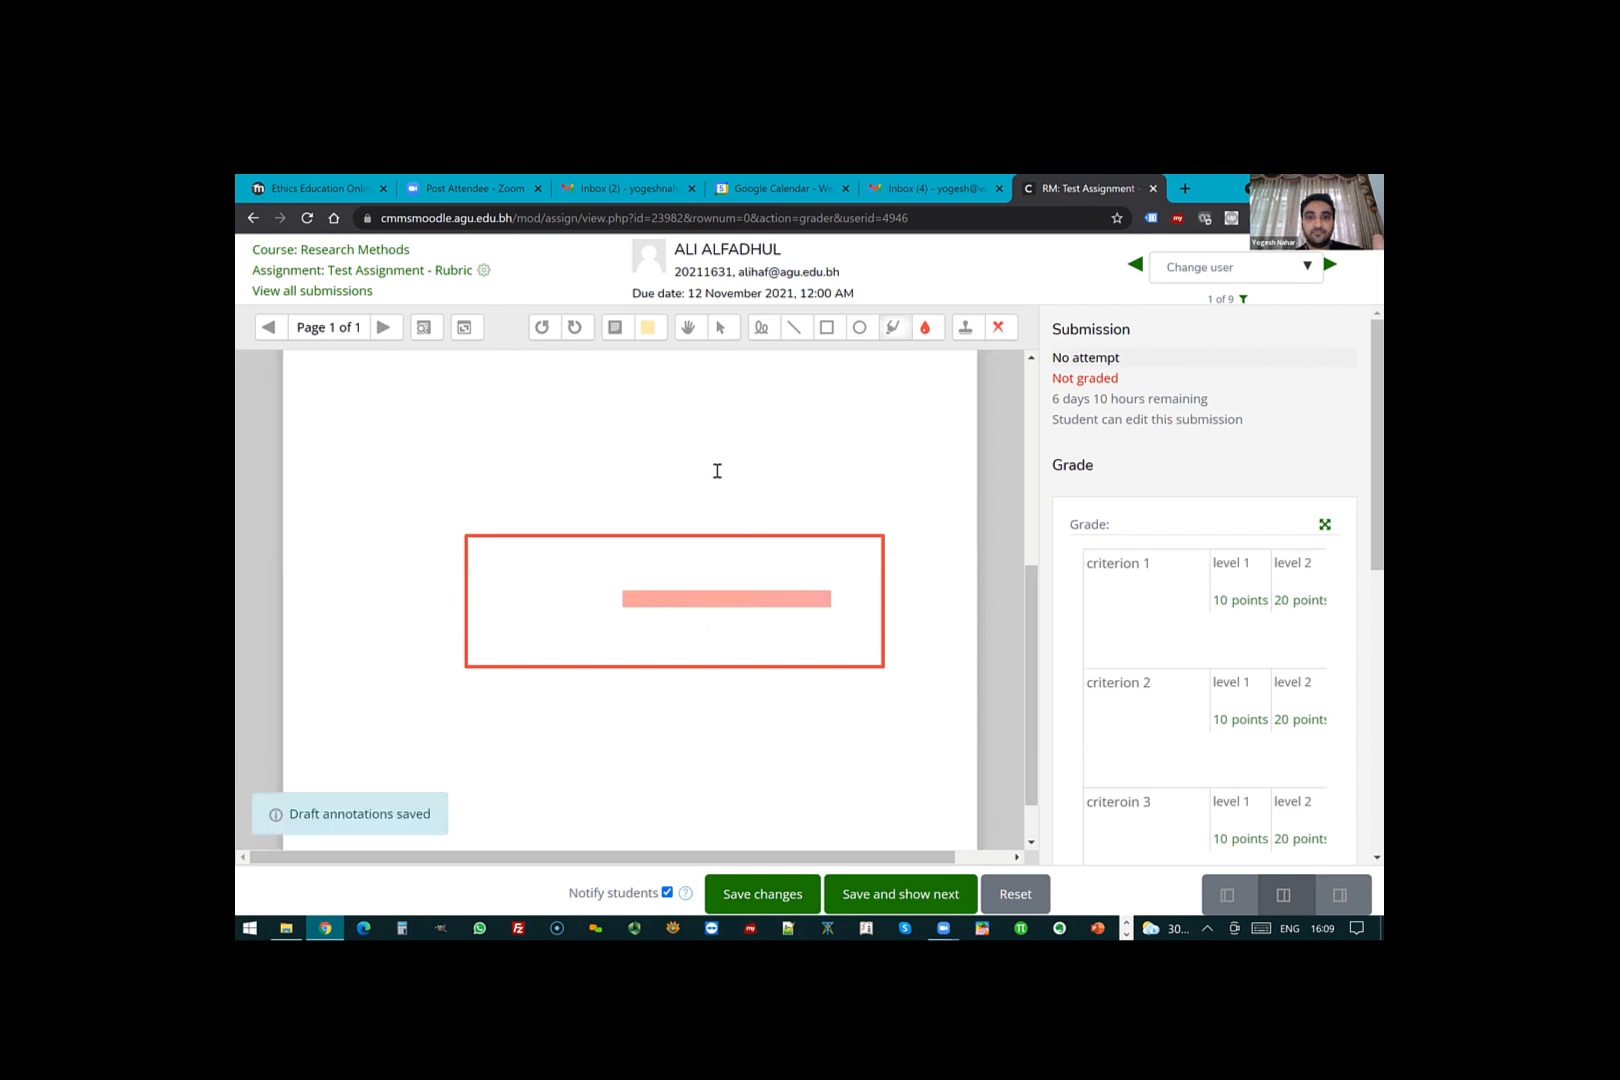
- Place a comment box just above the red rectangle and write "writing text" in it
click(616, 330)
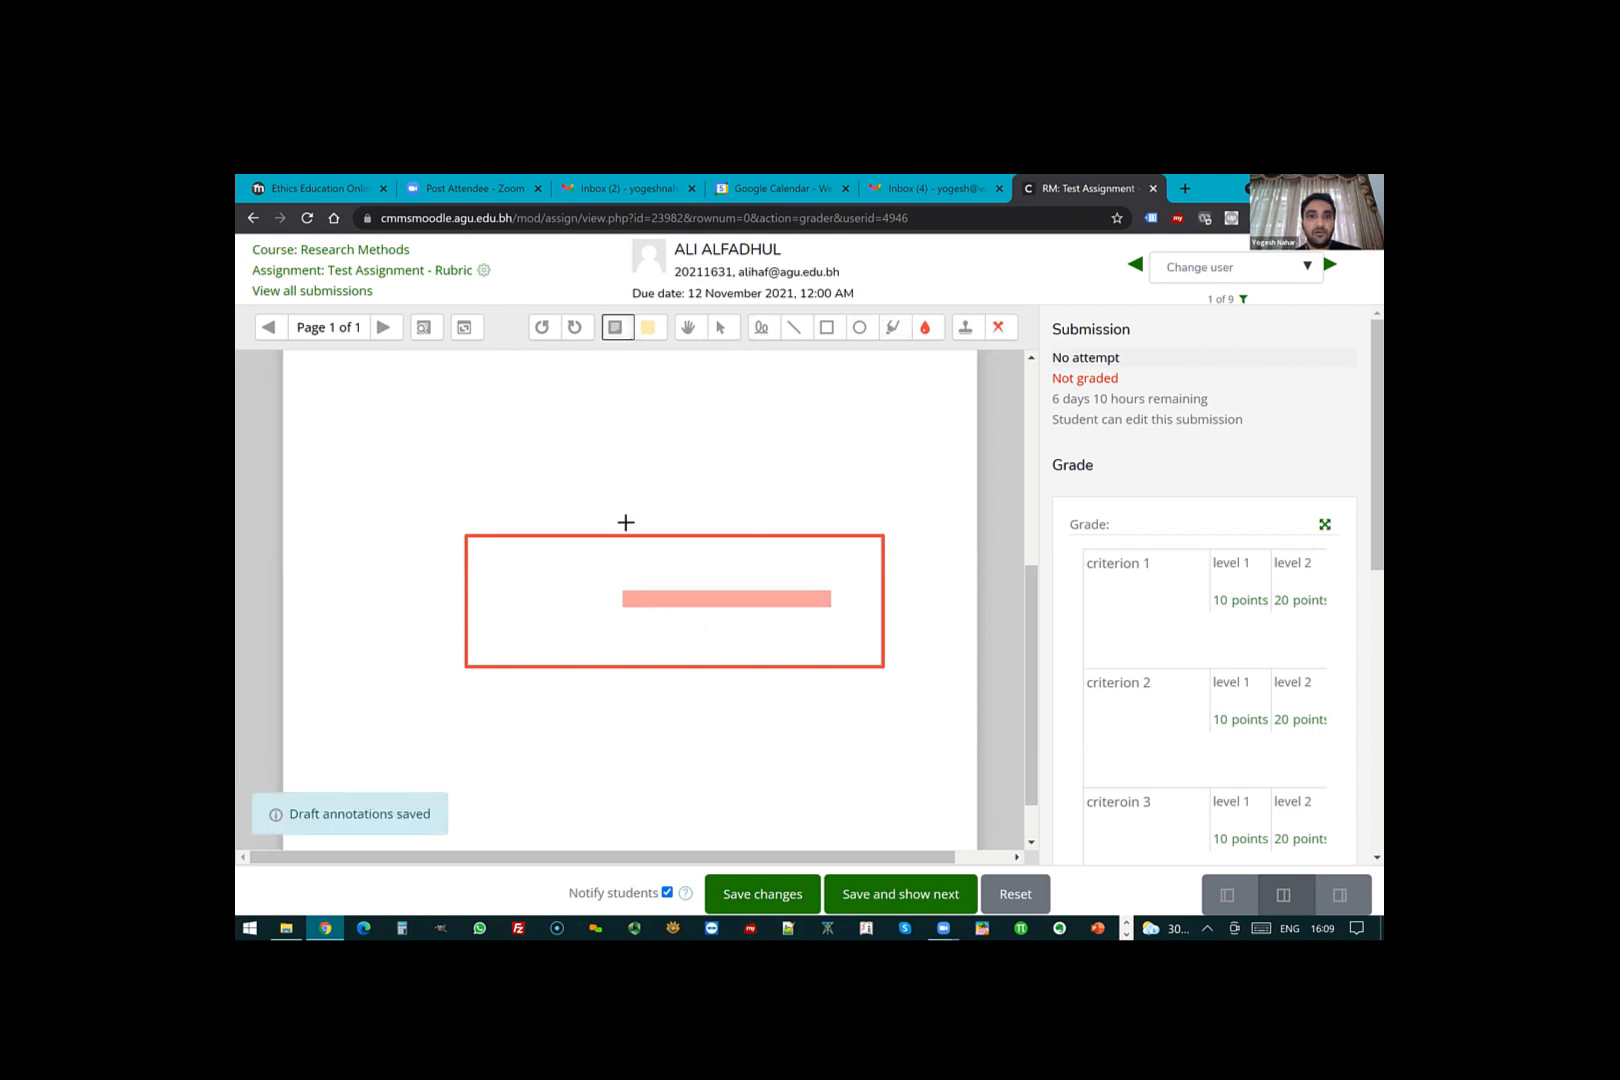
click(647, 454)
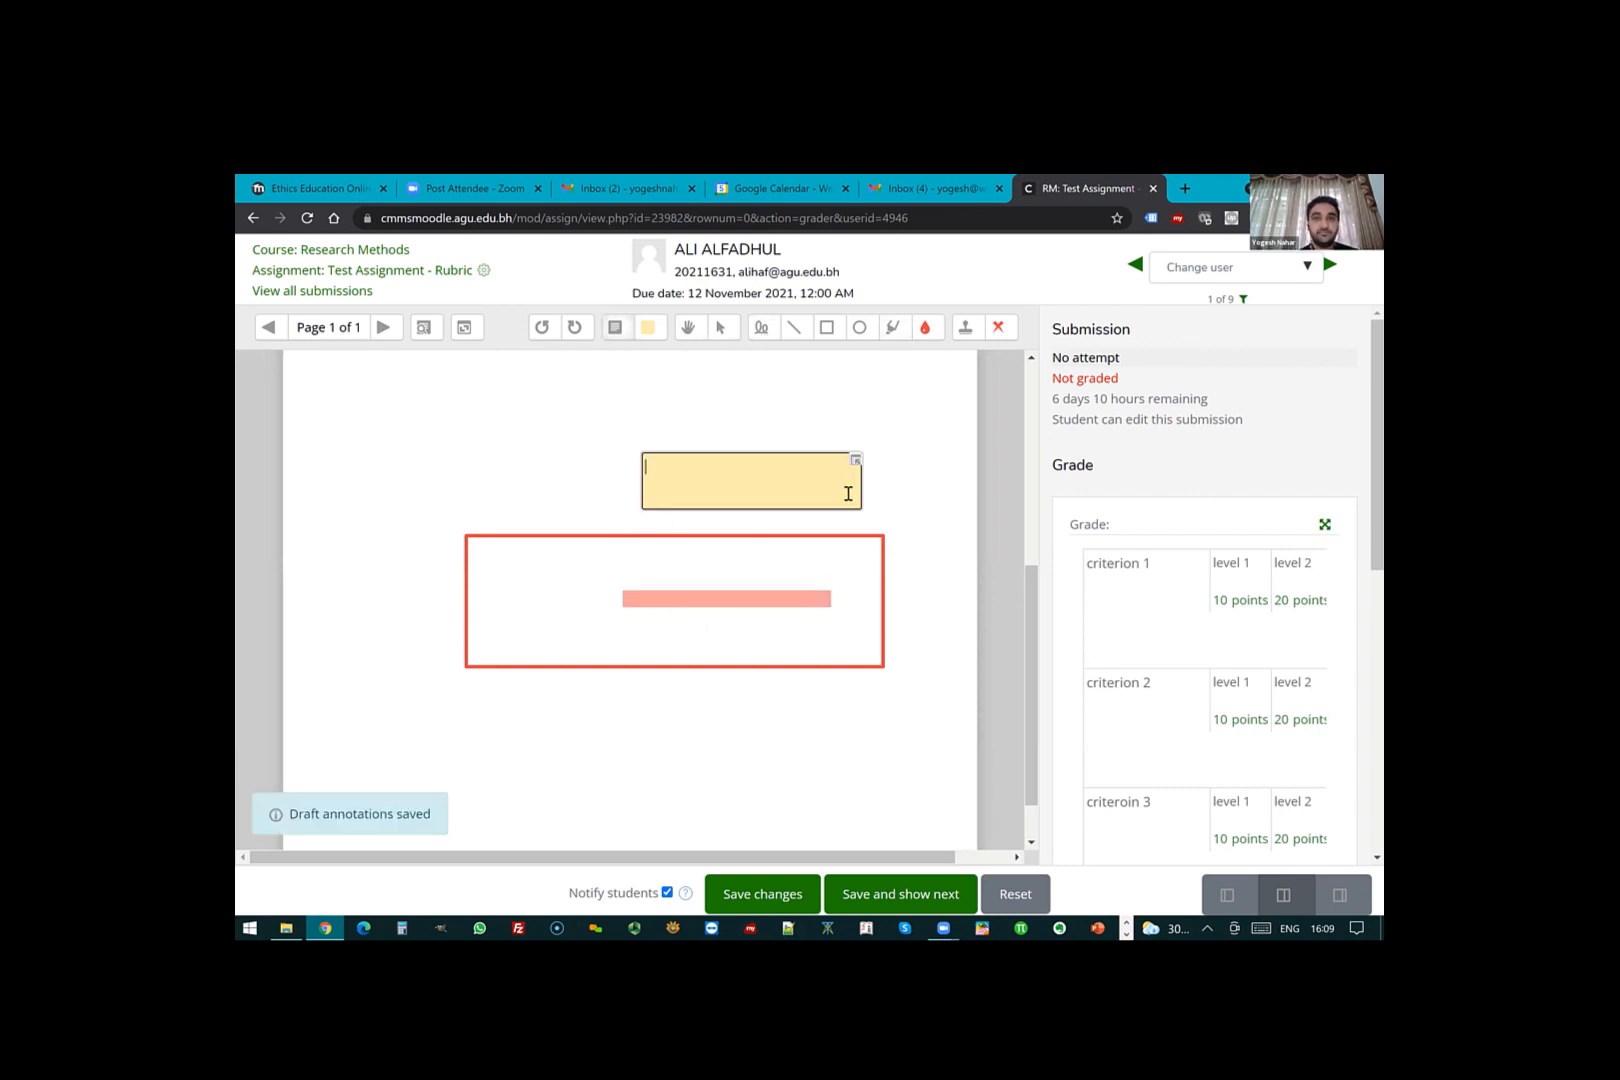
text(w)
text(rit)
key(BackSpace)
text(iting text)
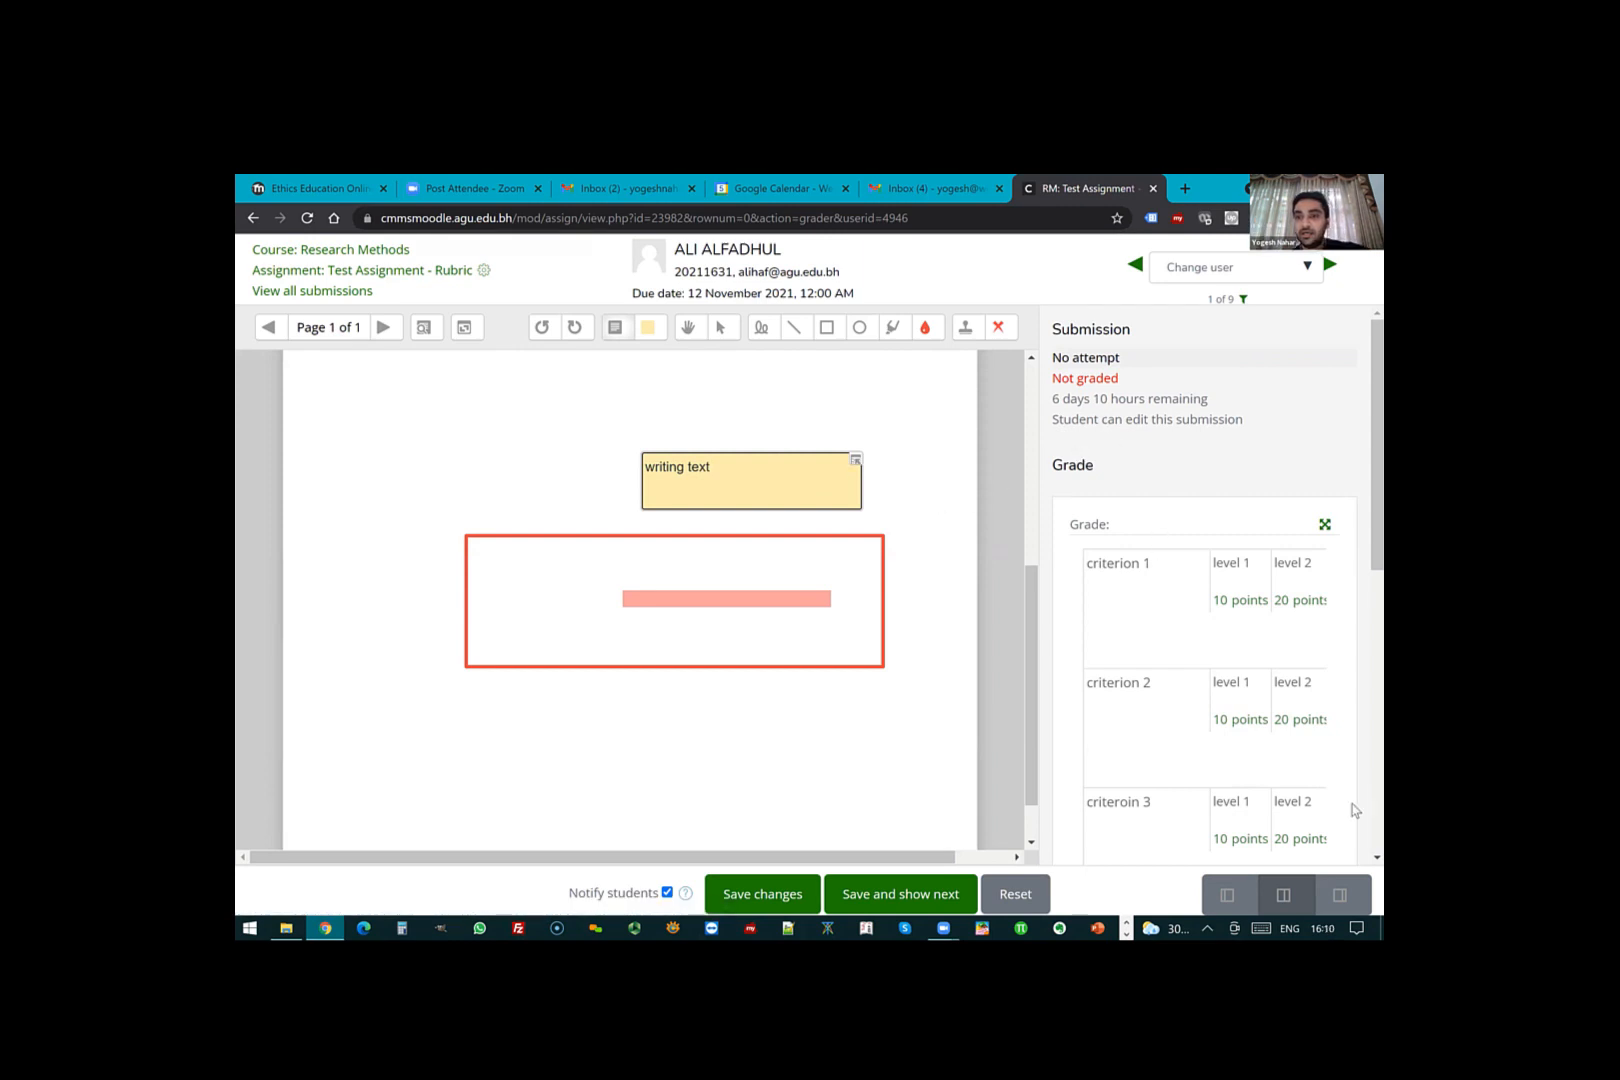
- Grade the student with the rubric: level 1 for criterion 1, level 2 for criterion 2 and level 1 for the third criterion
scroll(1289, 640, down, 3)
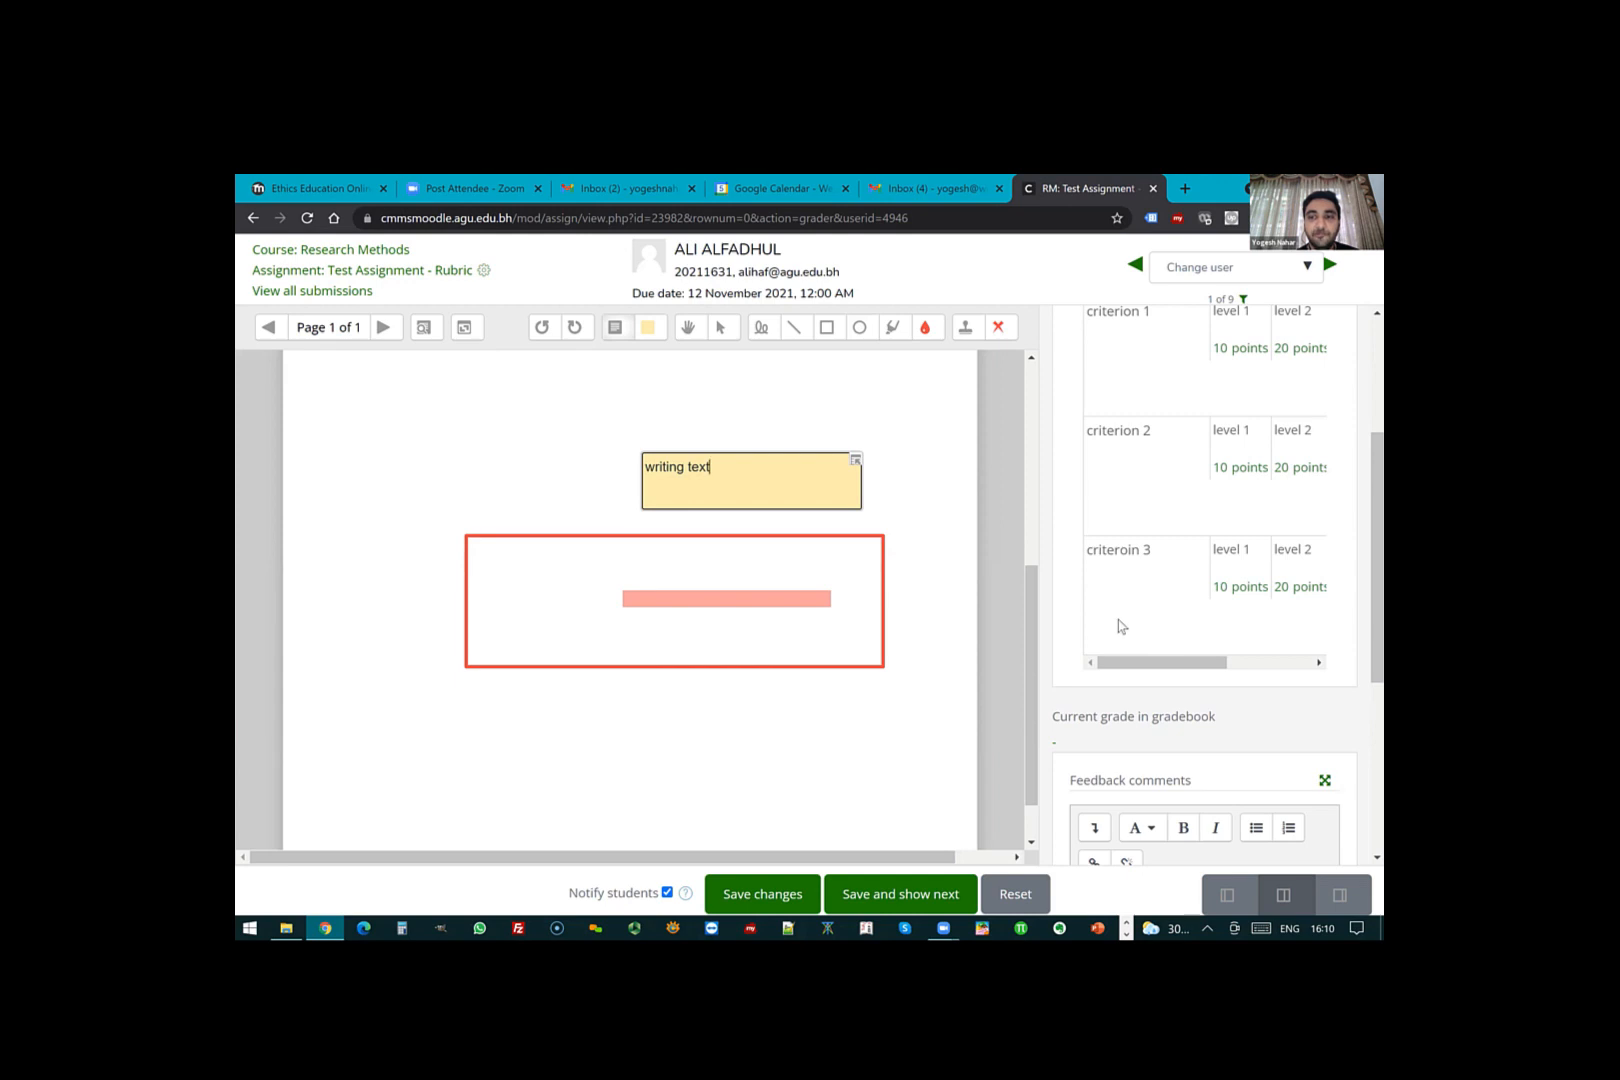
mouse_move(1135, 664)
mouse_down()
mouse_move(1205, 667)
mouse_move(1119, 667)
mouse_up()
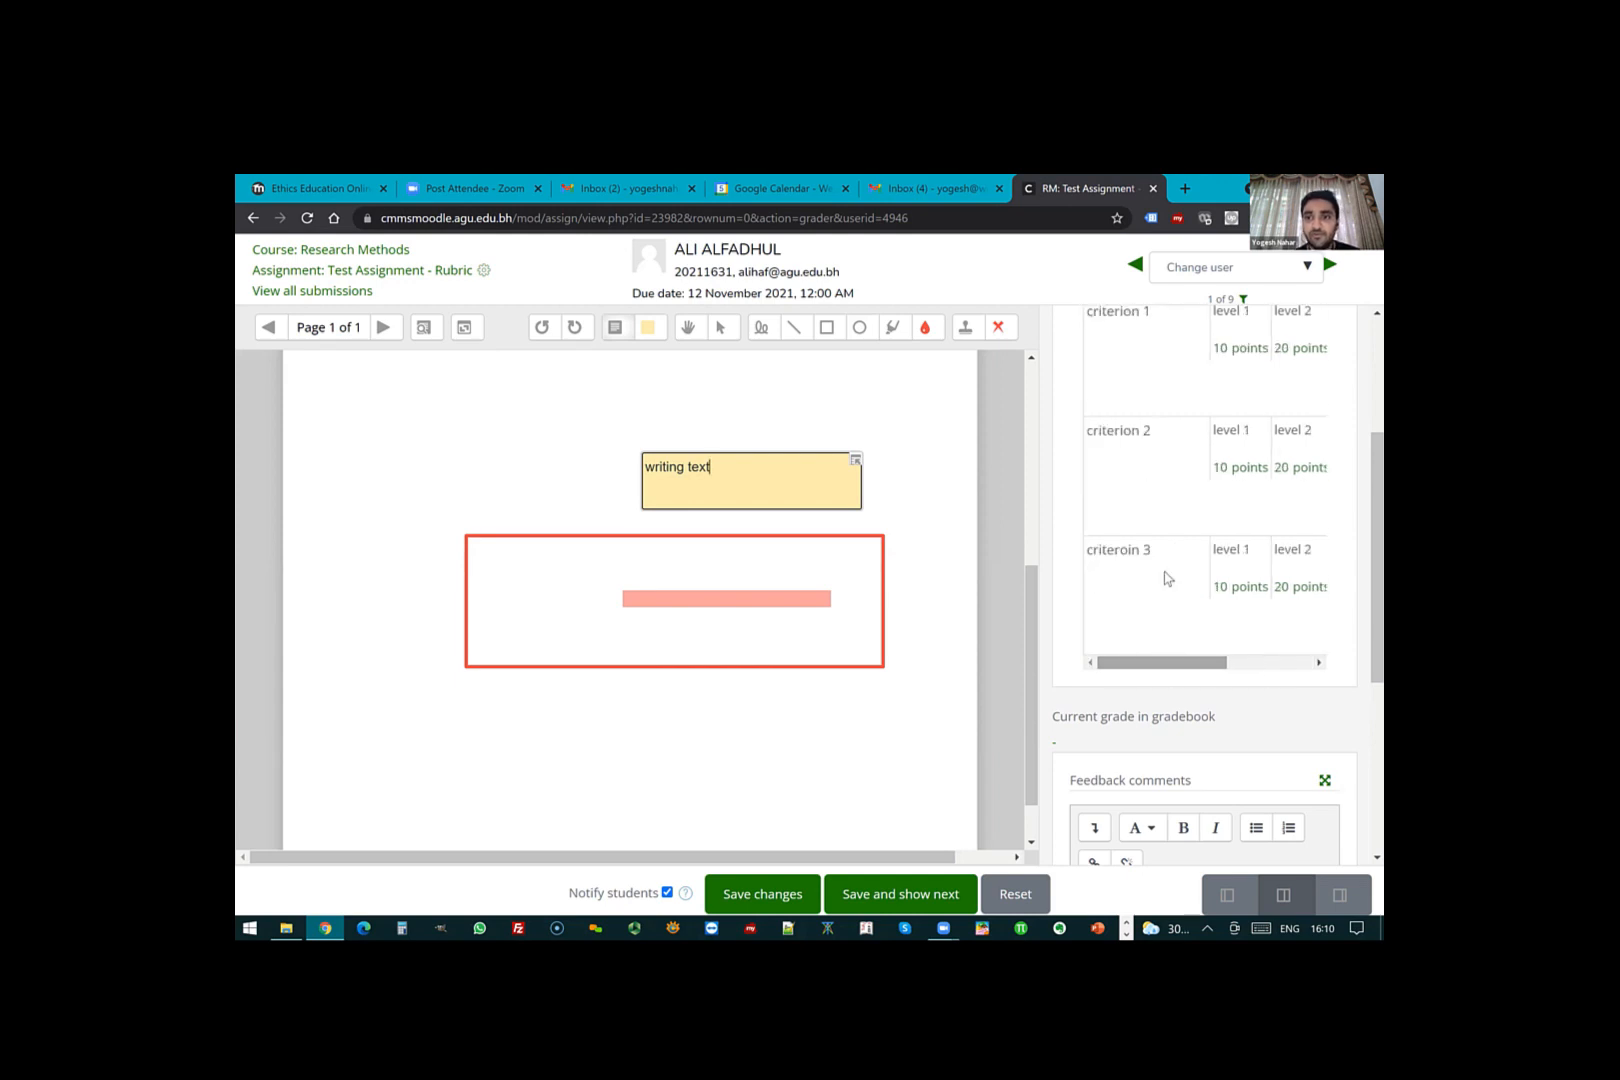
scroll(1222, 531, up, 1)
click(1238, 425)
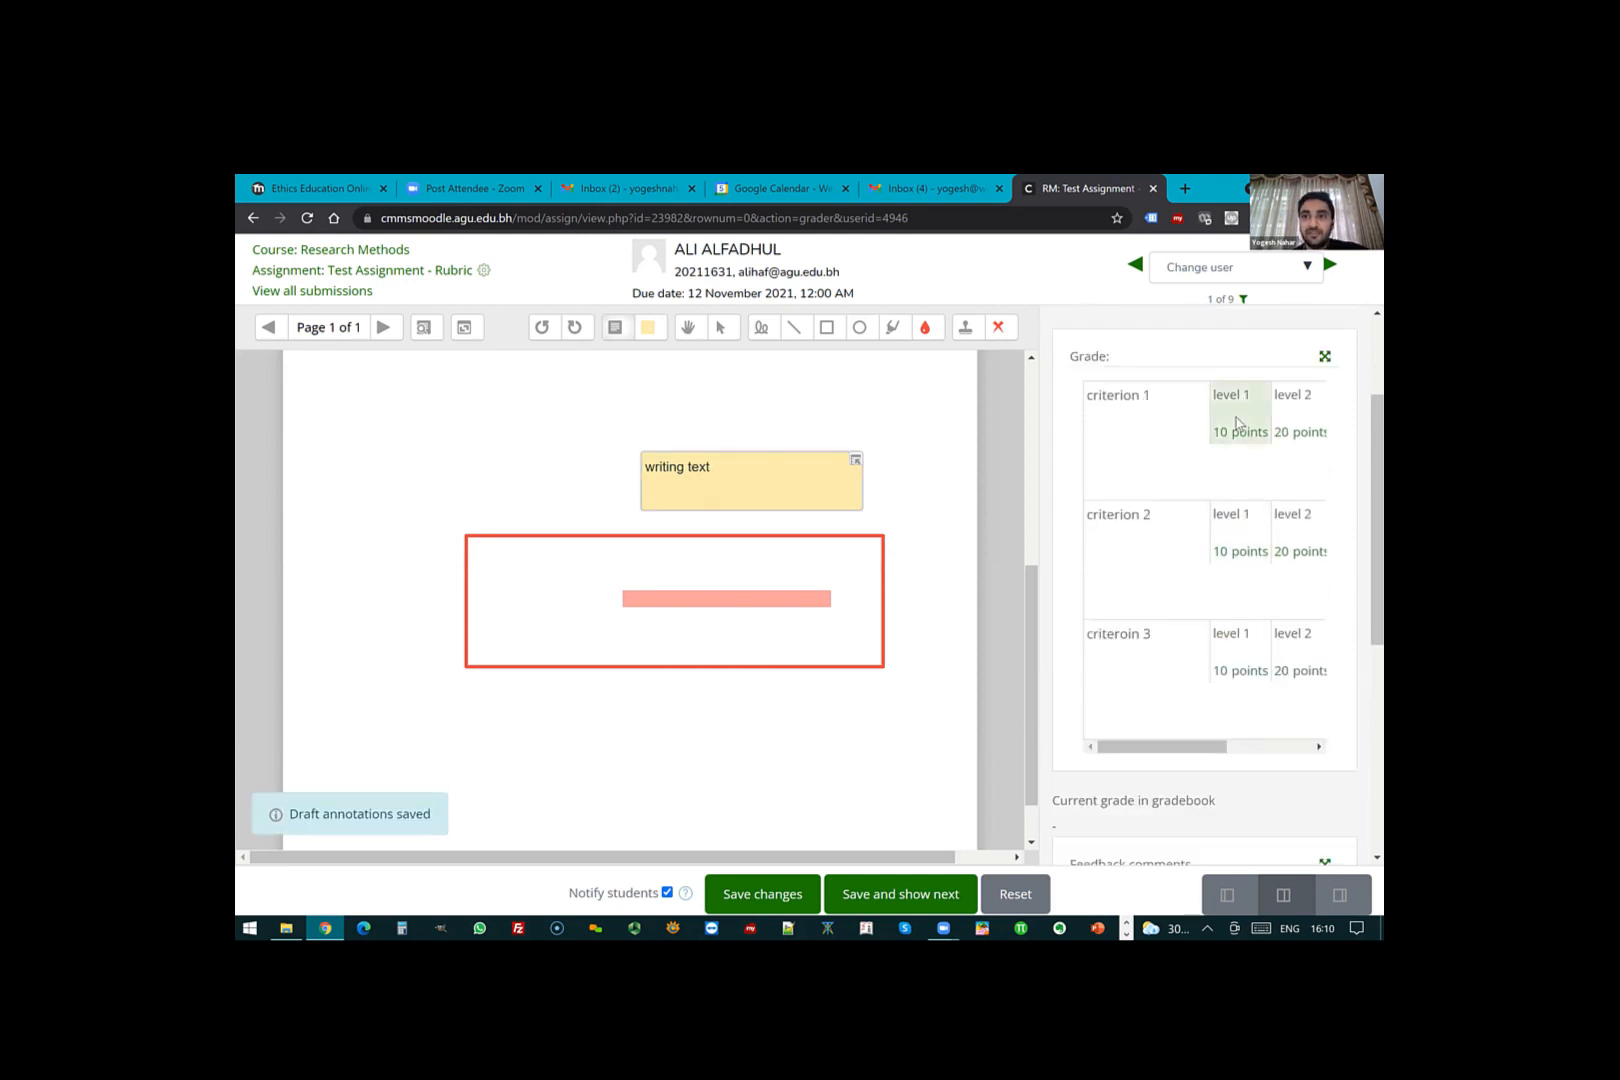
click(1238, 530)
click(1302, 540)
click(1235, 655)
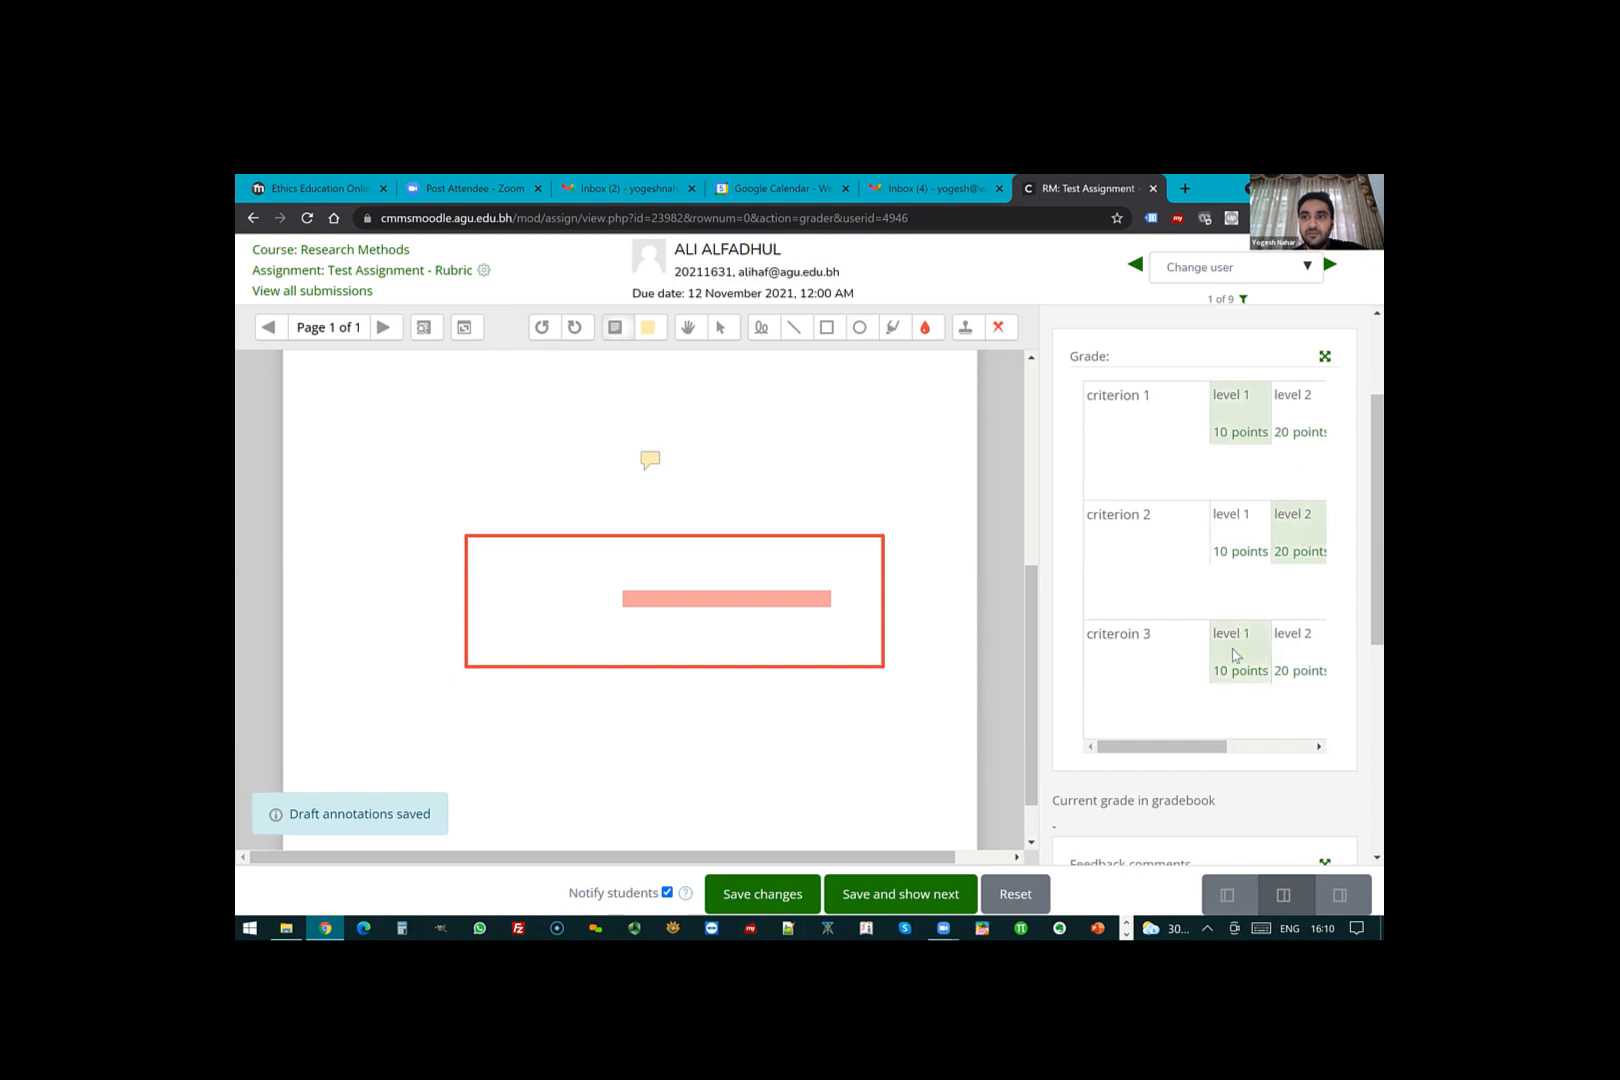
- Examine the feedback comments section and try the different layouts for the submission and grading areas
scroll(1210, 655, down, 4)
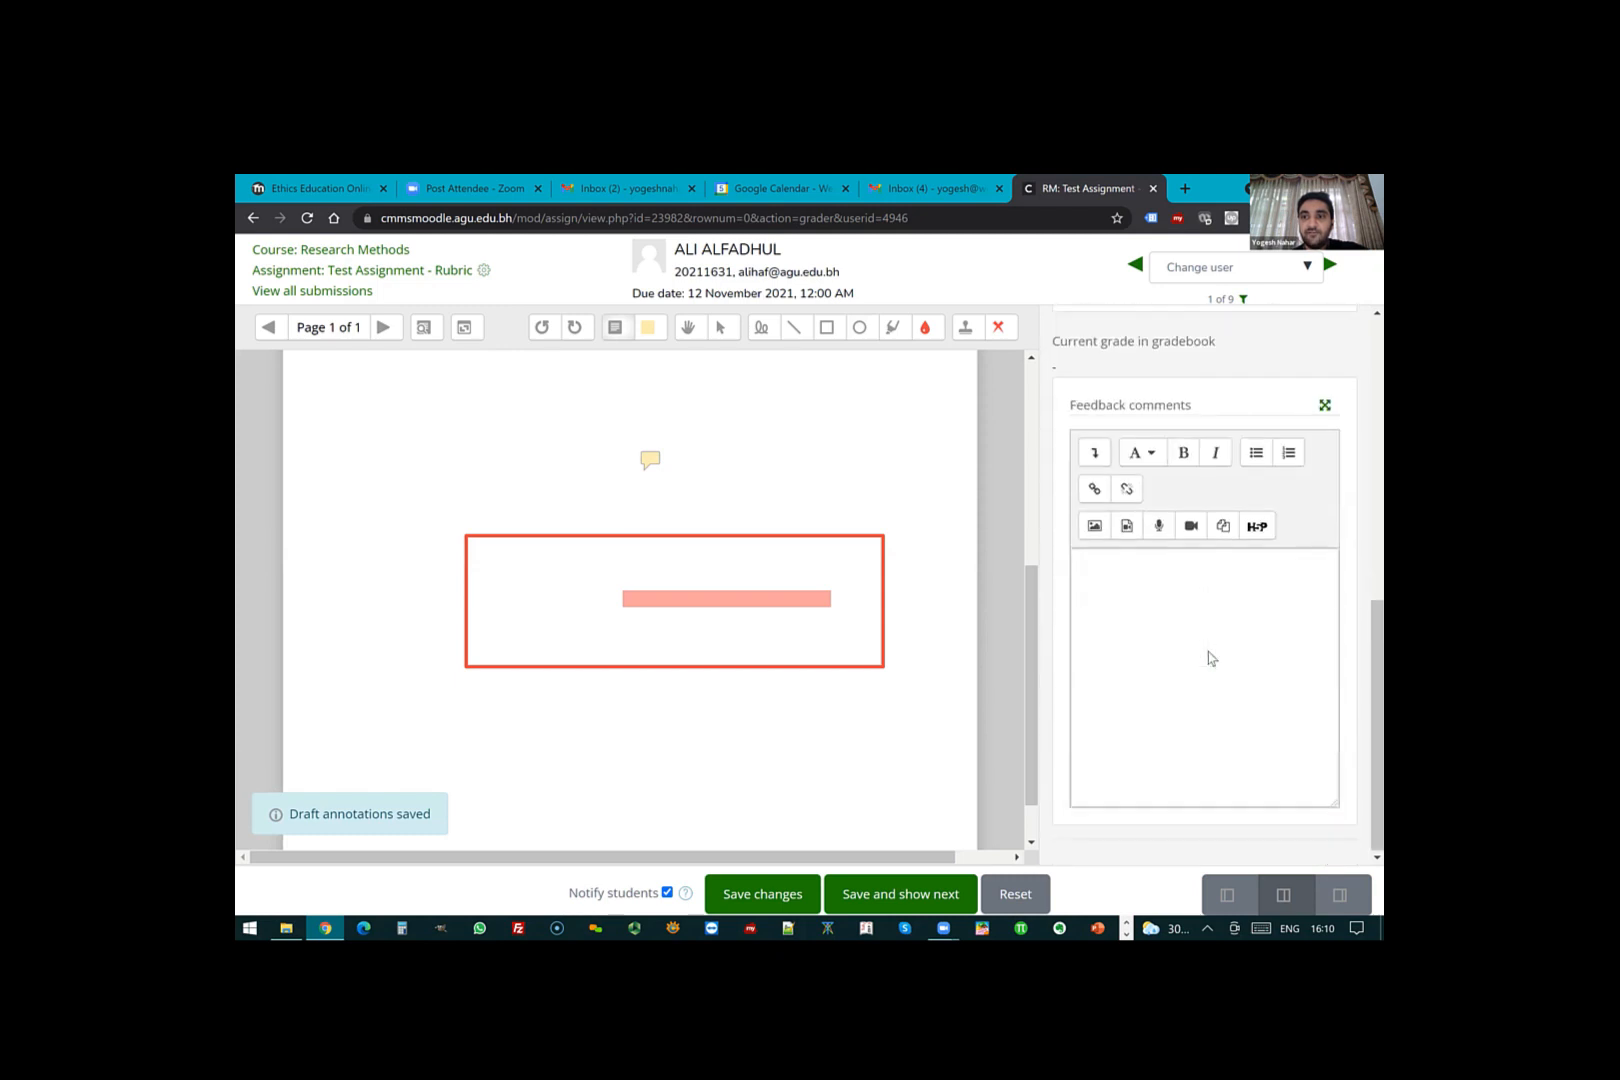
scroll(1306, 747, down, 1)
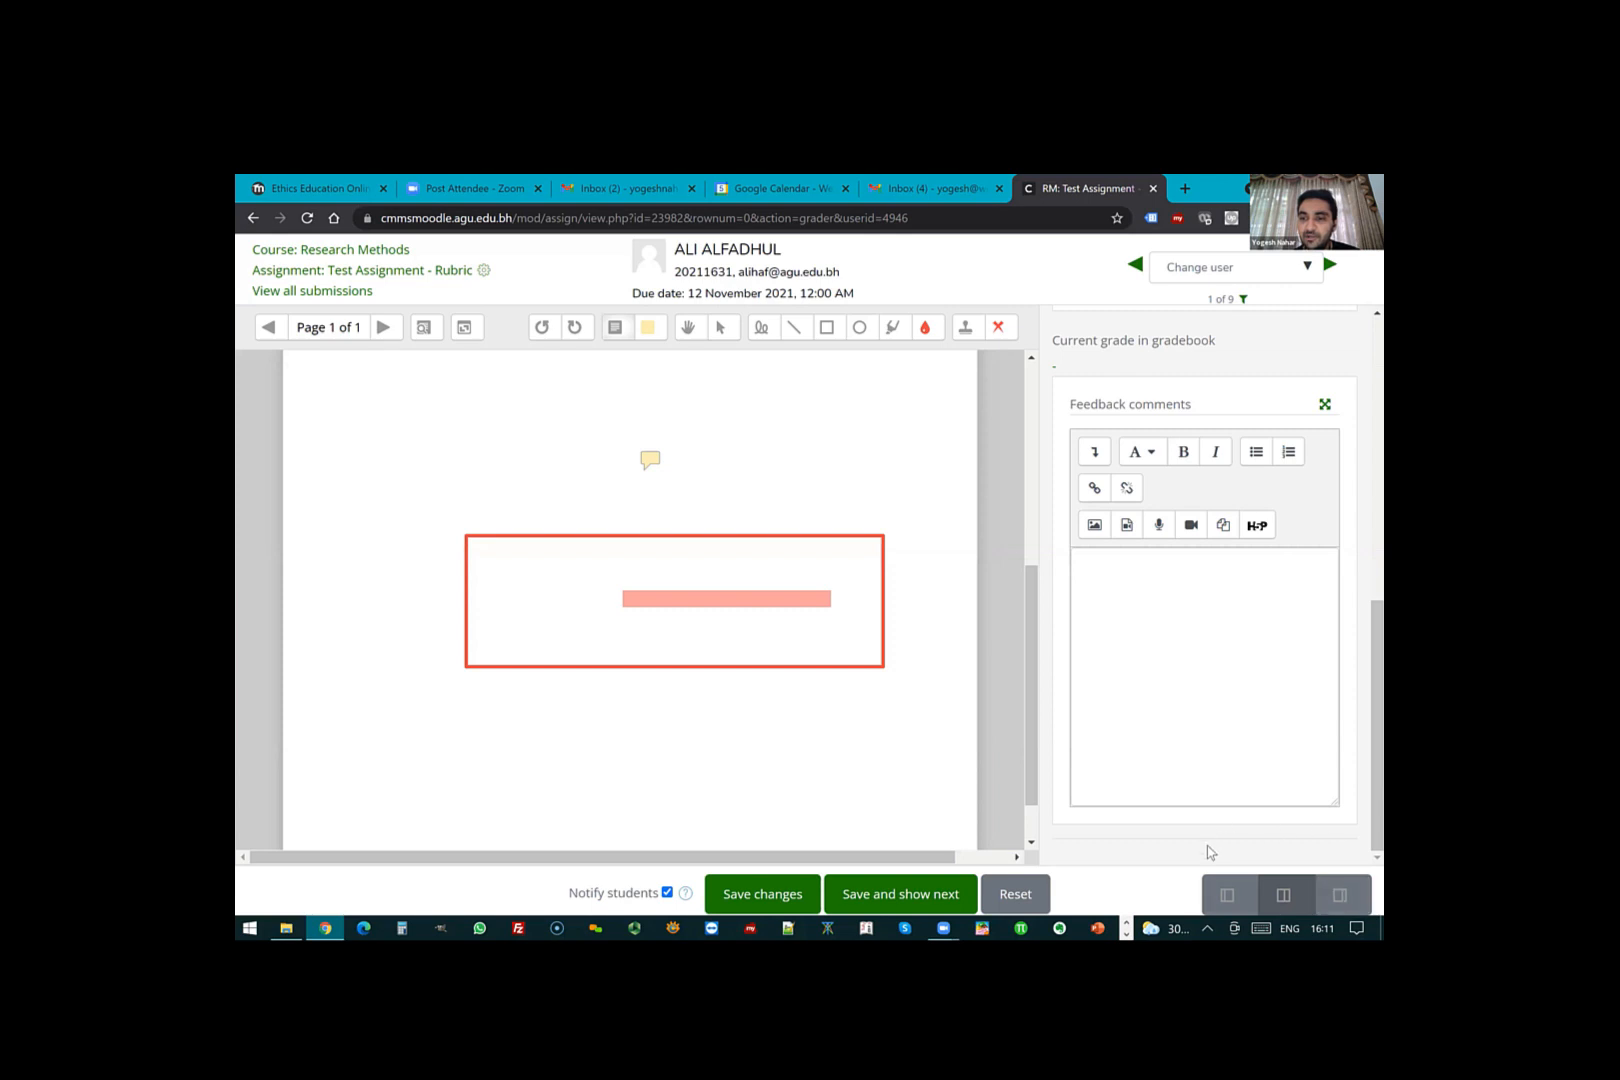
click(1232, 900)
click(1284, 895)
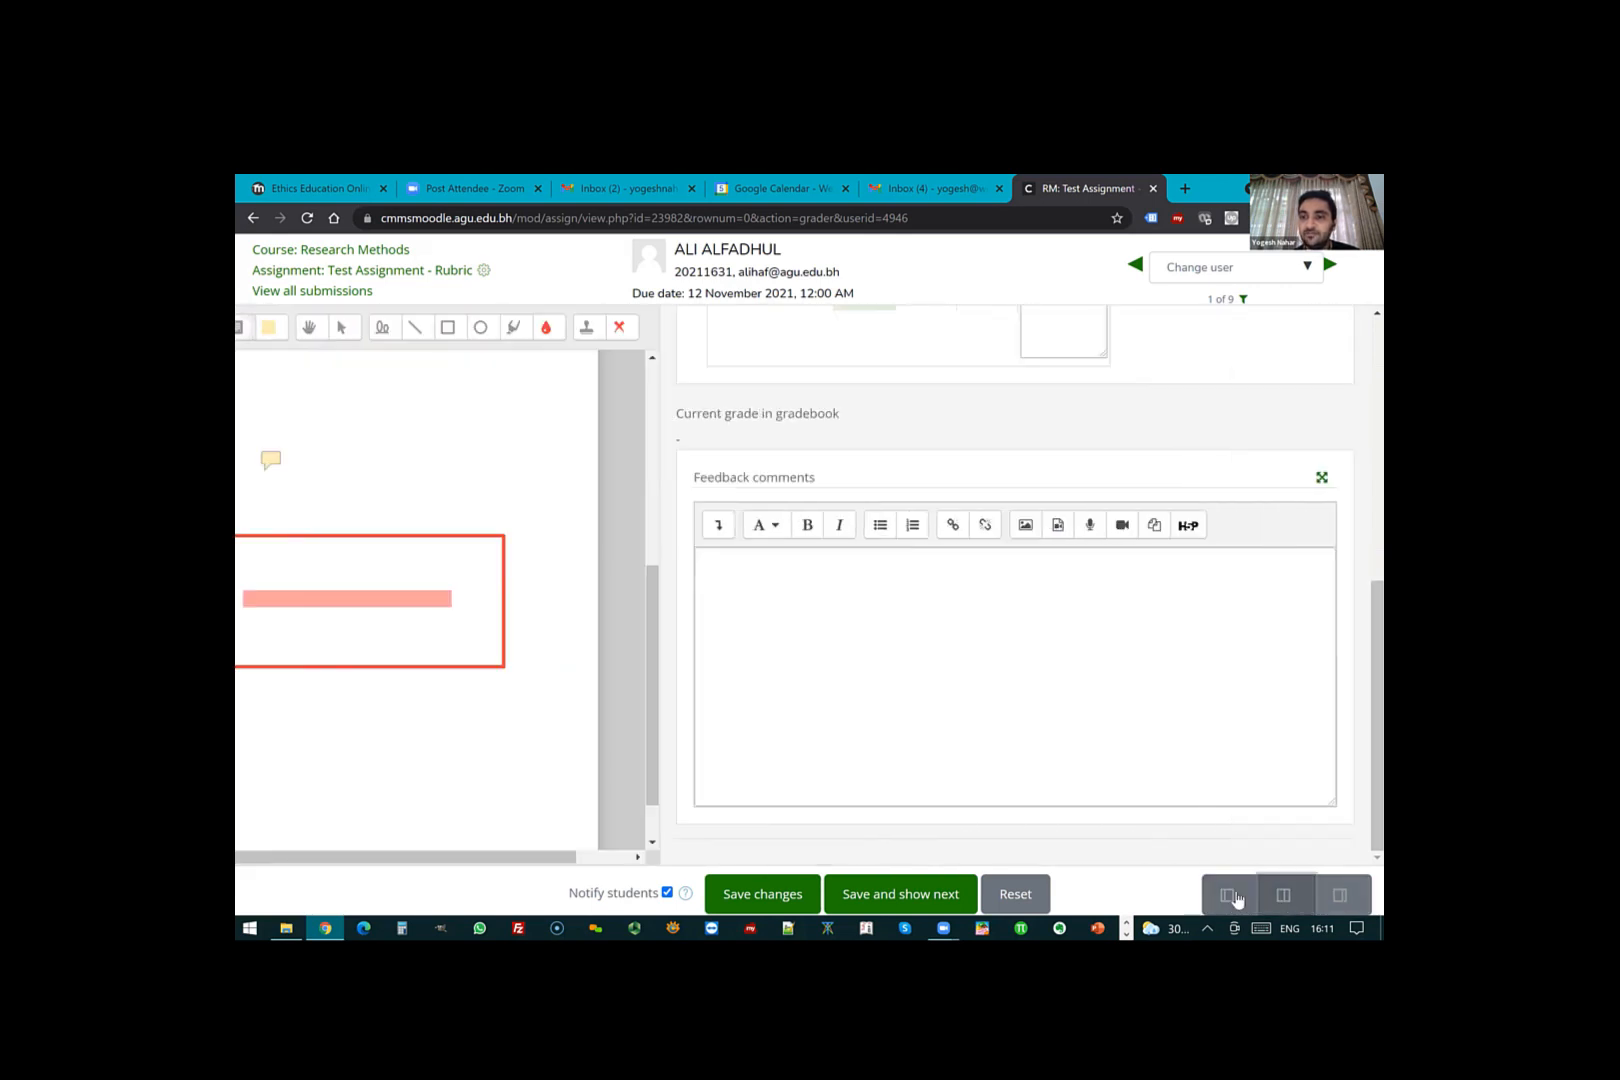
click(1227, 898)
click(1336, 897)
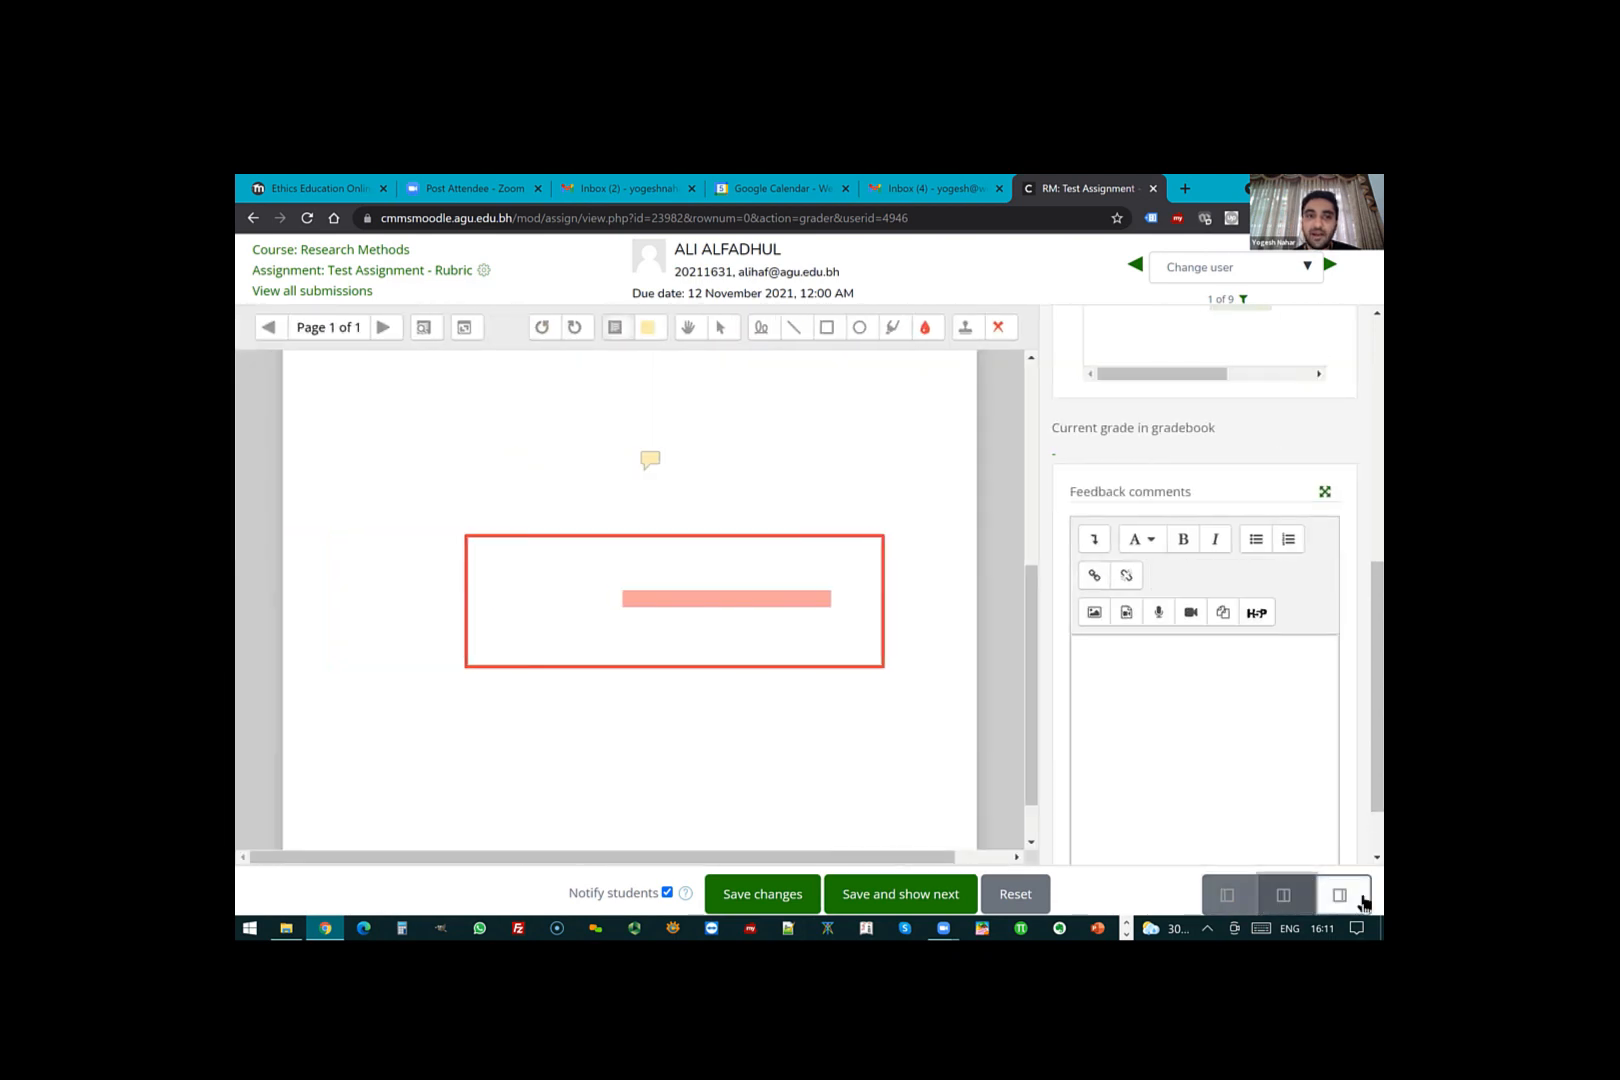
- Show only the grading area and grade the submission level 2 for criterion 1, level 3 for criterion 2 and level 1 for the third
click(1225, 897)
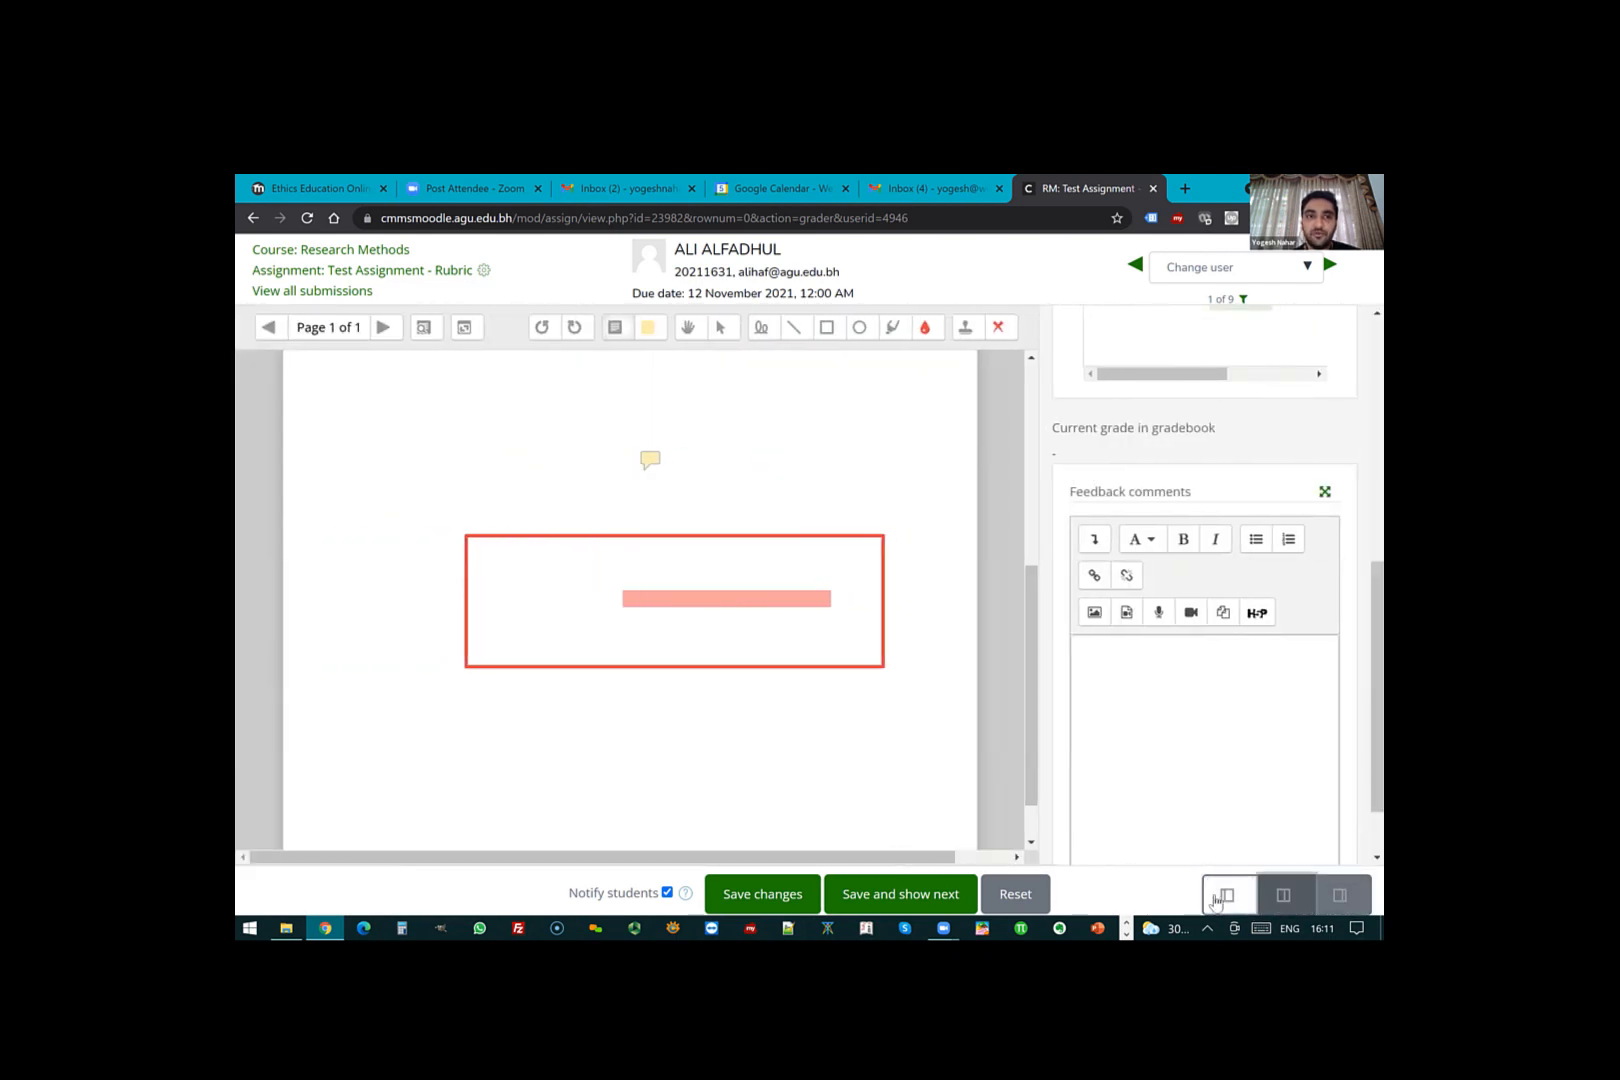
scroll(1046, 724, up, 6)
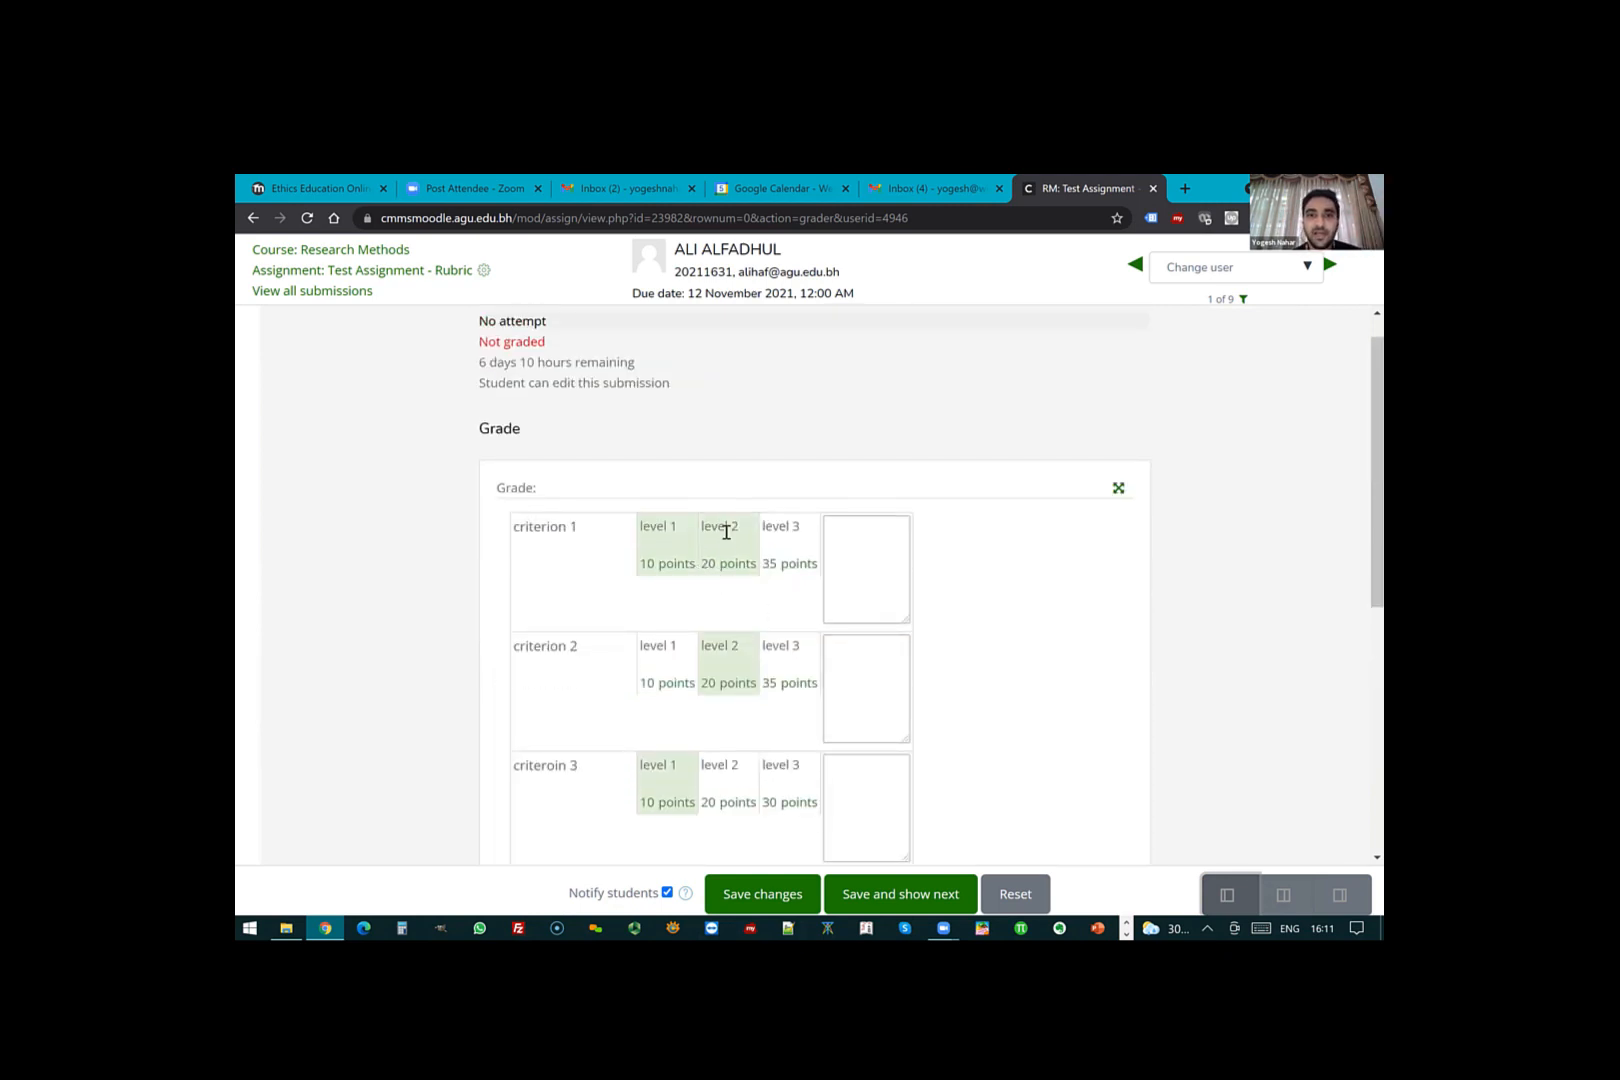
click(727, 545)
click(792, 650)
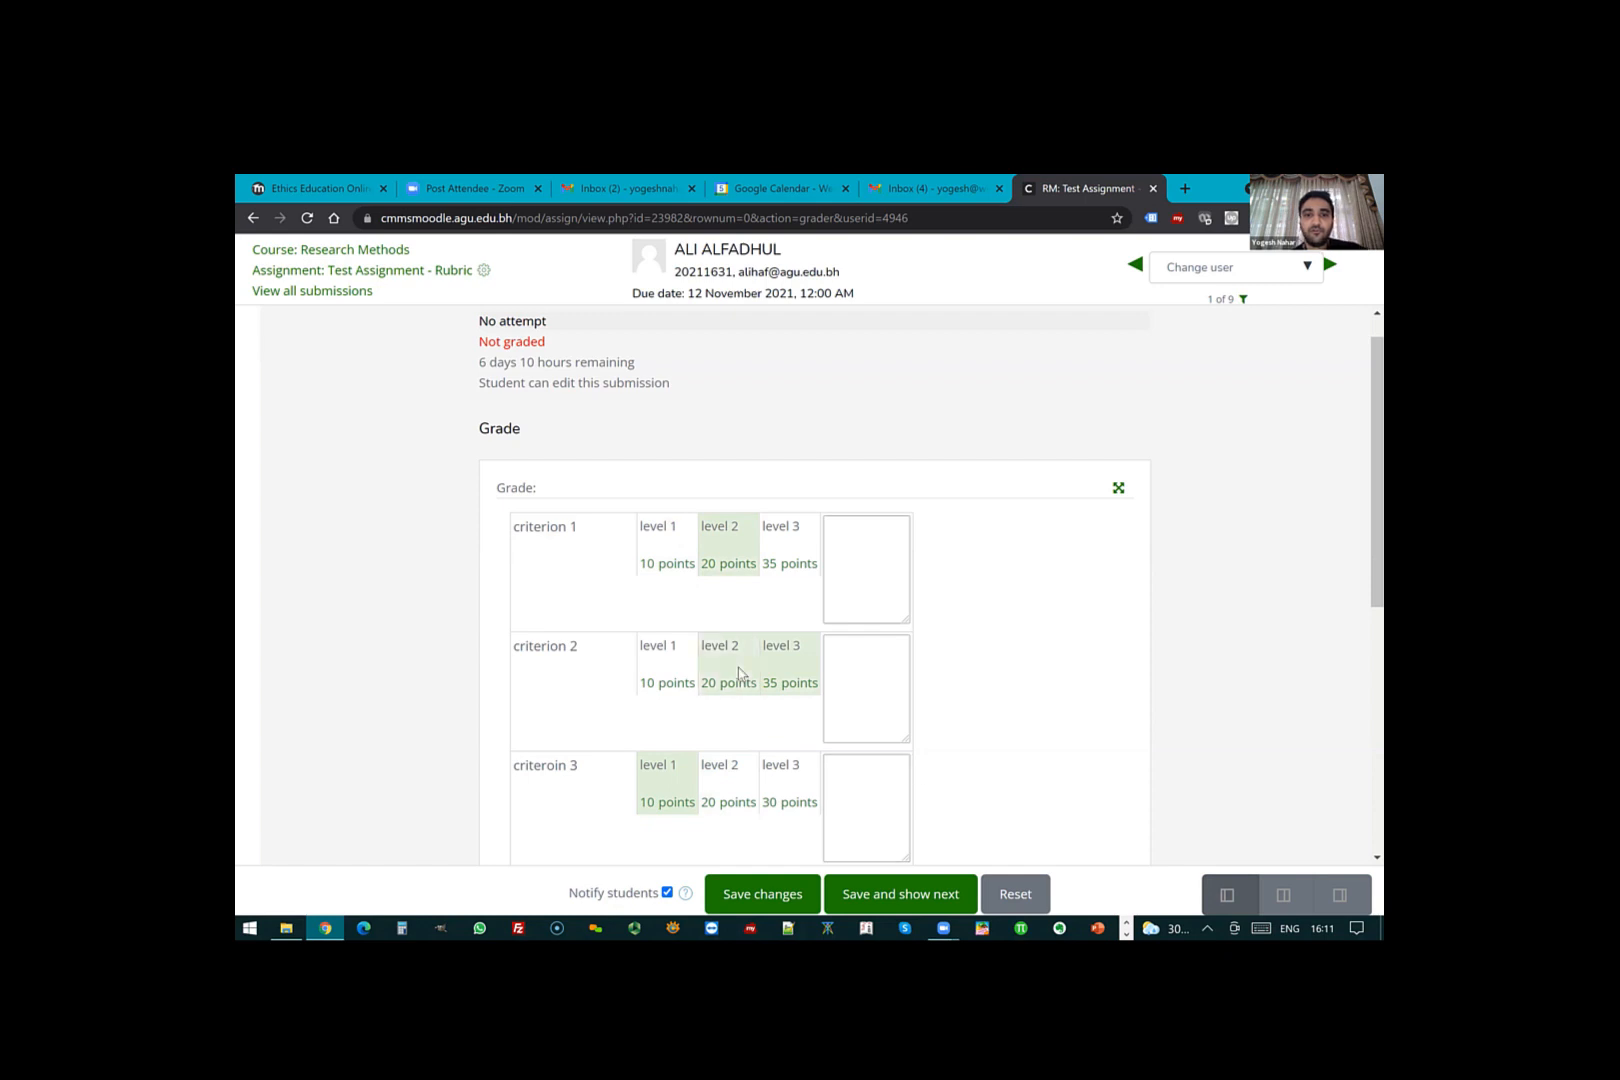
click(681, 784)
scroll(748, 680, down, 5)
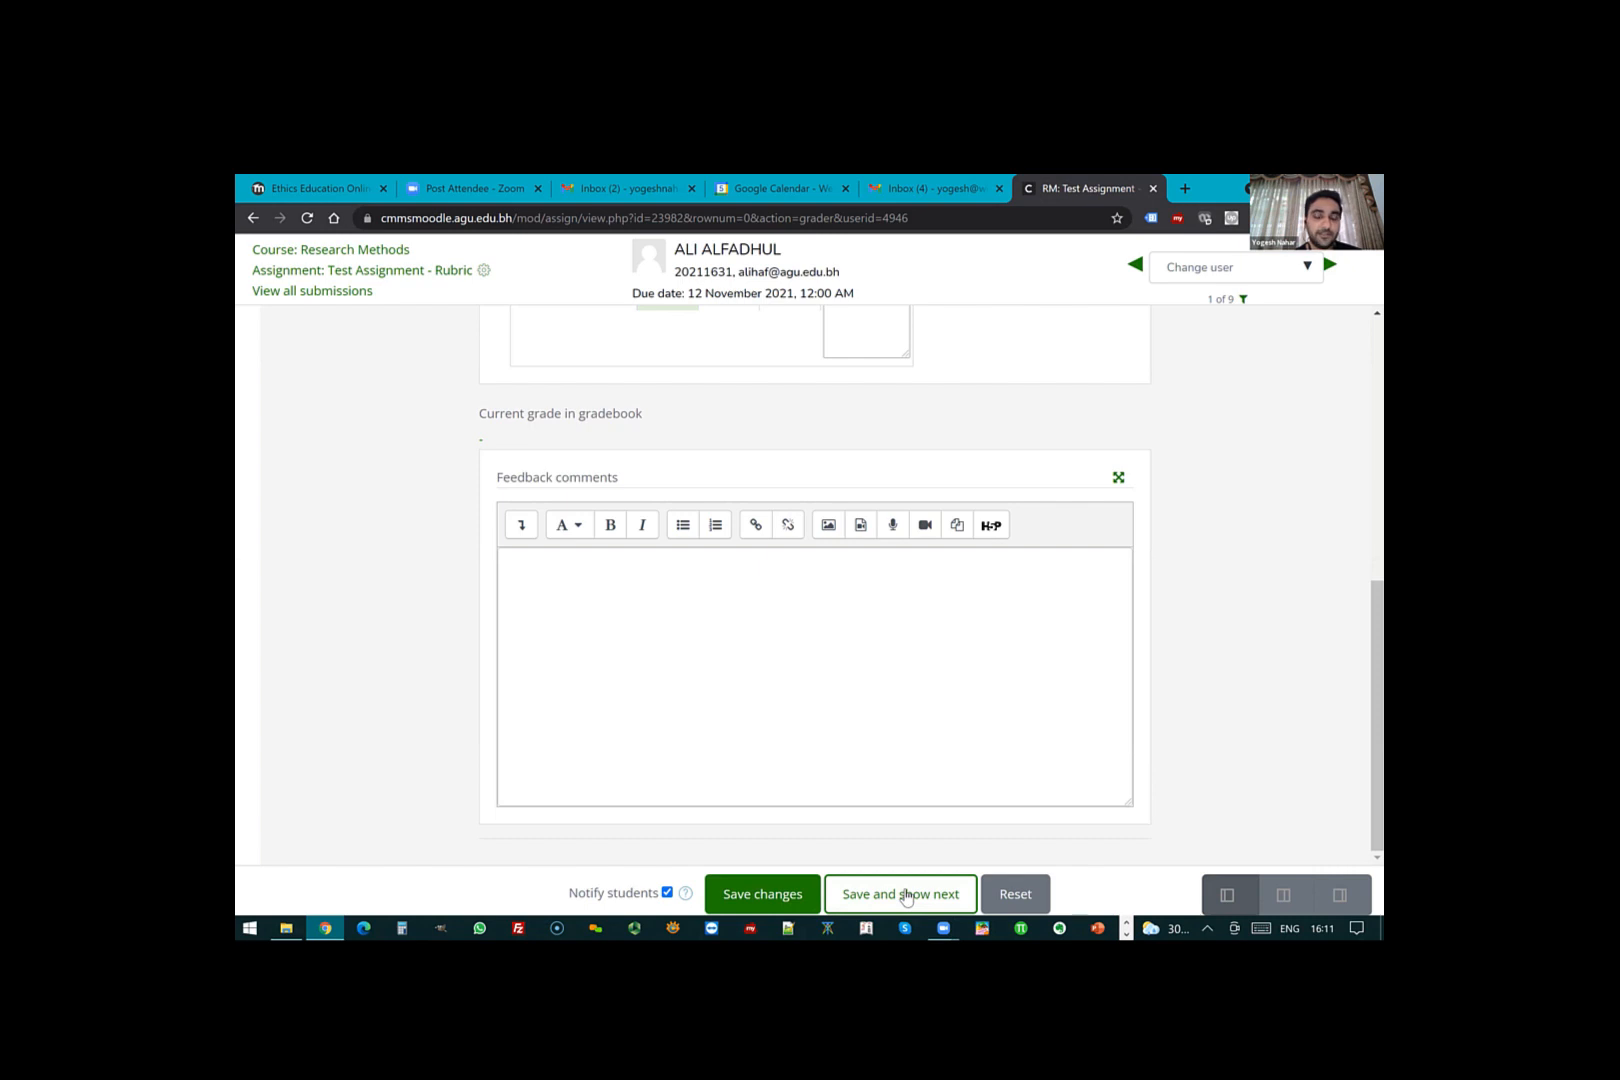
- Reset the unsaved grading and display the submission page side by side with the rubric
click(1015, 896)
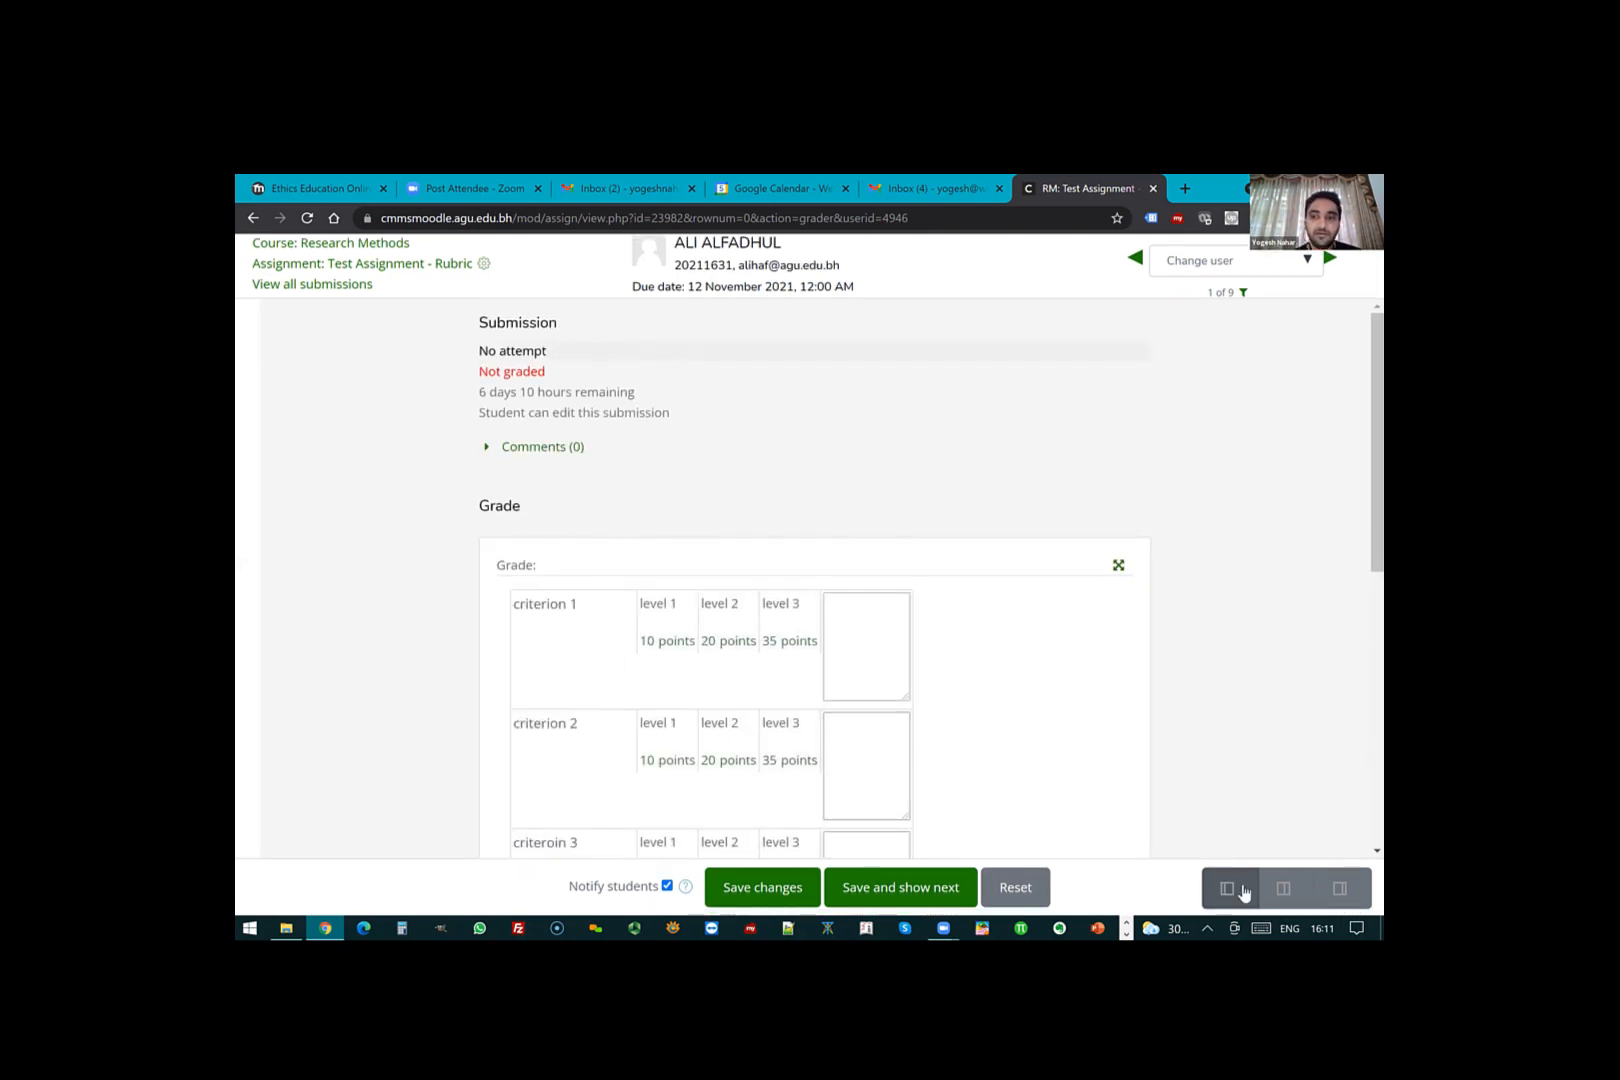
click(1285, 890)
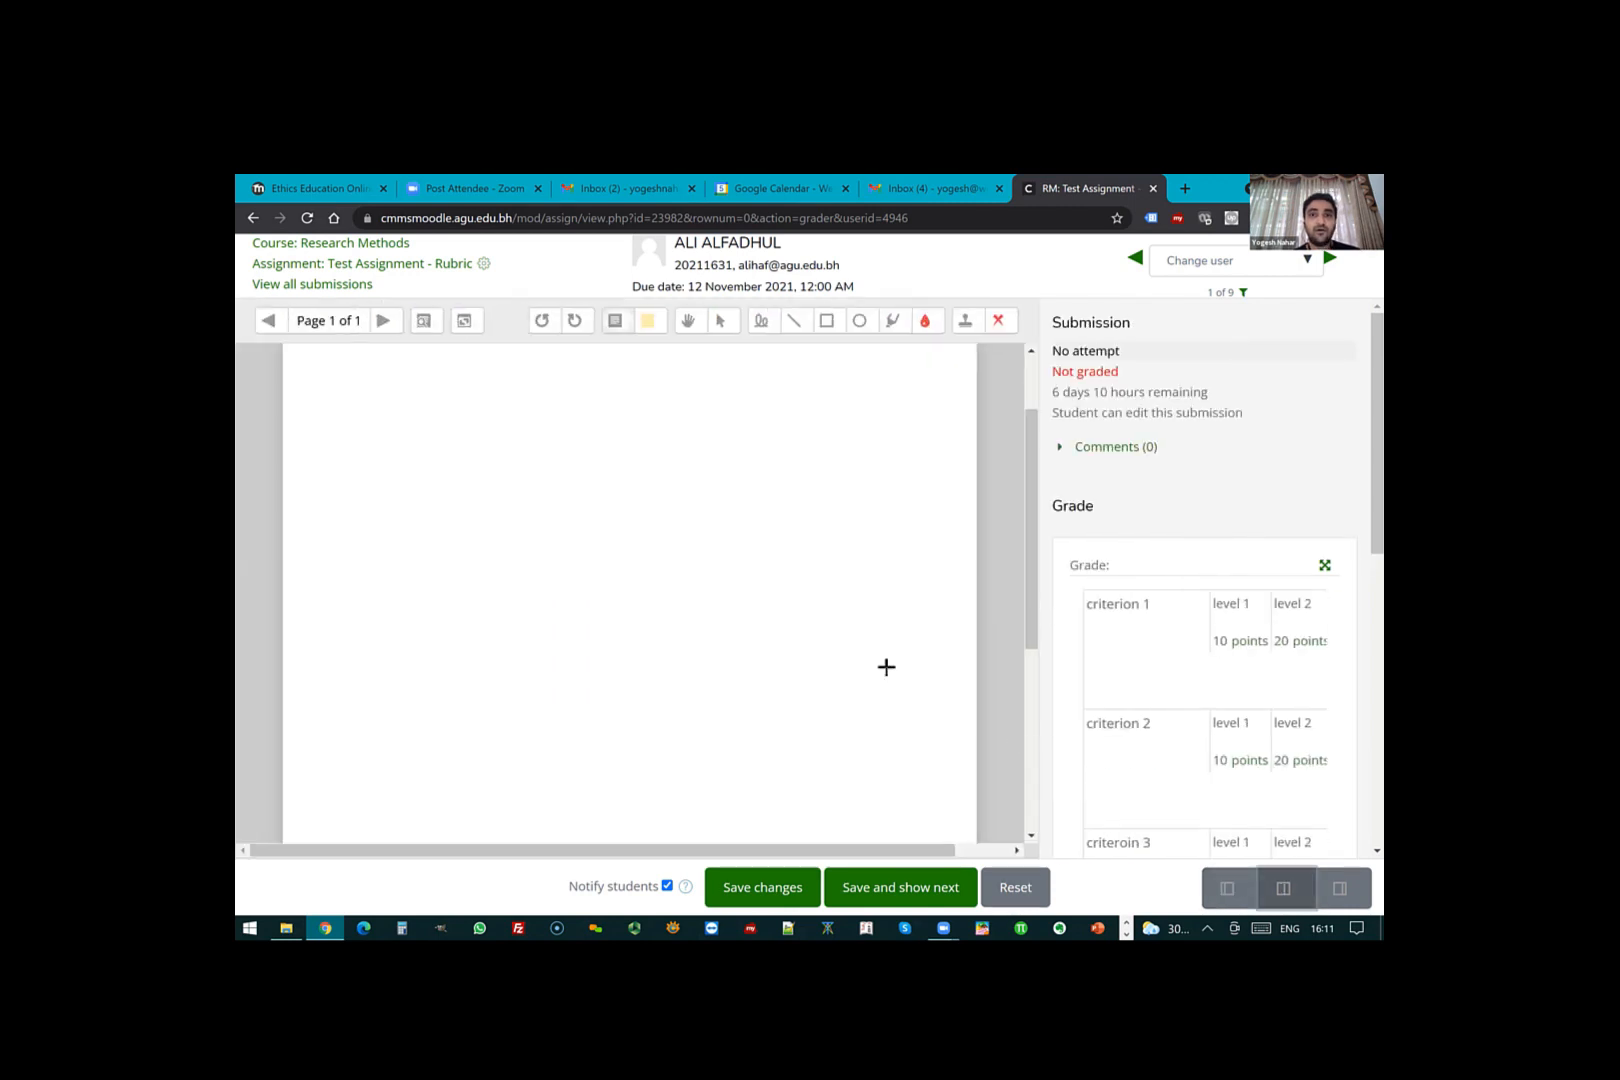
scroll(886, 666, down, 4)
scroll(886, 664, up, 8)
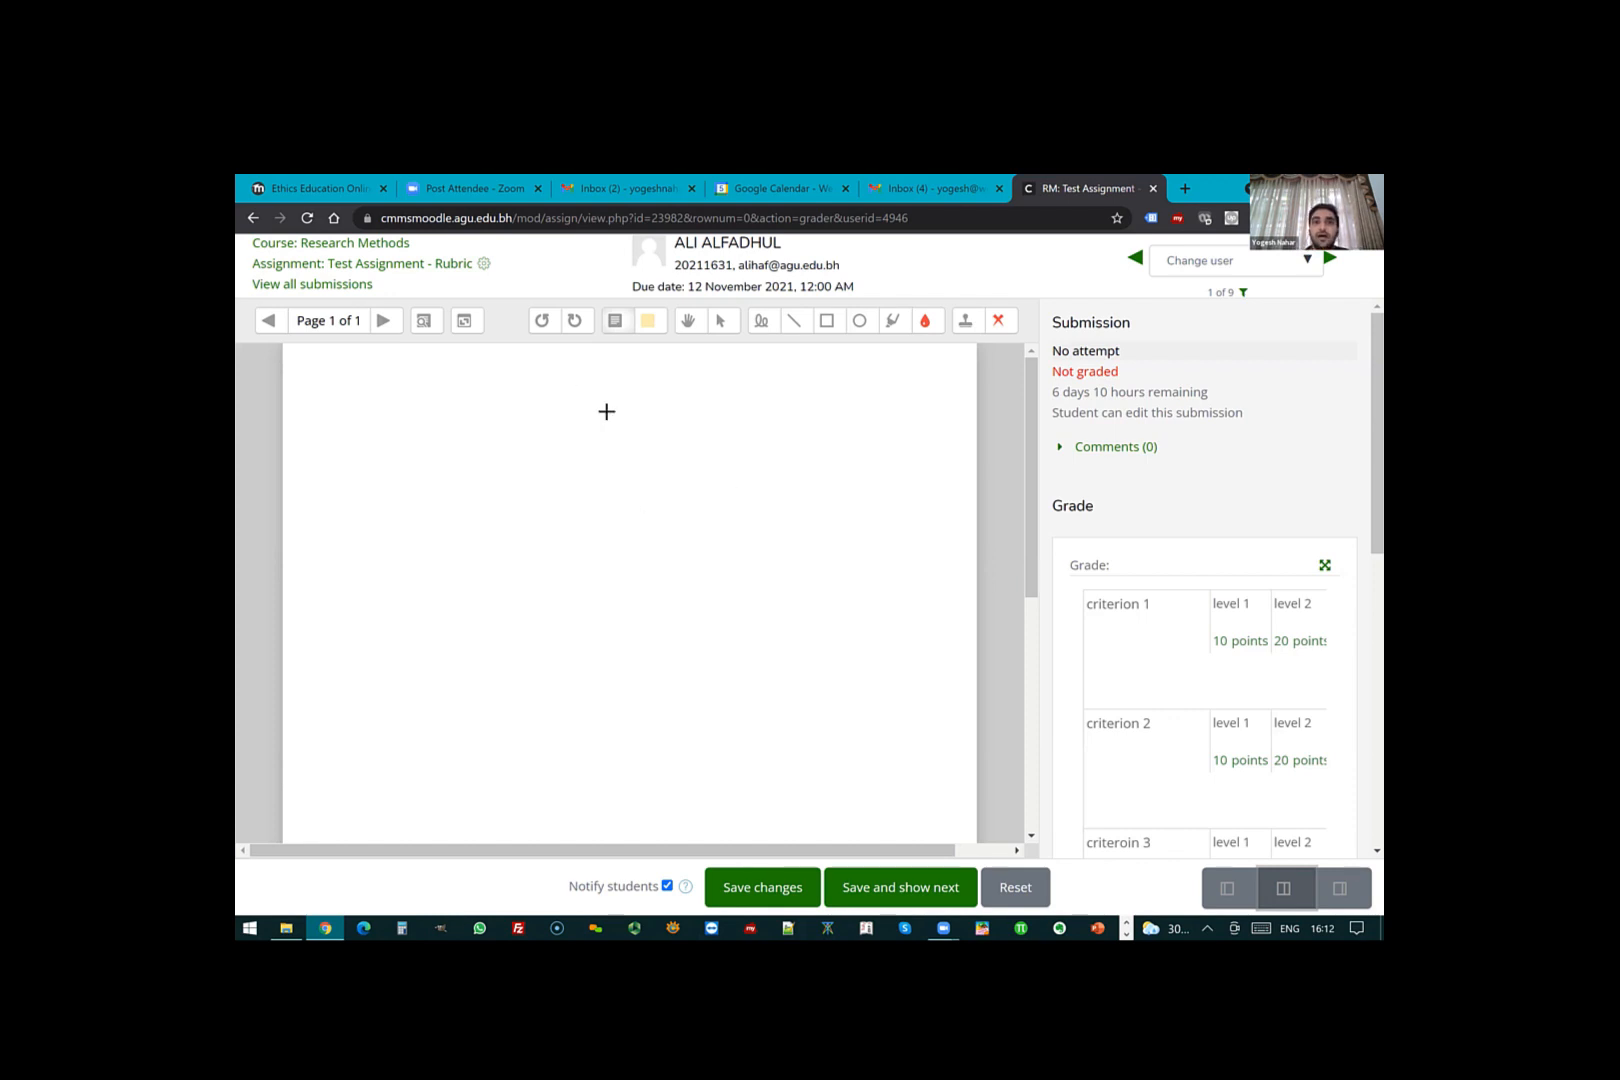
- Go back to the Research Methods course page and open Test Assignment - Rubric from the Introduction section's graded activities
click(384, 261)
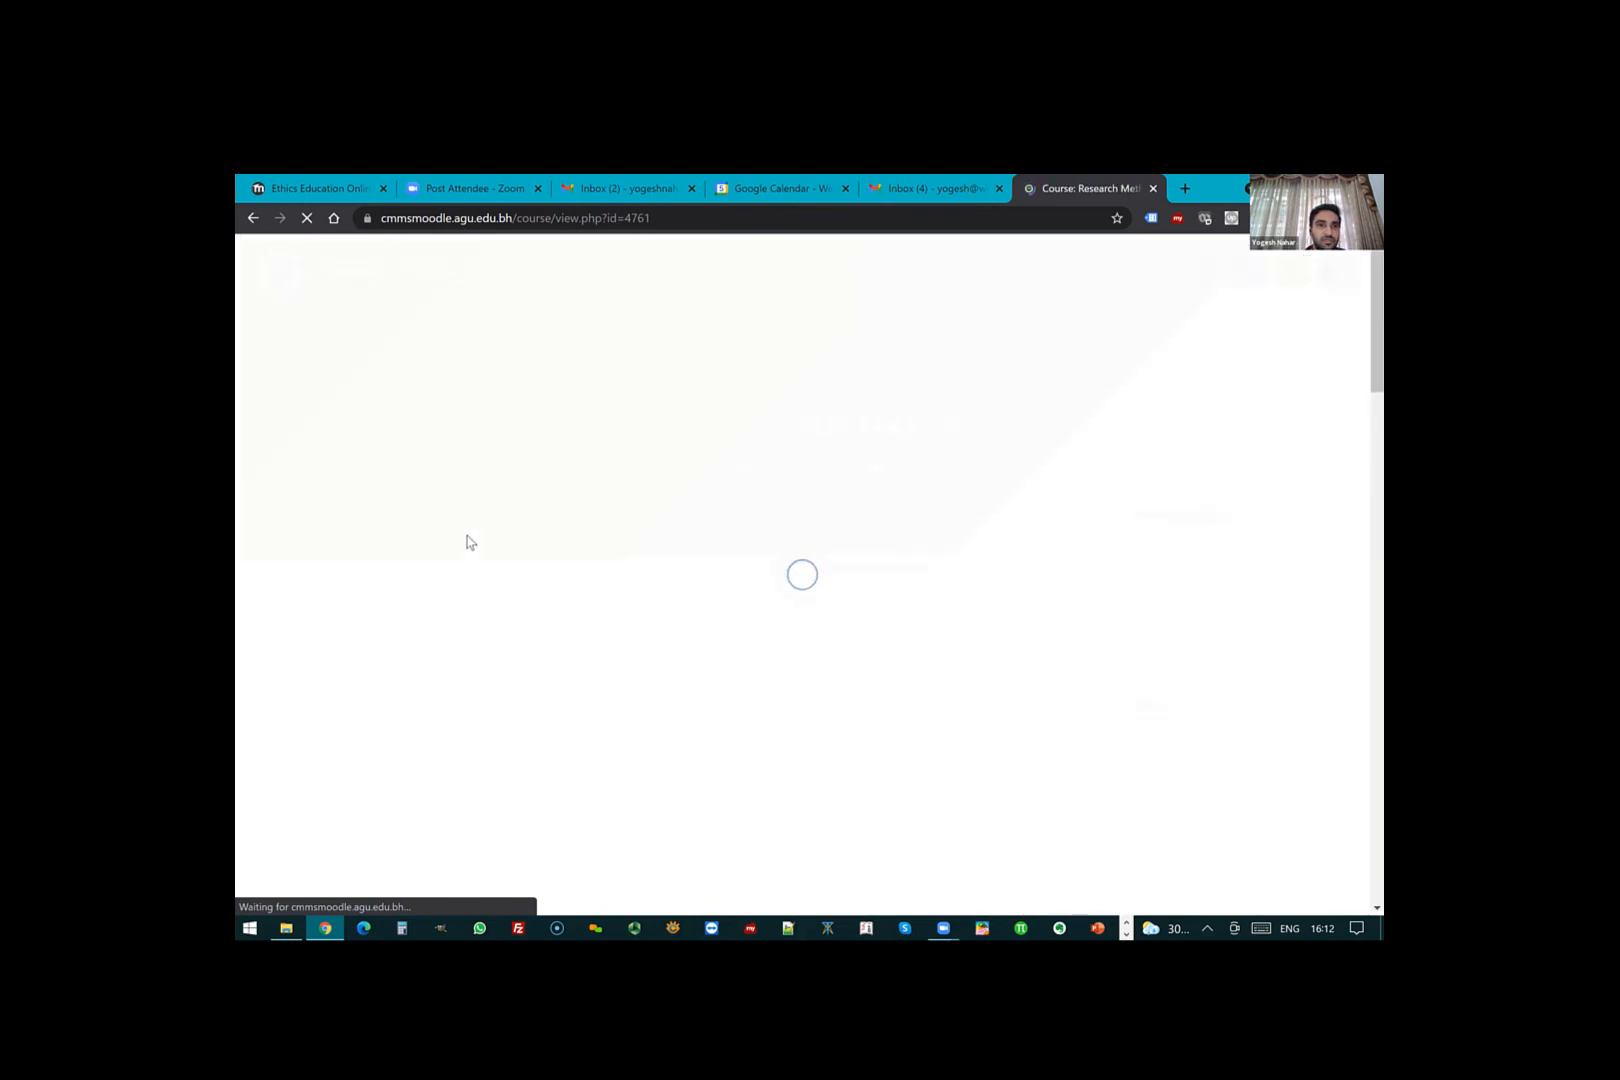
scroll(508, 629, down, 4)
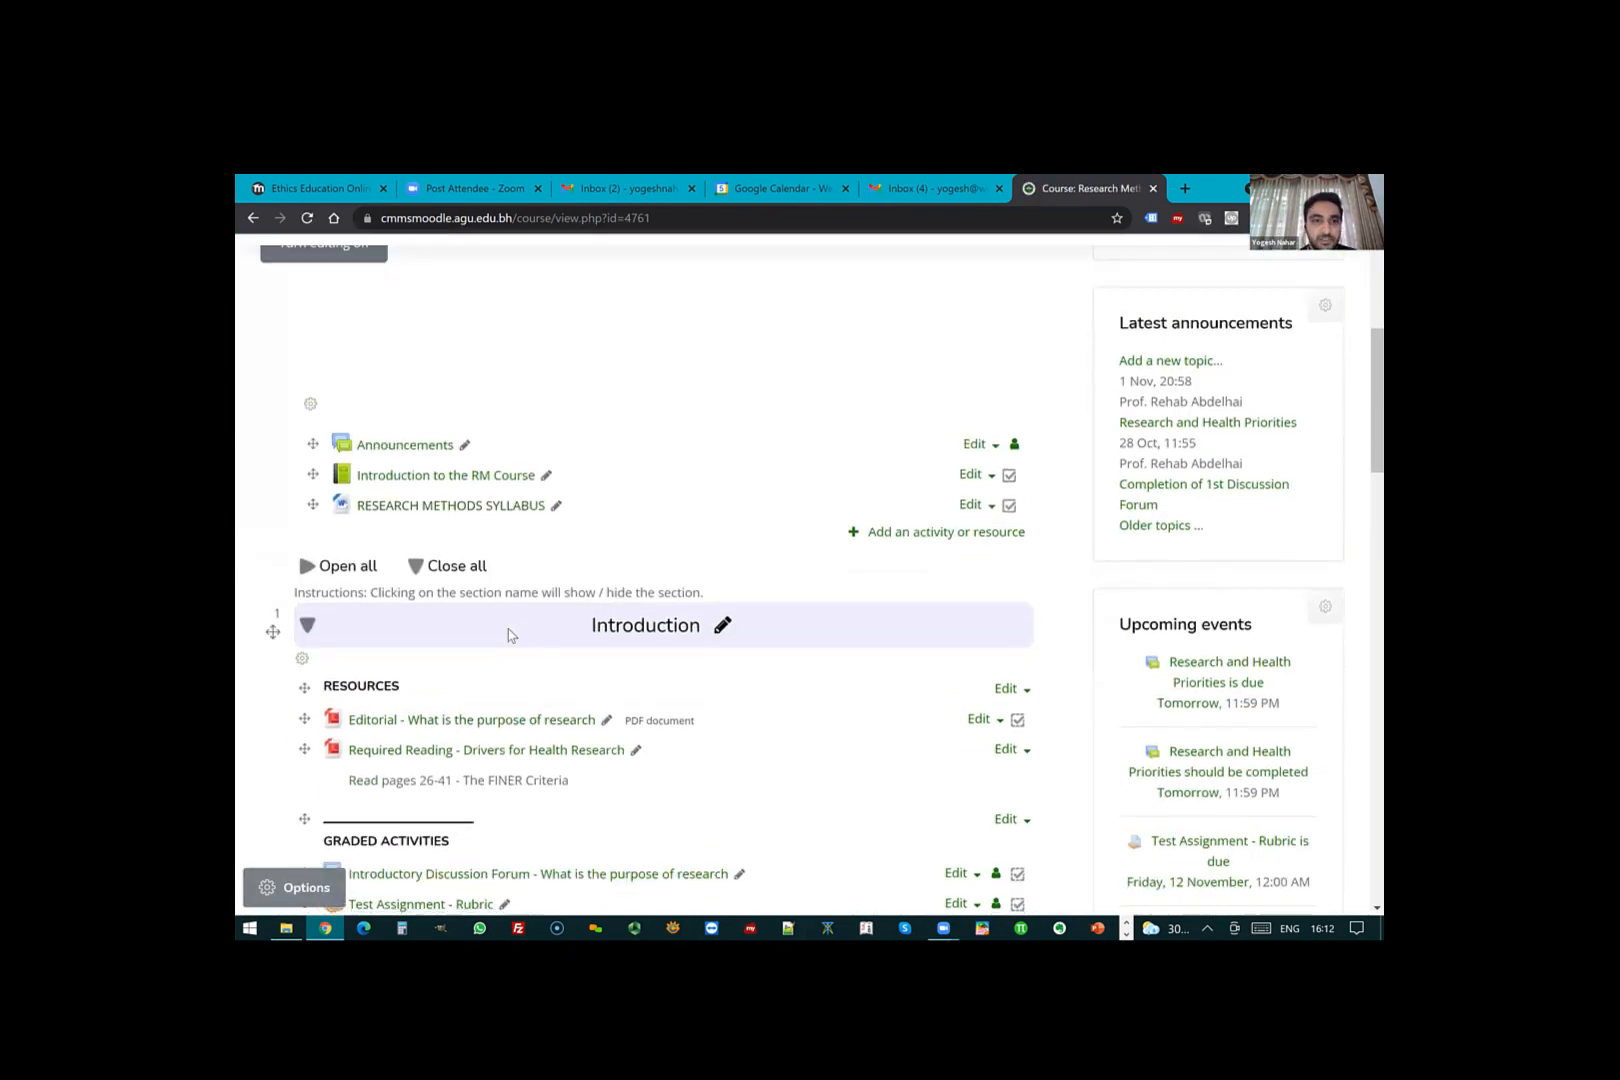
scroll(473, 470, down, 2)
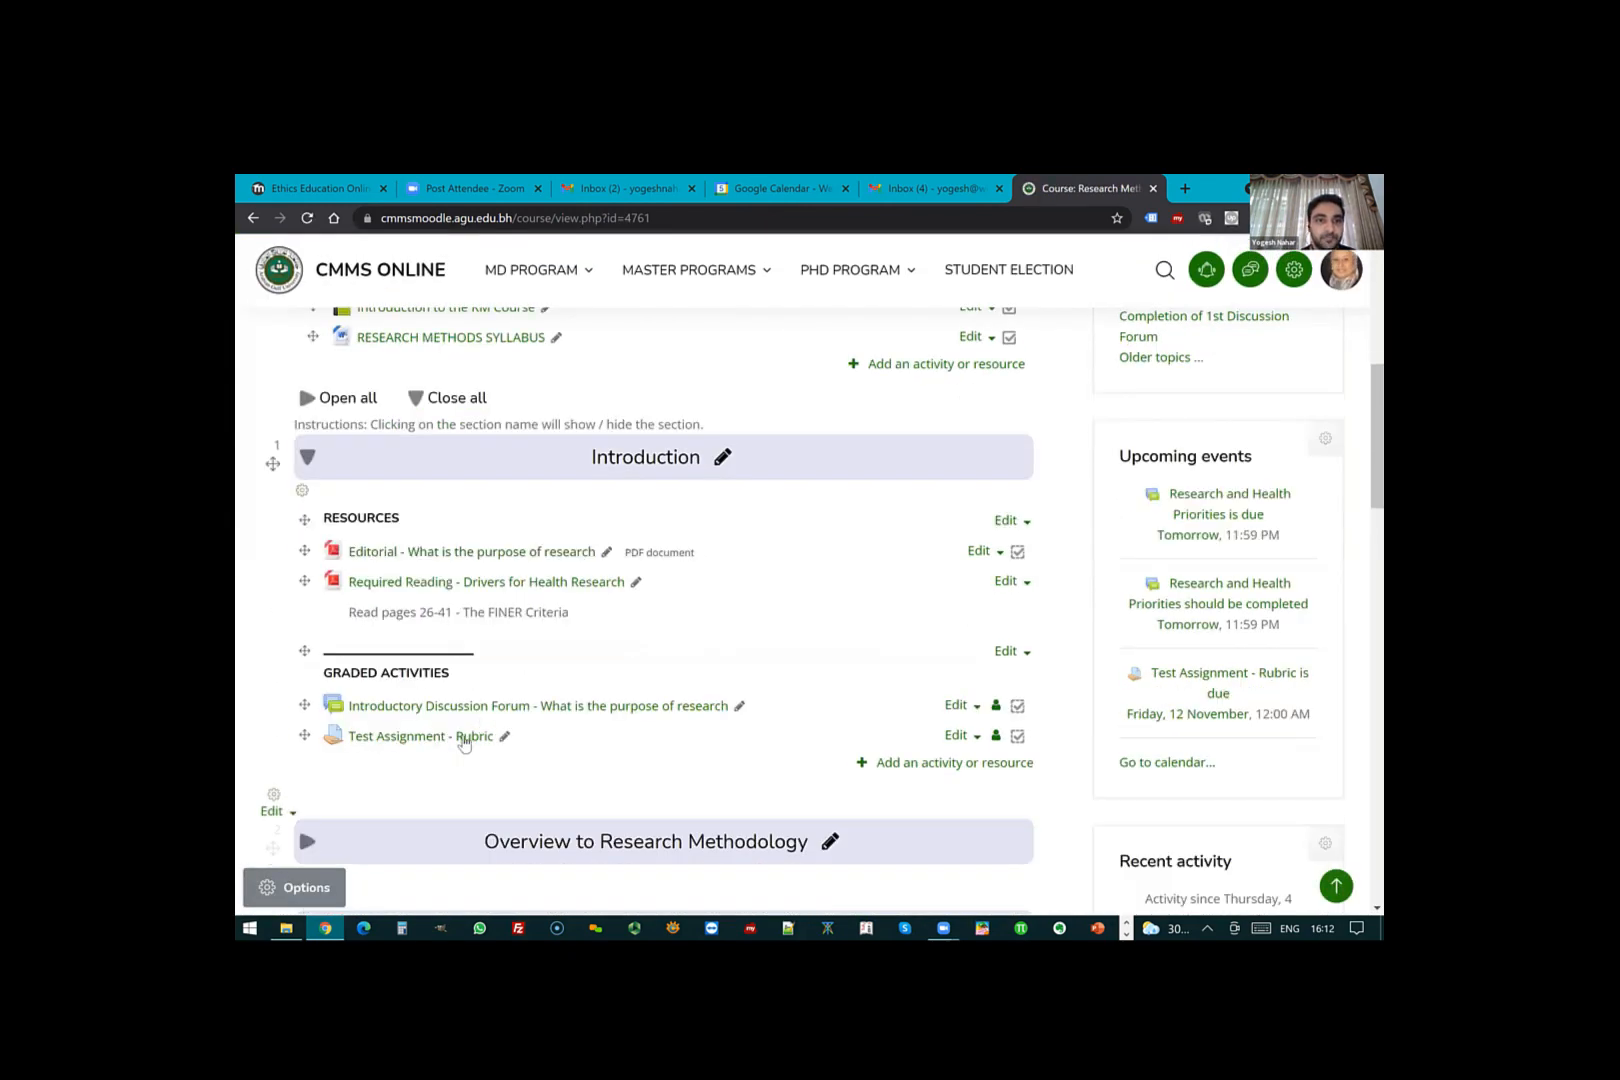
click(463, 738)
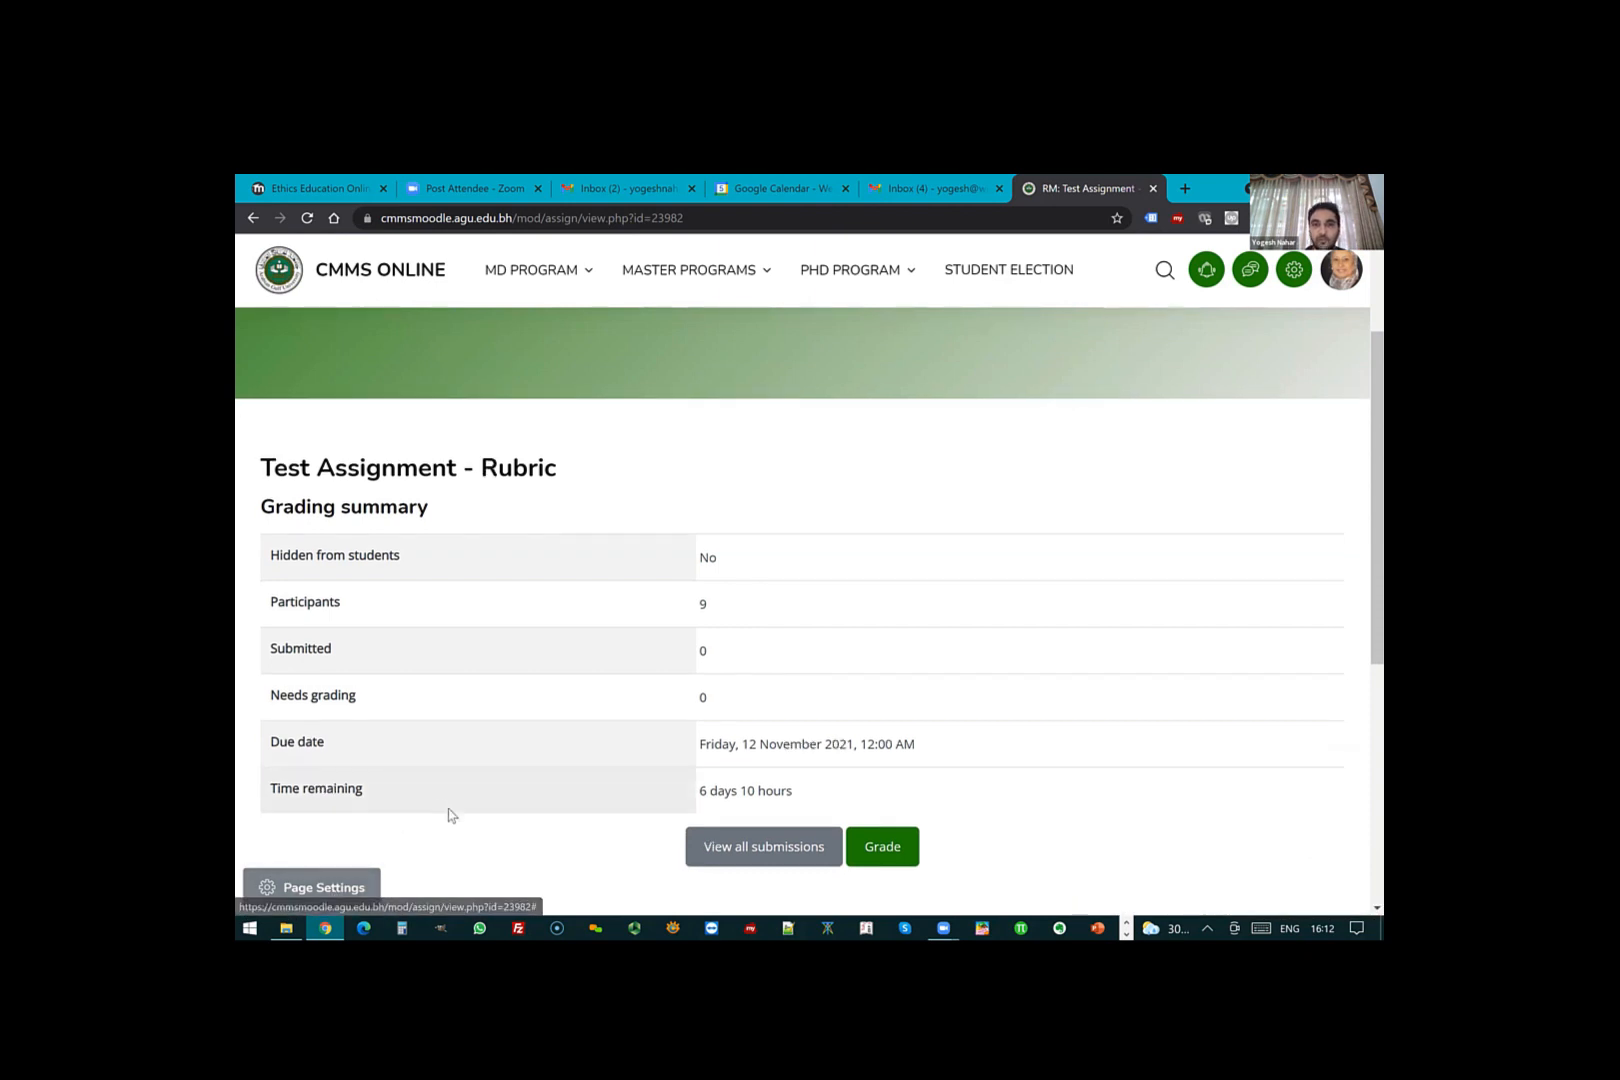
scroll(448, 817, down, 2)
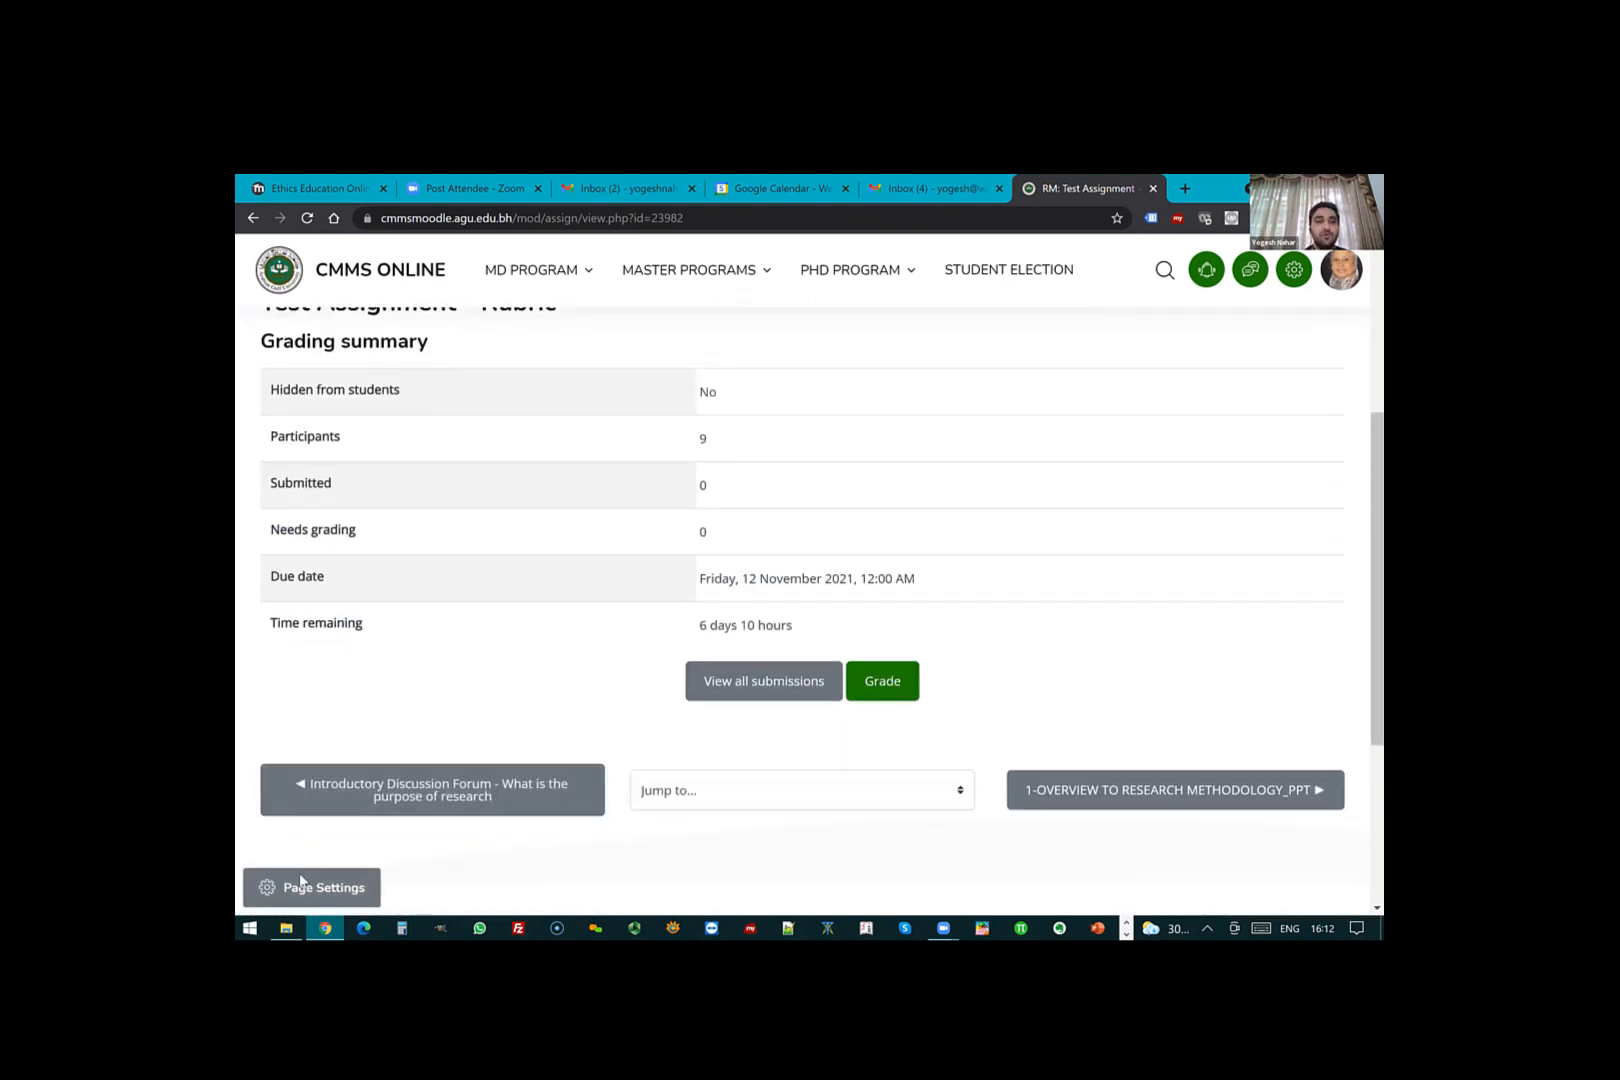
- Open the group overrides page of Test Assignment - Rubric
click(313, 890)
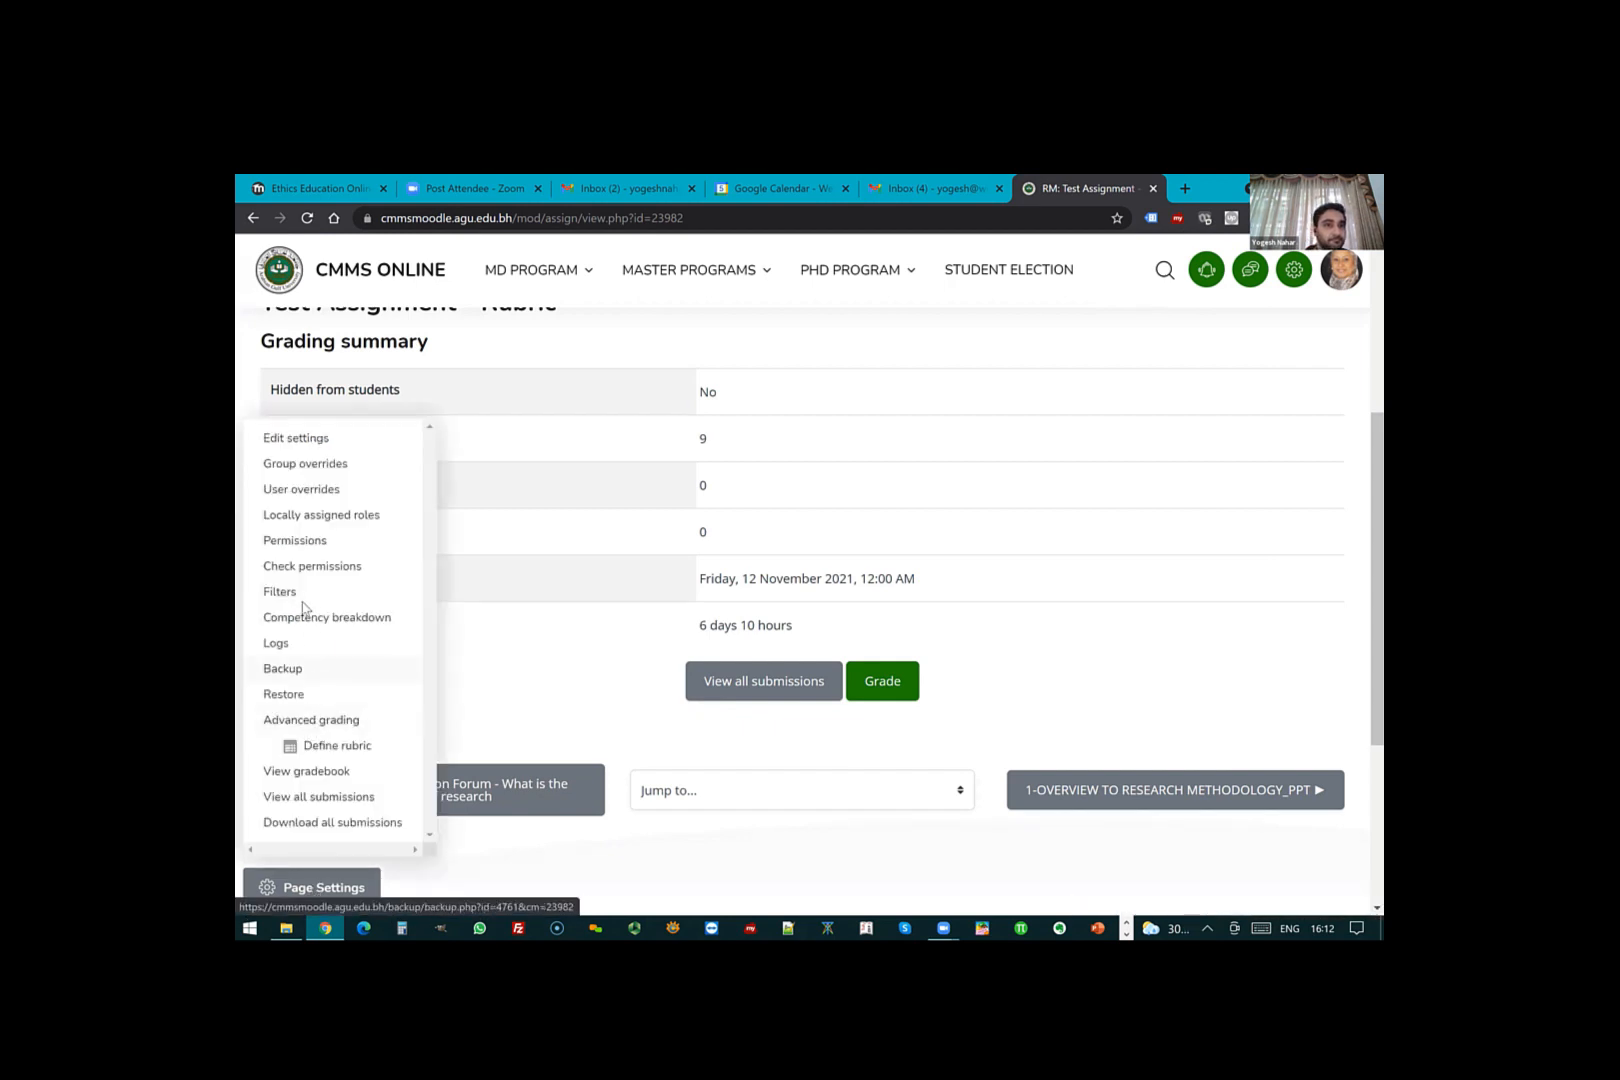
scroll(314, 640, down, 3)
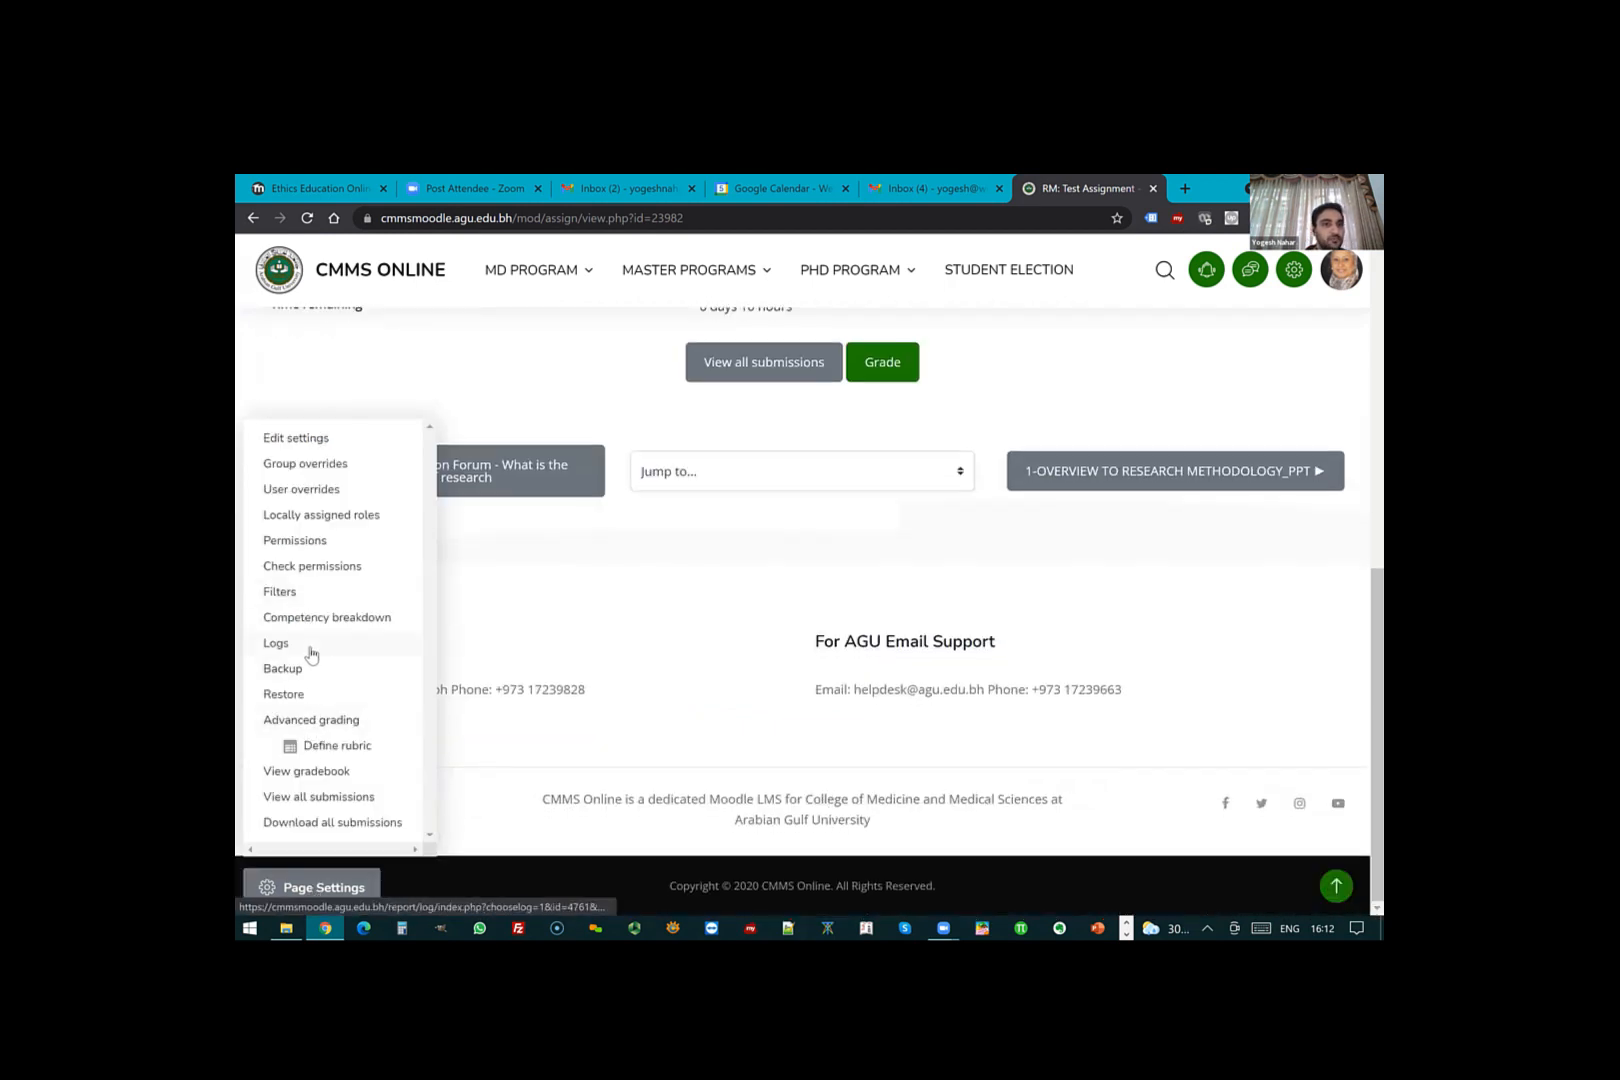
scroll(311, 654, up, 2)
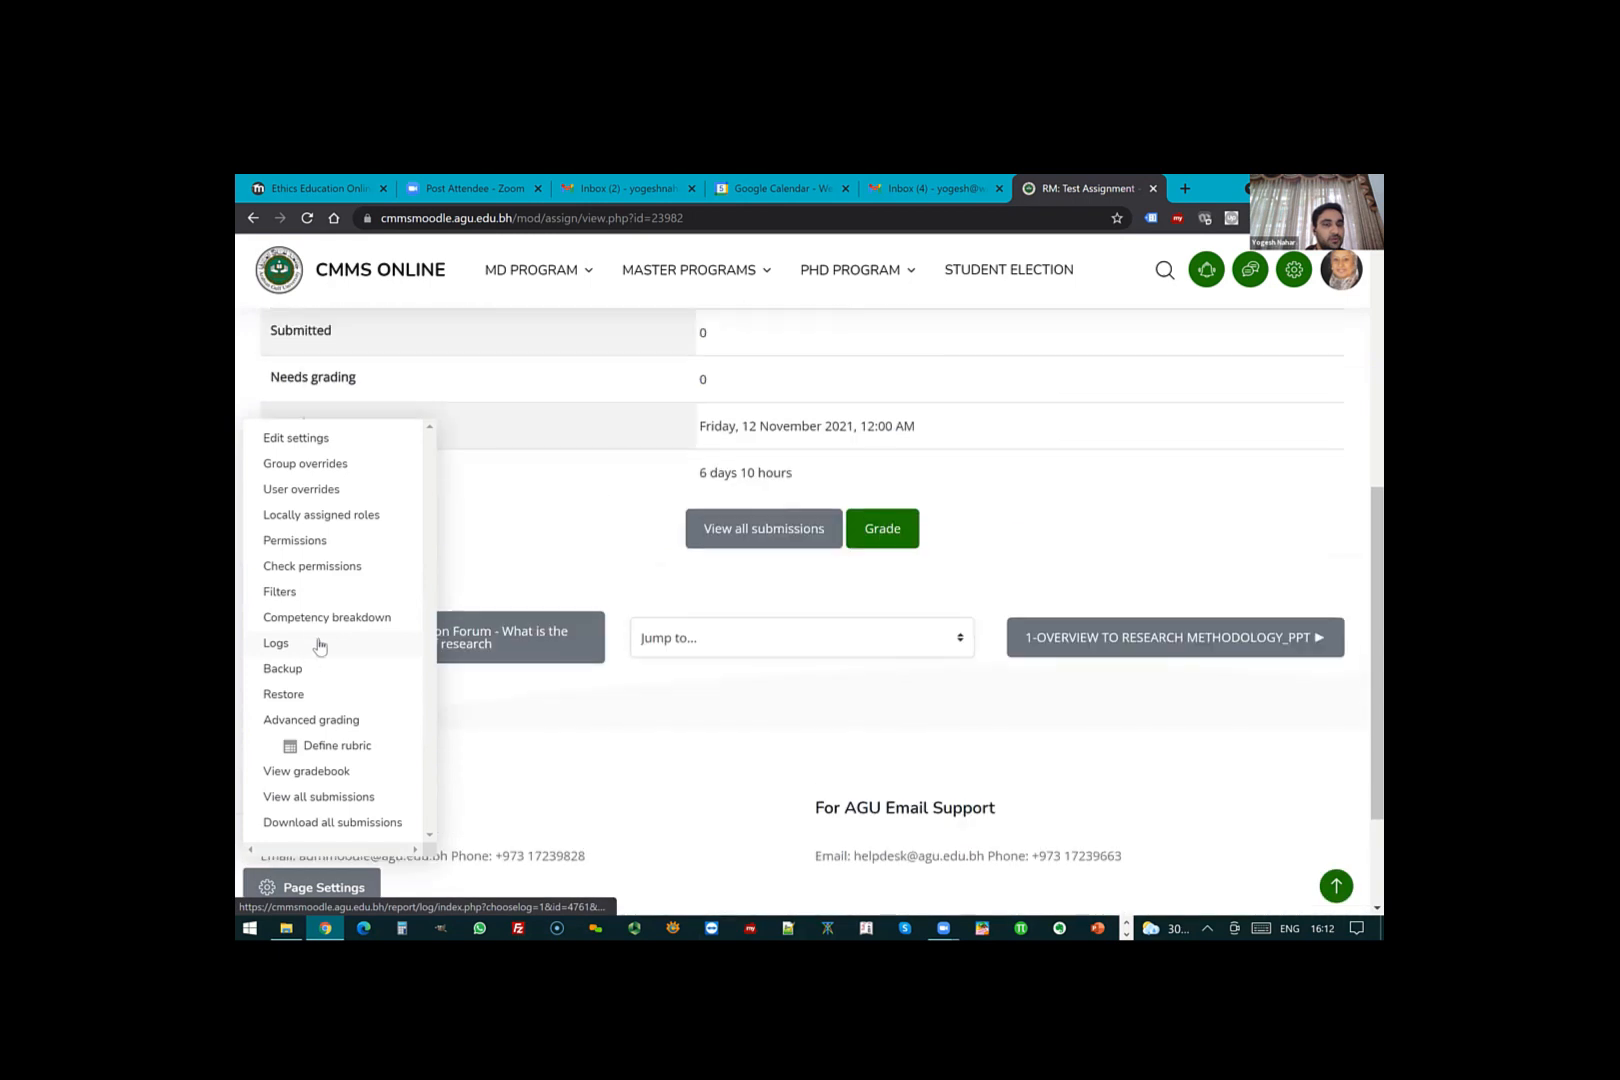
click(314, 466)
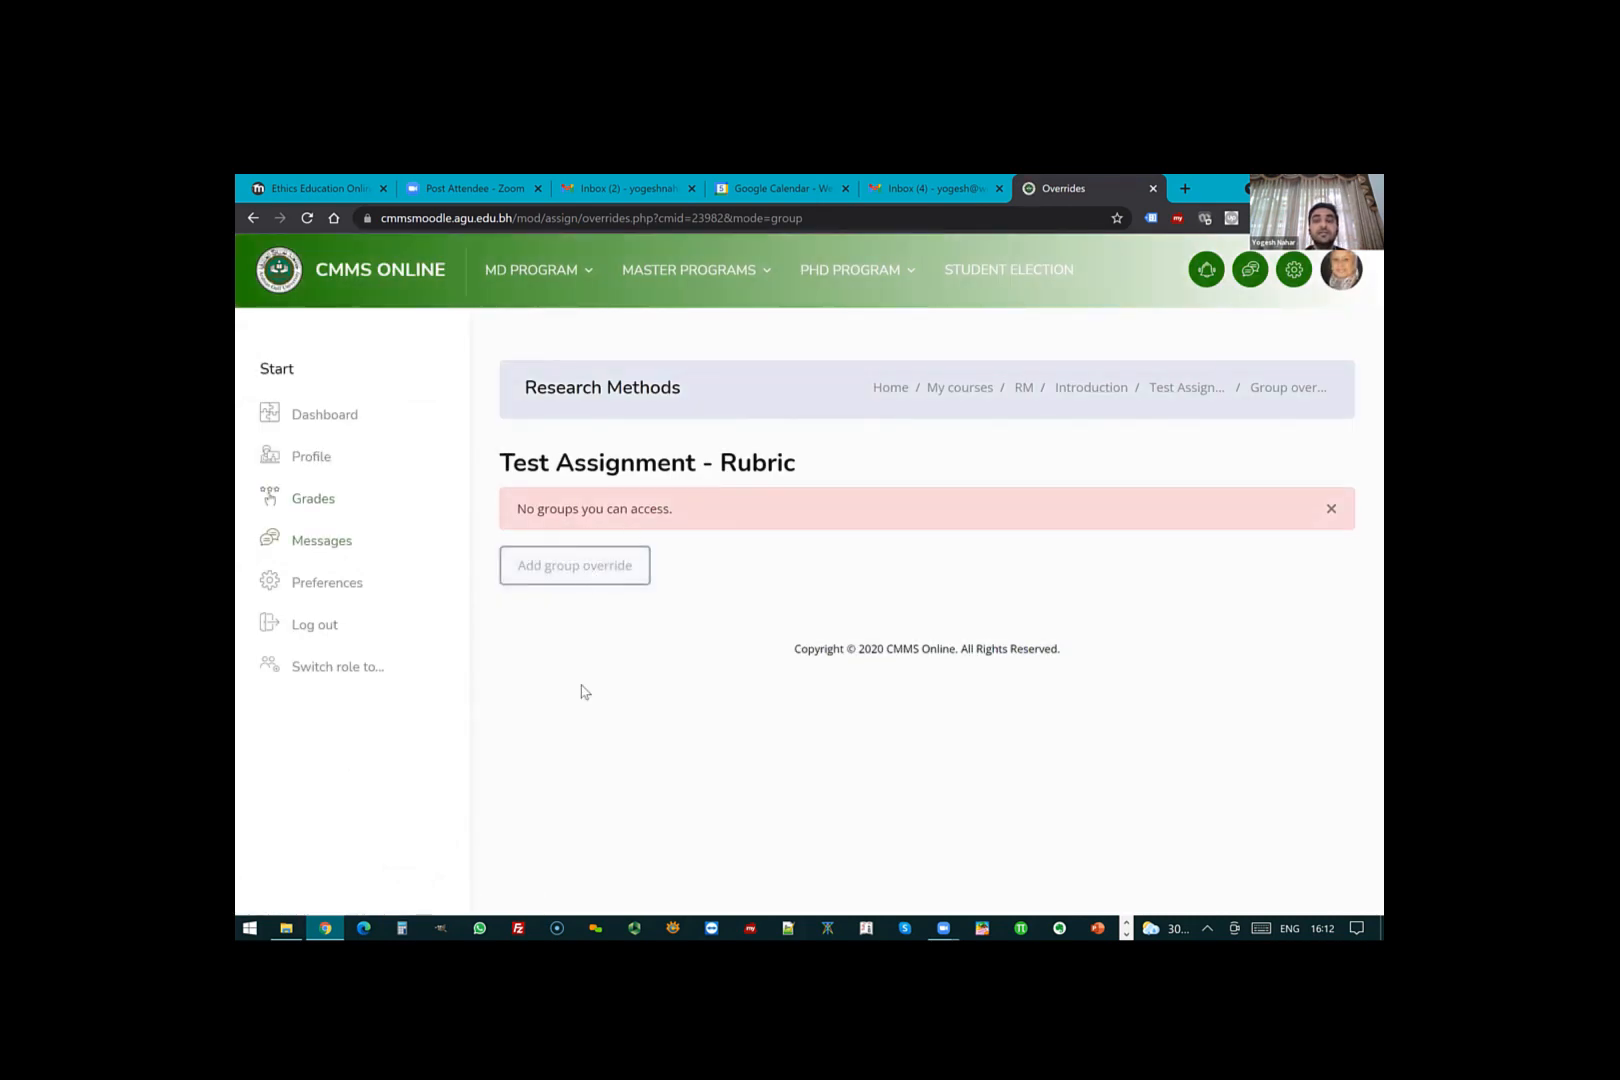
- Return to the Research Methods course page and collapse the Introduction section
key(alt+Left)
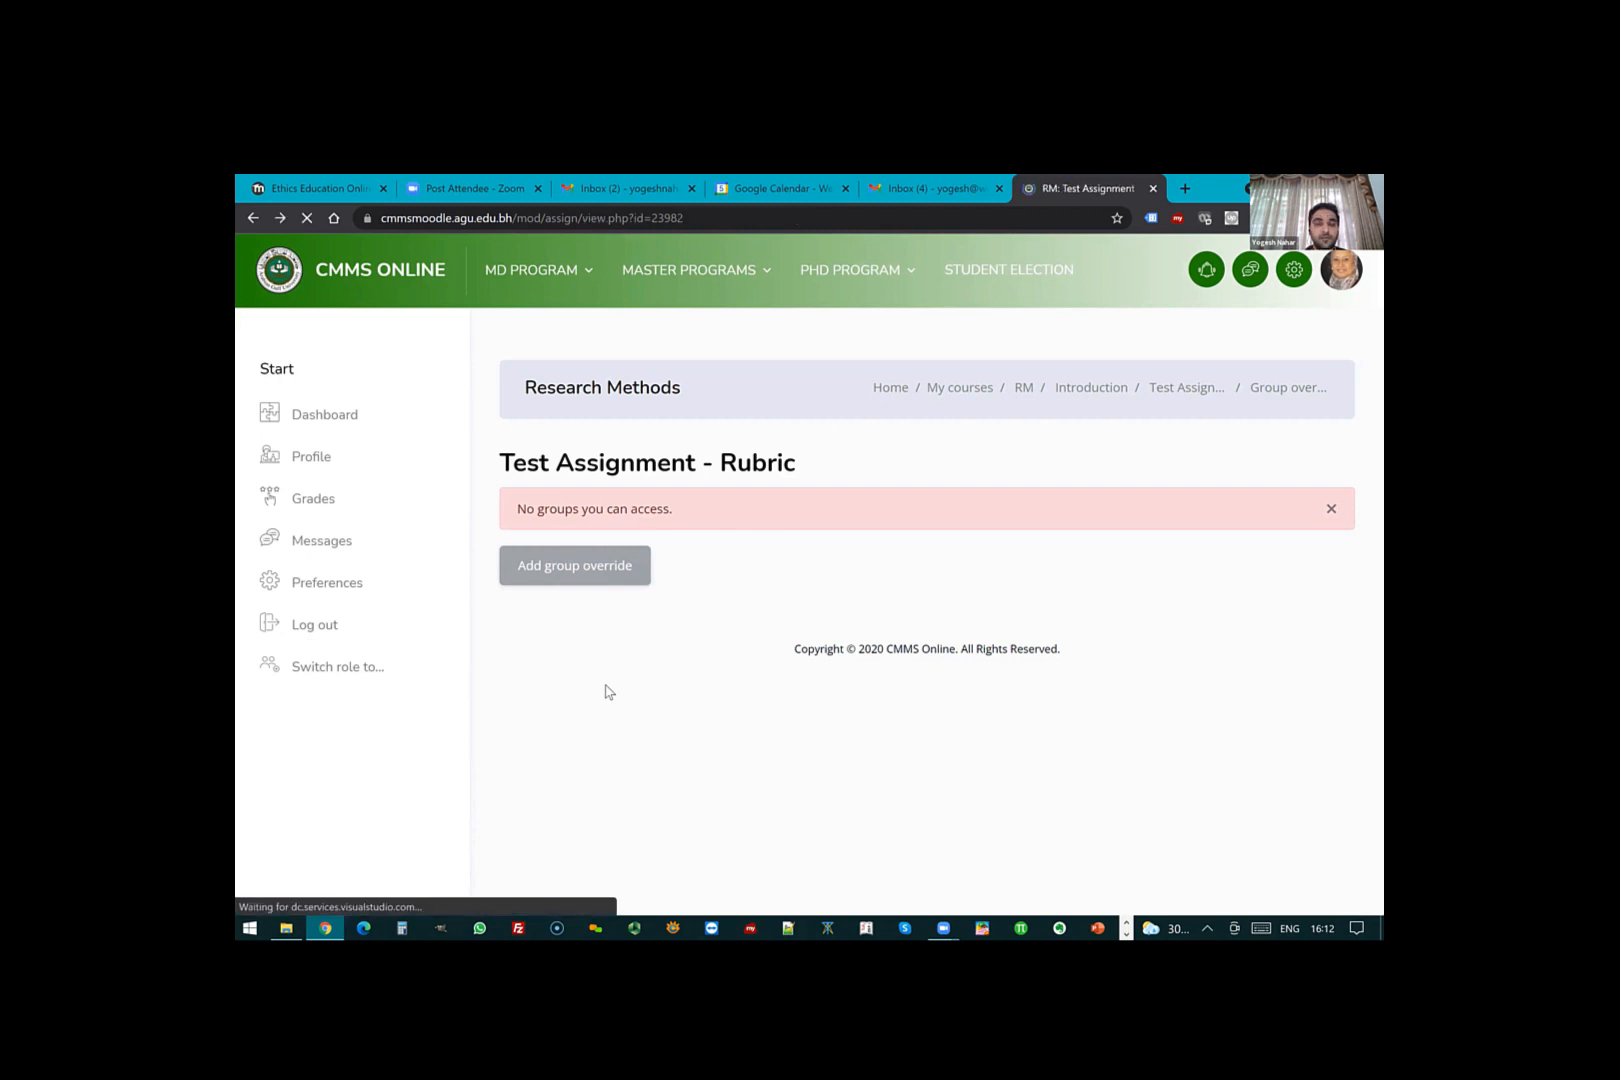
scroll(633, 668, up, 8)
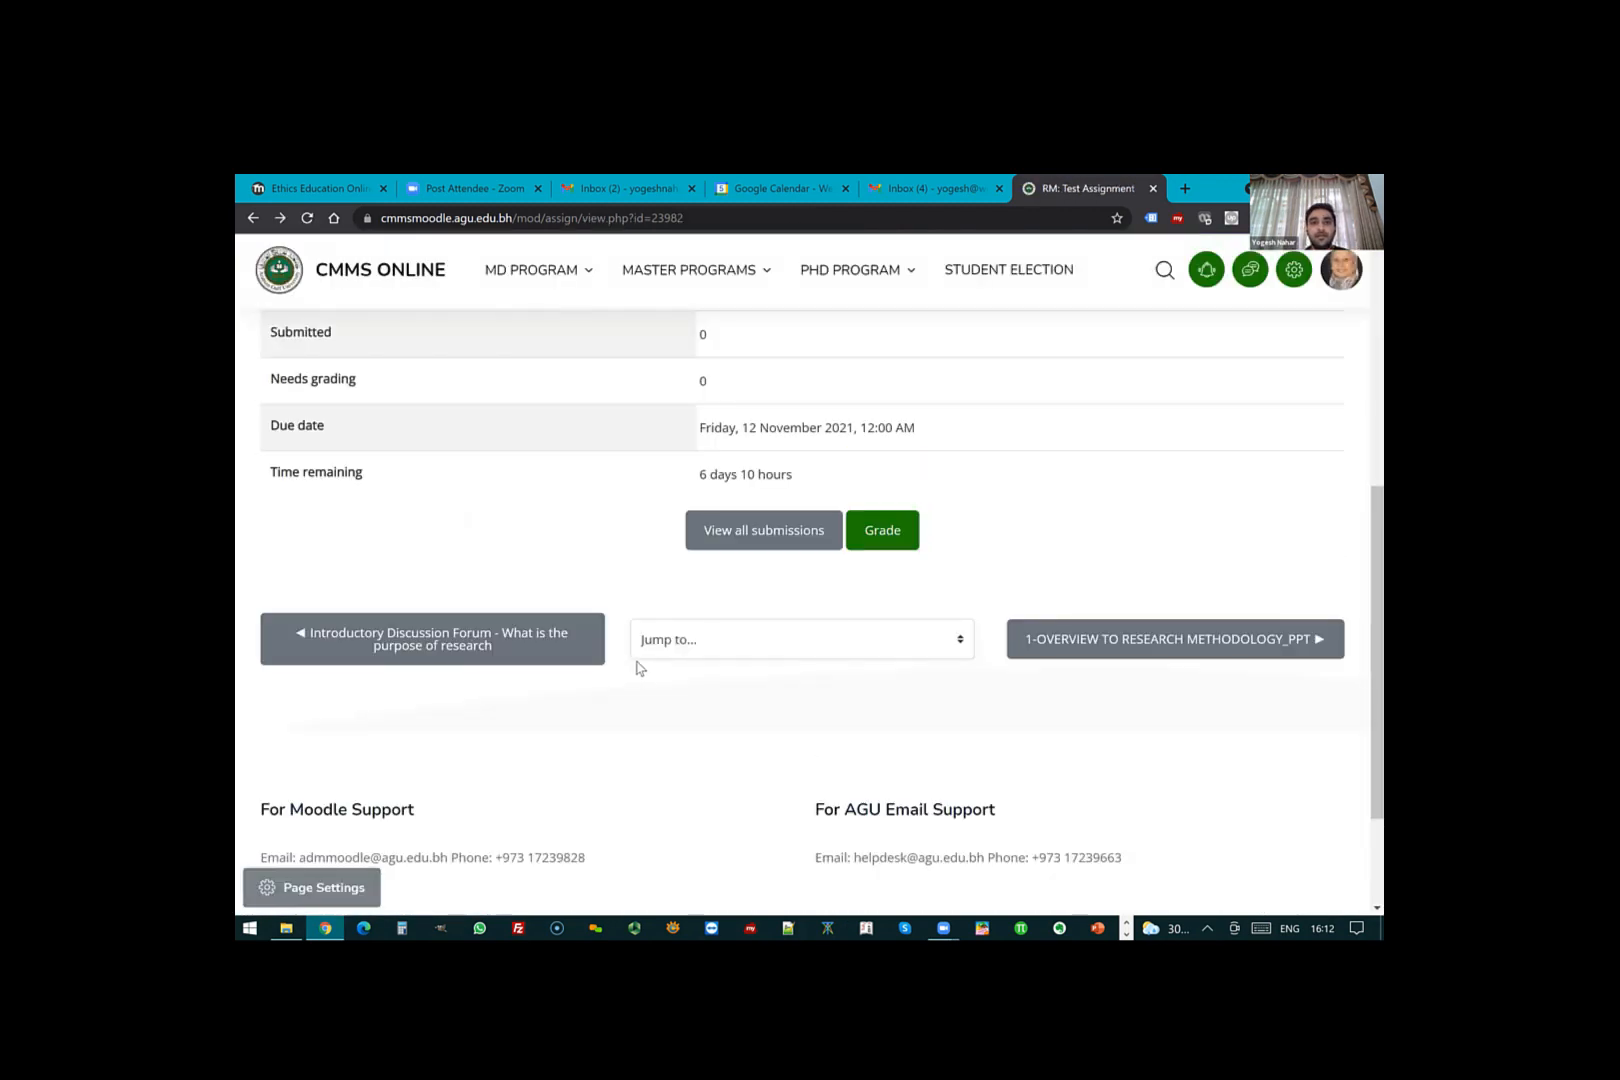
key(alt+Left)
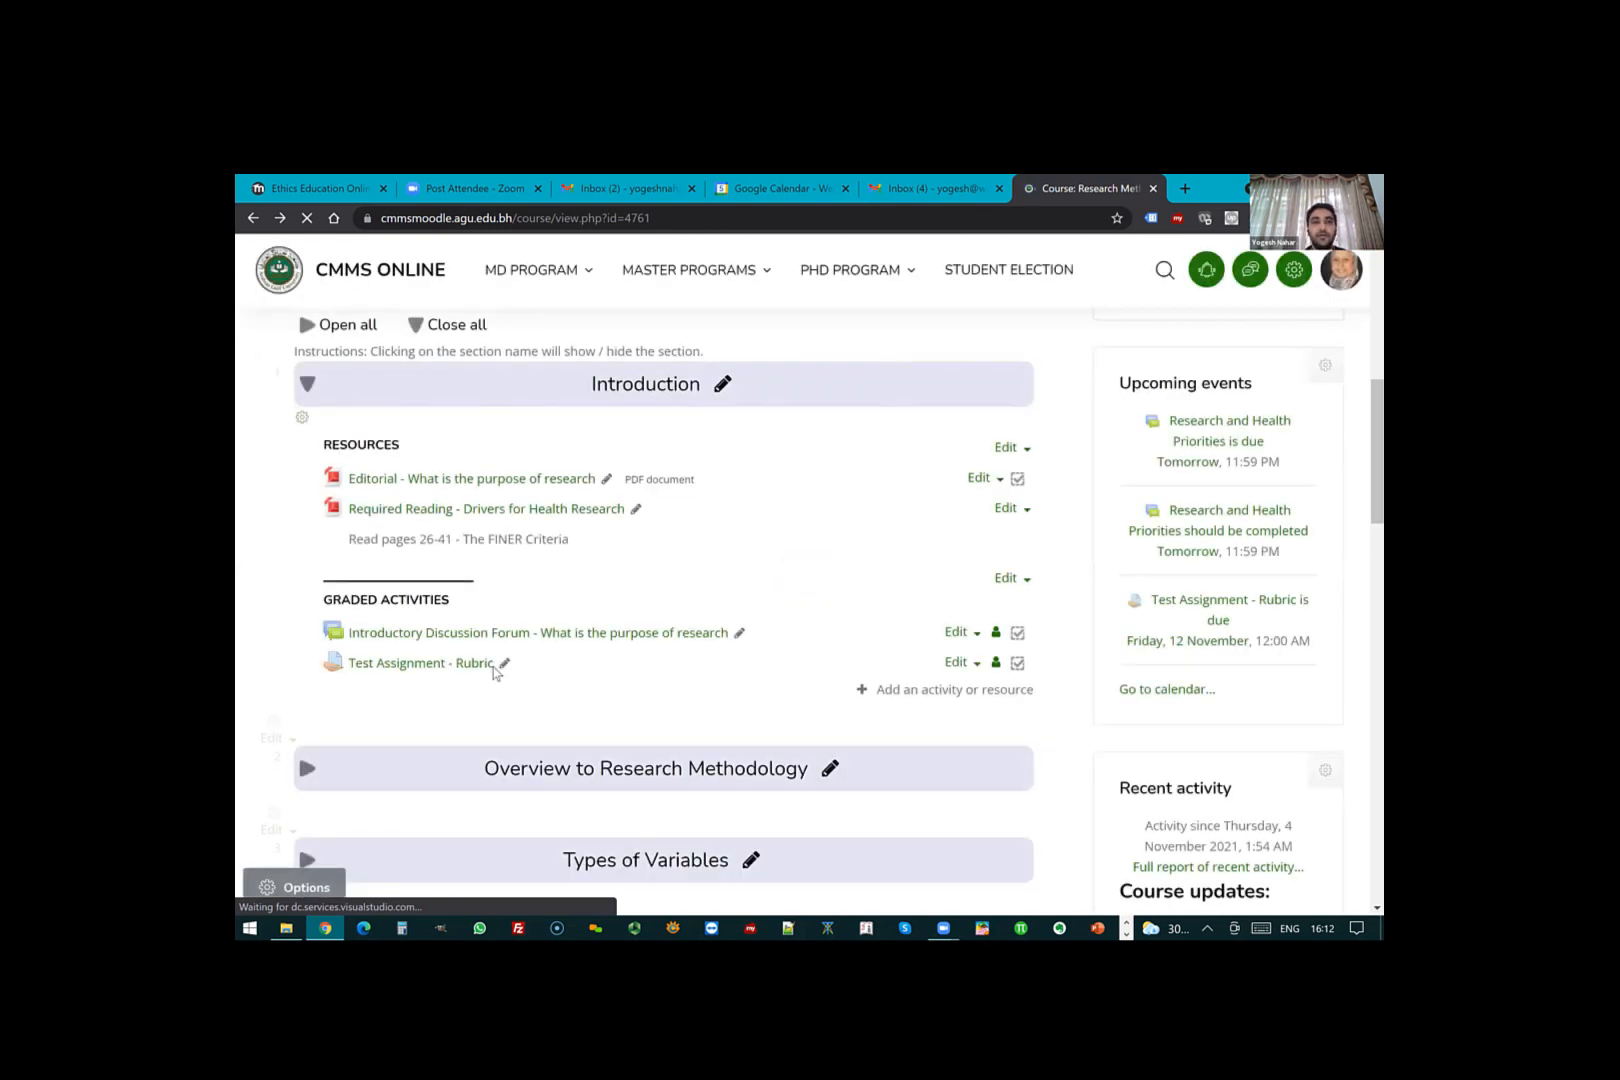
scroll(495, 669, up, 1)
click(469, 461)
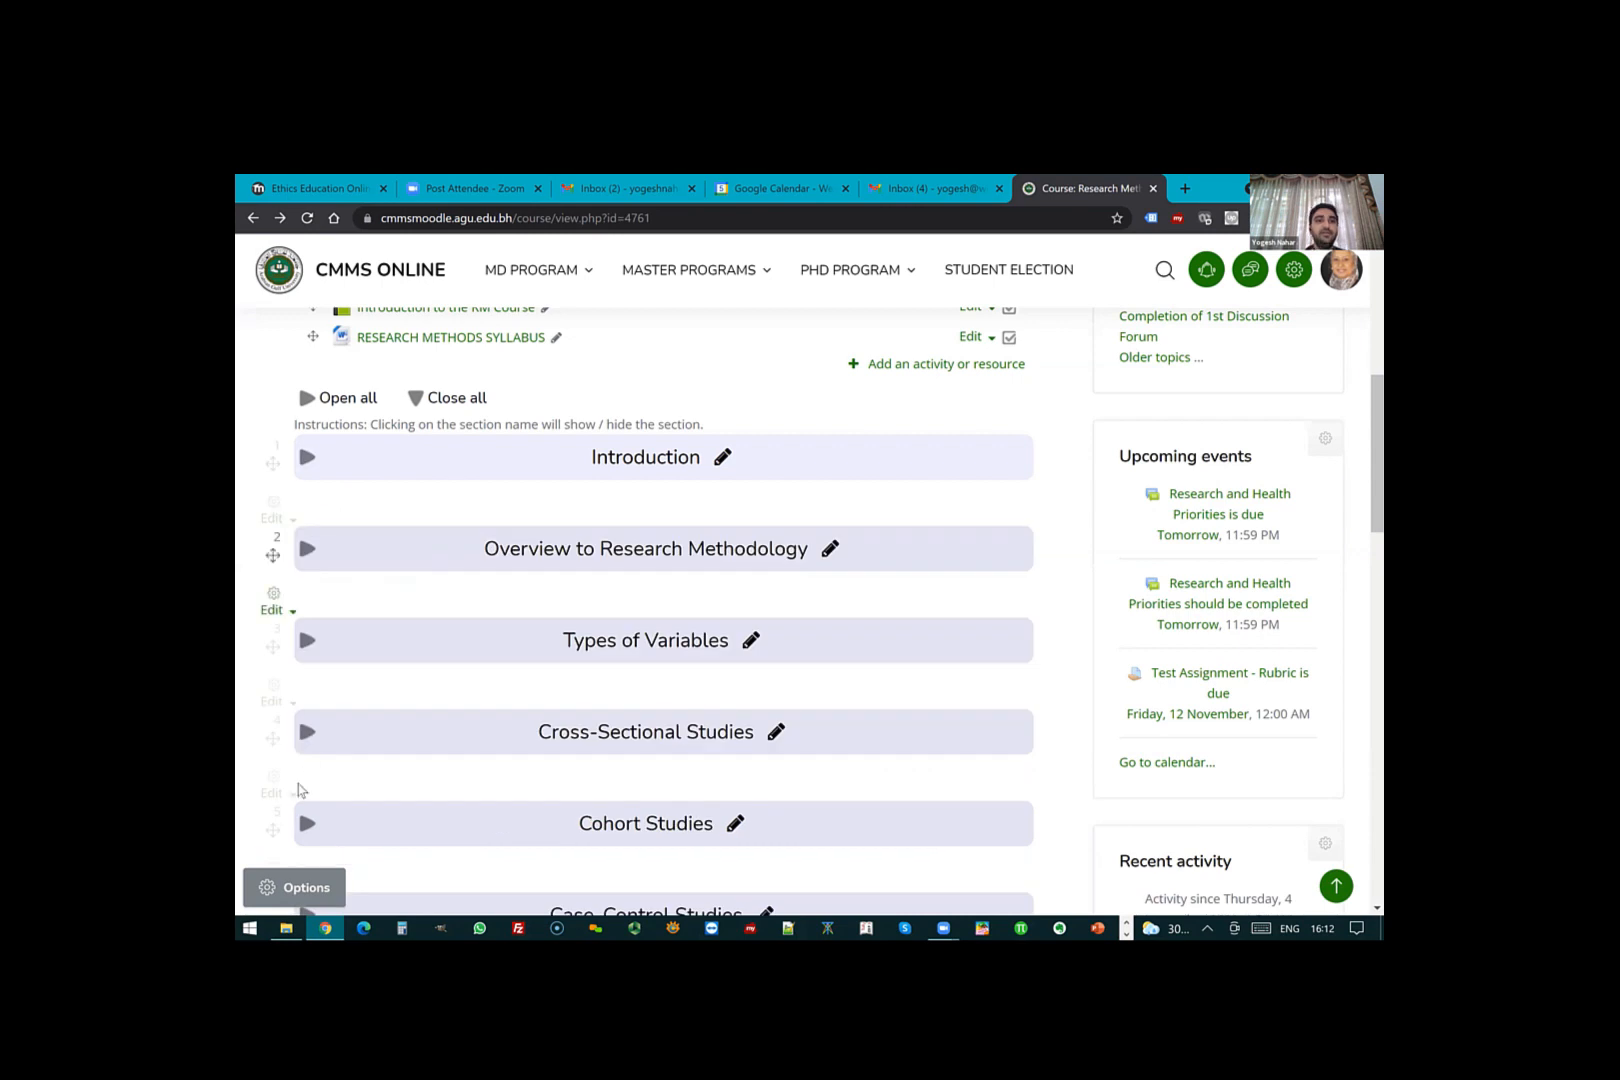
- Open the course's Groups management page from the user settings in the full course administration
click(295, 888)
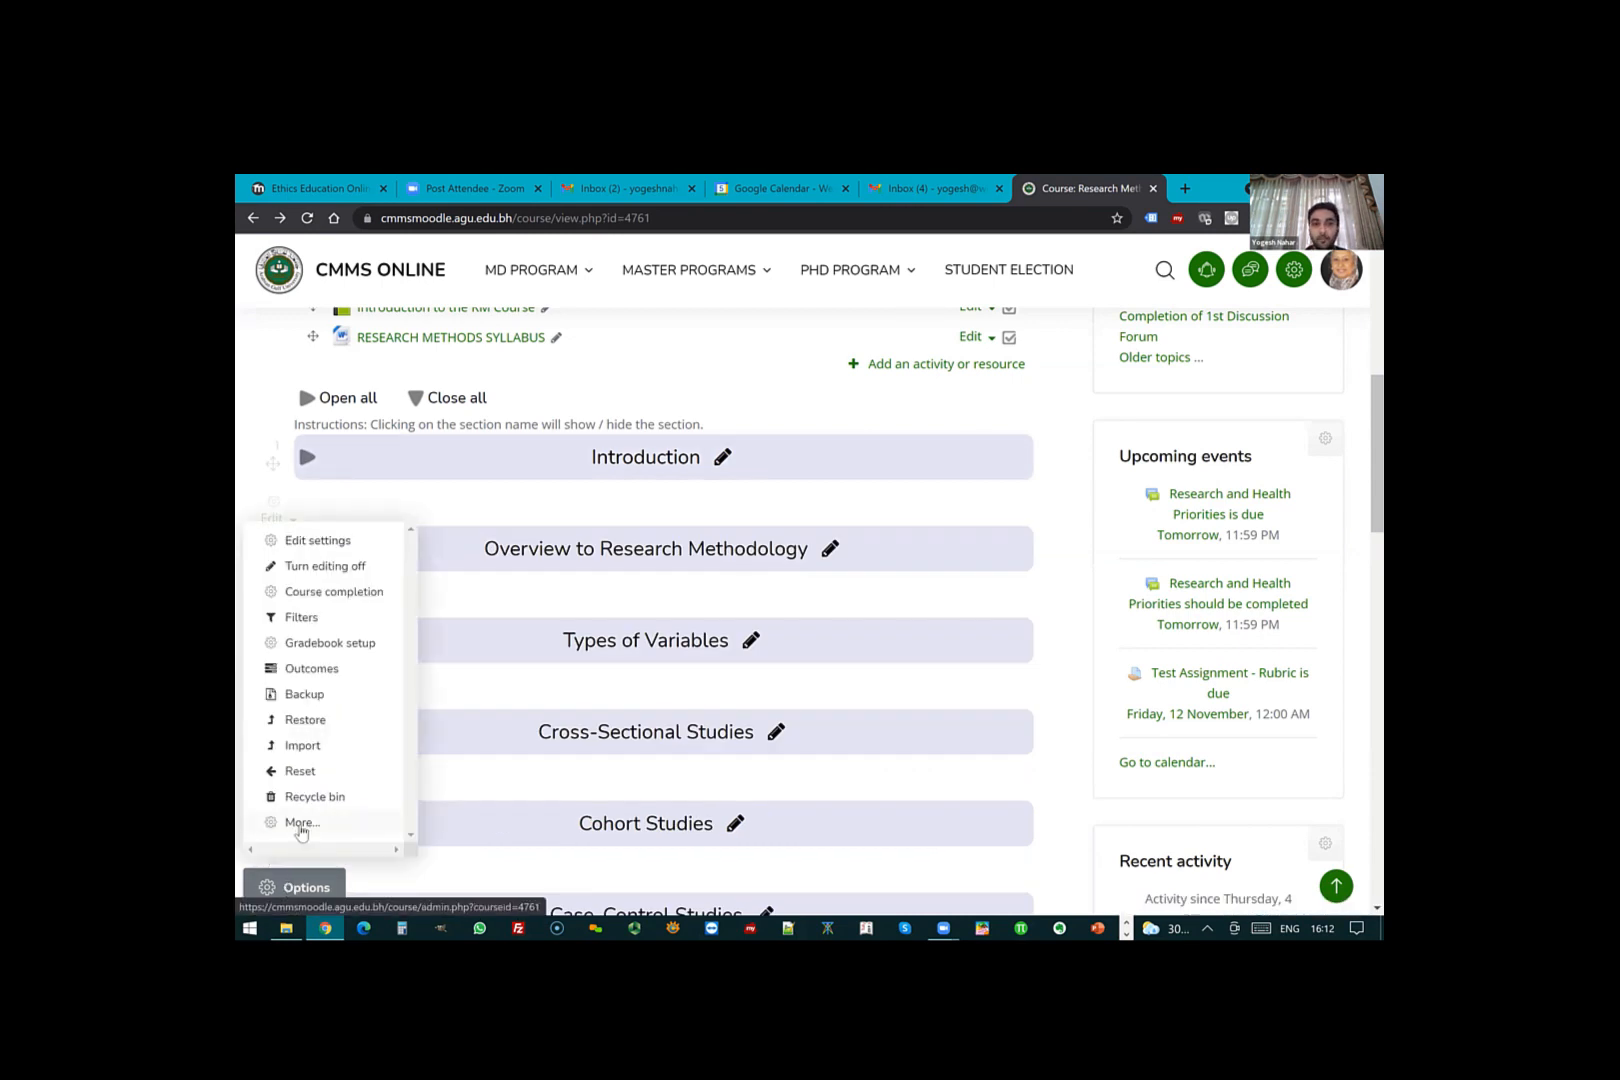
click(300, 823)
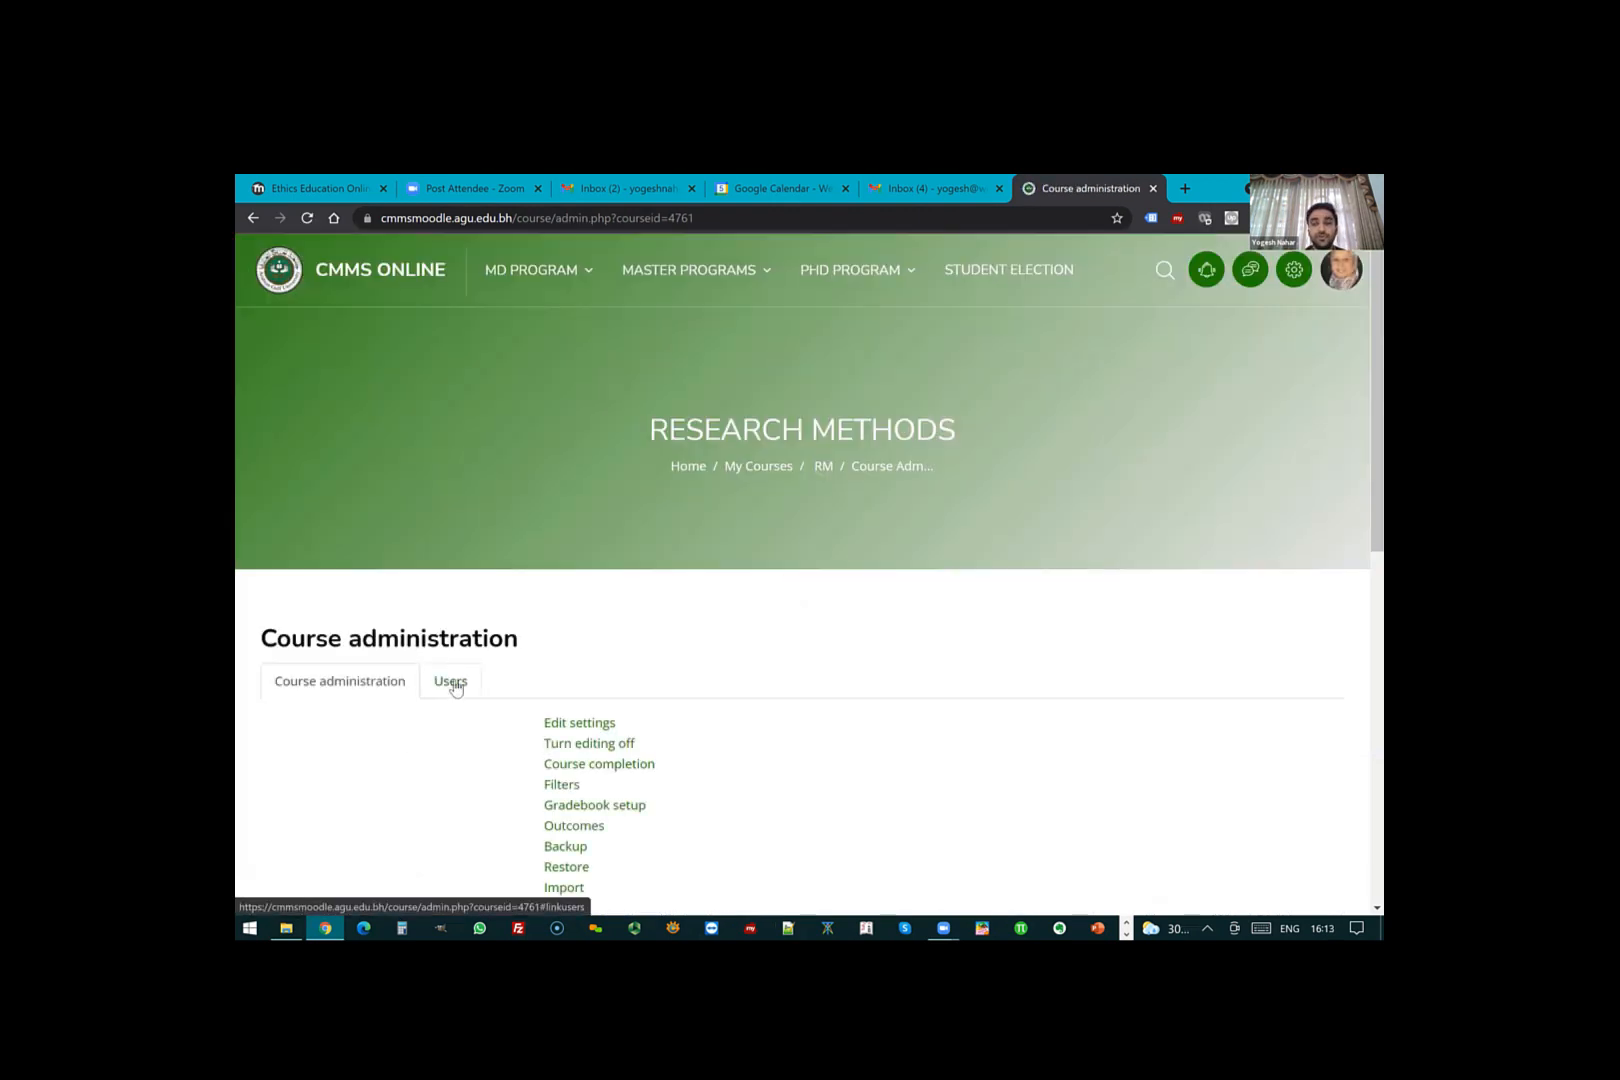
click(452, 683)
scroll(540, 660, down, 2)
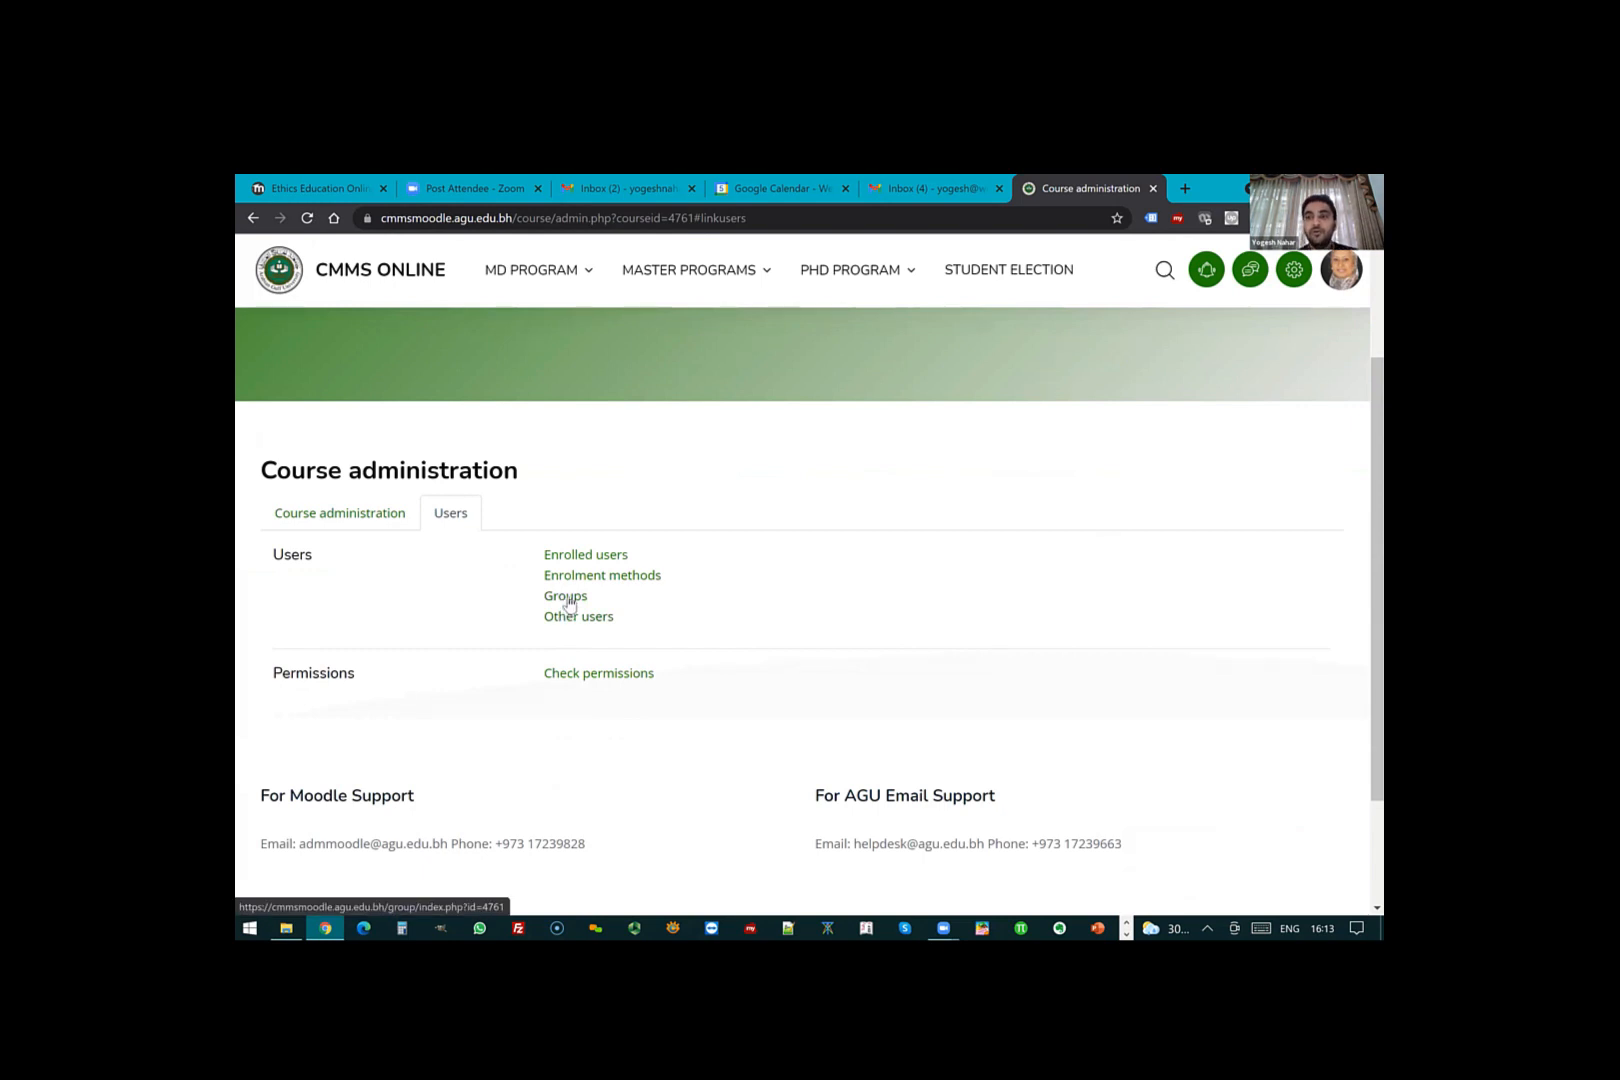
scroll(568, 601, down, 2)
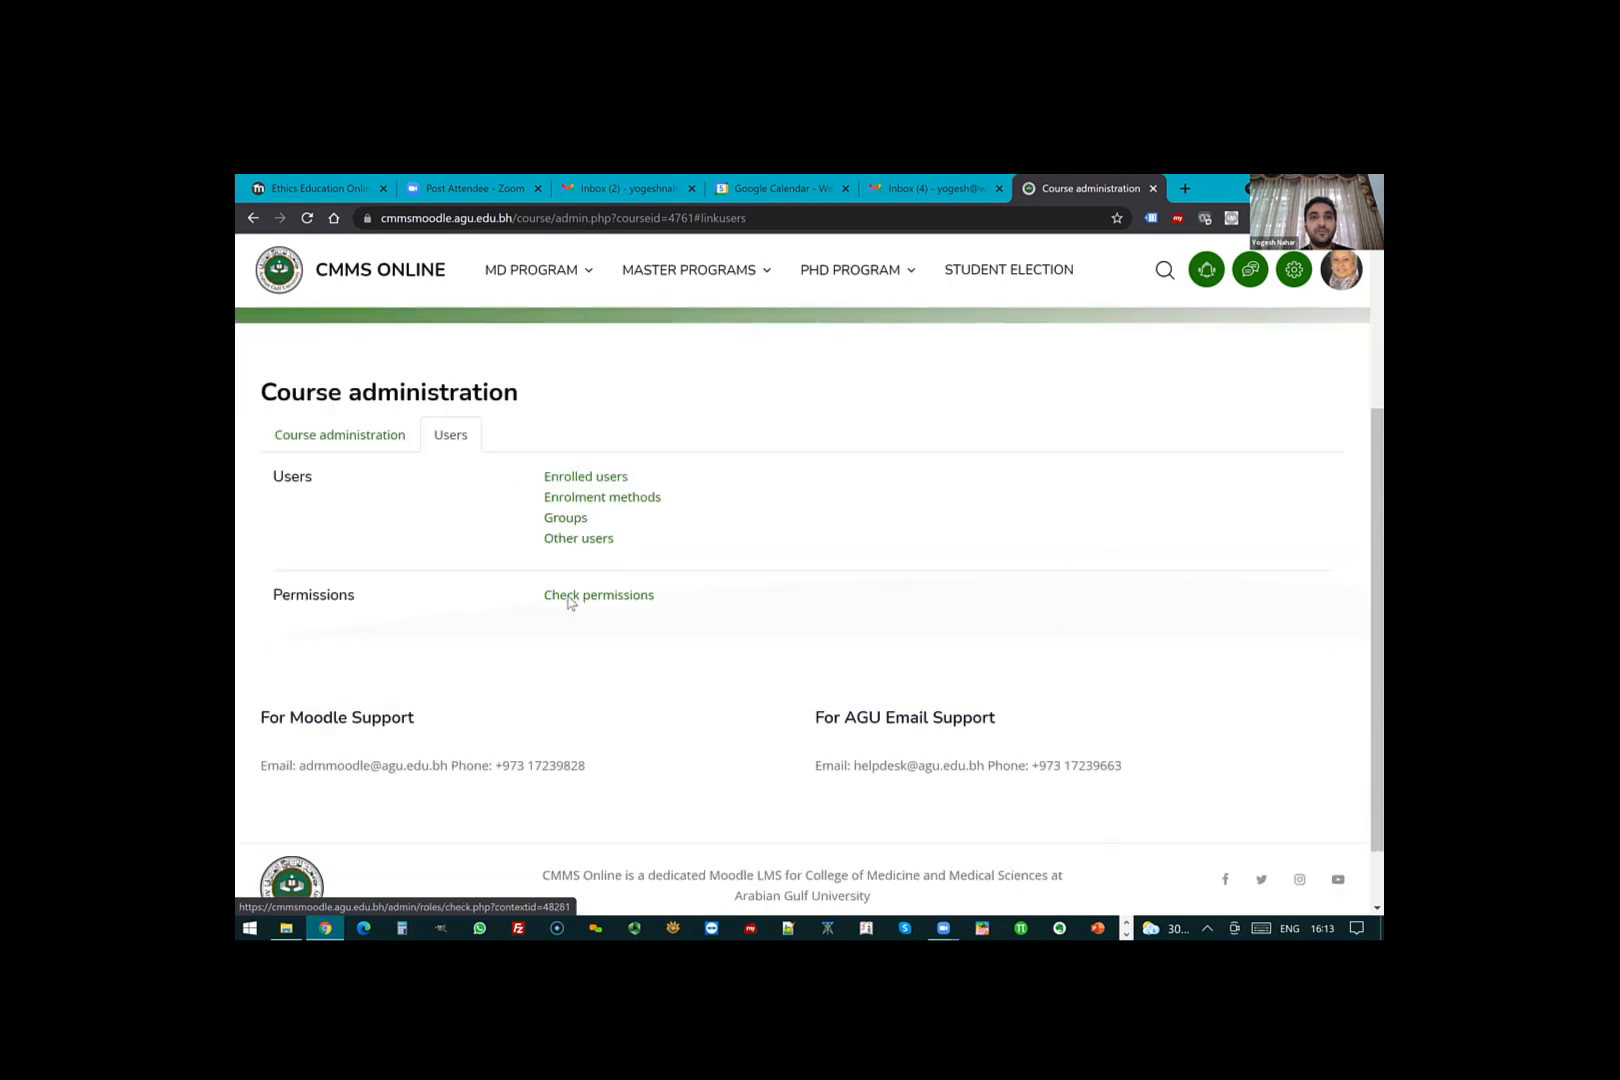
click(577, 451)
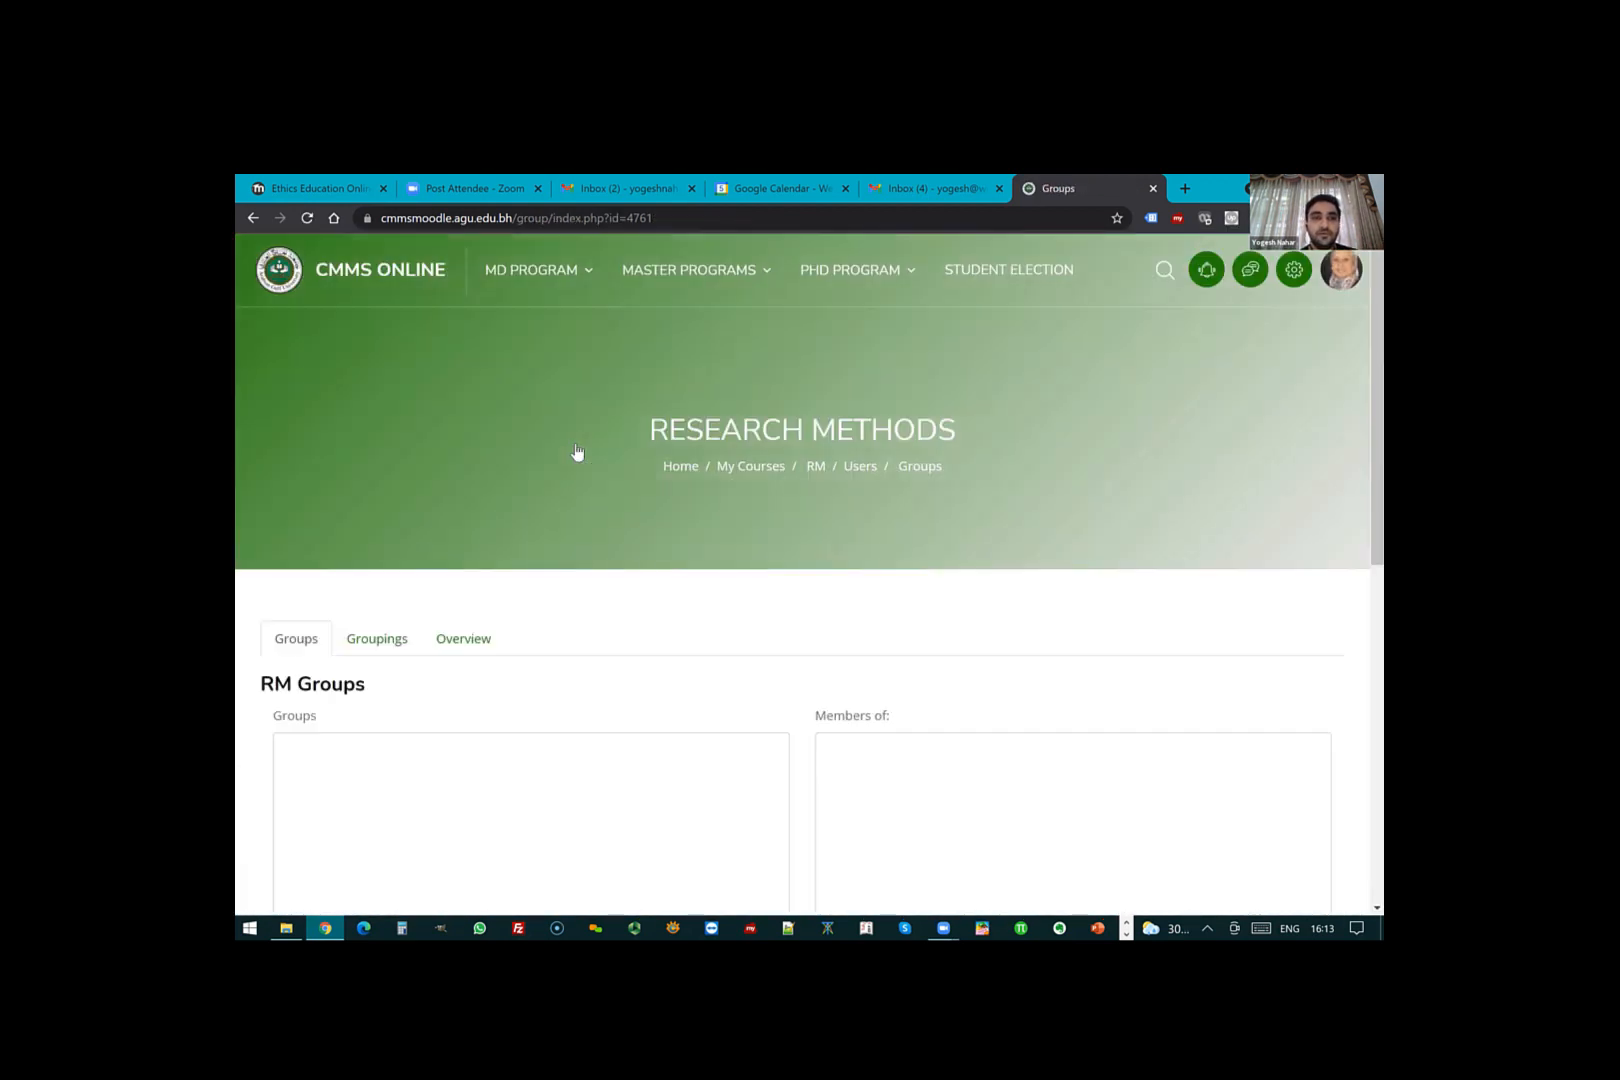
scroll(576, 450, down, 2)
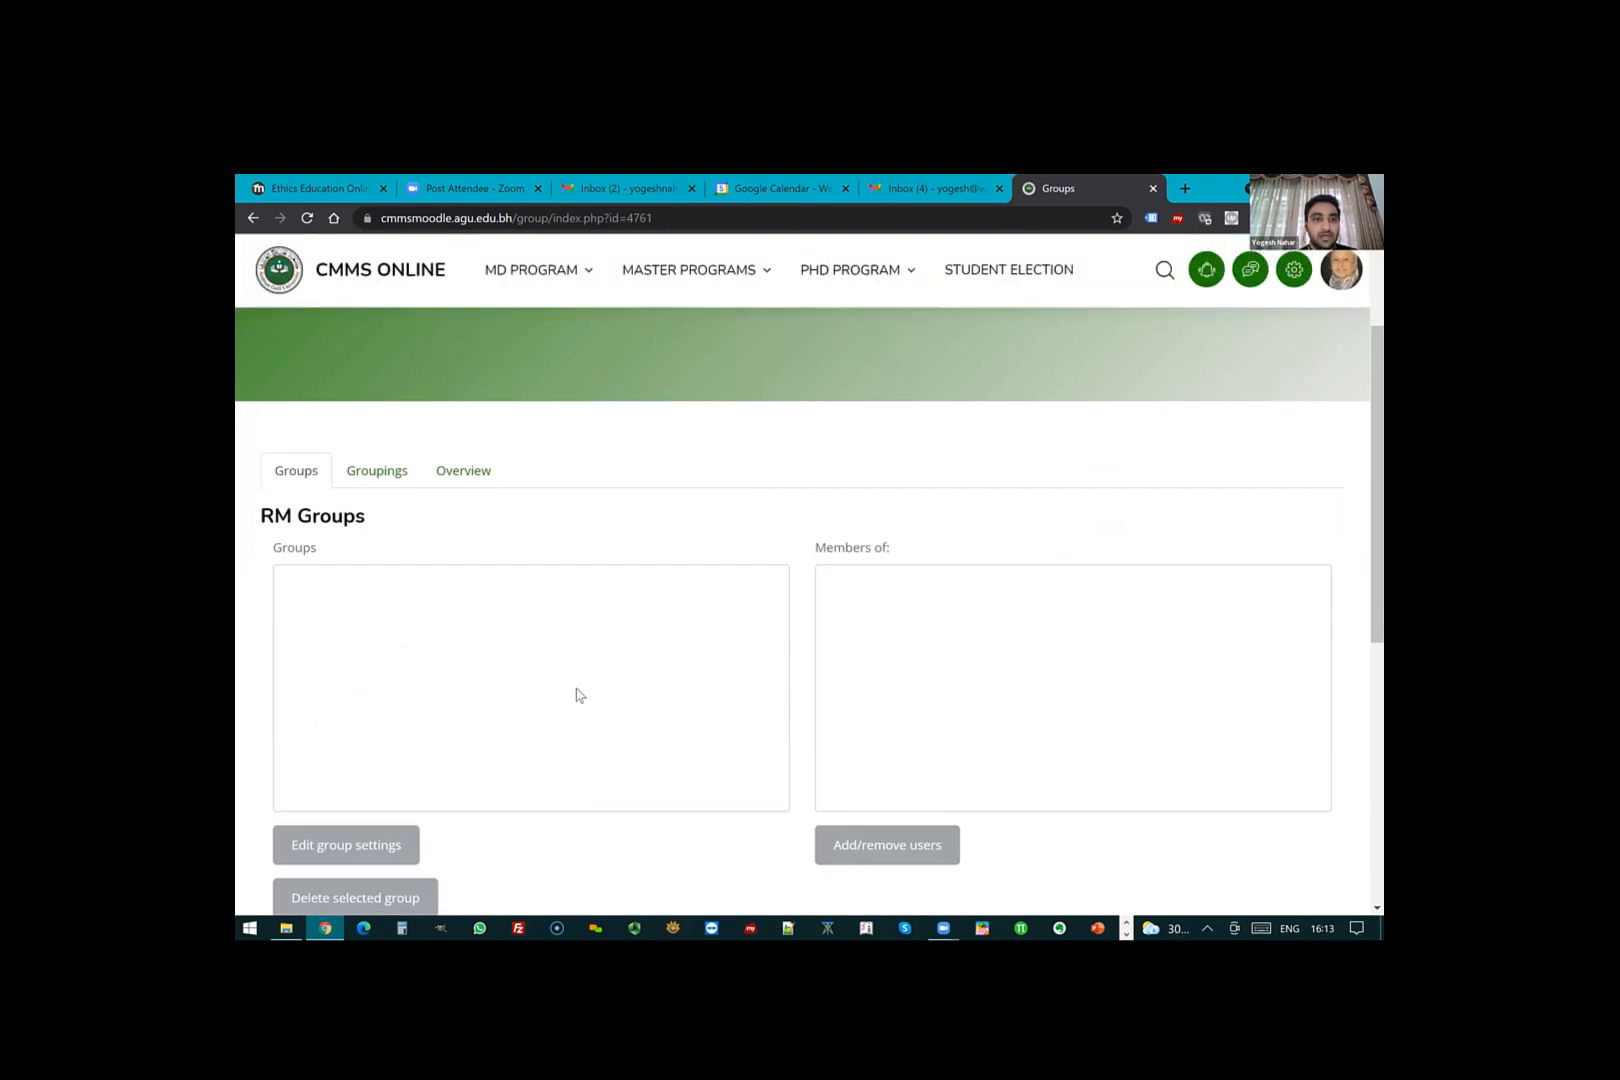
scroll(577, 720, down, 2)
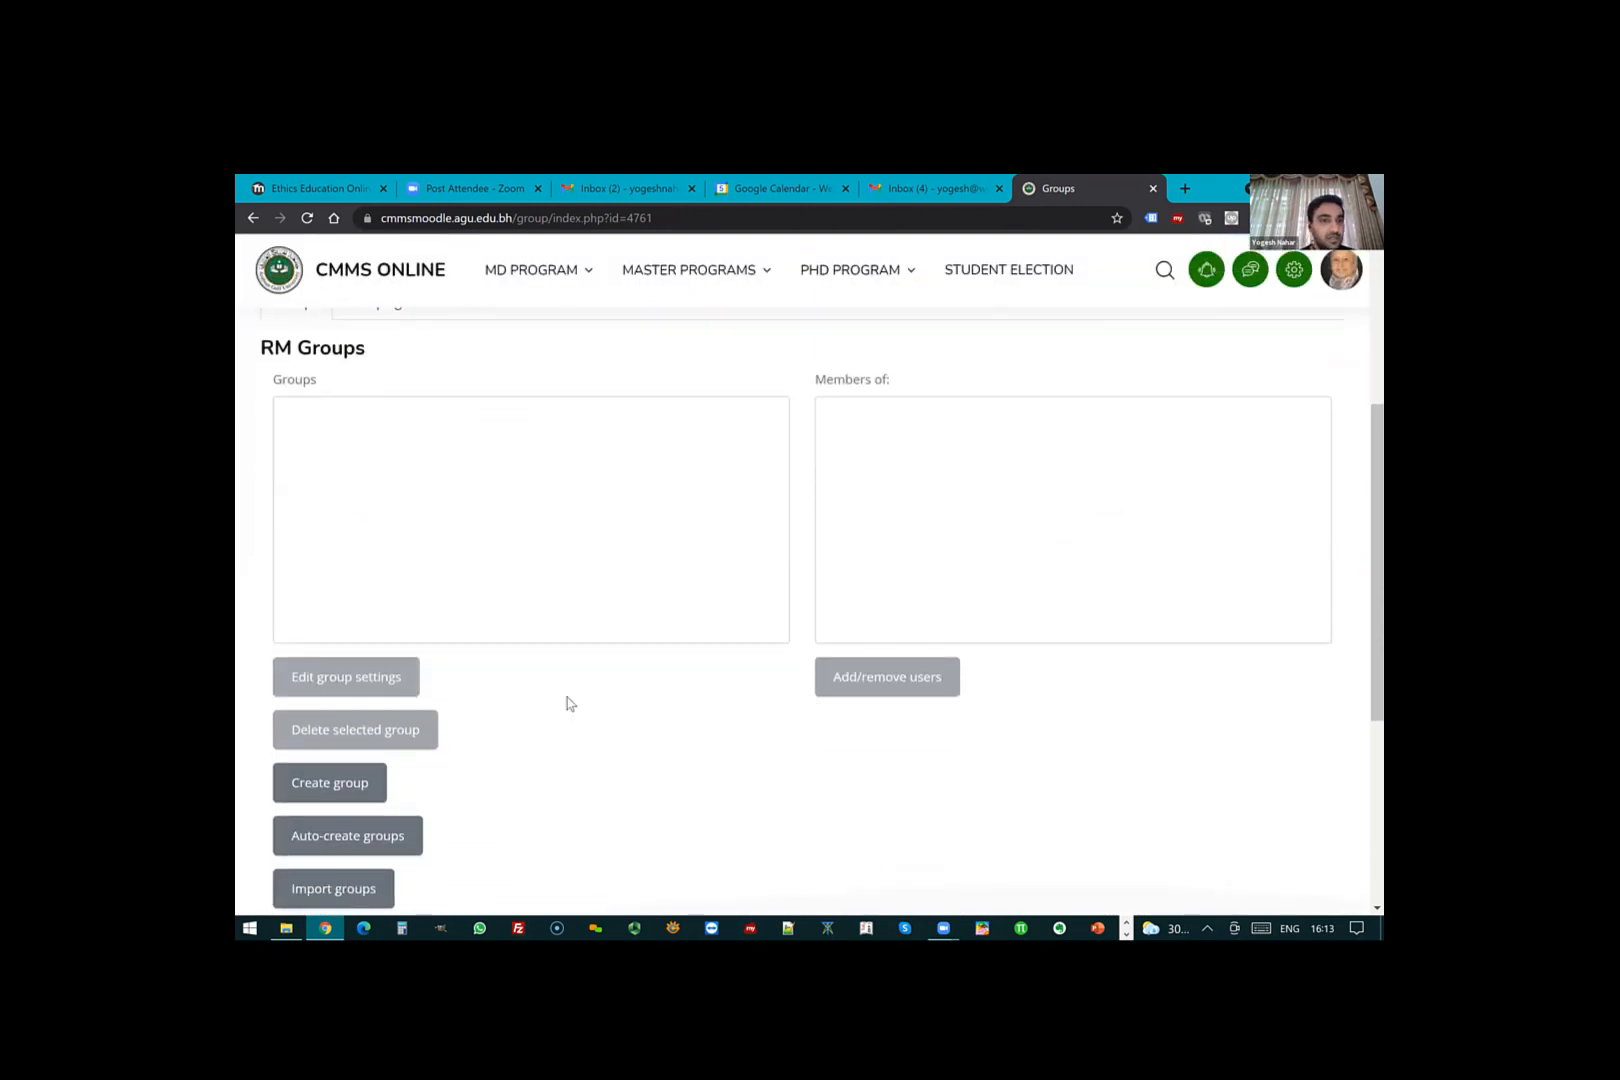
- Create a course group named "Group 1", leaving the other group settings at their defaults, and save it
click(341, 792)
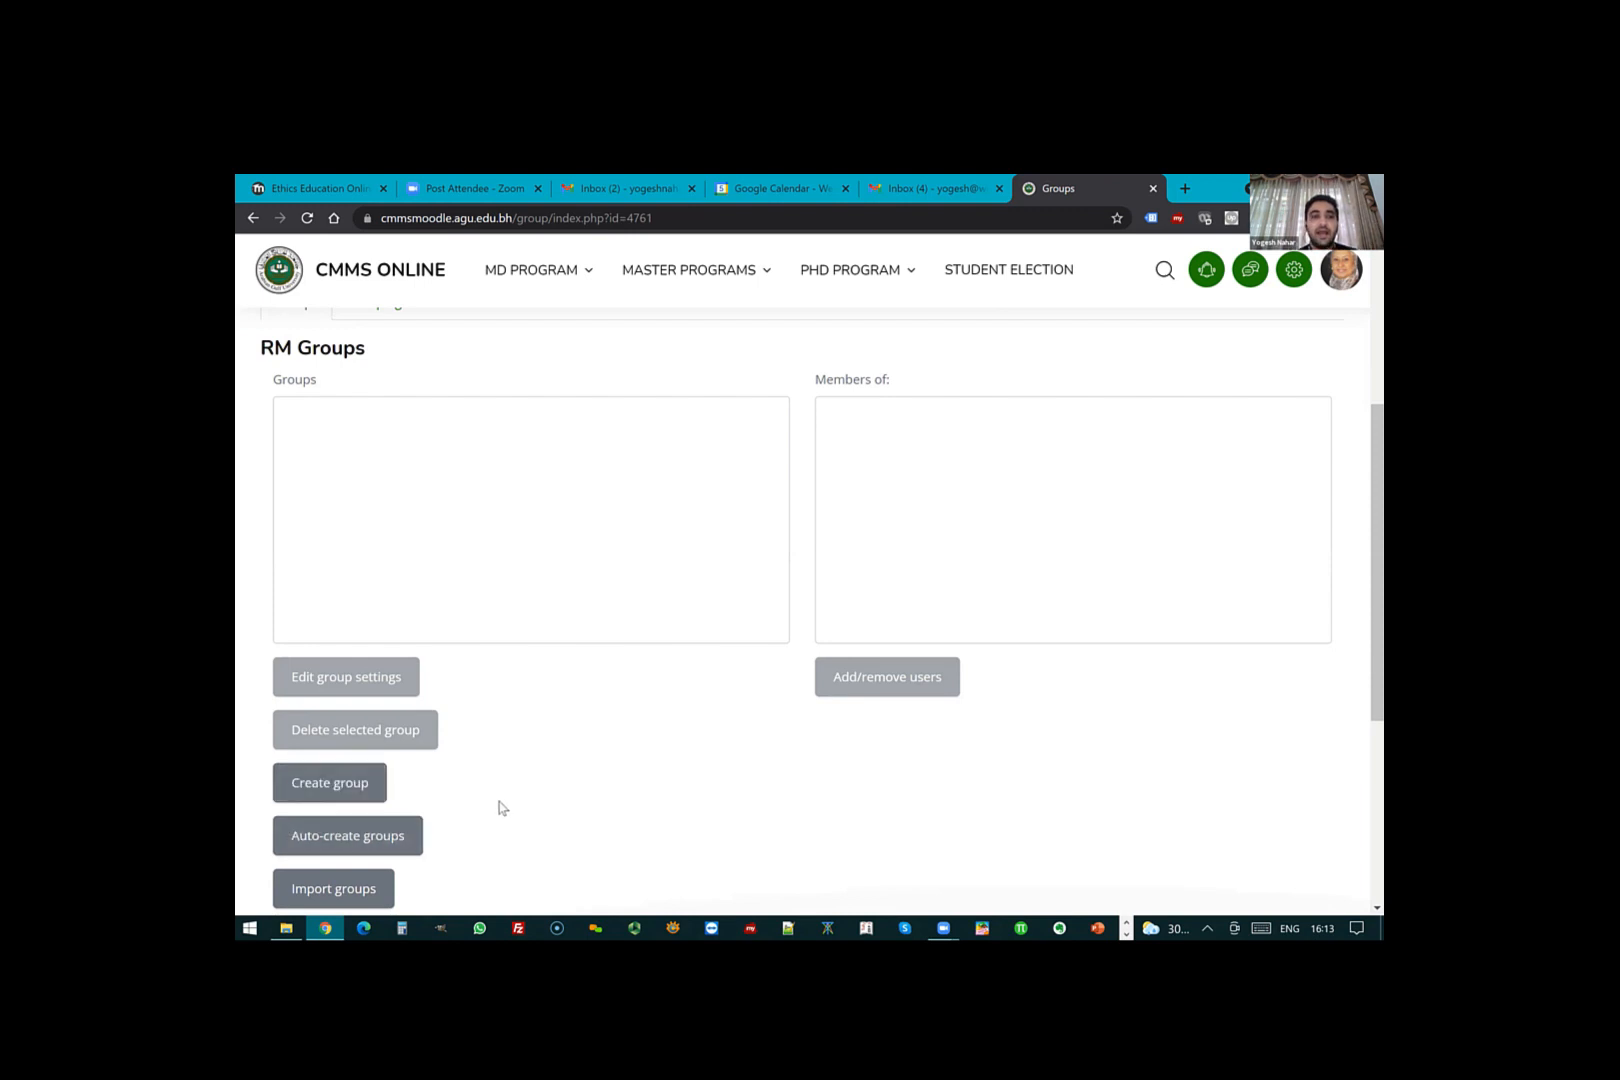
click(328, 785)
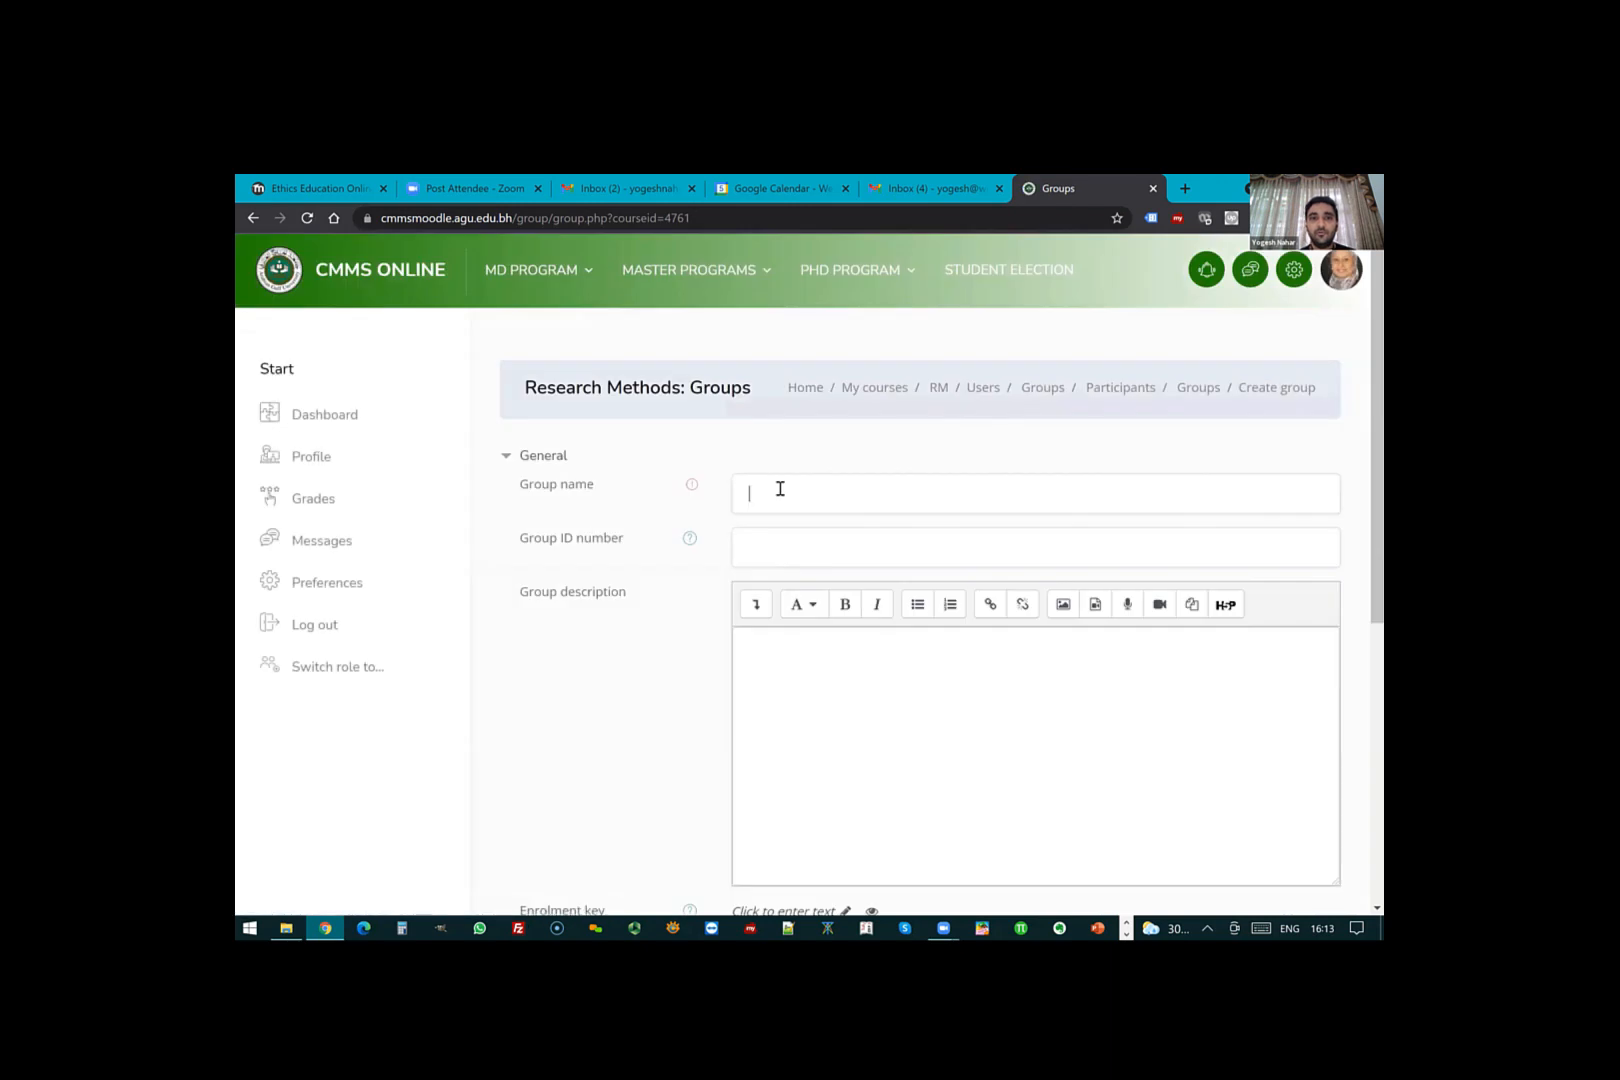
text(Group)
key(BackSpace)
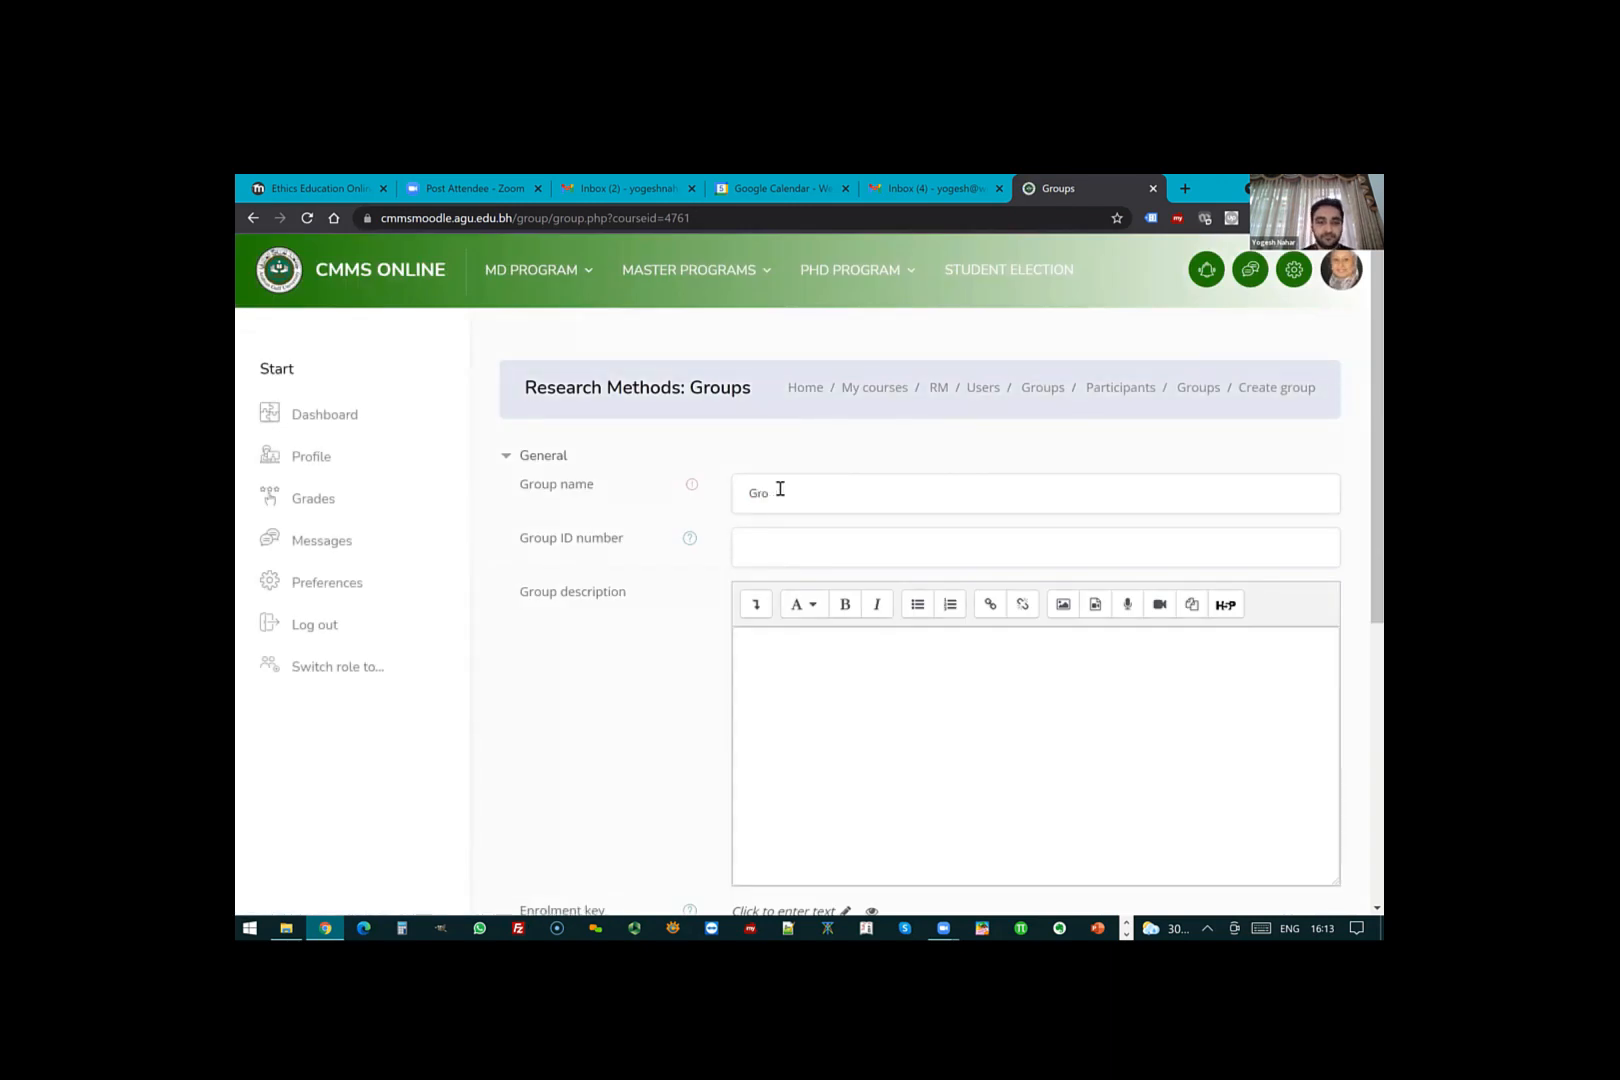
text(1)
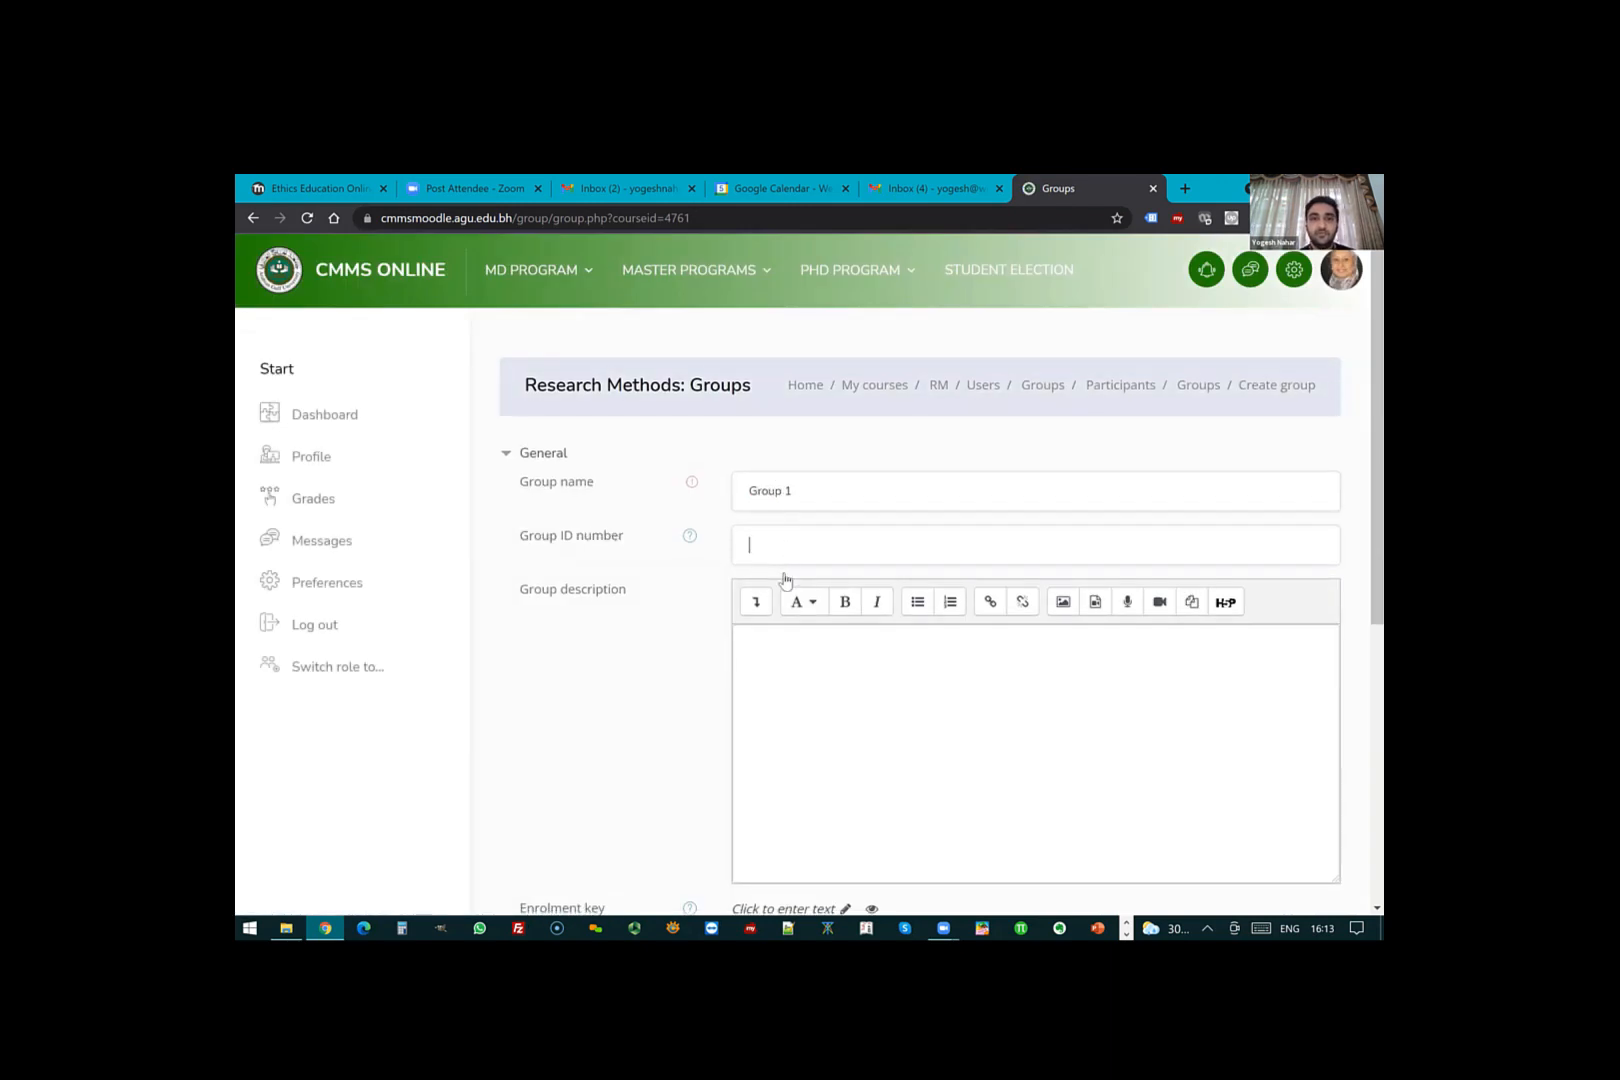
scroll(770, 575, down, 2)
scroll(766, 600, down, 3)
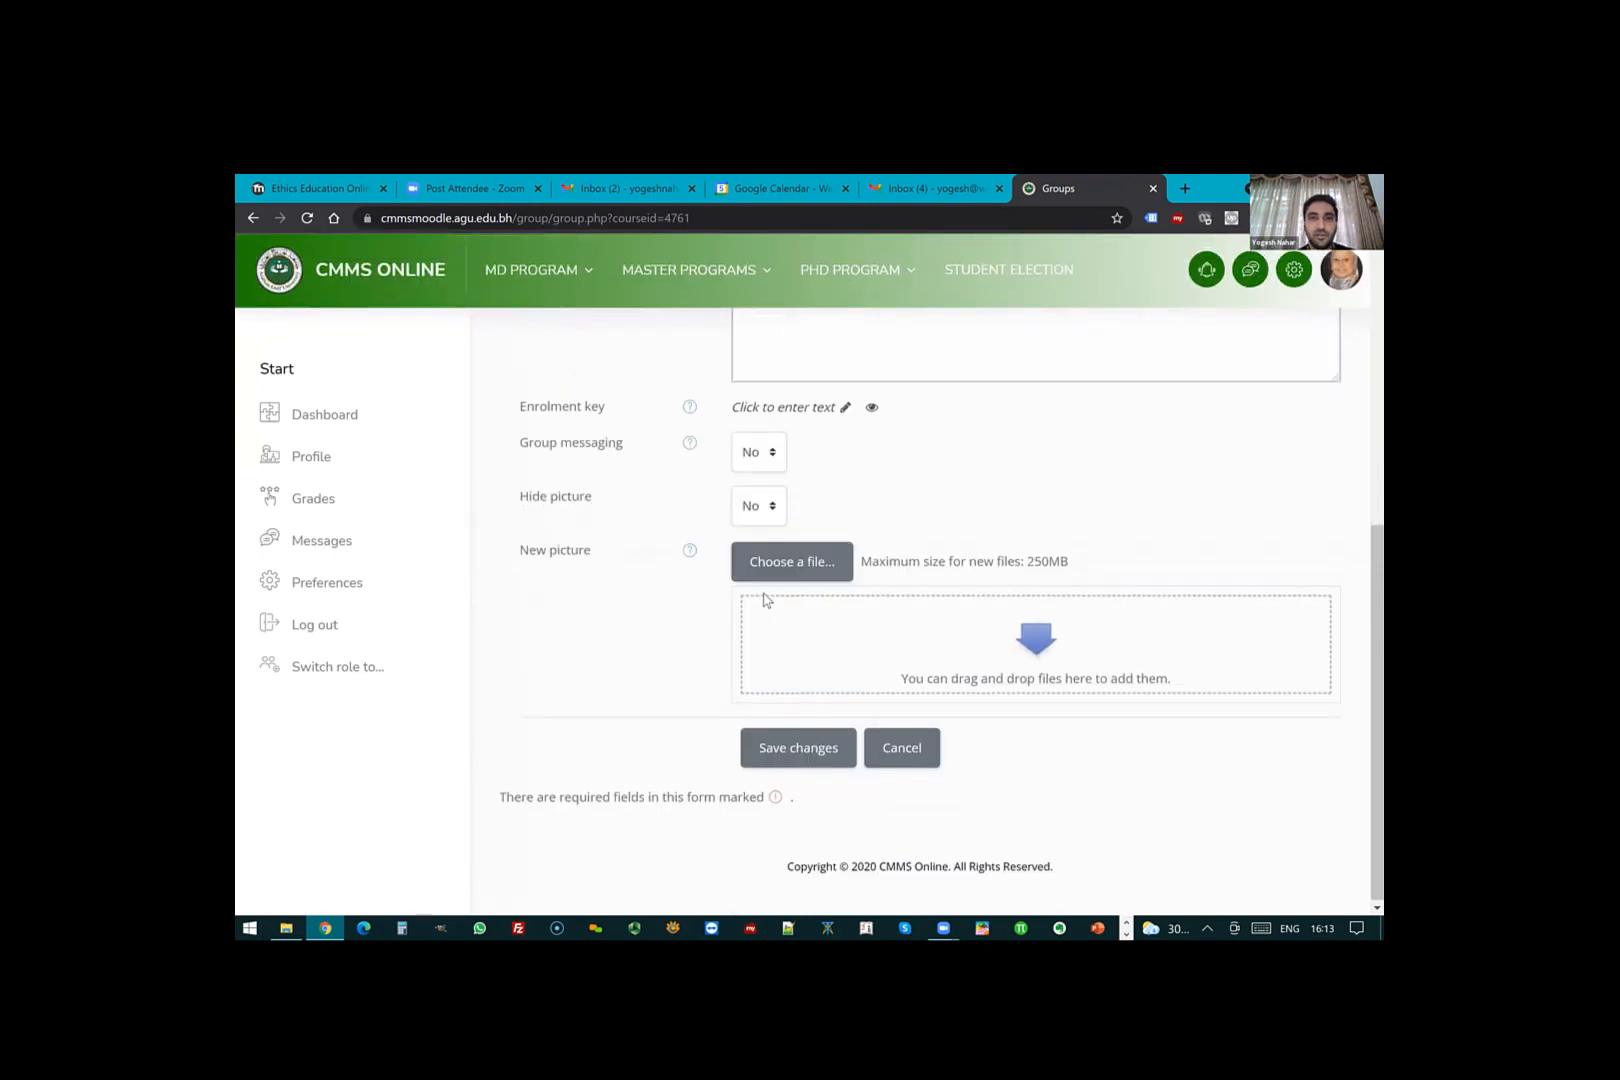
scroll(792, 607, up, 2)
scroll(817, 625, down, 2)
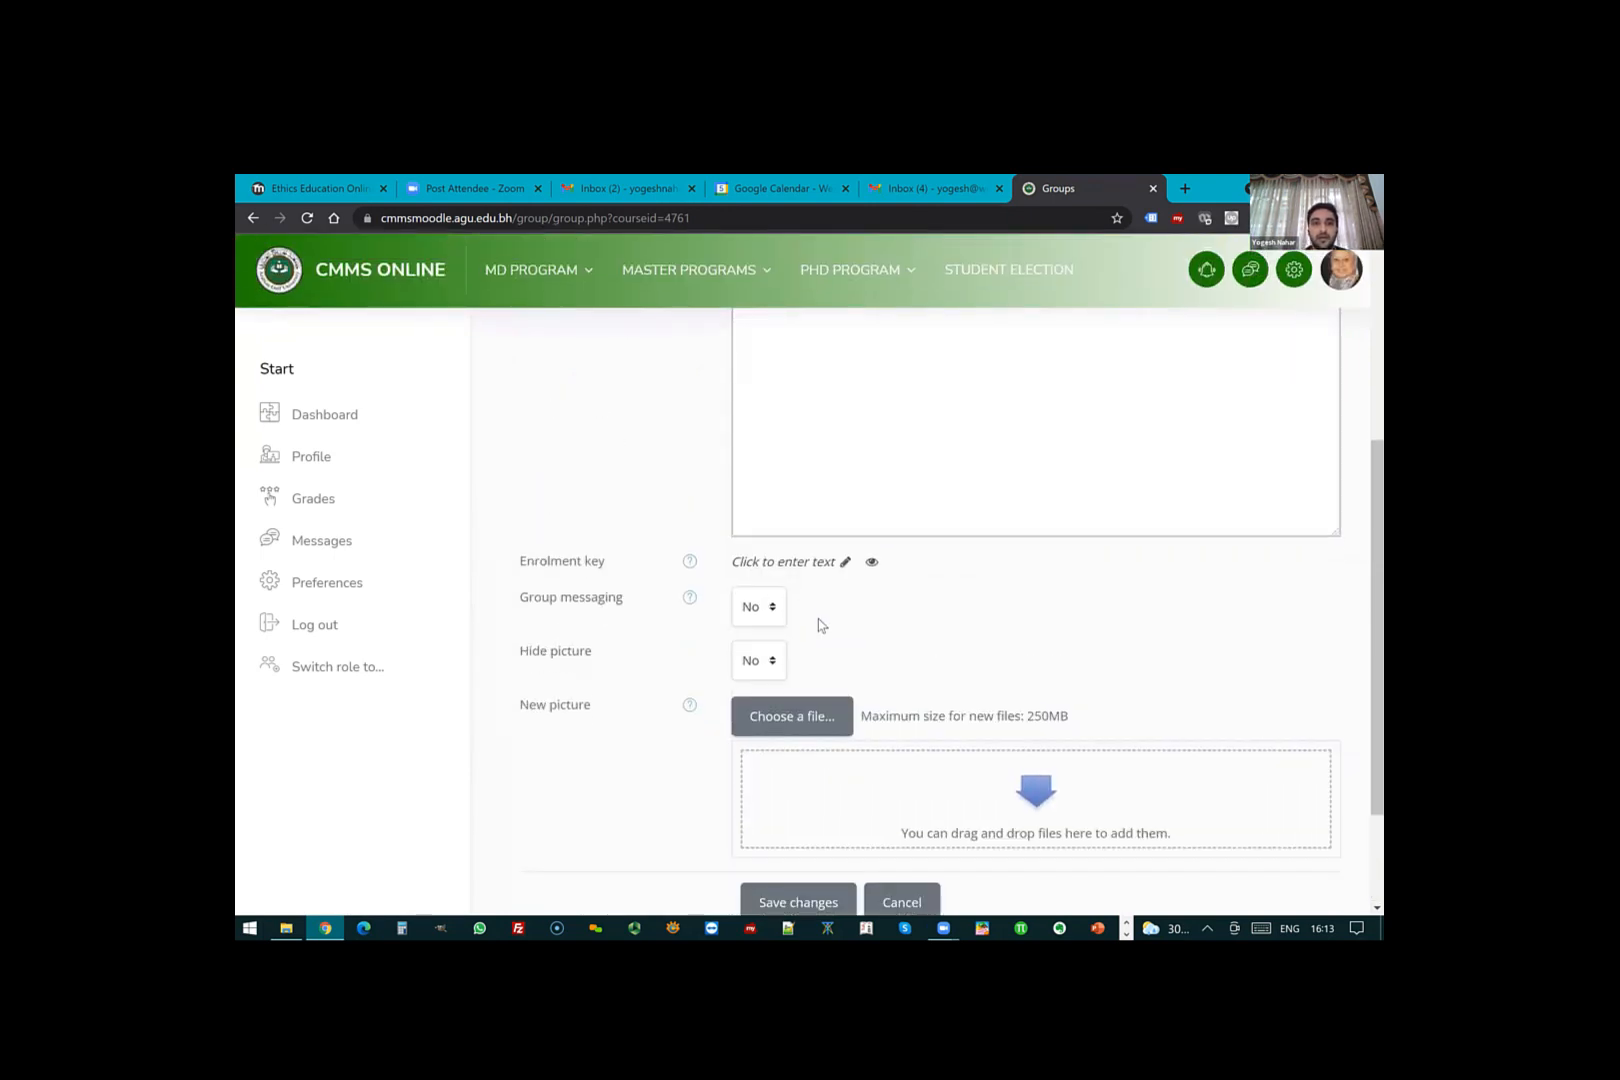
click(797, 747)
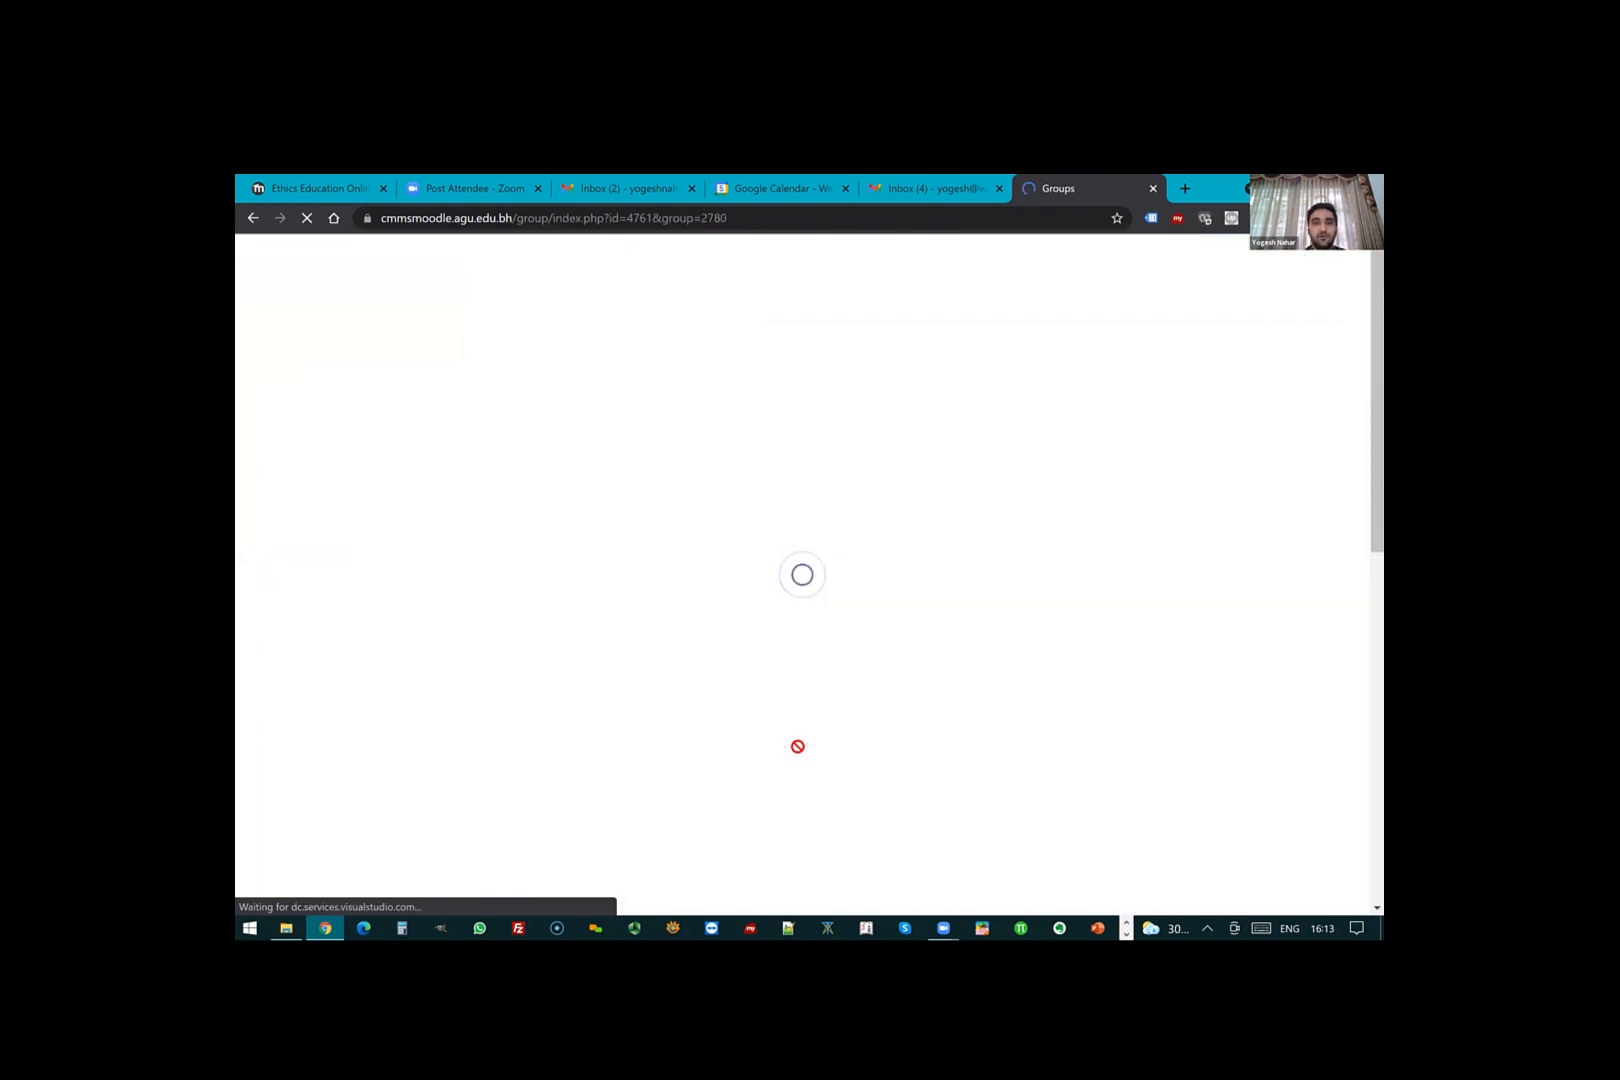
scroll(400, 700, down, 3)
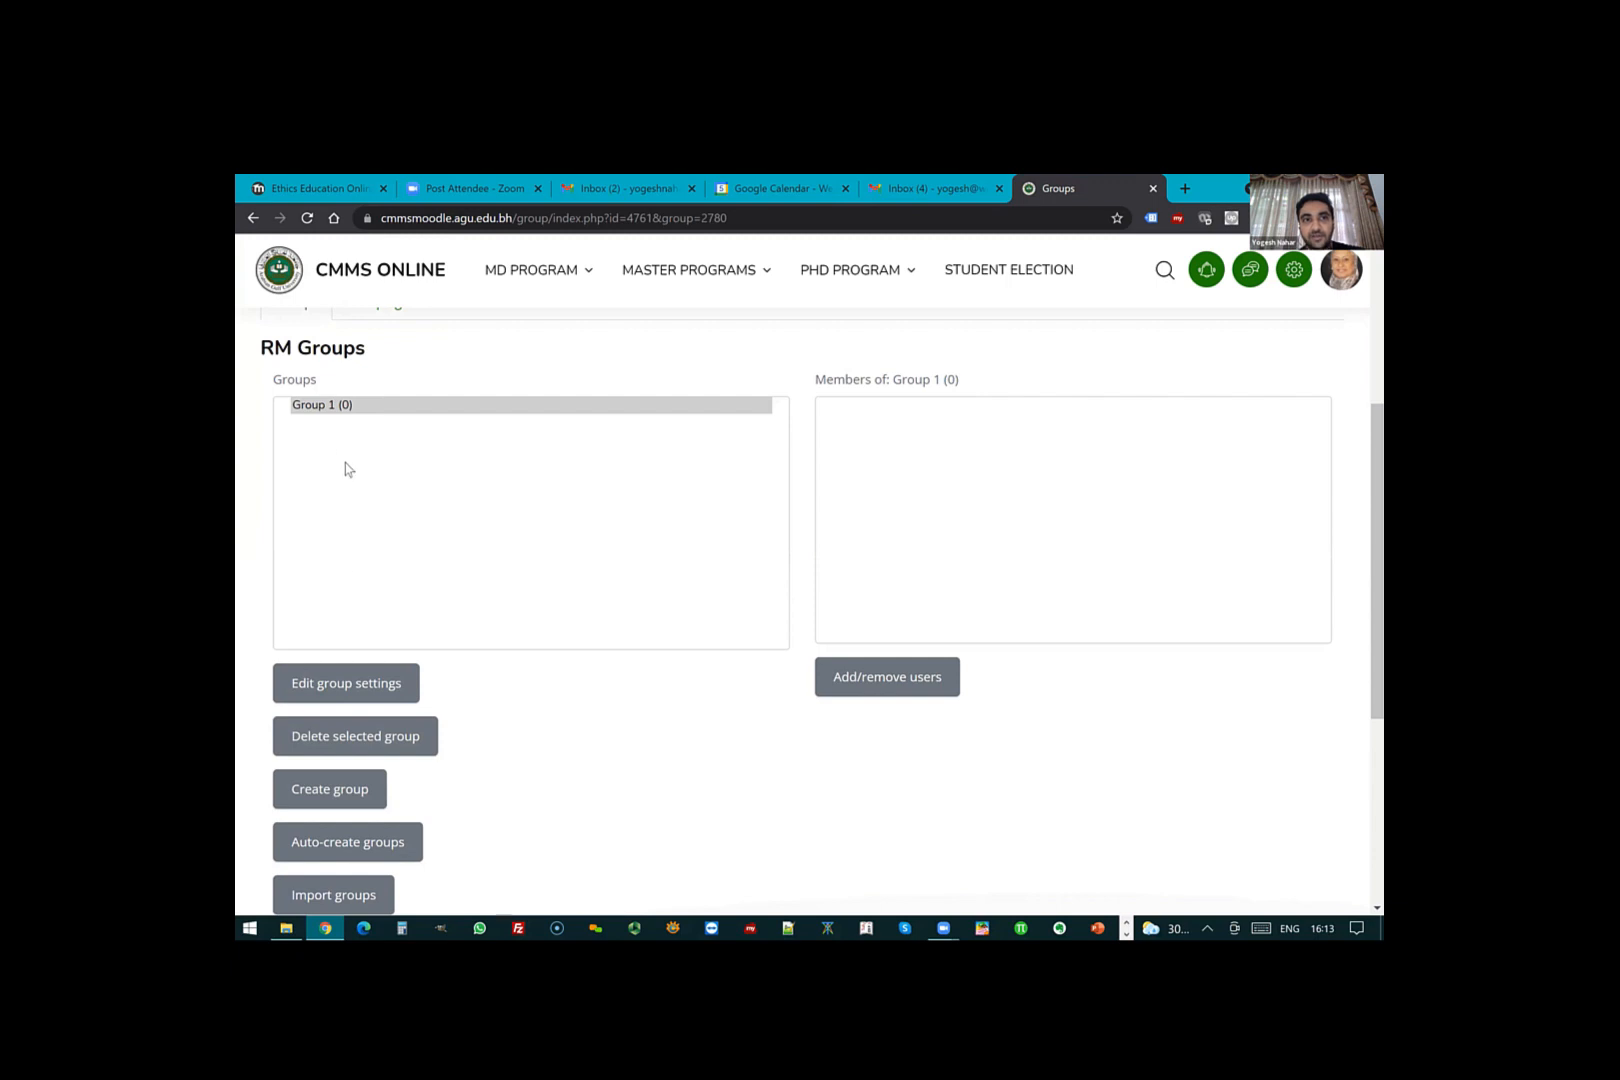
- Create a second course group named "Group 2" with the other settings at their defaults and save it
click(357, 800)
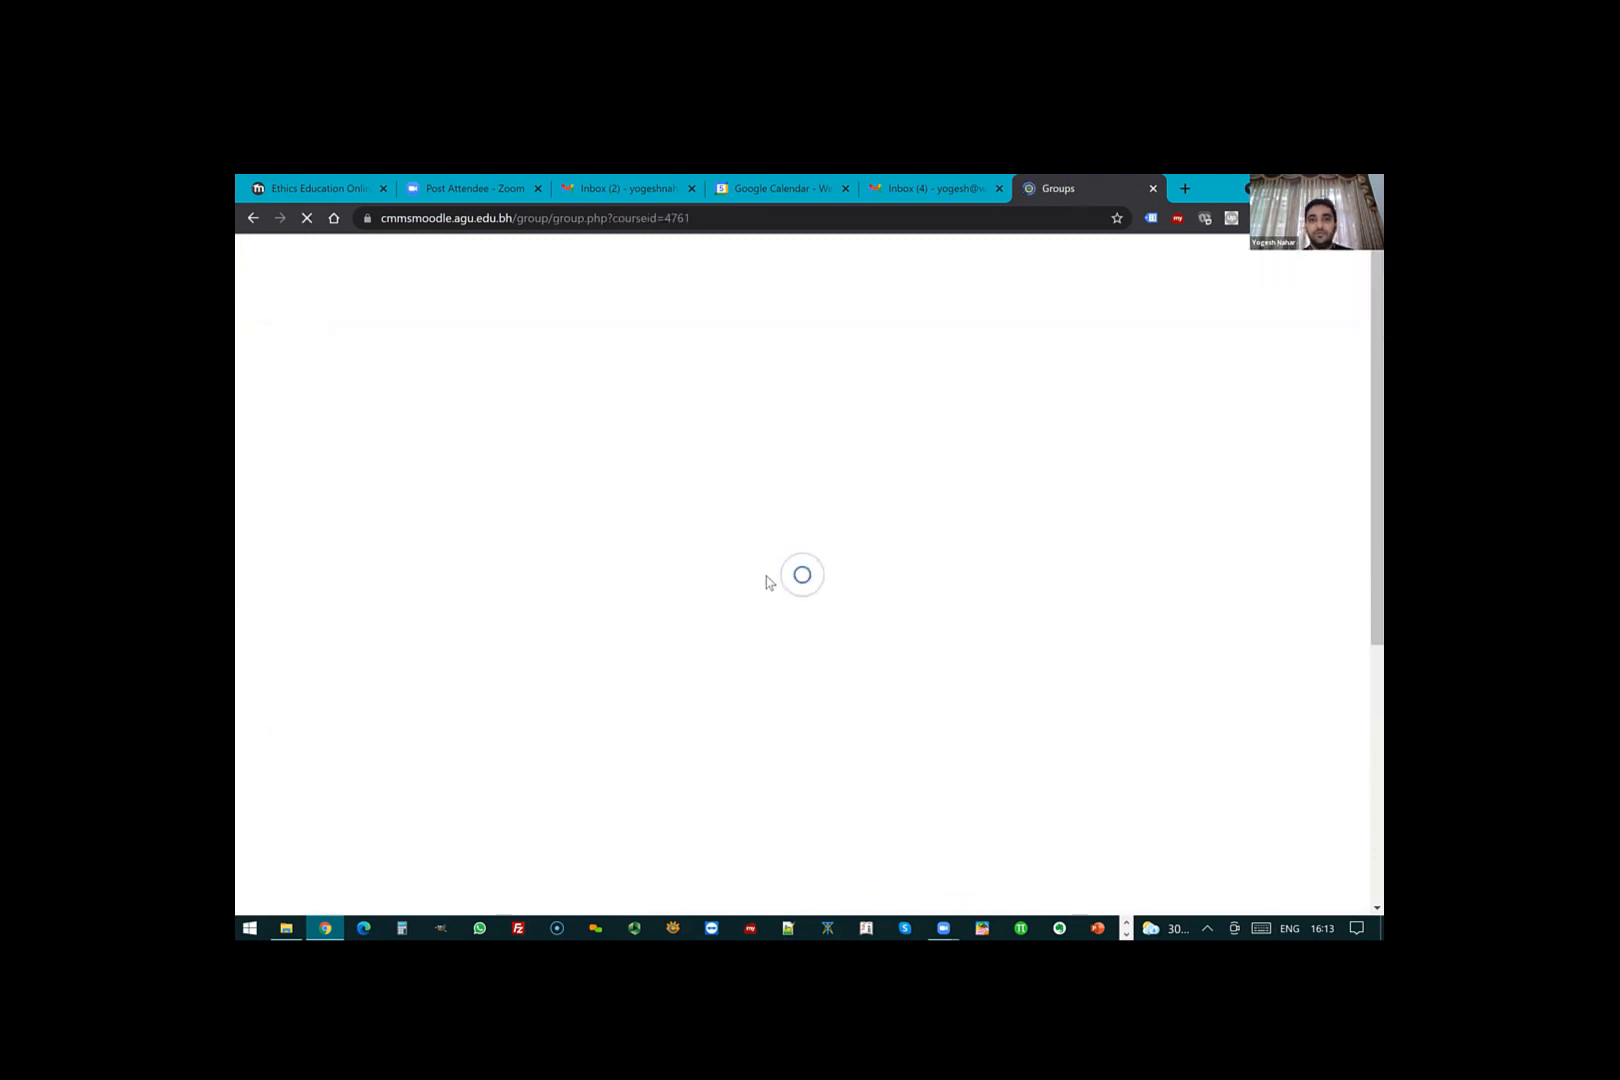
click(786, 495)
text(Group 2)
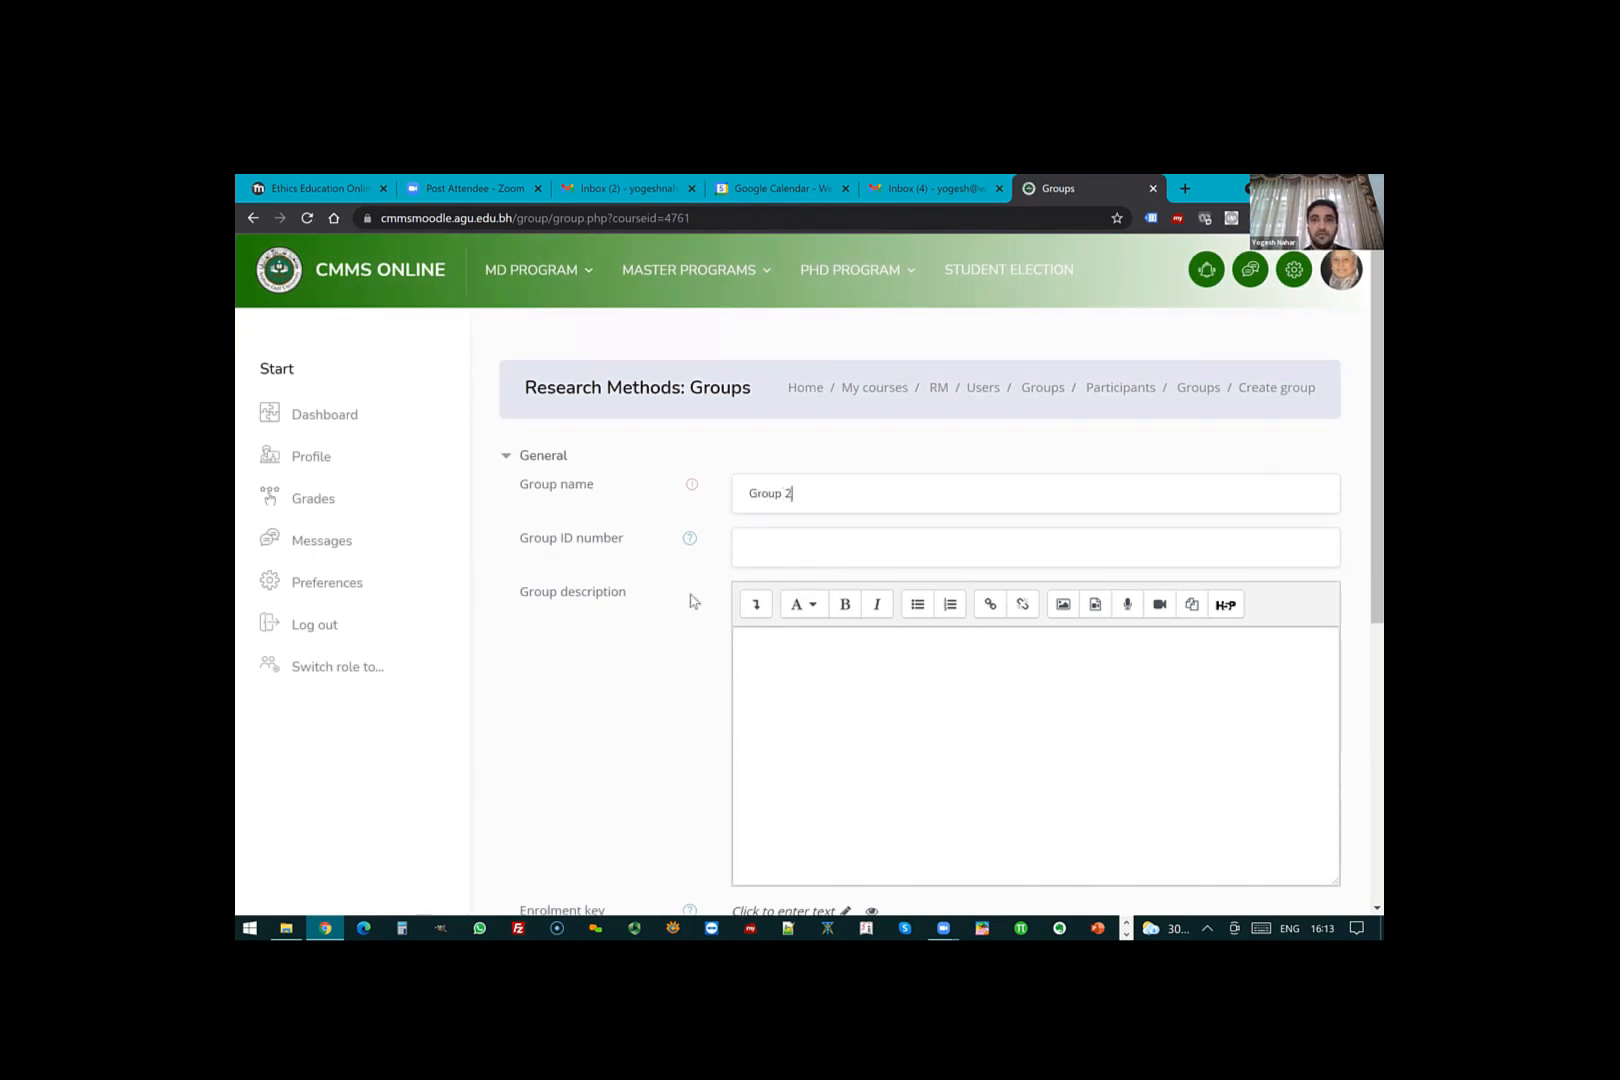
scroll(696, 606, down, 6)
click(780, 748)
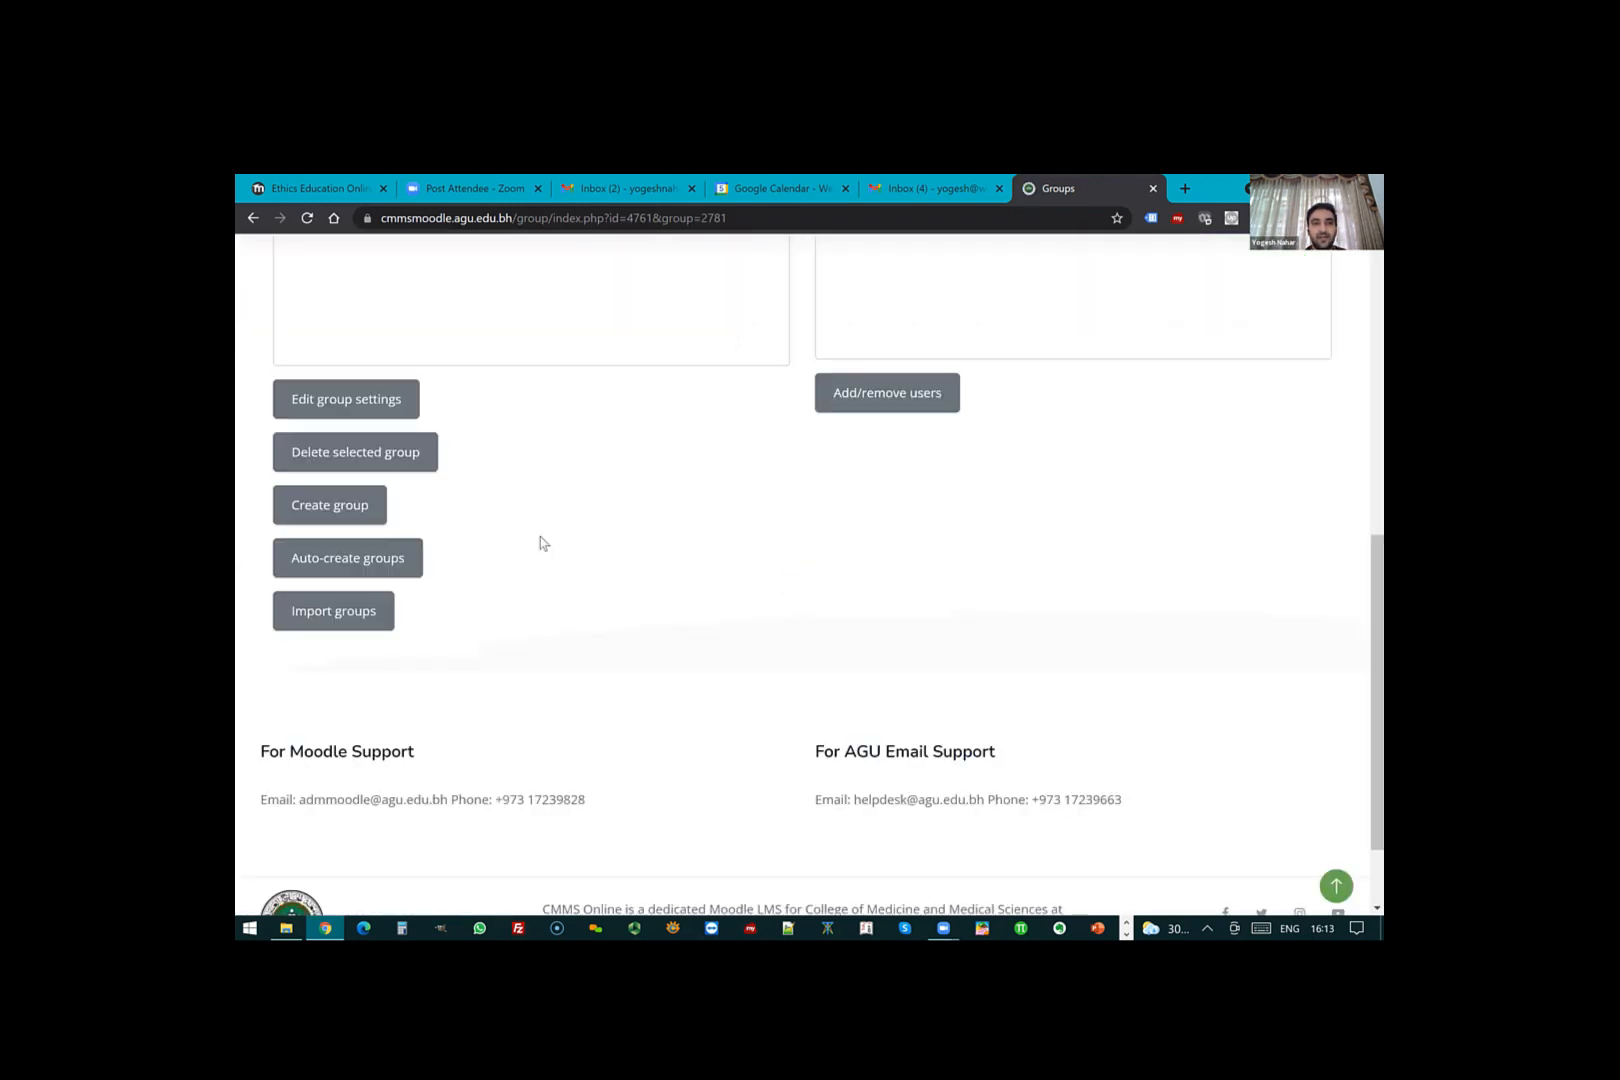
- Create a third course group named "Group 3" with default settings and save it
click(330, 505)
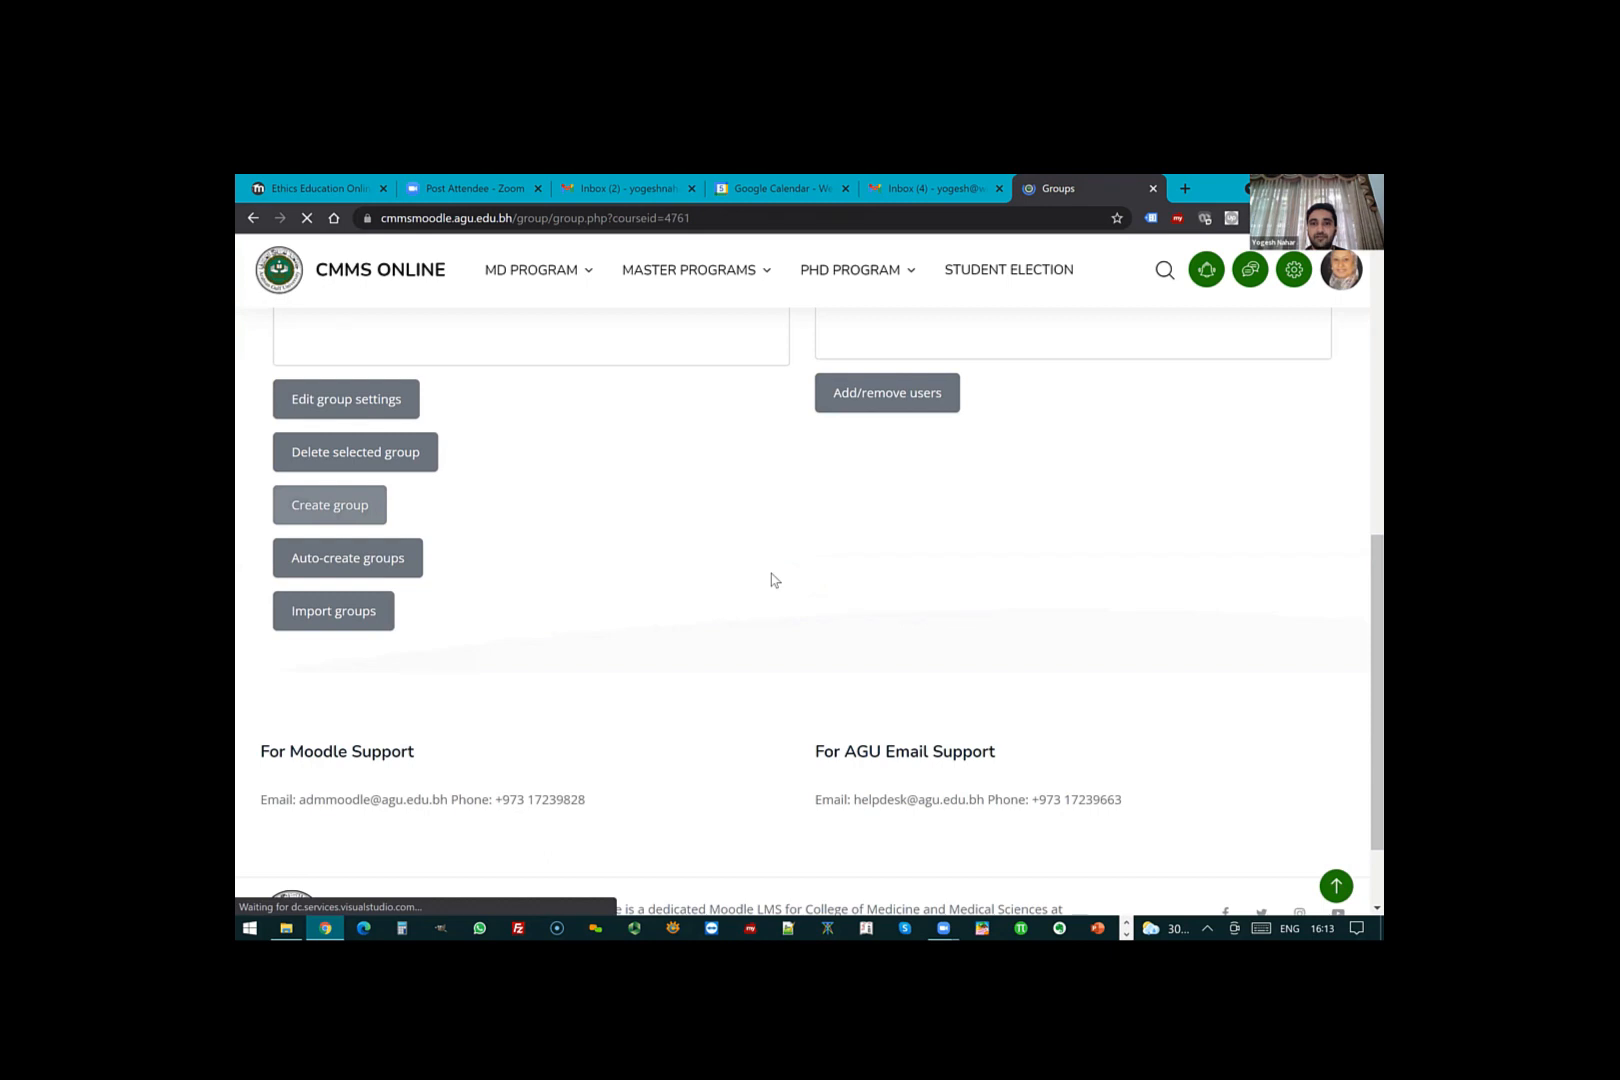
click(792, 501)
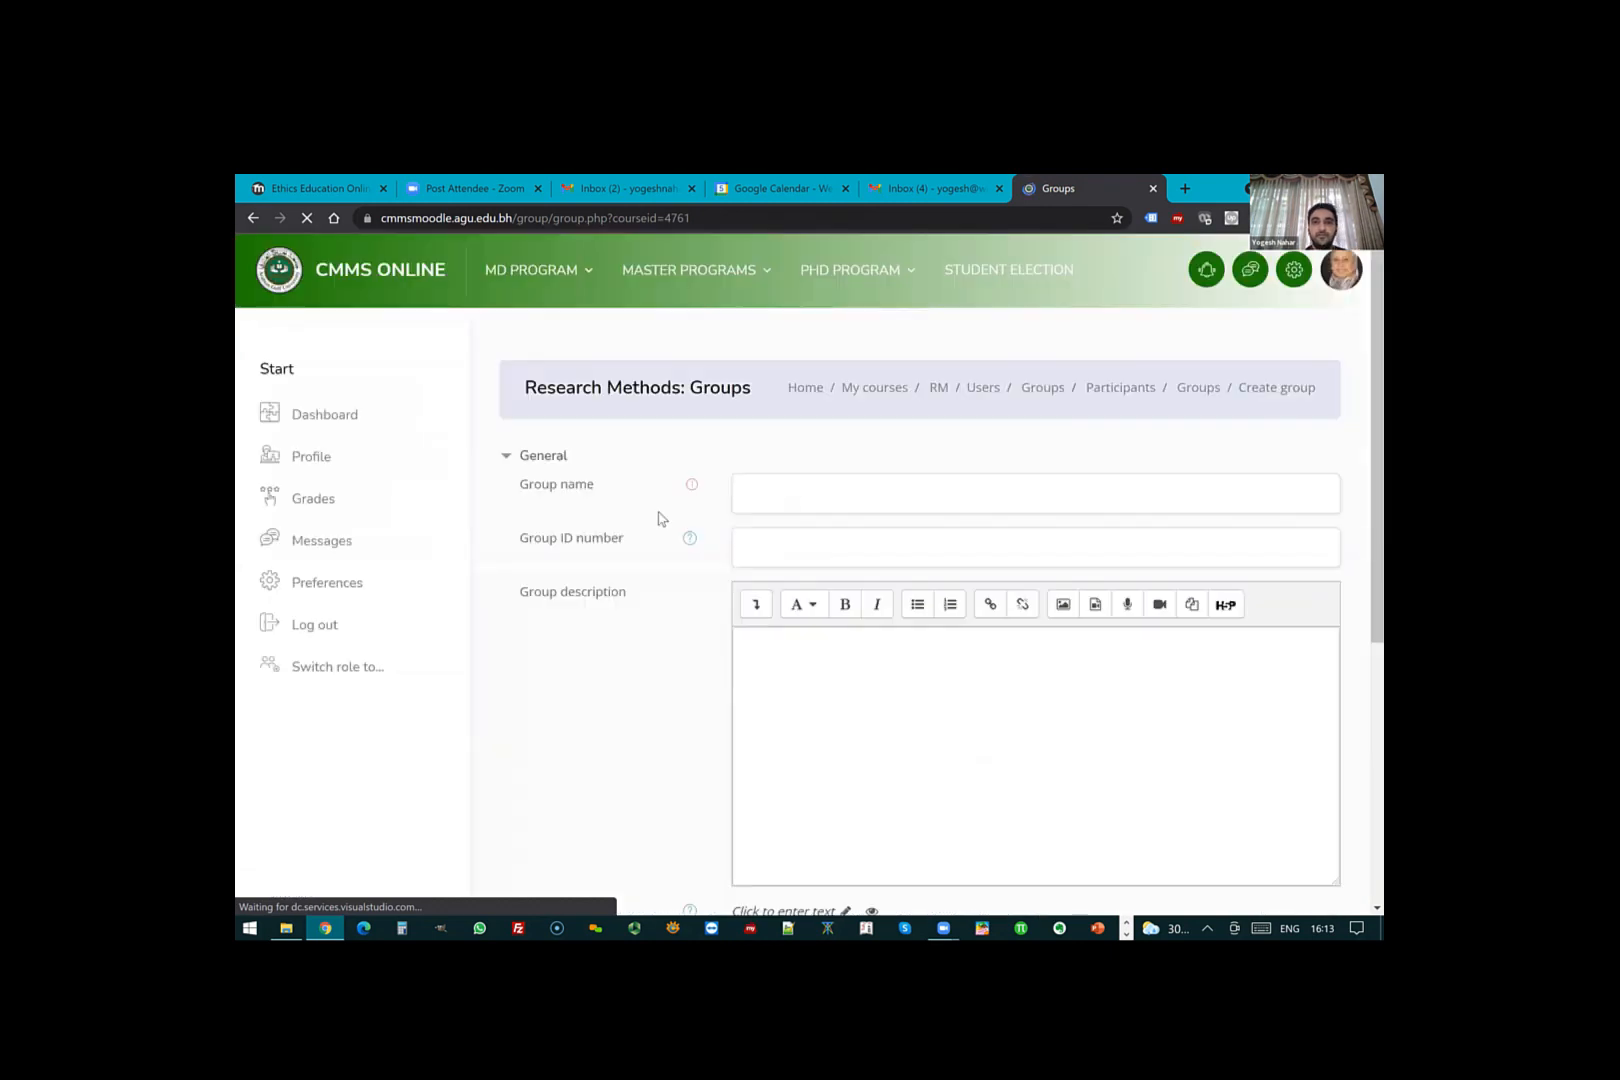
text(Grou)
scroll(792, 754, down, 5)
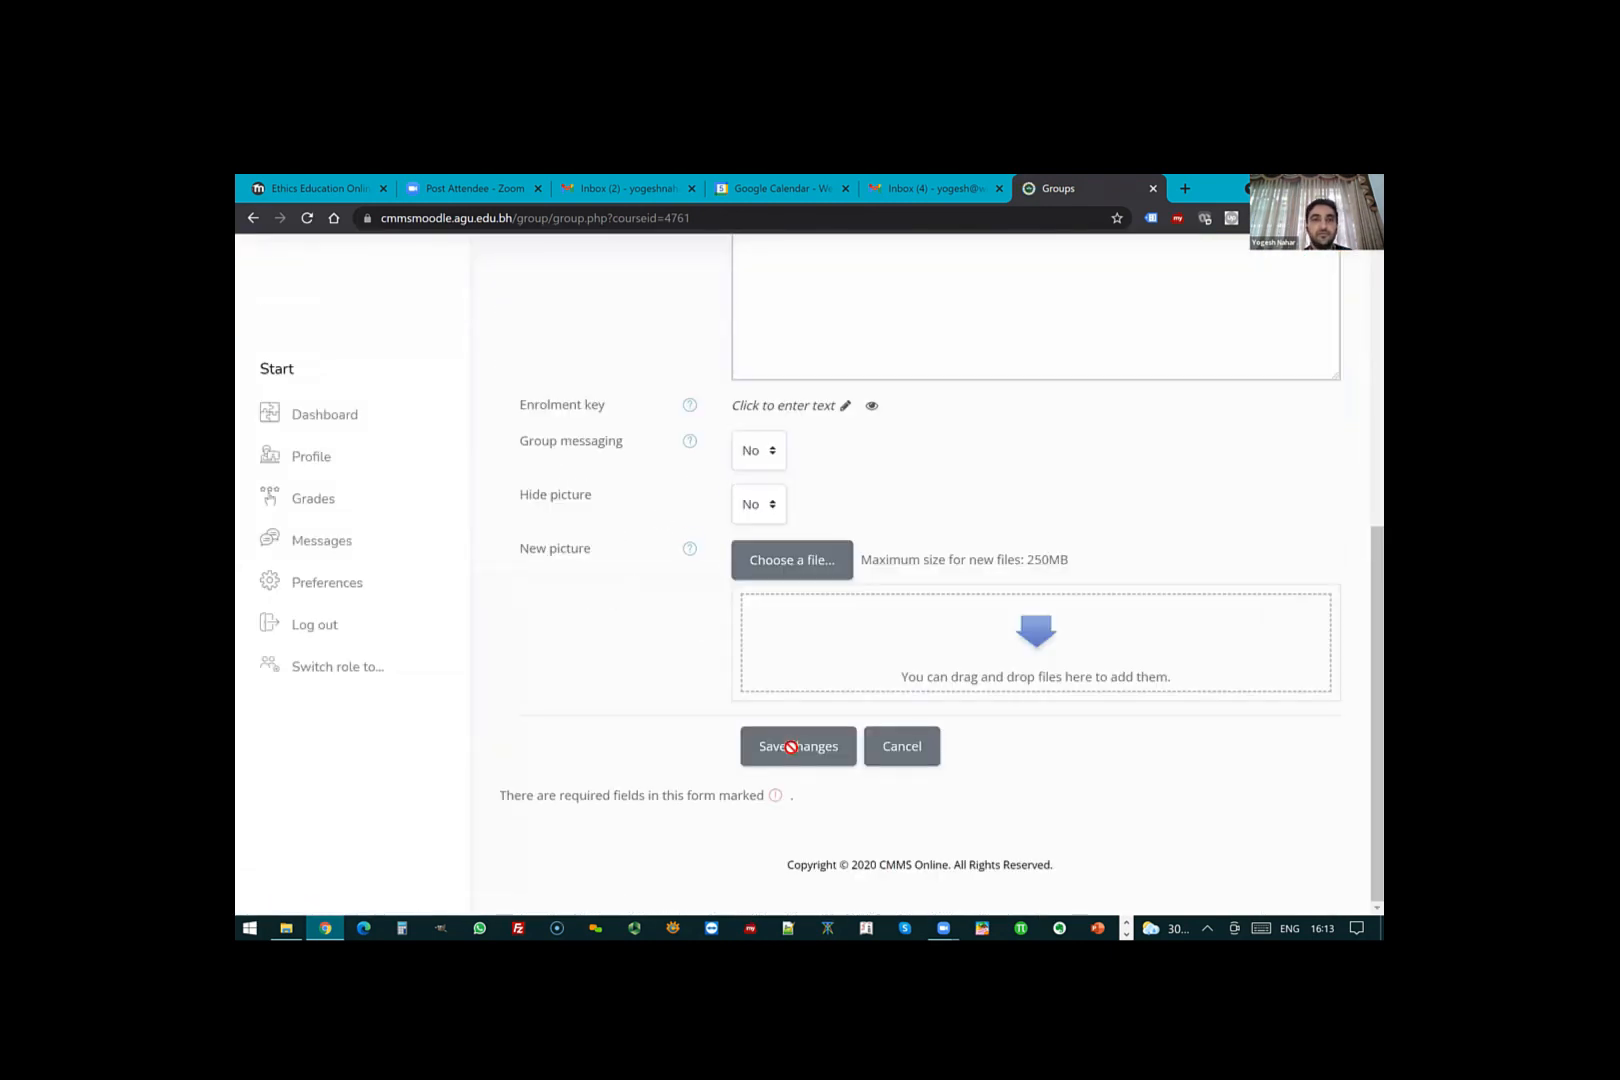
click(790, 746)
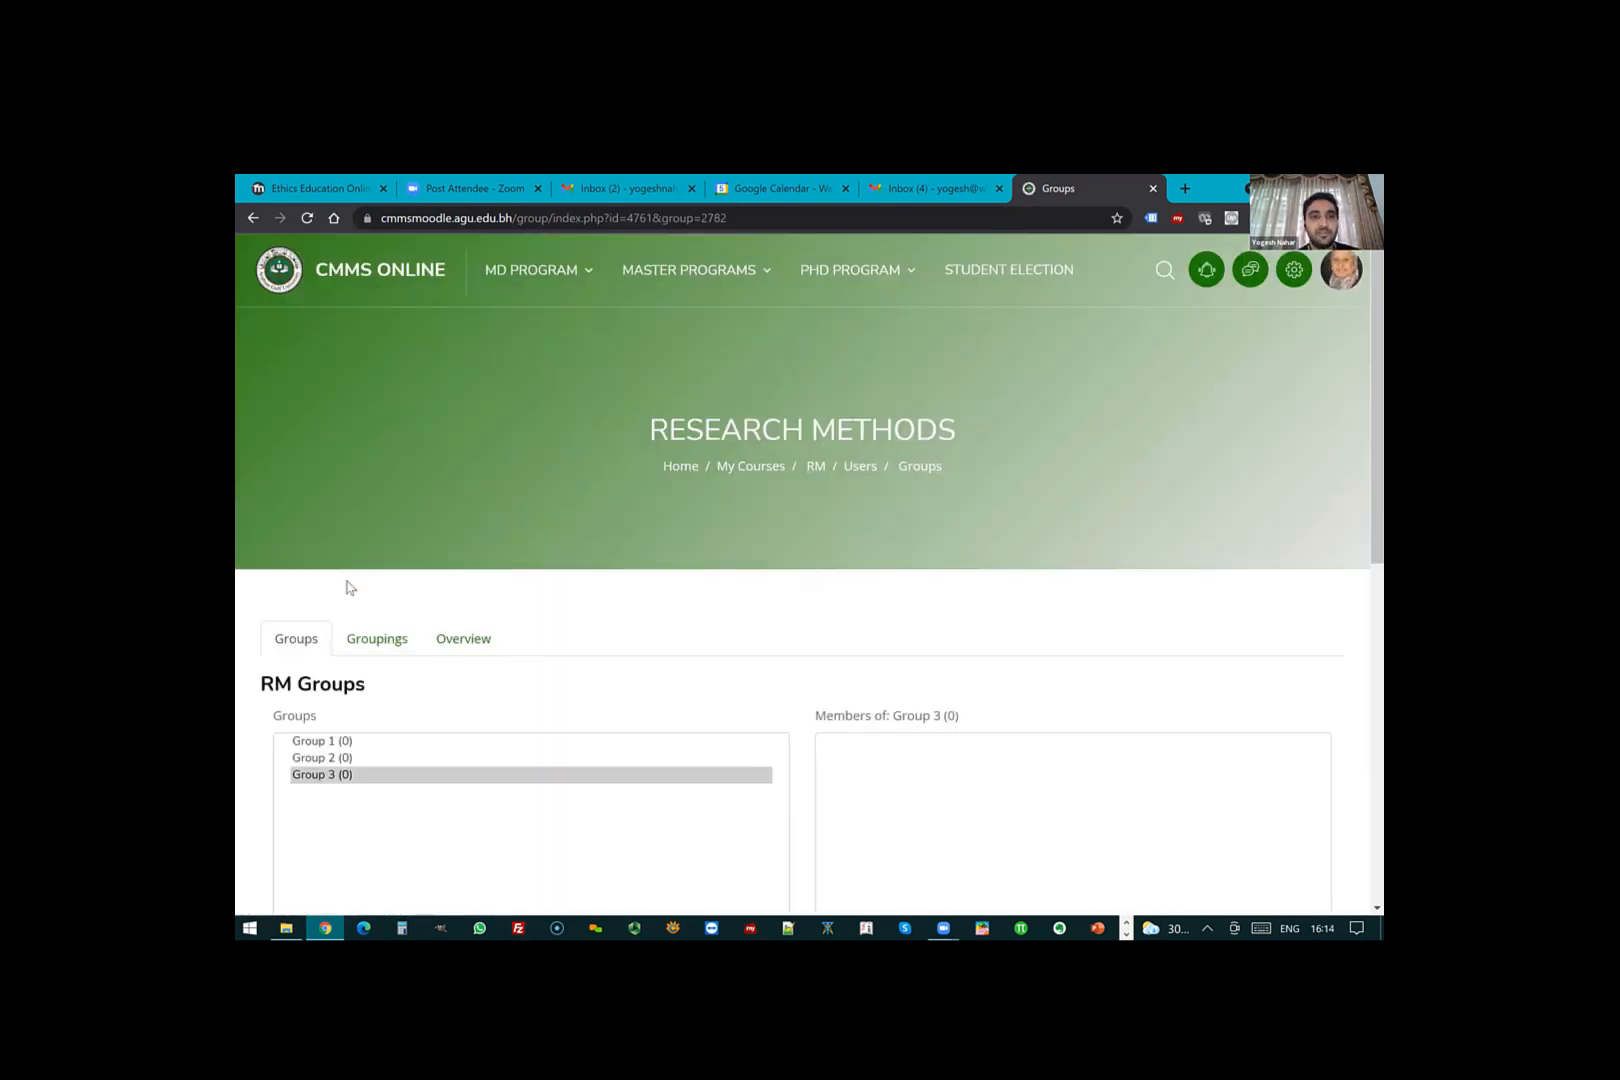
- Open the membership page of Group 1 and add the first listed student to the group
scroll(775, 795, down, 2)
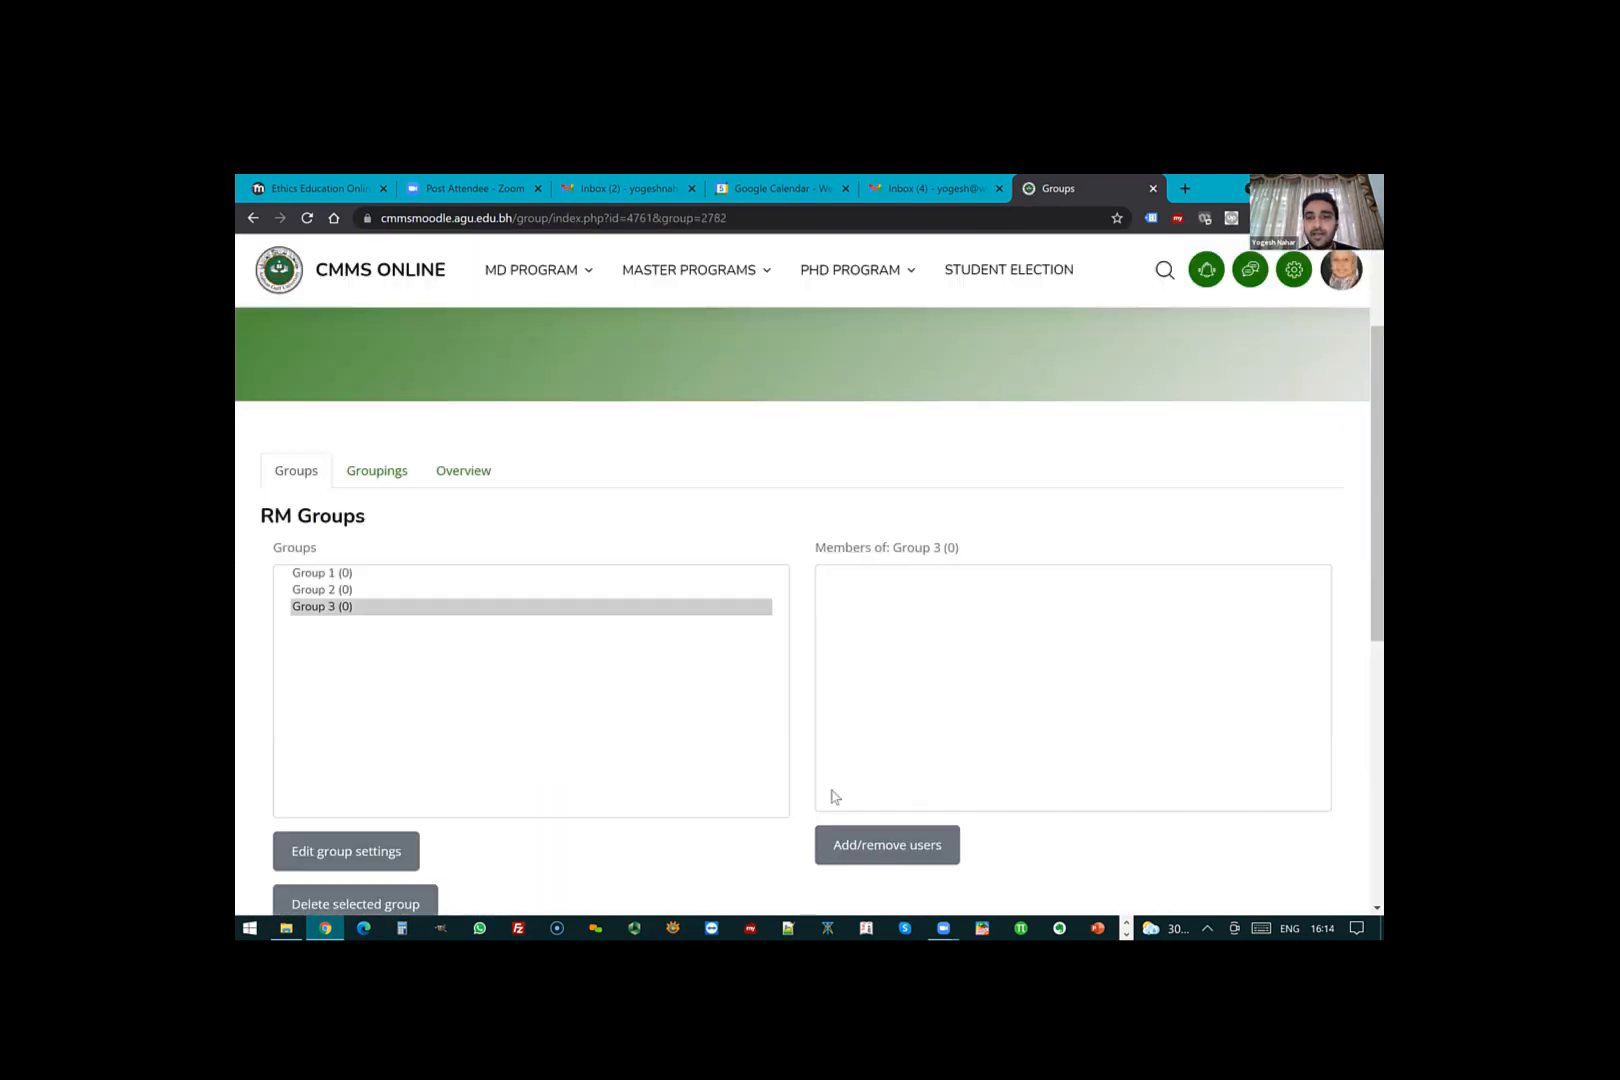
click(322, 573)
click(877, 851)
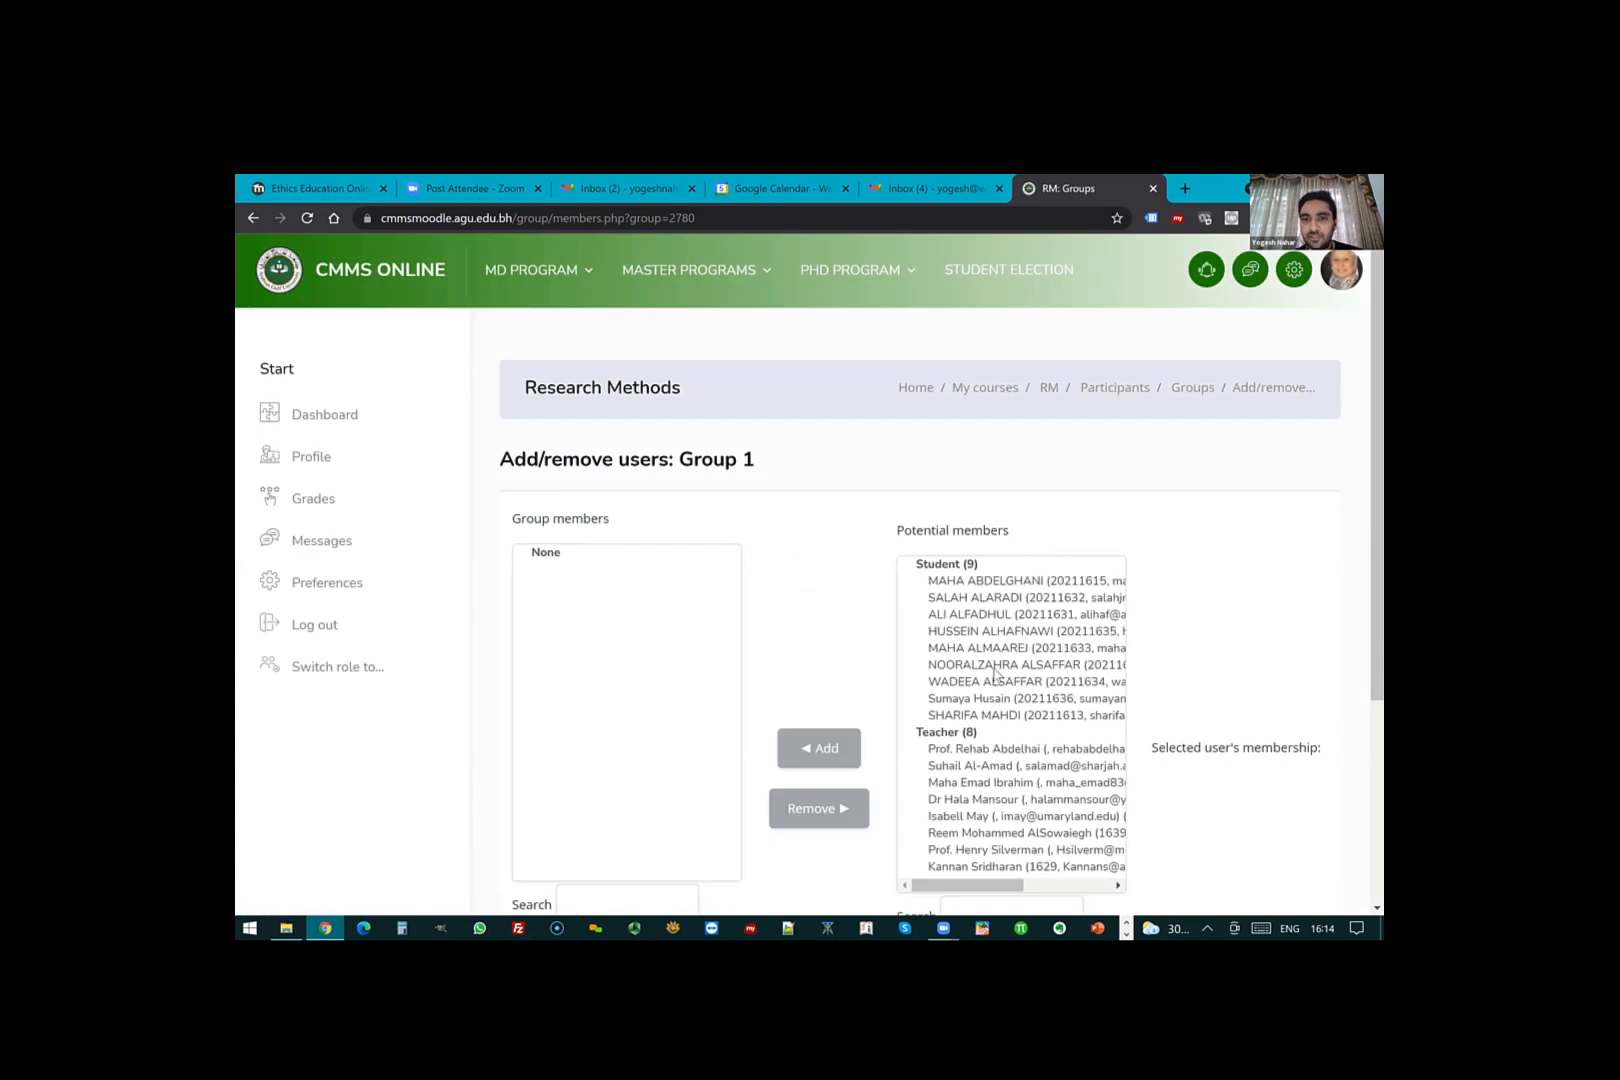
click(962, 581)
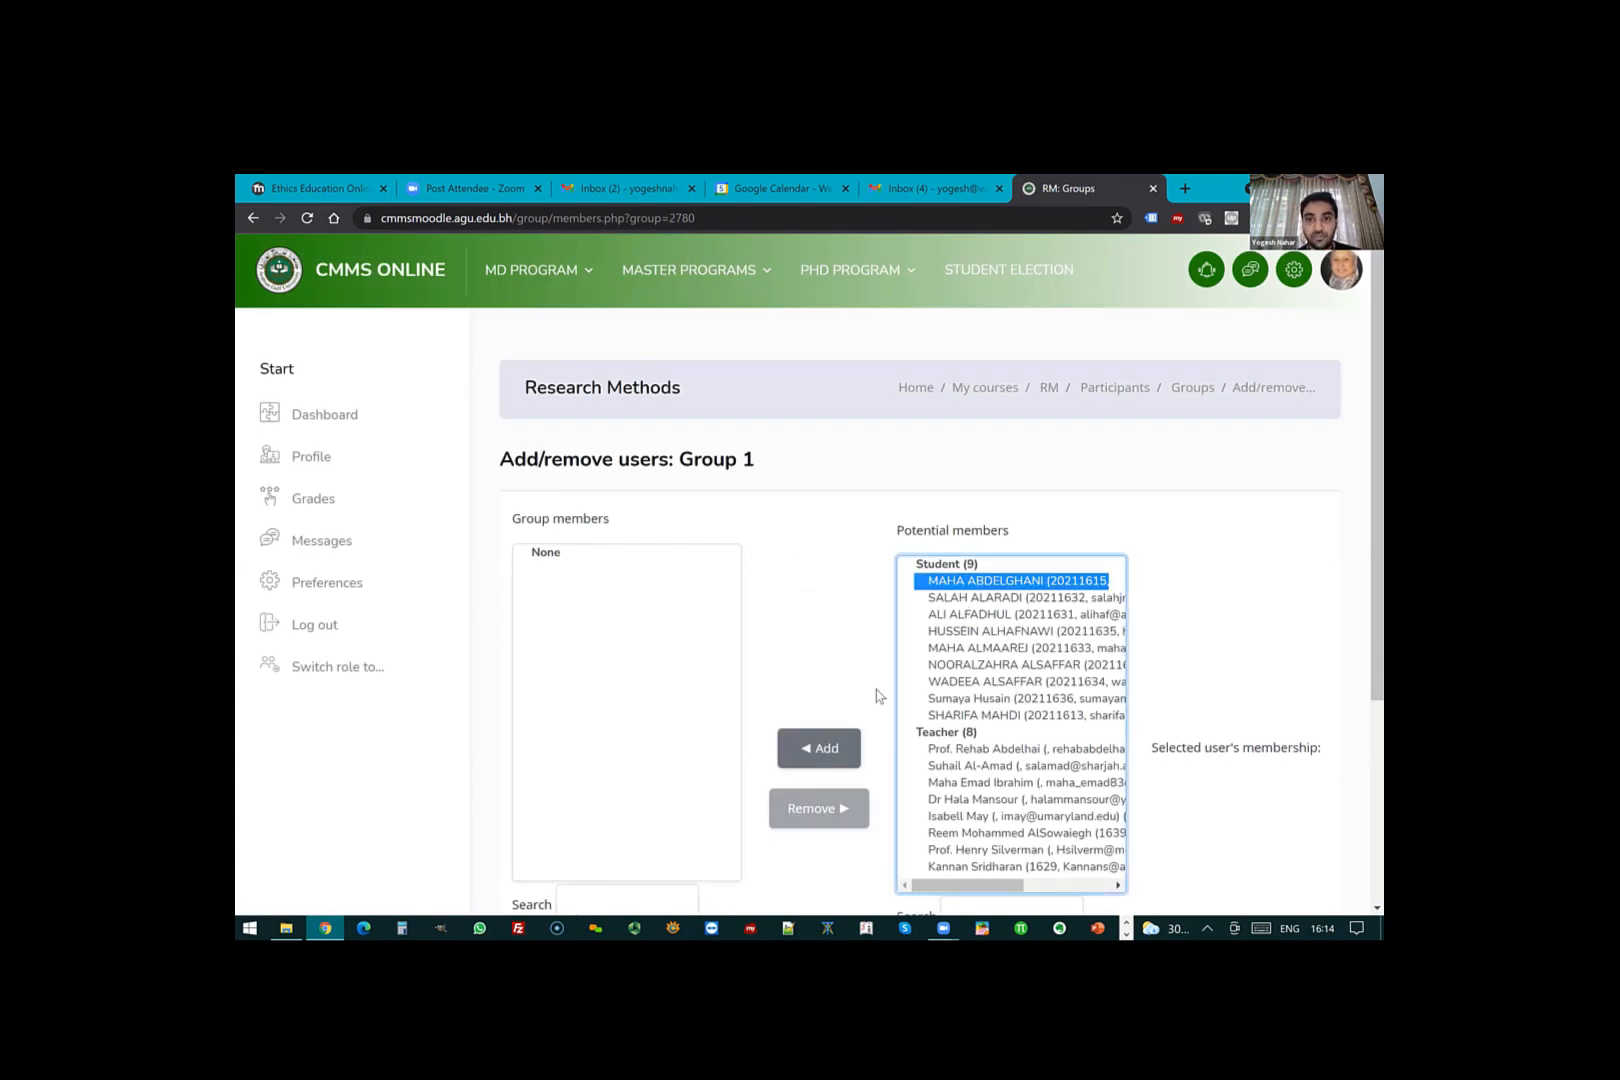
click(822, 752)
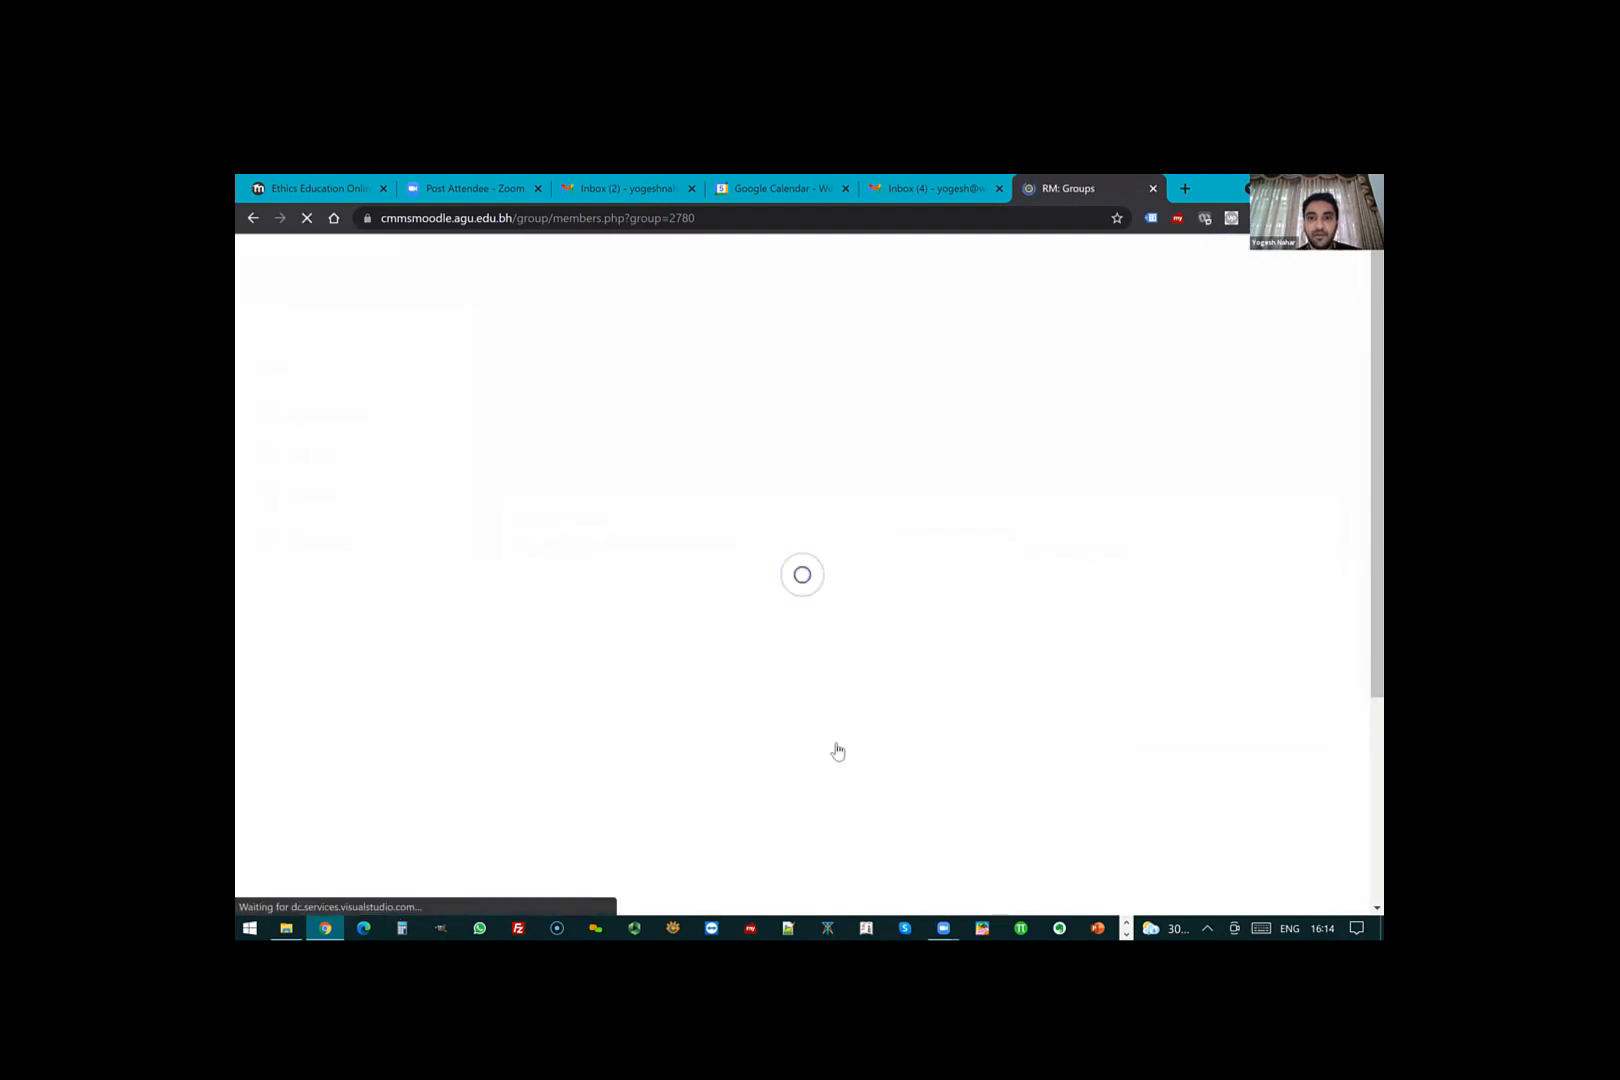
- Add three teachers from the potential members to Group 1
click(833, 752)
click(834, 754)
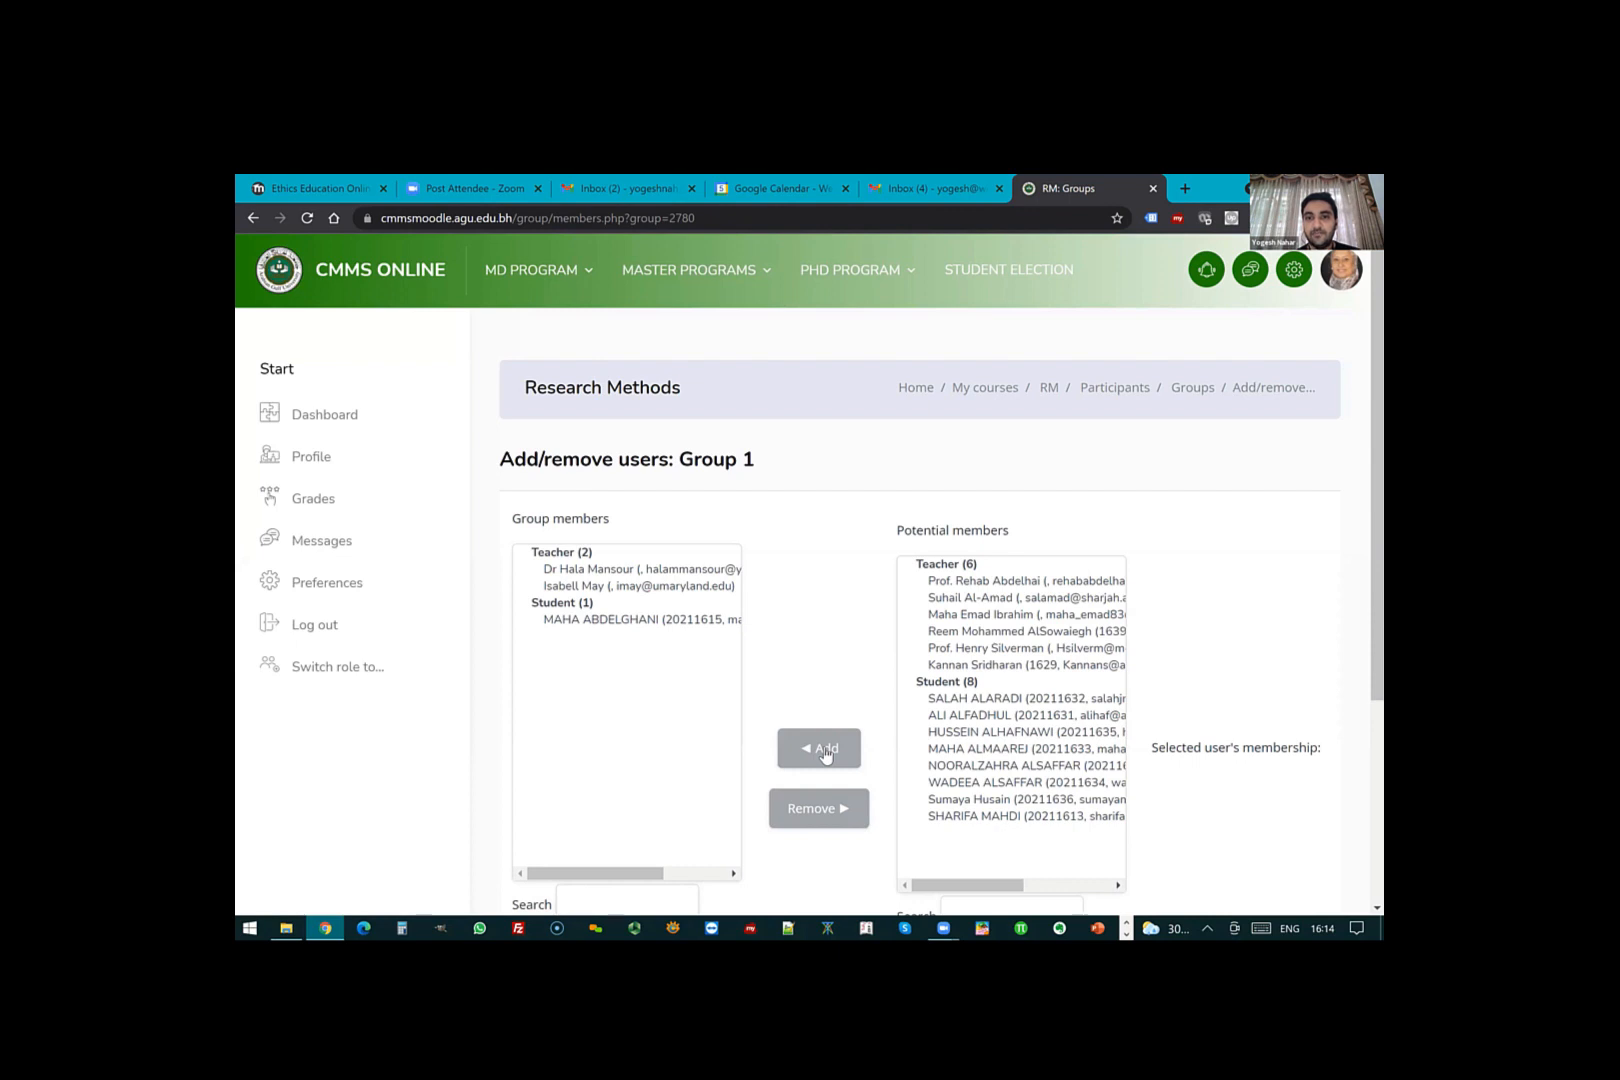
click(979, 666)
click(816, 754)
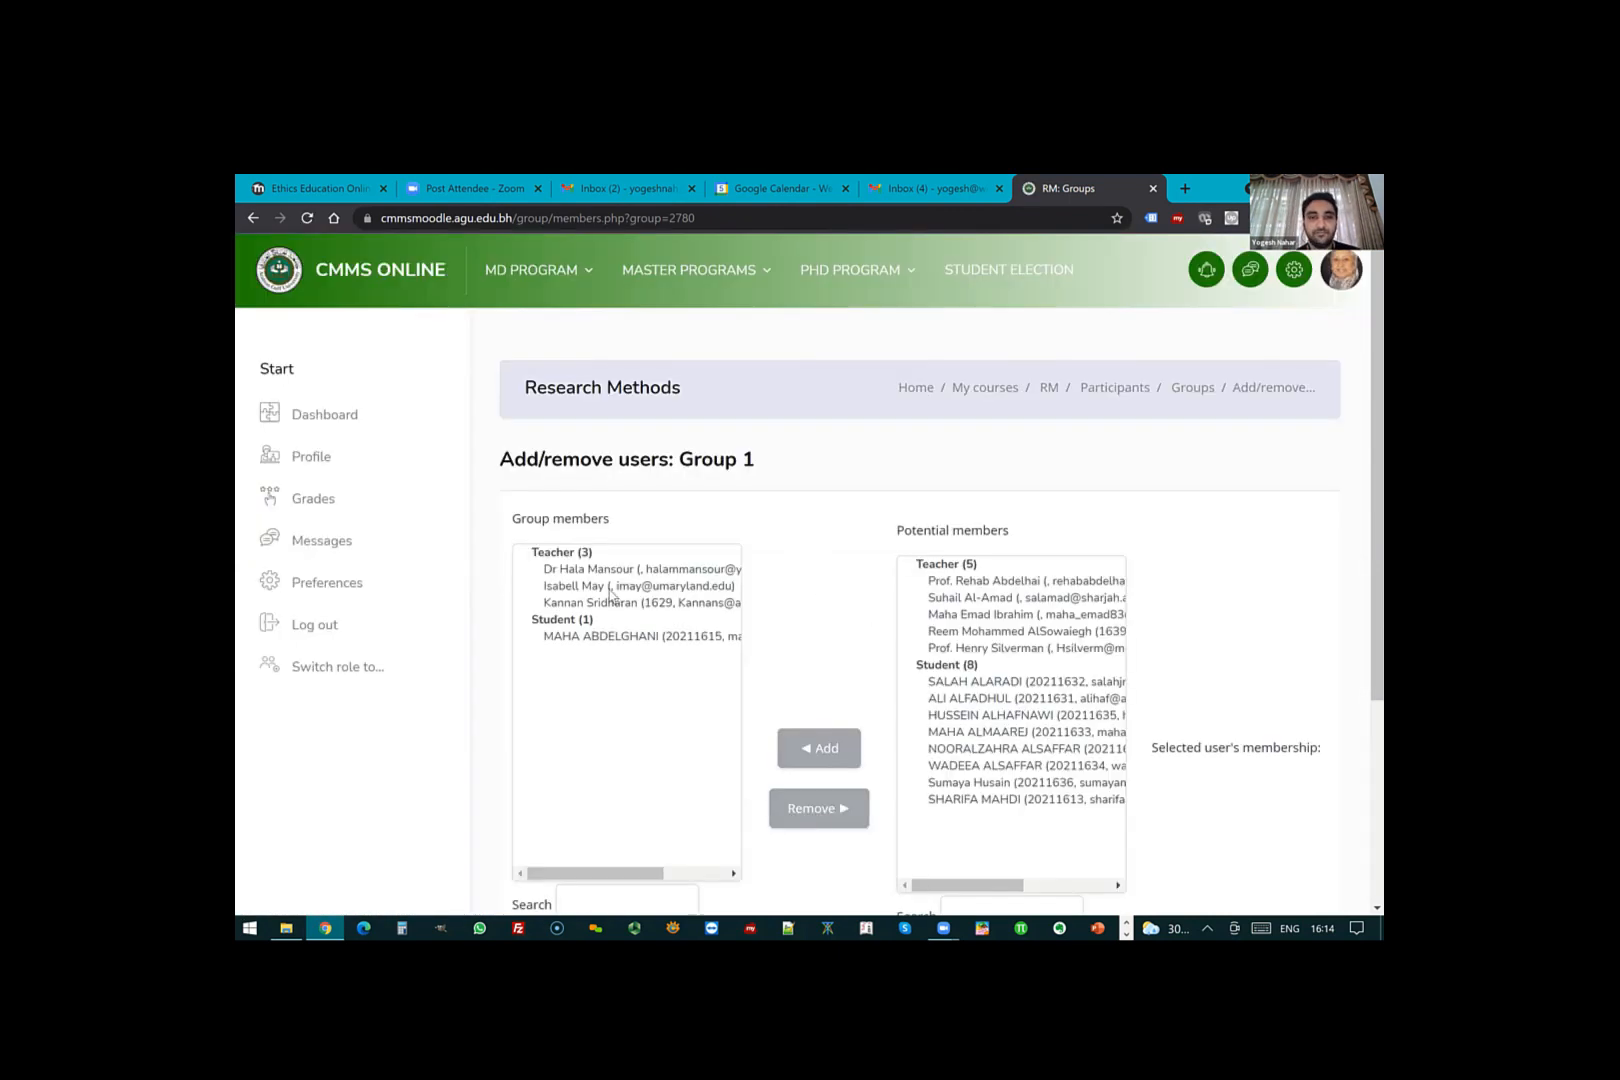
- Remove the three teachers from Group 1, keeping only the student as a member
click(607, 588)
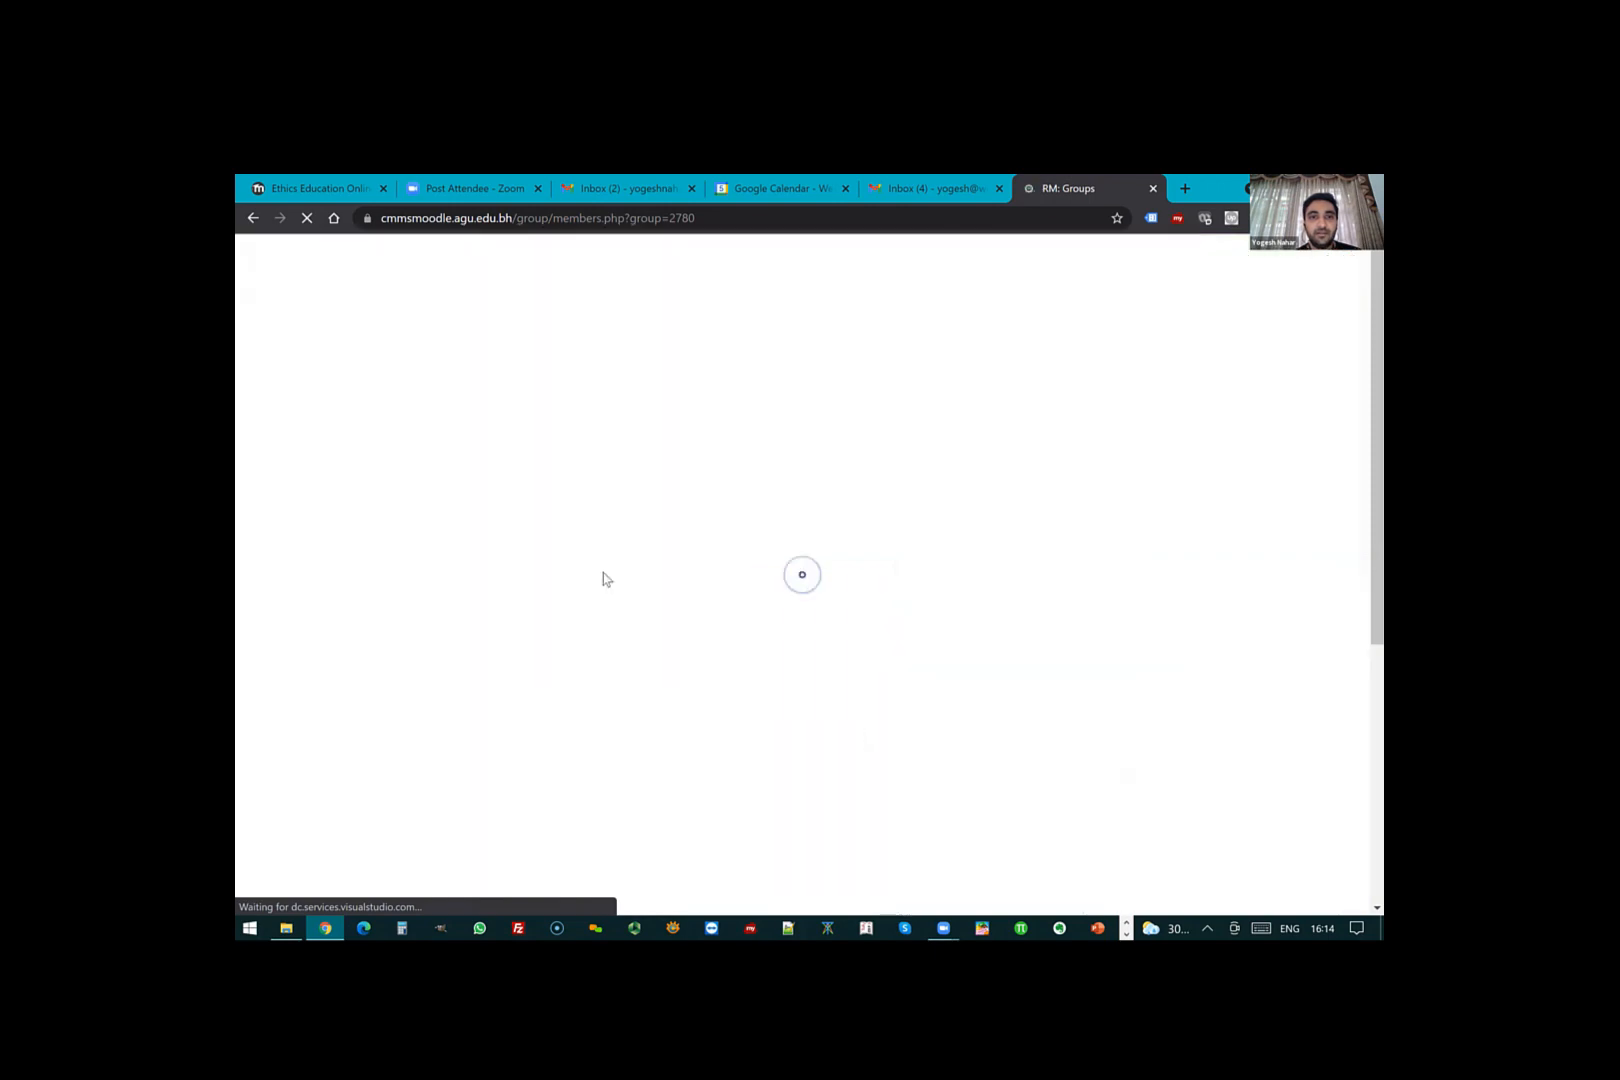
click(814, 811)
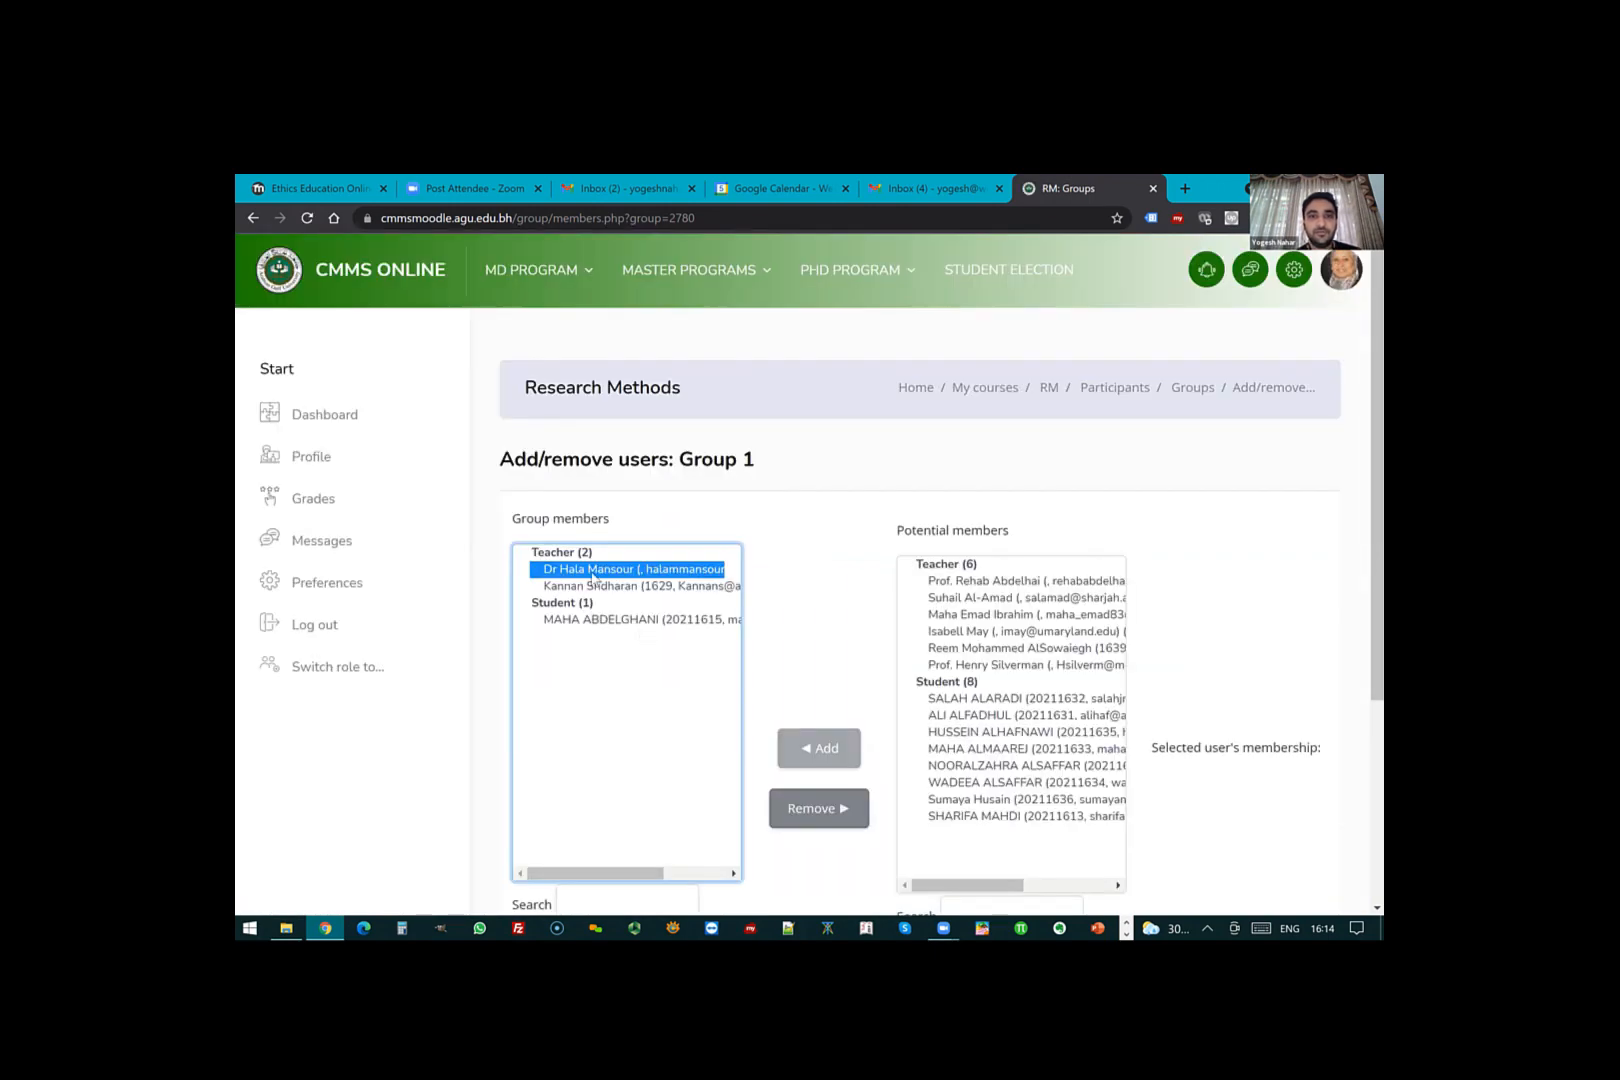
click(817, 808)
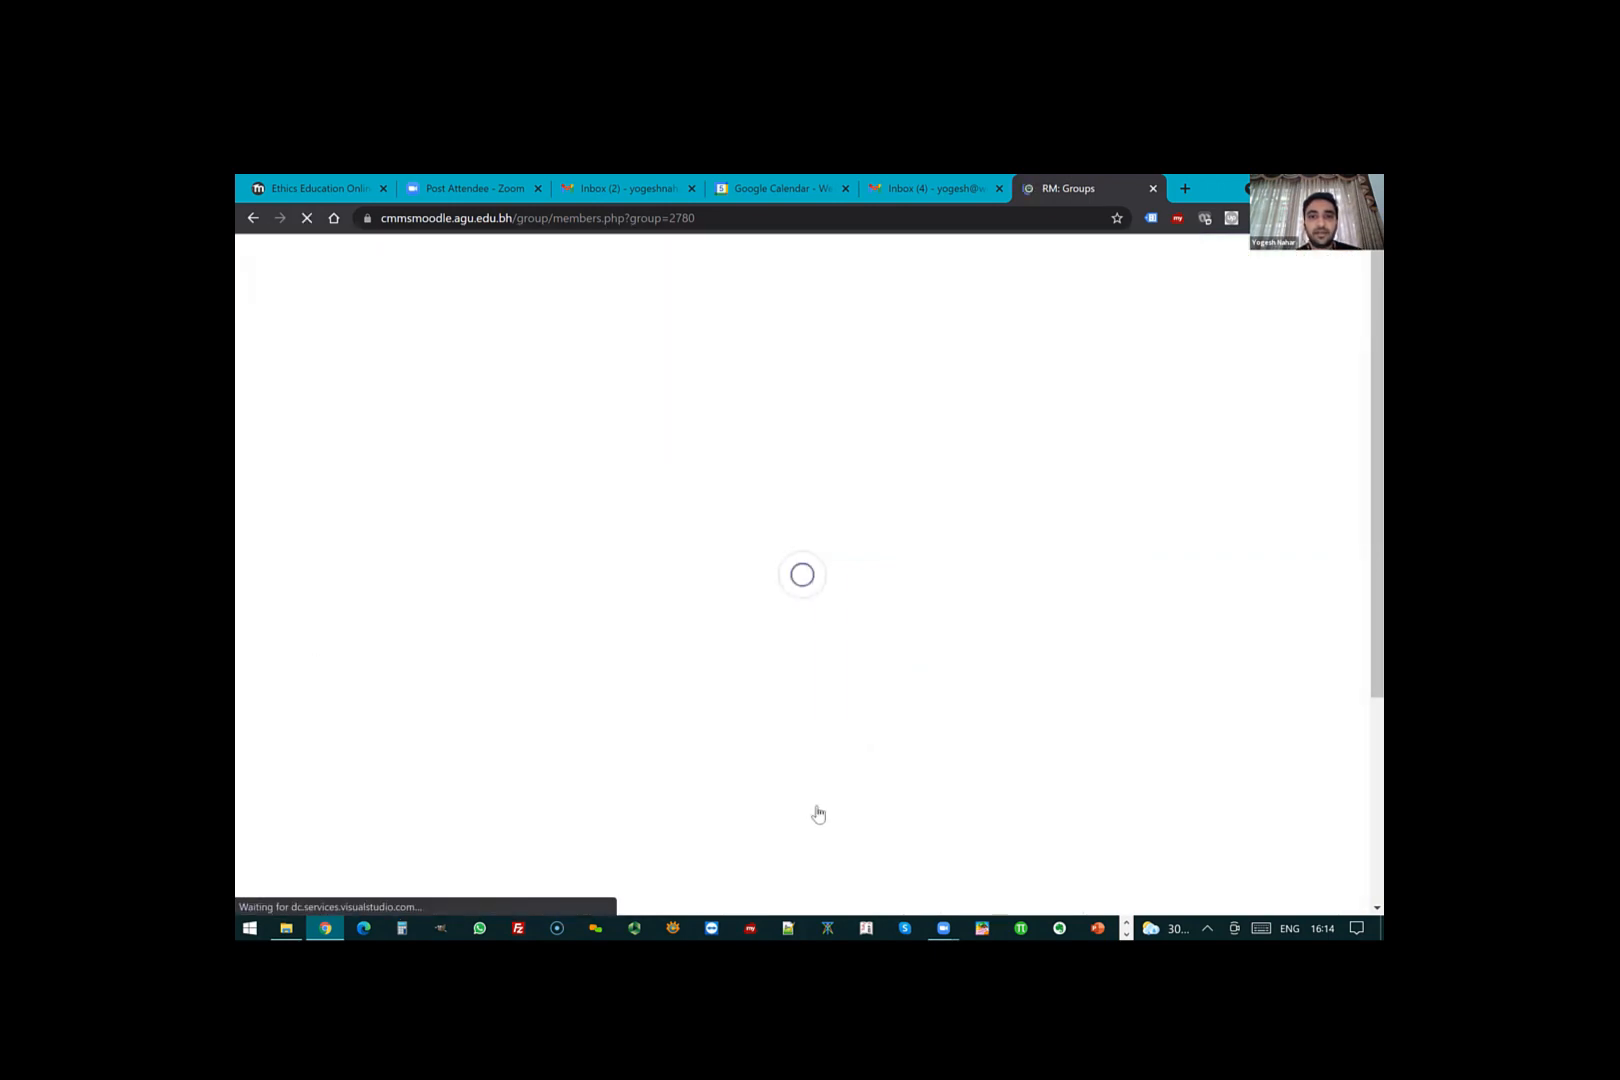
click(820, 806)
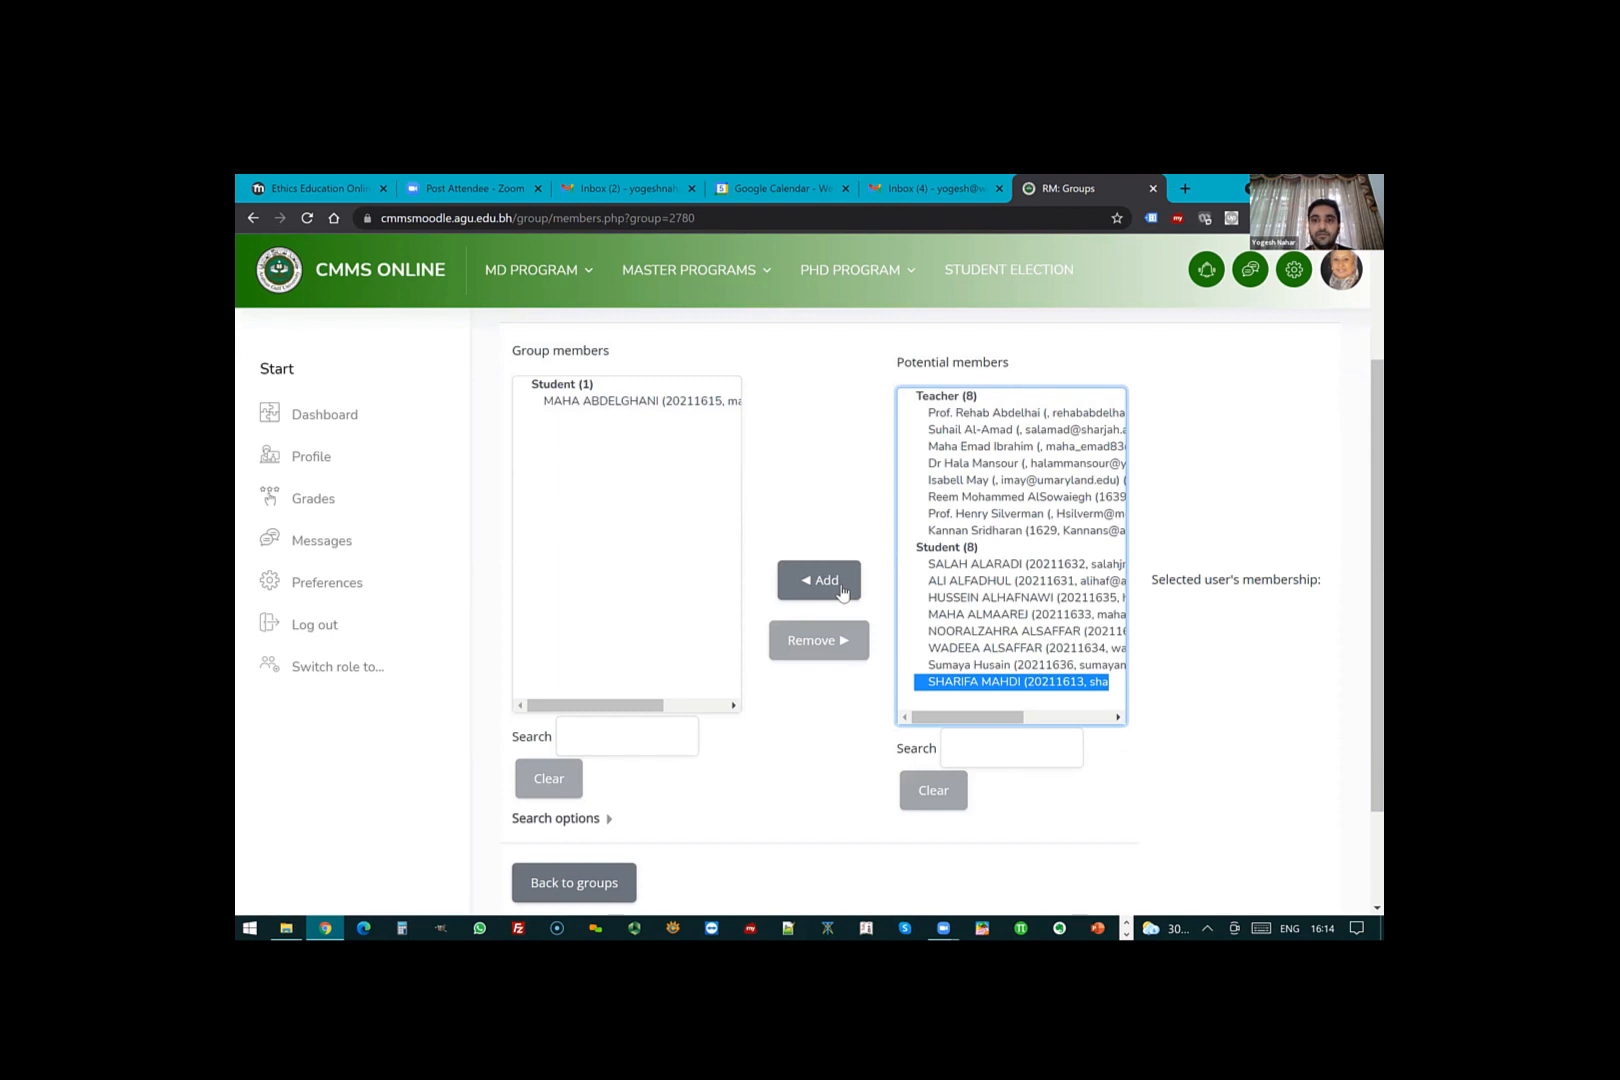
- Add the last listed student and then the fourth listed student to Group 1
click(840, 587)
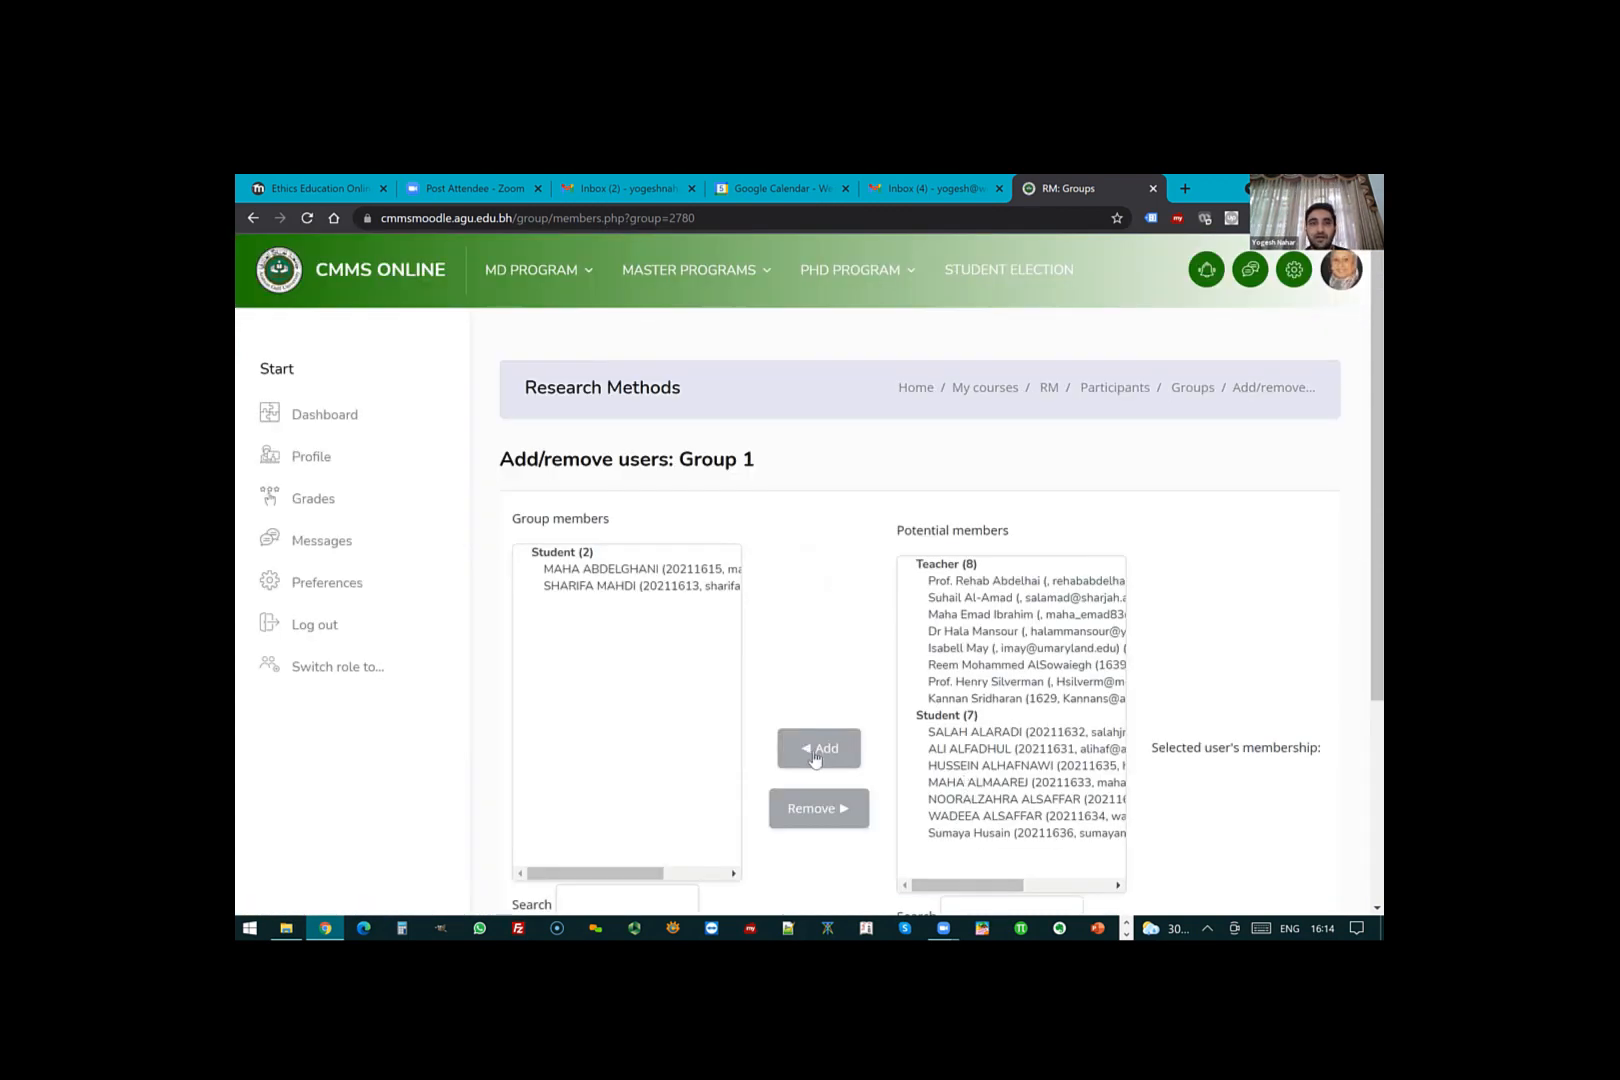
click(815, 759)
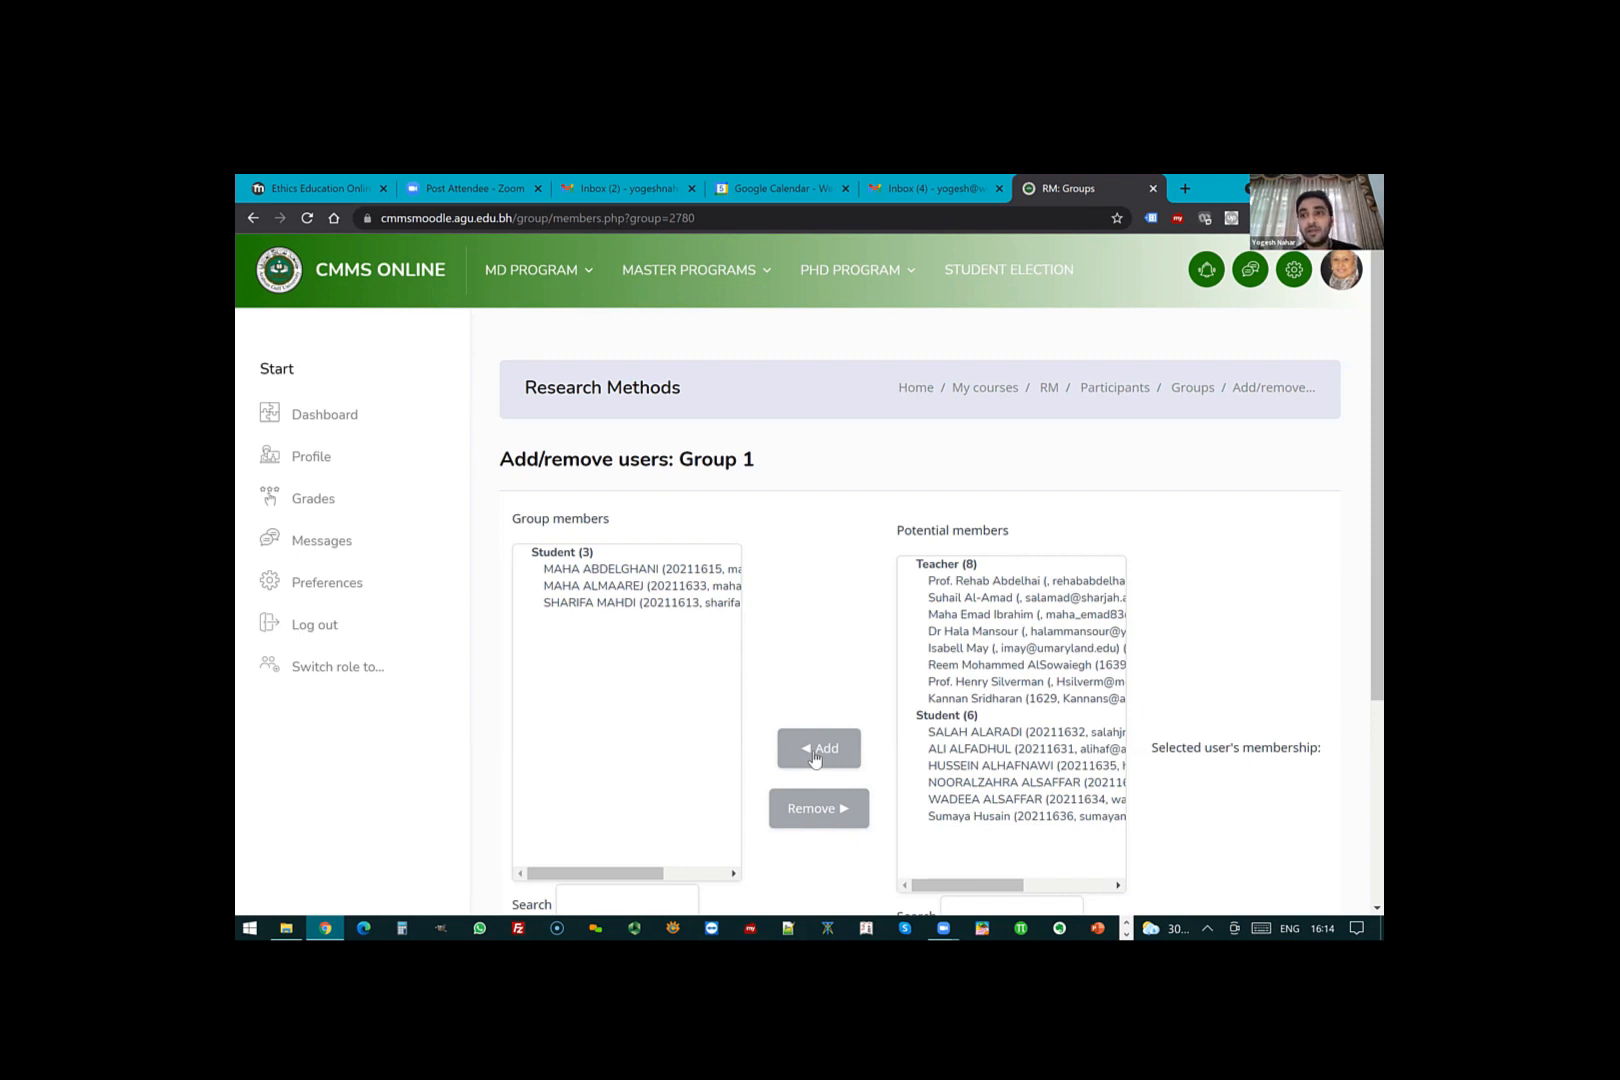
- Add the first listed teacher to Group 1, then remove that teacher from the group
click(979, 598)
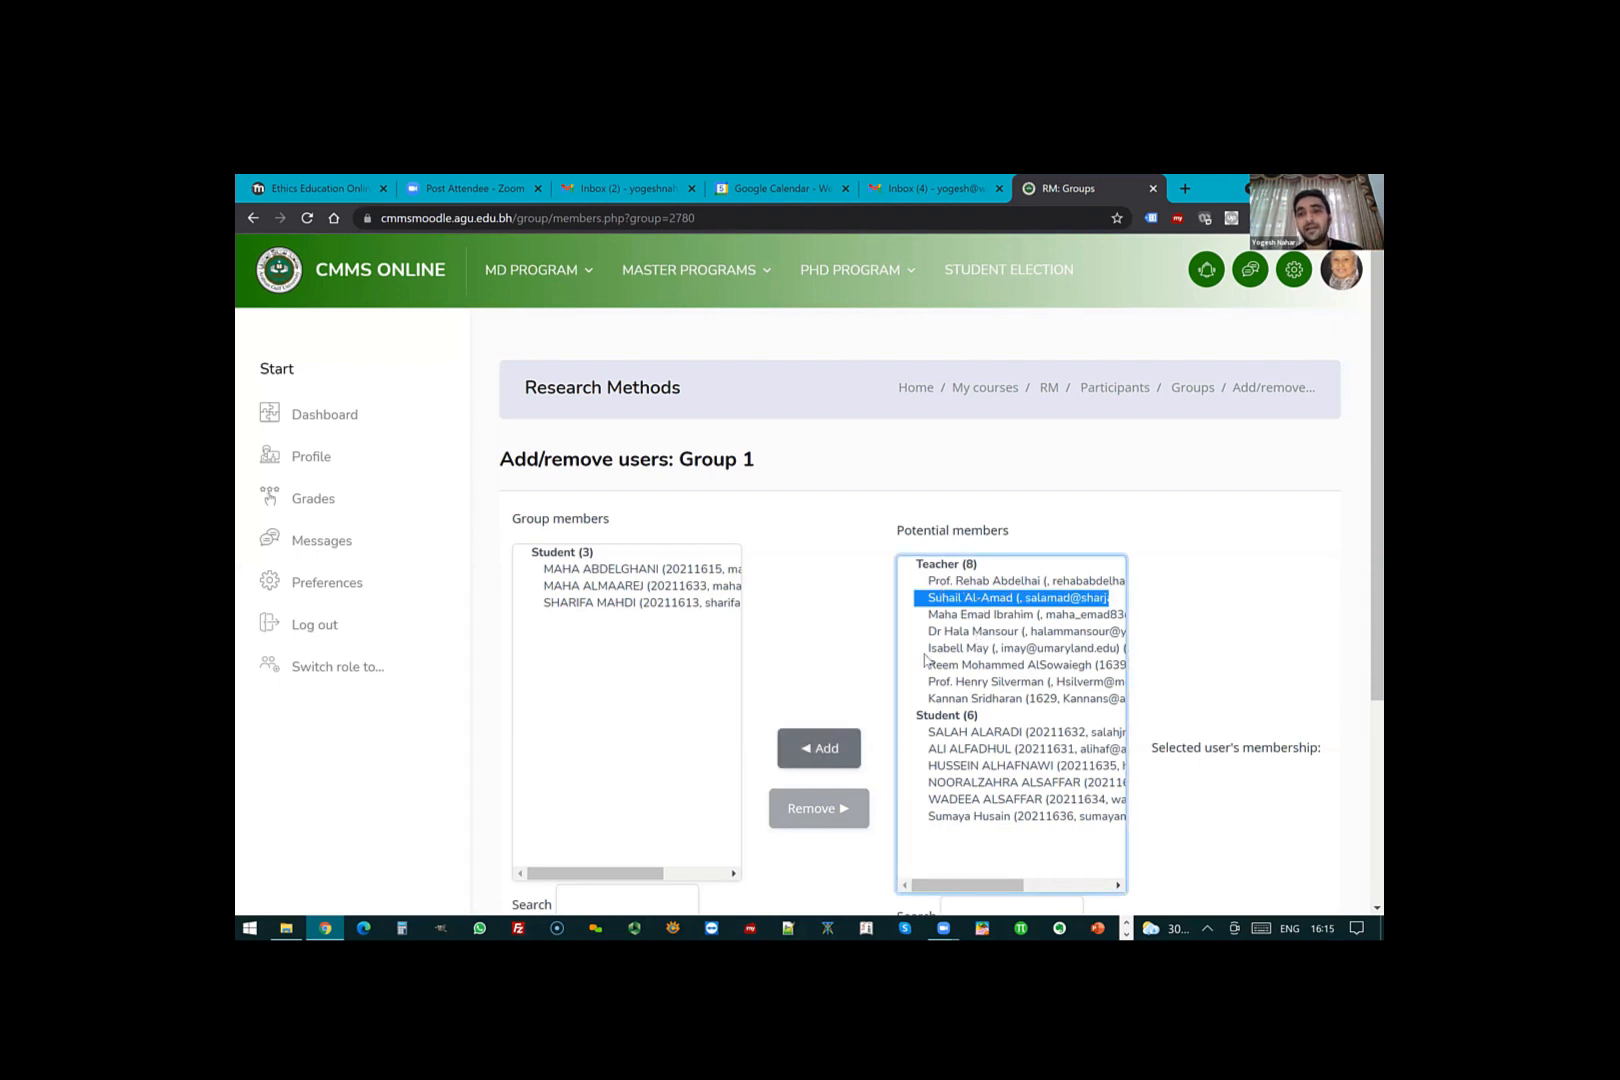
click(821, 750)
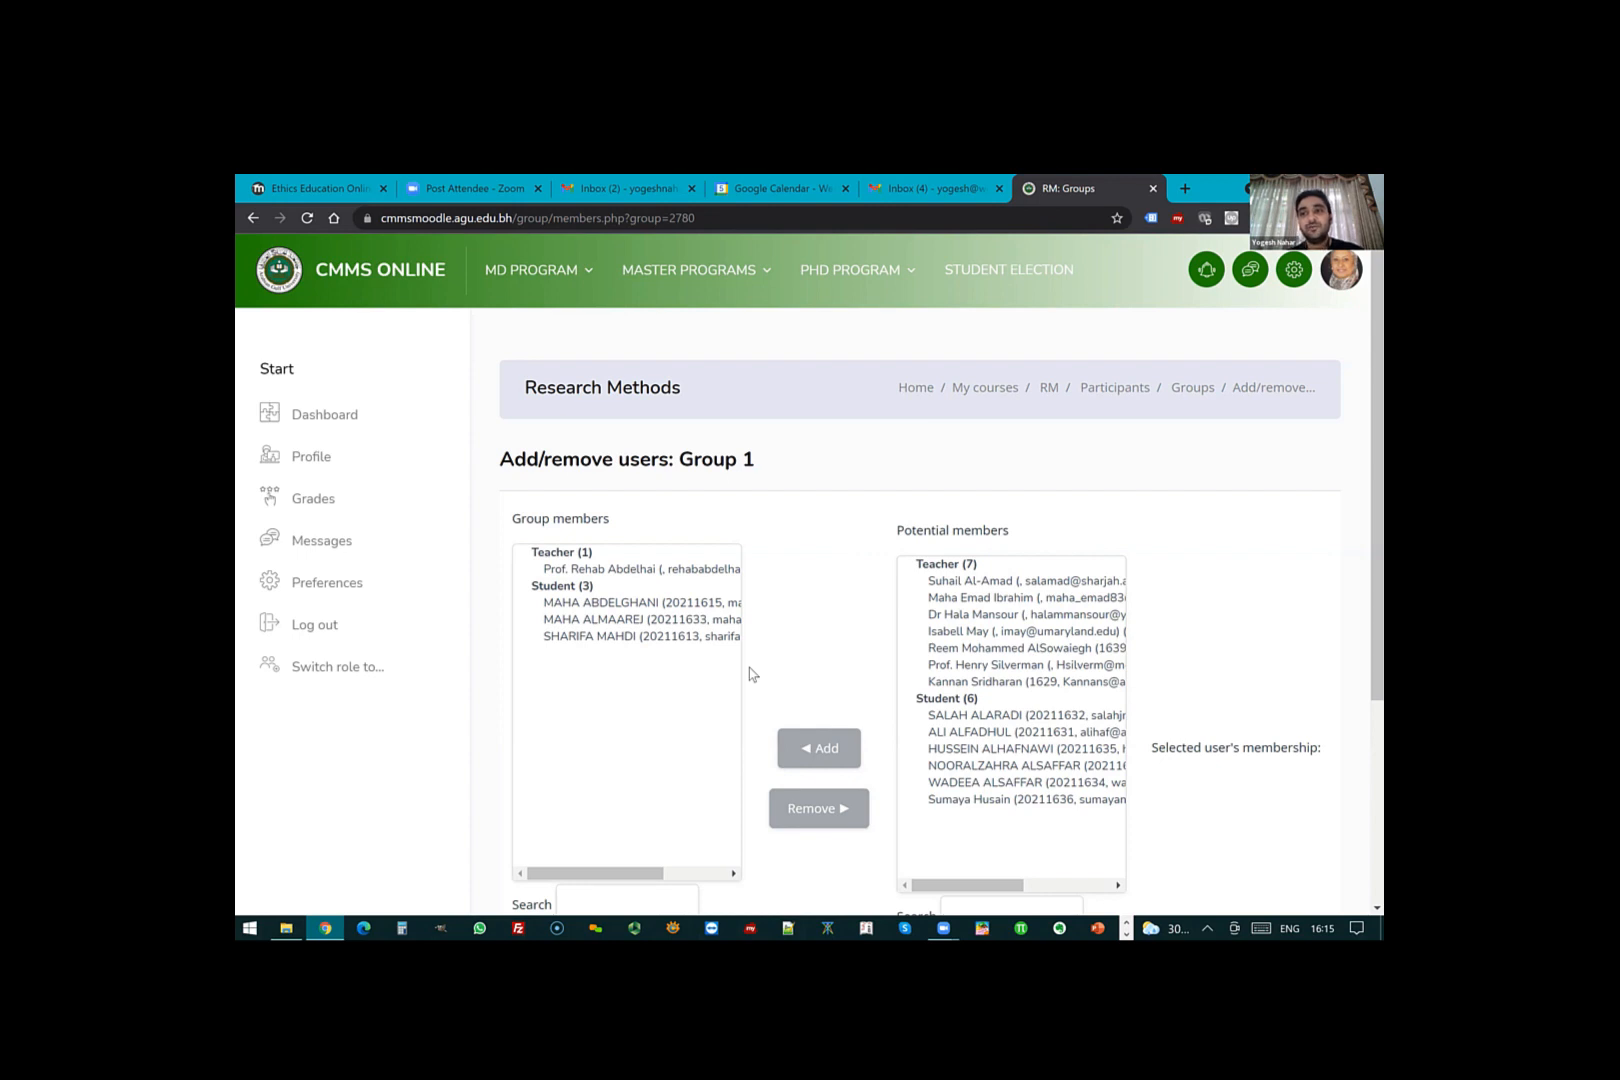
click(651, 570)
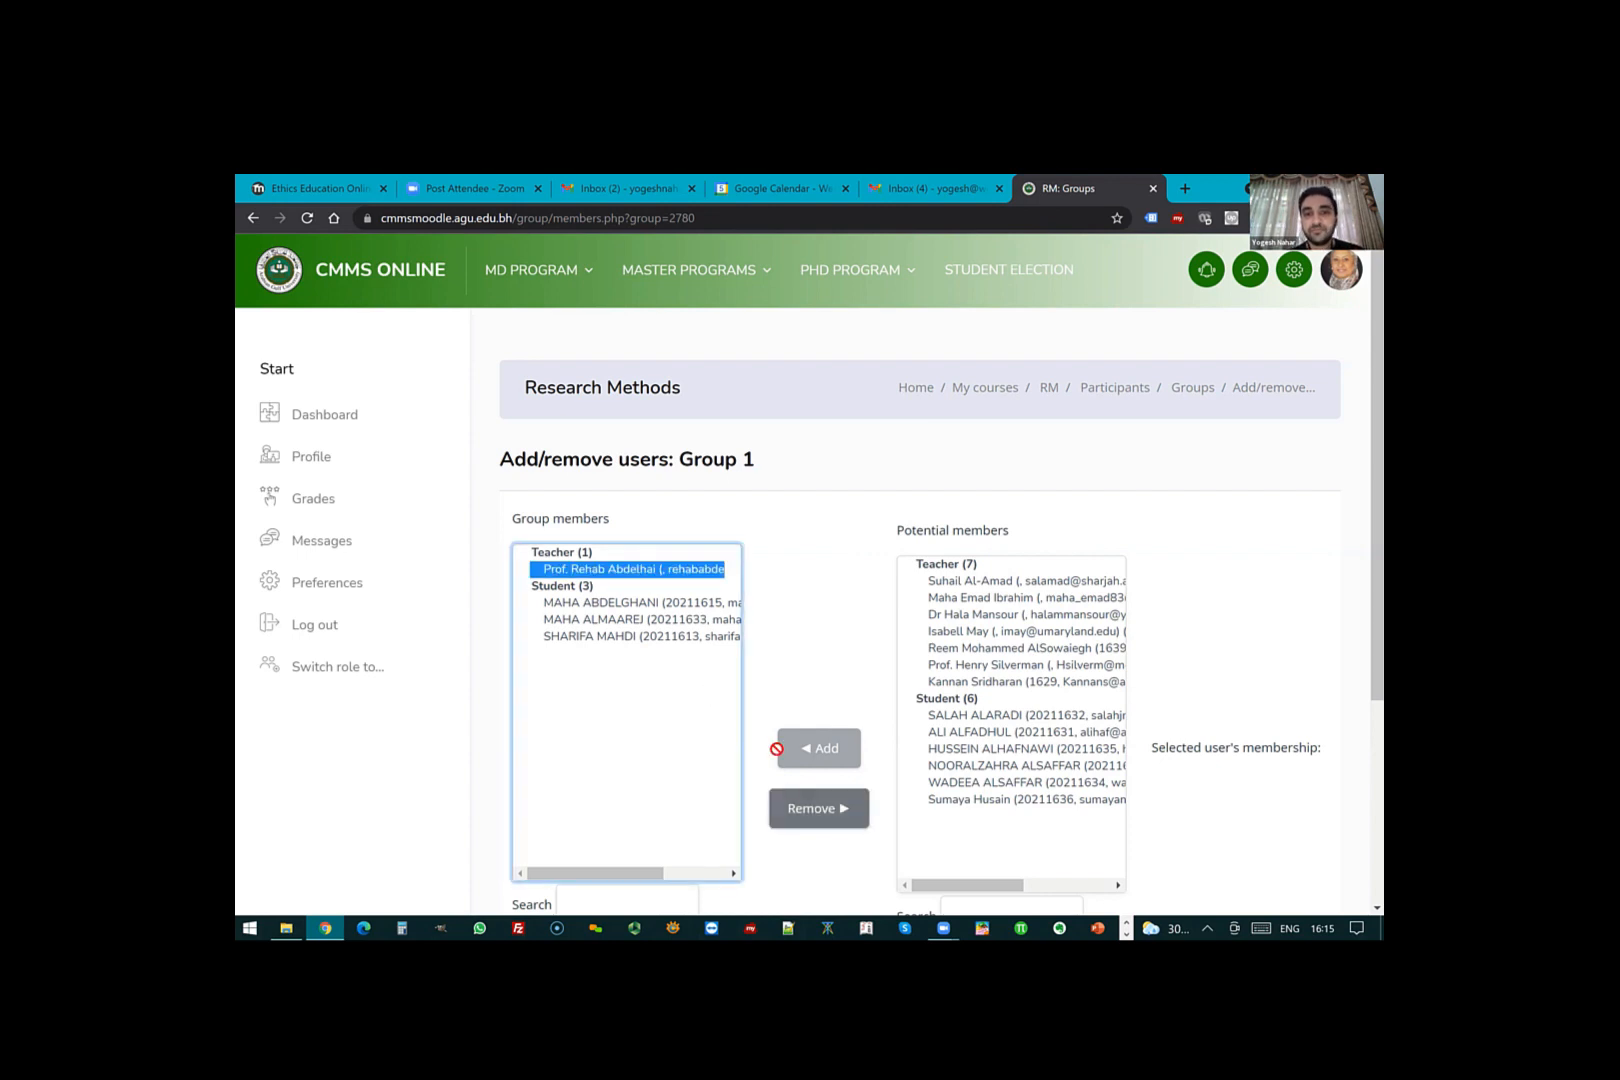
click(818, 810)
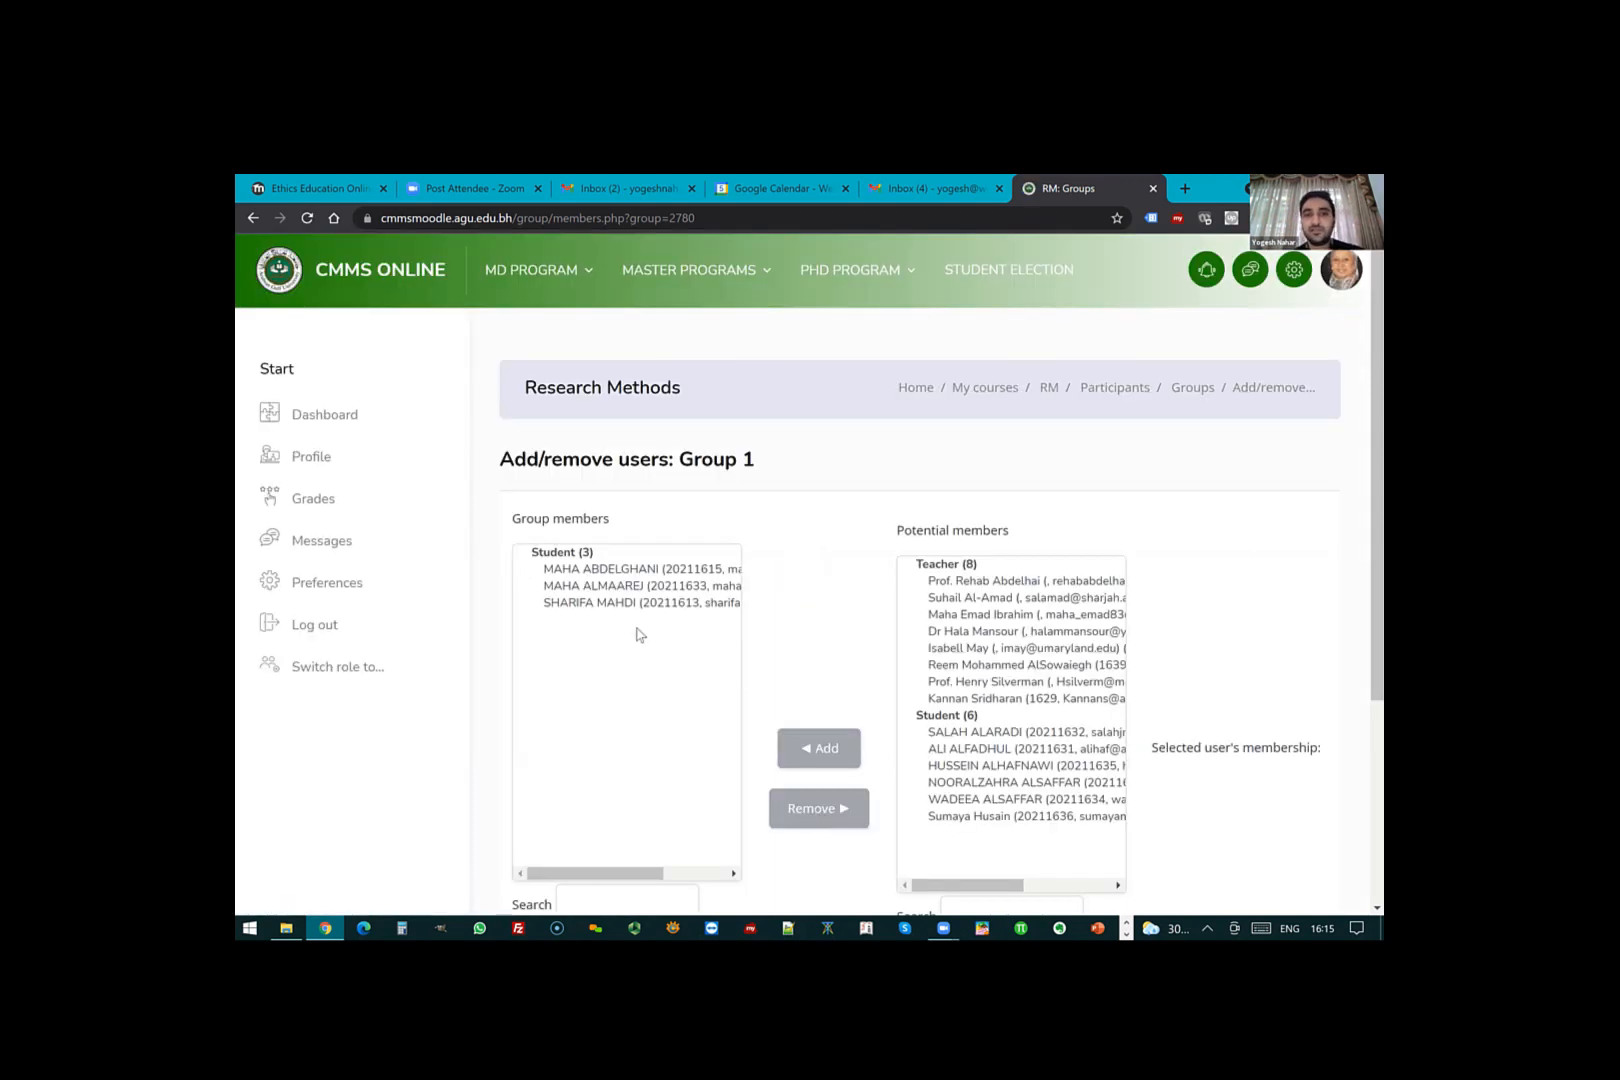
- Return to the groups list, open the membership page of Group 2 and add the first listed student
scroll(655, 628, down, 3)
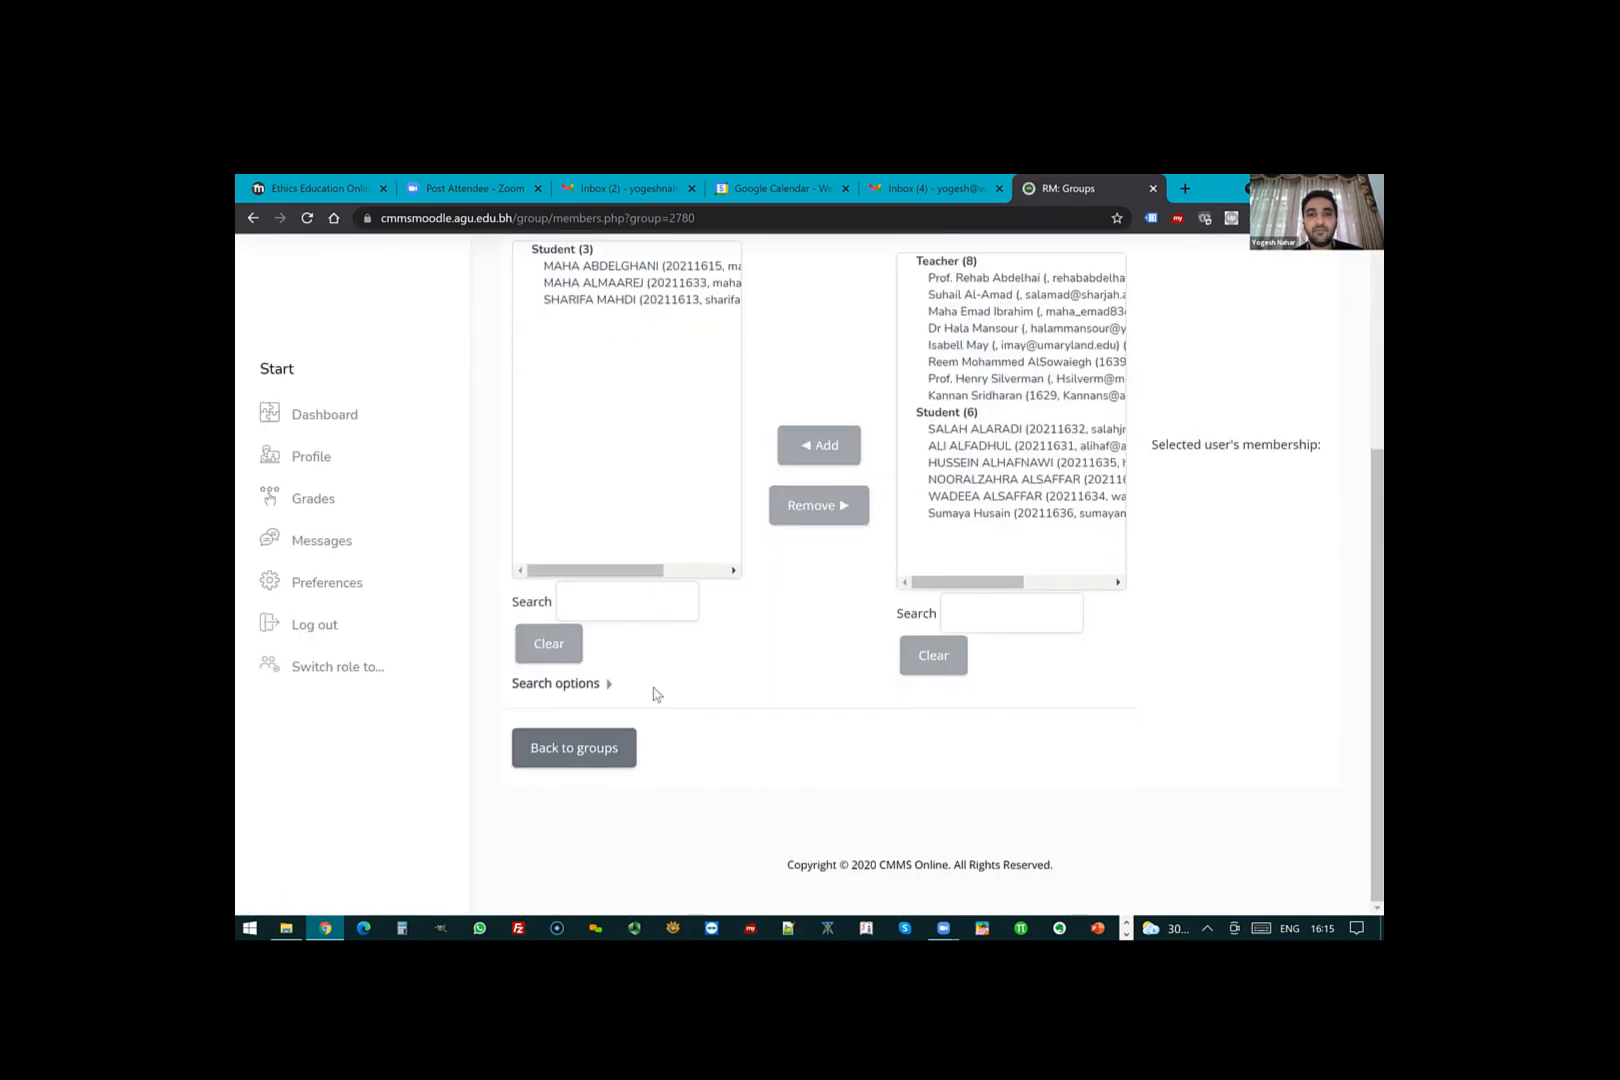
click(567, 755)
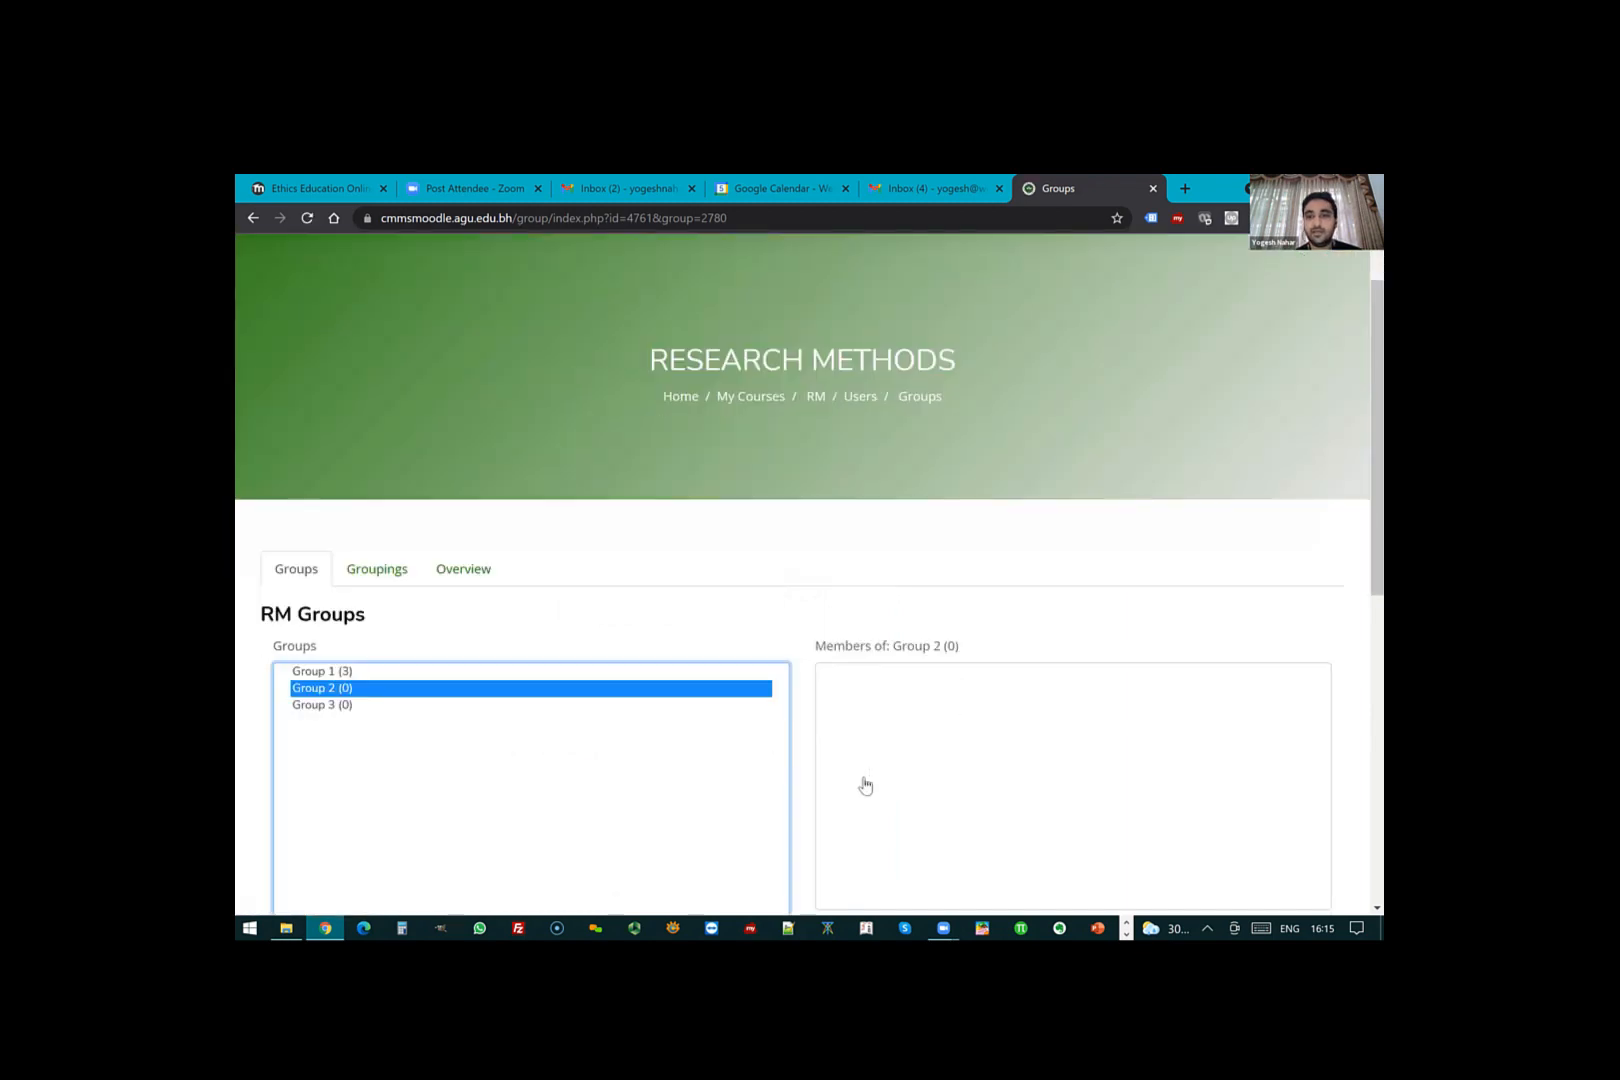
scroll(877, 665, down, 2)
click(881, 775)
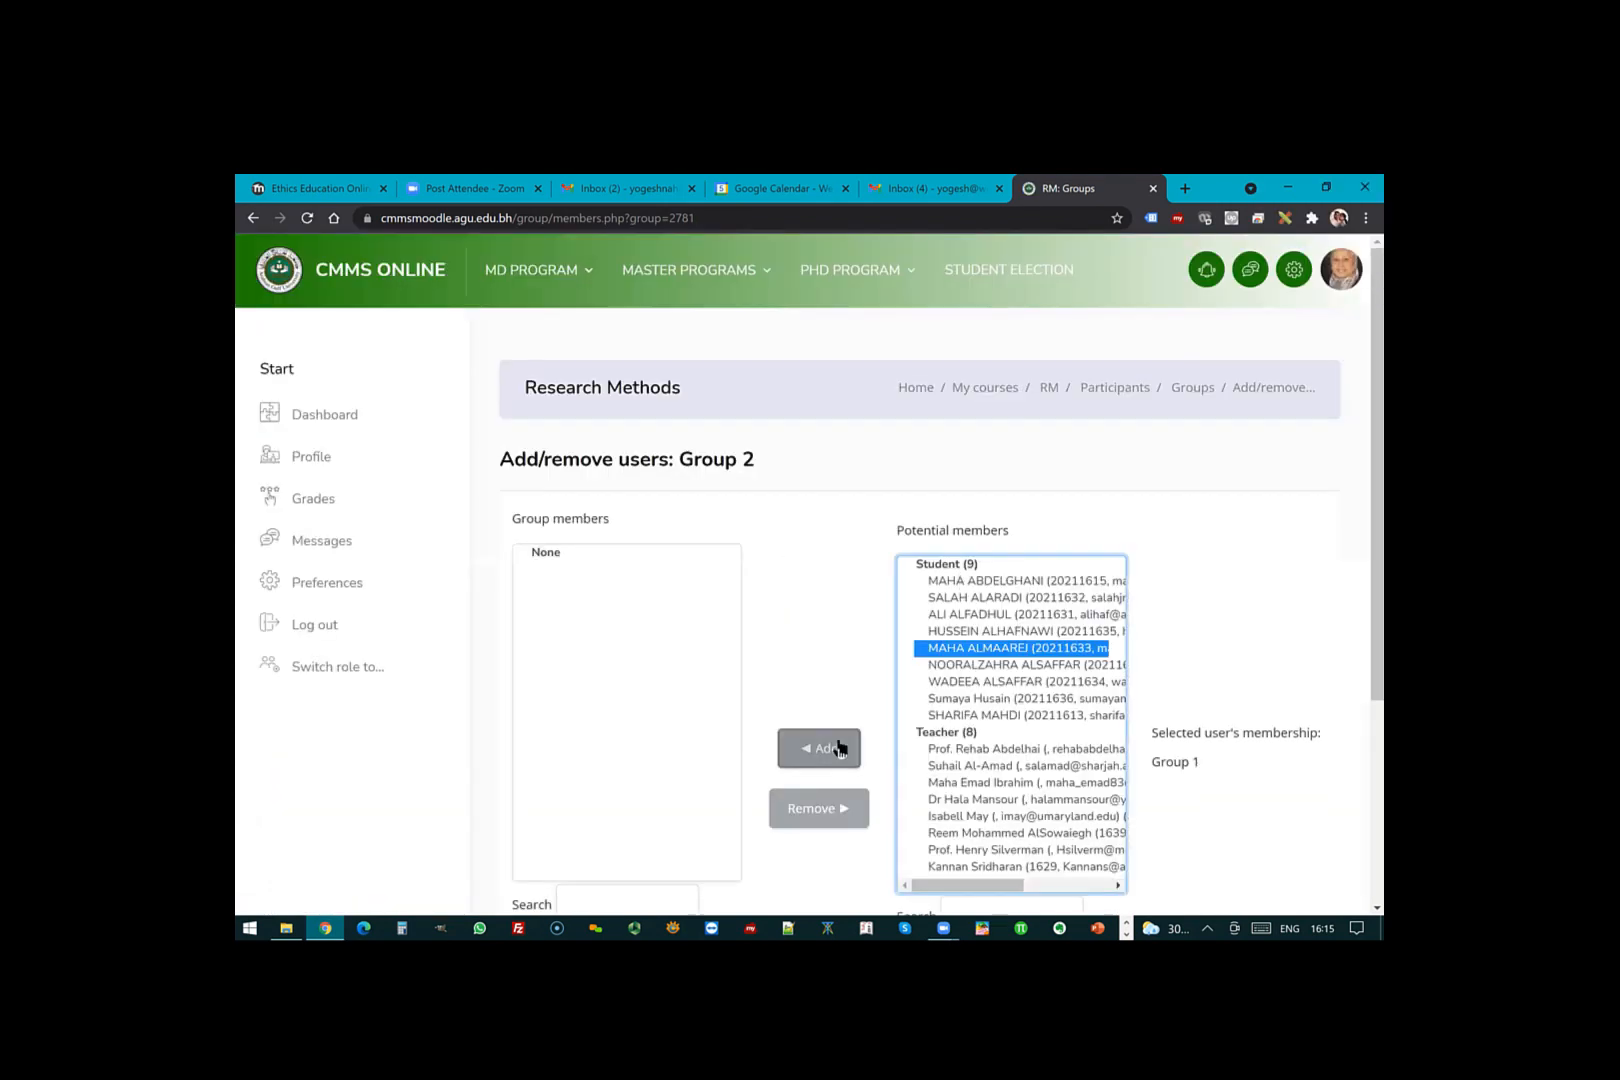
click(832, 752)
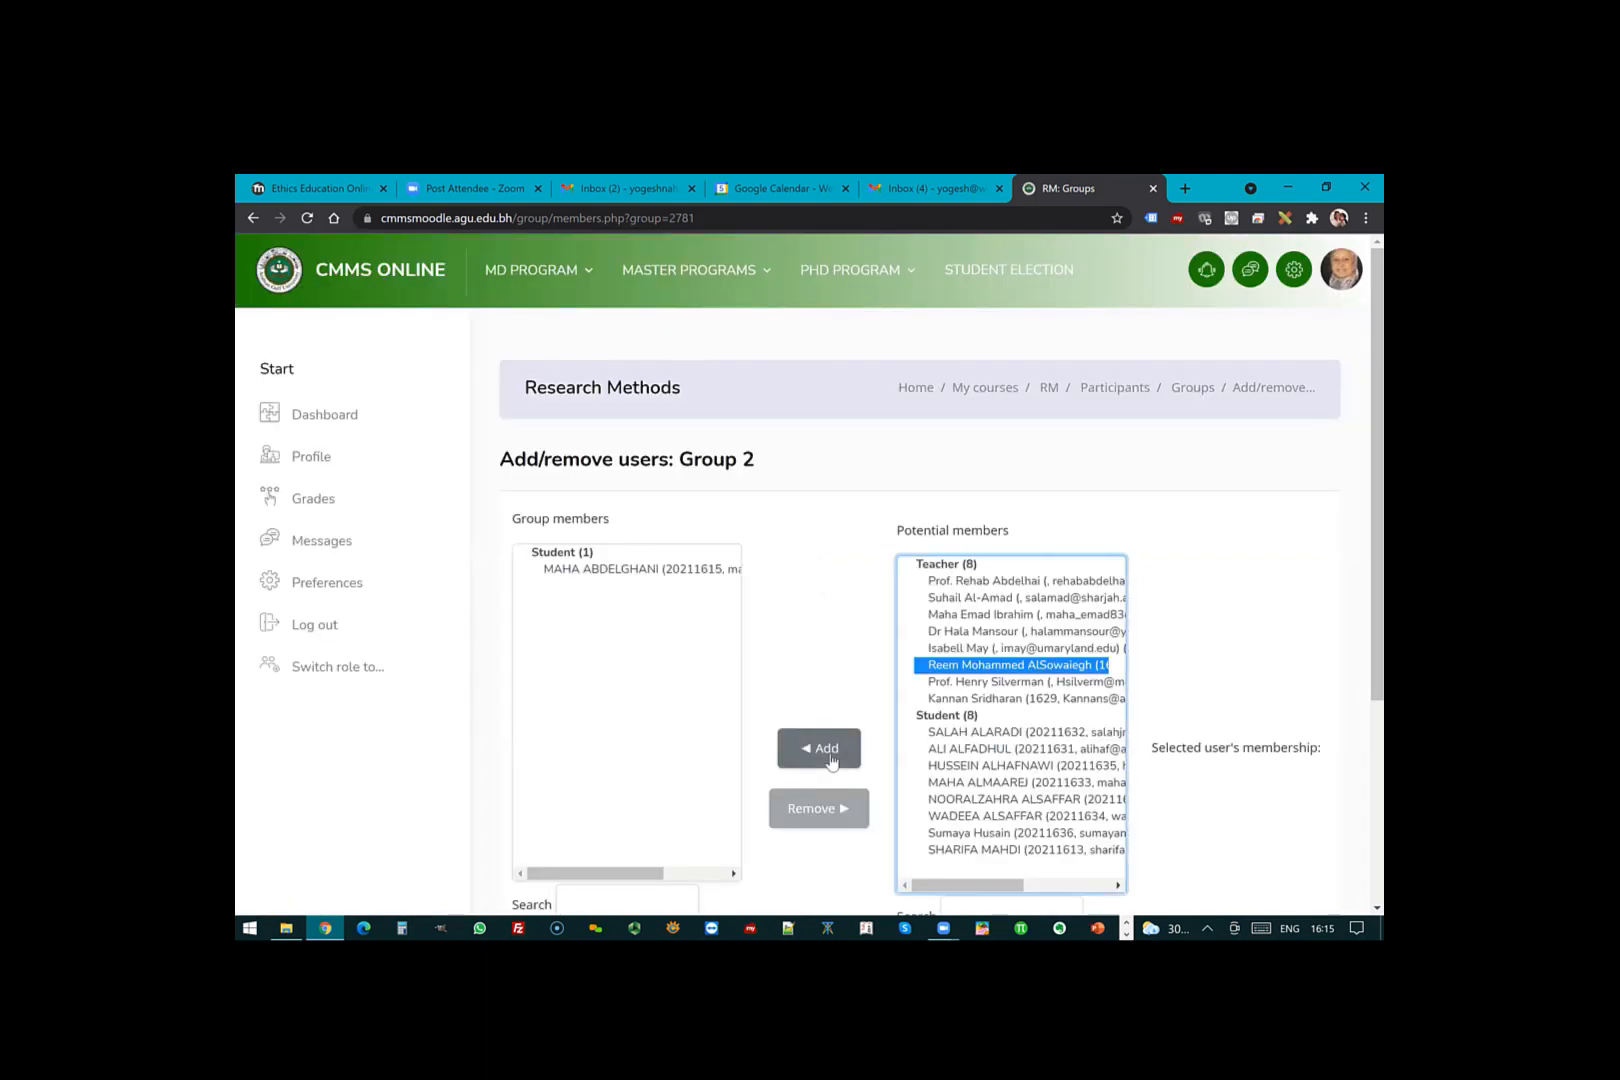
- Add one teacher to Group 2 and remove that teacher from the group again
click(829, 760)
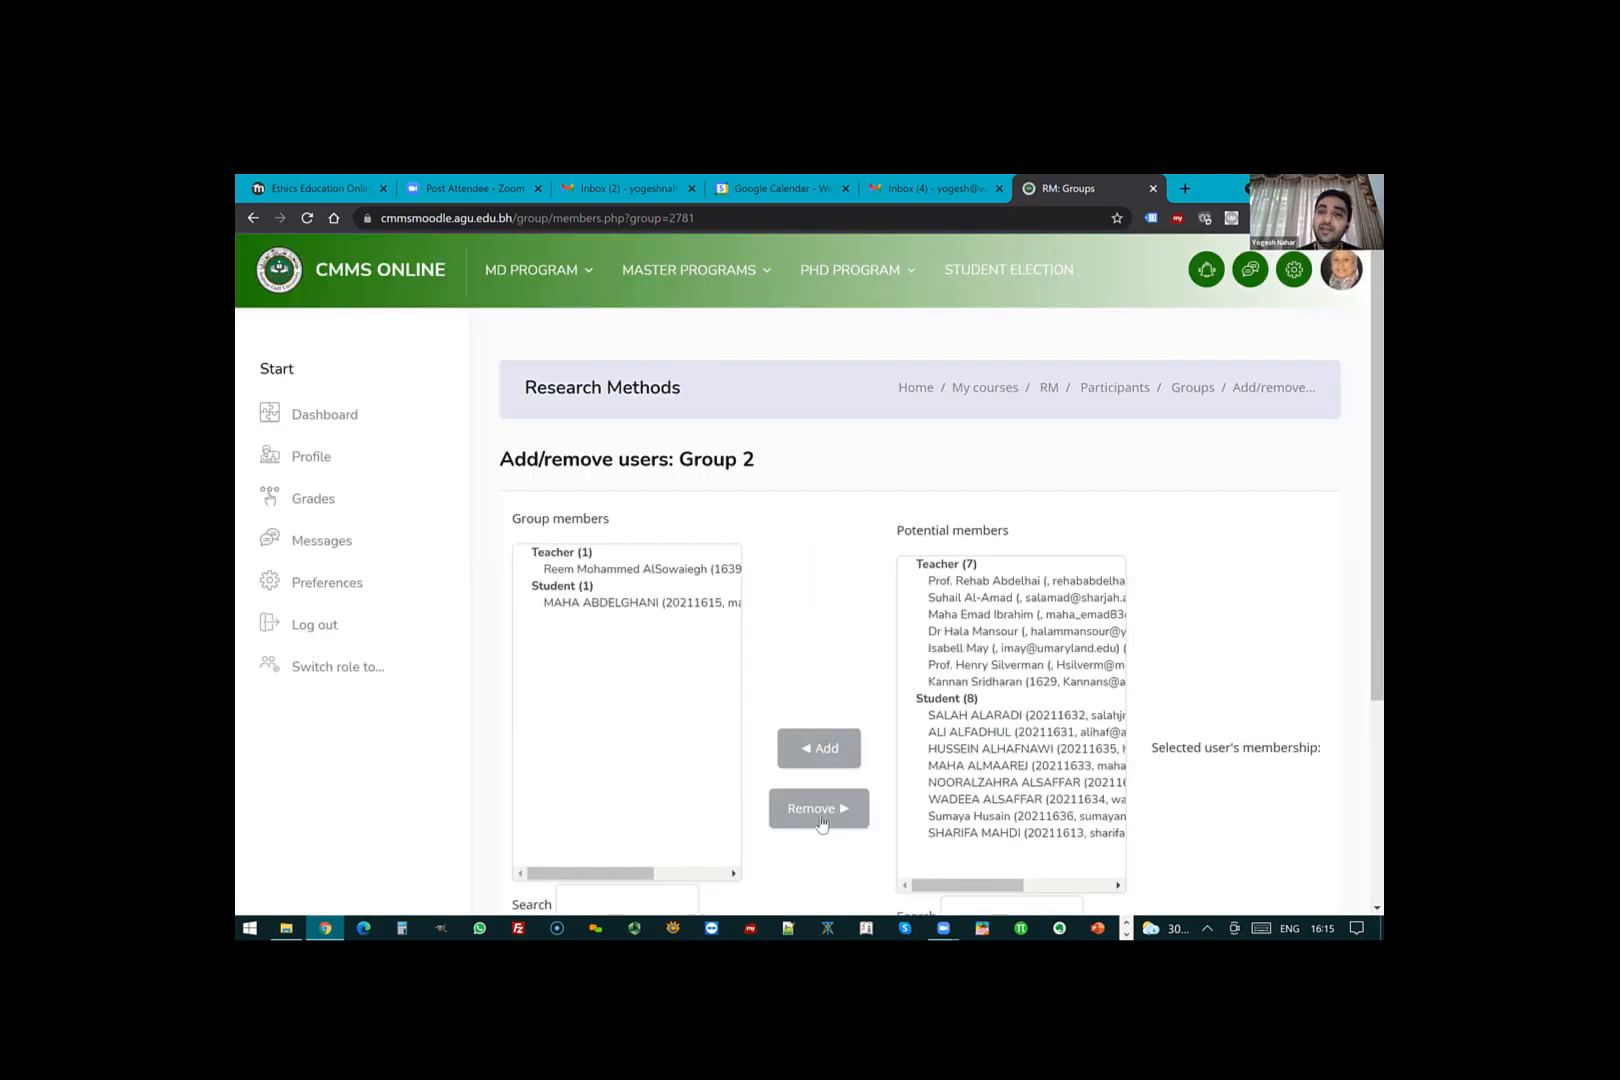
click(819, 810)
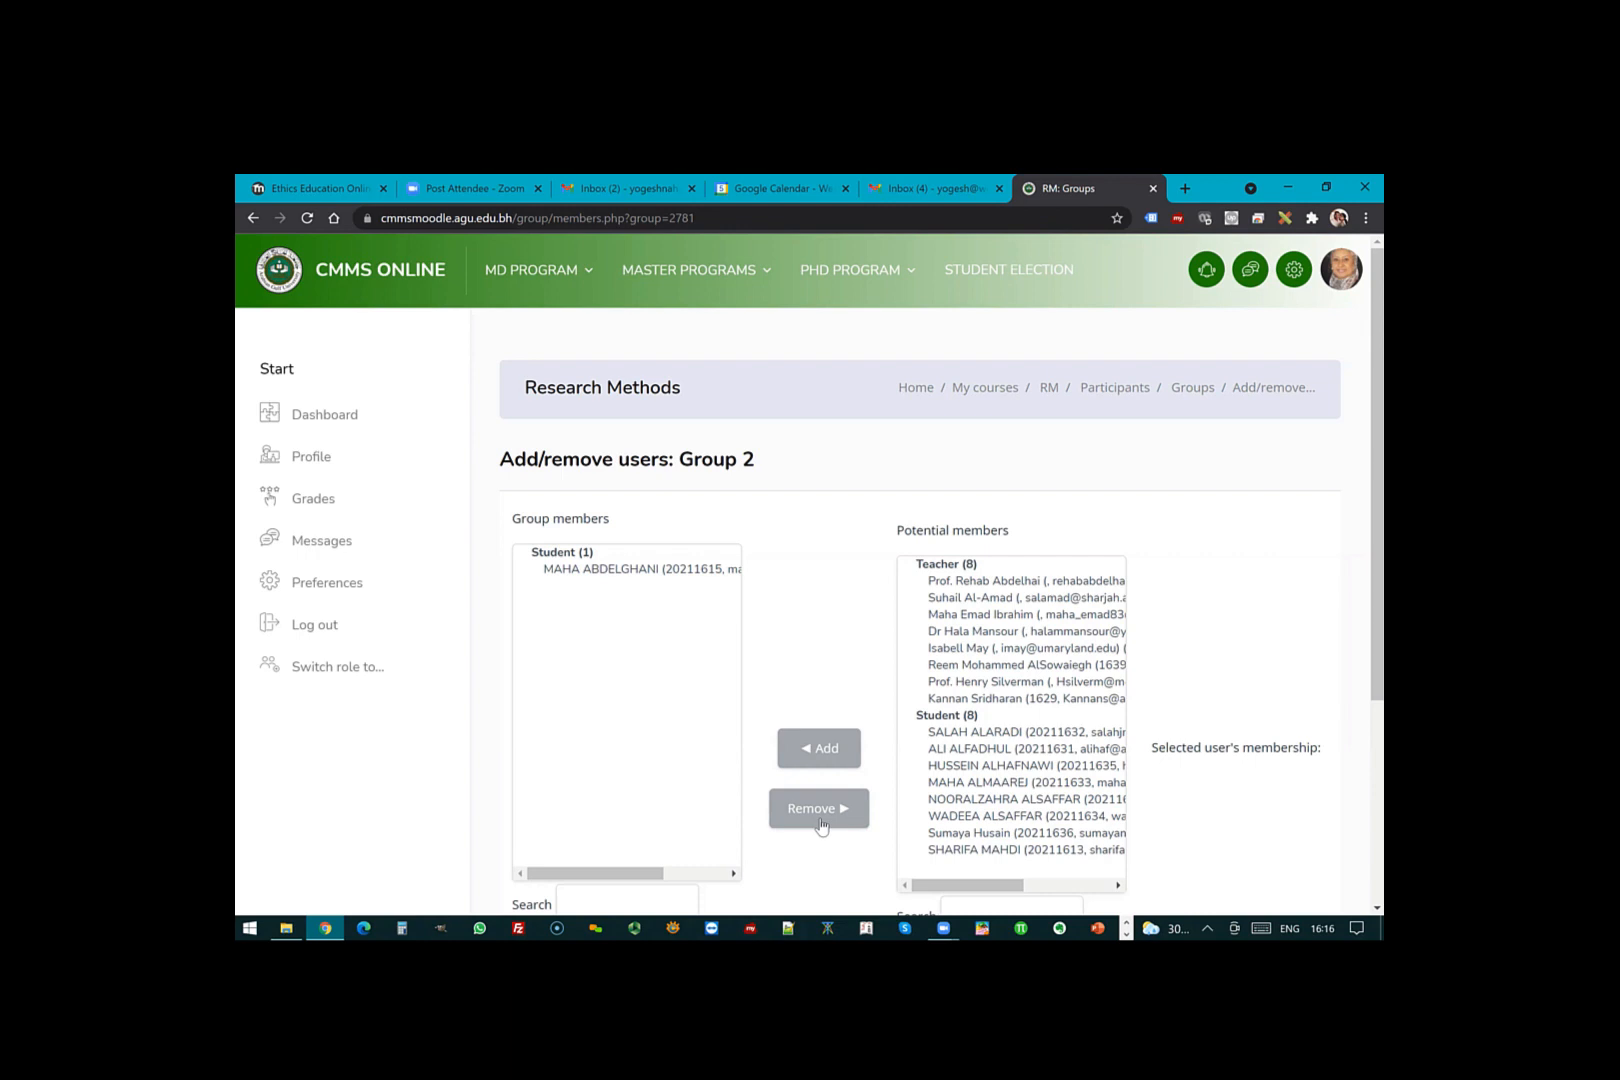
- Add the third listed student to Group 2 and return to the course's groups list
click(984, 752)
click(984, 766)
click(817, 756)
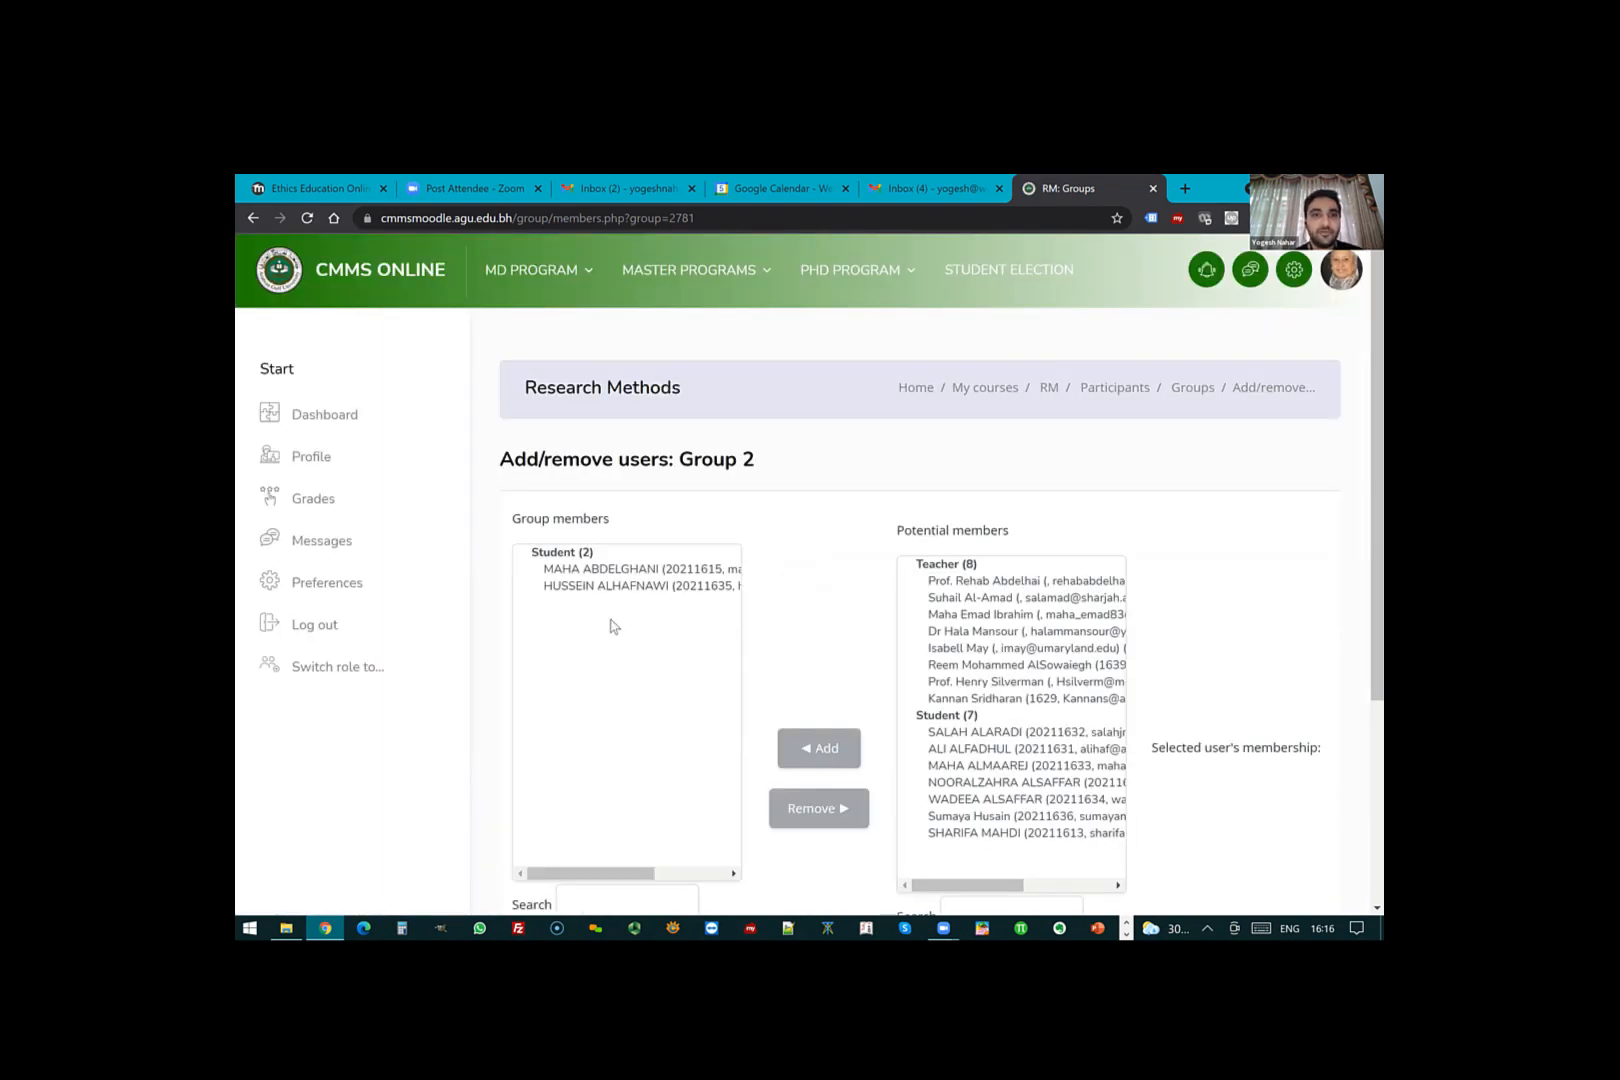
scroll(610, 625, down, 4)
scroll(588, 720, up, 4)
scroll(585, 766, down, 3)
click(586, 766)
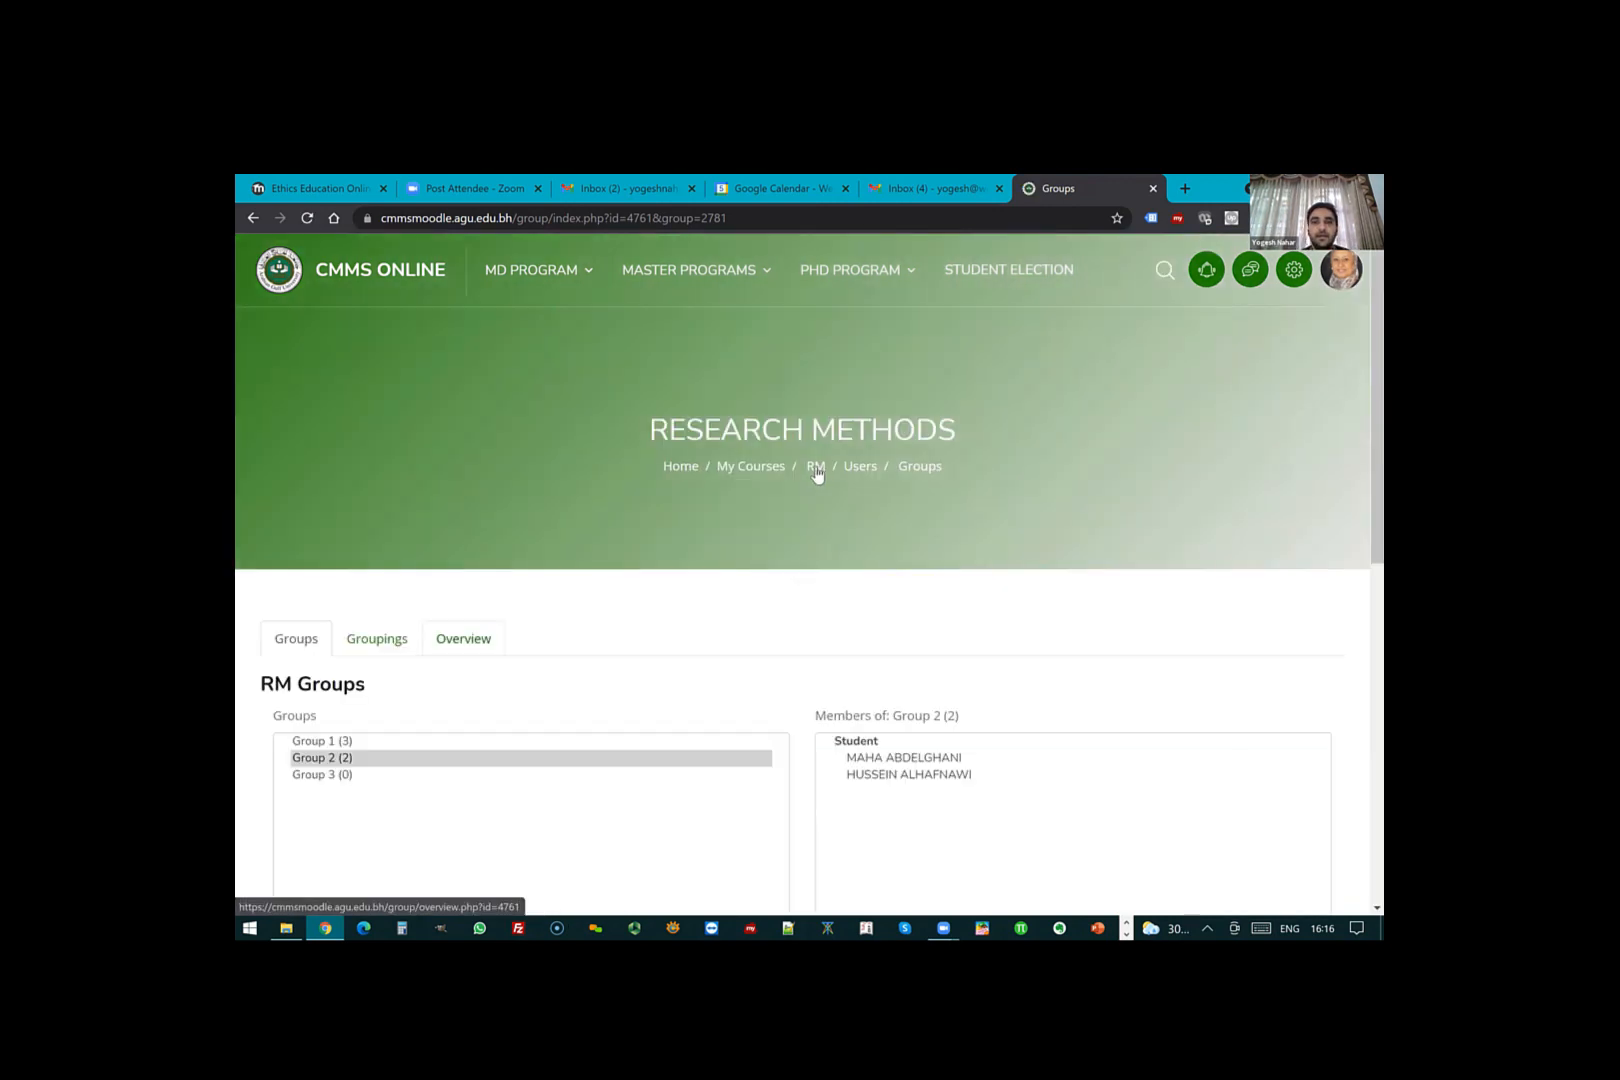
- Return to the Research Methods course page and open Test Assignment - Rubric
click(815, 468)
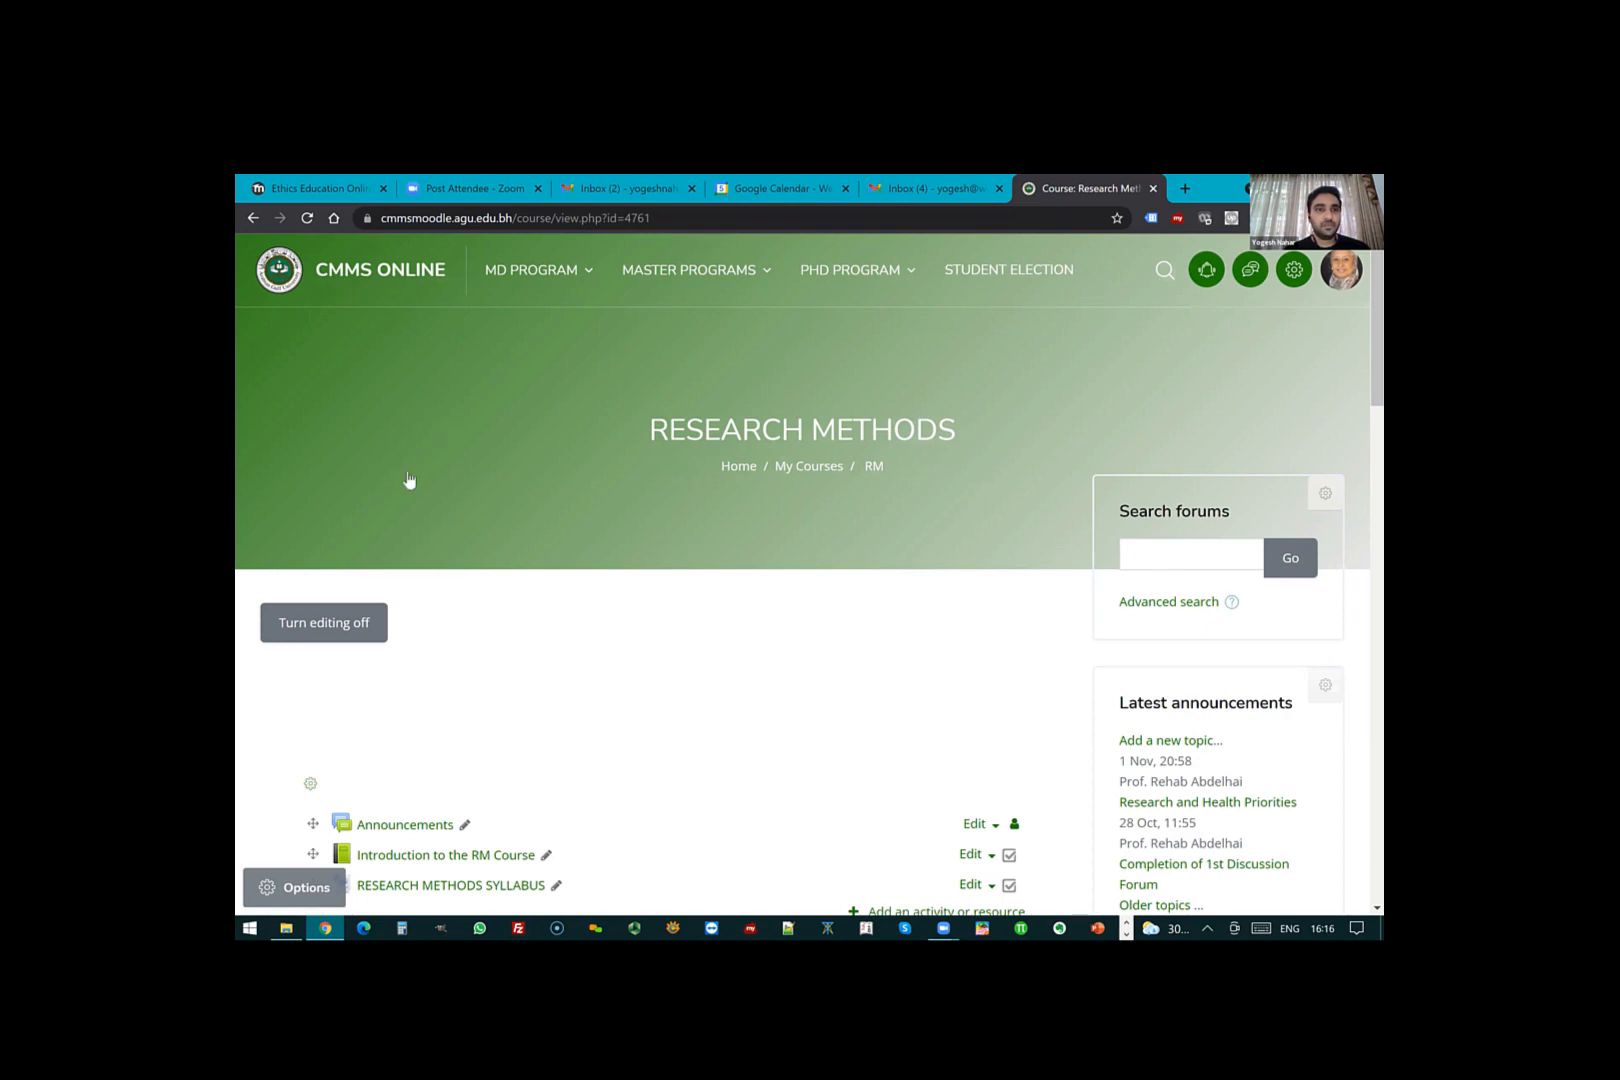
scroll(409, 481, down, 8)
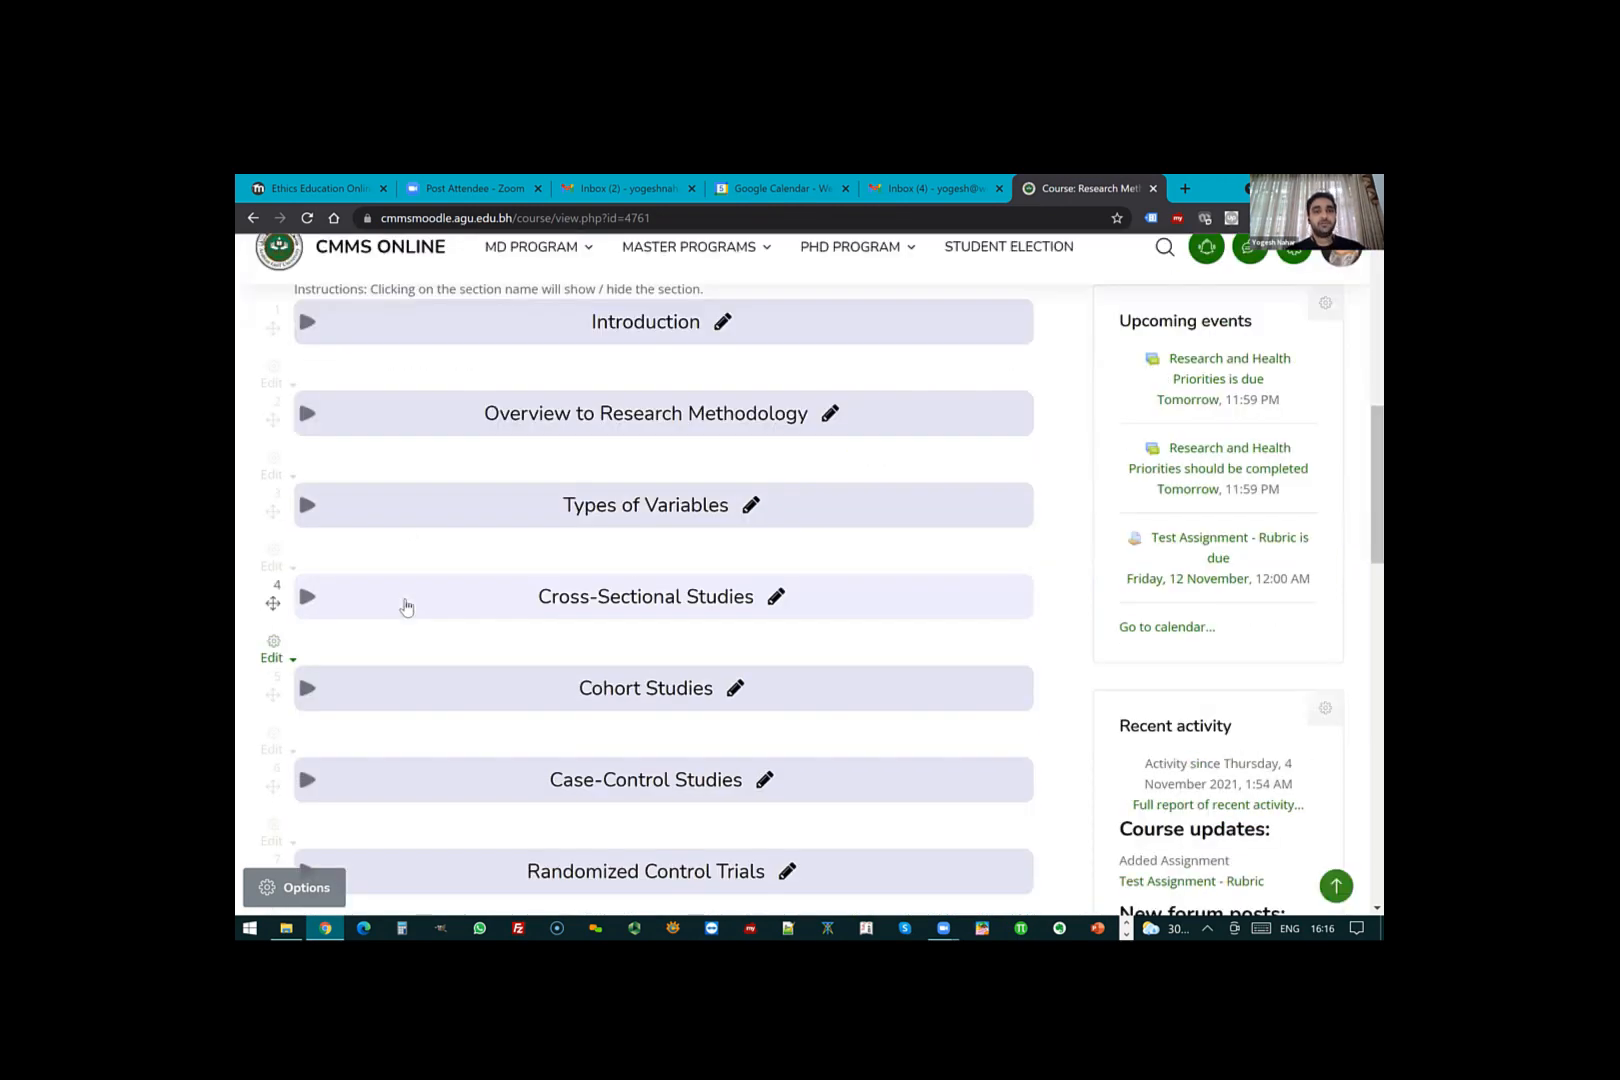
click(405, 603)
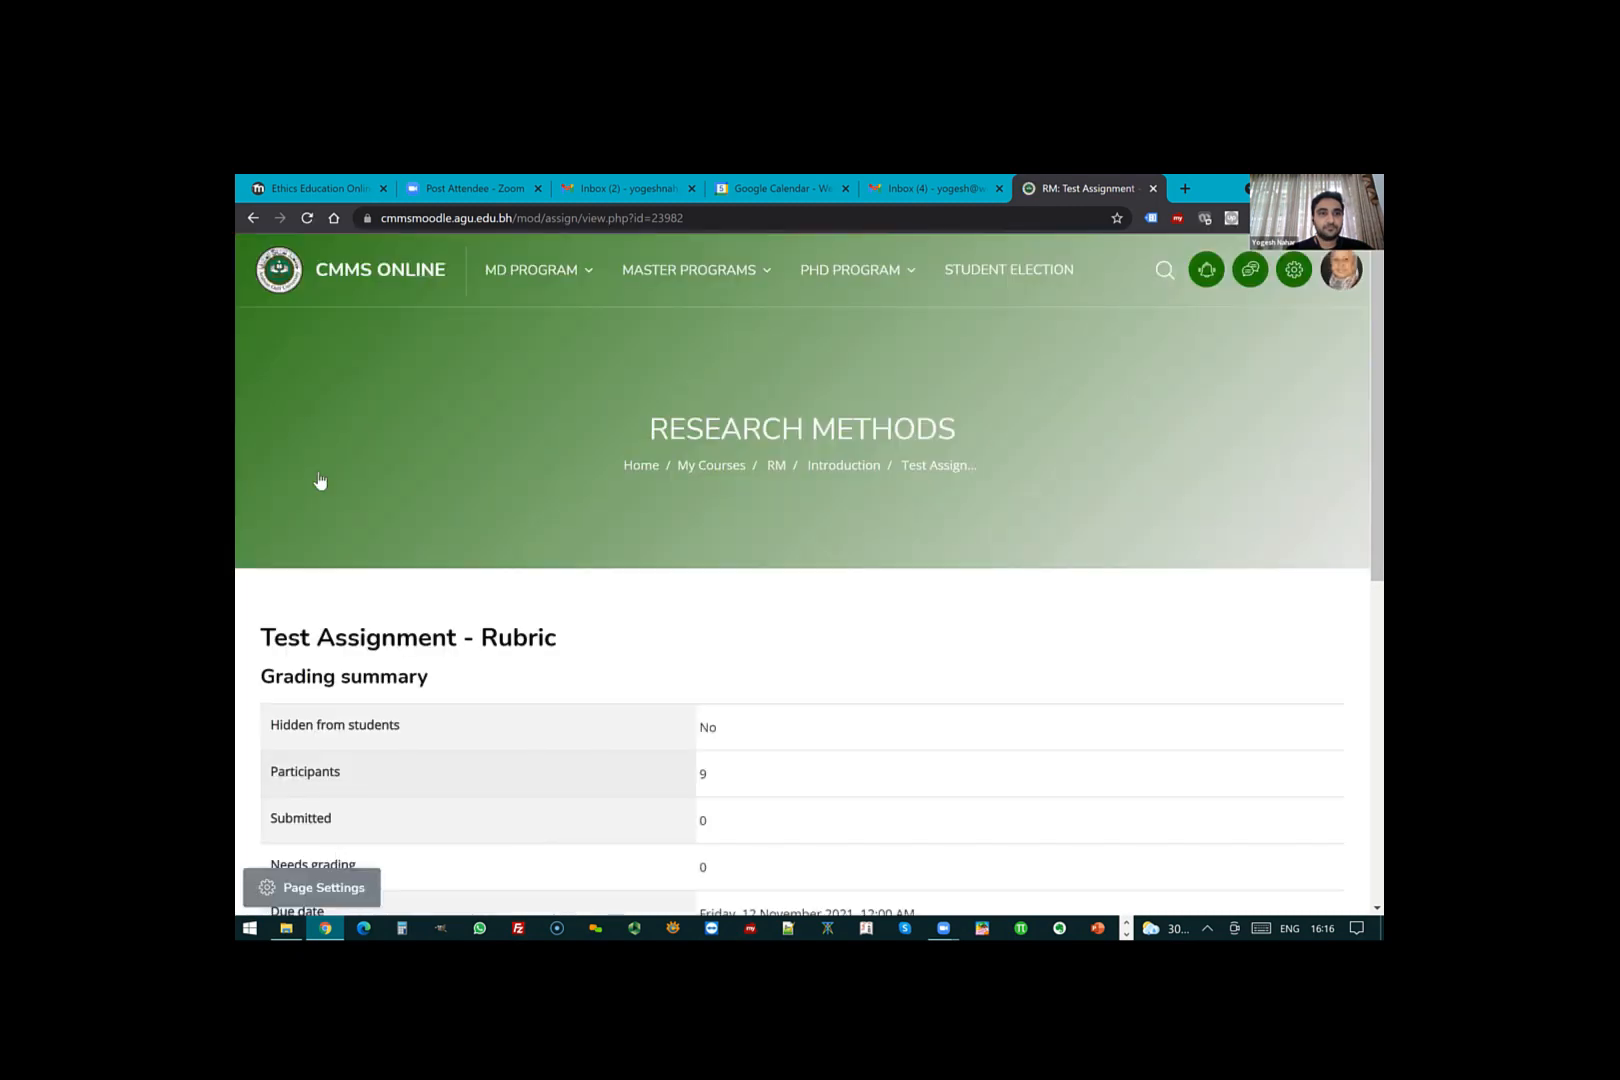
scroll(316, 455, down, 10)
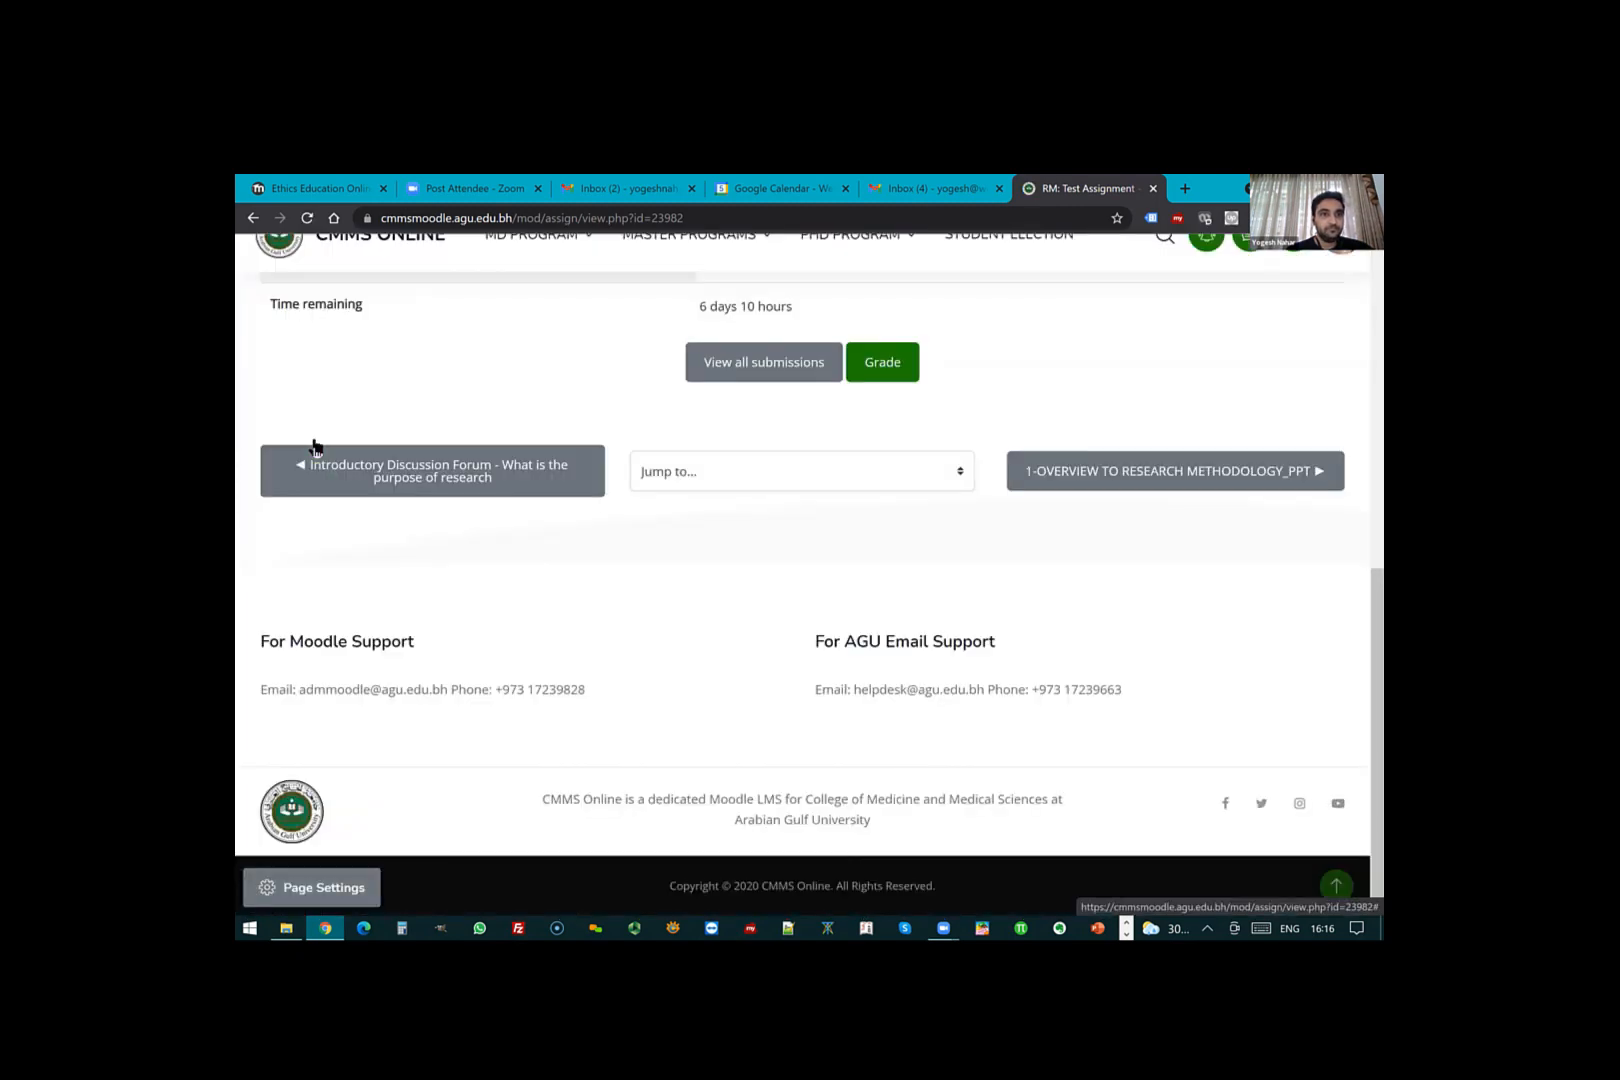
- Open the settings of Test Assignment - Rubric and expand its submission settings and group submission settings
click(312, 887)
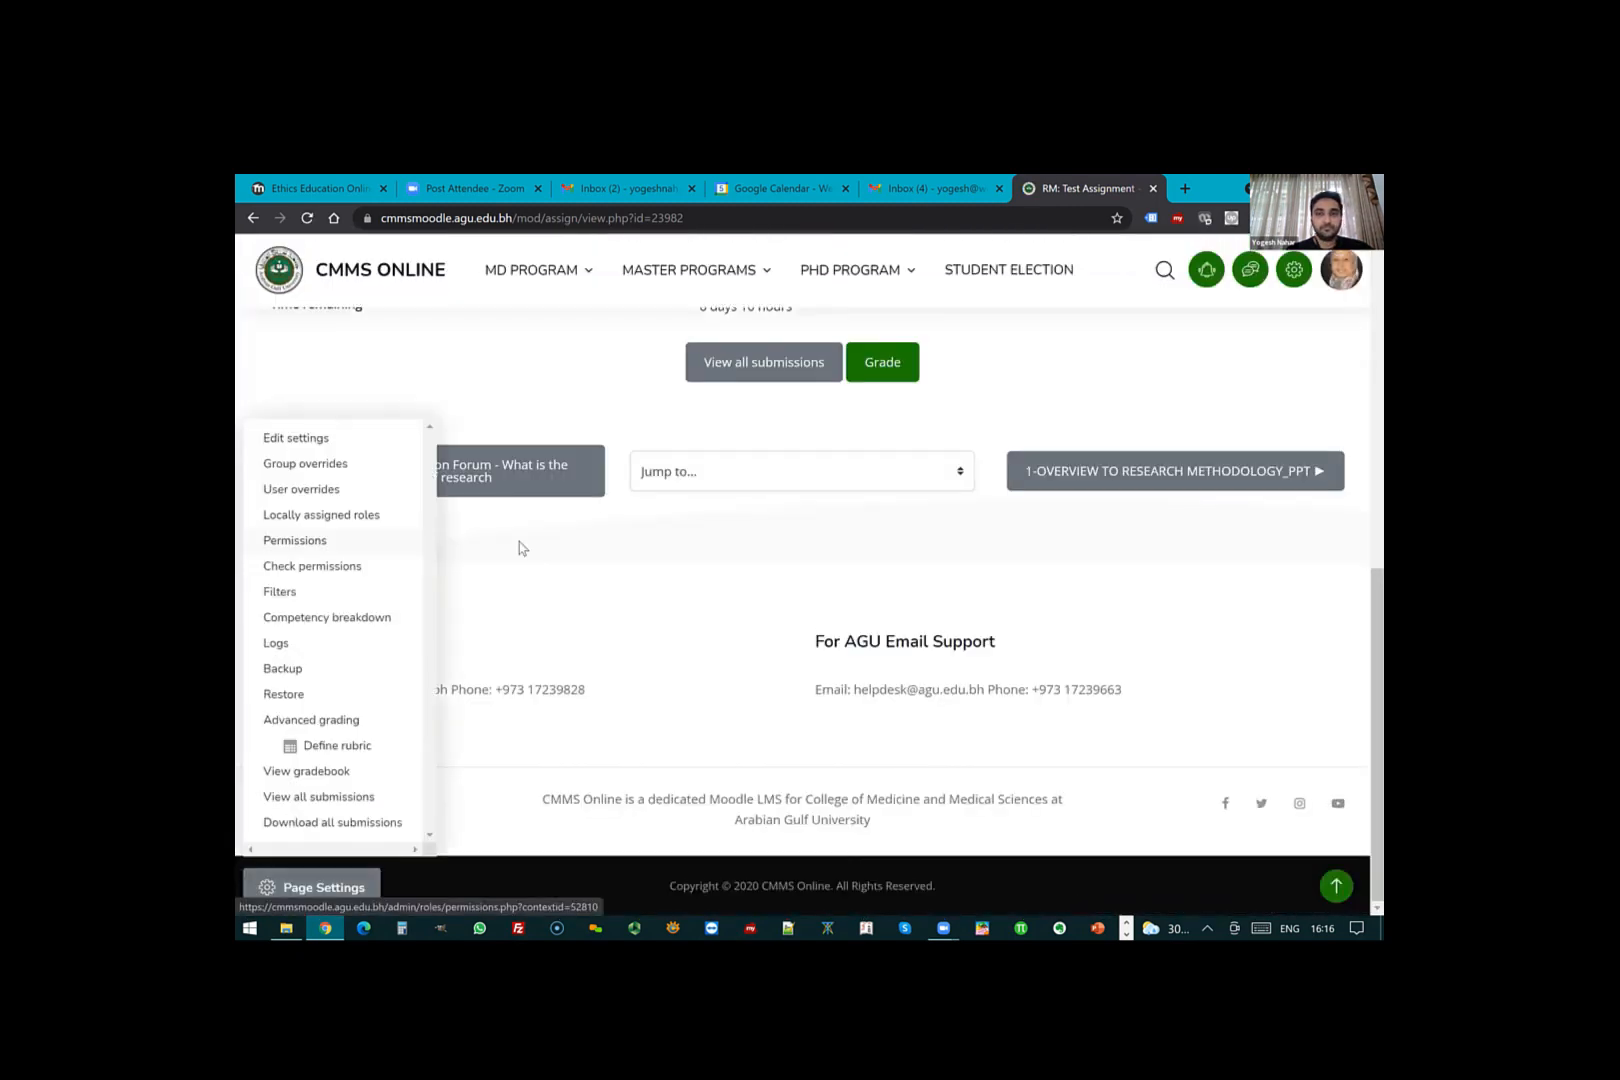
click(519, 548)
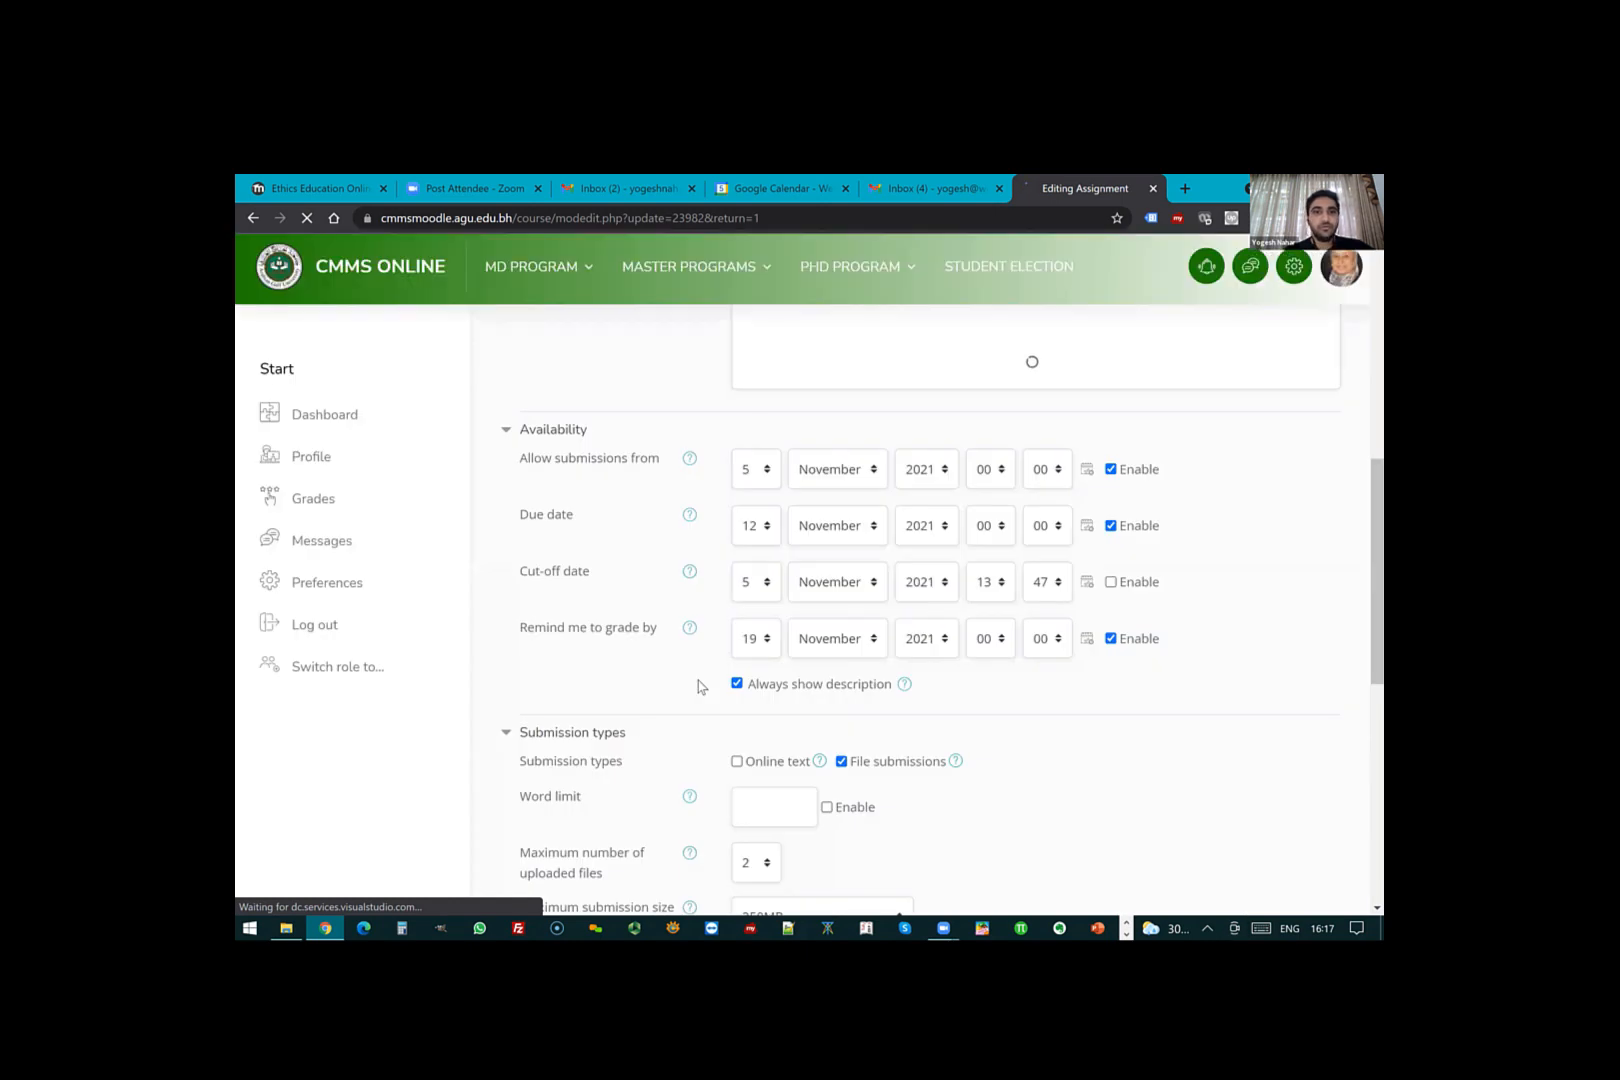
scroll(700, 686, down, 3)
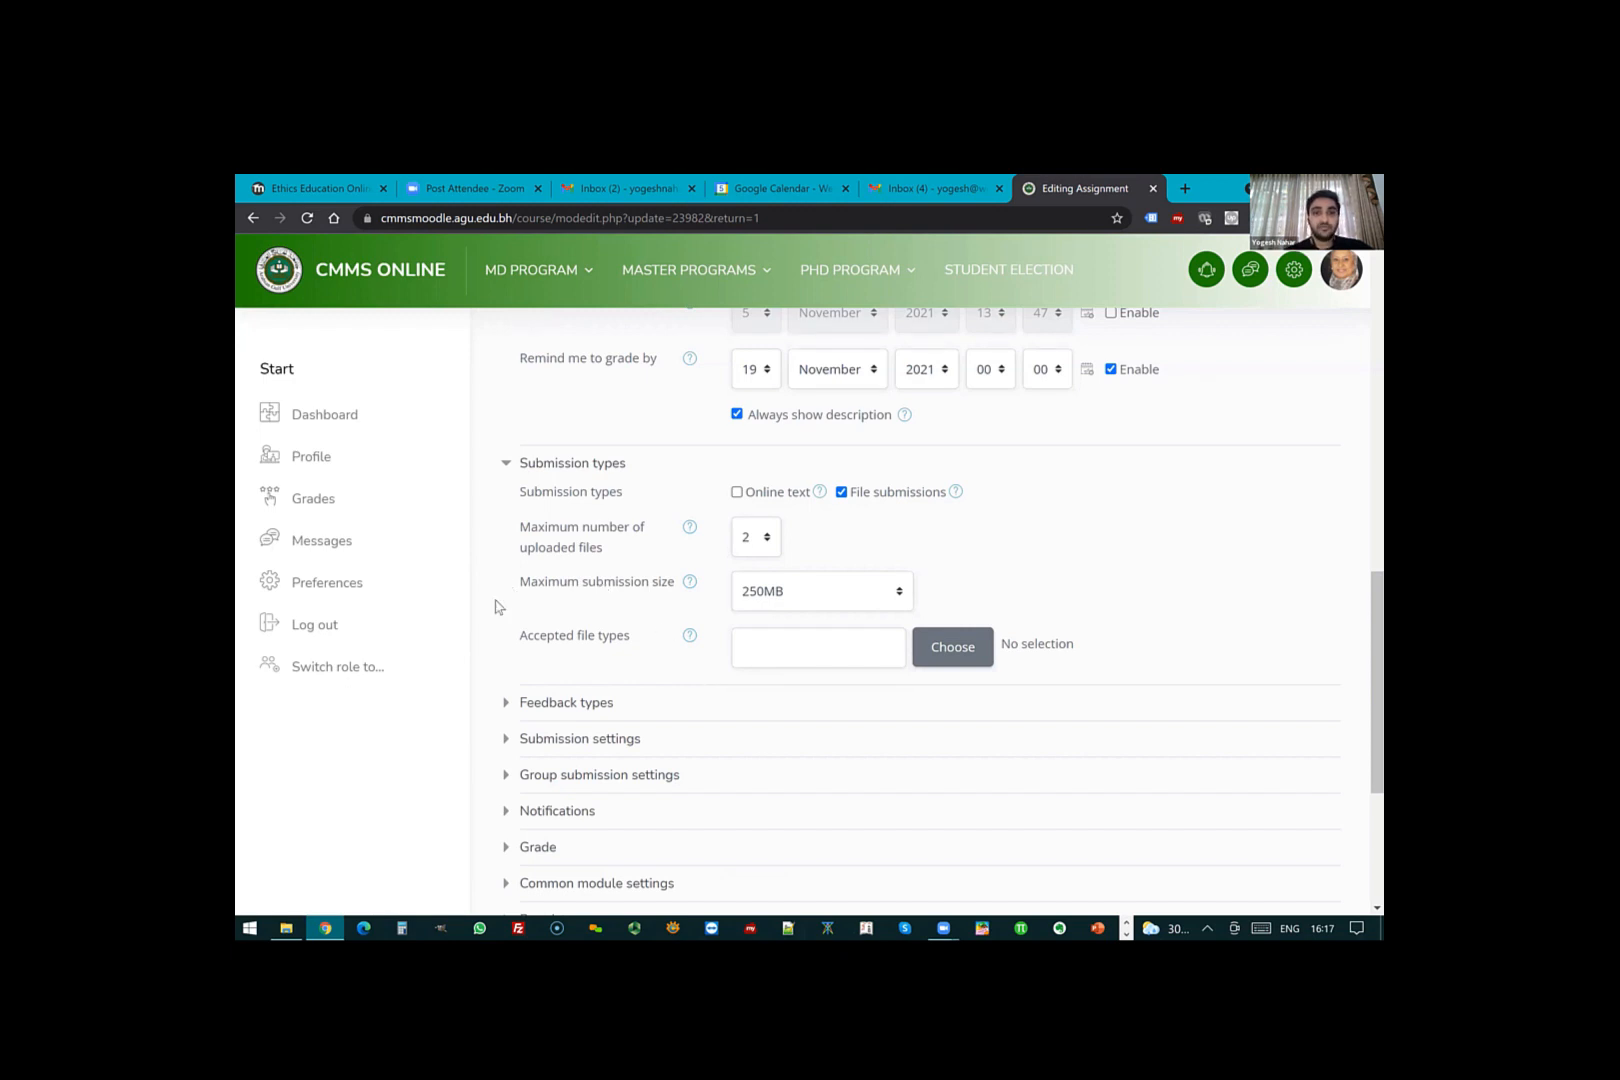
scroll(500, 610, down, 3)
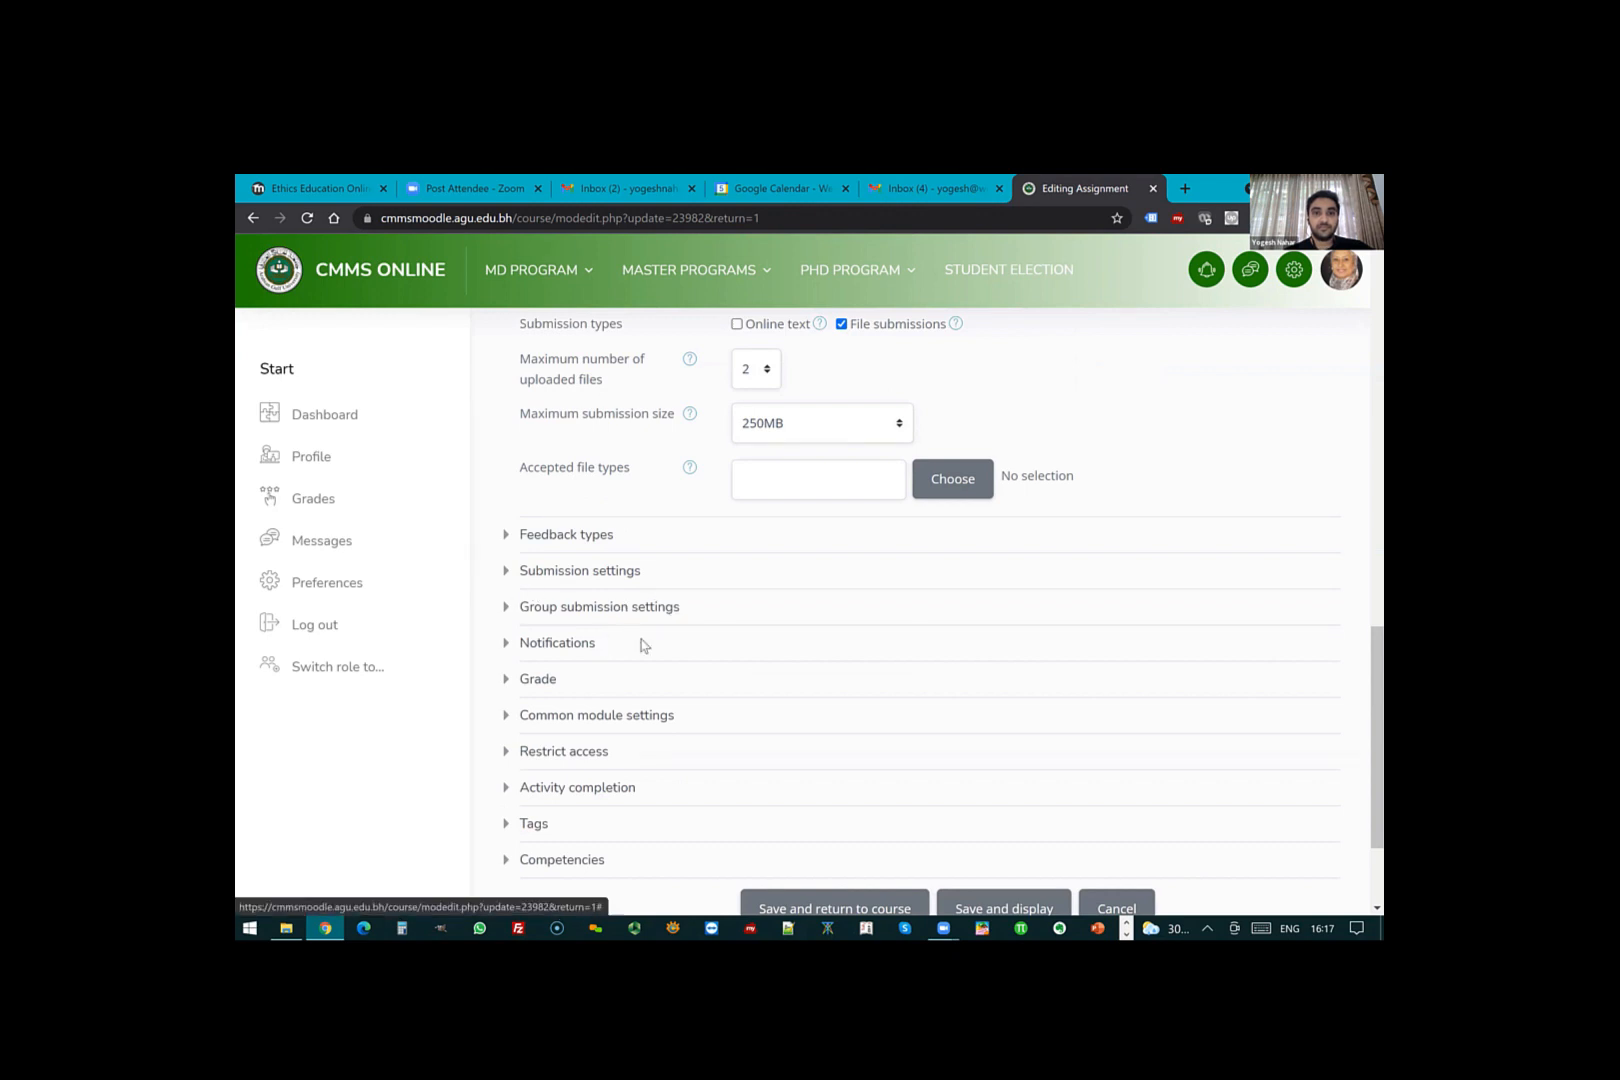
click(605, 607)
click(561, 571)
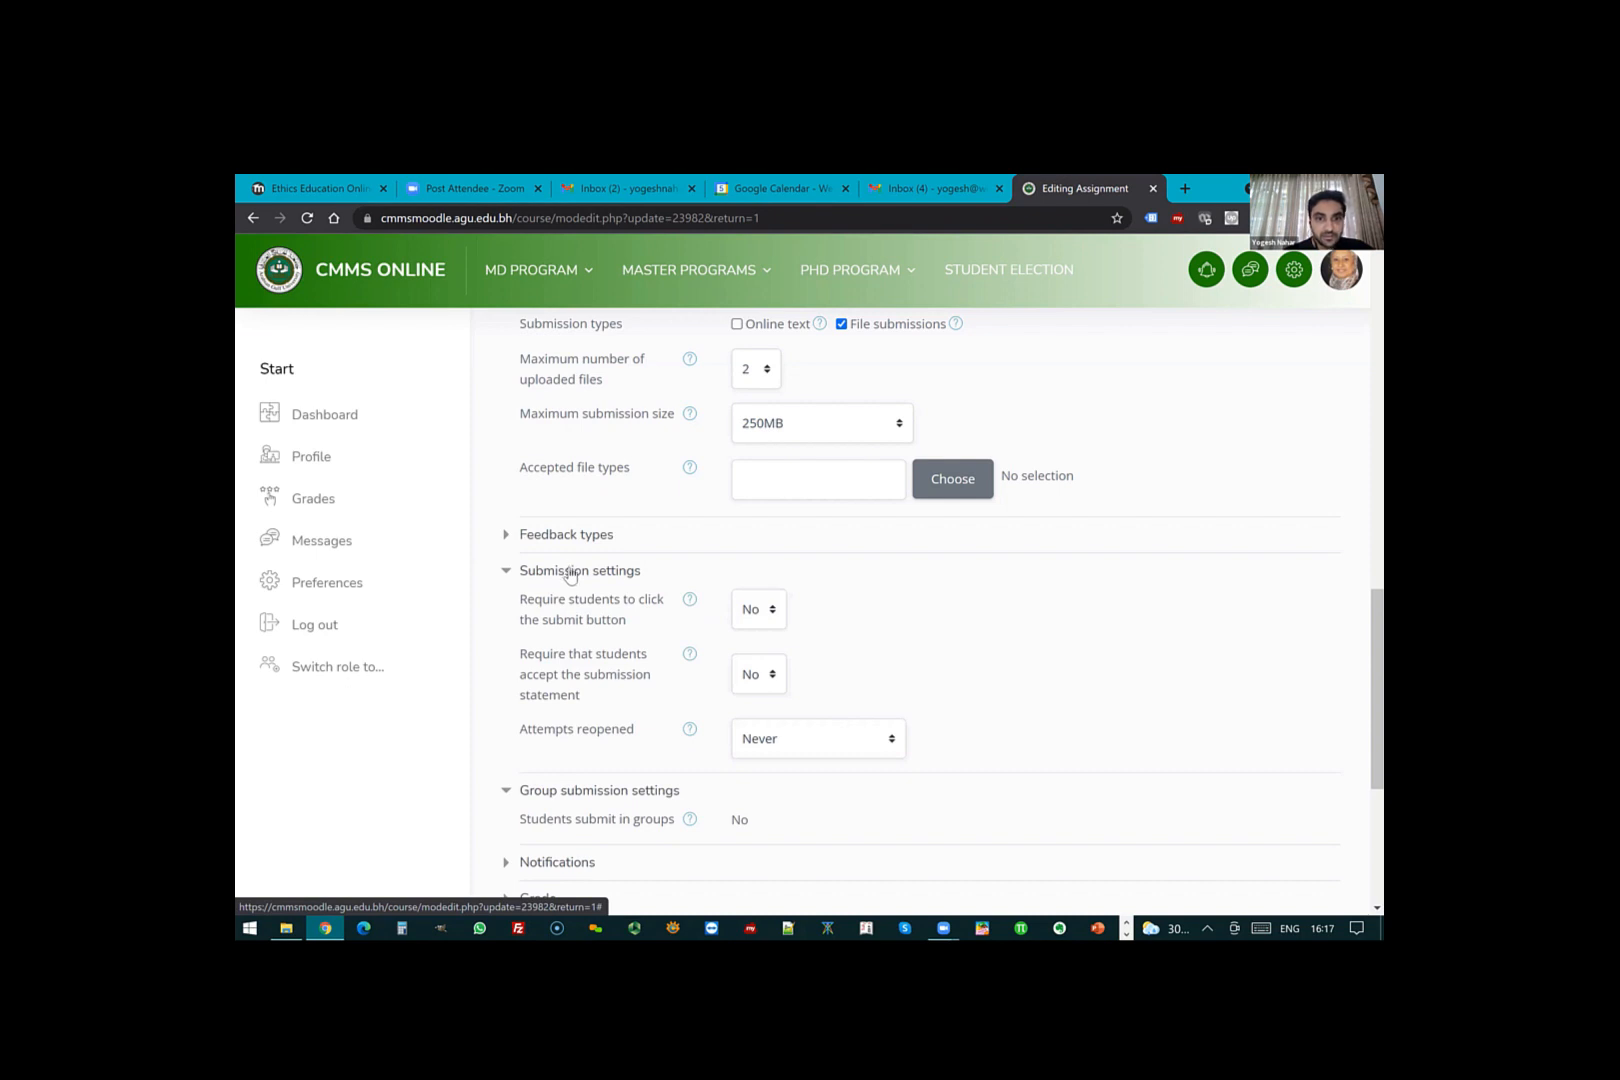
scroll(600, 590, down, 2)
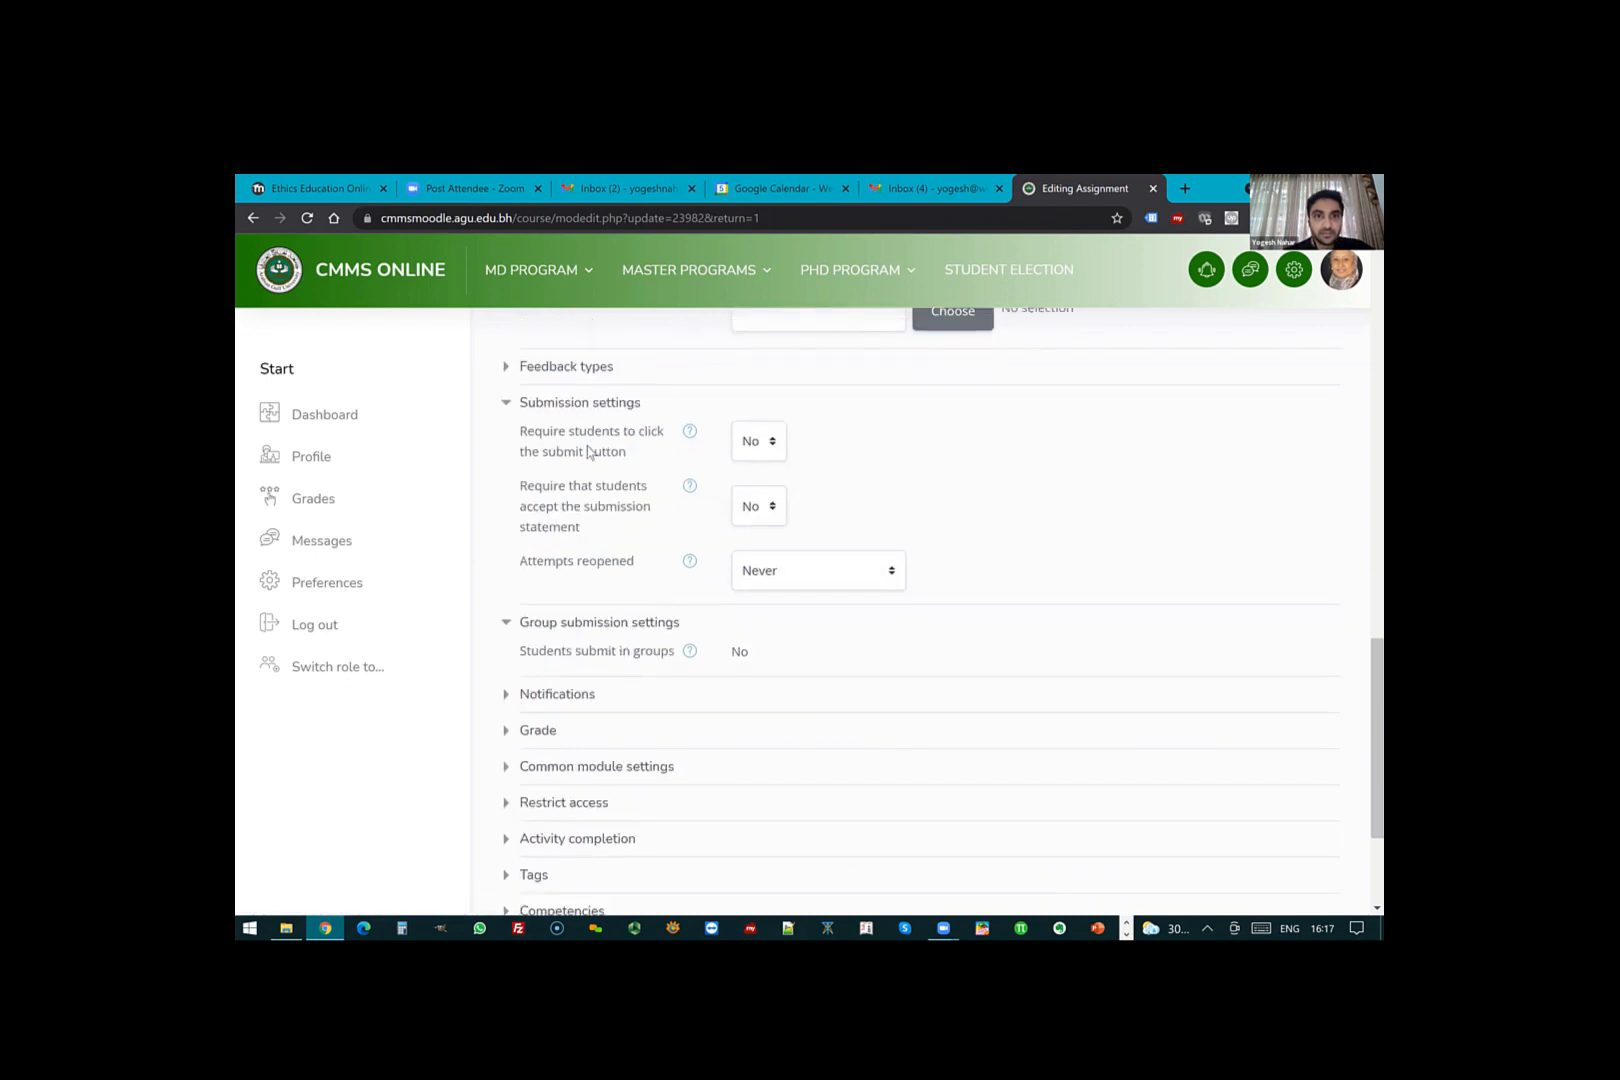
- Read the help text for the option that makes students submit in groups
click(687, 653)
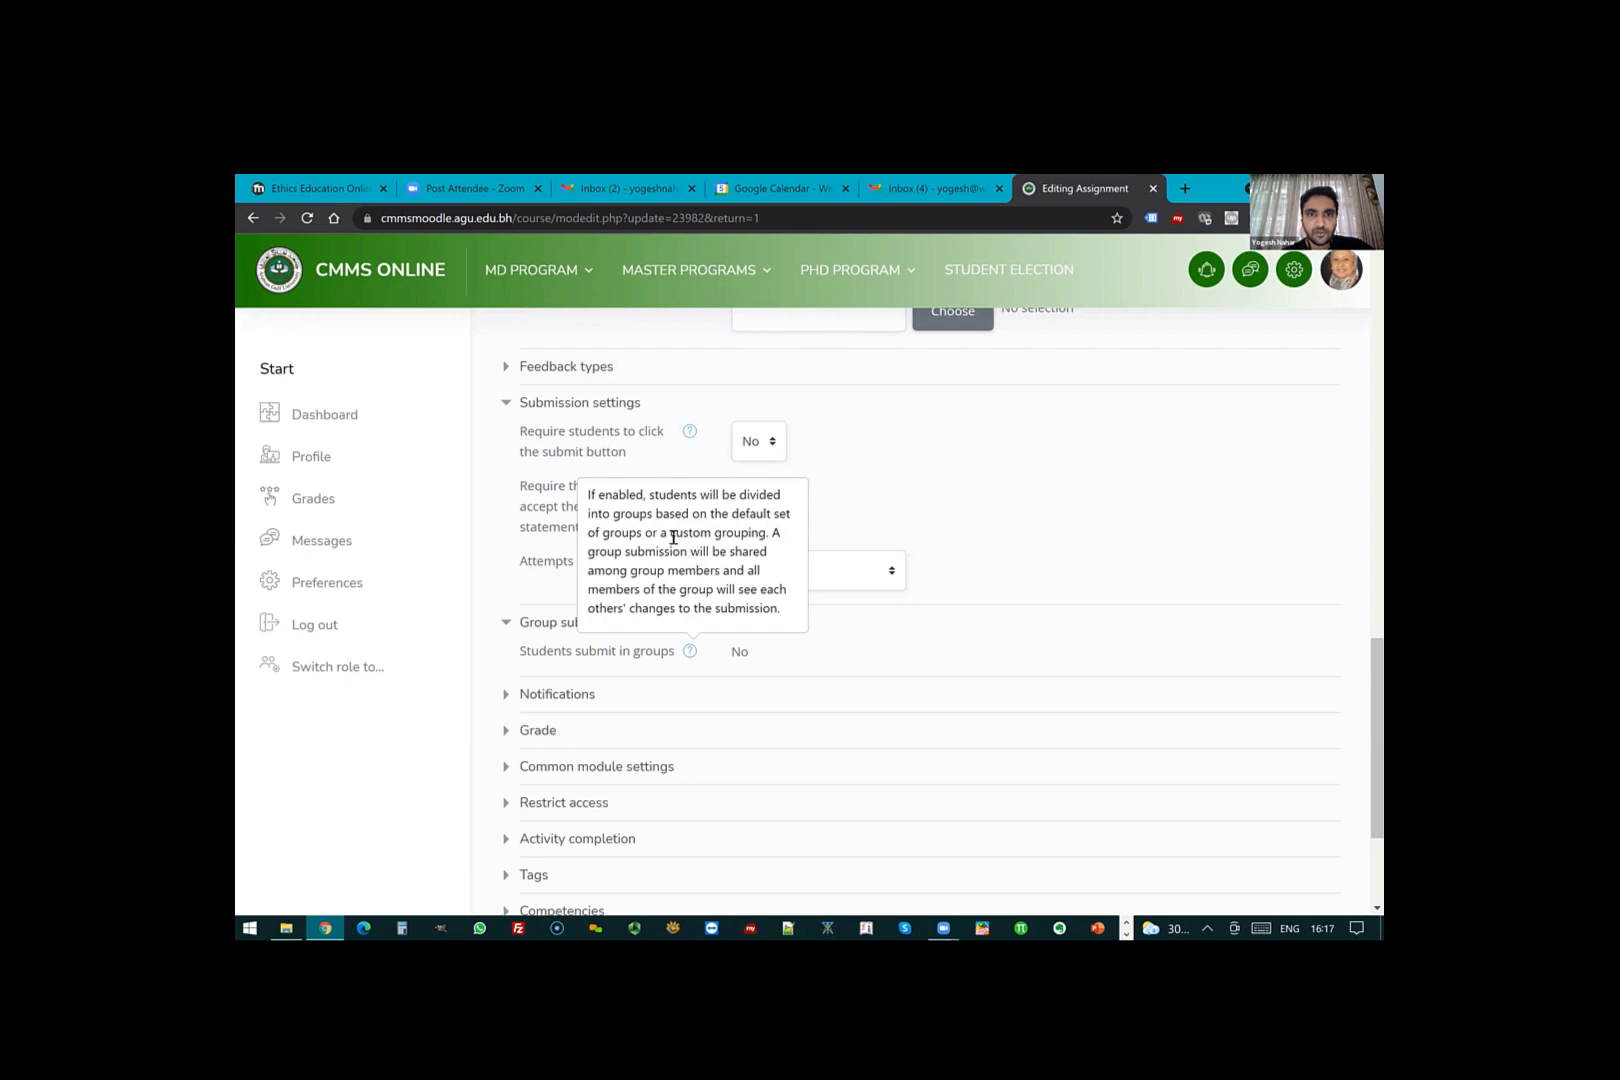
drag(665, 527, 733, 538)
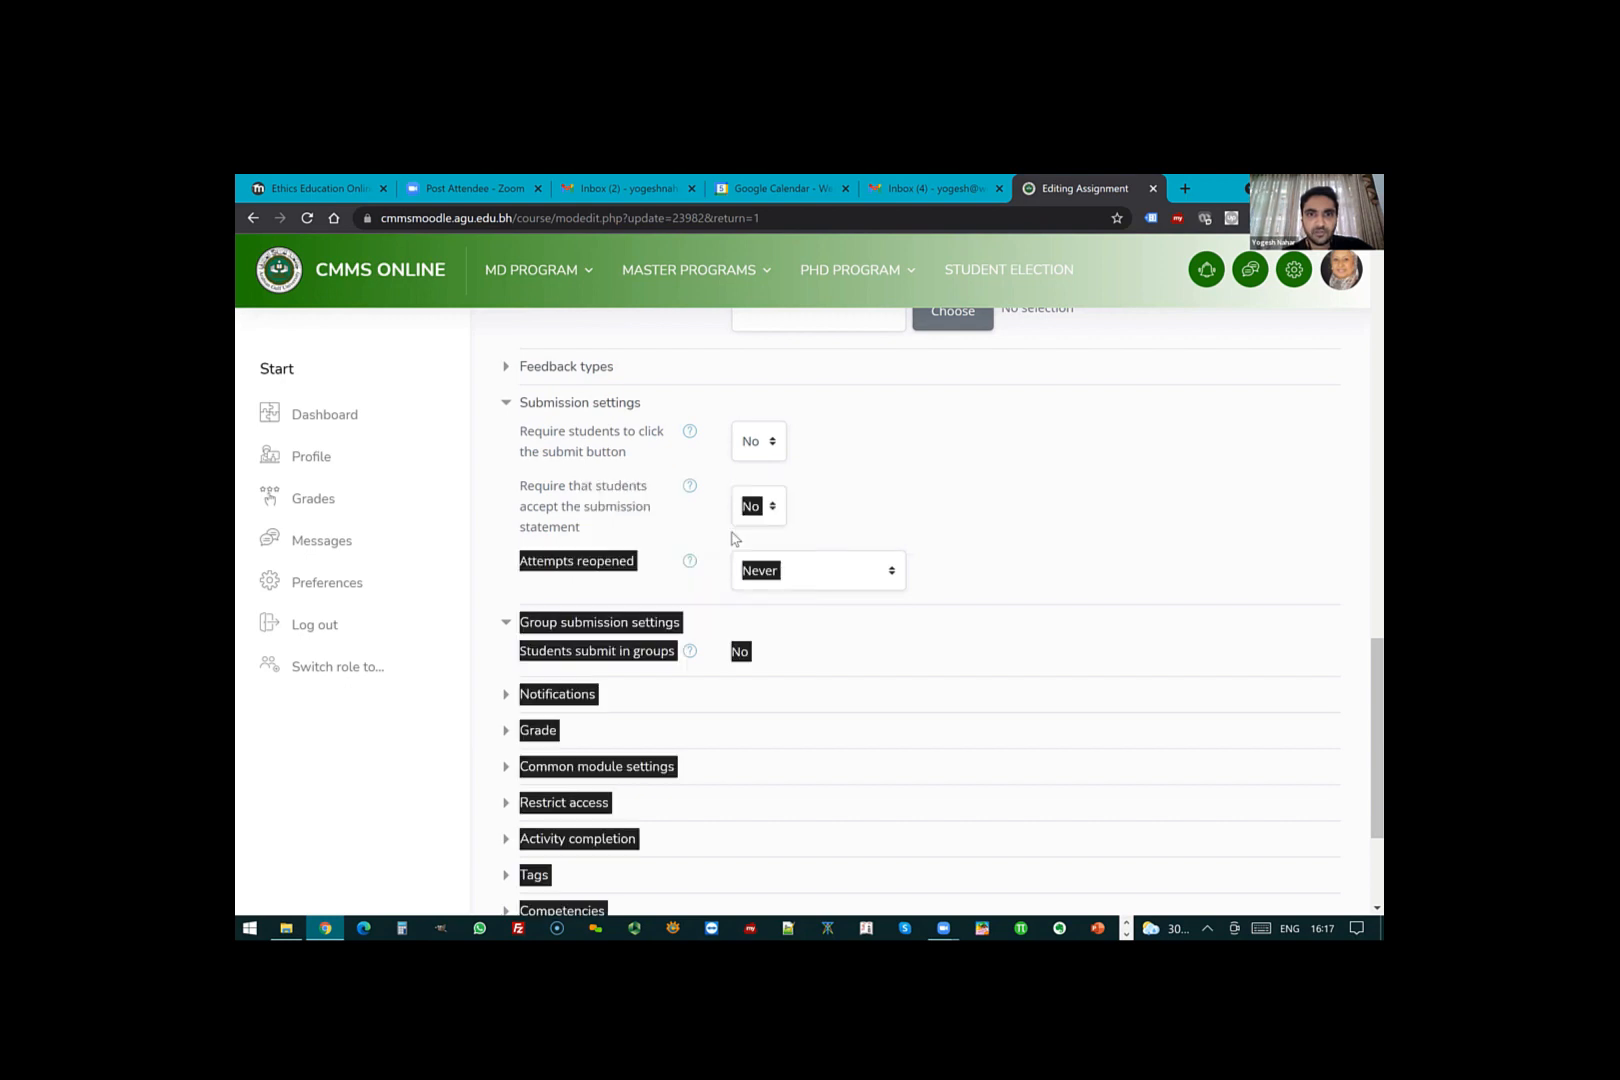
click(688, 652)
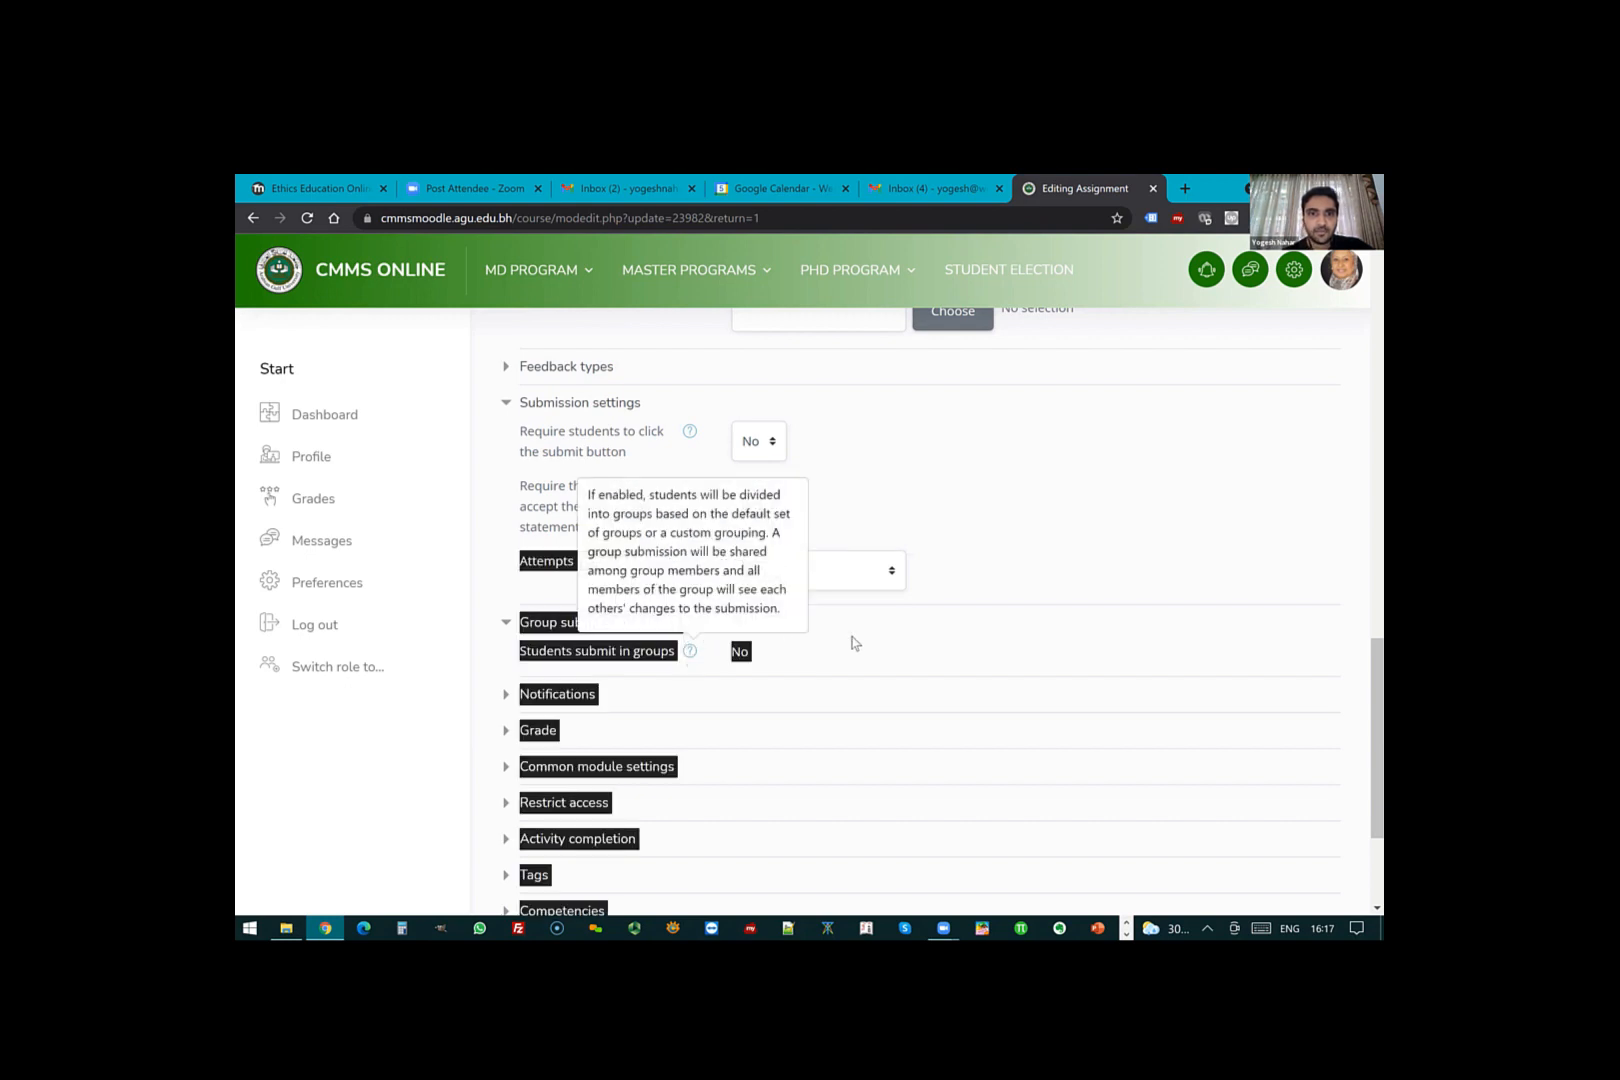
click(720, 655)
scroll(718, 655, down, 1)
scroll(718, 651, down, 2)
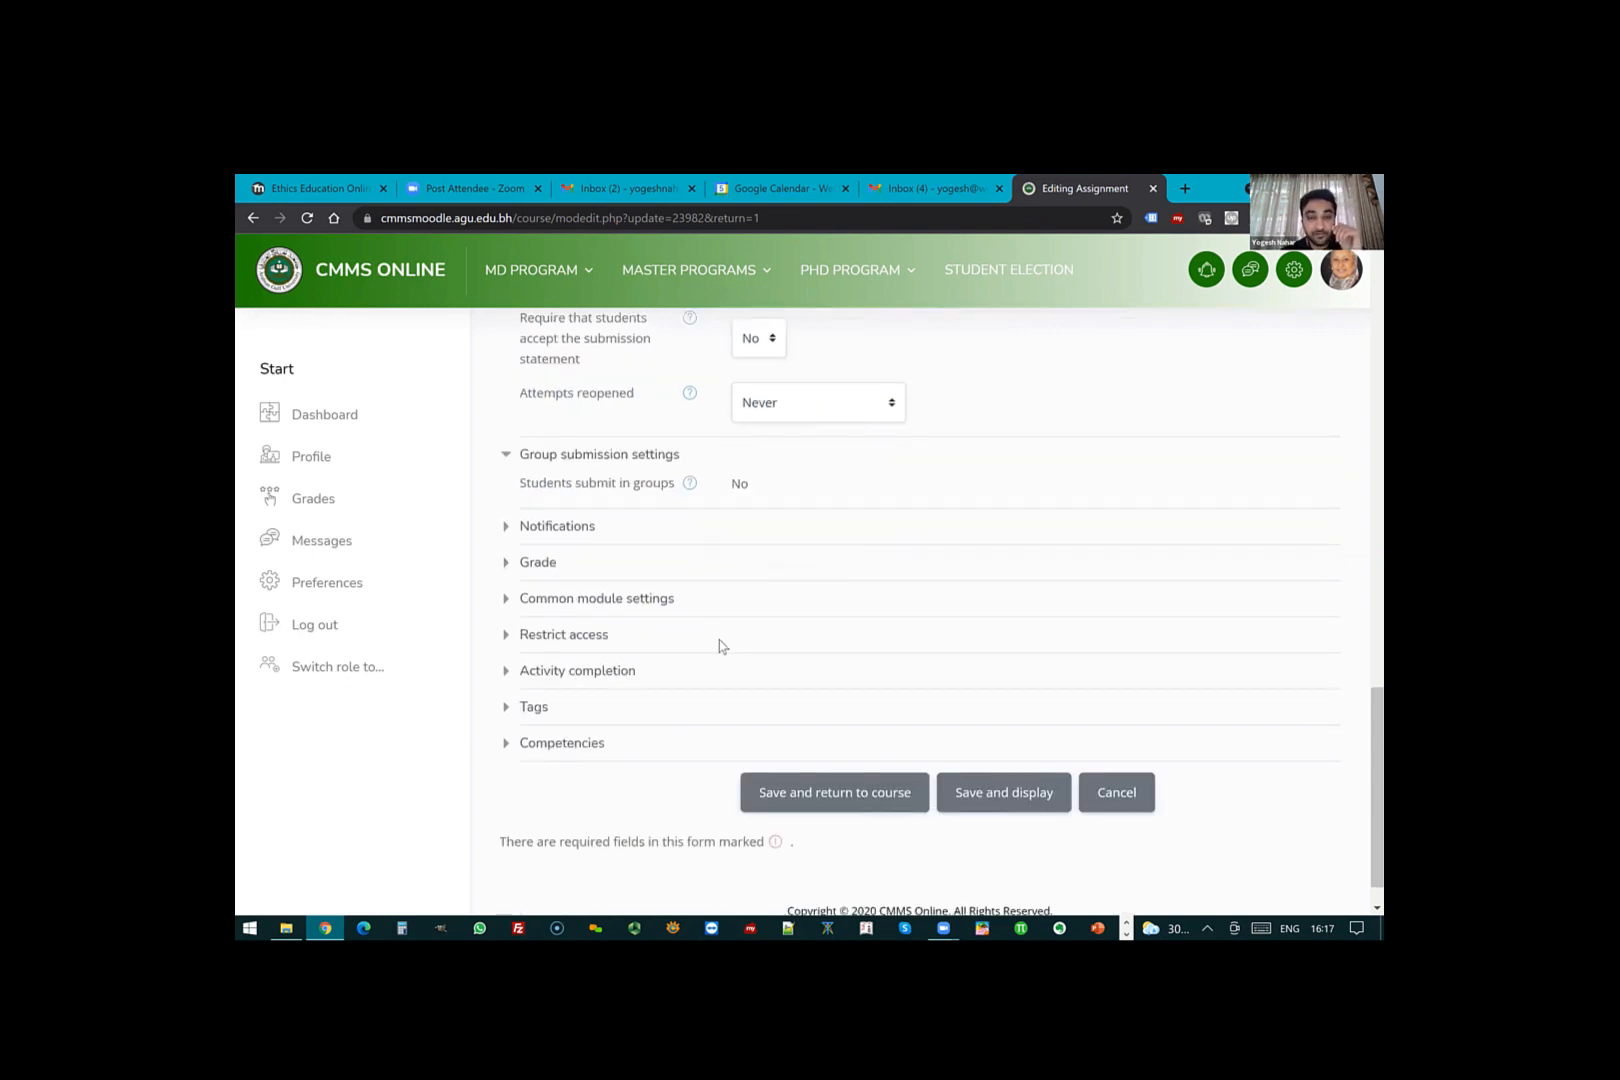
- Review the assignment's availability dates and submission types, then expand and examine its feedback types
scroll(719, 640, up, 5)
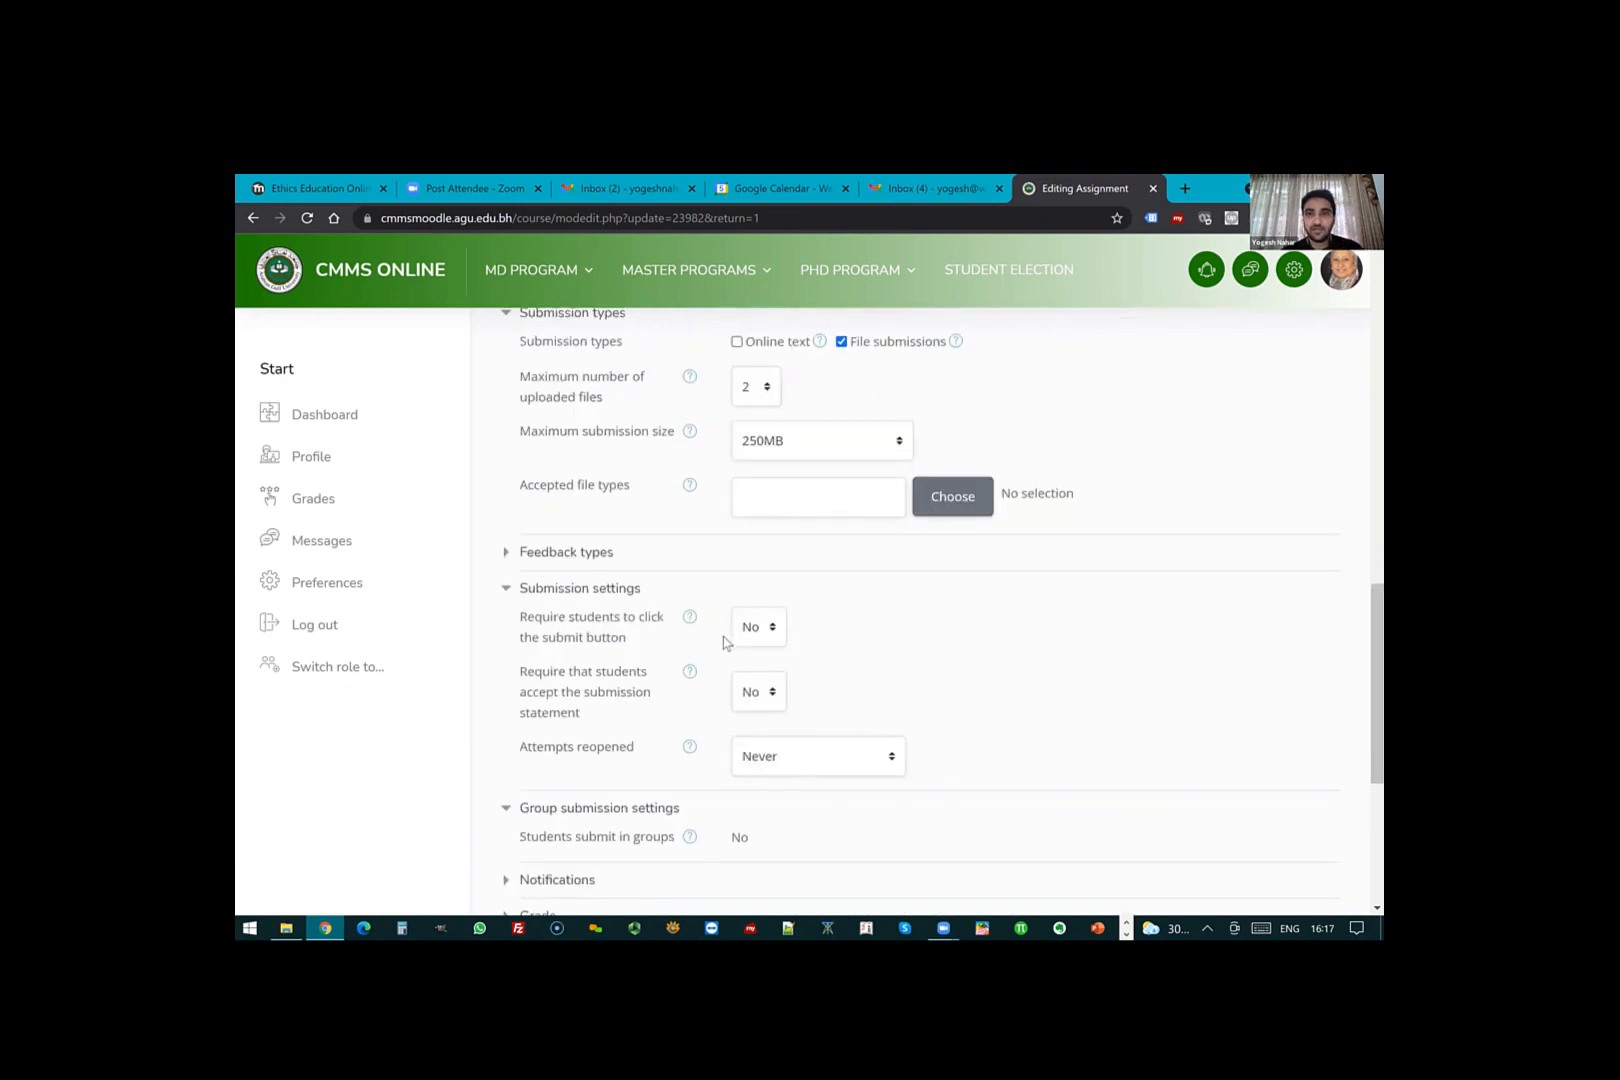
scroll(725, 641, up, 2)
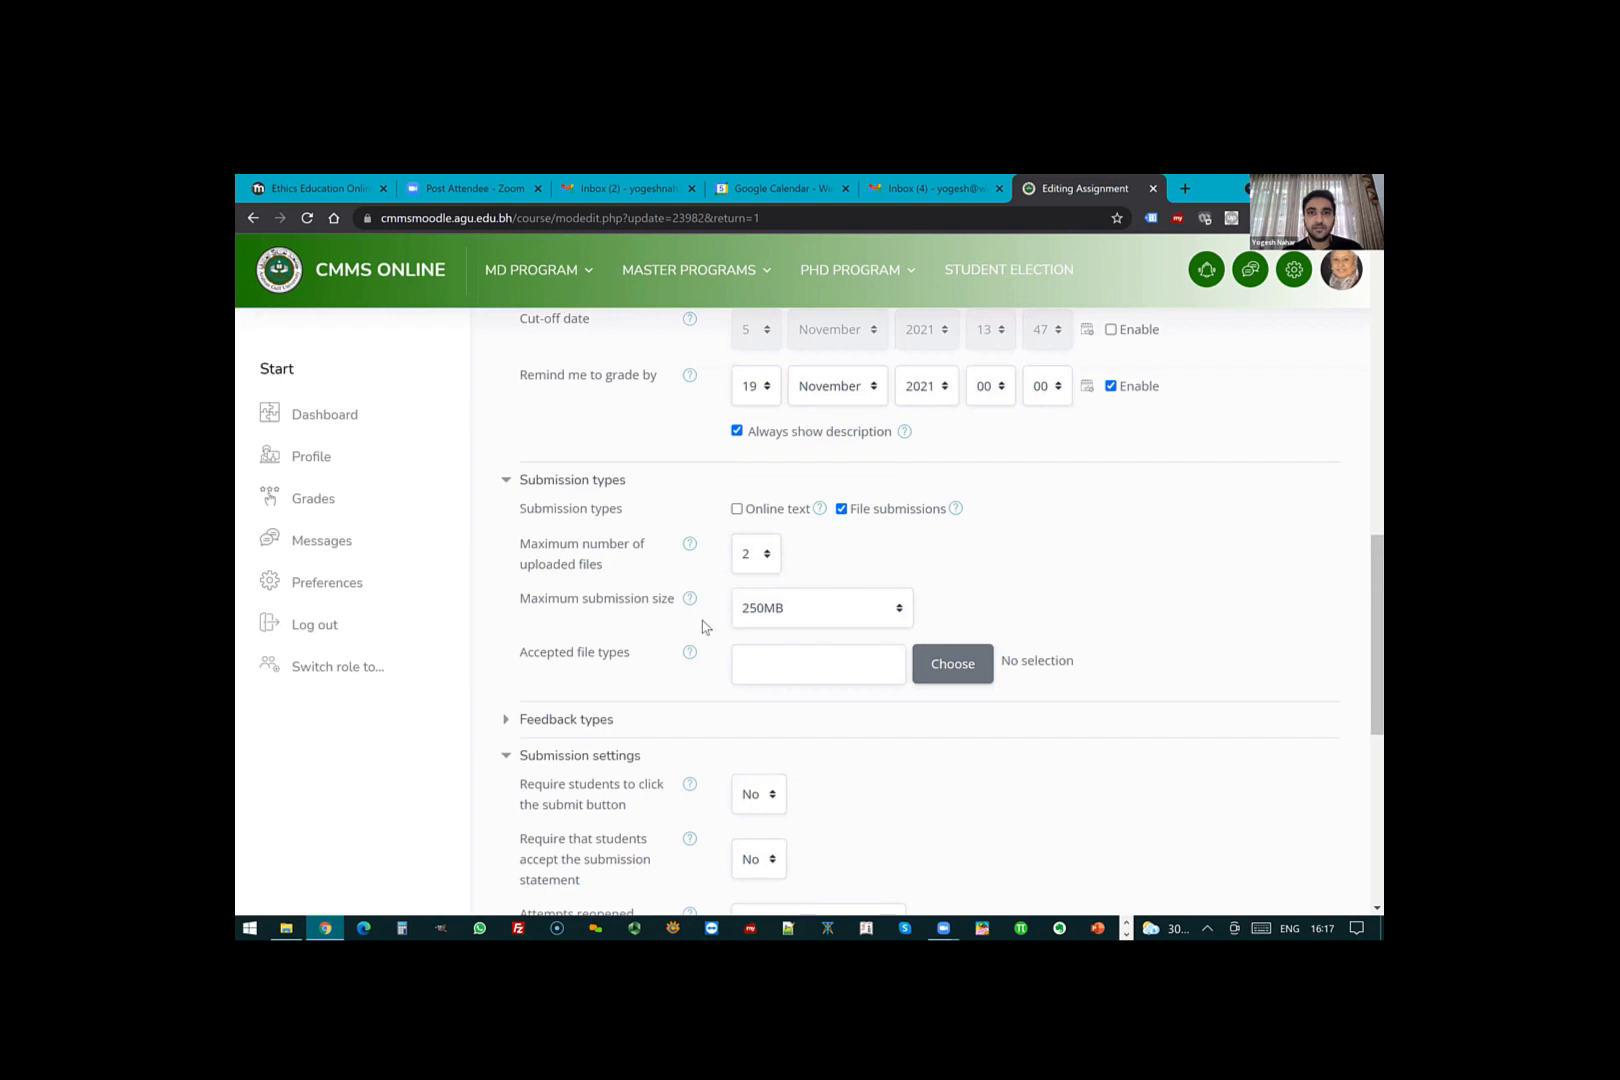
scroll(704, 626, up, 2)
scroll(704, 627, up, 2)
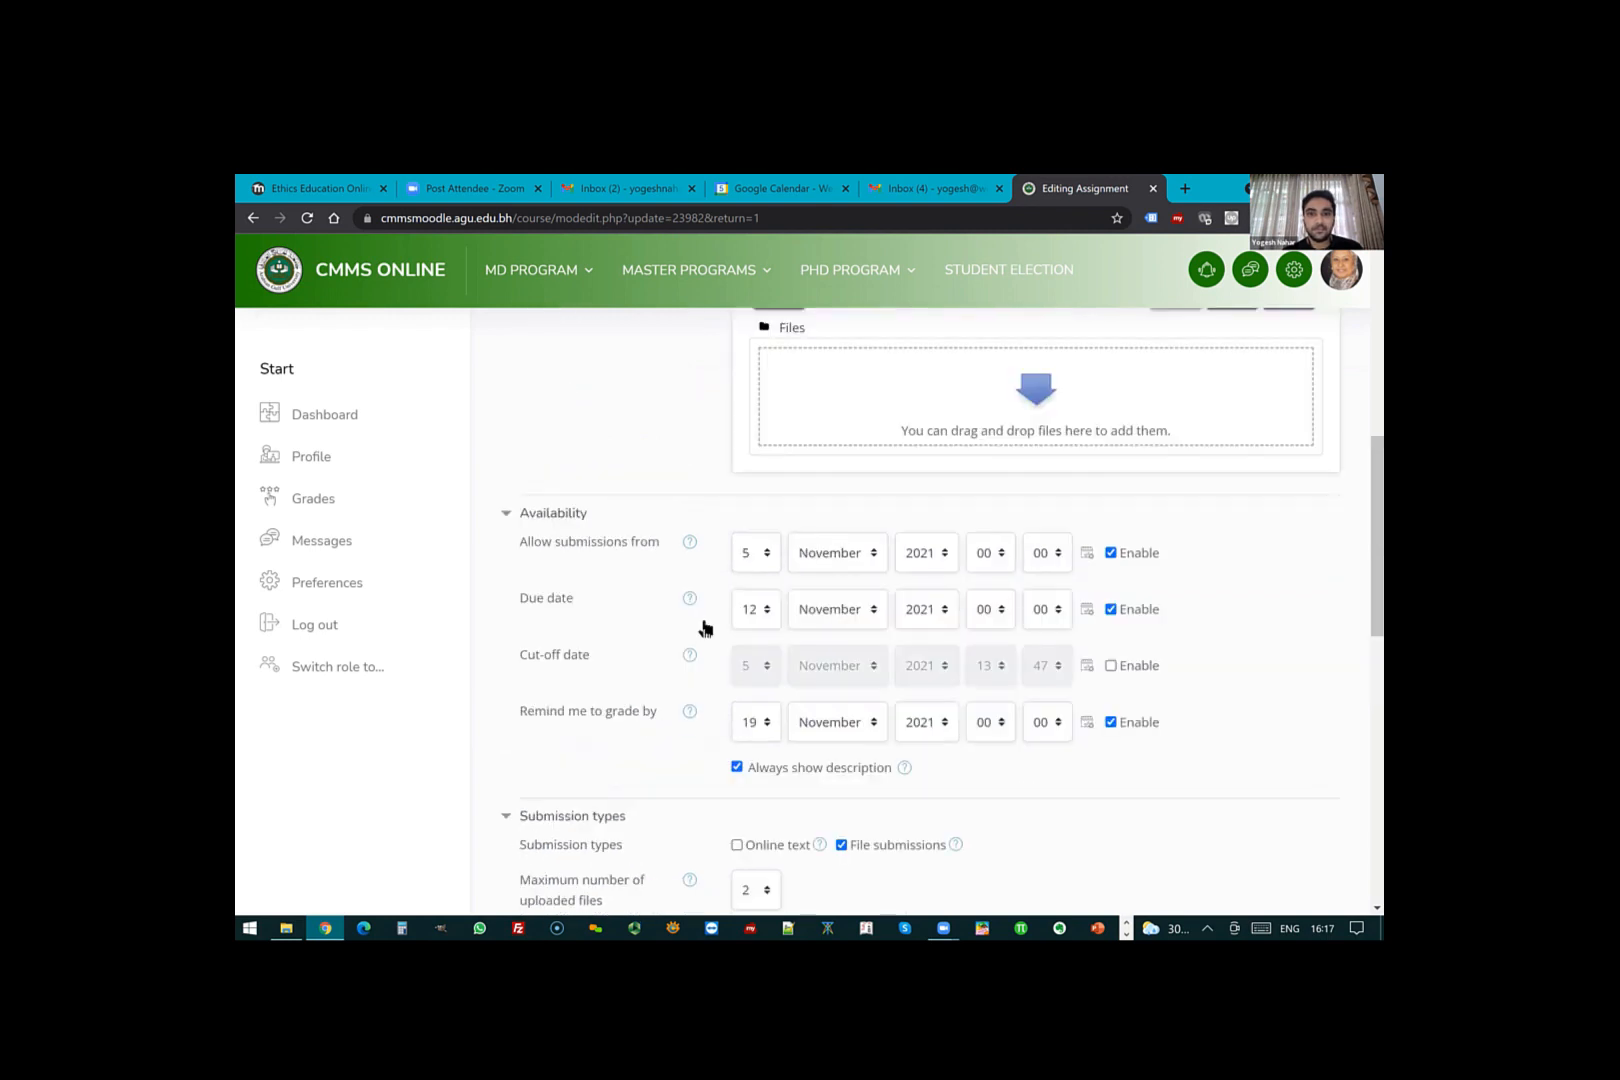
scroll(704, 627, down, 3)
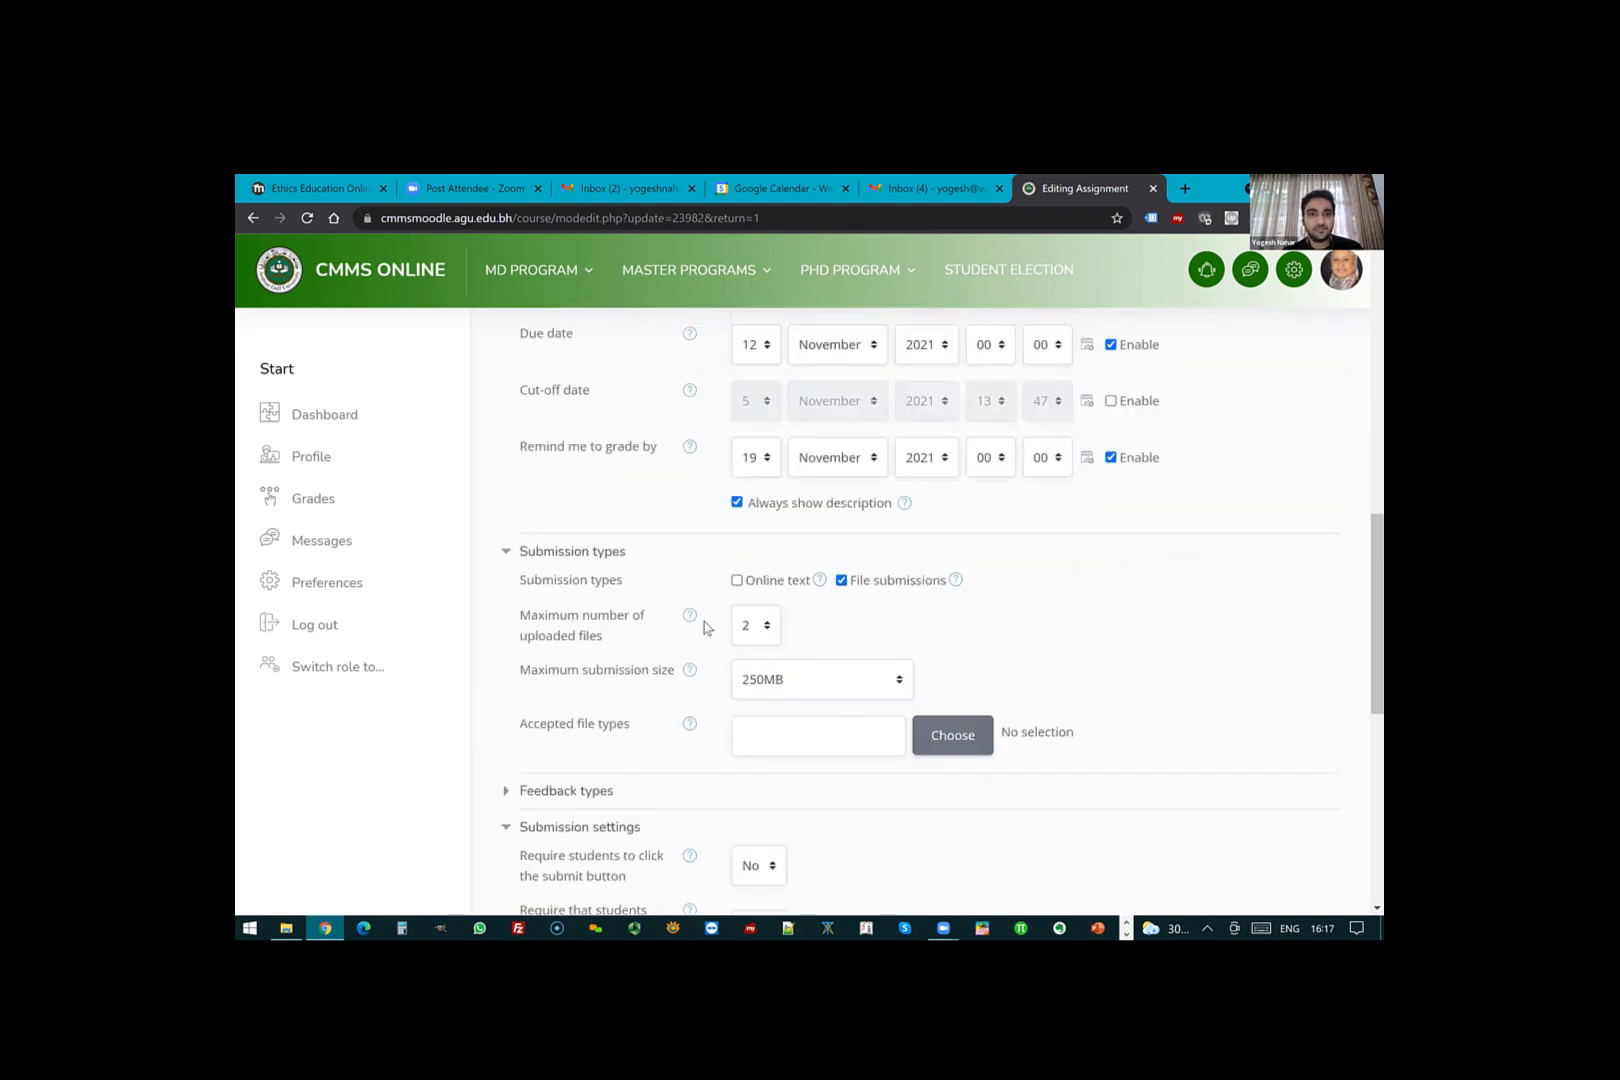
scroll(596, 563, down, 3)
click(592, 554)
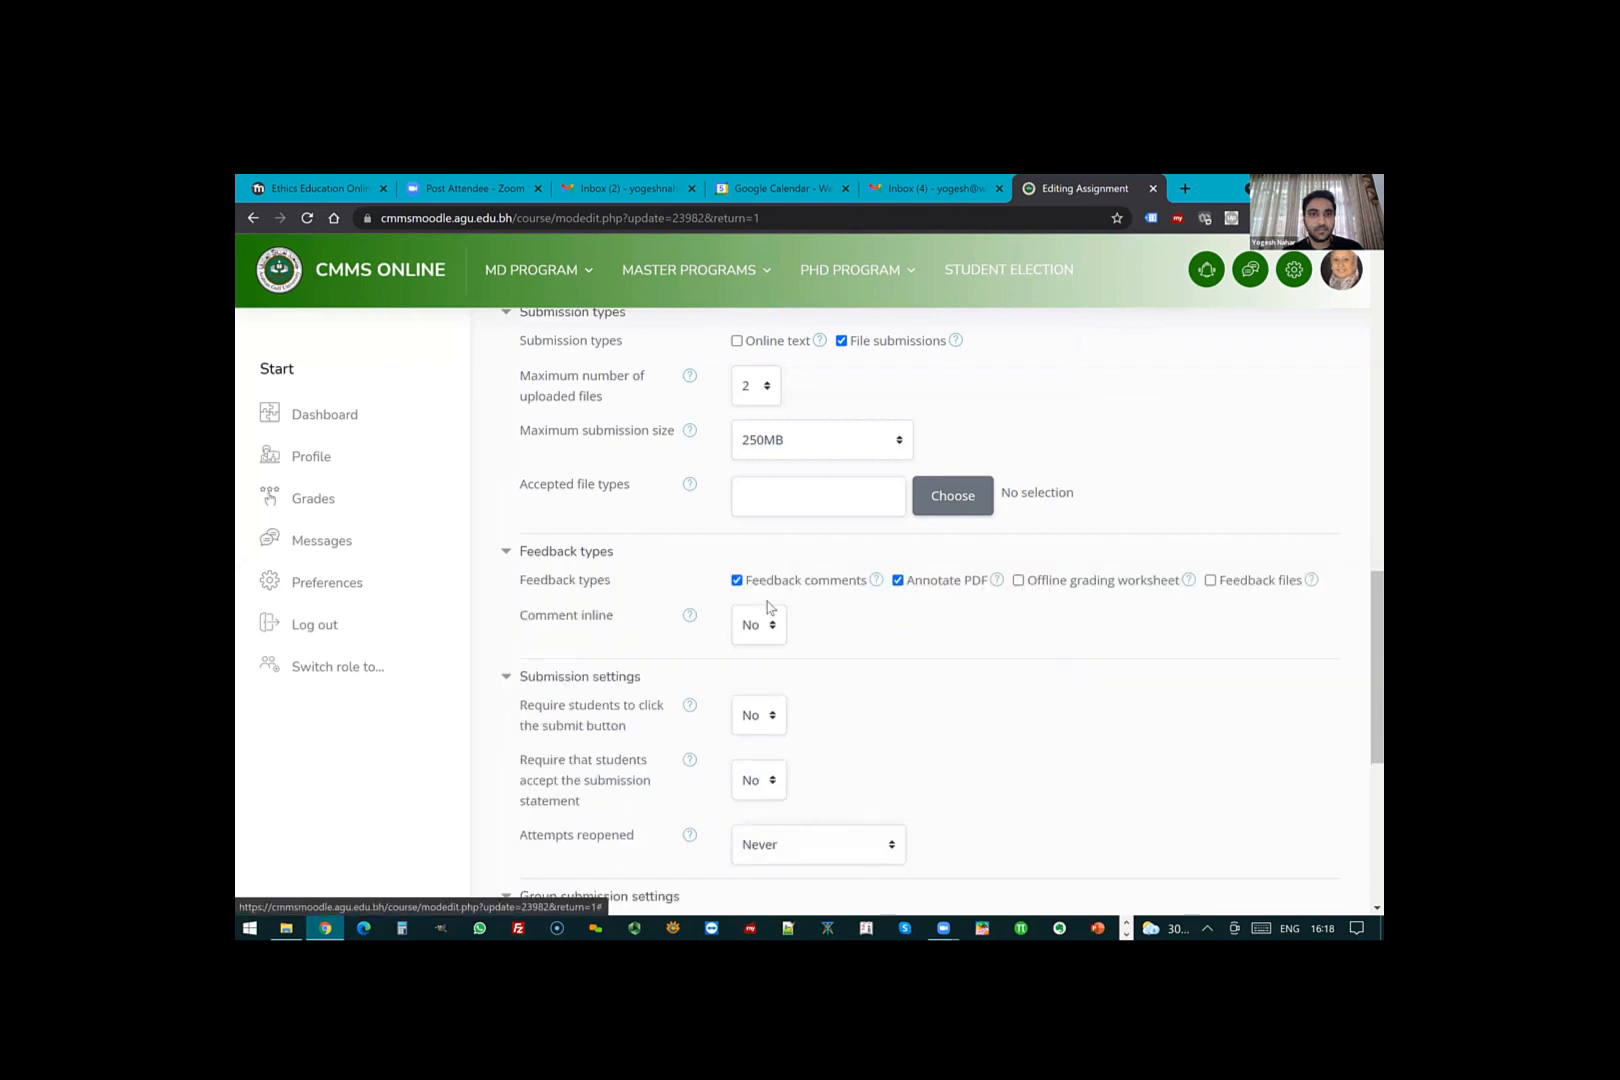
scroll(600, 628, down, 2)
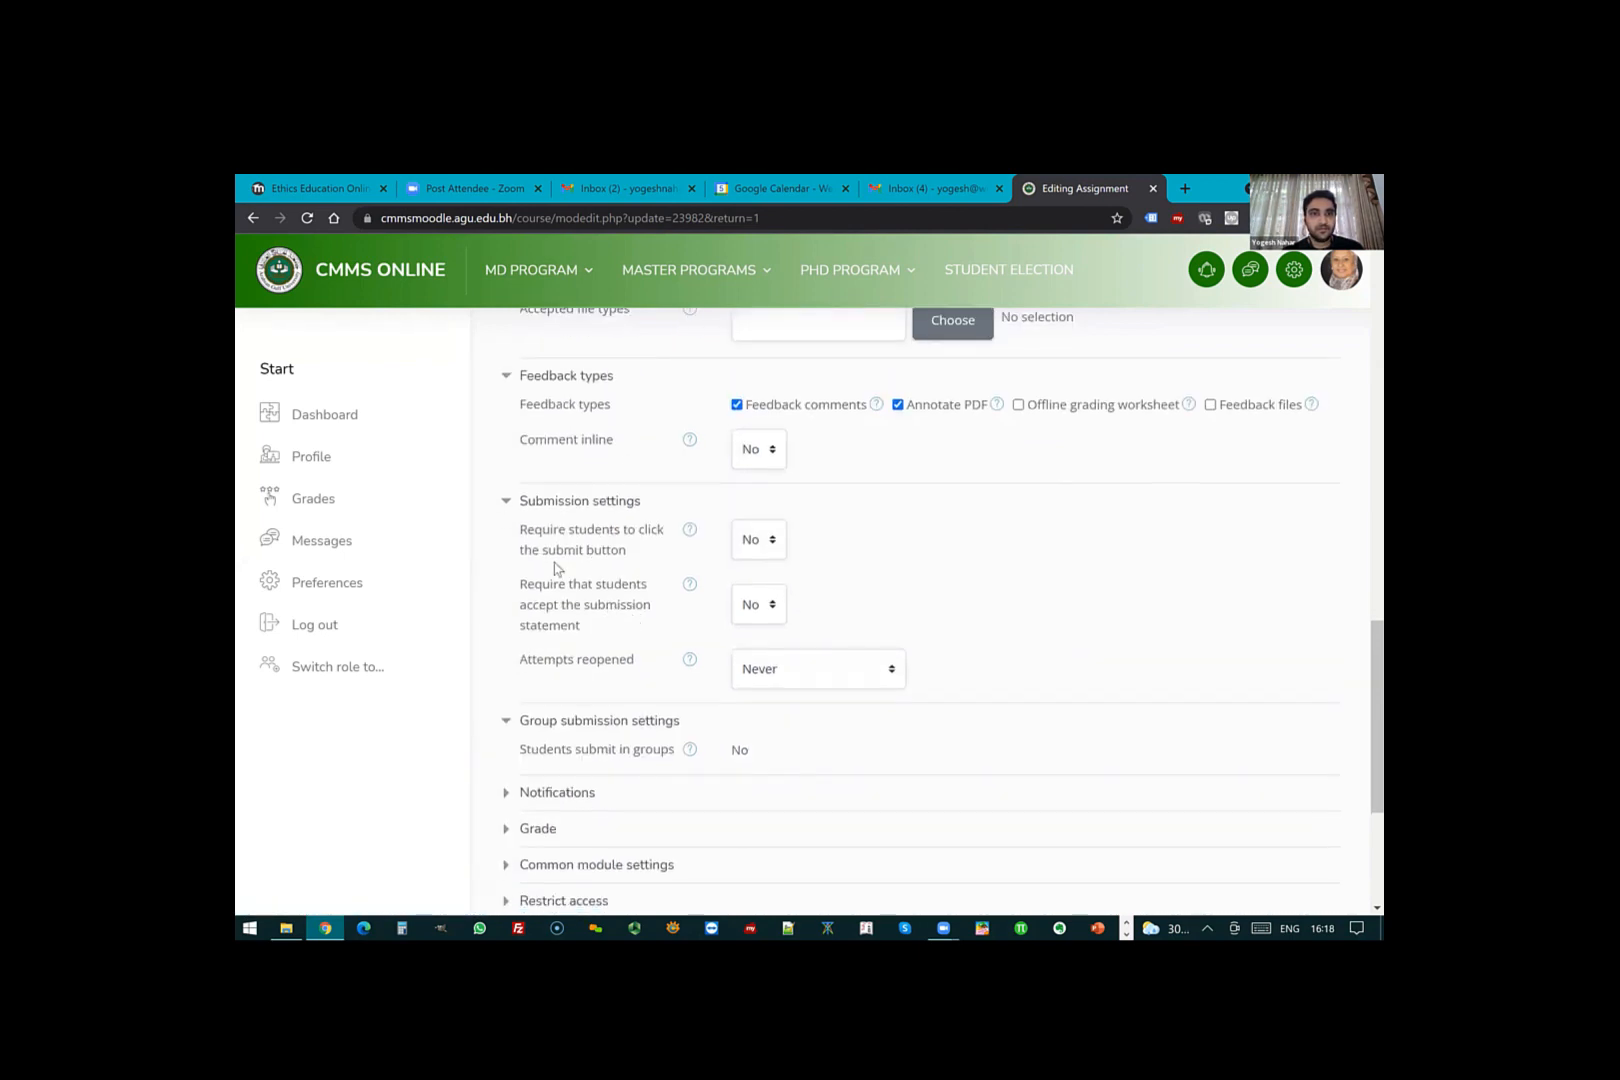
scroll(700, 705, down, 3)
scroll(612, 711, down, 1)
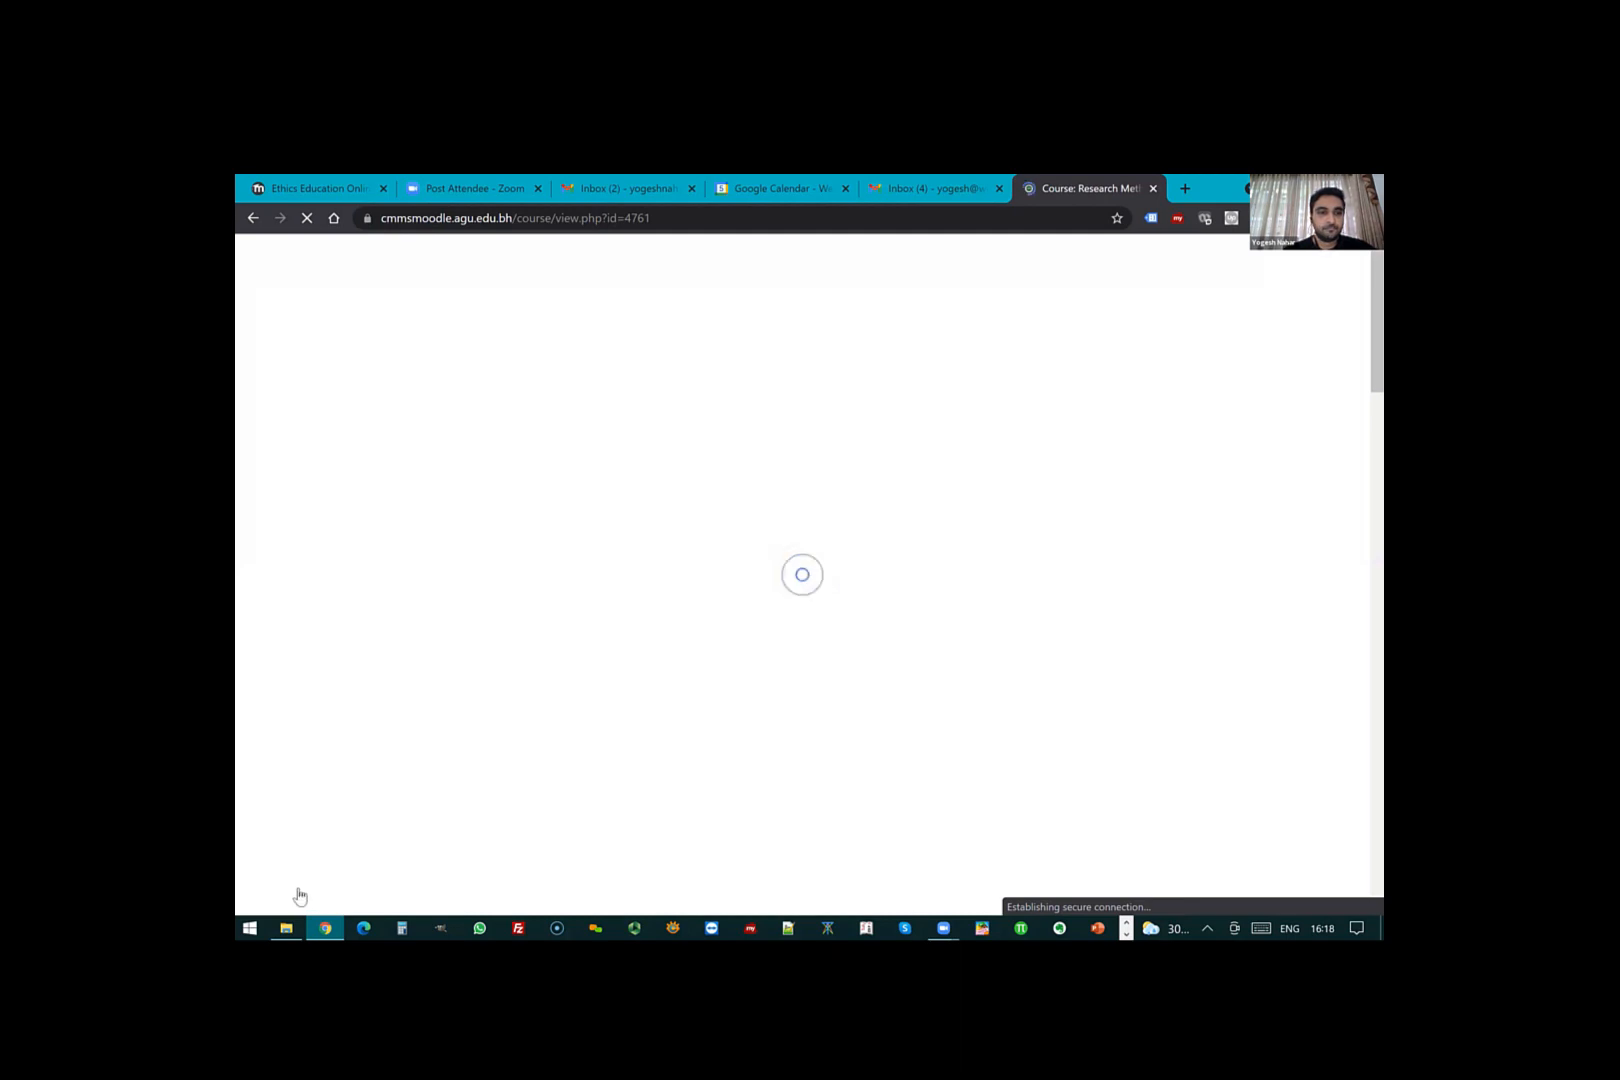
- Open the Research Methods course administration and go to the course's groups list to check the existing groups
click(300, 892)
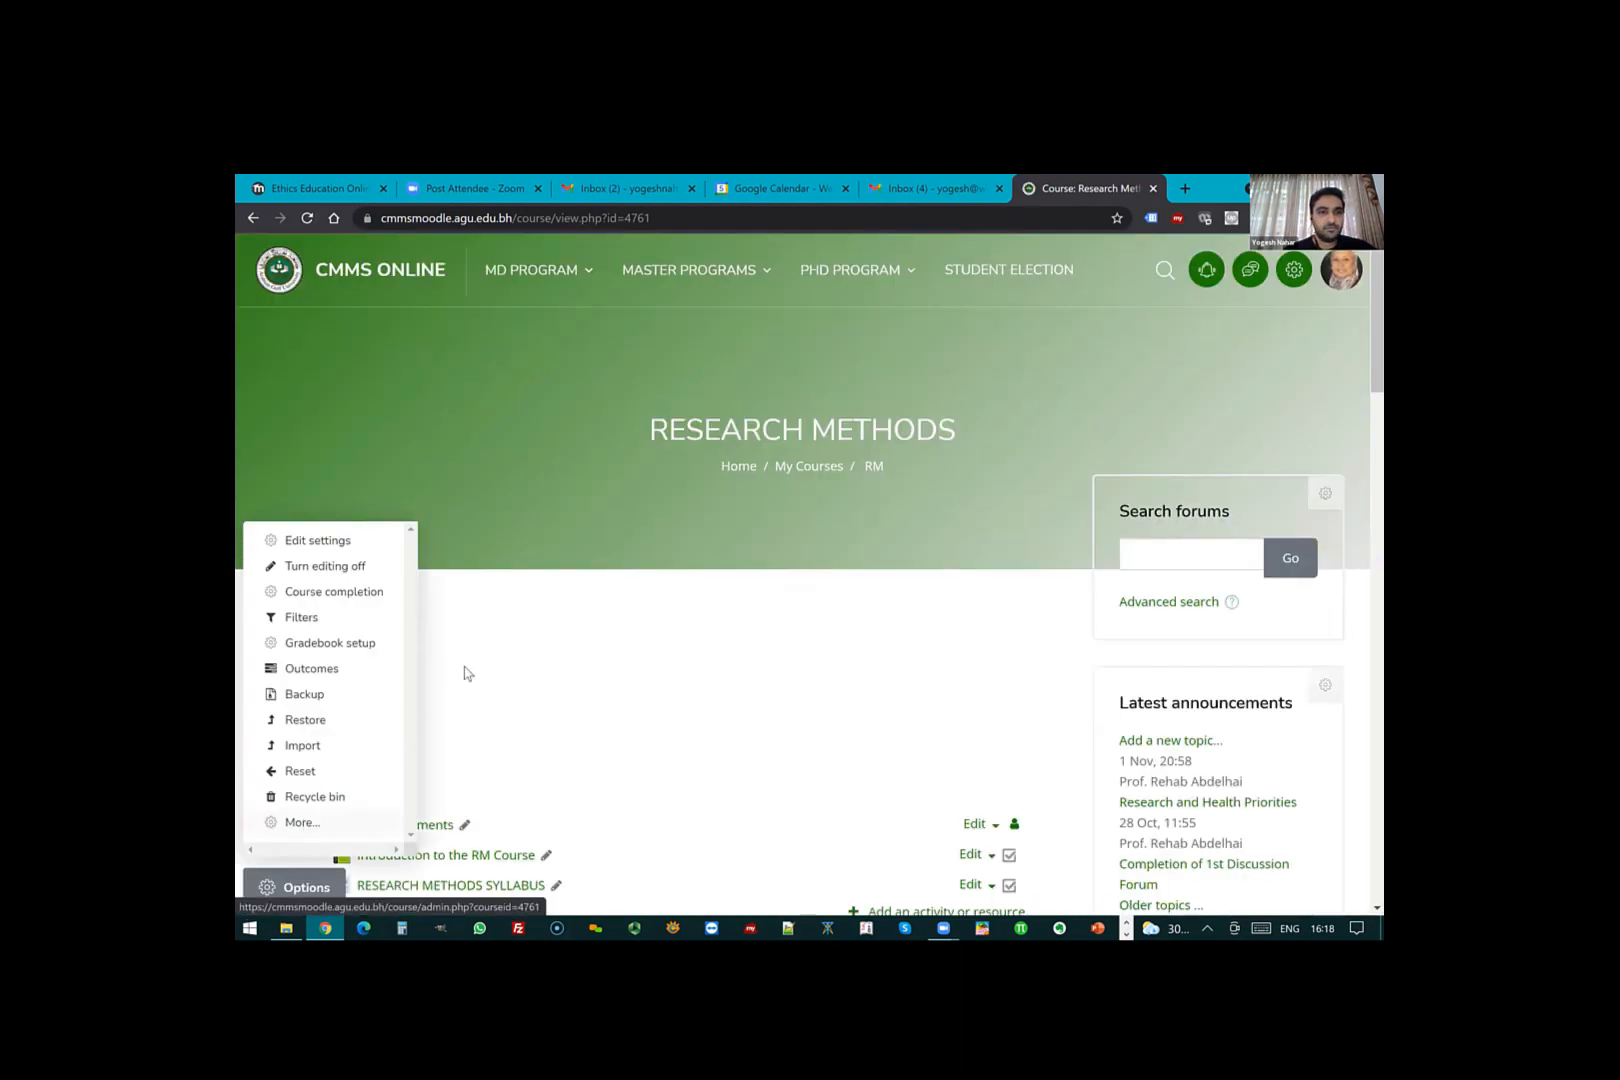
click(302, 823)
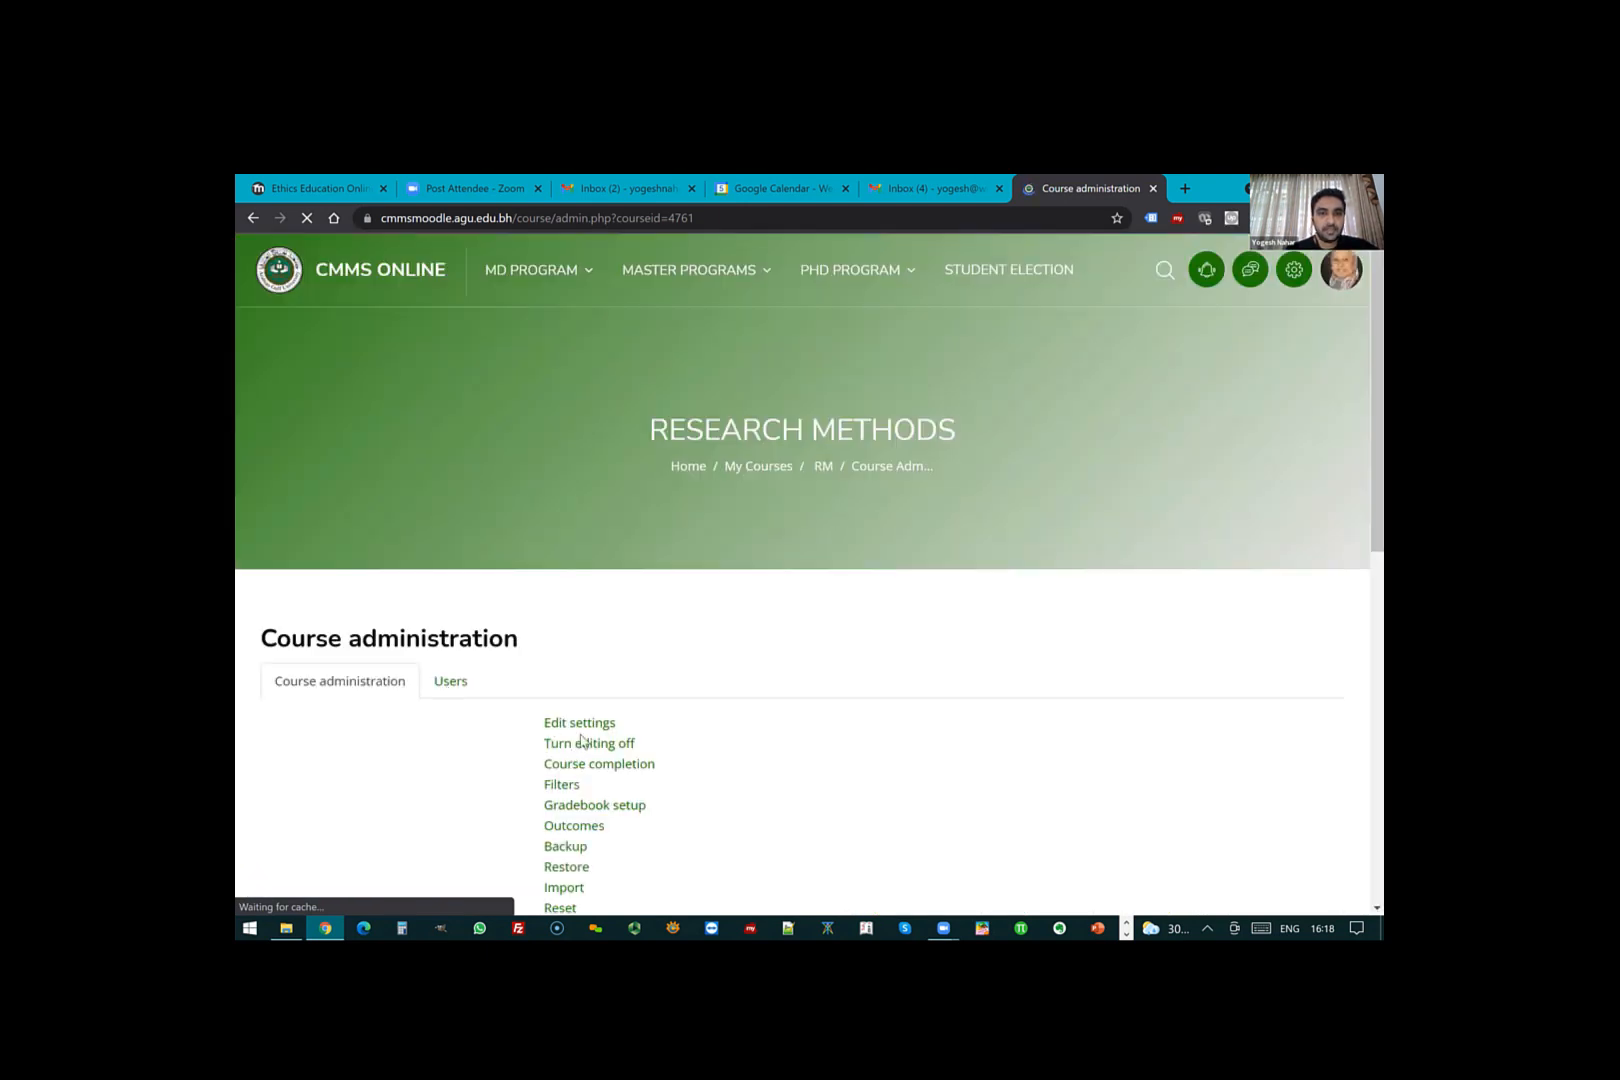
scroll(577, 596, down, 2)
click(577, 598)
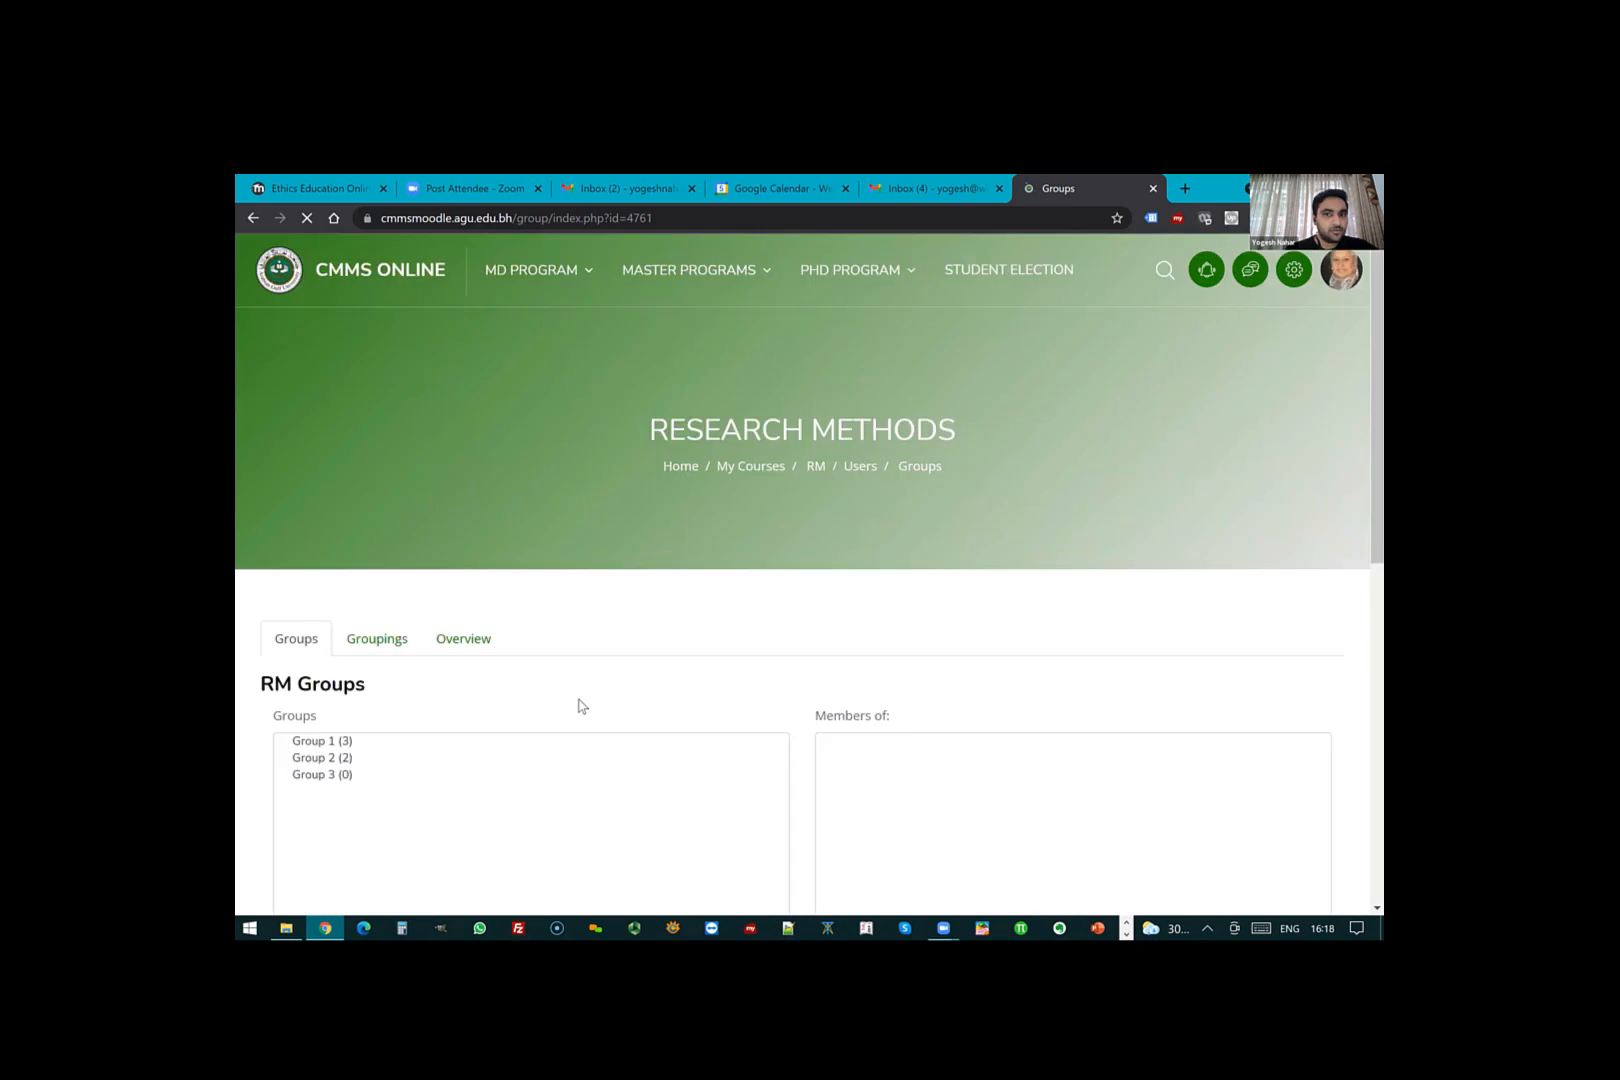
scroll(330, 605, down, 2)
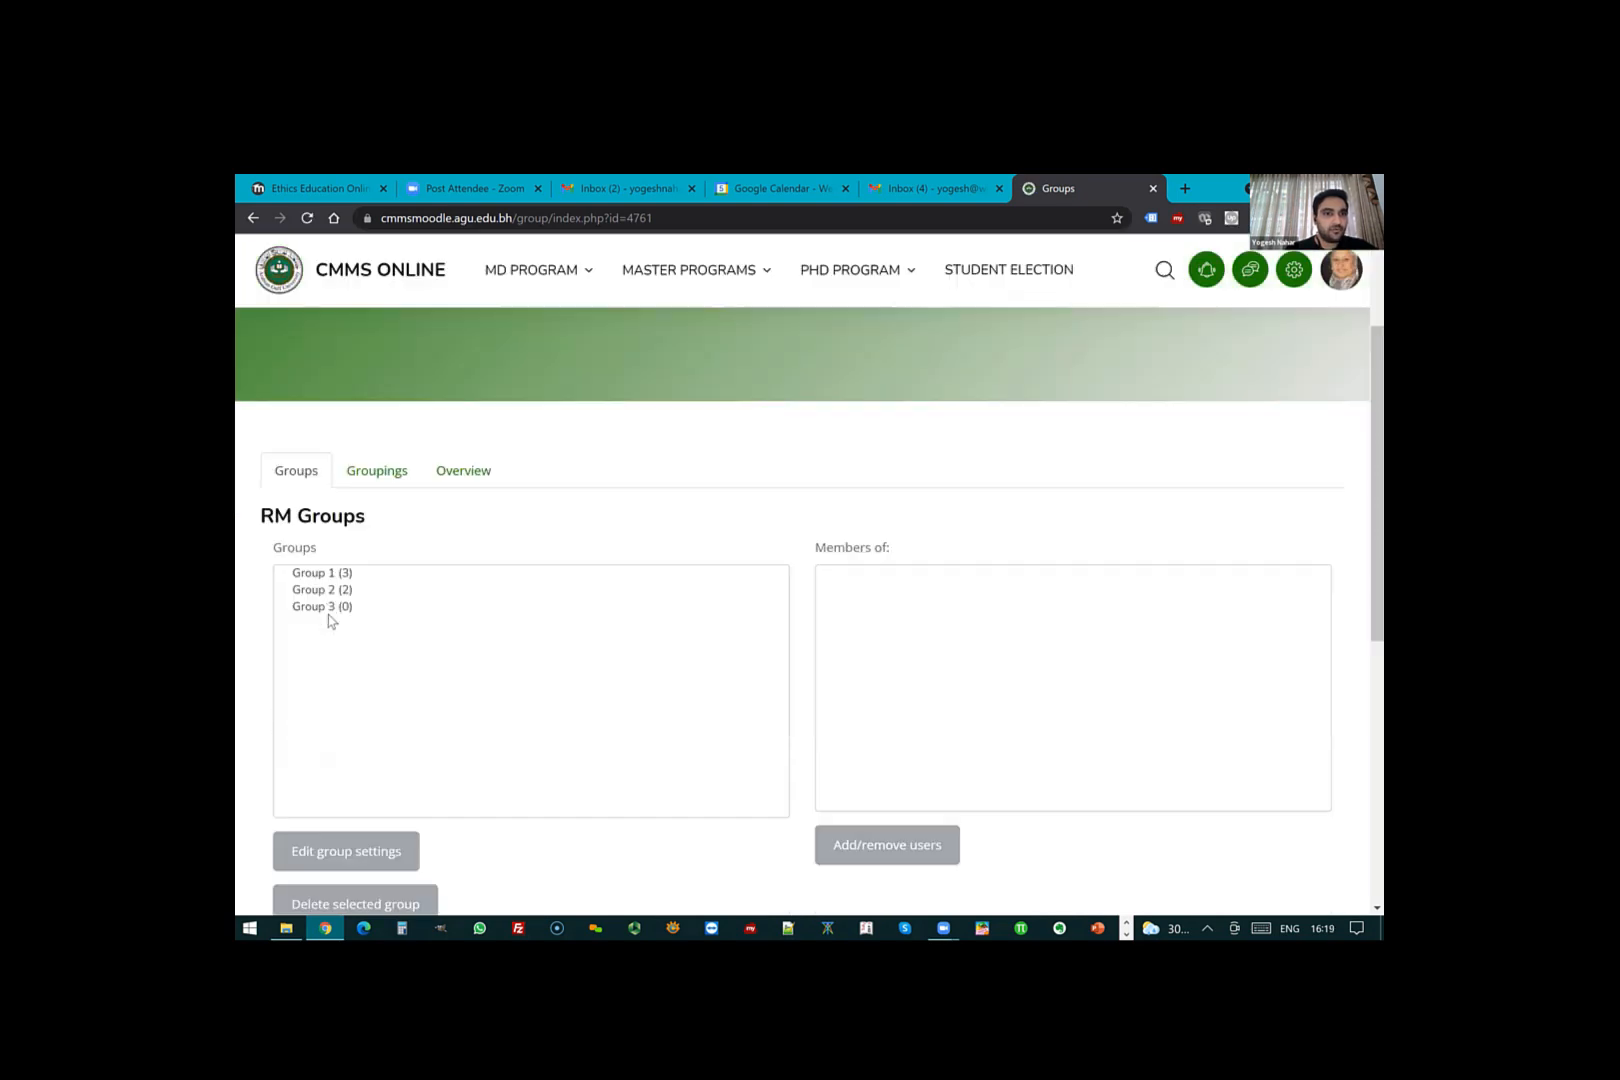
scroll(383, 709, down, 1)
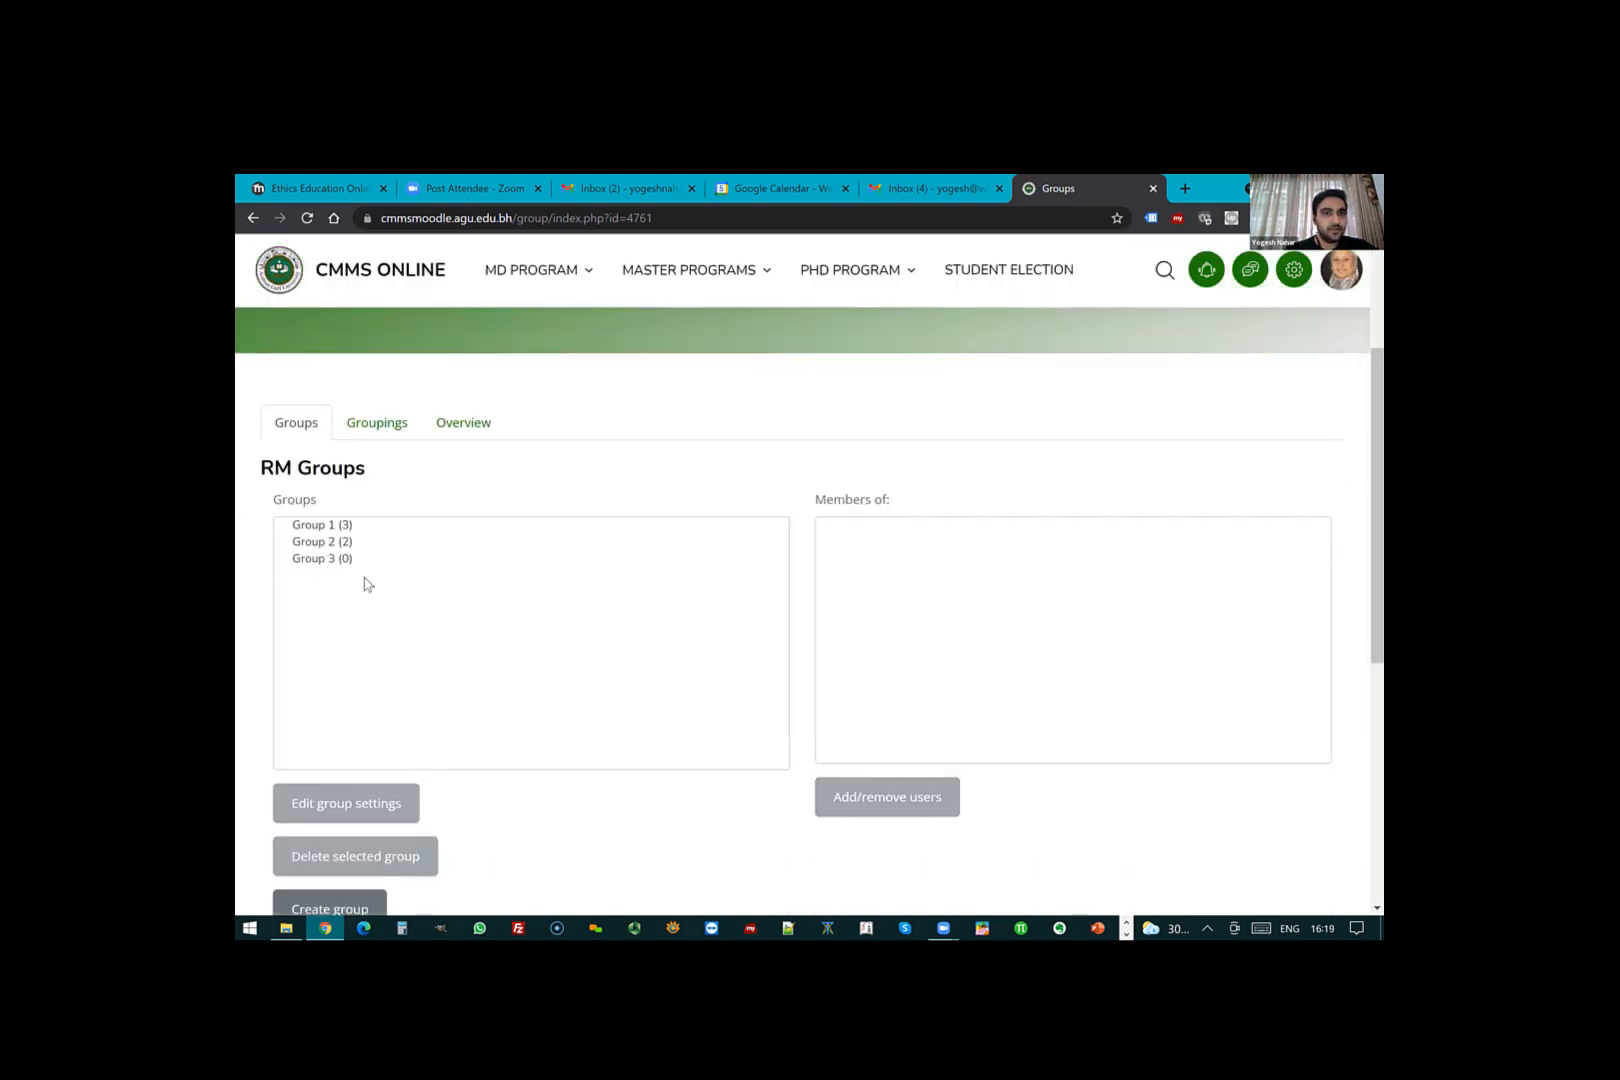
scroll(374, 645, up, 3)
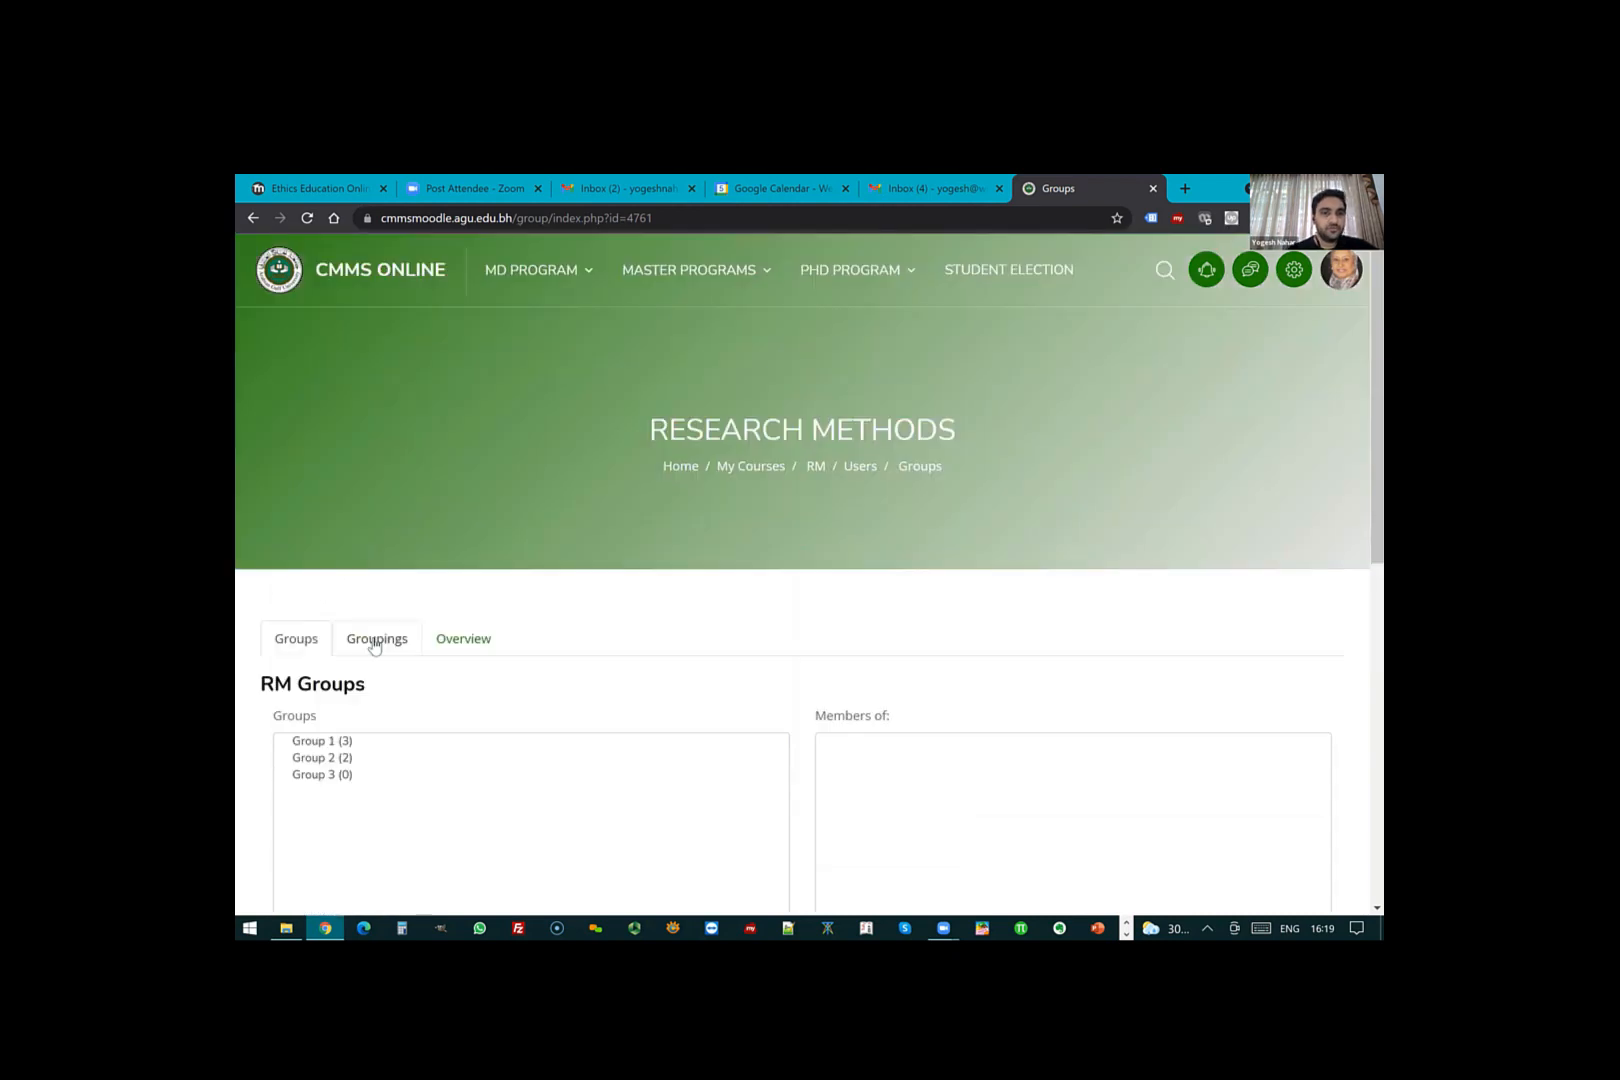
- View the course's groupings page and examine the groups overview with its members and ungrouped users
click(376, 643)
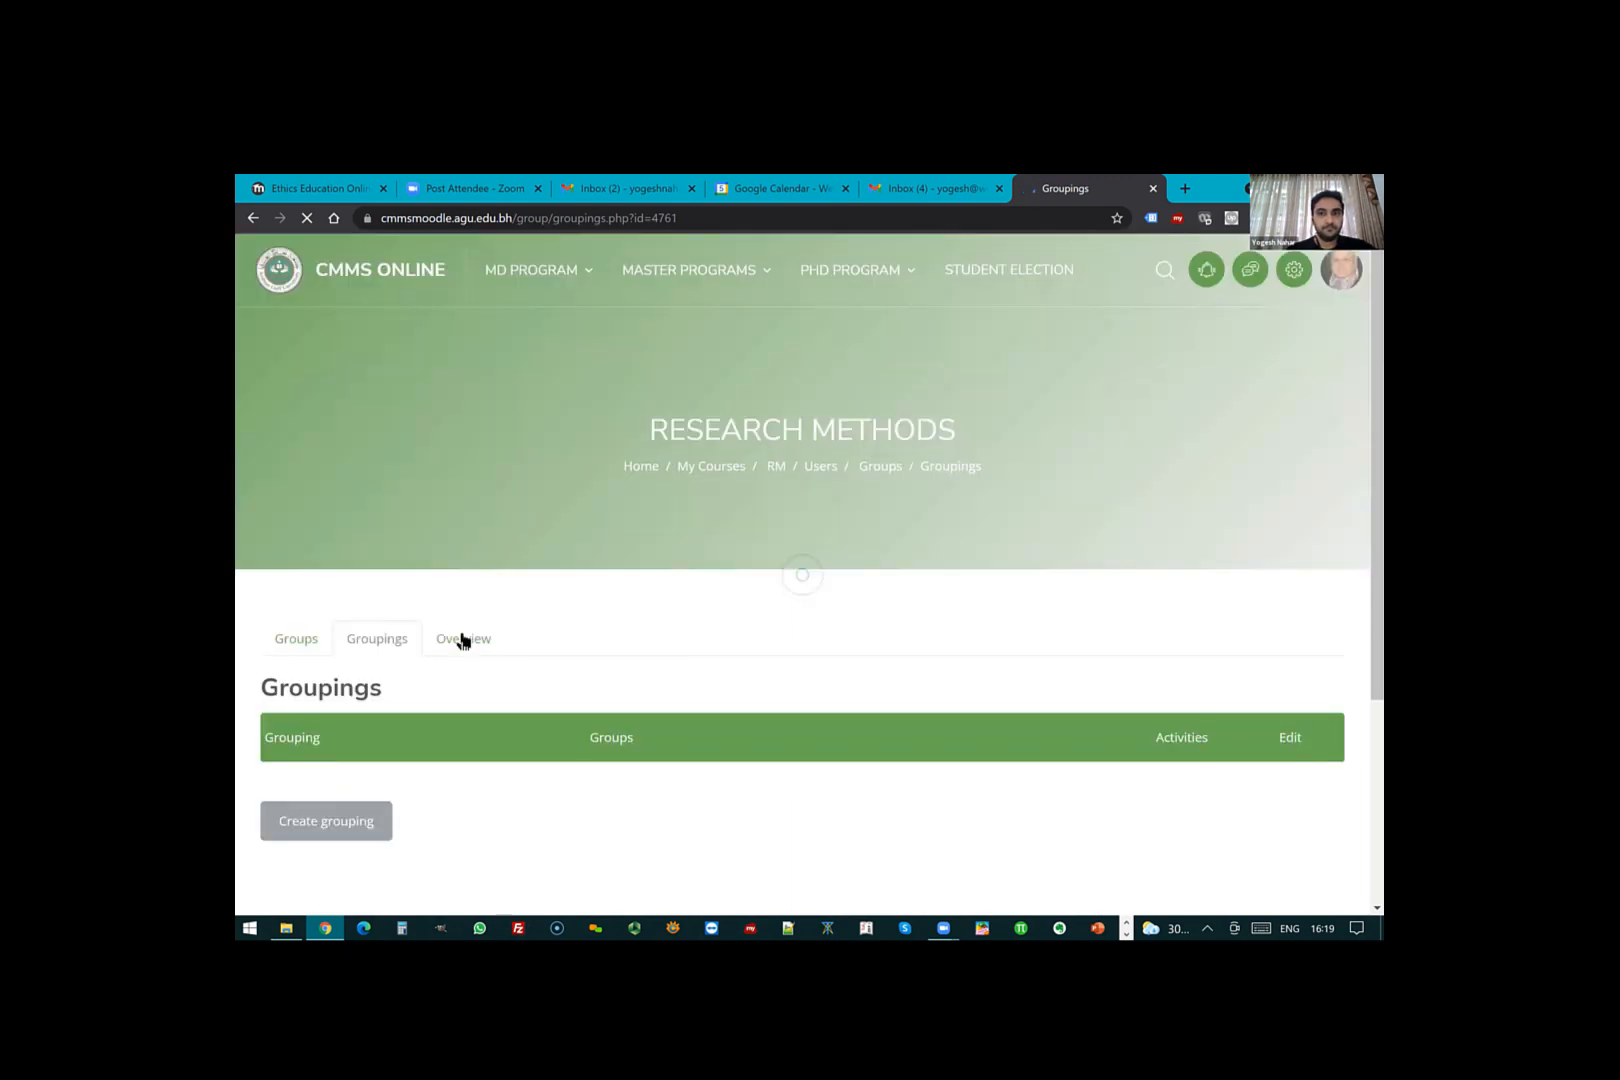
click(463, 641)
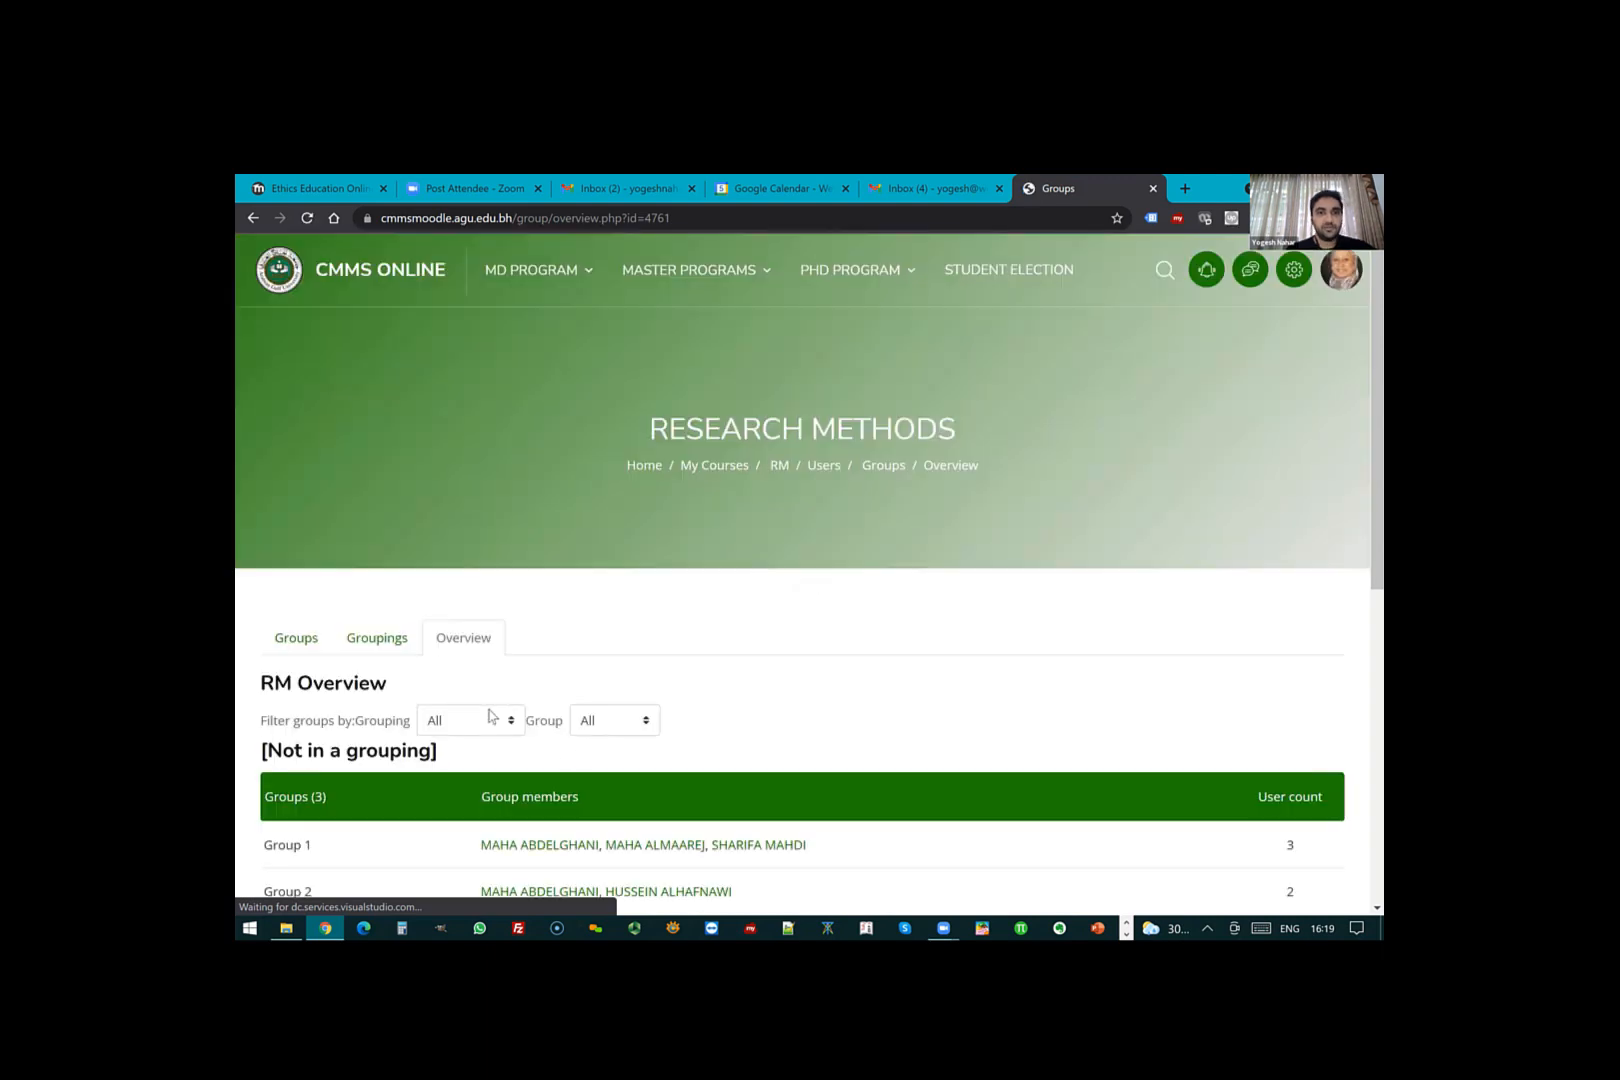
scroll(447, 578, down, 3)
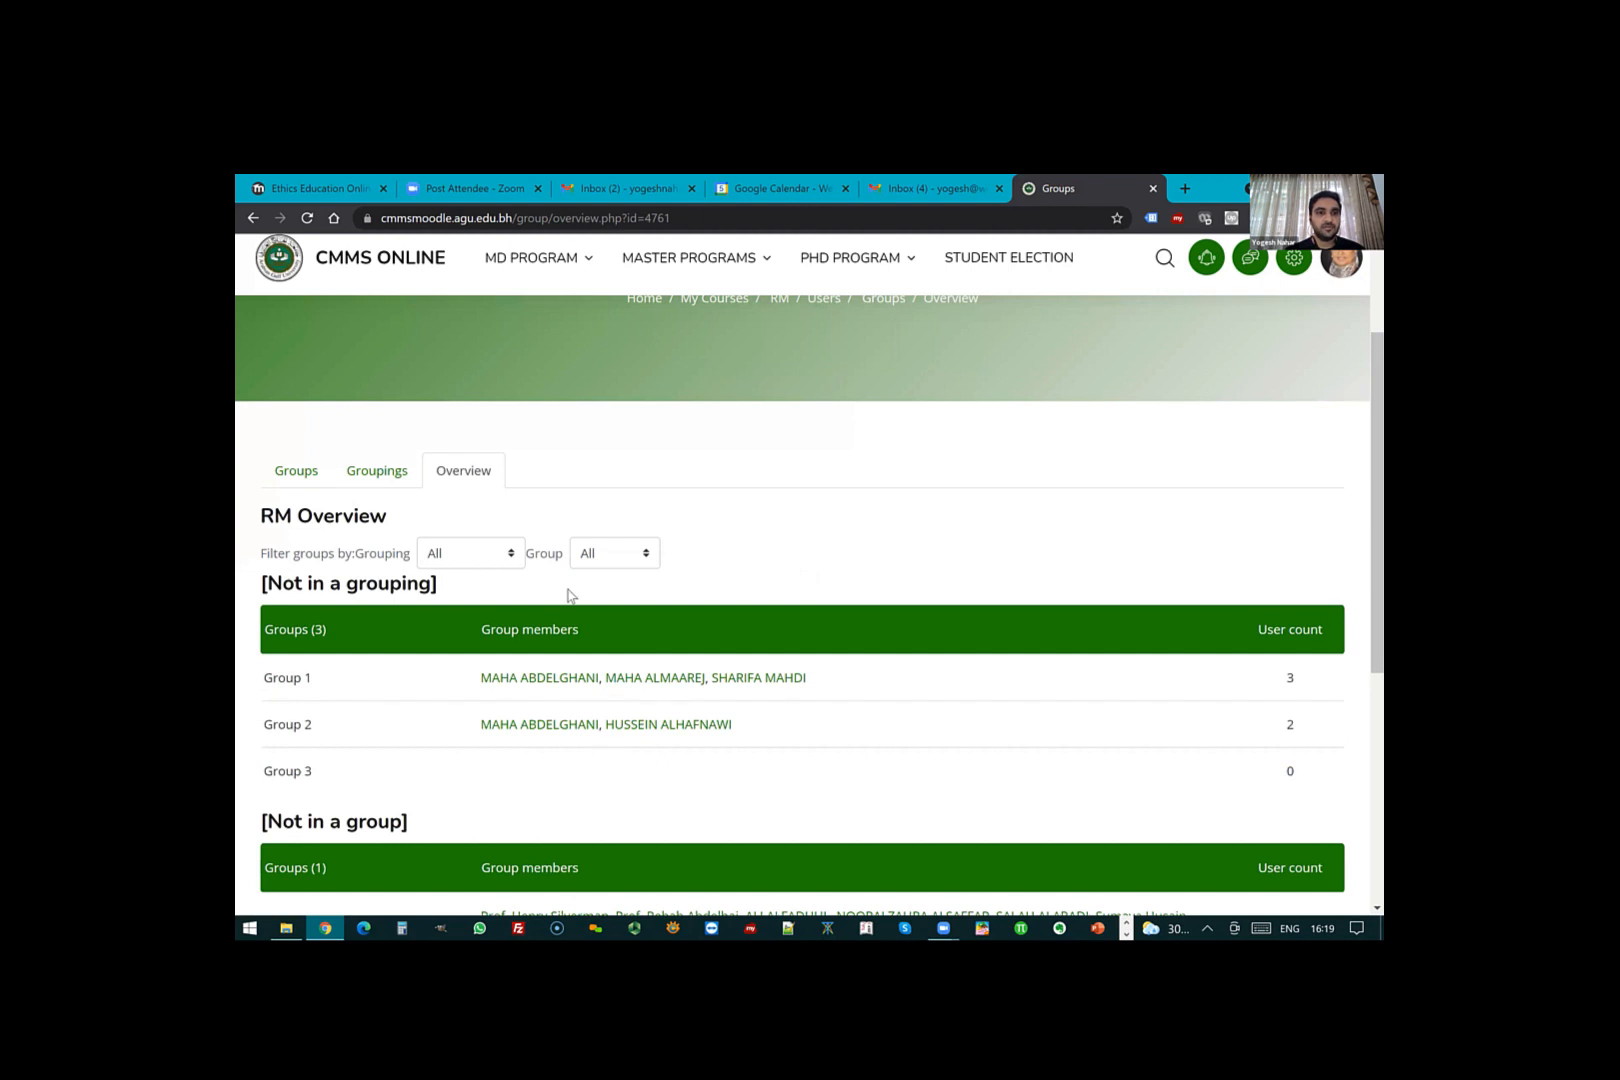
scroll(568, 596, down, 2)
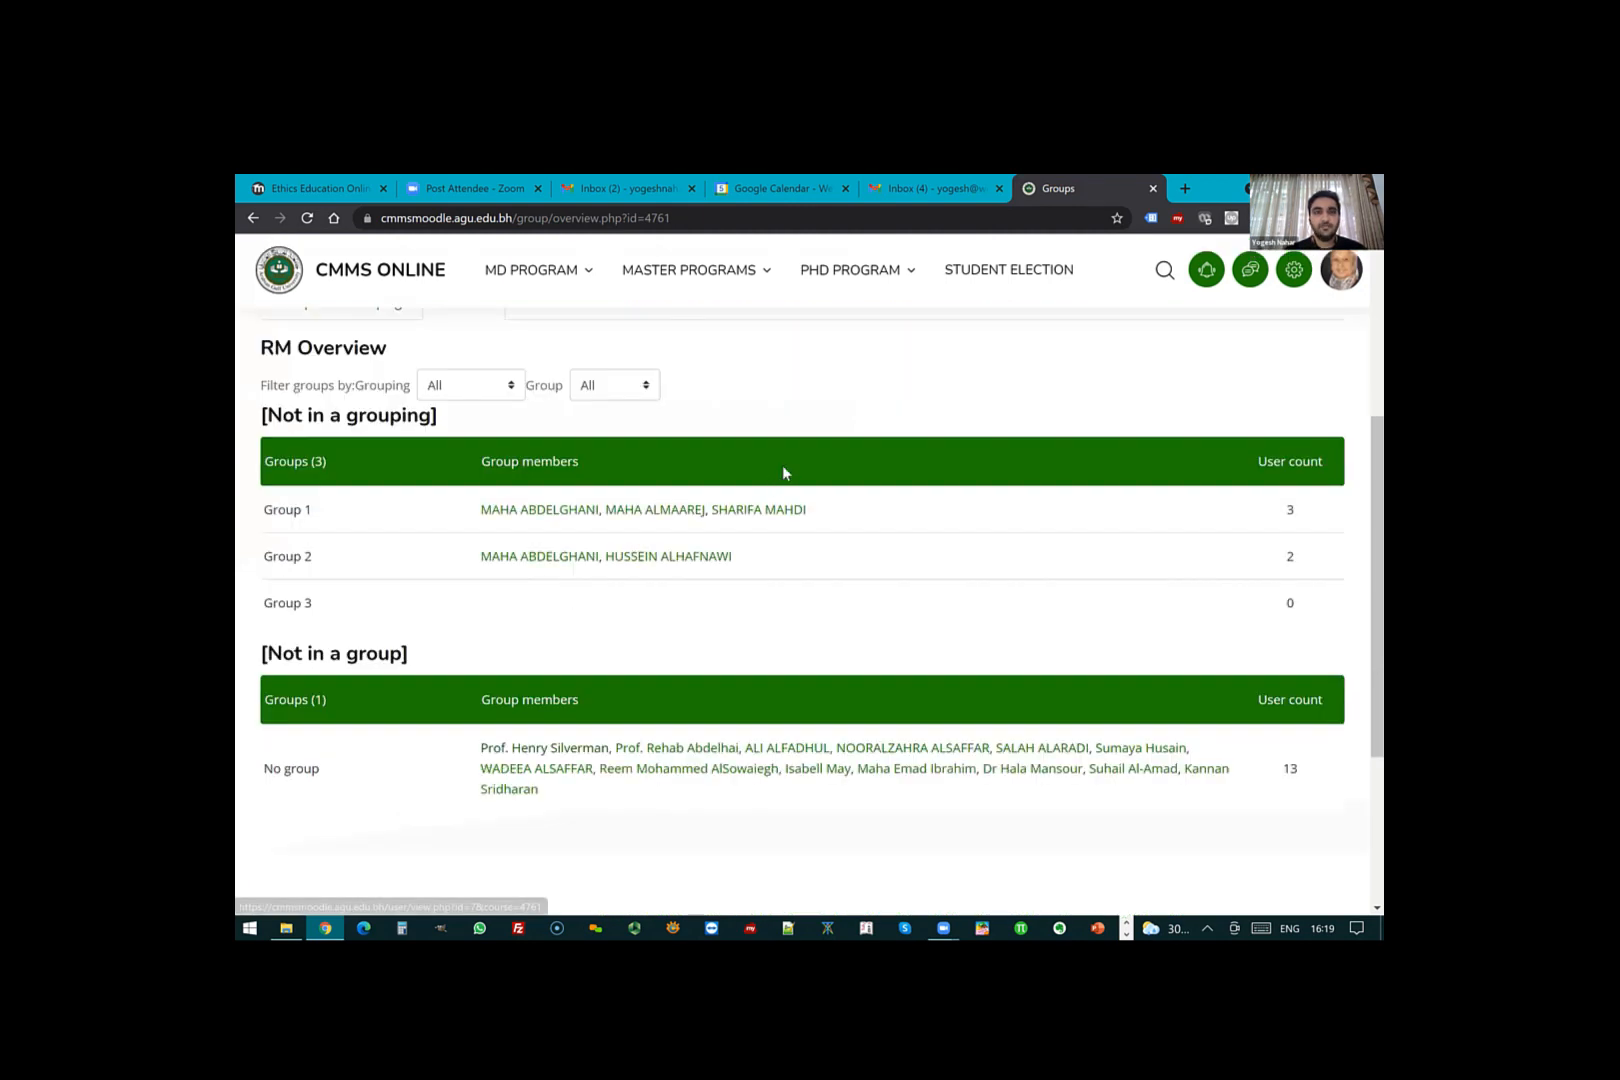
scroll(744, 635, up, 3)
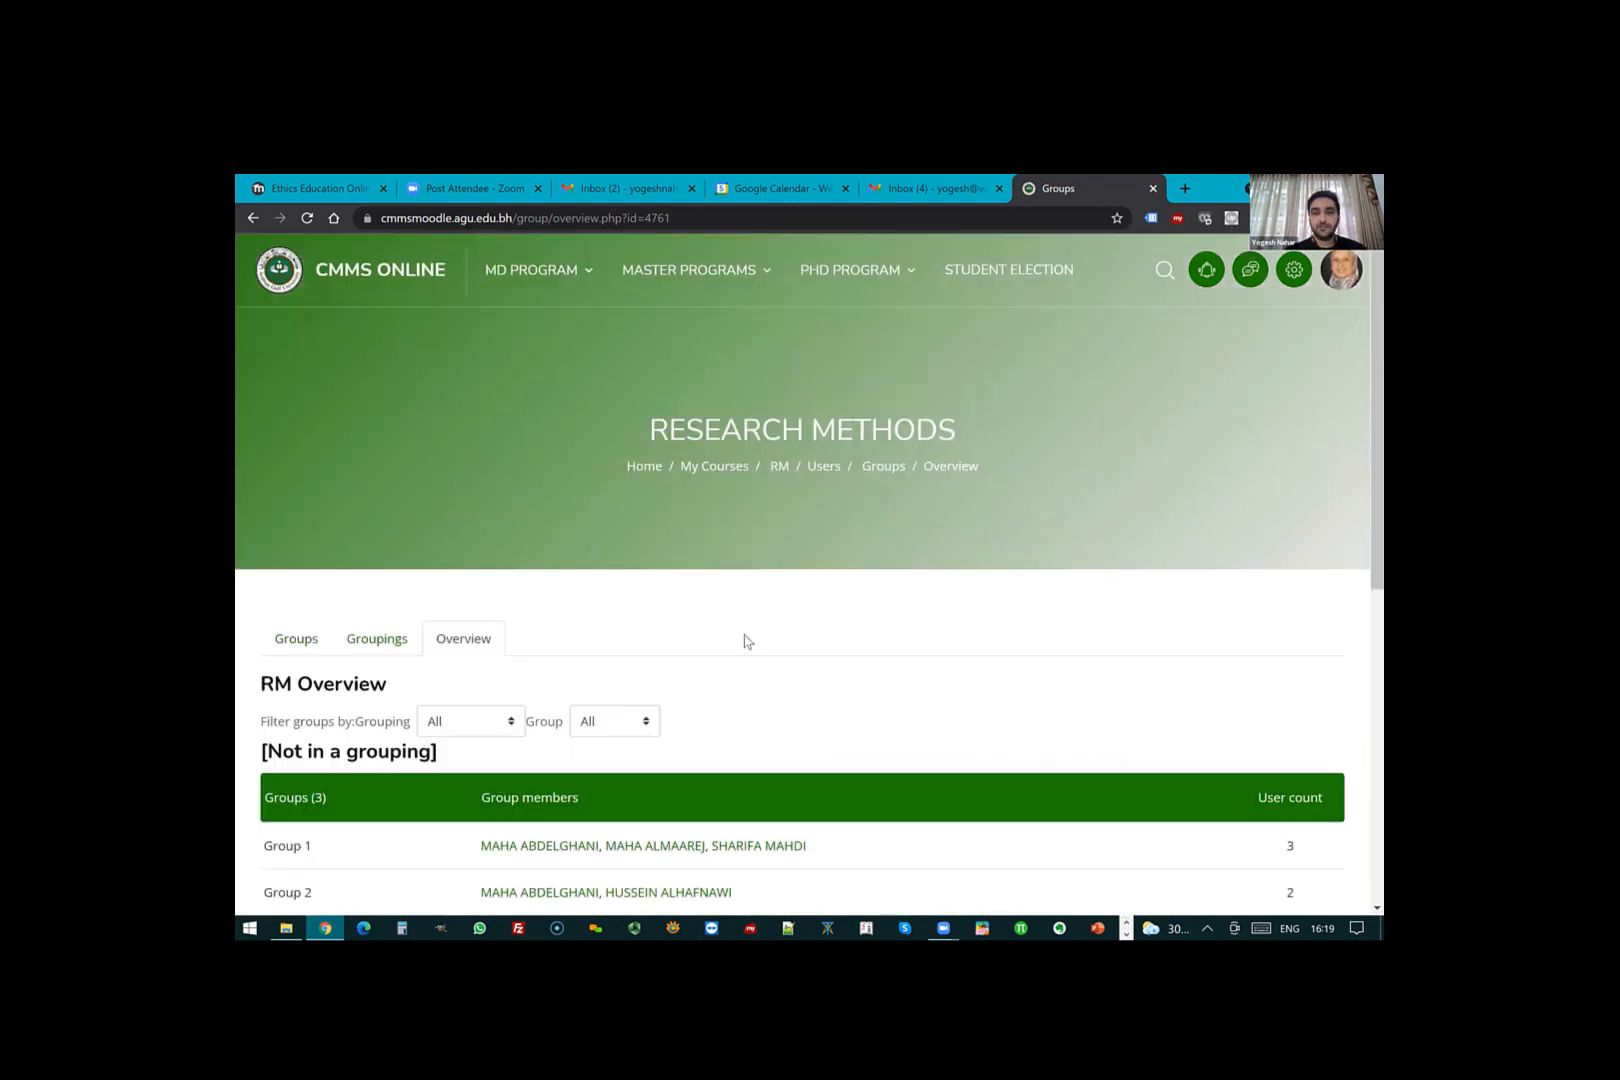
- Return to the Research Methods course page and start adding a new Assignment activity to the Introduction section
key(alt+Left)
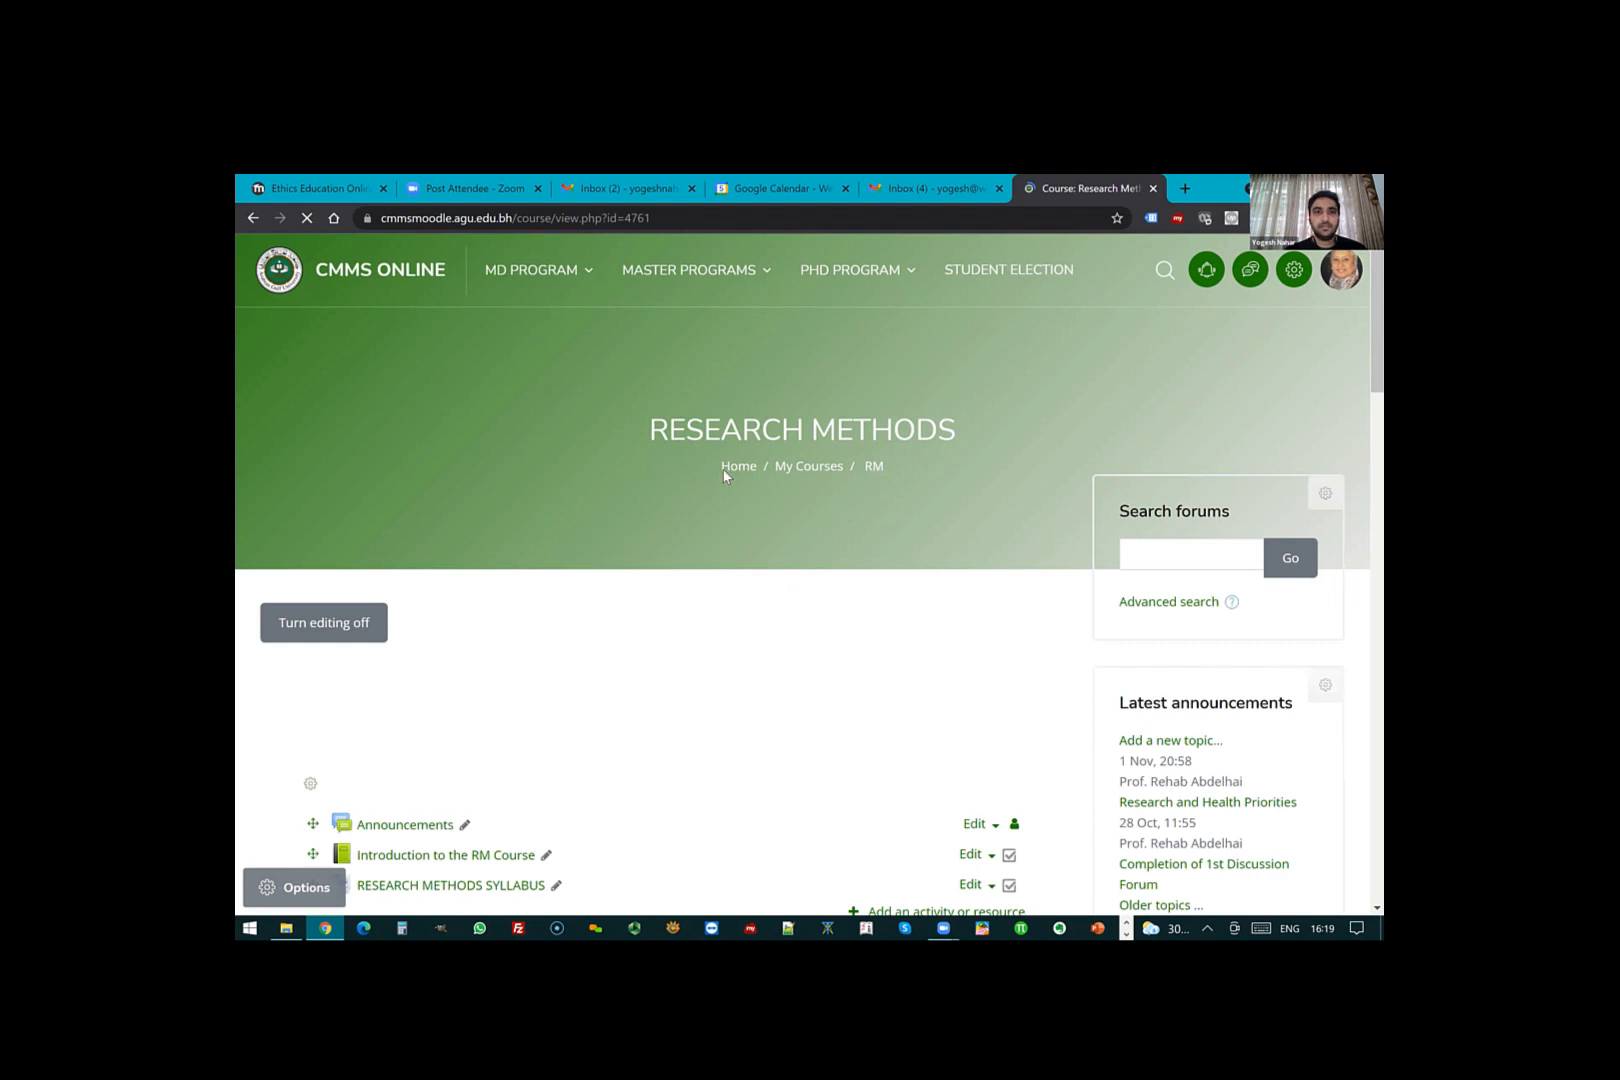
scroll(653, 502, down, 10)
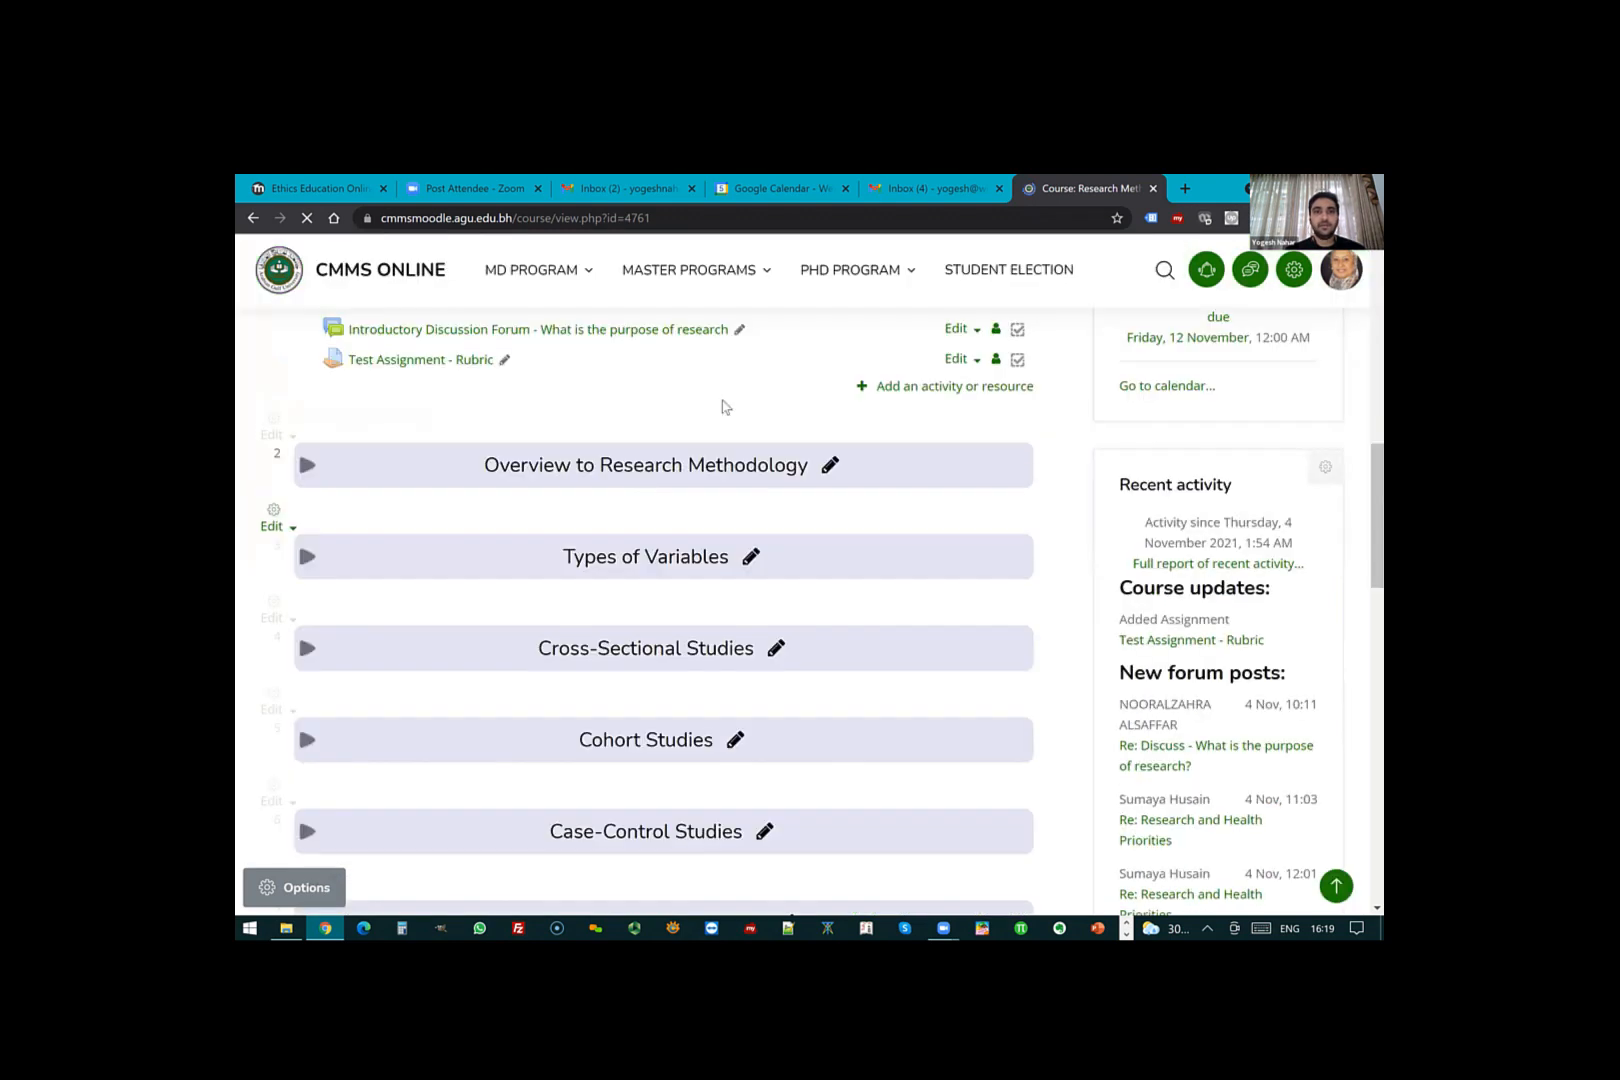
click(664, 372)
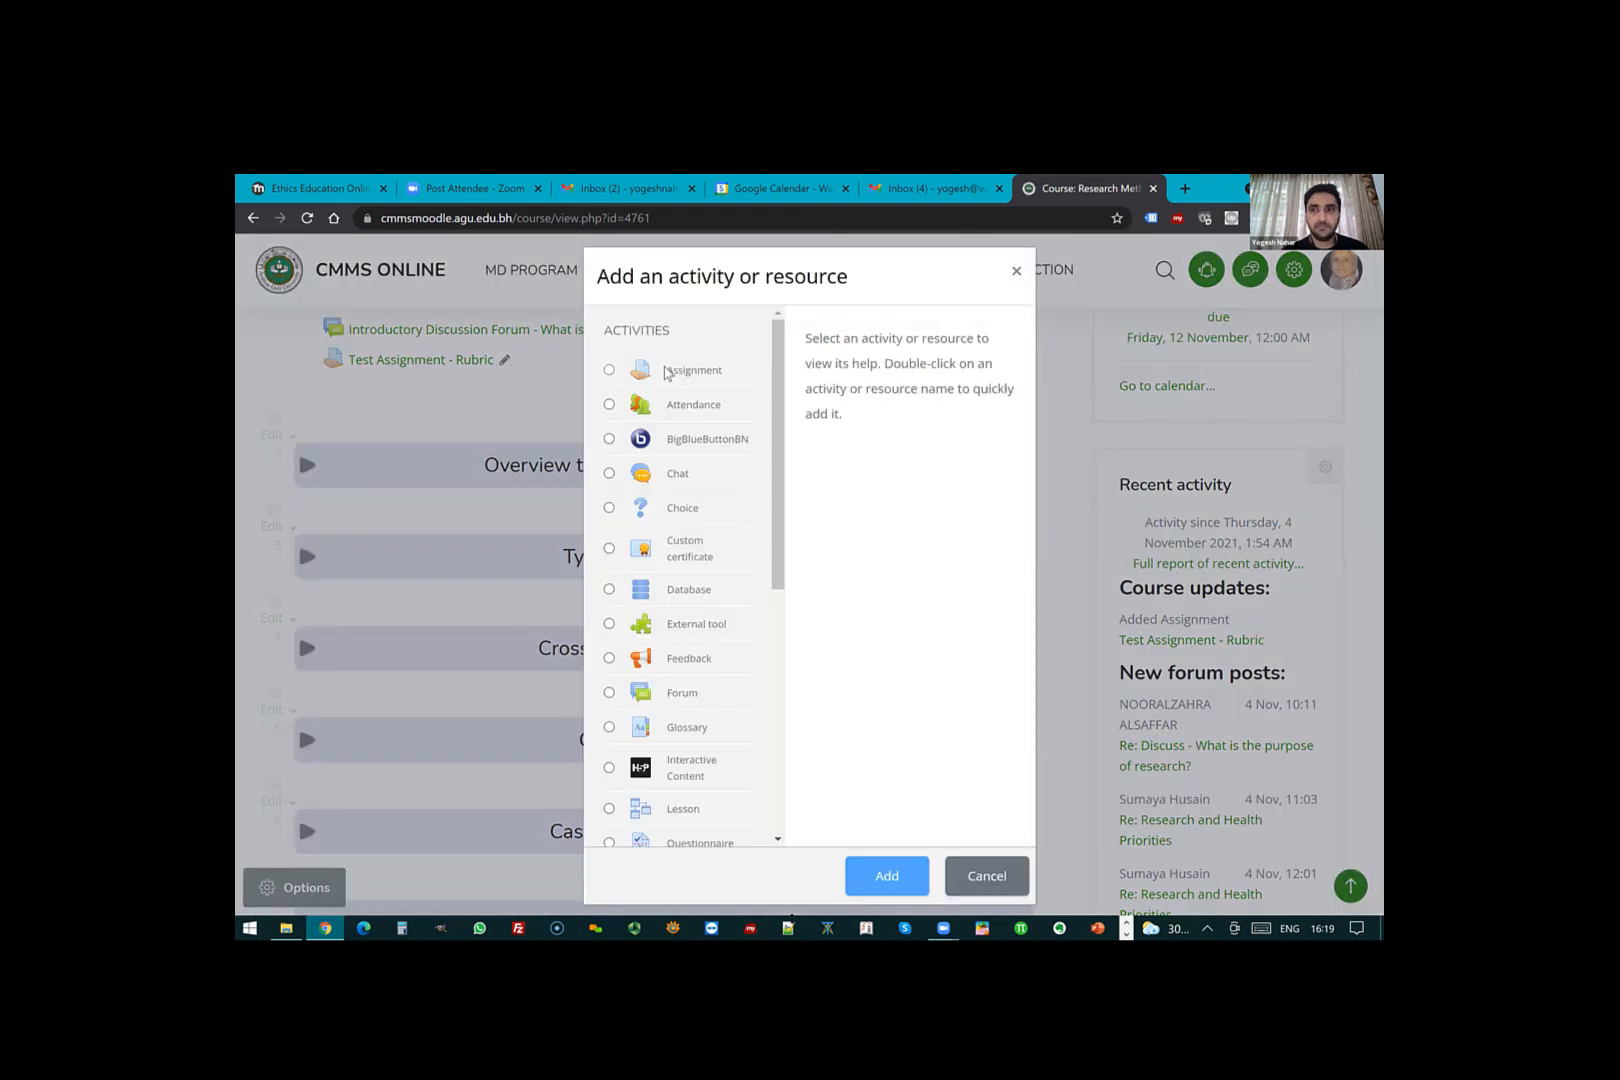
click(667, 371)
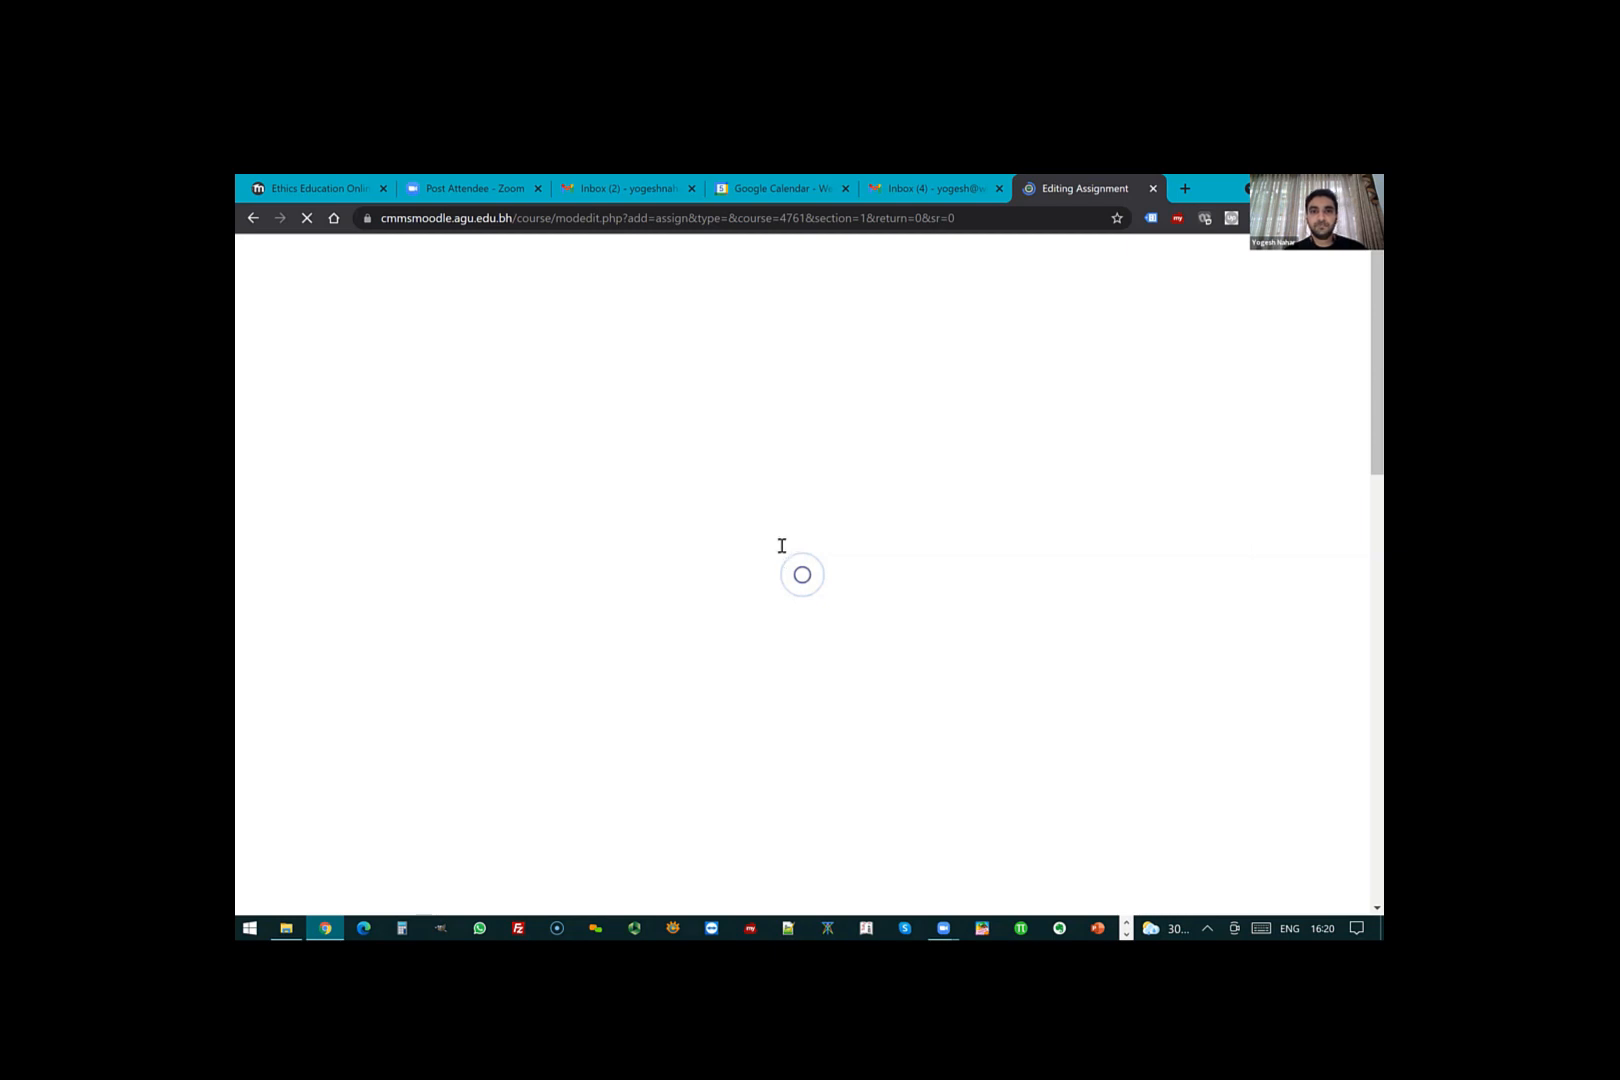
- Name the new assignment "test - group sett" and go on to its availability settings
click(798, 571)
text(test)
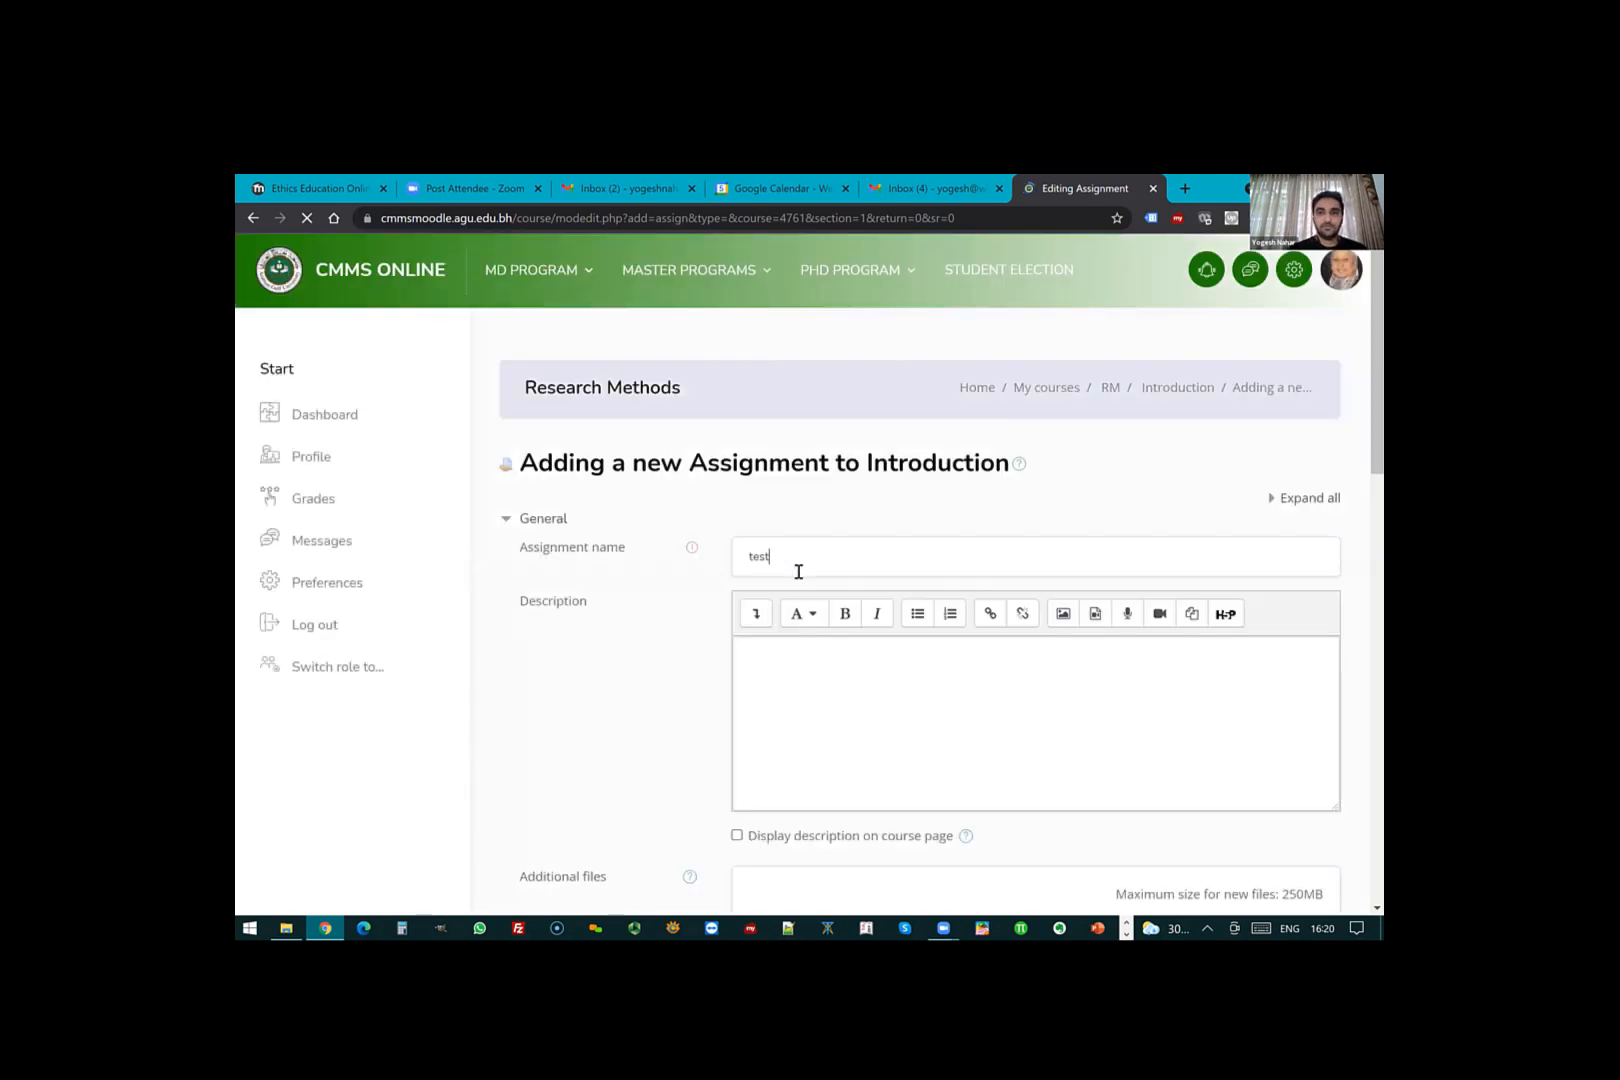
text( - group sett)
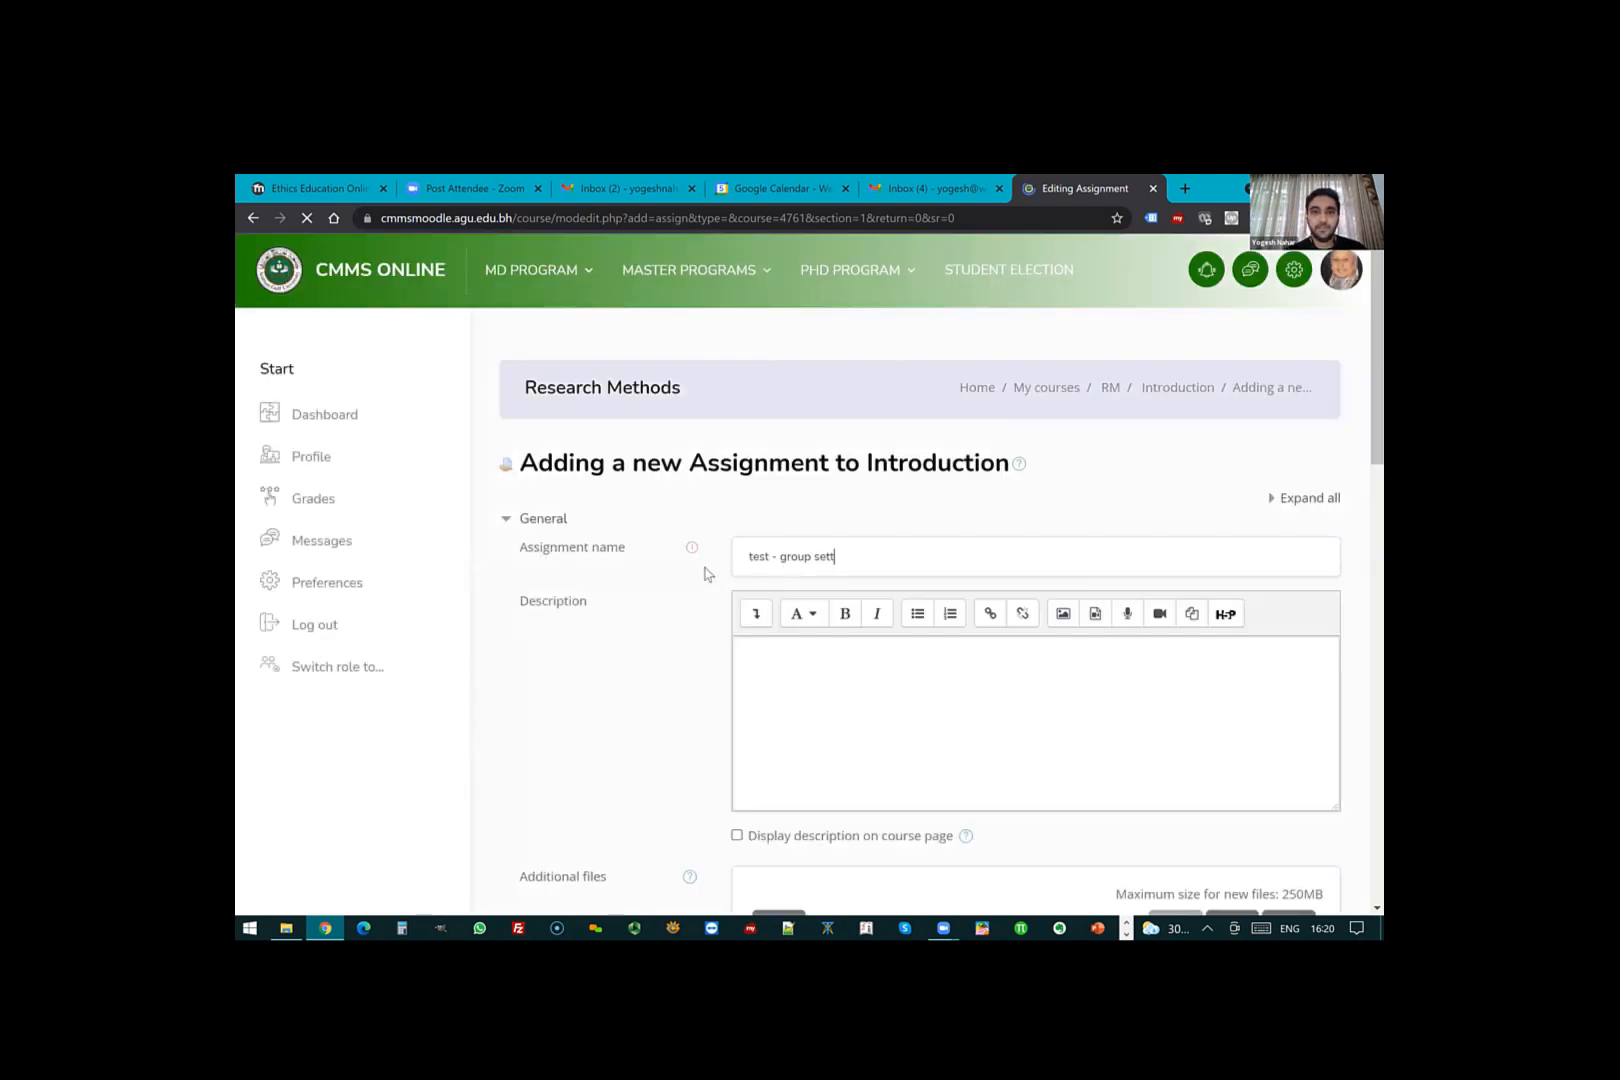
scroll(795, 590, down, 5)
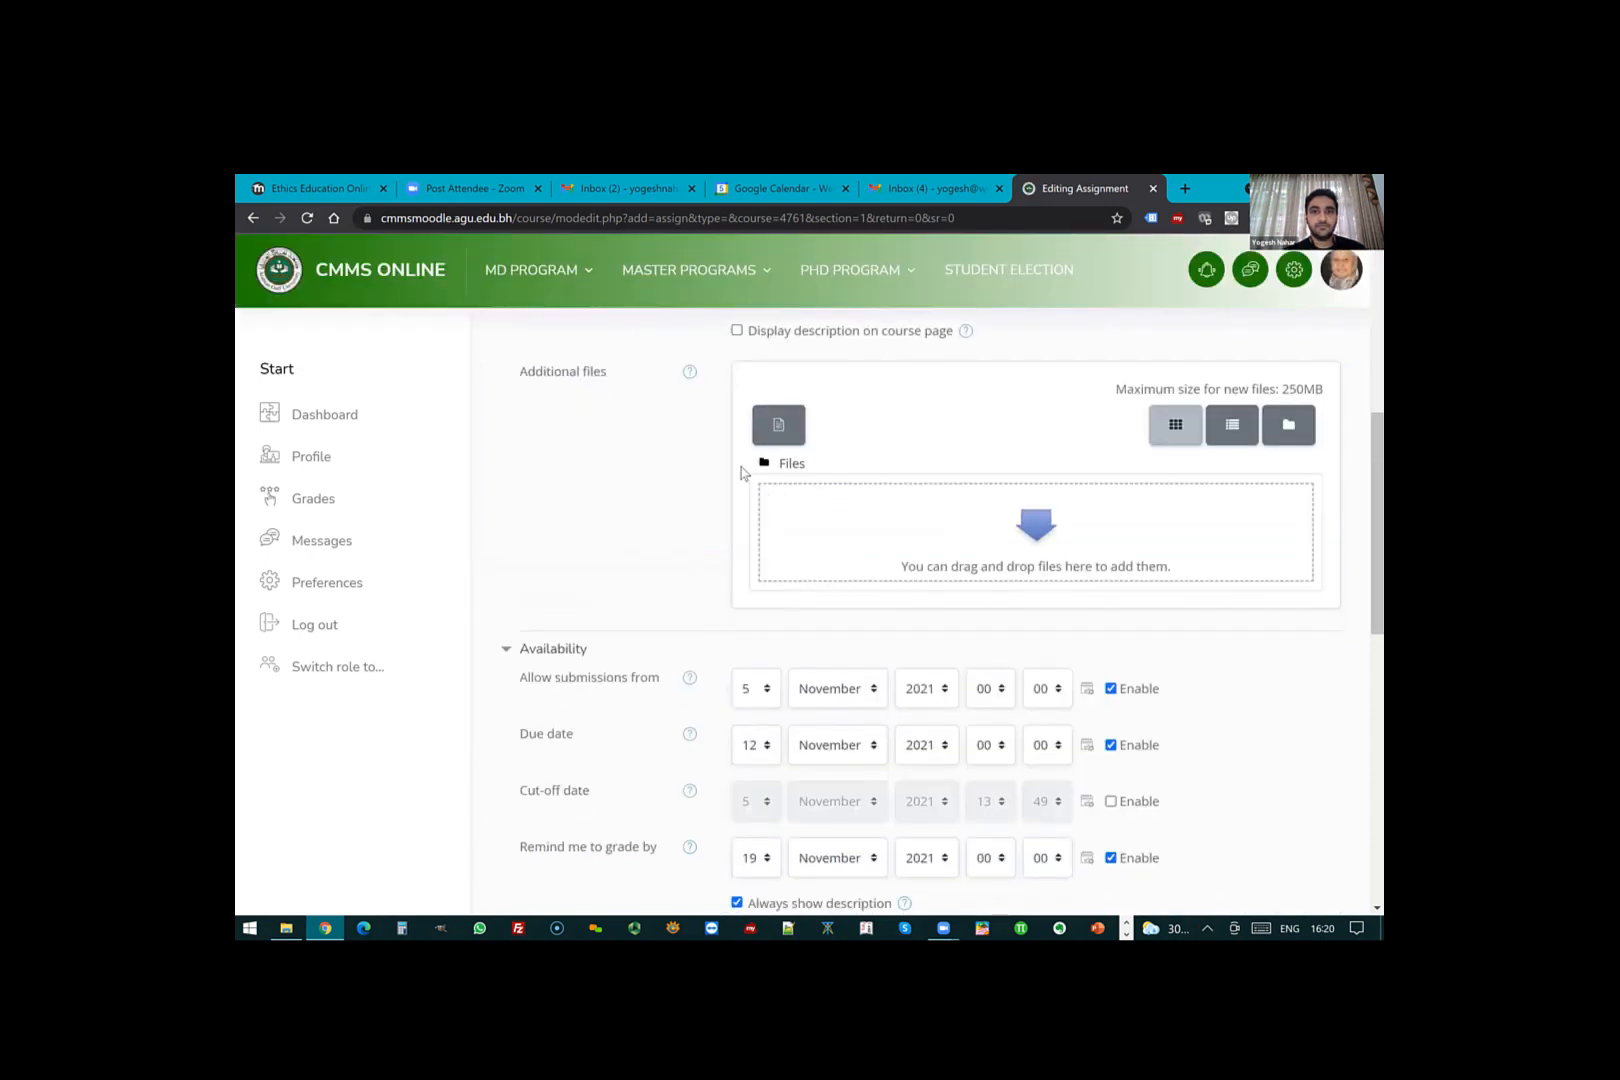
- Go through the new assignment's availability and submission types, and expand its feedback types and submission settings for viewing
scroll(710, 515, down, 5)
scroll(600, 510, down, 1)
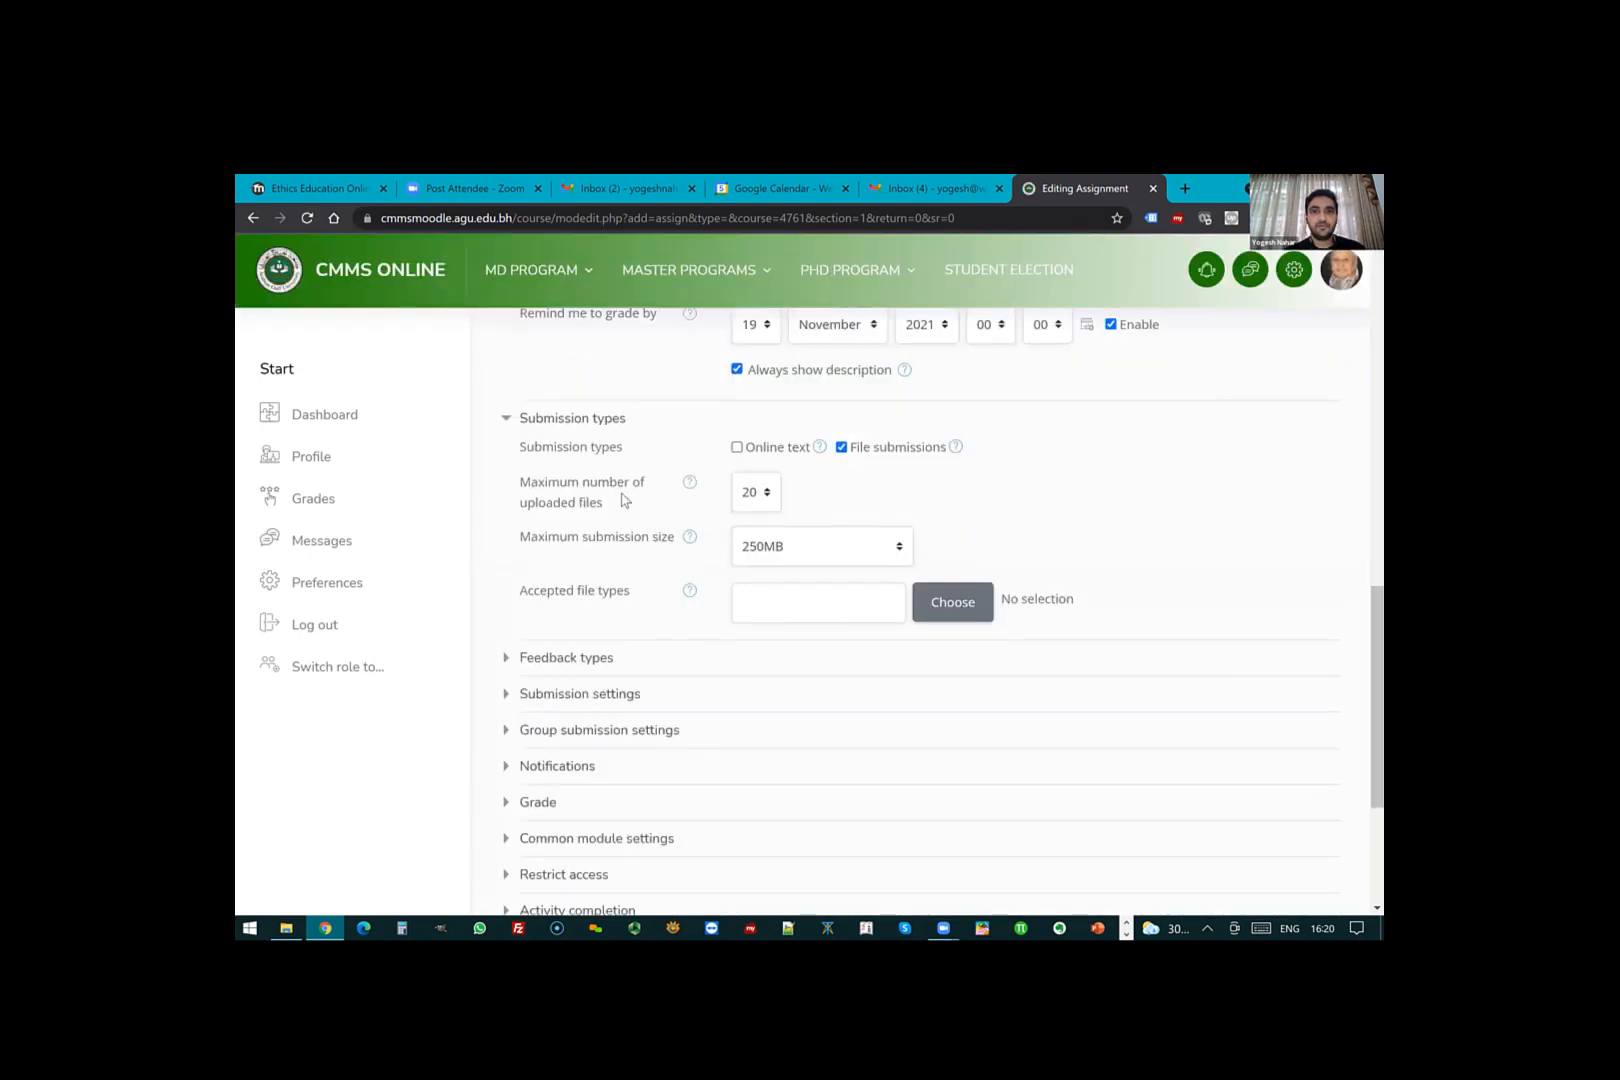
scroll(623, 500, down, 2)
click(591, 461)
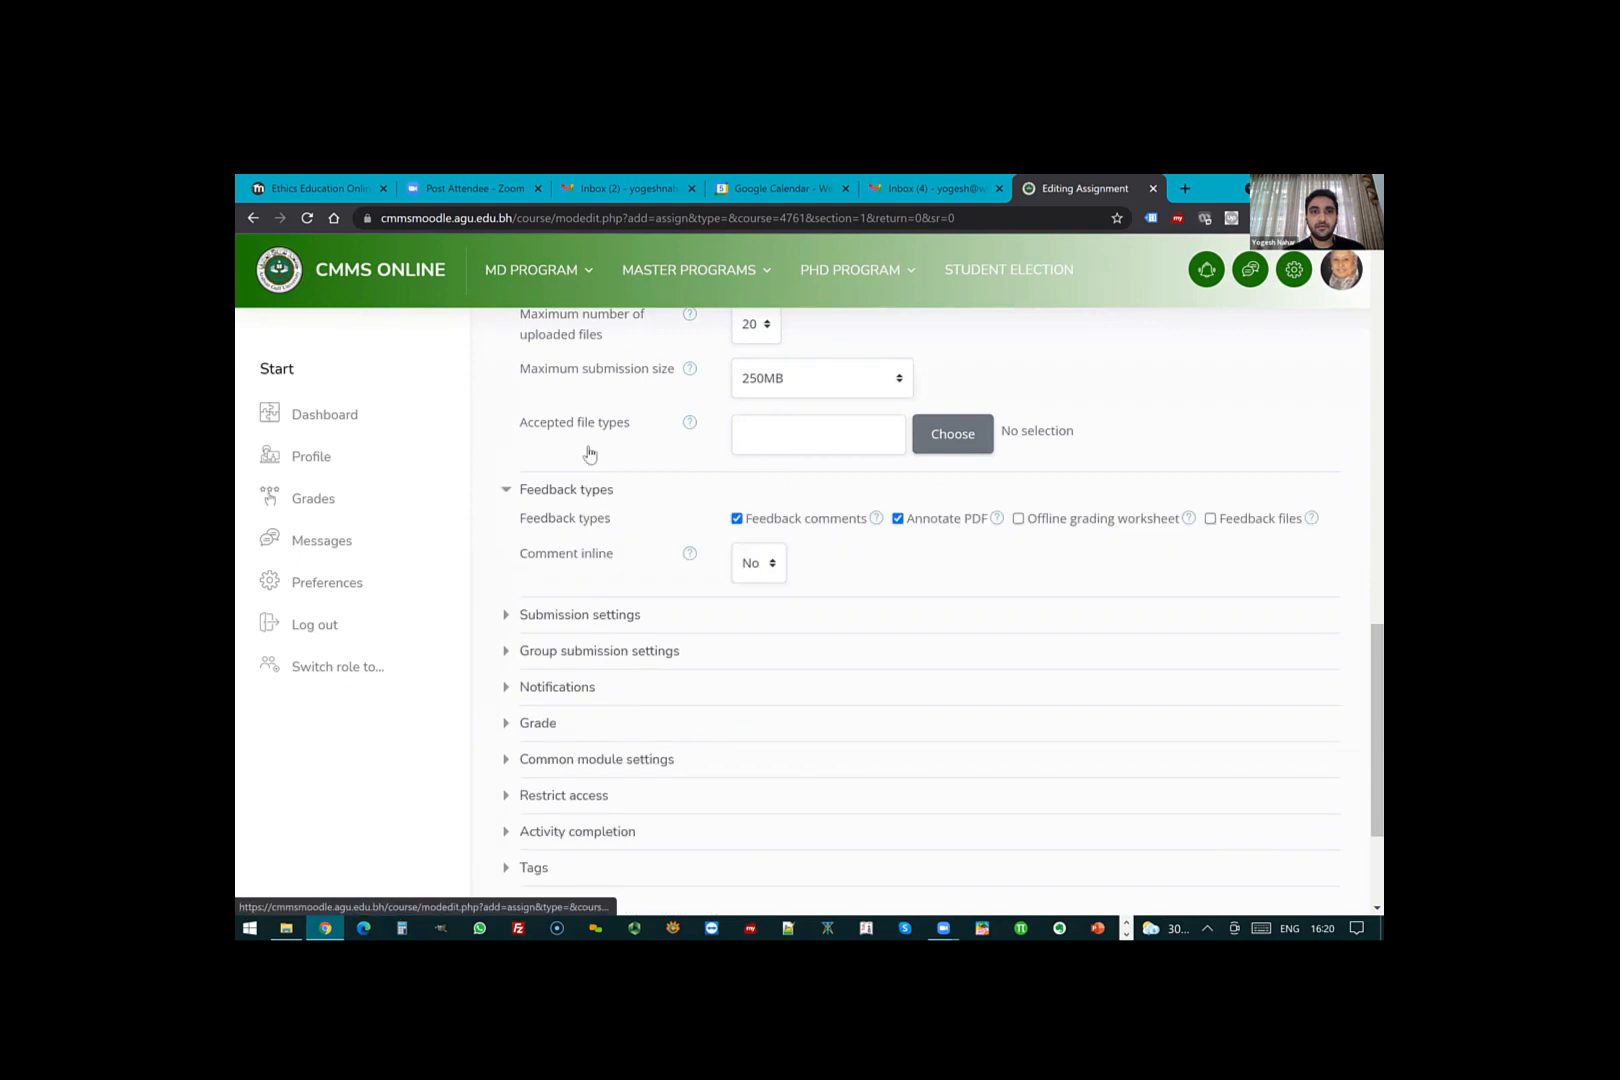
scroll(590, 455, down, 2)
click(590, 451)
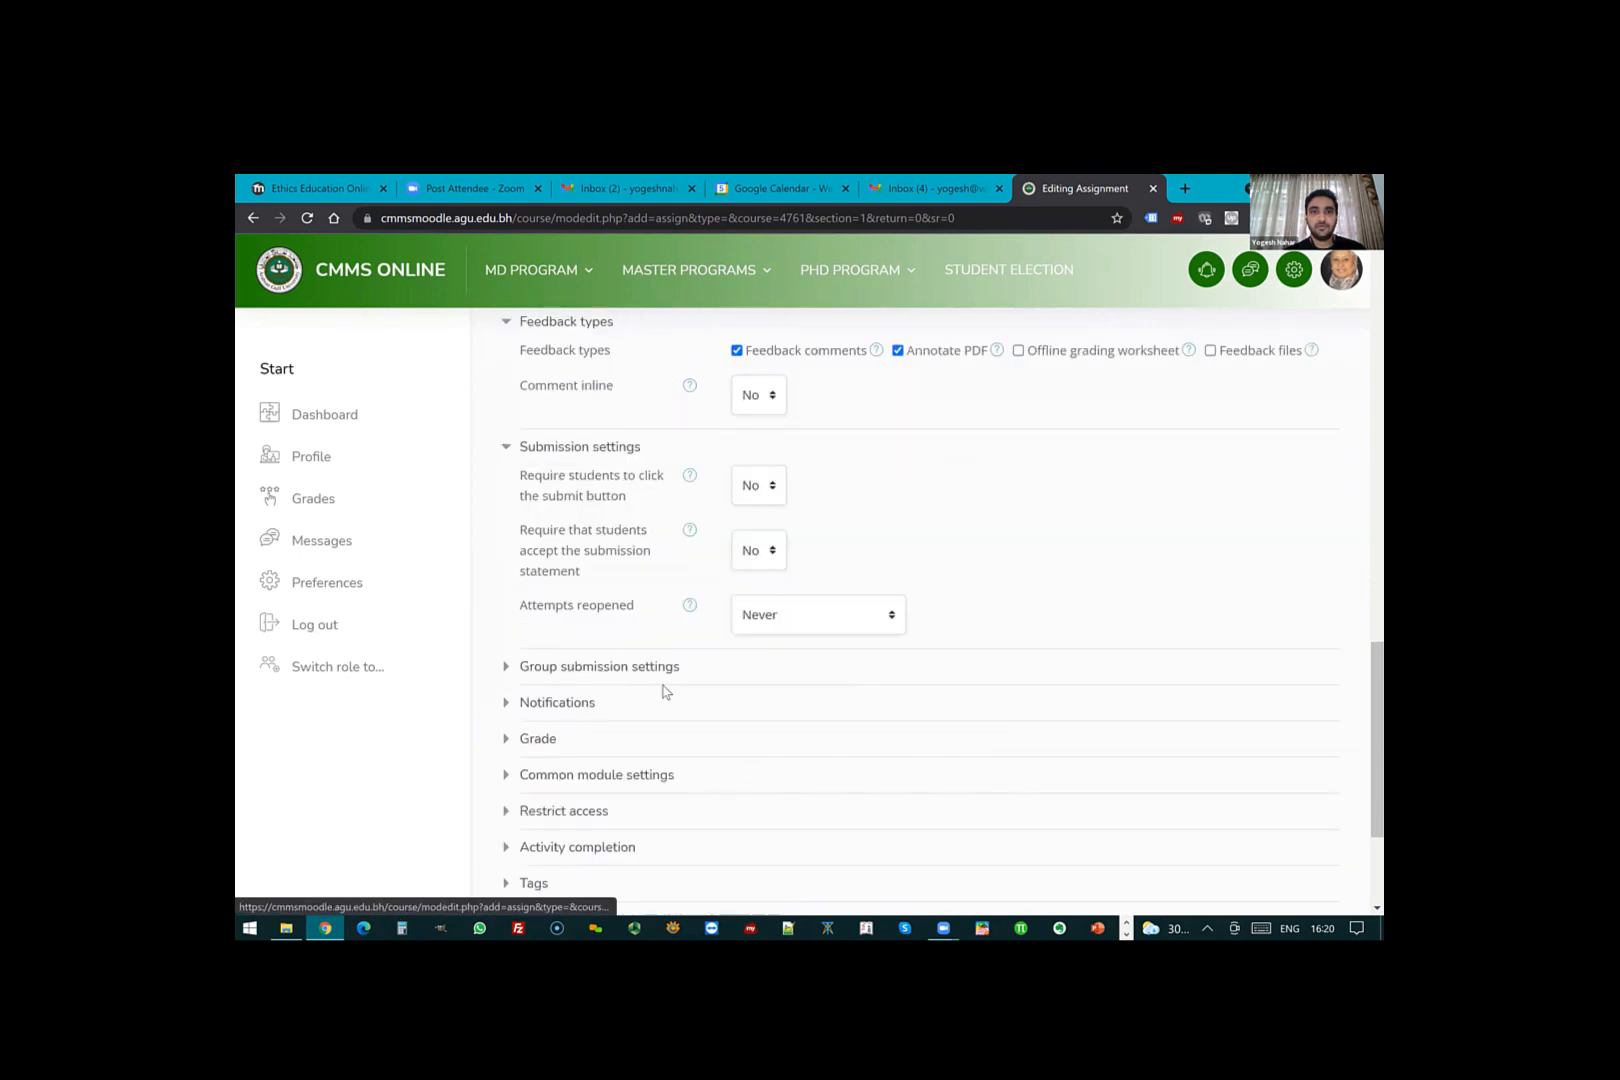
- Expand the group submission settings and set "Students submit in groups" to Yes
click(634, 667)
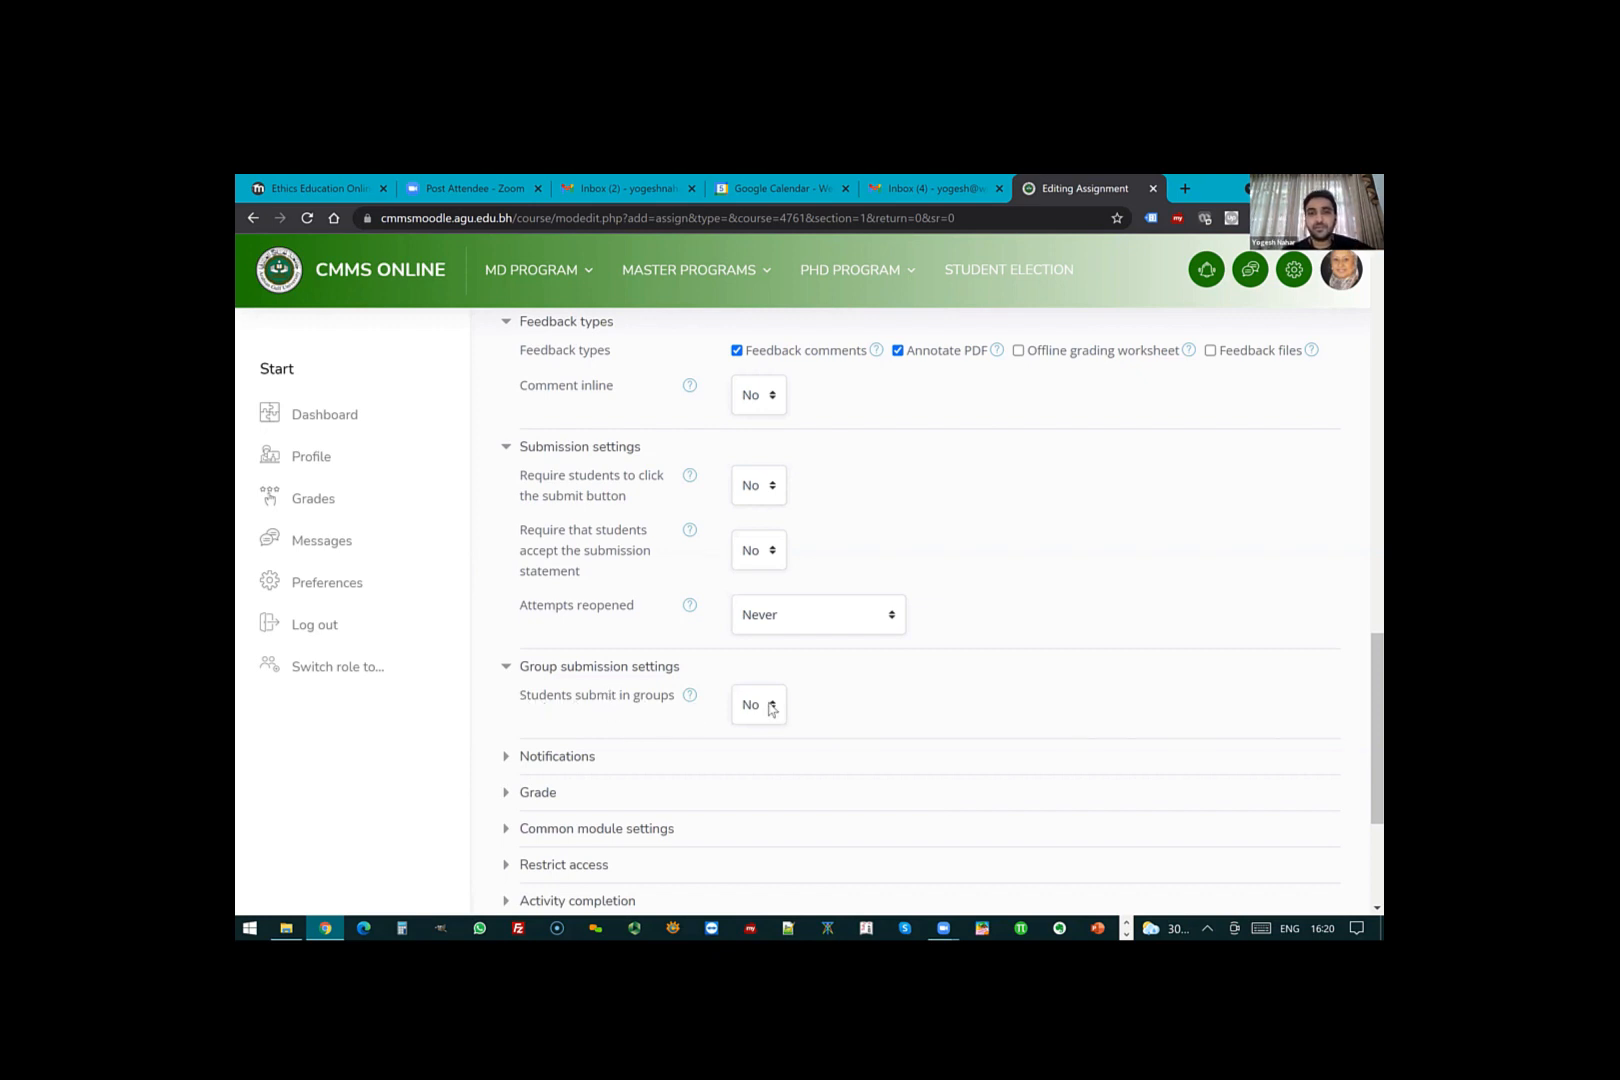
click(747, 768)
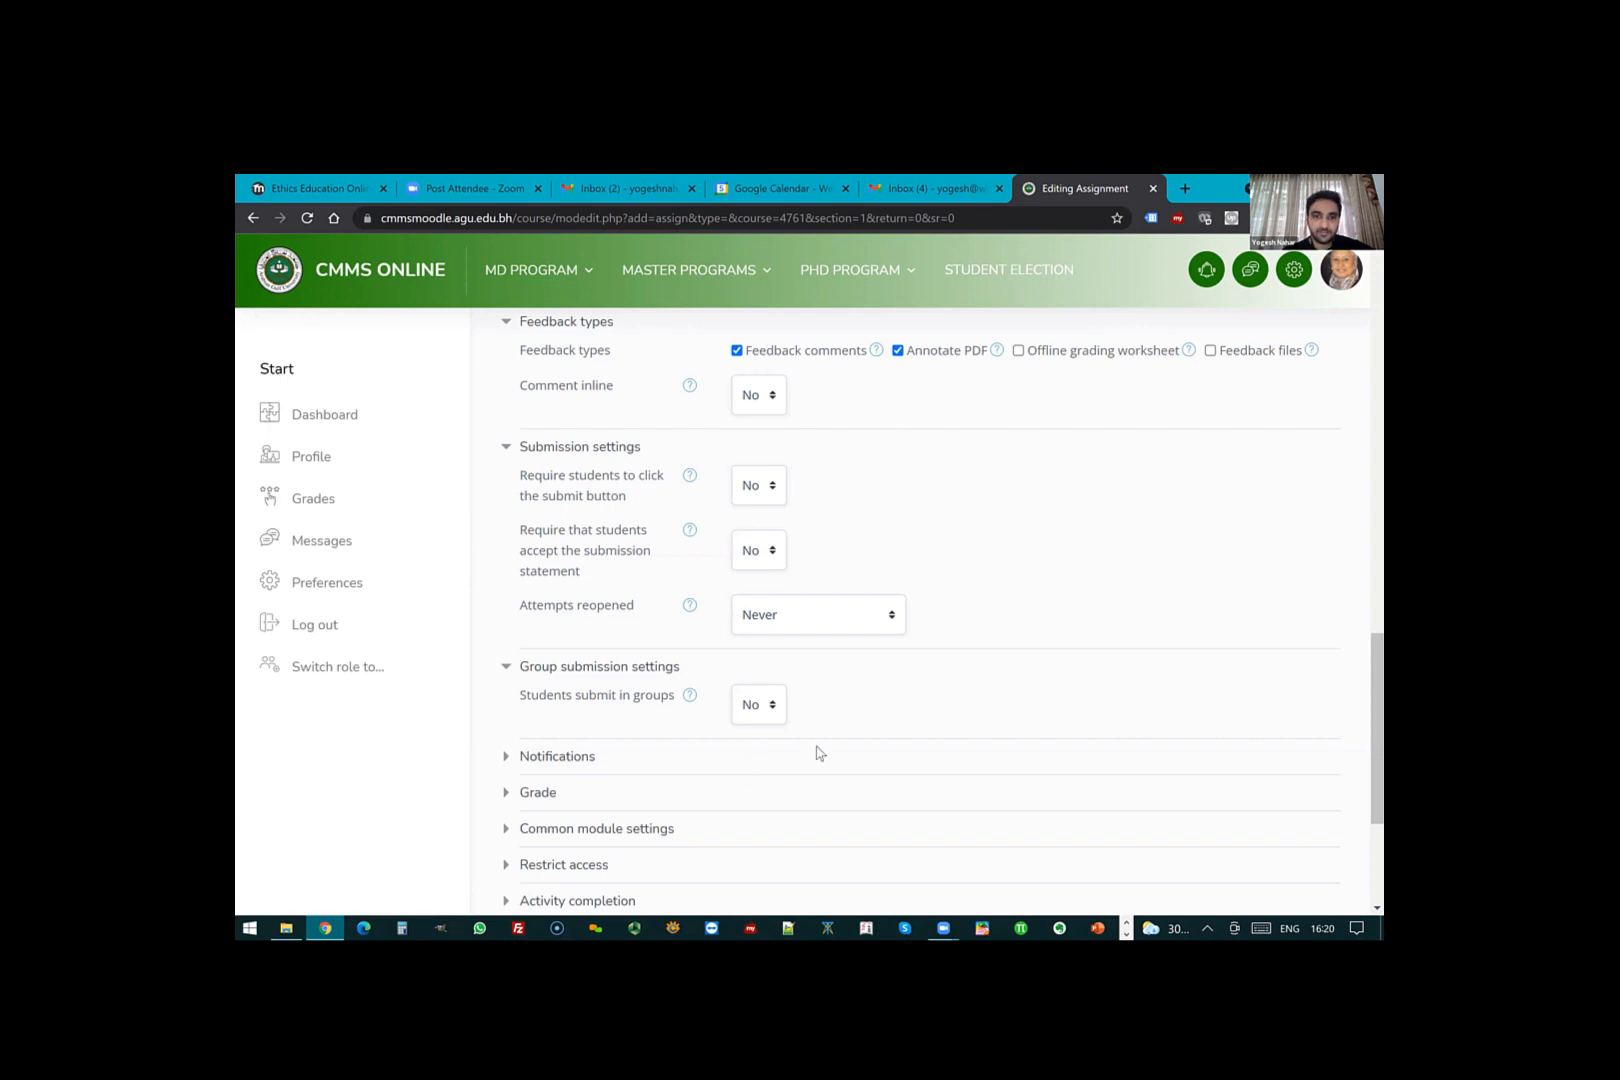
click(895, 730)
scroll(895, 730, down, 3)
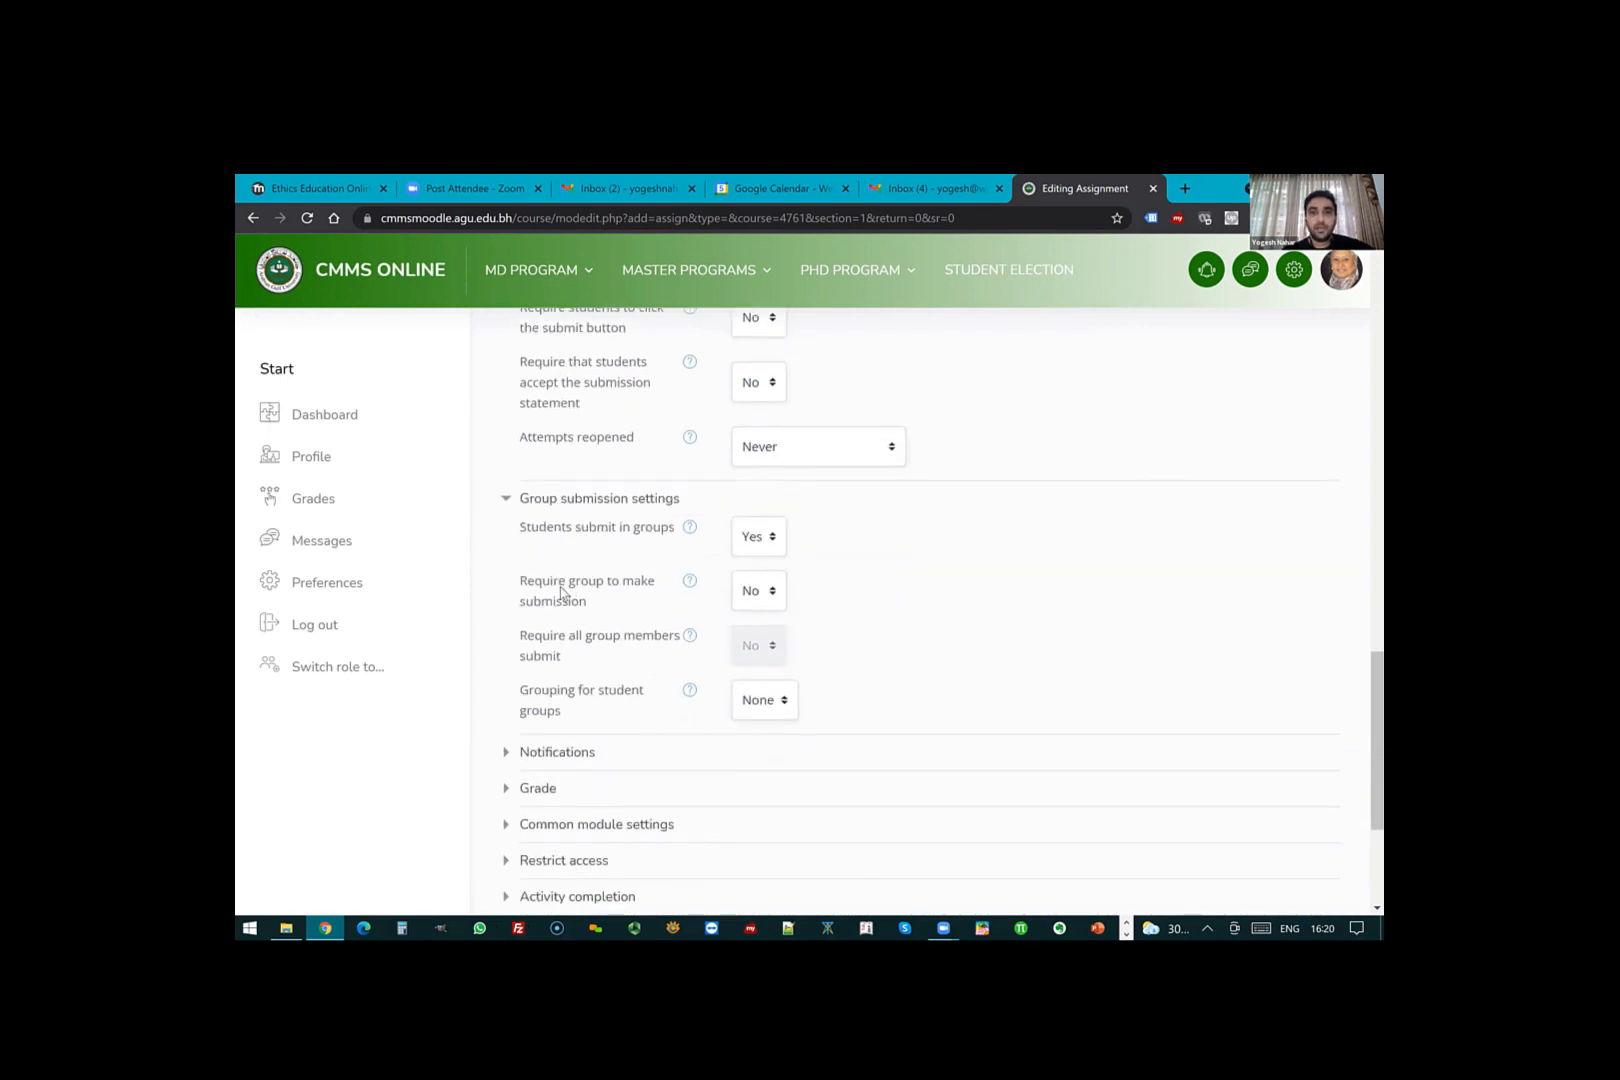
- Read the help for "Require group to make submission" and set that option to Yes
triple_click(648, 595)
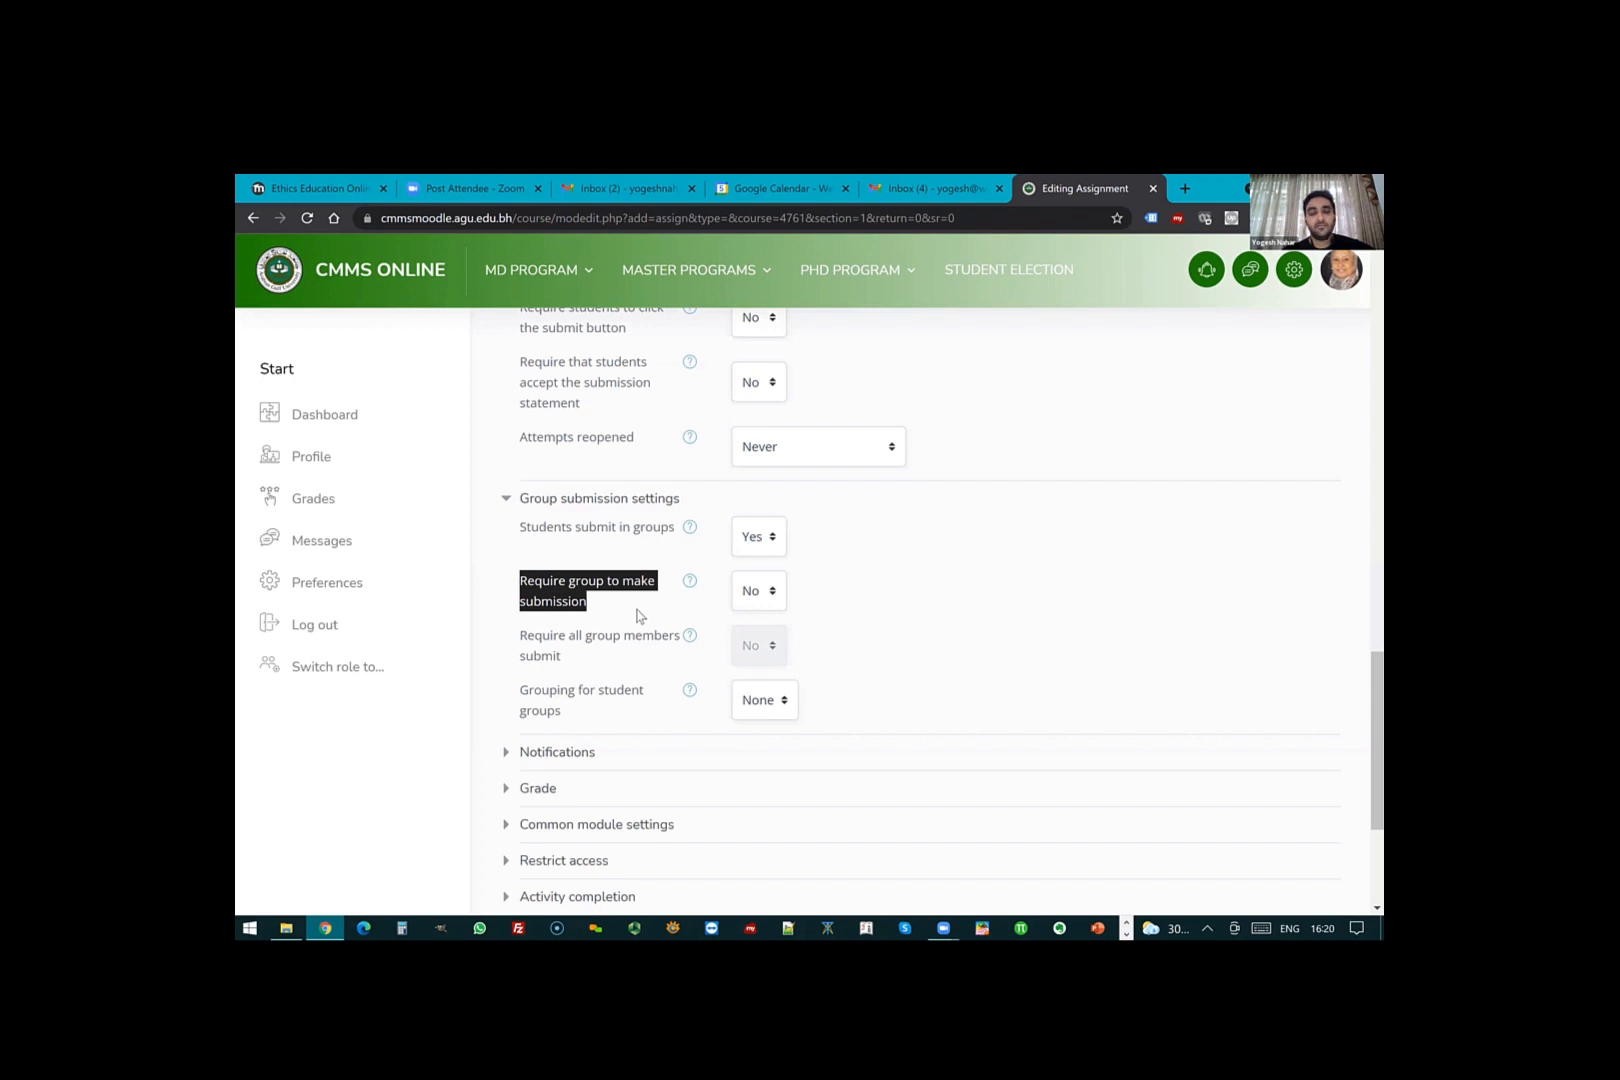
click(689, 581)
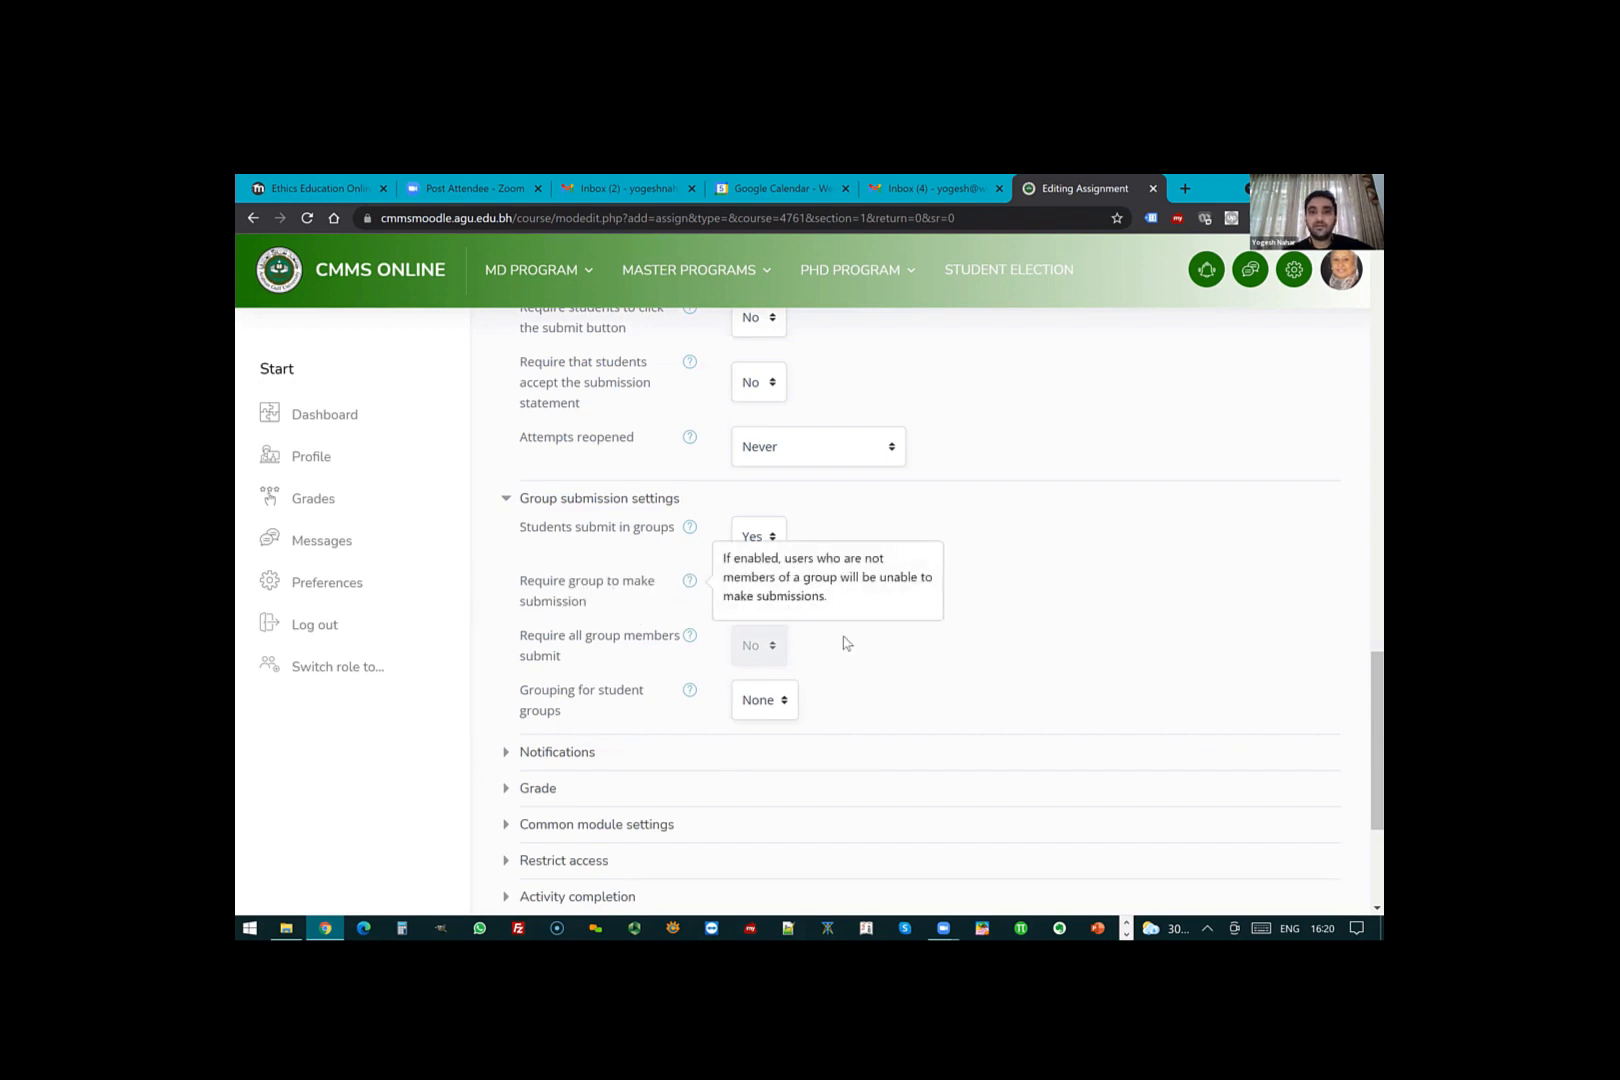
click(770, 596)
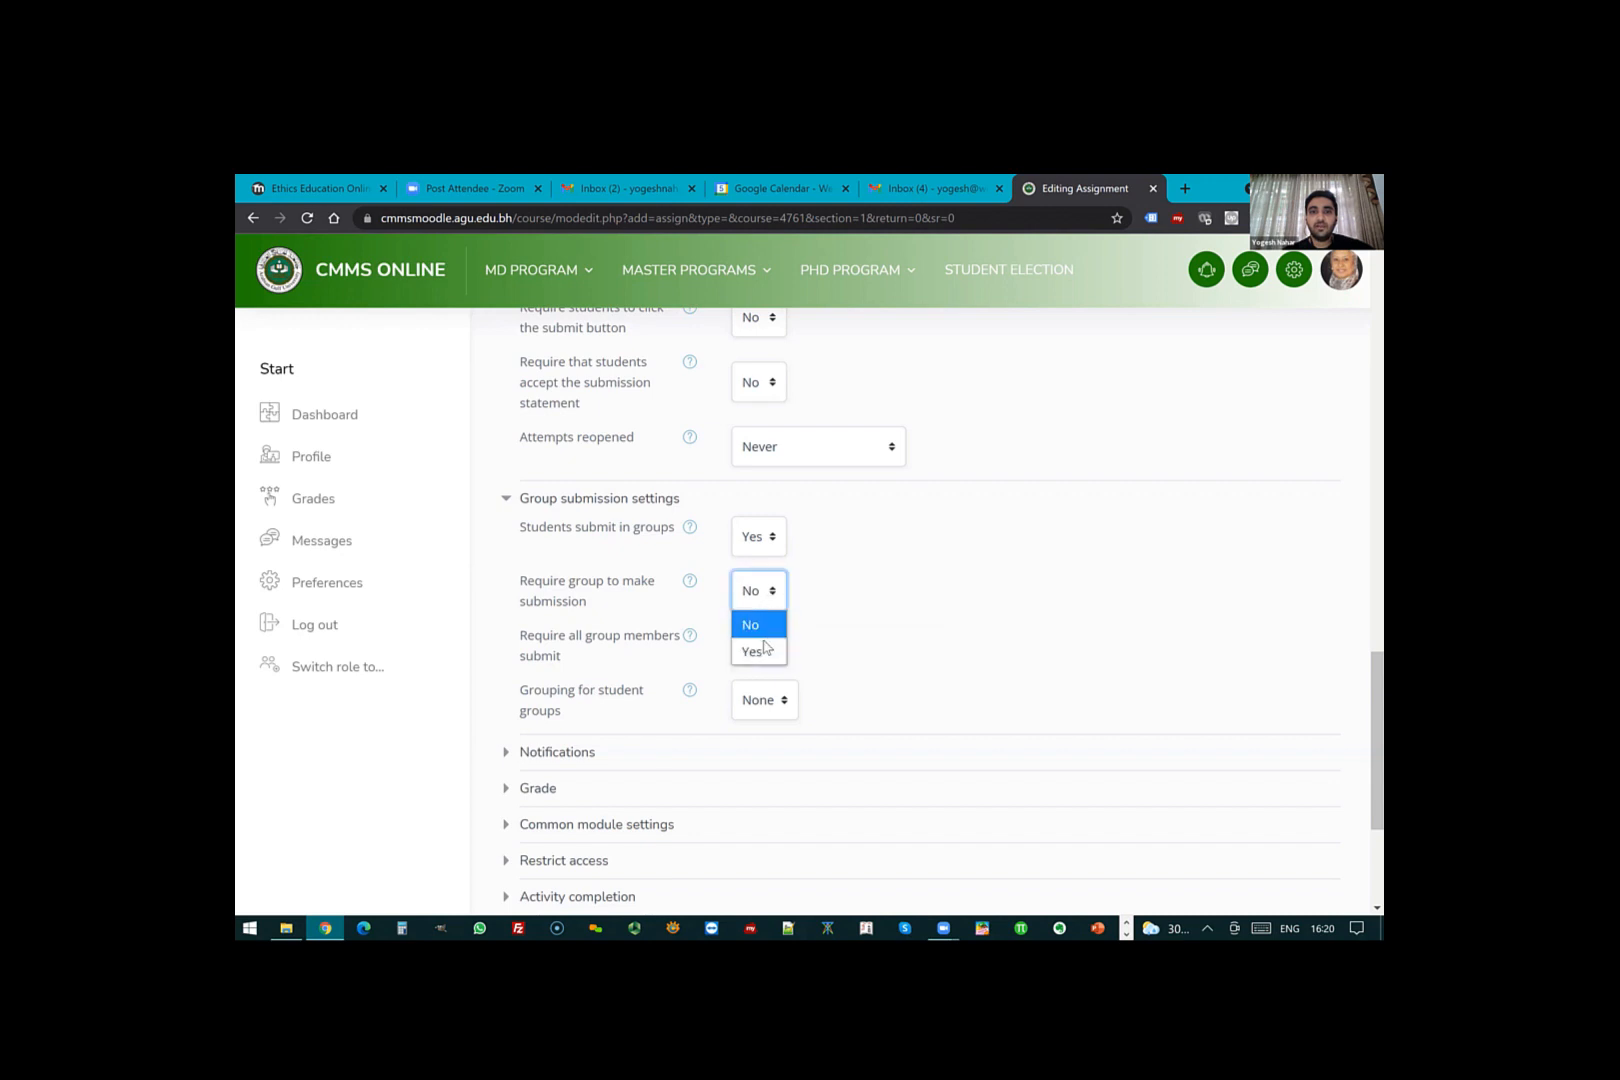
click(762, 648)
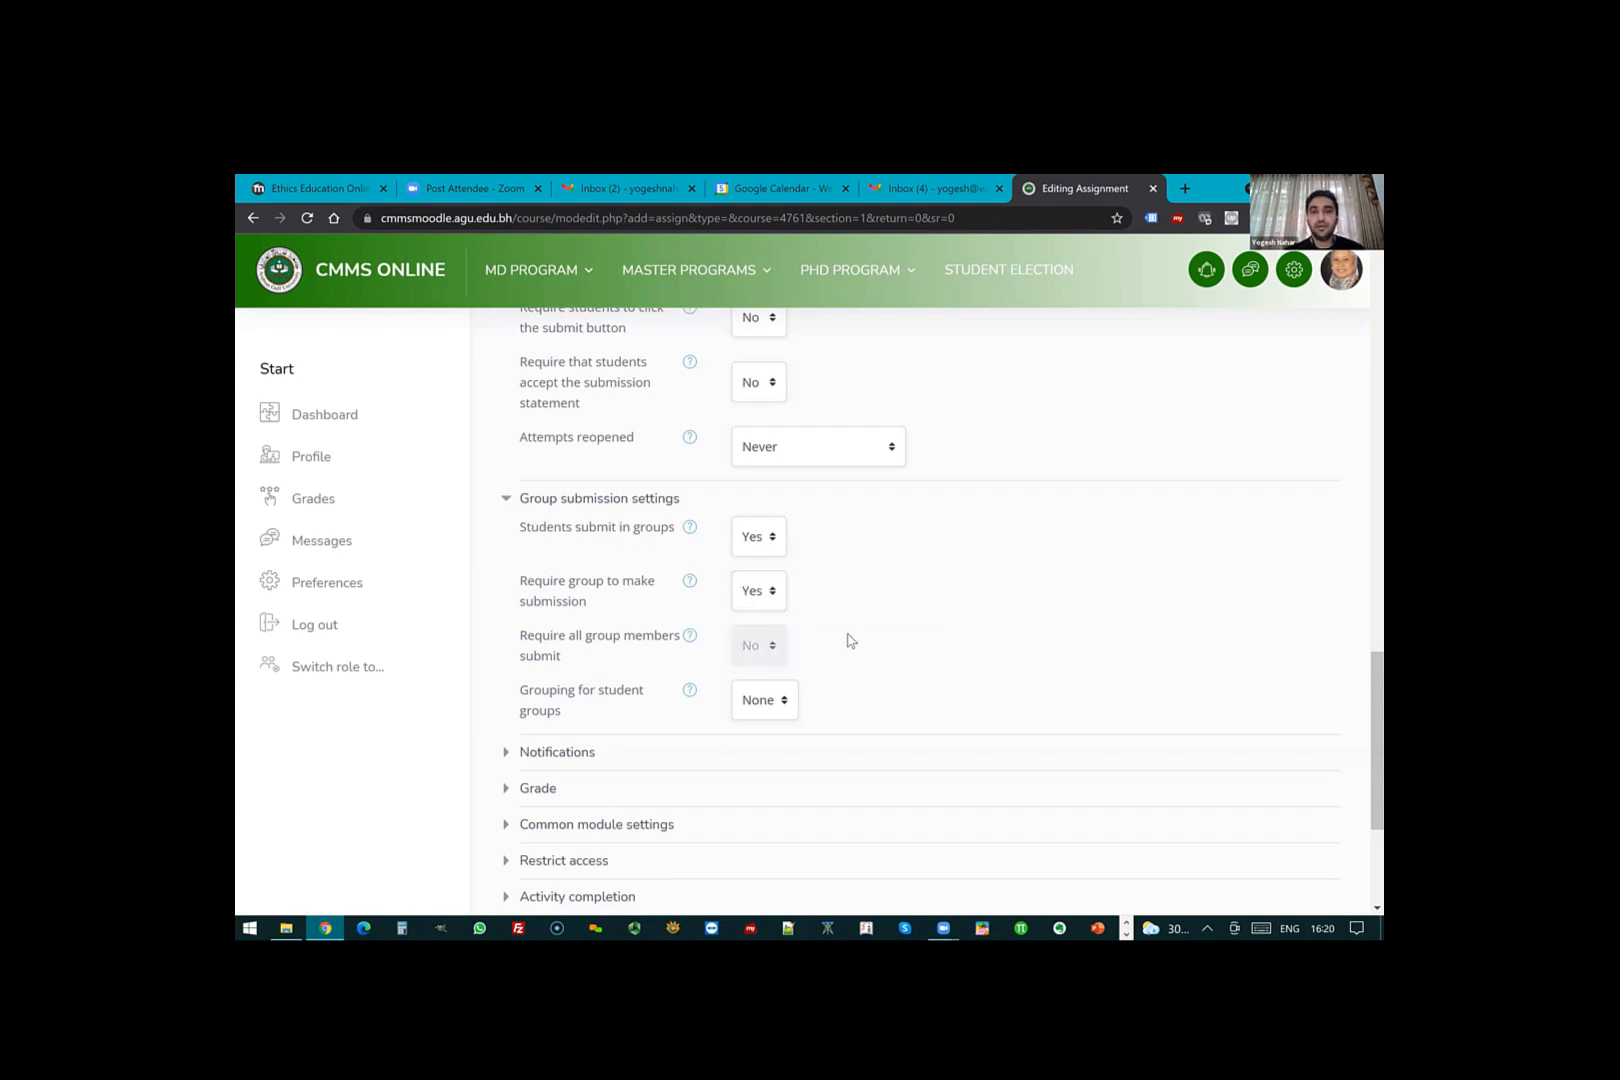
- Switch "Require group to make submission" to No, check the grouping options for student groups, and set the requirement back to Yes
click(769, 594)
click(765, 624)
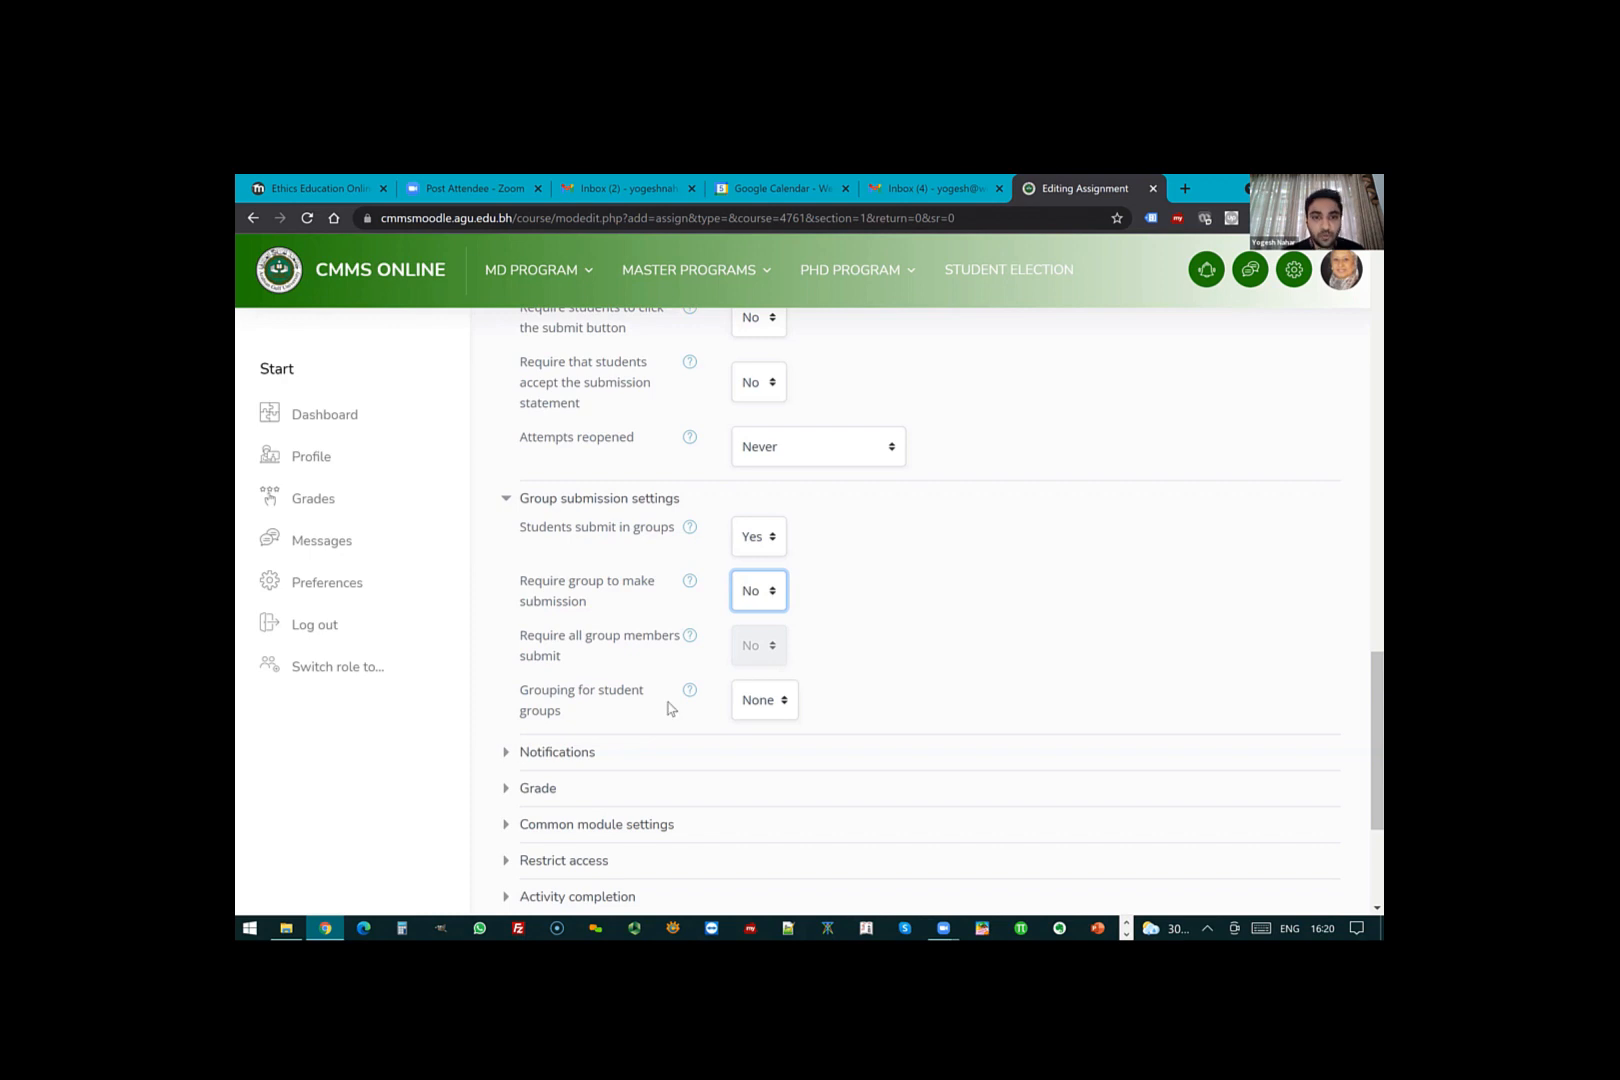
click(757, 702)
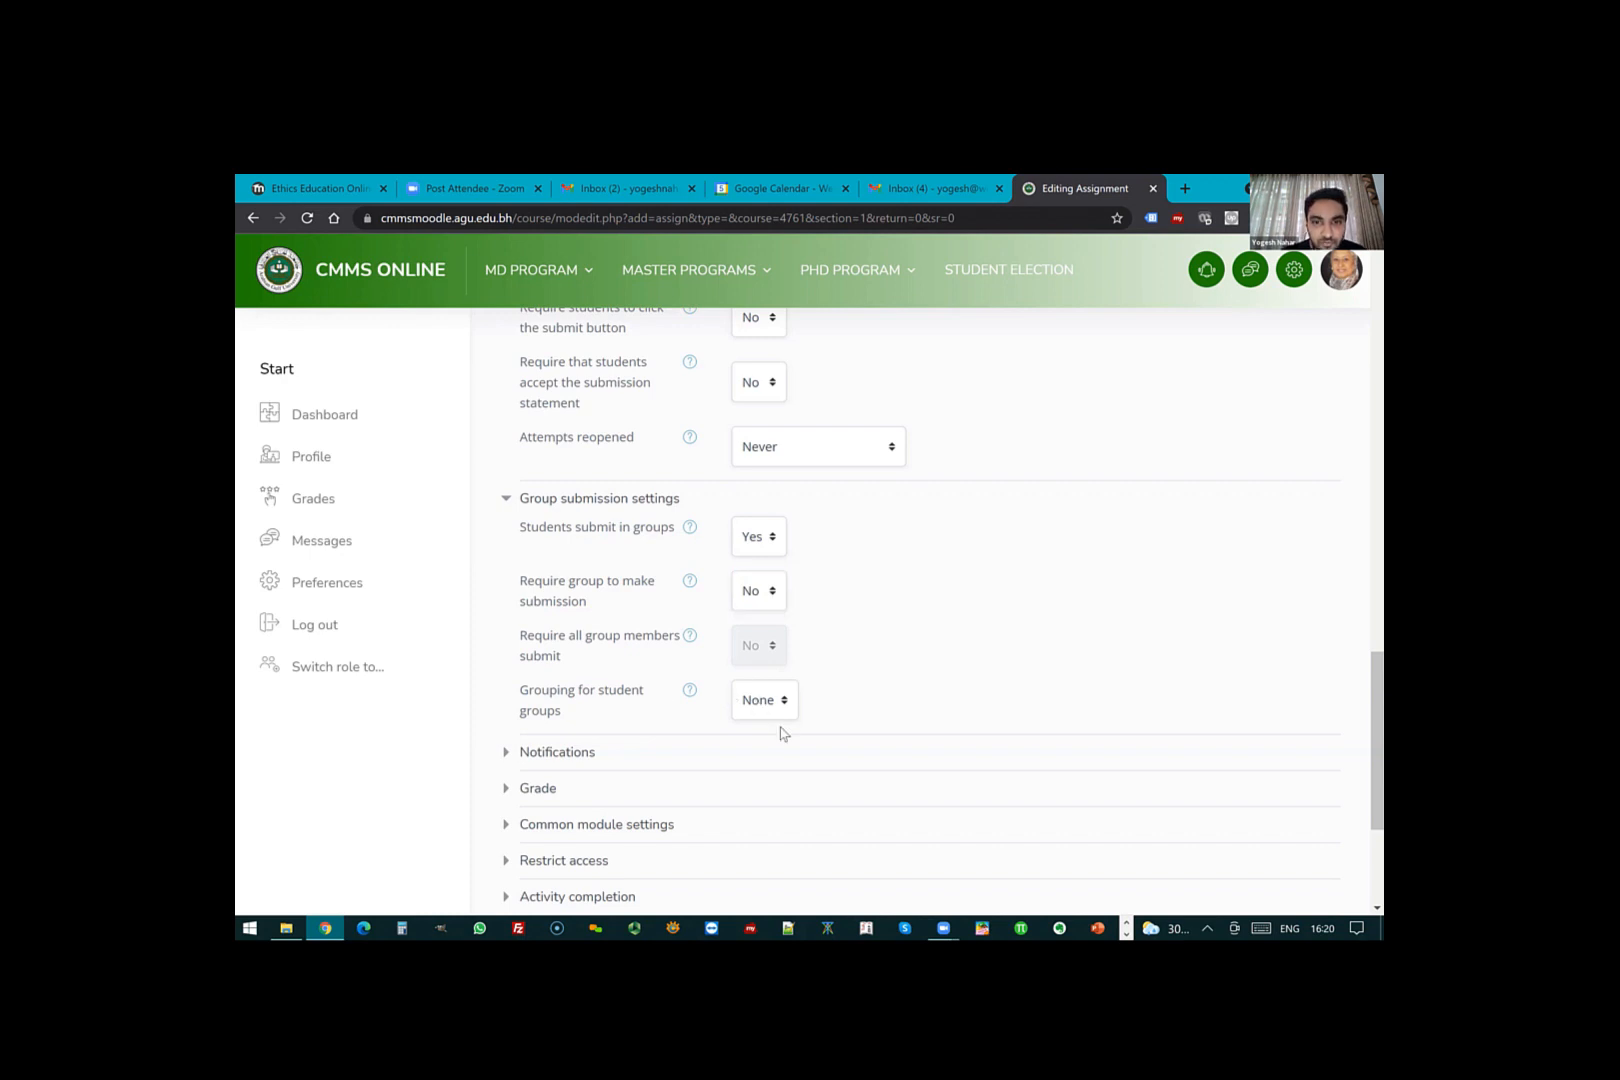
click(770, 596)
click(757, 653)
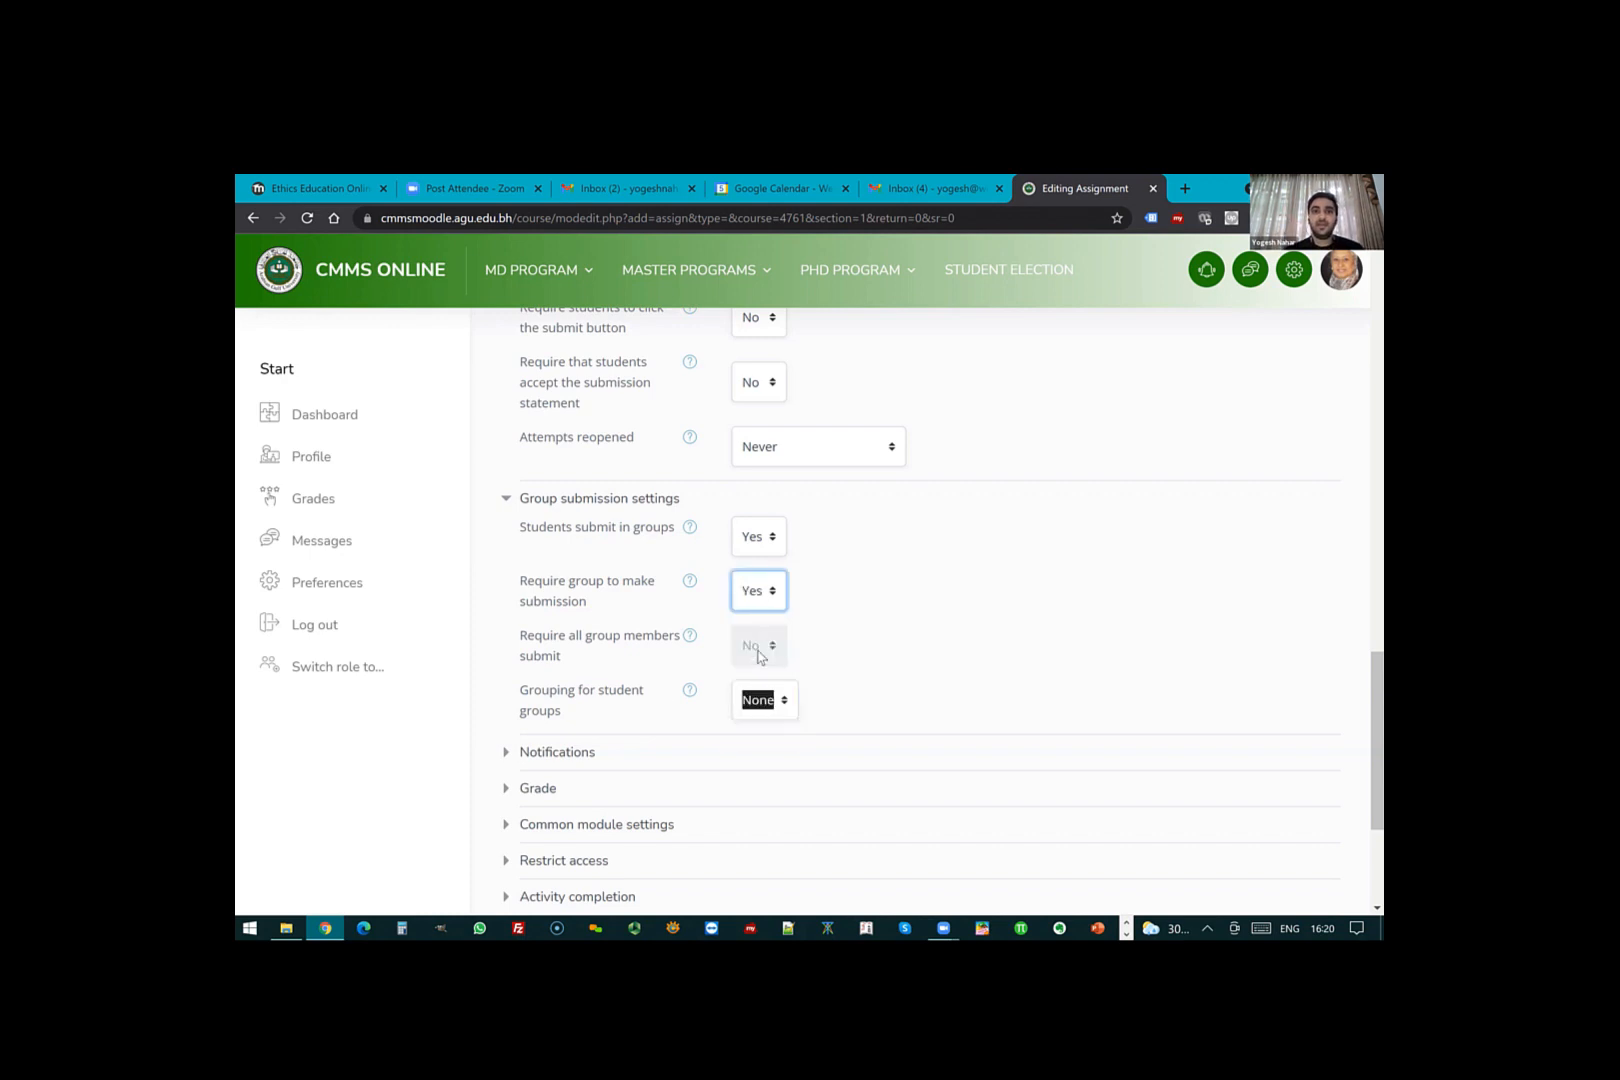
click(826, 613)
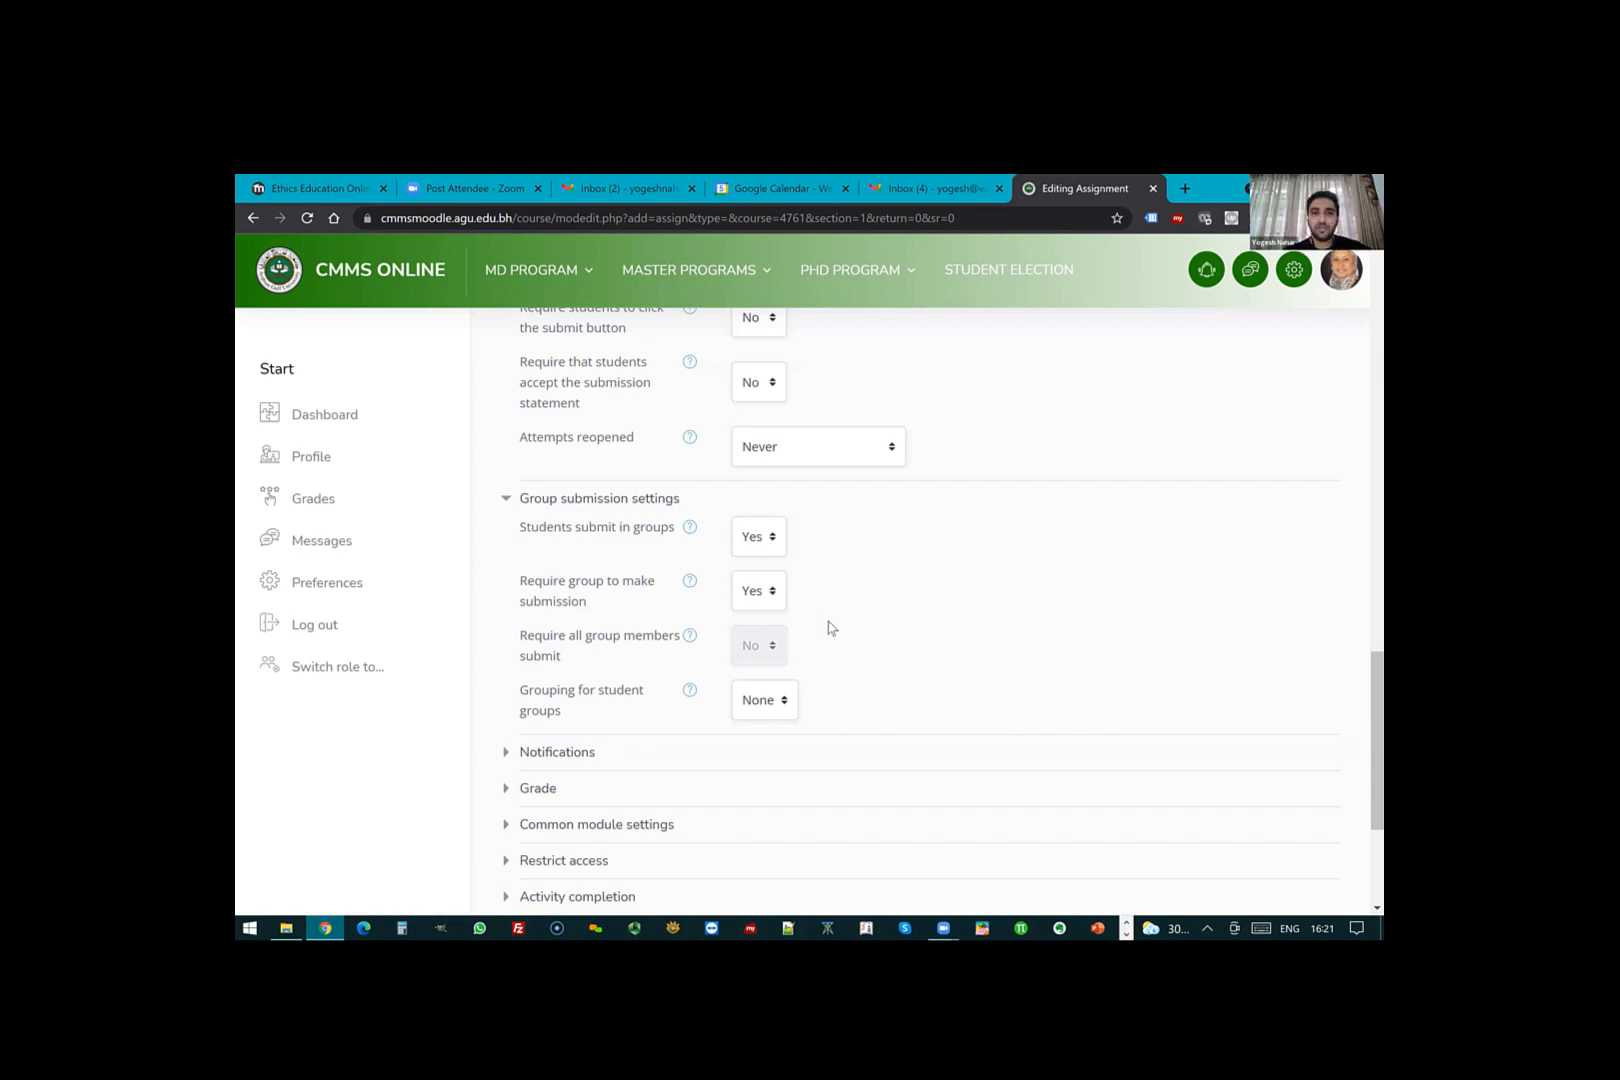
- Read the help explanation for "Grouping for student groups" in the group submission settings and close it
scroll(745, 593, down, 3)
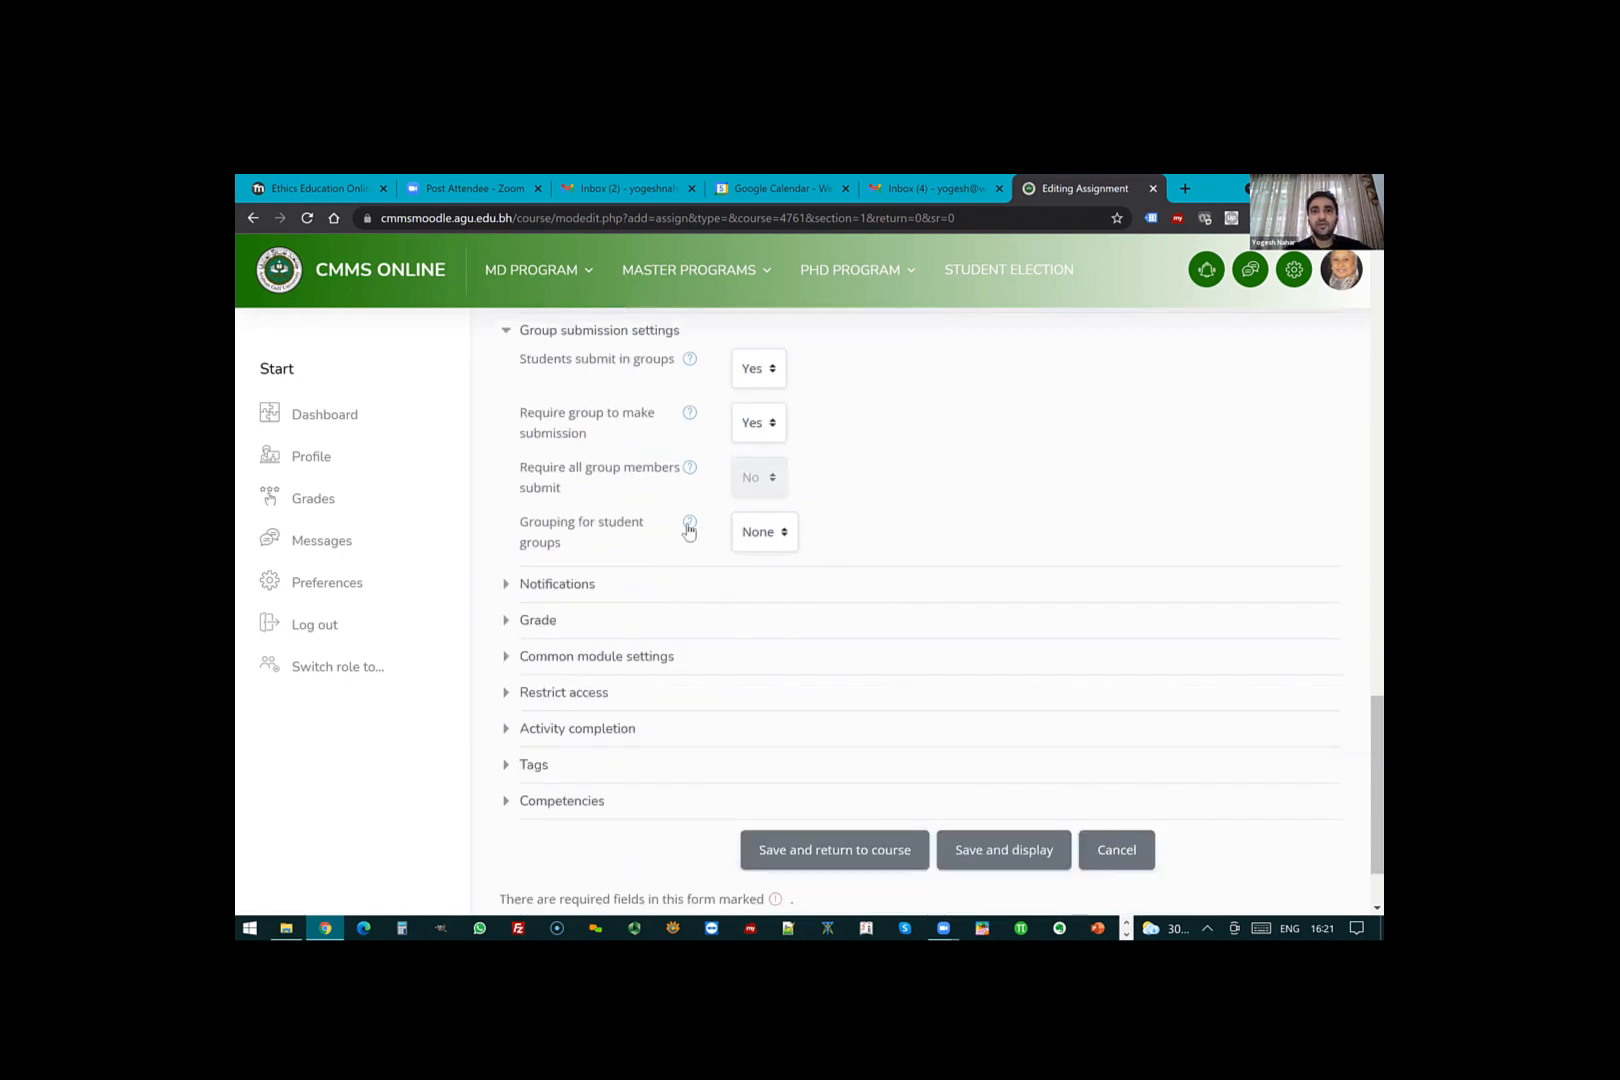
click(689, 526)
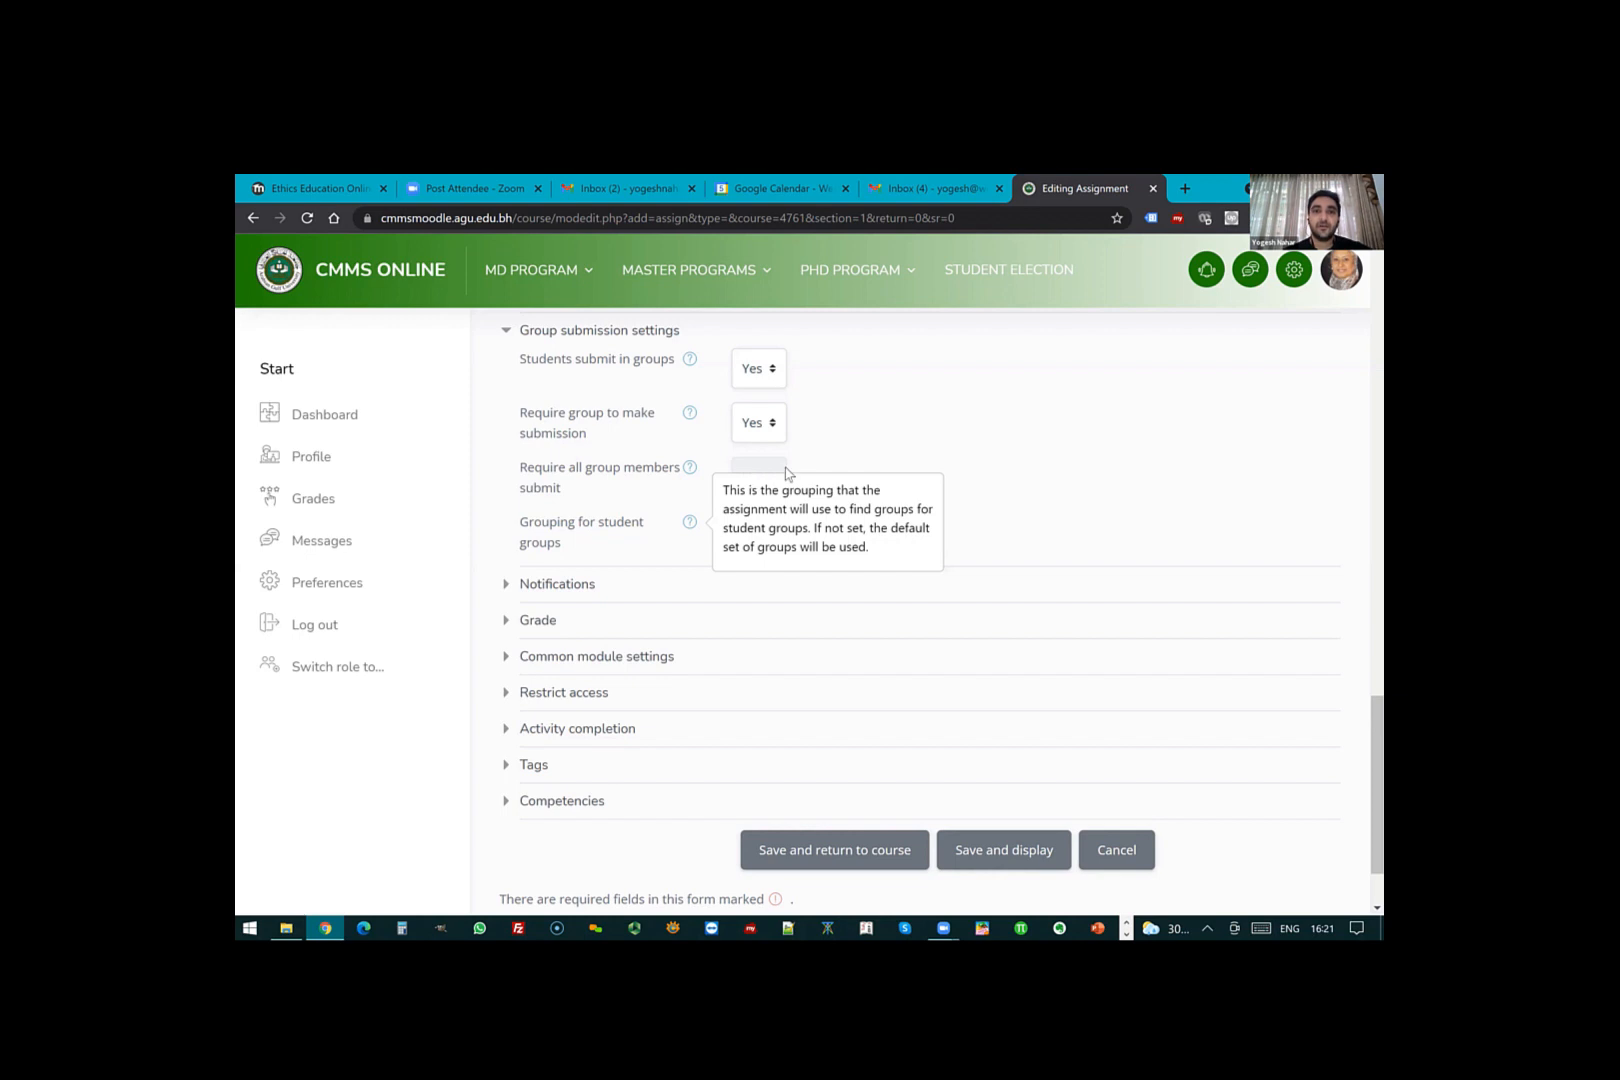
click(753, 725)
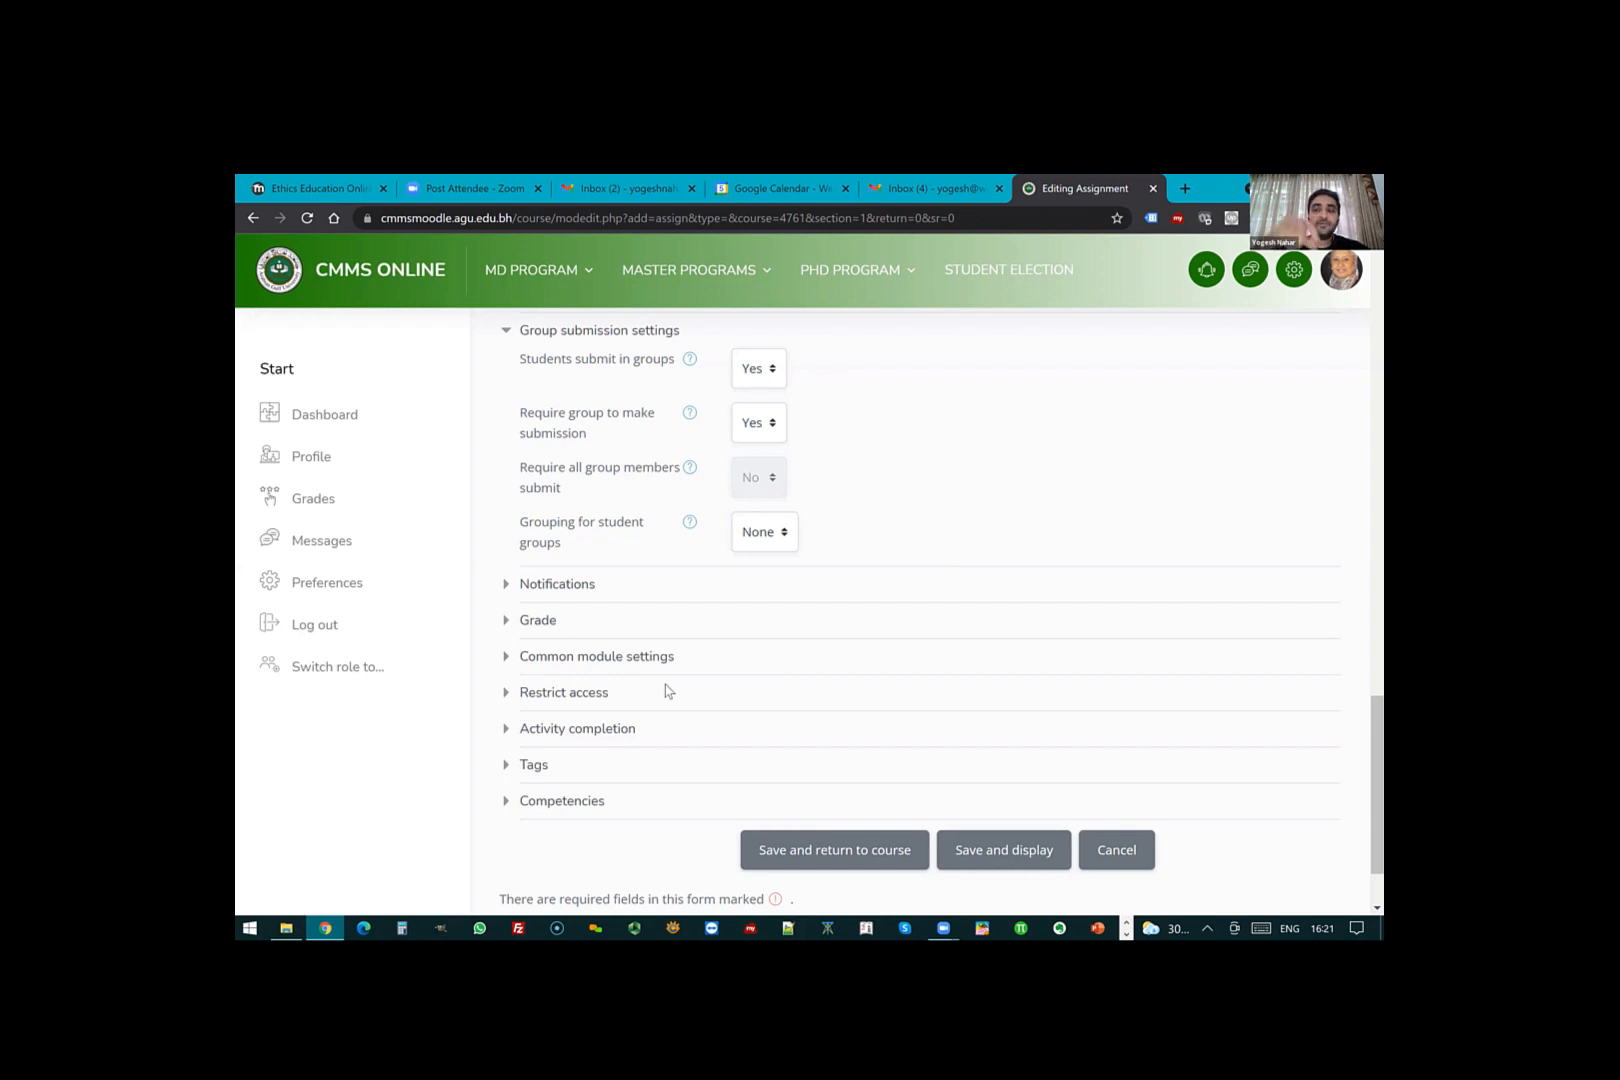
- Review the submission and group submission settings once more, and cancel the new assignment without saving it
scroll(669, 690, up, 3)
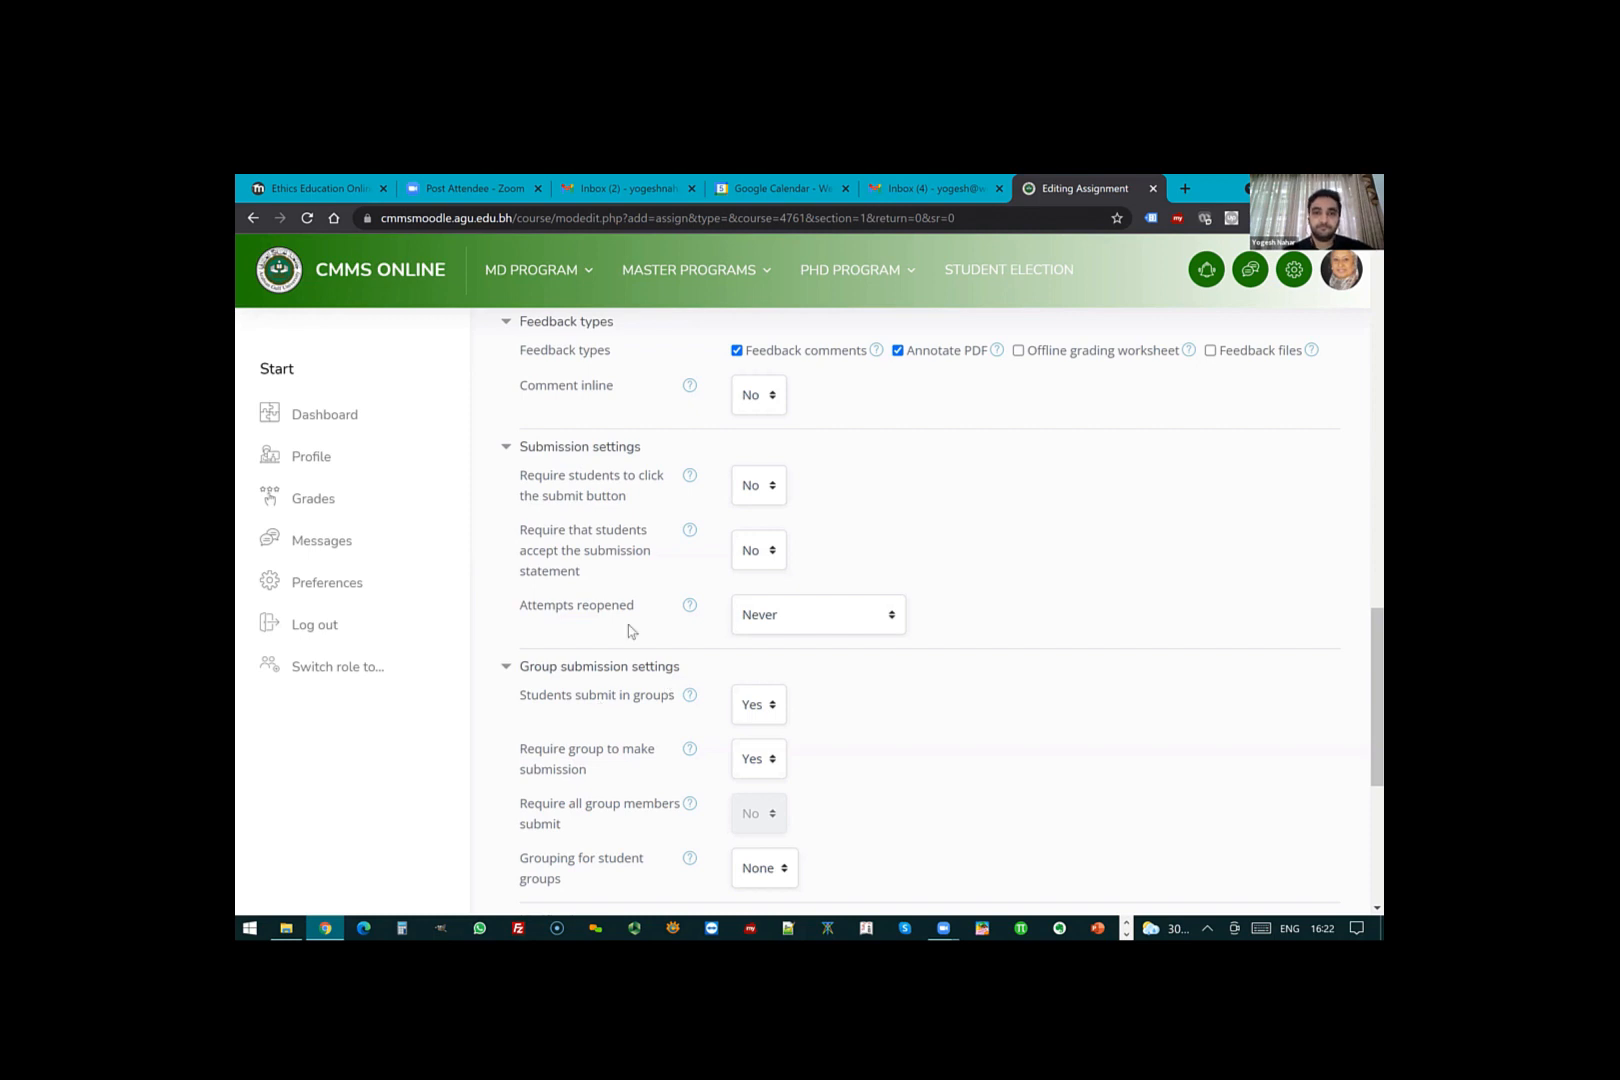
scroll(650, 680, down, 2)
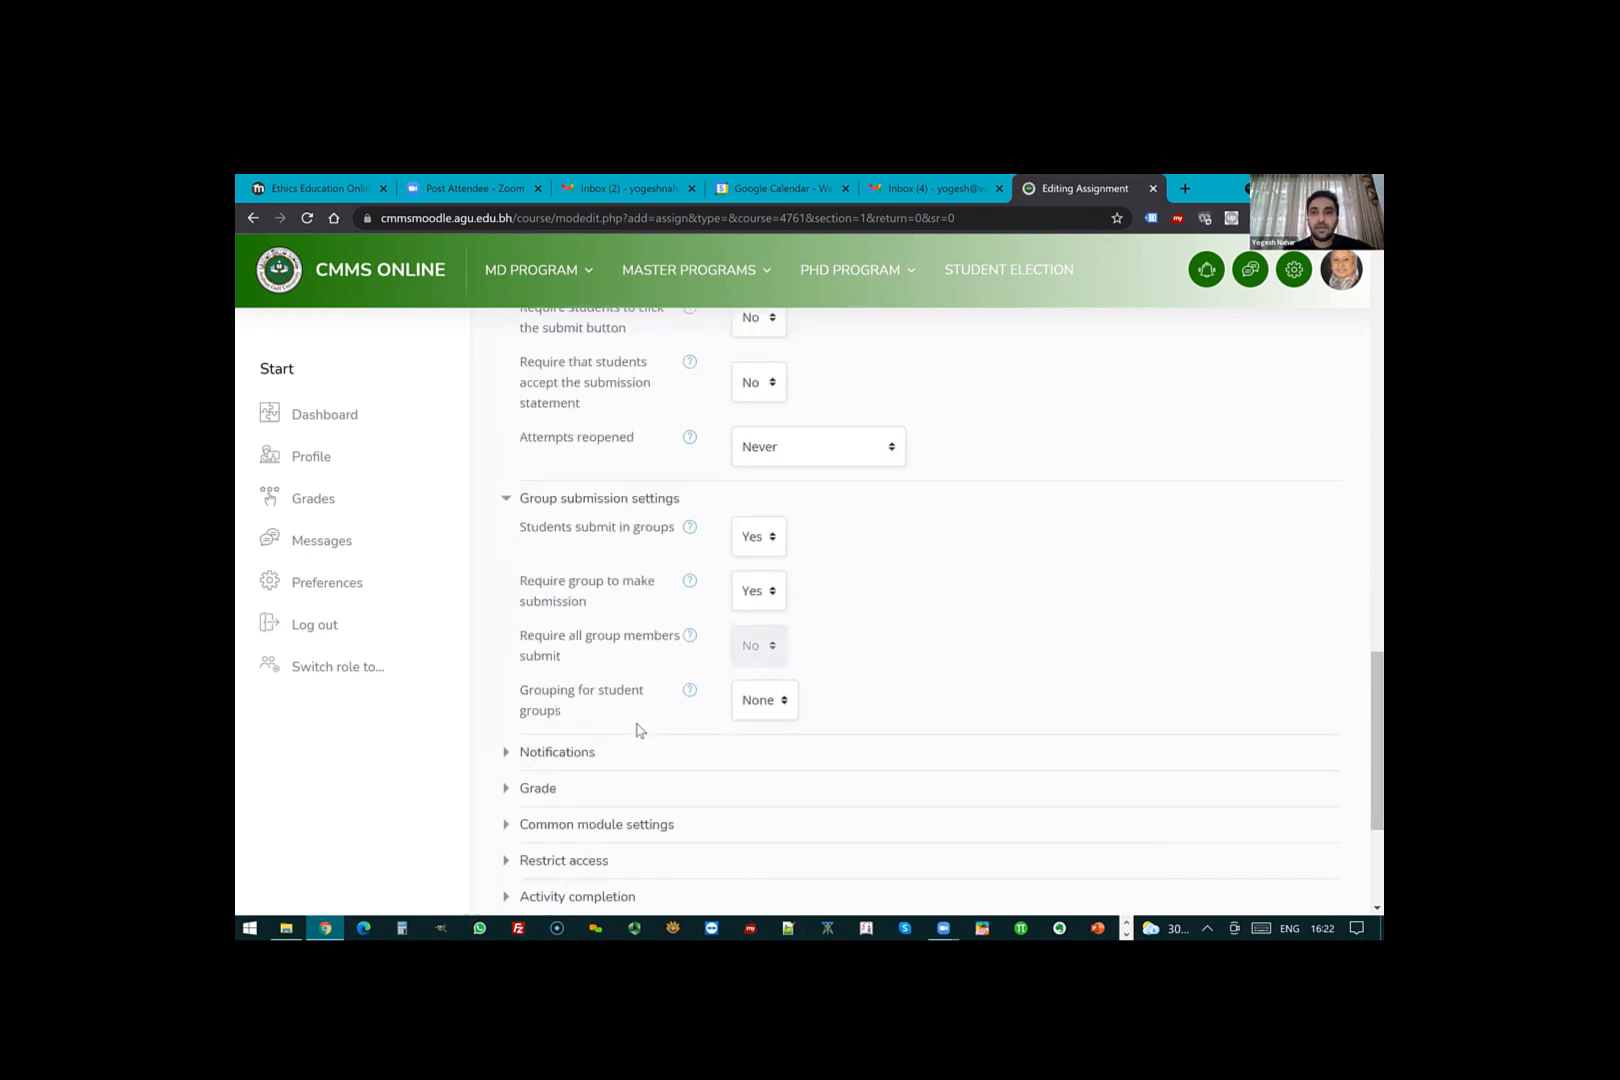
scroll(1110, 763, down, 3)
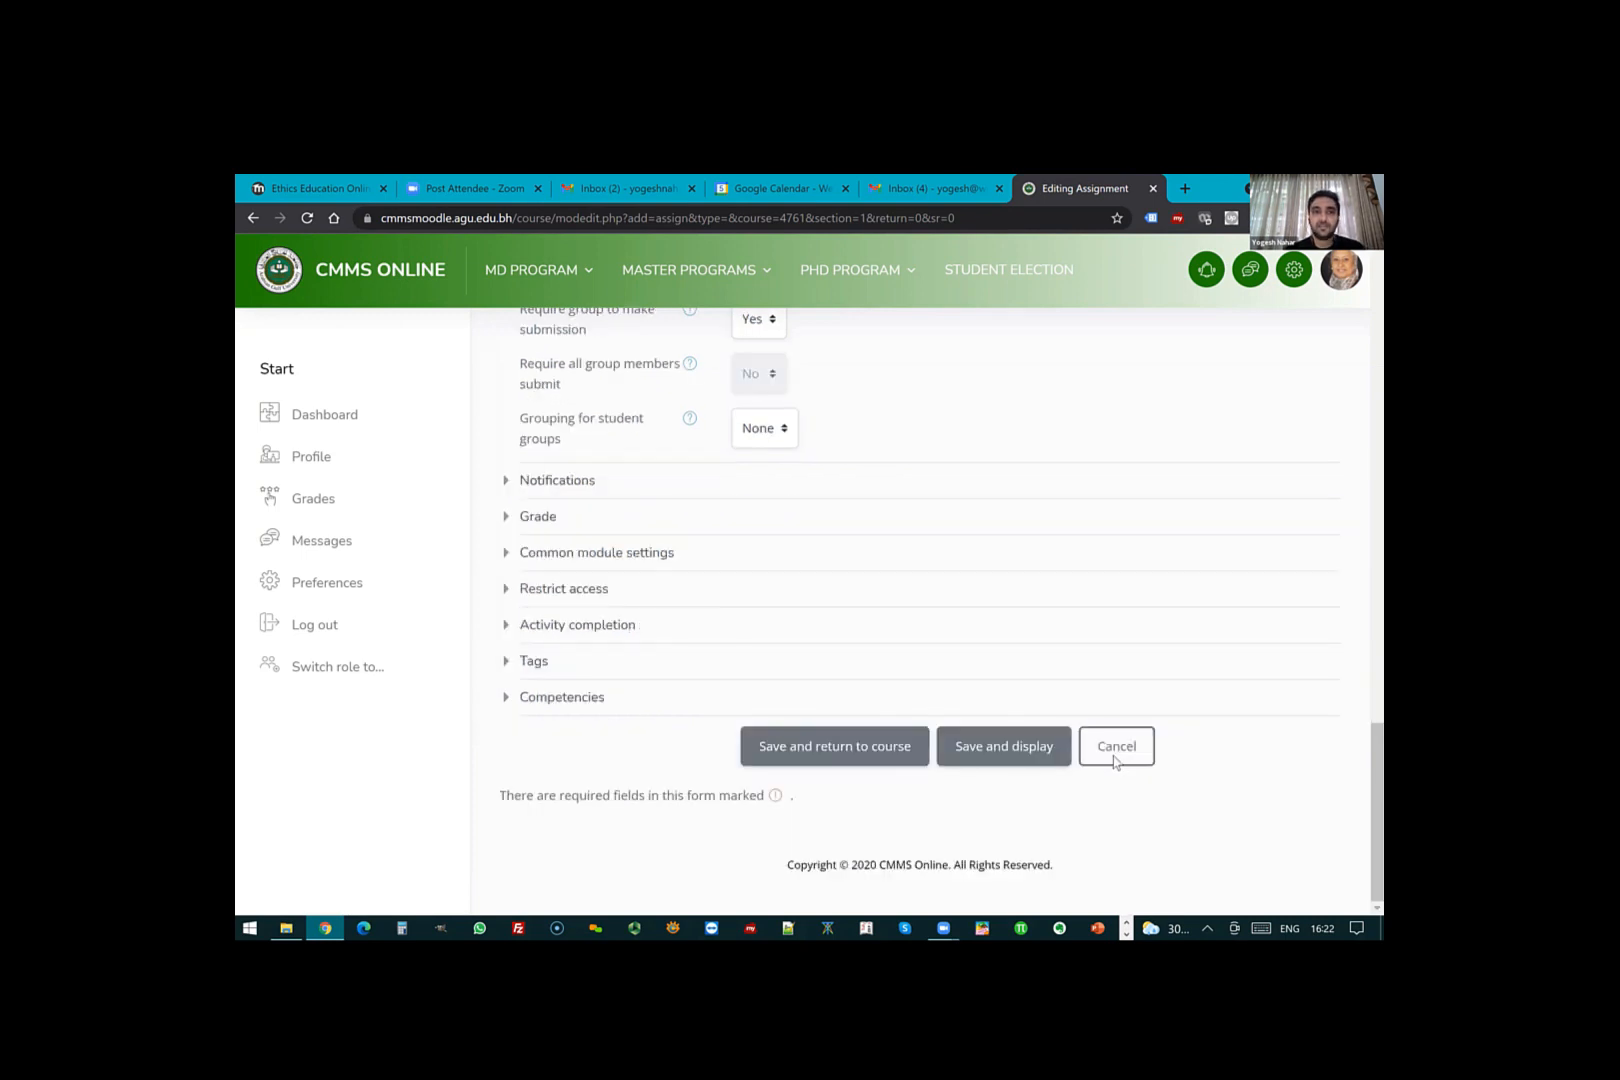
click(1115, 760)
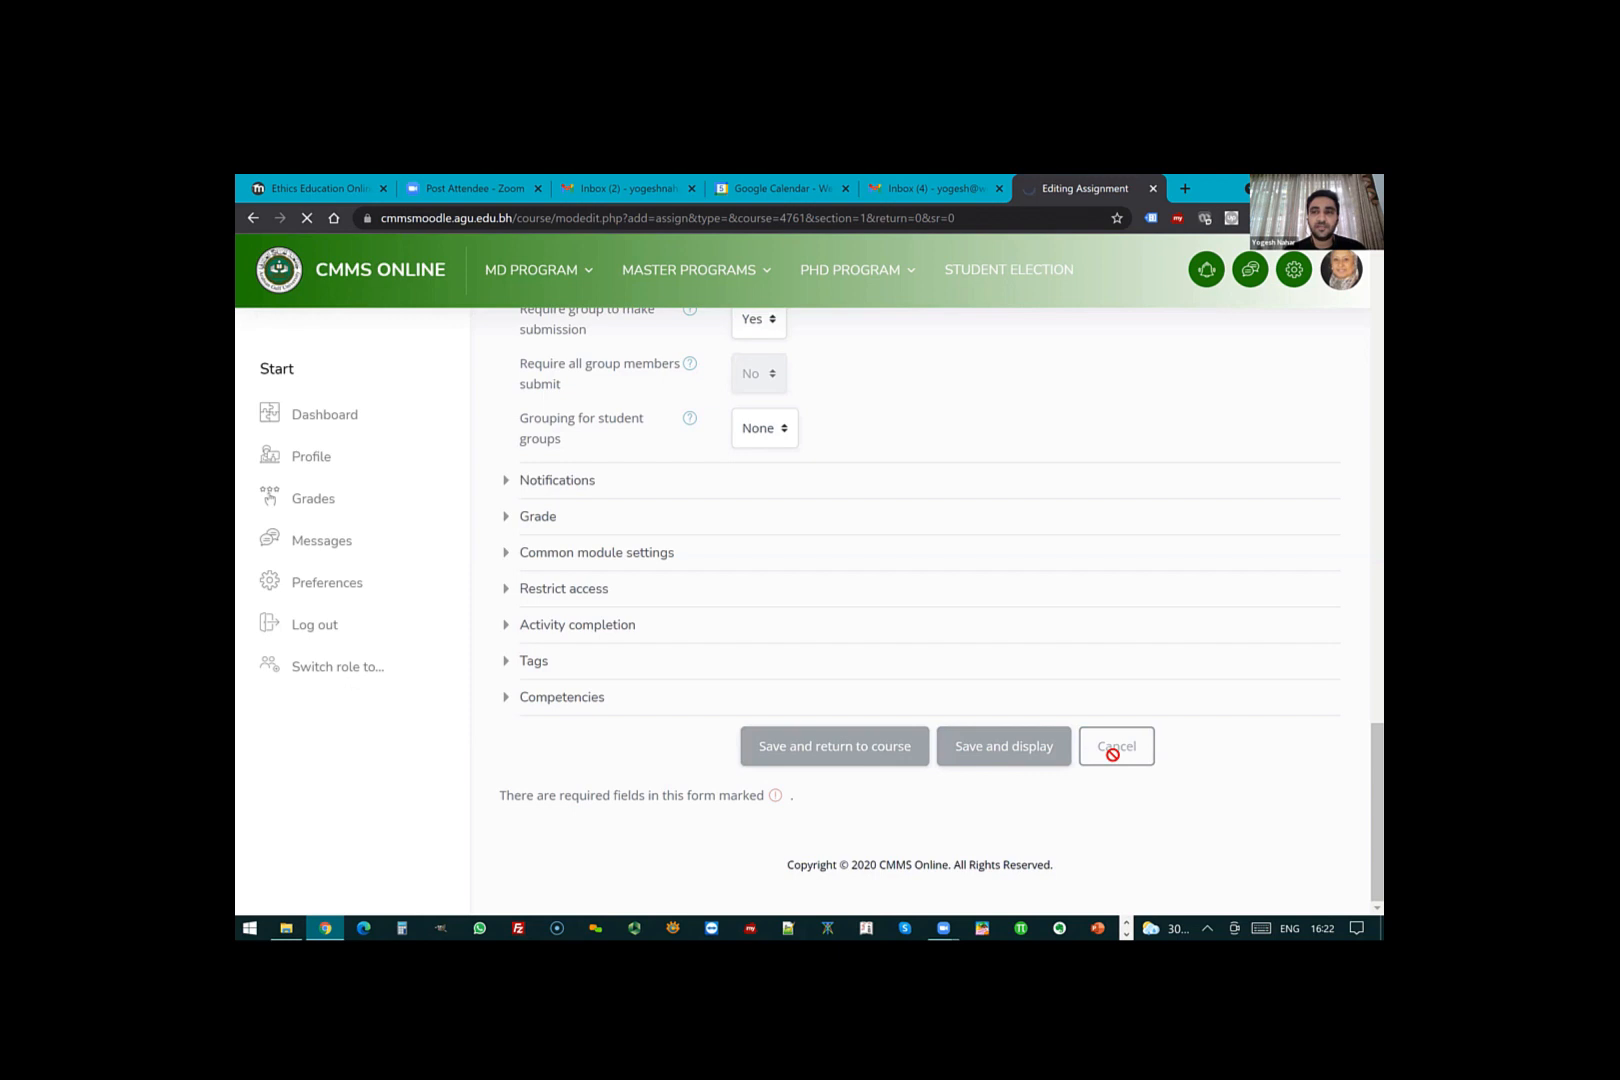